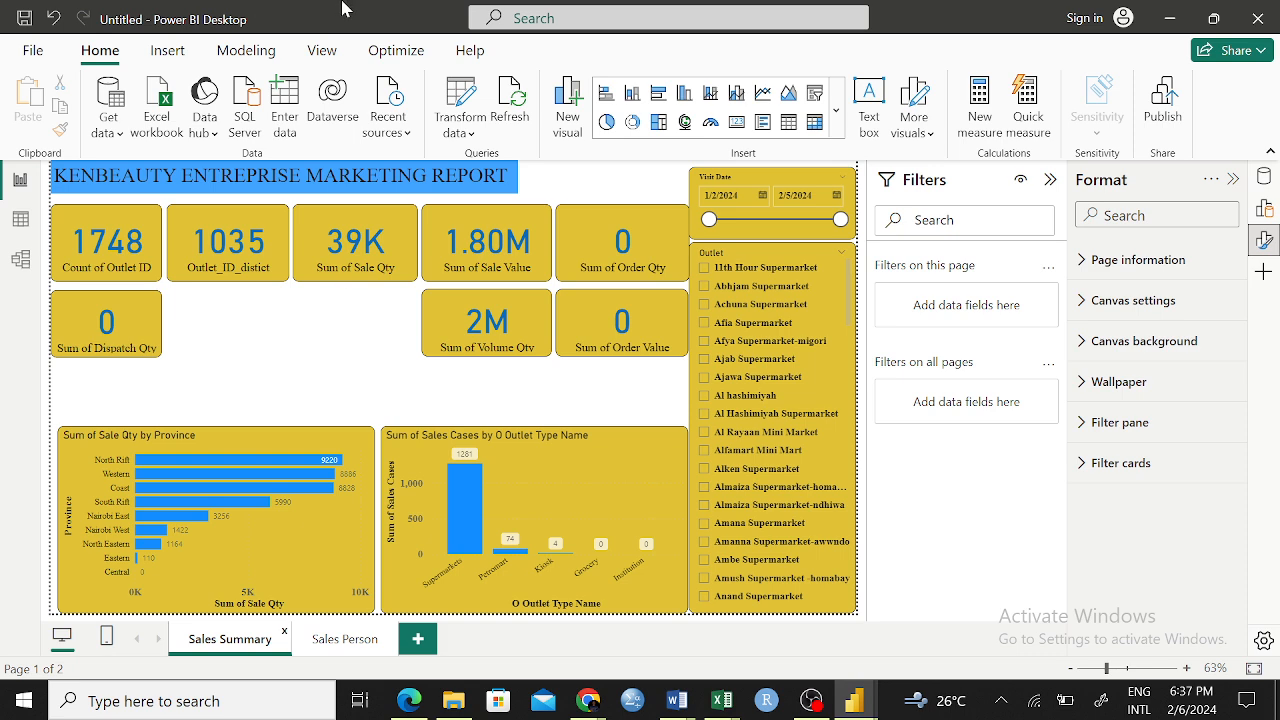
Open the Sheet1 query for data transformation and delete its Removed Columns and Changed Type steps
{"action": "left_click", "coordinate": [12, 221]}
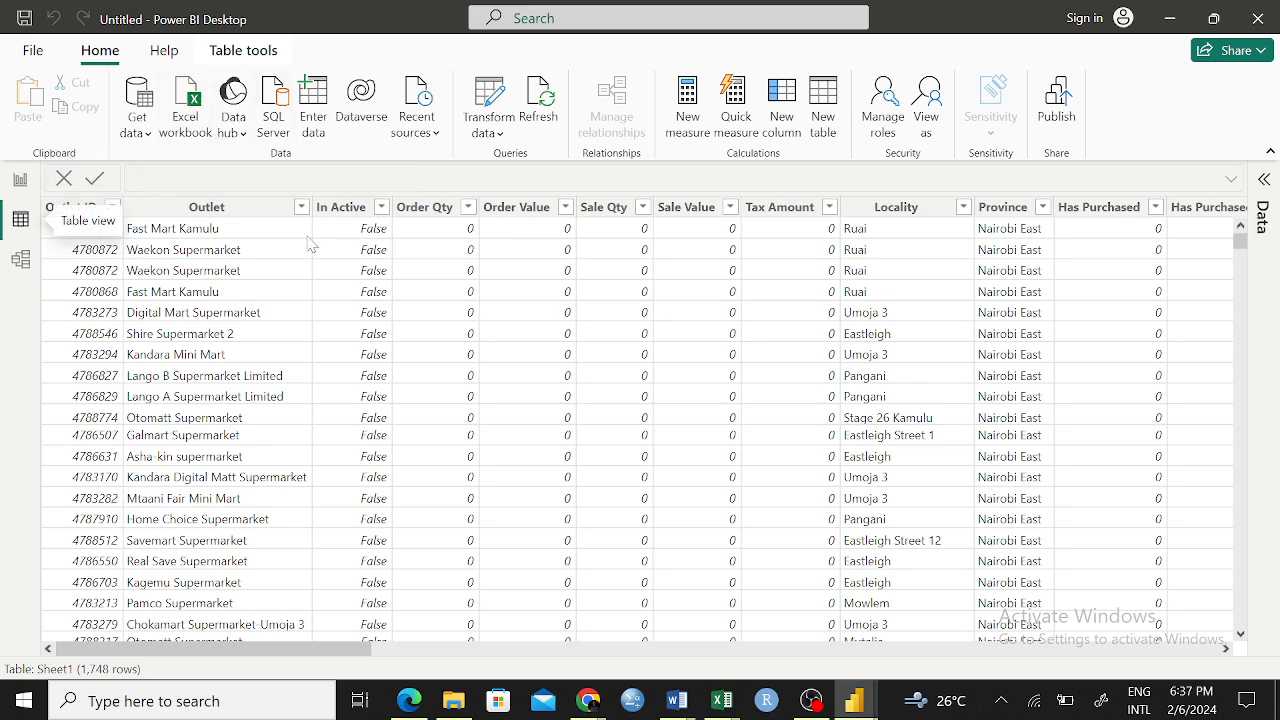
{"action": "left_click", "coordinate": [486, 106]}
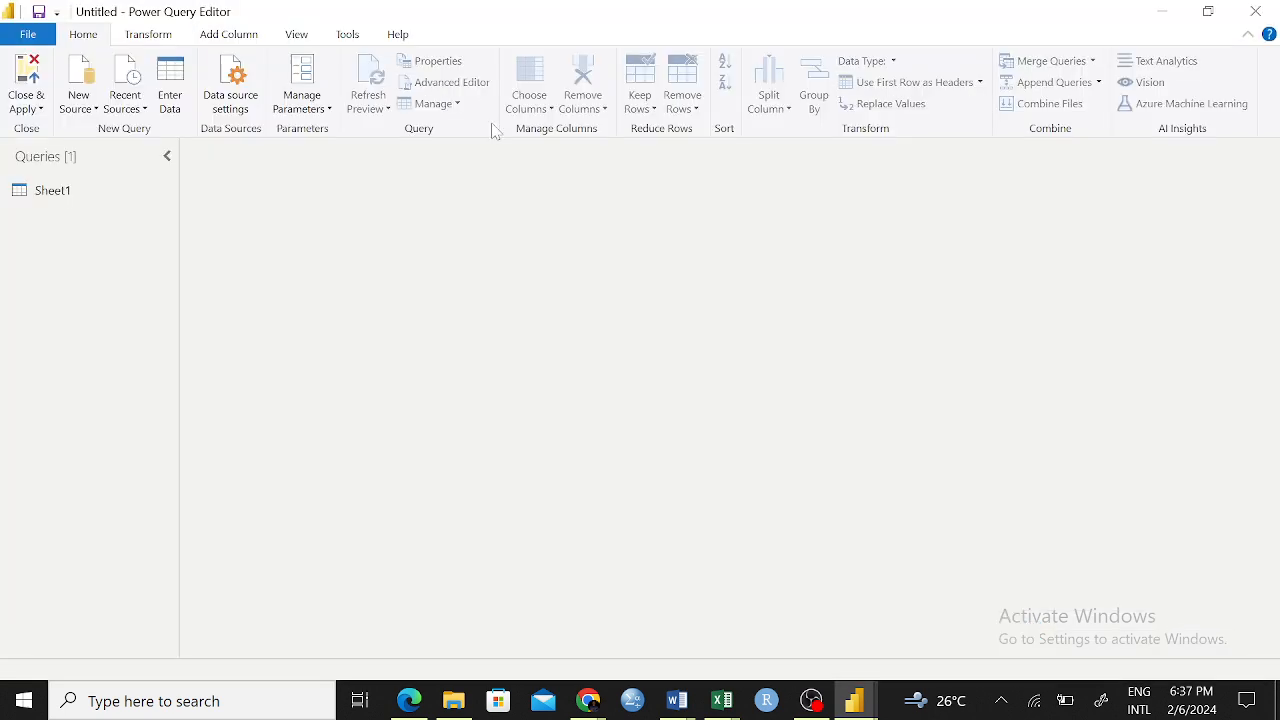
{"action": "left_click", "coordinate": [97, 194]}
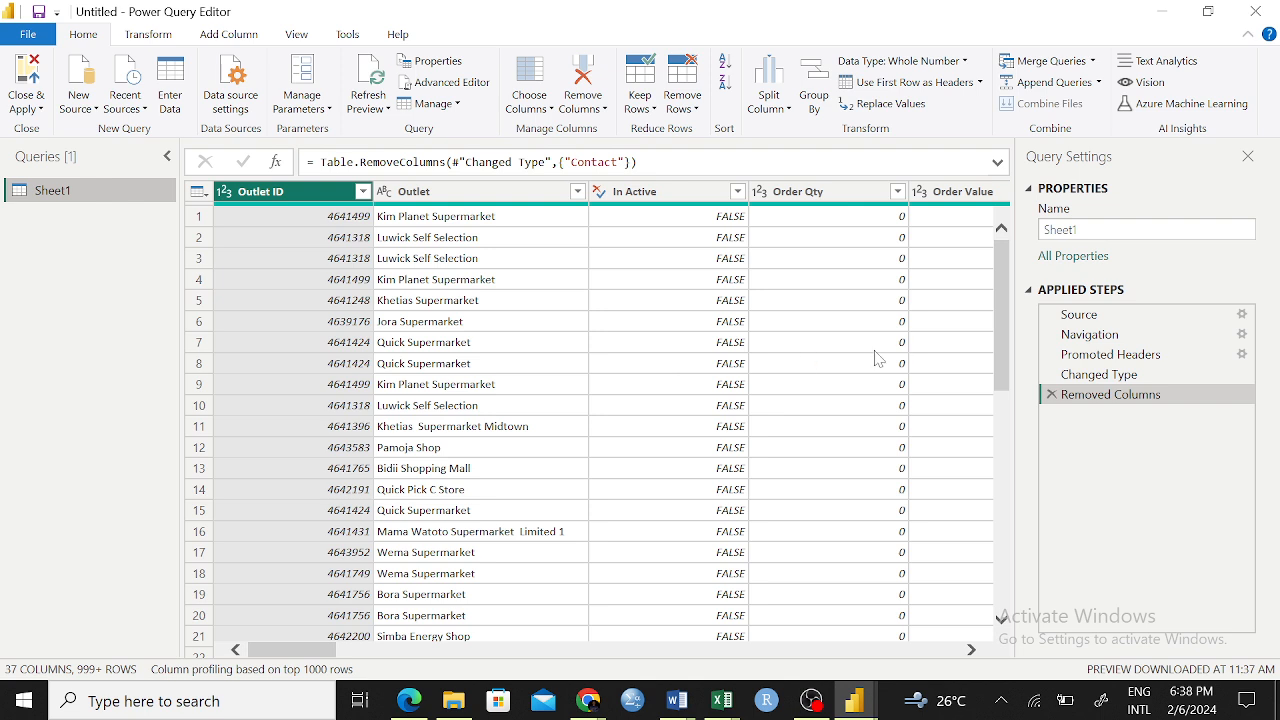
{"action": "left_click", "coordinate": [1051, 395]}
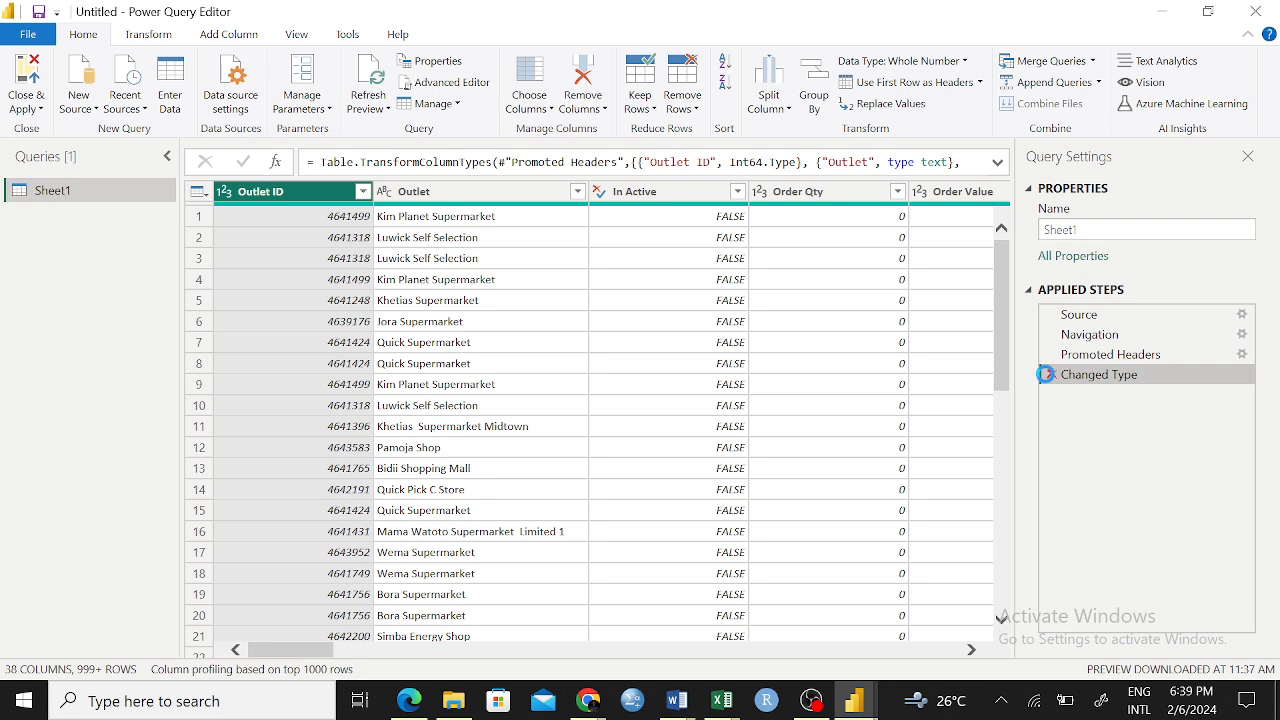
{"action": "left_click", "coordinate": [1045, 374]}
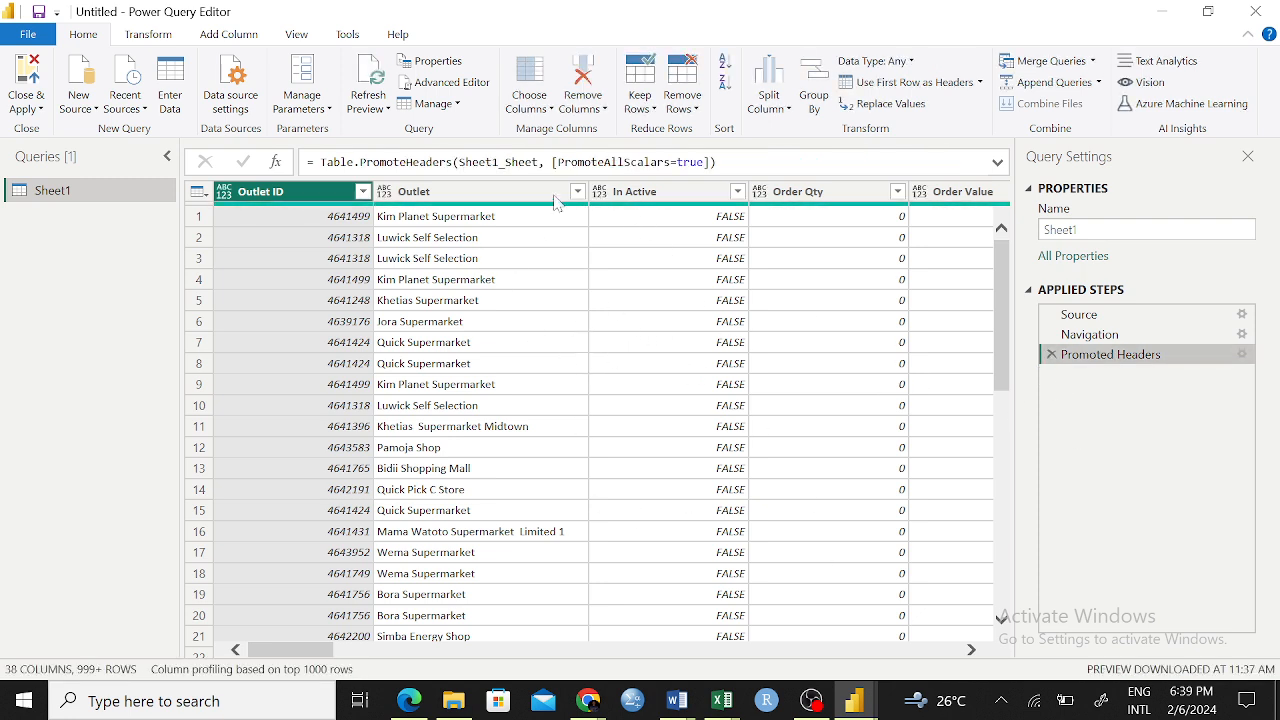
{"action": "left_click", "coordinate": [470, 192]}
{"action": "right_click", "coordinate": [462, 191]}
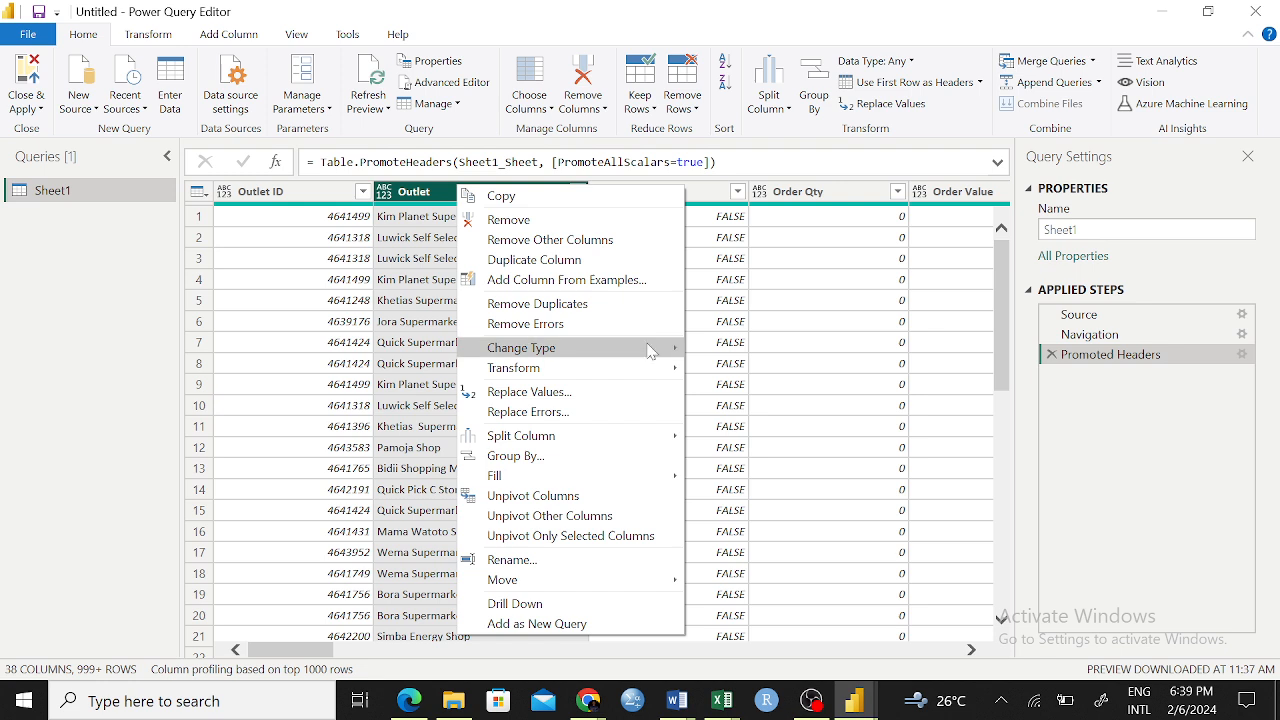
{"action": "mouse_move", "coordinate": [665, 352]}
{"action": "left_click", "coordinate": [388, 297]}
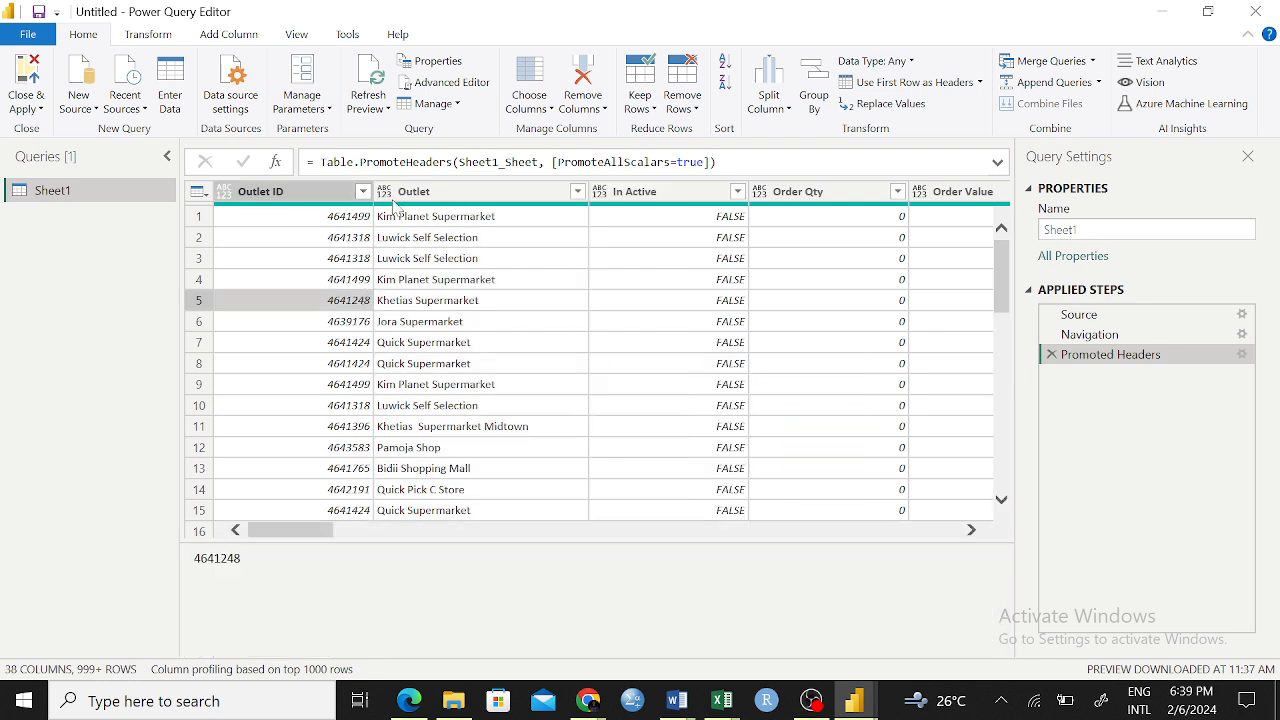
{"action": "left_click", "coordinate": [505, 427]}
Set the data type of the Outlet ID column to Whole Number
{"action": "left_click", "coordinate": [260, 192]}
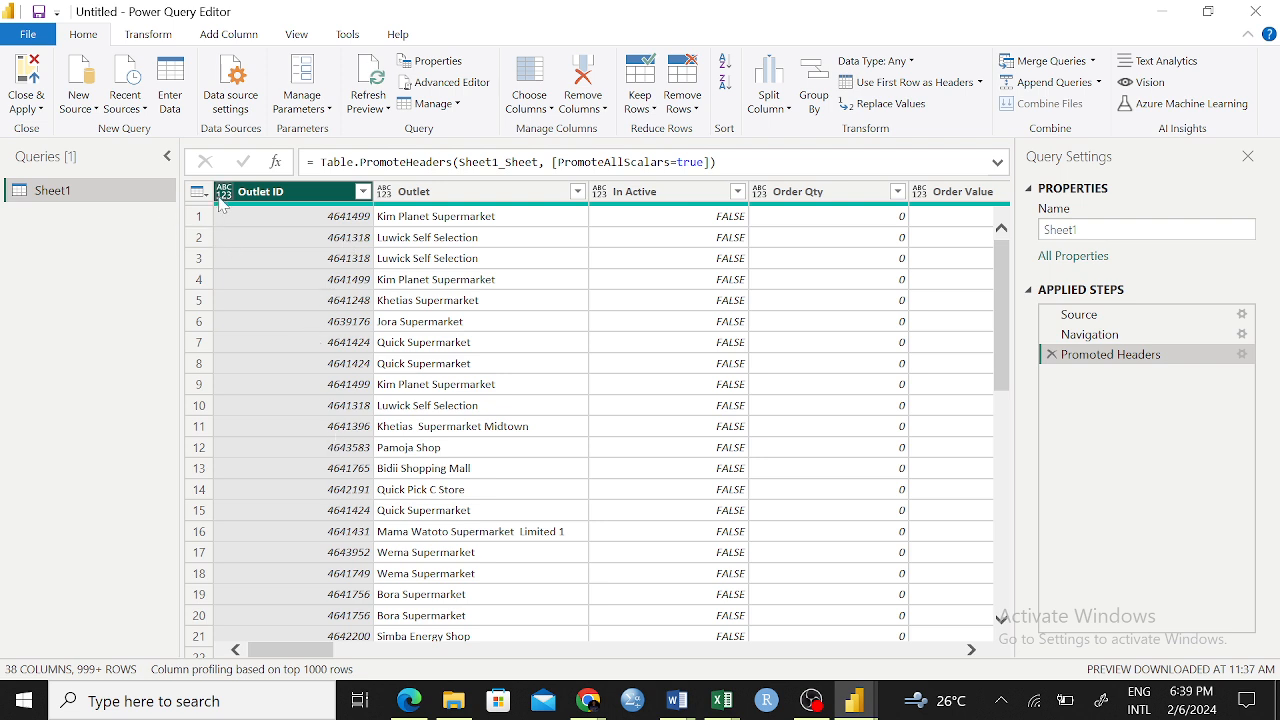
{"action": "left_click", "coordinate": [231, 203]}
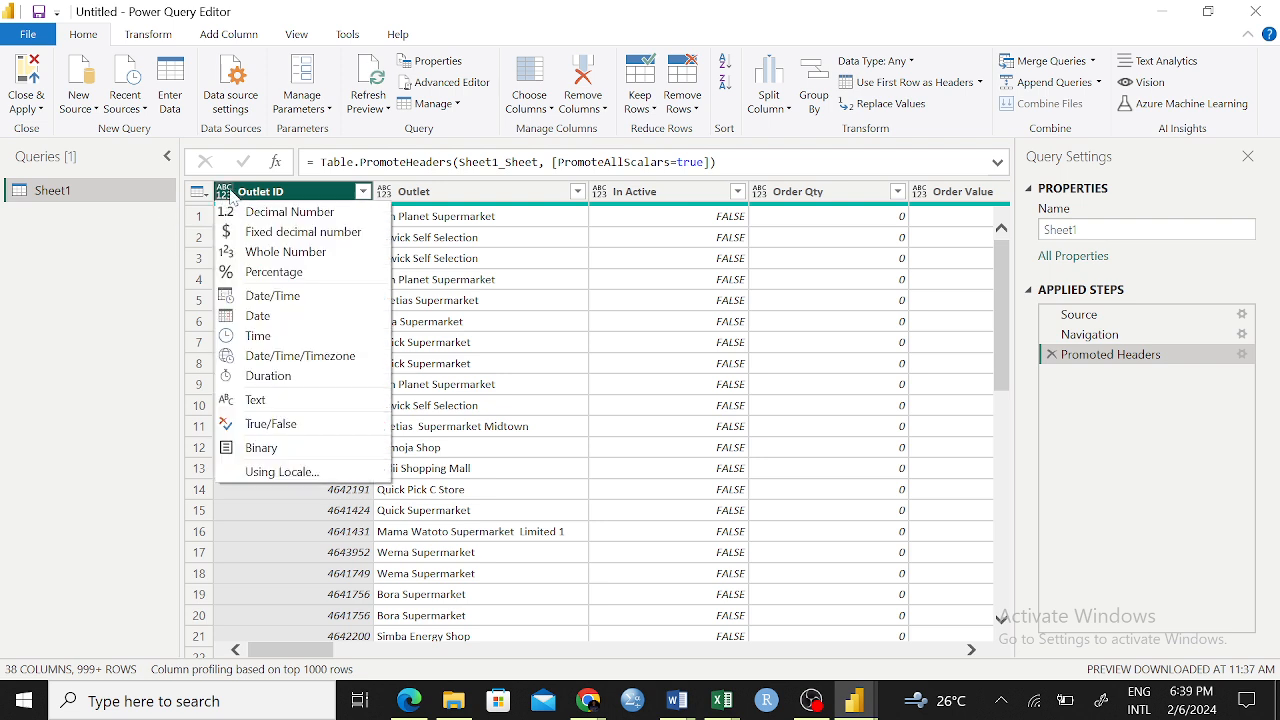
{"action": "left_click", "coordinate": [232, 190]}
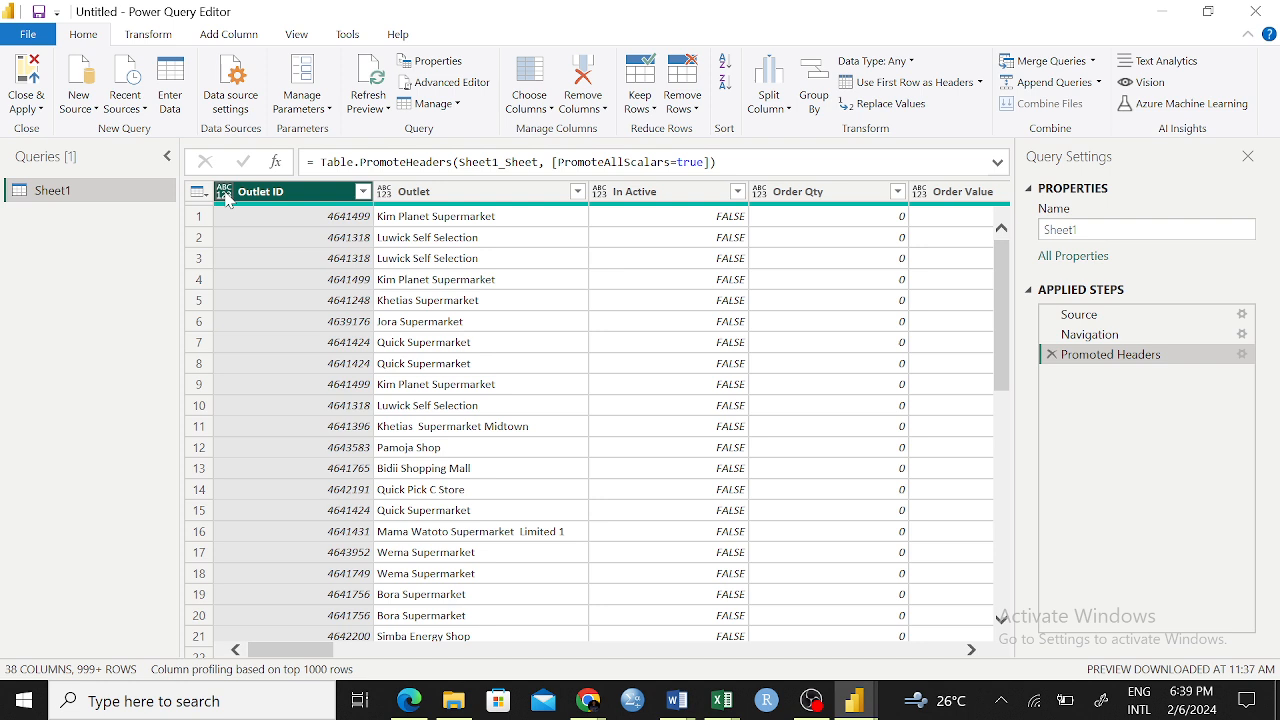
{"action": "left_click", "coordinate": [225, 193]}
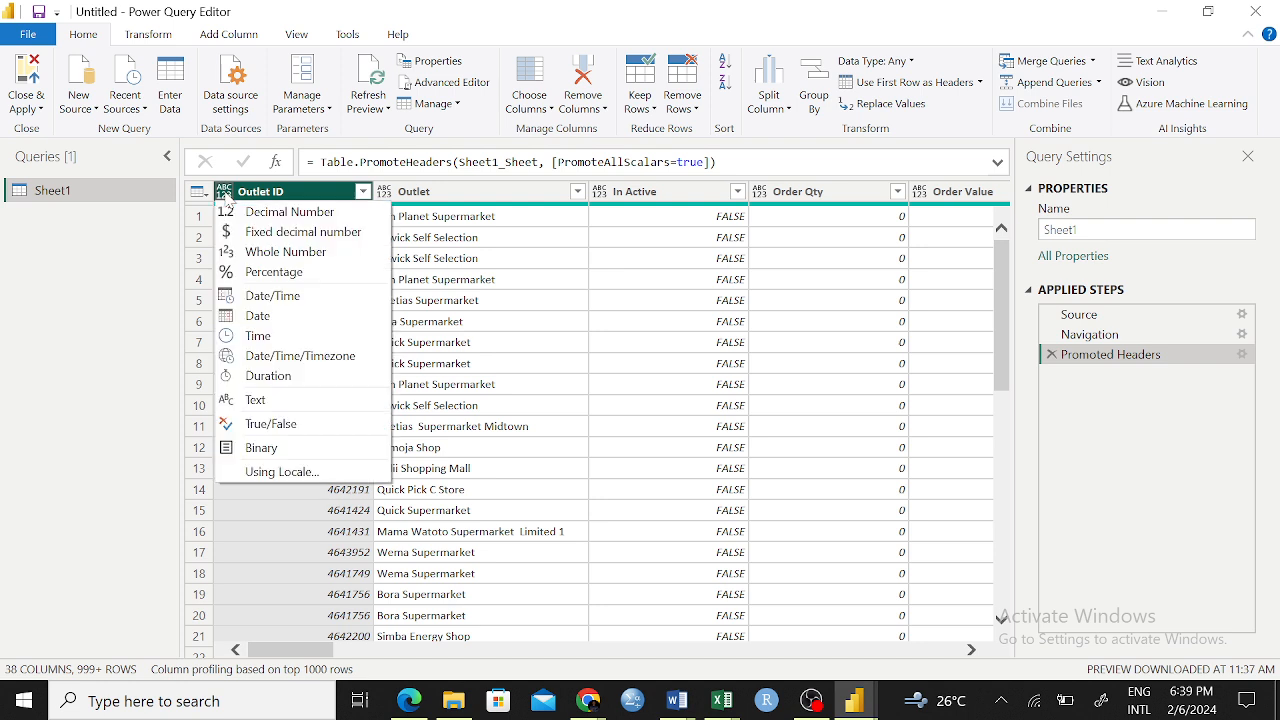
{"action": "left_click", "coordinate": [283, 254]}
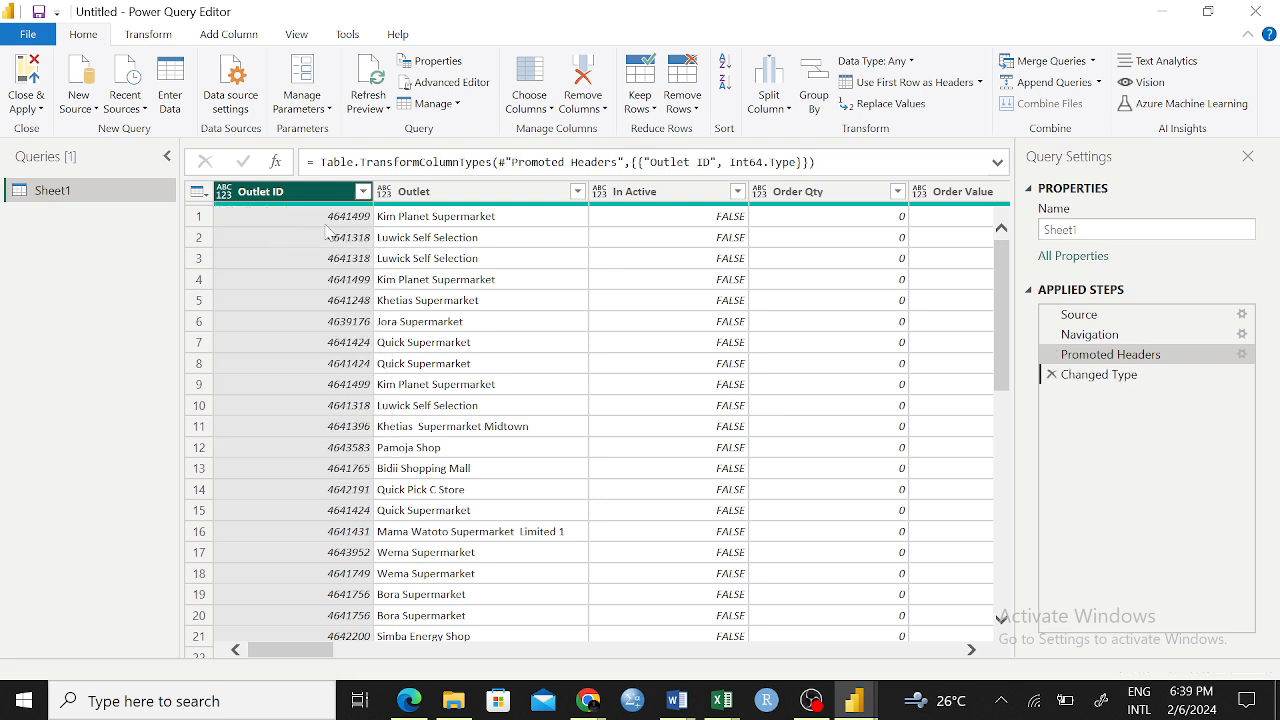
{"action": "left_click", "coordinate": [230, 197]}
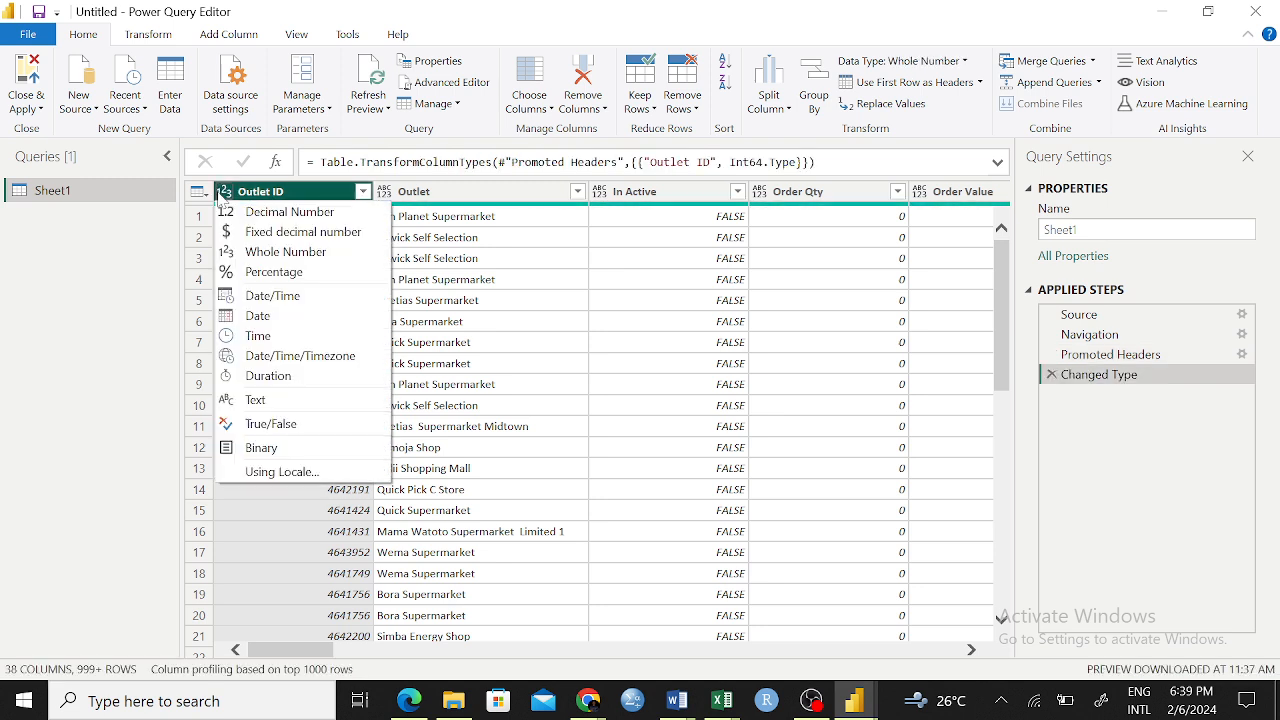
{"action": "left_click", "coordinate": [490, 325]}
{"action": "left_click", "coordinate": [388, 194]}
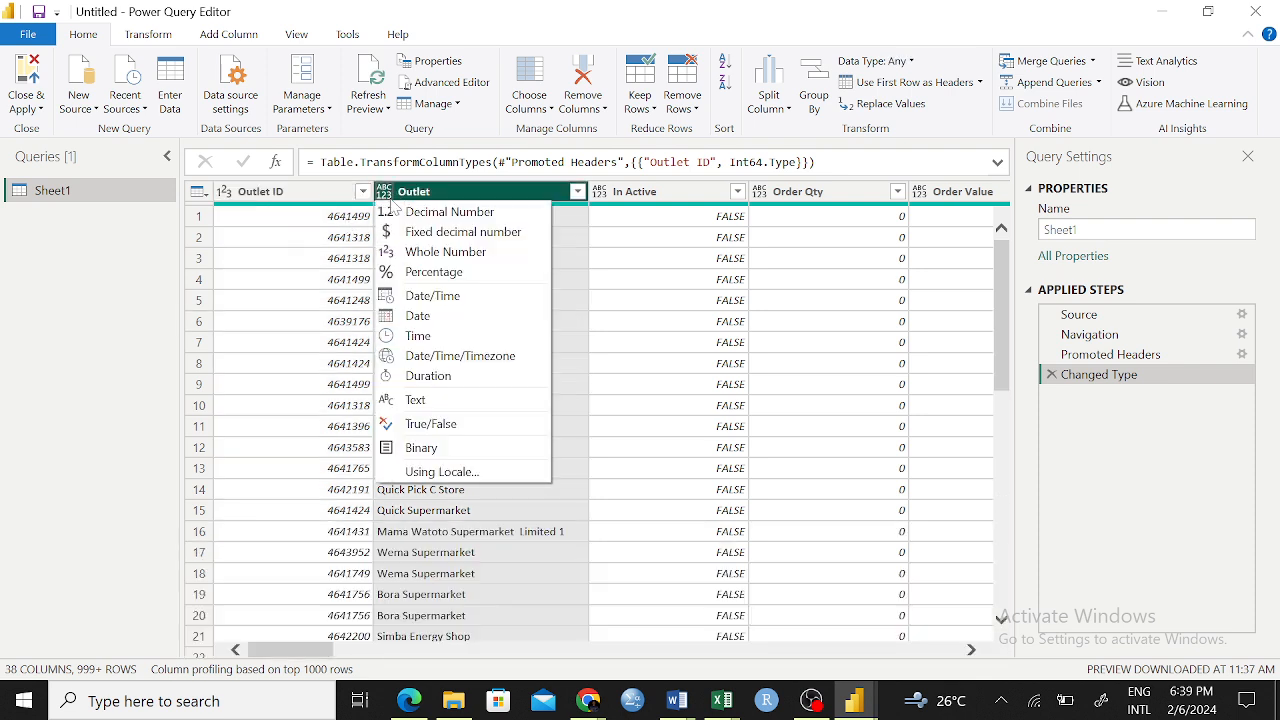
{"action": "left_click", "coordinate": [305, 306]}
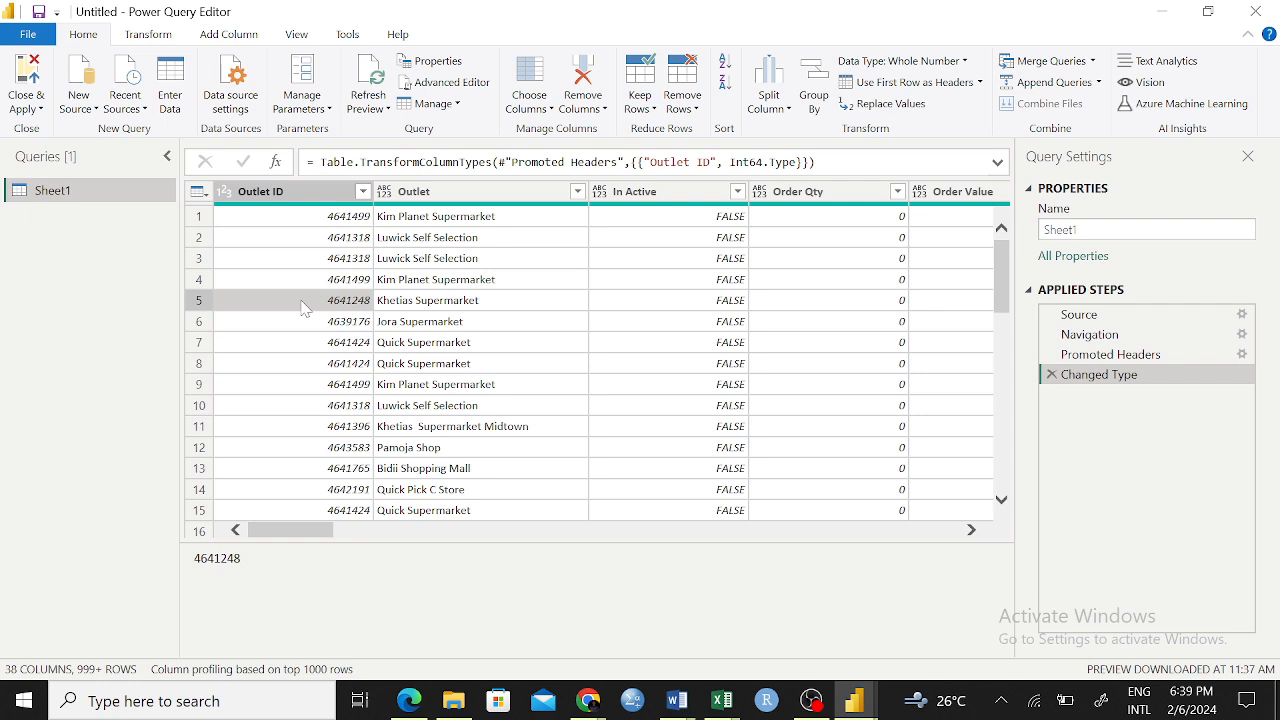
{"action": "left_click", "coordinate": [266, 514]}
Set the data type of the Visit Date column to Date
{"action": "left_click_drag", "start_coordinate": [290, 531], "coordinate": [504, 558]}
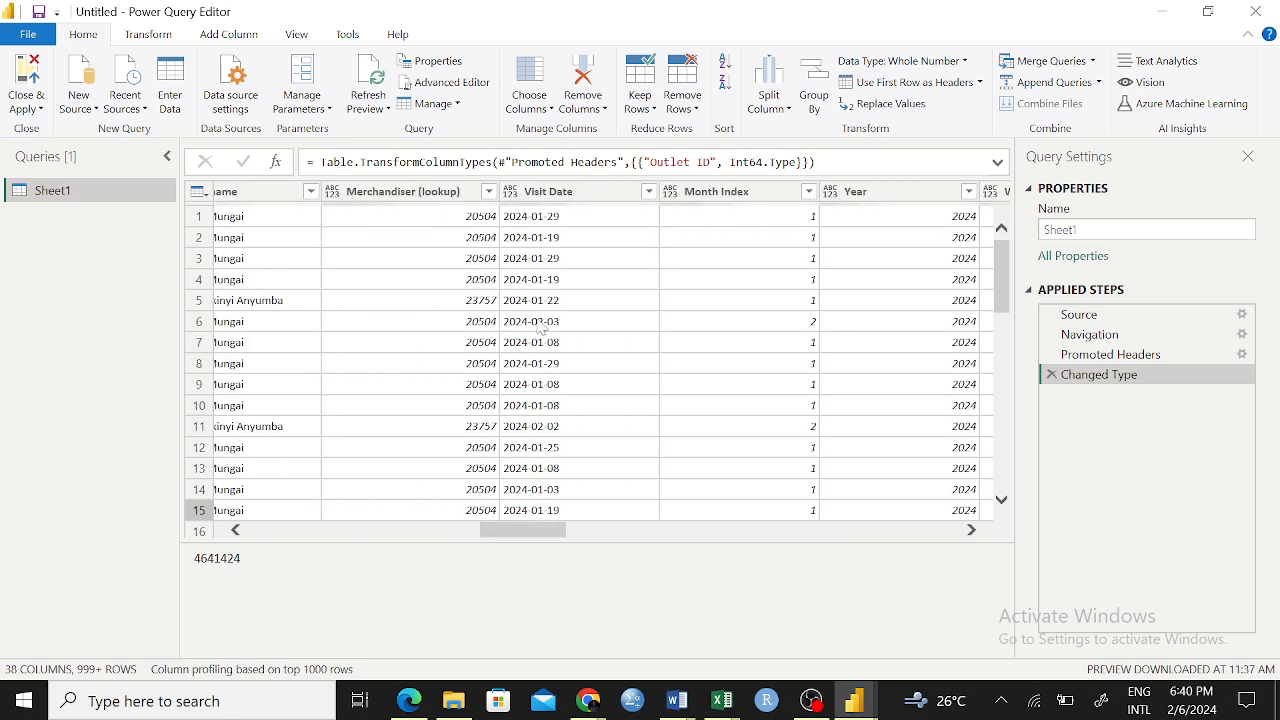
{"action": "left_click", "coordinate": [548, 192]}
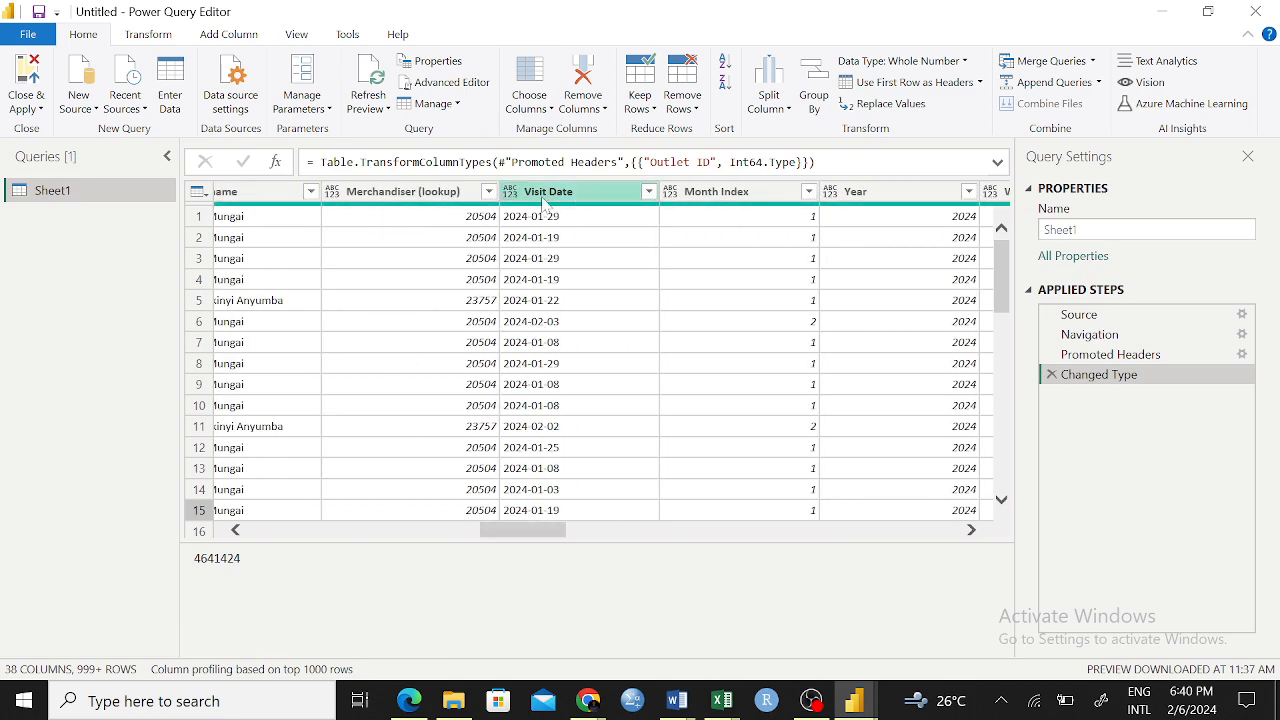
{"action": "left_click", "coordinate": [513, 193]}
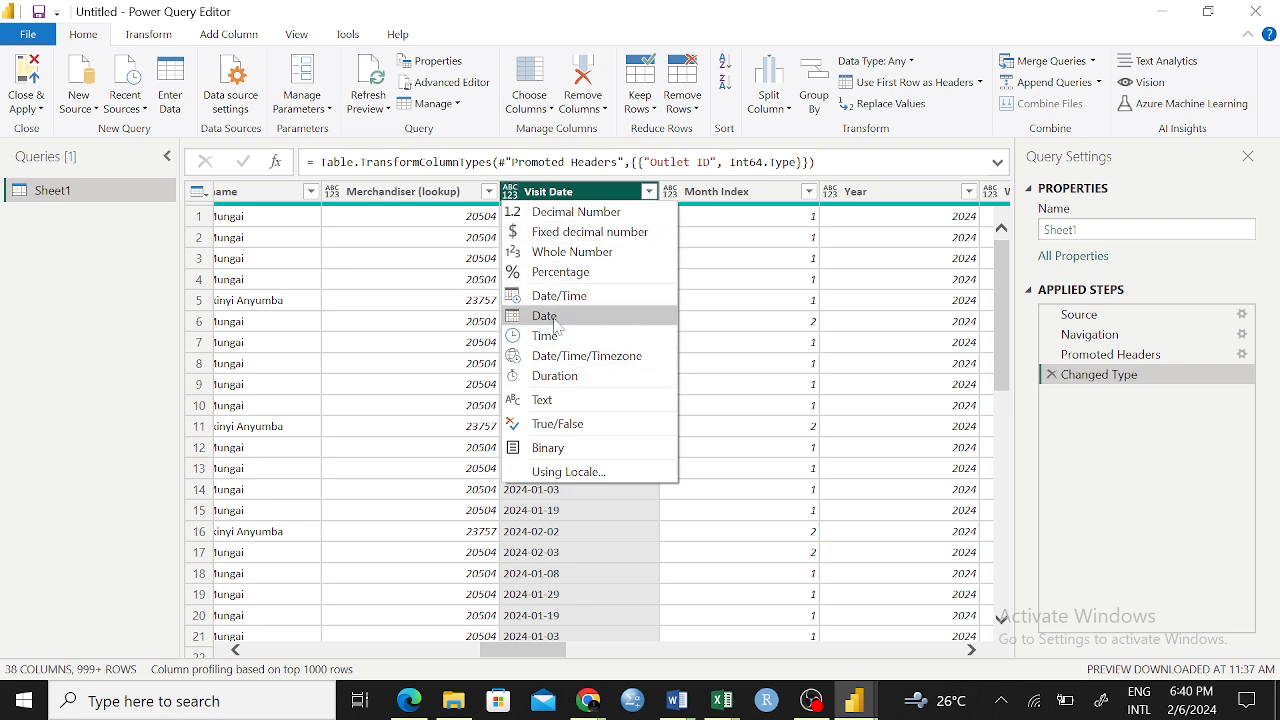
{"action": "left_click", "coordinate": [546, 316]}
{"action": "left_click", "coordinate": [632, 302]}
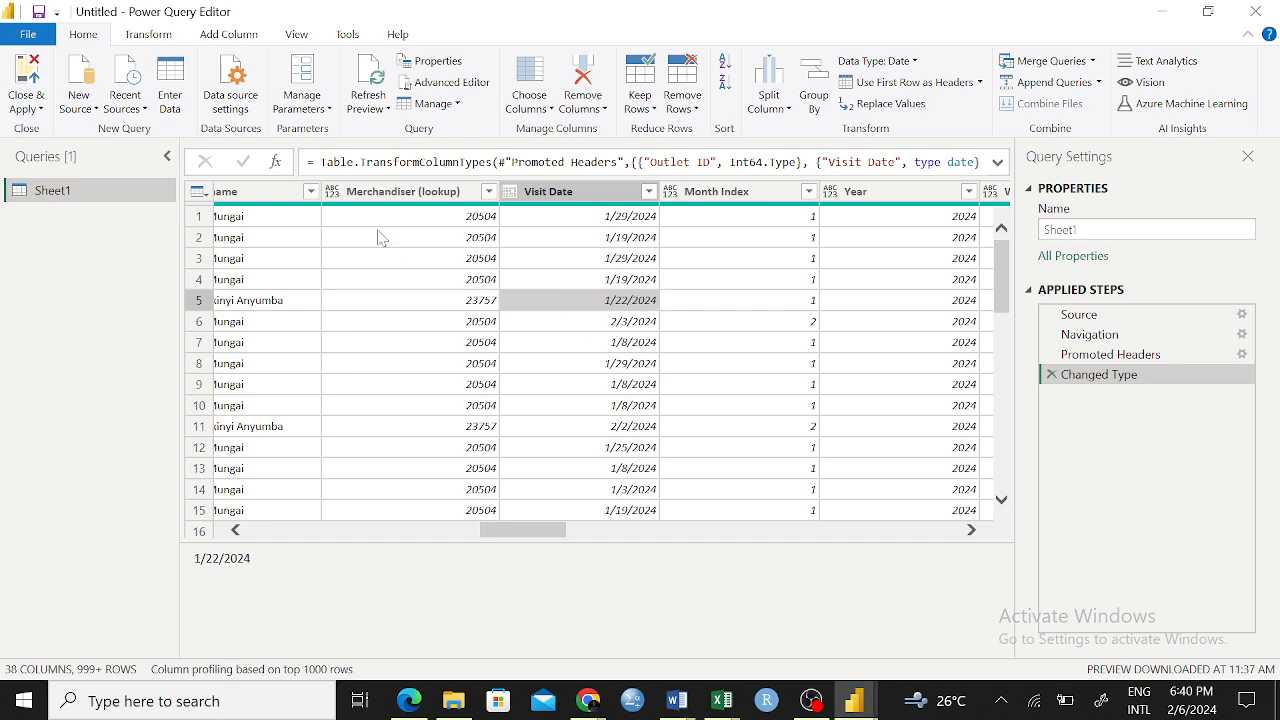
Set the data type of the Outlet column to Text
{"action": "left_click_drag", "start_coordinate": [528, 531], "coordinate": [266, 527]}
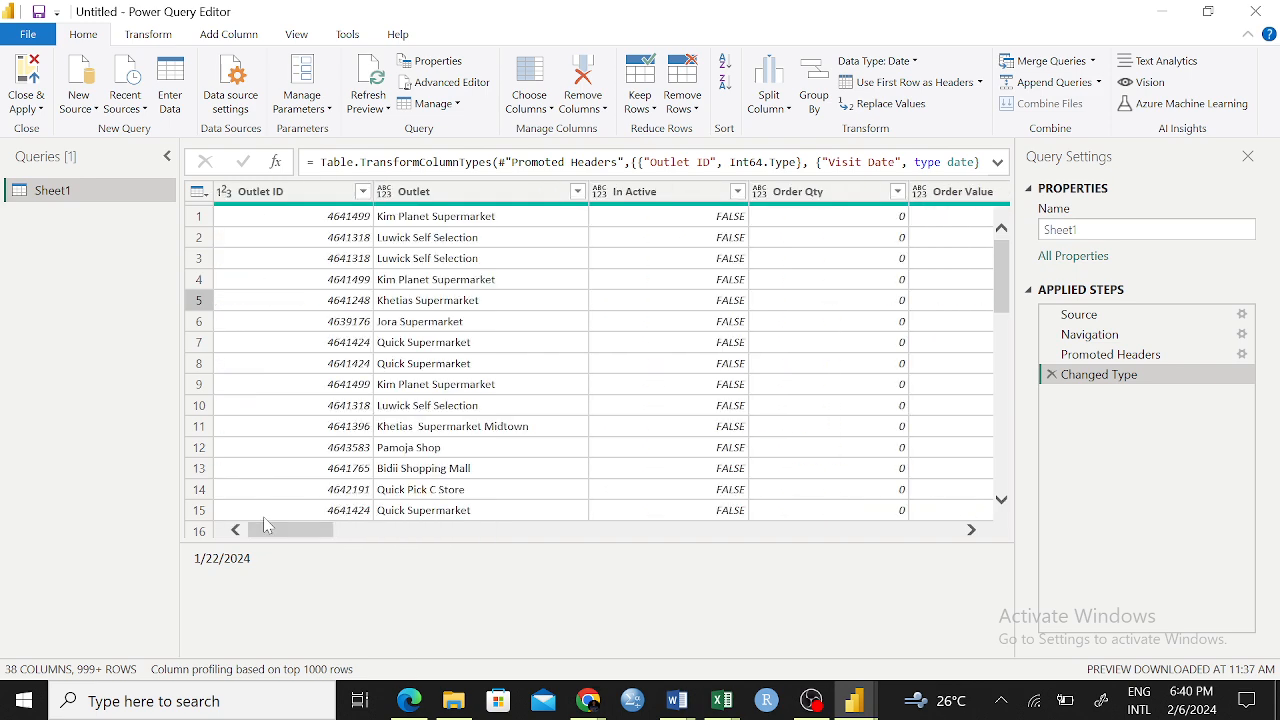
{"action": "left_click", "coordinate": [385, 193]}
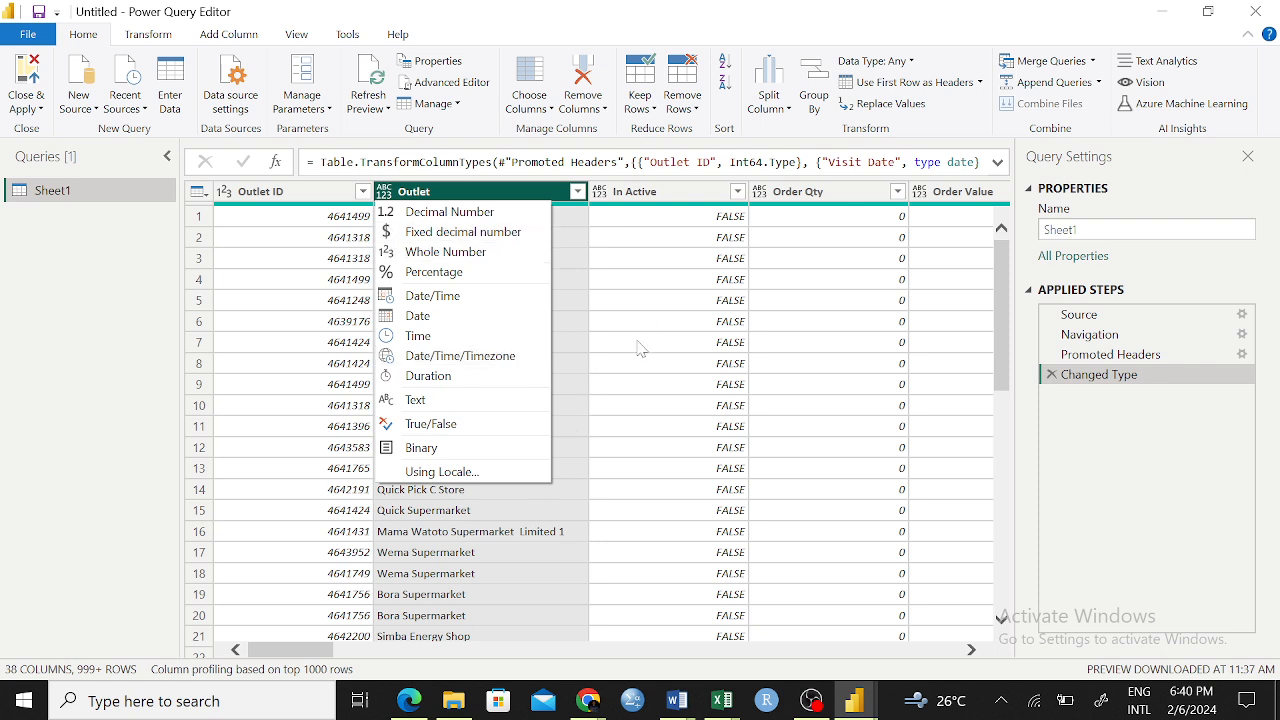
{"action": "left_click", "coordinate": [414, 401]}
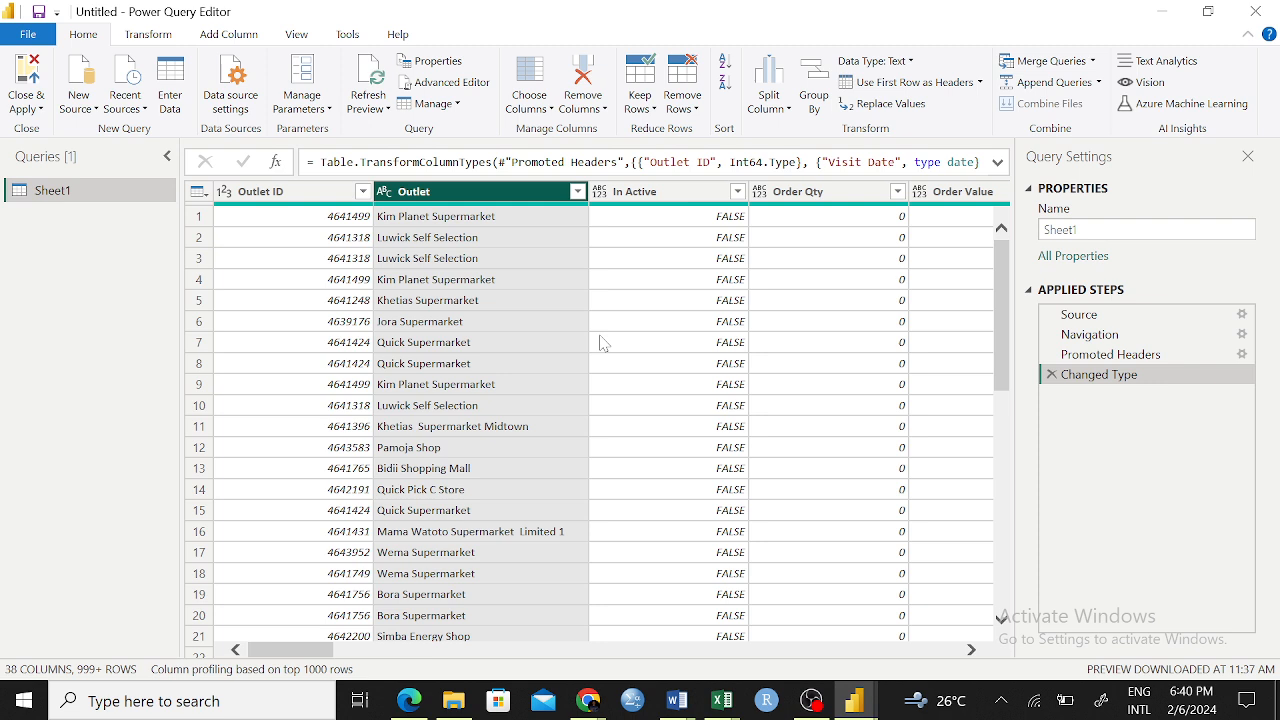
{"action": "left_click", "coordinate": [384, 191]}
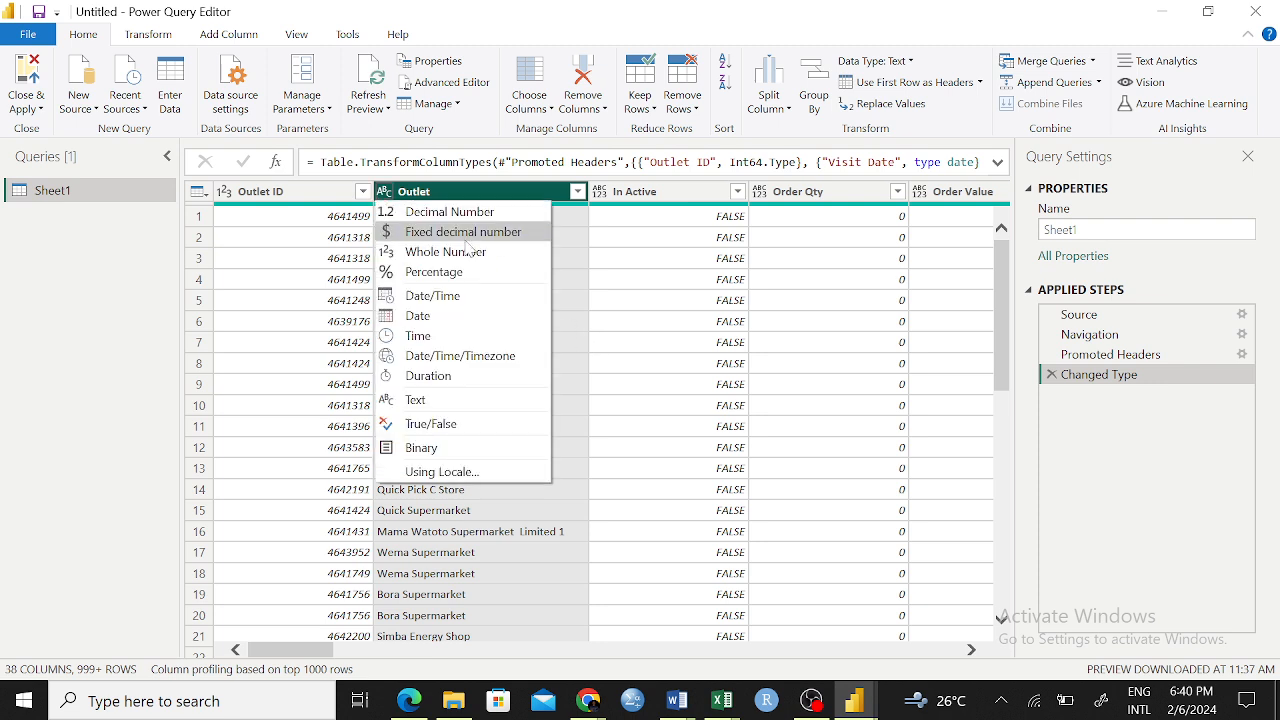
{"action": "left_click", "coordinate": [688, 323]}
{"action": "left_click", "coordinate": [603, 191]}
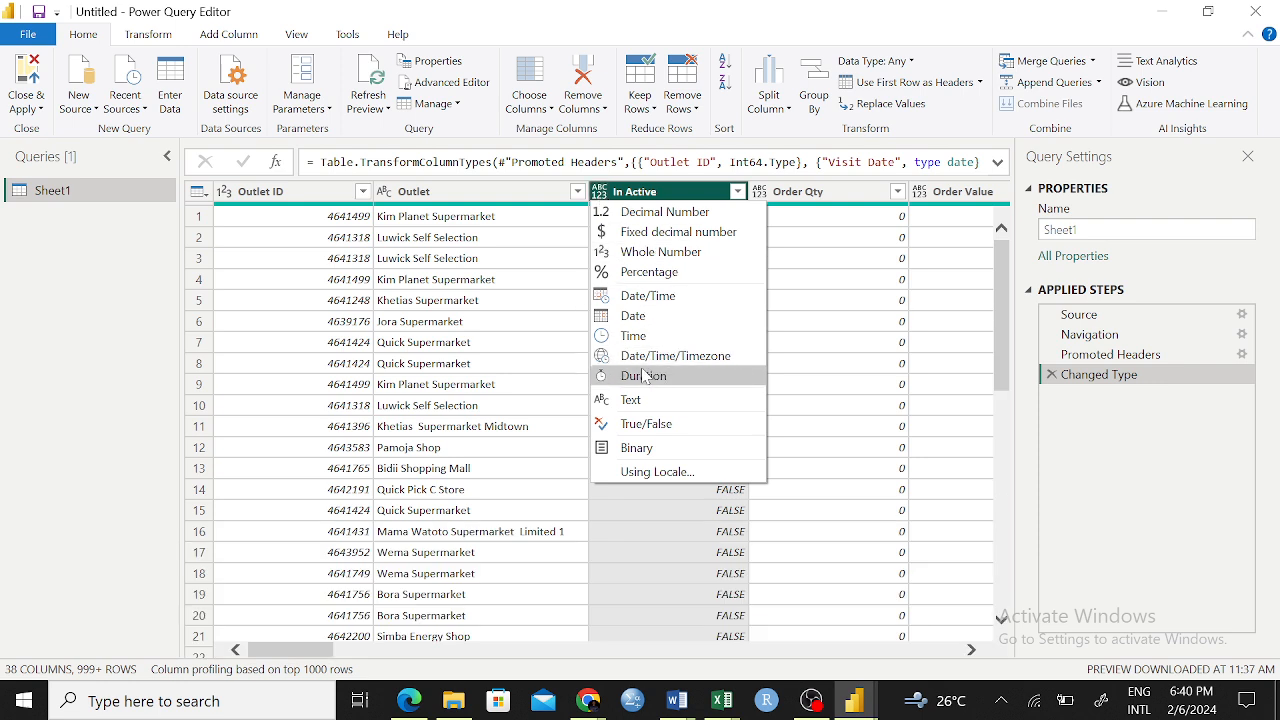
{"action": "left_click", "coordinate": [838, 285]}
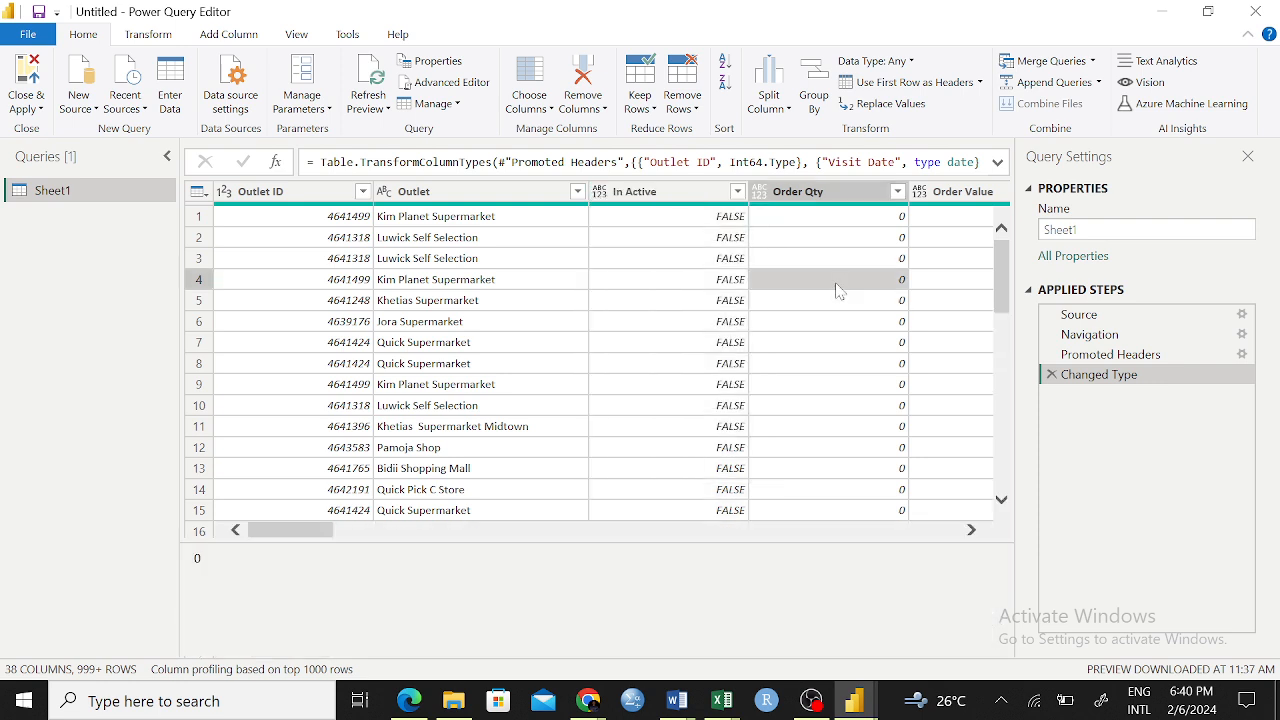
{"action": "left_click", "coordinate": [600, 191]}
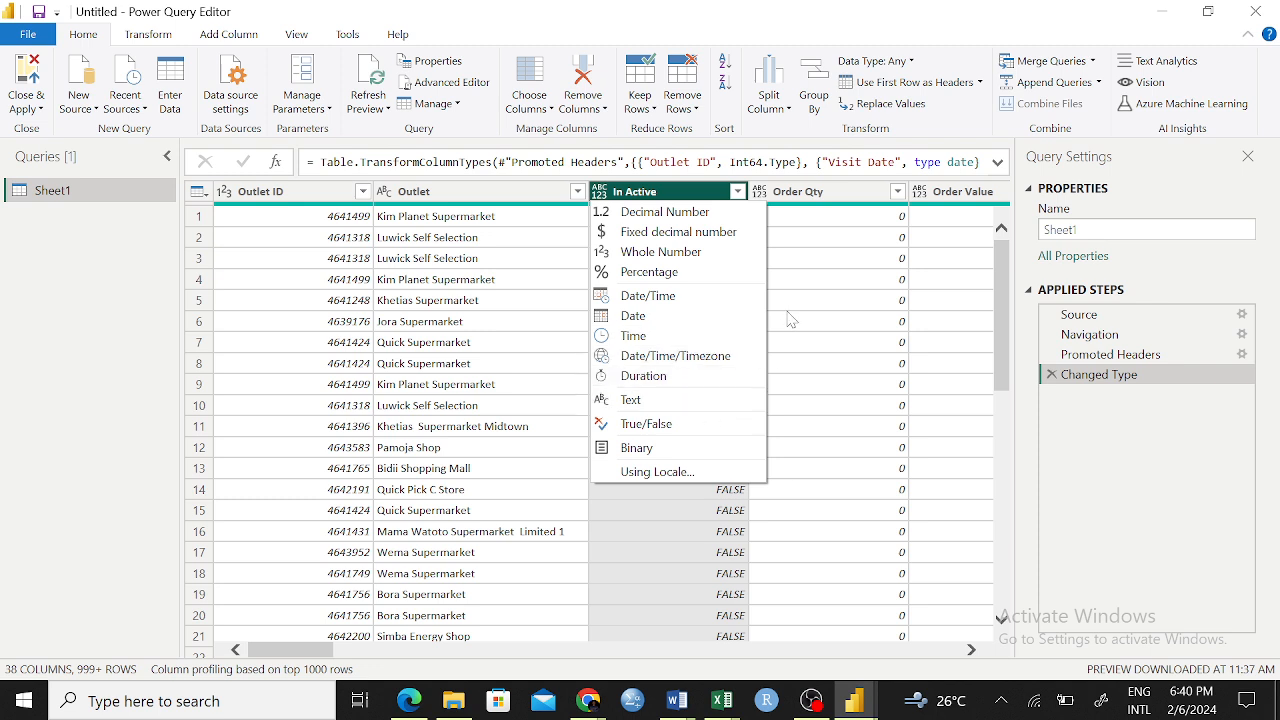
{"action": "left_click", "coordinate": [667, 430]}
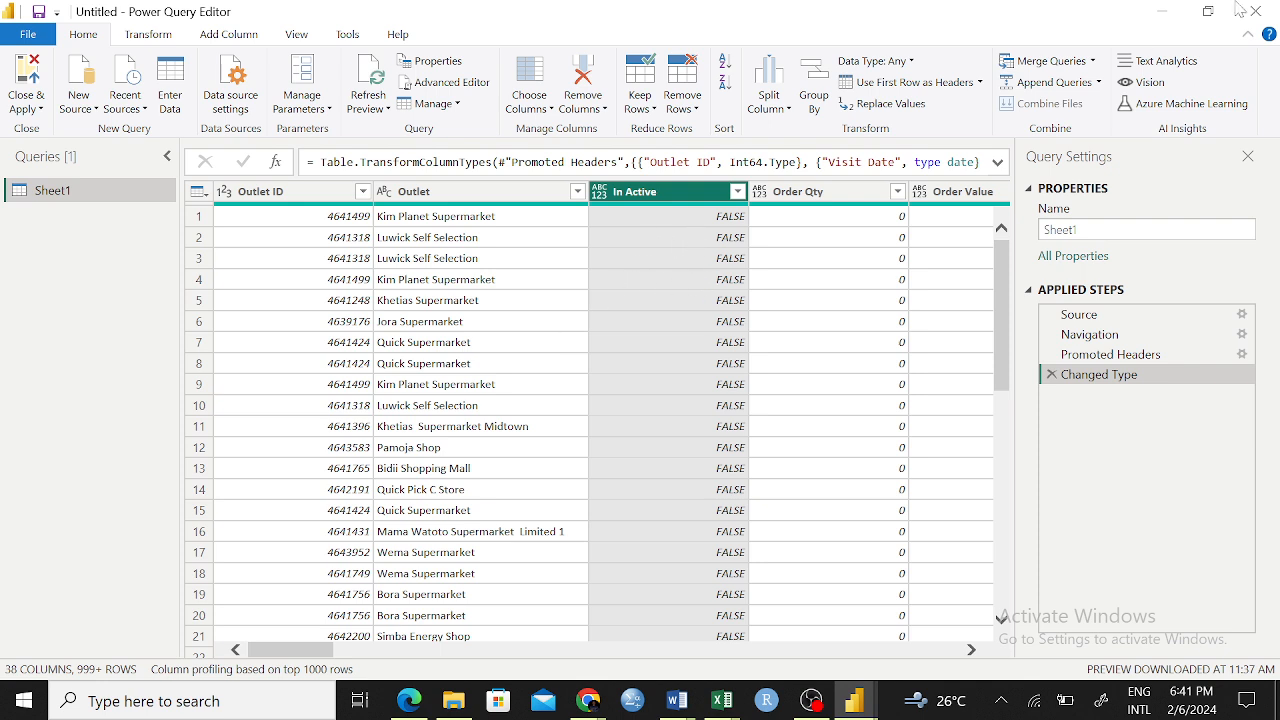
Switch to the main Power BI Desktop window and back to Power Query Editor, and delete the Changed Type step from the Sheet1 query
{"action": "left_click", "coordinate": [1163, 16]}
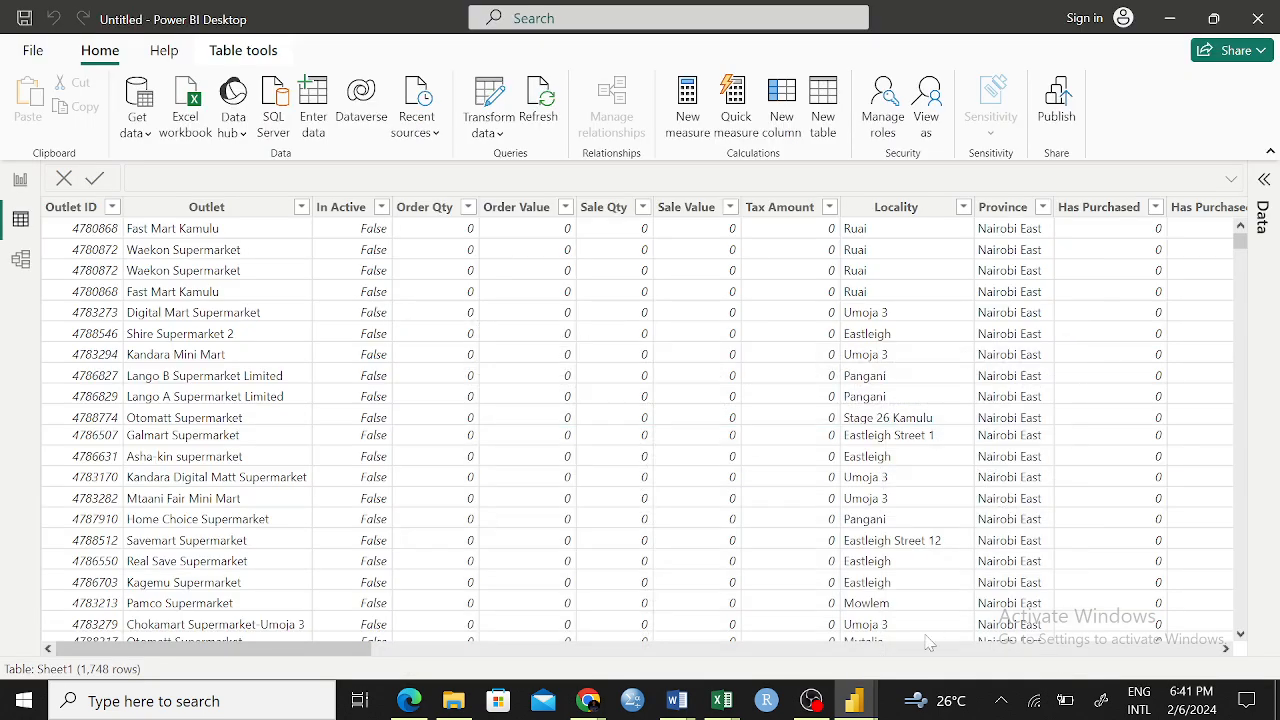
{"action": "mouse_move", "coordinate": [853, 700]}
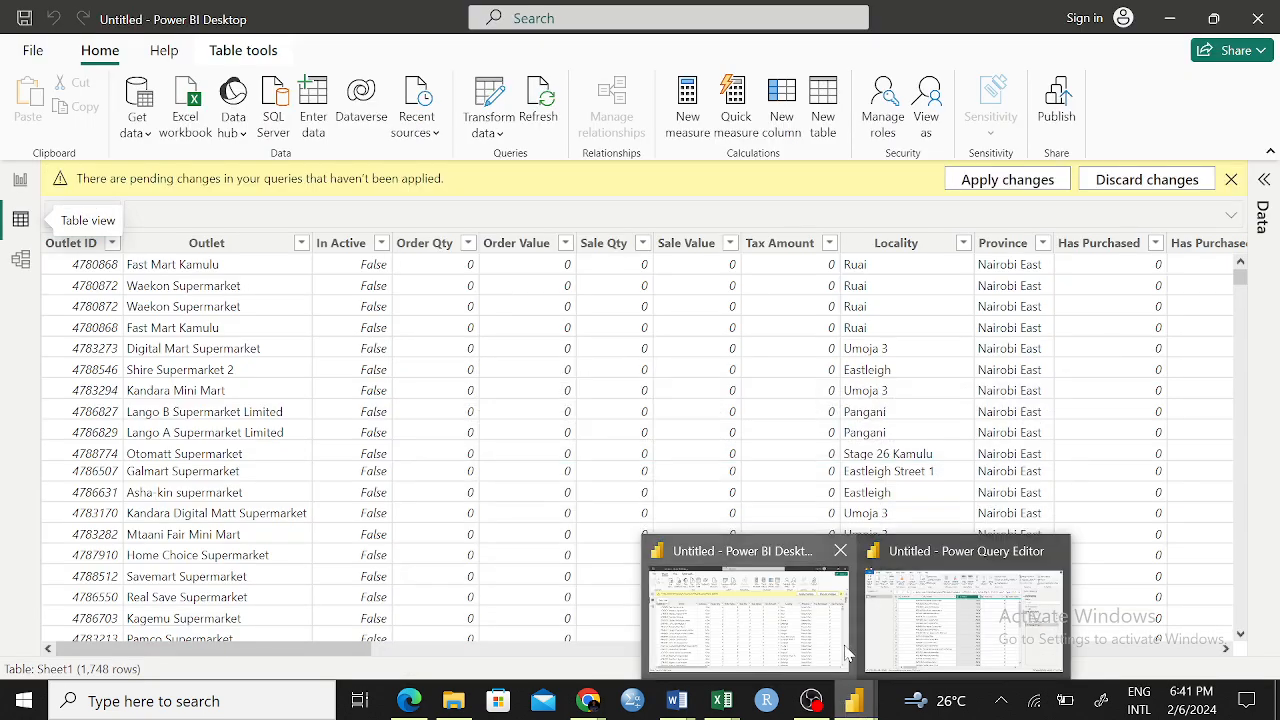
{"action": "left_click", "coordinate": [950, 625]}
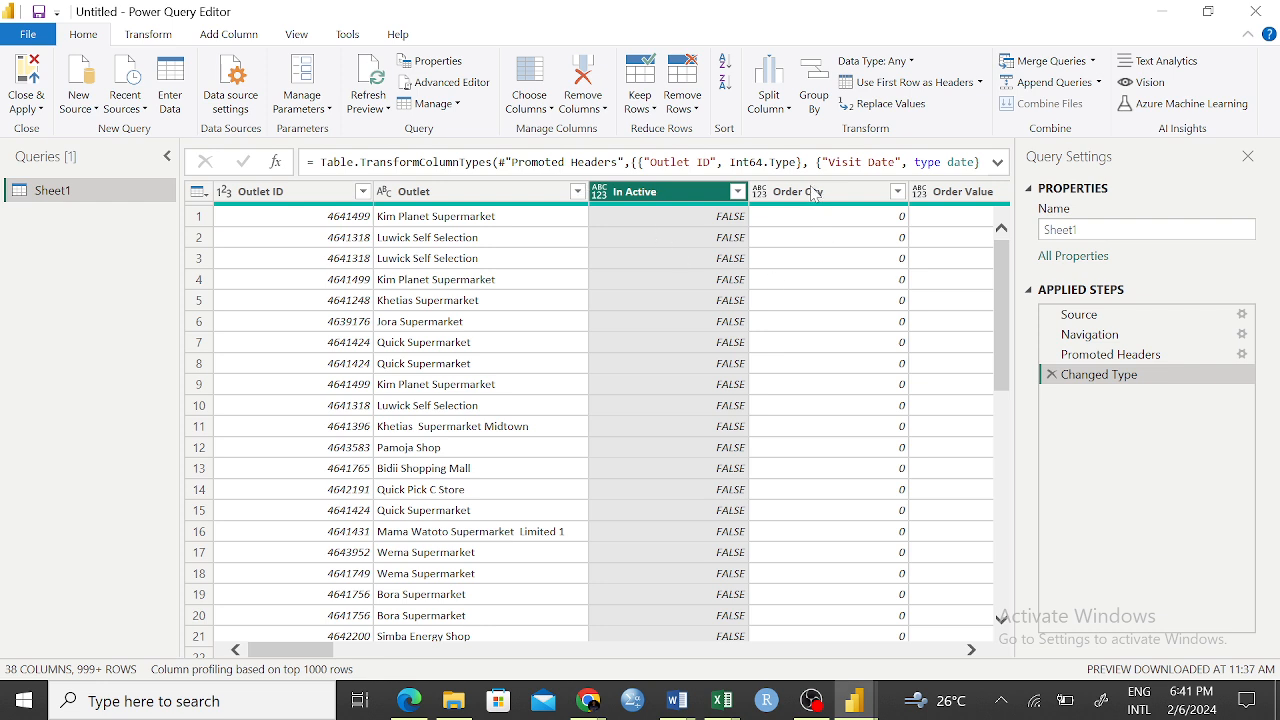
{"action": "left_click", "coordinate": [1051, 375]}
{"action": "left_click", "coordinate": [610, 365]}
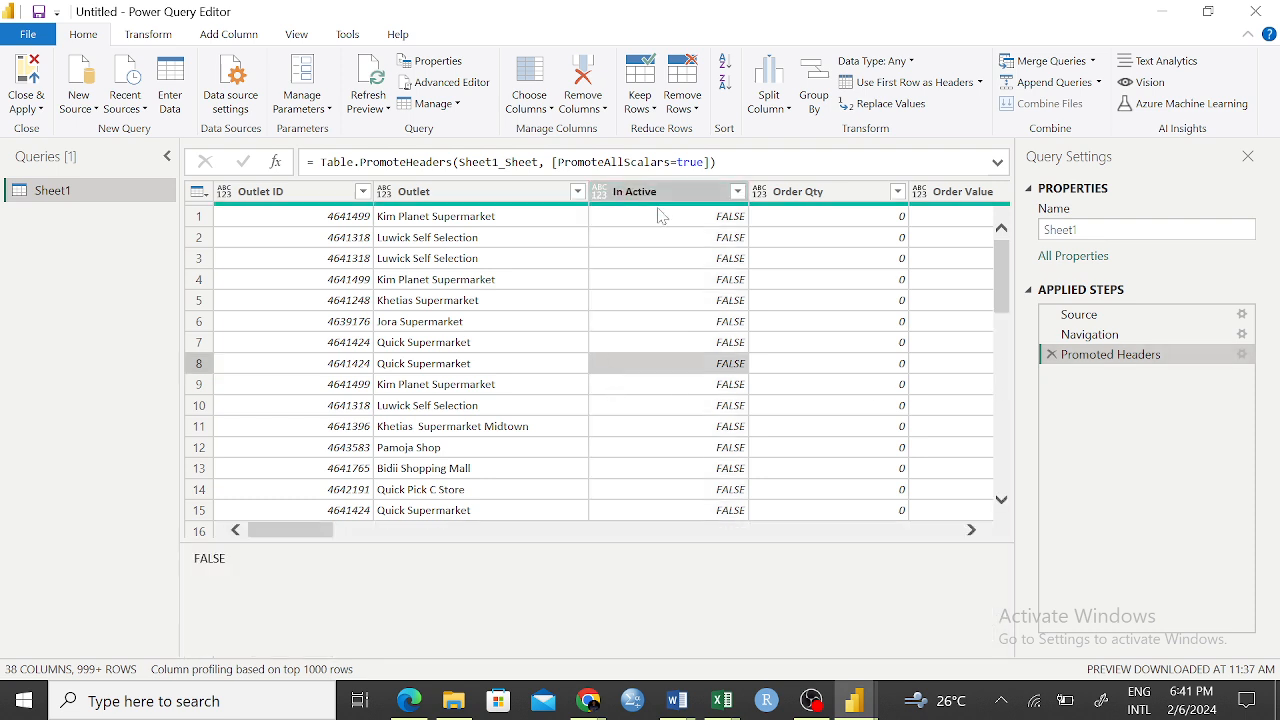
{"action": "left_click", "coordinate": [670, 195]}
{"action": "left_click", "coordinate": [805, 198]}
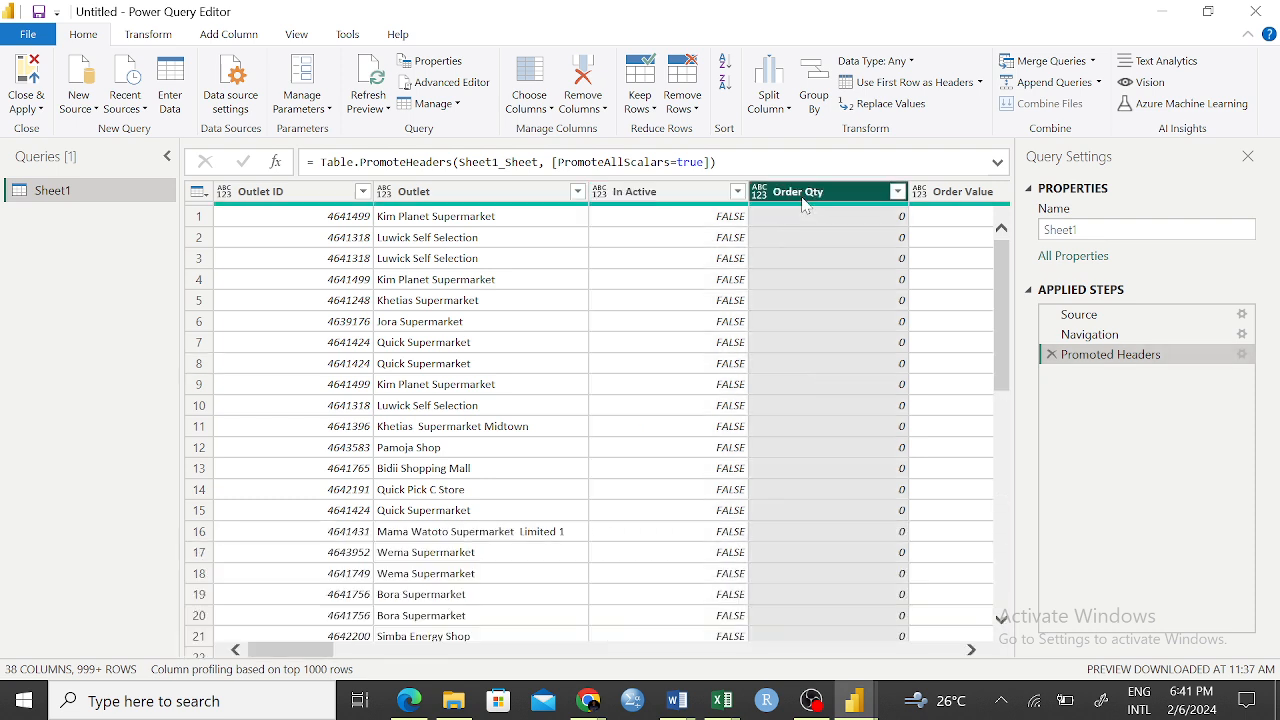
{"action": "right_click", "coordinate": [805, 198]}
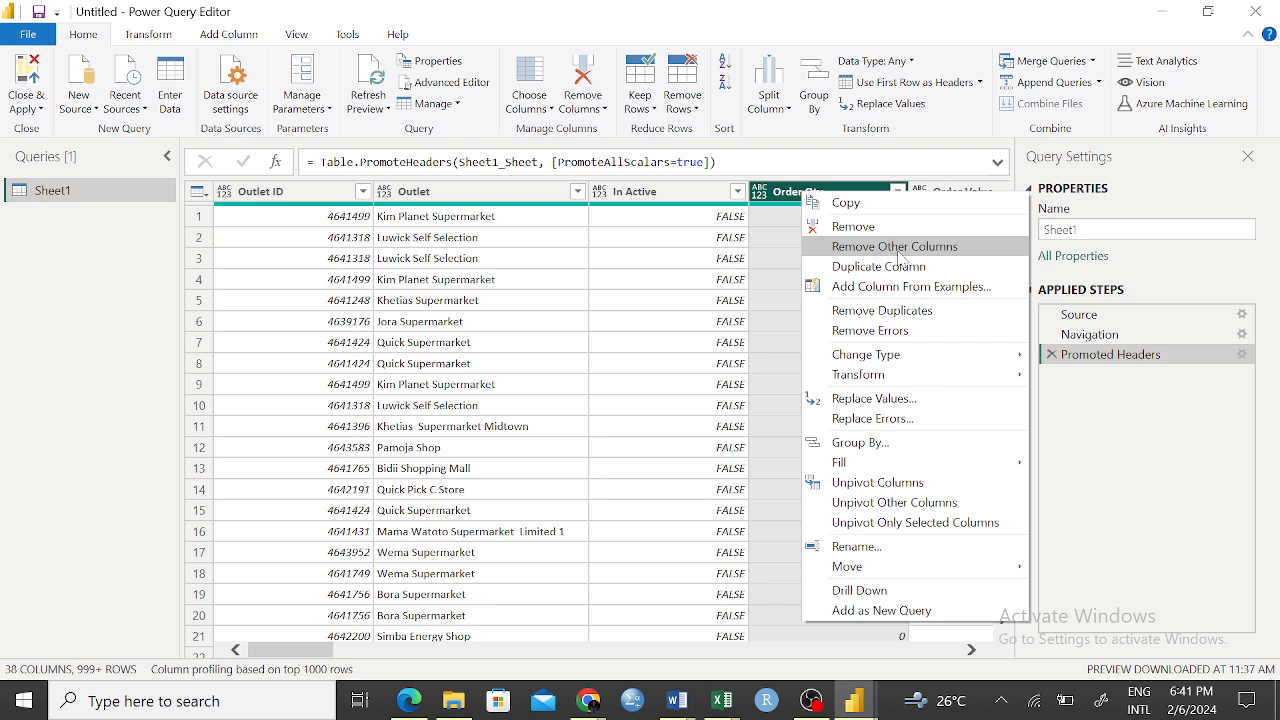
{"action": "left_click", "coordinate": [613, 374]}
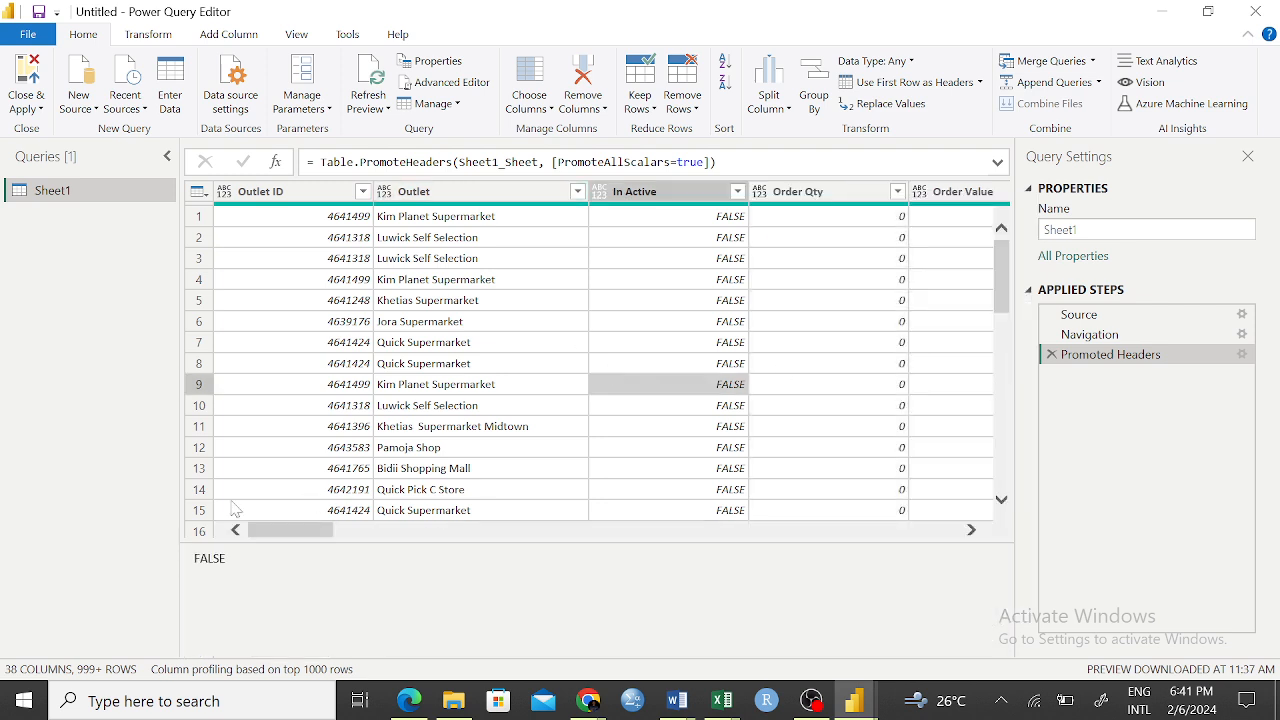
{"action": "left_click", "coordinate": [282, 532]}
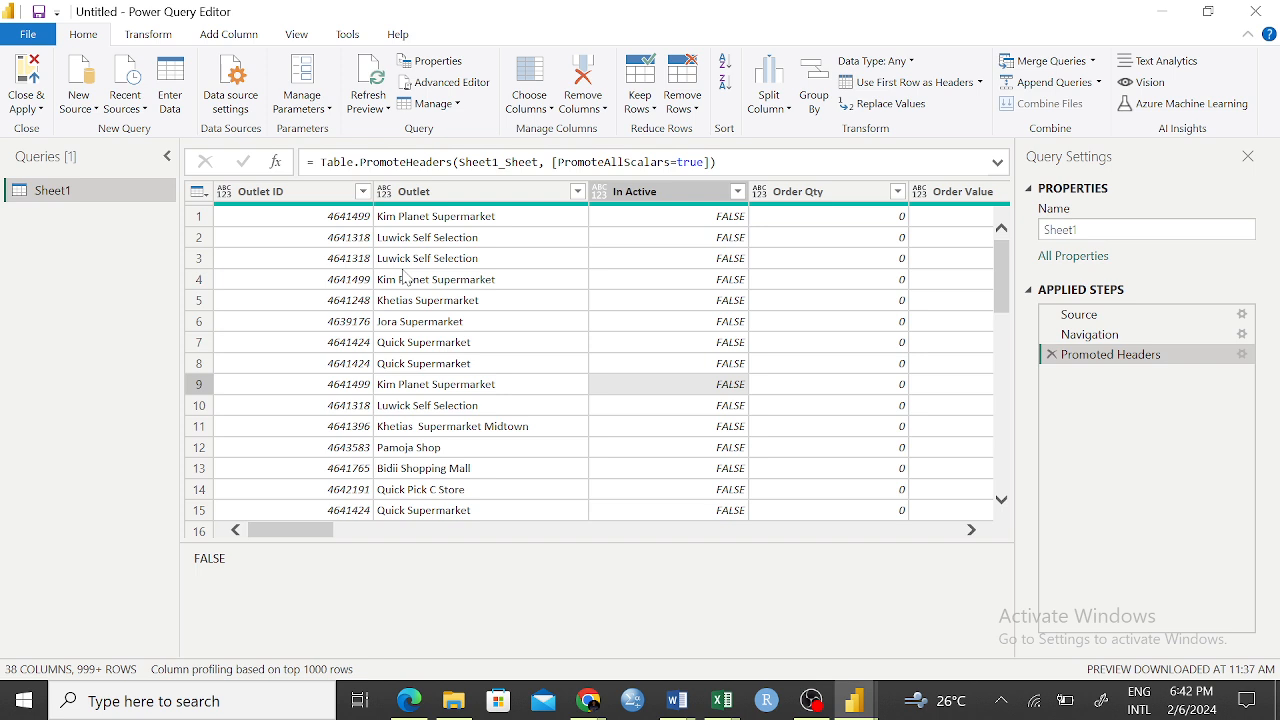
Remove all columns except Outlet ID, Outlet and Order Qty, and delete the resulting applied step from Sheet1
{"action": "left_click", "coordinate": [313, 200]}
{"action": "right_click", "coordinate": [315, 192]}
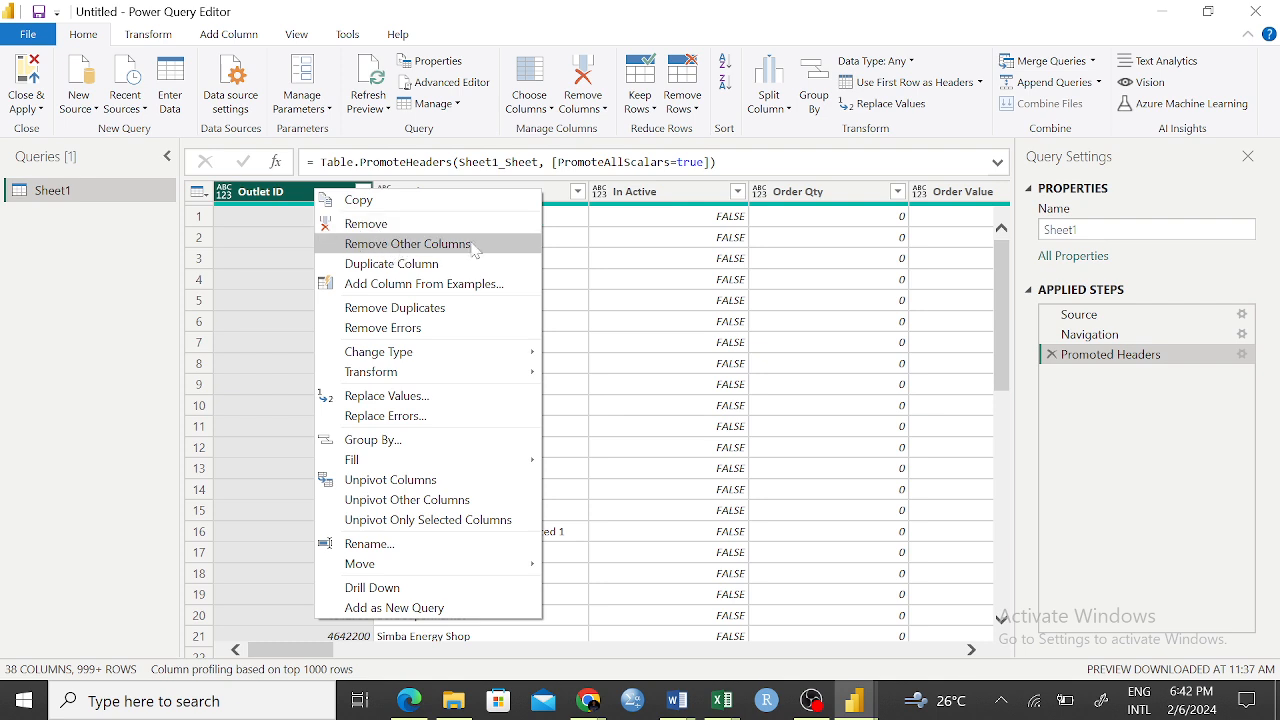
{"action": "left_click", "coordinate": [271, 287]}
{"action": "left_click", "coordinate": [287, 193]}
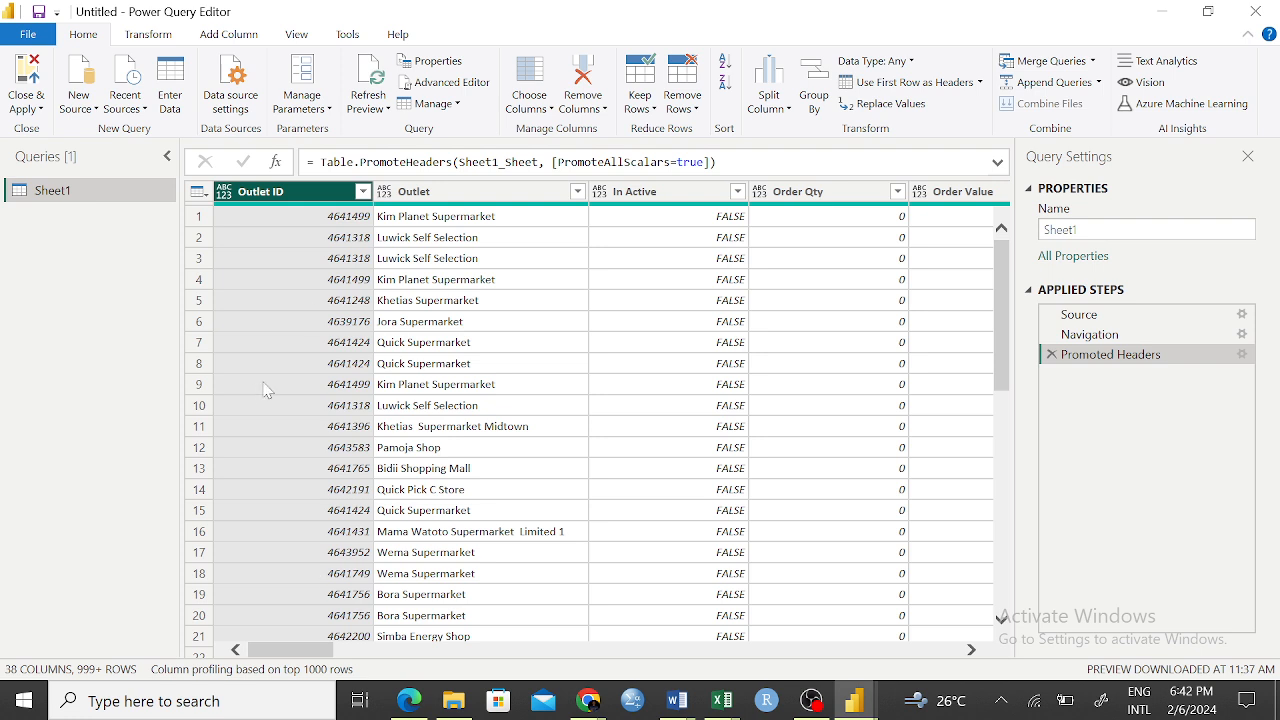
{"action": "left_click", "coordinate": [480, 300]}
{"action": "left_click", "coordinate": [296, 194]}
{"action": "left_click", "coordinate": [494, 188], "text": "ctrl"}
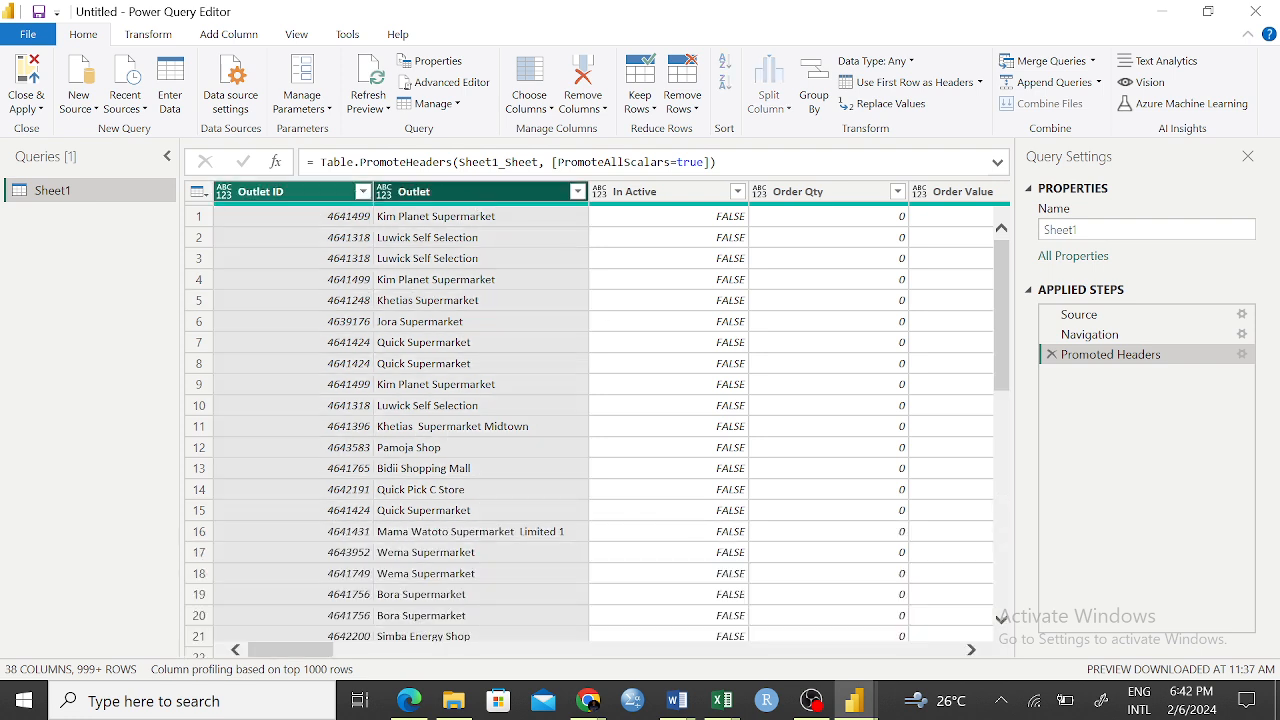
{"action": "left_click", "coordinate": [827, 199], "text": "ctrl"}
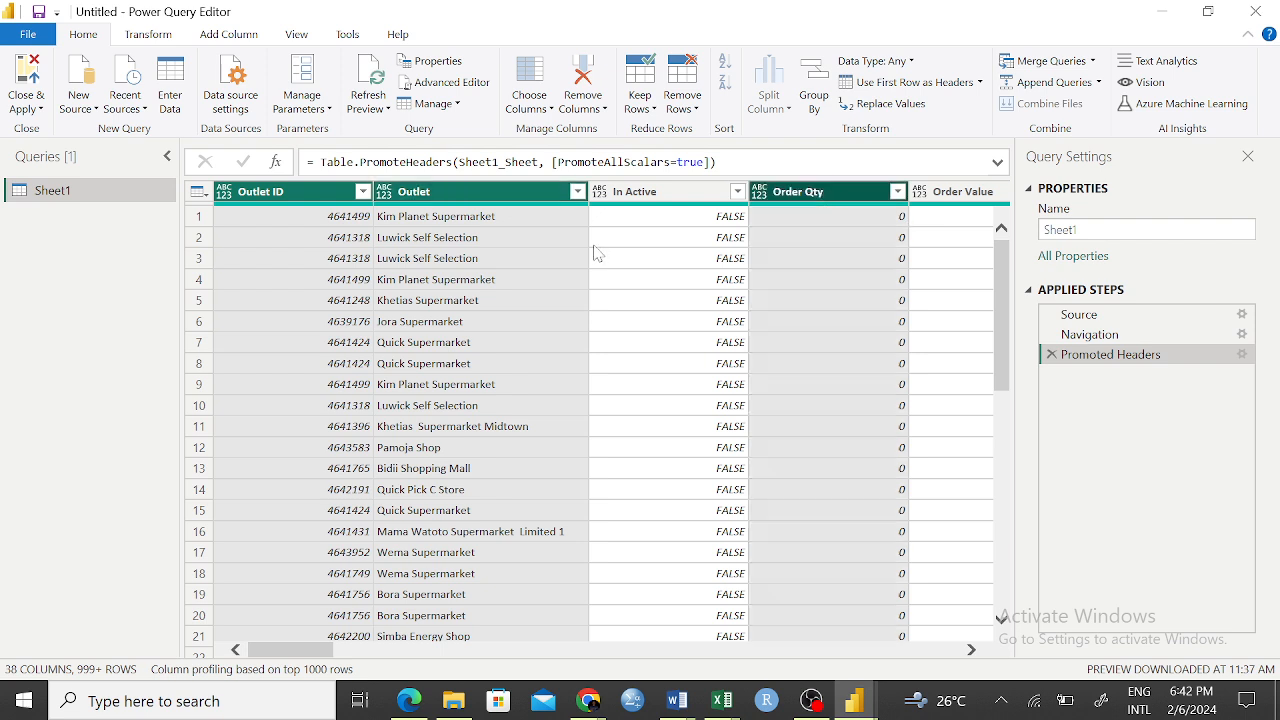
{"action": "right_click", "coordinate": [480, 190]}
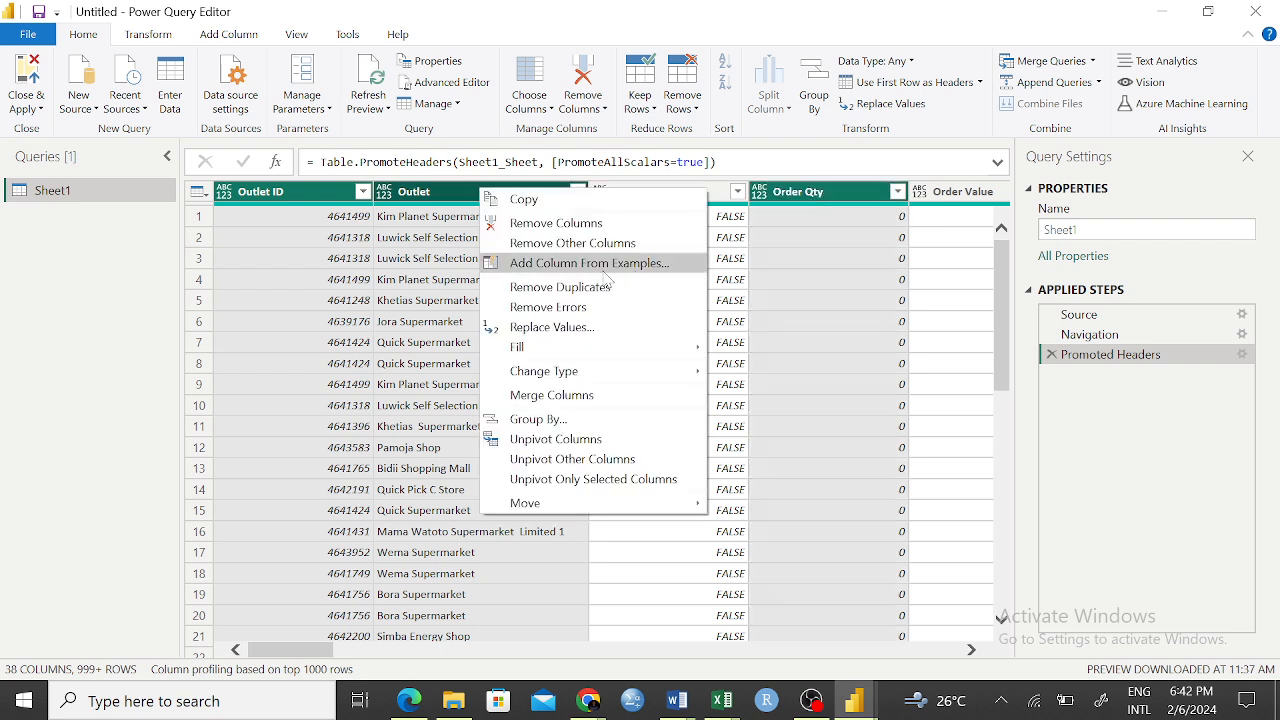
{"action": "left_click", "coordinate": [520, 243]}
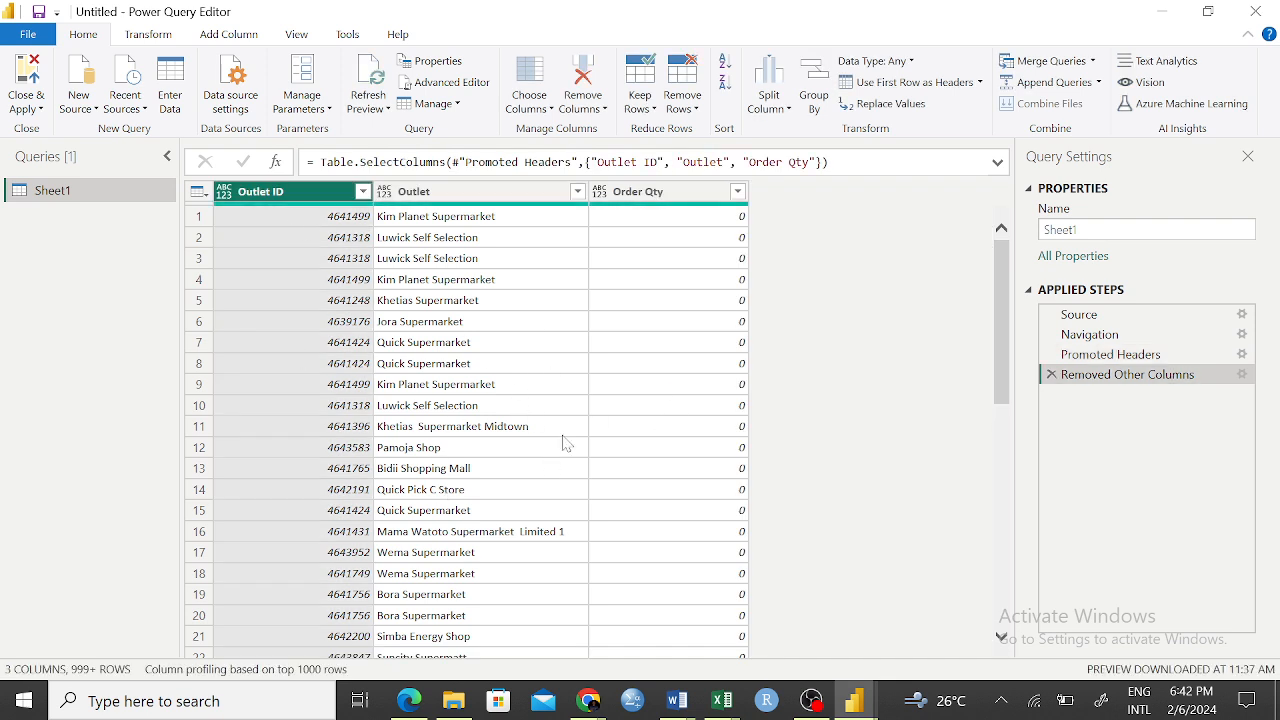
{"action": "left_click", "coordinate": [1051, 376]}
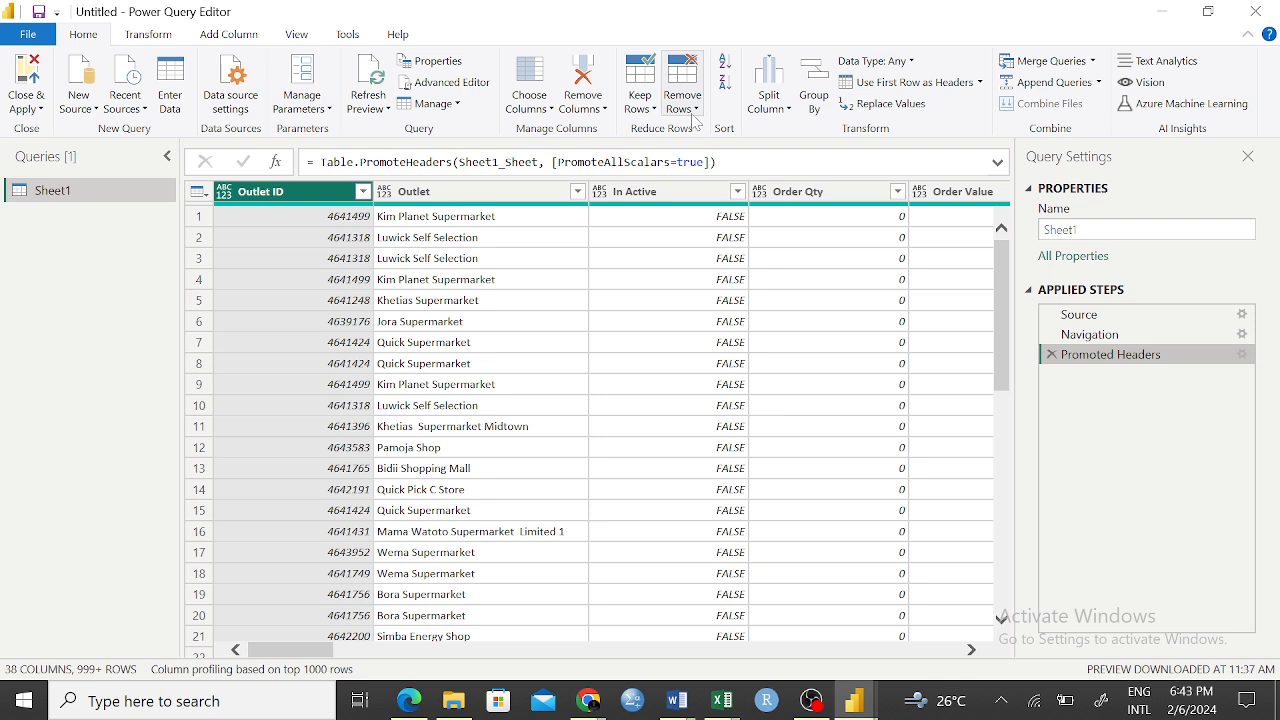
Examine the numeric and rounding transformations offered for the Outlet Count Month Unique column
{"action": "left_click", "coordinate": [660, 405]}
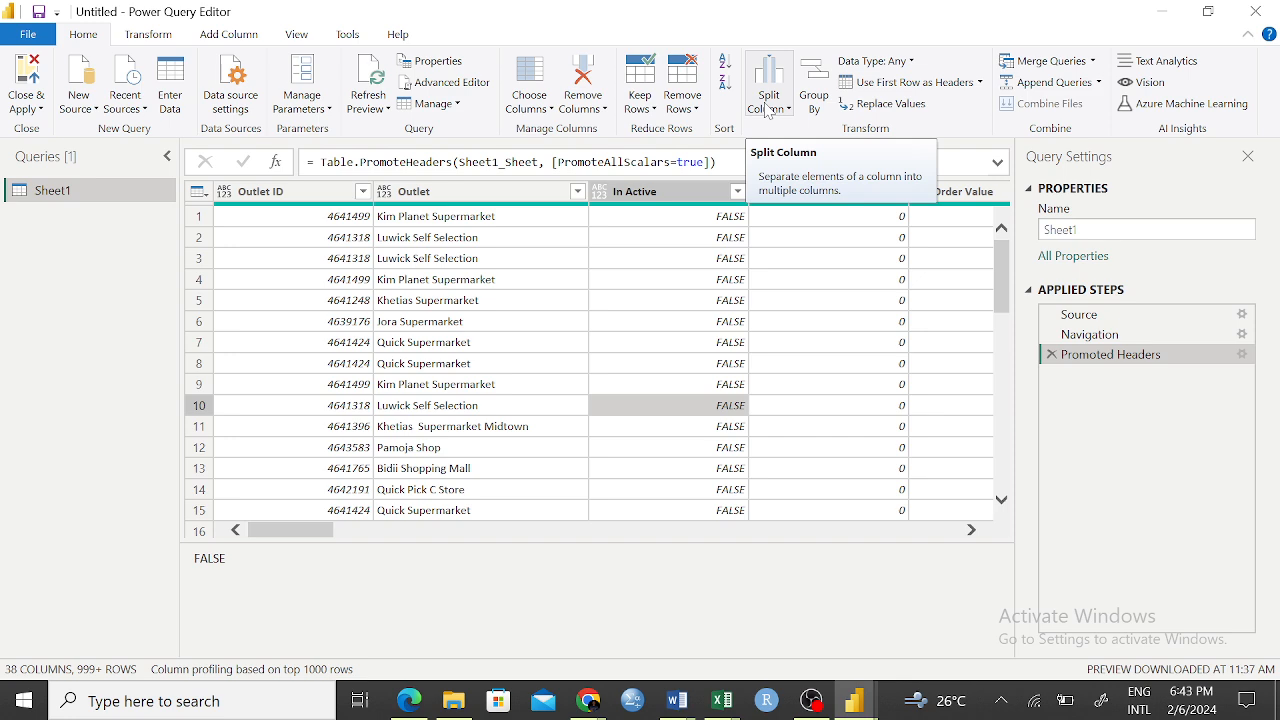
{"action": "left_click_drag", "start_coordinate": [297, 532], "coordinate": [764, 562]}
{"action": "left_click_drag", "start_coordinate": [673, 555], "coordinate": [640, 548]}
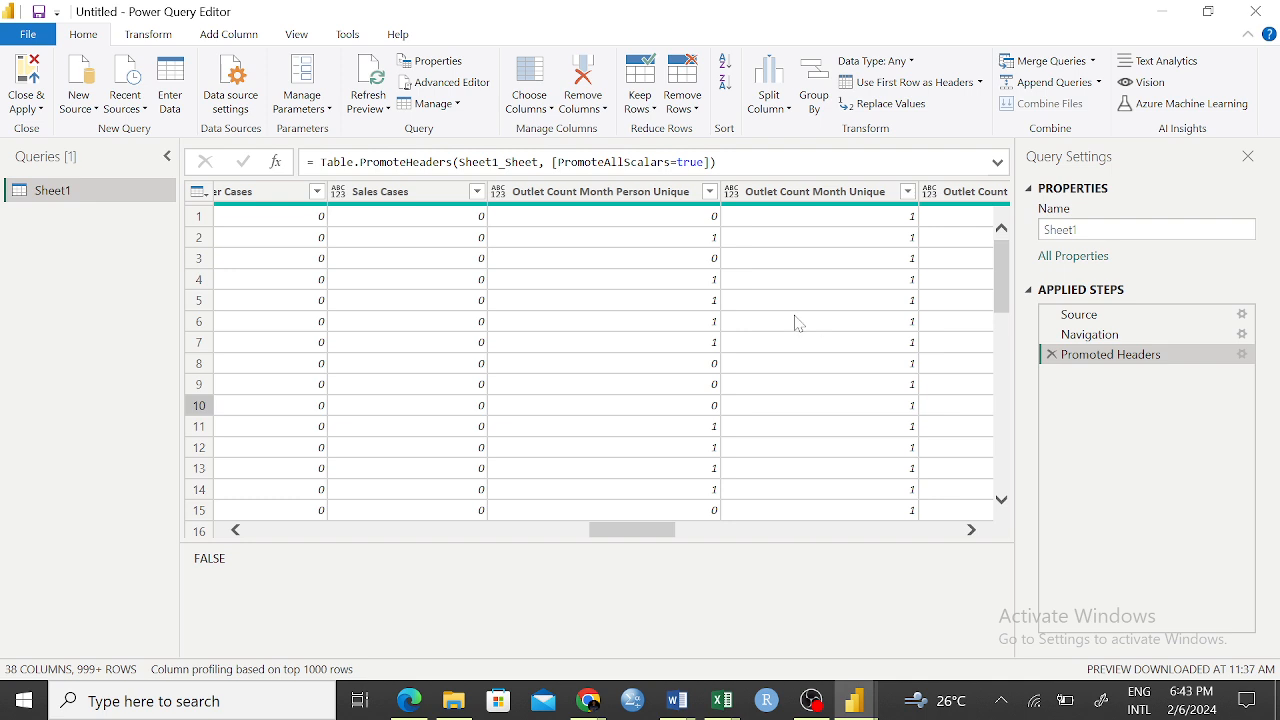
{"action": "right_click", "coordinate": [808, 195]}
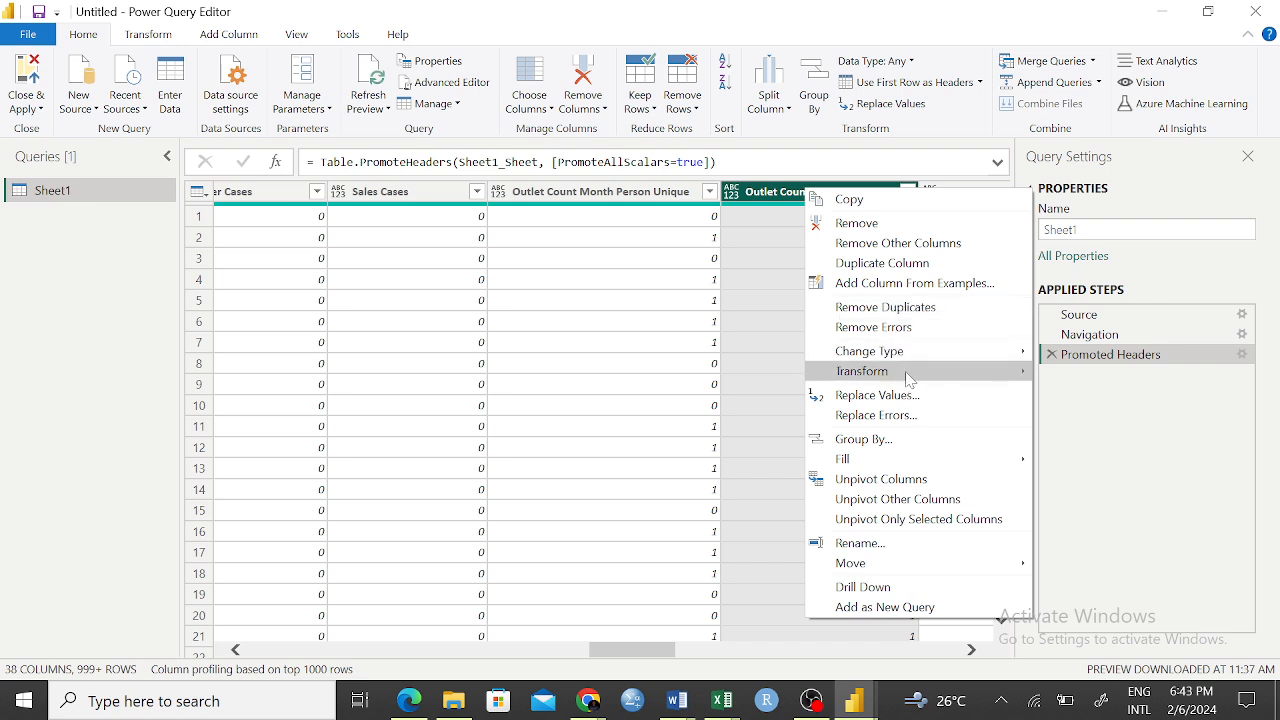
{"action": "mouse_move", "coordinate": [912, 372]}
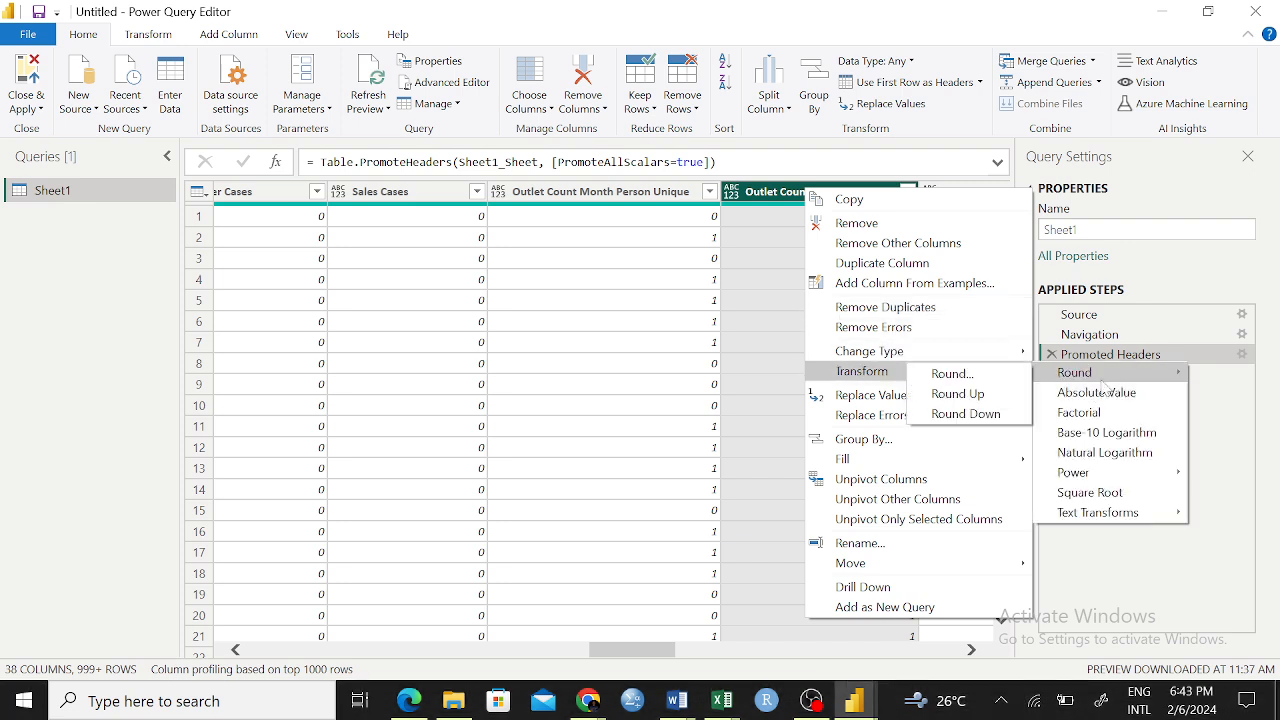
{"action": "left_click", "coordinate": [753, 361]}
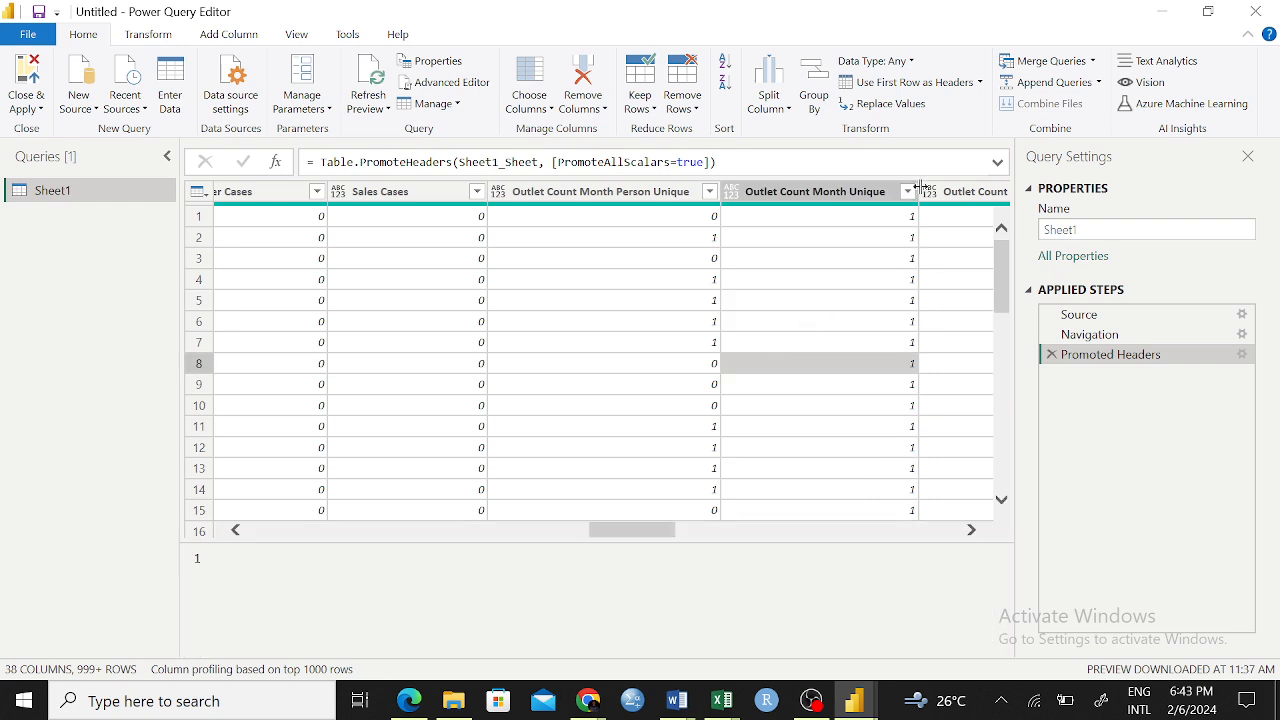
{"action": "right_click", "coordinate": [858, 193]}
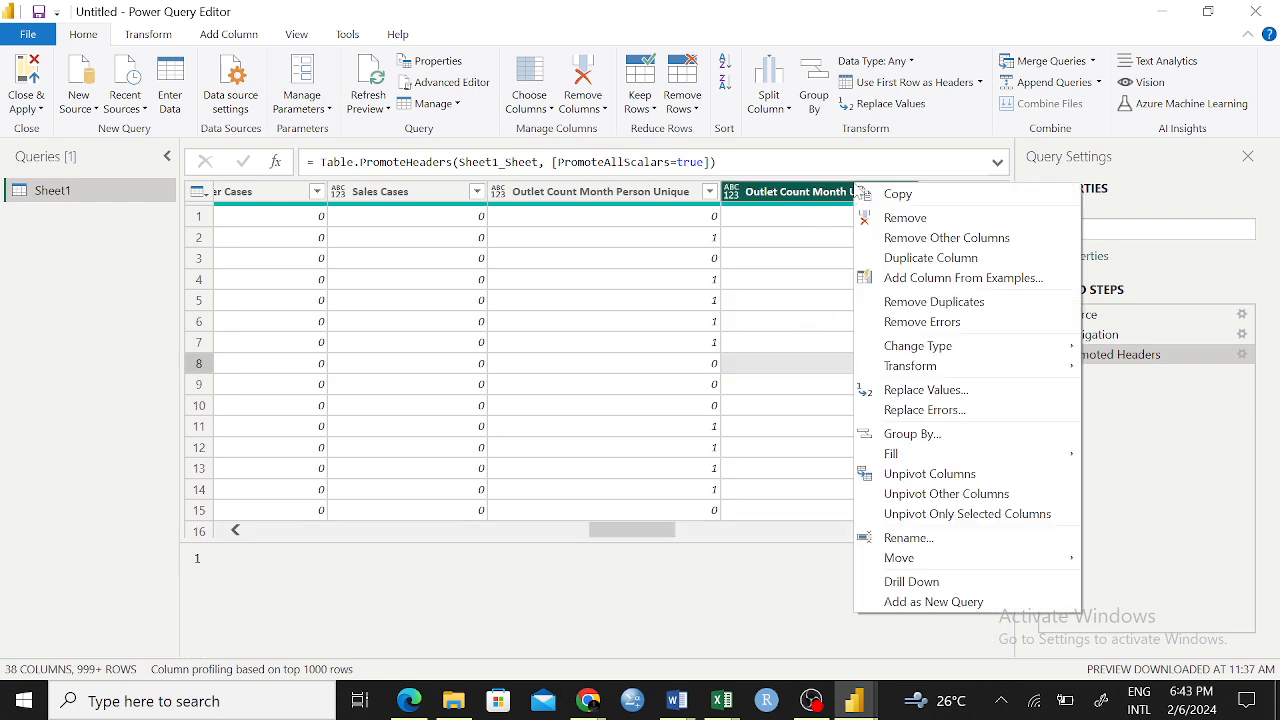
{"action": "mouse_move", "coordinate": [960, 380]}
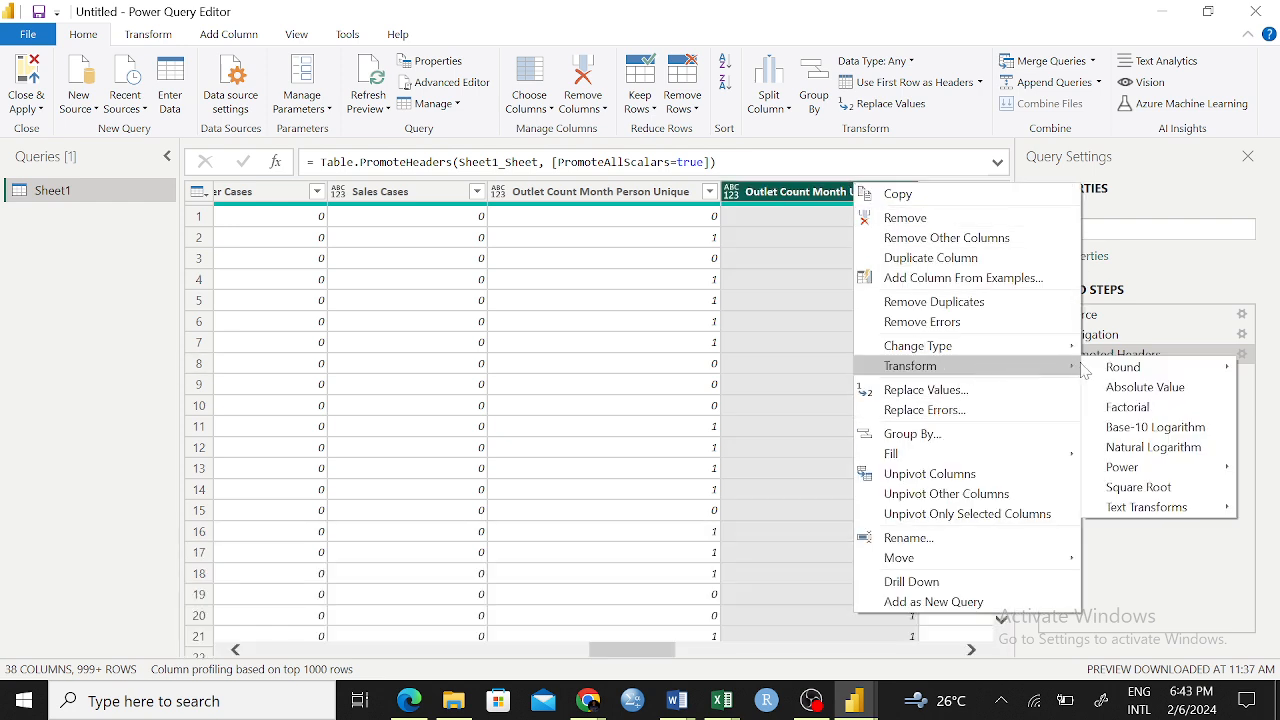
{"action": "mouse_move", "coordinate": [1110, 370]}
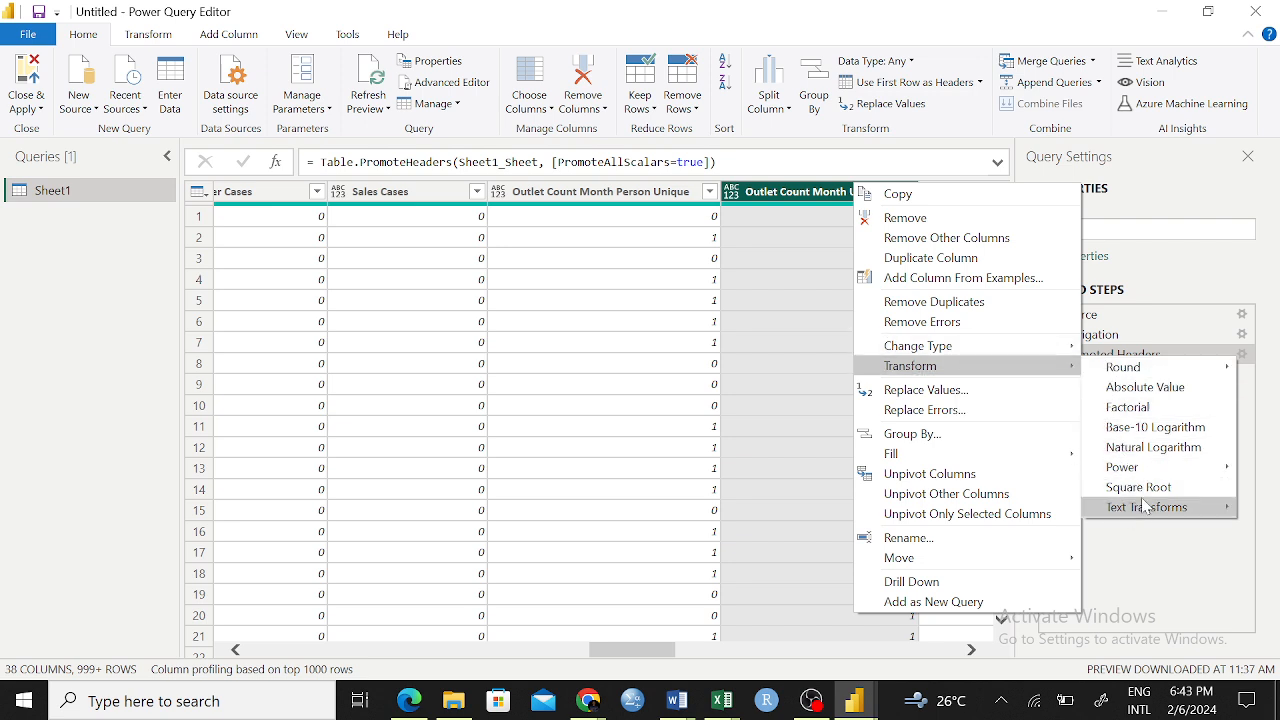
{"action": "left_click", "coordinate": [420, 300]}
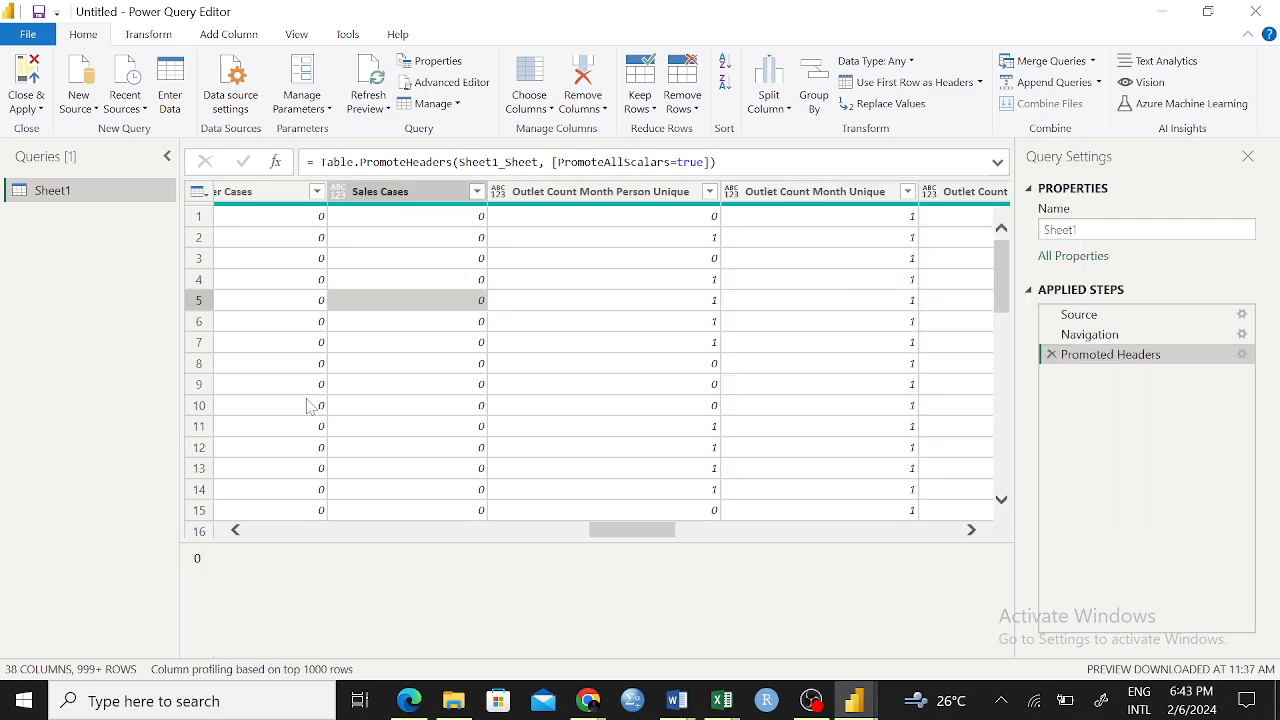
Examine the text transformations offered for the Outlet column, such as Trim and Capitalize Each Word
{"action": "left_click_drag", "start_coordinate": [661, 531], "coordinate": [330, 495]}
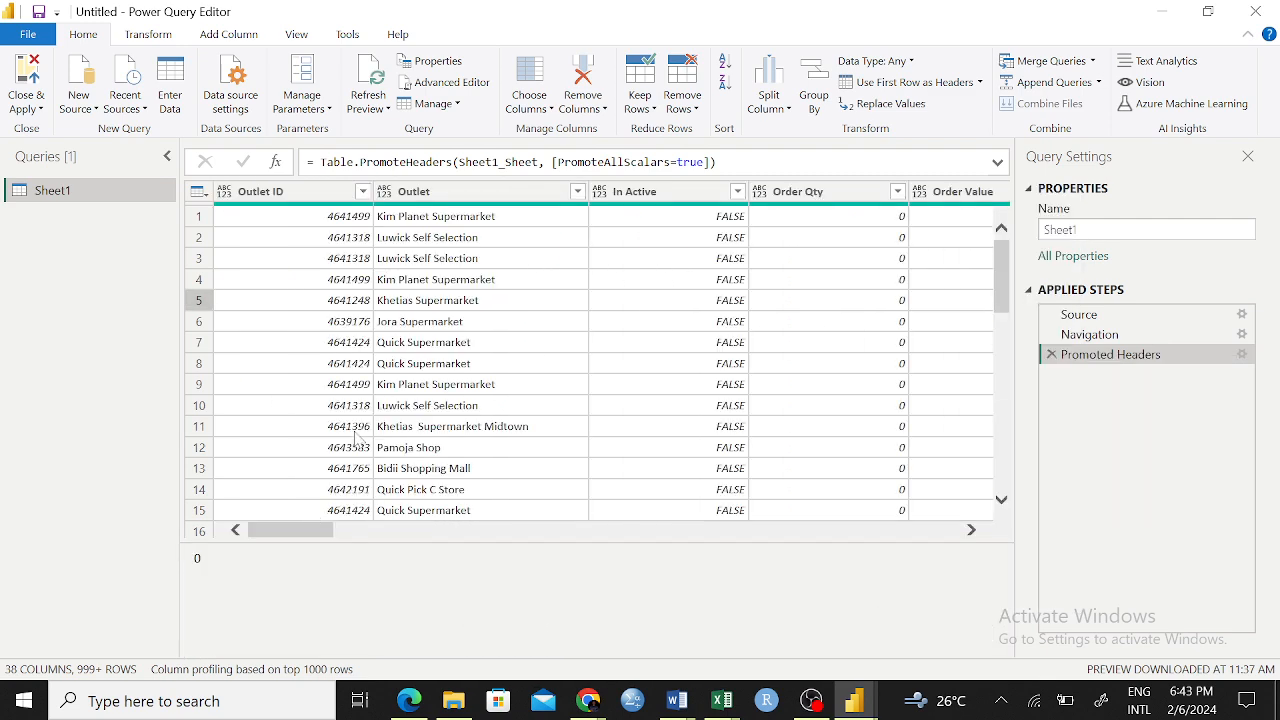
{"action": "right_click", "coordinate": [463, 193]}
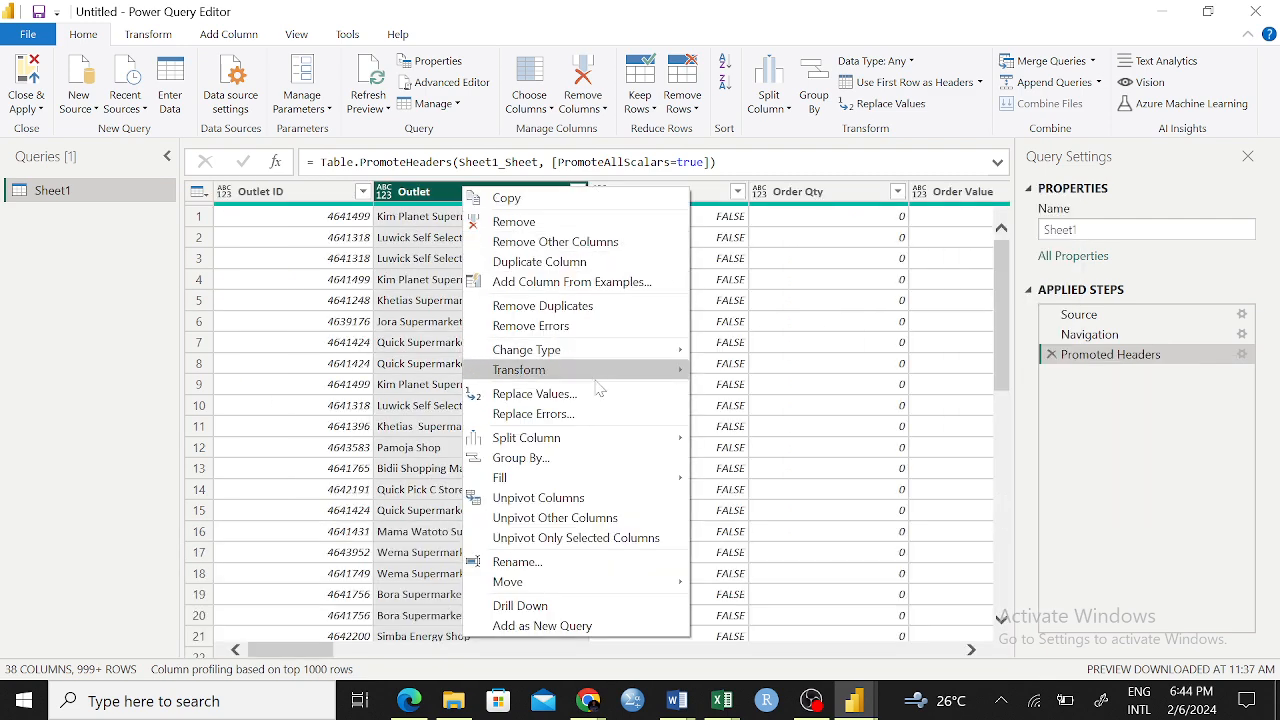
{"action": "mouse_move", "coordinate": [678, 375]}
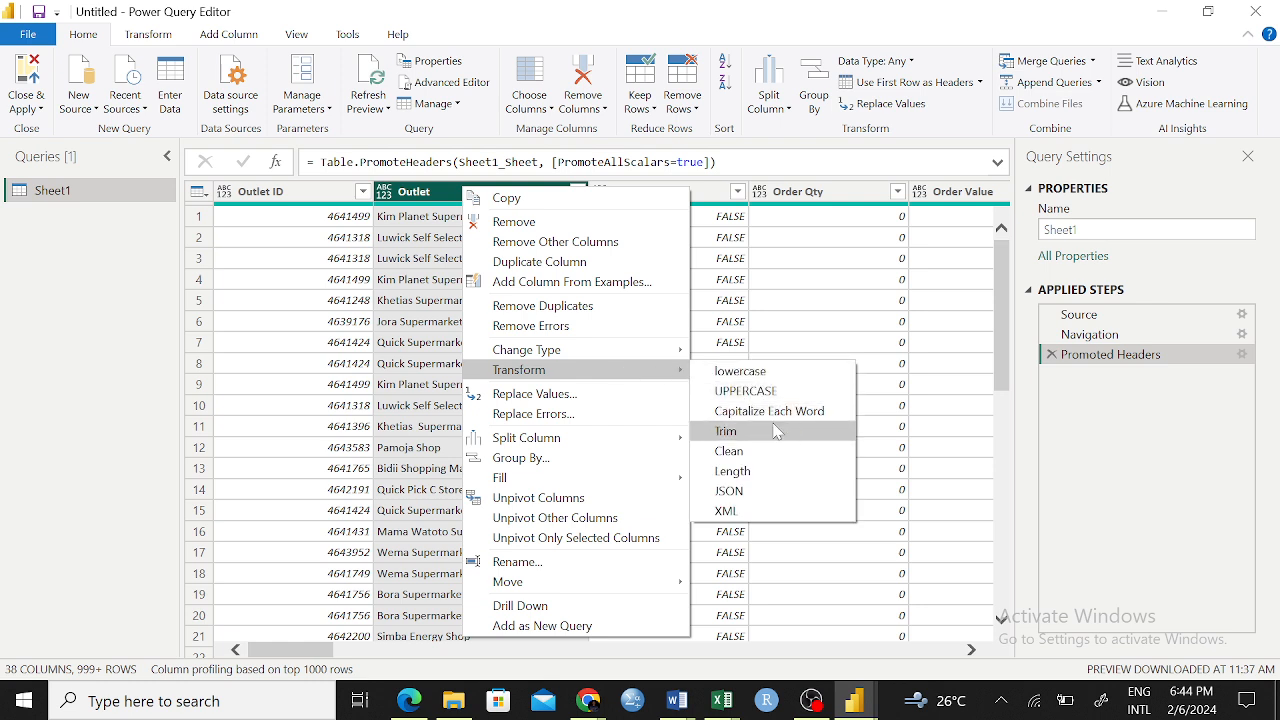
{"action": "left_click", "coordinate": [408, 364]}
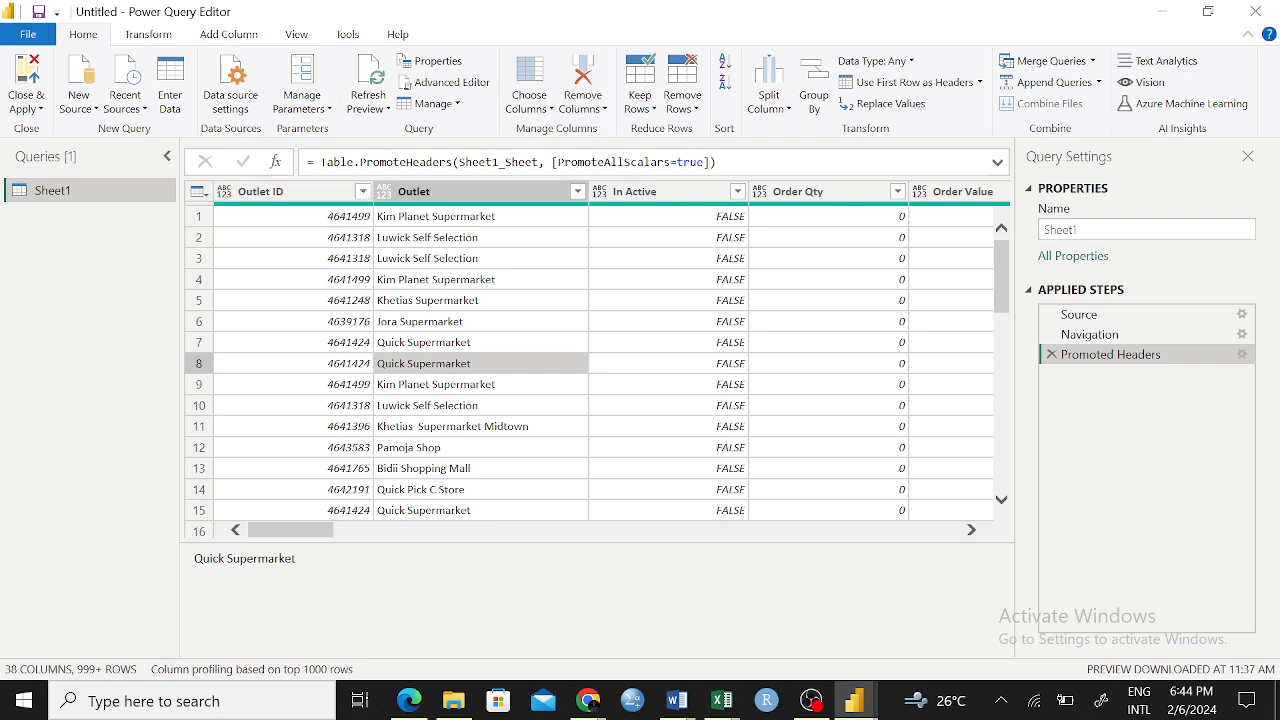
Apply the Base-10 Logarithm transformation to the Outlet ID column and delete the resulting applied step
{"action": "left_click_drag", "start_coordinate": [319, 195], "coordinate": [320, 196]}
{"action": "right_click", "coordinate": [319, 196]}
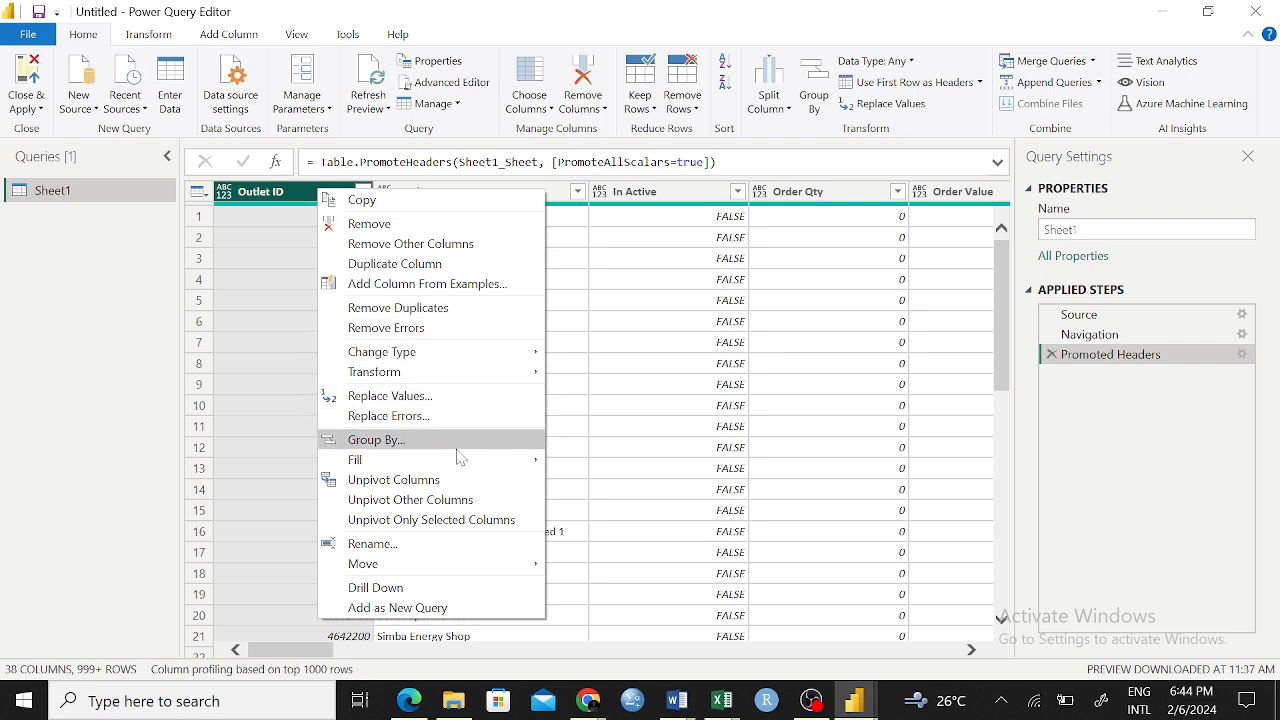
{"action": "mouse_move", "coordinate": [523, 371]}
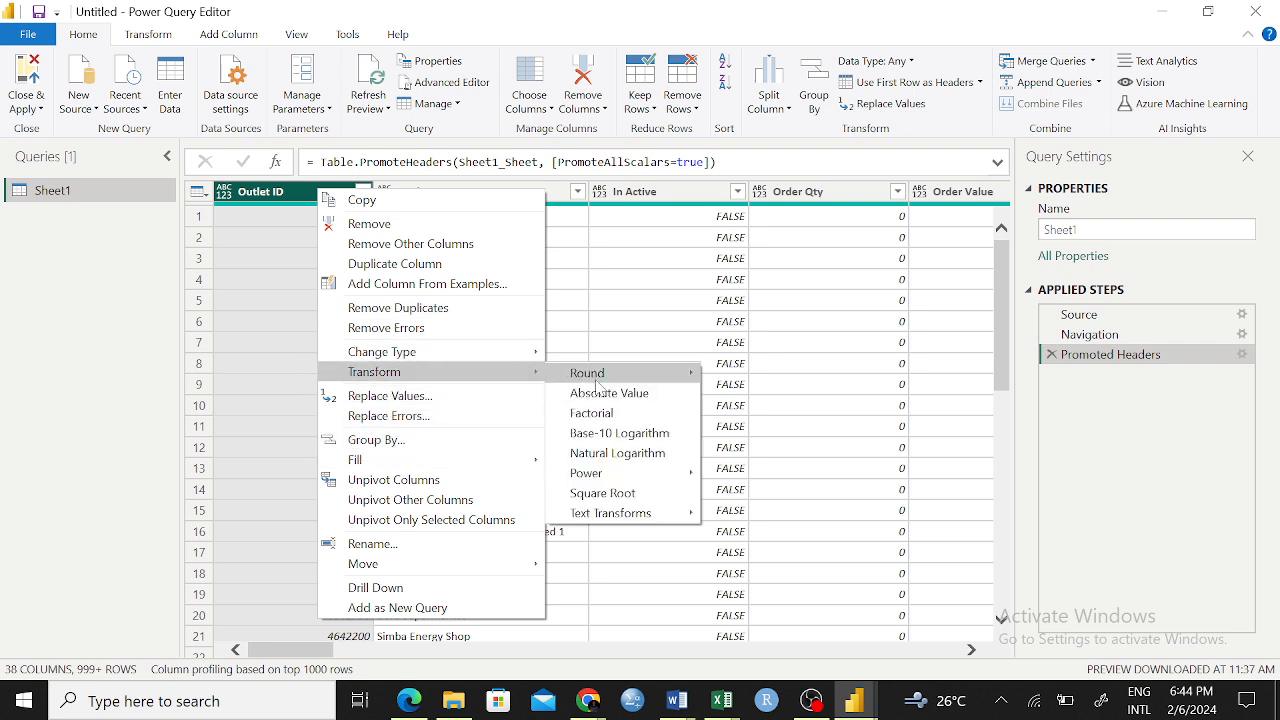
{"action": "mouse_move", "coordinate": [598, 387]}
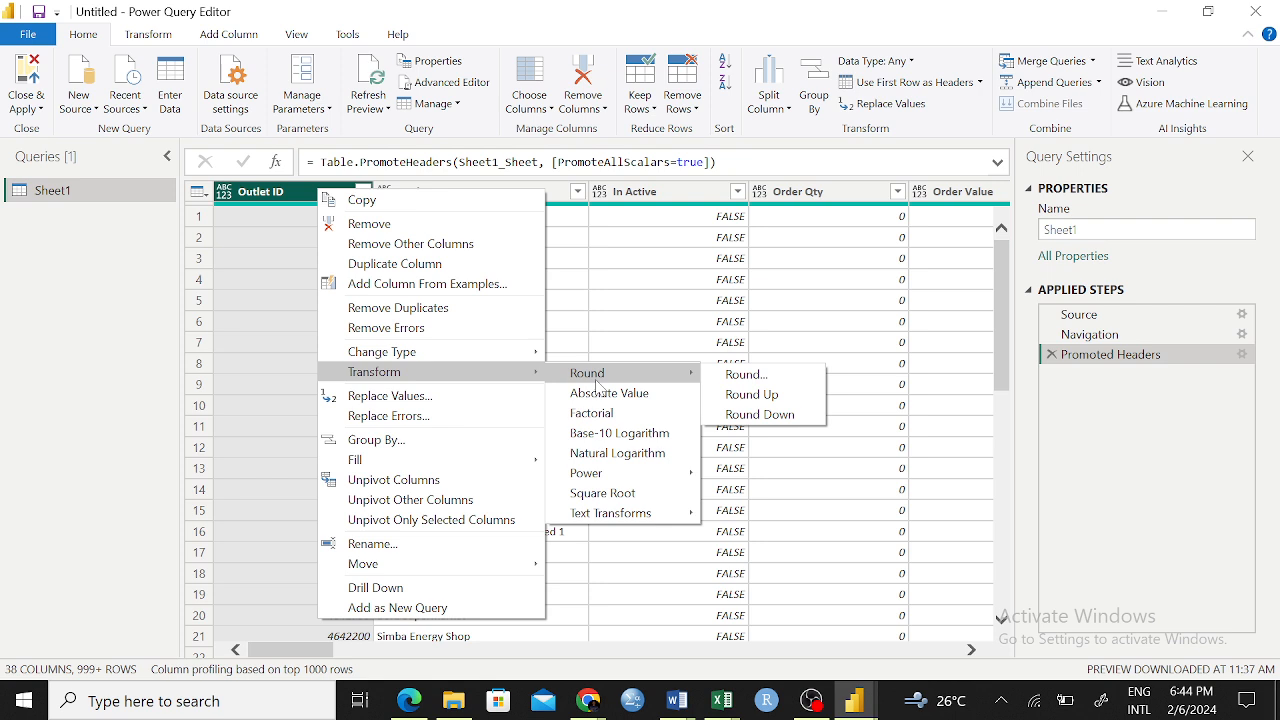
{"action": "left_click", "coordinate": [612, 436]}
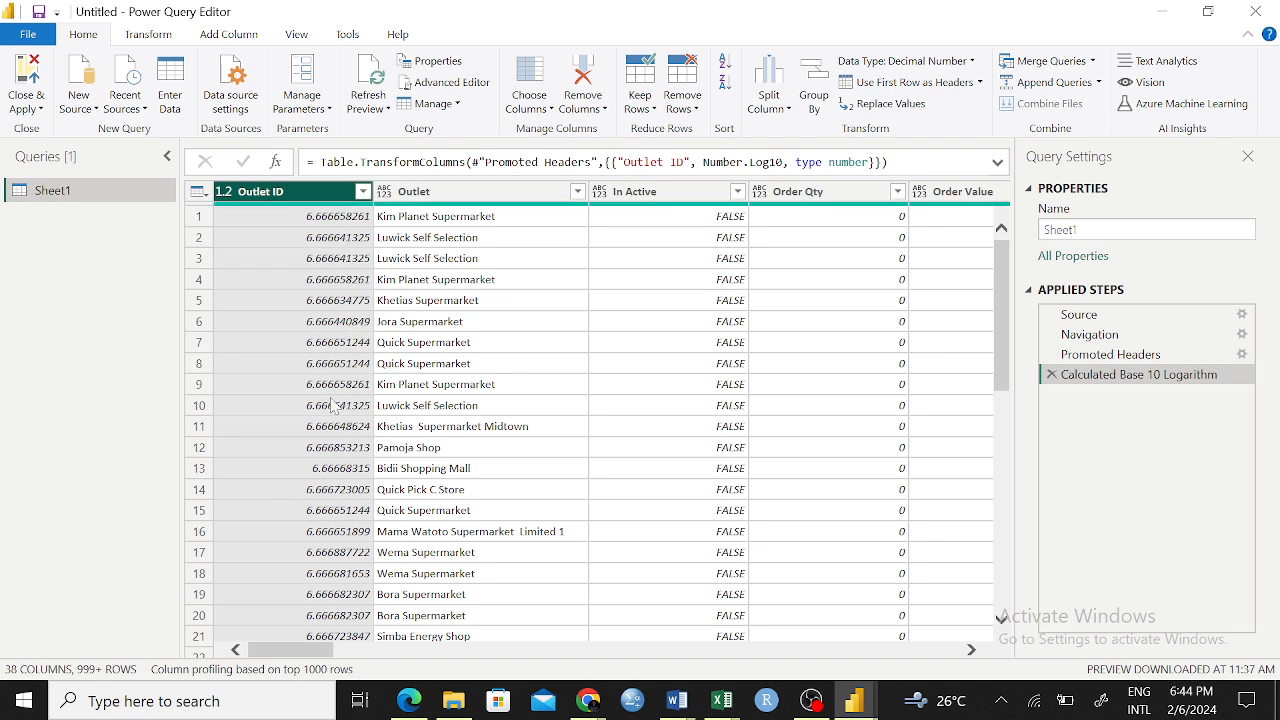
{"action": "left_click", "coordinate": [1051, 374]}
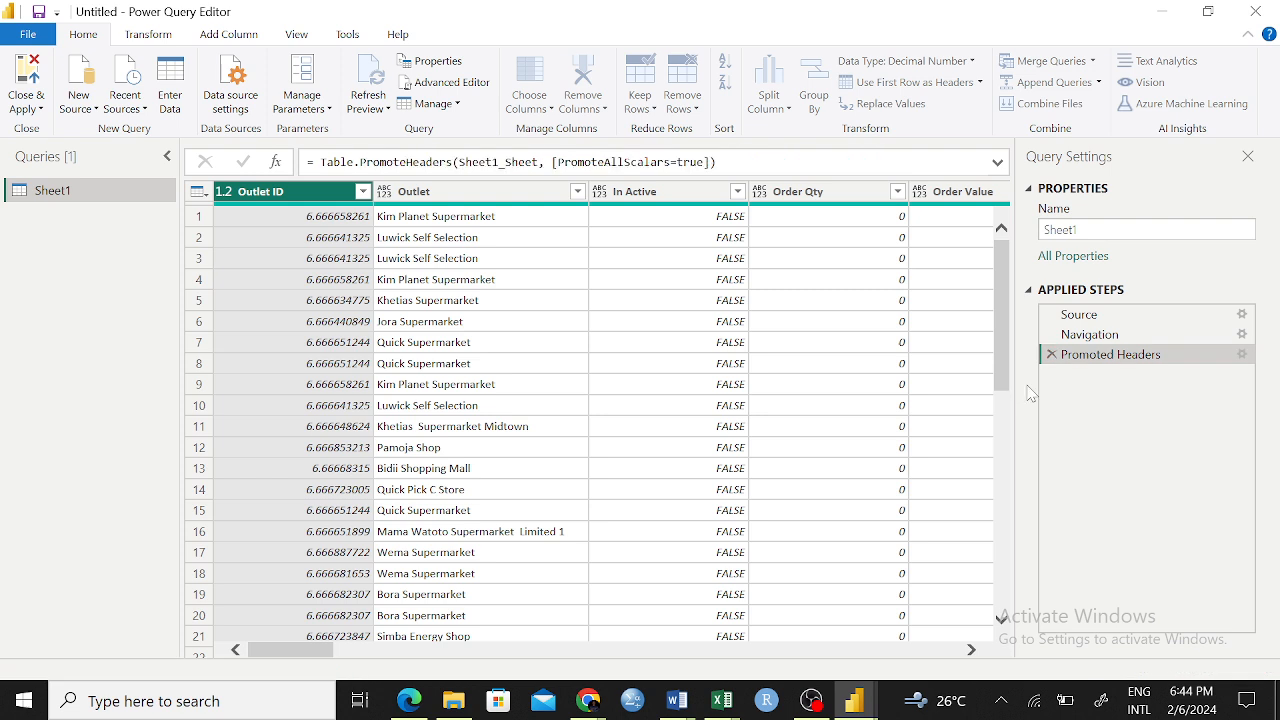
Examine the text transformations offered for the In Active column without applying any
{"action": "right_click", "coordinate": [658, 195]}
{"action": "mouse_move", "coordinate": [788, 372]}
{"action": "mouse_move", "coordinate": [1016, 380]}
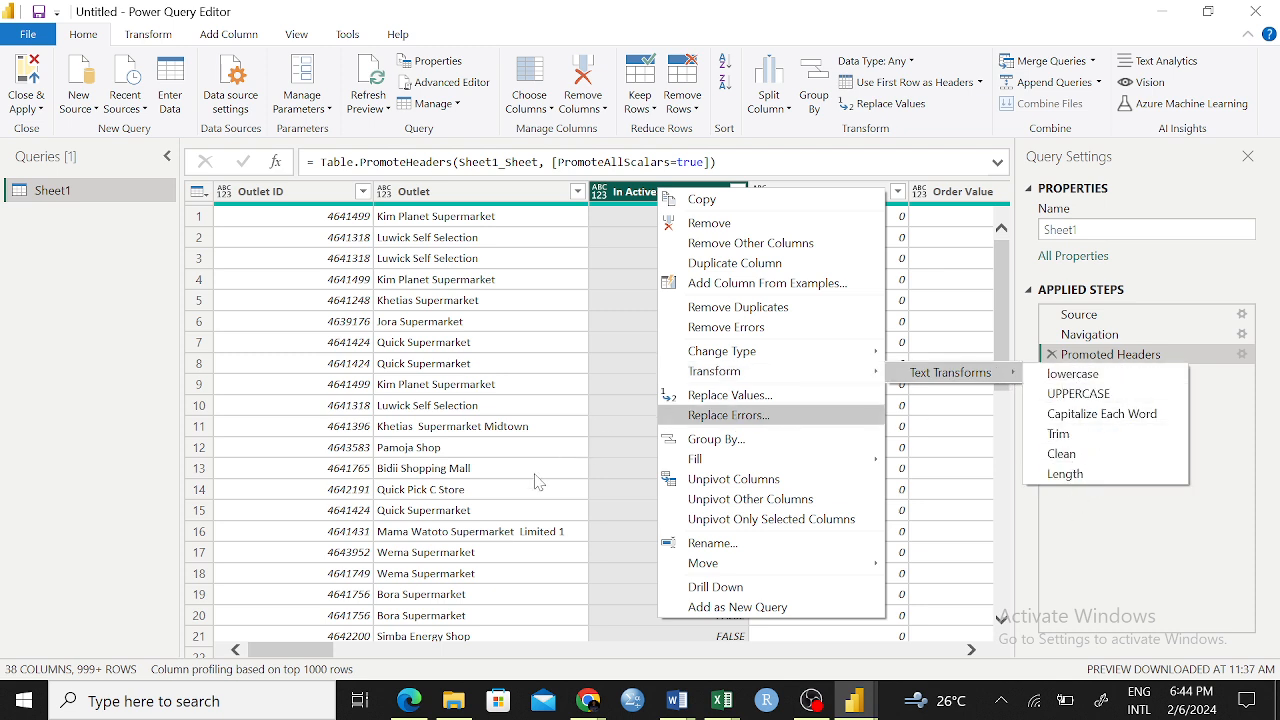
{"action": "left_click", "coordinate": [599, 390]}
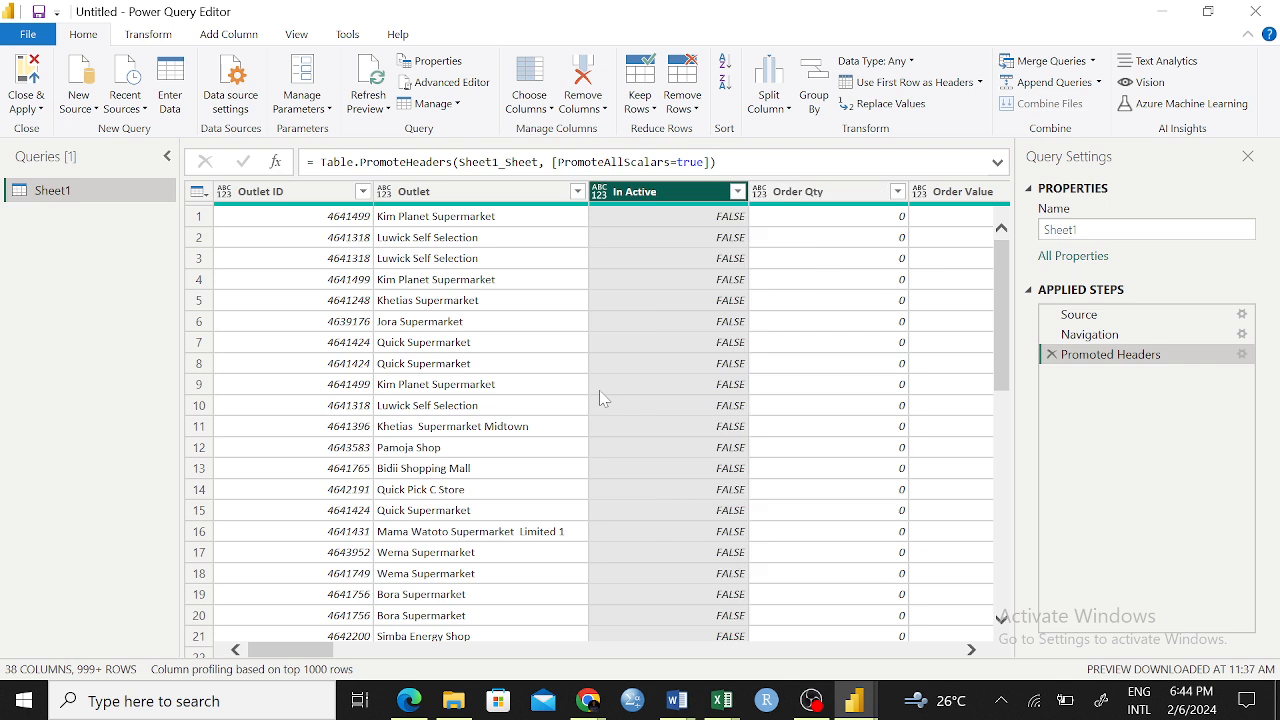
{"action": "left_click", "coordinate": [599, 390]}
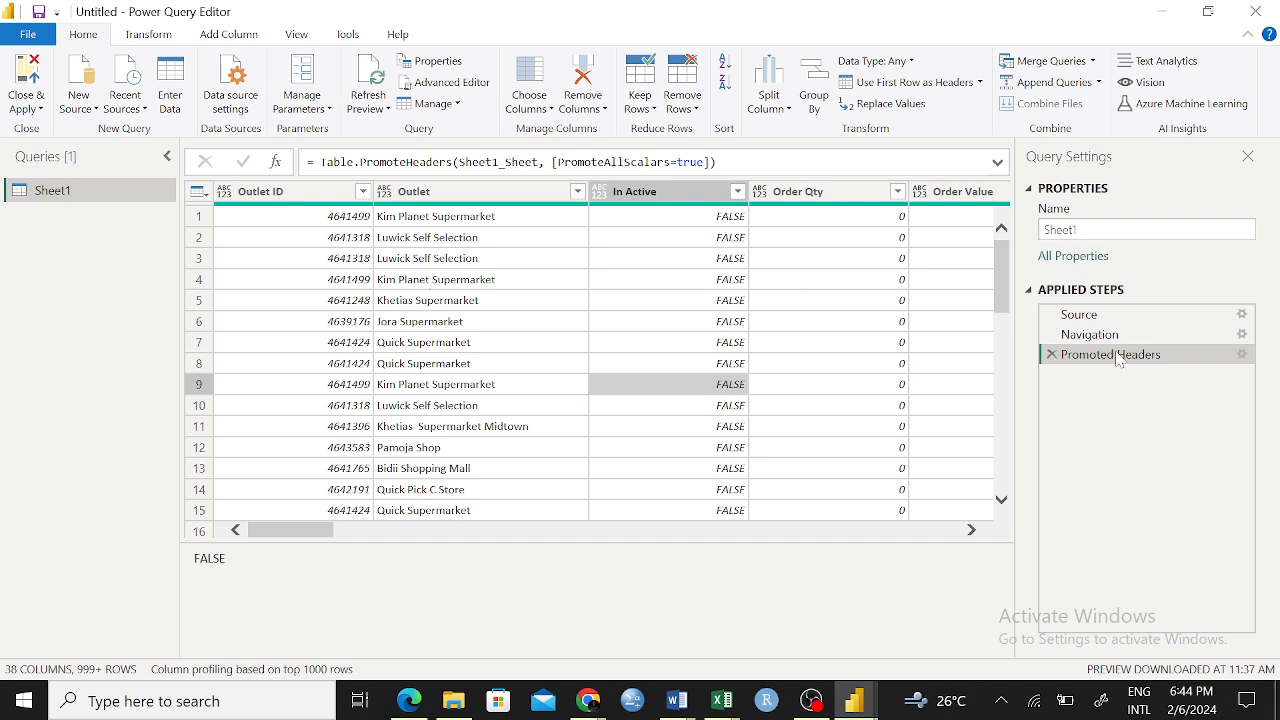
Review the column operations available for Outlet, including changing type, transforming, replacing errors and unpivoting
{"action": "left_click", "coordinate": [550, 344]}
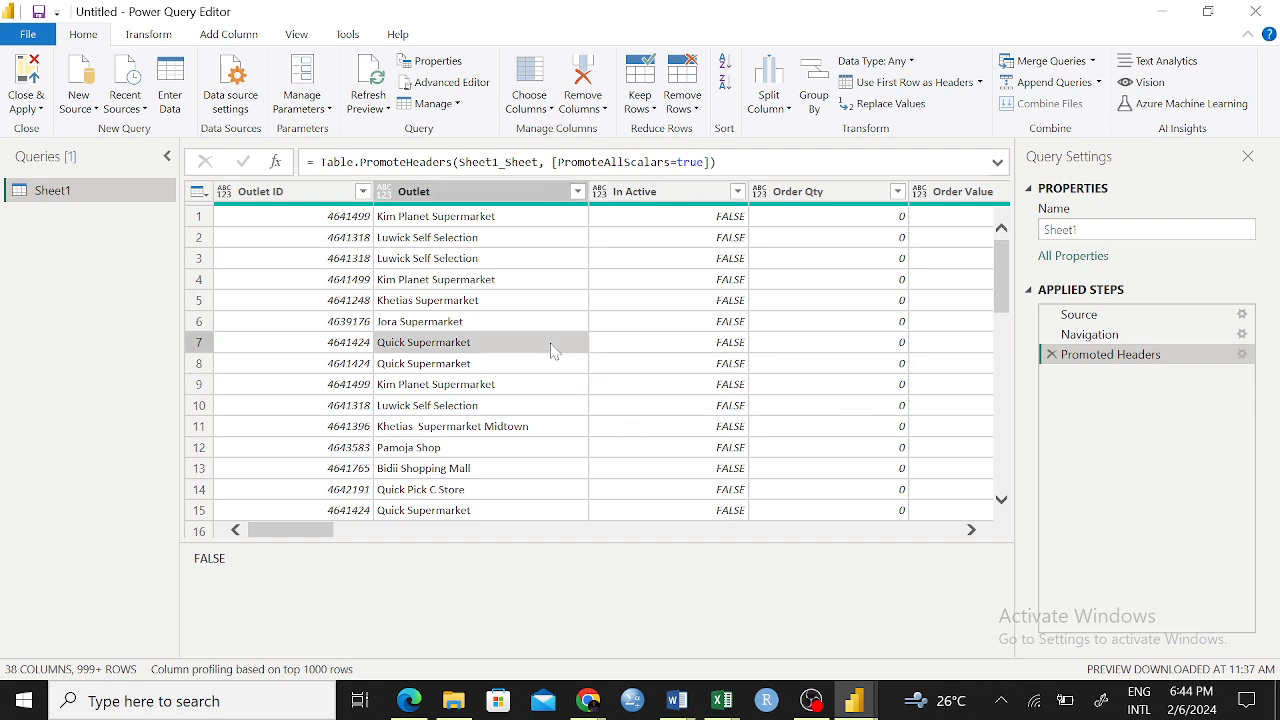
{"action": "right_click", "coordinate": [498, 192]}
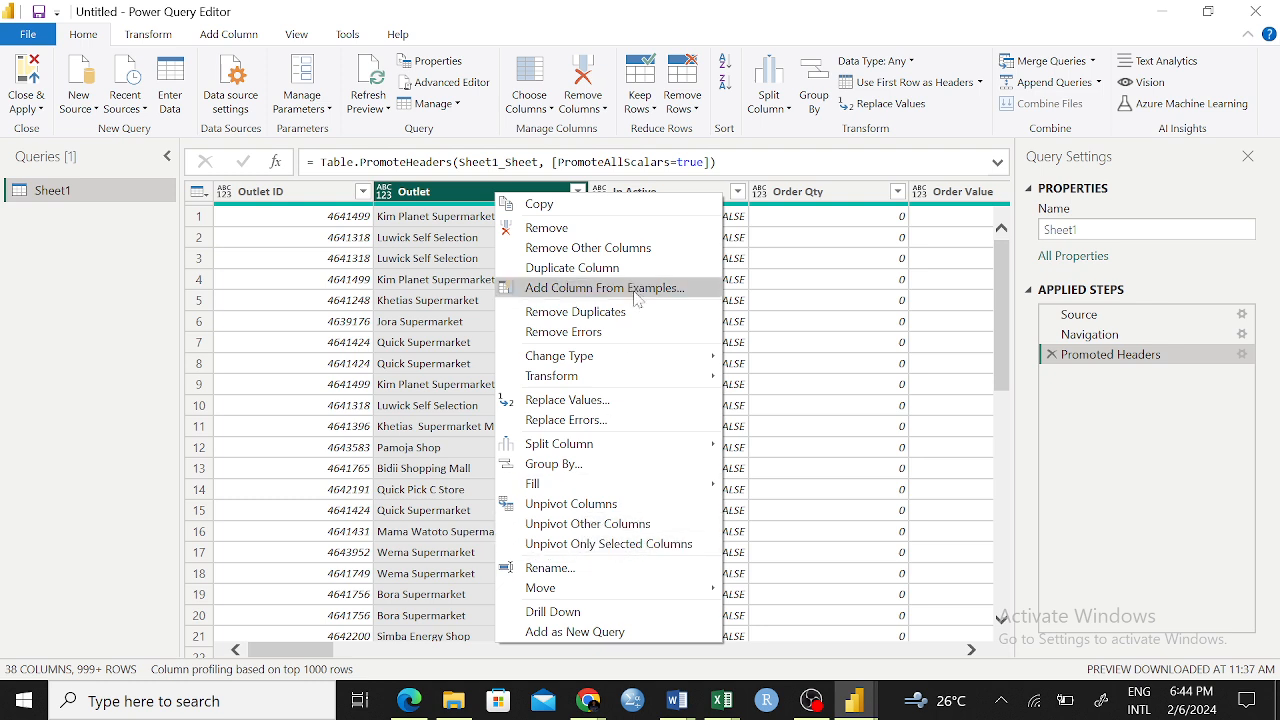
{"action": "mouse_move", "coordinate": [640, 384]}
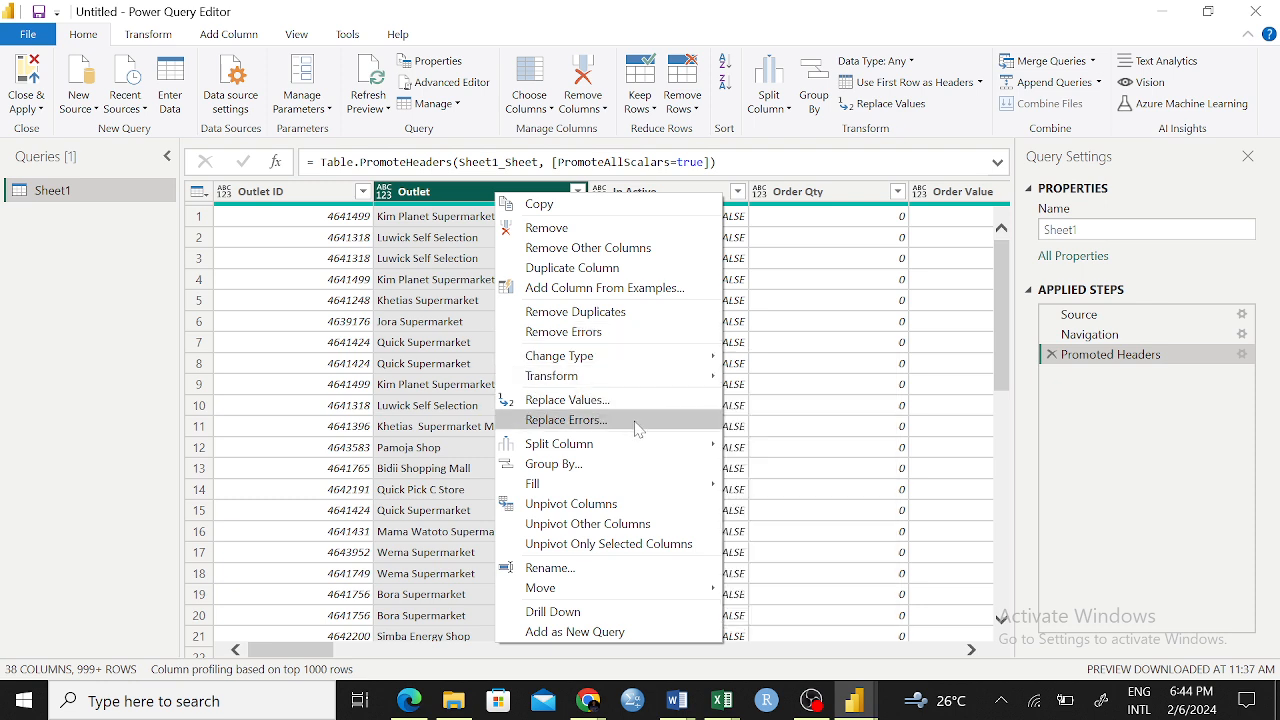
{"action": "mouse_move", "coordinate": [679, 384]}
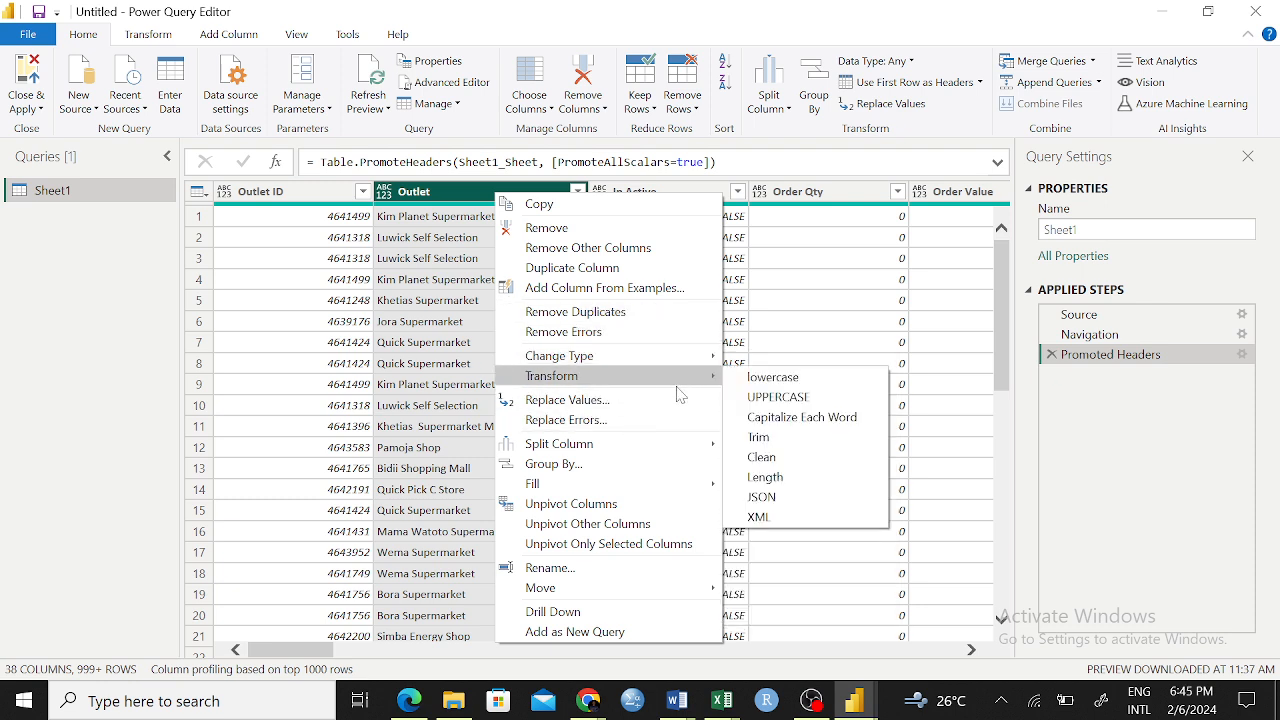
{"action": "mouse_move", "coordinate": [619, 362]}
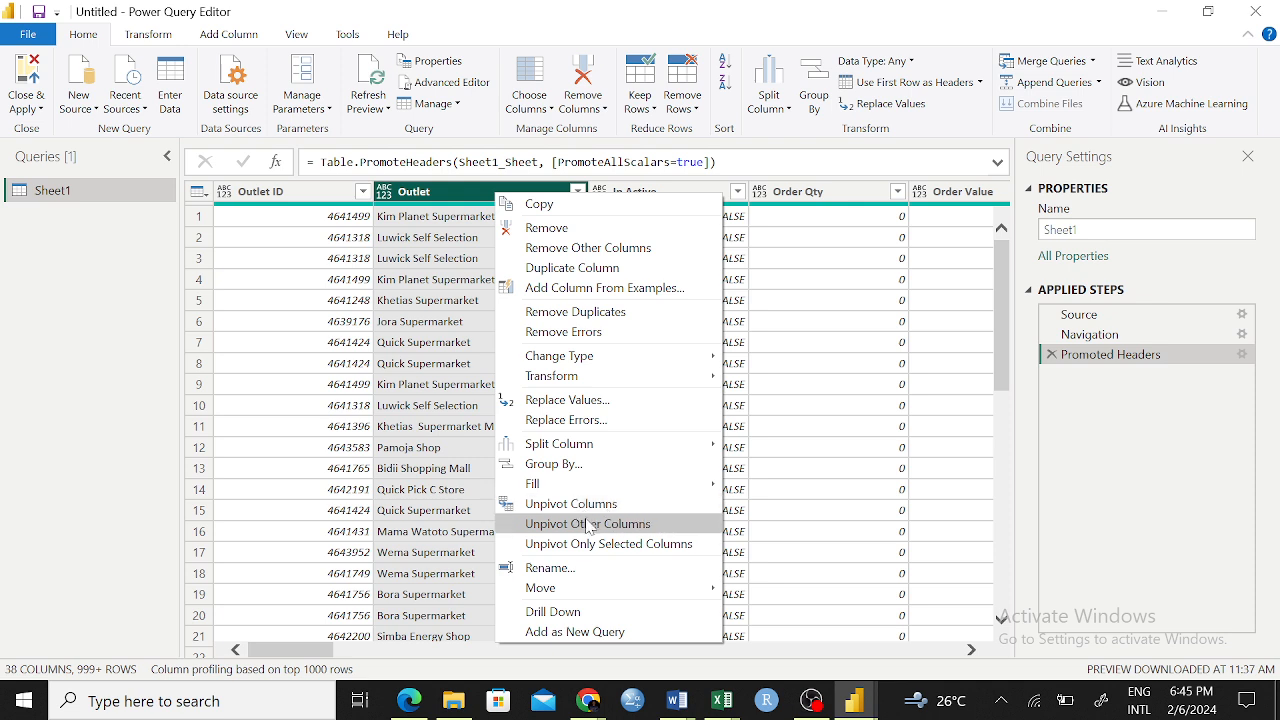
{"action": "left_click", "coordinate": [284, 342]}
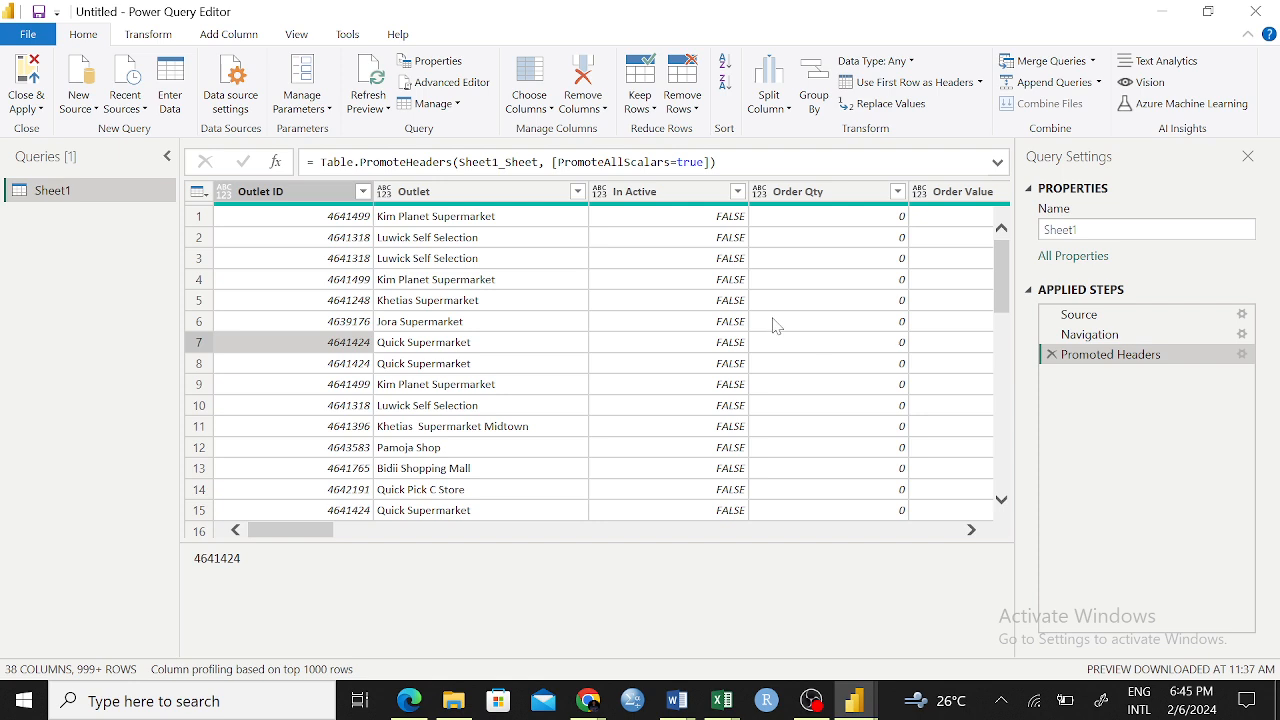
Review the column operations available for Order Qty without applying any, and look further down the Sheet1 rows
{"action": "left_click", "coordinate": [793, 195]}
{"action": "right_click", "coordinate": [793, 195]}
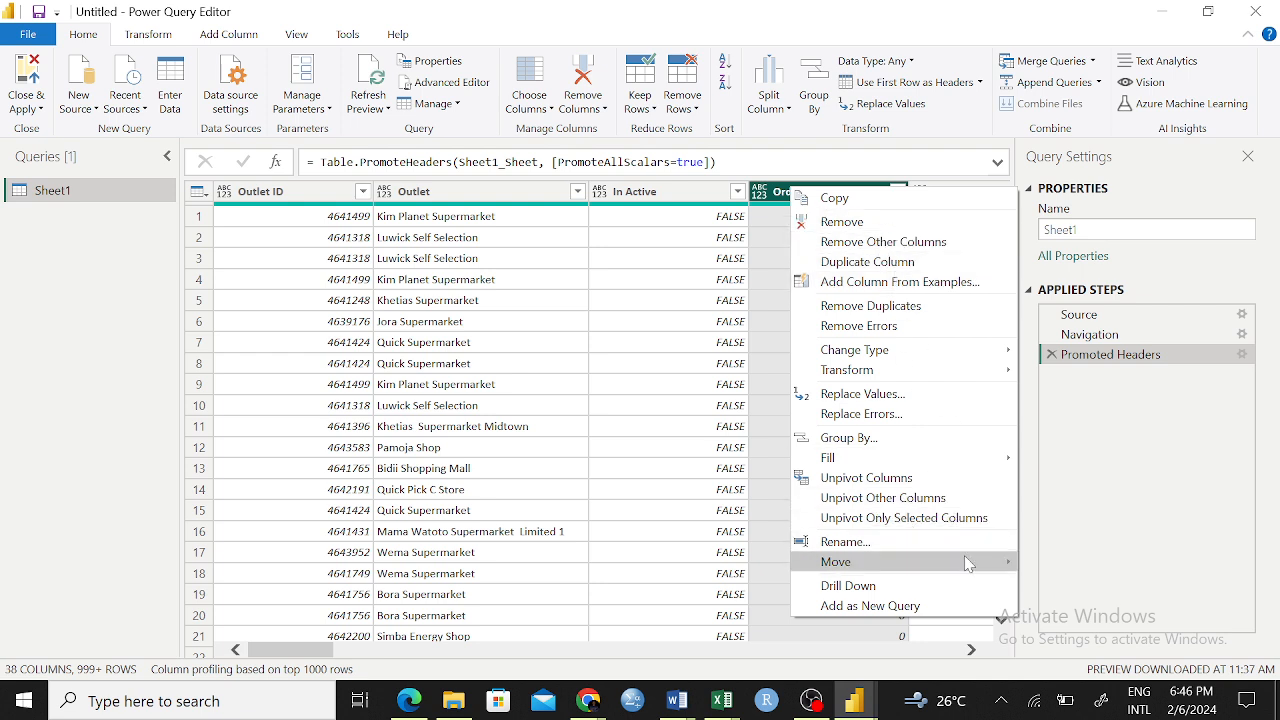
{"action": "left_click", "coordinate": [584, 346]}
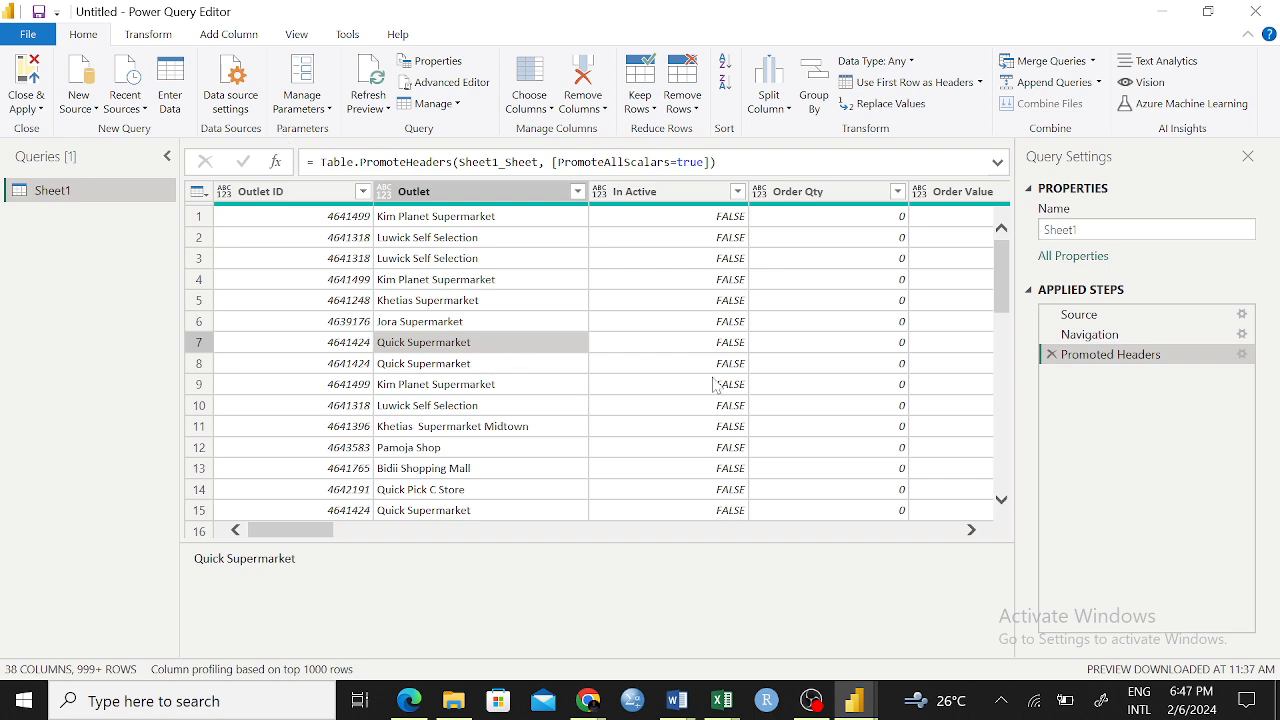
{"action": "left_click_drag", "start_coordinate": [1010, 290], "coordinate": [1008, 462]}
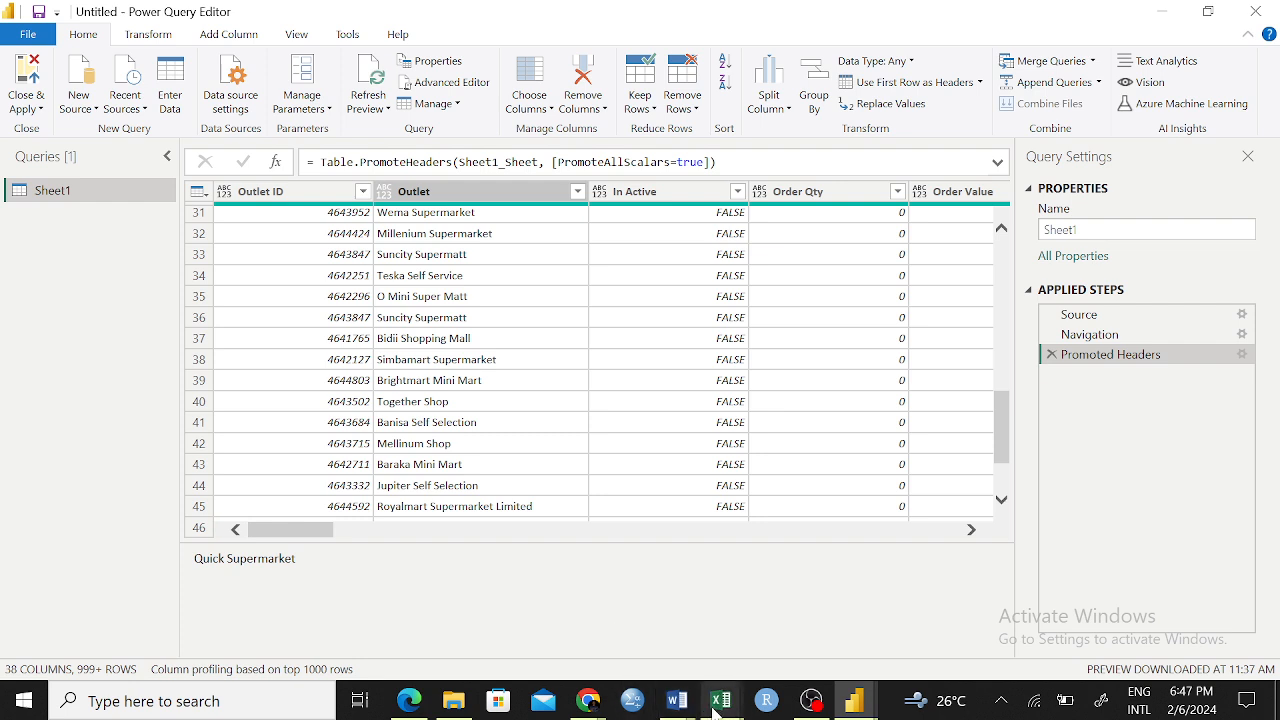
Switch to the Data Cleaning 2 workbook in Excel and bring the first columns of Sheet5 into view
{"action": "mouse_move", "coordinate": [716, 708]}
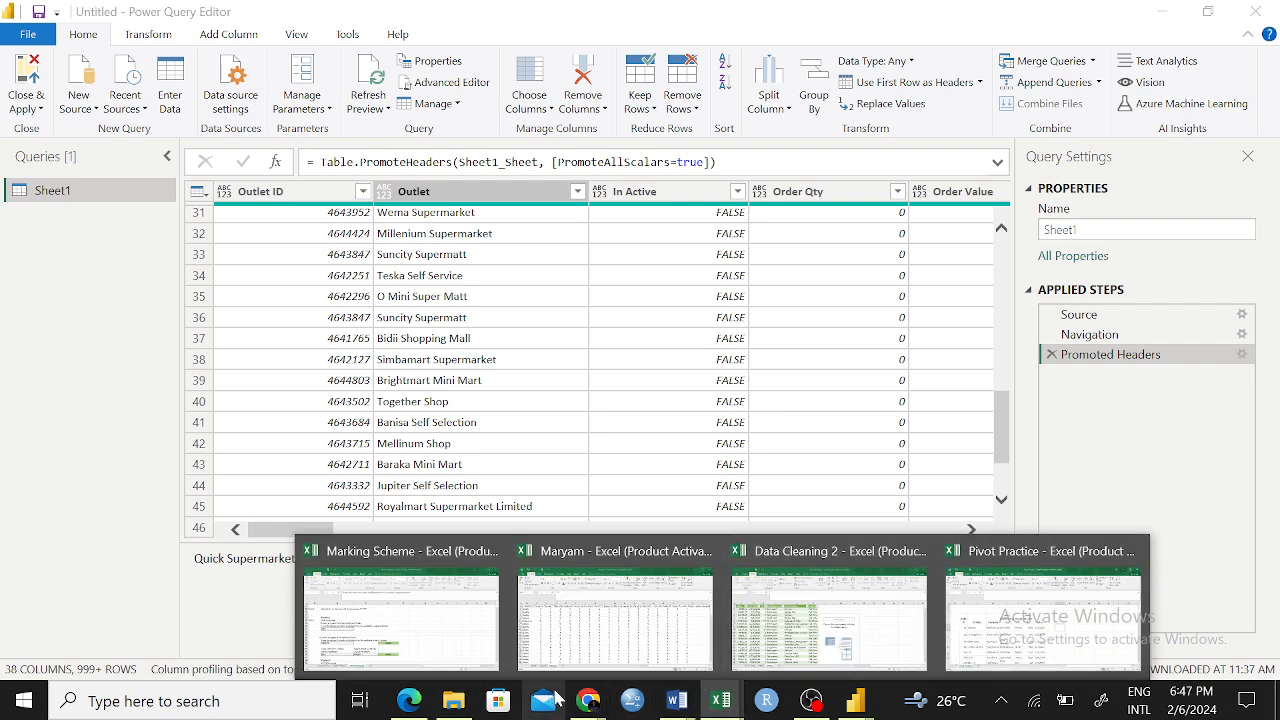
{"action": "mouse_move", "coordinate": [580, 660]}
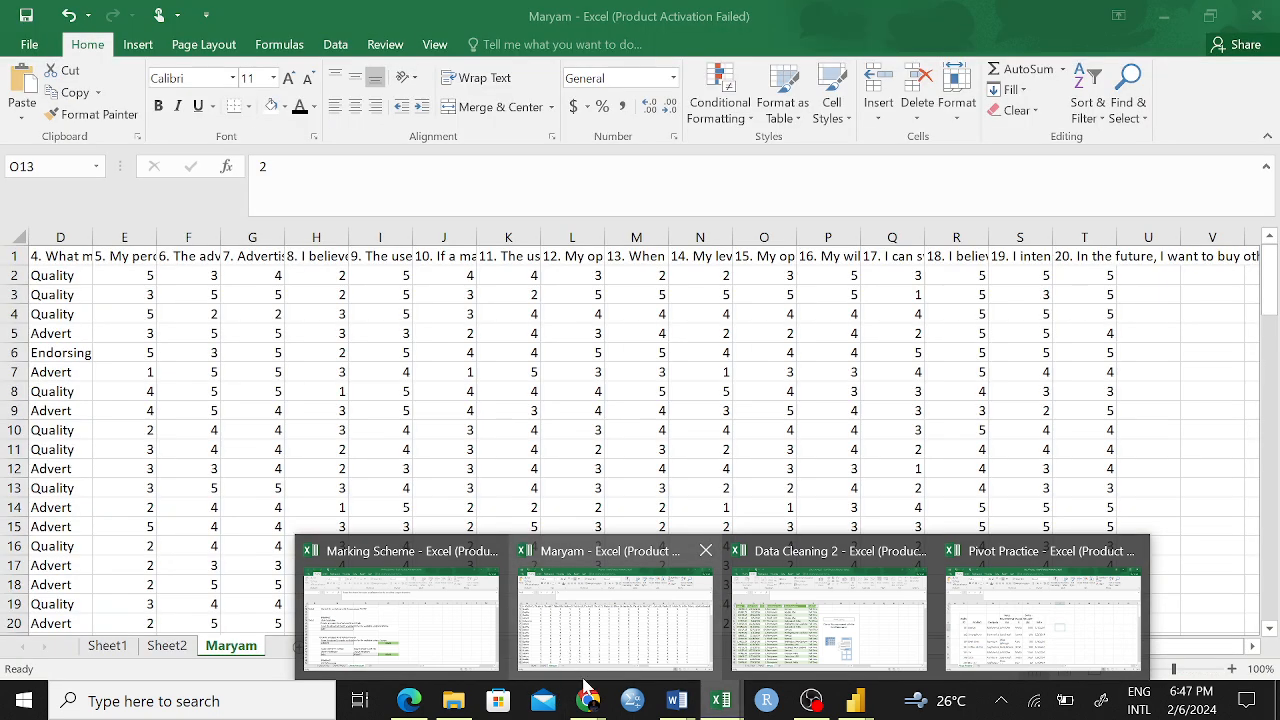
{"action": "left_click", "coordinate": [790, 620]}
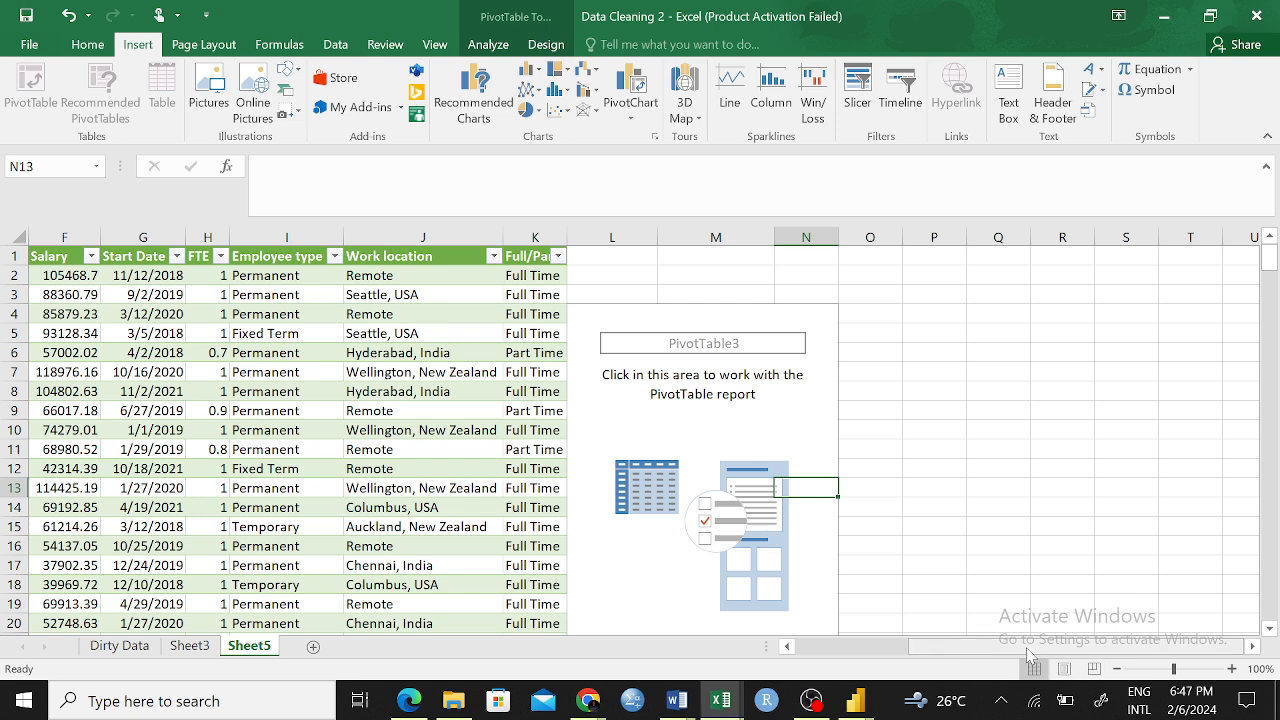
{"action": "left_click_drag", "start_coordinate": [1030, 647], "coordinate": [813, 650]}
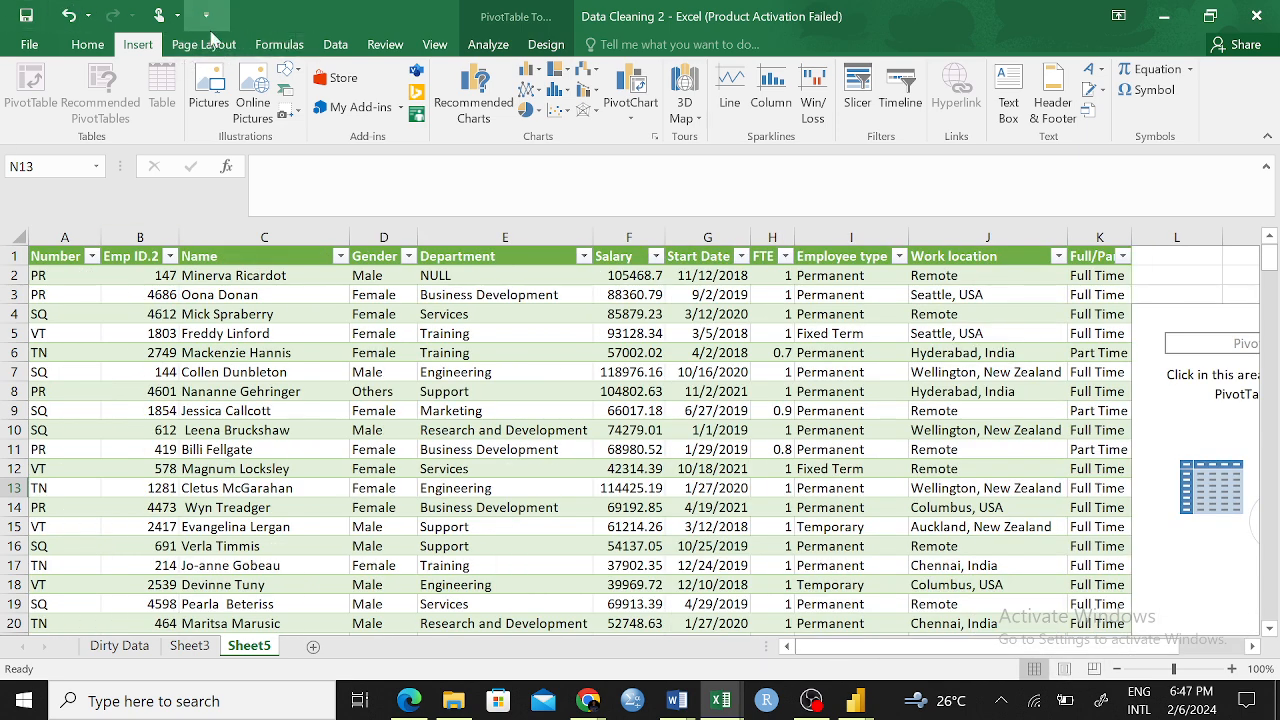
Start a new query from a workbook, choosing the Excel Practice file in the Documents folder
{"action": "left_click", "coordinate": [335, 45]}
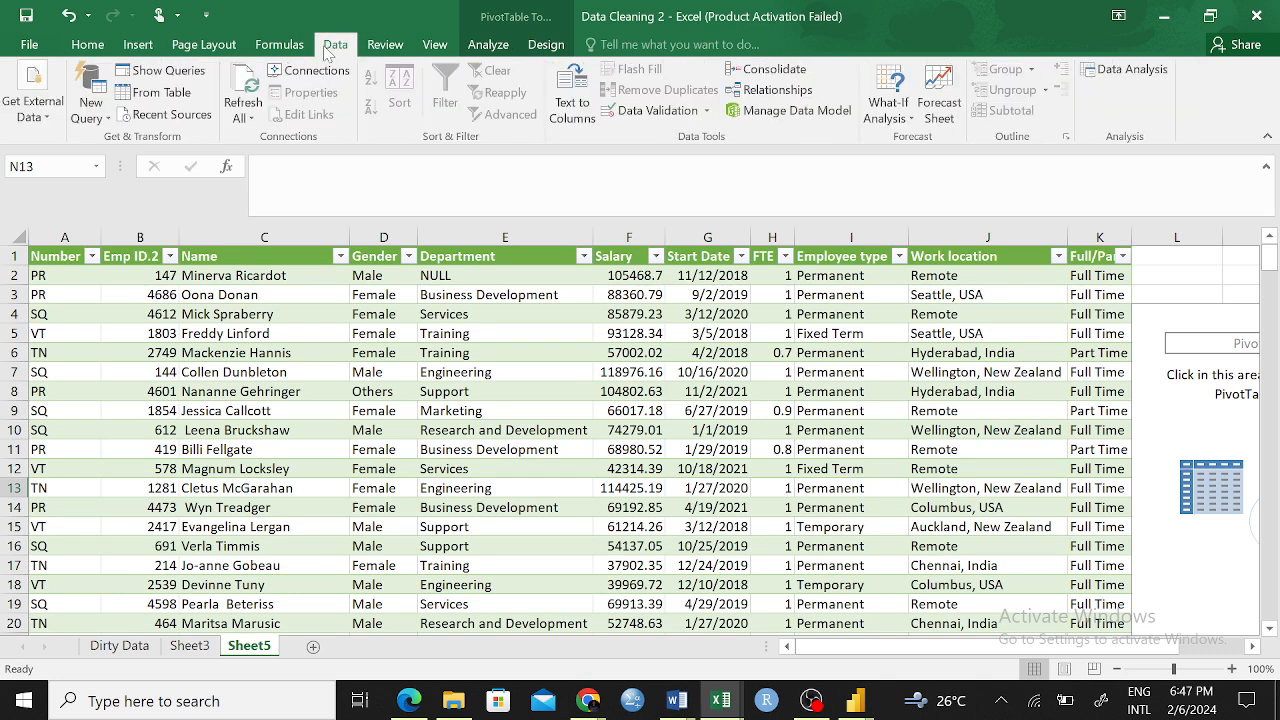
{"action": "left_click", "coordinate": [111, 117]}
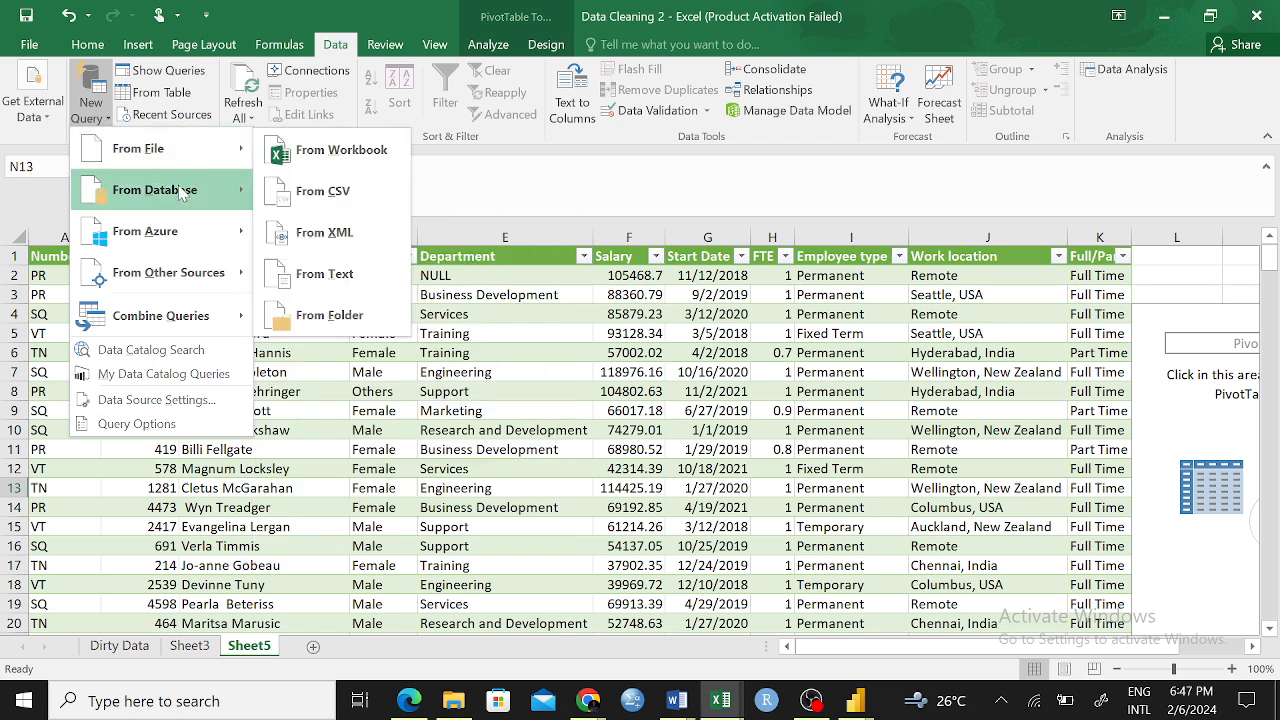
{"action": "mouse_move", "coordinate": [172, 163]}
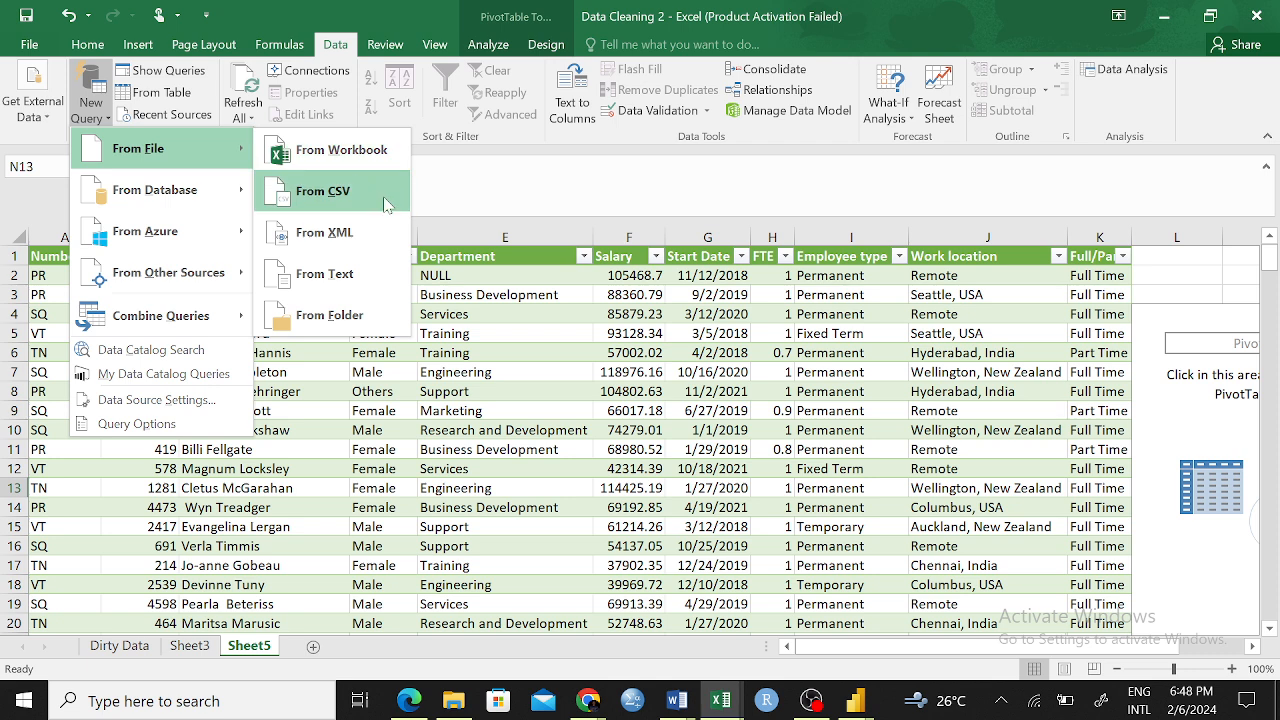
{"action": "left_click", "coordinate": [343, 157]}
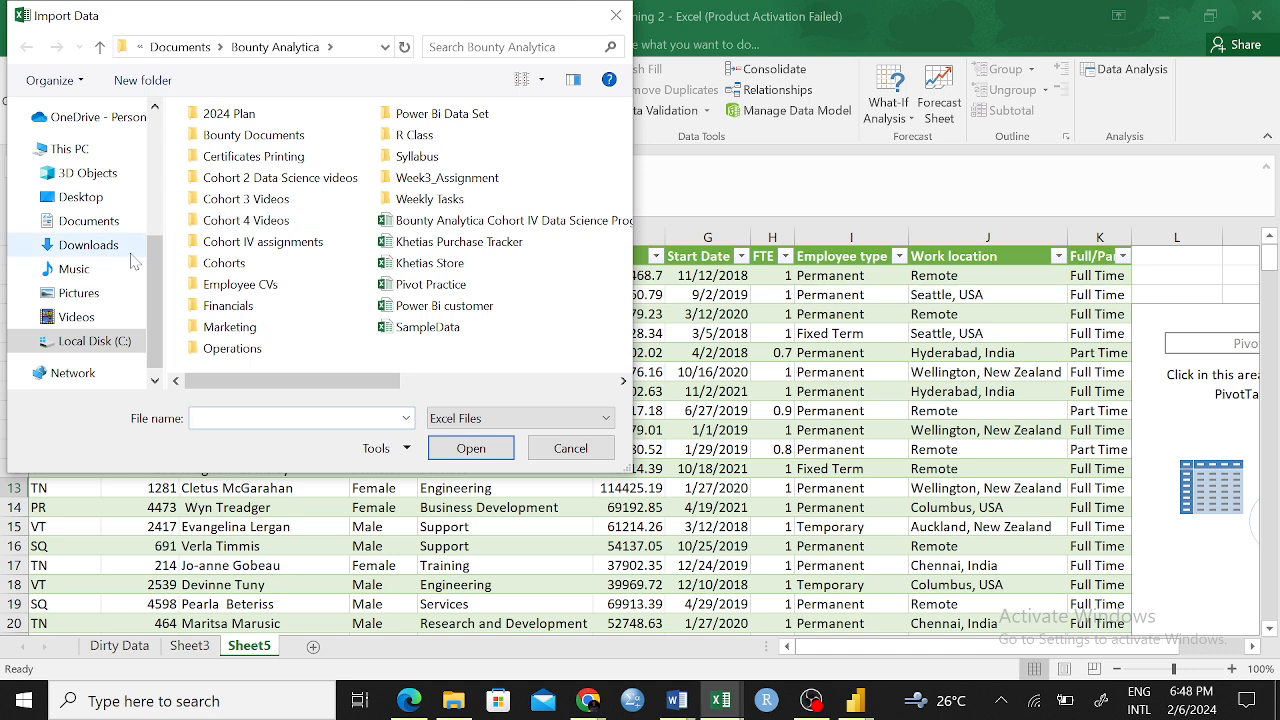
{"action": "left_click", "coordinate": [88, 221]}
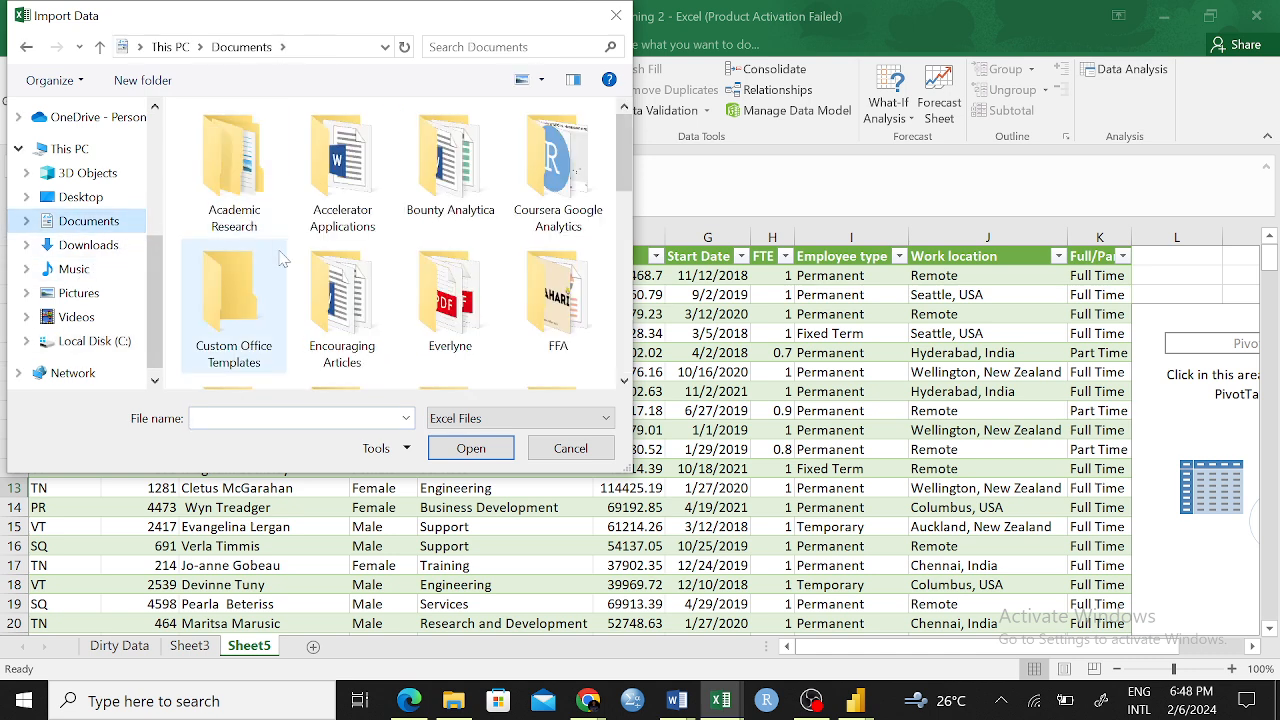
{"action": "left_click_drag", "start_coordinate": [620, 175], "coordinate": [640, 358]}
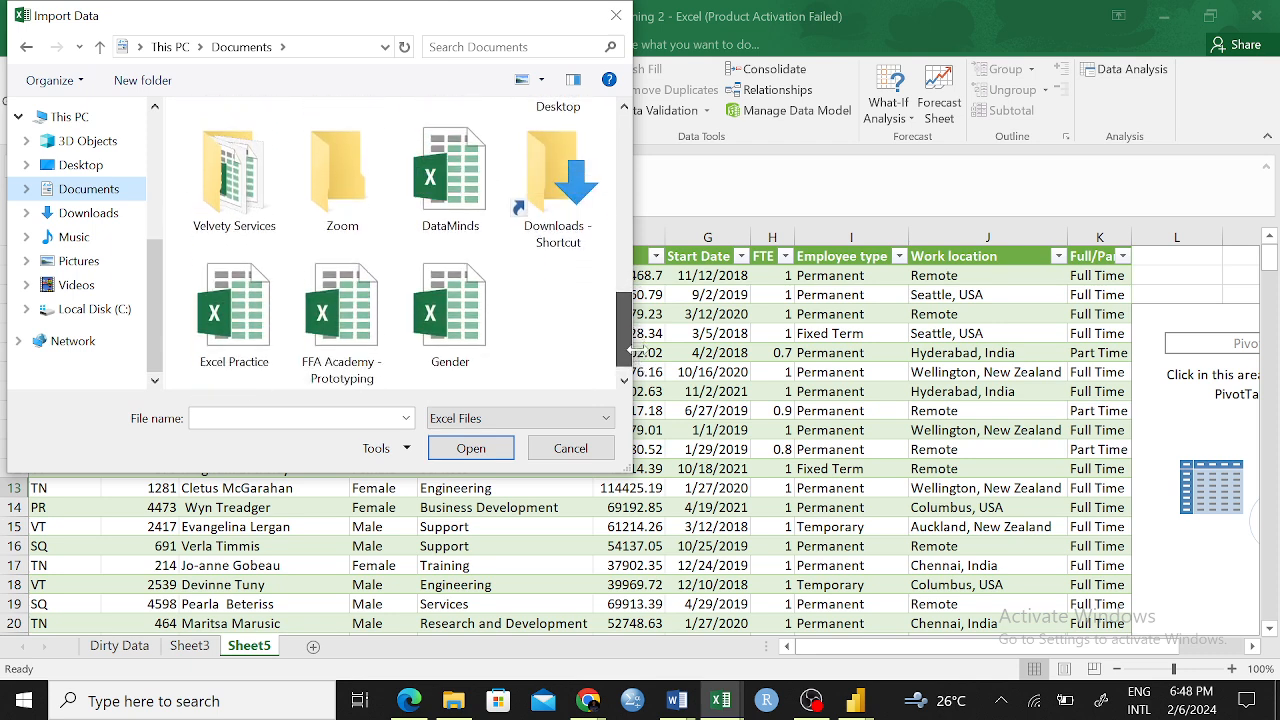
{"action": "left_click", "coordinate": [233, 305]}
{"action": "left_click", "coordinate": [470, 448]}
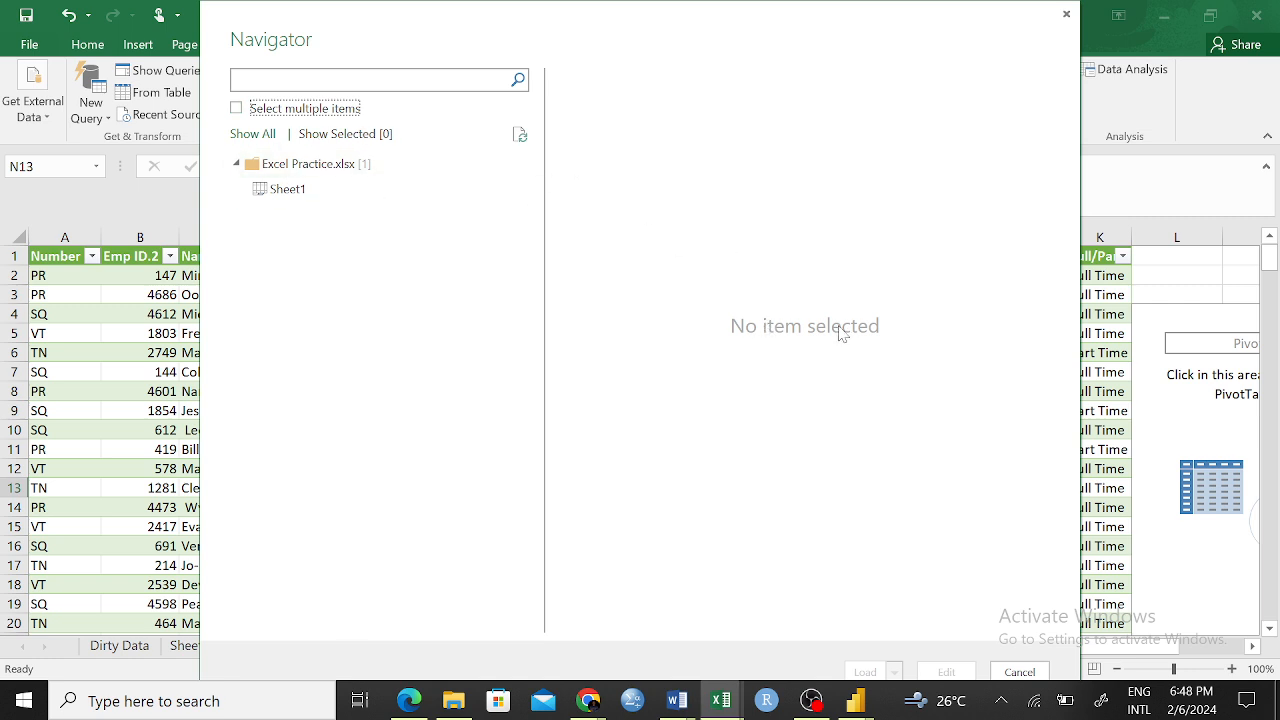
Preview Sheet1 of Excel Practice and close the Navigator without loading it
{"action": "left_click", "coordinate": [301, 197]}
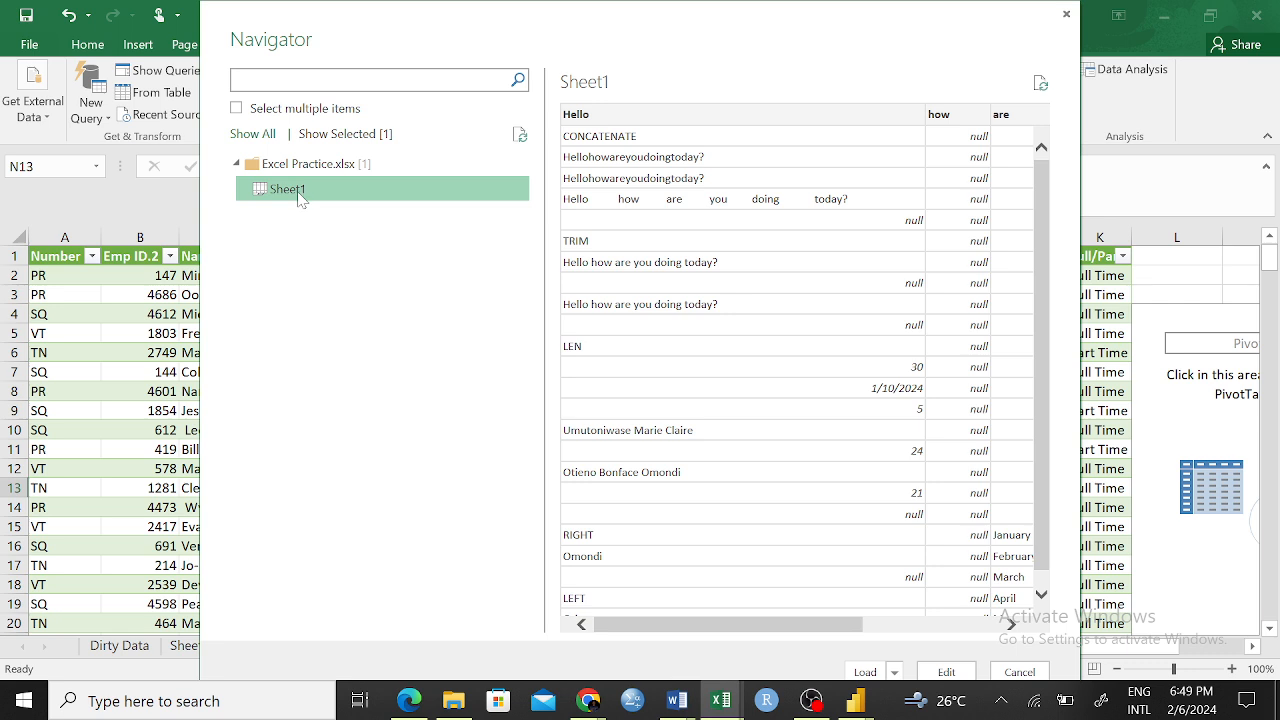
{"action": "scroll", "coordinate": [851, 360], "scroll_direction": "down", "scroll_amount": 1}
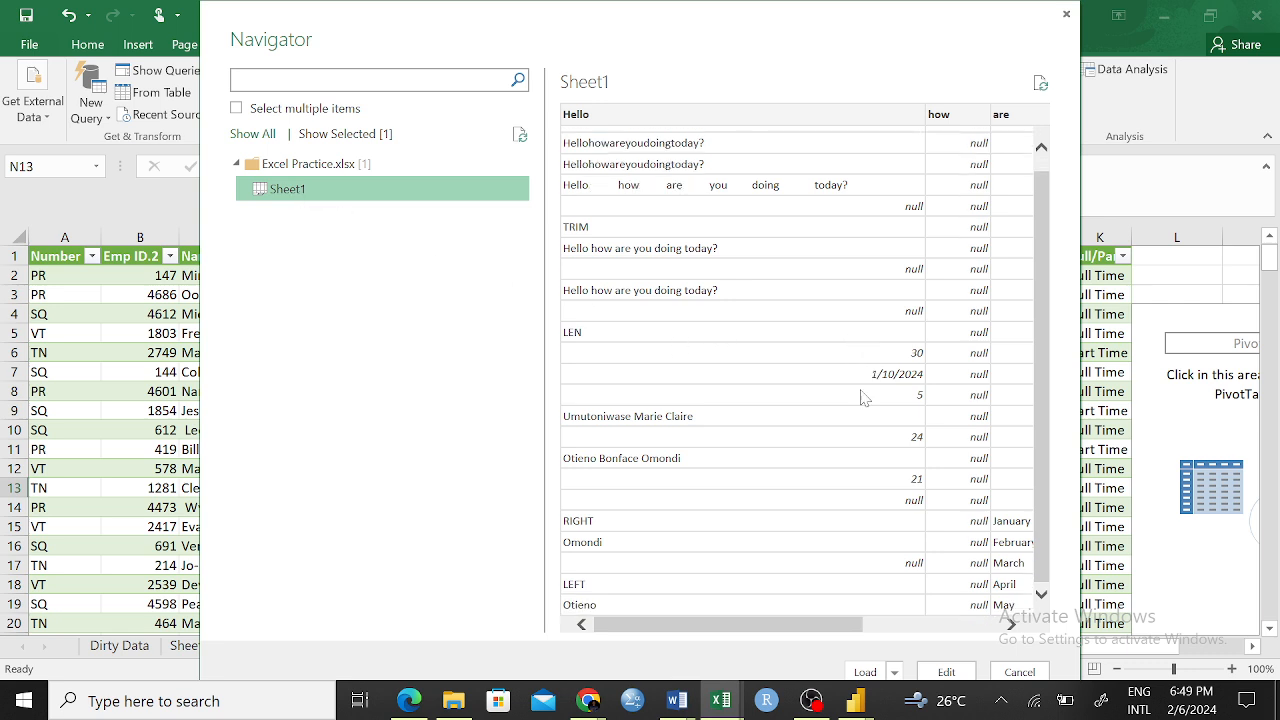
{"action": "left_click_drag", "start_coordinate": [748, 625], "coordinate": [565, 627]}
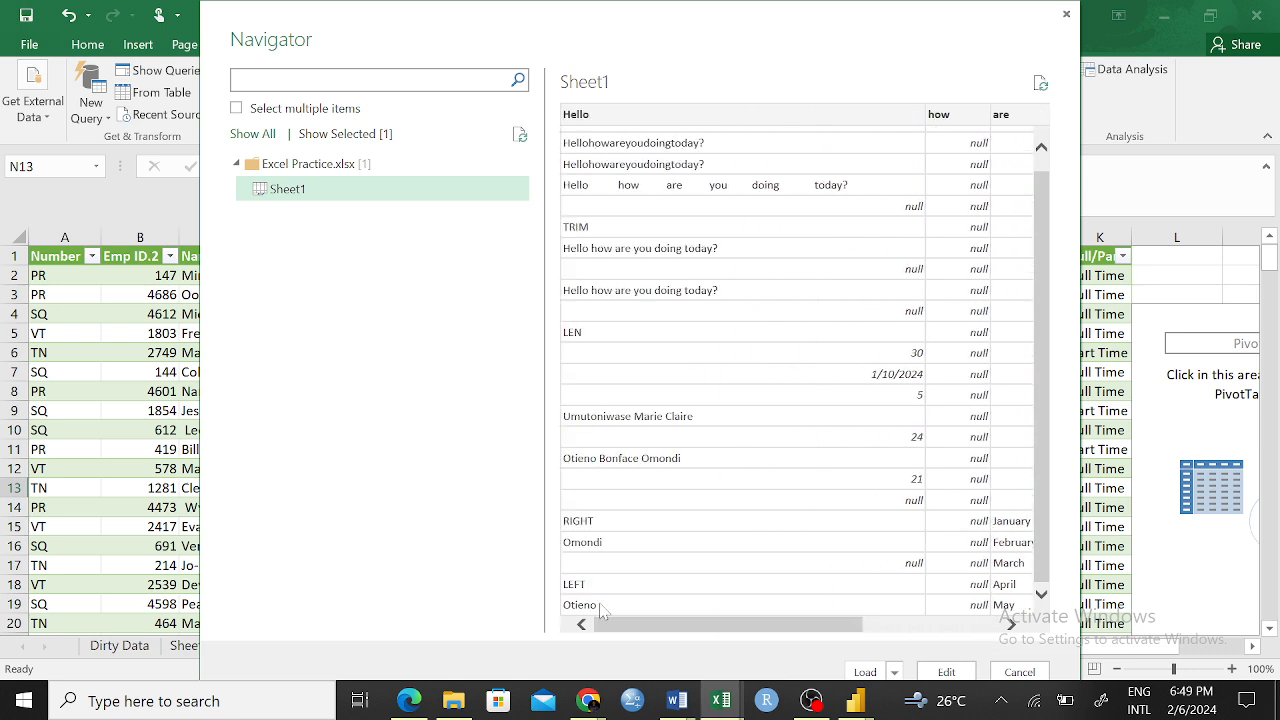
{"action": "scroll", "coordinate": [857, 364], "scroll_direction": "up", "scroll_amount": 1}
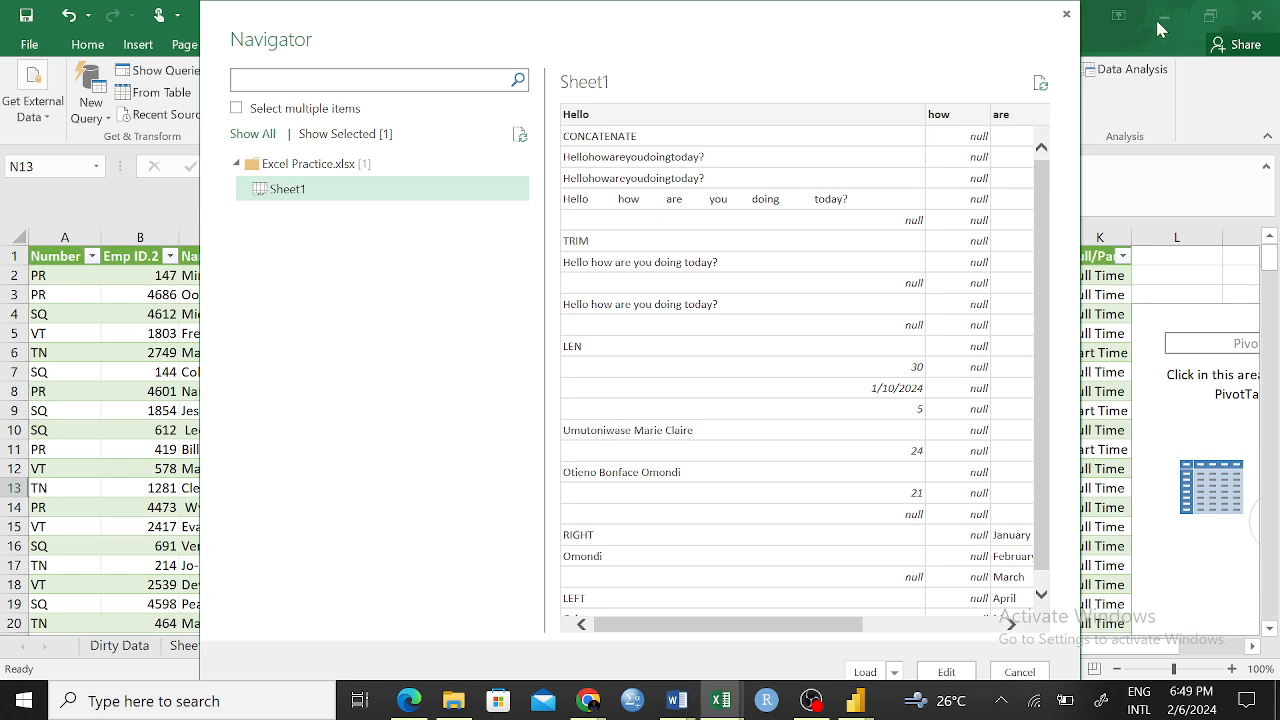
{"action": "left_click", "coordinate": [1066, 14]}
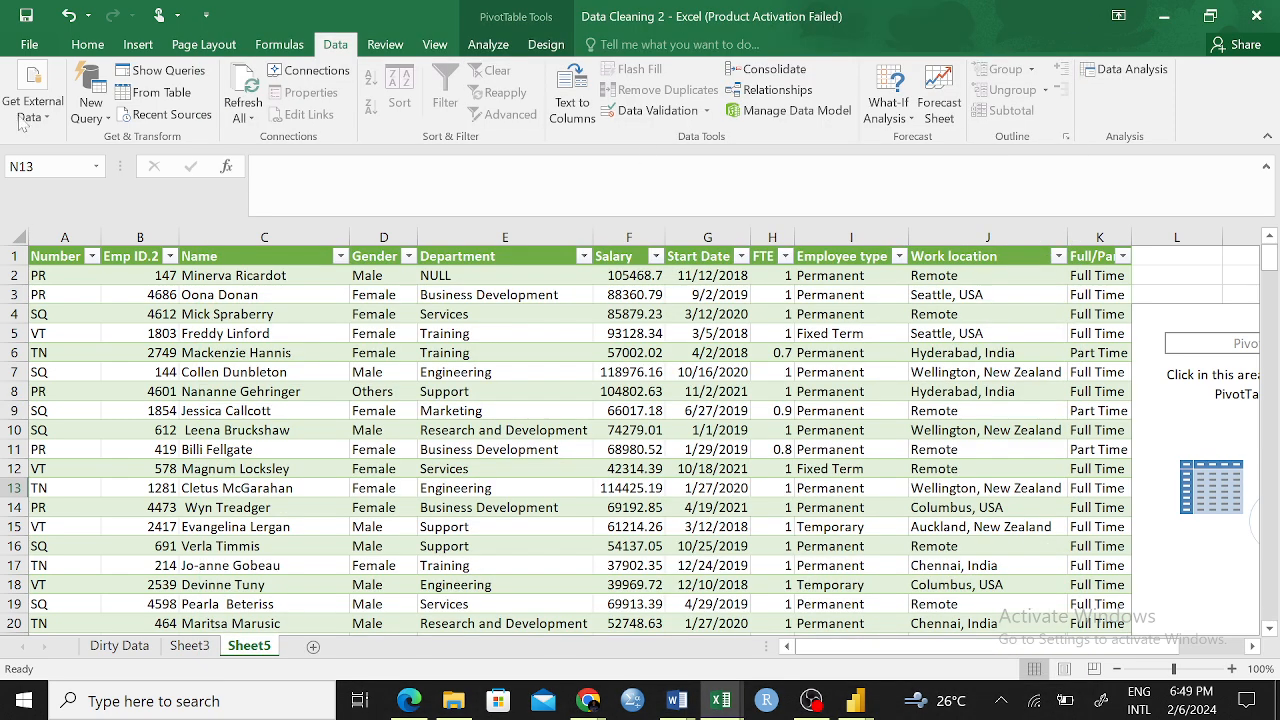
Start a new query from file and import the SampleData workbook from the Bounty Analytica folder
{"action": "left_click", "coordinate": [86, 100]}
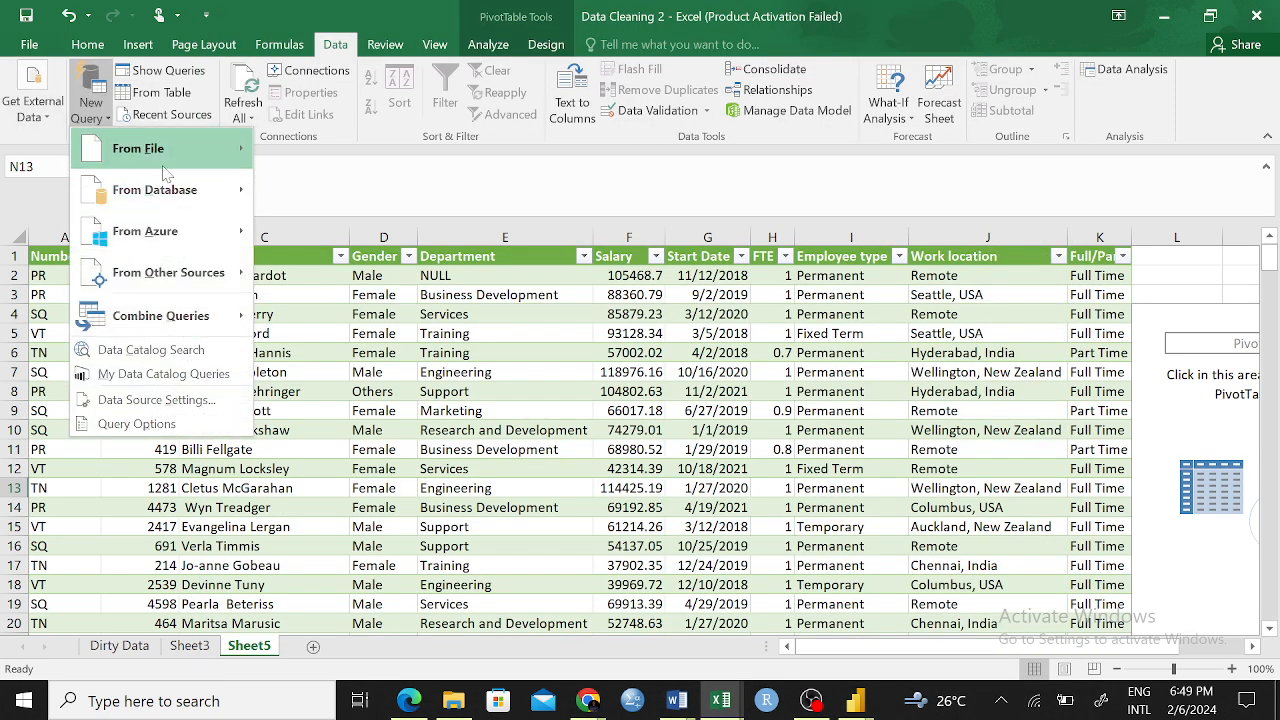
{"action": "mouse_move", "coordinate": [200, 158]}
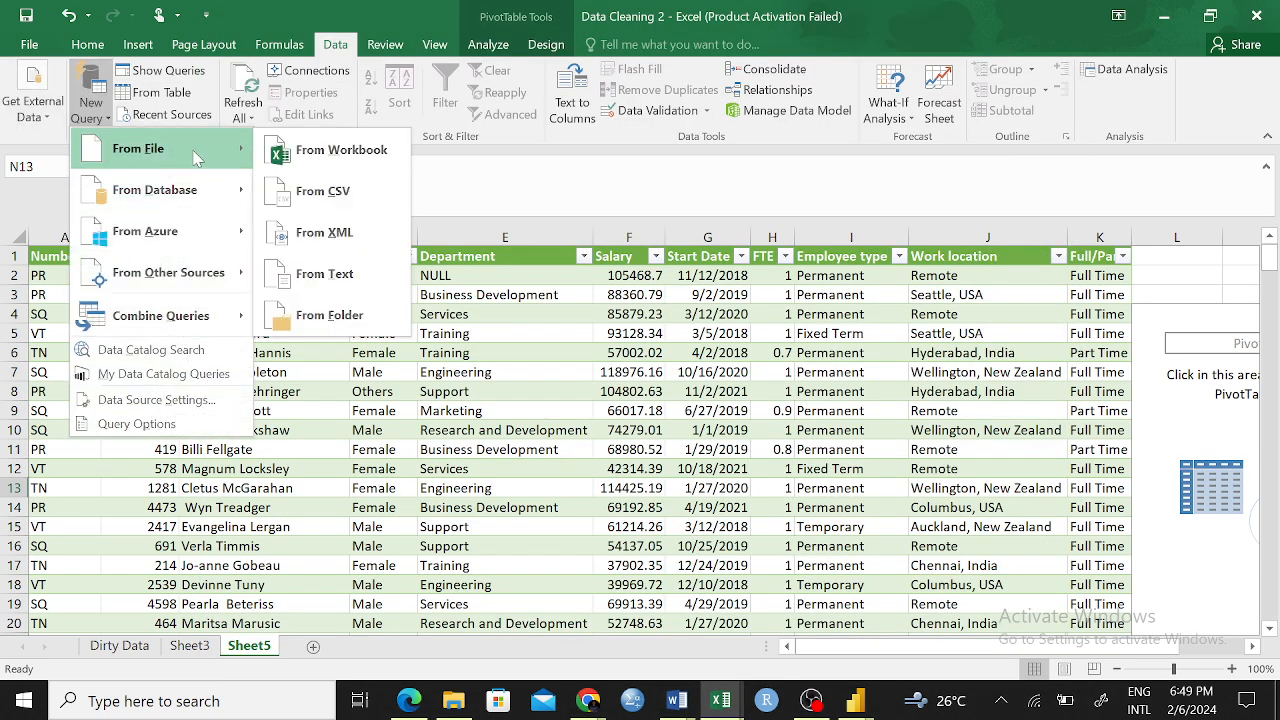
{"action": "left_click", "coordinate": [330, 190]}
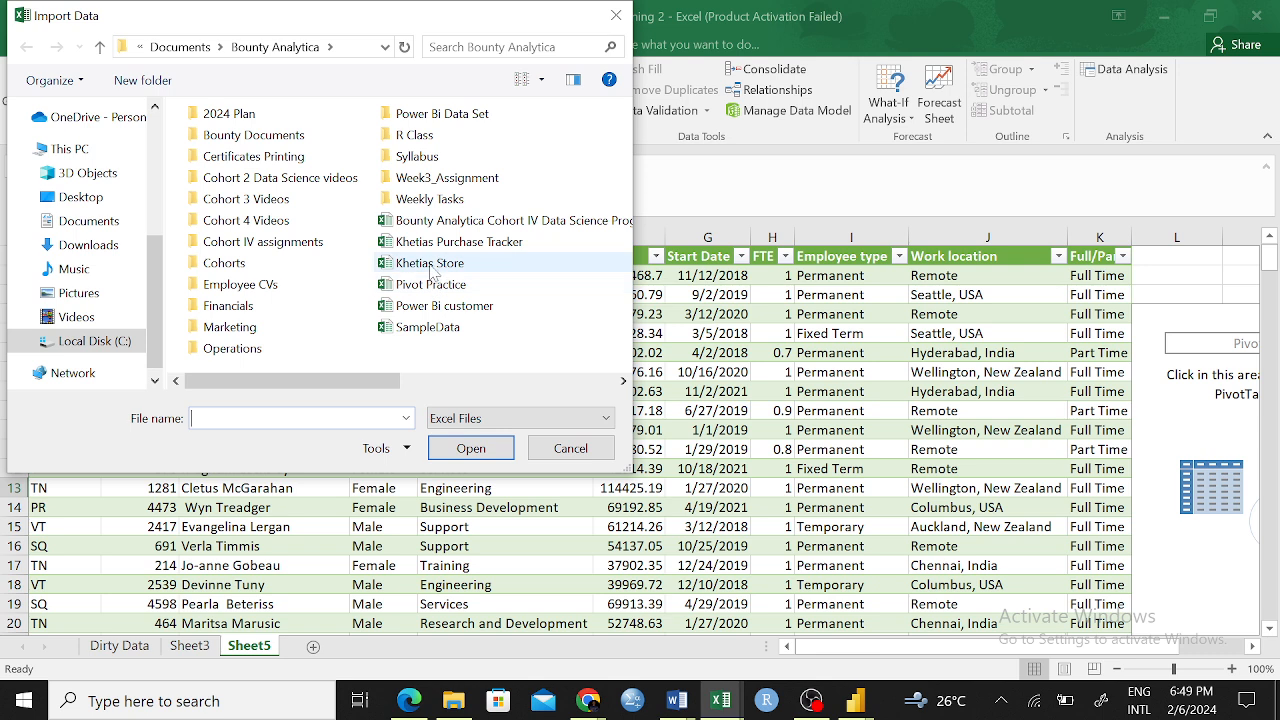
{"action": "left_click", "coordinate": [428, 327]}
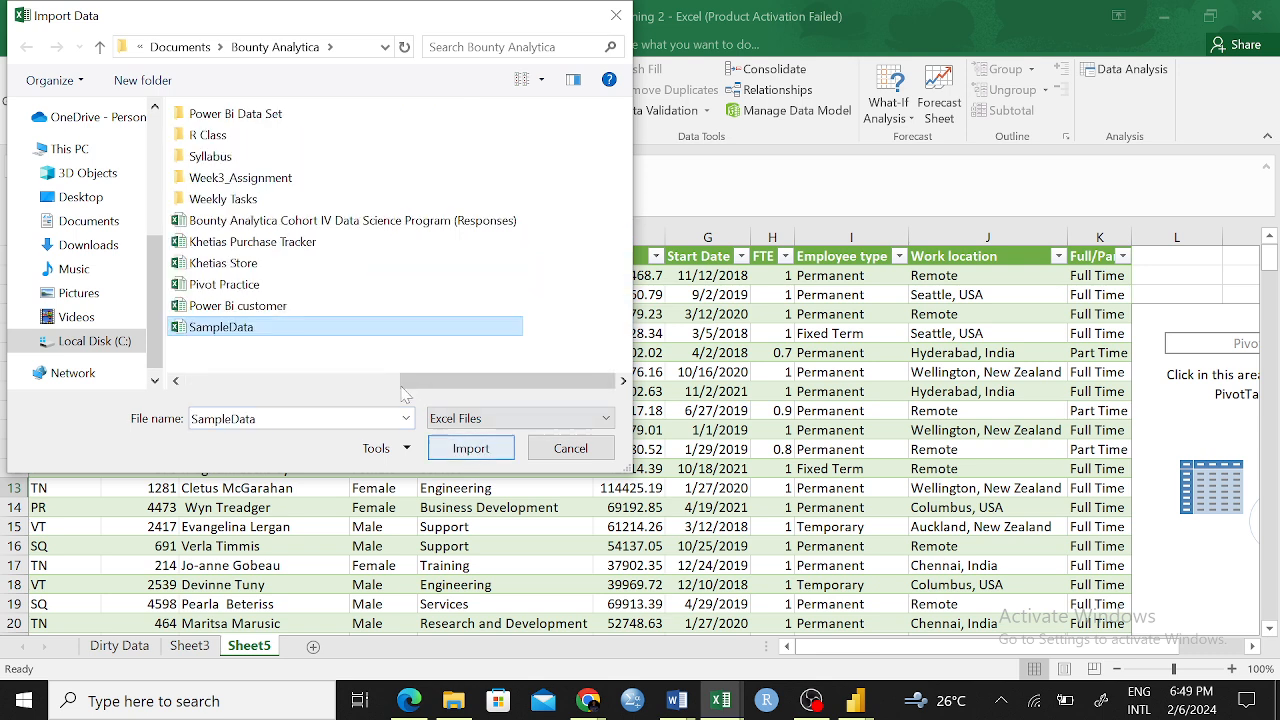
{"action": "left_click", "coordinate": [471, 449]}
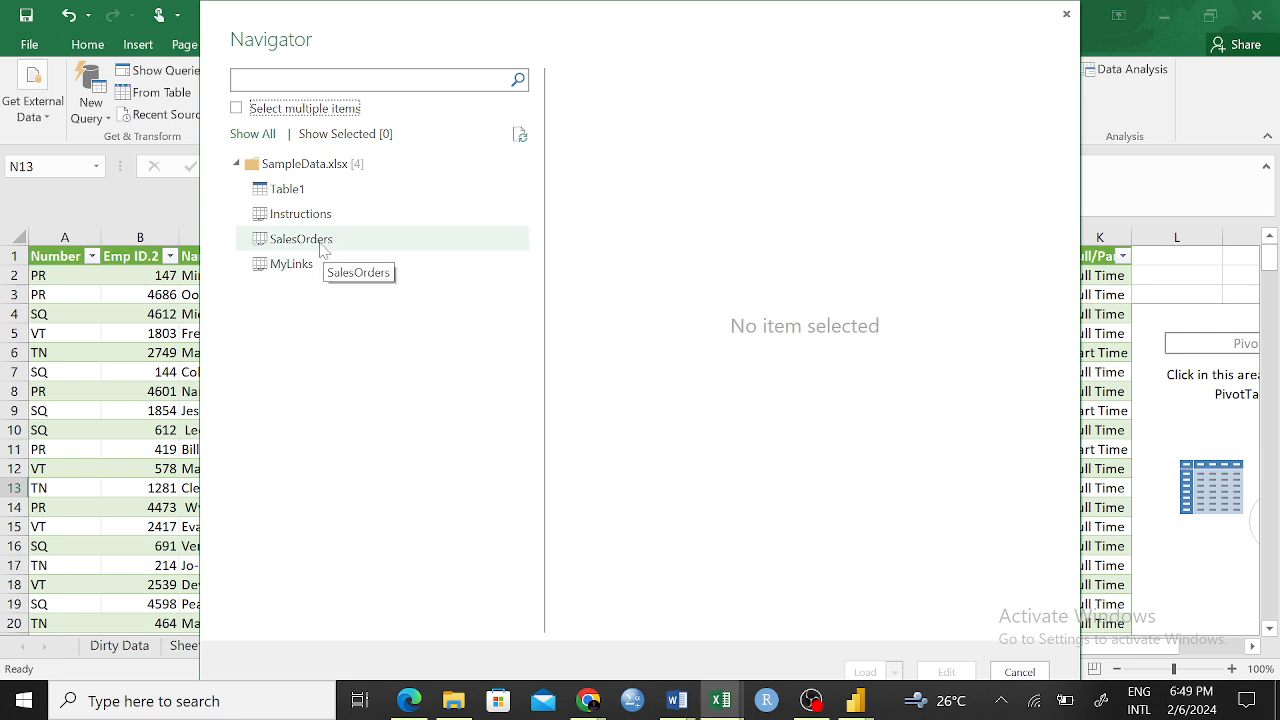
Select and preview the SalesOrders sheet of SampleData, and open it for editing in the Query Editor
{"action": "left_click", "coordinate": [320, 244]}
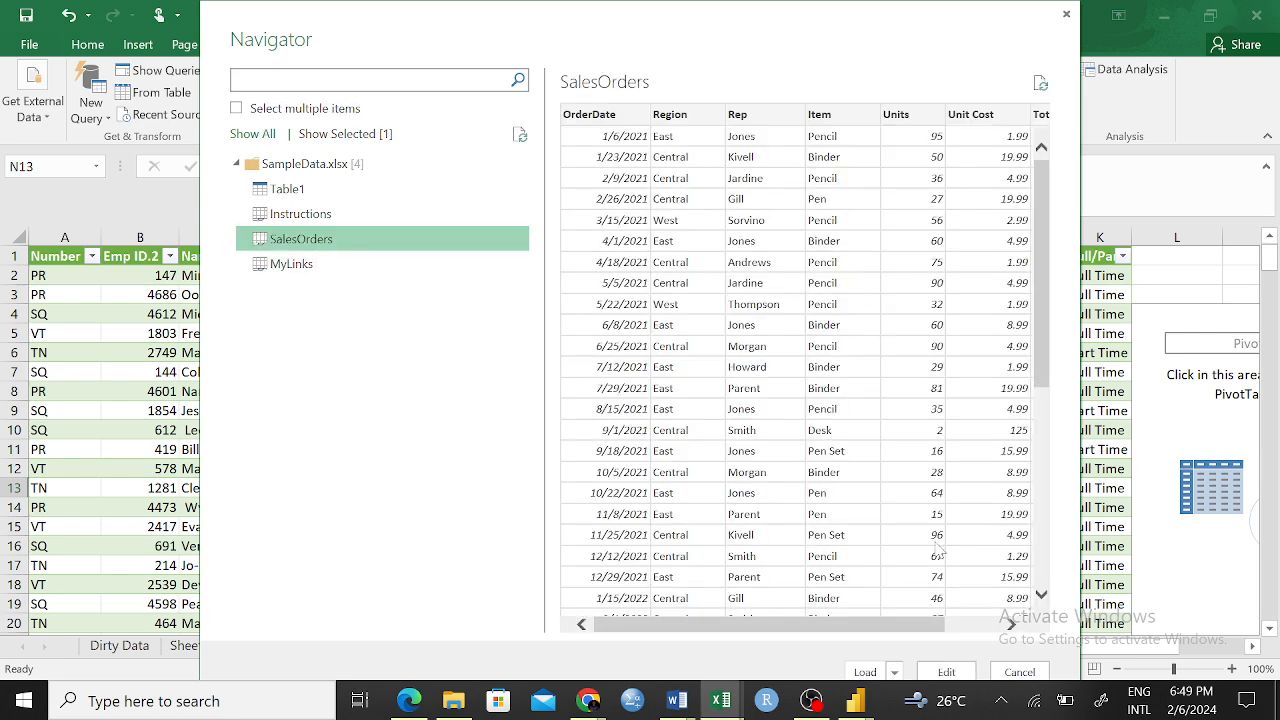
{"action": "left_click_drag", "start_coordinate": [830, 632], "coordinate": [774, 625]}
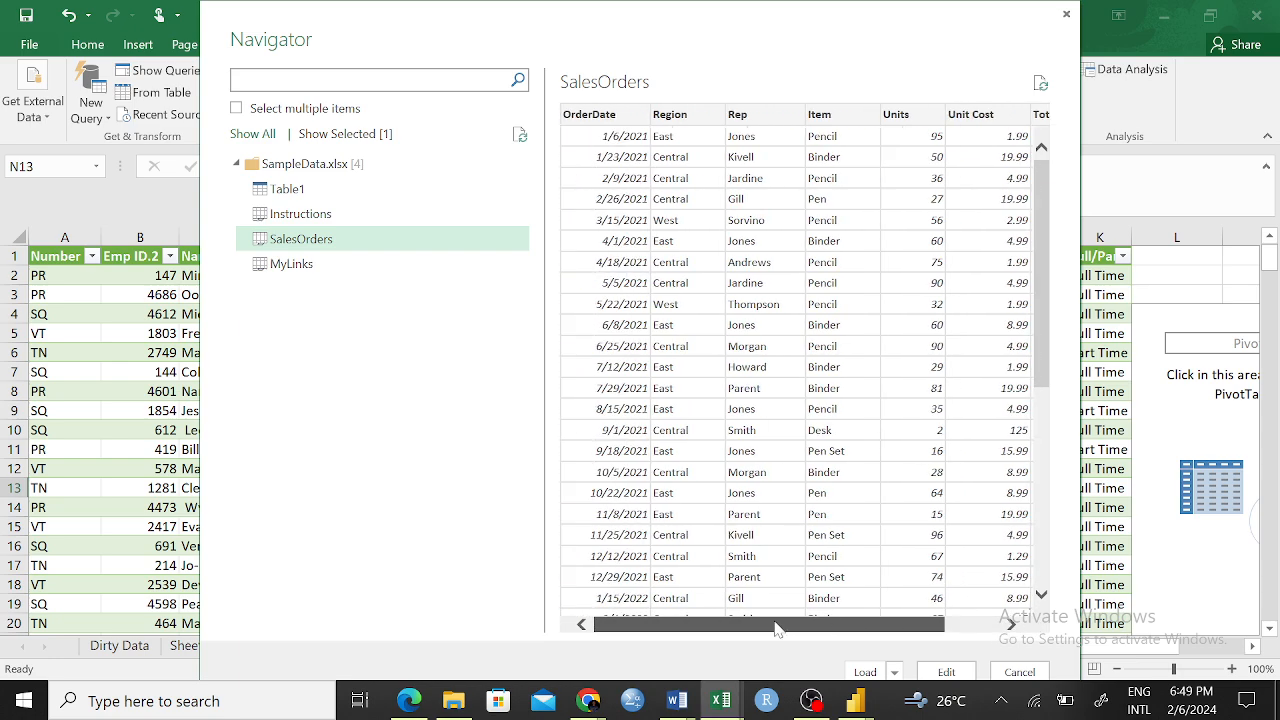
{"action": "left_click_drag", "start_coordinate": [1041, 222], "coordinate": [1050, 112]}
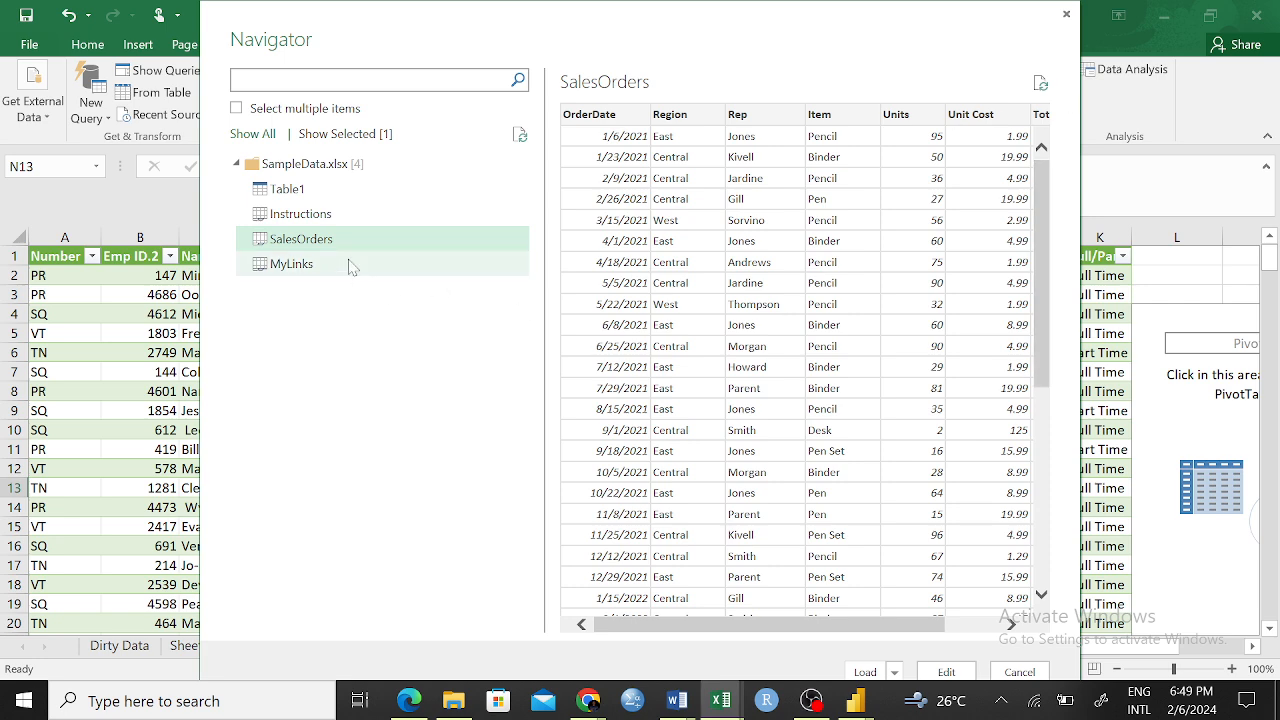
{"action": "left_click", "coordinate": [421, 243]}
{"action": "scroll", "coordinate": [1050, 468], "scroll_direction": "down", "scroll_amount": 7}
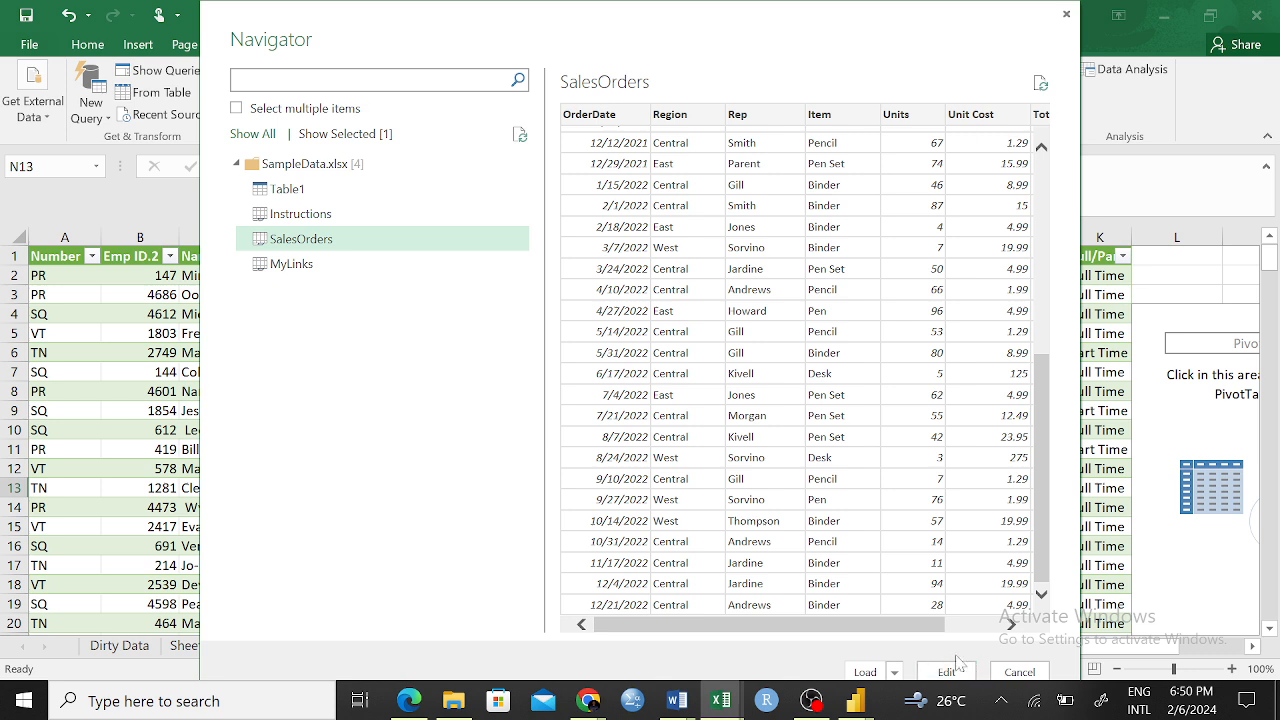
{"action": "left_click", "coordinate": [894, 672]}
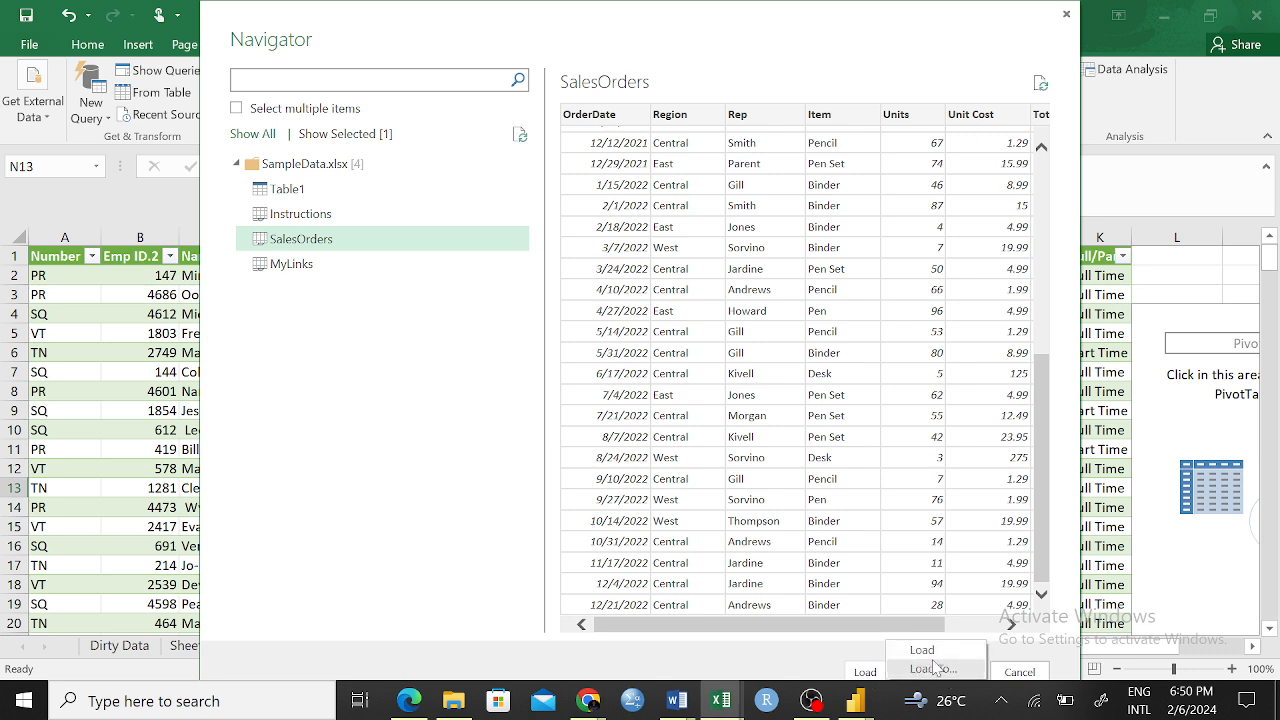
{"action": "left_click", "coordinate": [836, 662]}
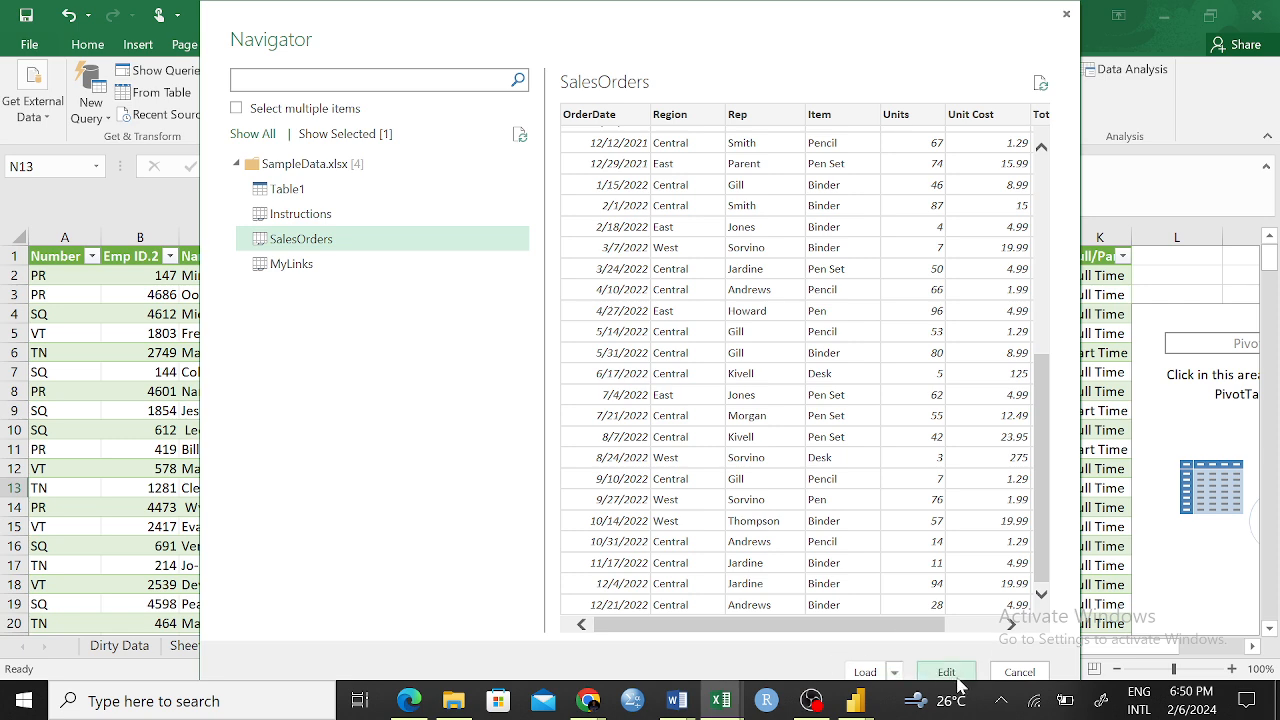
{"action": "left_click", "coordinate": [945, 672]}
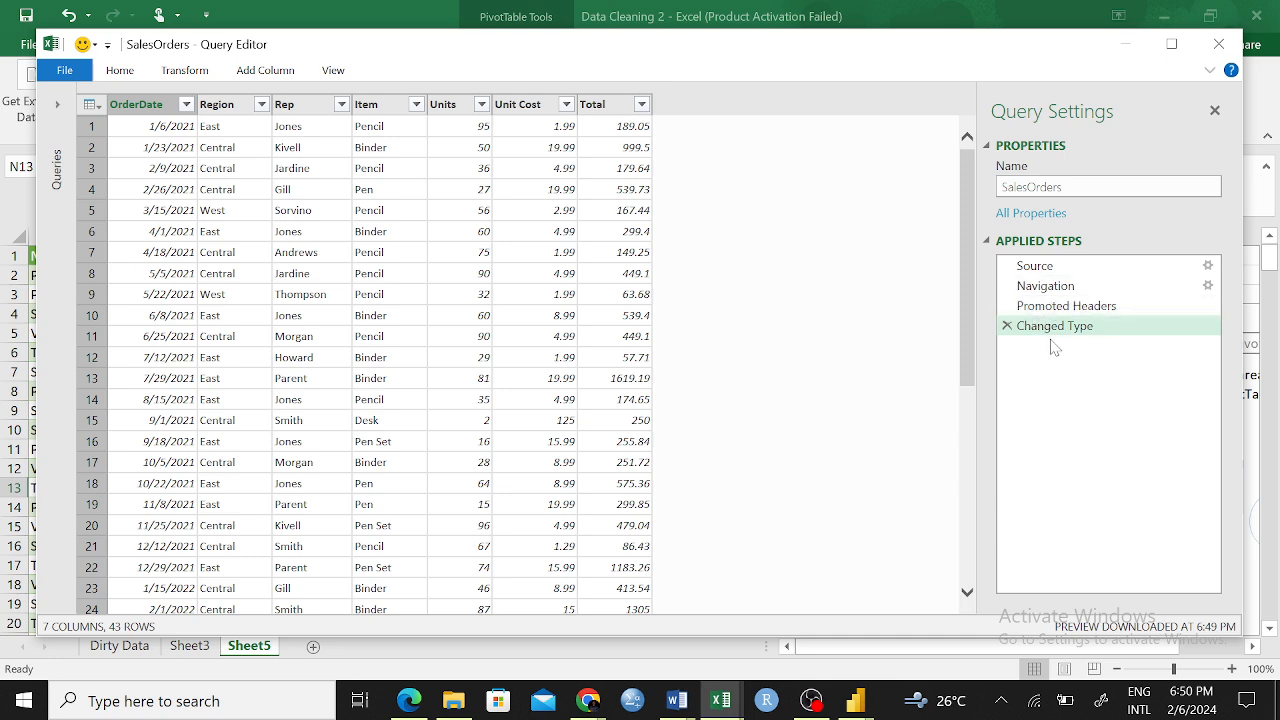
Look through the SalesOrders rows in the Query Editor and view the transformation commands available there
{"action": "scroll", "coordinate": [466, 333], "scroll_direction": "down", "scroll_amount": 6}
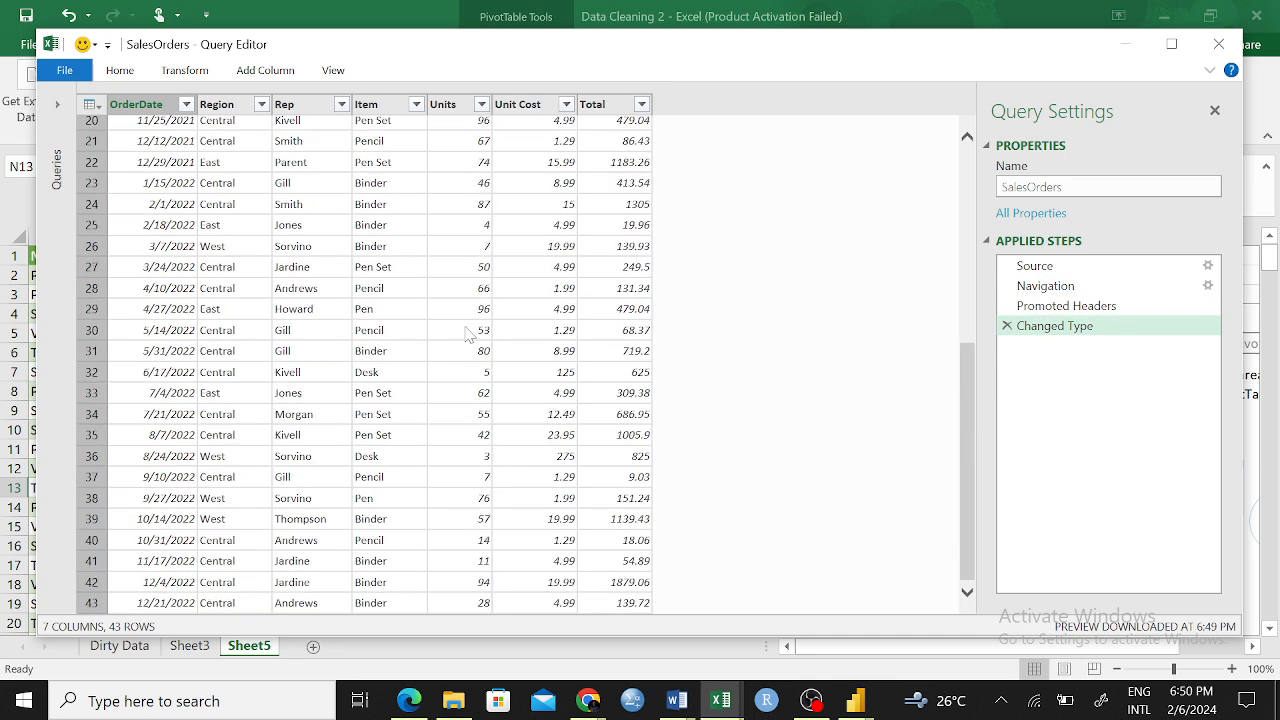
{"action": "scroll", "coordinate": [463, 326], "scroll_direction": "up", "scroll_amount": 6}
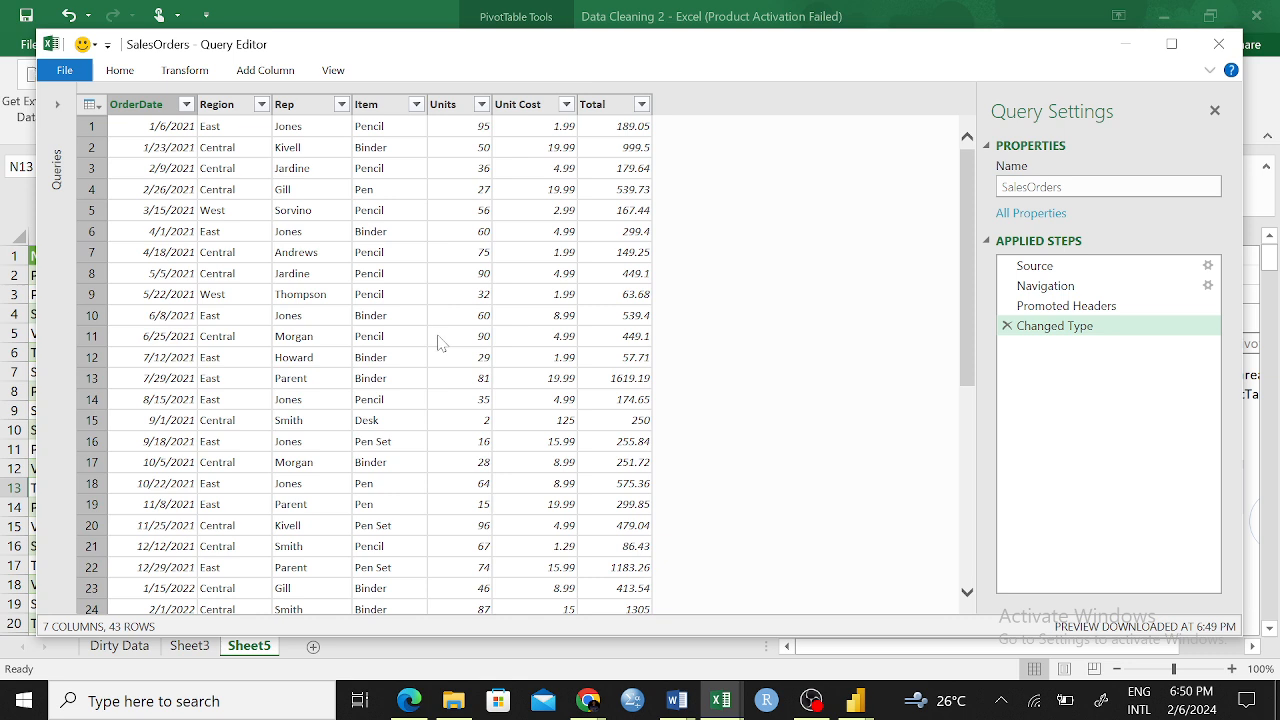
{"action": "left_click", "coordinate": [189, 74]}
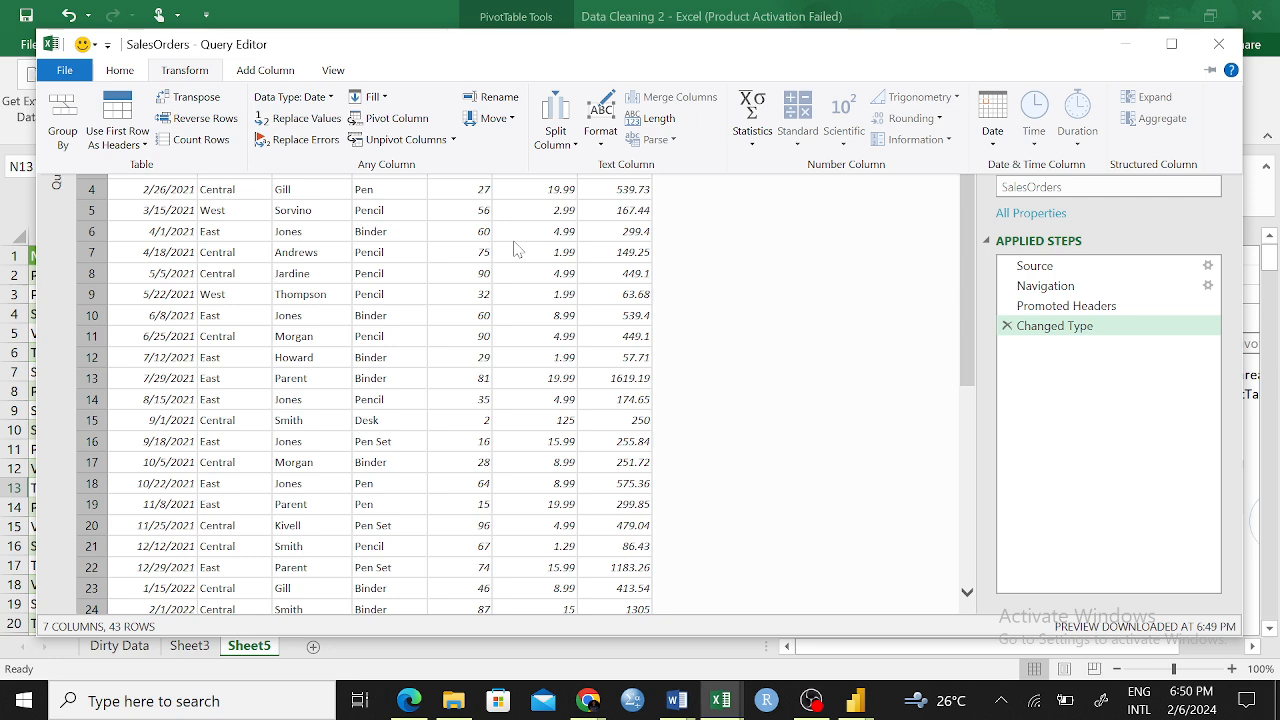
{"action": "left_click", "coordinate": [375, 237]}
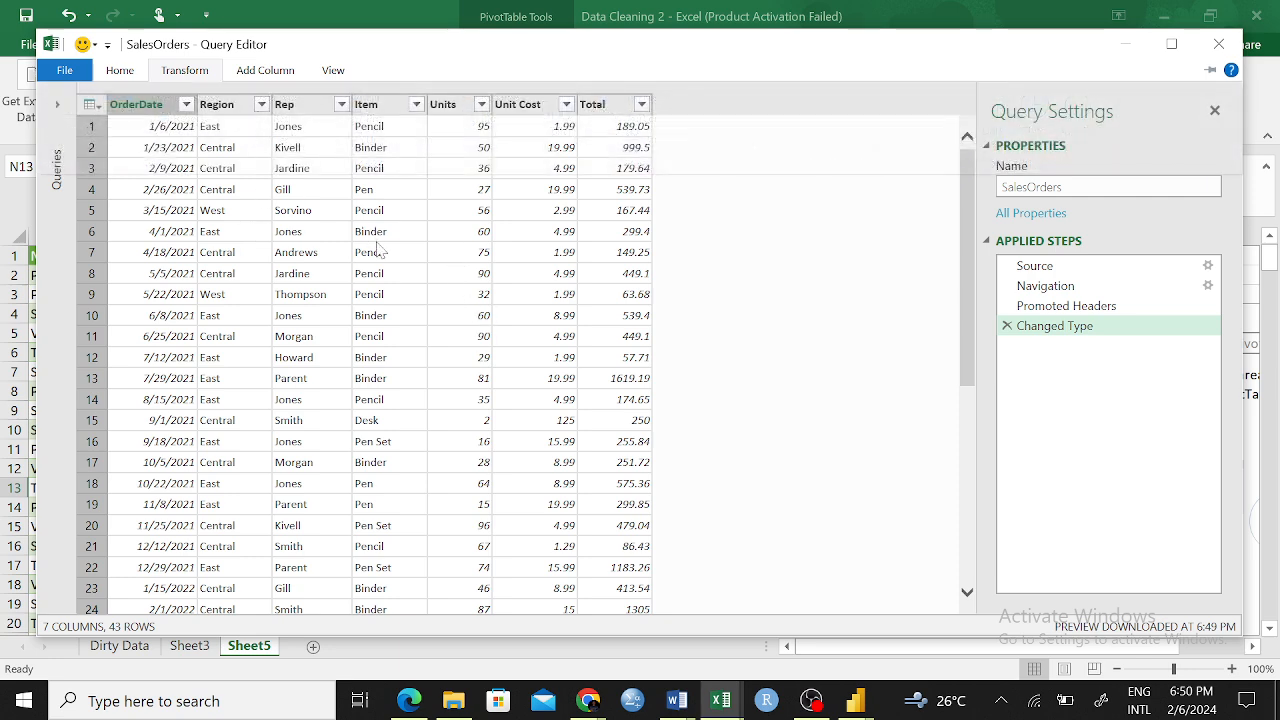
Check the column commands available for Region and look through the SalesOrders rows in the Query Editor
{"action": "left_click", "coordinate": [120, 71]}
{"action": "left_click", "coordinate": [349, 286]}
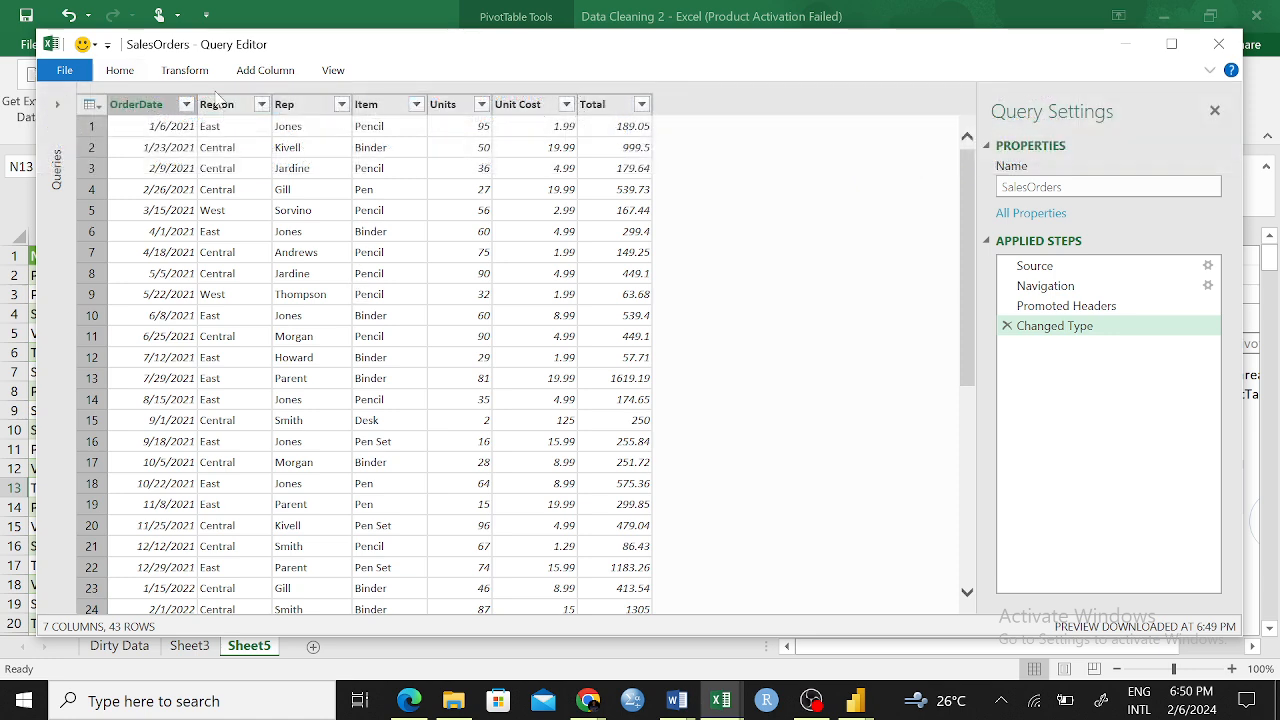
{"action": "right_click", "coordinate": [218, 106]}
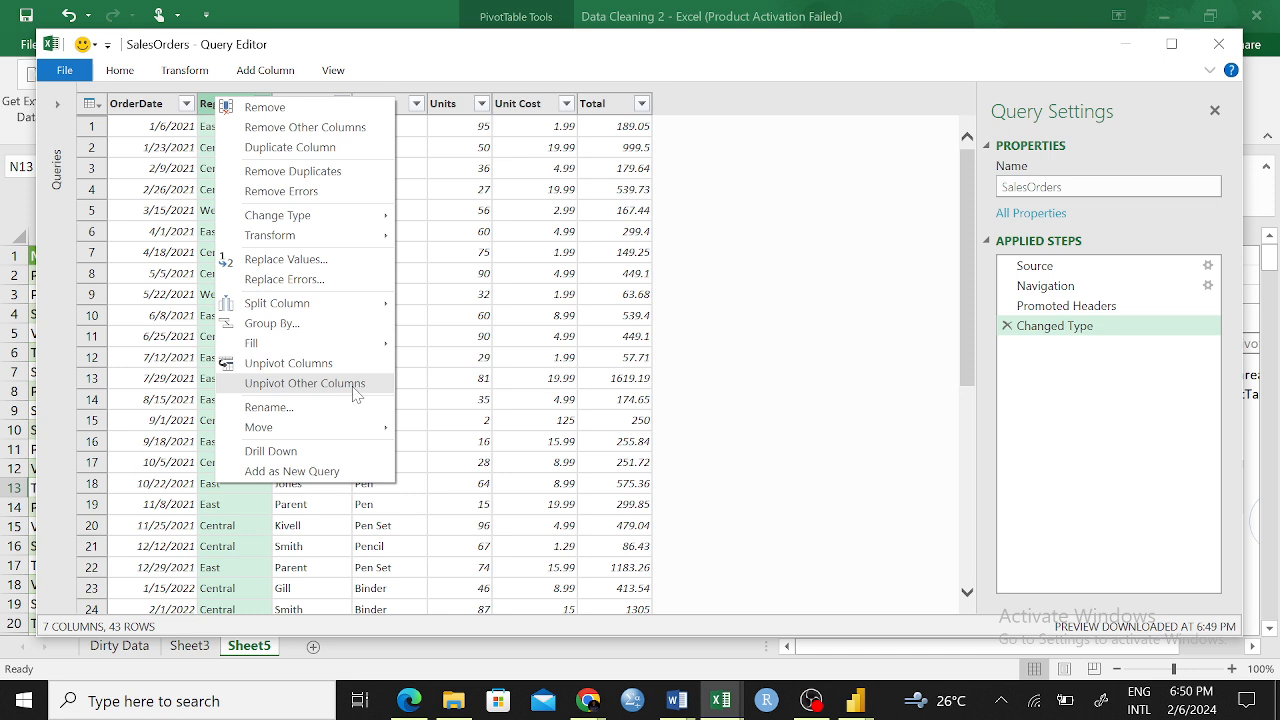
{"action": "mouse_move", "coordinate": [338, 312]}
{"action": "left_click", "coordinate": [636, 420]}
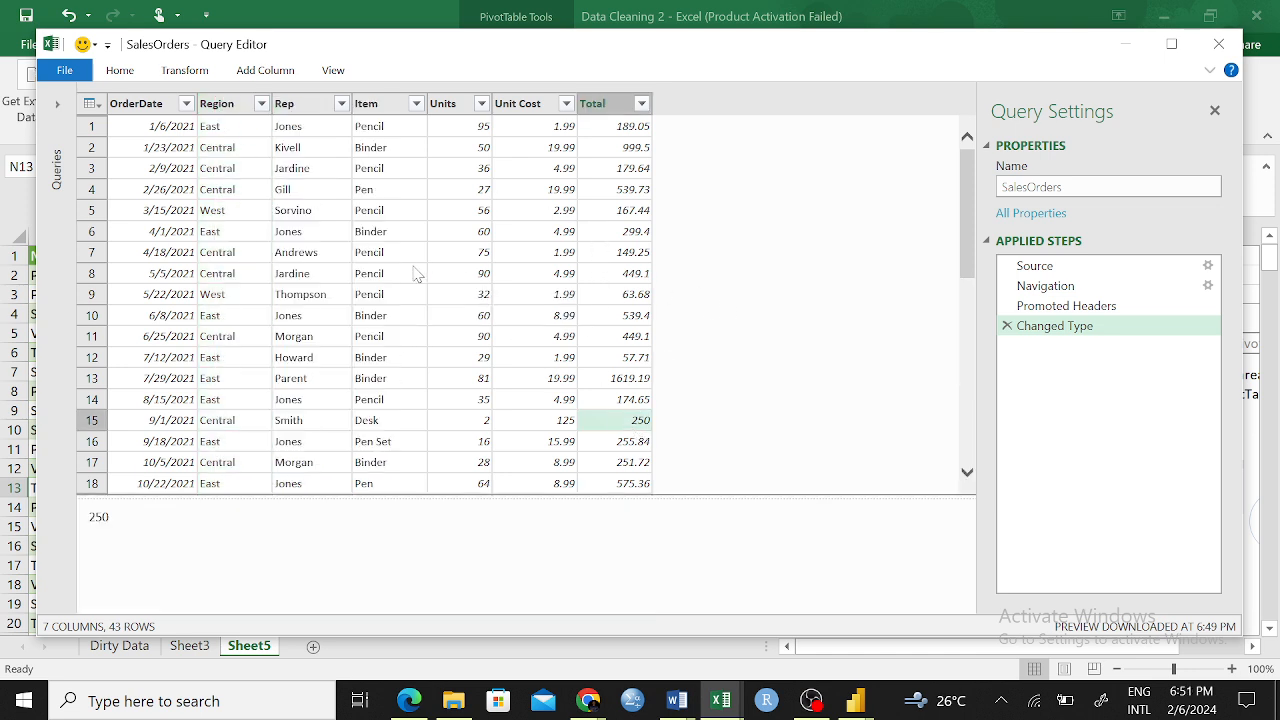
{"action": "left_click", "coordinate": [292, 255]}
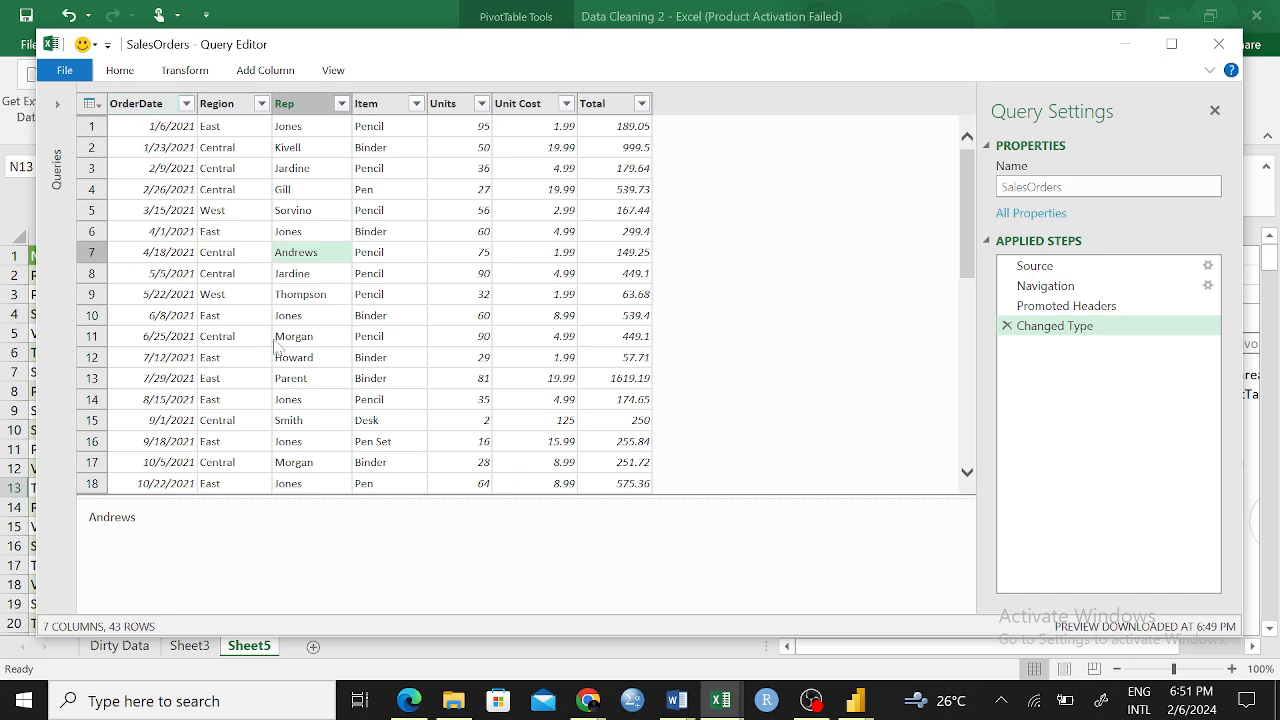
{"action": "scroll", "coordinate": [370, 245], "scroll_direction": "down", "scroll_amount": 3}
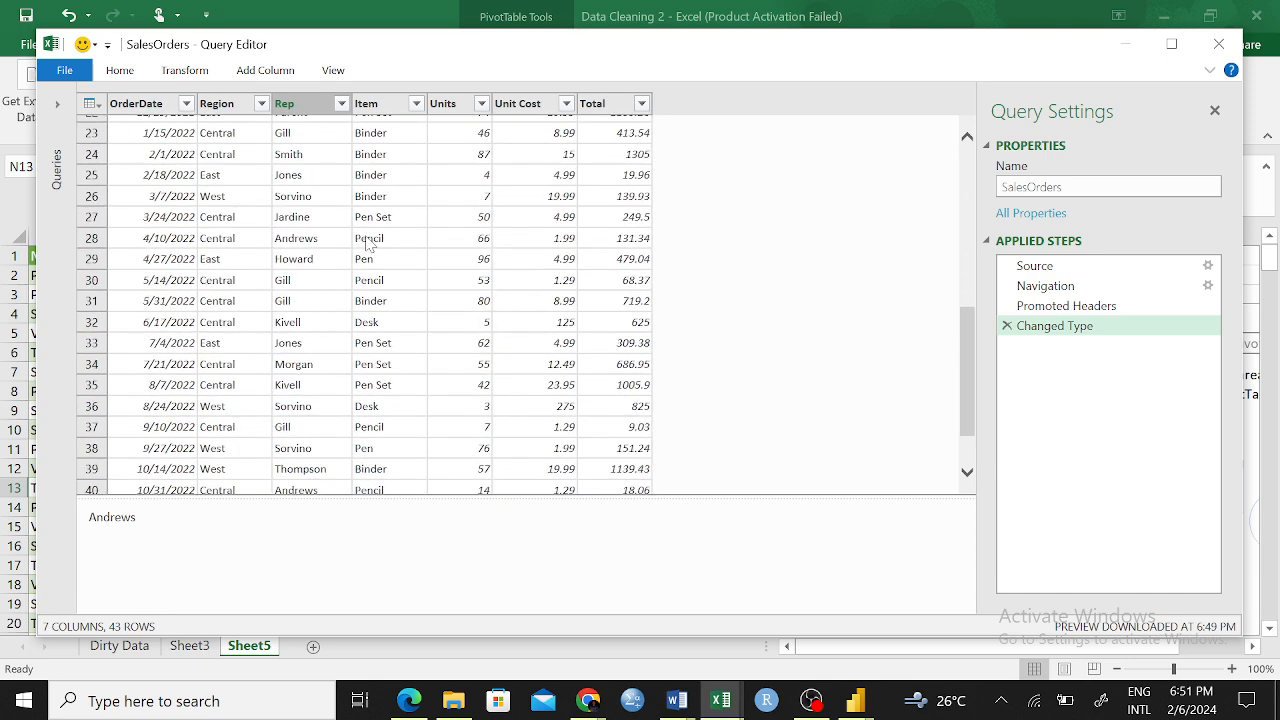
{"action": "scroll", "coordinate": [319, 252], "scroll_direction": "up", "scroll_amount": 8}
Select the Region and Rep columns together and view the commands offered for them, including Merge Columns
{"action": "left_click", "coordinate": [225, 108]}
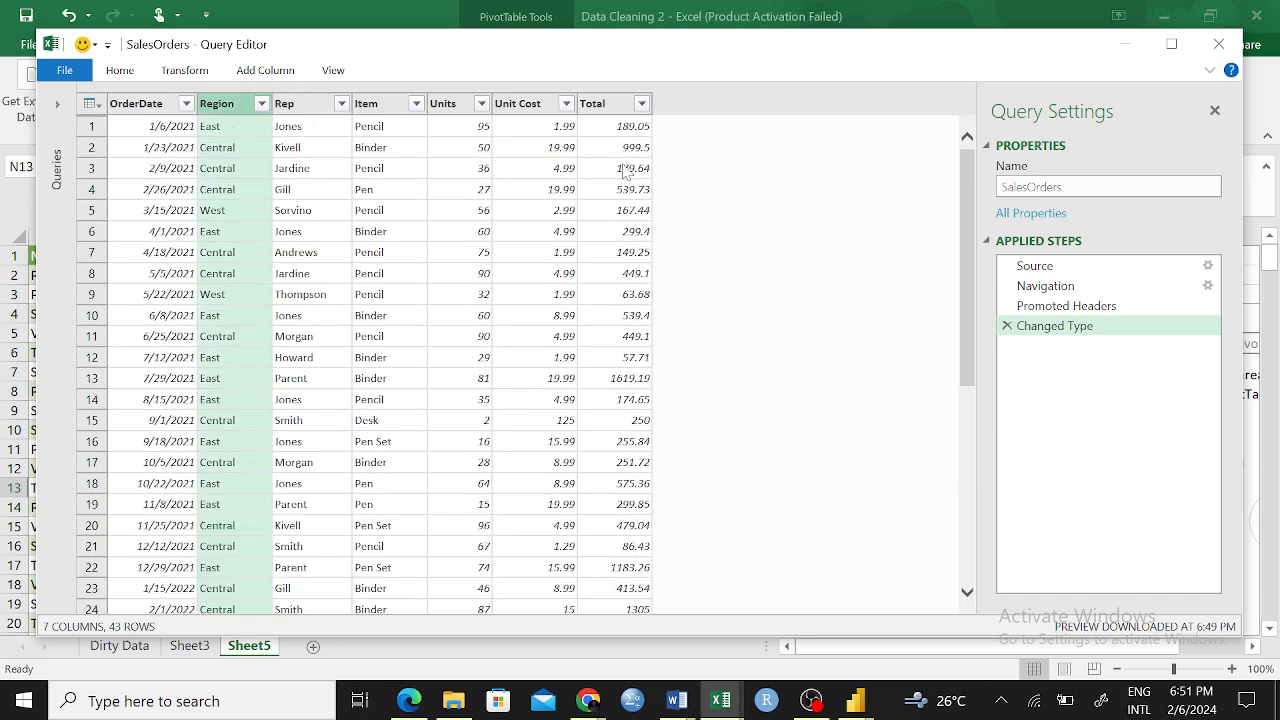
{"action": "left_click", "coordinate": [305, 106], "text": "ctrl"}
{"action": "right_click", "coordinate": [305, 107]}
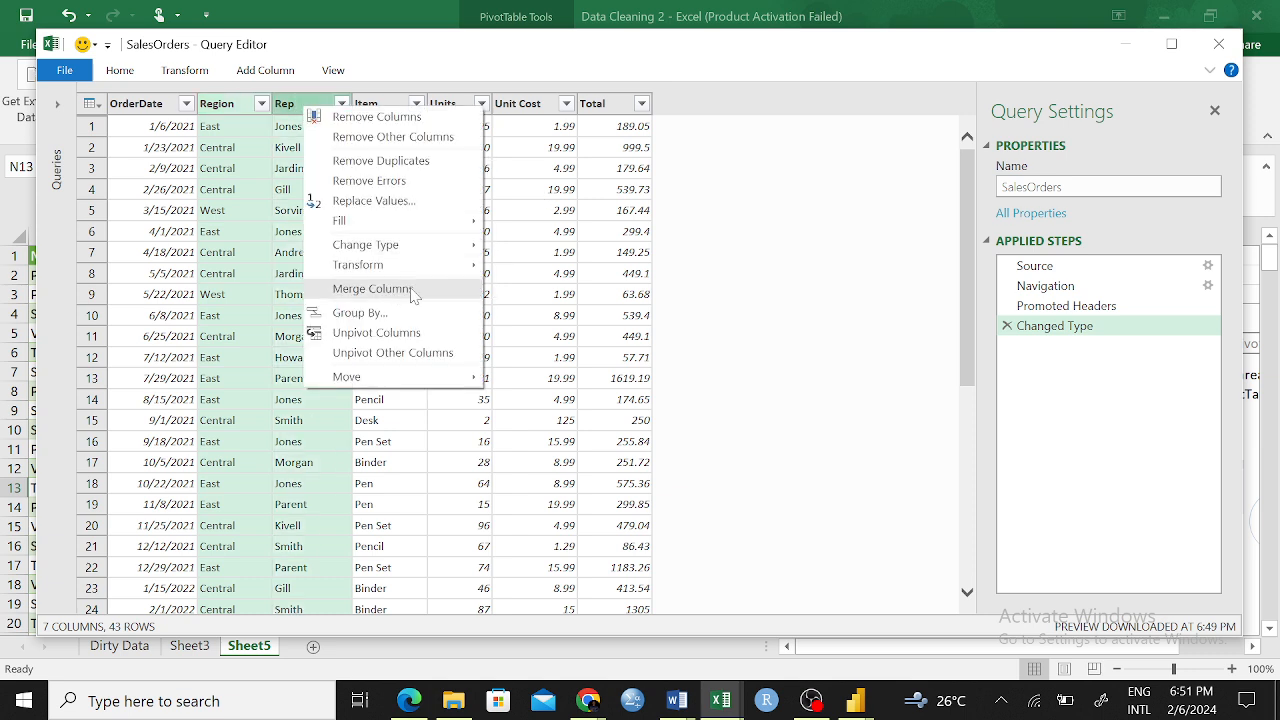
{"action": "left_click", "coordinate": [250, 236]}
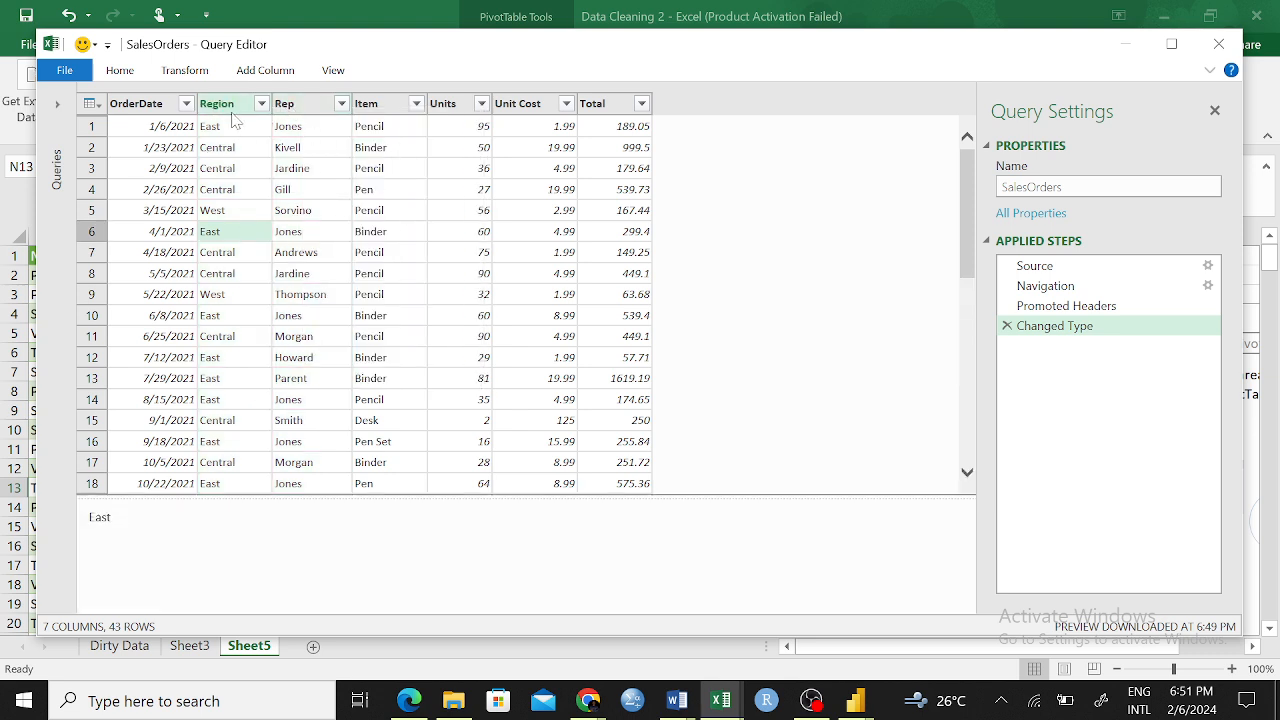
{"action": "left_click", "coordinate": [304, 106]}
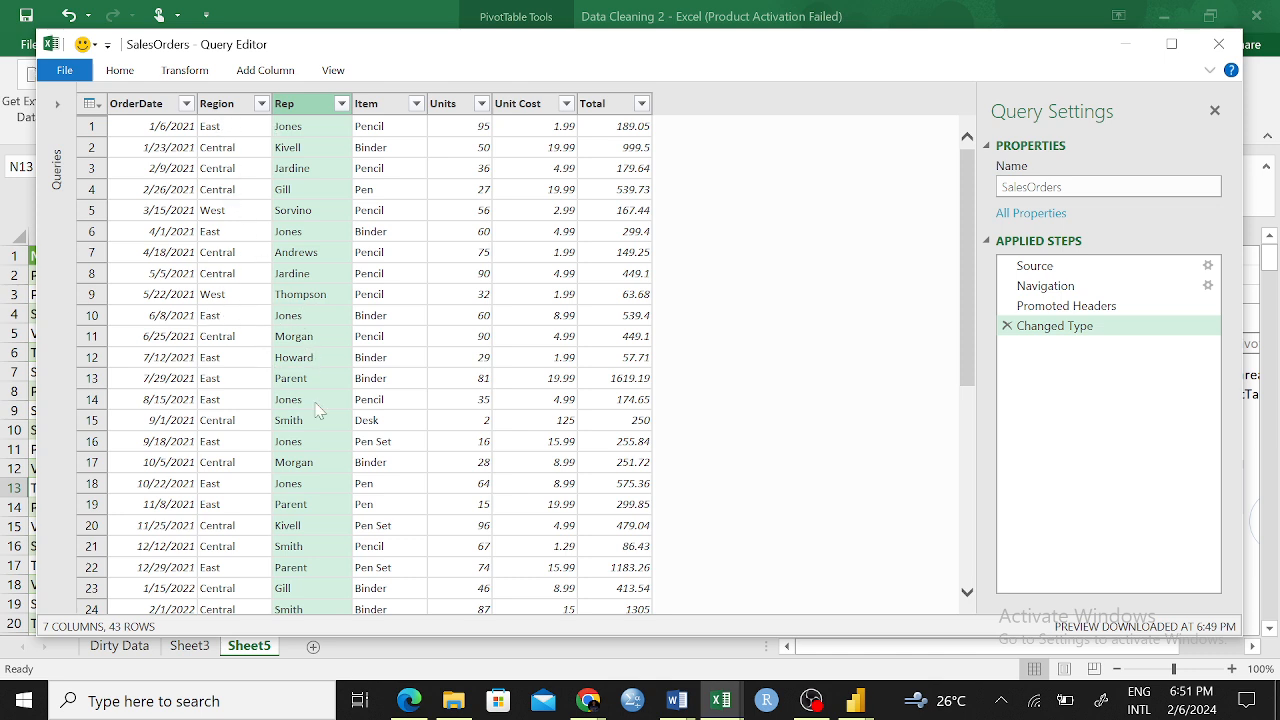
{"action": "left_click", "coordinate": [284, 316]}
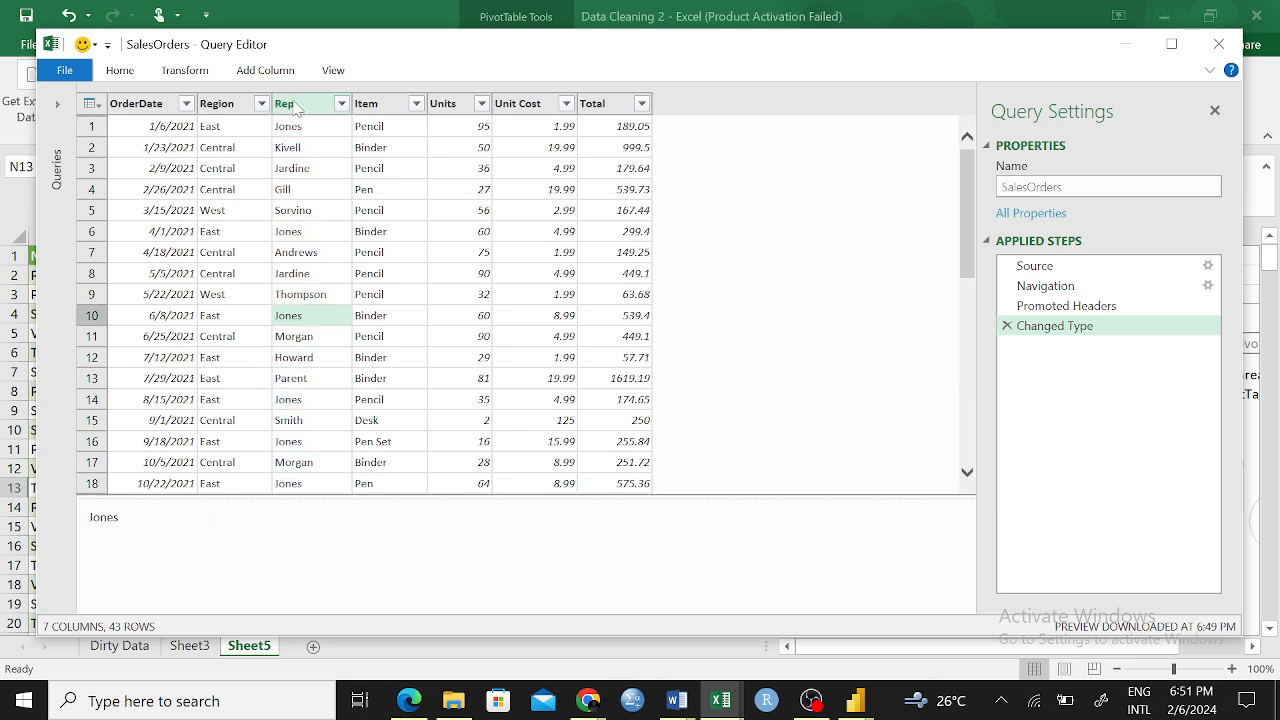
{"action": "left_click", "coordinate": [293, 106]}
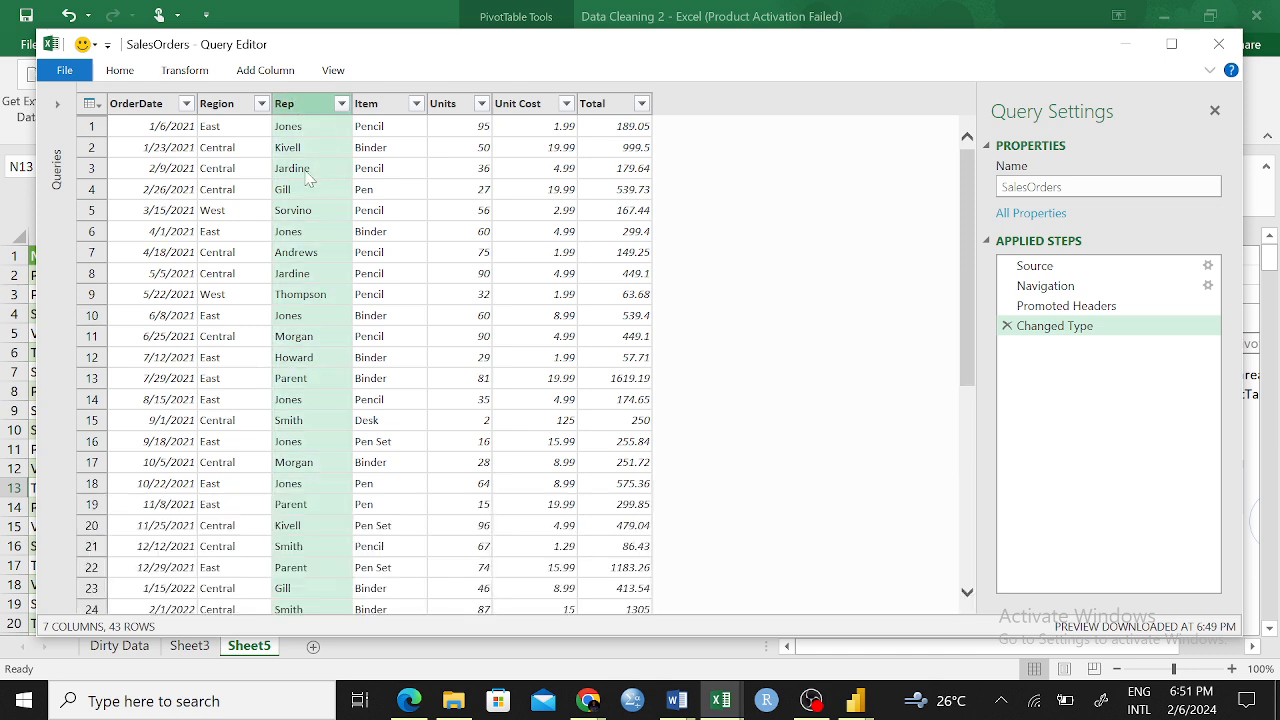
{"action": "left_click", "coordinate": [374, 252]}
{"action": "left_click", "coordinate": [222, 110]}
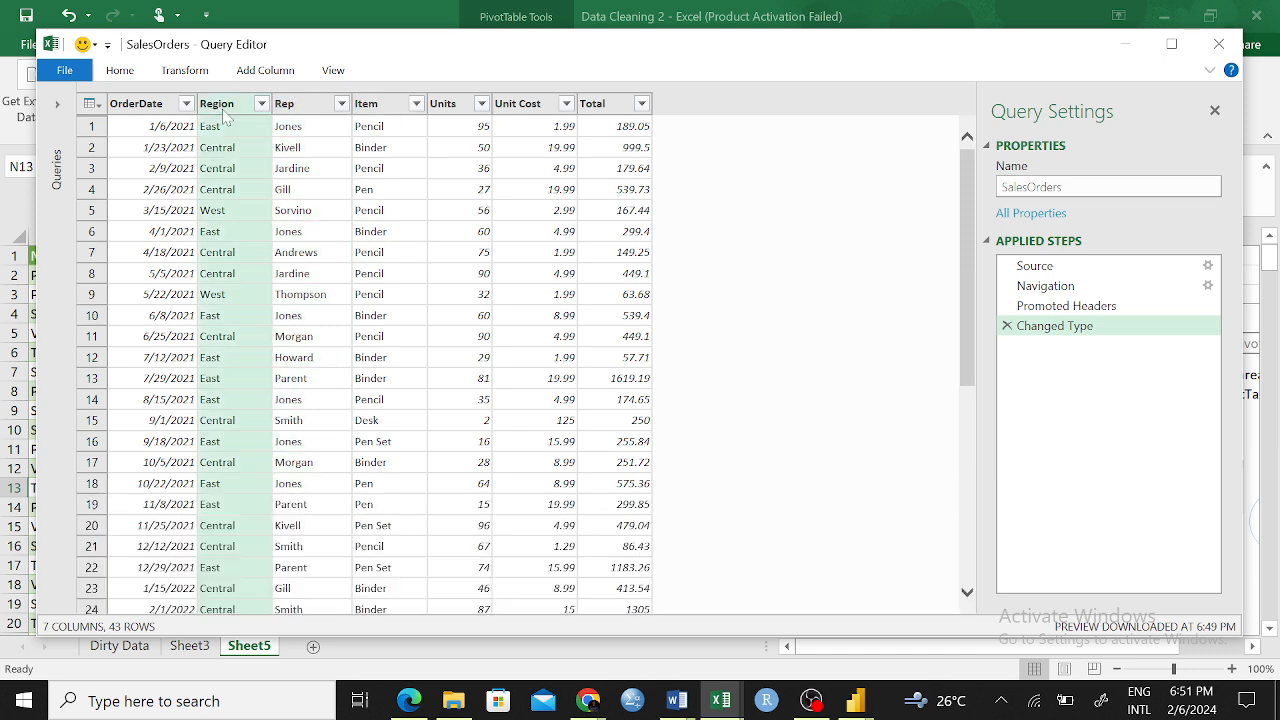
{"action": "left_click", "coordinate": [301, 106]}
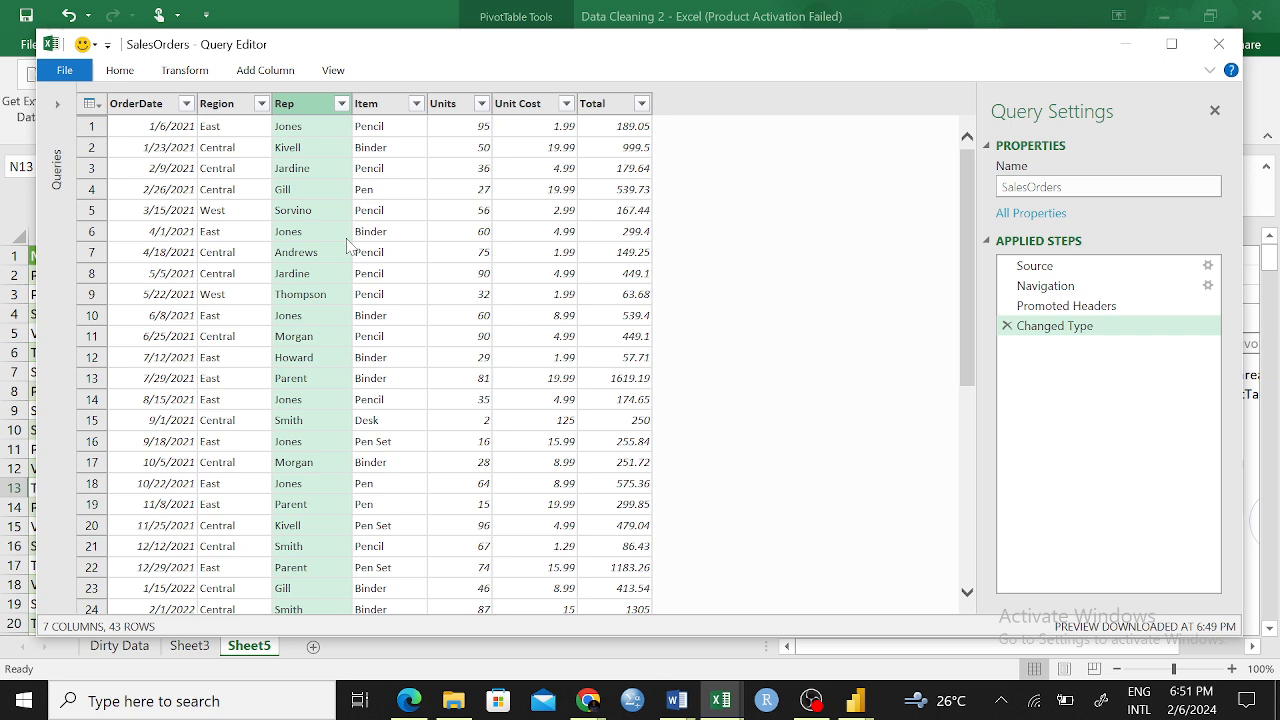
{"action": "left_click", "coordinate": [482, 252]}
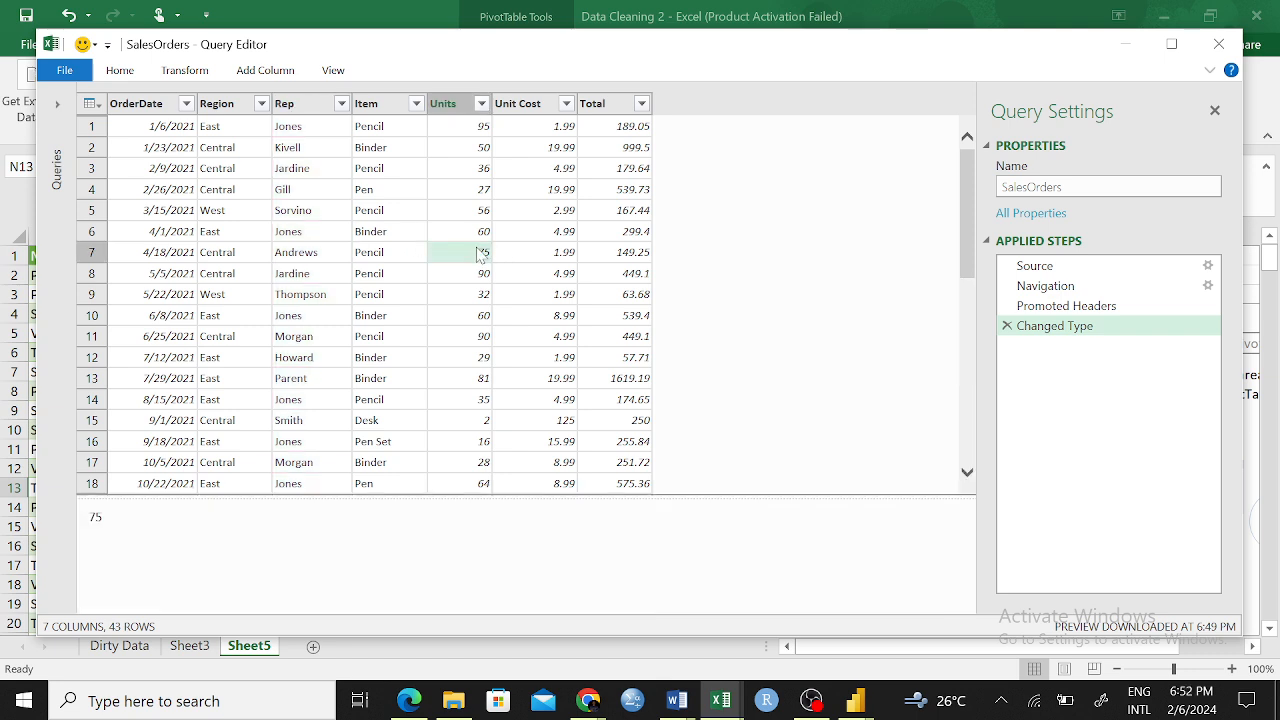
Merge the Item and Rep columns, in that order, with a custom "-" separator into a new column named Rep-Region
{"action": "left_click", "coordinate": [378, 105]}
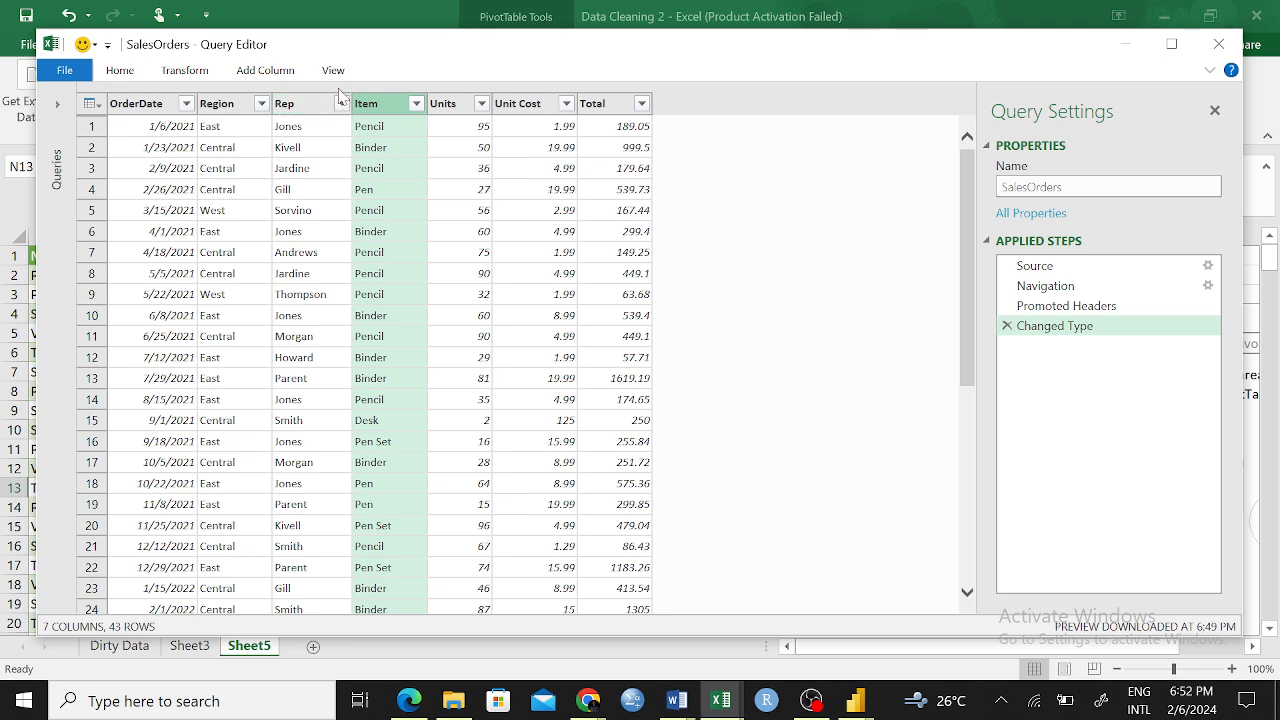
{"action": "left_click", "coordinate": [305, 106], "text": "ctrl"}
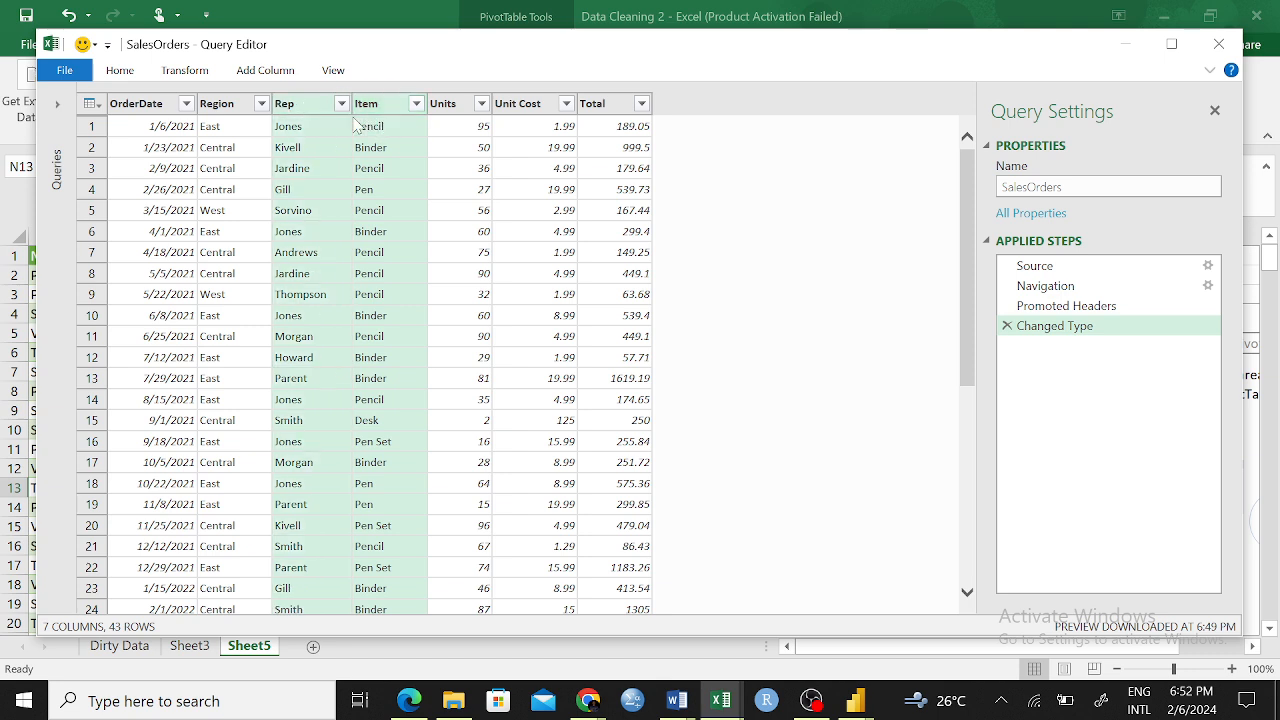
{"action": "right_click", "coordinate": [368, 107]}
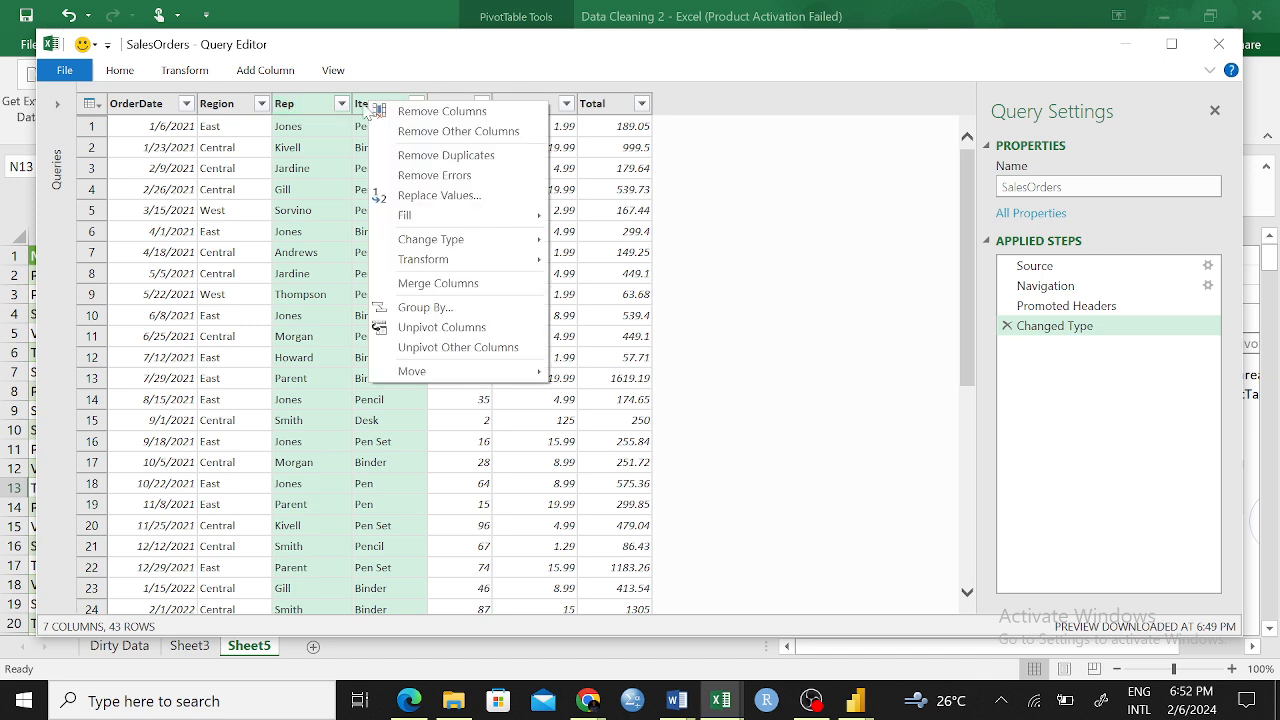
{"action": "left_click", "coordinate": [459, 285]}
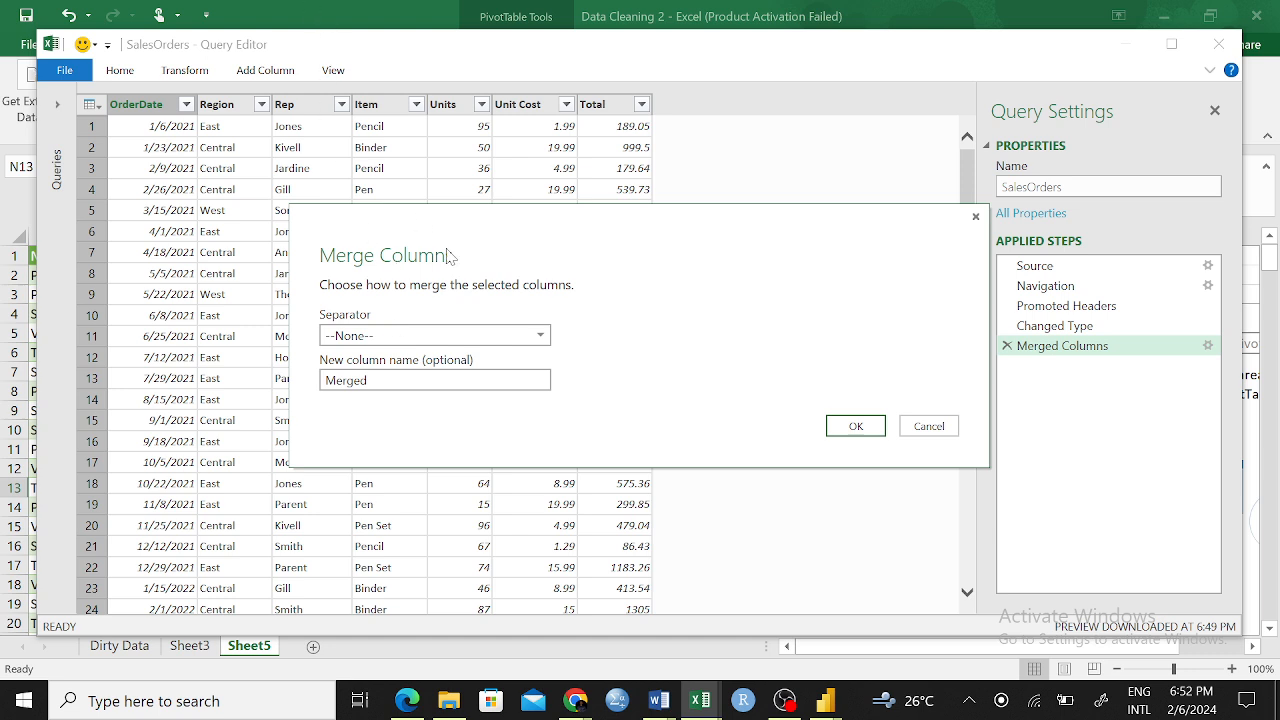
{"action": "left_click", "coordinate": [538, 335]}
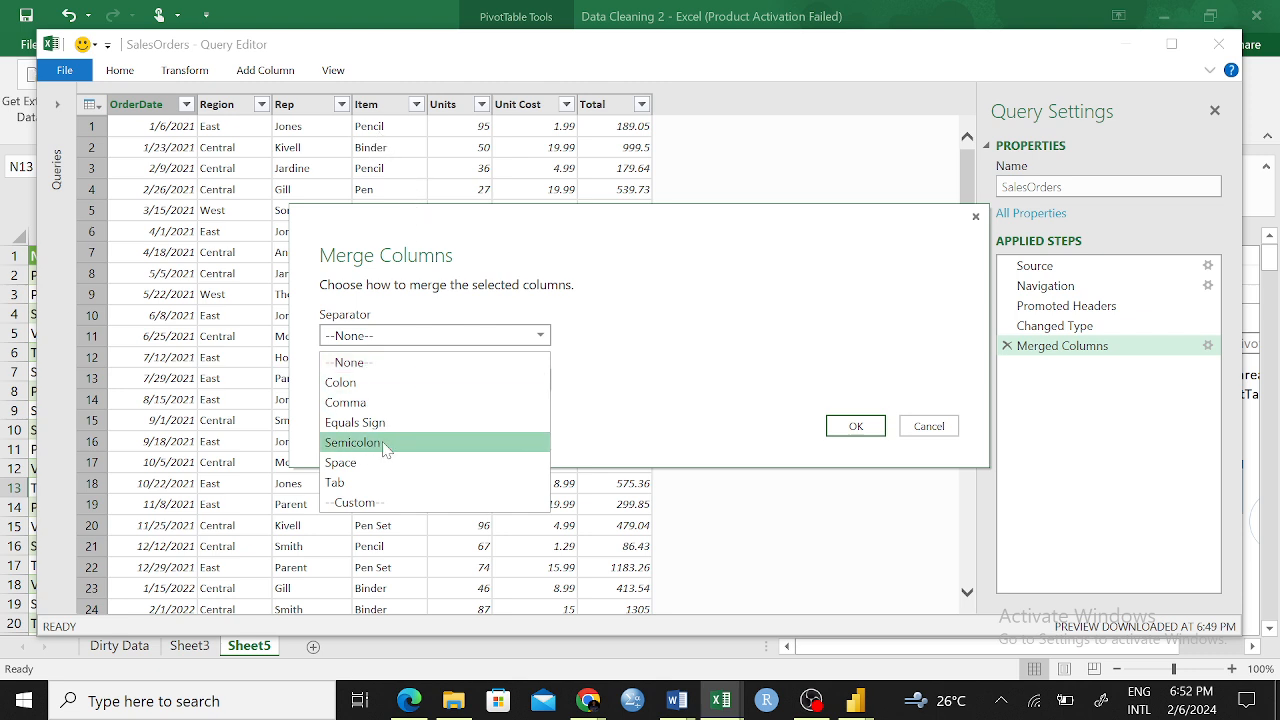
{"action": "left_click", "coordinate": [380, 502]}
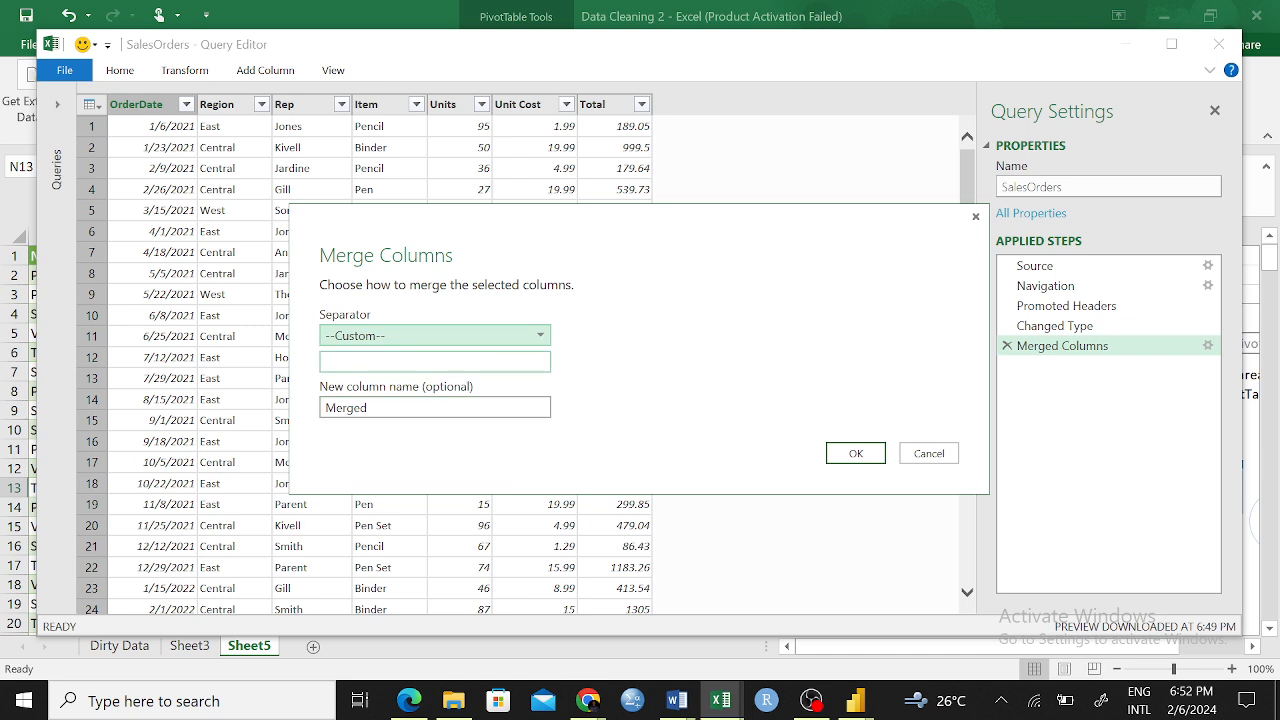
{"action": "left_click", "coordinate": [400, 362]}
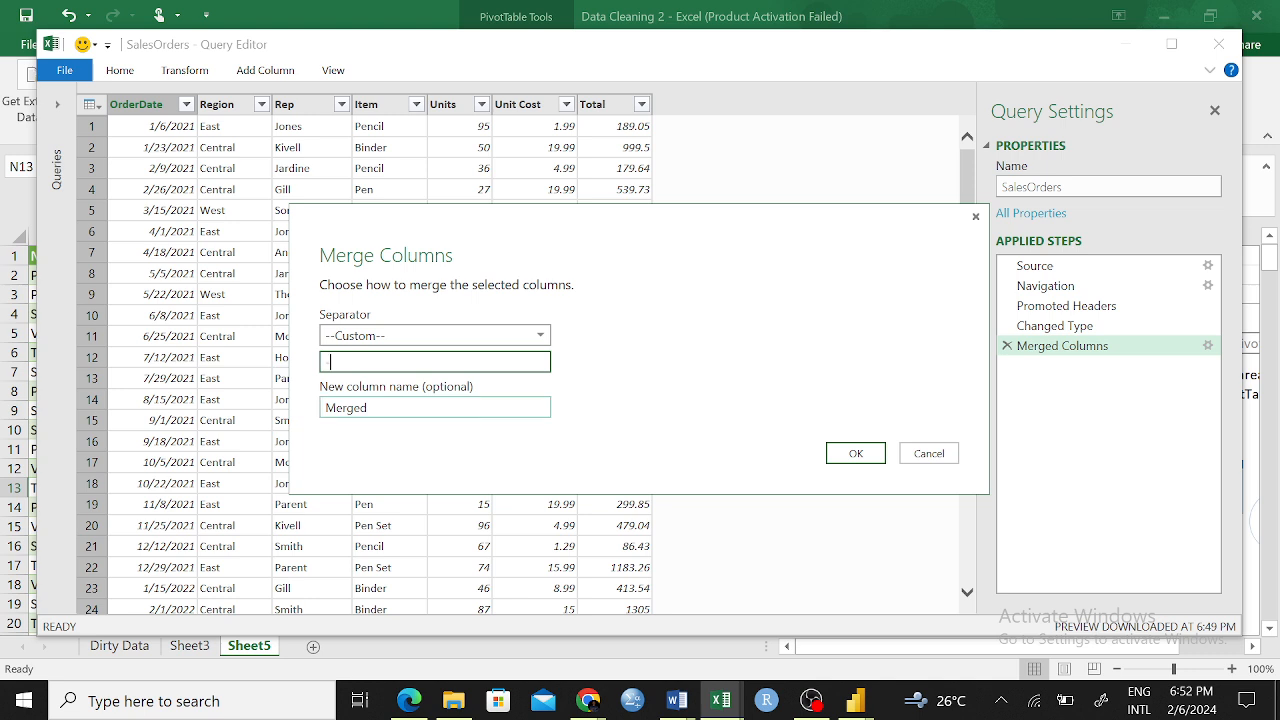
{"action": "left_click", "coordinate": [400, 406]}
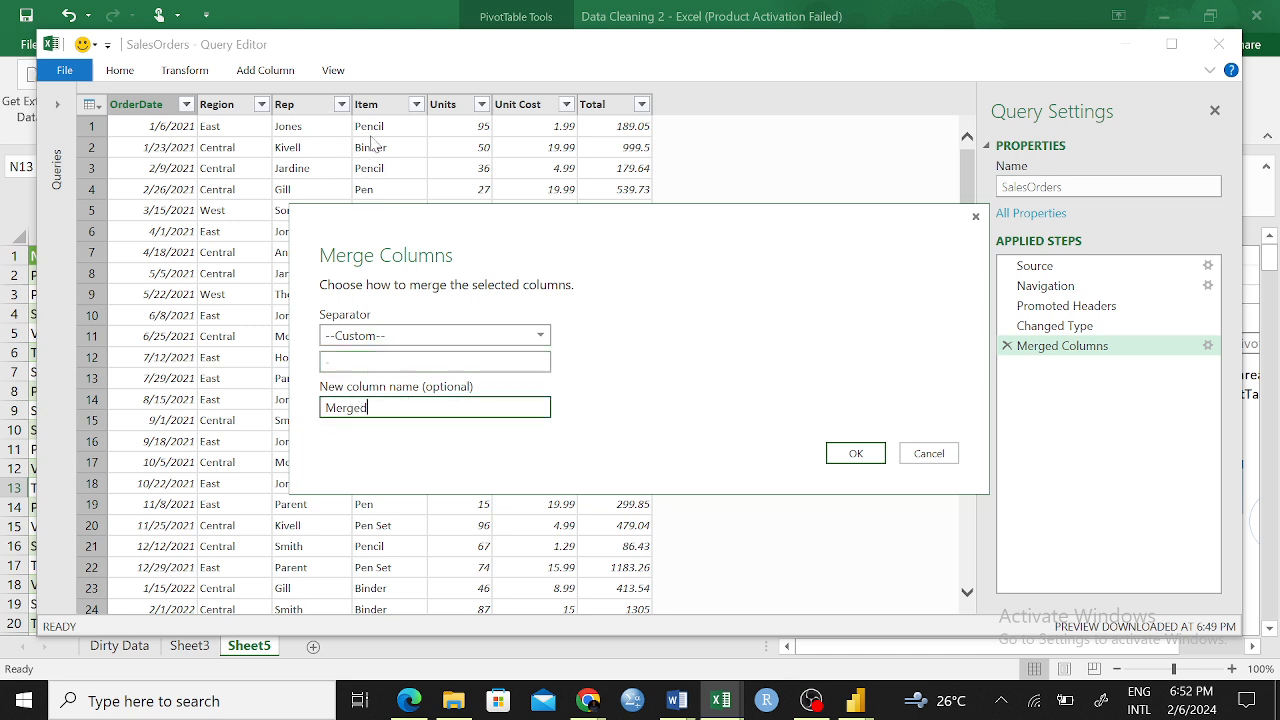
{"action": "left_click_drag", "start_coordinate": [368, 407], "coordinate": [321, 410]}
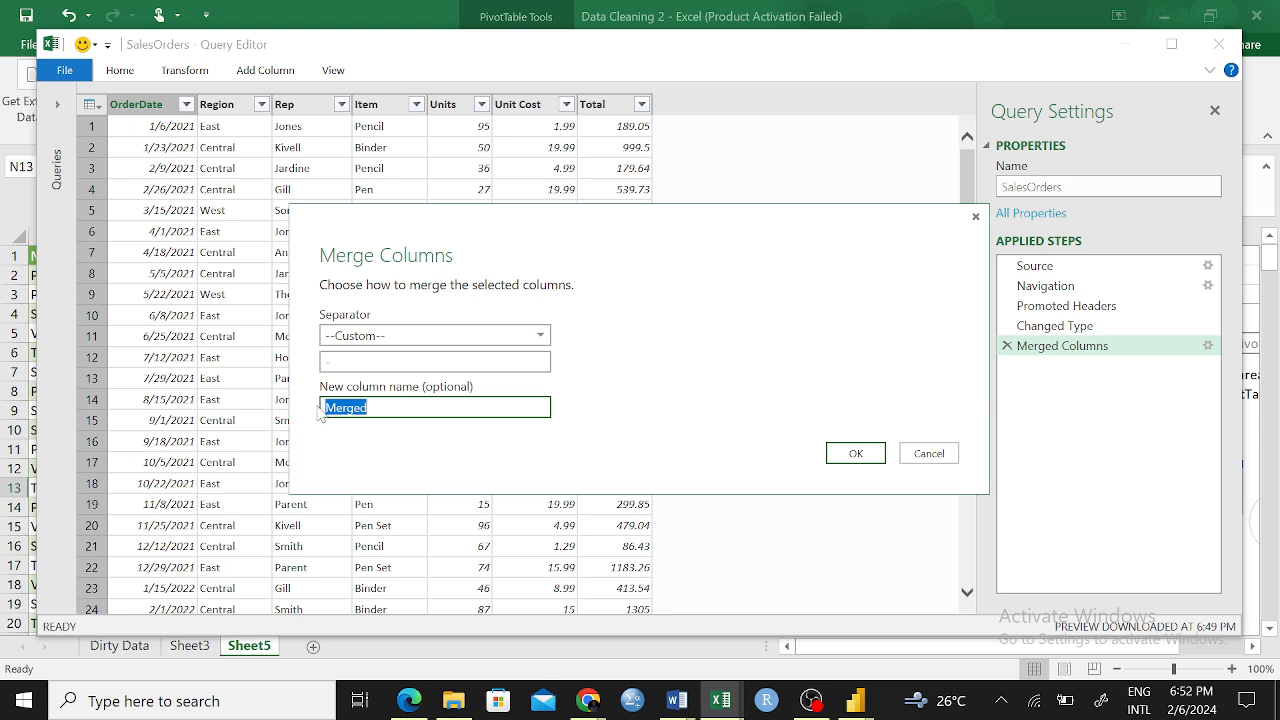
{"action": "type", "text": "Rep-Region"}
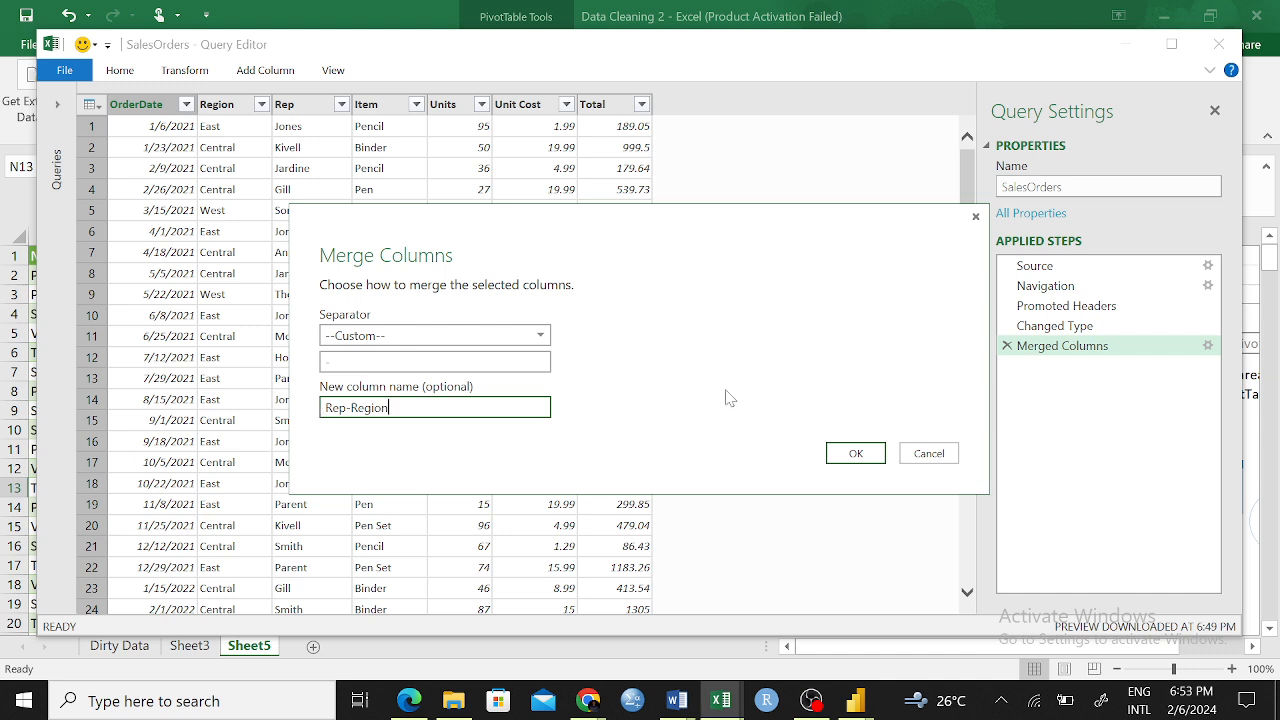
{"action": "left_click", "coordinate": [856, 454]}
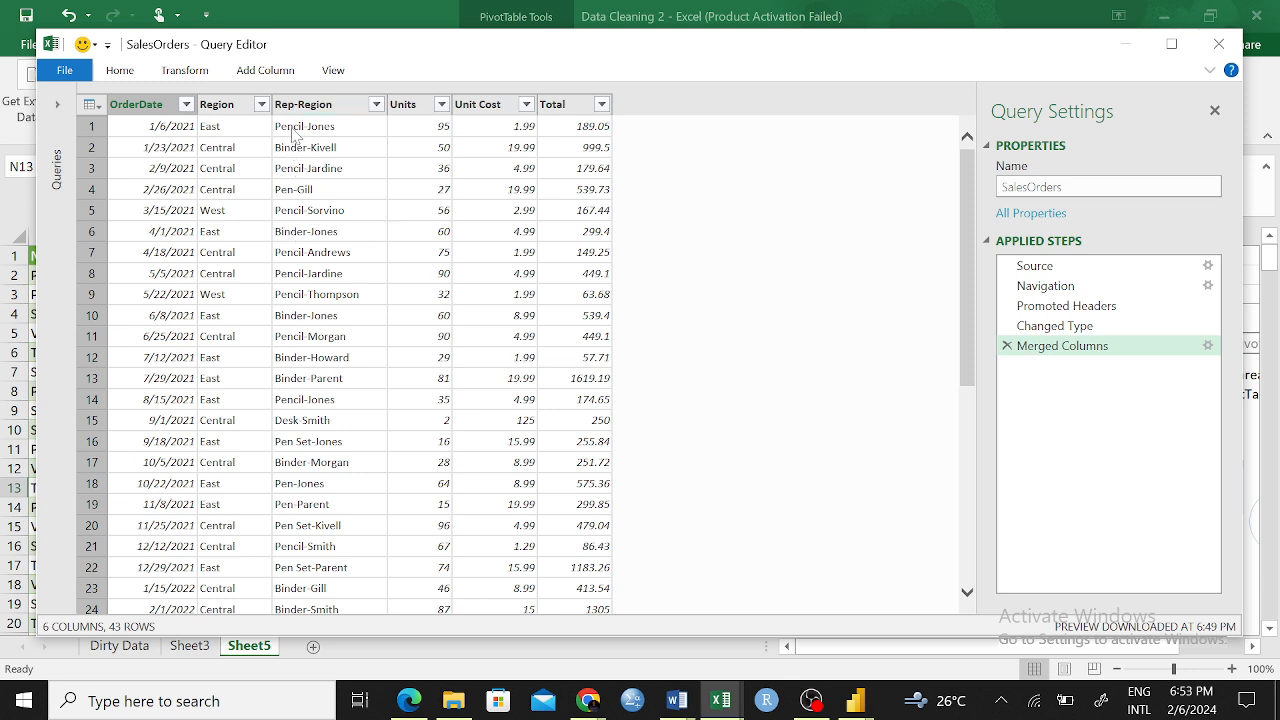
Review the merged Rep-Region column and delete the Merged Columns step from the query
{"action": "left_click", "coordinate": [242, 106]}
{"action": "left_click", "coordinate": [360, 190]}
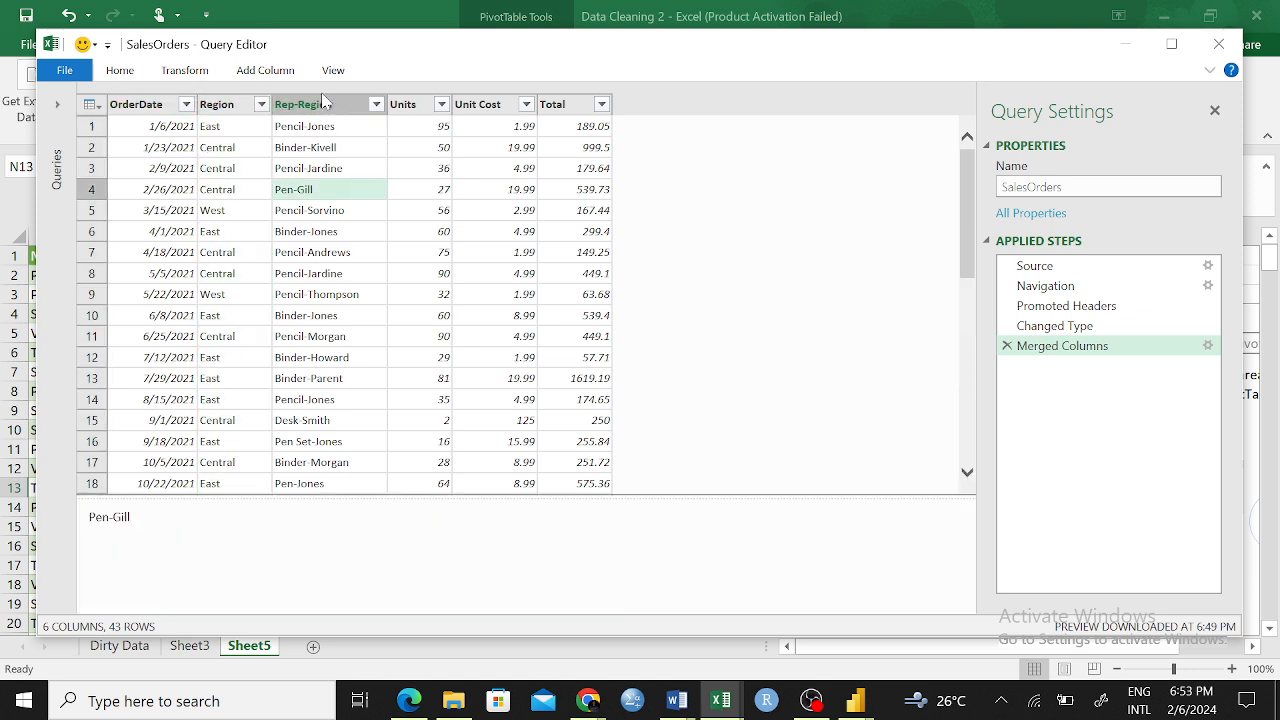
{"action": "left_click", "coordinate": [363, 281]}
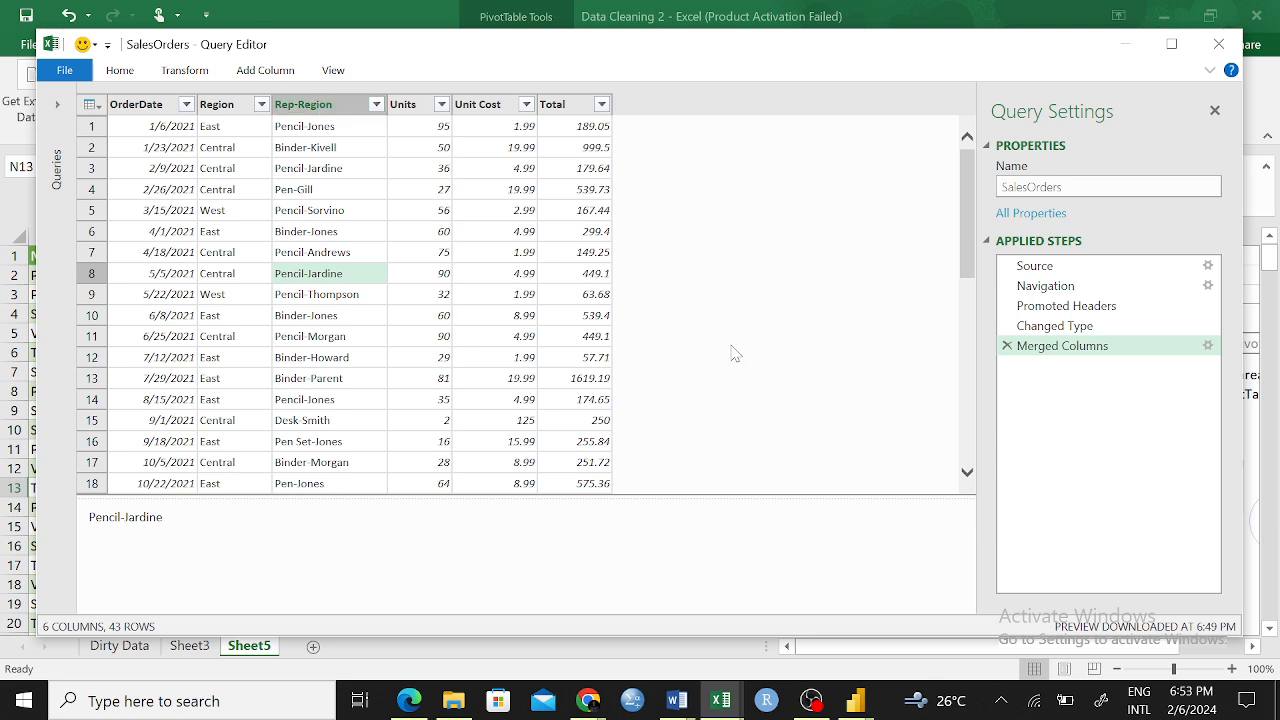
{"action": "left_click", "coordinate": [1007, 346]}
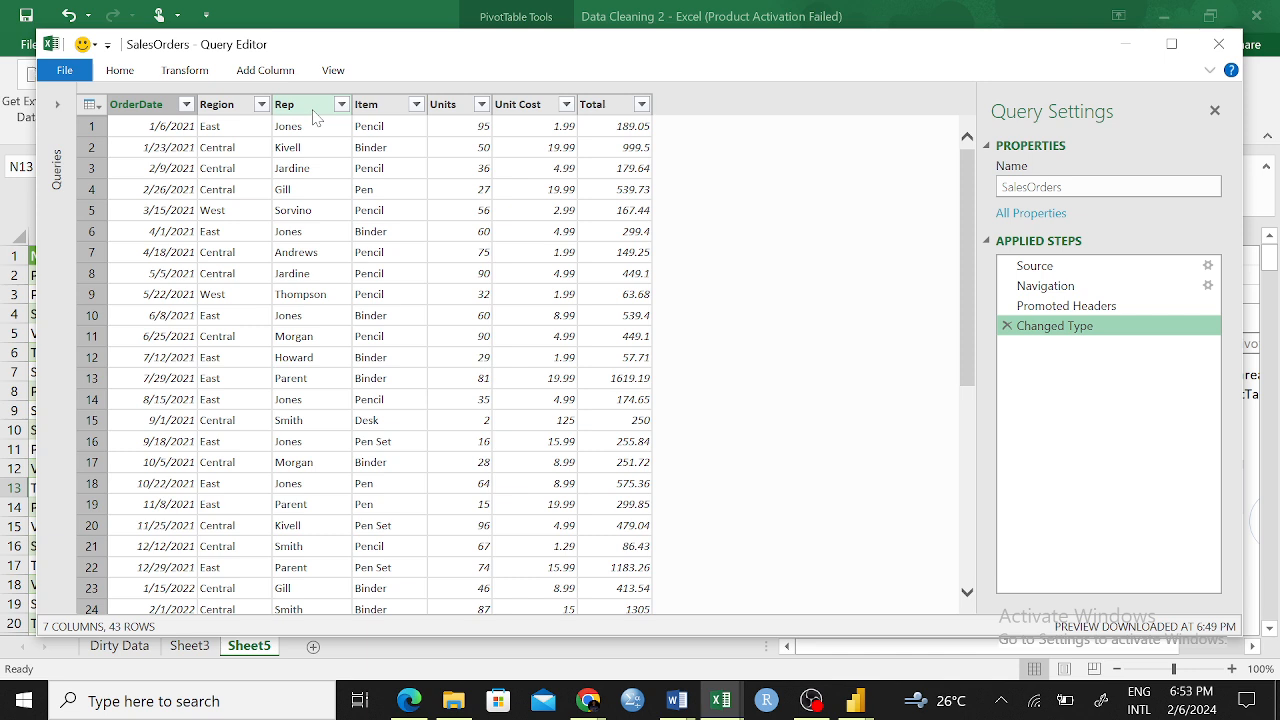
Try placing the Rep column ahead of Region and delete the resulting reorder from the applied steps
{"action": "left_click_drag", "start_coordinate": [313, 117], "coordinate": [227, 106]}
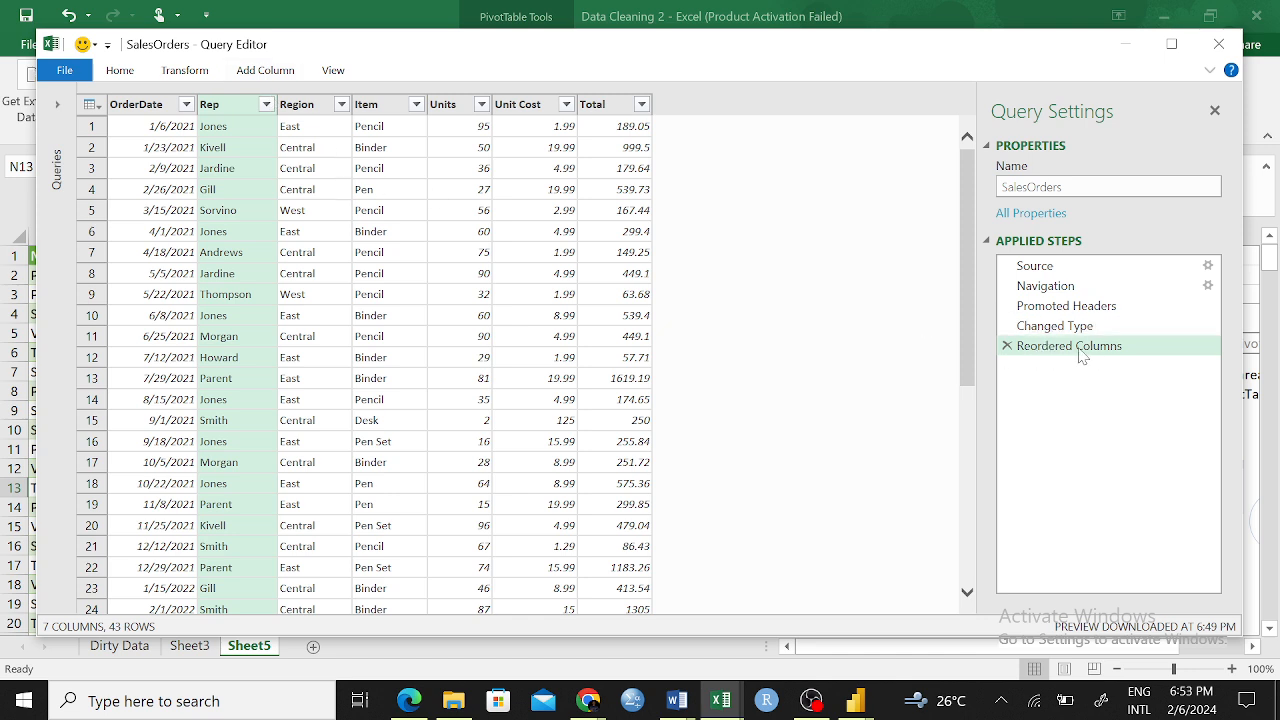
{"action": "left_click", "coordinate": [1007, 345]}
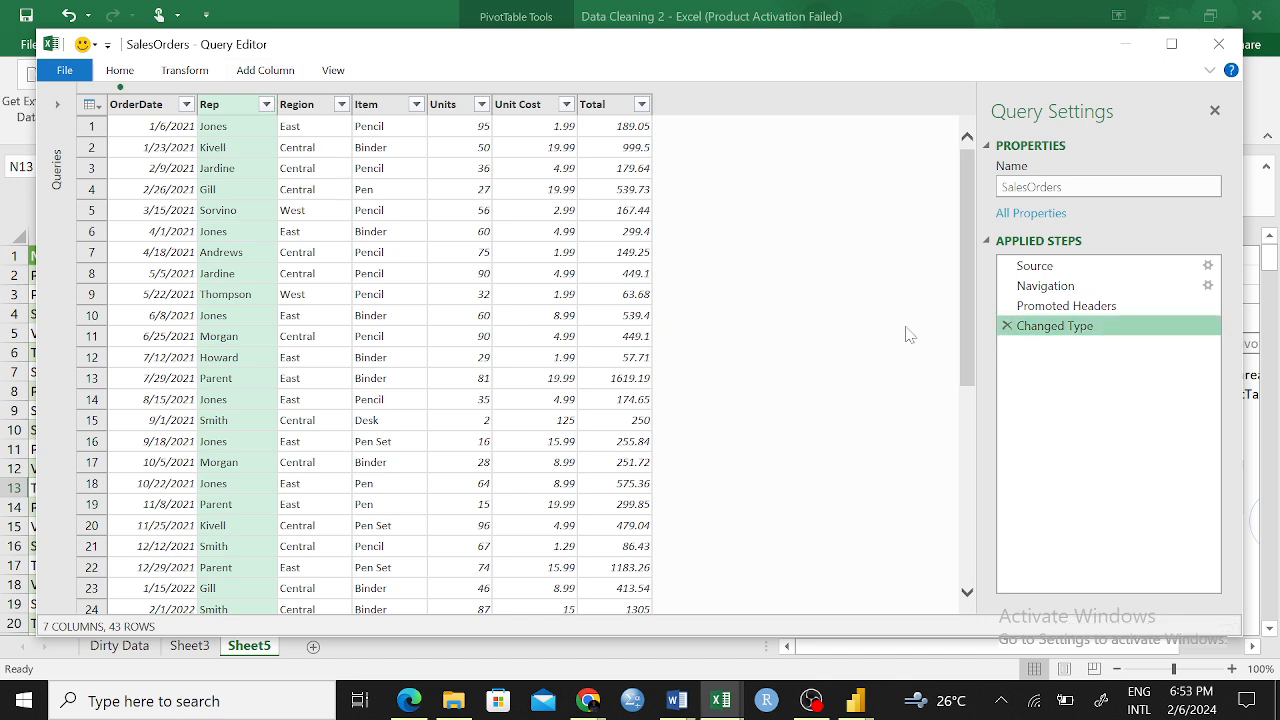
{"action": "left_click", "coordinate": [308, 106]}
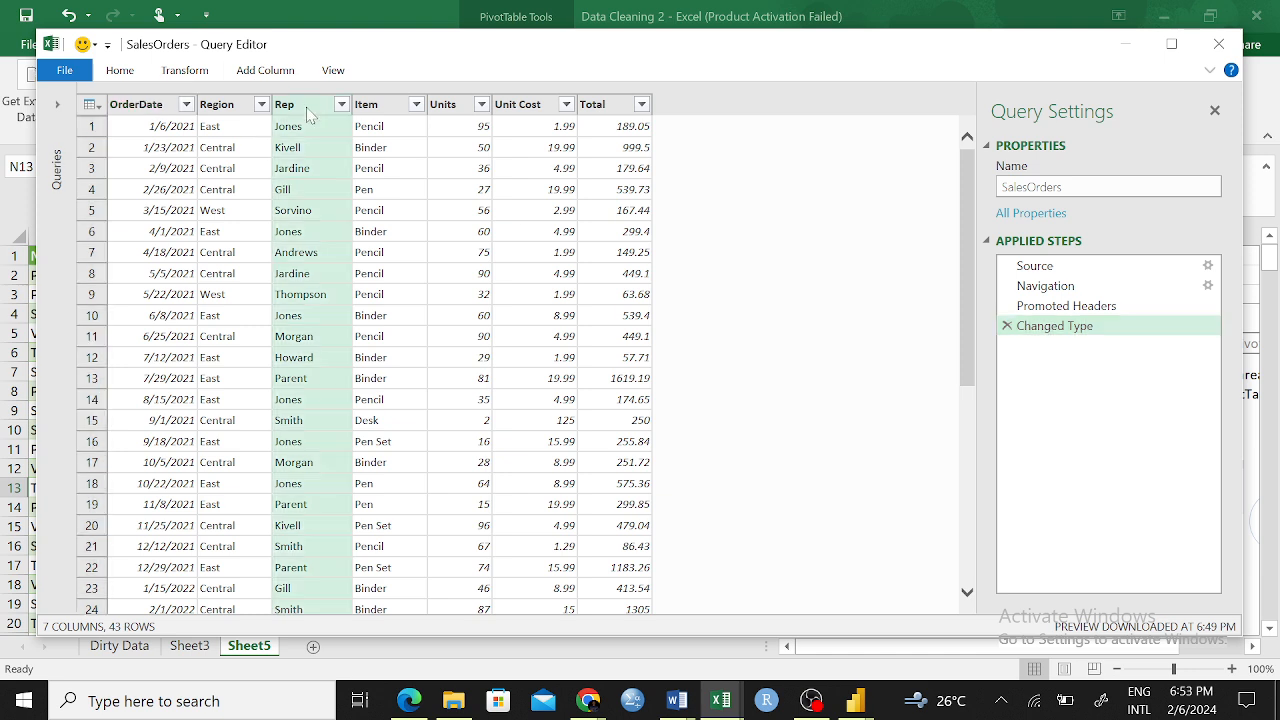
{"action": "left_click", "coordinate": [224, 106]}
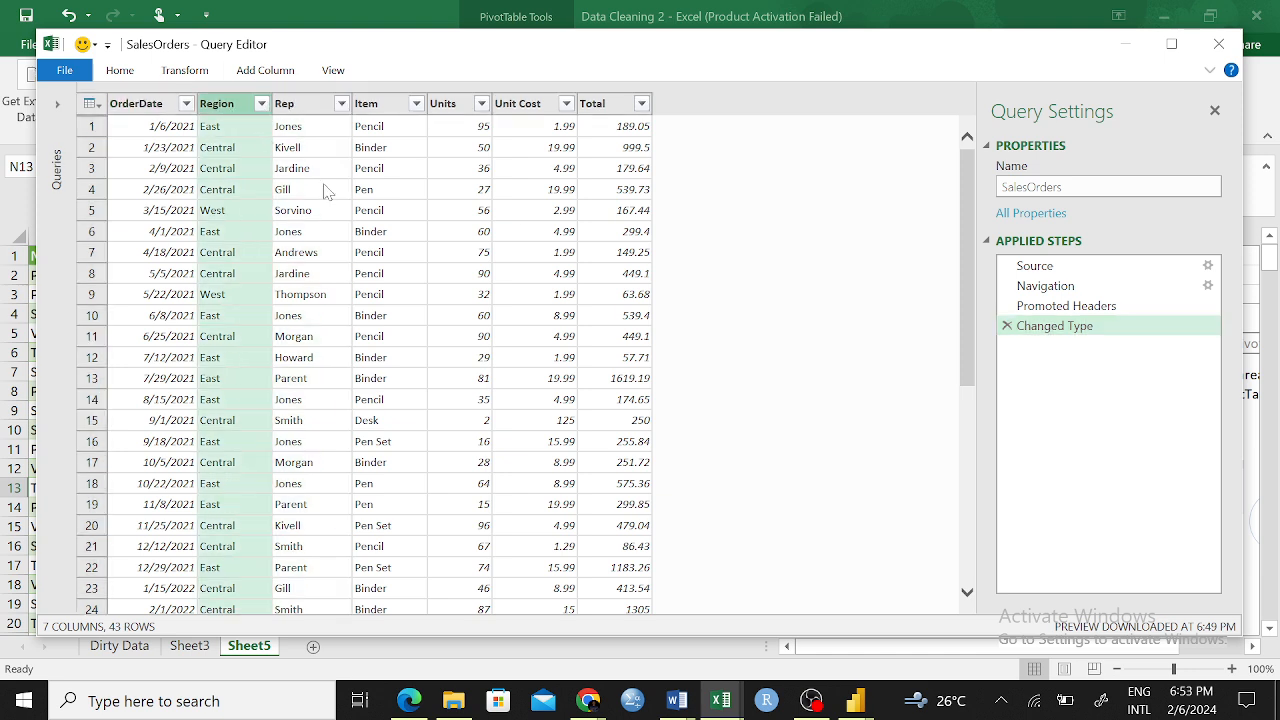
Move the Rep column so it sits between OrderDate and Region
{"action": "left_click", "coordinate": [327, 153]}
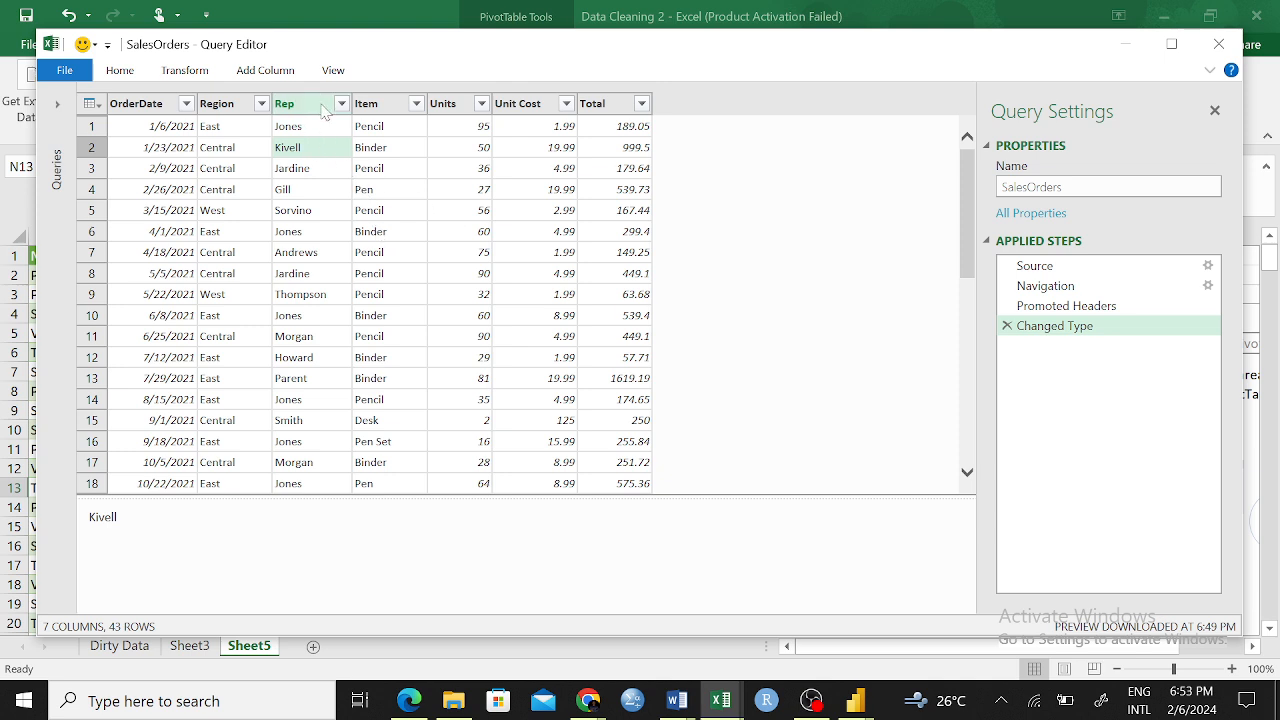
{"action": "left_click_drag", "start_coordinate": [322, 110], "coordinate": [240, 96]}
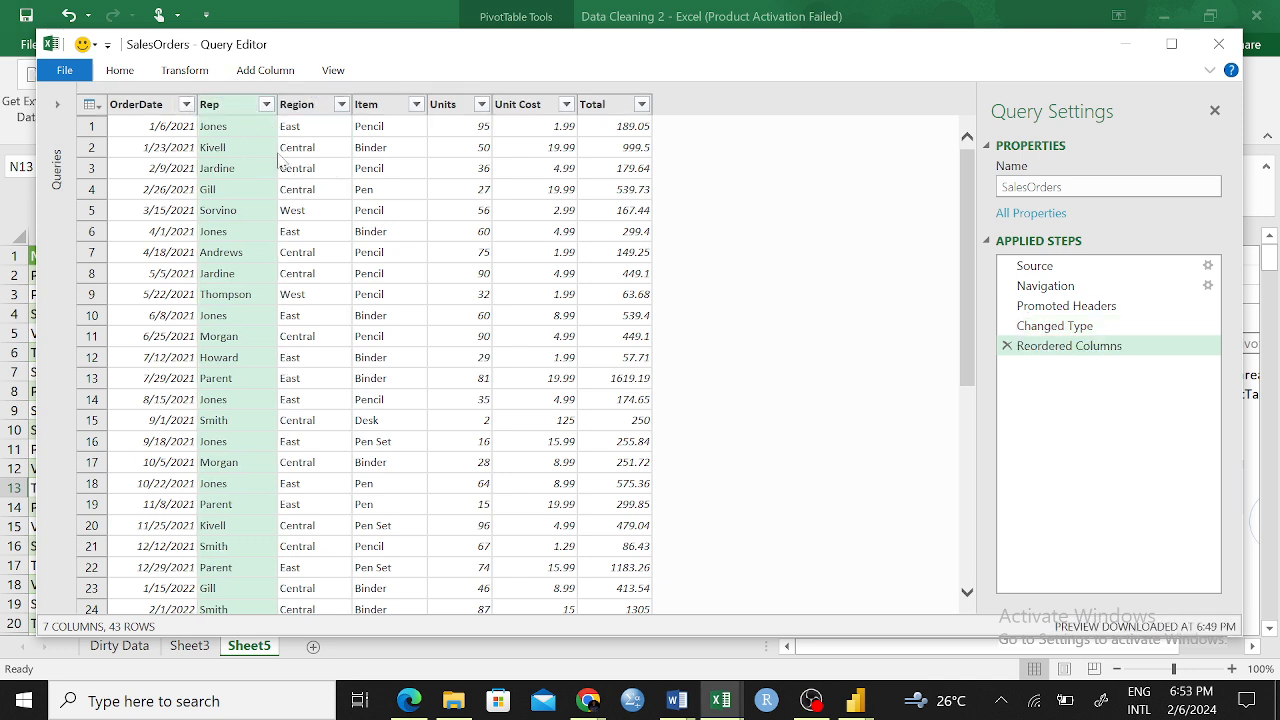
{"action": "left_click", "coordinate": [326, 335]}
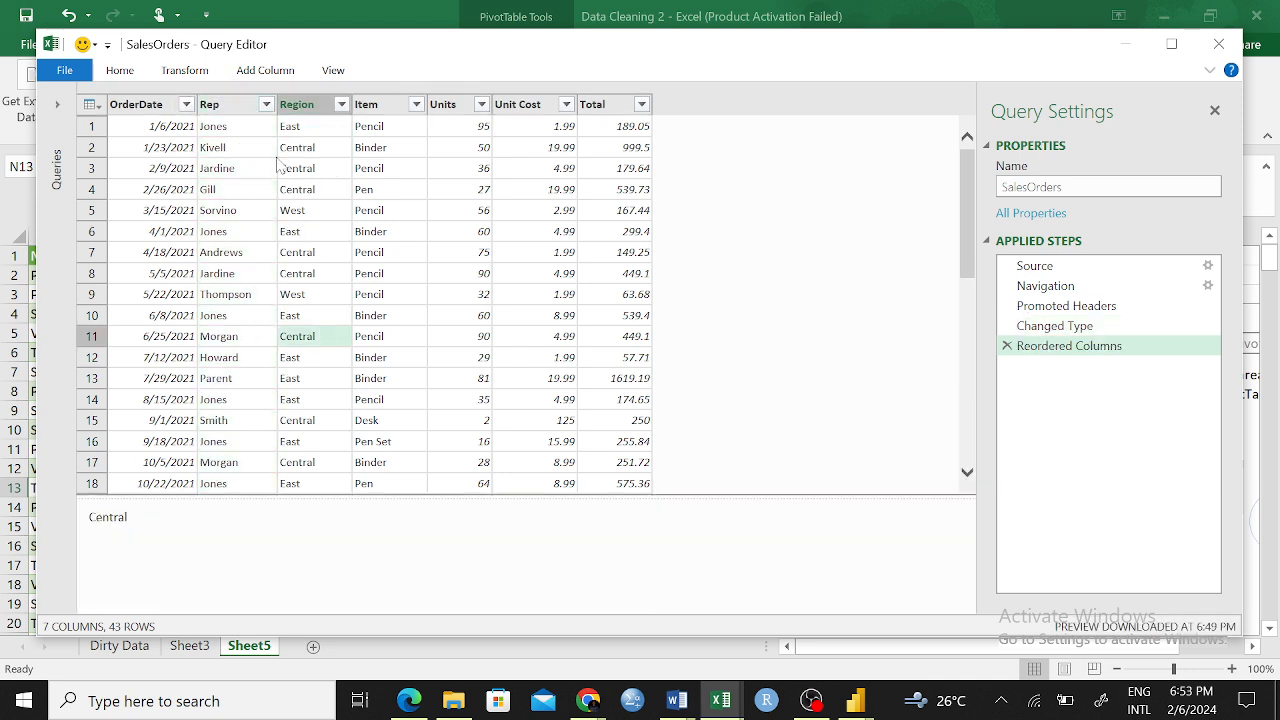
Start merging the Rep and Region columns, in that order, with "-" as the custom separator
{"action": "left_click", "coordinate": [236, 112]}
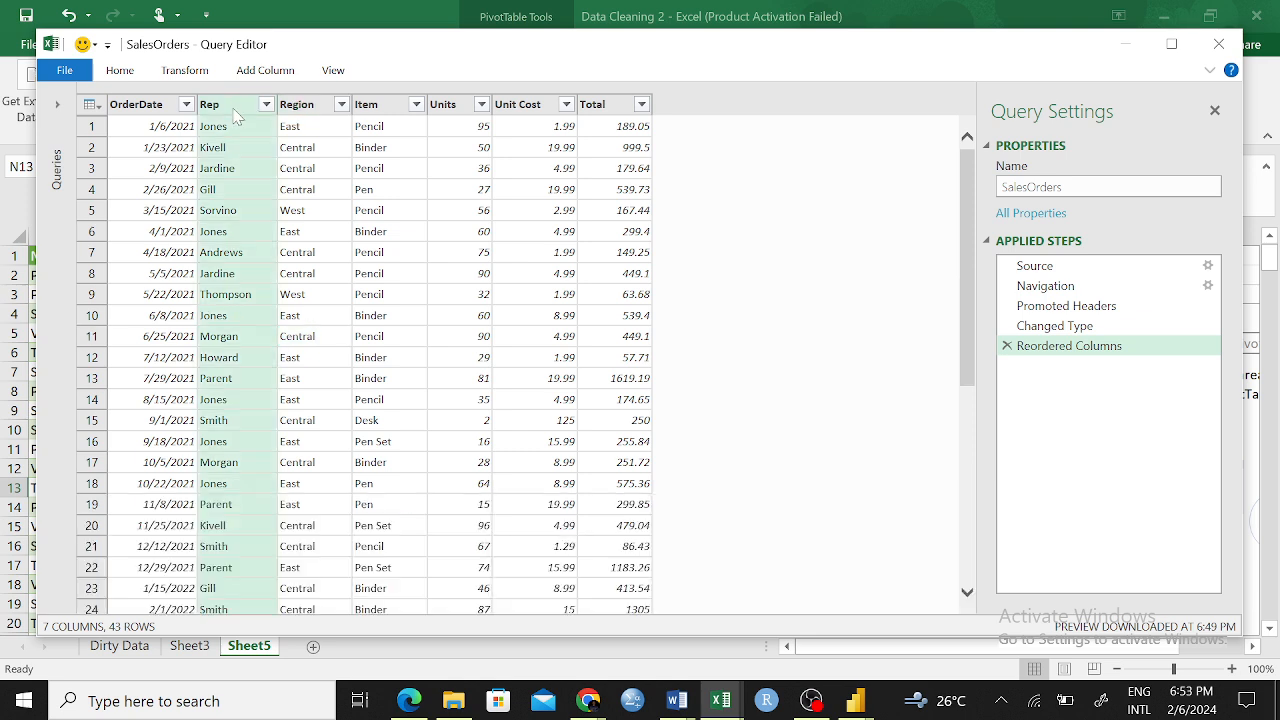
{"action": "left_click", "coordinate": [303, 112], "text": "ctrl"}
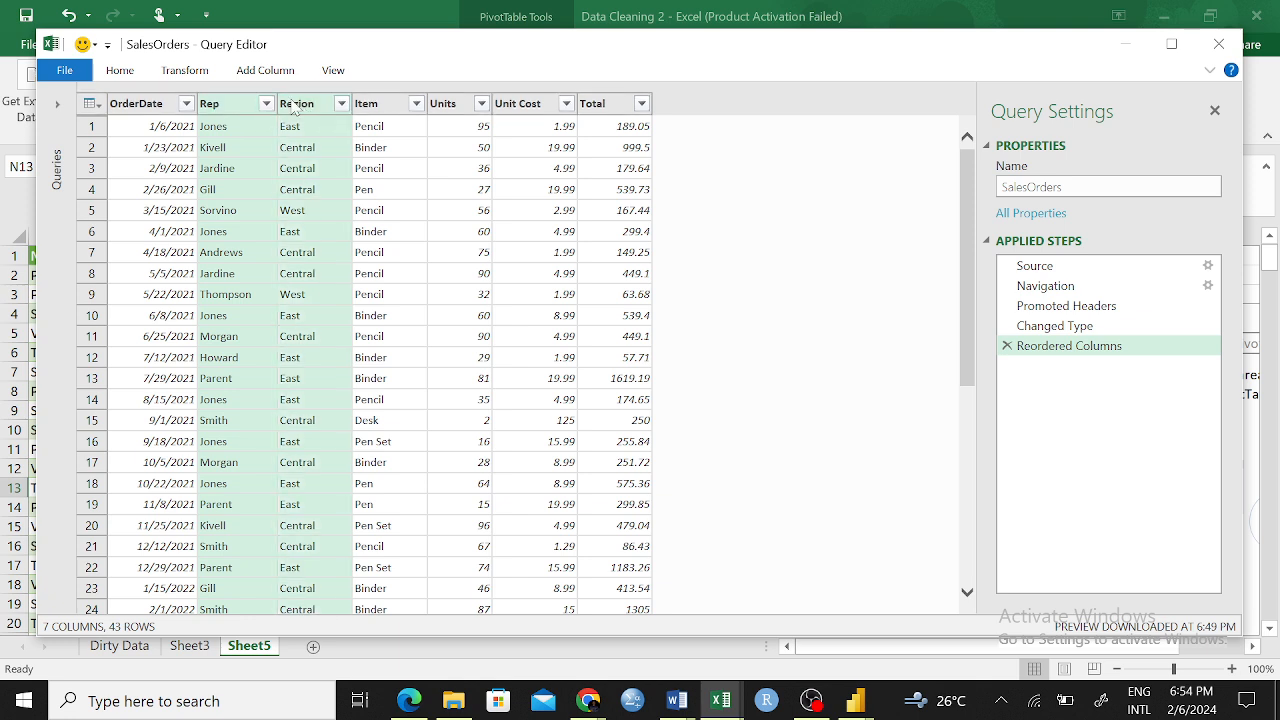
{"action": "right_click", "coordinate": [292, 102]}
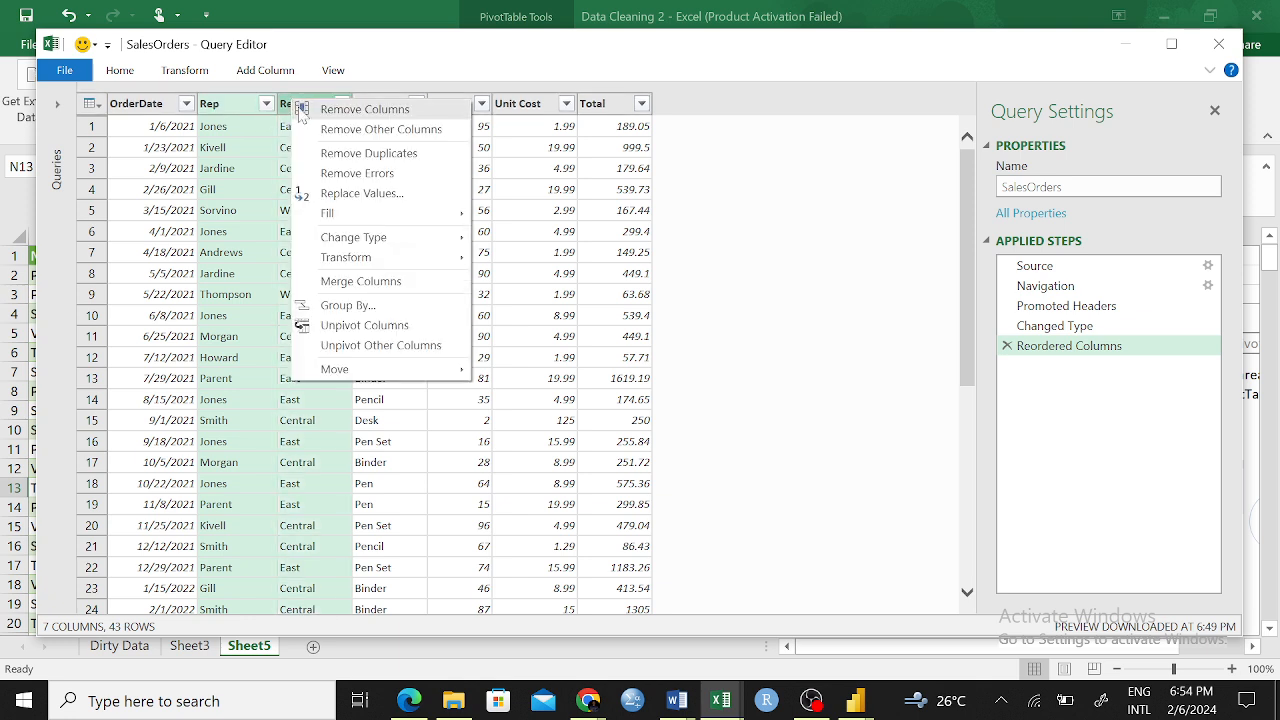
{"action": "left_click", "coordinate": [394, 283]}
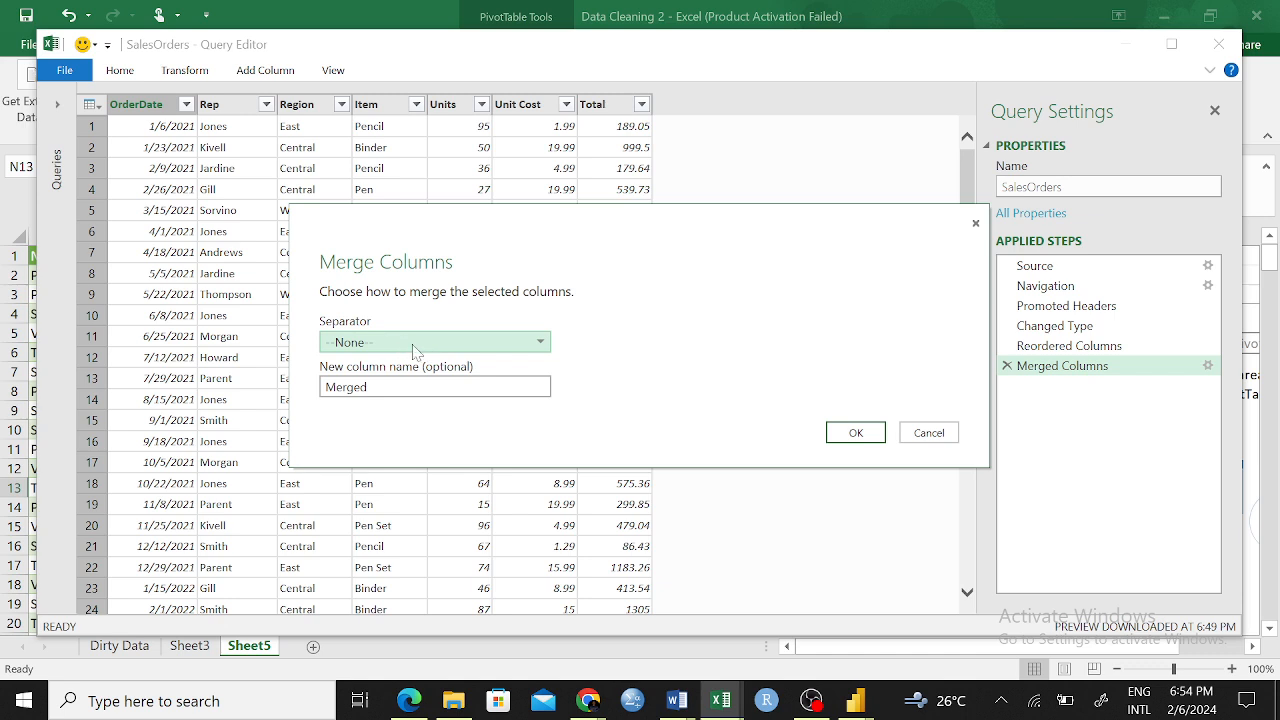
{"action": "left_click", "coordinate": [486, 343]}
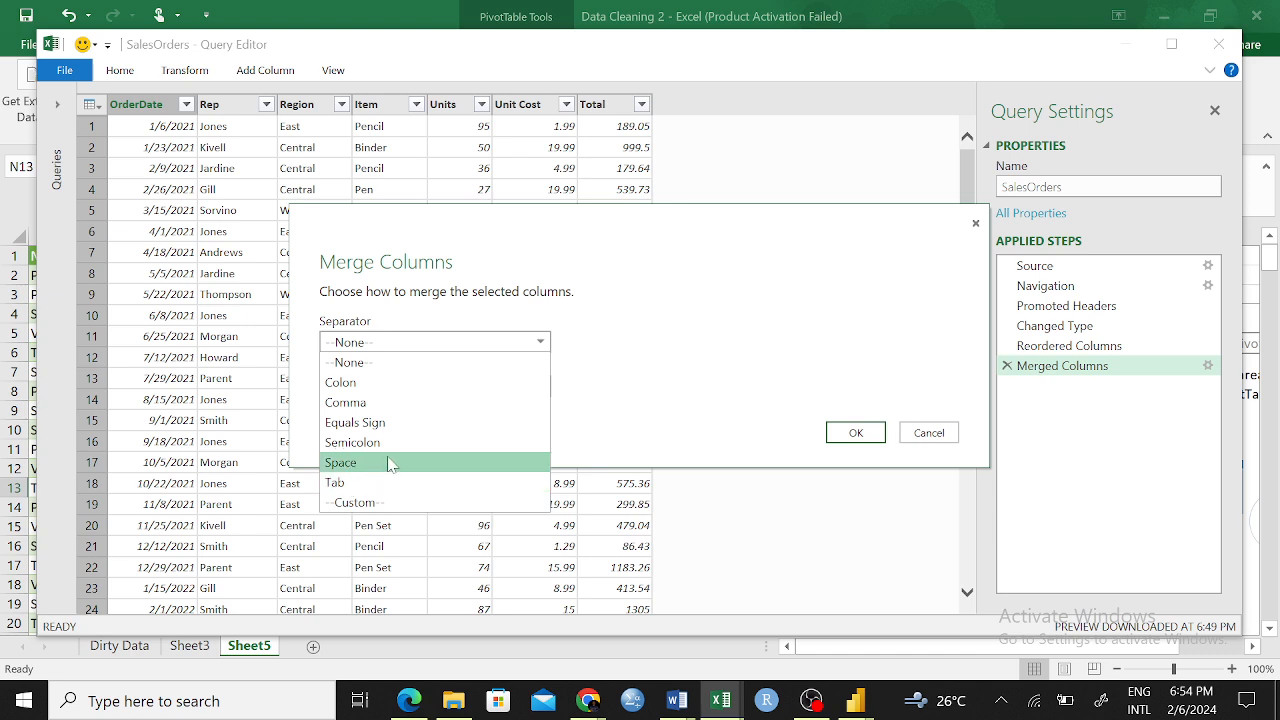
{"action": "left_click", "coordinate": [366, 502]}
{"action": "left_click", "coordinate": [418, 366]}
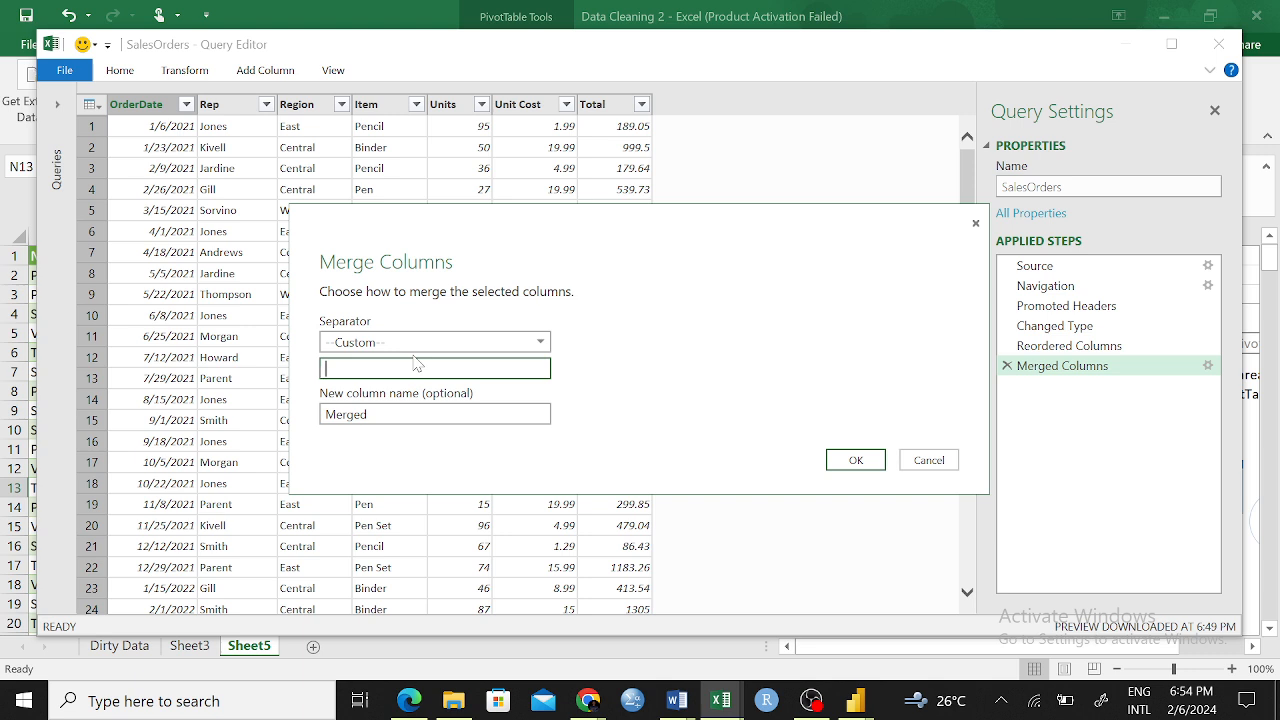
{"action": "type", "text": "="}
{"action": "key", "text": "BackSpace"}
{"action": "type", "text": "-"}
Name the merged column Rep-Region and apply the merge
{"action": "left_click", "coordinate": [368, 414]}
{"action": "left_click_drag", "start_coordinate": [368, 414], "coordinate": [316, 416]}
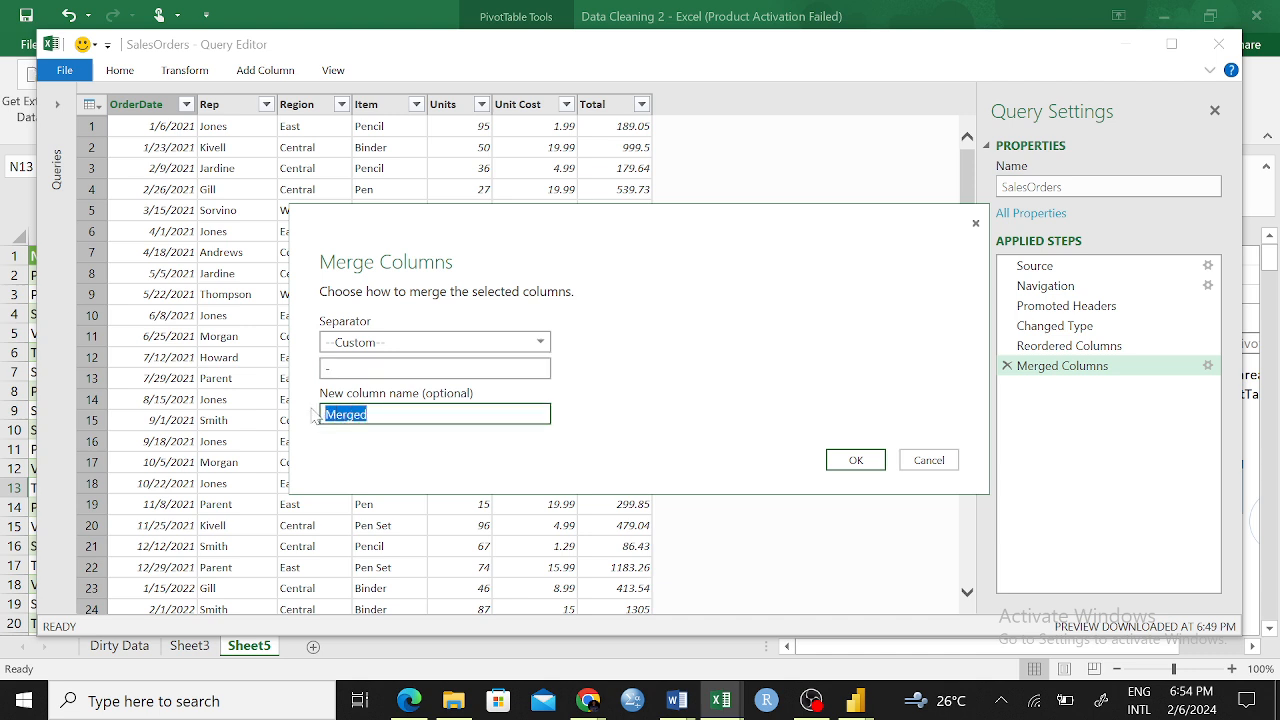
{"action": "type", "text": "Rep Region"}
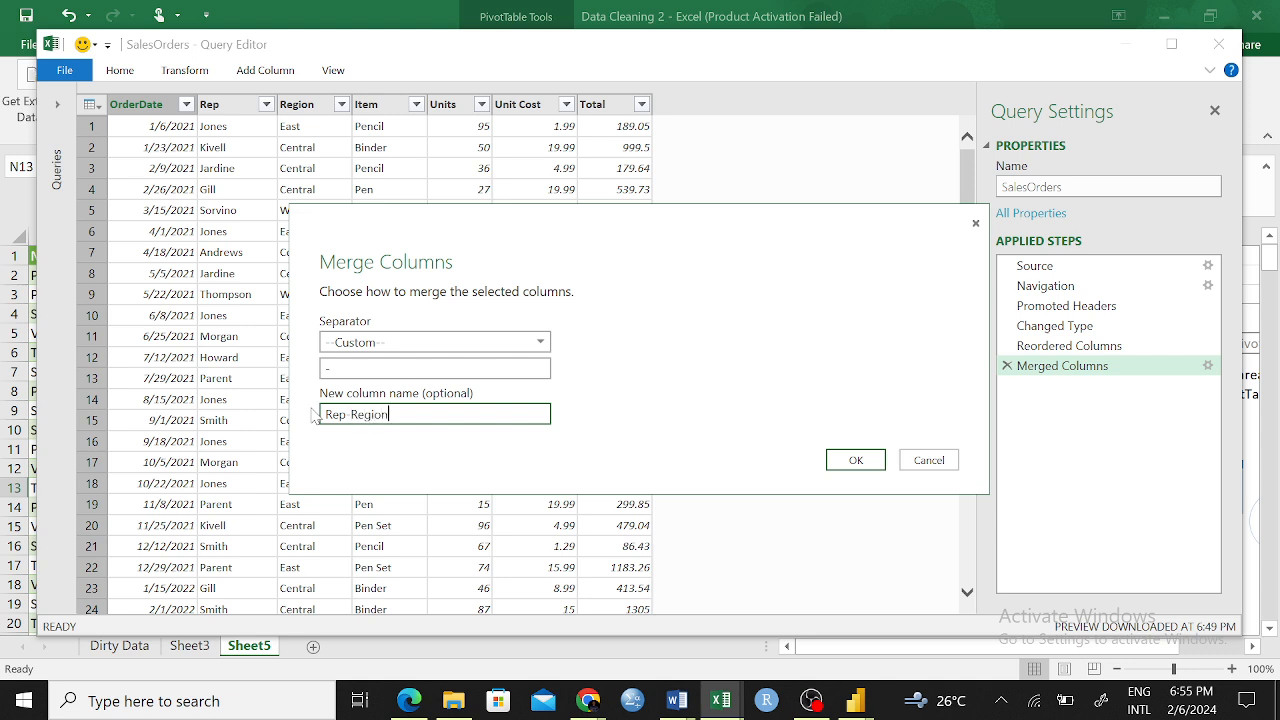
{"action": "left_click", "coordinate": [856, 461]}
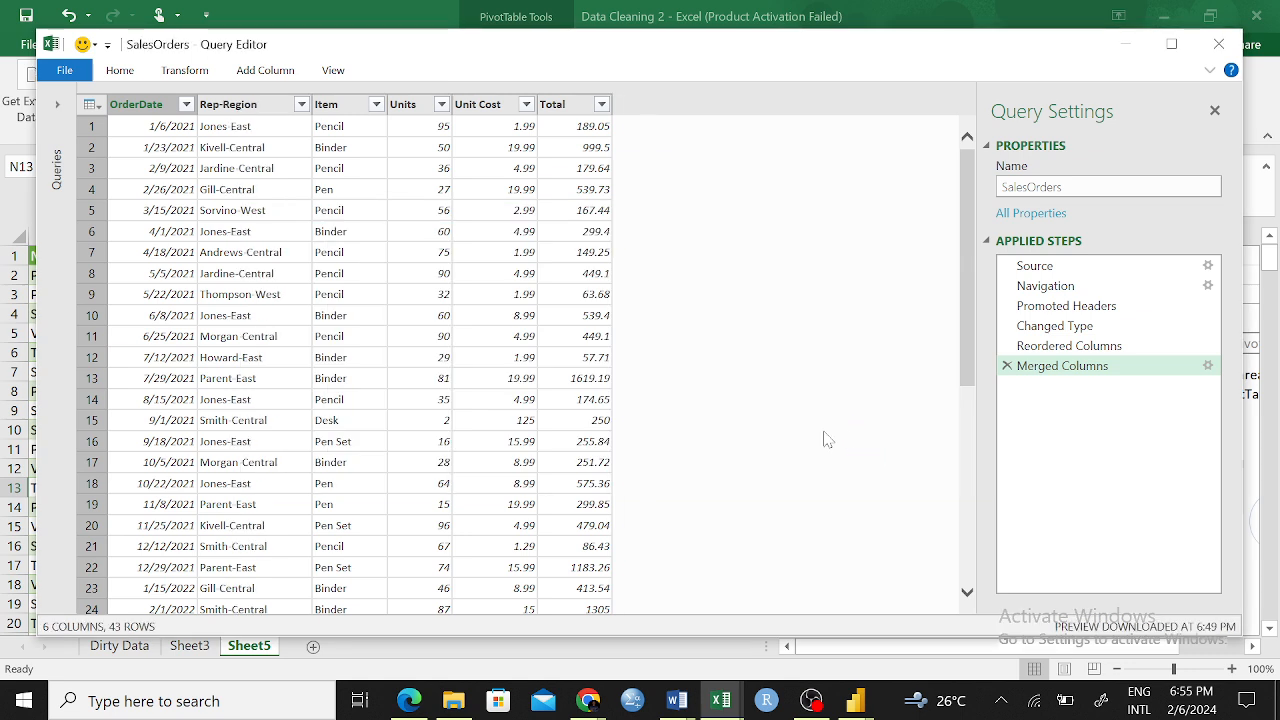
Examine the combined rep and region values in the Rep-Region column from the first to the last row
{"action": "left_click", "coordinate": [248, 130]}
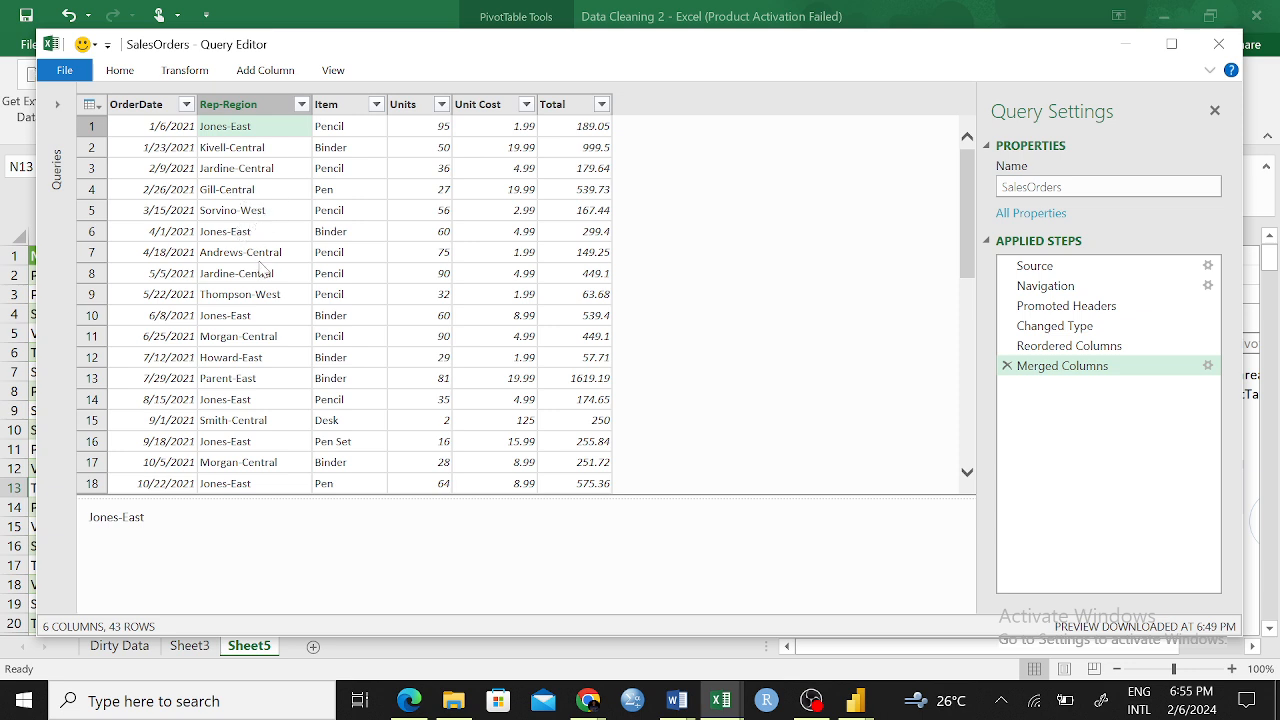
{"action": "left_click", "coordinate": [224, 318]}
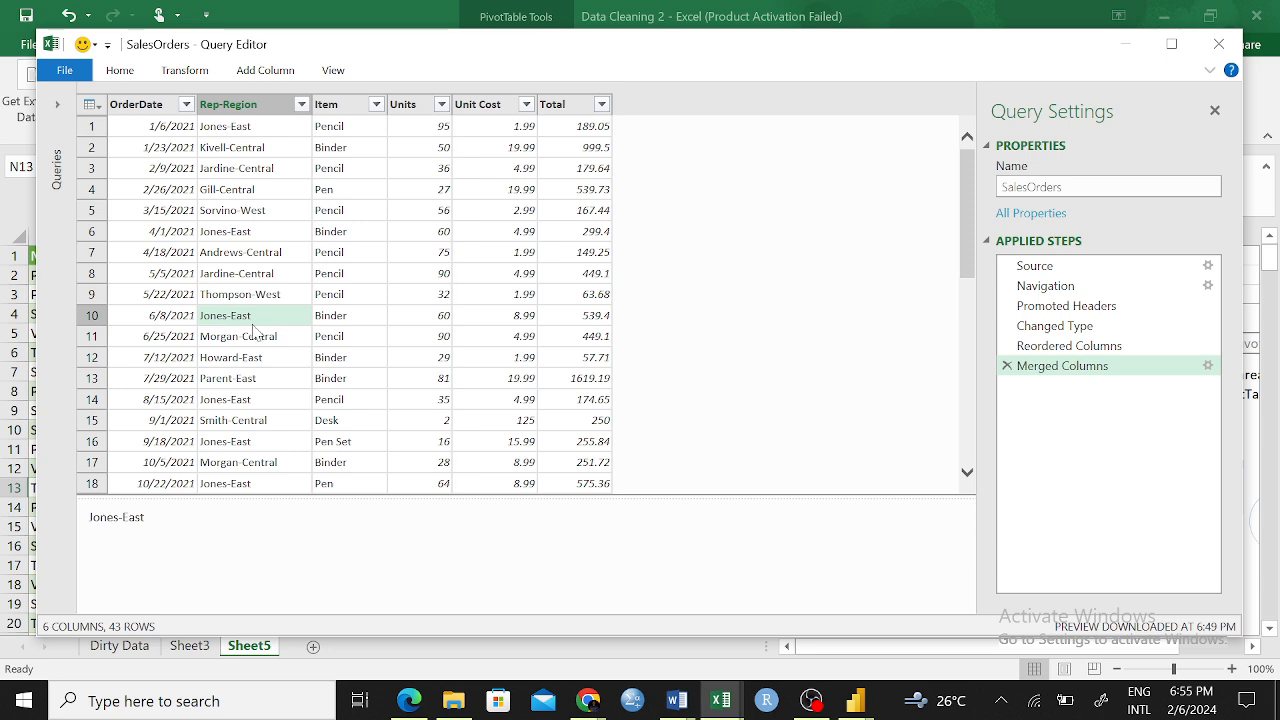
{"action": "scroll", "coordinate": [485, 280], "scroll_direction": "down", "scroll_amount": 8}
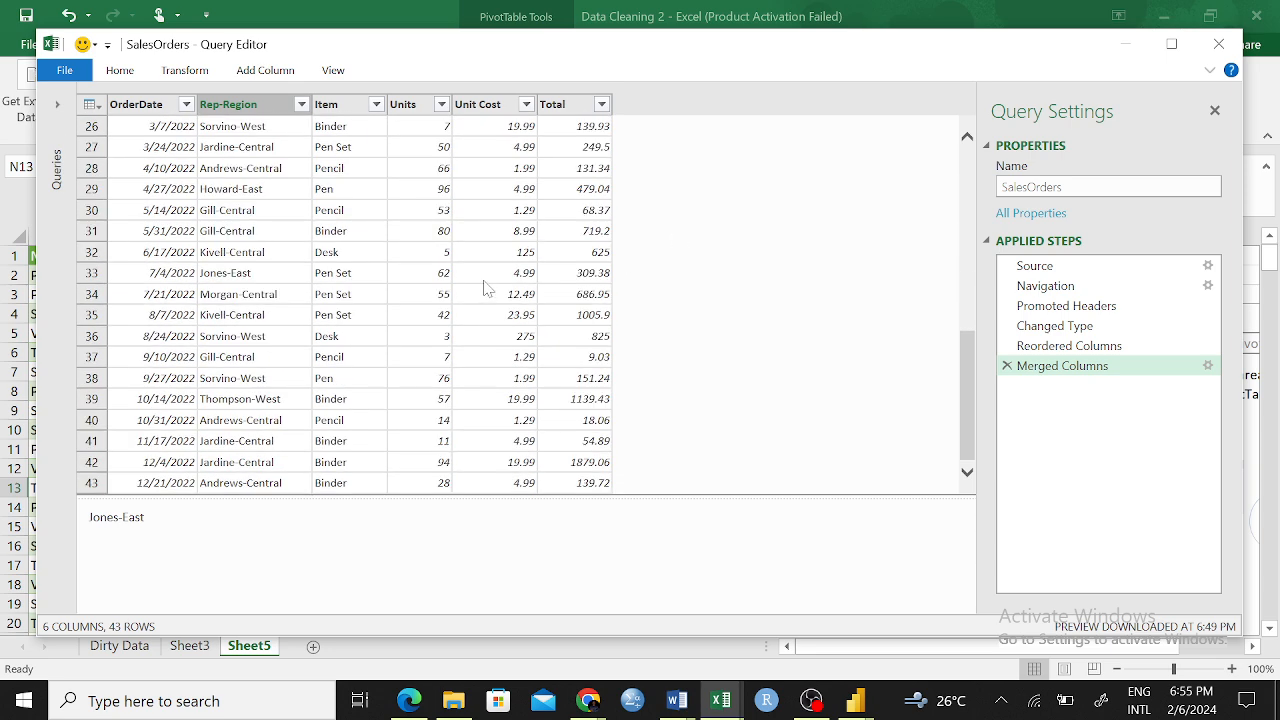
{"action": "scroll", "coordinate": [485, 287], "scroll_direction": "up", "scroll_amount": 8}
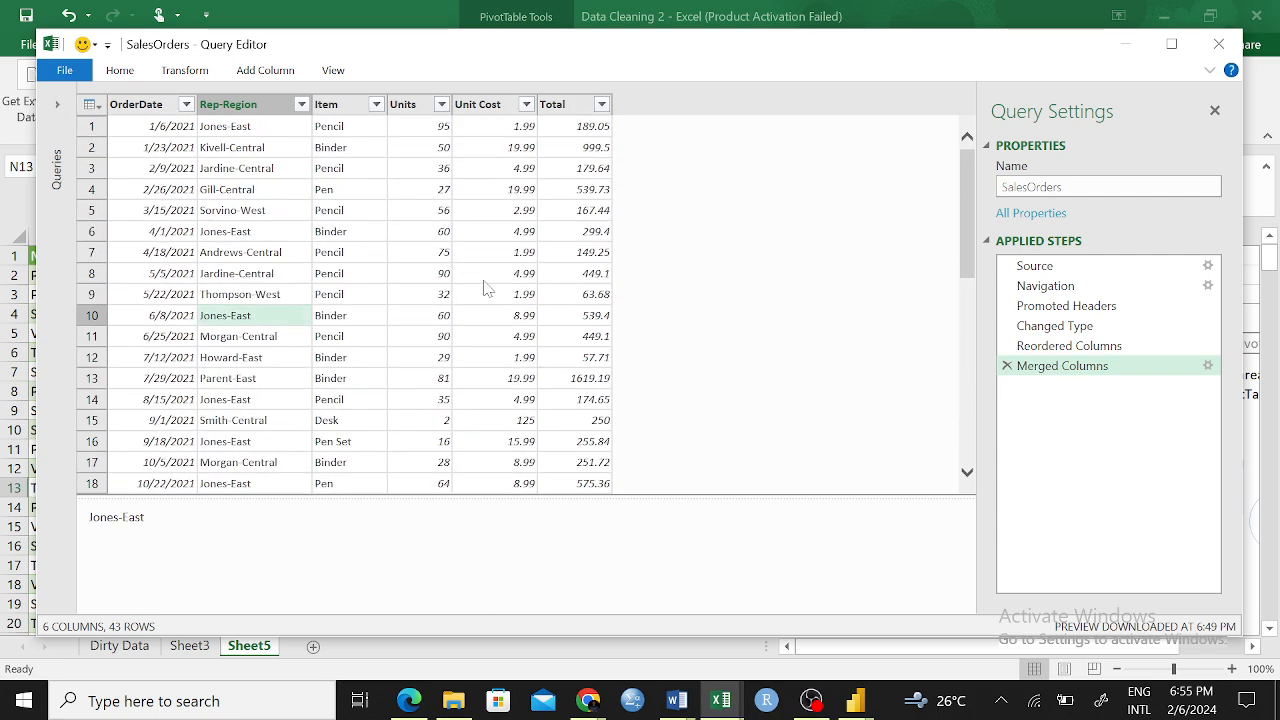
{"action": "scroll", "coordinate": [550, 330], "scroll_direction": "down", "scroll_amount": 8}
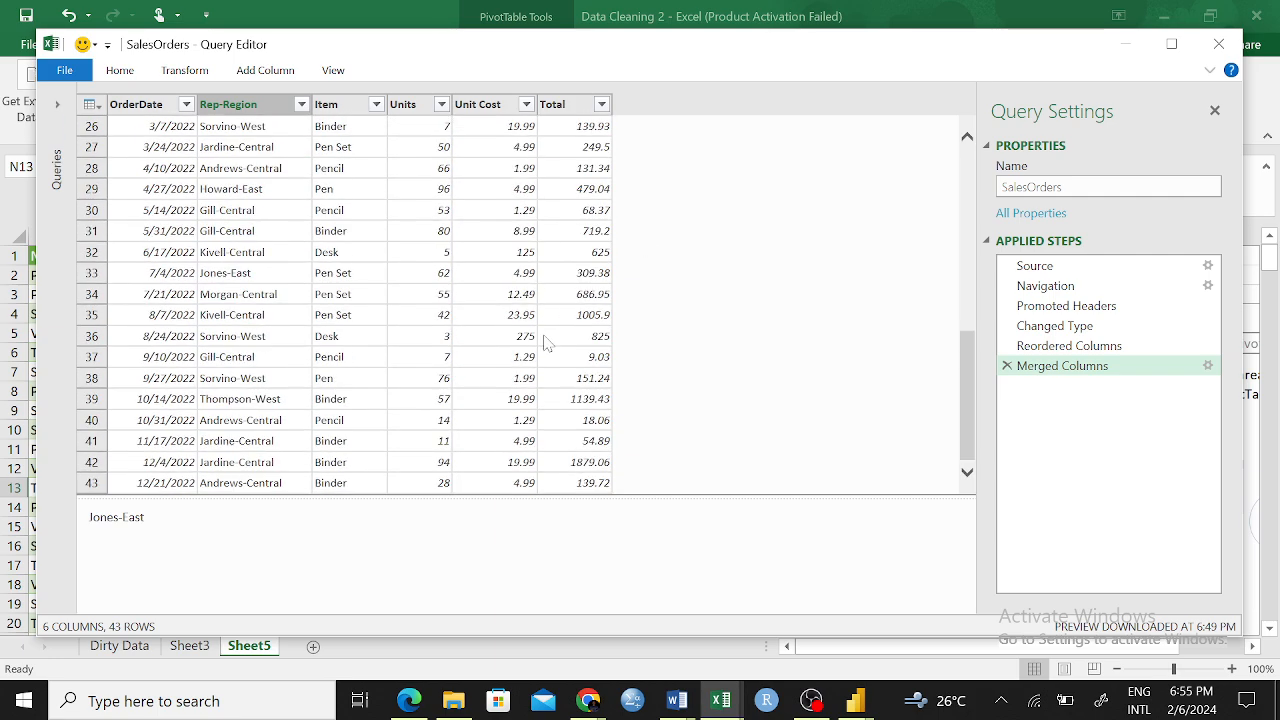
{"action": "left_click_drag", "start_coordinate": [973, 359], "coordinate": [974, 385]}
{"action": "scroll", "coordinate": [330, 280], "scroll_direction": "up", "scroll_amount": 8}
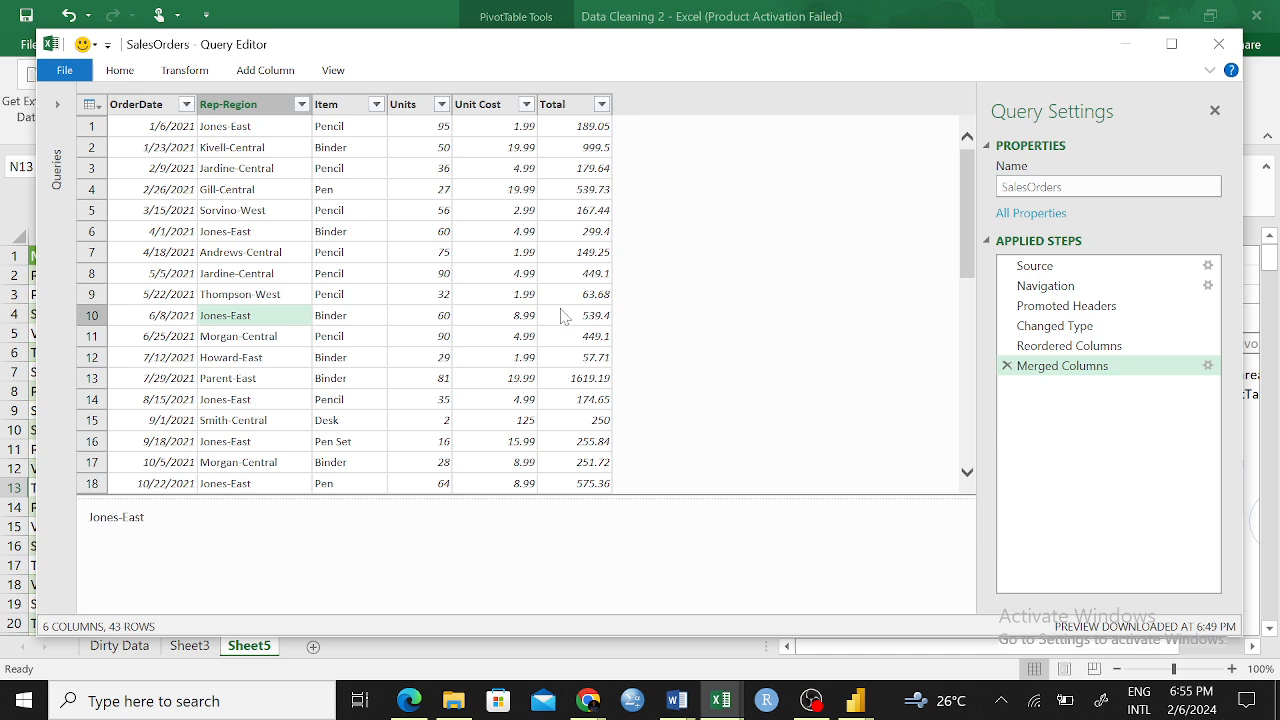
{"action": "right_click", "coordinate": [328, 108]}
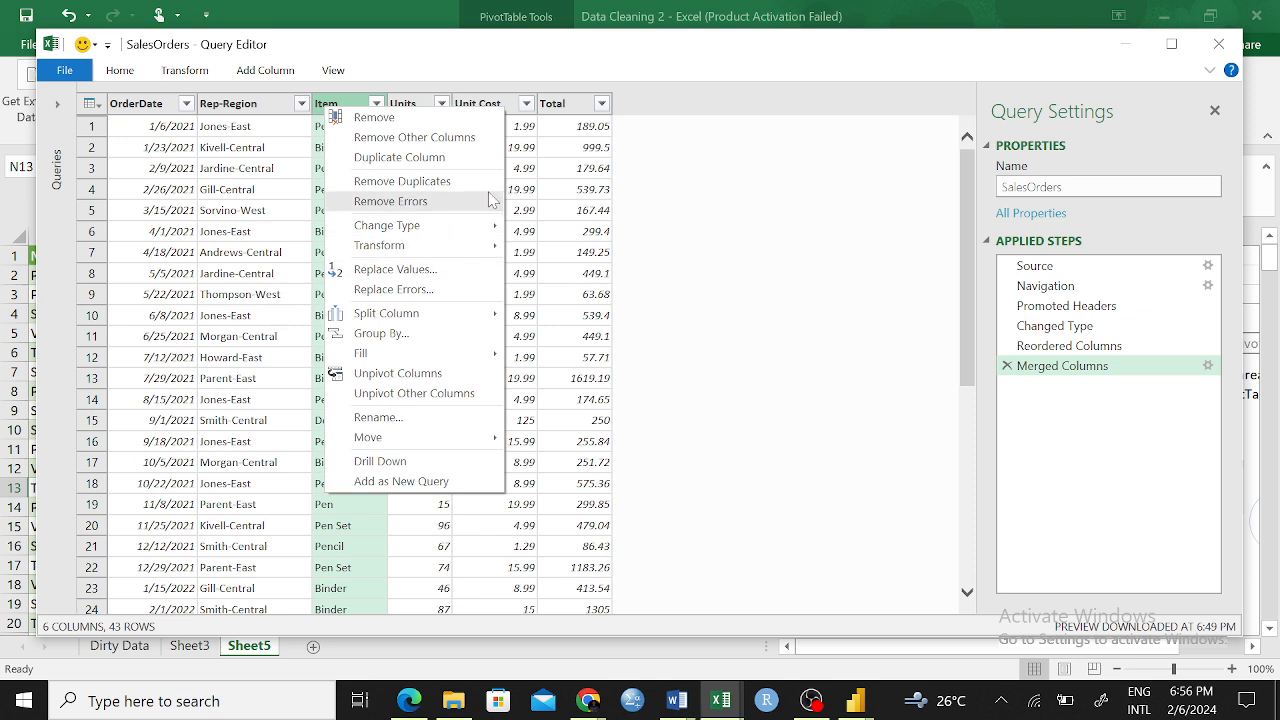
{"action": "mouse_move", "coordinate": [486, 258]}
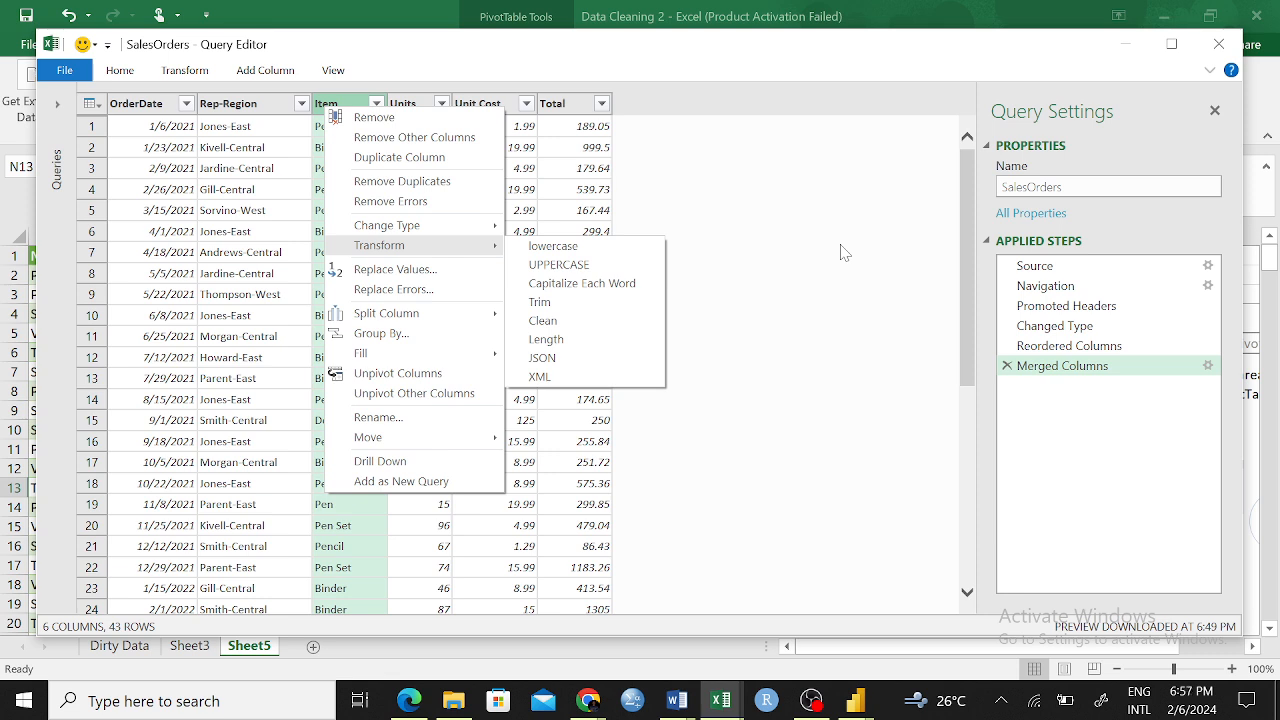
{"action": "left_click", "coordinate": [778, 235]}
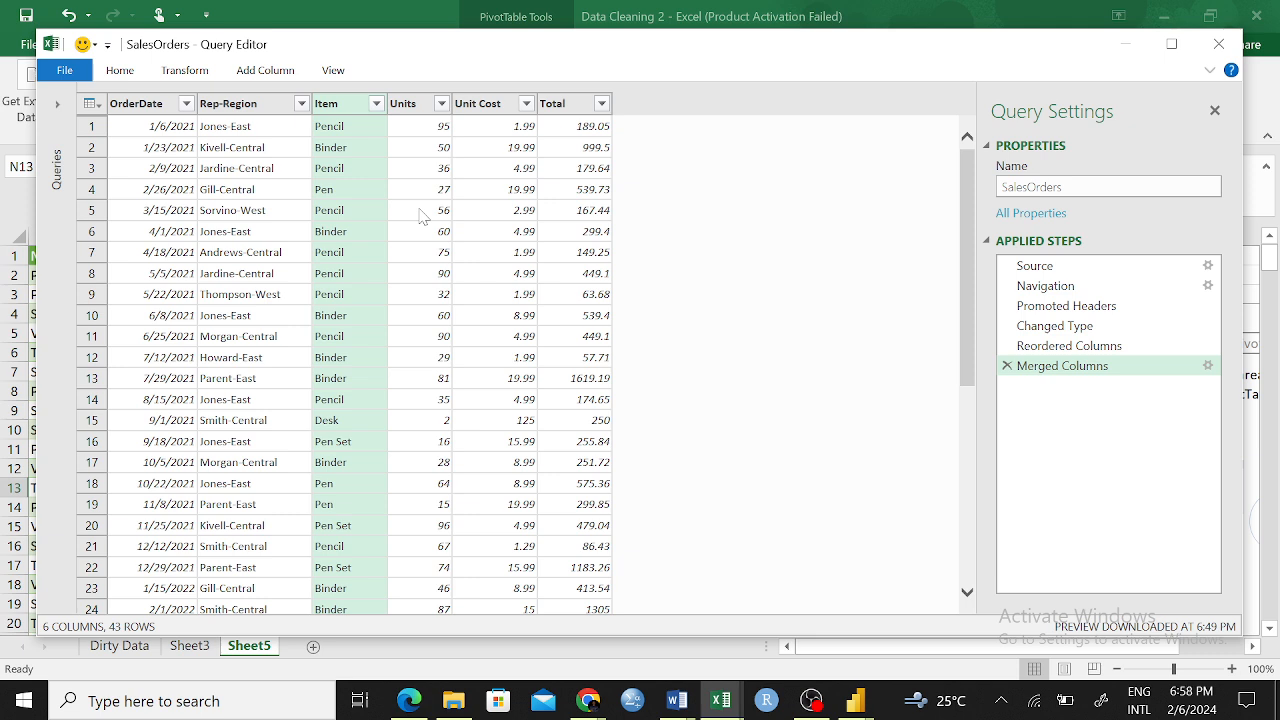
{"action": "left_click", "coordinate": [197, 77]}
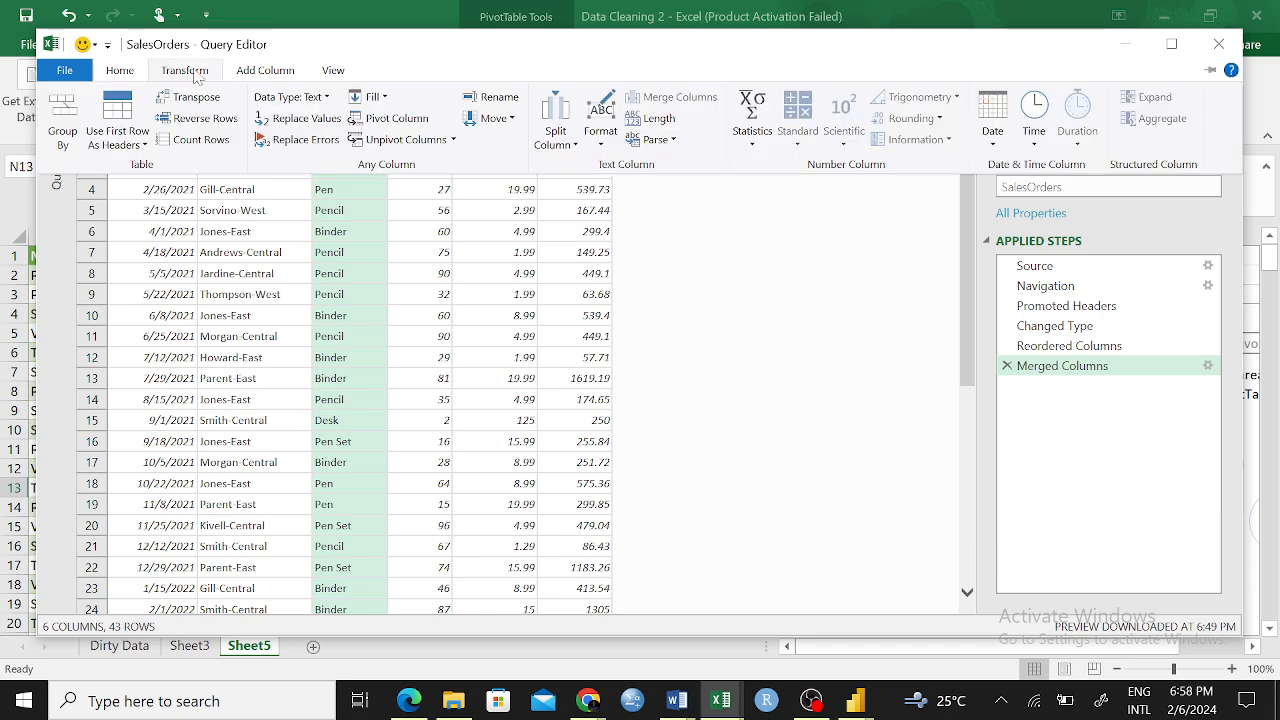
{"action": "left_click", "coordinate": [267, 72]}
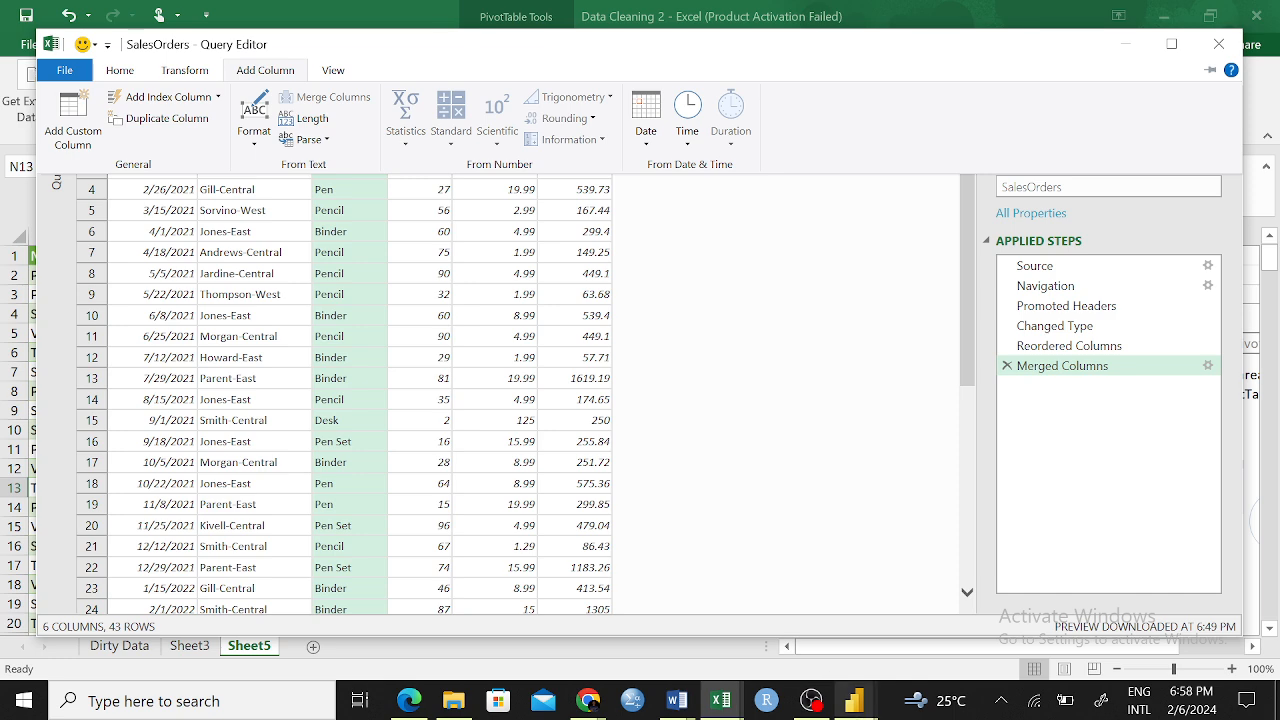
Switch to Power BI Desktop and apply the pending query changes to Sheet1, keeping them rather than discarding them
{"action": "left_click", "coordinate": [854, 700]}
{"action": "mouse_move", "coordinate": [851, 628]}
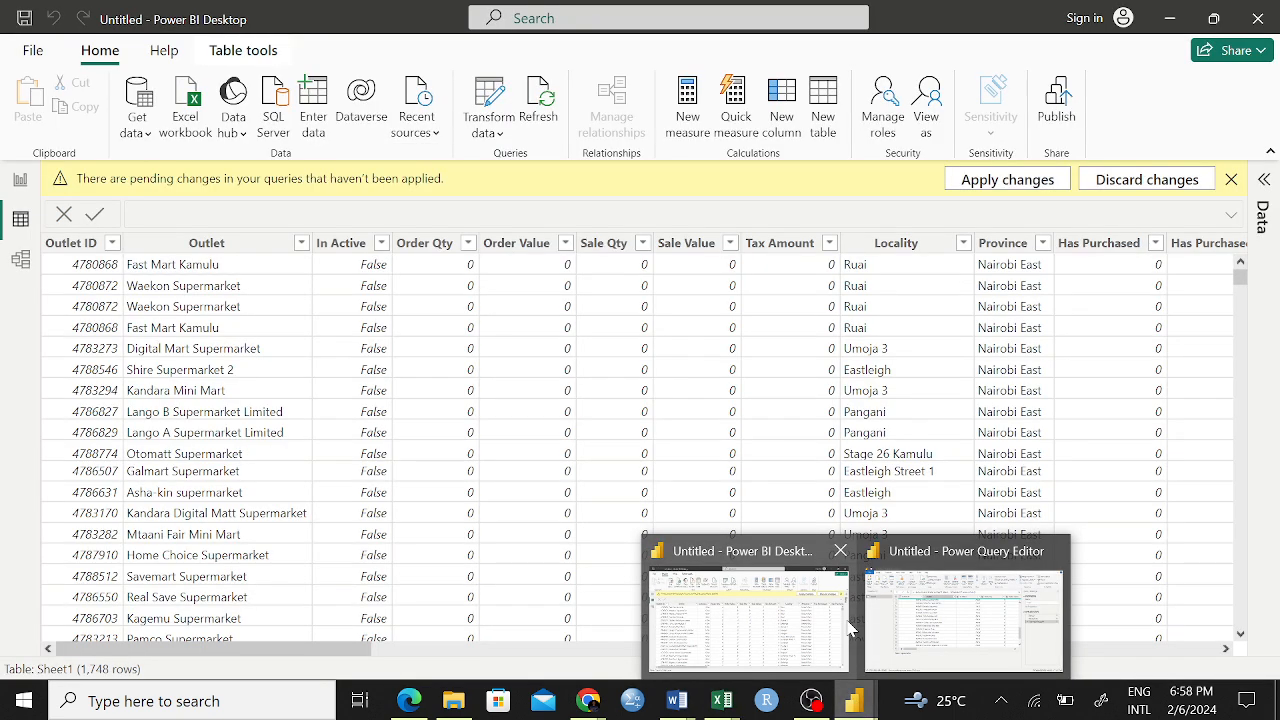
{"action": "left_click", "coordinate": [822, 616]}
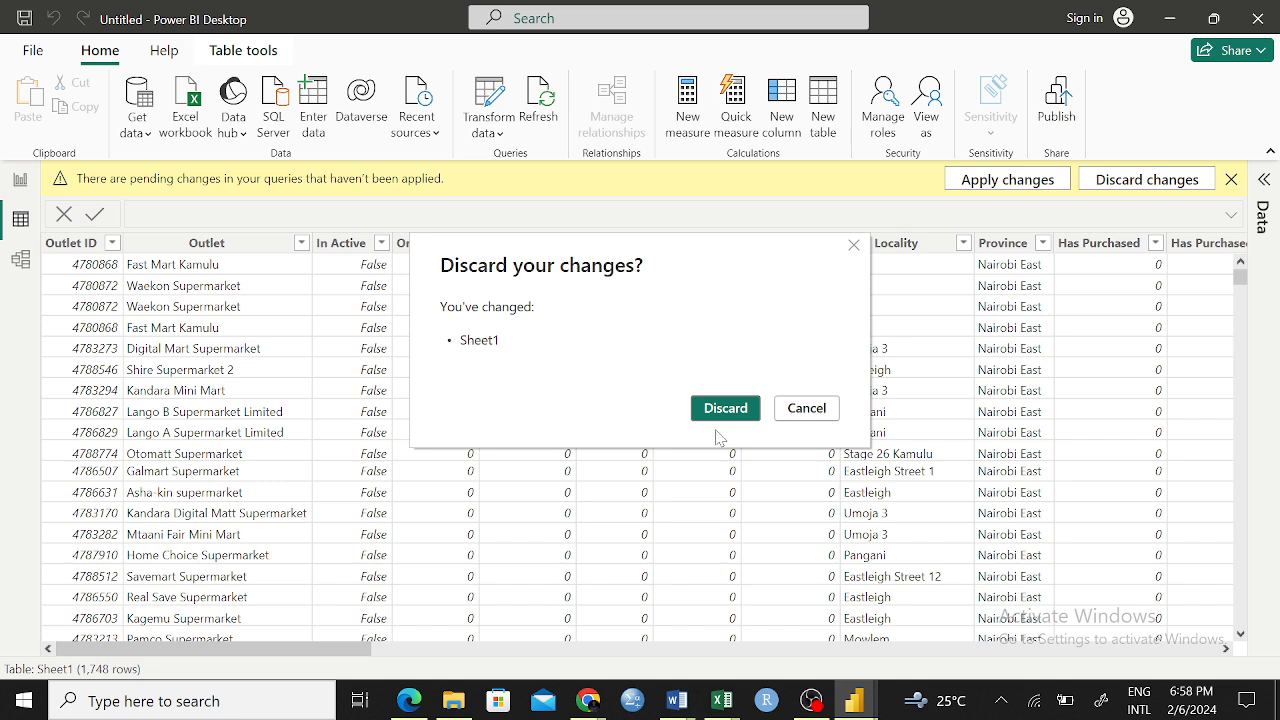
{"action": "left_click", "coordinate": [810, 407]}
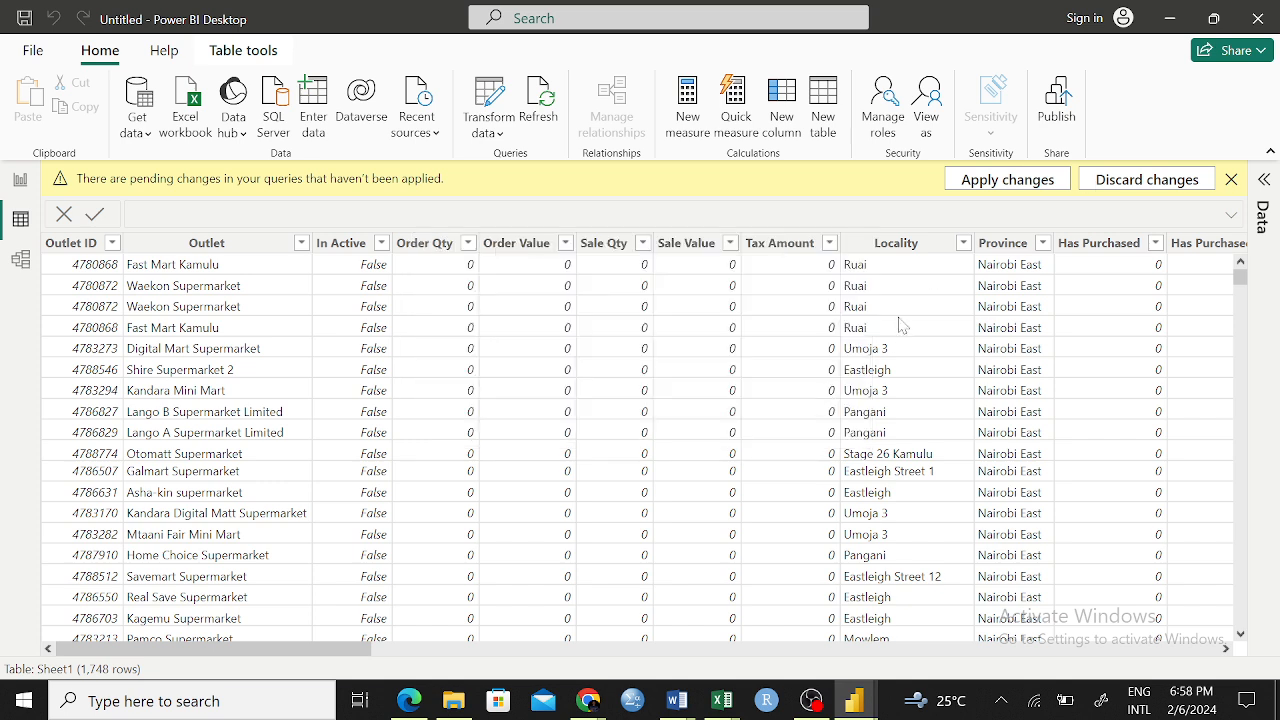
{"action": "left_click", "coordinate": [1005, 185]}
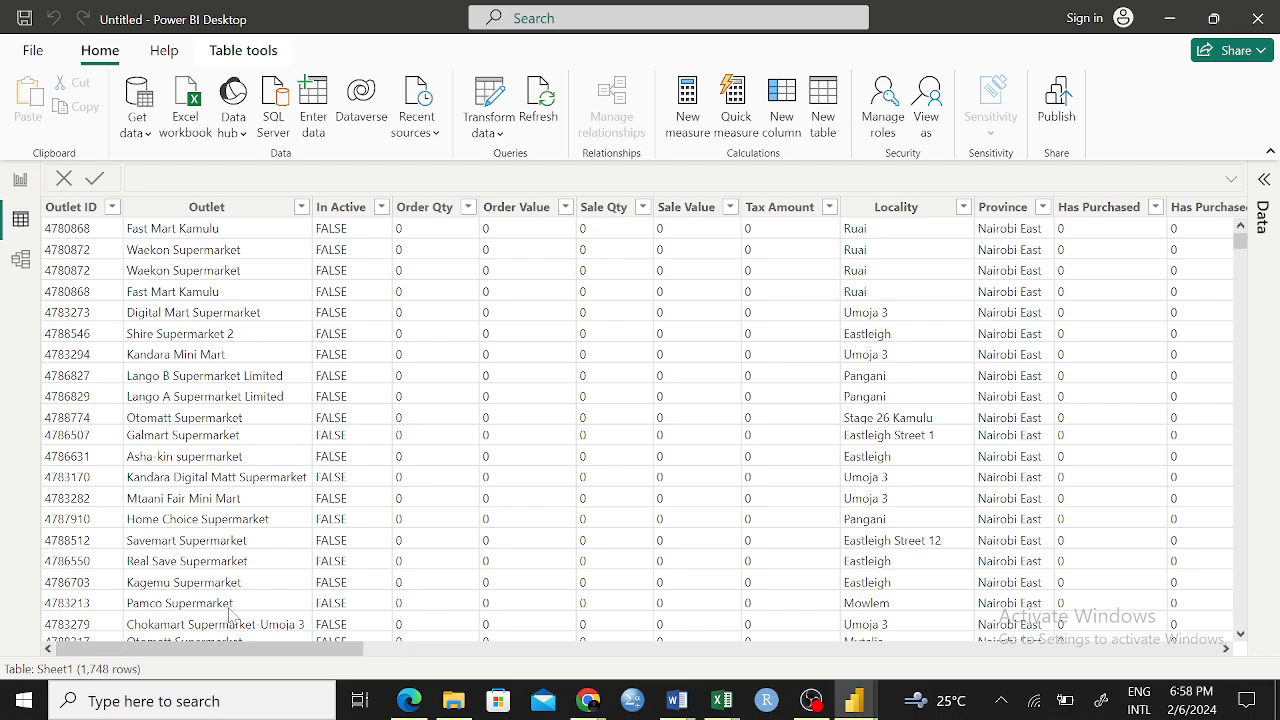
Look across the Sheet1 table's columns, then show the report view with the Data pane listing the Sheet1 fields
{"action": "left_click_drag", "start_coordinate": [287, 657], "coordinate": [1032, 655]}
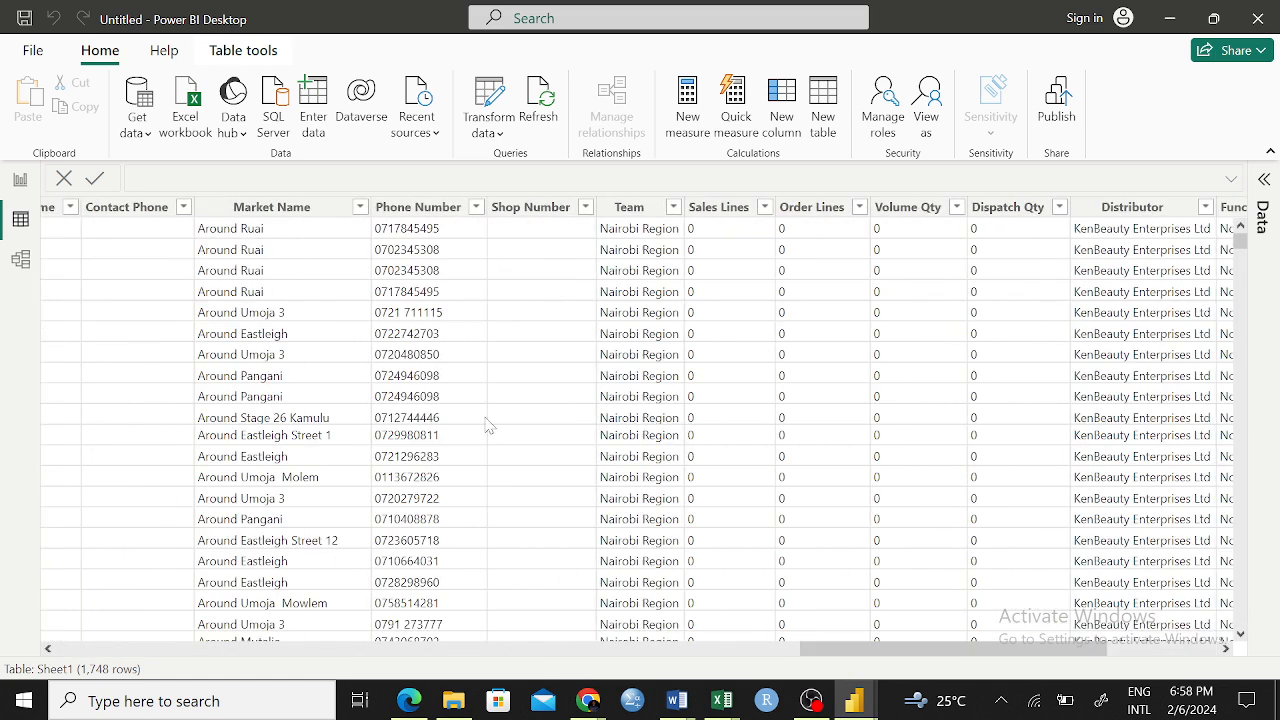
{"action": "left_click", "coordinate": [14, 182]}
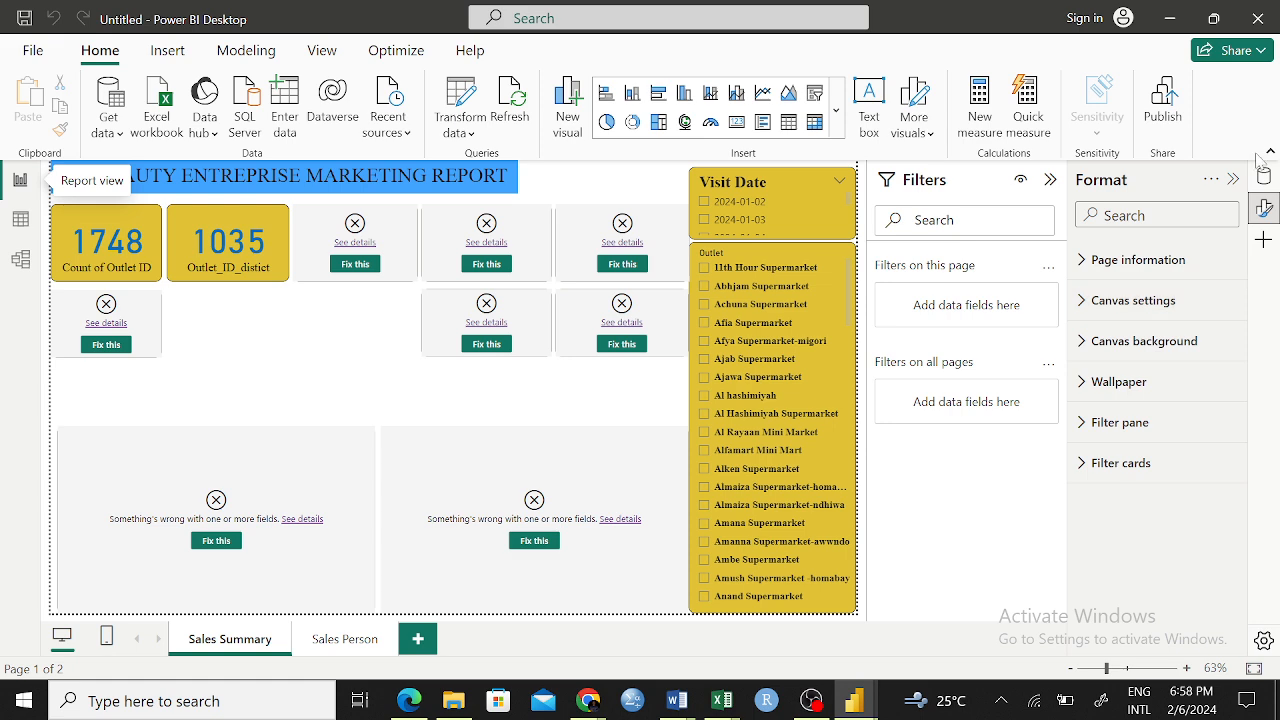
{"action": "left_click", "coordinate": [1265, 203]}
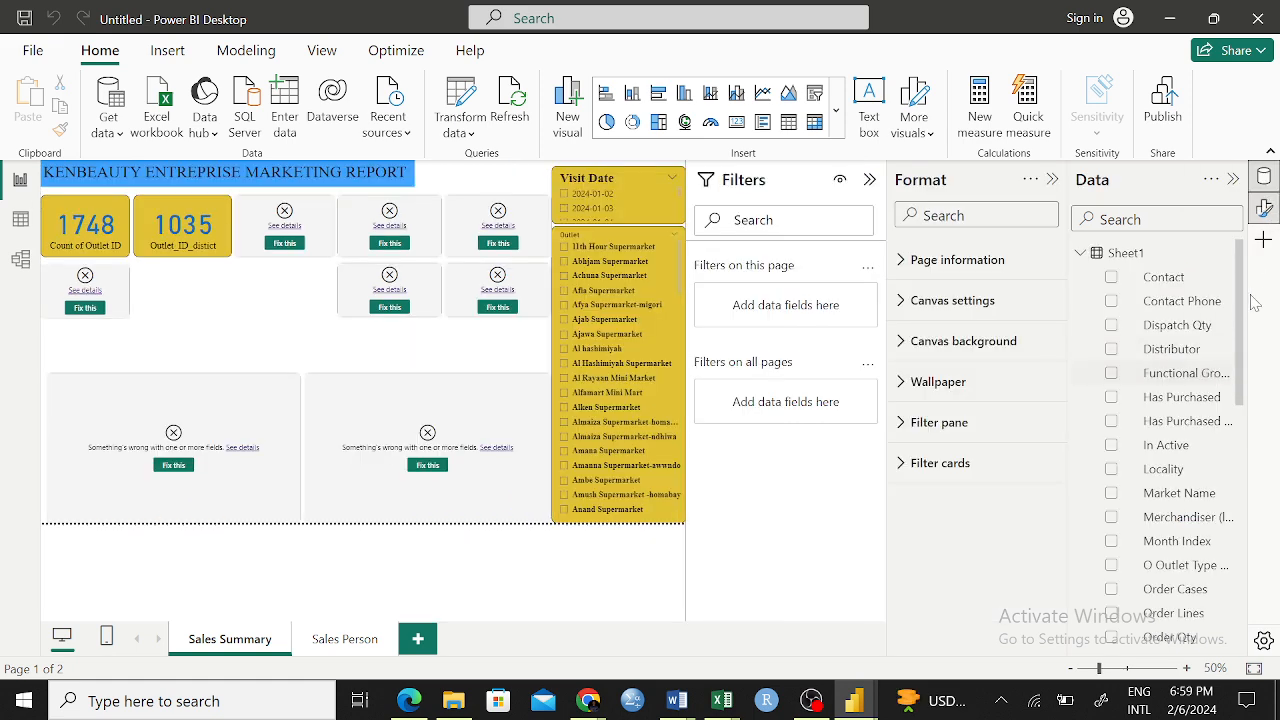
{"action": "scroll", "coordinate": [1248, 392], "scroll_direction": "down", "scroll_amount": 3}
{"action": "scroll", "coordinate": [1248, 392], "scroll_direction": "down", "scroll_amount": 3}
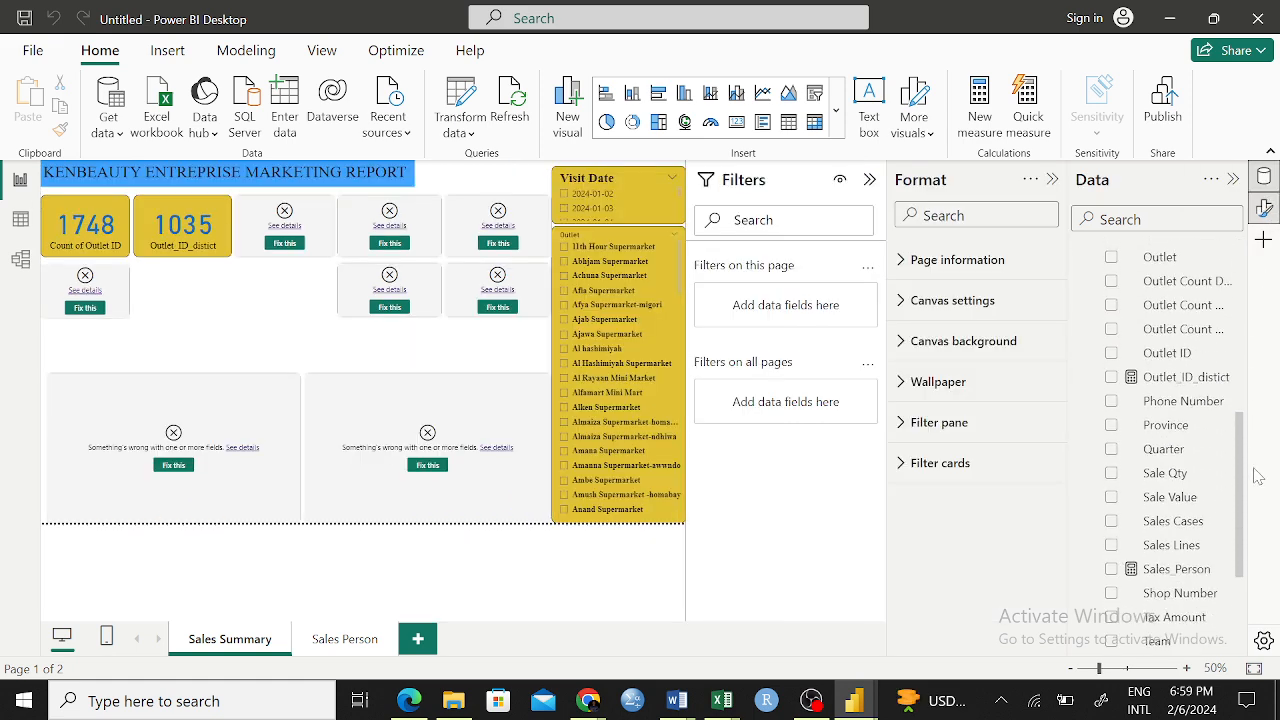
Open the Outlet_ID_distict measure and examine its COUNTROWS and SUMMARIZE formula on the Sheet1 Outlet ID column
{"action": "left_click", "coordinate": [1180, 377]}
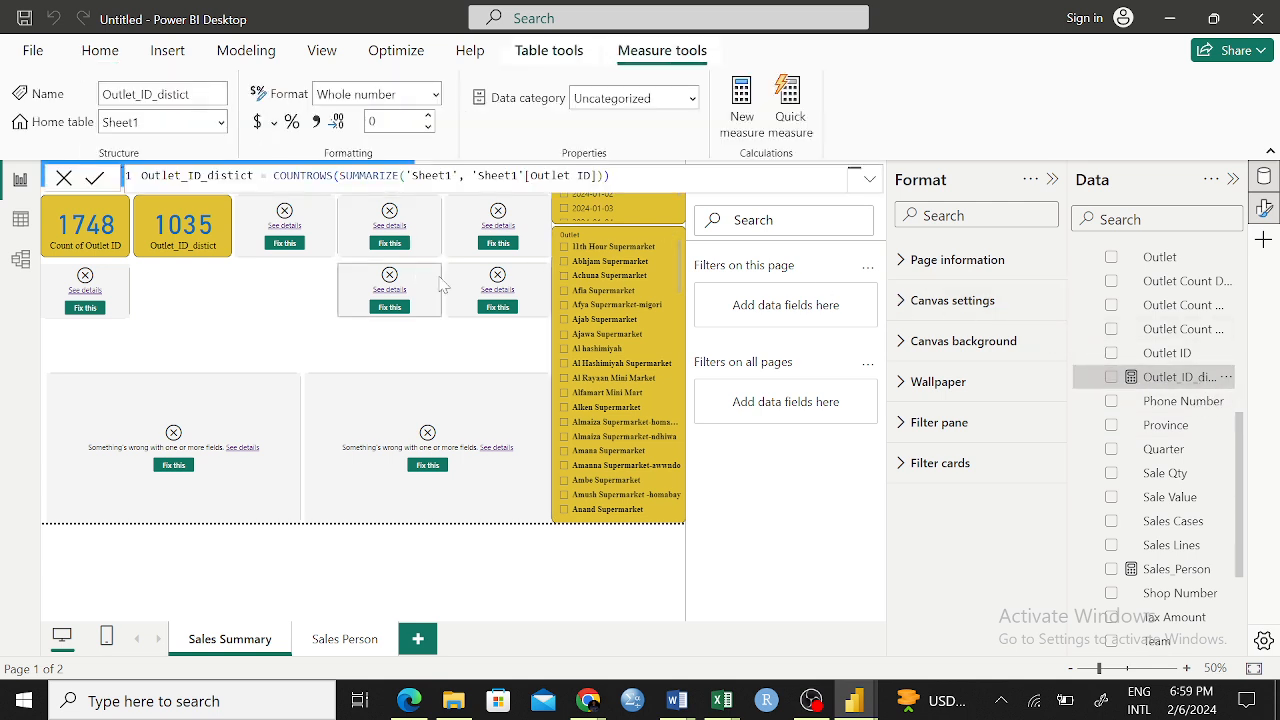
{"action": "left_click", "coordinate": [610, 176]}
{"action": "key", "text": "ctrl+a"}
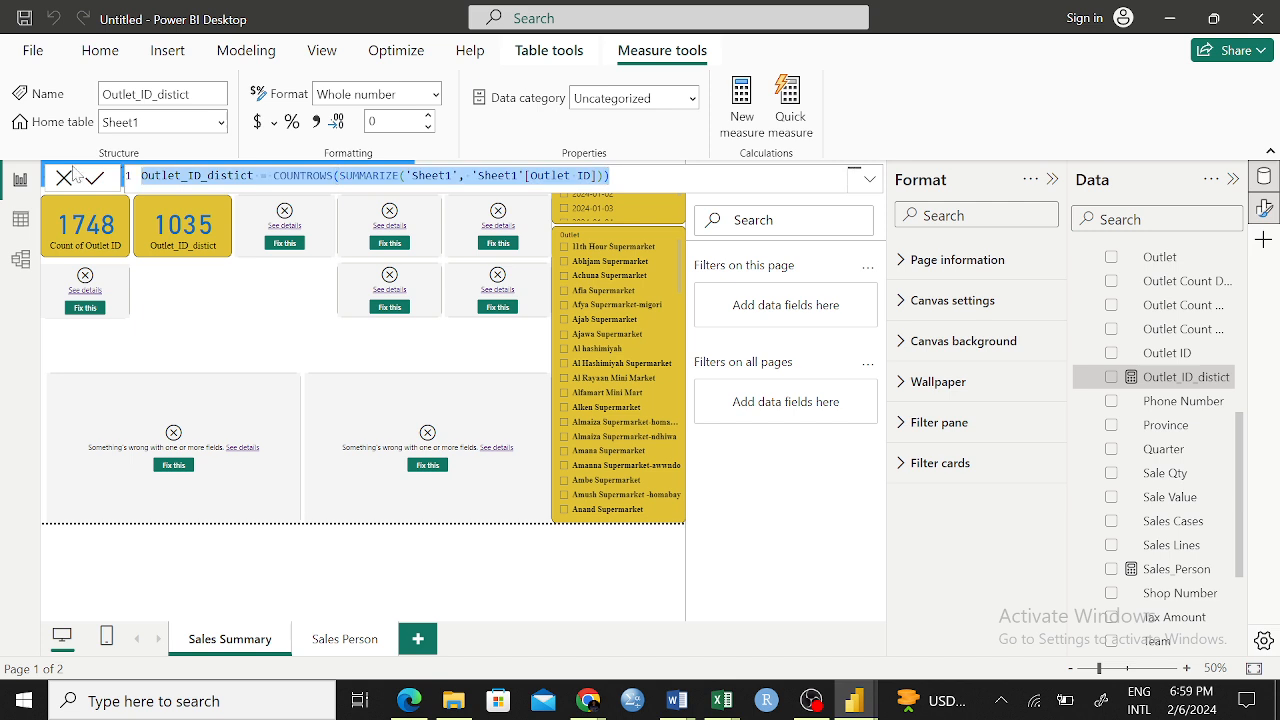
{"action": "left_click", "coordinate": [610, 176]}
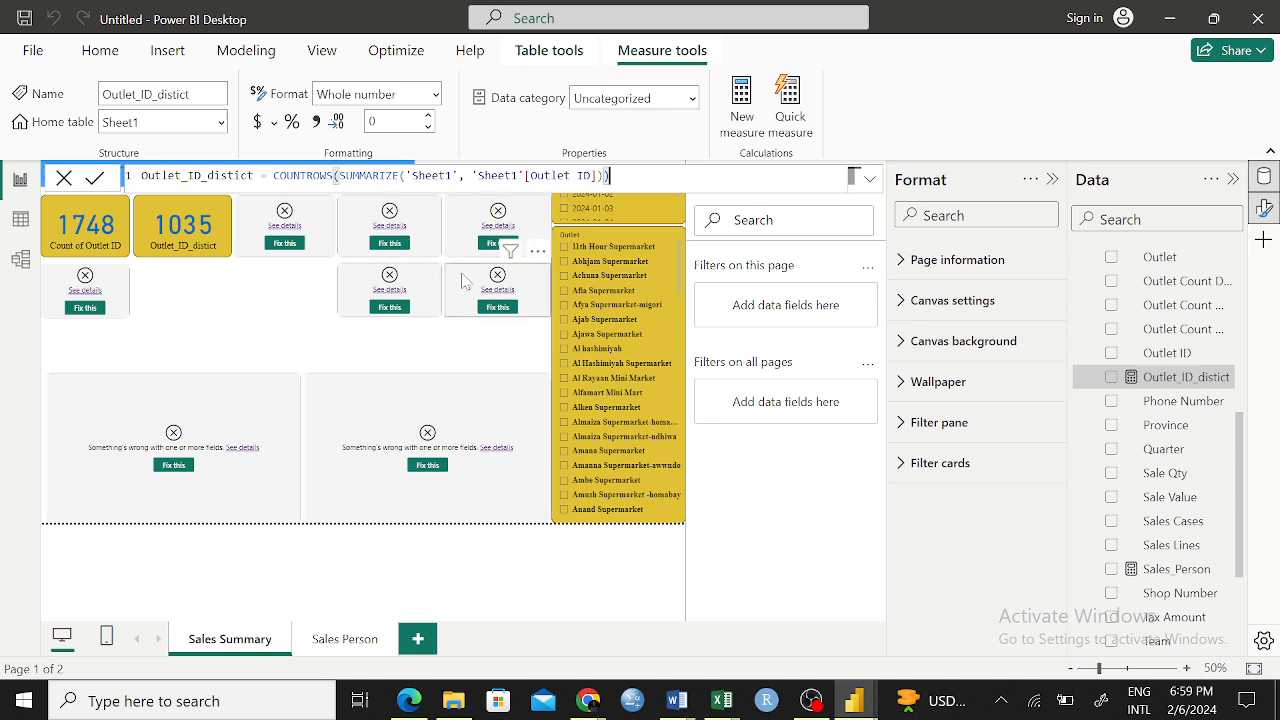
{"action": "left_click_drag", "start_coordinate": [610, 176], "coordinate": [201, 176]}
{"action": "left_click", "coordinate": [273, 176]}
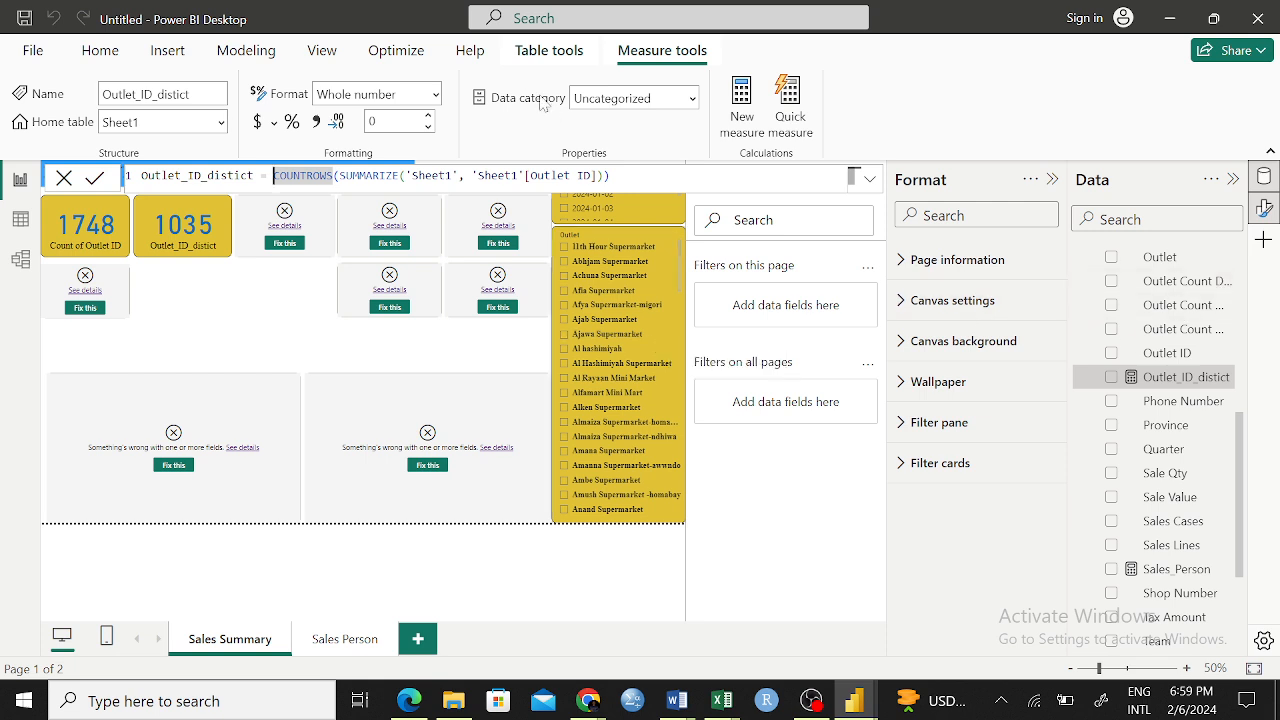
{"action": "left_click", "coordinate": [609, 176]}
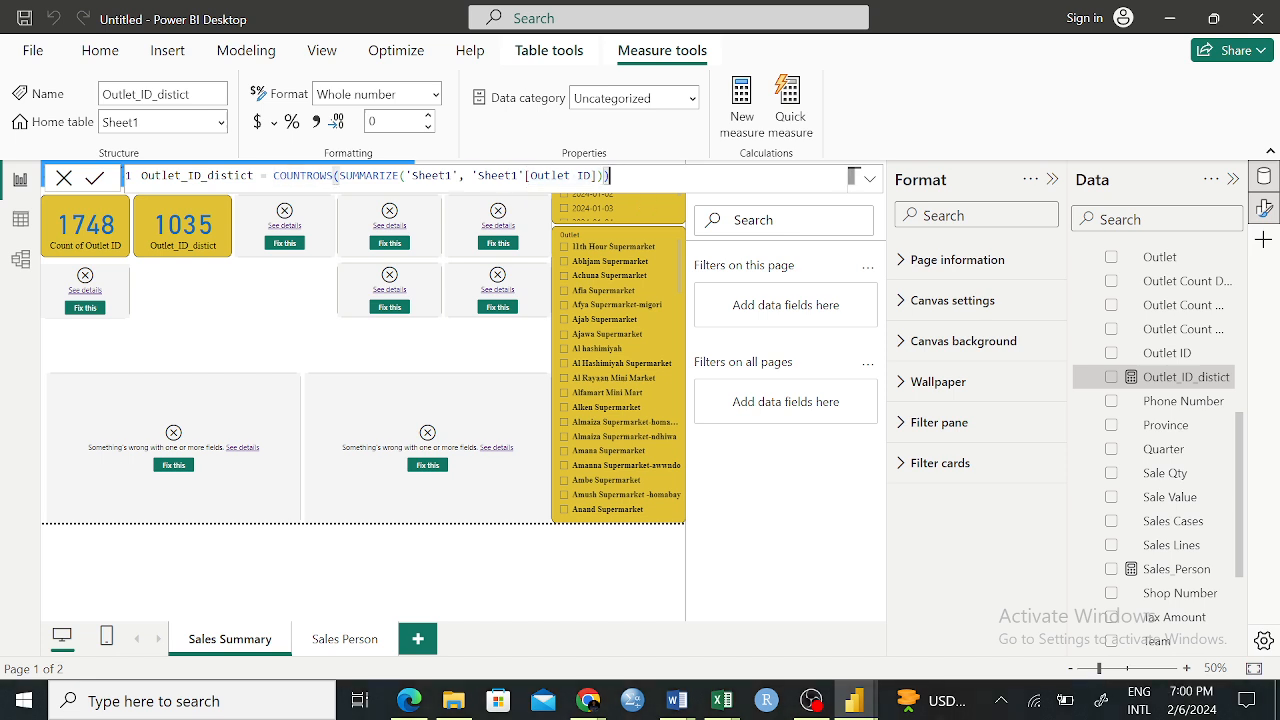
{"action": "left_click_drag", "start_coordinate": [609, 176], "coordinate": [313, 176]}
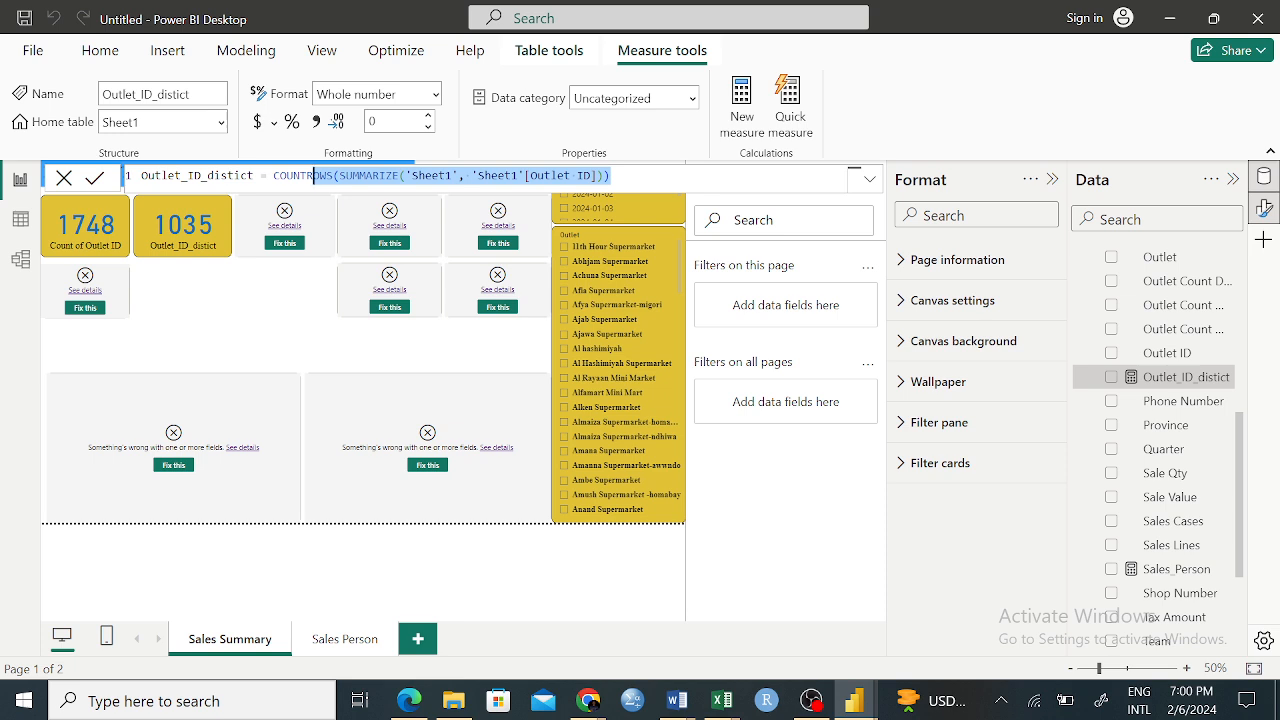
{"action": "left_click", "coordinate": [432, 176]}
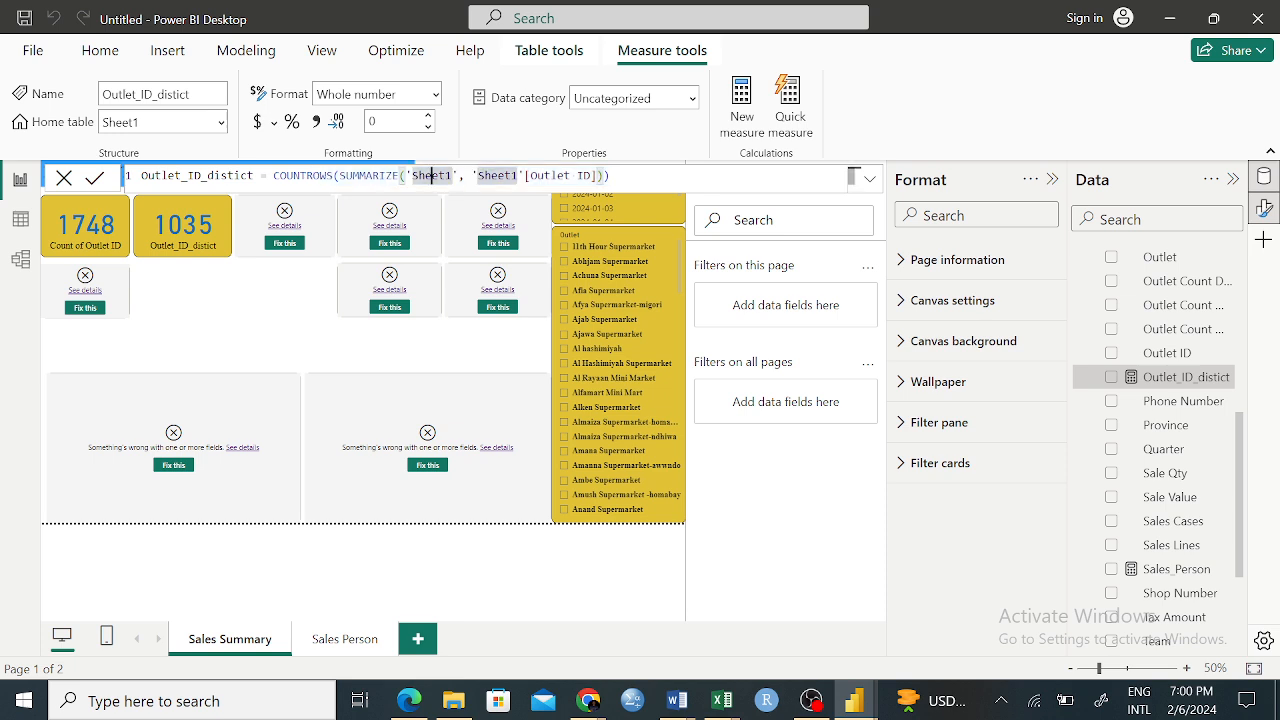
Open the Sales_Person measure and examine its COUNTROWS and SUMMARIZE formula on the Sheet1 Phone Number column
{"action": "left_click", "coordinate": [610, 176]}
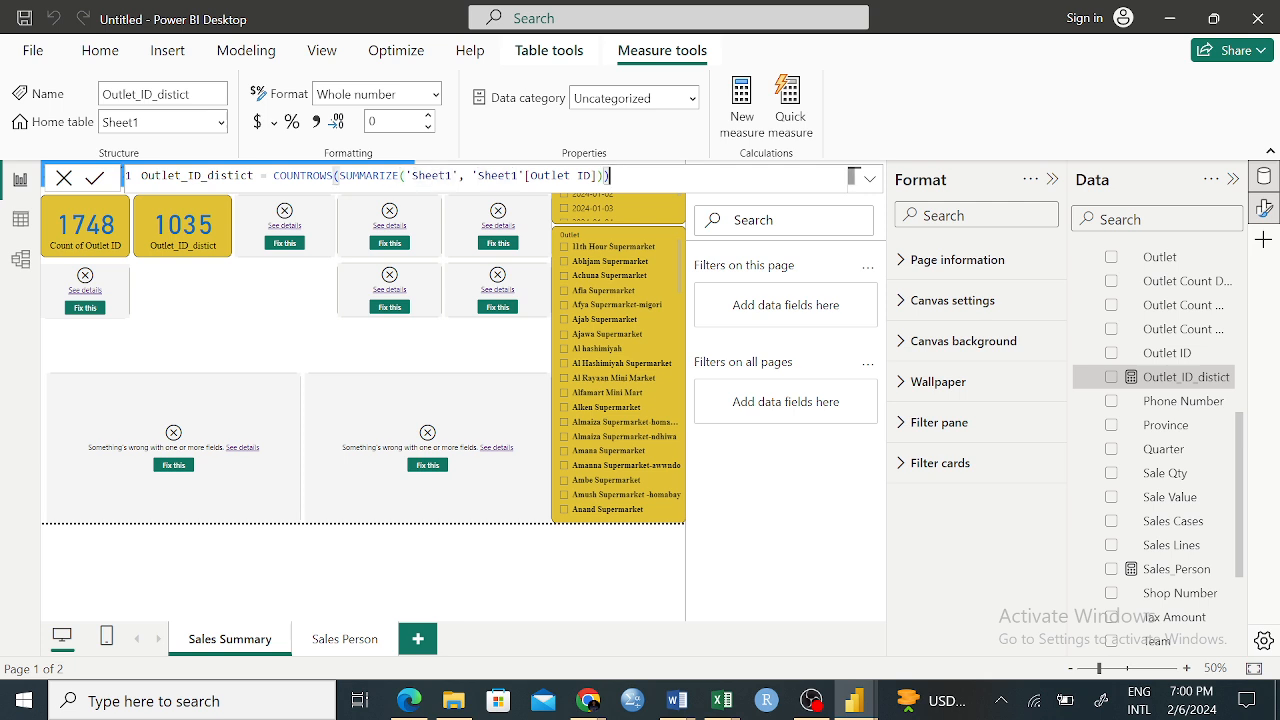
{"action": "left_click", "coordinate": [1162, 574]}
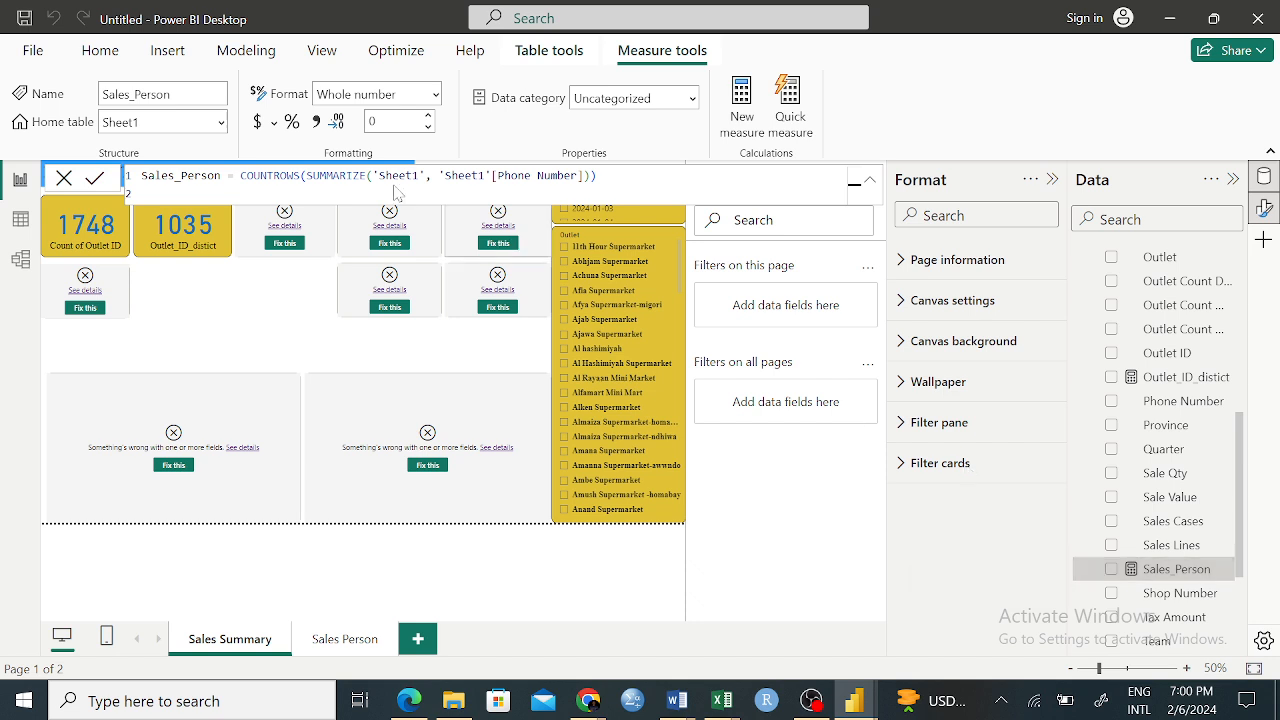
{"action": "scroll", "coordinate": [1190, 540], "scroll_direction": "down", "scroll_amount": 2}
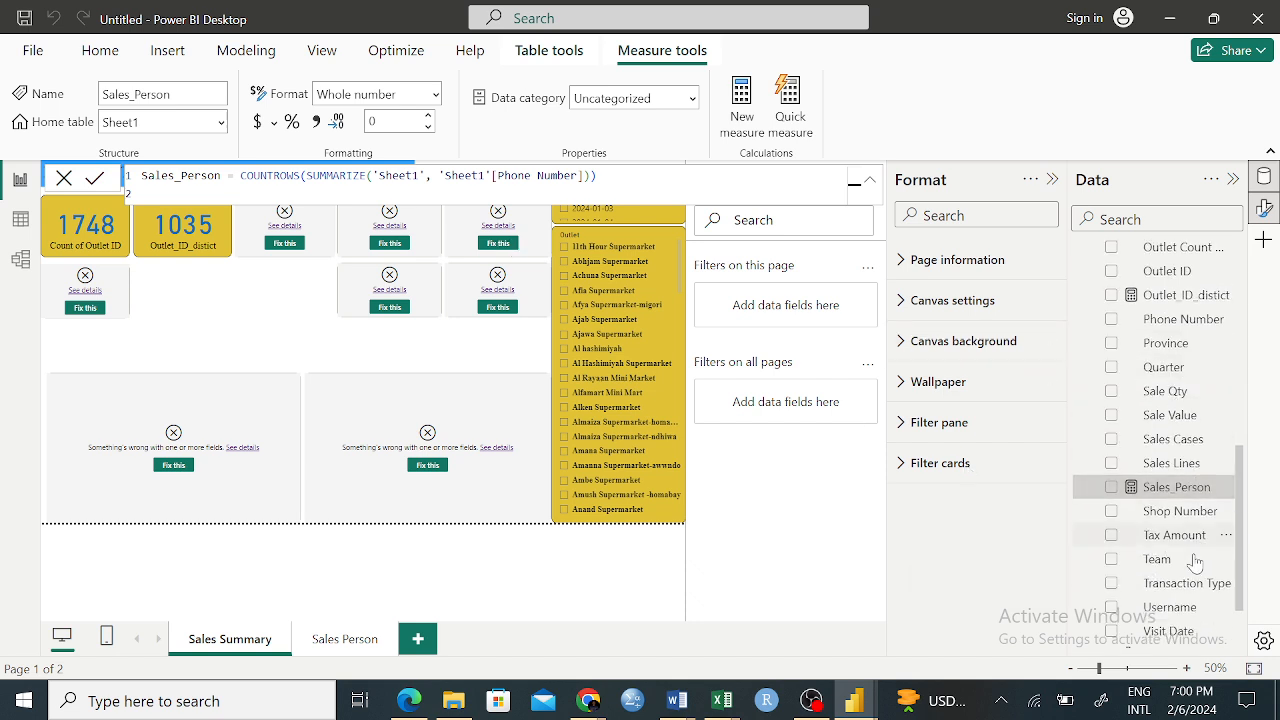
{"action": "scroll", "coordinate": [1190, 490], "scroll_direction": "up", "scroll_amount": 8}
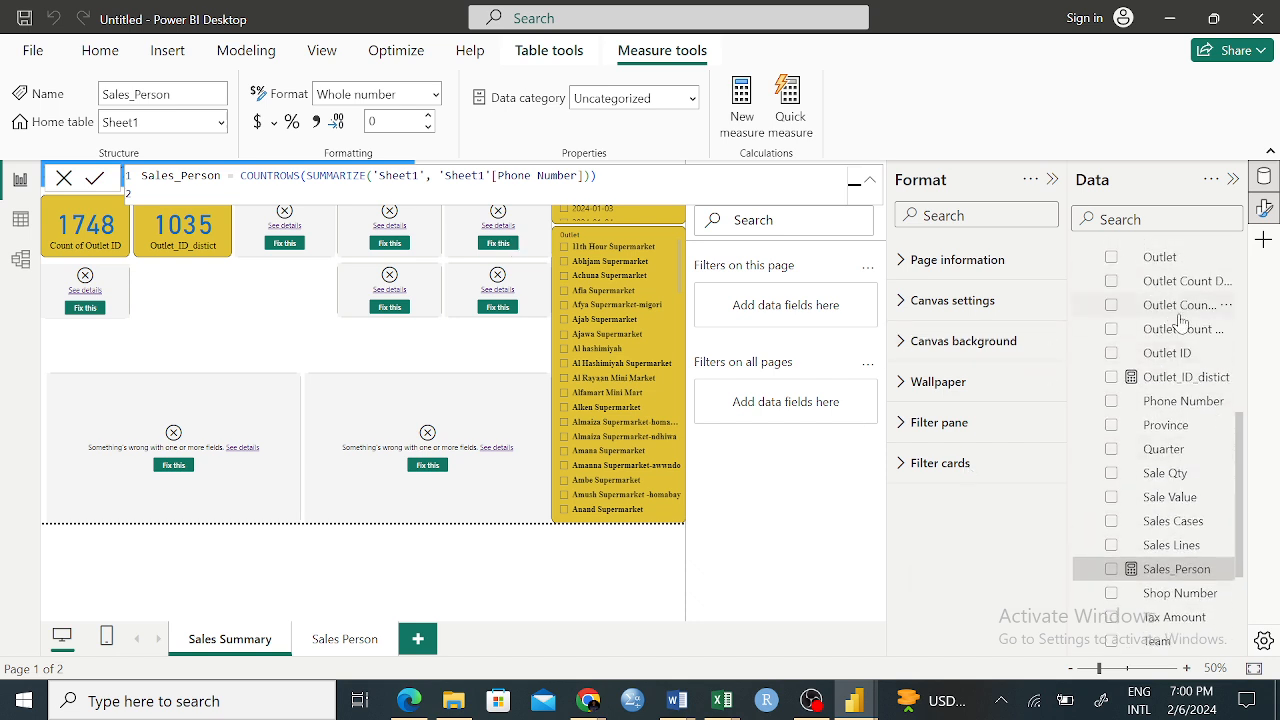
Look through the Sheet1 field list from the first to the last field, showing the Dispatch Qty column's properties on the way
{"action": "scroll", "coordinate": [1185, 452], "scroll_direction": "up", "scroll_amount": 5}
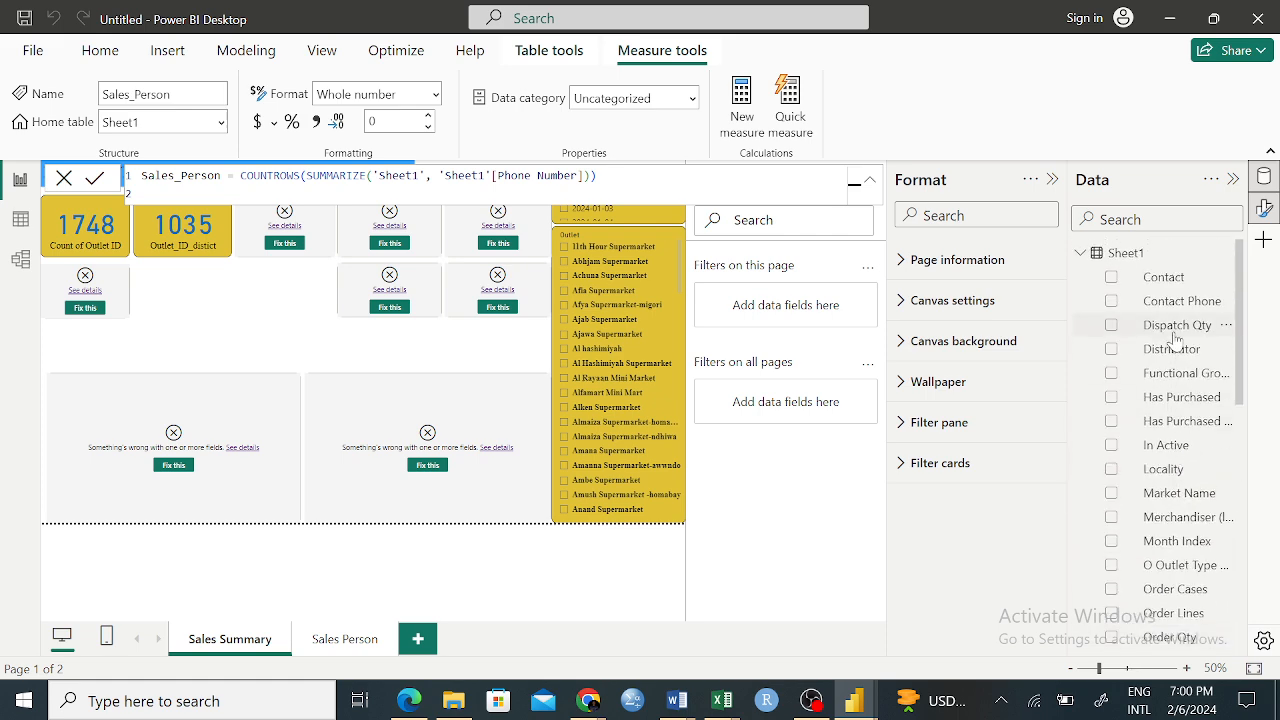
{"action": "left_click", "coordinate": [1178, 327]}
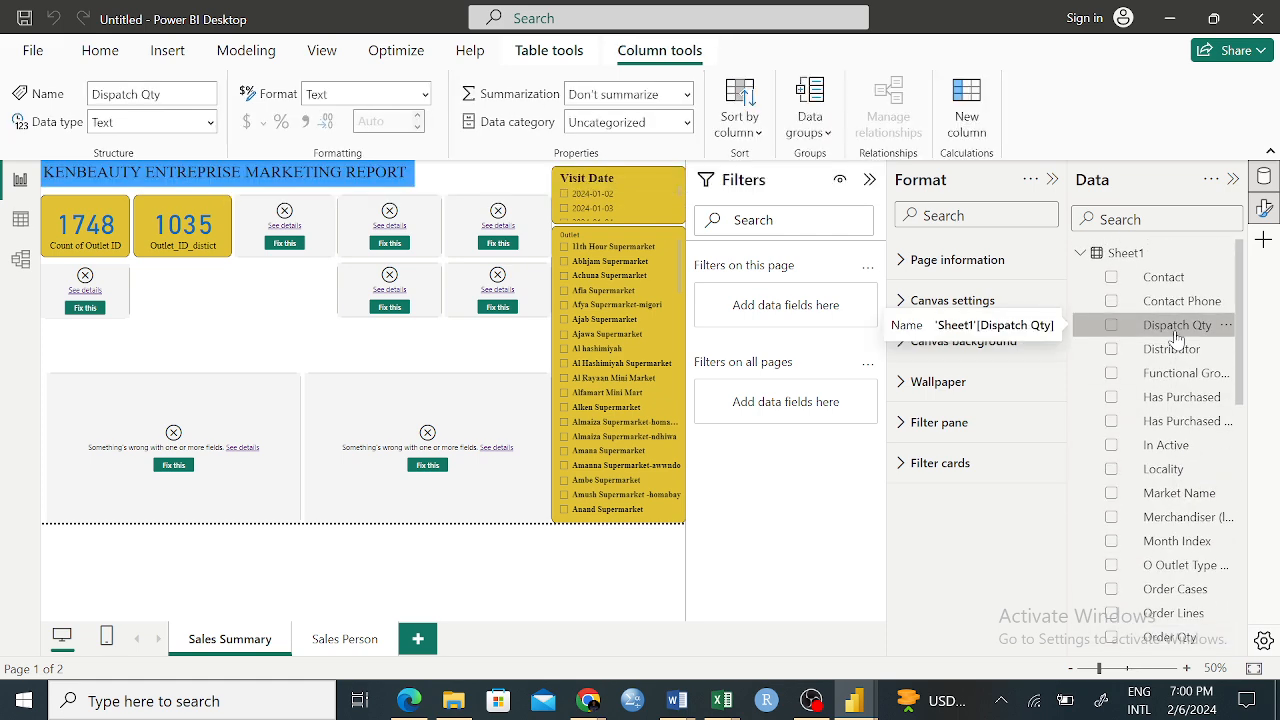
{"action": "scroll", "coordinate": [1190, 420], "scroll_direction": "down", "scroll_amount": 8}
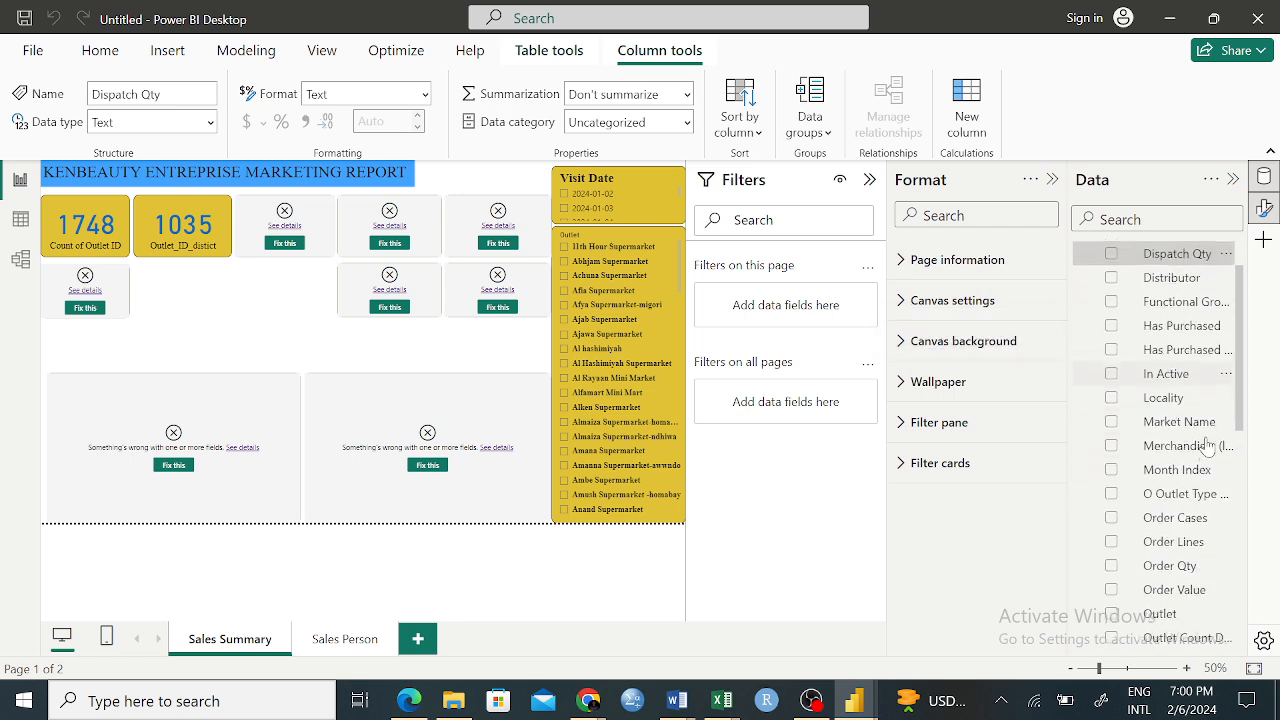
{"action": "scroll", "coordinate": [1195, 490], "scroll_direction": "down", "scroll_amount": 5}
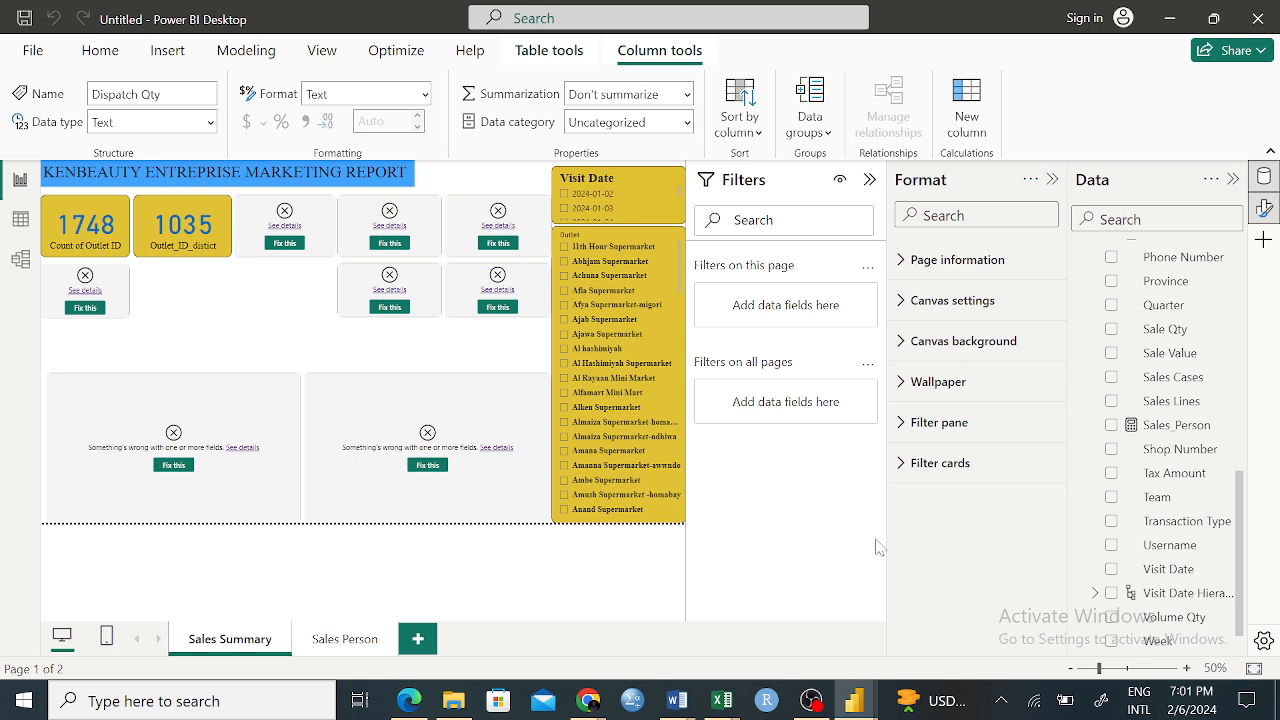
Switch to the SalesOrders Query Editor in Excel and review the merged Rep-Region data
{"action": "mouse_move", "coordinate": [866, 705]}
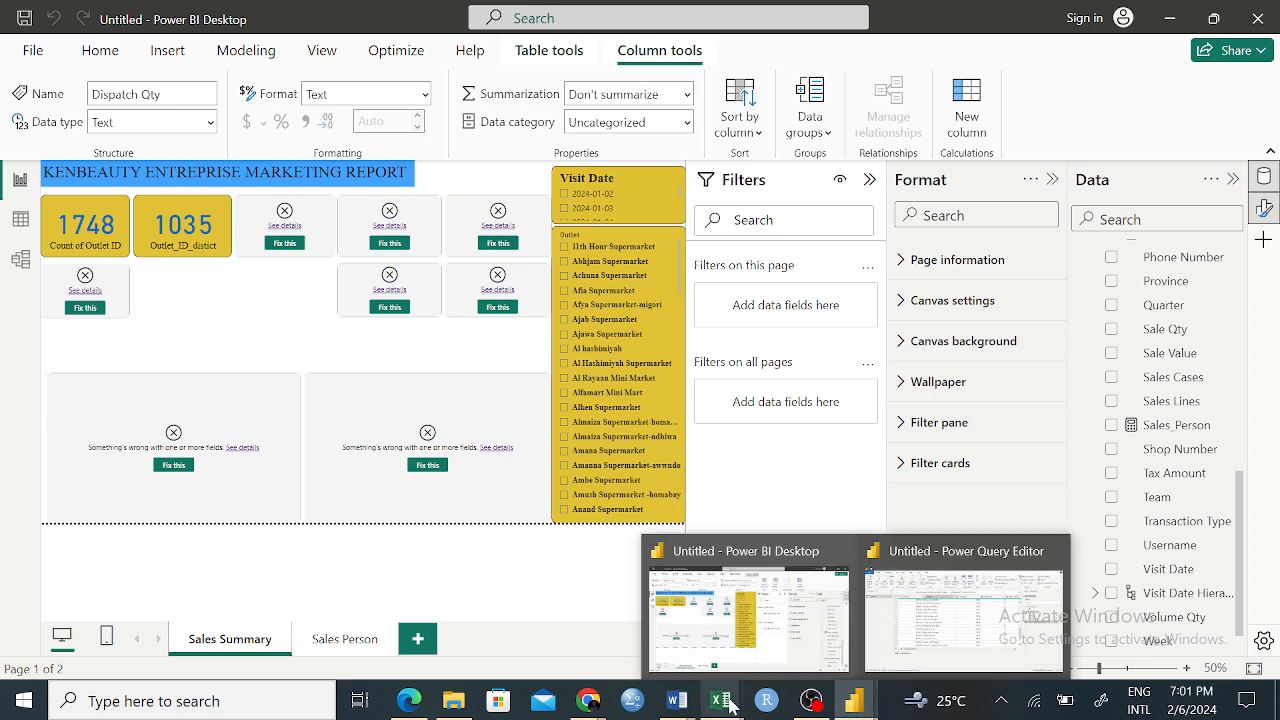
{"action": "mouse_move", "coordinate": [726, 708]}
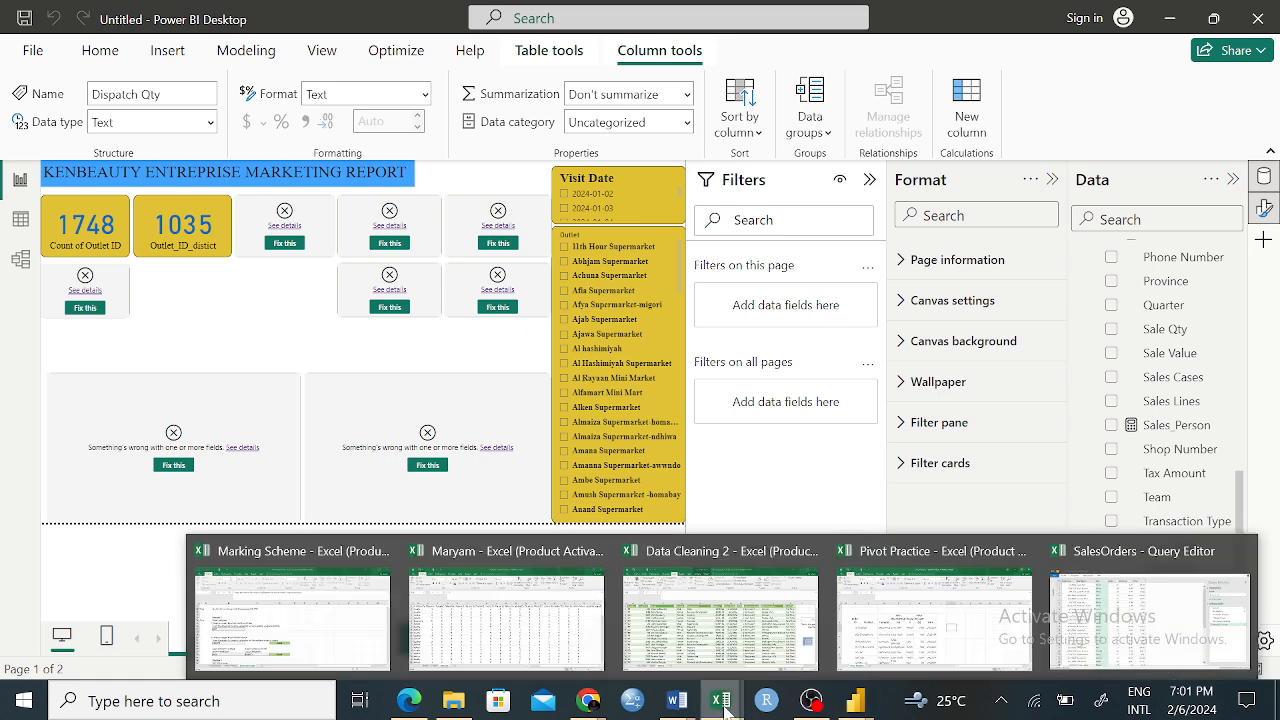
{"action": "left_click", "coordinate": [1148, 612]}
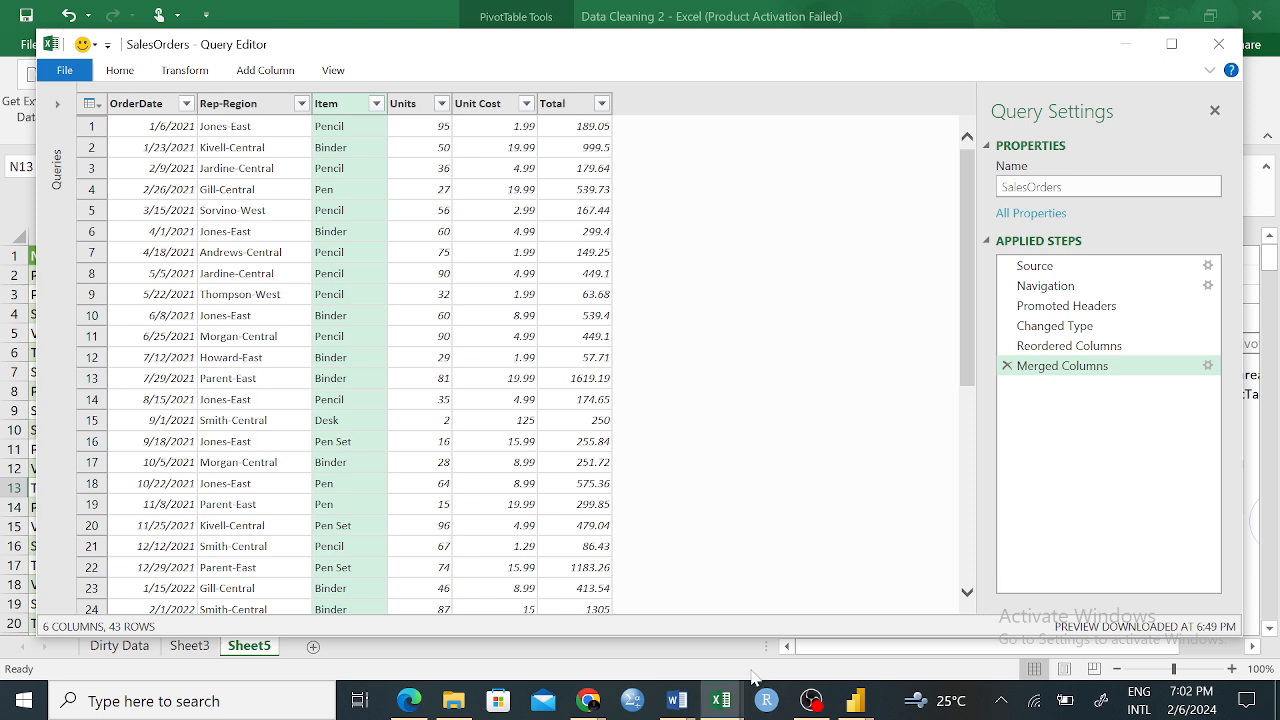
Switch to File Explorer and browse from Downloads through This PC to the Desktop folder
{"action": "left_click", "coordinate": [855, 705]}
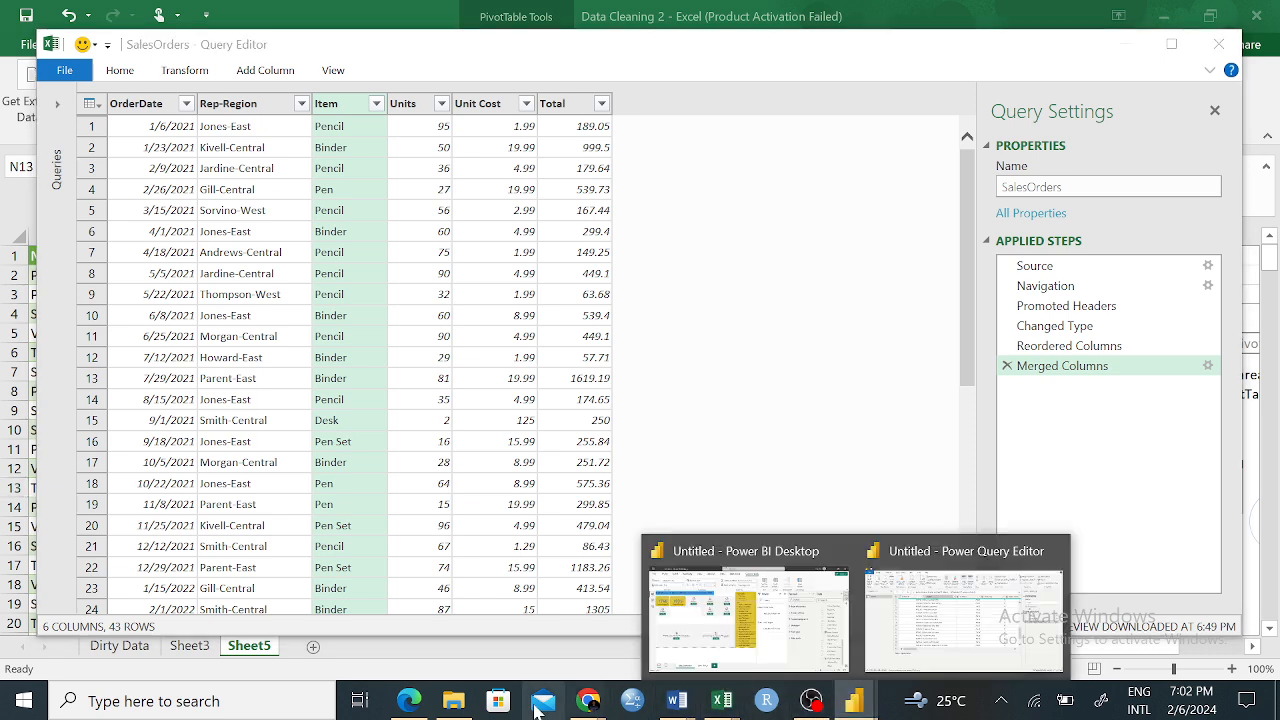
{"action": "left_click", "coordinate": [453, 701]}
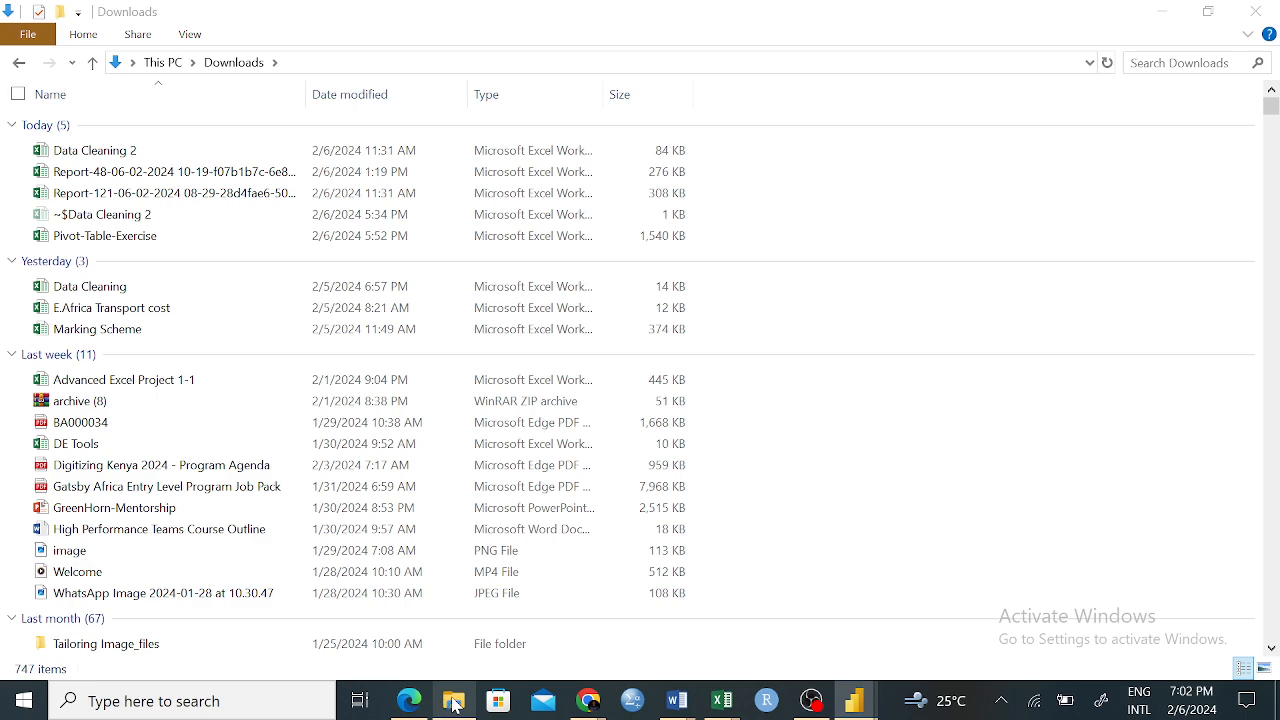
{"action": "left_click", "coordinate": [160, 63]}
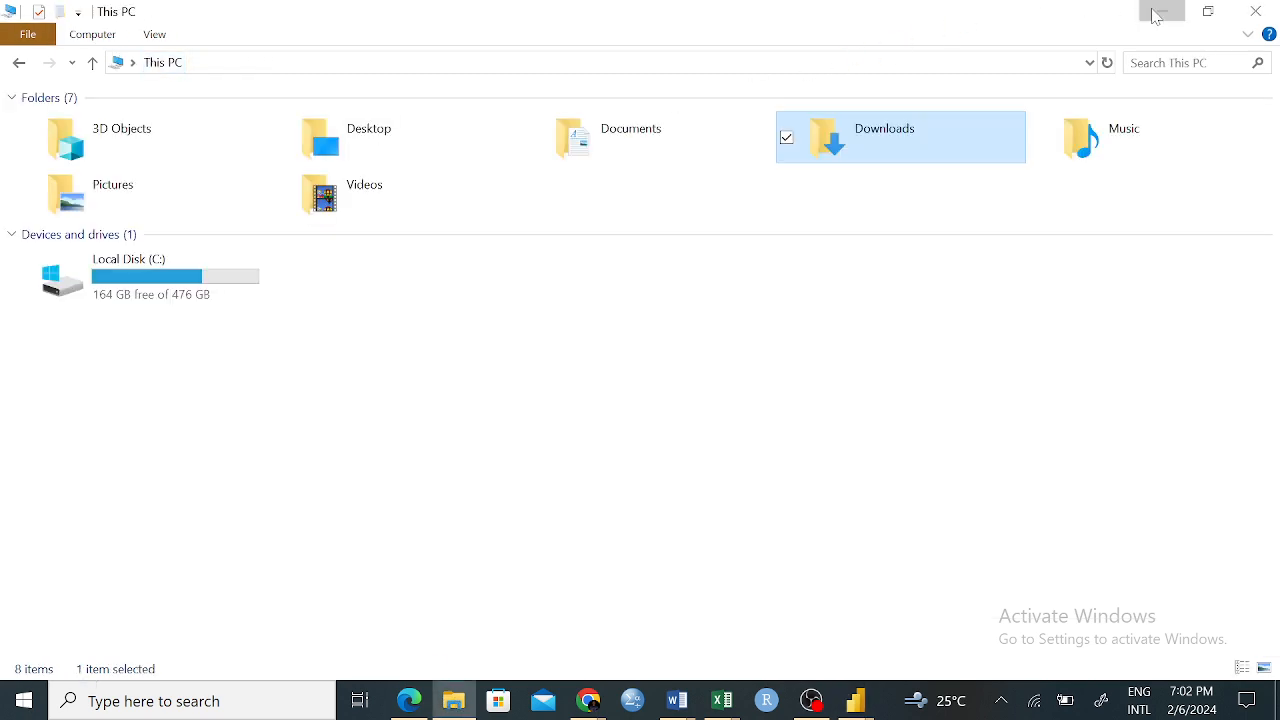
{"action": "left_click", "coordinate": [1160, 11]}
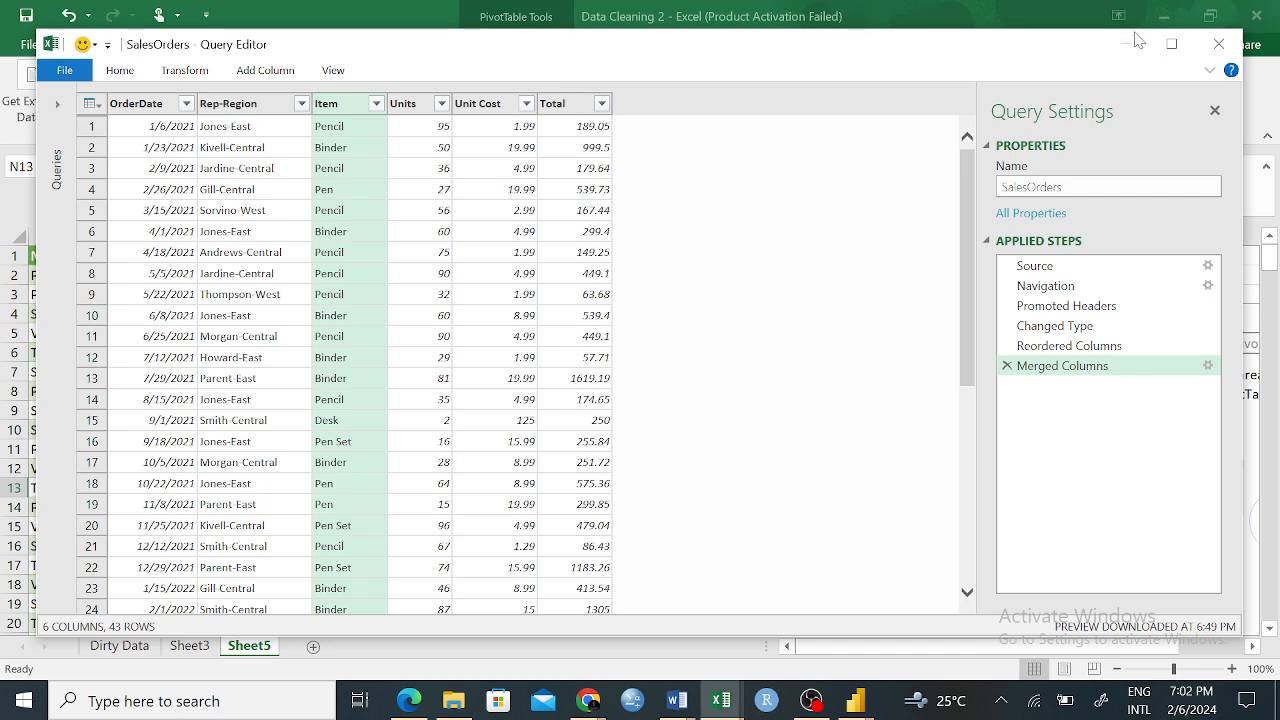
{"action": "left_click", "coordinate": [462, 710]}
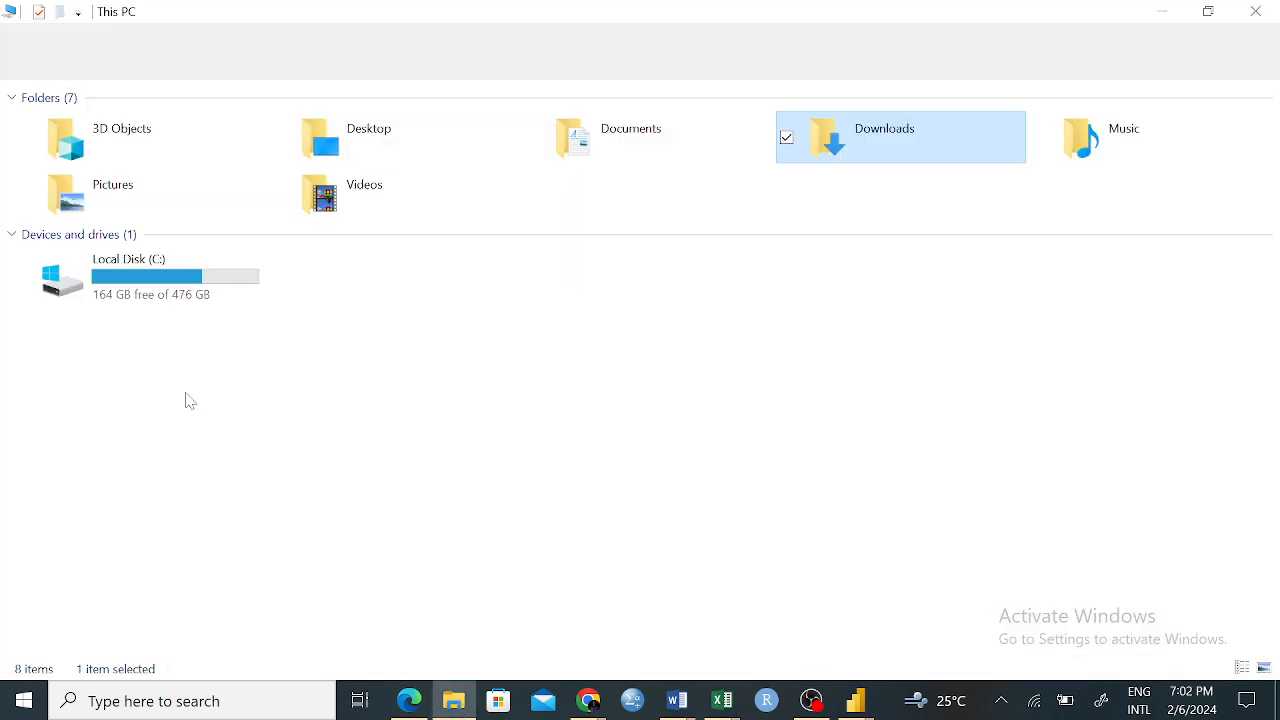
{"action": "double_click", "coordinate": [408, 149]}
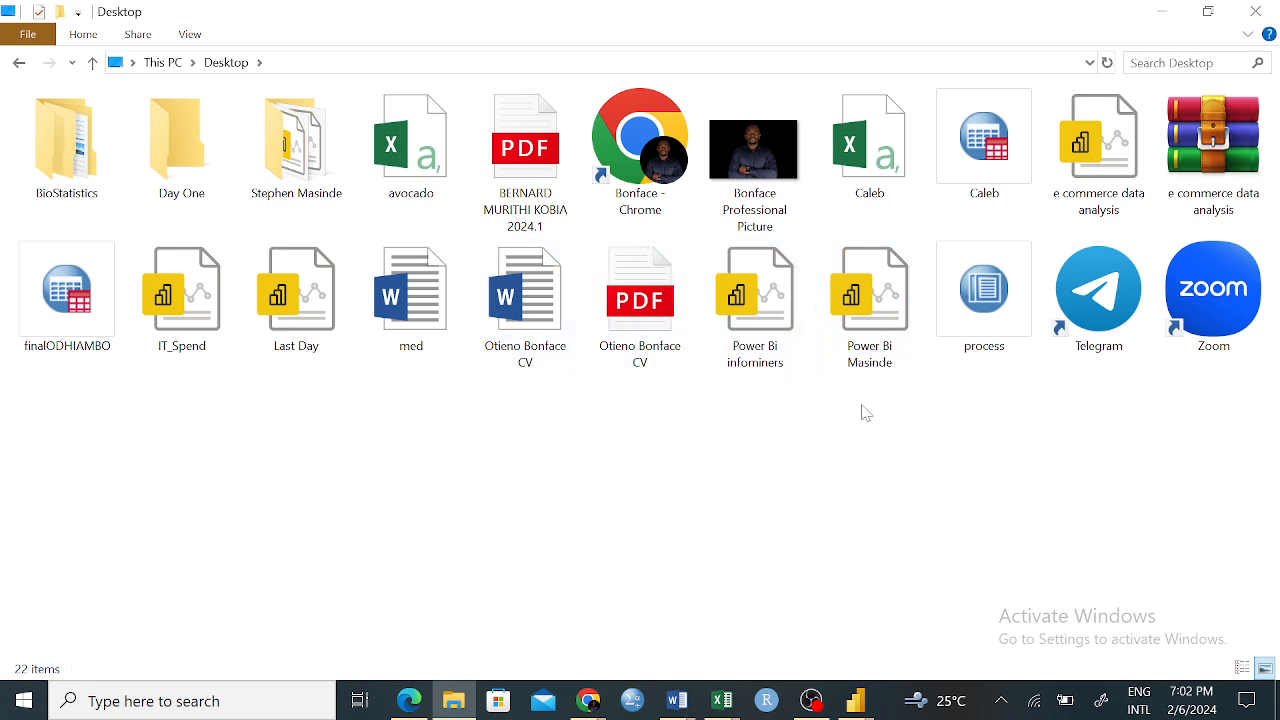
Open the Power Bi Practice report from the project folder on the Desktop that holds the Power BI files
{"action": "double_click", "coordinate": [296, 145]}
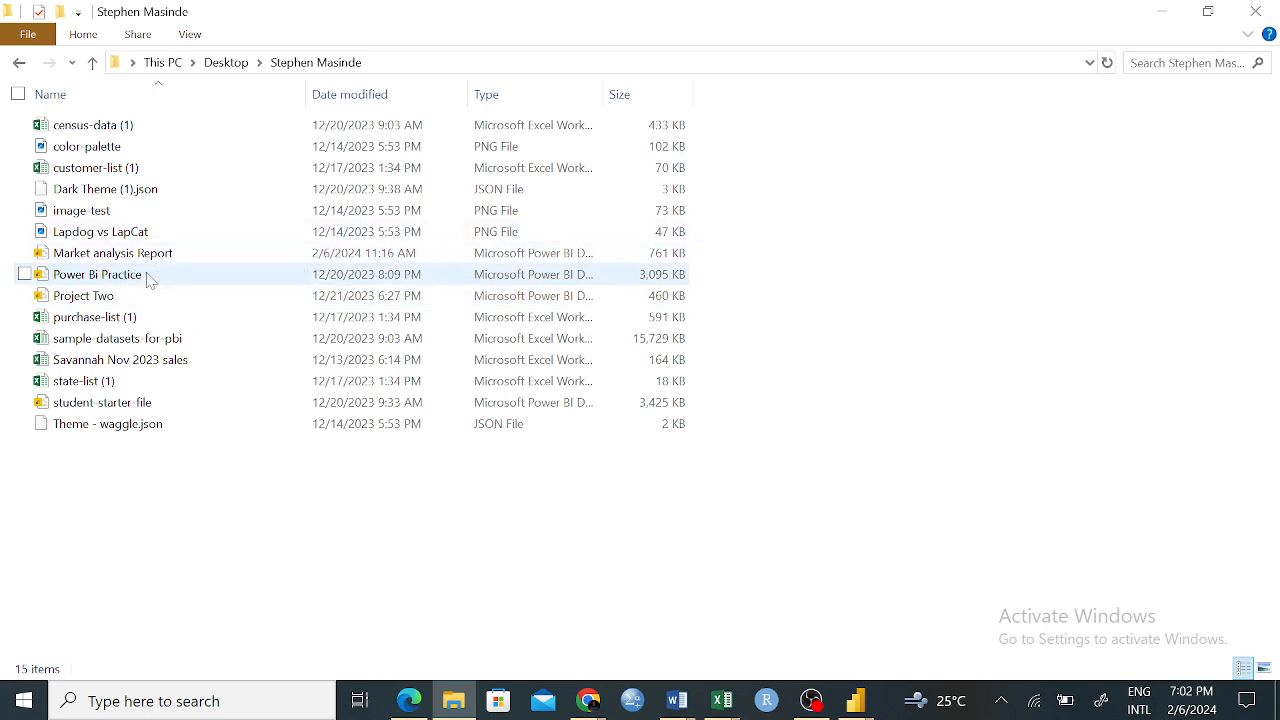
{"action": "double_click", "coordinate": [145, 274]}
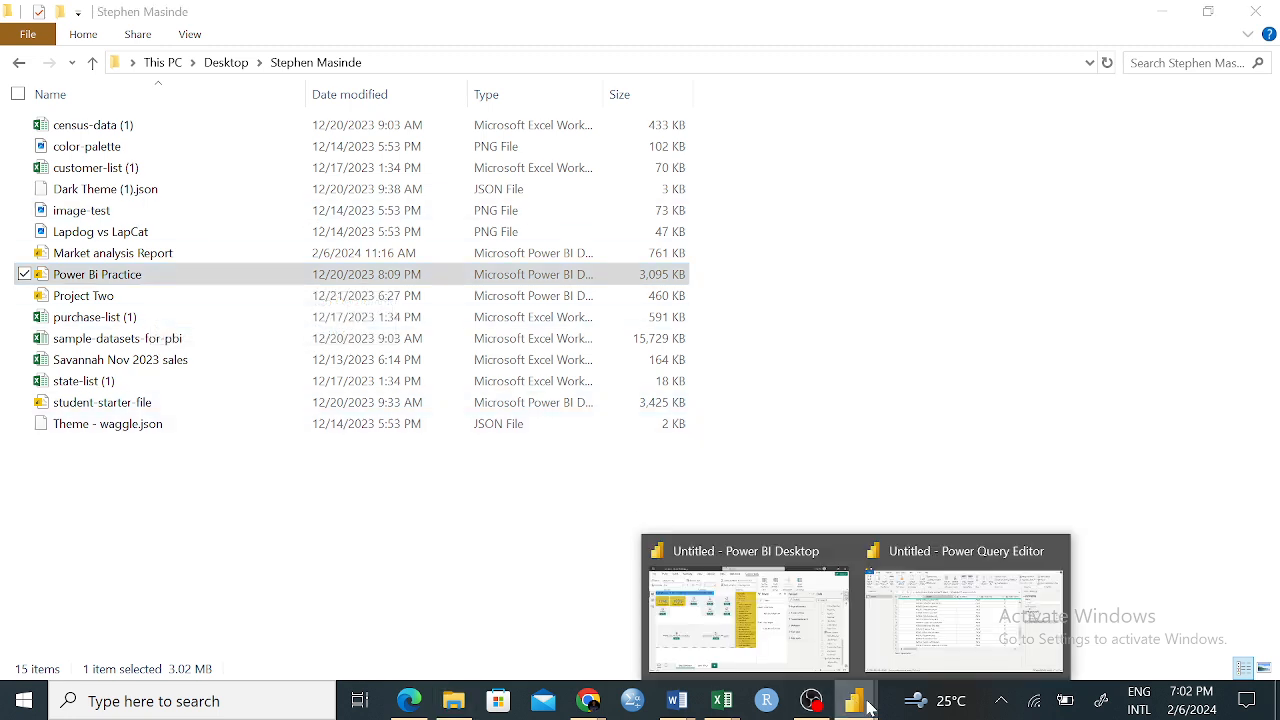
{"action": "left_click", "coordinate": [984, 332]}
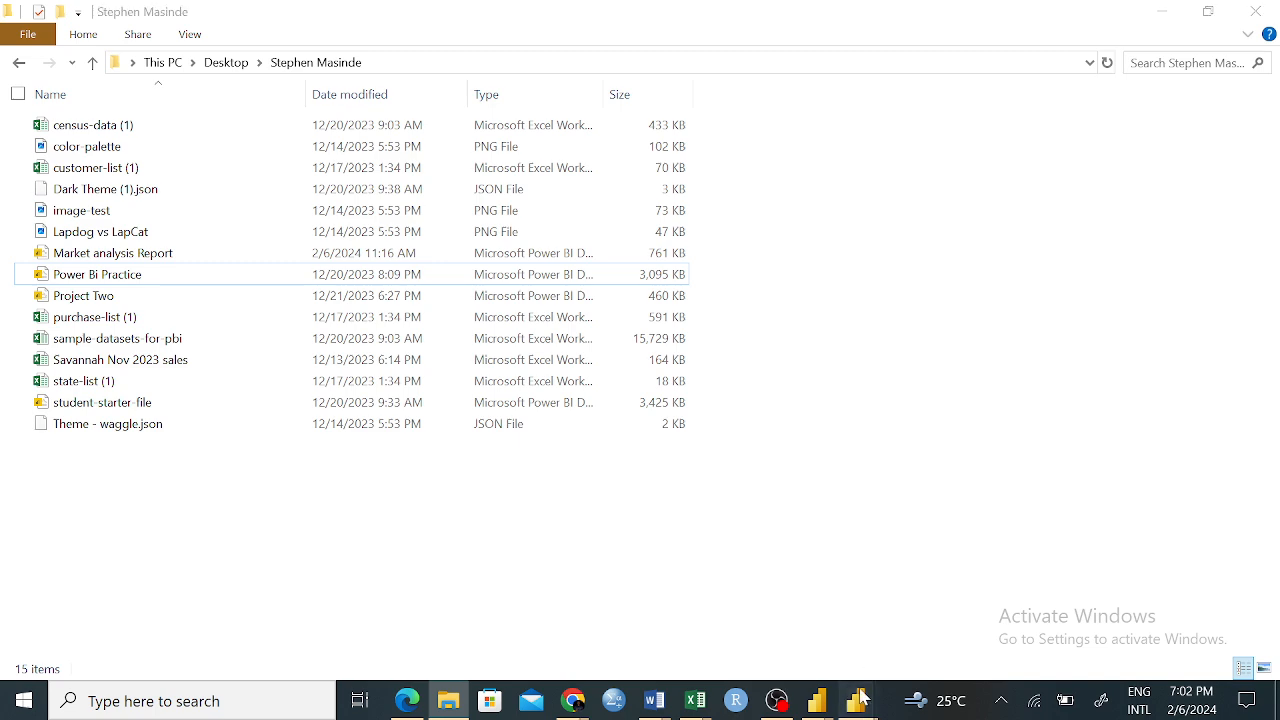
{"action": "left_click", "coordinate": [857, 700]}
{"action": "left_click", "coordinate": [799, 628]}
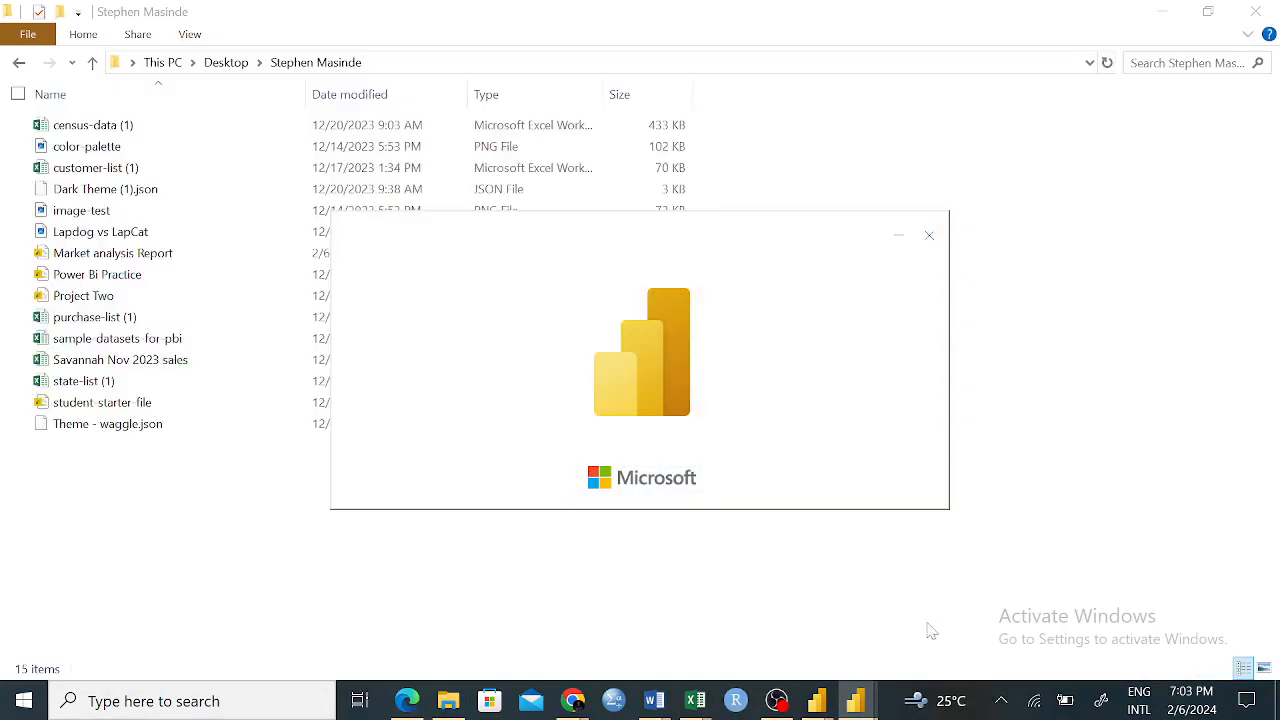
Return to the SalesOrders Query Editor in Excel, then close it and load the query into a new worksheet
{"action": "left_click", "coordinate": [703, 703]}
{"action": "left_click", "coordinate": [1150, 620]}
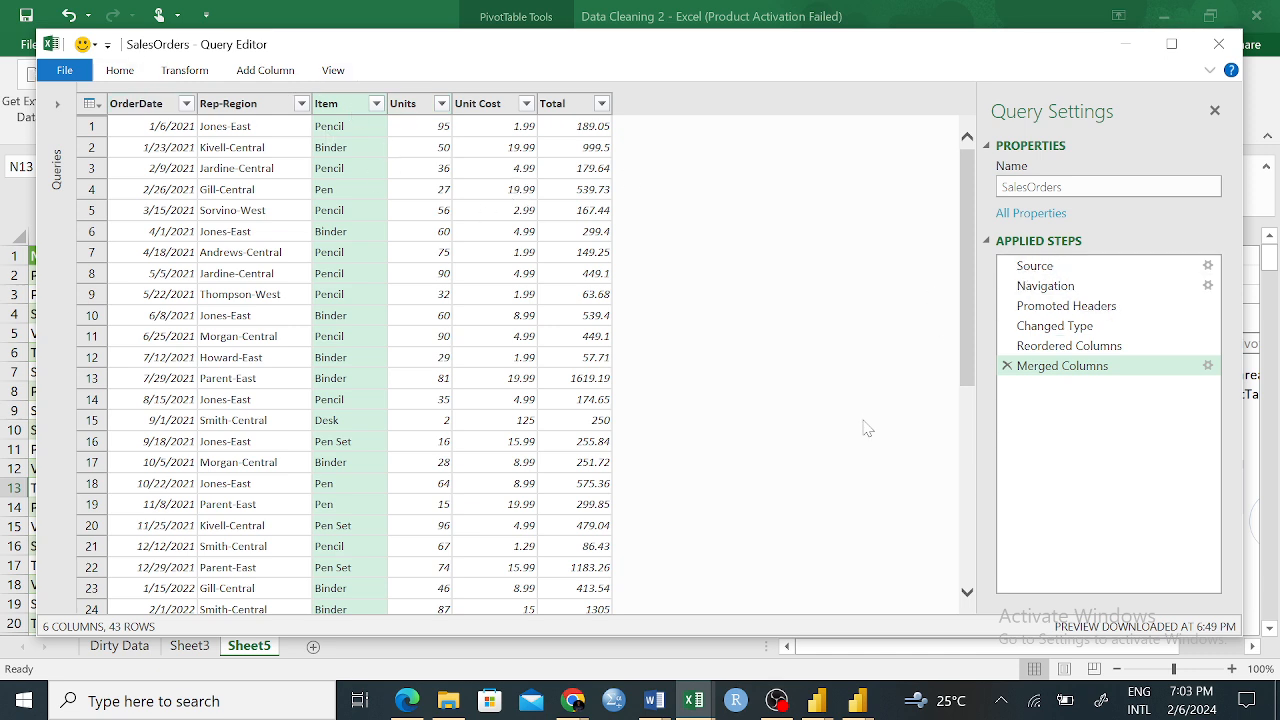
{"action": "right_click", "coordinate": [560, 108]}
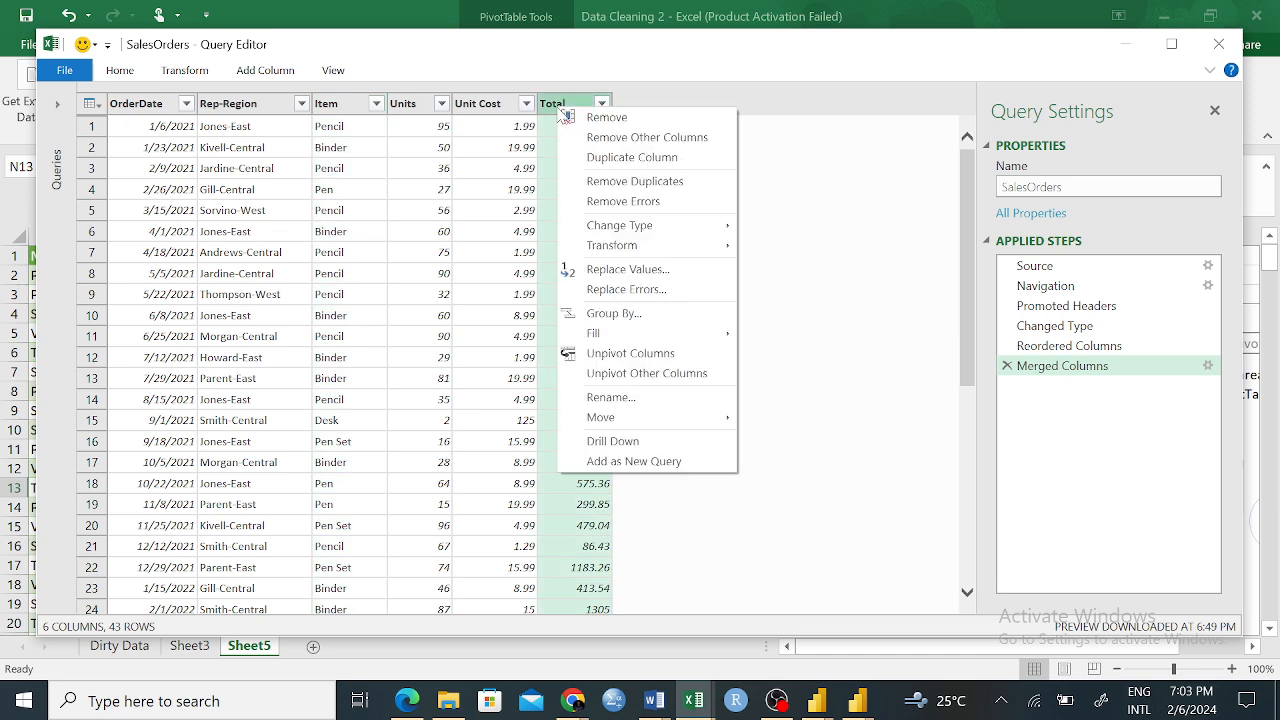
{"action": "left_click", "coordinate": [830, 276]}
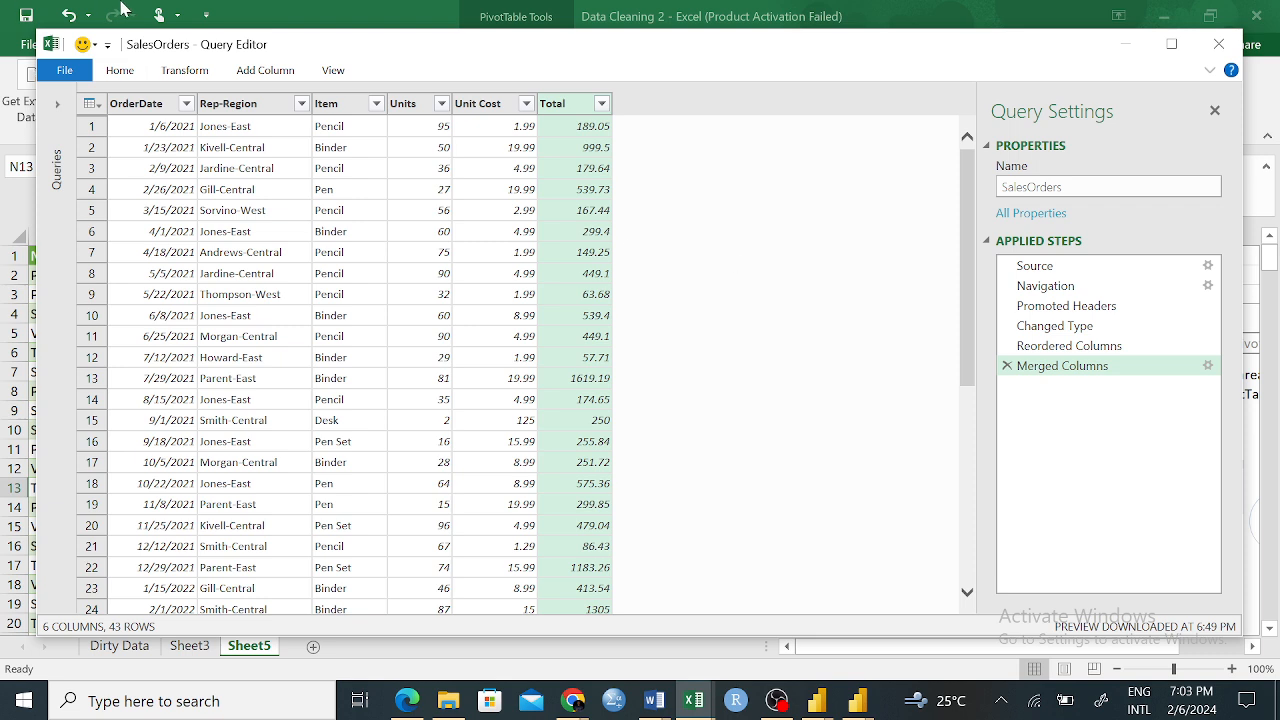
{"action": "left_click", "coordinate": [126, 73]}
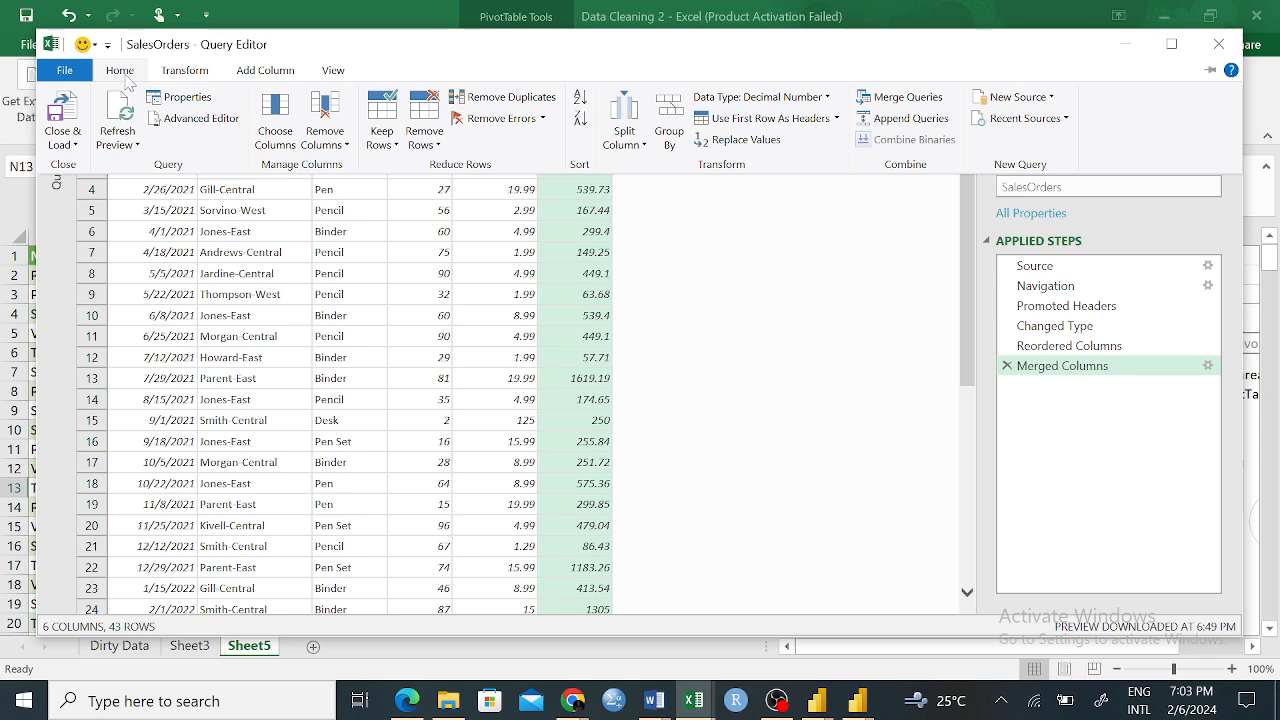
{"action": "left_click", "coordinate": [62, 112]}
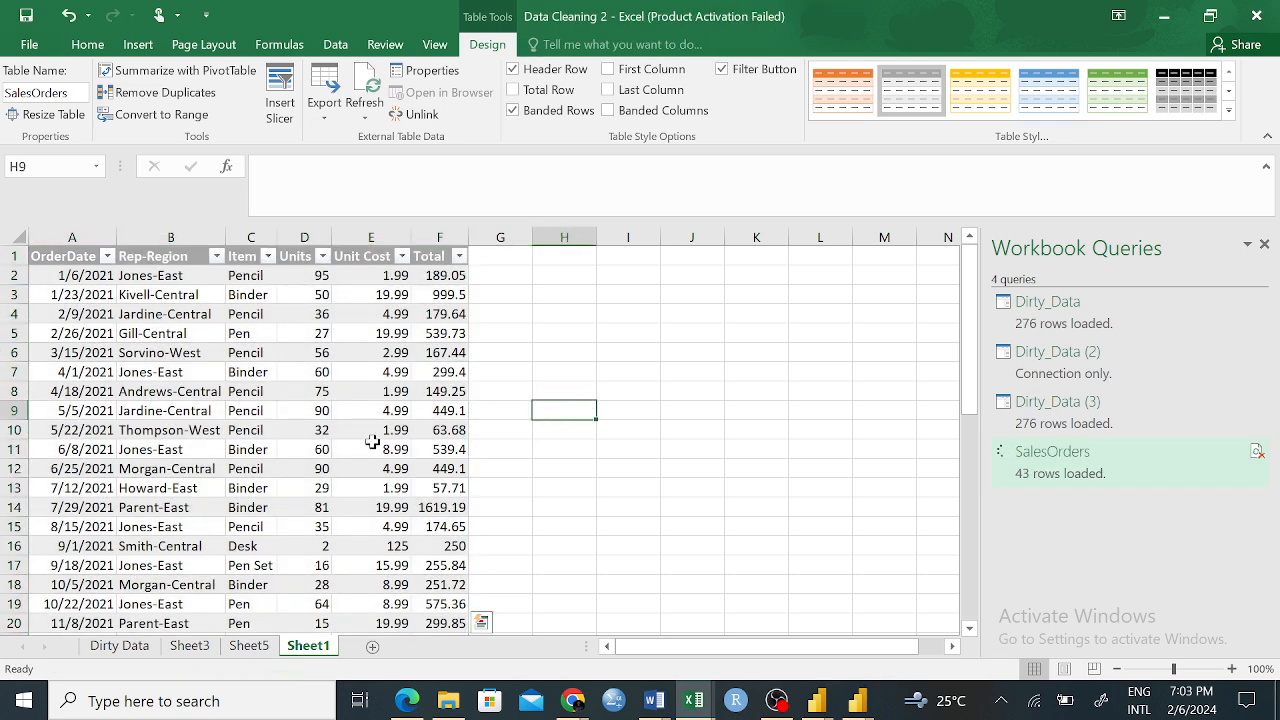
Examine the loaded SalesOrders table down to its last rows, focusing on the values in the Rep-Region column
{"action": "left_click", "coordinate": [310, 336]}
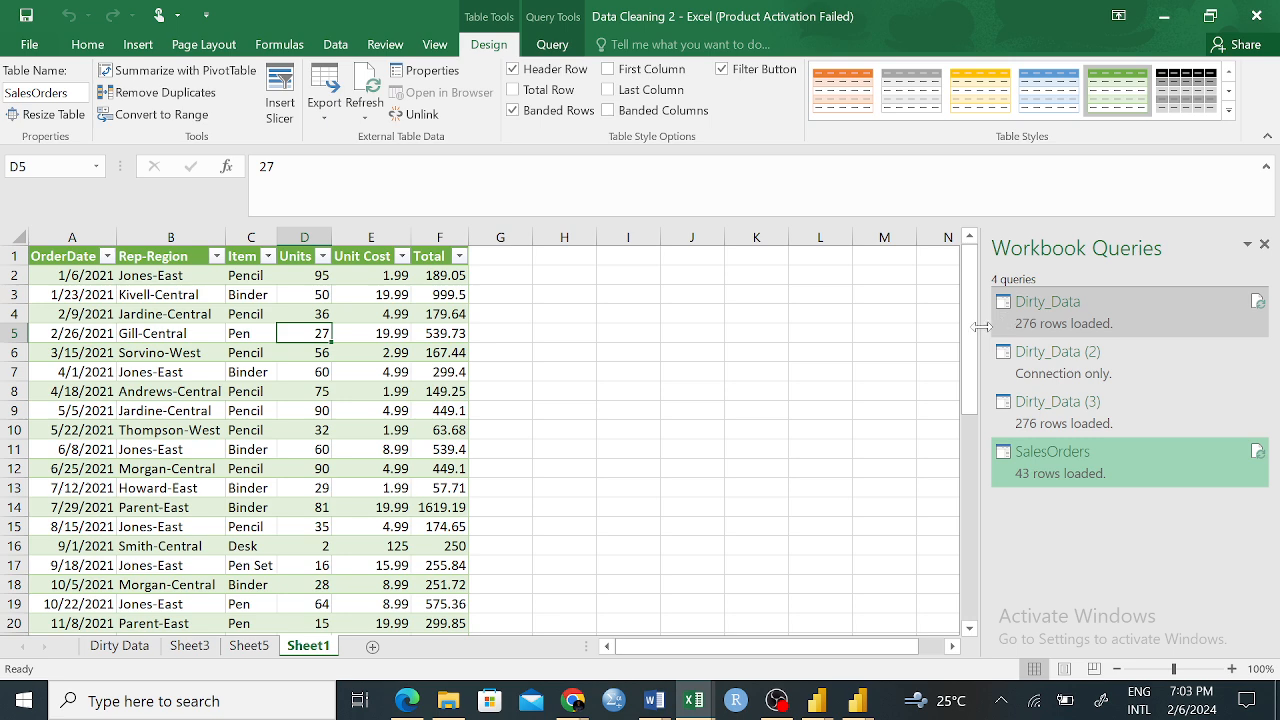
{"action": "left_click_drag", "start_coordinate": [970, 364], "coordinate": [970, 455]}
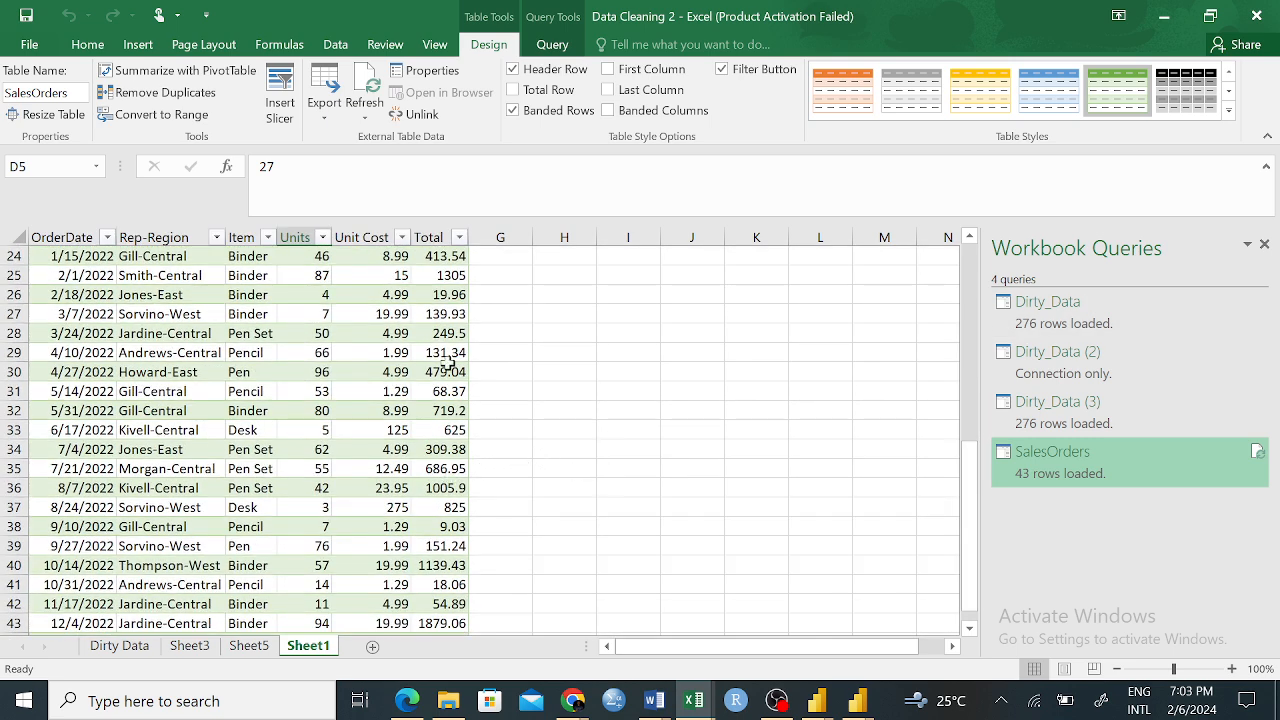
{"action": "left_click_drag", "start_coordinate": [970, 488], "coordinate": [970, 415]}
{"action": "left_click", "coordinate": [152, 256]}
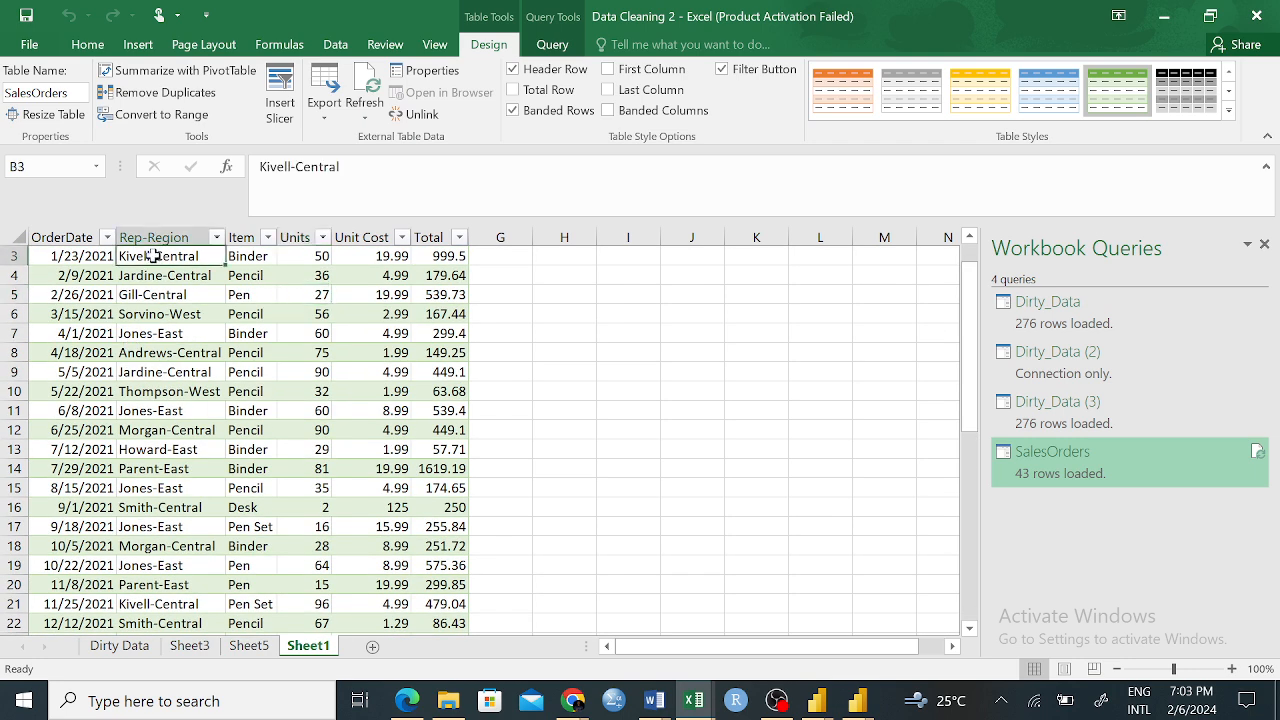
{"action": "left_click", "coordinate": [158, 355]}
{"action": "left_click", "coordinate": [155, 244]}
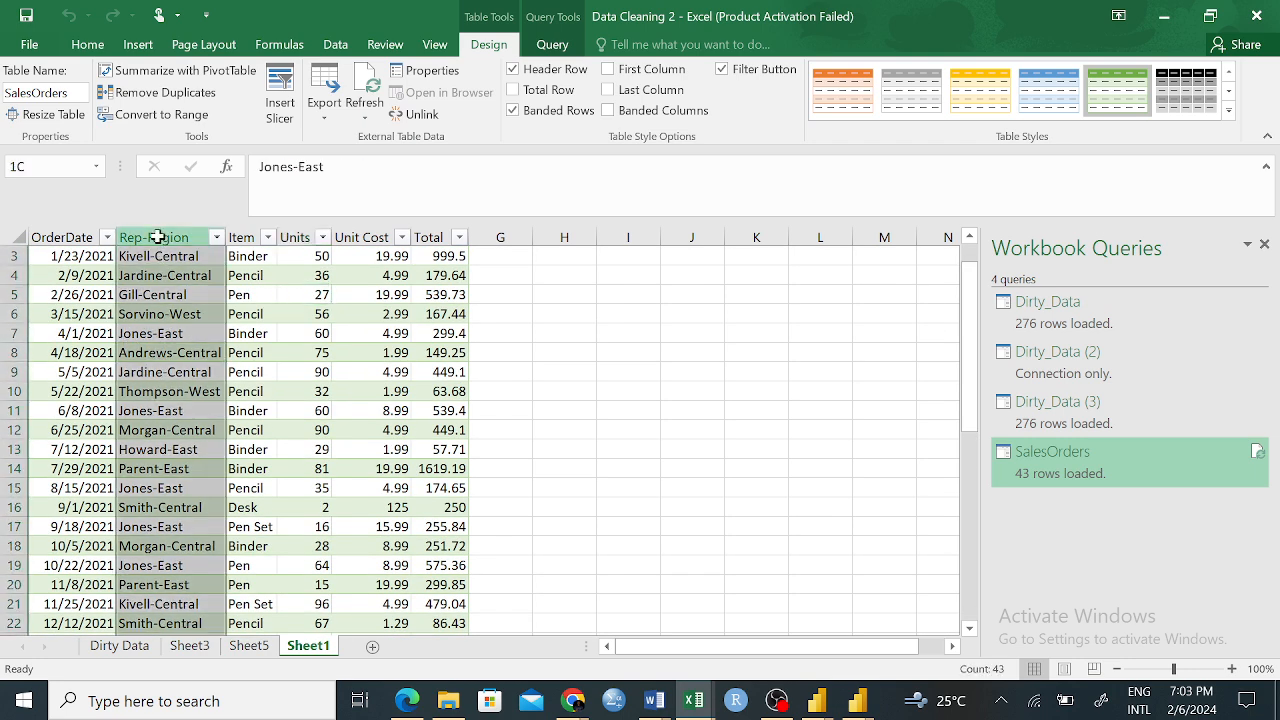
{"action": "left_click", "coordinate": [170, 409]}
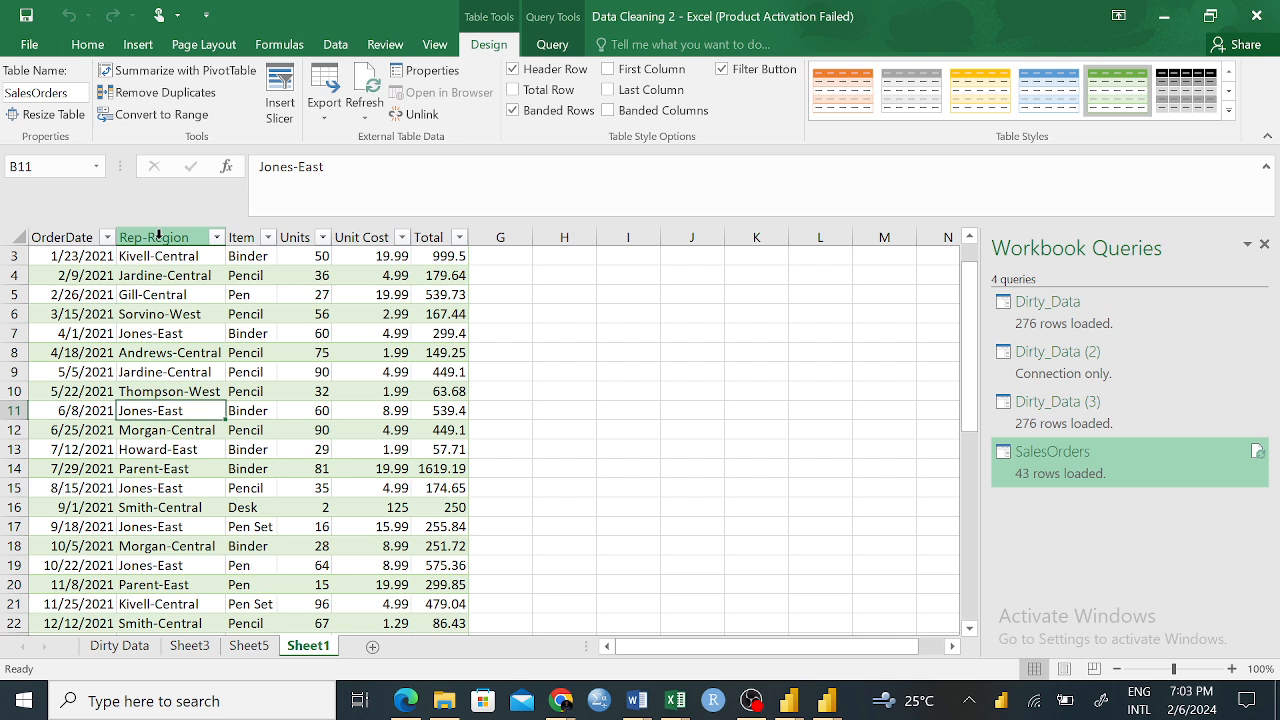
Insert an empty column between Rep-Region and Item in the SalesOrders table
{"action": "left_click", "coordinate": [246, 237]}
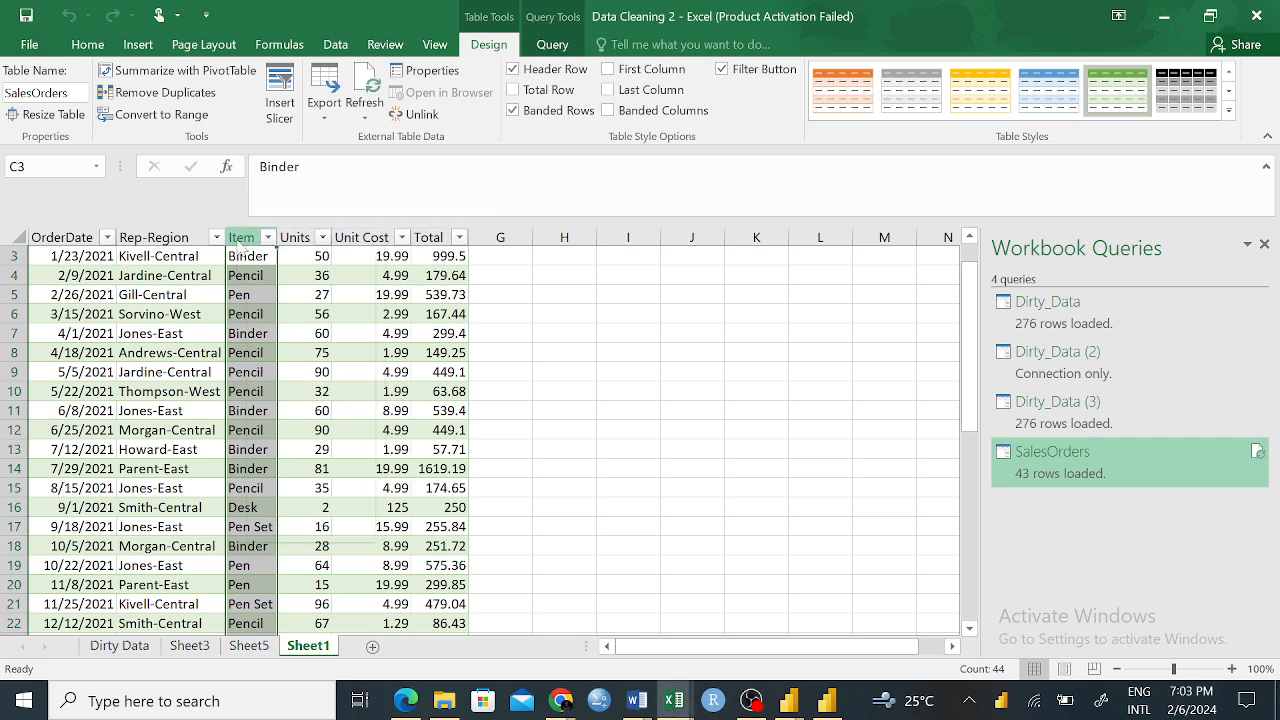
{"action": "right_click", "coordinate": [244, 250]}
{"action": "left_click", "coordinate": [290, 381]}
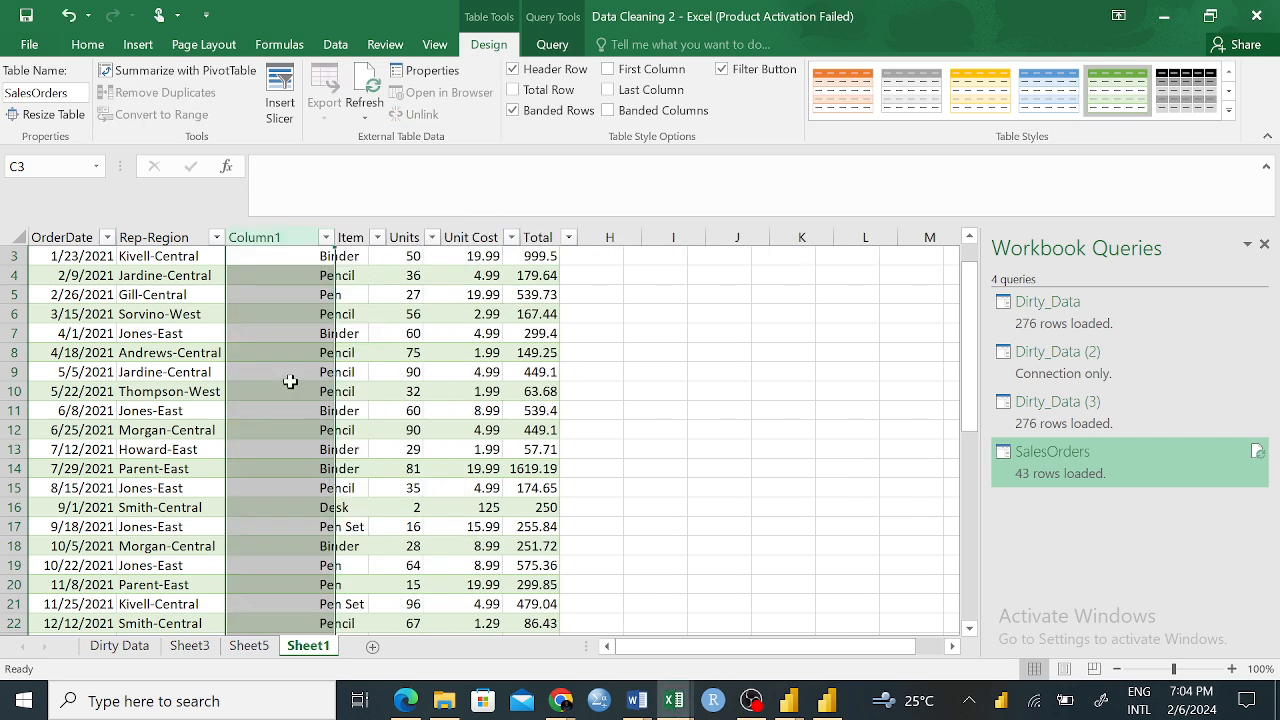
{"action": "left_click", "coordinate": [274, 258]}
{"action": "left_click", "coordinate": [268, 237]}
{"action": "left_click_drag", "start_coordinate": [268, 237], "coordinate": [267, 232]}
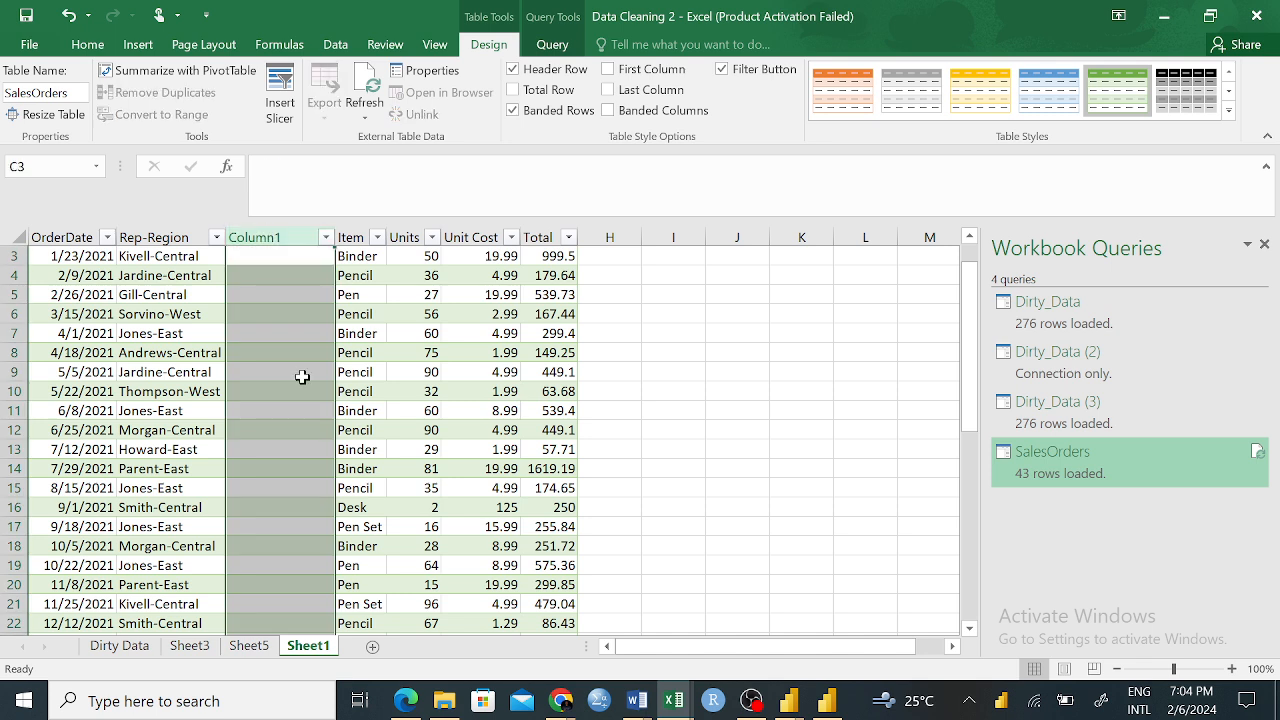
{"action": "left_click", "coordinate": [302, 376]}
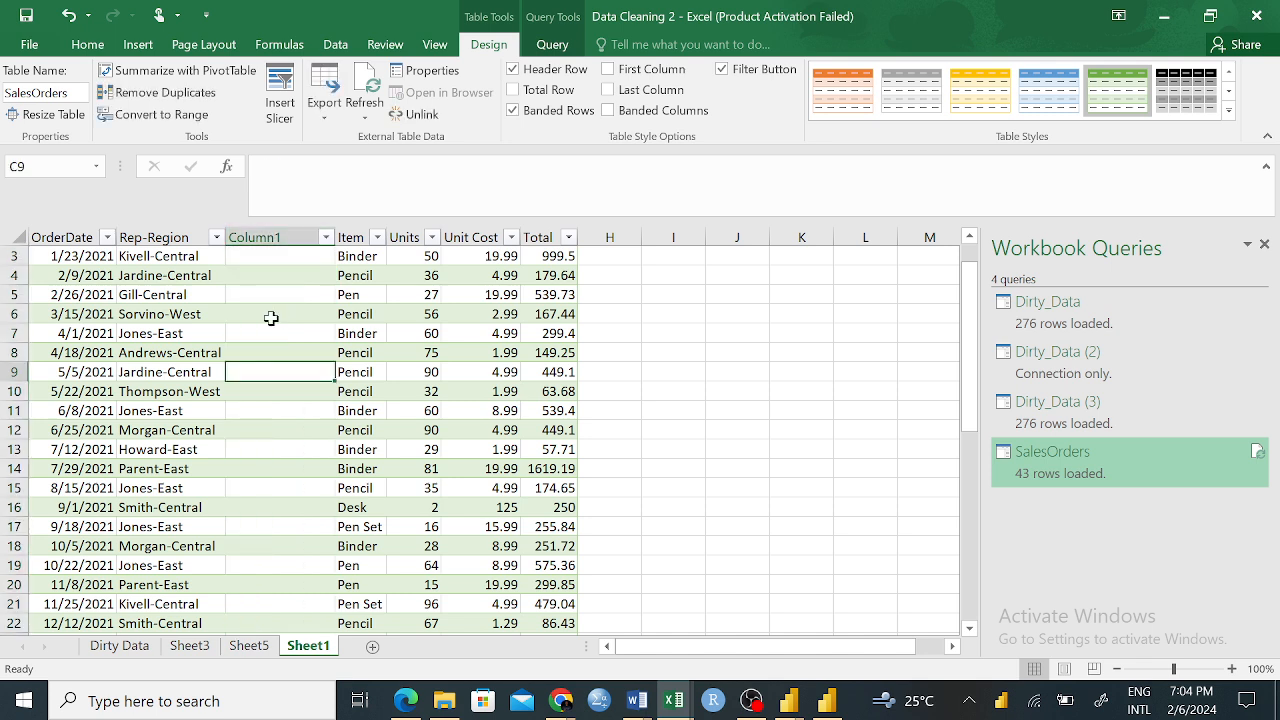
{"action": "left_click", "coordinate": [255, 256]}
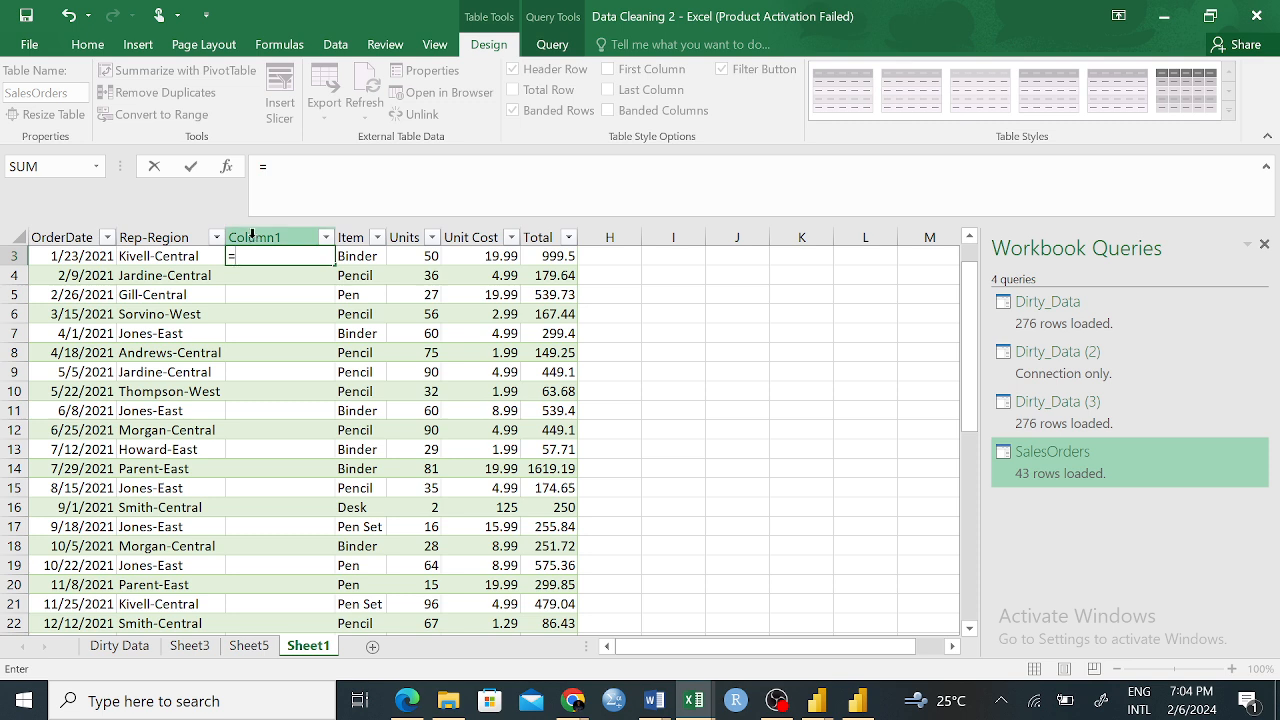
{"action": "left_click", "coordinate": [252, 233]}
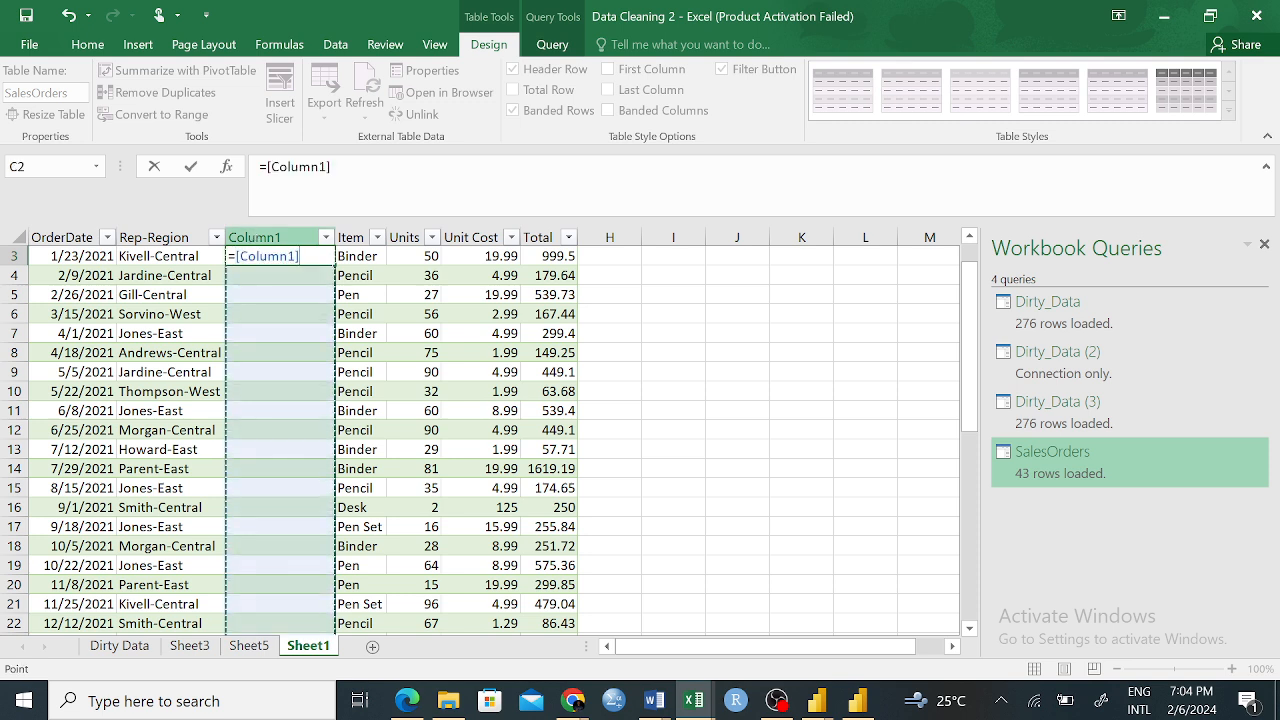
{"action": "key", "text": "BackSpace"}
{"action": "key", "text": "BackSpace"}
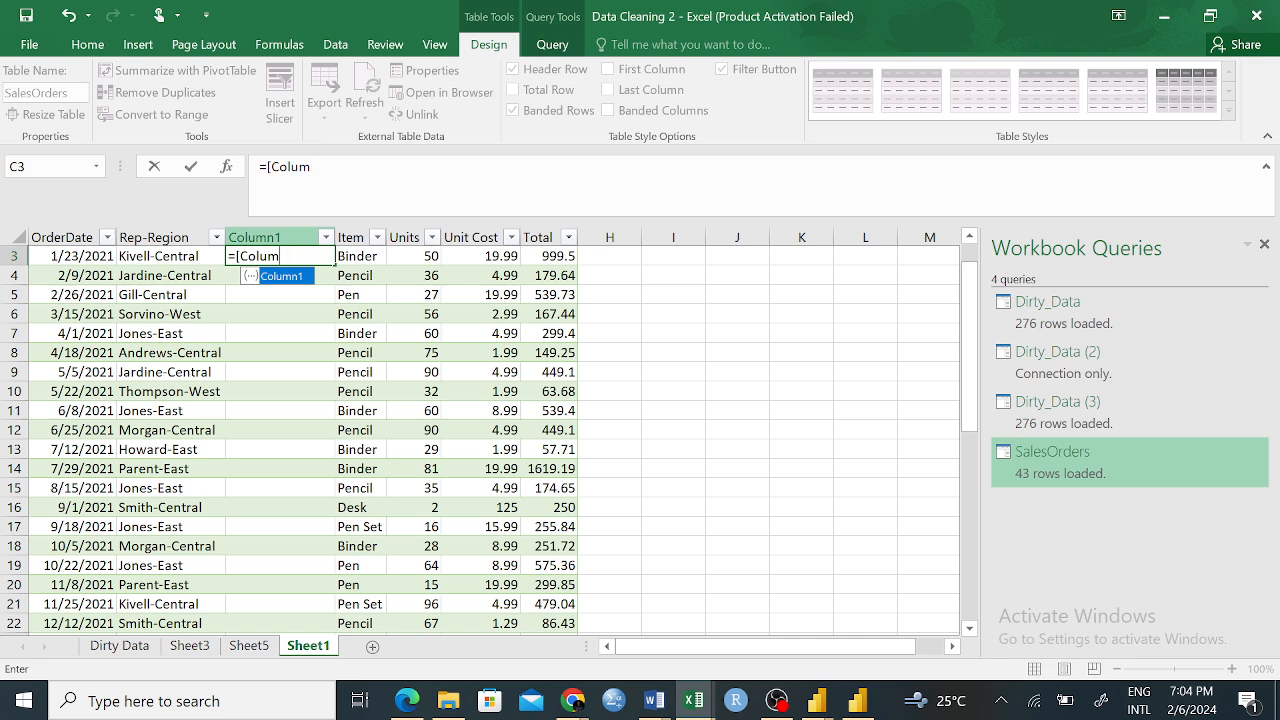
{"action": "key", "text": "BackSpace"}
{"action": "key", "text": "BackSpace"}
{"action": "key", "text": "F2"}
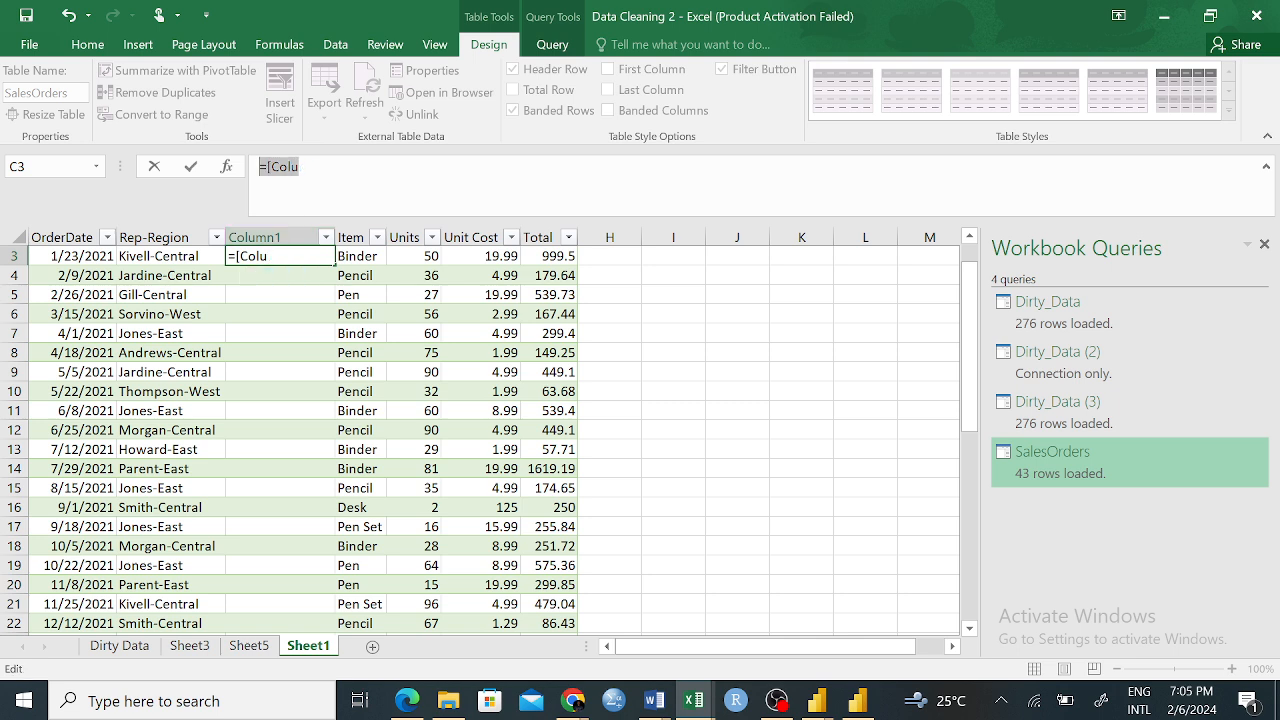
{"action": "key", "text": "BackSpace"}
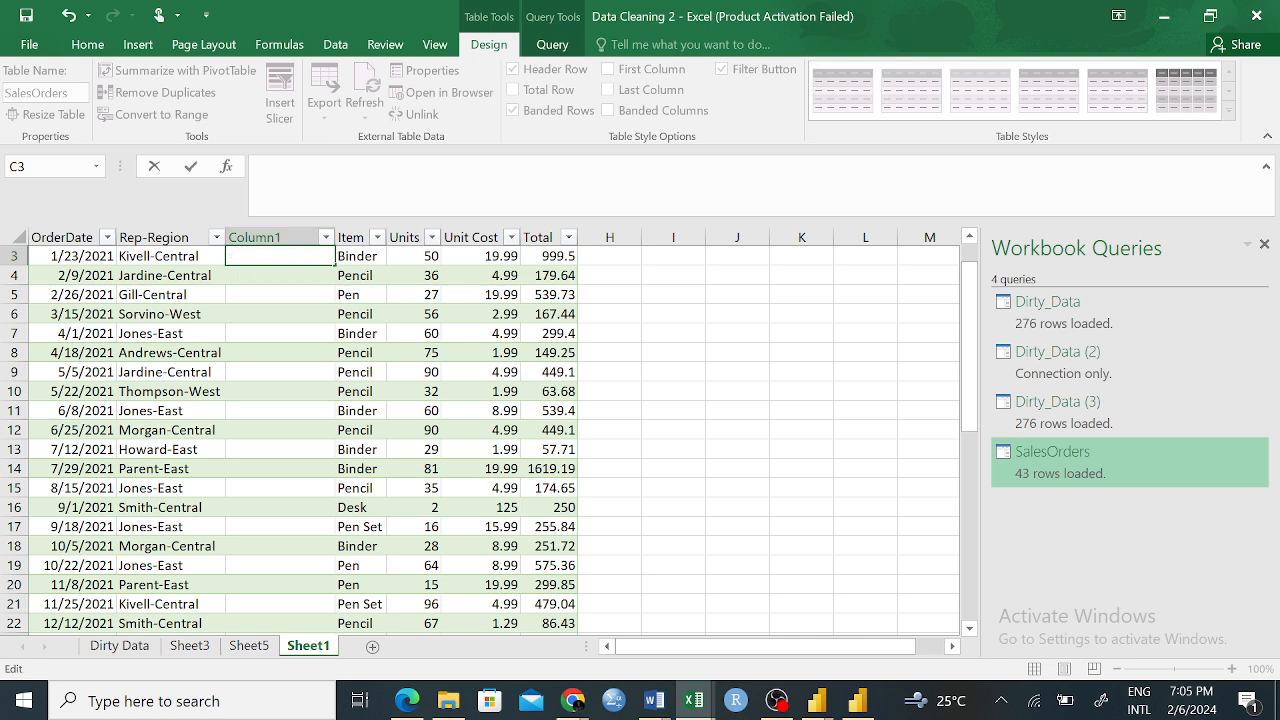
Delete the empty column between Rep-Region and Item from the SalesOrders table
{"action": "left_click", "coordinate": [285, 238]}
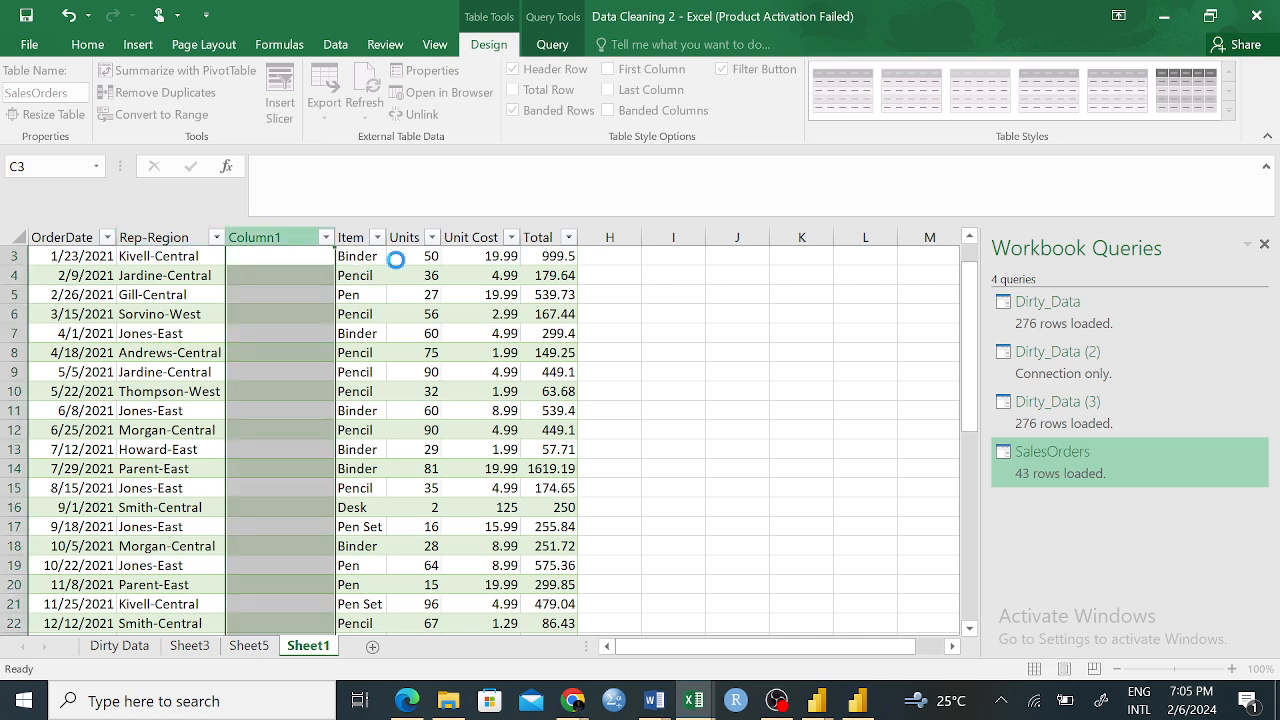
{"action": "right_click", "coordinate": [305, 250]}
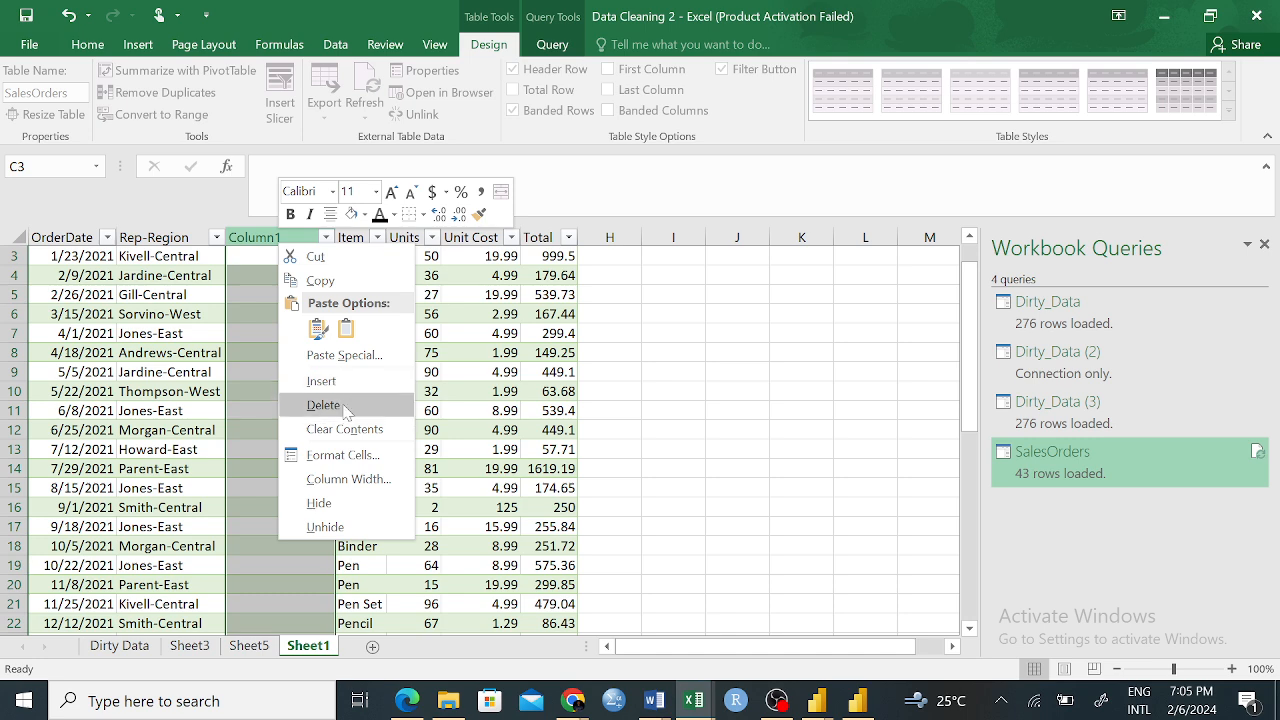
{"action": "left_click", "coordinate": [350, 404]}
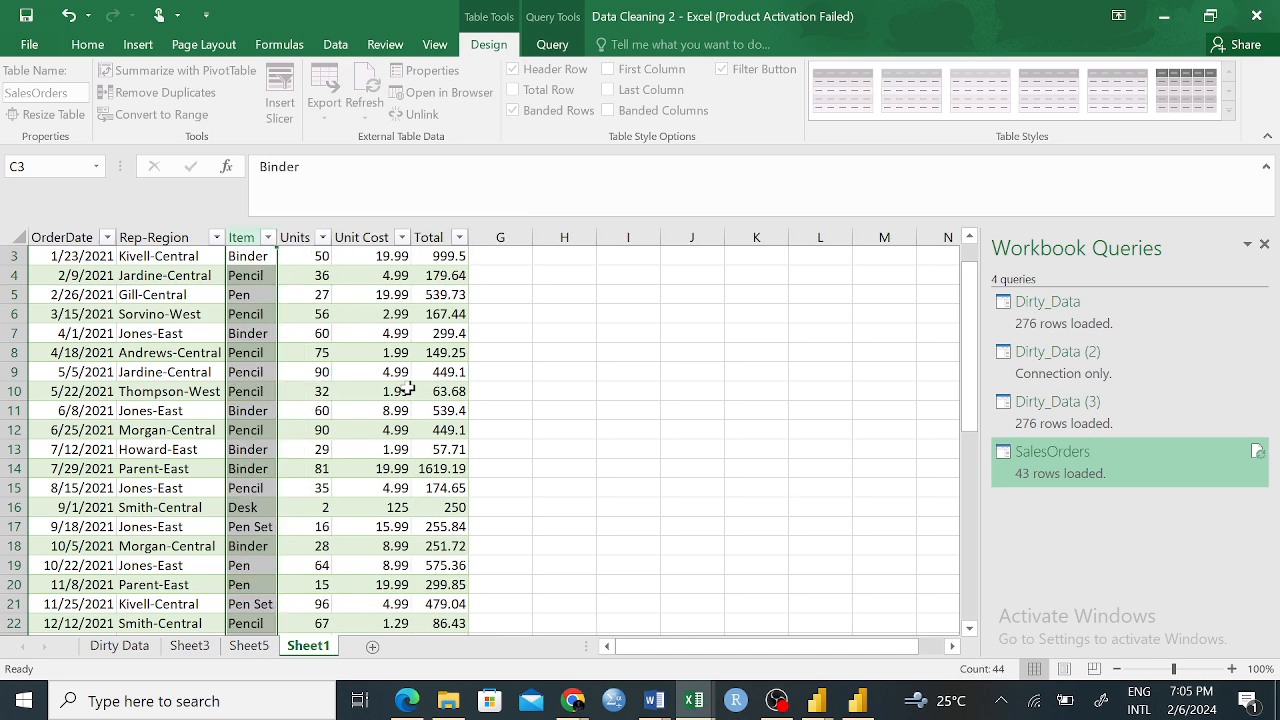
{"action": "left_click", "coordinate": [500, 488]}
Look over the SalesOrders table's rows, then select all its data and display the commands for inserting tables and charts
{"action": "scroll", "coordinate": [166, 297], "scroll_direction": "up", "scroll_amount": 1}
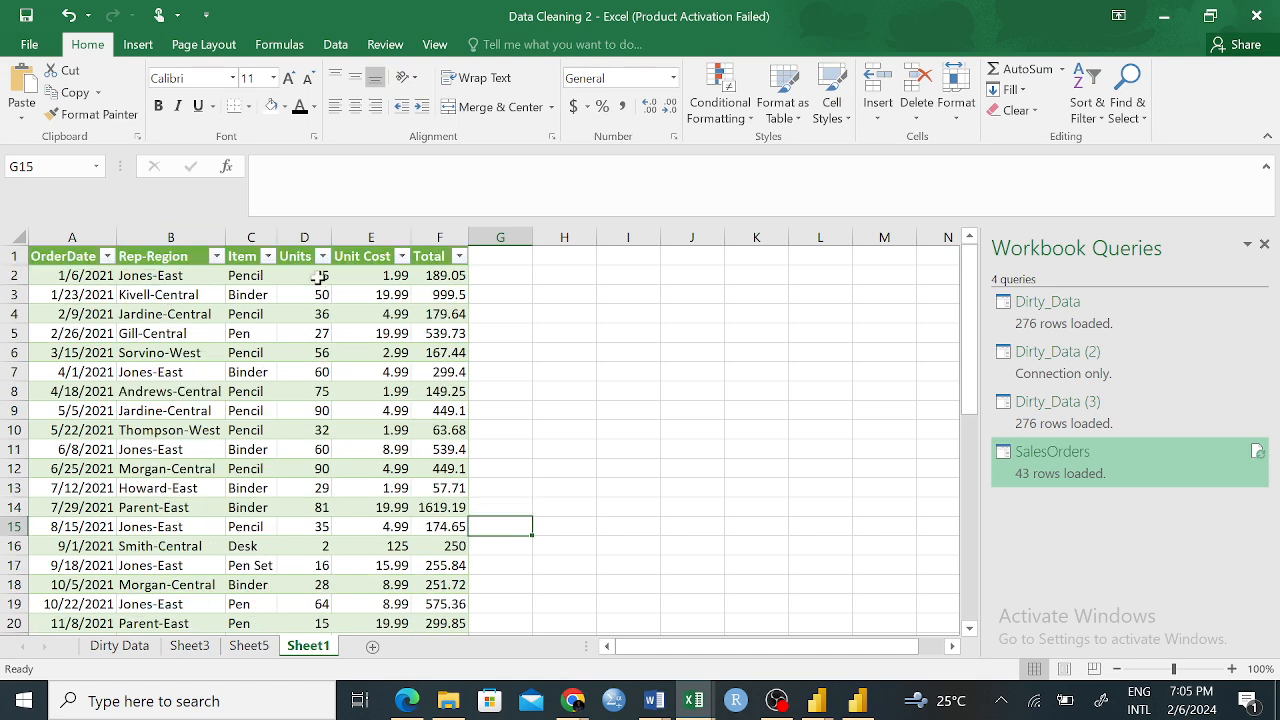
{"action": "left_click", "coordinate": [140, 258]}
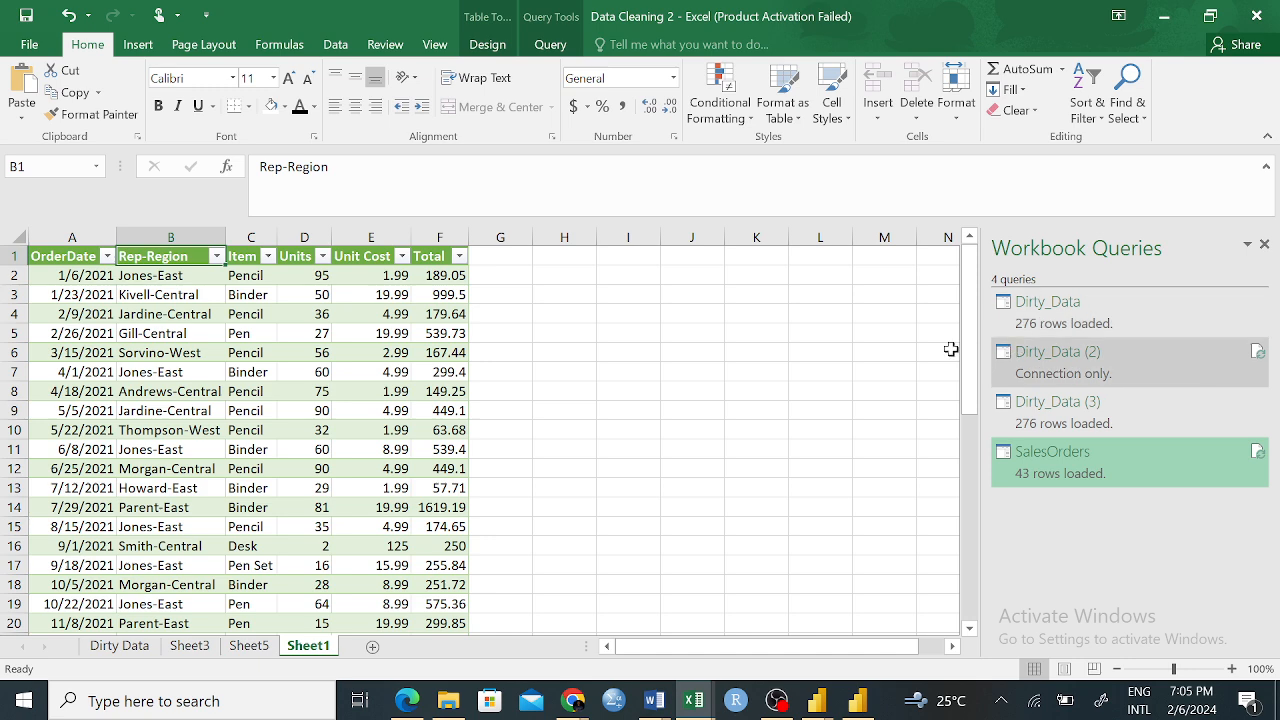
{"action": "scroll", "coordinate": [430, 450], "scroll_direction": "down", "scroll_amount": 5}
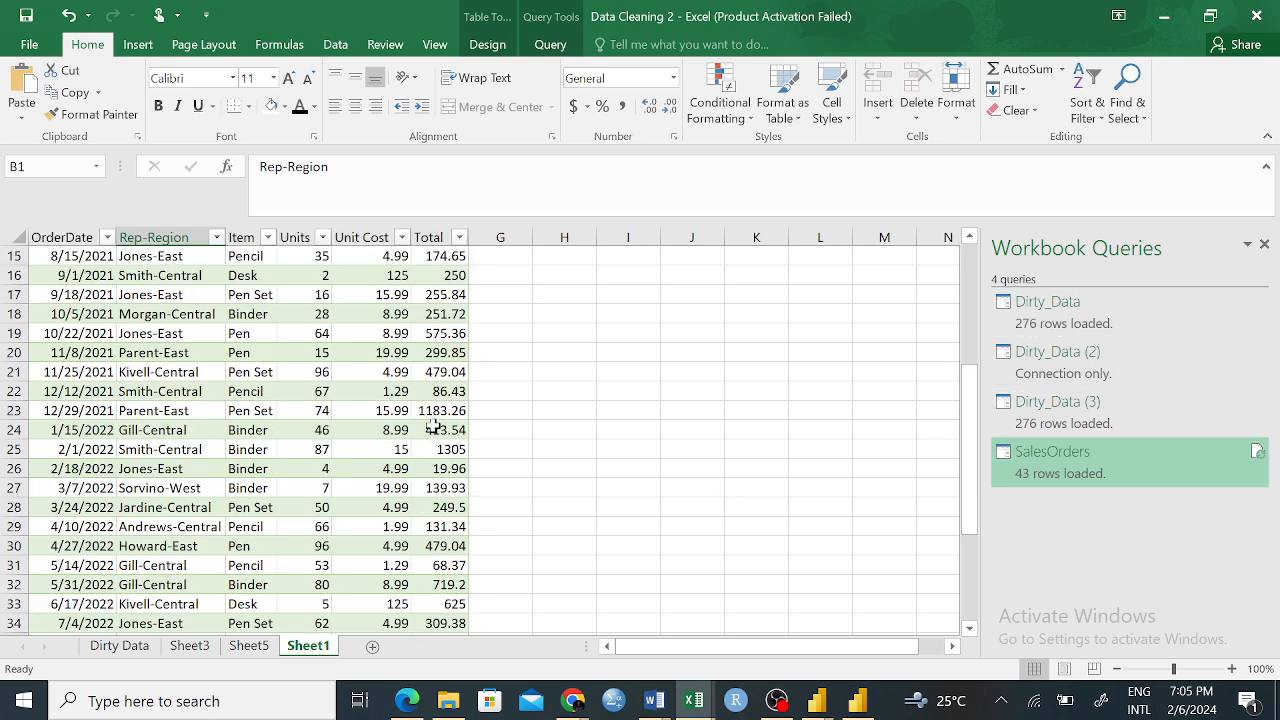
{"action": "left_click_drag", "start_coordinate": [970, 405], "coordinate": [968, 262]}
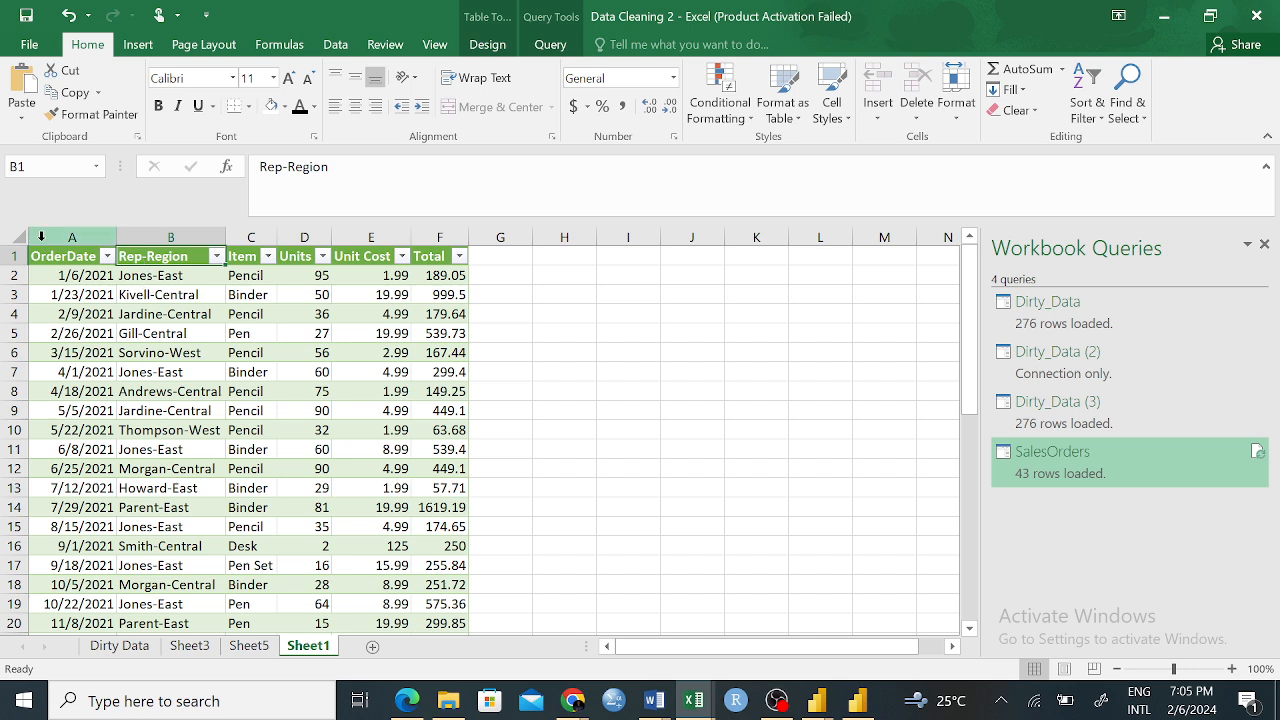
{"action": "left_click_drag", "start_coordinate": [72, 237], "coordinate": [209, 238]}
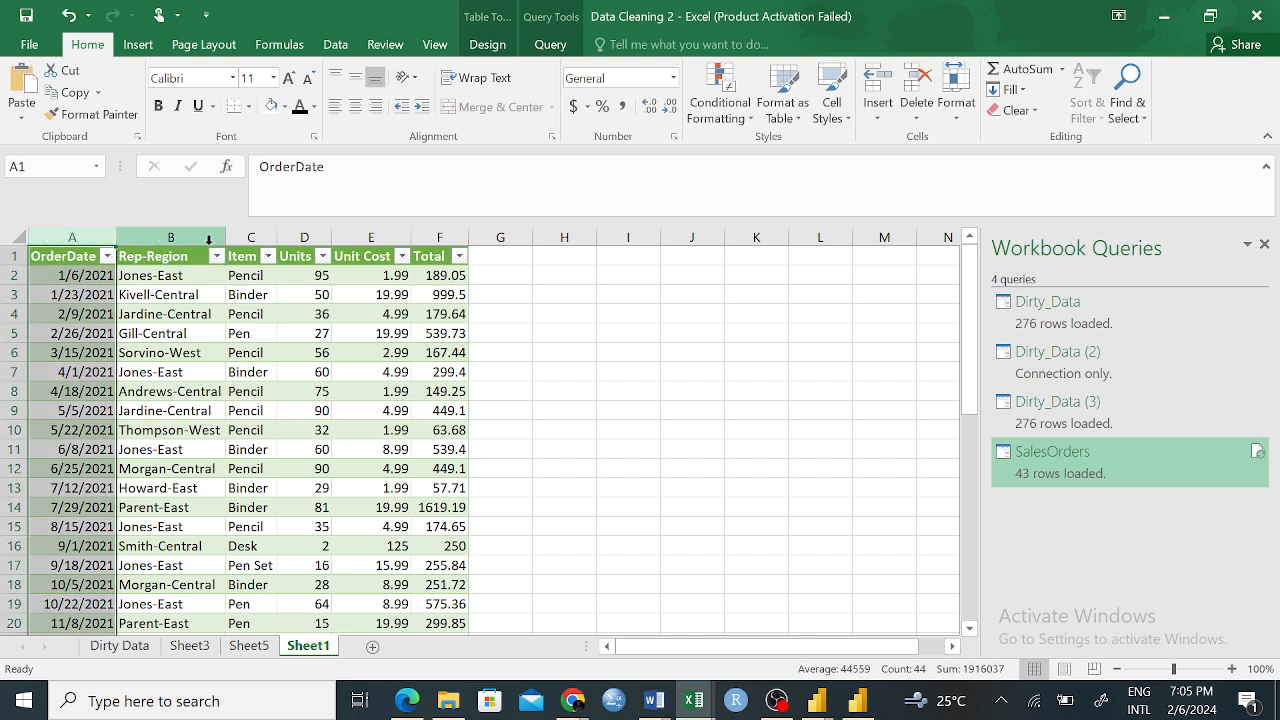
{"action": "left_click", "coordinate": [545, 390]}
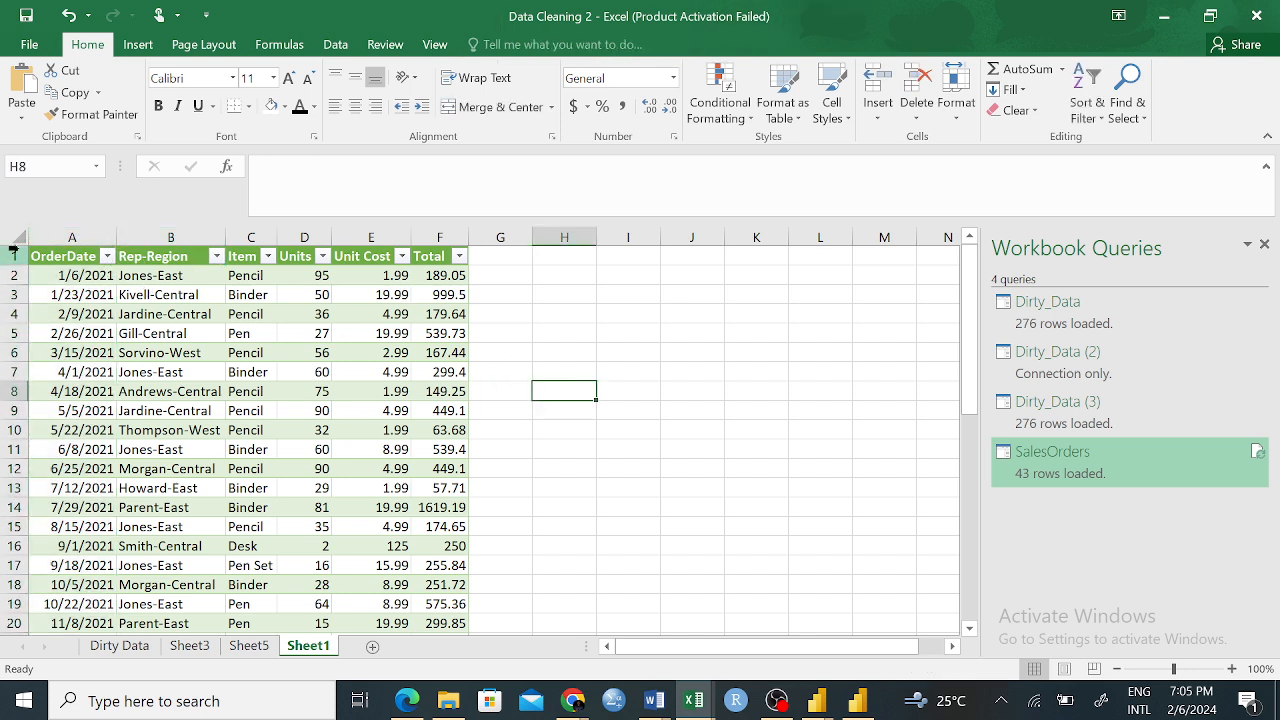
{"action": "left_click", "coordinate": [41, 259]}
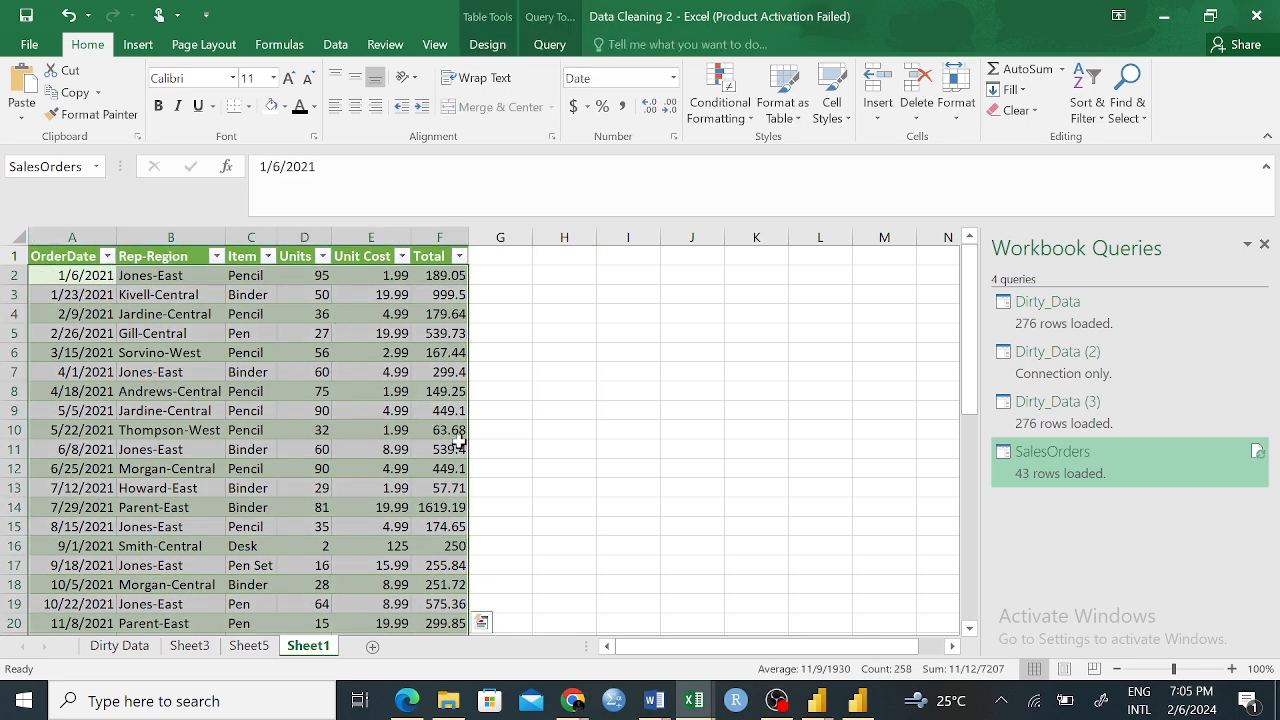
{"action": "left_click", "coordinate": [141, 45]}
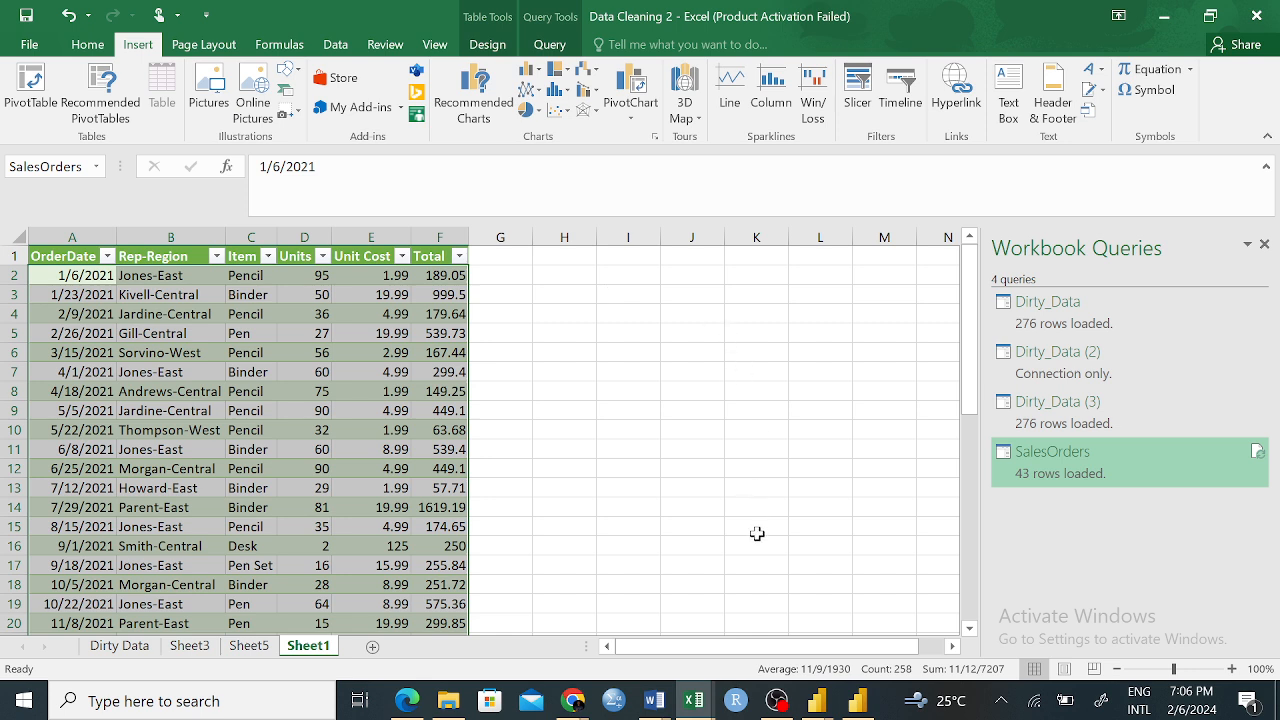
Switch to the Pivot Practice workbook and look through its product sales records by category, representative and region
{"action": "left_click", "coordinate": [266, 650]}
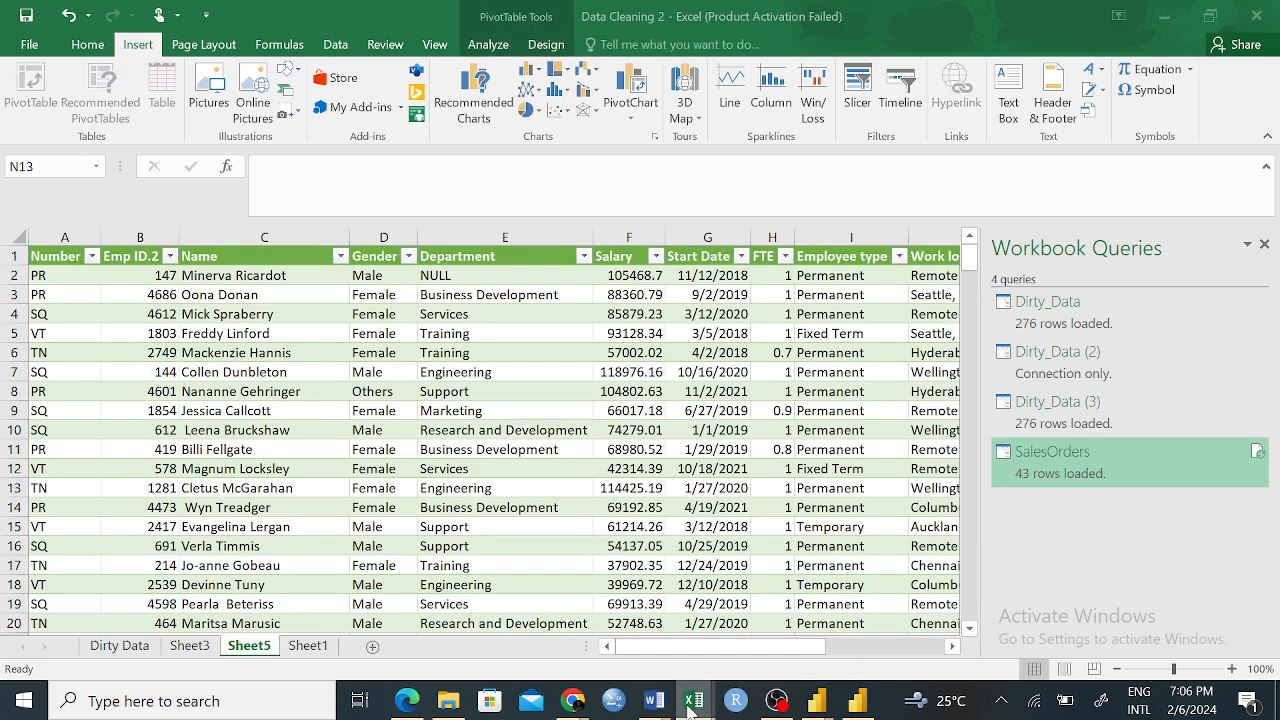
{"action": "mouse_move", "coordinate": [693, 682]}
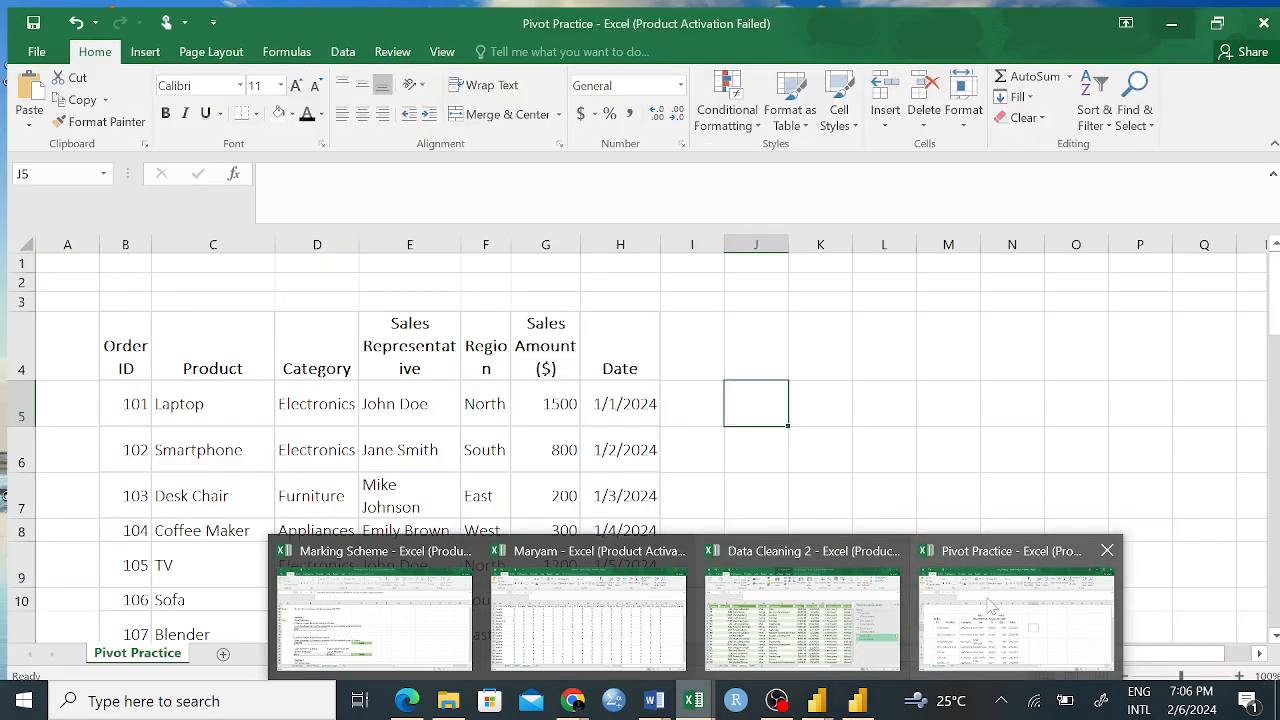
{"action": "left_click", "coordinate": [990, 605]}
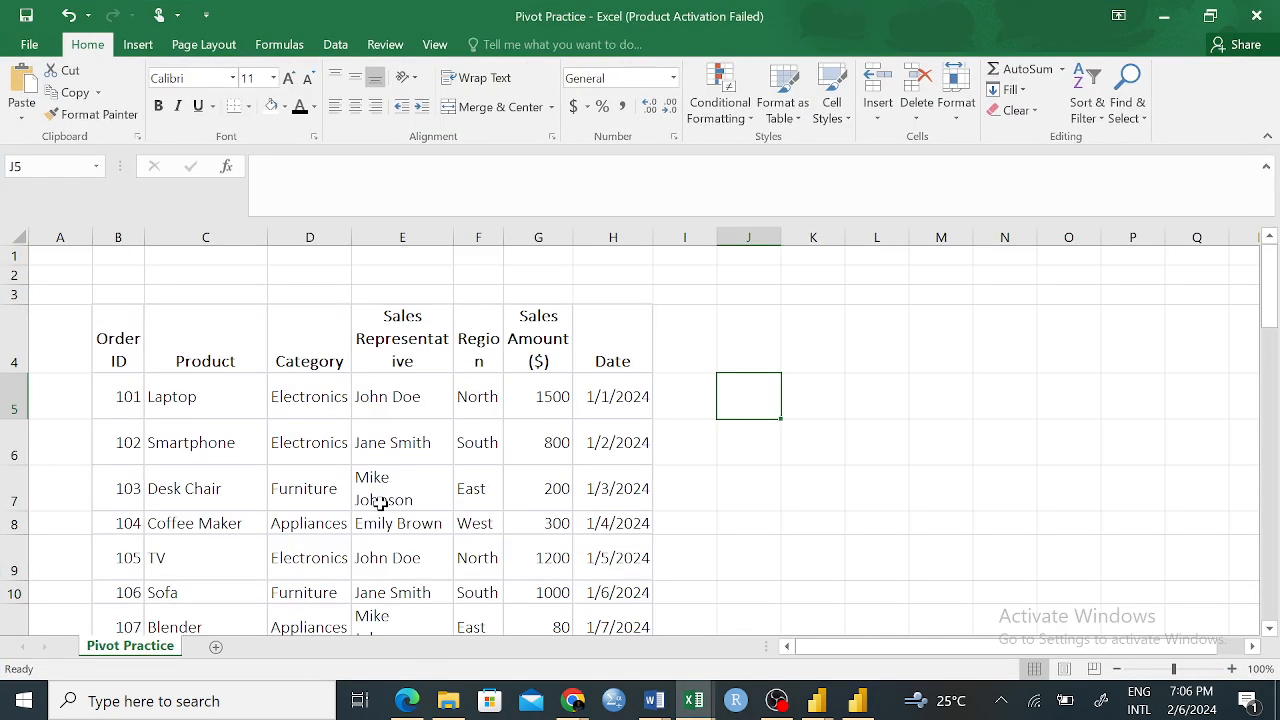
{"action": "scroll", "coordinate": [497, 420], "scroll_direction": "down", "scroll_amount": 20}
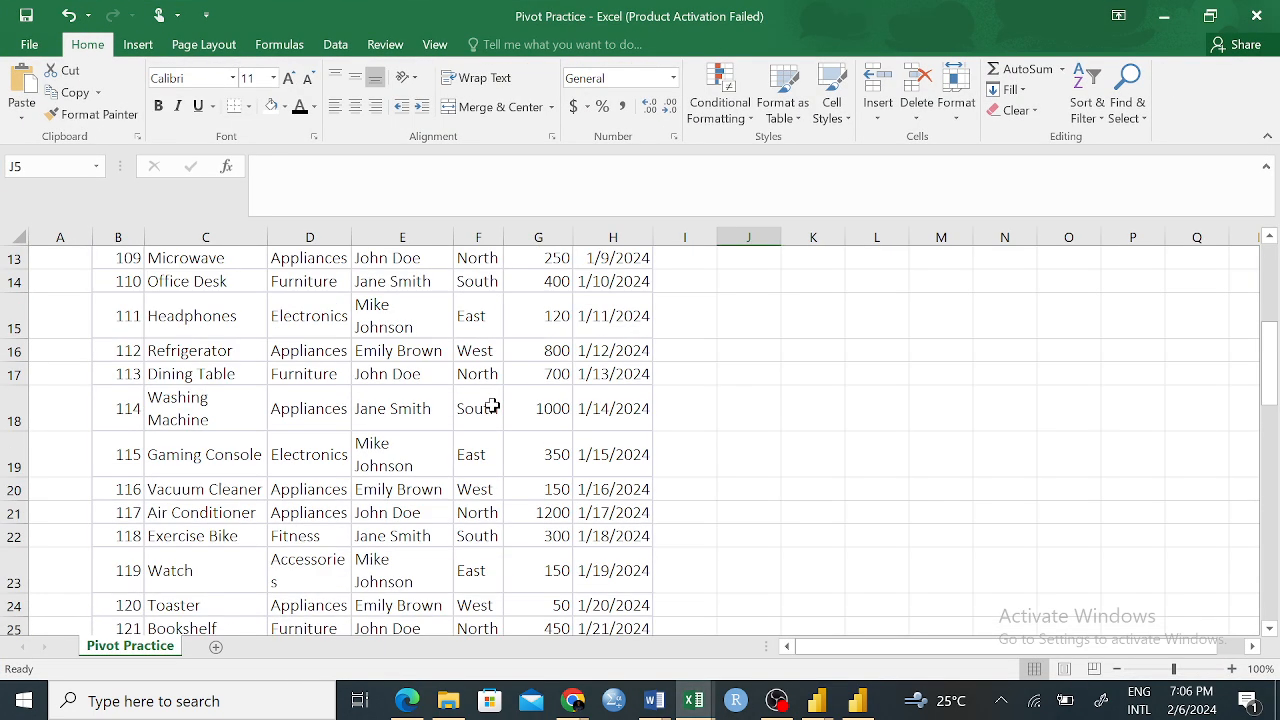
{"action": "scroll", "coordinate": [497, 426], "scroll_direction": "up", "scroll_amount": 17}
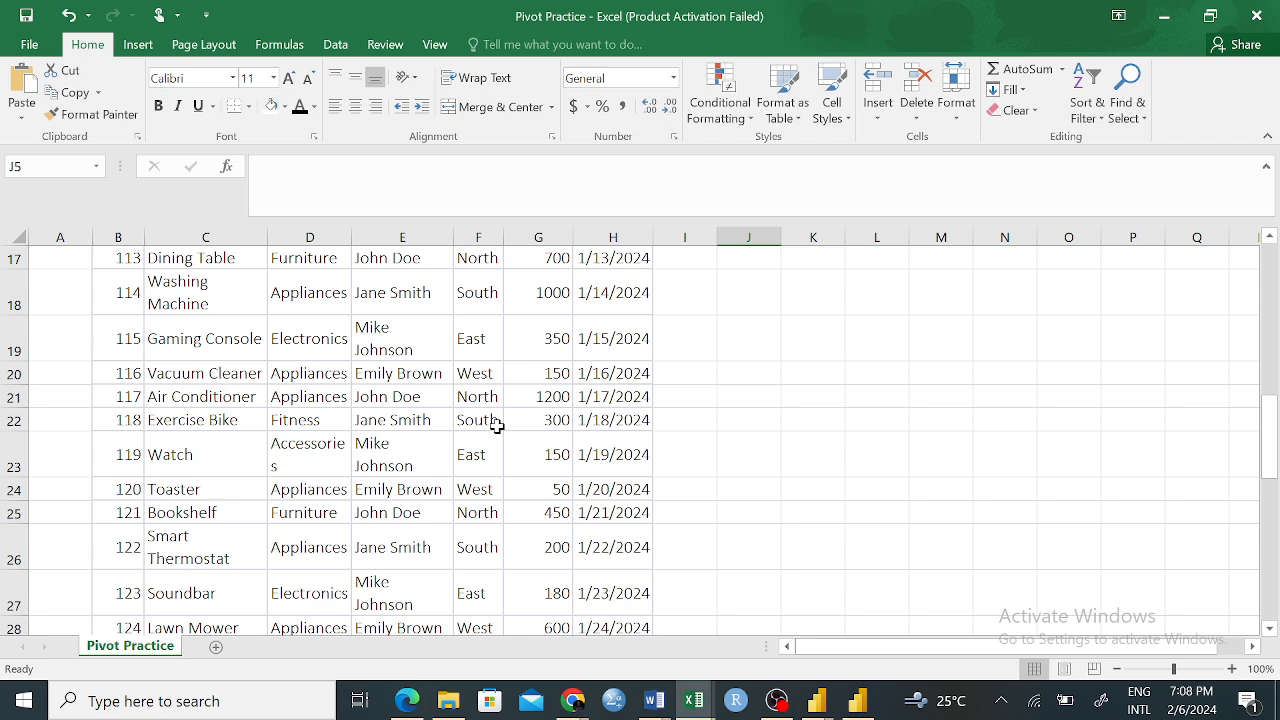
Look over the Pivot Practice records, examining the column headers from Order ID to Date and the first rows
{"action": "scroll", "coordinate": [497, 426], "scroll_direction": "up", "scroll_amount": 5}
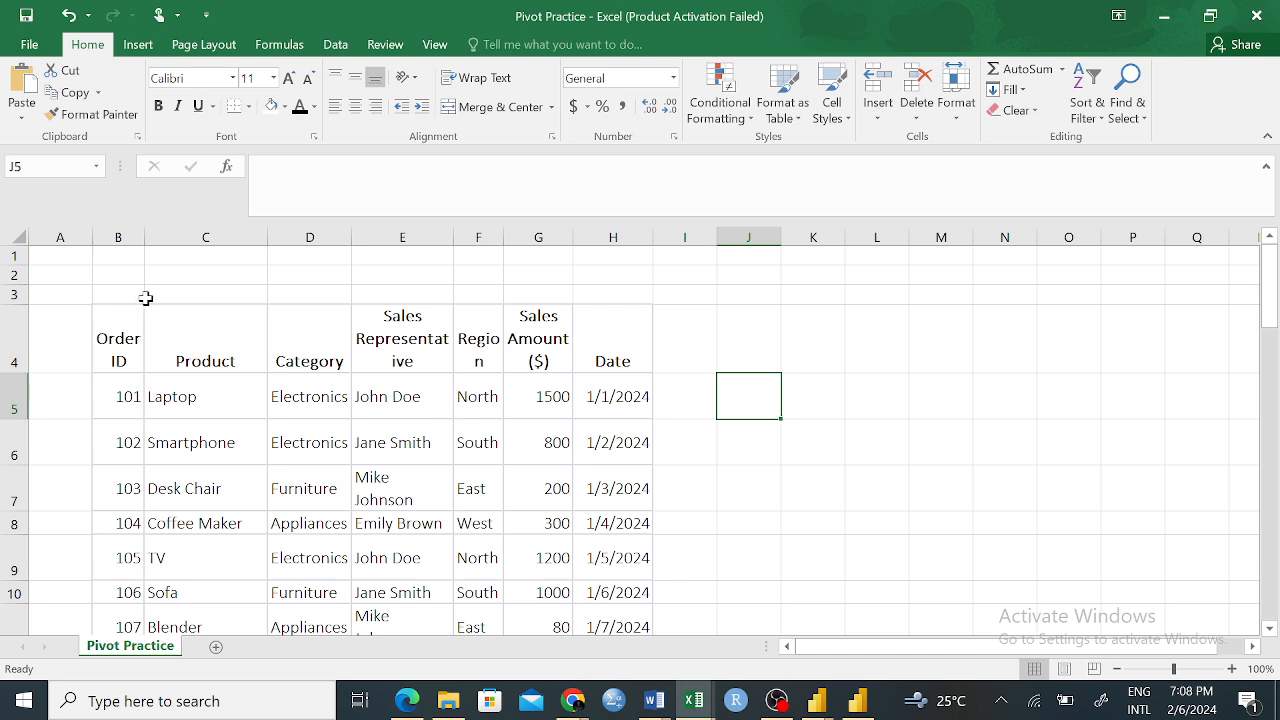
{"action": "scroll", "coordinate": [476, 376], "scroll_direction": "down", "scroll_amount": 2}
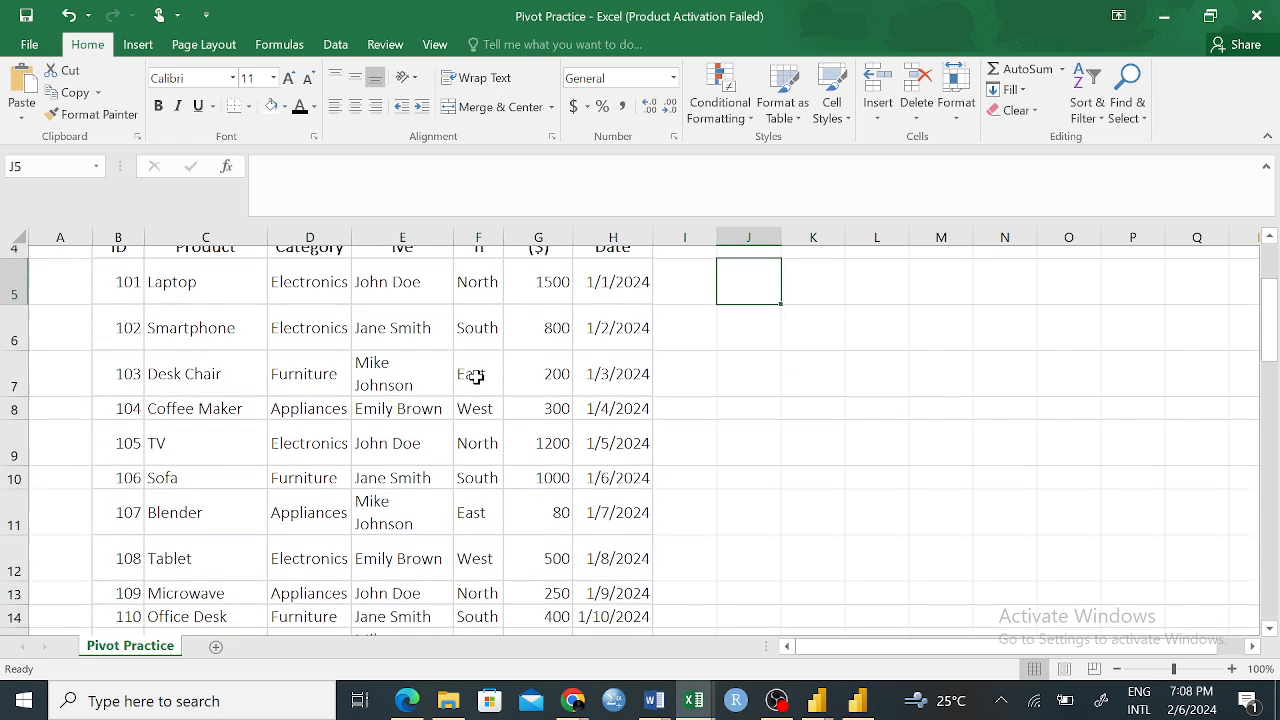
{"action": "scroll", "coordinate": [476, 376], "scroll_direction": "up", "scroll_amount": 2}
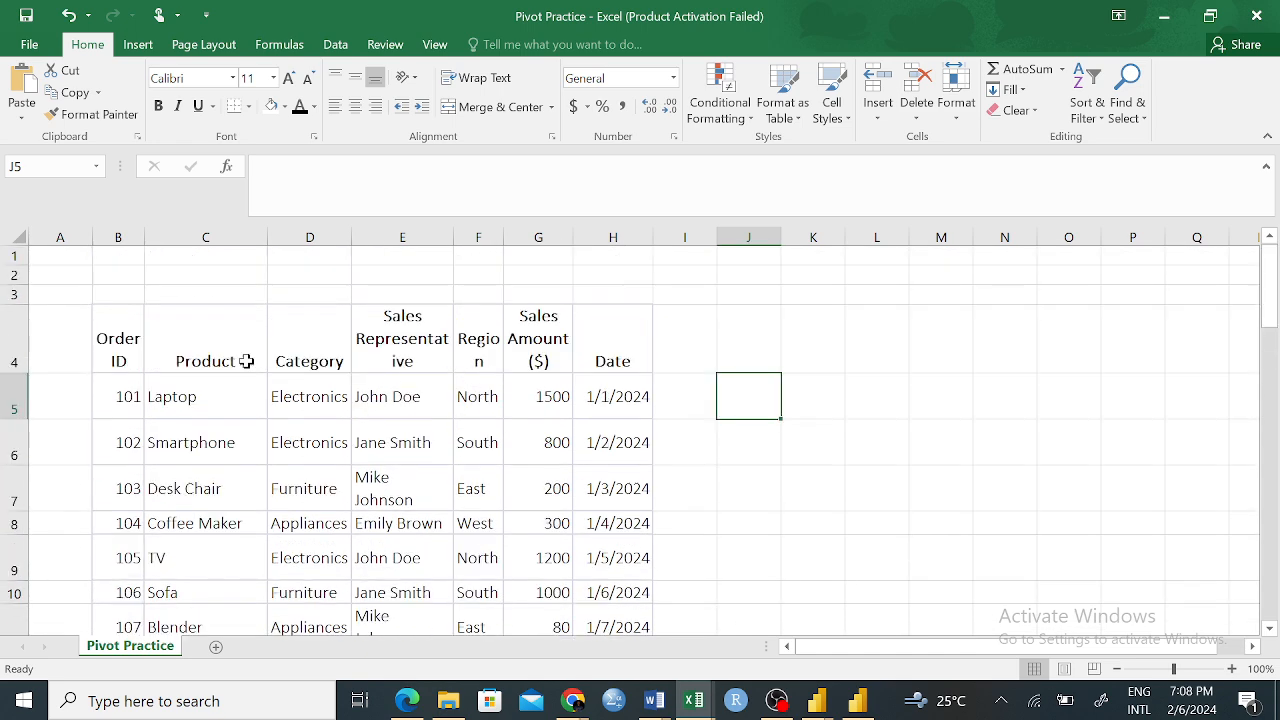
{"action": "left_click", "coordinate": [142, 320]}
{"action": "left_click_drag", "start_coordinate": [147, 319], "coordinate": [555, 495]}
{"action": "left_click", "coordinate": [622, 392]}
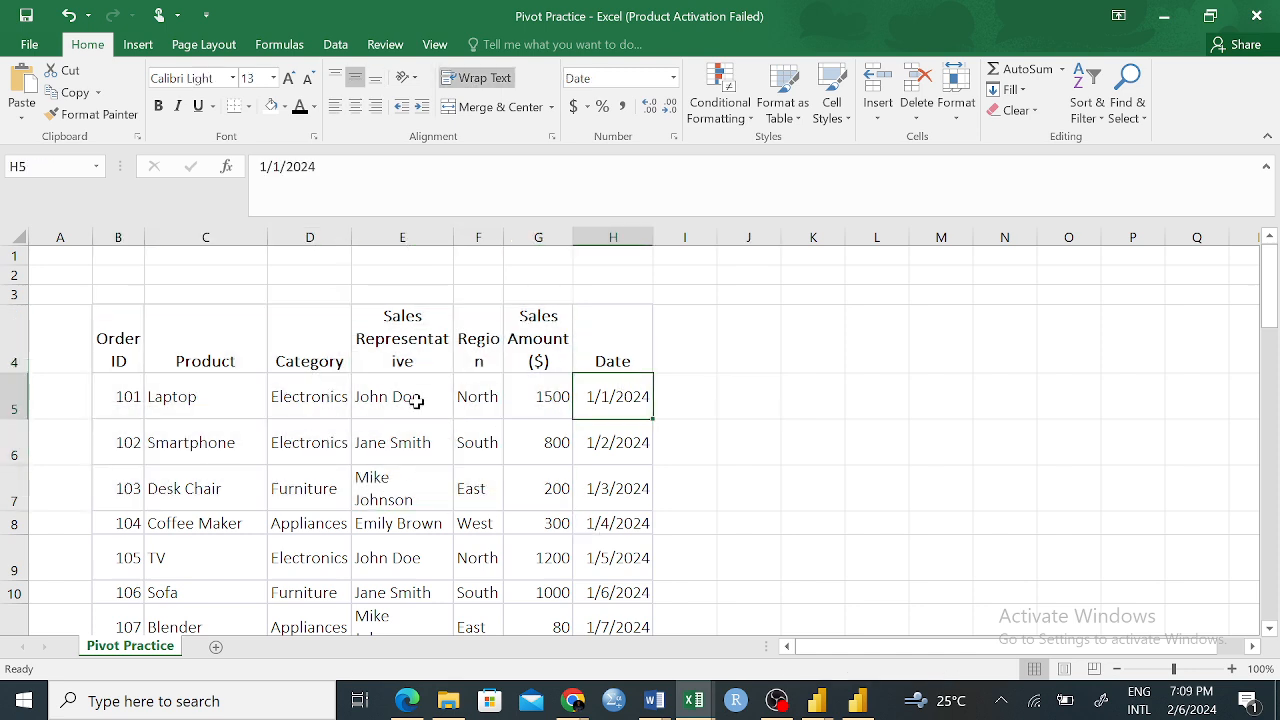
{"action": "left_click_drag", "start_coordinate": [118, 345], "coordinate": [466, 394]}
{"action": "left_click_drag", "start_coordinate": [545, 392], "coordinate": [576, 389]}
{"action": "left_click", "coordinate": [608, 388]}
{"action": "left_click_drag", "start_coordinate": [116, 344], "coordinate": [288, 292]}
{"action": "left_click", "coordinate": [300, 469]}
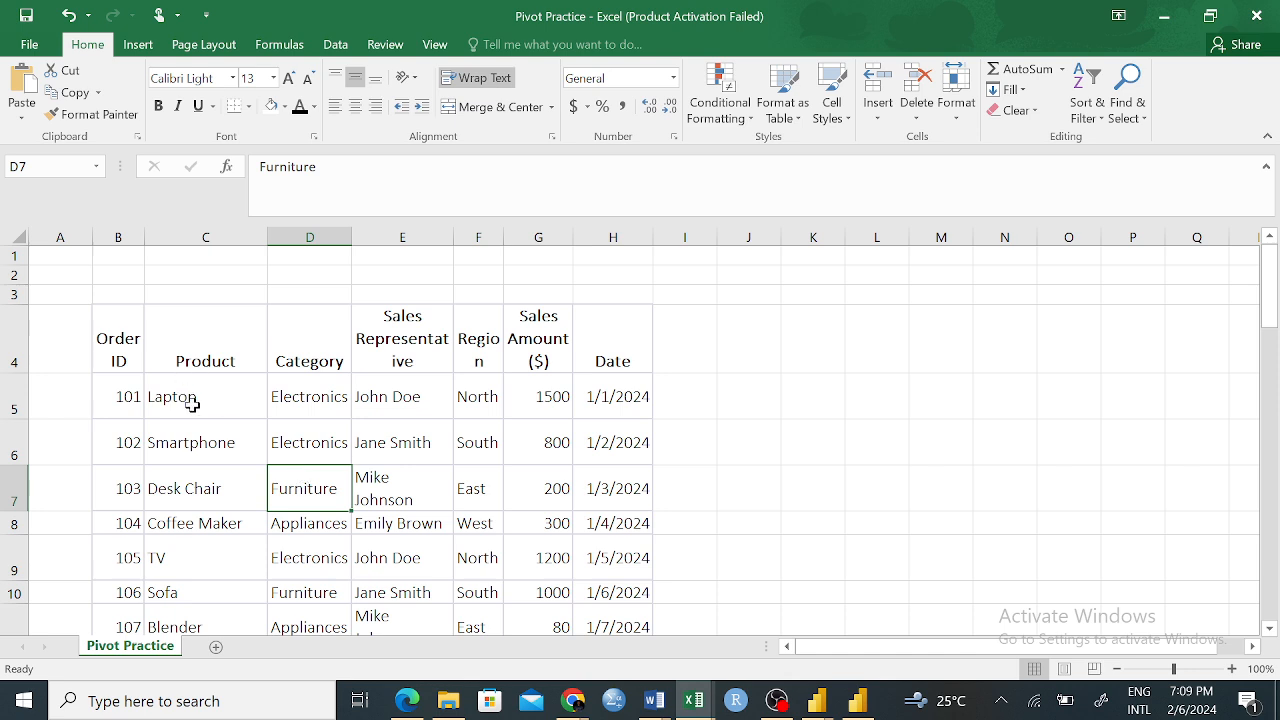
Select the sales table from the Order ID header to the last dated record in H40 and review the selected rows
{"action": "left_click_drag", "start_coordinate": [120, 345], "coordinate": [612, 615]}
{"action": "scroll", "coordinate": [700, 520], "scroll_direction": "down", "scroll_amount": 3}
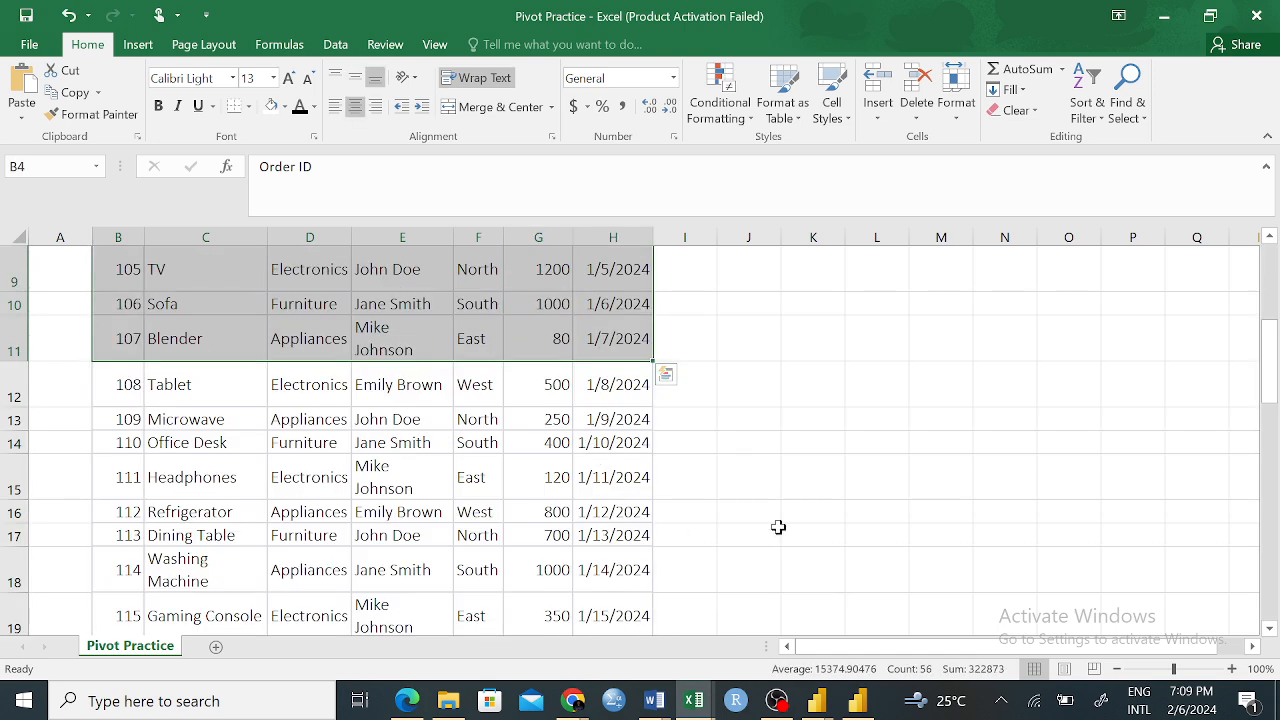
{"action": "left_click", "coordinate": [813, 380]}
{"action": "scroll", "coordinate": [350, 390], "scroll_direction": "up", "scroll_amount": 3}
{"action": "left_click_drag", "start_coordinate": [113, 337], "coordinate": [648, 560]}
{"action": "scroll", "coordinate": [900, 450], "scroll_direction": "up", "scroll_amount": 10}
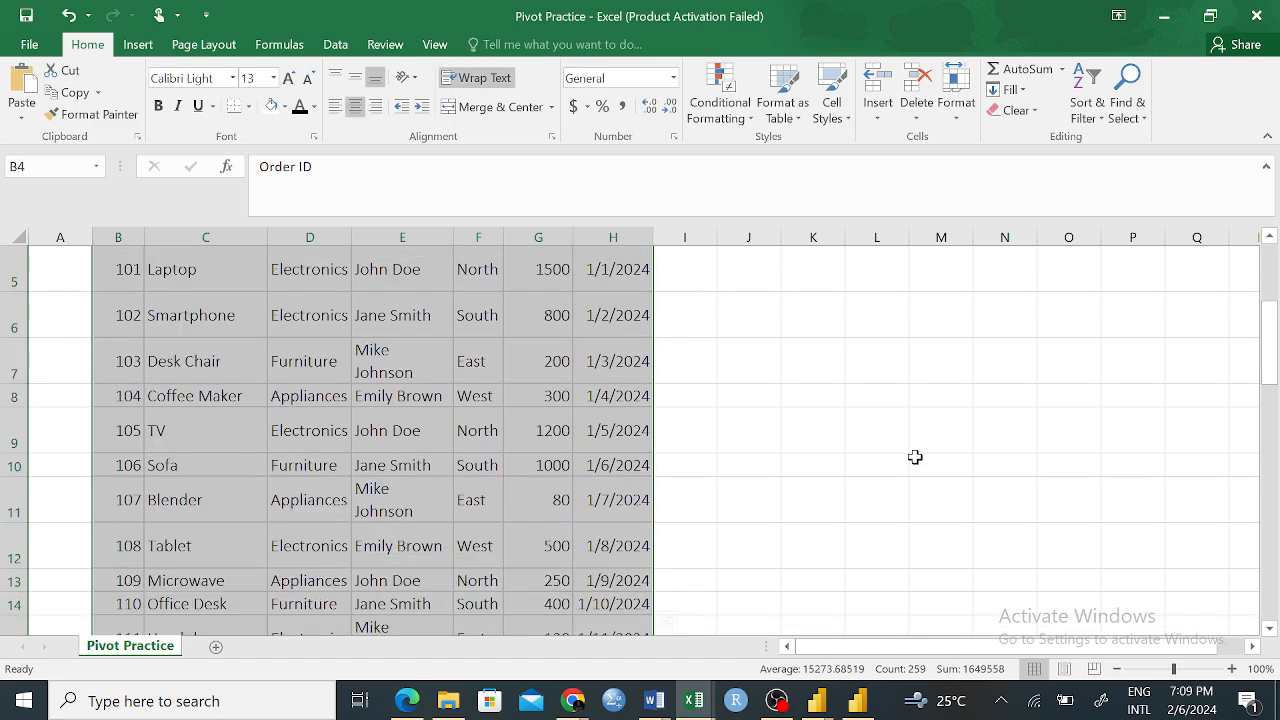
{"action": "scroll", "coordinate": [891, 457], "scroll_direction": "down", "scroll_amount": 10}
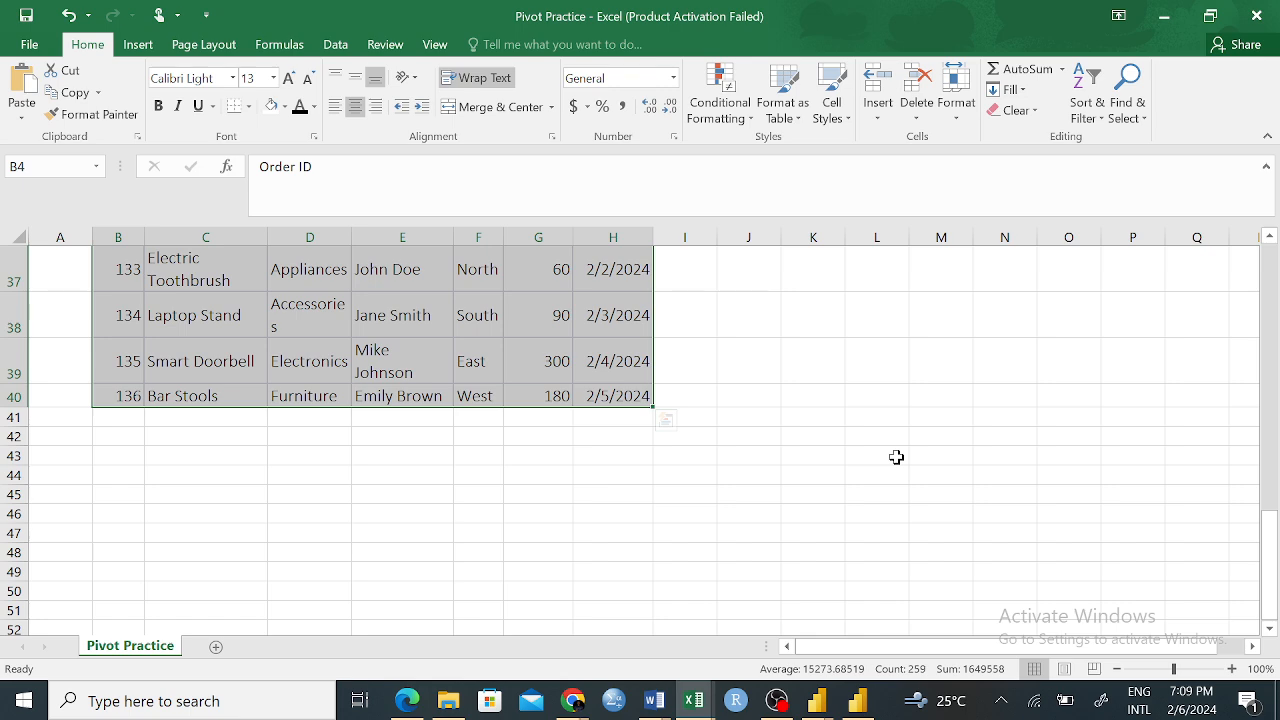
{"action": "scroll", "coordinate": [649, 574], "scroll_direction": "up", "scroll_amount": 12}
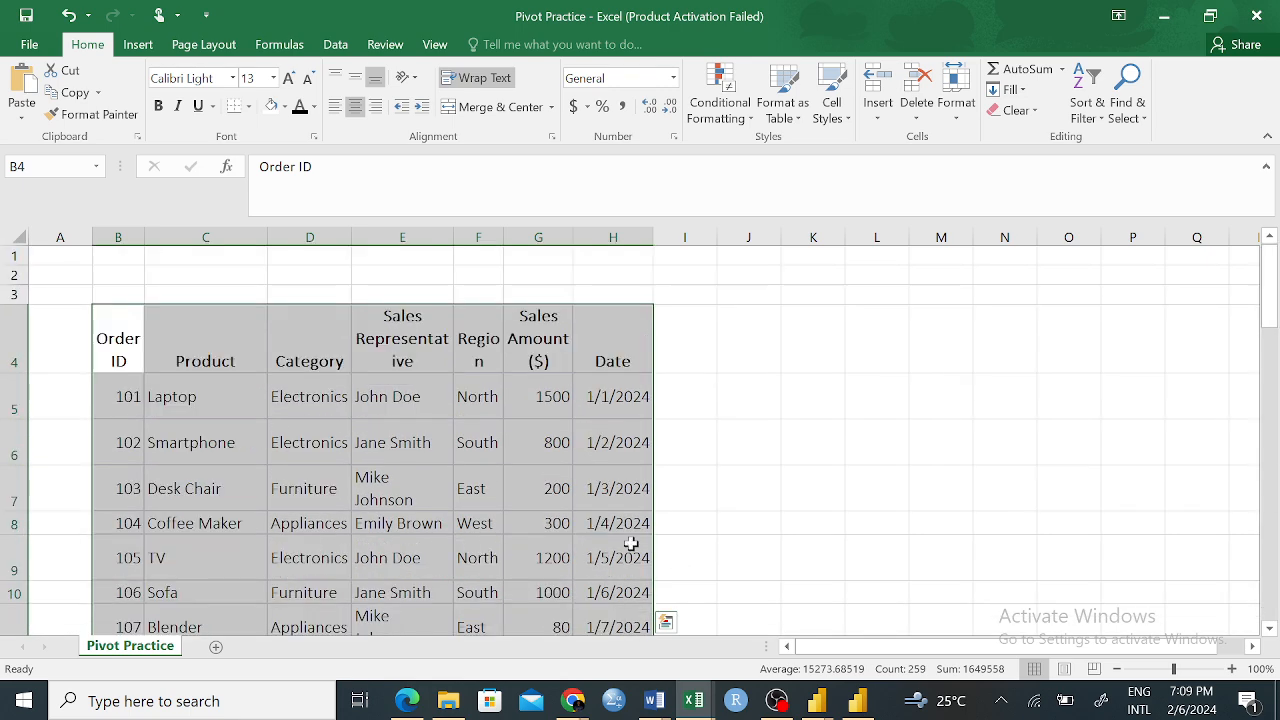
{"action": "scroll", "coordinate": [530, 396], "scroll_direction": "down", "scroll_amount": 2}
{"action": "scroll", "coordinate": [530, 396], "scroll_direction": "up", "scroll_amount": 2}
{"action": "left_click", "coordinate": [692, 435]}
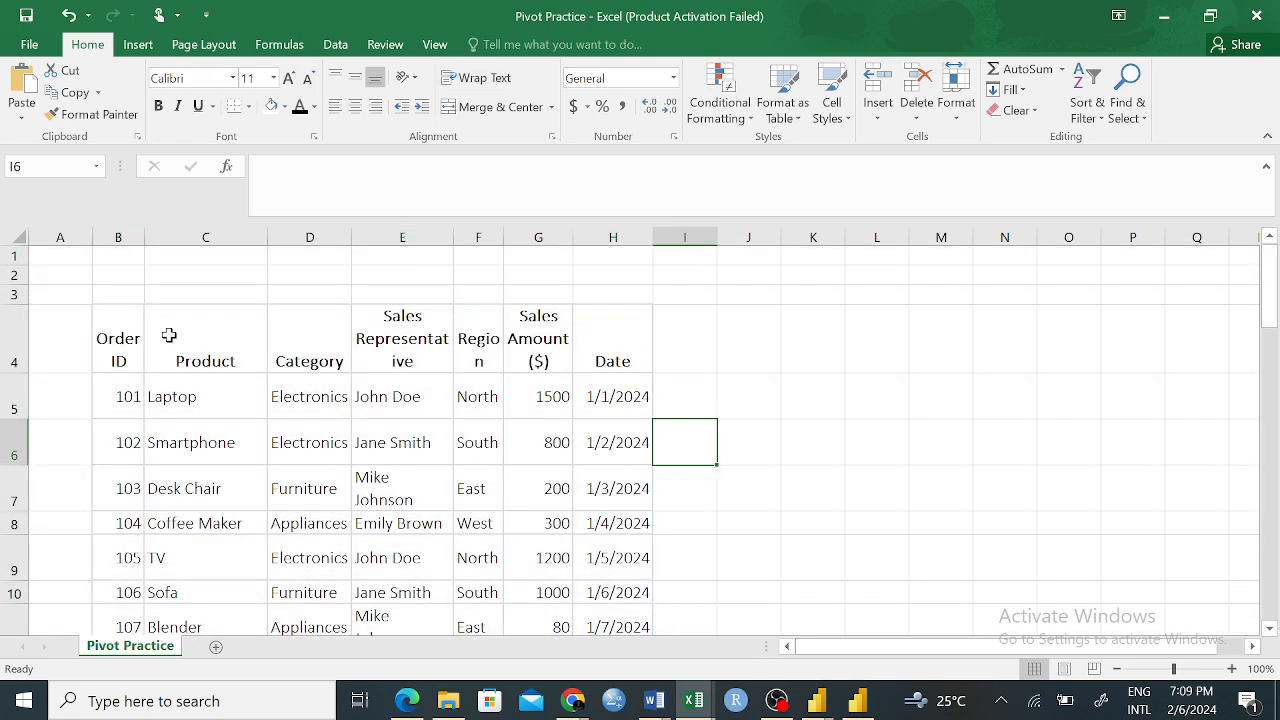
{"action": "left_click_drag", "start_coordinate": [122, 328], "coordinate": [645, 603]}
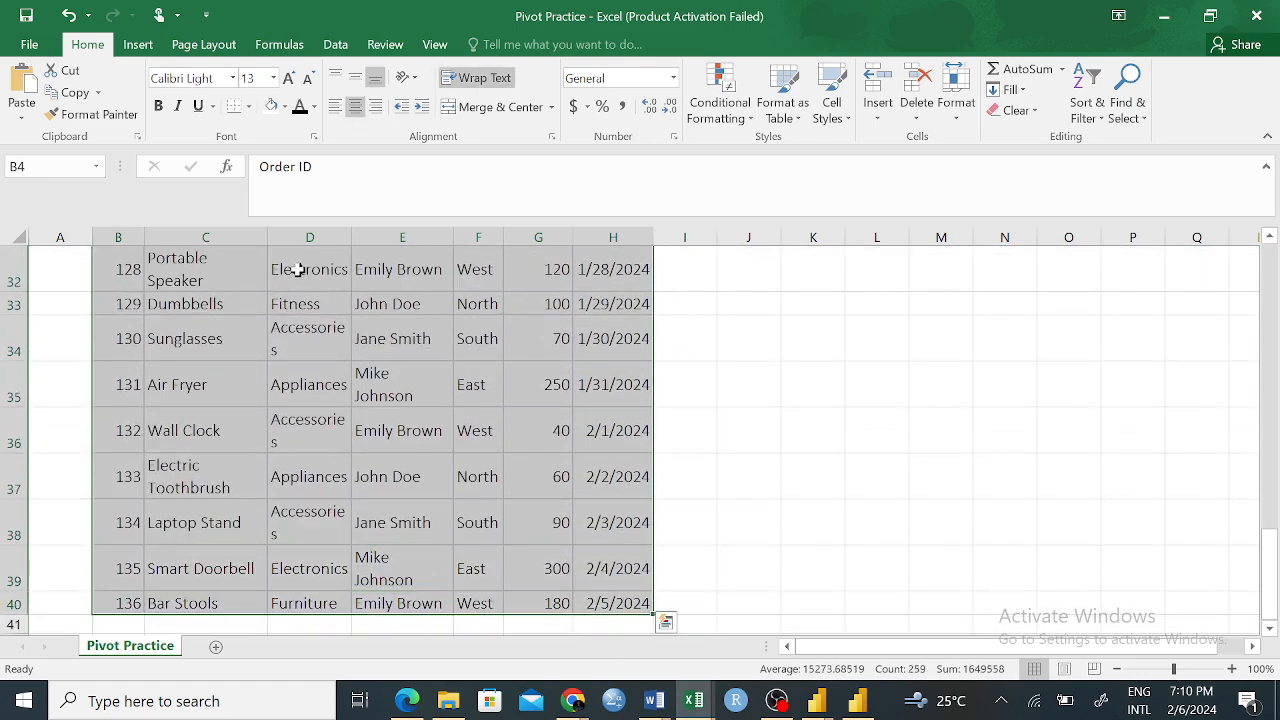
{"action": "left_click", "coordinate": [140, 46]}
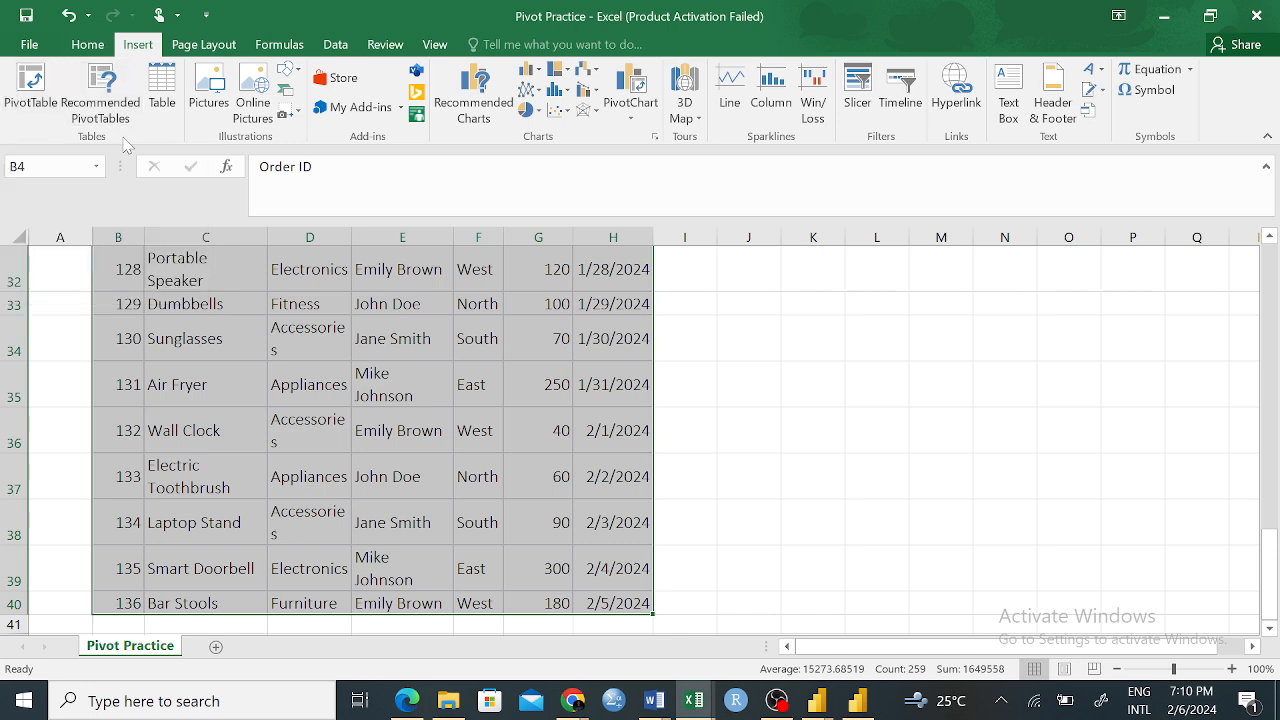
{"action": "left_click", "coordinate": [42, 95]}
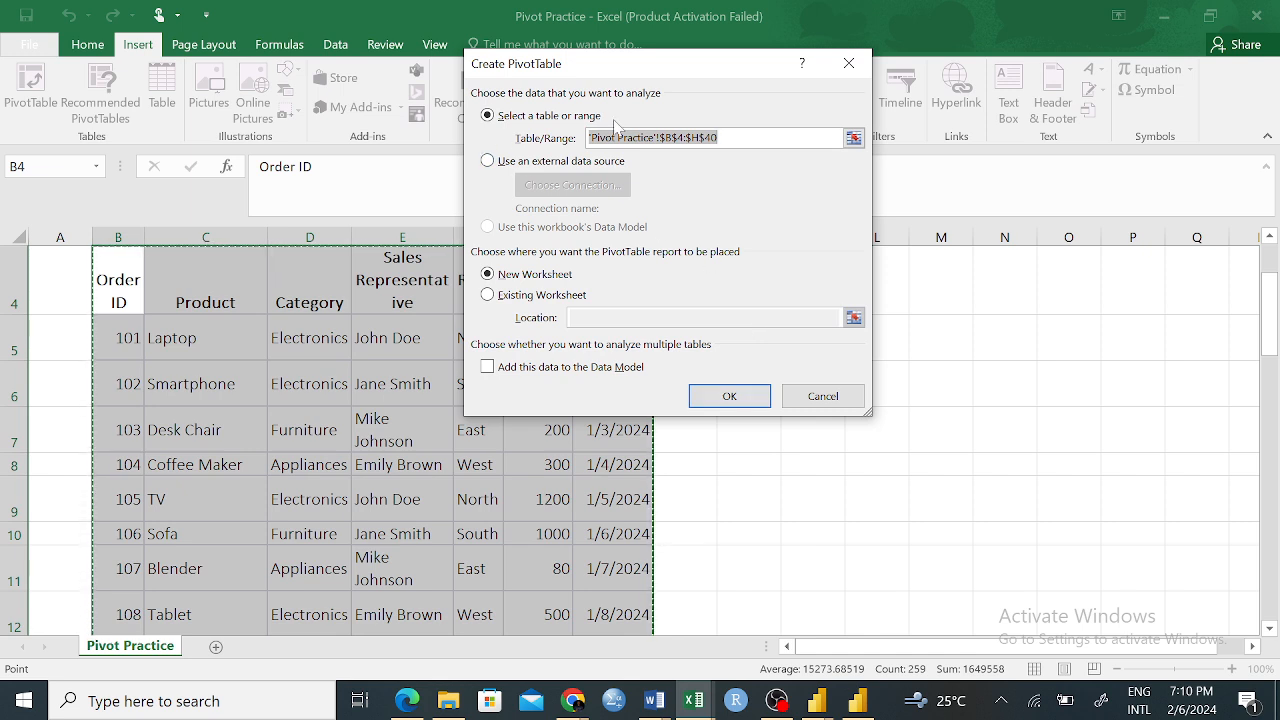
{"action": "left_click", "coordinate": [821, 396]}
{"action": "left_click_drag", "start_coordinate": [128, 278], "coordinate": [594, 604]}
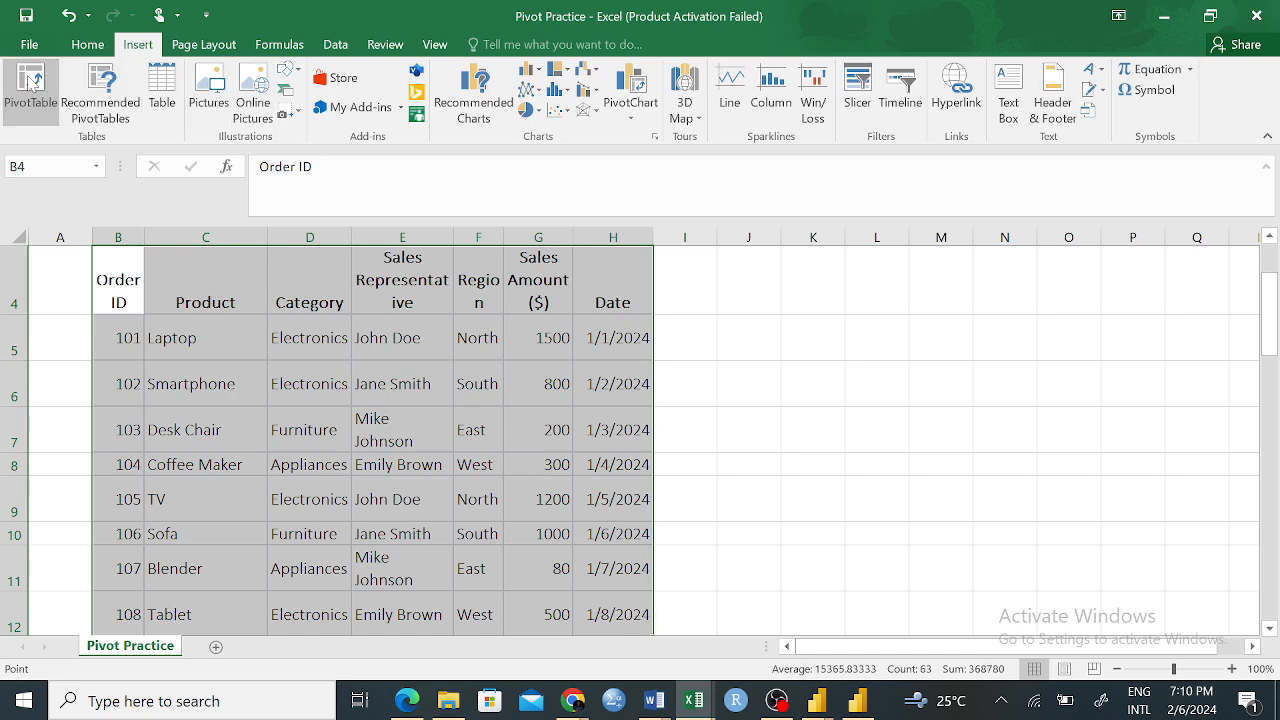
{"action": "left_click", "coordinate": [31, 84]}
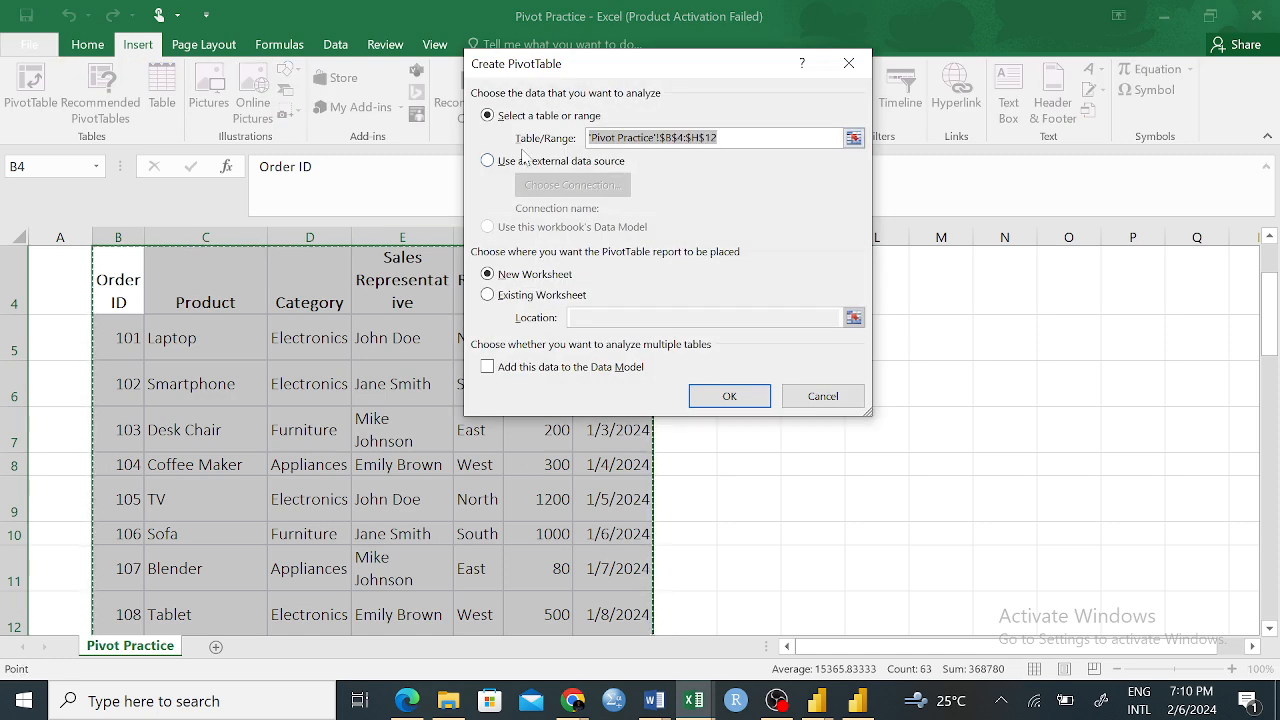
{"action": "left_click", "coordinate": [720, 138]}
{"action": "left_click_drag", "start_coordinate": [719, 138], "coordinate": [588, 138]}
{"action": "left_click_drag", "start_coordinate": [719, 138], "coordinate": [590, 138]}
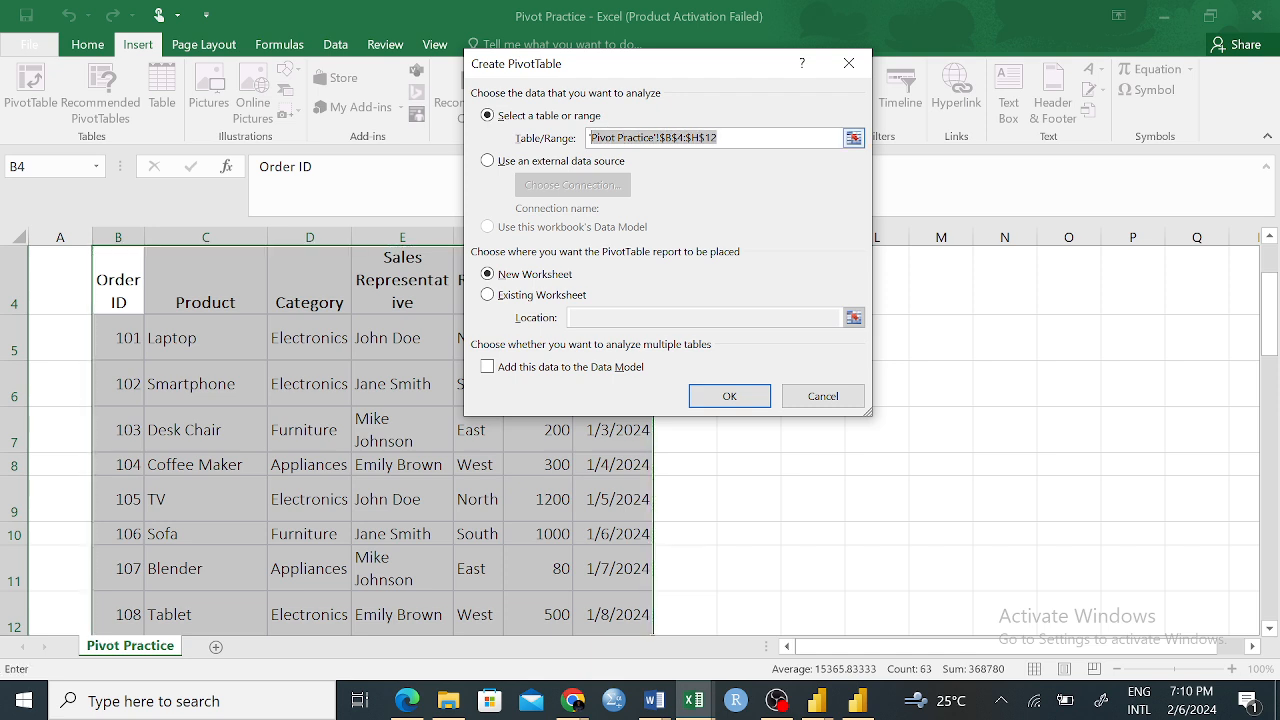
{"action": "left_click", "coordinate": [822, 397]}
{"action": "left_click", "coordinate": [760, 396]}
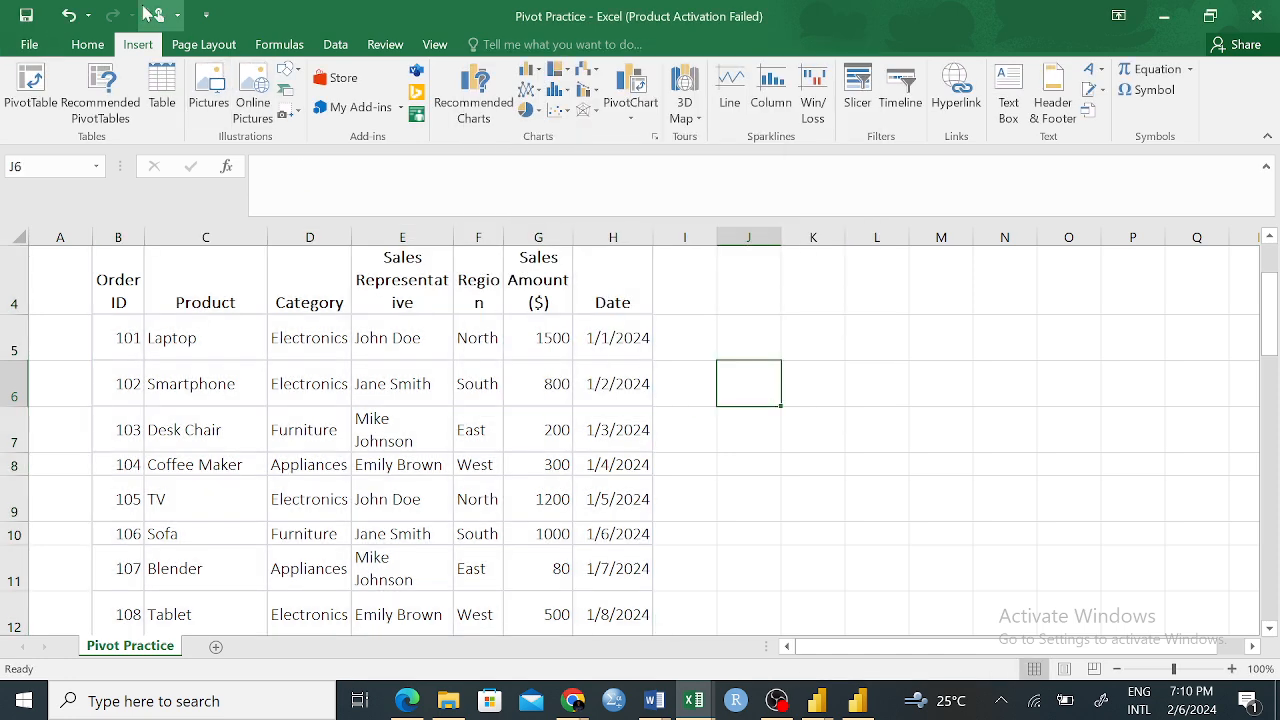
{"action": "left_click", "coordinate": [87, 44]}
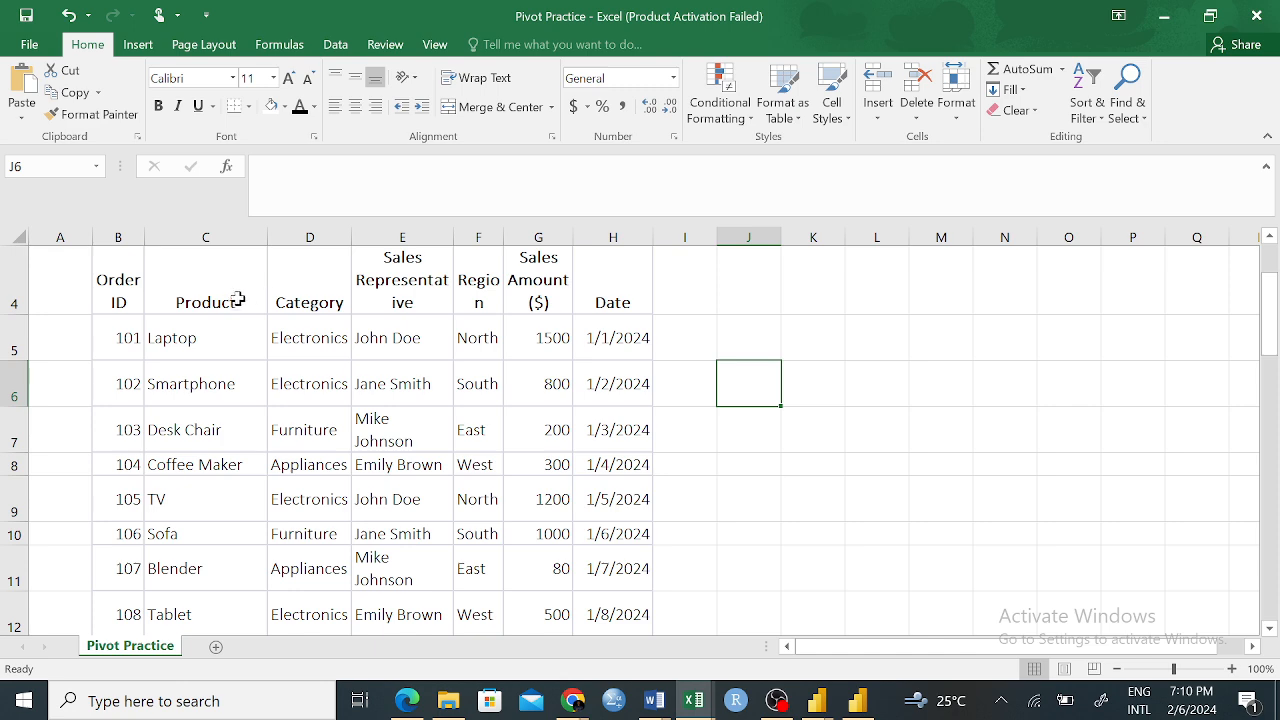
Start a PivotTable from empty cell N6 and set its source range to 'Pivot Practice'!$B$4:$H$40
{"action": "left_click", "coordinate": [985, 383]}
{"action": "scroll", "coordinate": [880, 338], "scroll_direction": "up", "scroll_amount": 1}
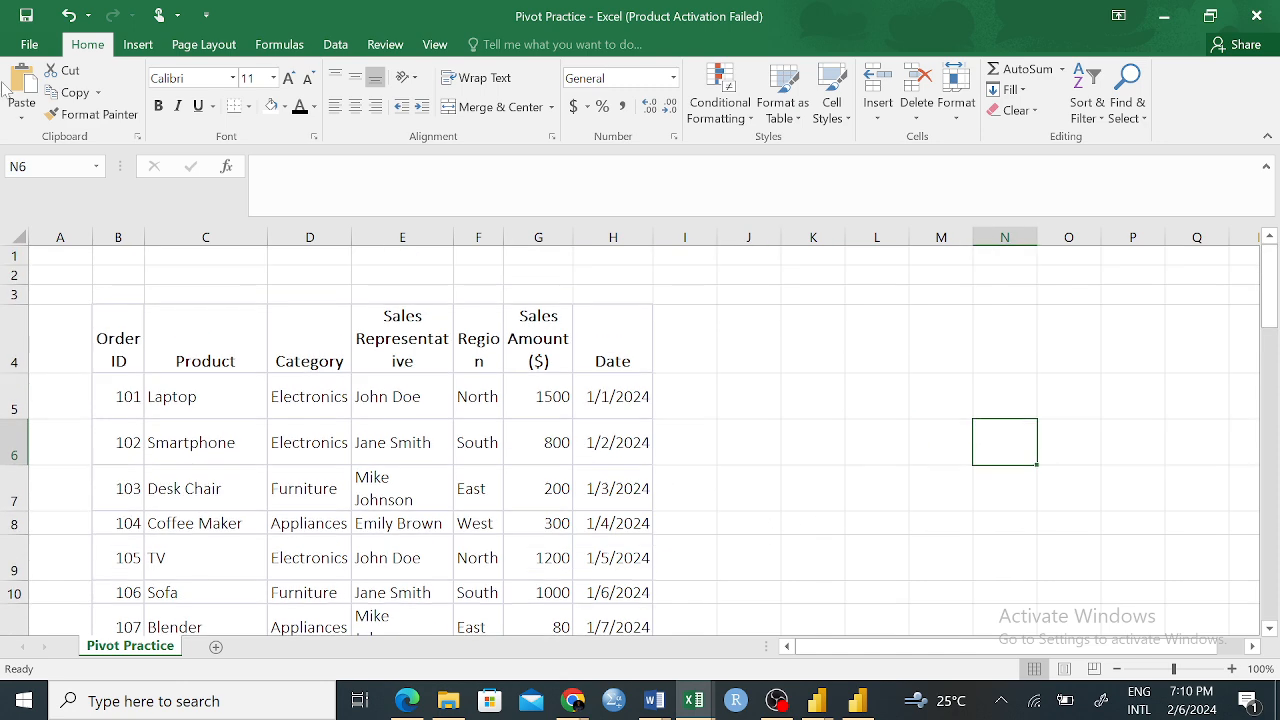
{"action": "left_click", "coordinate": [138, 44]}
{"action": "left_click", "coordinate": [30, 90]}
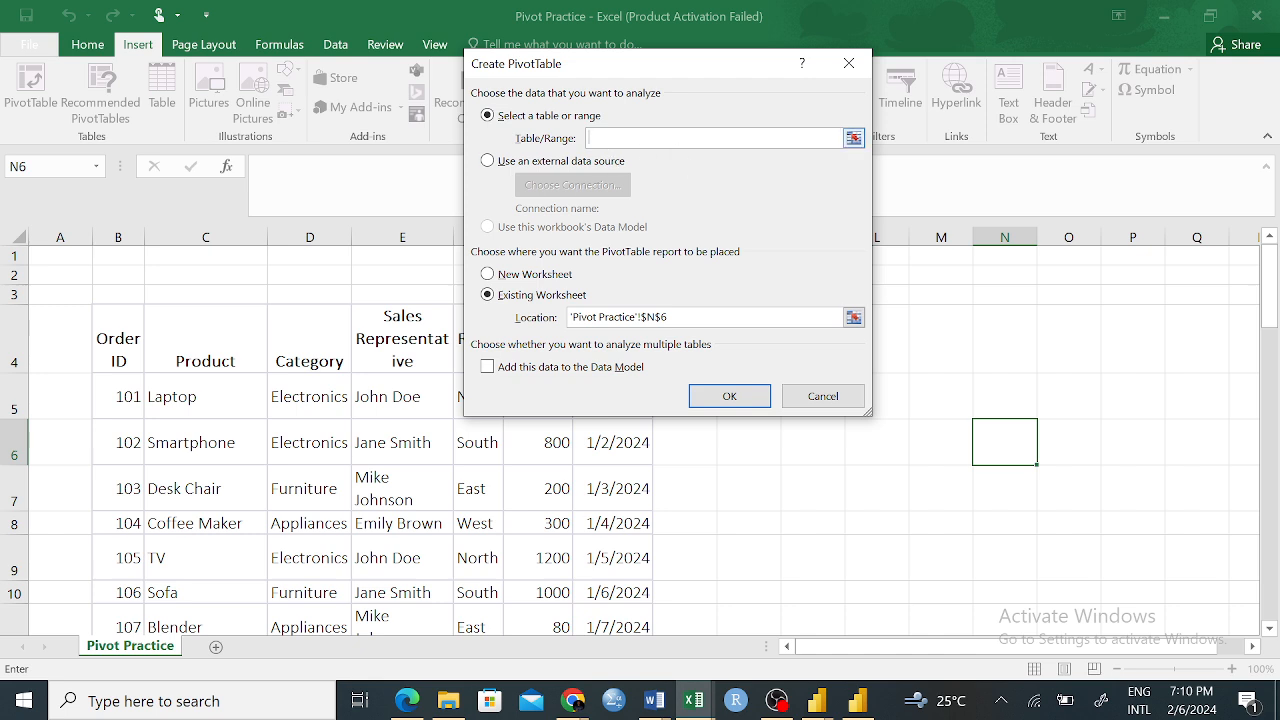
{"action": "left_click", "coordinate": [853, 138]}
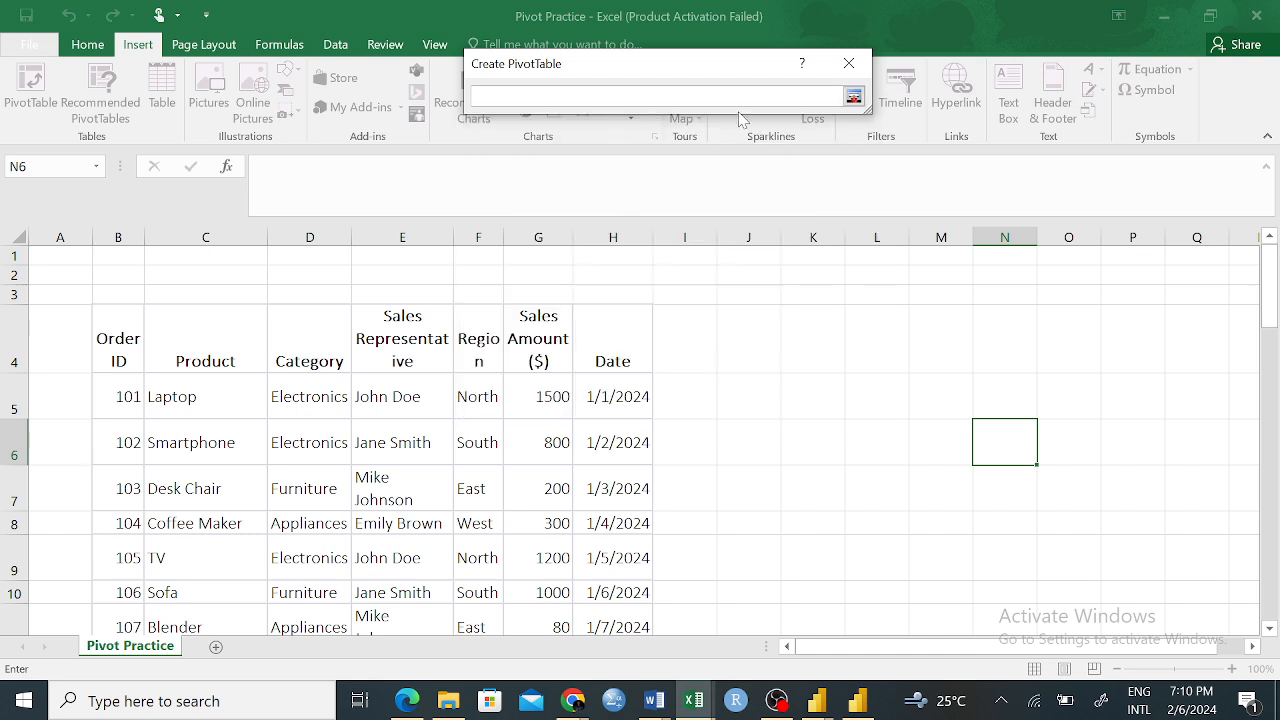
{"action": "left_click_drag", "start_coordinate": [118, 322], "coordinate": [625, 603]}
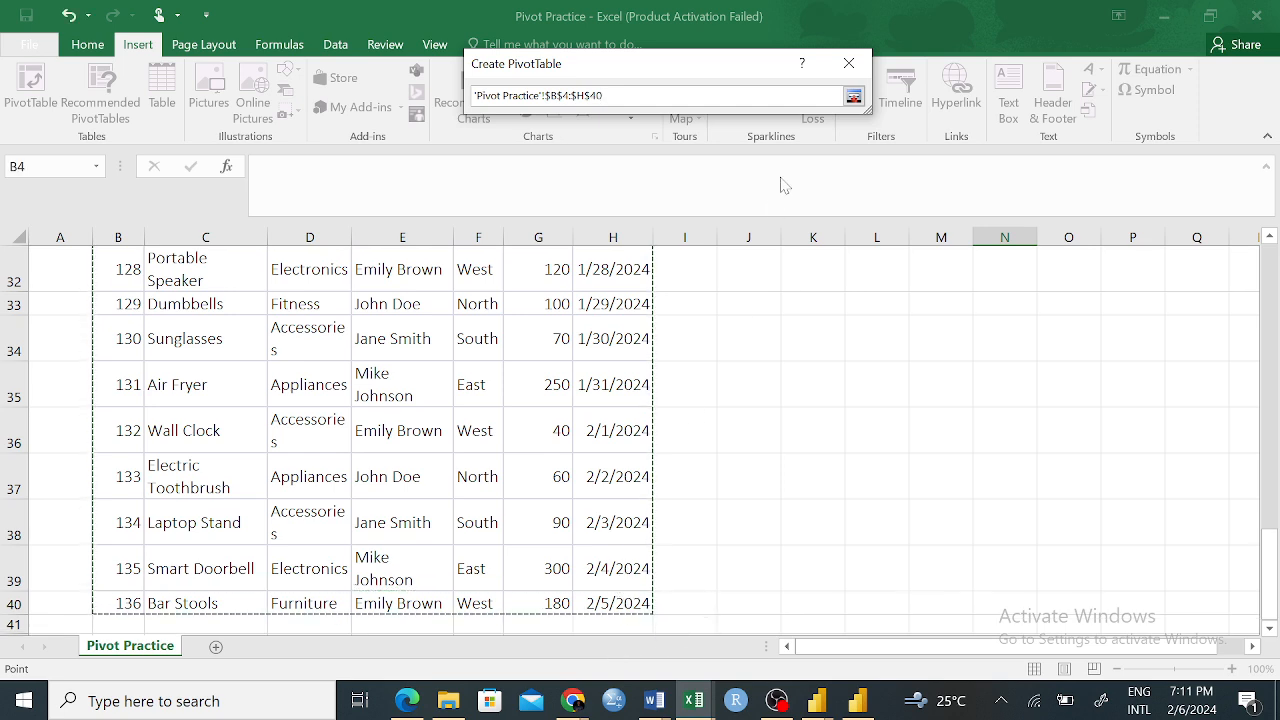
{"action": "left_click", "coordinate": [853, 97]}
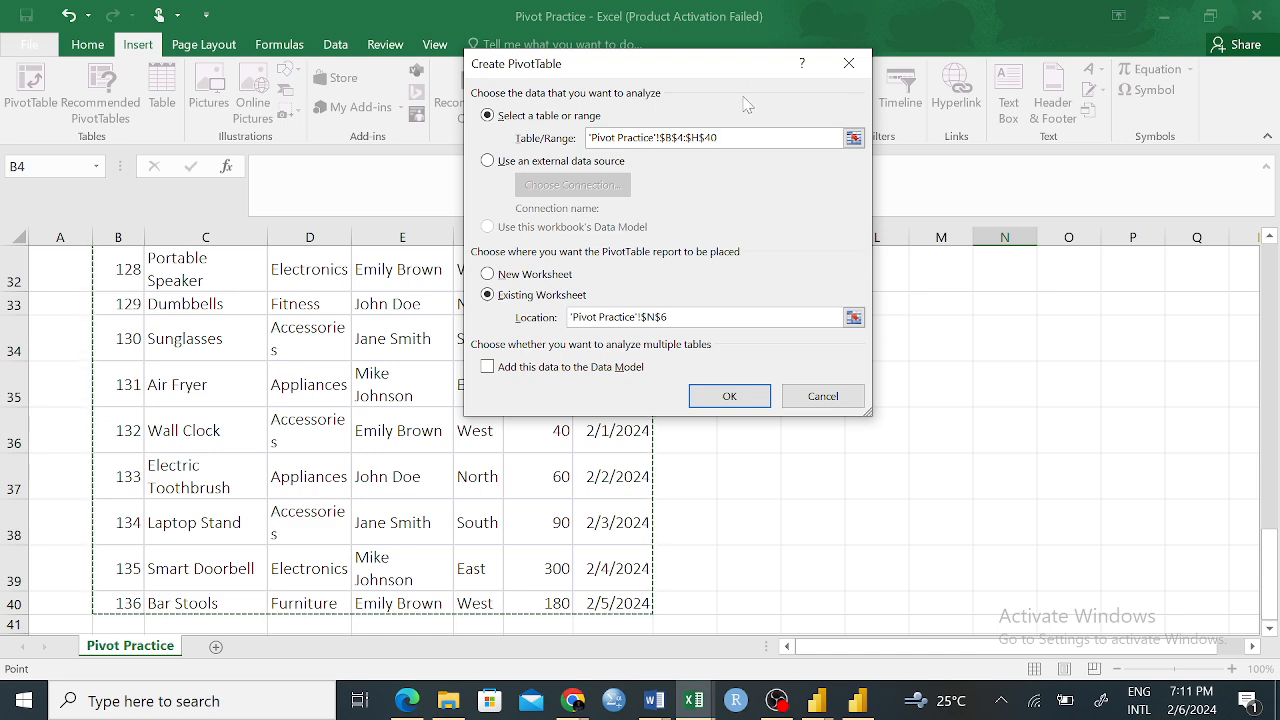
Set the PivotTable's location to cell K4 on the existing Pivot Practice worksheet and create it
{"action": "left_click_drag", "start_coordinate": [755, 76], "coordinate": [595, 222]}
{"action": "scroll", "coordinate": [966, 326], "scroll_direction": "up", "scroll_amount": 10}
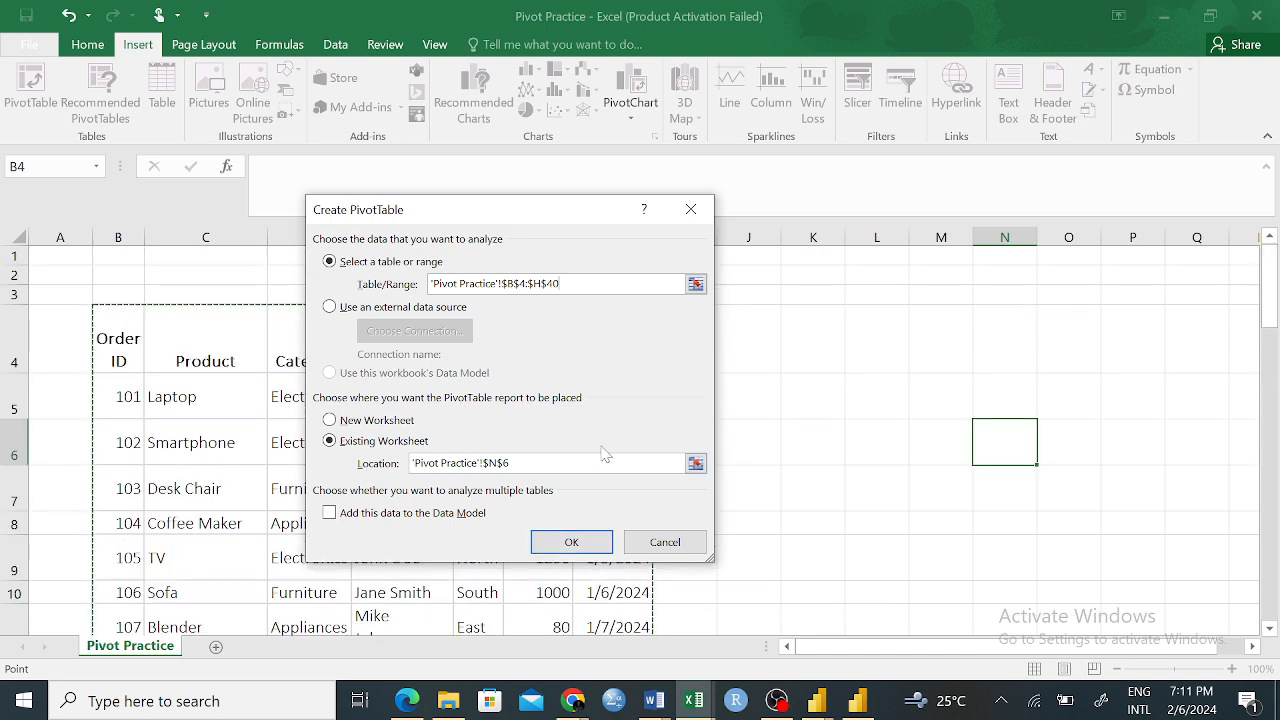
{"action": "left_click_drag", "start_coordinate": [567, 210], "coordinate": [362, 211]}
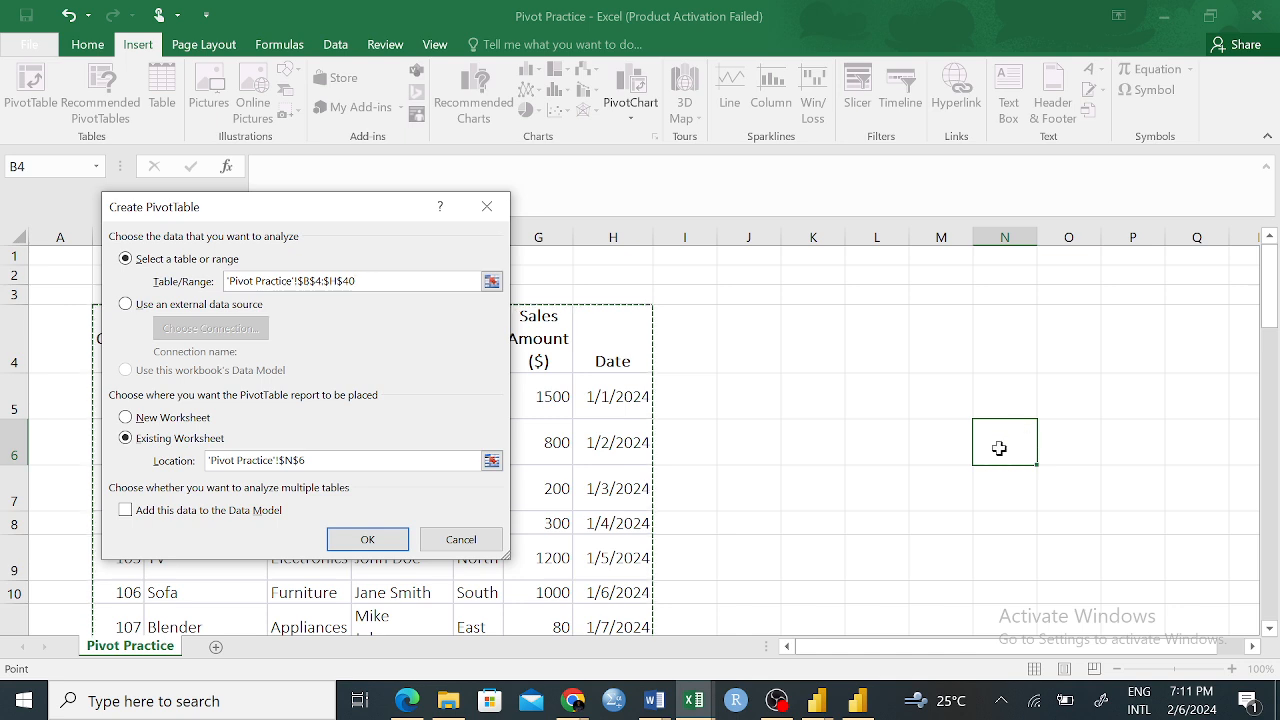
{"action": "left_click", "coordinate": [491, 460]}
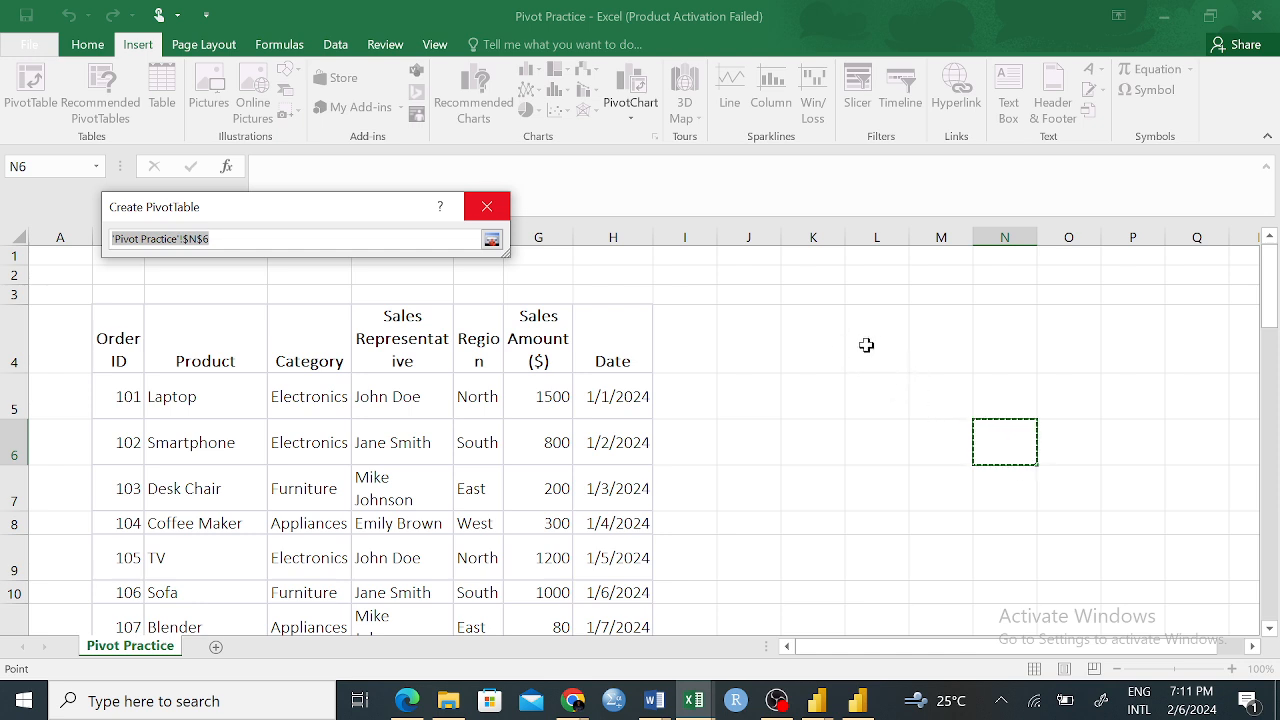
{"action": "left_click", "coordinate": [812, 358]}
{"action": "left_click", "coordinate": [897, 349]}
{"action": "left_click", "coordinate": [975, 345]}
{"action": "left_click", "coordinate": [888, 524]}
{"action": "left_click_drag", "start_coordinate": [835, 344], "coordinate": [889, 427]}
{"action": "left_click", "coordinate": [812, 346]}
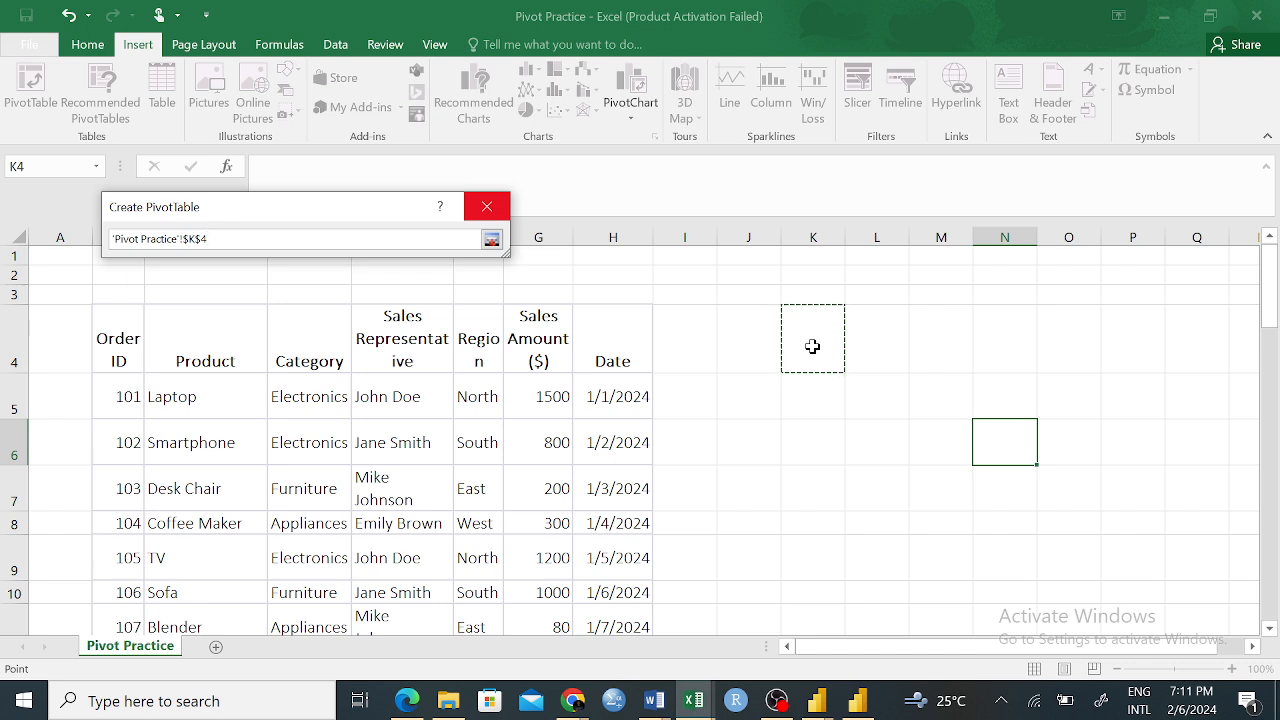
{"action": "key", "text": "Return"}
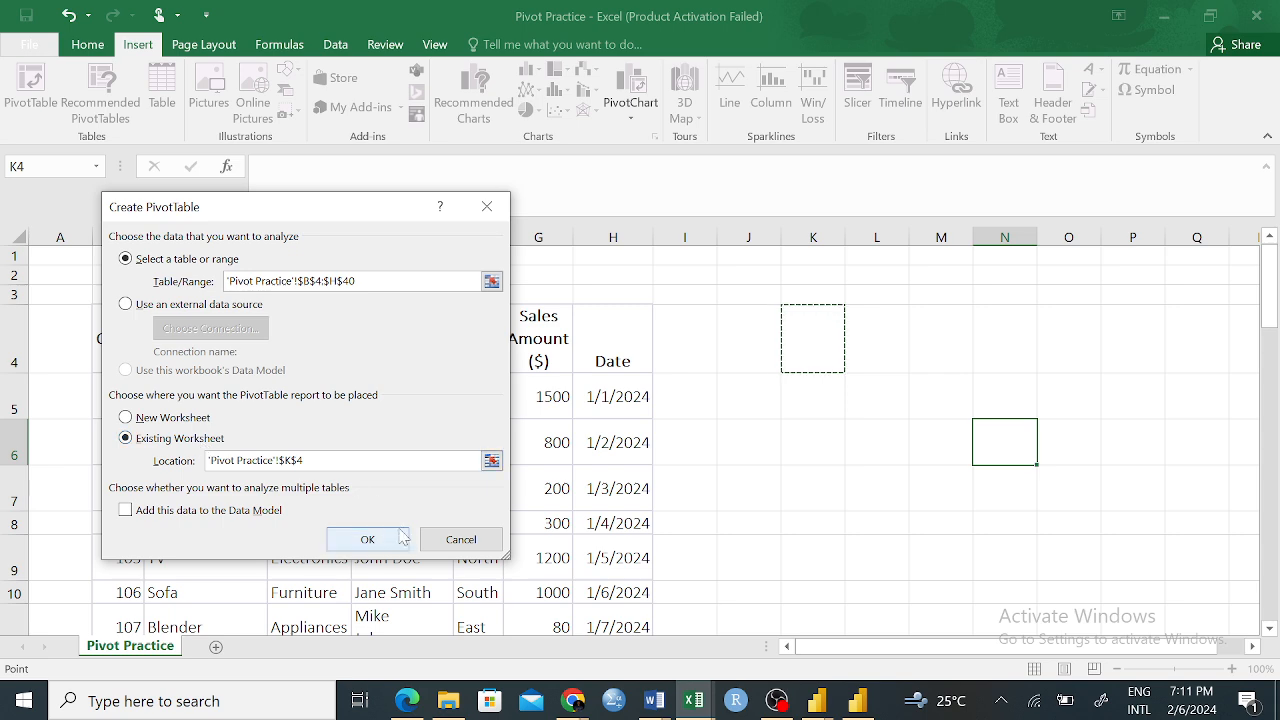
{"action": "left_click", "coordinate": [367, 540]}
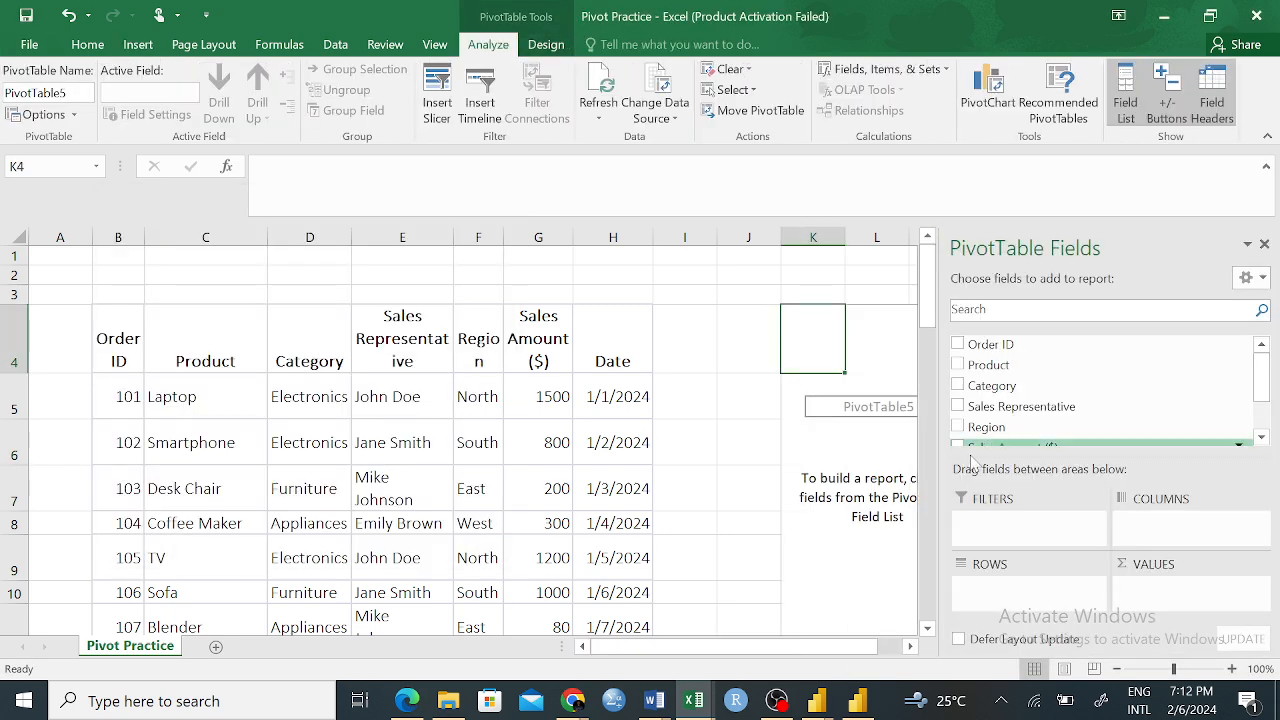
{"action": "left_click", "coordinate": [910, 647]}
{"action": "left_click_drag", "start_coordinate": [806, 657], "coordinate": [795, 655]}
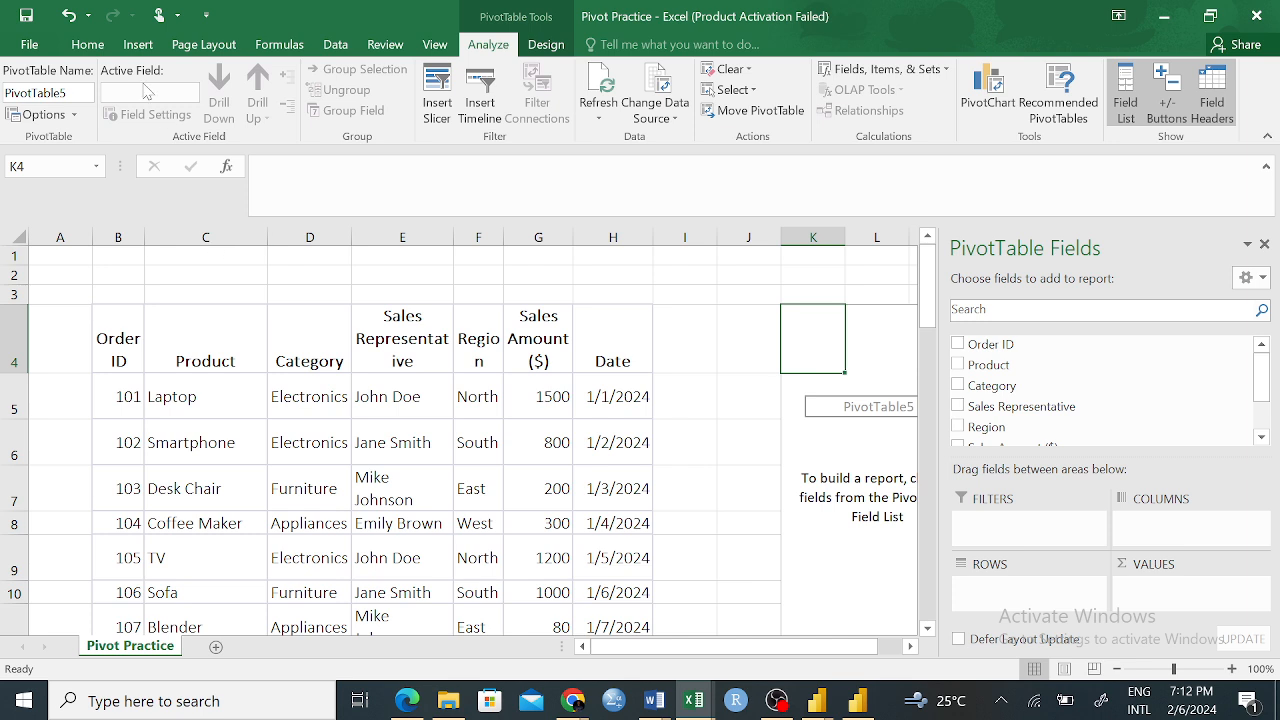
{"action": "left_click", "coordinate": [98, 45]}
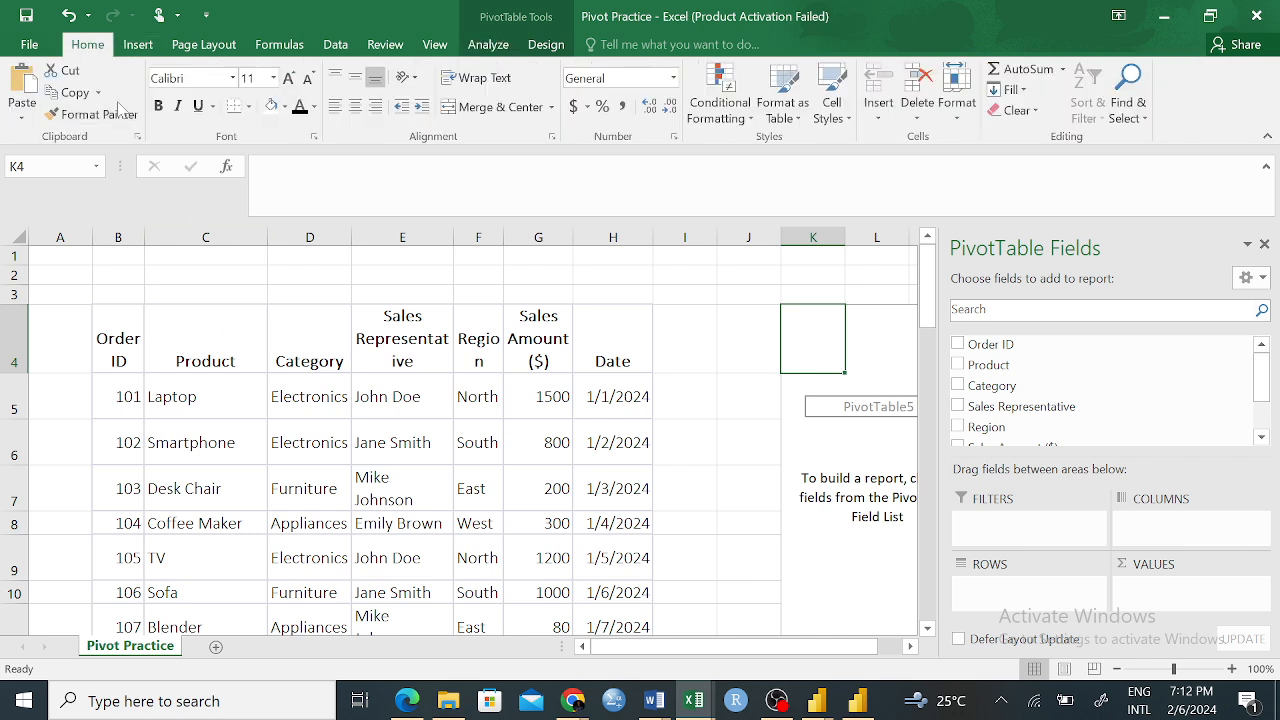
{"action": "left_click", "coordinate": [140, 46]}
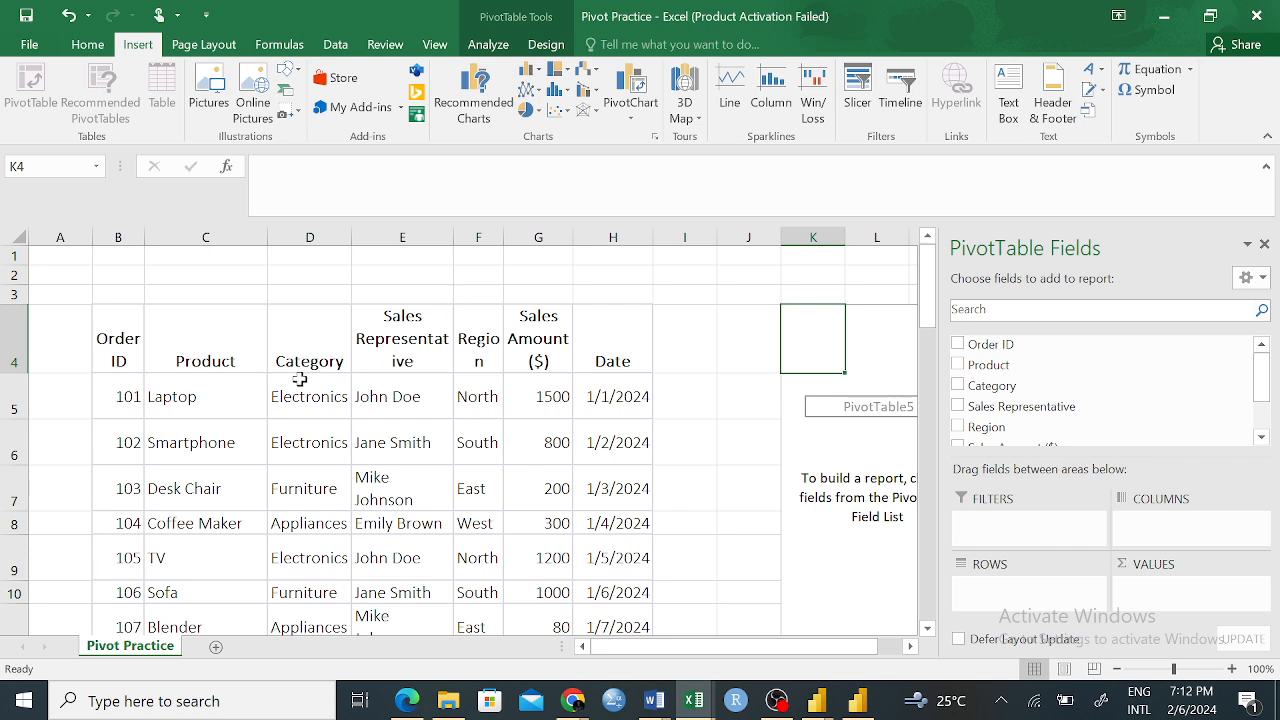
{"action": "left_click", "coordinate": [234, 360]}
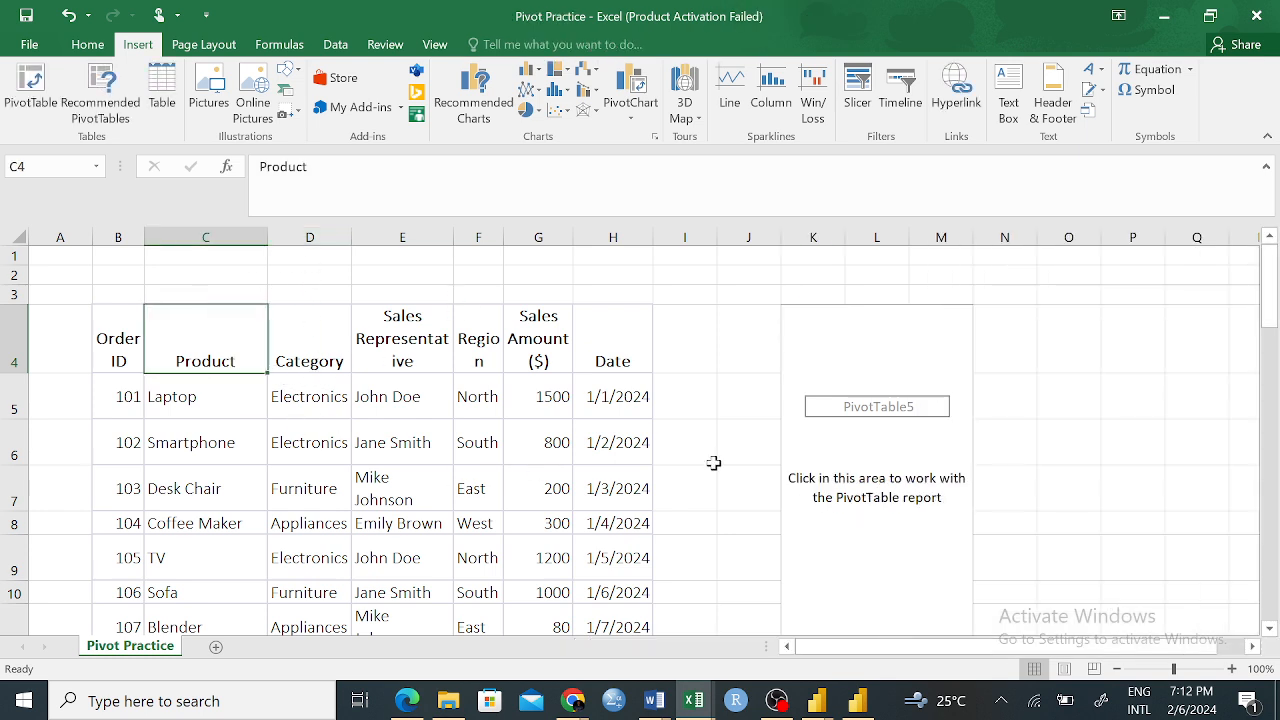
{"action": "left_click", "coordinate": [890, 398]}
{"action": "left_click", "coordinate": [645, 402]}
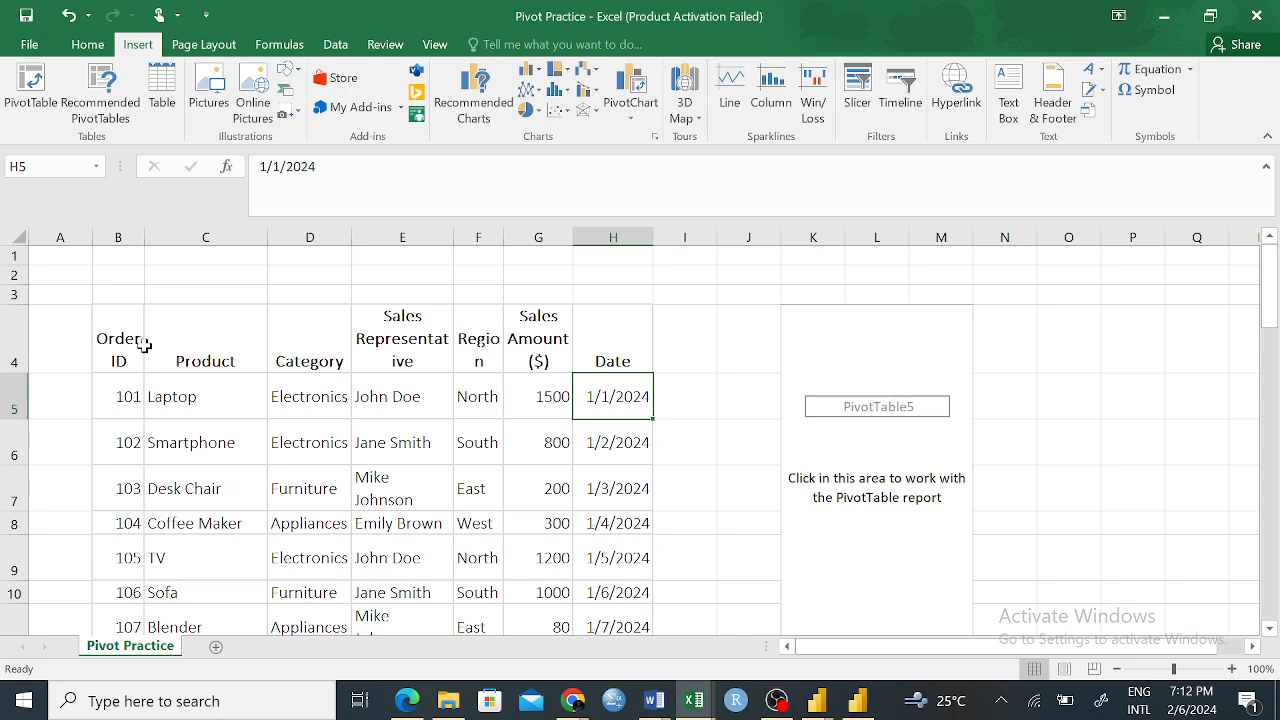
Create another PivotTable from the sales data in B4:H40, placing it on a new worksheet
{"action": "left_click", "coordinate": [118, 340]}
{"action": "left_click", "coordinate": [40, 95]}
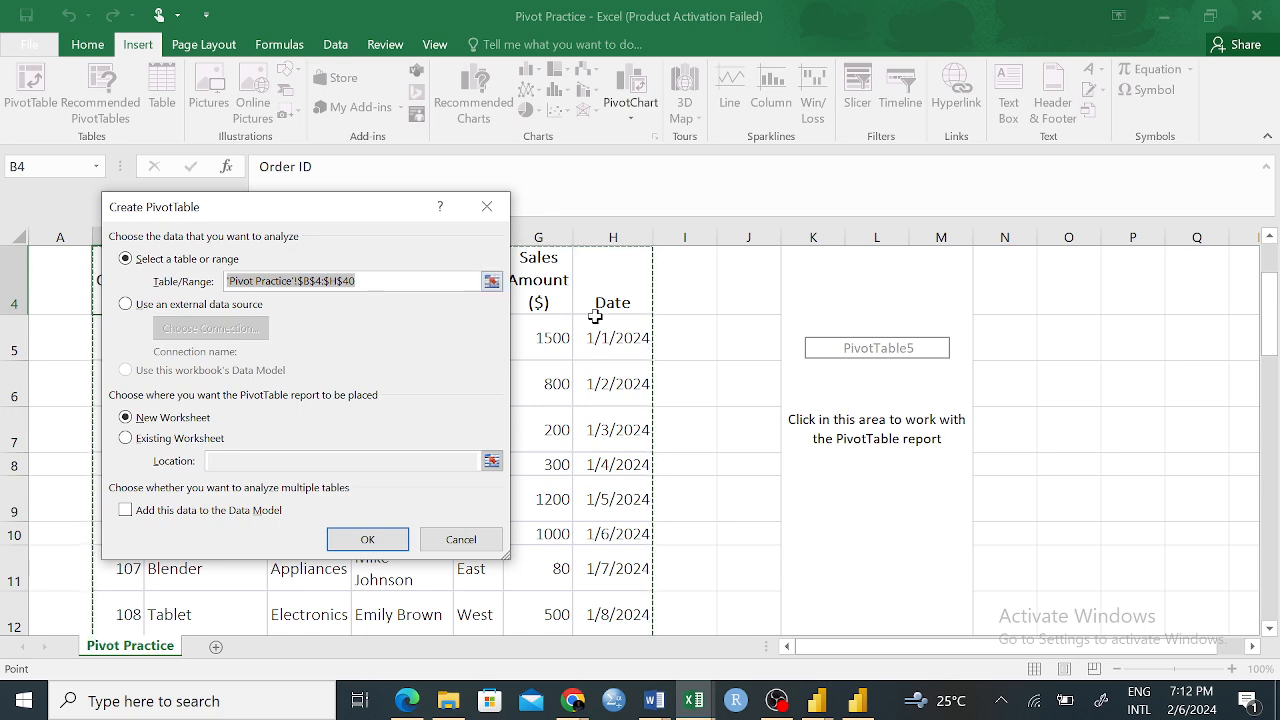
{"action": "scroll", "coordinate": [605, 318], "scroll_direction": "down", "scroll_amount": 7}
{"action": "scroll", "coordinate": [605, 318], "scroll_direction": "down", "scroll_amount": 7}
{"action": "scroll", "coordinate": [606, 317], "scroll_direction": "up", "scroll_amount": 13}
{"action": "left_click", "coordinate": [368, 539]}
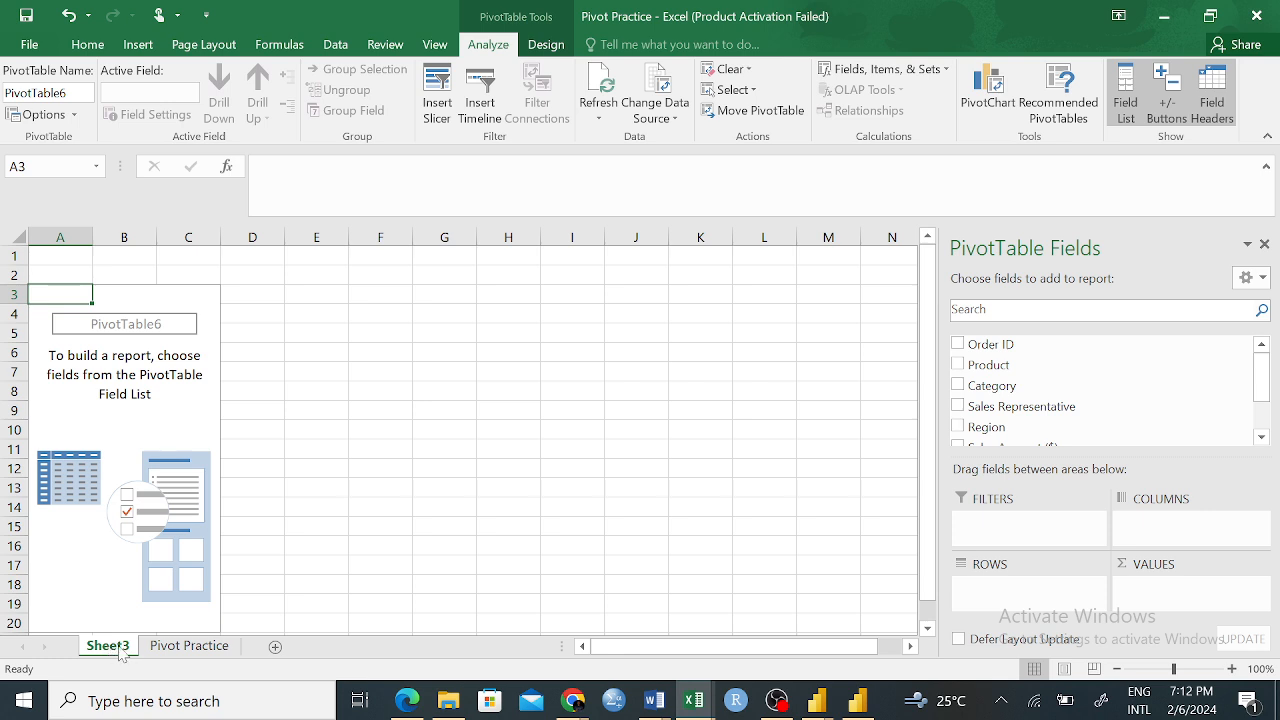
Return to the Pivot Practice worksheet, examine the source range proposed for a new PivotTable against the sales table, and cancel its creation
{"action": "left_click", "coordinate": [214, 650]}
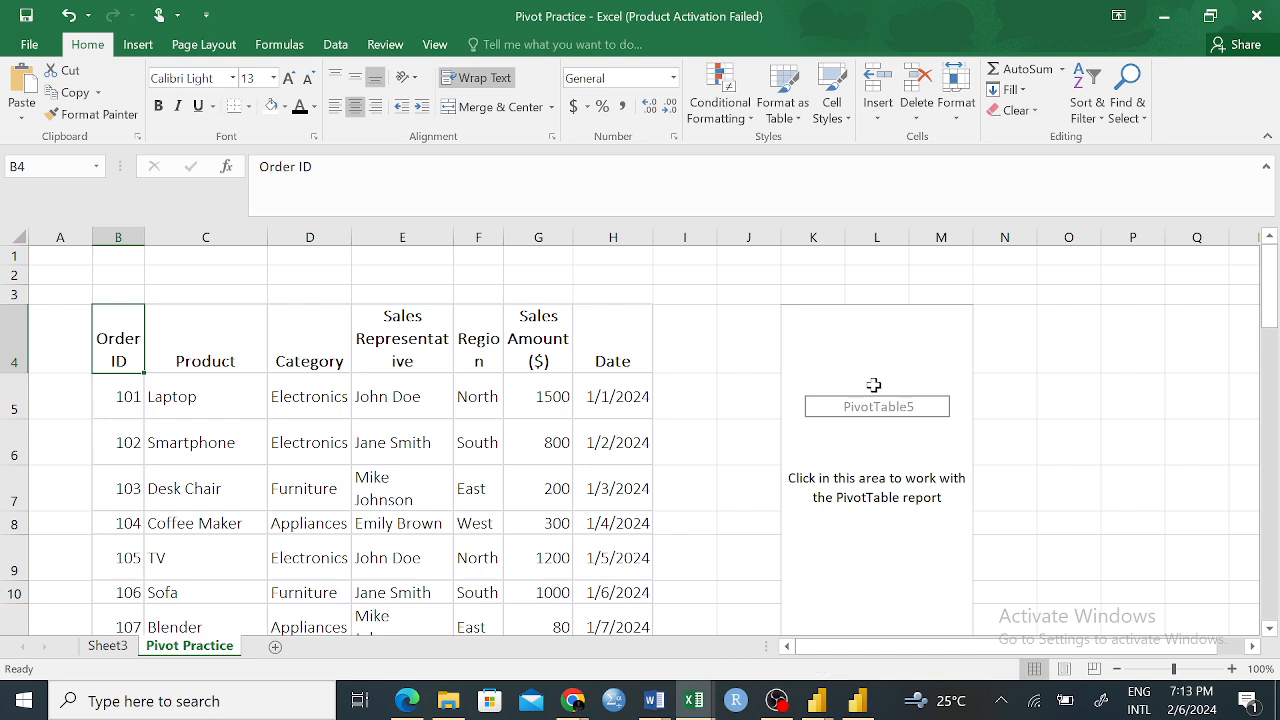
{"action": "left_click", "coordinate": [139, 45]}
{"action": "left_click", "coordinate": [30, 88]}
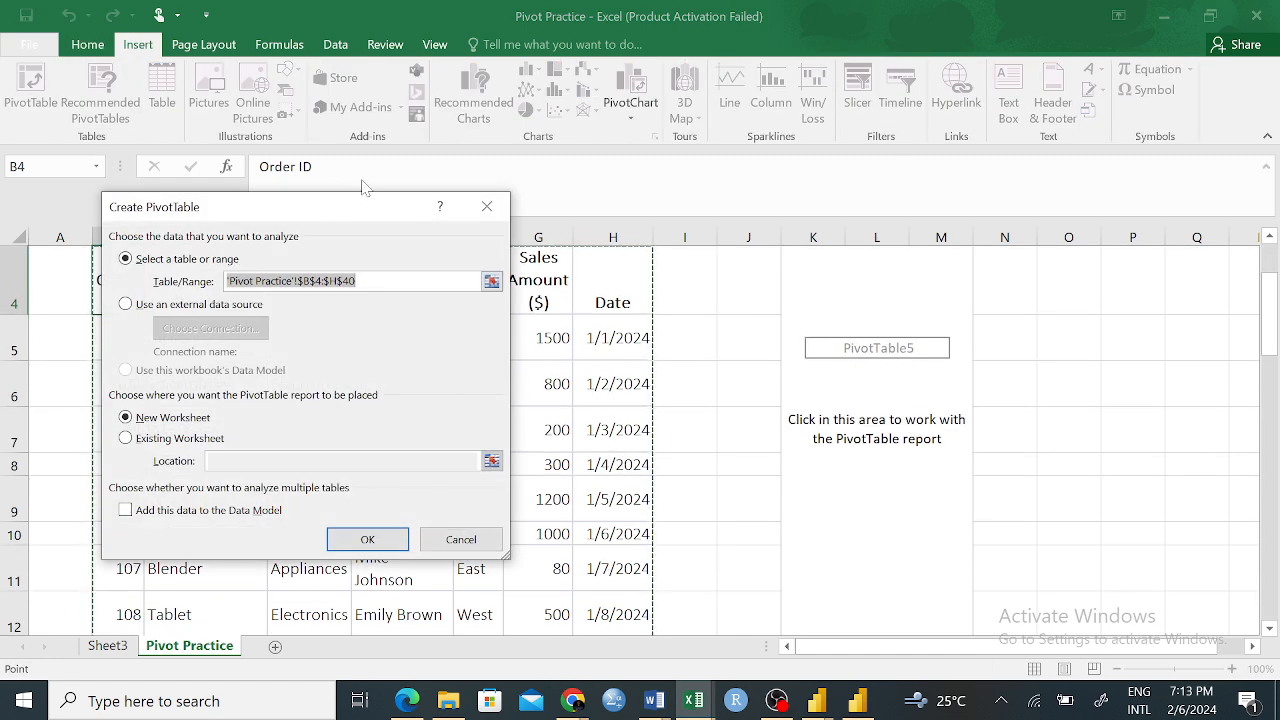
{"action": "left_click_drag", "start_coordinate": [387, 210], "coordinate": [1125, 143]}
{"action": "scroll", "coordinate": [600, 350], "scroll_direction": "up", "scroll_amount": 1}
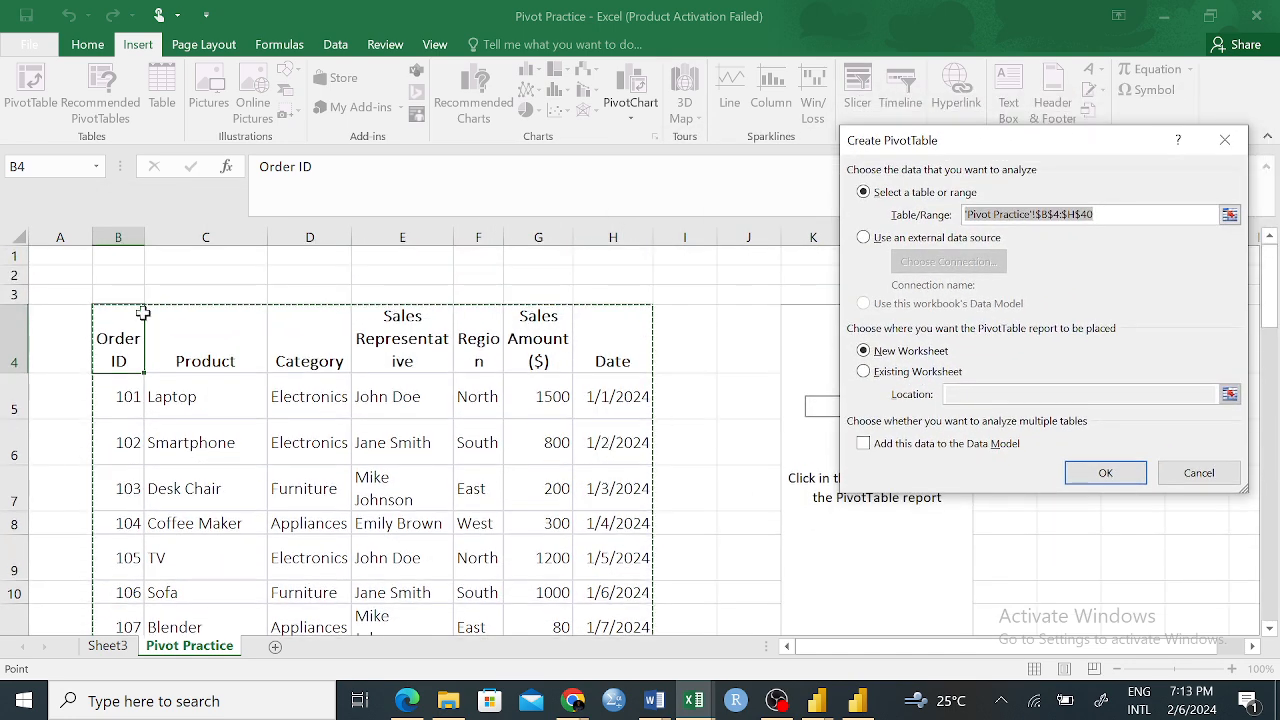
{"action": "scroll", "coordinate": [482, 490], "scroll_direction": "down", "scroll_amount": 4}
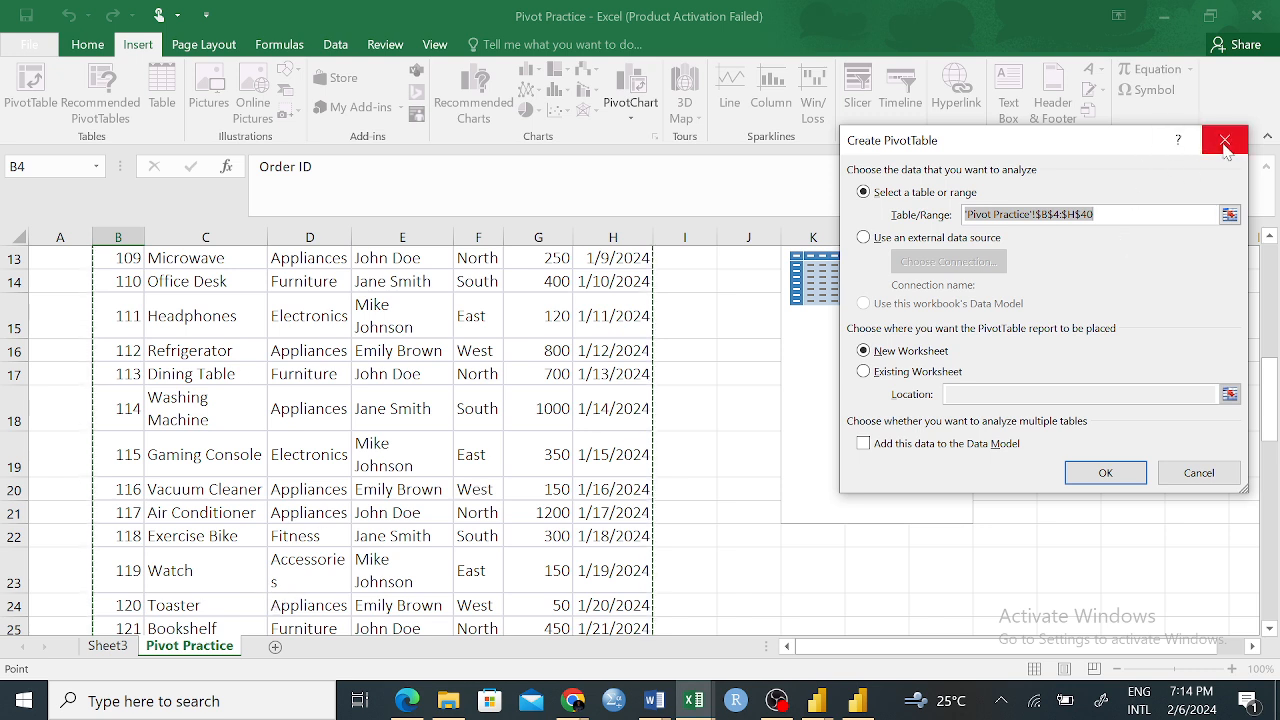
{"action": "left_click", "coordinate": [1228, 216]}
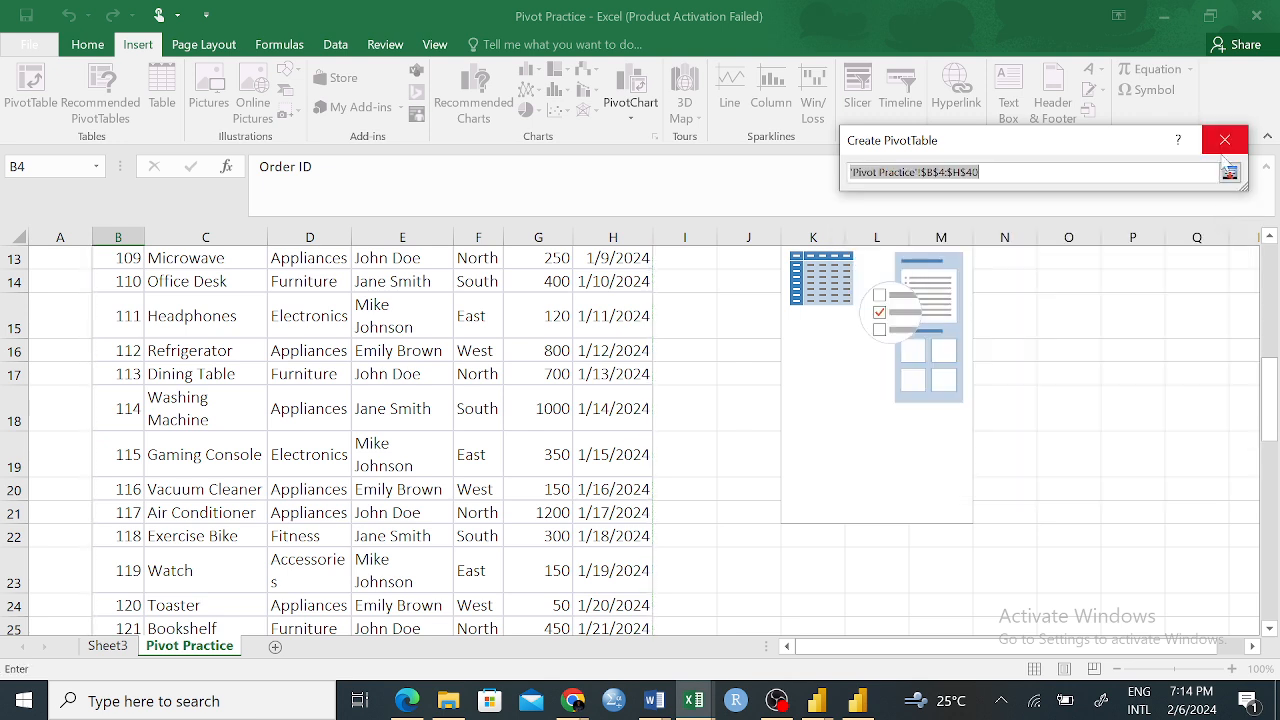
{"action": "left_click", "coordinate": [1230, 173]}
{"action": "left_click", "coordinate": [1230, 214]}
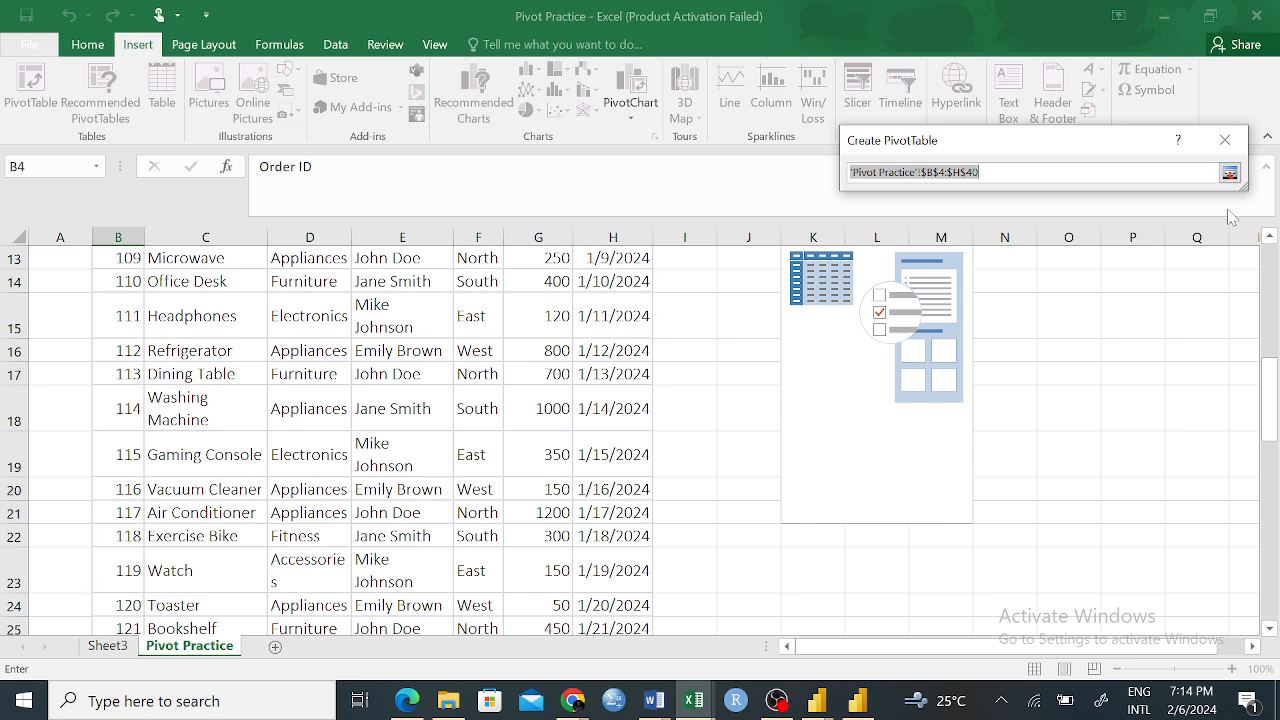
{"action": "left_click", "coordinate": [1230, 172]}
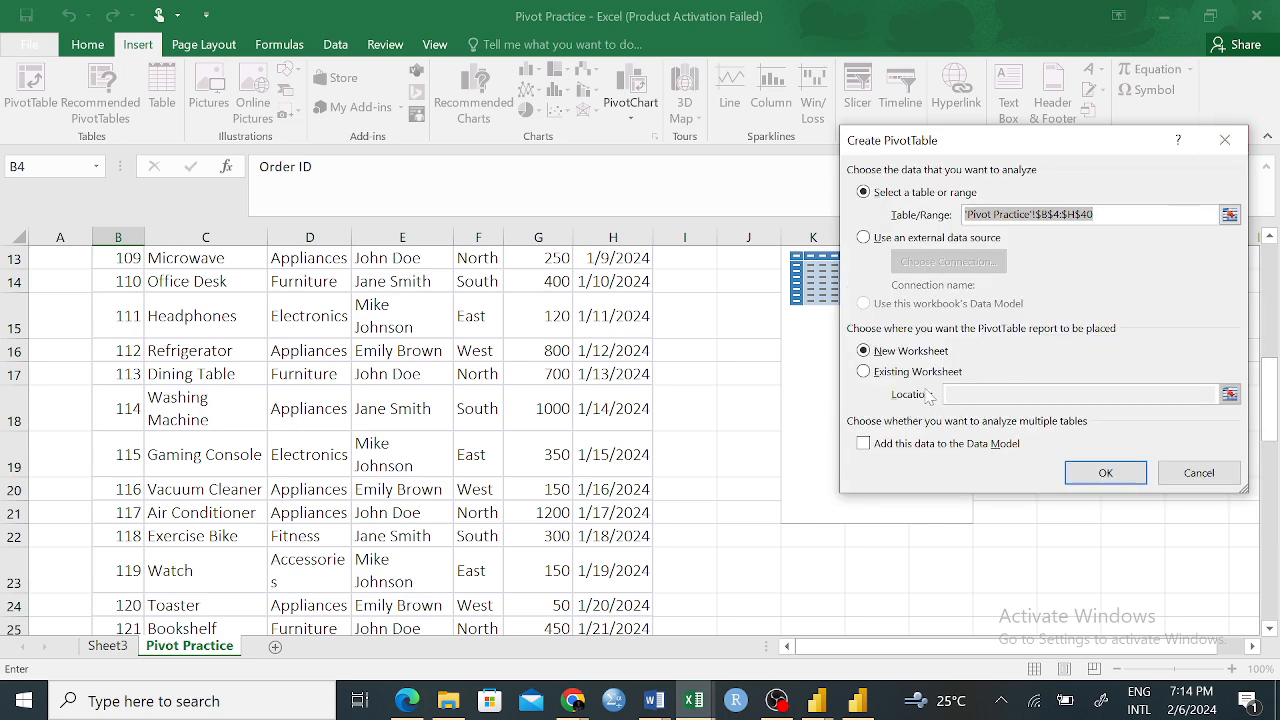
{"action": "left_click", "coordinate": [1176, 472]}
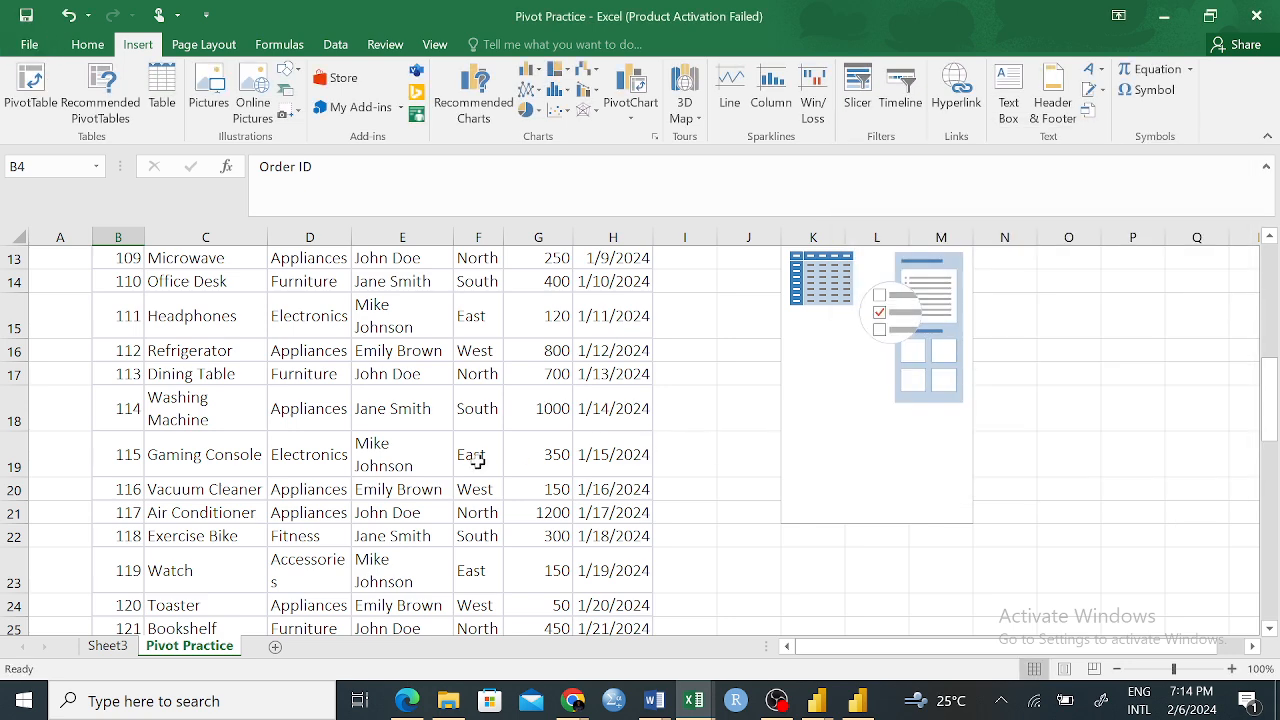
Copy the sales table in B4:H40 and paste it into a new worksheet starting at cell D4
{"action": "left_click_drag", "start_coordinate": [118, 350], "coordinate": [595, 605]}
{"action": "key", "text": "ctrl+c"}
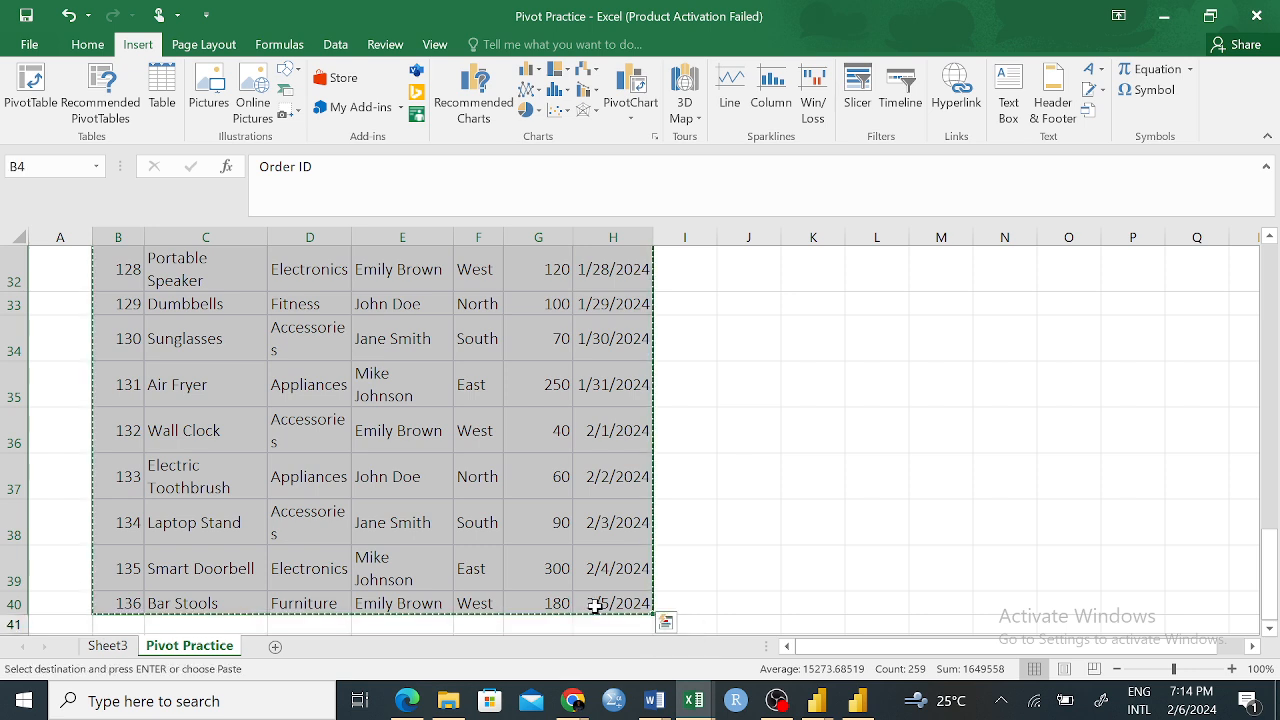
{"action": "left_click", "coordinate": [275, 646]}
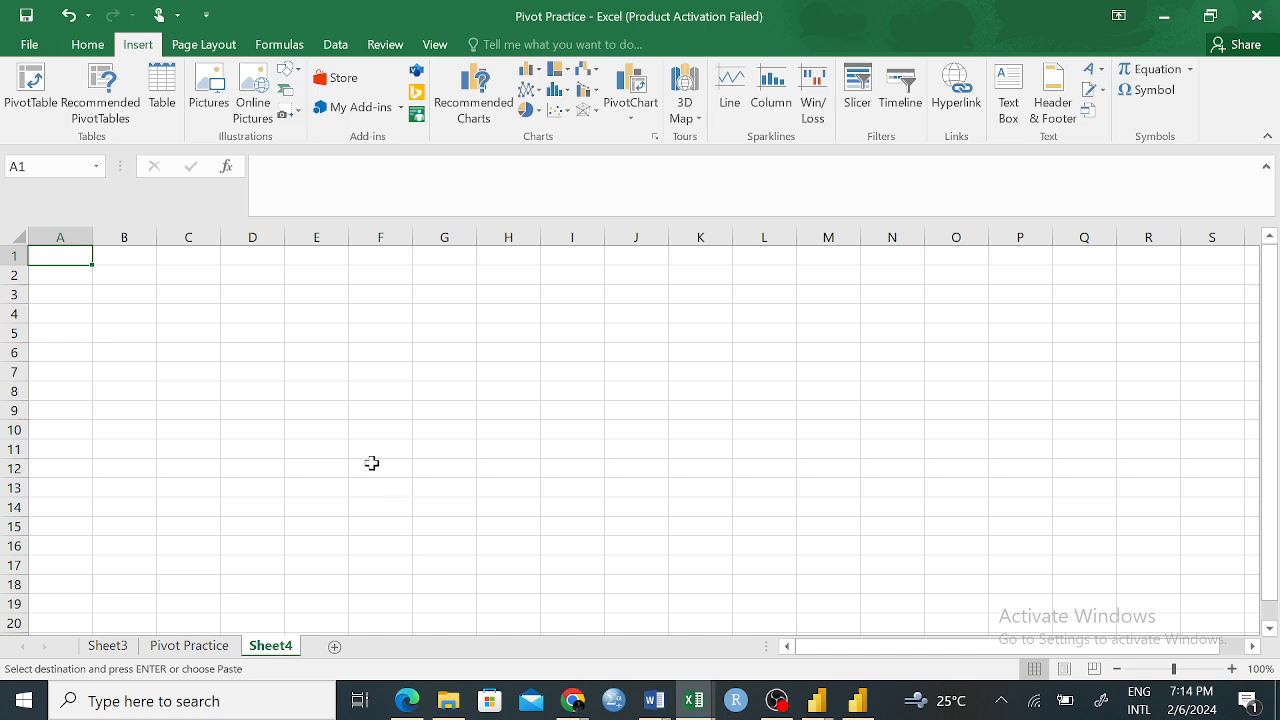
{"action": "left_click", "coordinate": [257, 320]}
{"action": "key", "text": "ctrl+v"}
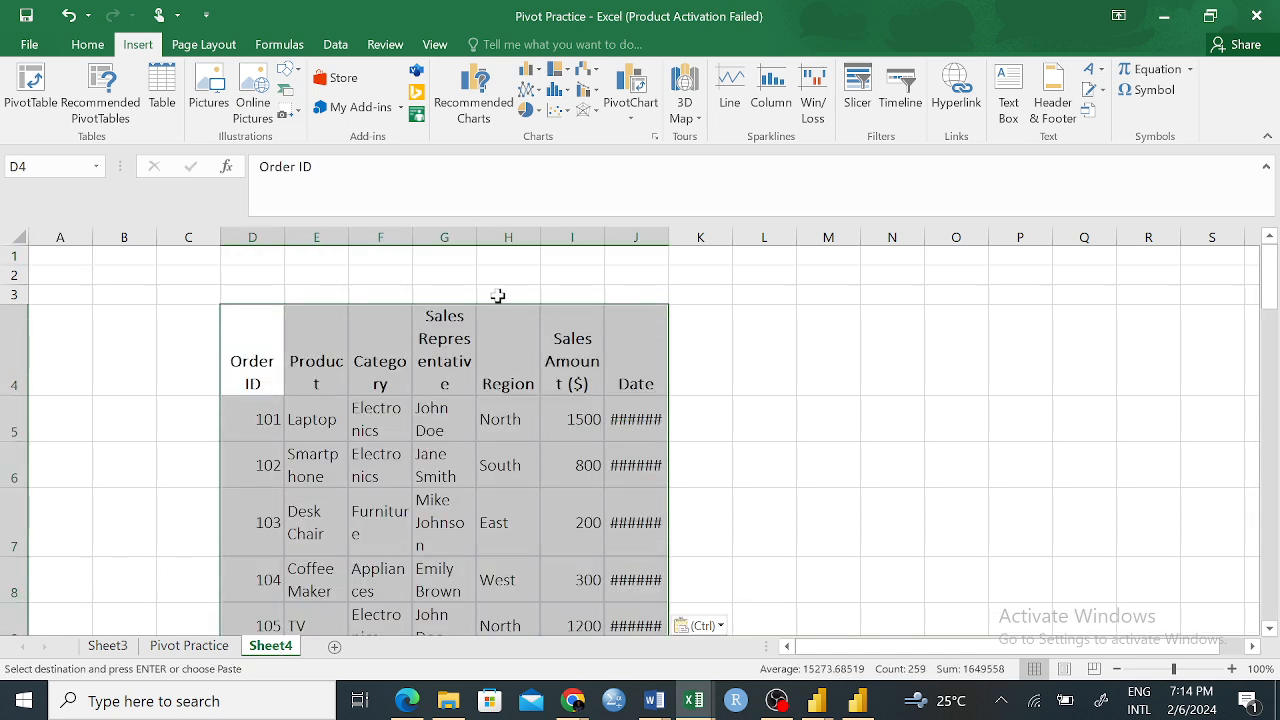
AutoFit the width of all columns on the new worksheet to show the pasted dates
{"action": "left_click", "coordinate": [900, 405]}
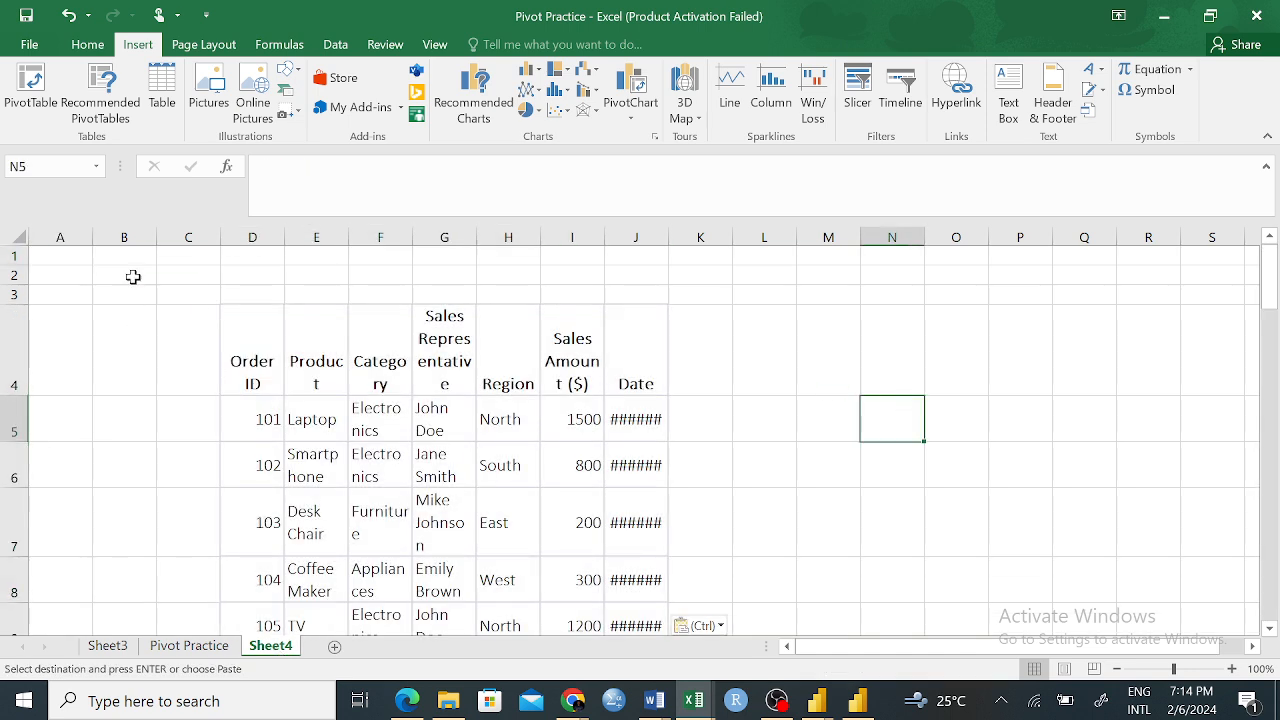
{"action": "left_click", "coordinate": [18, 237]}
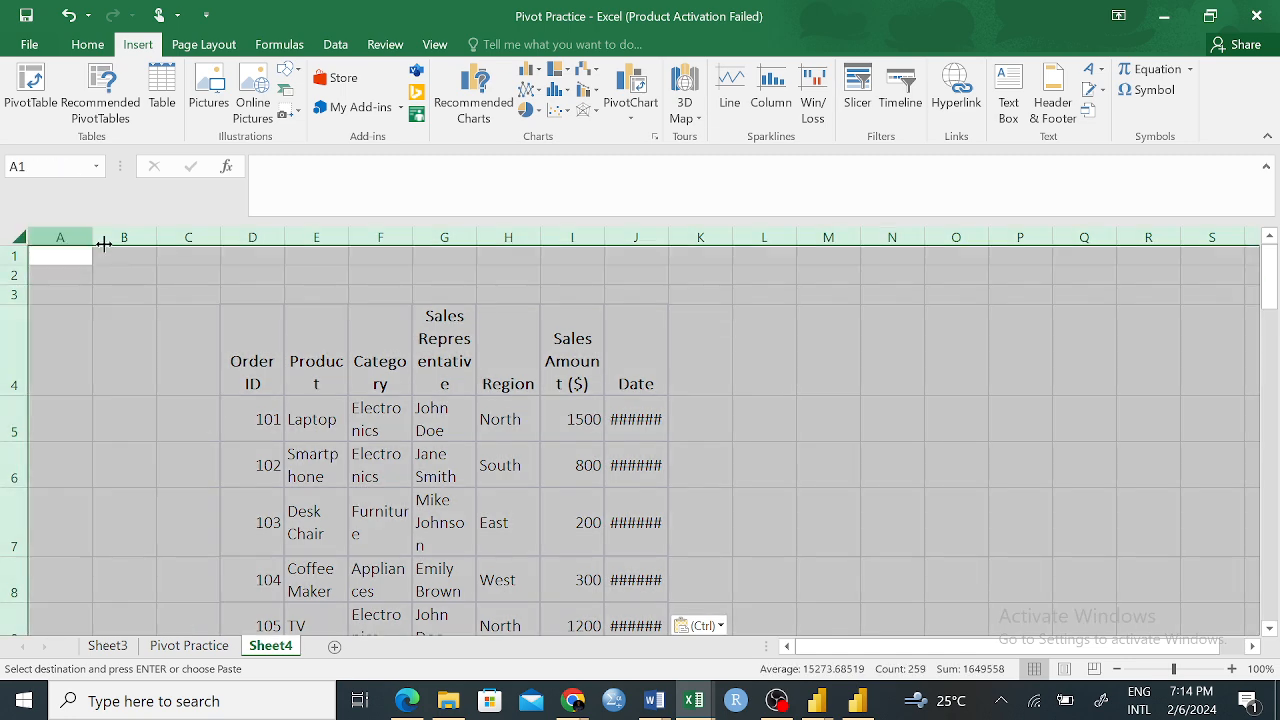
{"action": "double_click", "coordinate": [153, 237]}
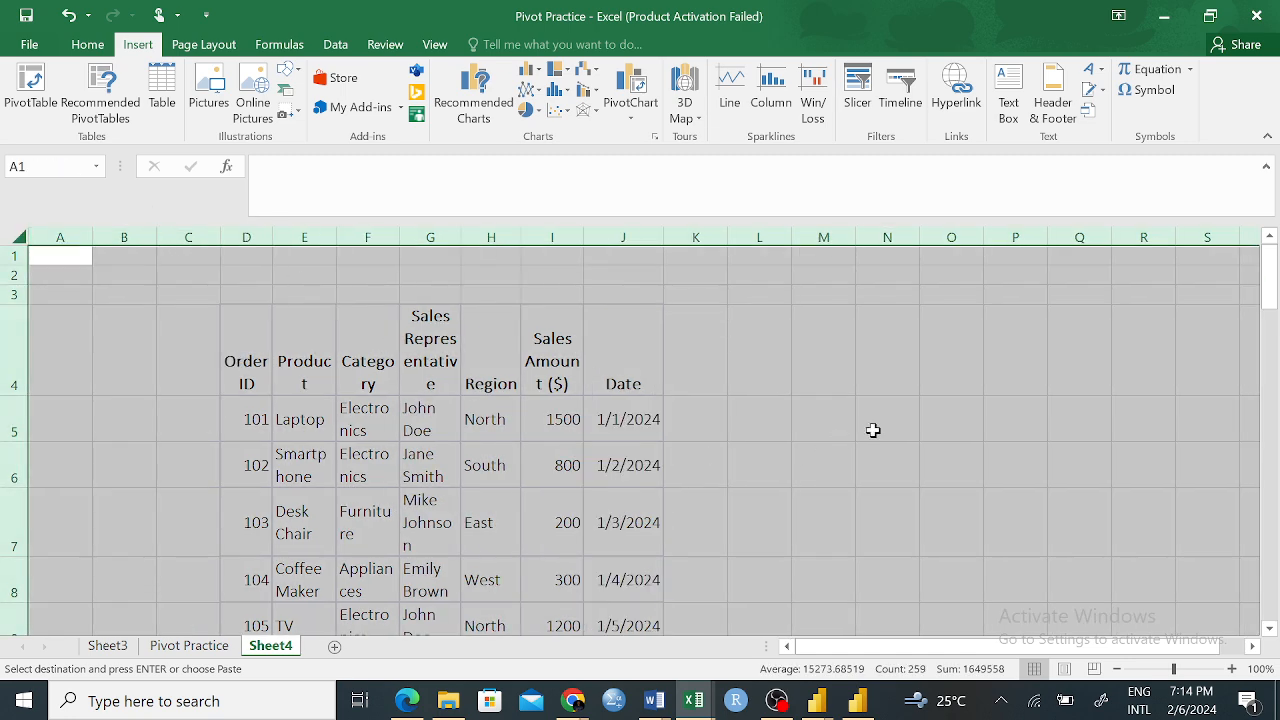
Start a PivotTable from empty cell N5 and set its source range to Sheet4!$D$4:$J$40
{"action": "left_click", "coordinate": [868, 431]}
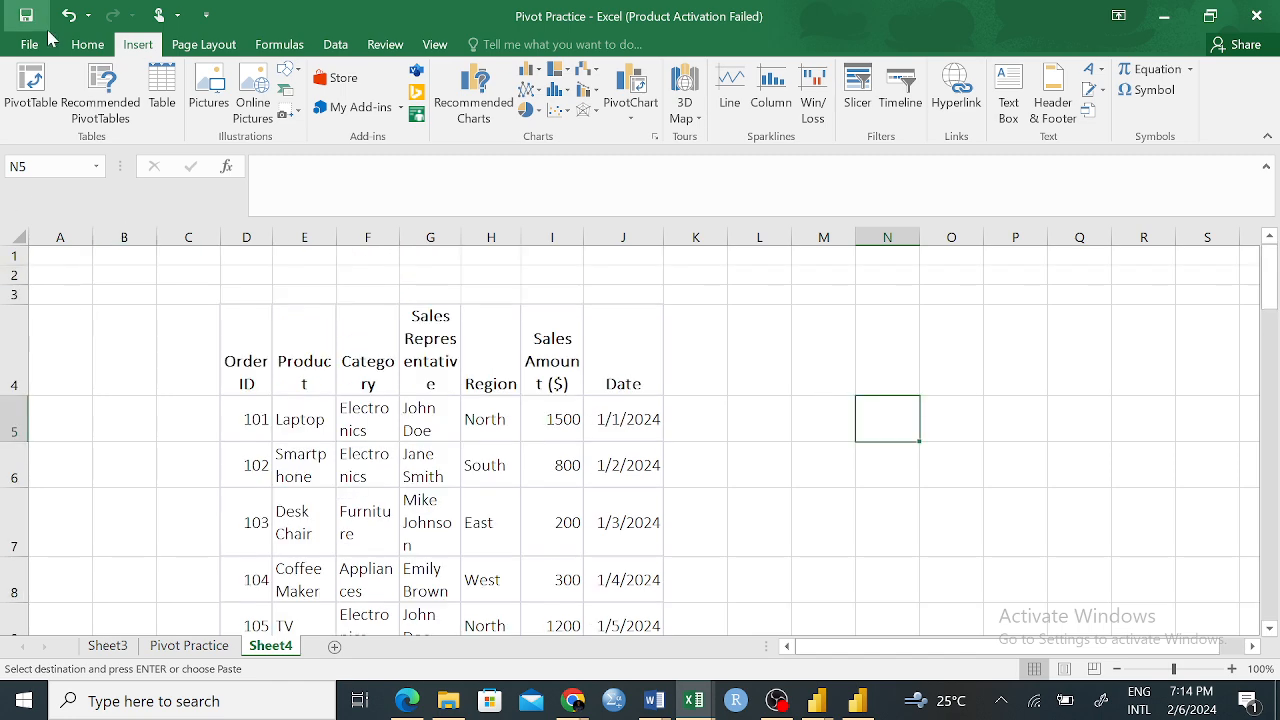
{"action": "left_click", "coordinate": [49, 101]}
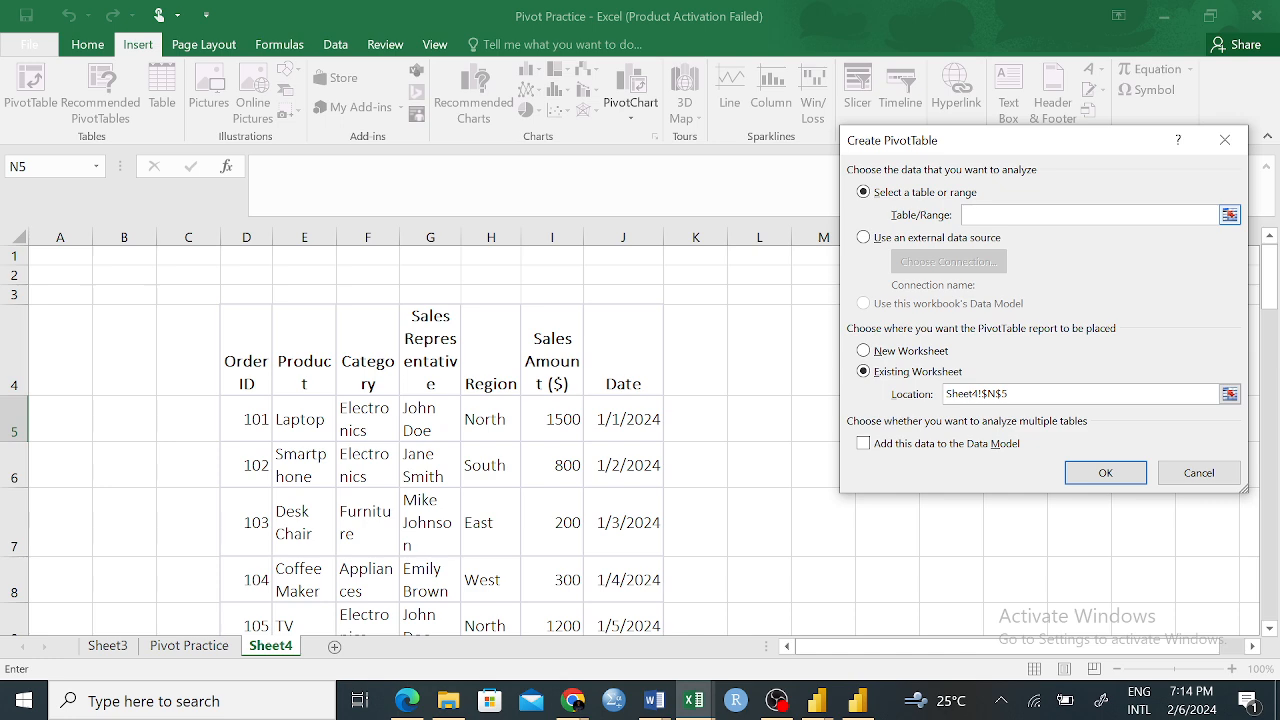
{"action": "left_click", "coordinate": [1230, 216]}
{"action": "left_click_drag", "start_coordinate": [247, 344], "coordinate": [653, 566]}
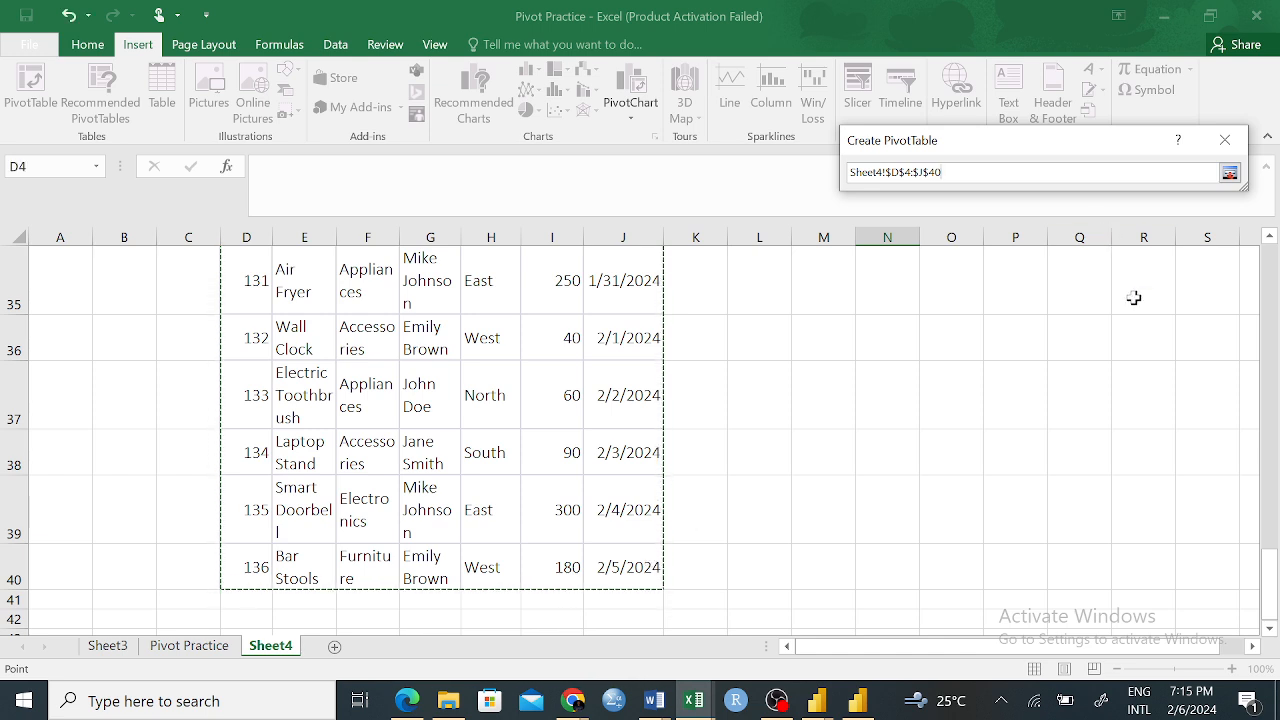
{"action": "key", "text": "Return"}
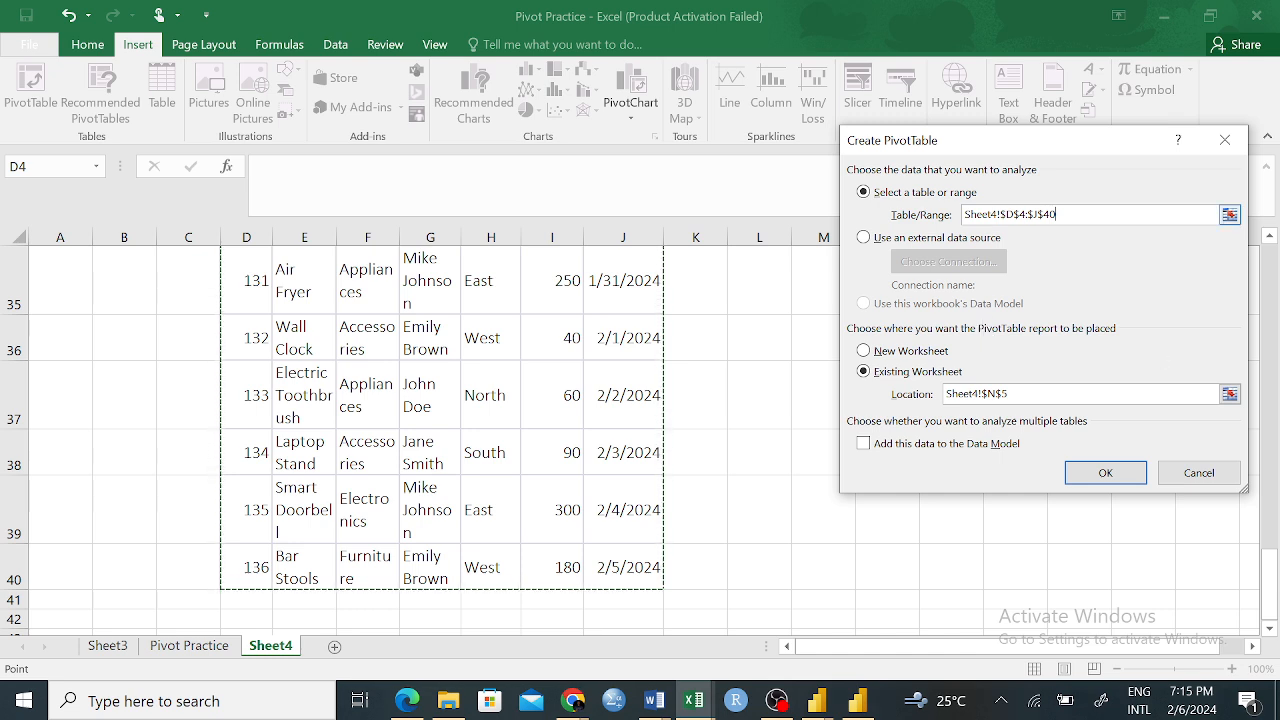
Clear the PivotTable's source range and reselect the pasted table from the Order ID header through J40
{"action": "left_click", "coordinate": [1231, 216]}
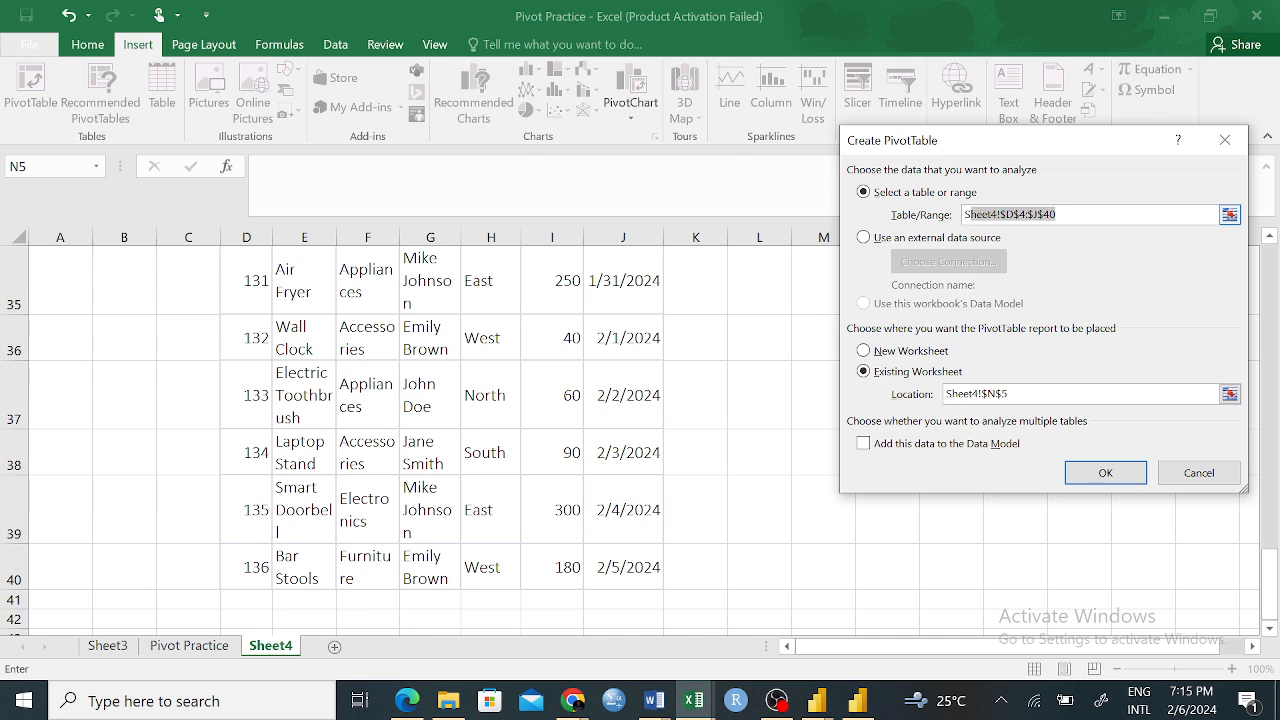
{"action": "type", "text": "S"}
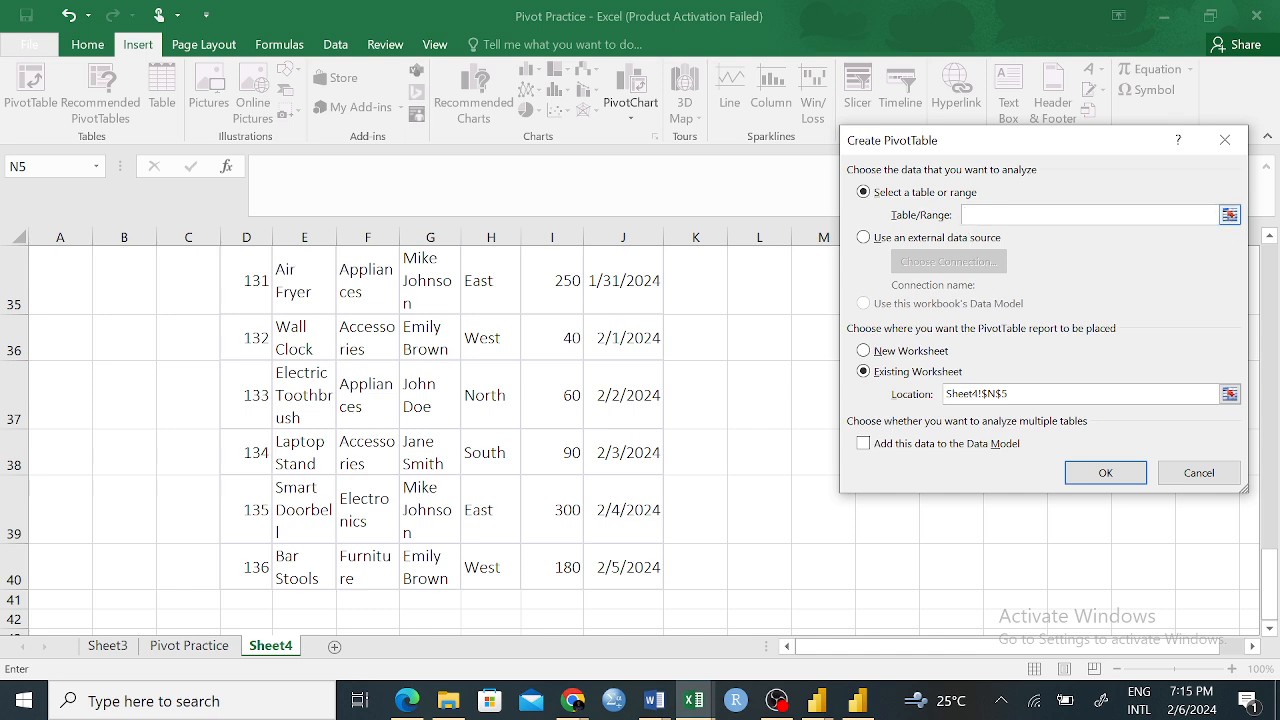
{"action": "left_click", "coordinate": [1229, 215]}
{"action": "scroll", "coordinate": [622, 362], "scroll_direction": "up", "scroll_amount": 11}
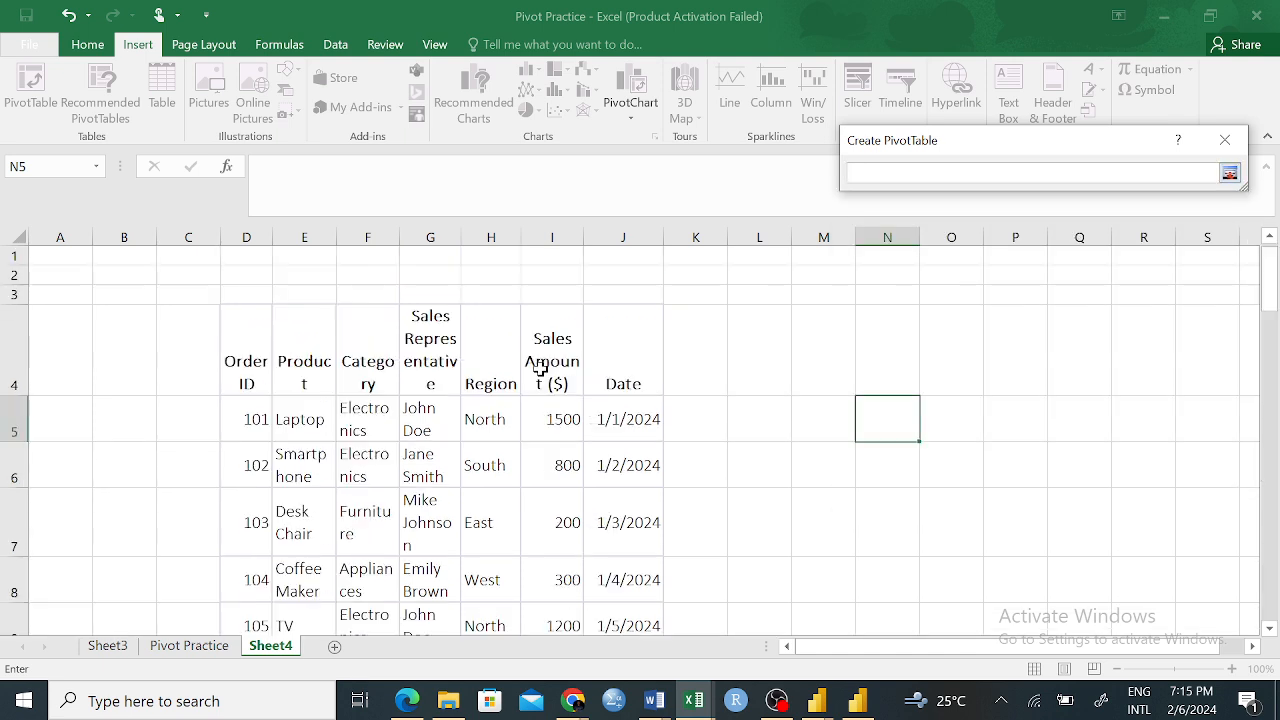
{"action": "left_click_drag", "start_coordinate": [251, 329], "coordinate": [638, 570]}
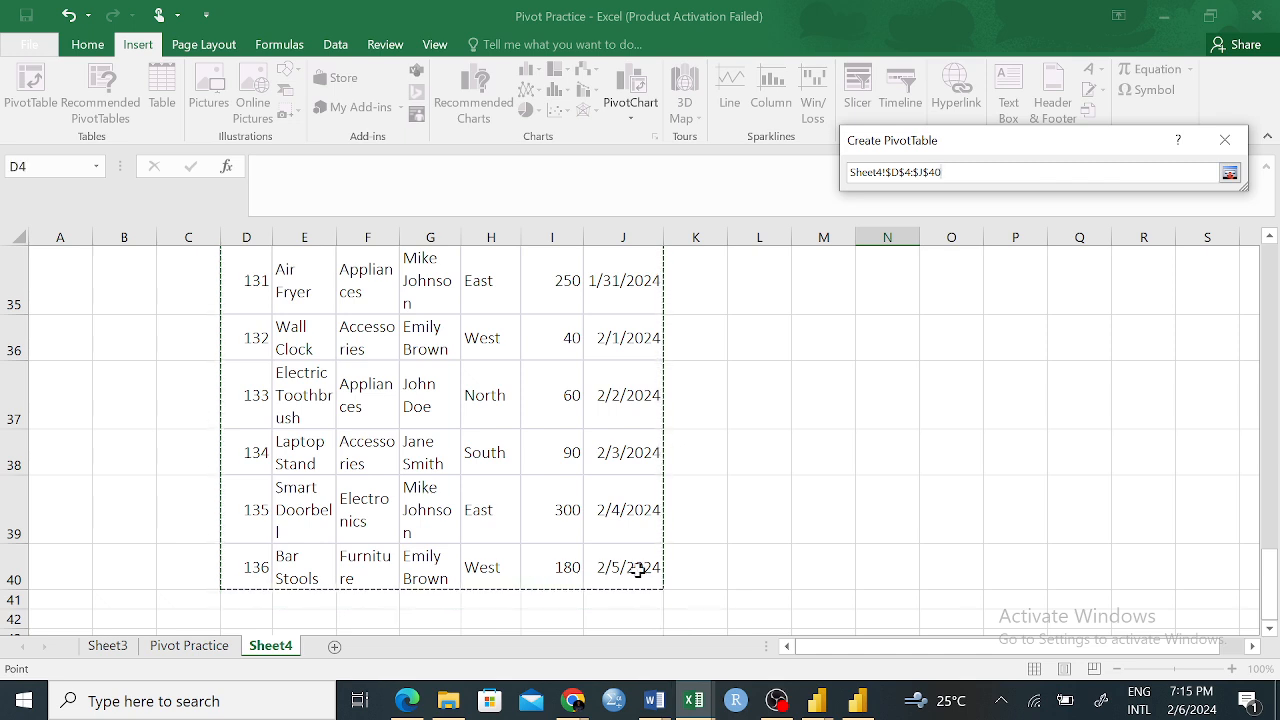
{"action": "left_click_drag", "start_coordinate": [646, 519], "coordinate": [646, 519]}
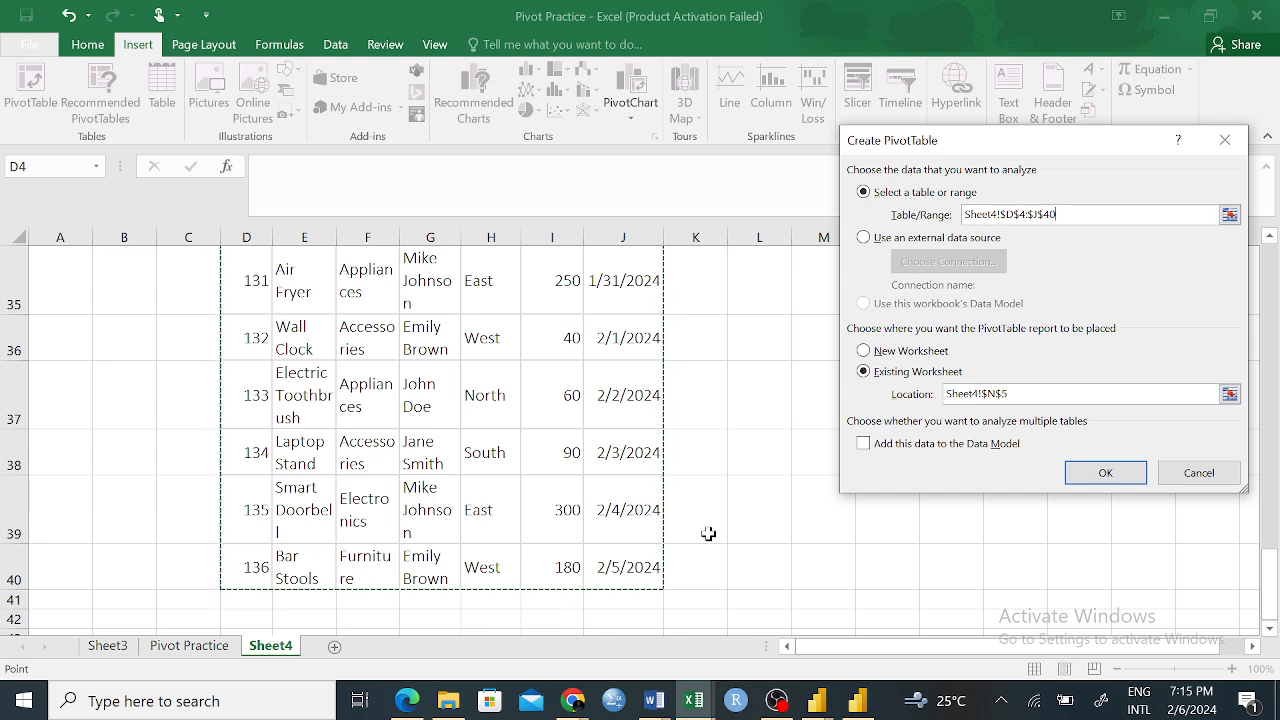
Set the PivotTable's location to cell M4 on the existing Sheet4 worksheet and create it
{"action": "scroll", "coordinate": [770, 432], "scroll_direction": "up", "scroll_amount": 12}
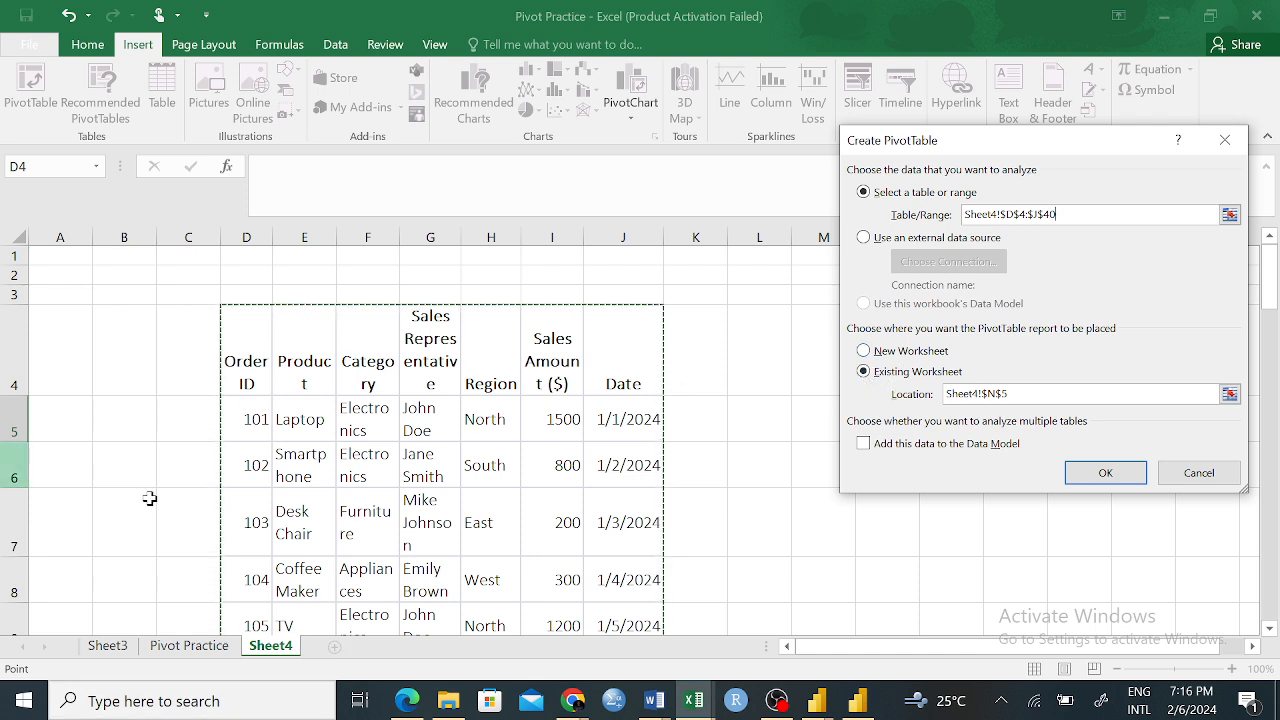
{"action": "left_click_drag", "start_coordinate": [1069, 144], "coordinate": [359, 117]}
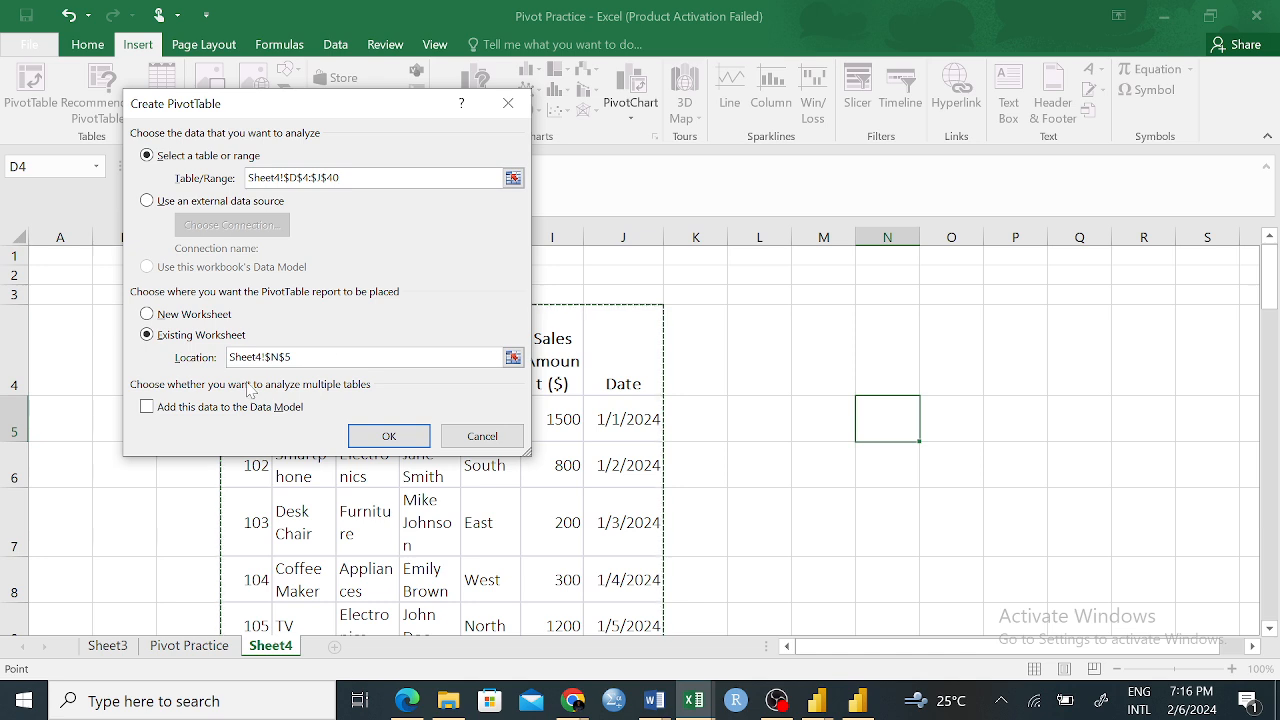
{"action": "left_click", "coordinate": [513, 357]}
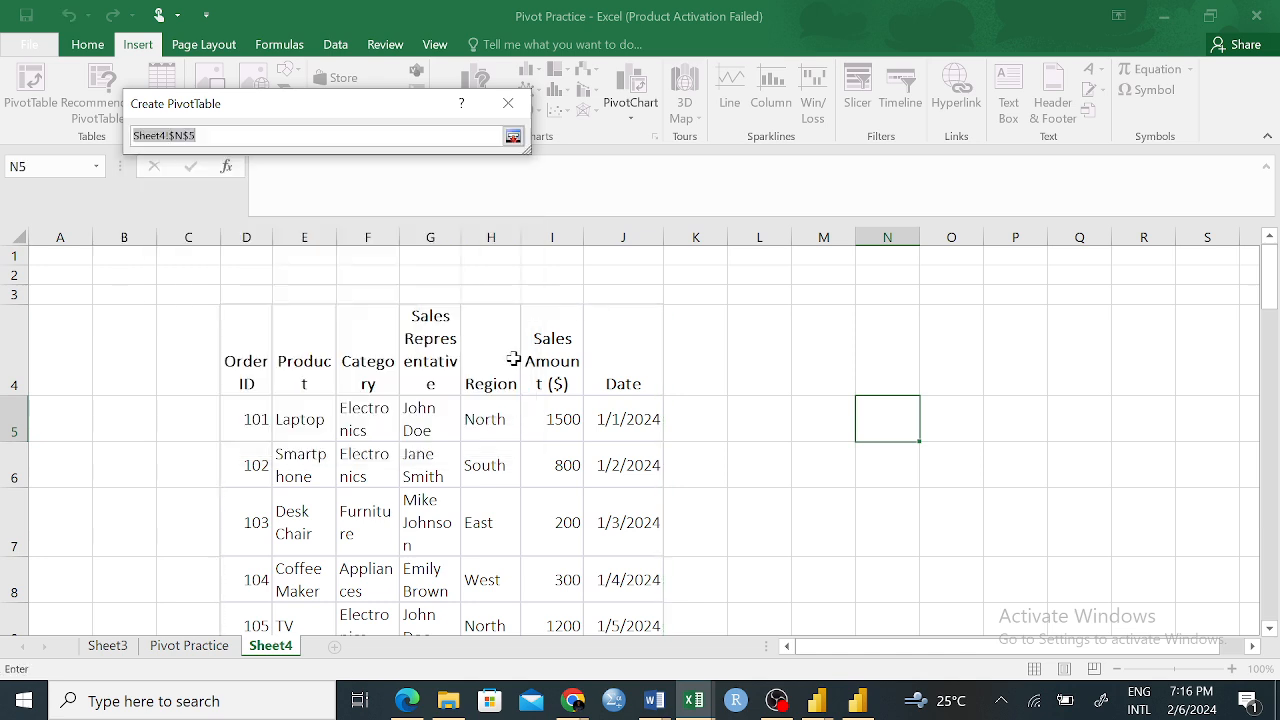
{"action": "left_click", "coordinate": [884, 349]}
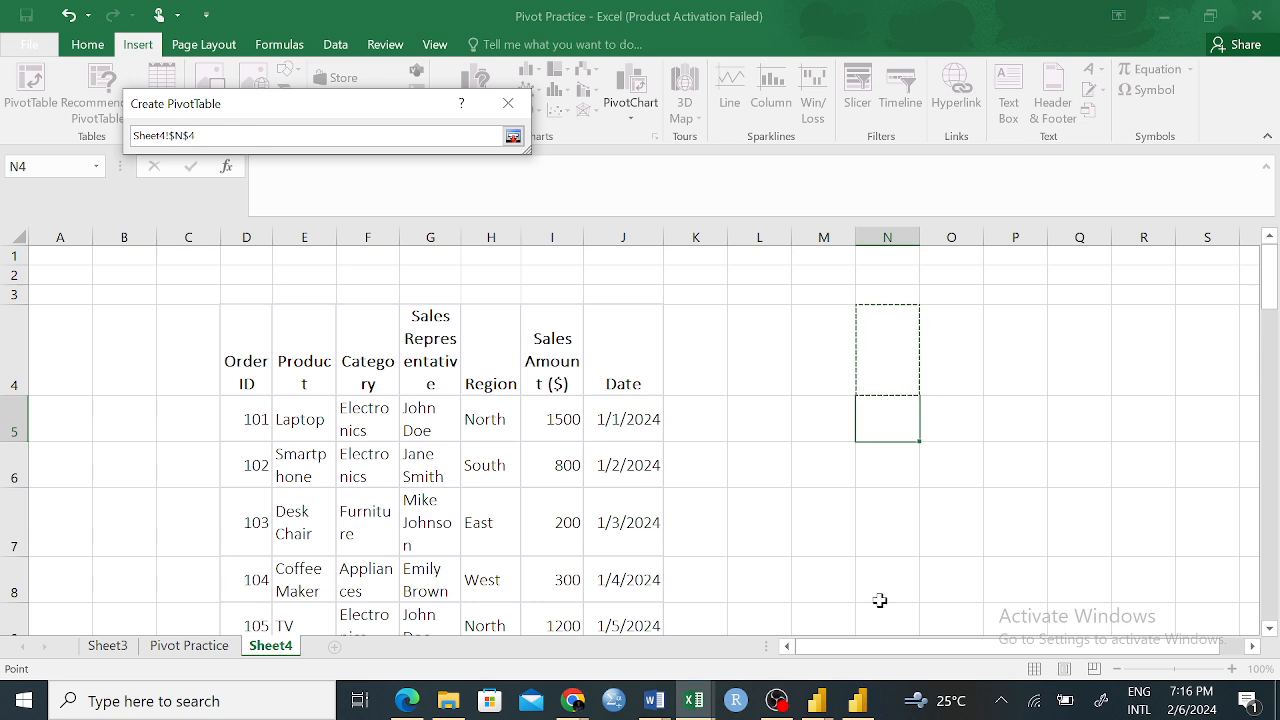
{"action": "left_click", "coordinate": [1083, 358]}
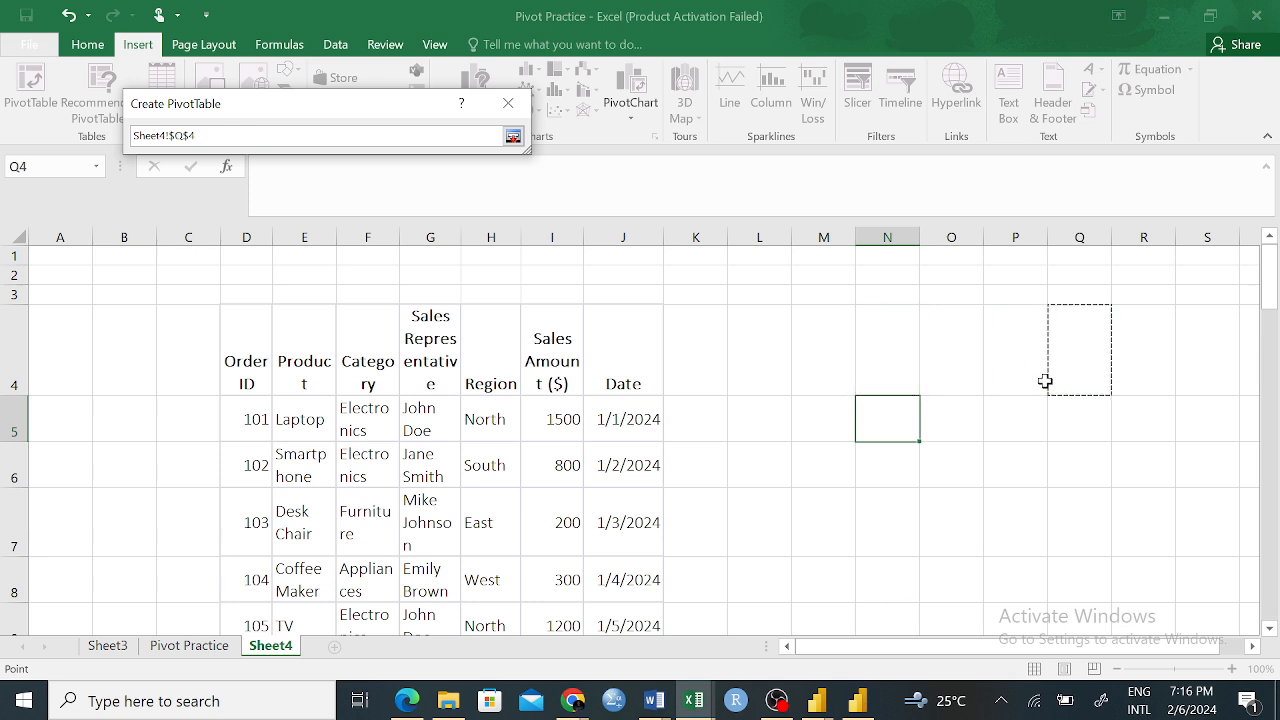
{"action": "left_click", "coordinate": [746, 361]}
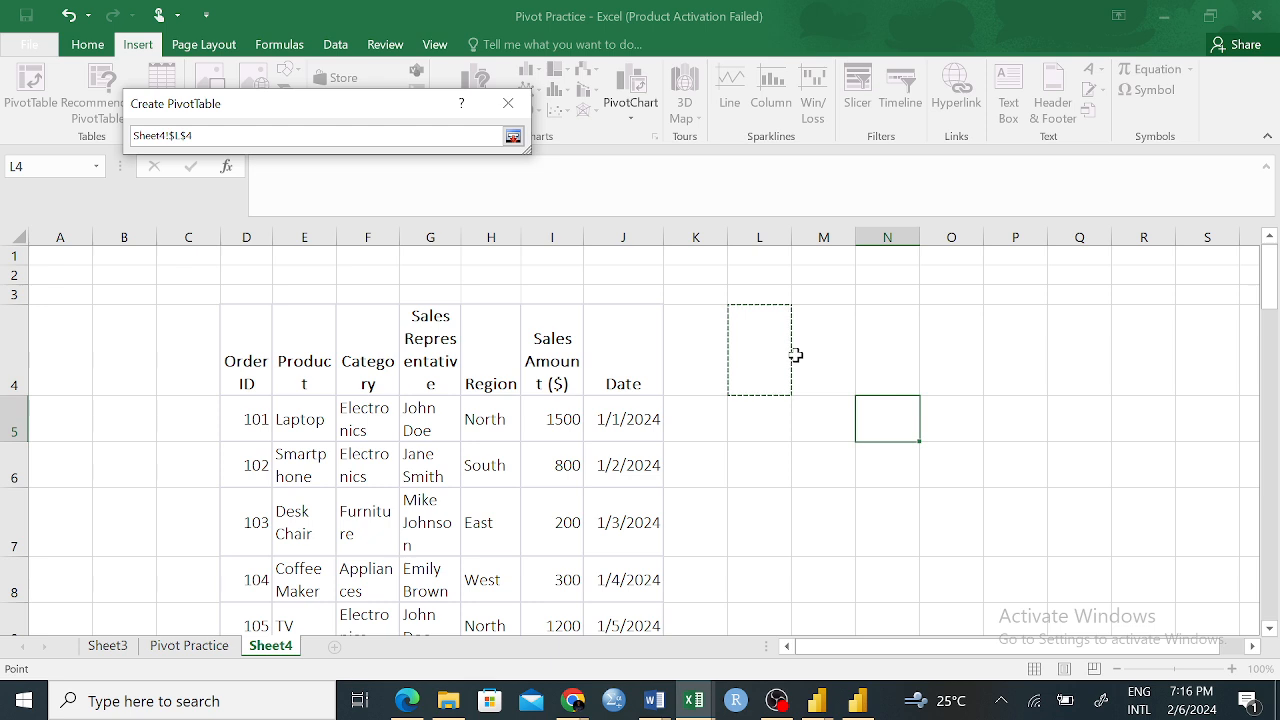
{"action": "left_click", "coordinate": [829, 357]}
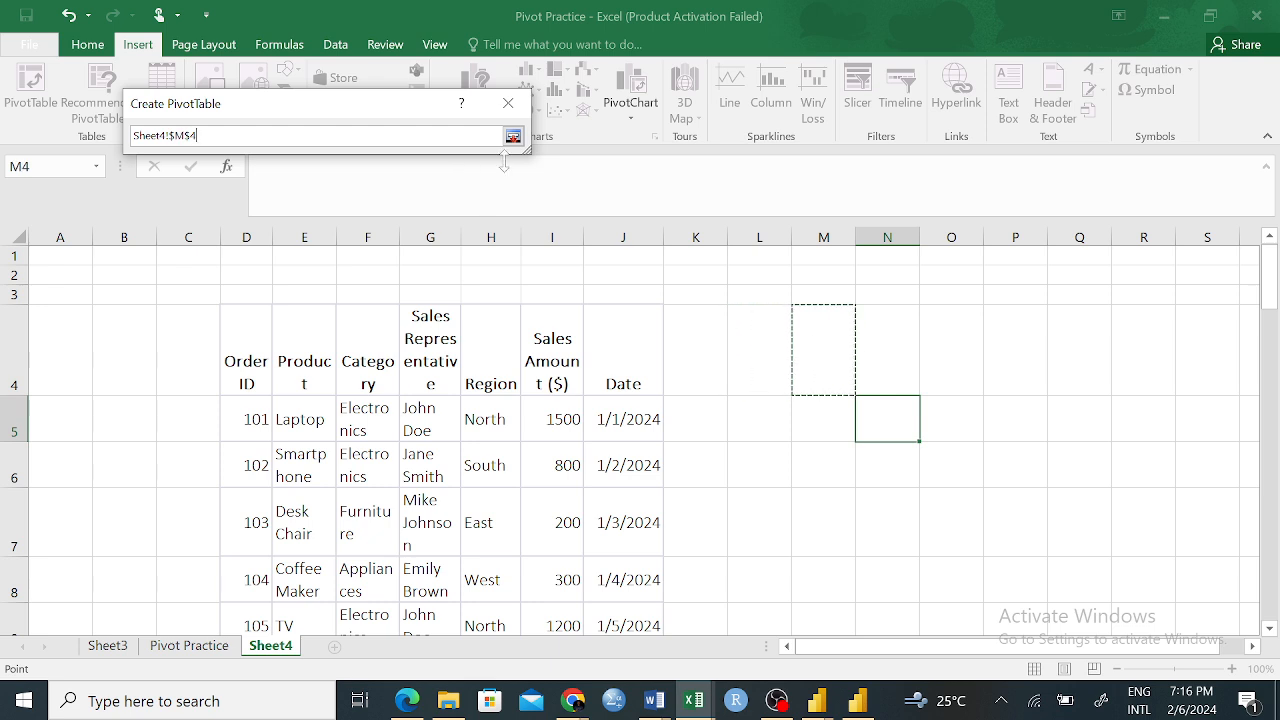
{"action": "key", "text": "Return"}
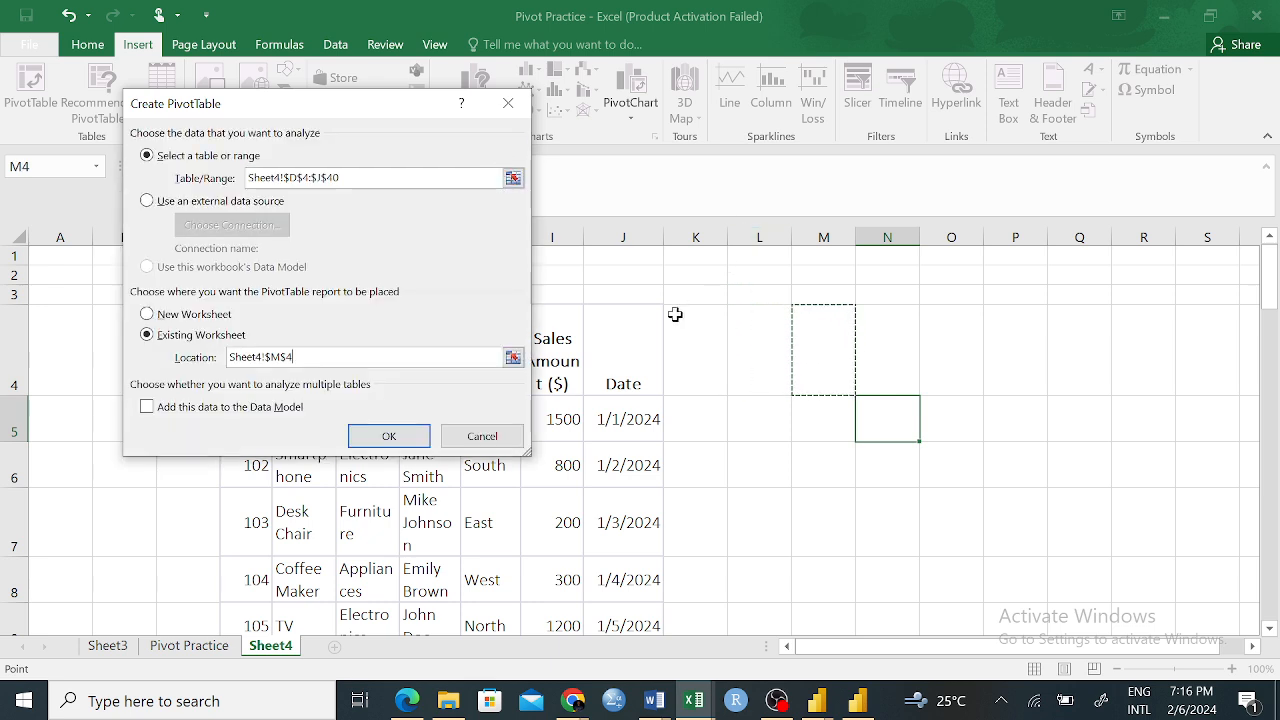
{"action": "left_click", "coordinate": [387, 448]}
Delete the Sheet4 worksheet together with its pasted table and PivotTable
{"action": "scroll", "coordinate": [757, 390], "scroll_direction": "down", "scroll_amount": 2}
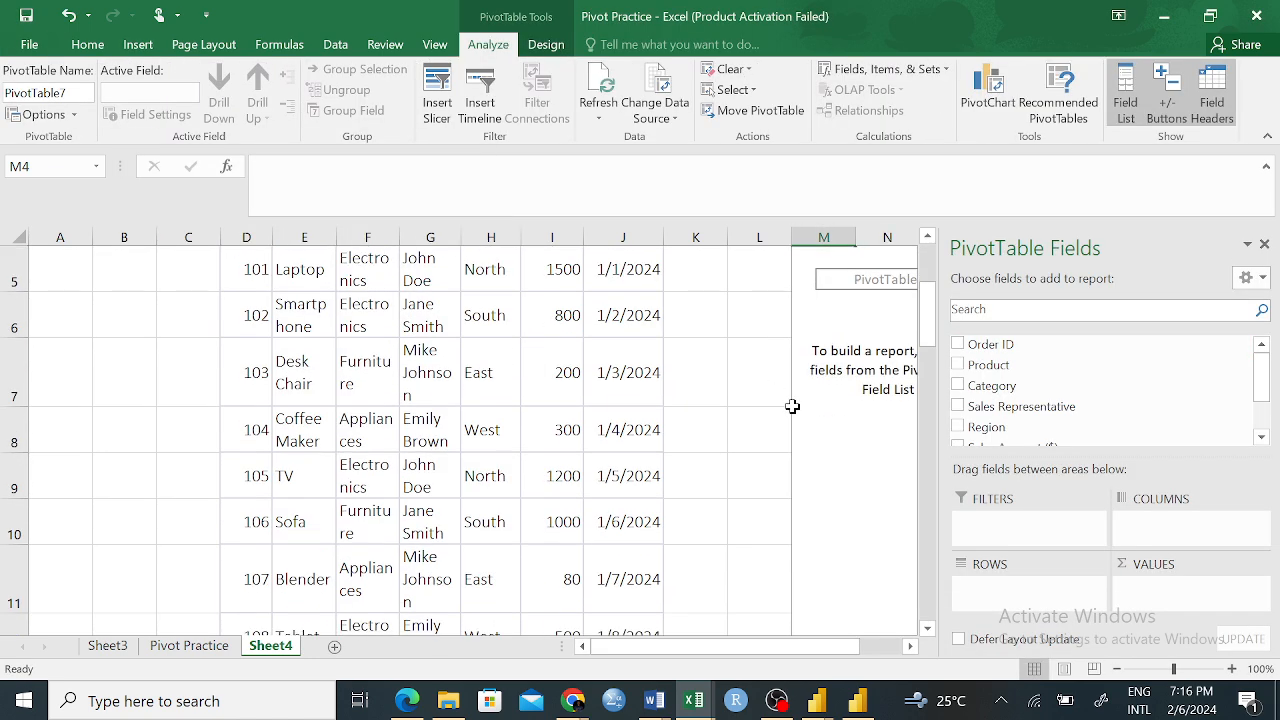
{"action": "scroll", "coordinate": [791, 403], "scroll_direction": "up", "scroll_amount": 2}
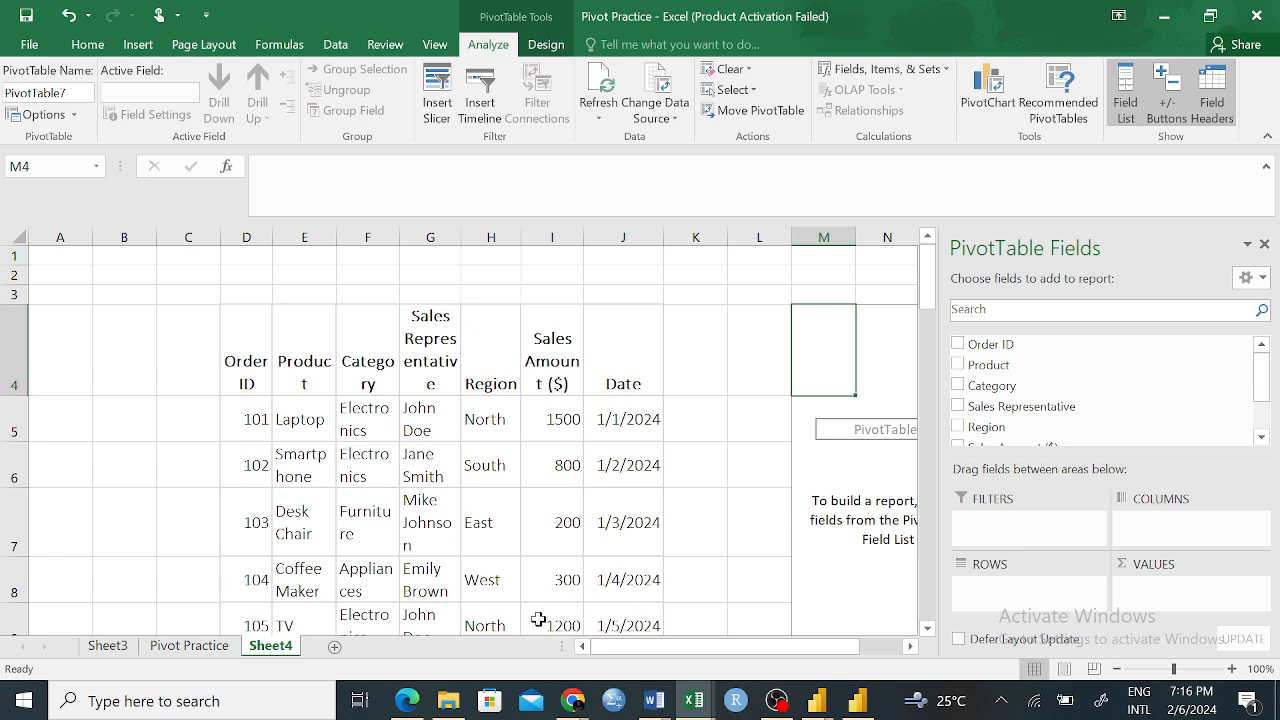
{"action": "right_click", "coordinate": [270, 648]}
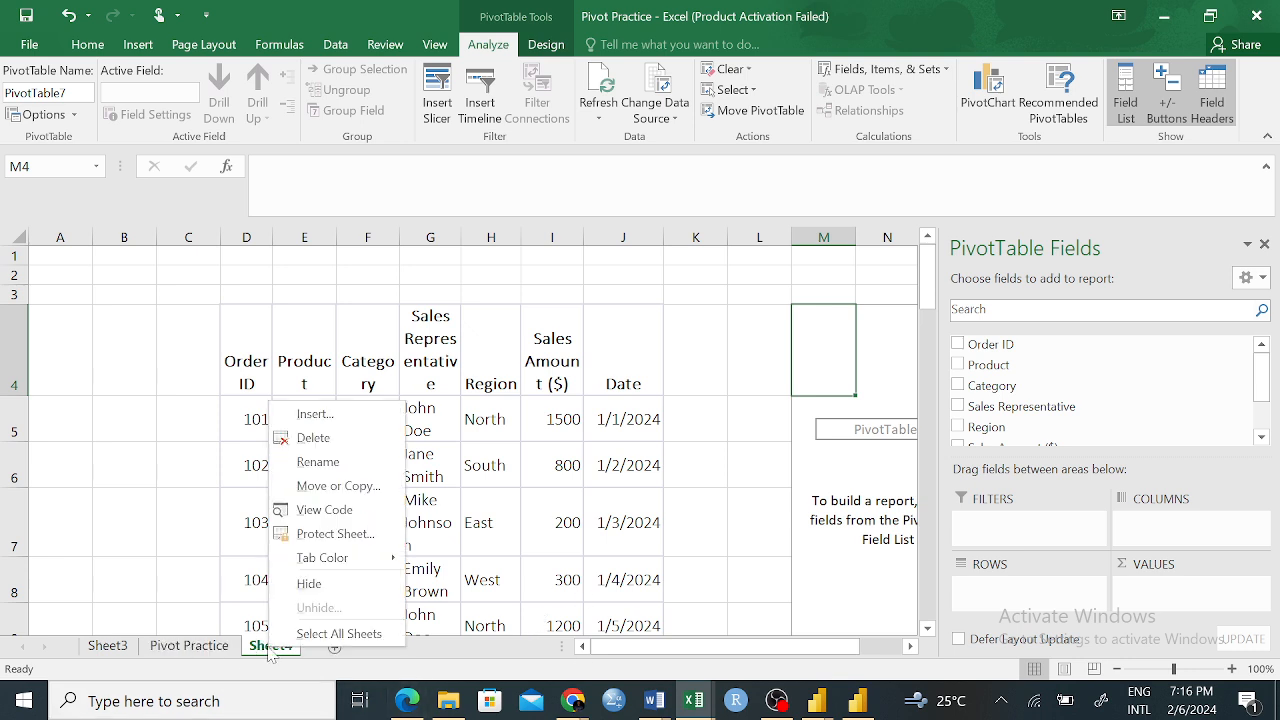
{"action": "left_click", "coordinate": [313, 438]}
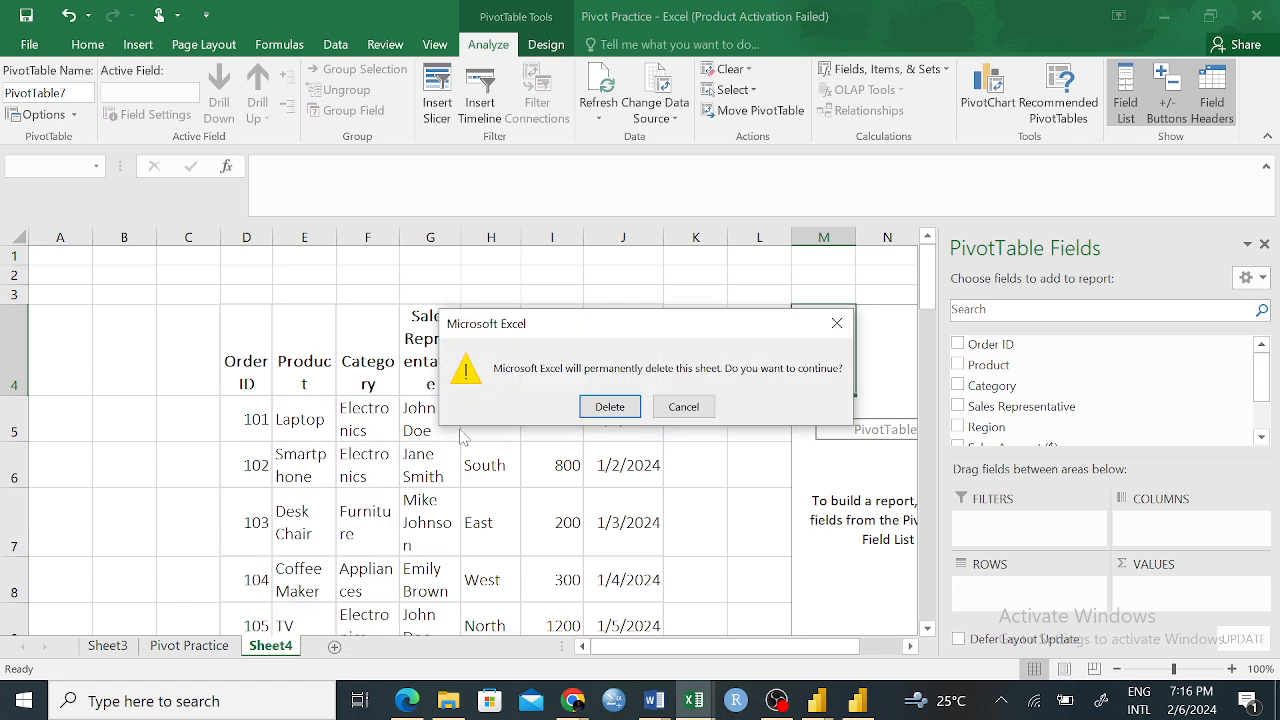
{"action": "left_click", "coordinate": [598, 406]}
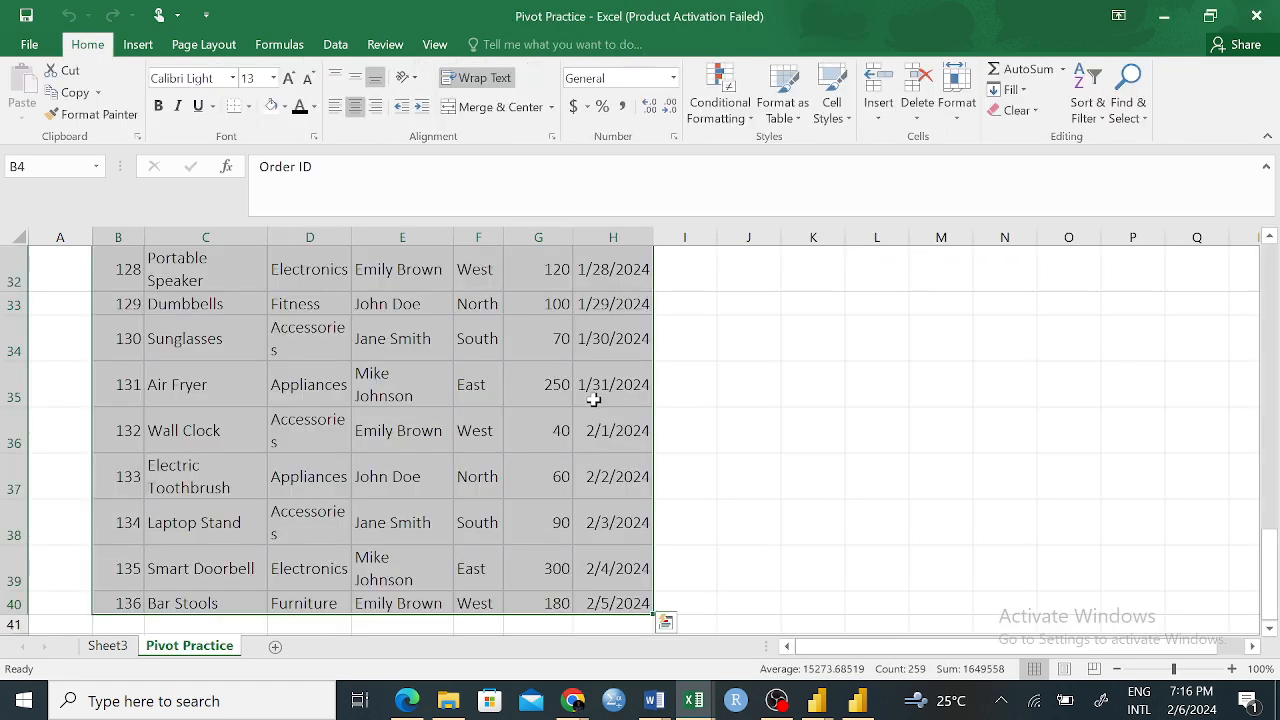
{"action": "scroll", "coordinate": [760, 434], "scroll_direction": "up", "scroll_amount": 10}
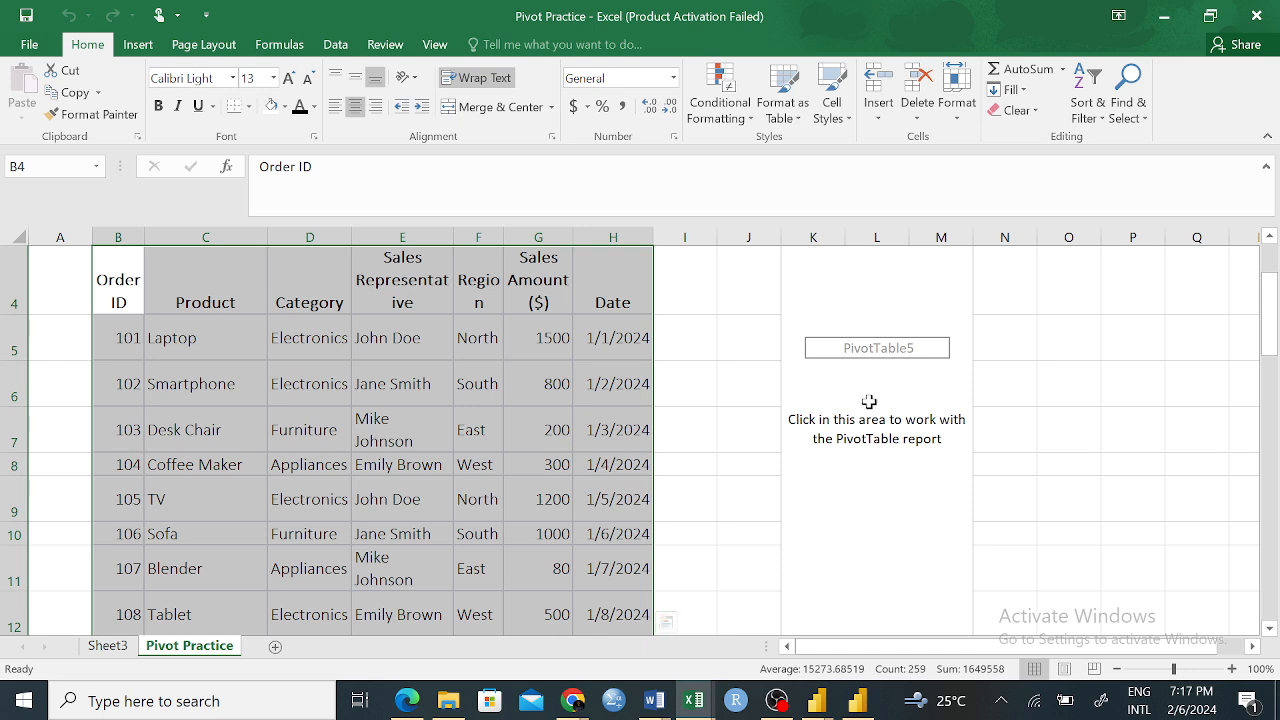
{"action": "left_click", "coordinate": [728, 372]}
{"action": "left_click_drag", "start_coordinate": [109, 273], "coordinate": [857, 366]}
{"action": "left_click", "coordinate": [837, 537]}
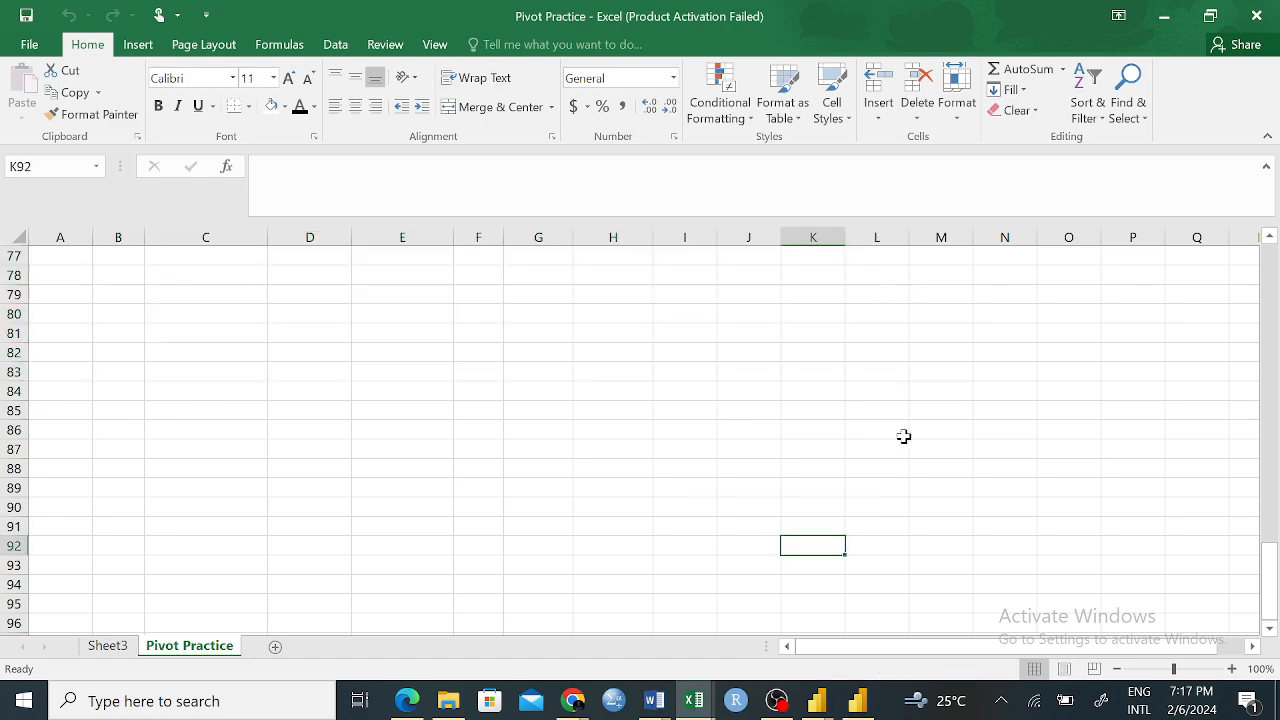
{"action": "scroll", "coordinate": [903, 436], "scroll_direction": "up", "scroll_amount": 15}
{"action": "scroll", "coordinate": [903, 436], "scroll_direction": "down", "scroll_amount": 1}
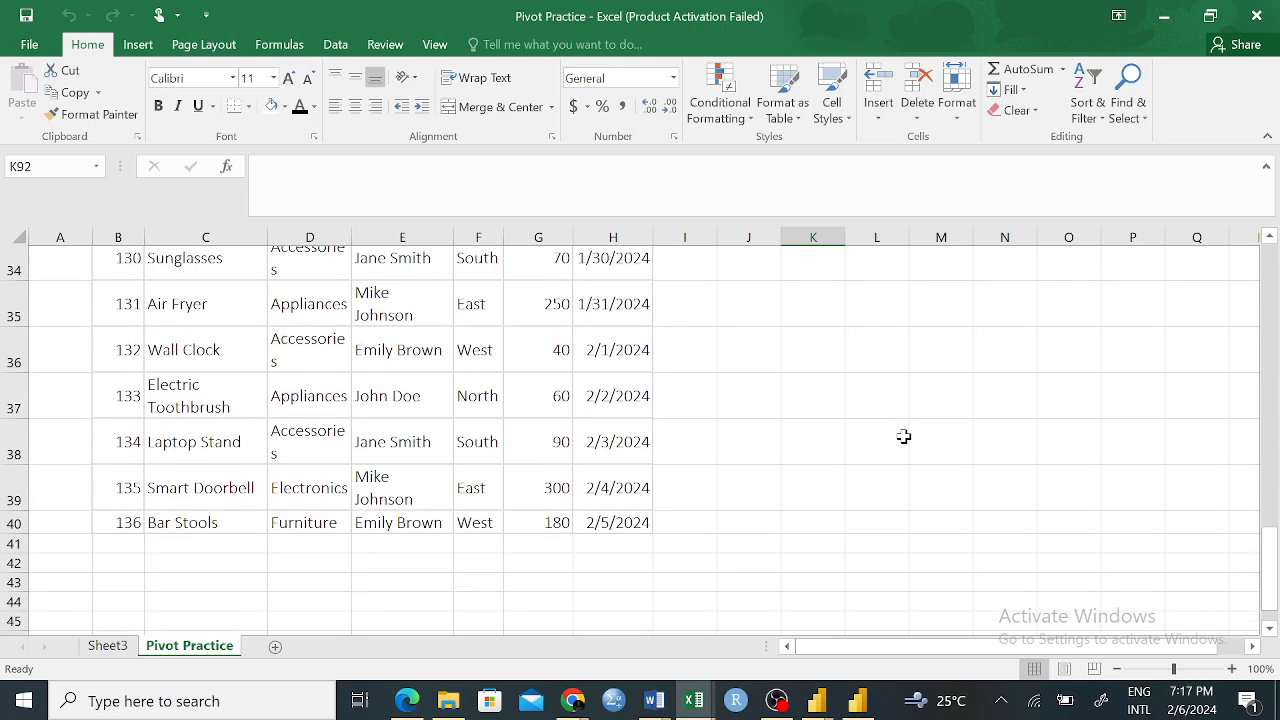
Select the sales table from H40 back to the Order ID header and start a PivotTable from it
{"action": "left_click_drag", "start_coordinate": [617, 487], "coordinate": [103, 323]}
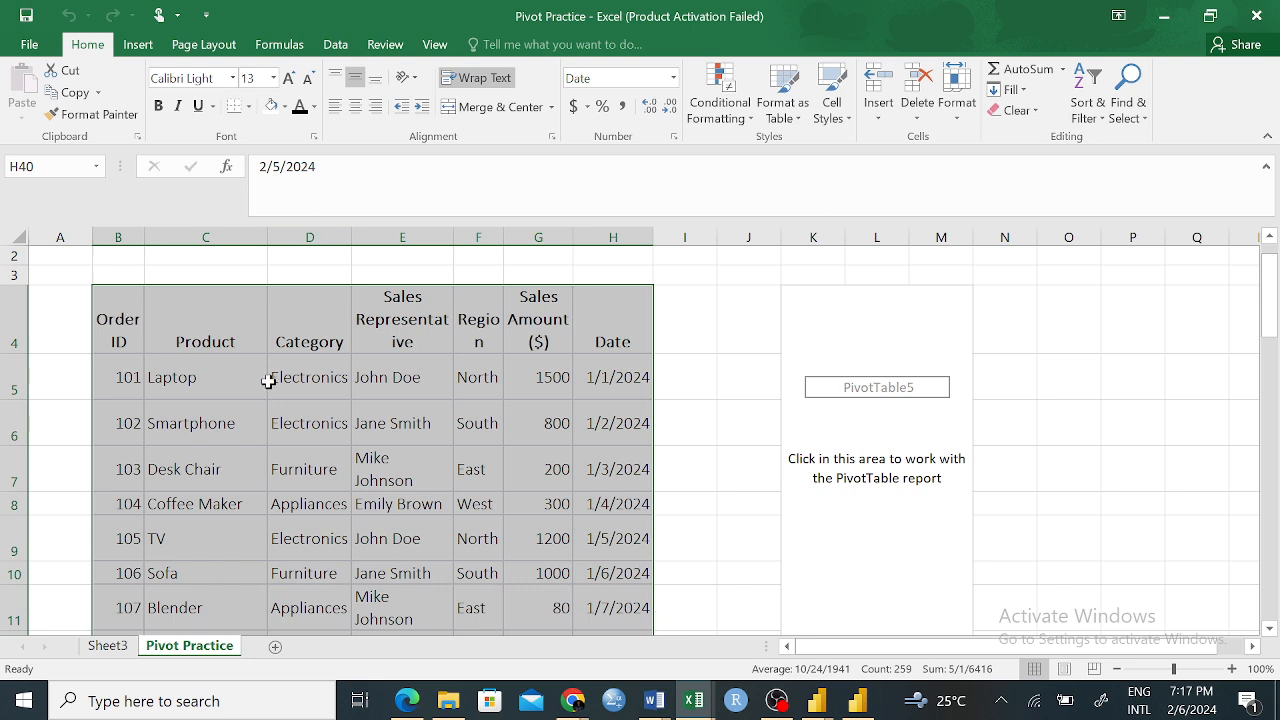
{"action": "left_click", "coordinate": [138, 45]}
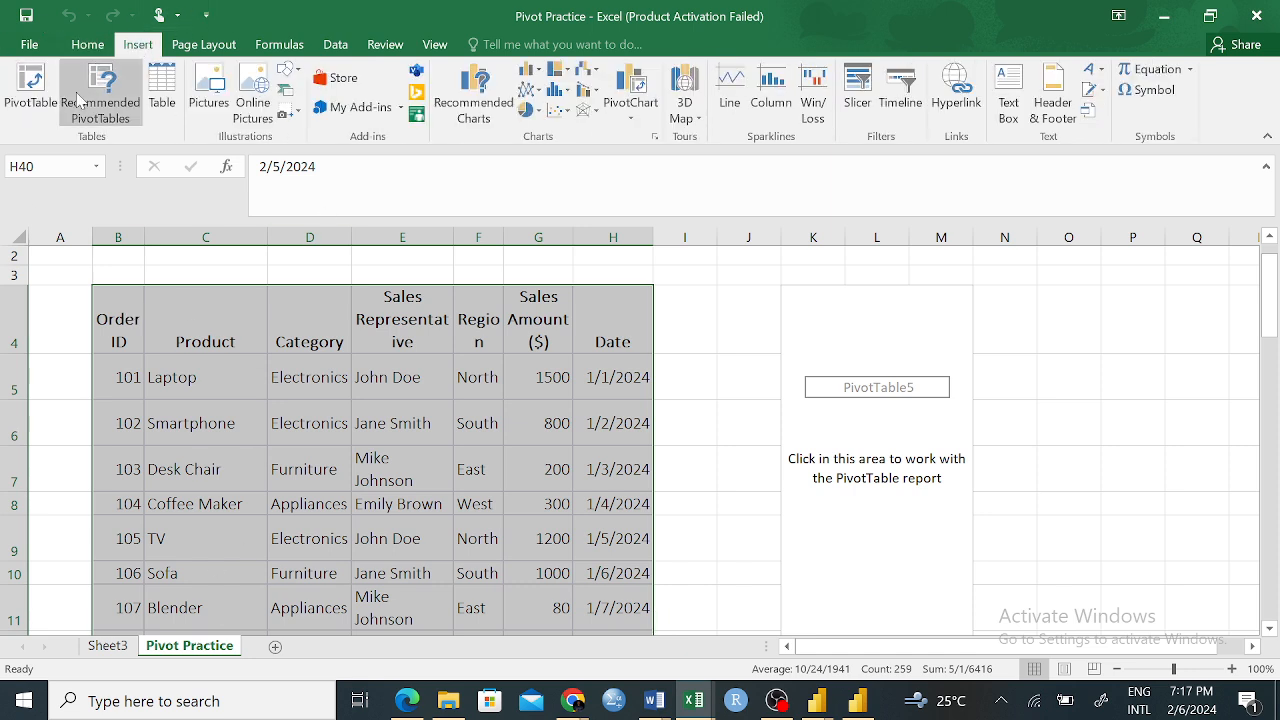
{"action": "left_click", "coordinate": [44, 98]}
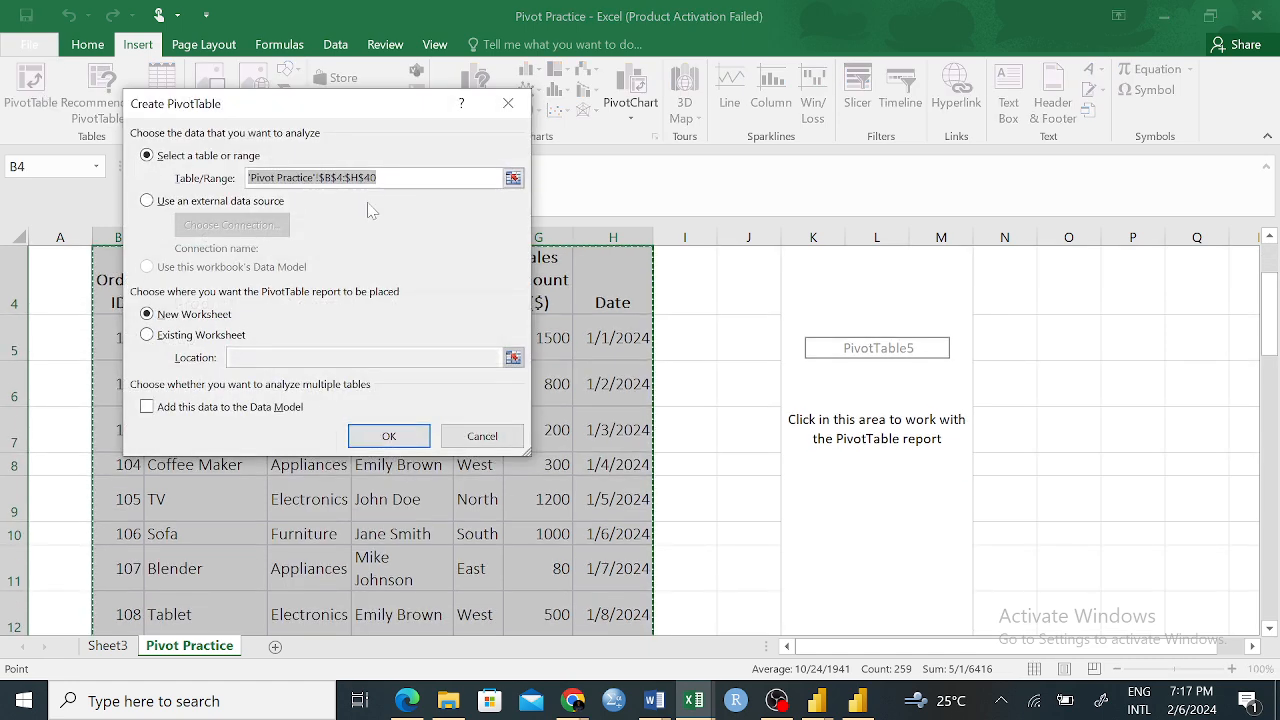
{"action": "left_click_drag", "start_coordinate": [405, 111], "coordinate": [973, 169]}
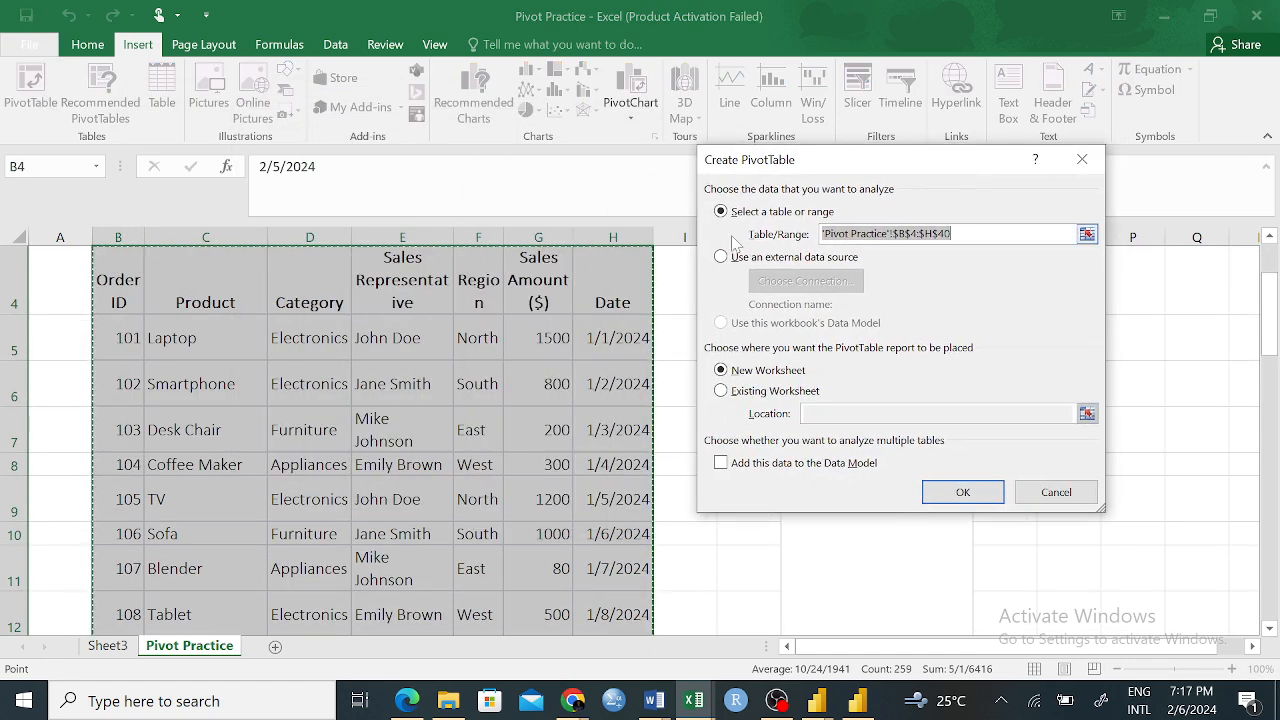
Clear the PivotTable's source range and reselect the sales table as 'Pivot Practice'!$B$4:$H$40
{"action": "scroll", "coordinate": [415, 615], "scroll_direction": "down", "scroll_amount": 17}
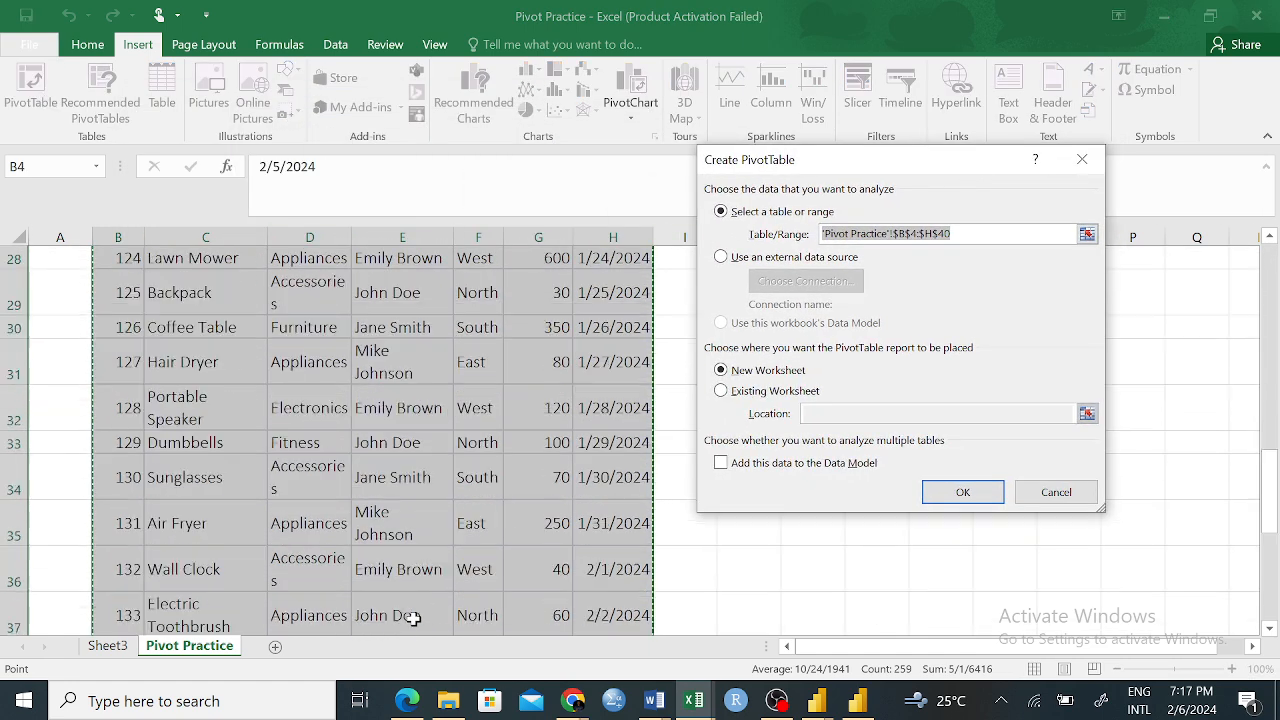
{"action": "scroll", "coordinate": [415, 615], "scroll_direction": "up", "scroll_amount": 8}
{"action": "scroll", "coordinate": [417, 617], "scroll_direction": "down", "scroll_amount": 4}
{"action": "scroll", "coordinate": [417, 617], "scroll_direction": "up", "scroll_amount": 3}
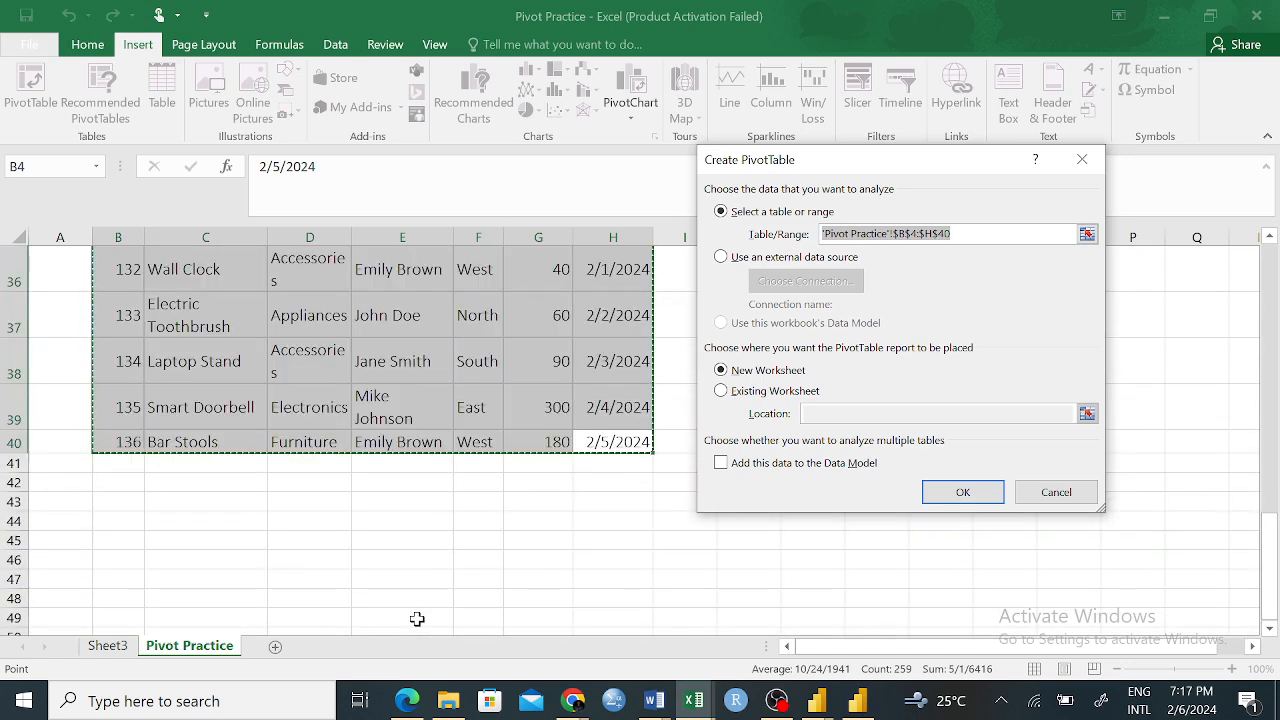
{"action": "scroll", "coordinate": [531, 534], "scroll_direction": "up", "scroll_amount": 3}
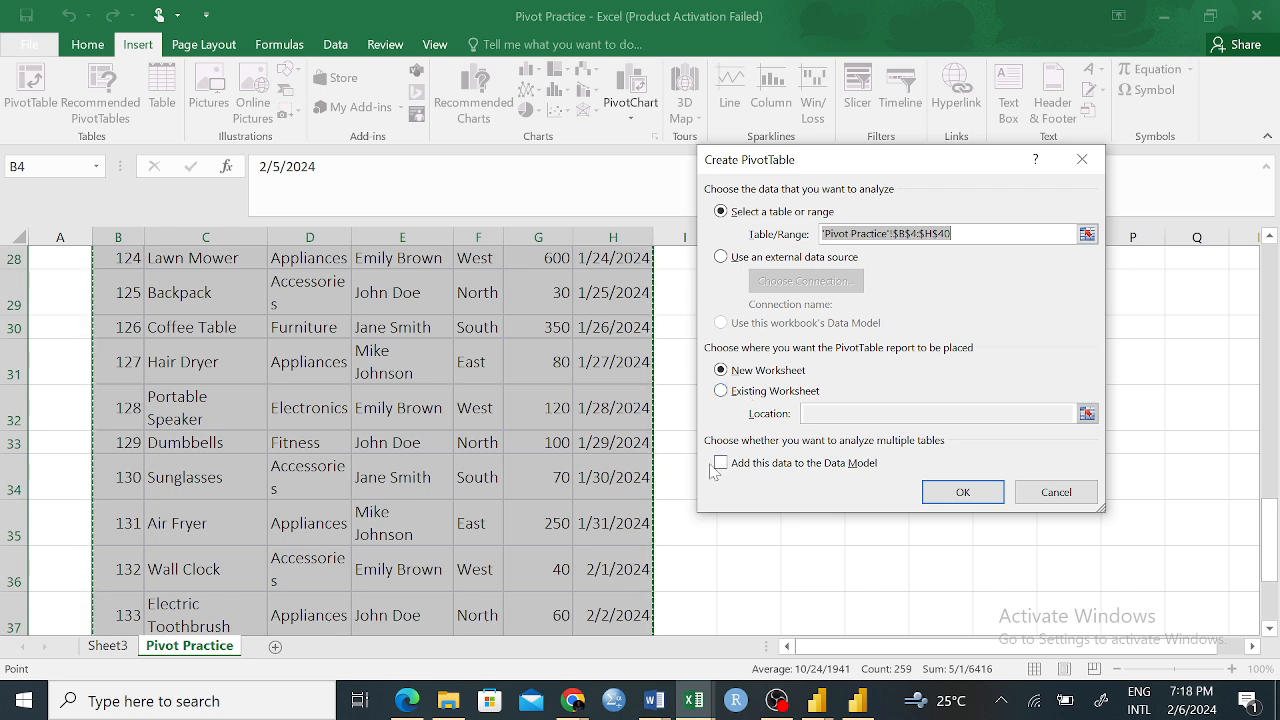
{"action": "left_click", "coordinate": [955, 234]}
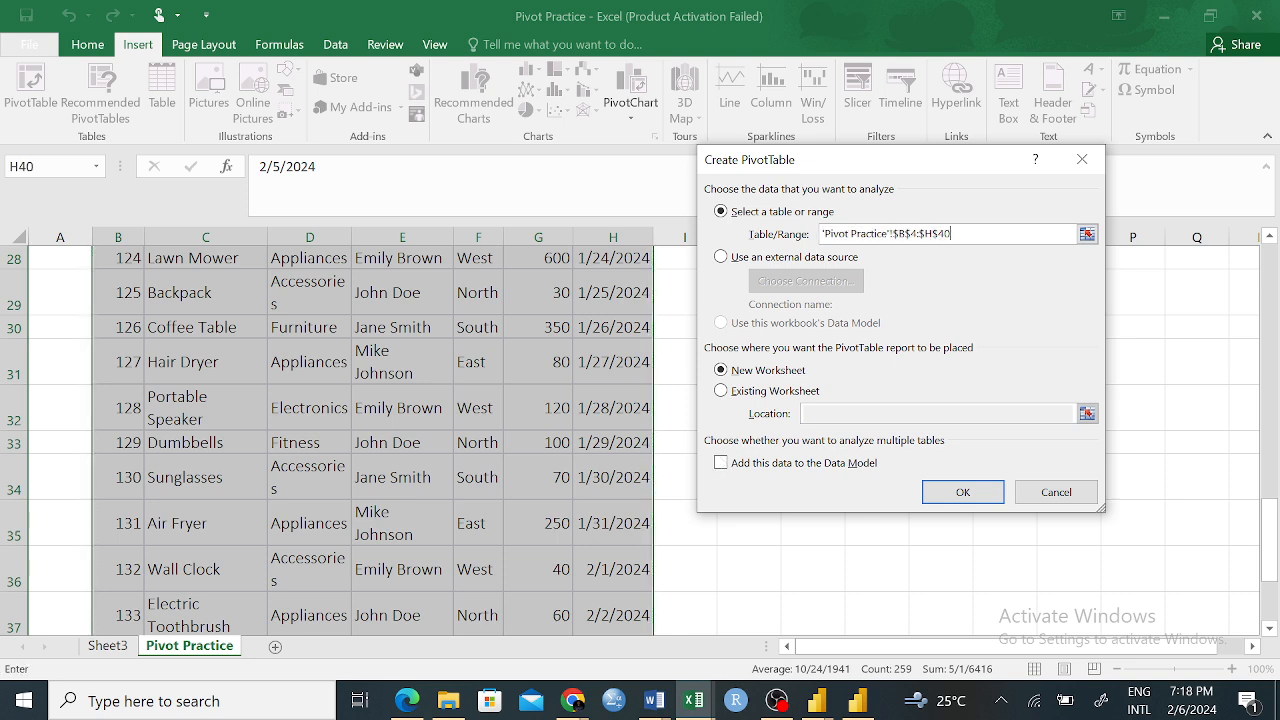
{"action": "left_click_drag", "start_coordinate": [955, 234], "coordinate": [824, 236]}
{"action": "key", "text": "BackSpace"}
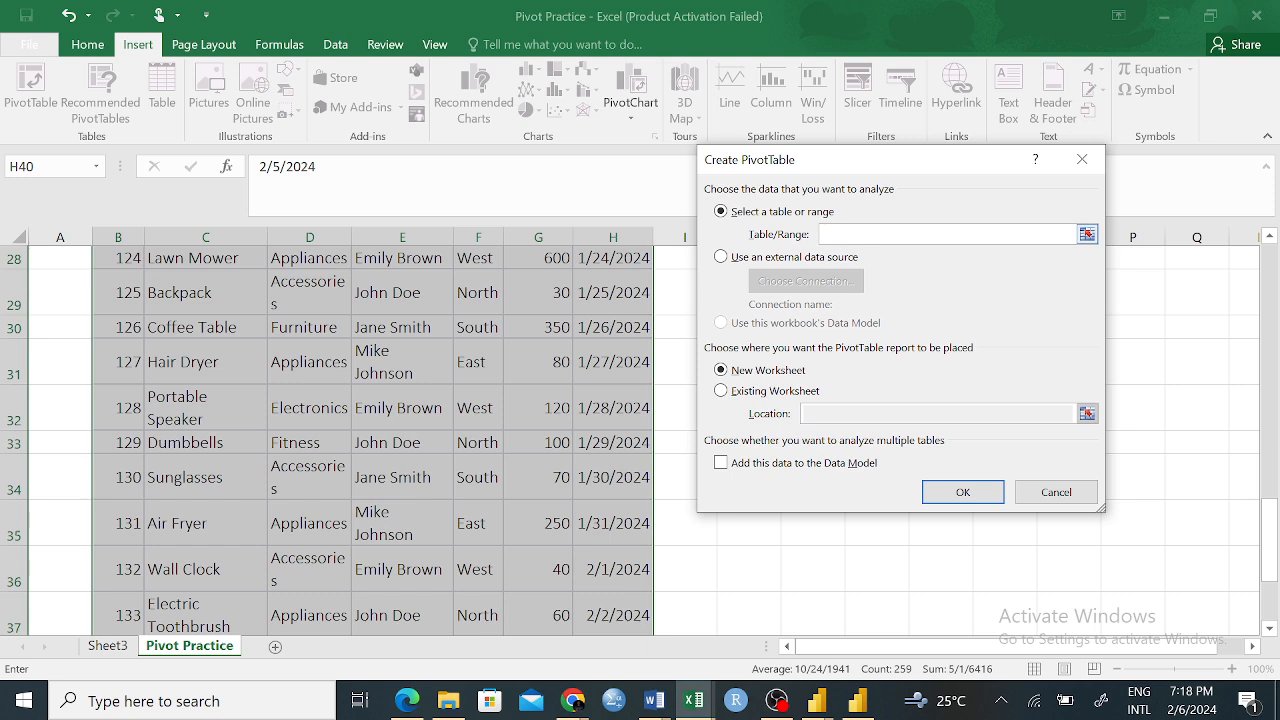
{"action": "left_click", "coordinate": [1087, 235]}
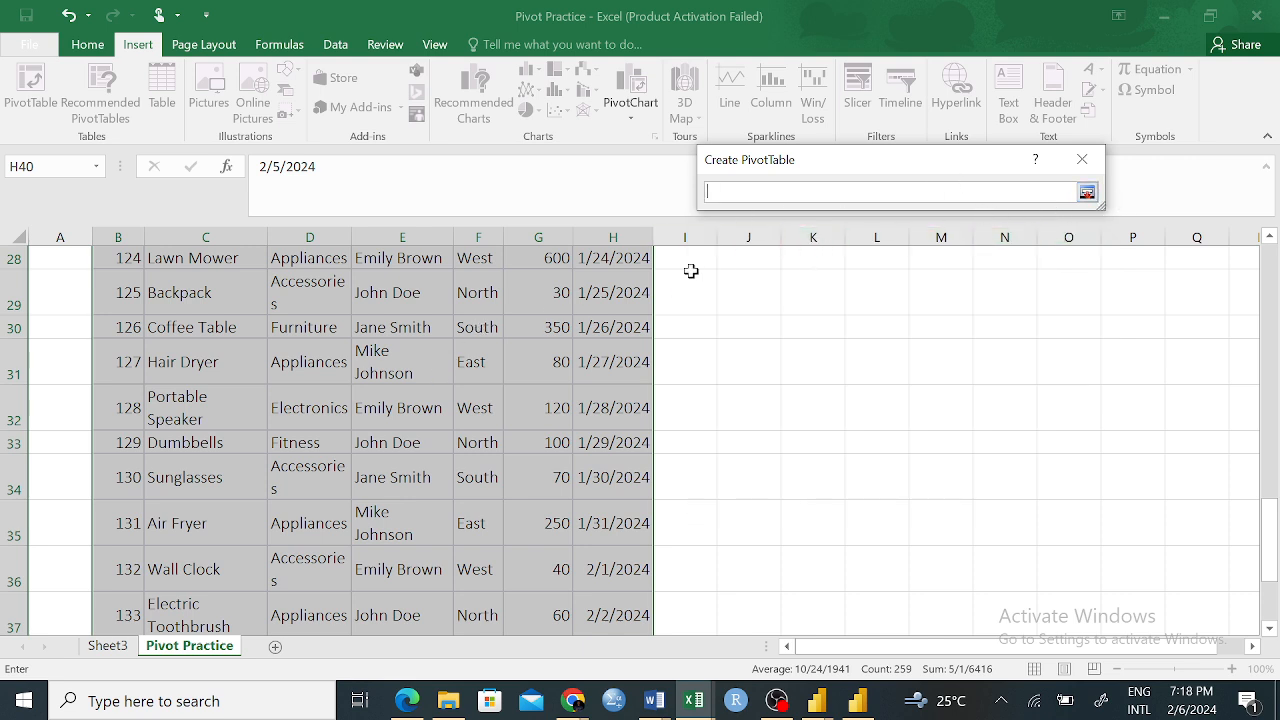
{"action": "scroll", "coordinate": [624, 341], "scroll_direction": "up", "scroll_amount": 9}
{"action": "left_click_drag", "start_coordinate": [108, 332], "coordinate": [643, 598]}
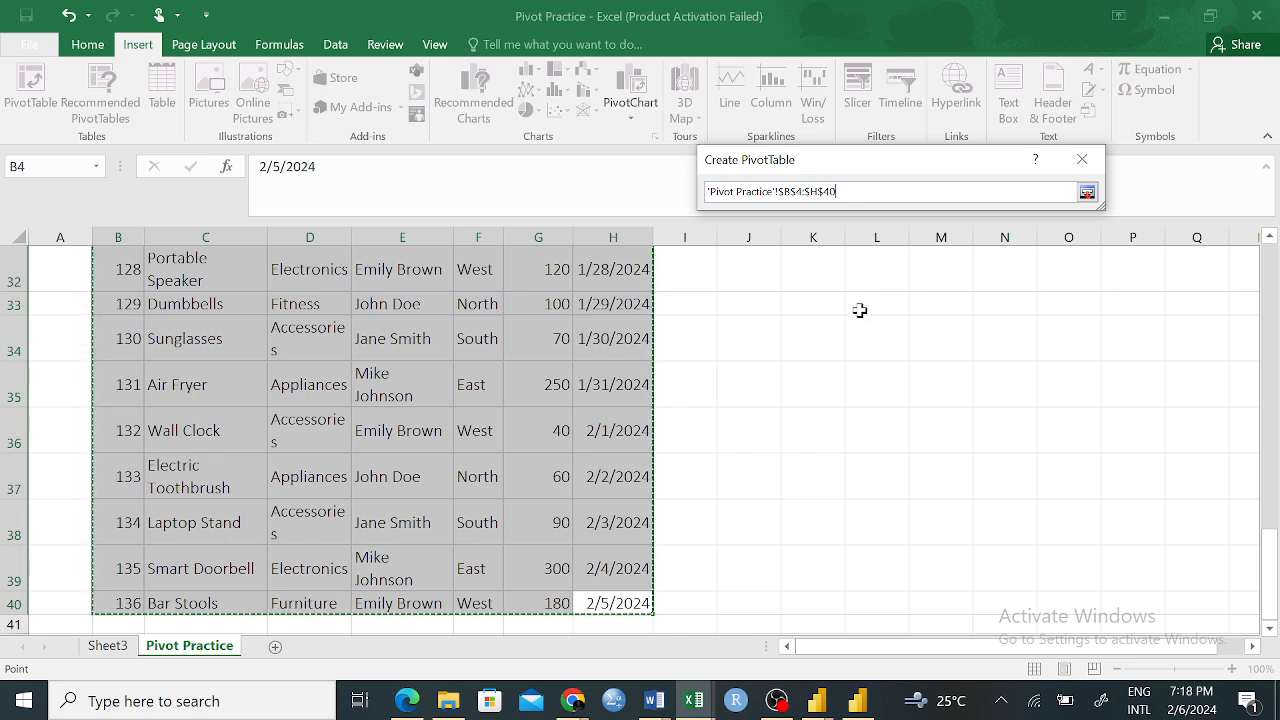
{"action": "left_click", "coordinate": [1087, 193]}
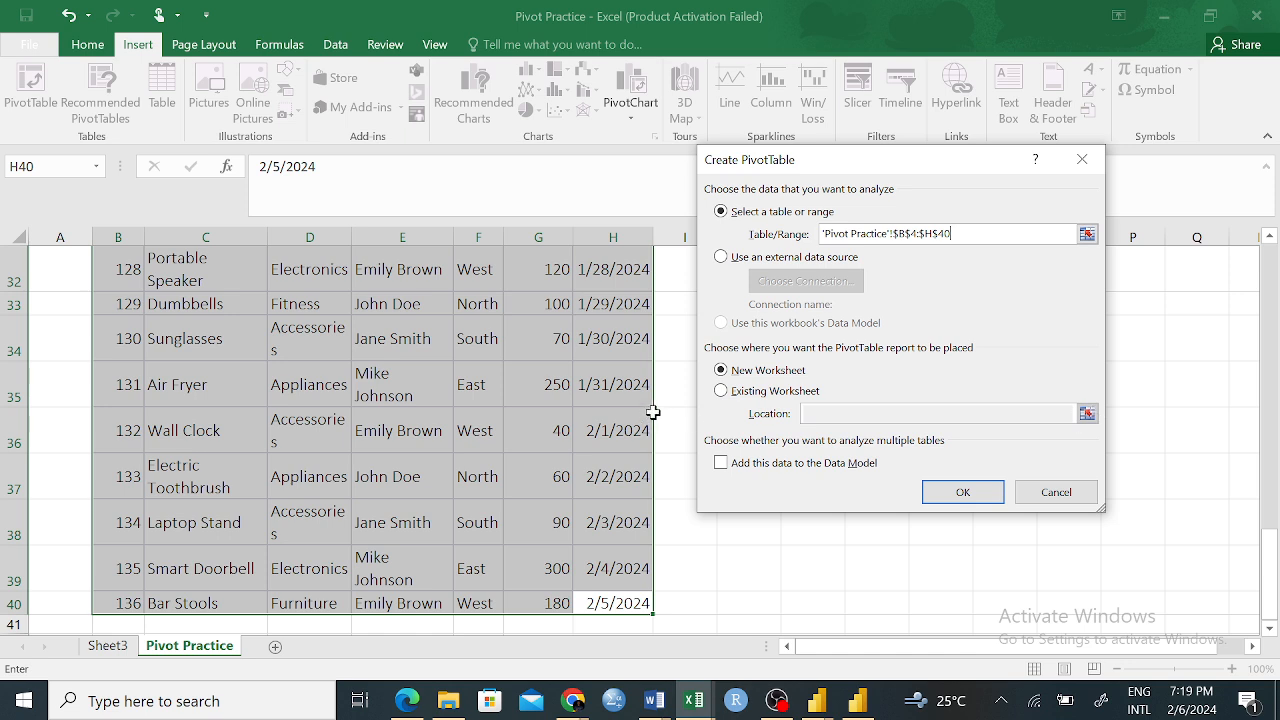
Set the PivotTable to go on the existing worksheet and try entering D54 as its location
{"action": "left_click", "coordinate": [721, 390]}
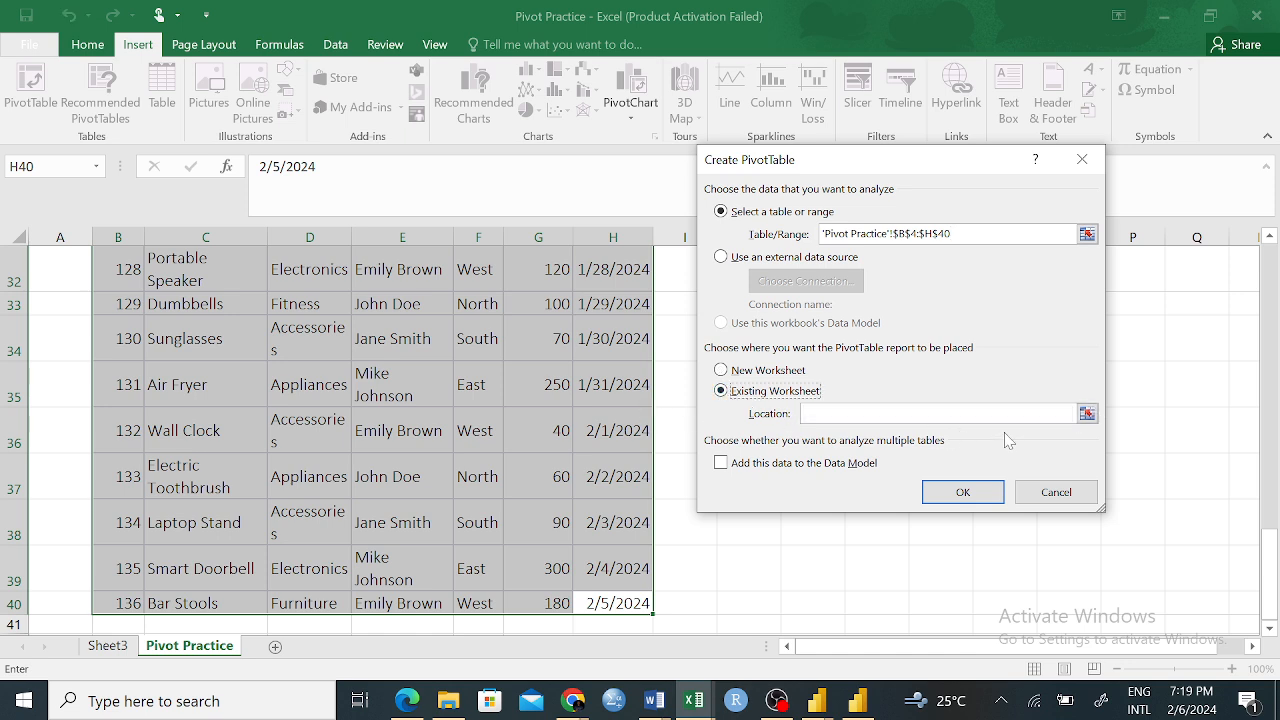
{"action": "left_click", "coordinate": [938, 414]}
{"action": "type", "text": "D54"}
{"action": "key", "text": "BackSpace"}
{"action": "key", "text": "BackSpace"}
{"action": "key", "text": "BackSpace"}
Pick cell O4 on the Pivot Practice sheet as the PivotTable's location, and cancel the PivotTable creation
{"action": "left_click", "coordinate": [1087, 413]}
{"action": "left_click", "coordinate": [824, 376]}
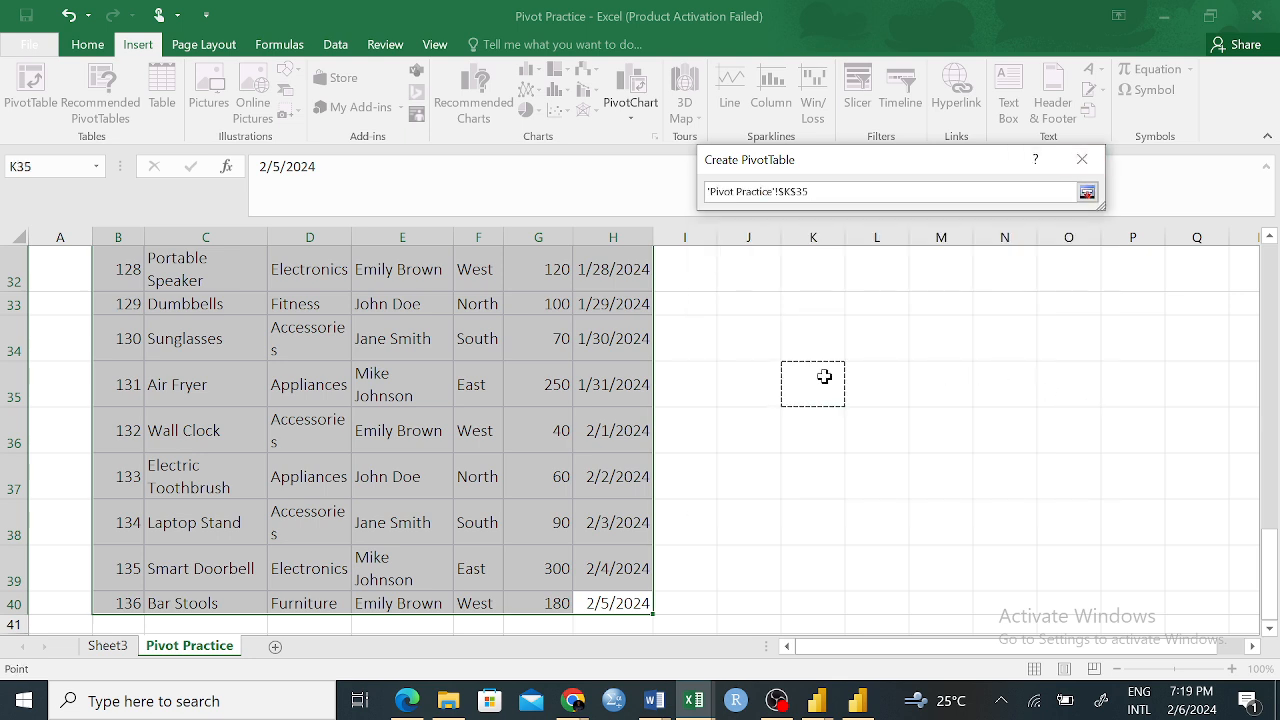
{"action": "left_click", "coordinate": [1066, 384]}
{"action": "left_click", "coordinate": [849, 340]}
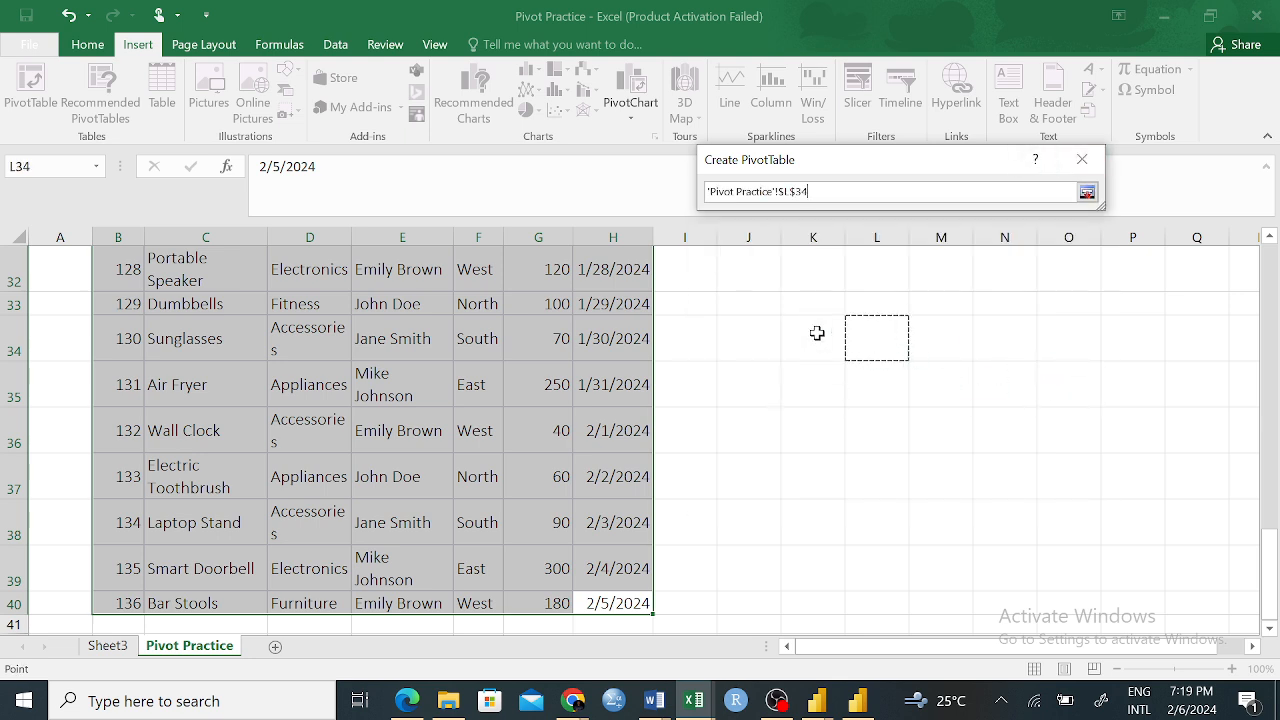
{"action": "key", "text": "Return"}
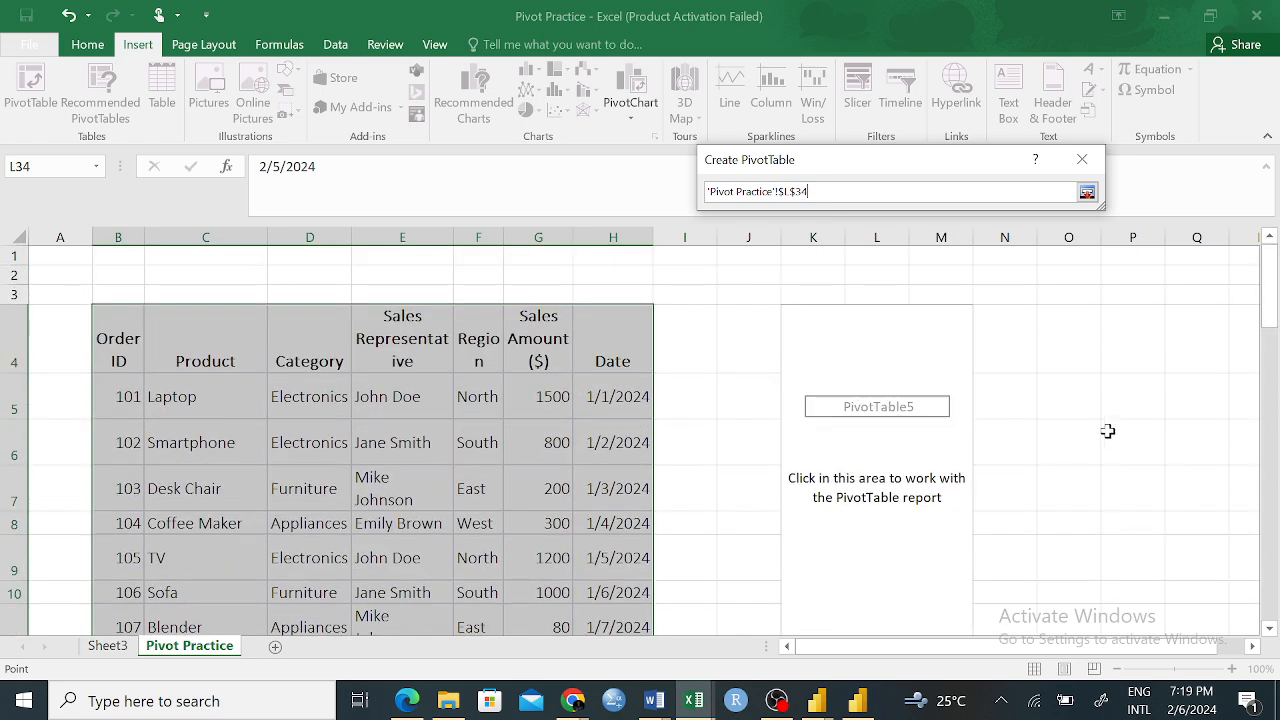
{"action": "left_click", "coordinate": [1097, 366]}
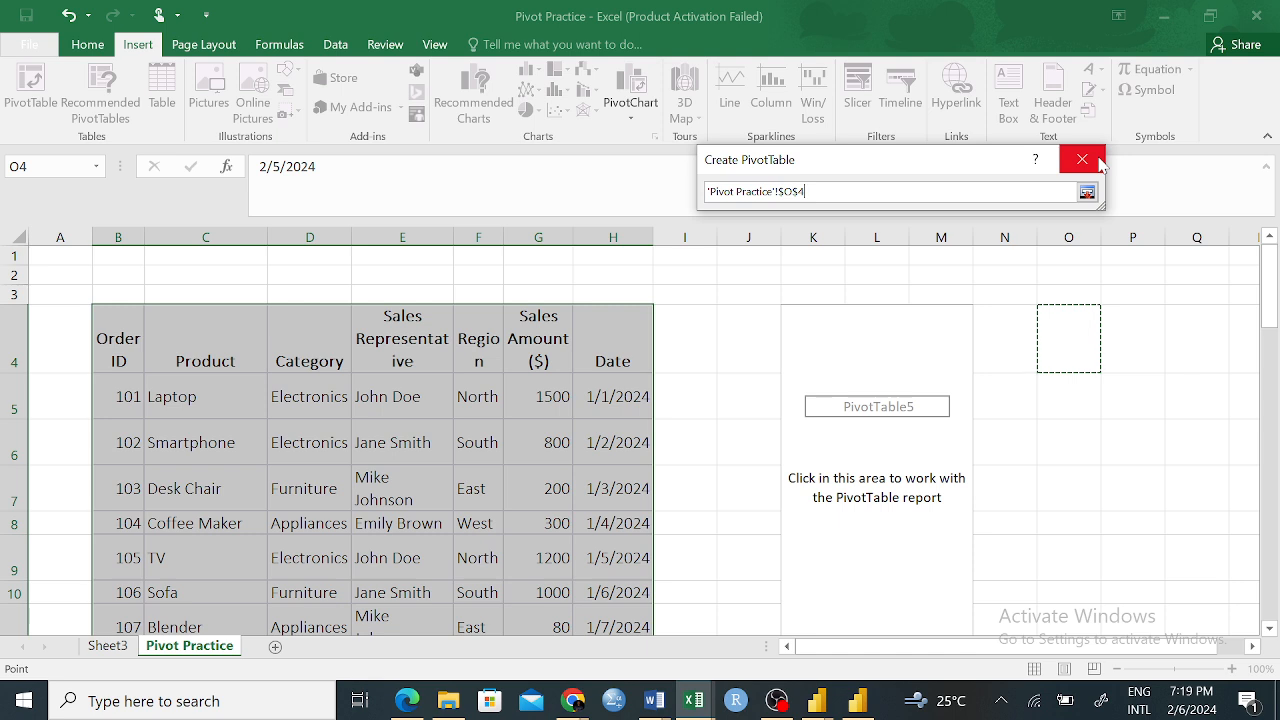
{"action": "left_click", "coordinate": [1087, 191]}
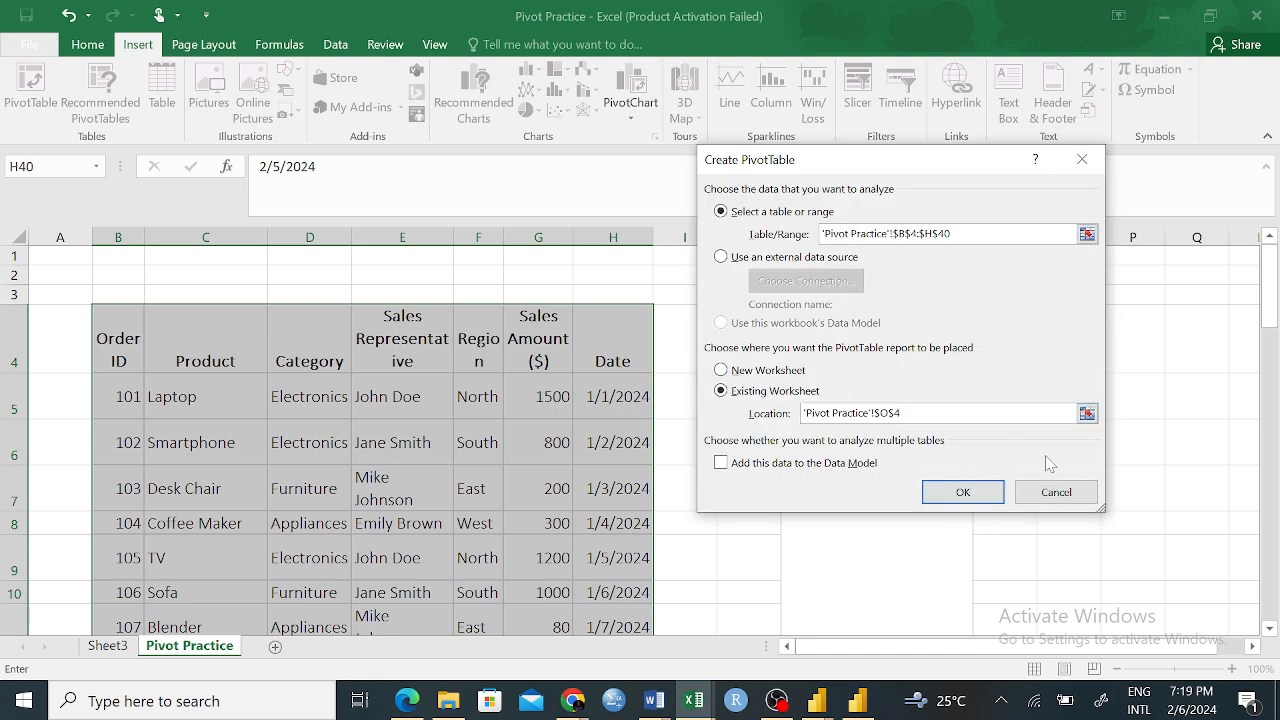
{"action": "left_click", "coordinate": [963, 494]}
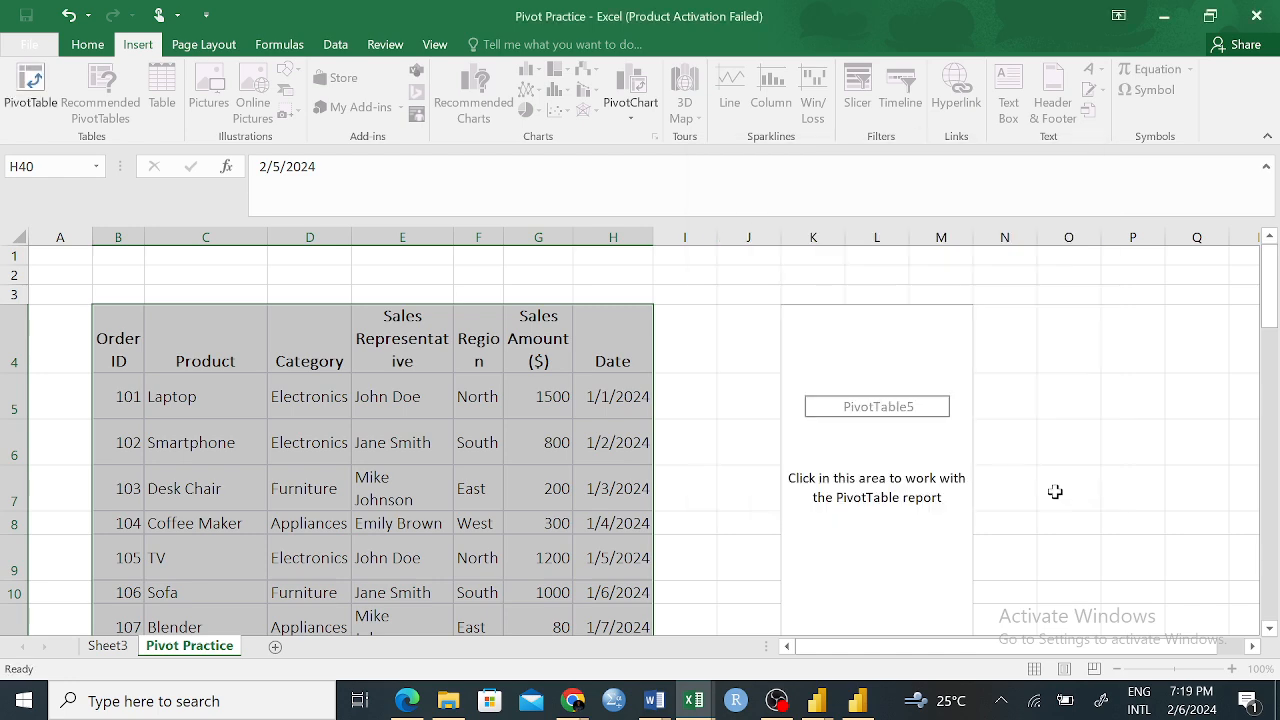
Examine the empty PivotTable placeholder beside the sales table and its field list, and select empty cell O4
{"action": "scroll", "coordinate": [873, 383], "scroll_direction": "down", "scroll_amount": 2}
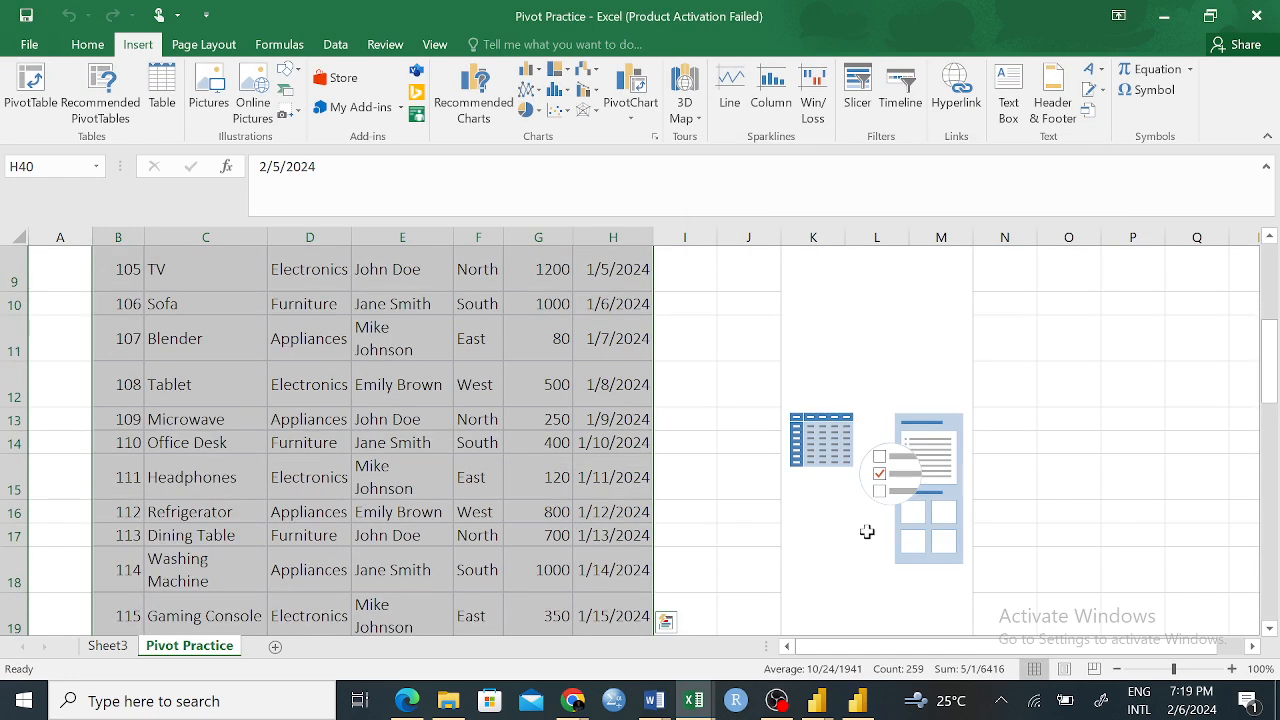
{"action": "left_click", "coordinate": [896, 438]}
{"action": "left_click", "coordinate": [710, 400]}
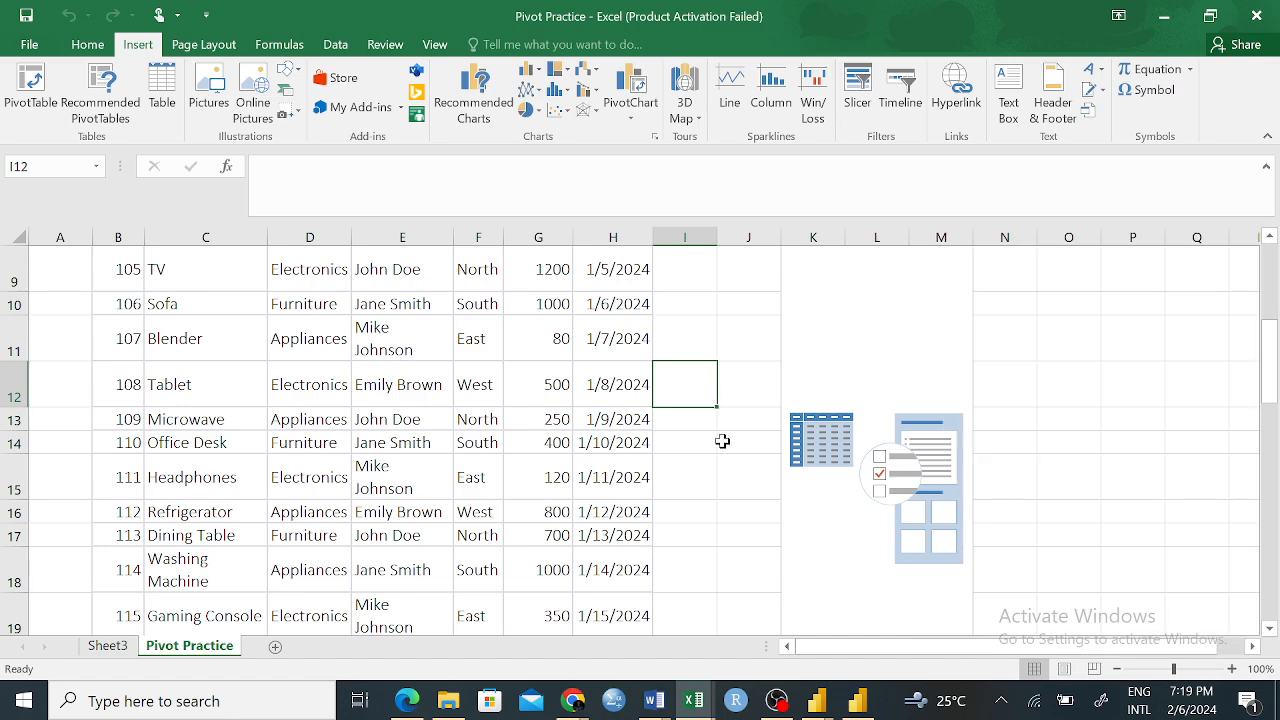
{"action": "left_click", "coordinate": [722, 470]}
{"action": "scroll", "coordinate": [926, 440], "scroll_direction": "up", "scroll_amount": 3}
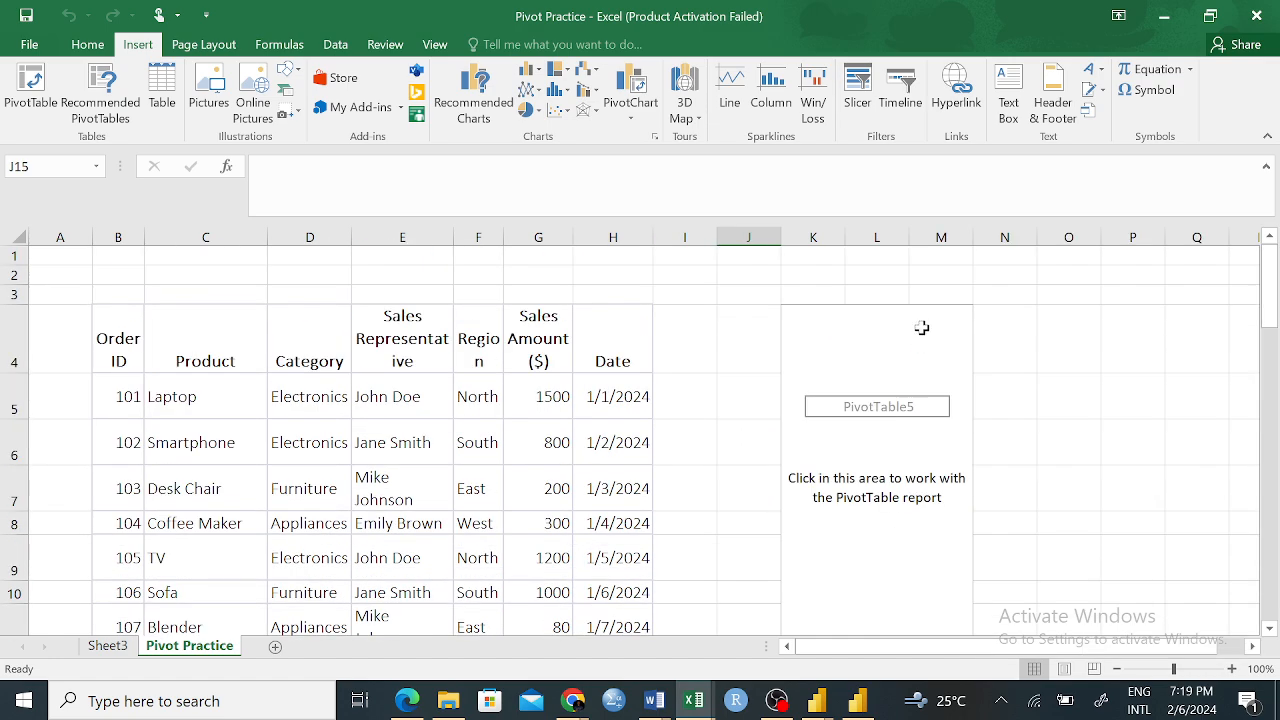
{"action": "scroll", "coordinate": [866, 471], "scroll_direction": "down", "scroll_amount": 5}
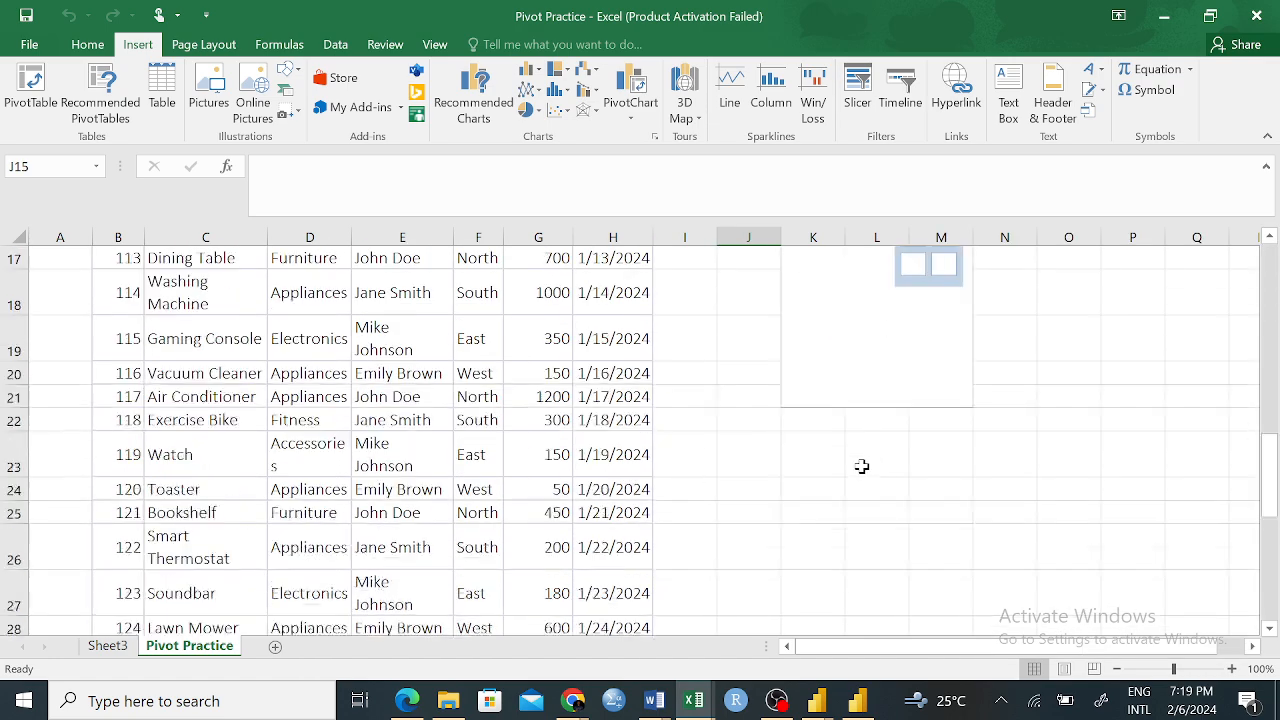
{"action": "scroll", "coordinate": [862, 468], "scroll_direction": "up", "scroll_amount": 5}
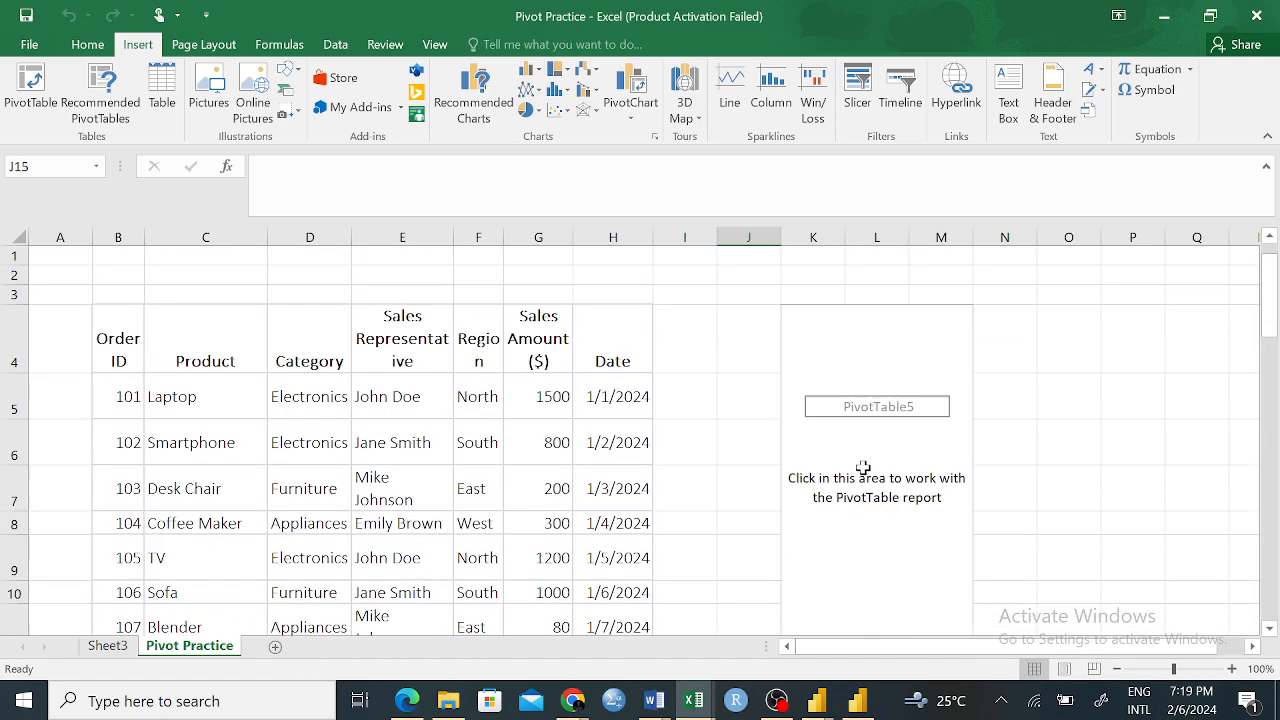
{"action": "left_click", "coordinate": [846, 328]}
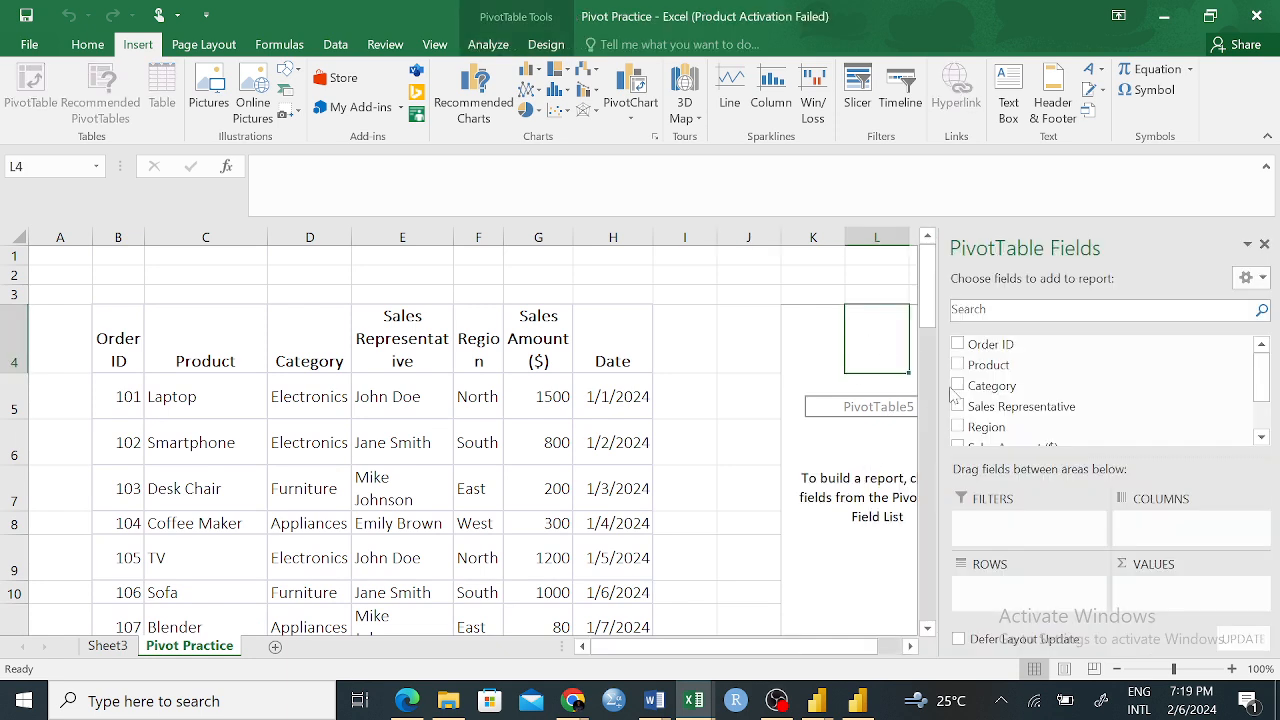
{"action": "left_click", "coordinate": [768, 295]}
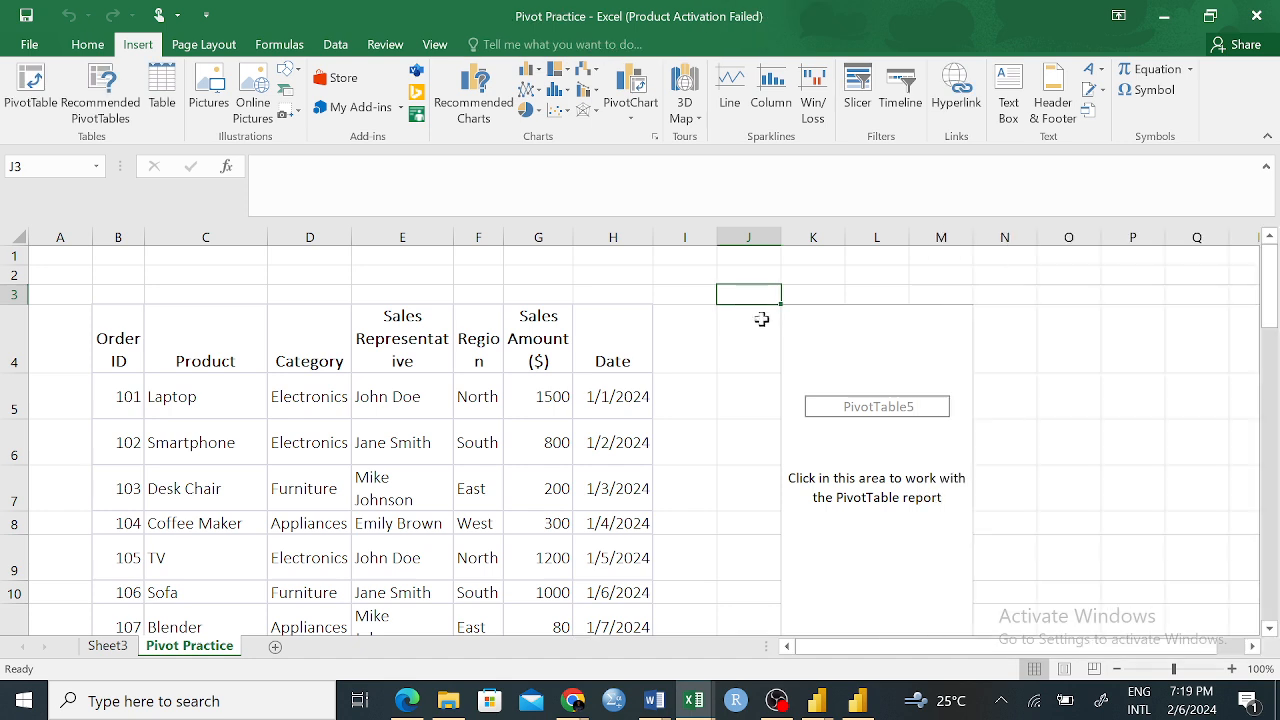
{"action": "left_click", "coordinate": [1080, 340]}
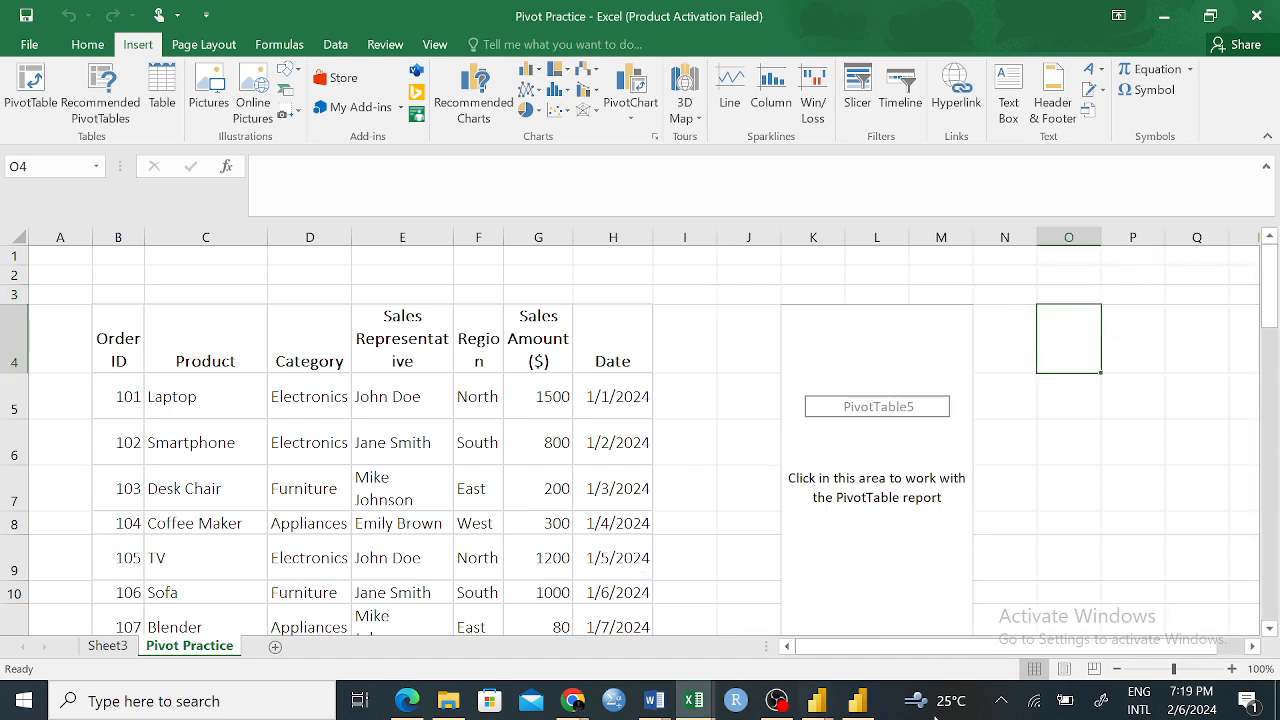
View the empty PivotTable on Sheet3 and look through all the fields in its field list
{"action": "left_click", "coordinate": [108, 646]}
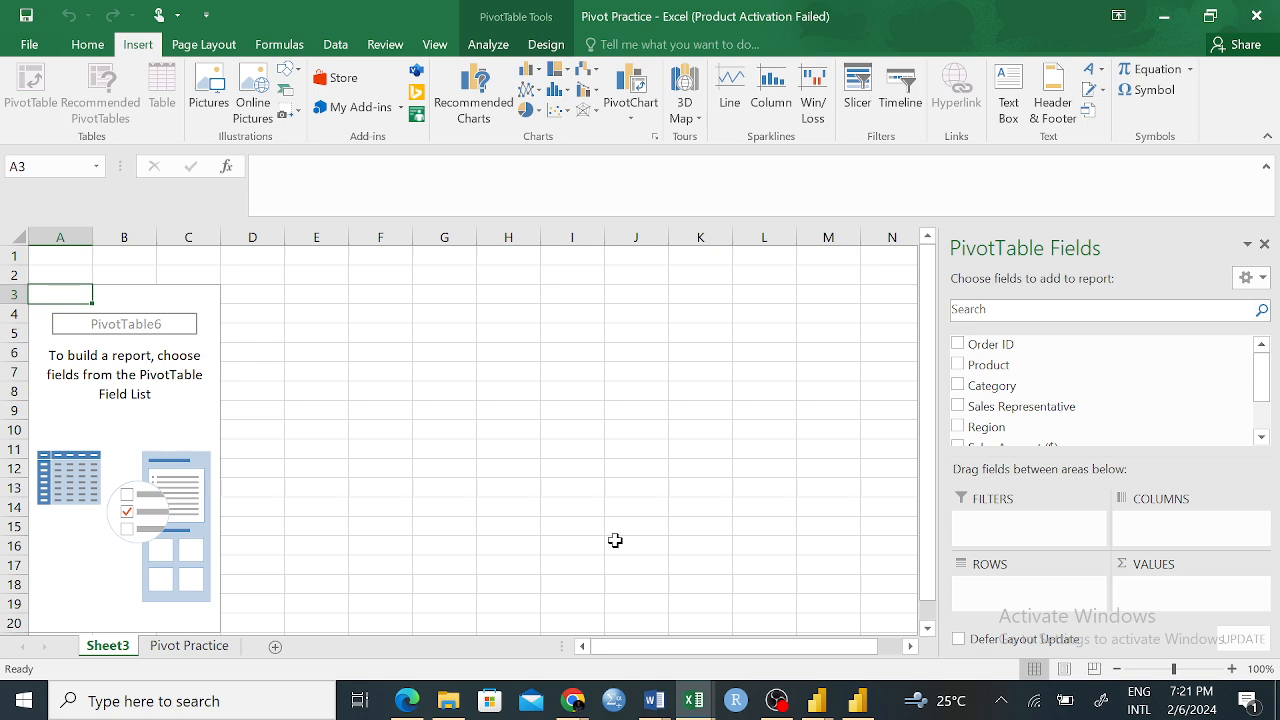
{"action": "left_click_drag", "start_coordinate": [1180, 370], "coordinate": [726, 428]}
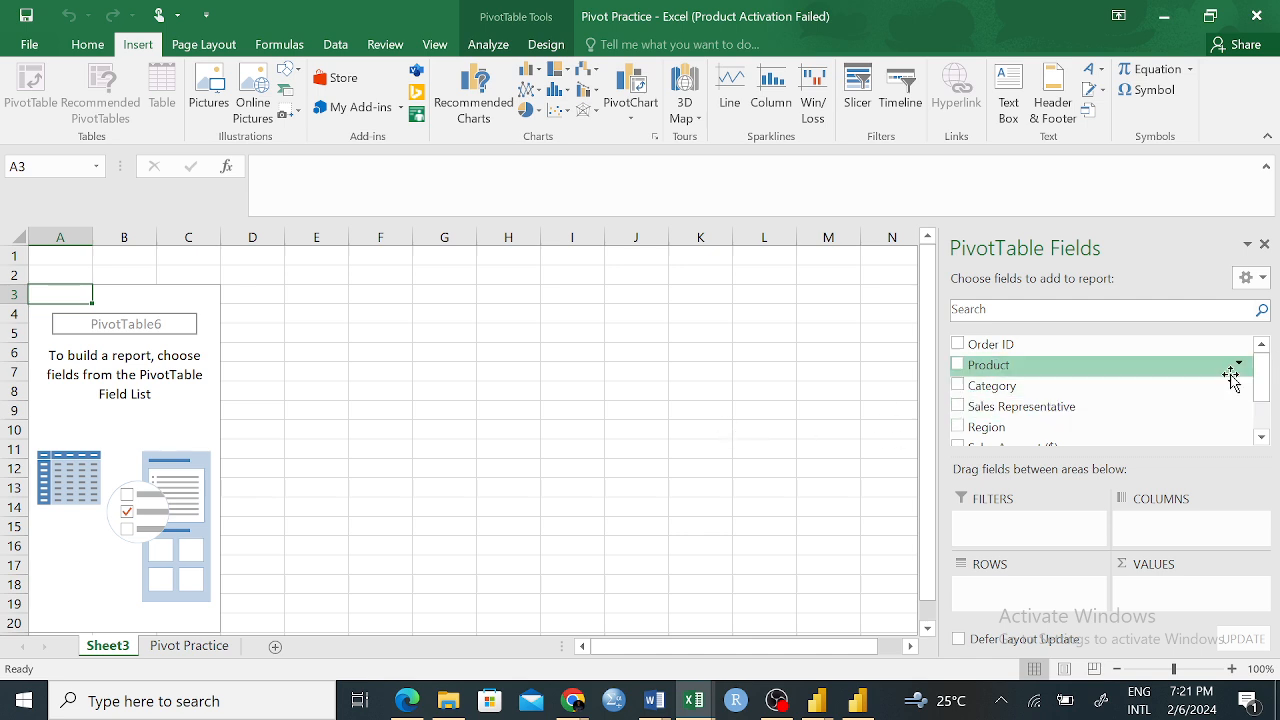
{"action": "left_click_drag", "start_coordinate": [1262, 375], "coordinate": [1272, 397]}
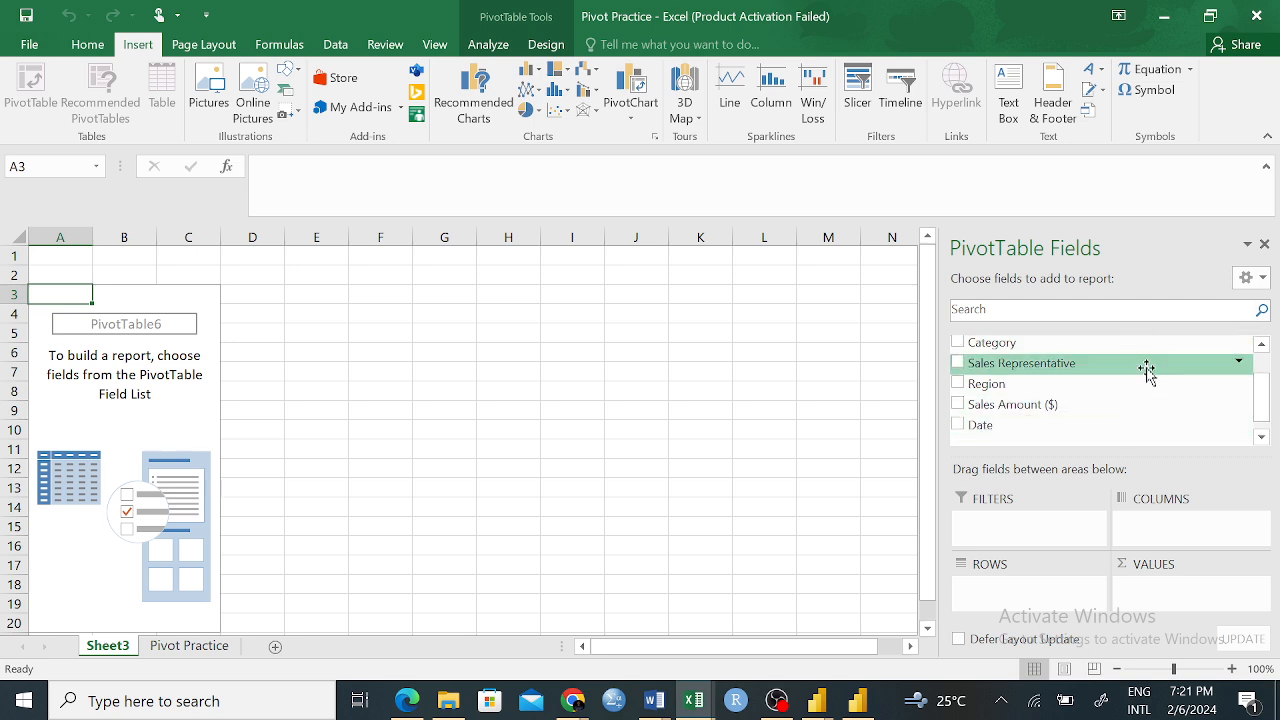
{"action": "mouse_move", "coordinate": [1266, 402]}
{"action": "left_mouse_down"}
{"action": "mouse_move", "coordinate": [1260, 357]}
{"action": "mouse_move", "coordinate": [1267, 408]}
{"action": "left_mouse_up"}
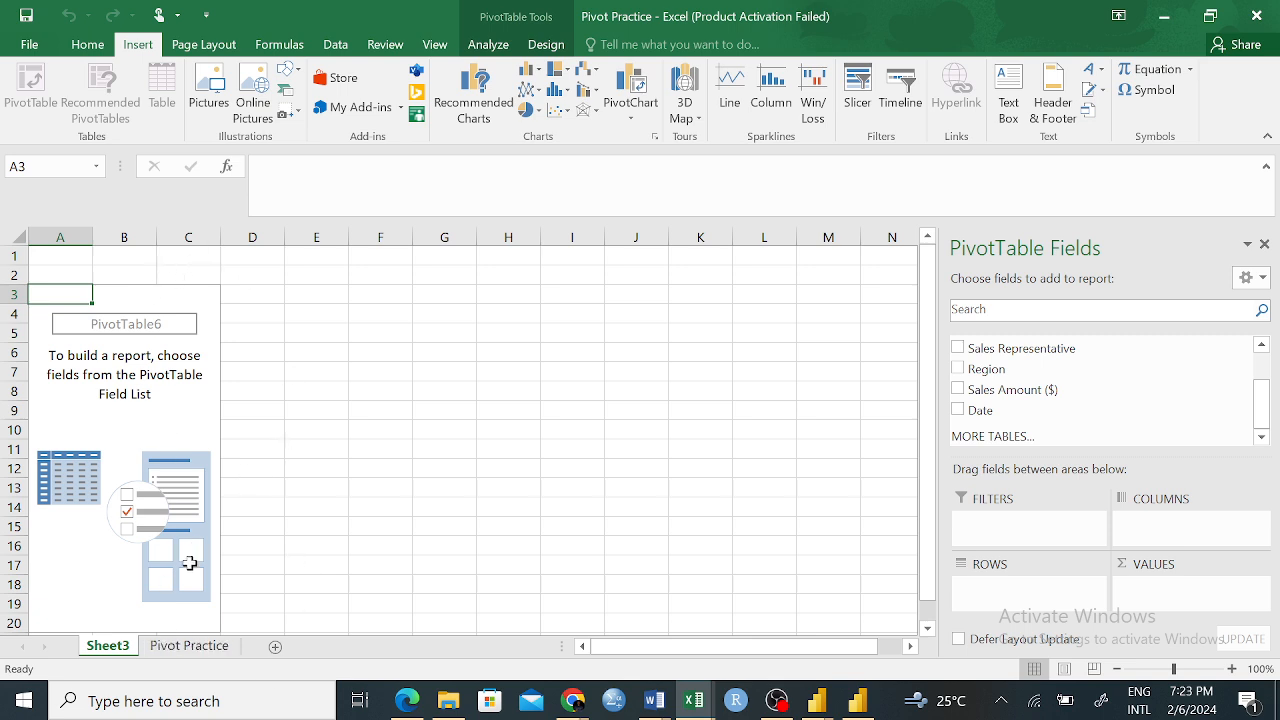
Select the sales table B4:H40 on Pivot Practice, review the Create PivotTable options for it, and cancel
{"action": "left_click", "coordinate": [186, 645]}
{"action": "left_click", "coordinate": [387, 405]}
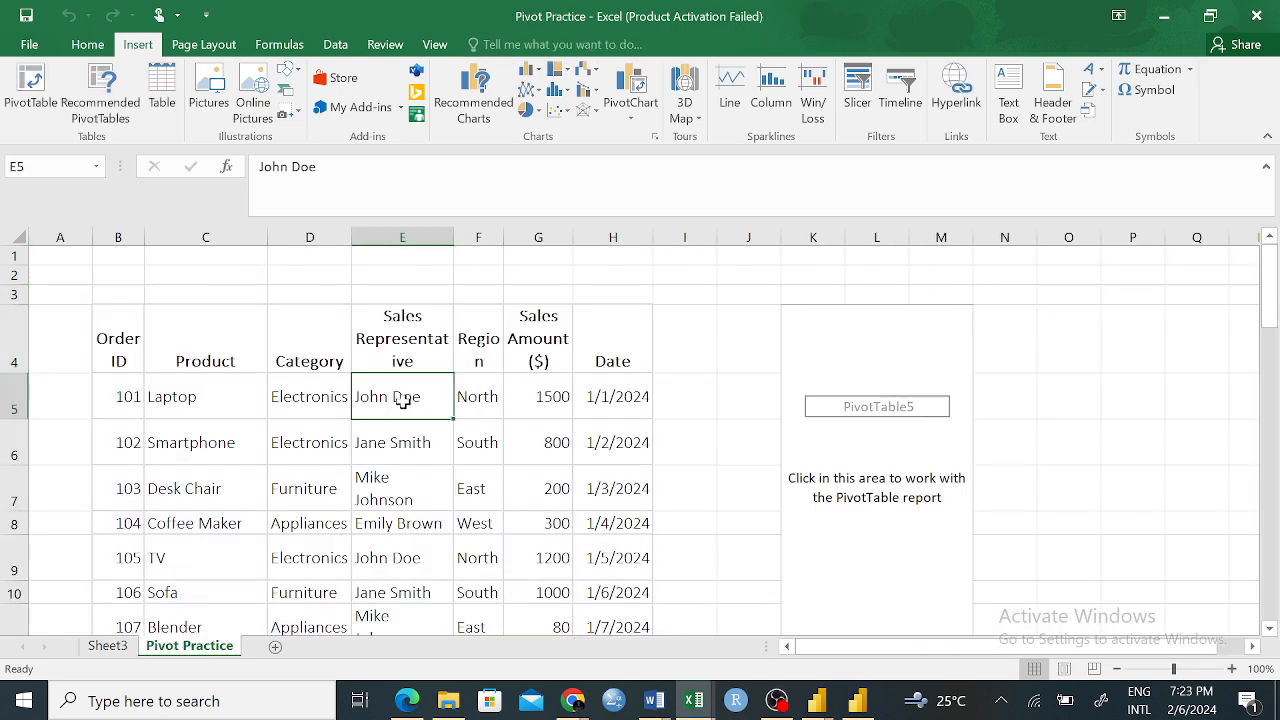
{"action": "left_click_drag", "start_coordinate": [117, 326], "coordinate": [606, 349]}
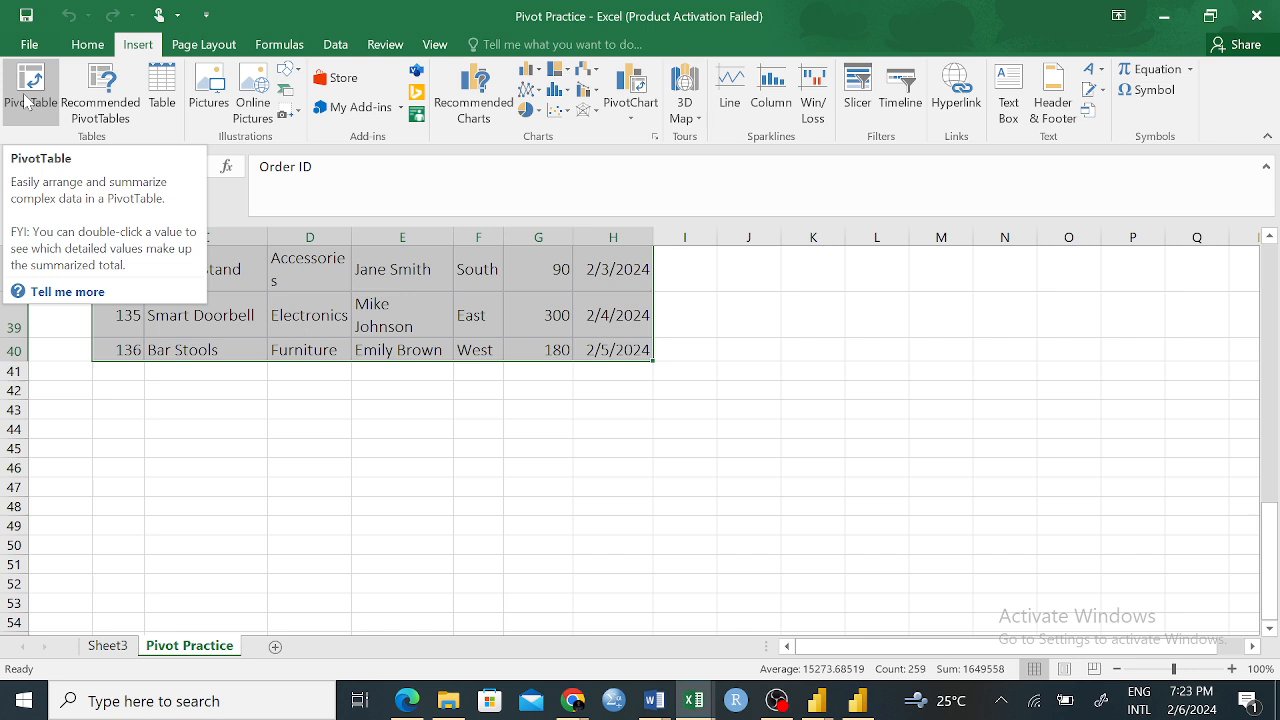
{"action": "left_click", "coordinate": [27, 101]}
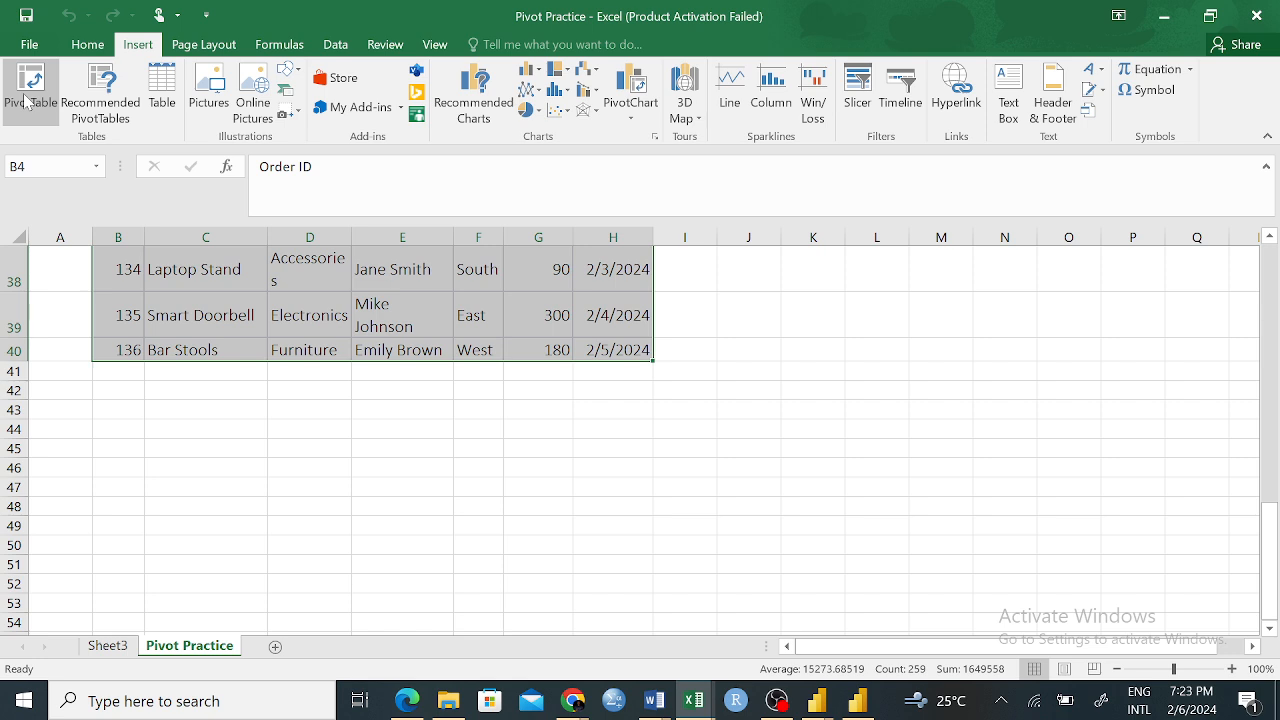
{"action": "left_click", "coordinate": [28, 103]}
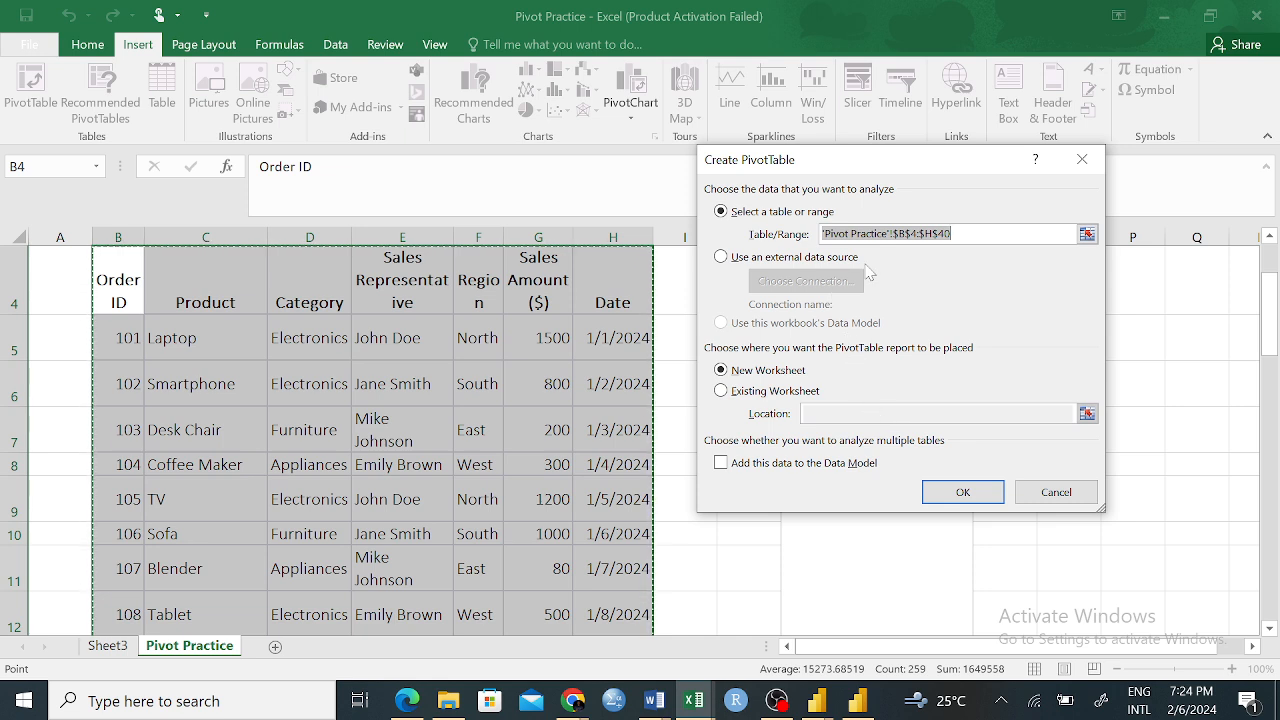
{"action": "left_click", "coordinate": [1081, 159]}
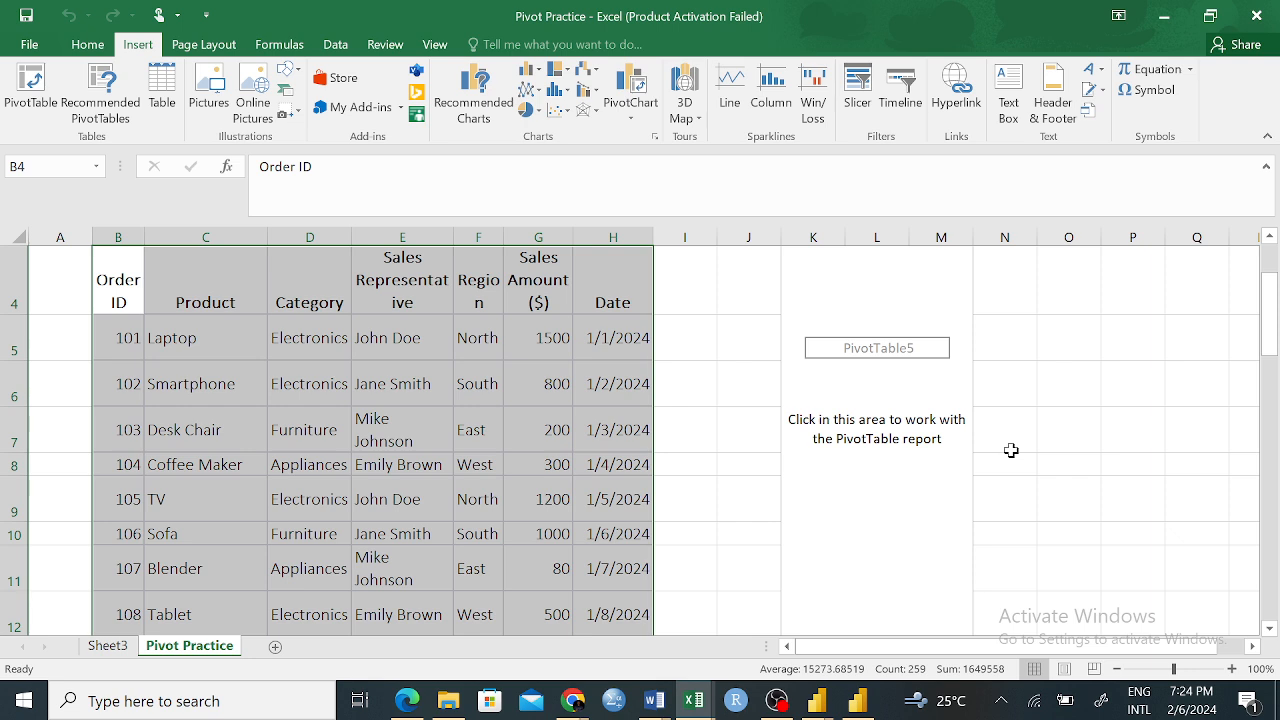
Compare the empty PivotTable and field list on Sheet3 with the PivotTable placeholder beside the Pivot Practice sales table
{"action": "left_click", "coordinate": [96, 640]}
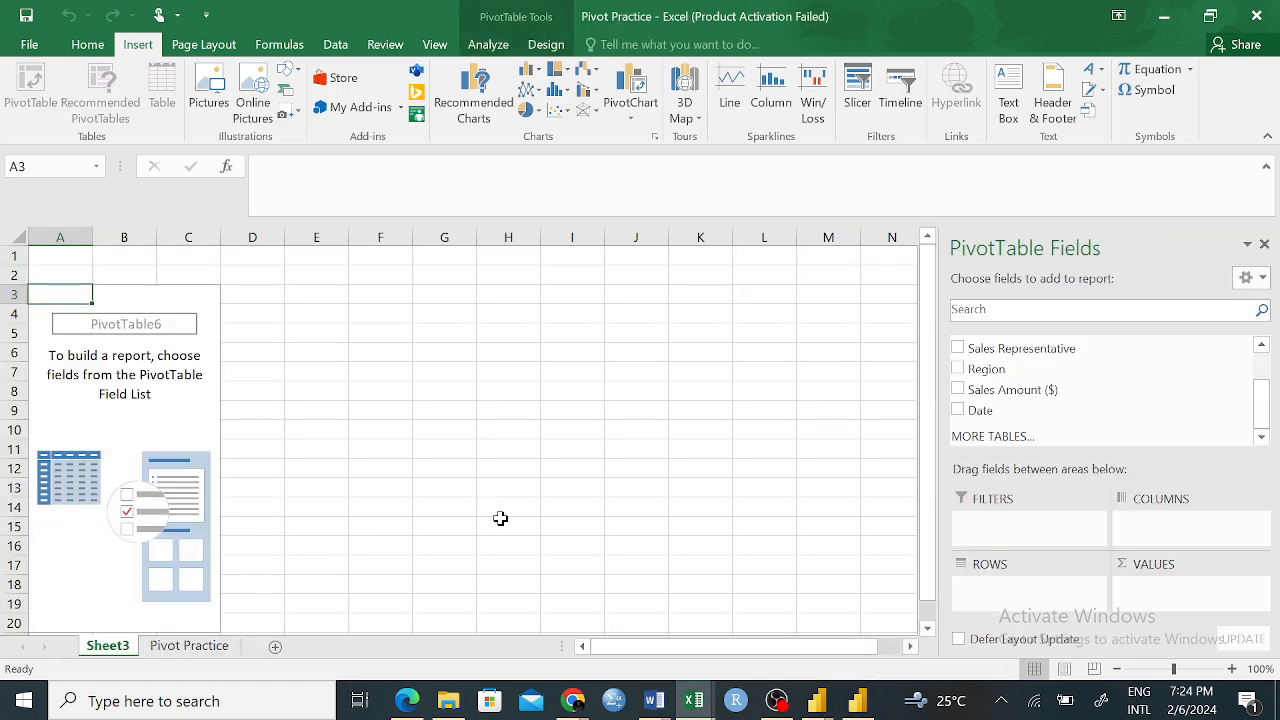
{"action": "left_click", "coordinate": [200, 648]}
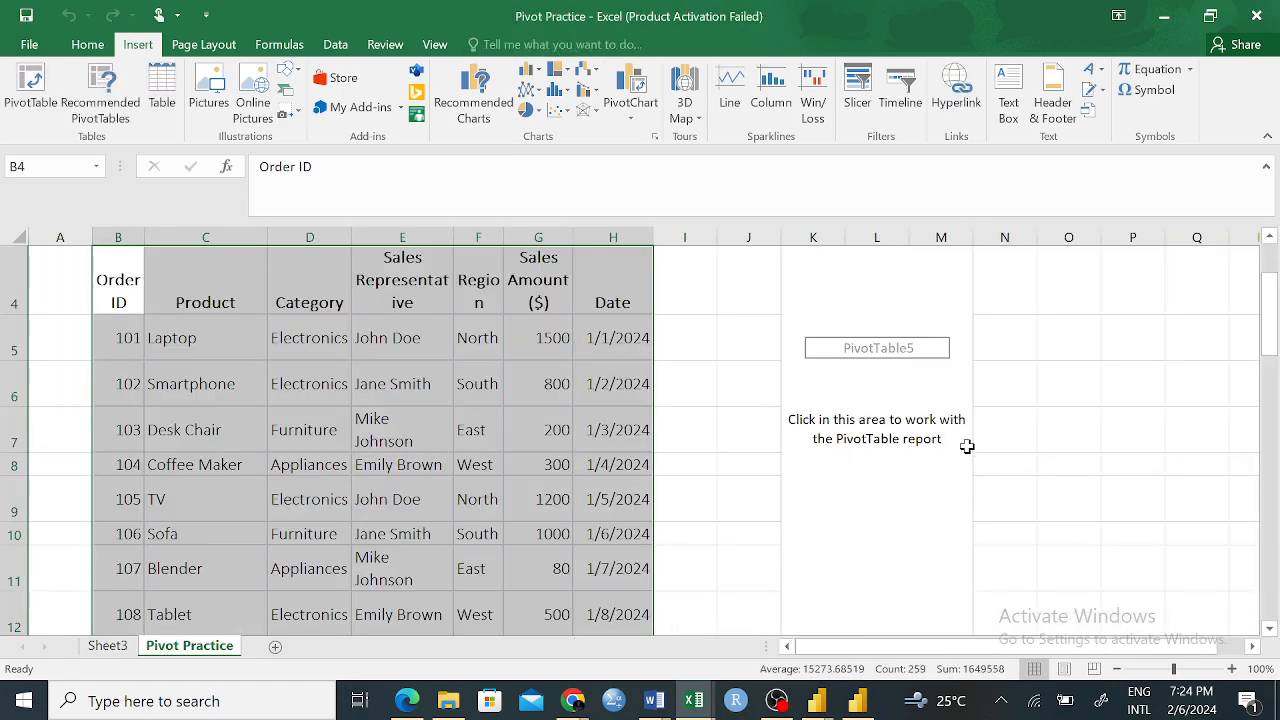
{"action": "left_click", "coordinate": [943, 257]}
{"action": "left_click", "coordinate": [740, 336]}
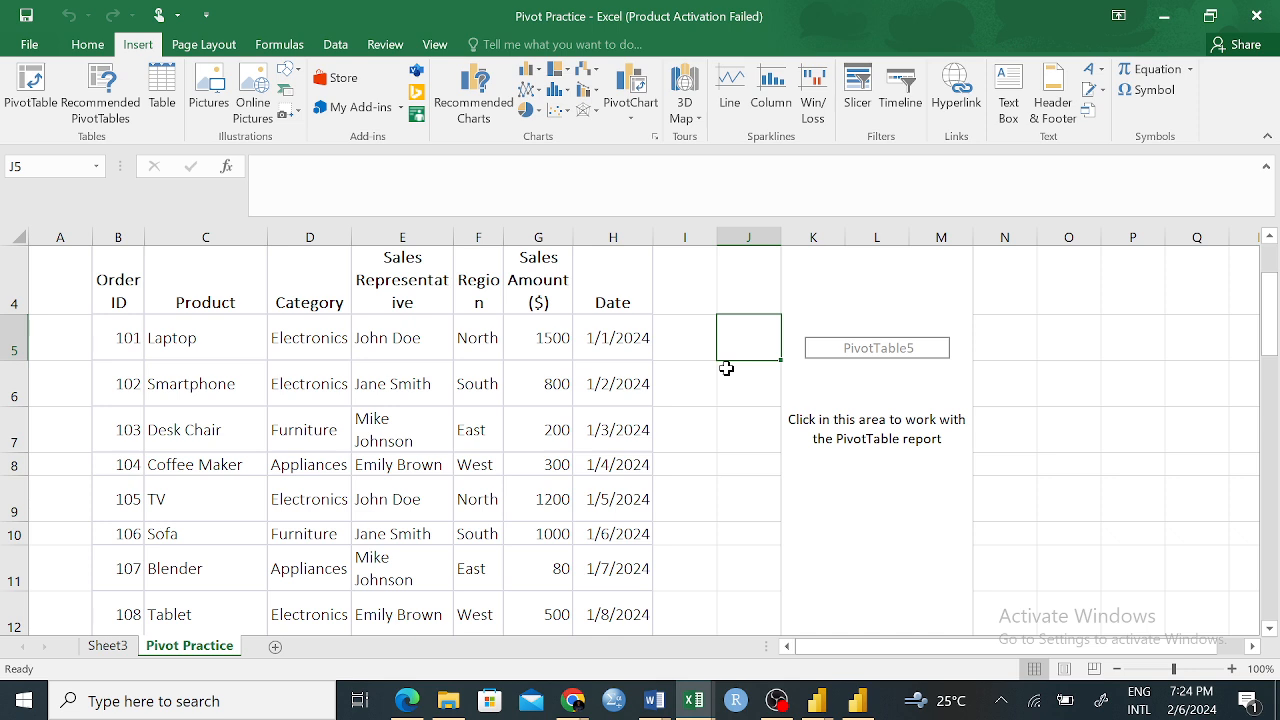
{"action": "left_click", "coordinate": [108, 648]}
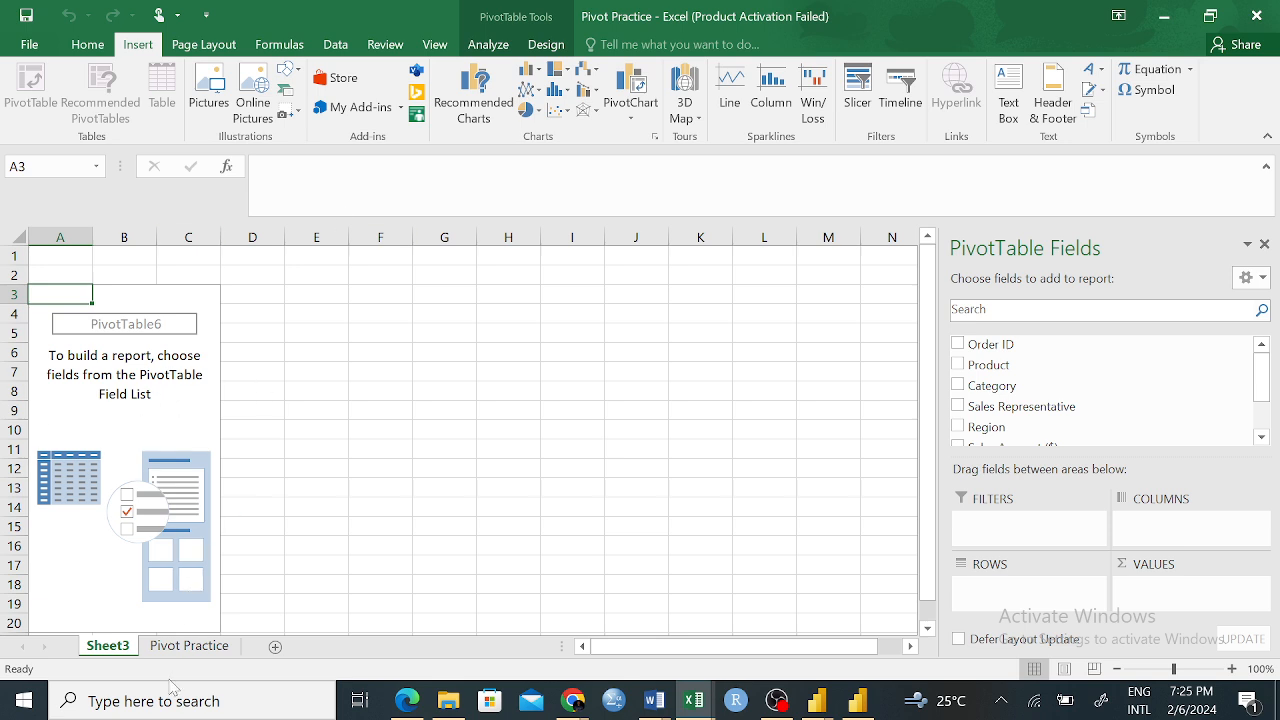
{"action": "left_click", "coordinate": [189, 645]}
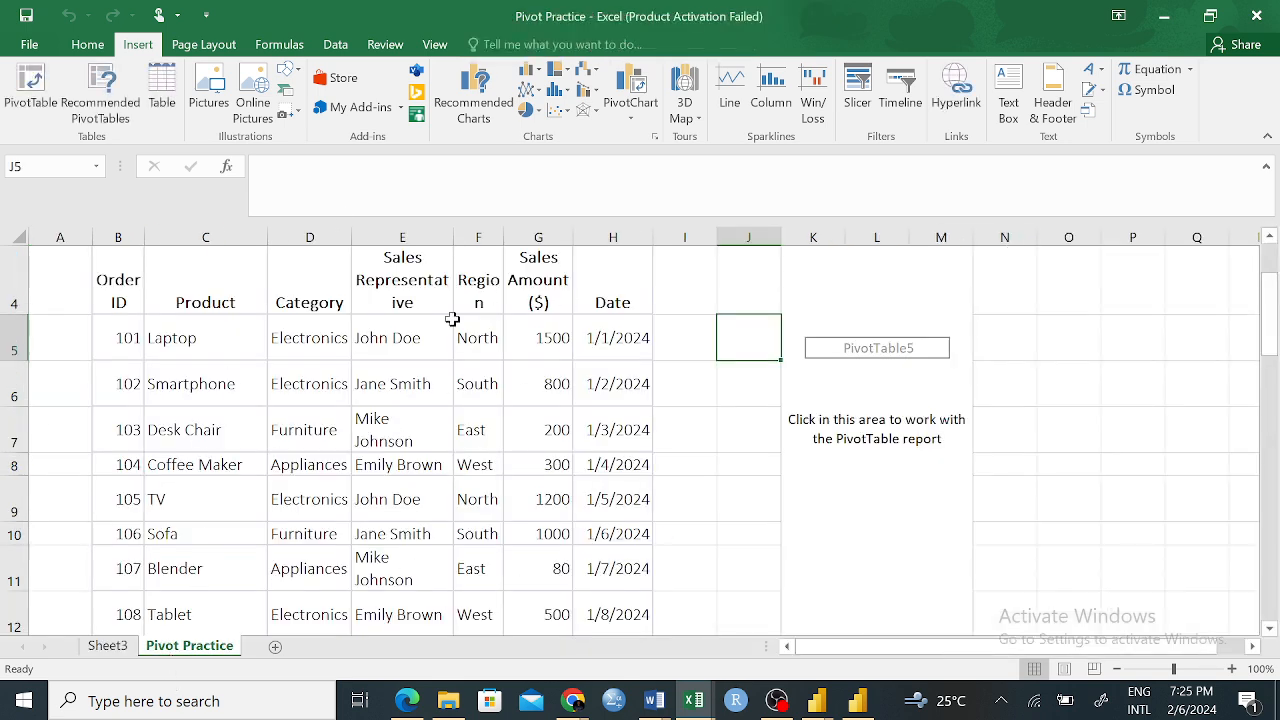
{"action": "left_click", "coordinate": [108, 646]}
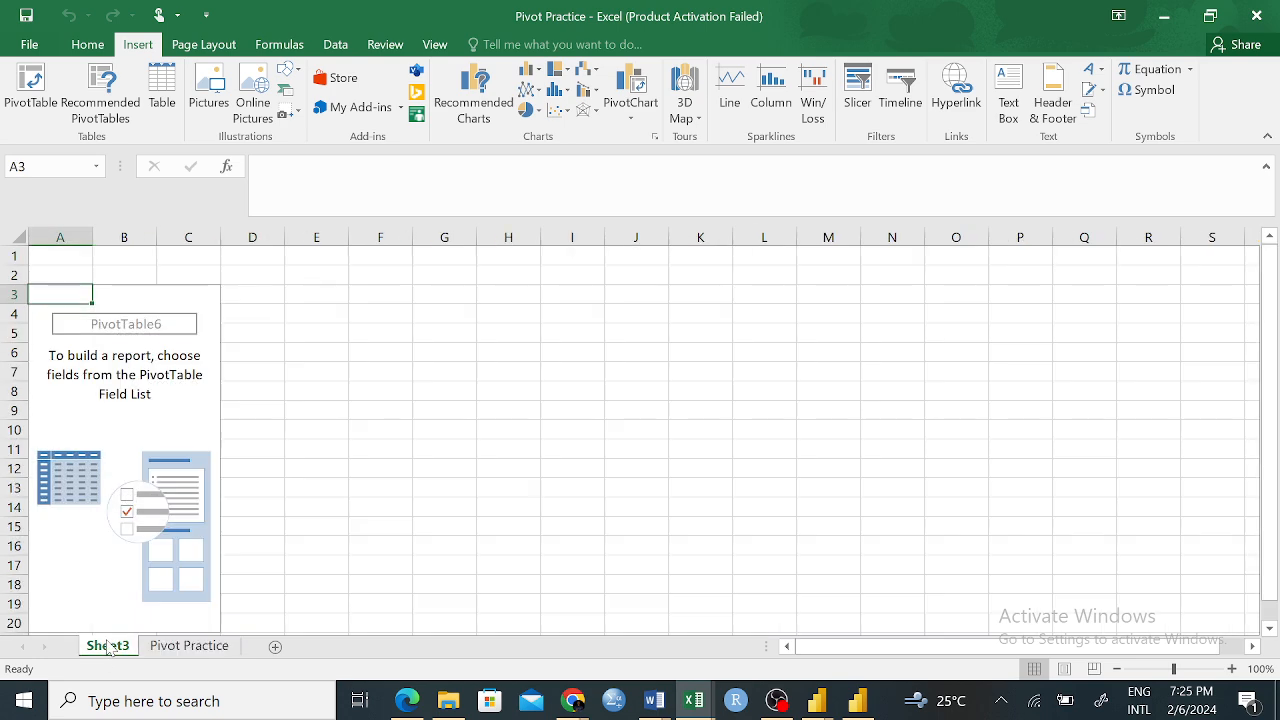
{"action": "mouse_move", "coordinate": [1260, 367]}
{"action": "left_mouse_down"}
{"action": "mouse_move", "coordinate": [1264, 438]}
{"action": "mouse_move", "coordinate": [1267, 351]}
{"action": "left_mouse_up"}
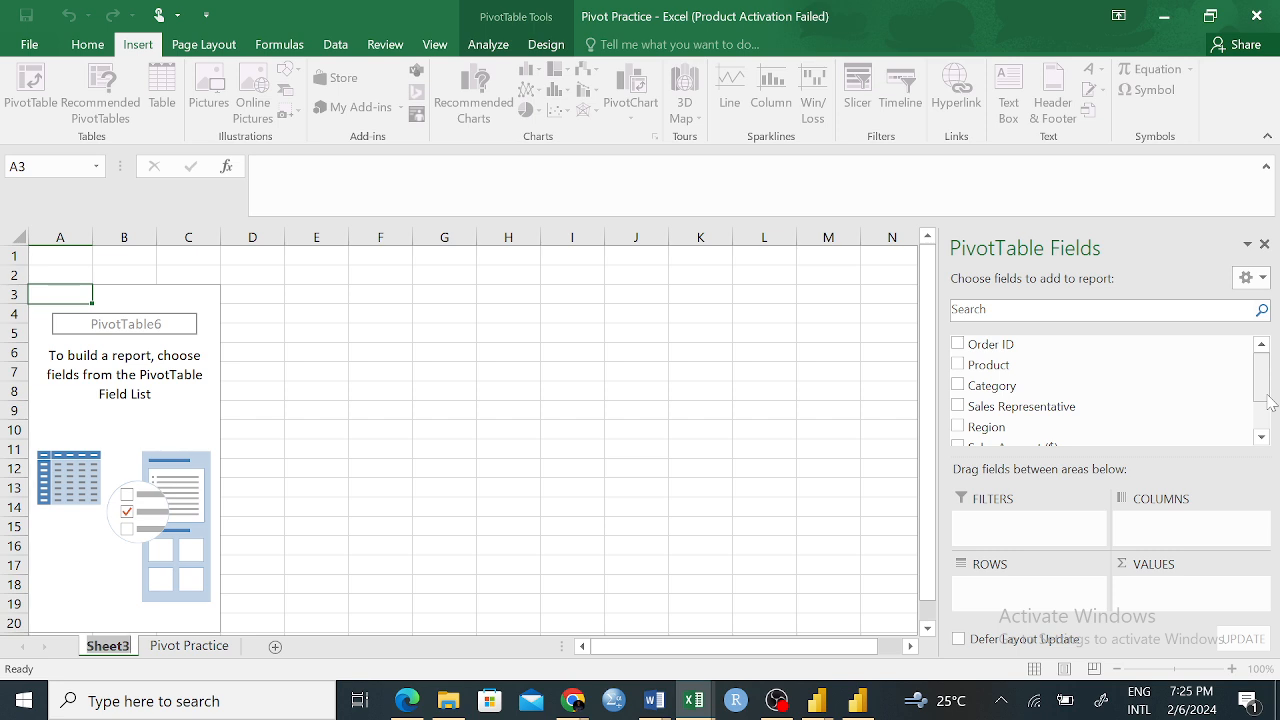
{"action": "left_click_drag", "start_coordinate": [606, 451], "coordinate": [598, 451]}
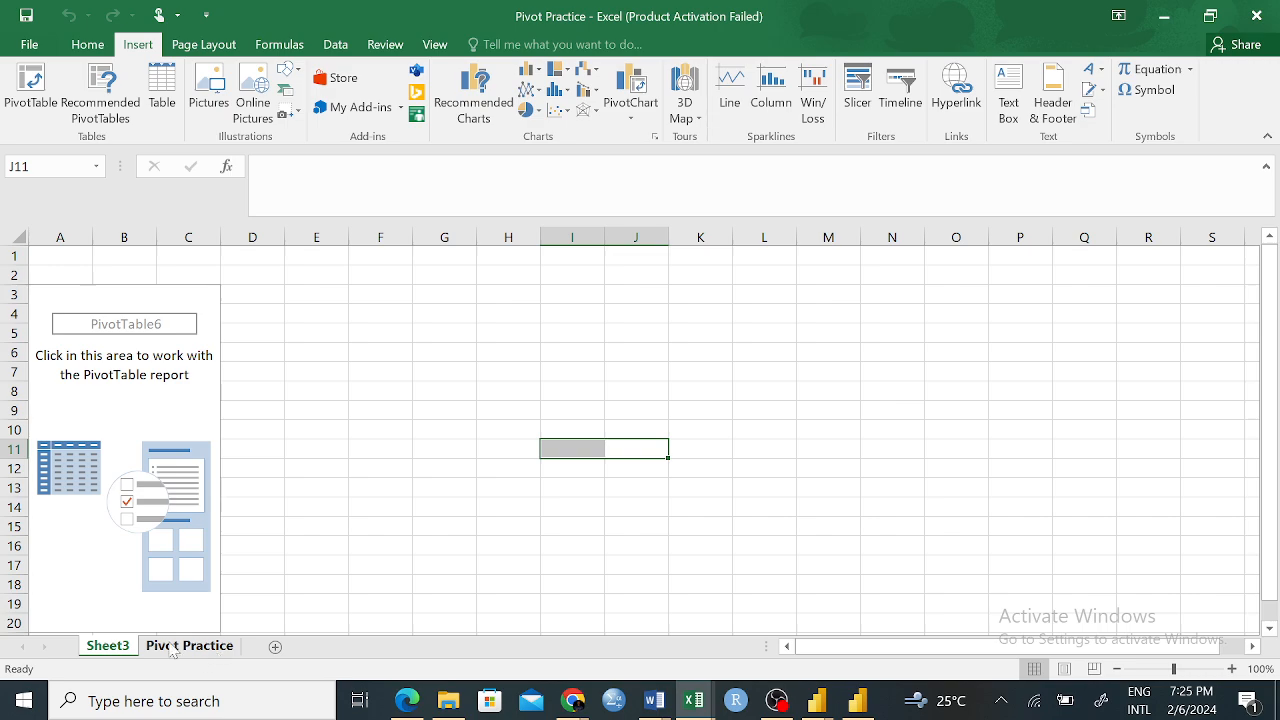
Return to the Pivot Practice sheet and review the Order ID column from its header through the last record
{"action": "left_click", "coordinate": [172, 648]}
{"action": "left_click", "coordinate": [129, 291]}
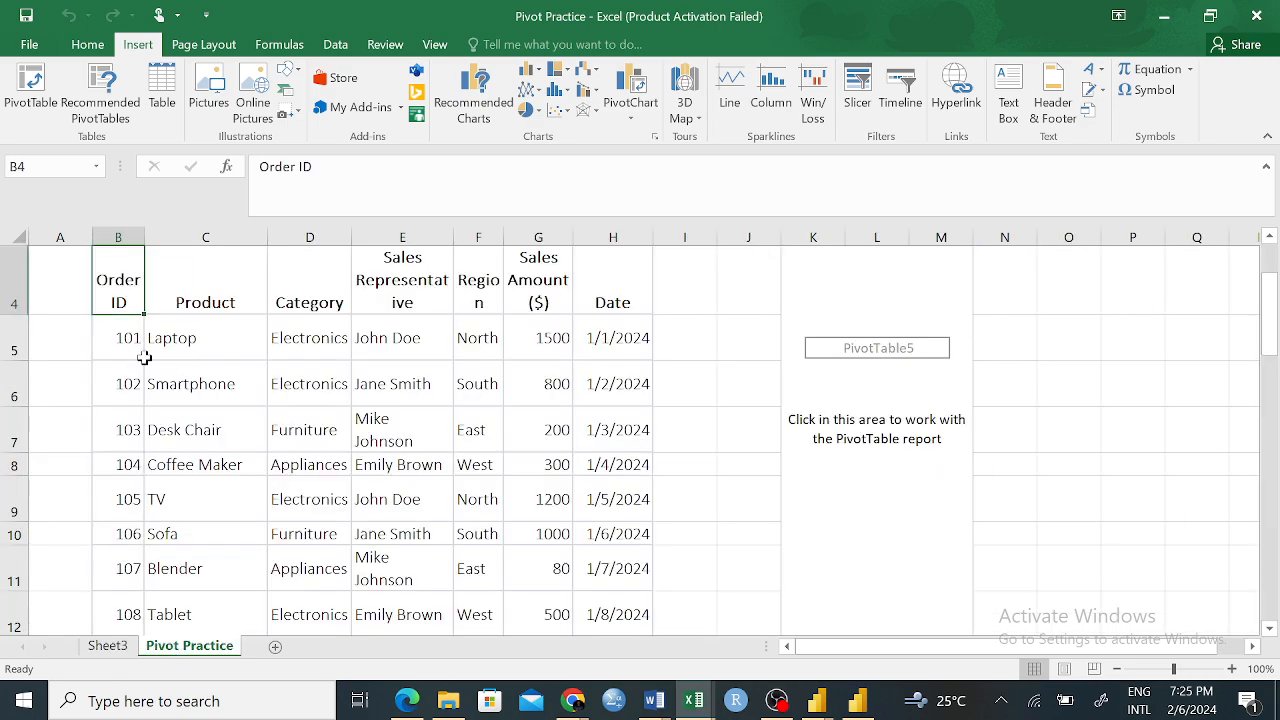
{"action": "scroll", "coordinate": [130, 345], "scroll_direction": "down", "scroll_amount": 4}
{"action": "scroll", "coordinate": [129, 343], "scroll_direction": "down", "scroll_amount": 2}
{"action": "scroll", "coordinate": [129, 341], "scroll_direction": "up", "scroll_amount": 6}
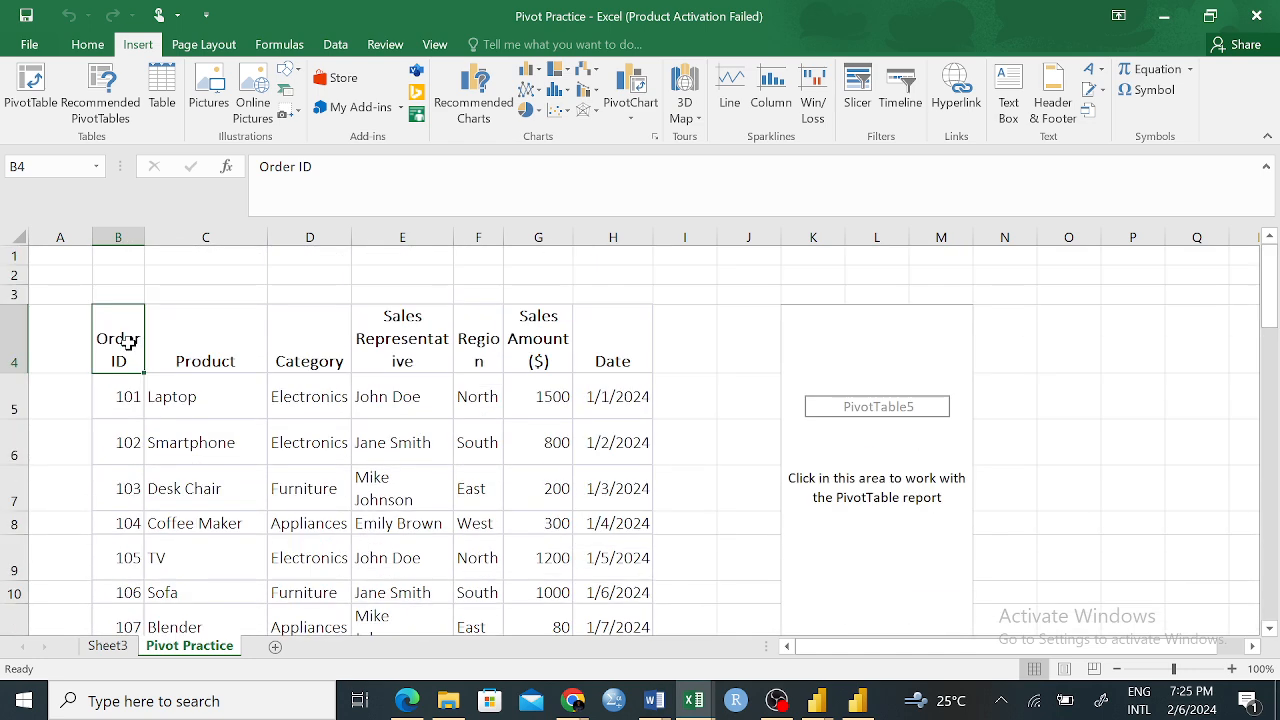
{"action": "left_click", "coordinate": [122, 398]}
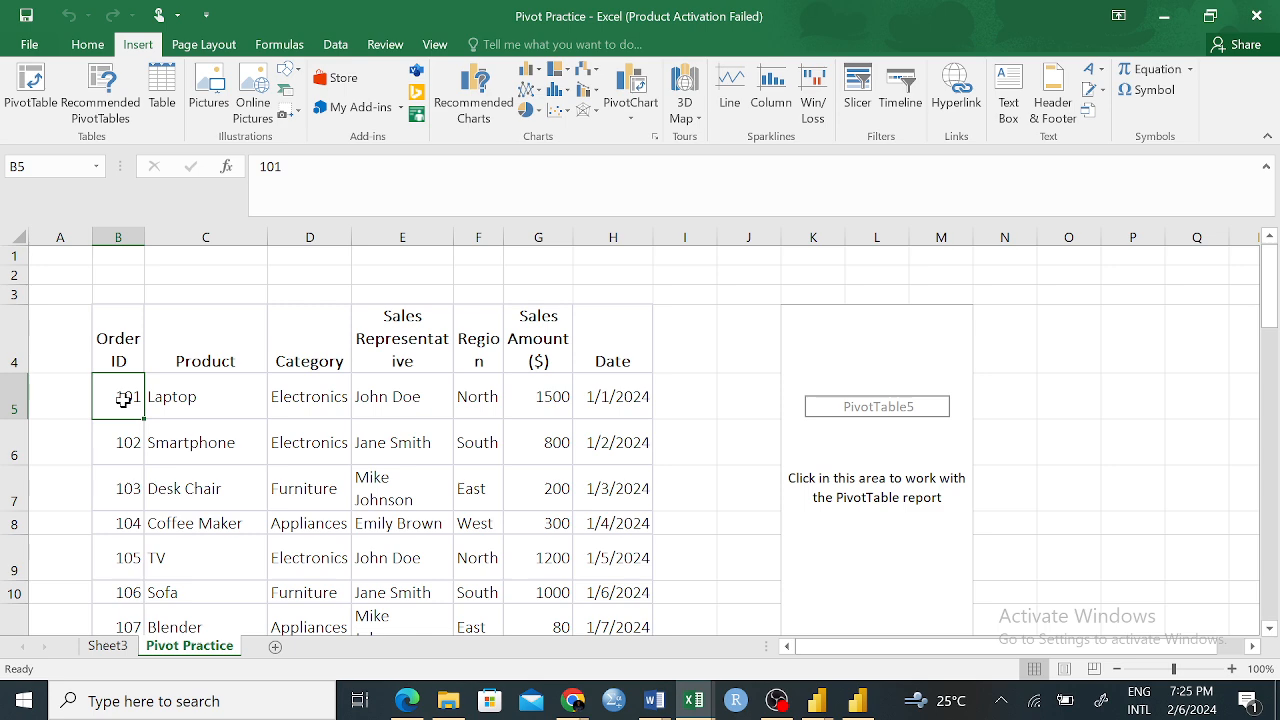
{"action": "scroll", "coordinate": [123, 449], "scroll_direction": "down", "scroll_amount": 3}
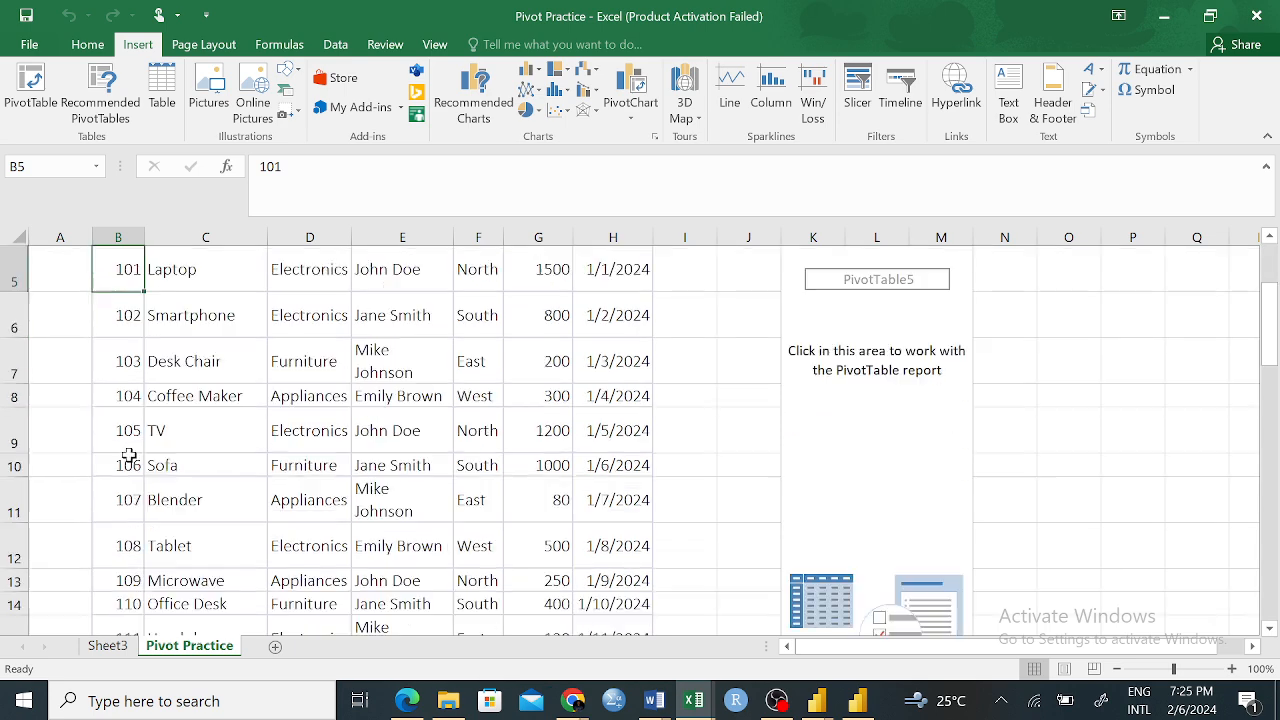
{"action": "scroll", "coordinate": [166, 462], "scroll_direction": "down", "scroll_amount": 3}
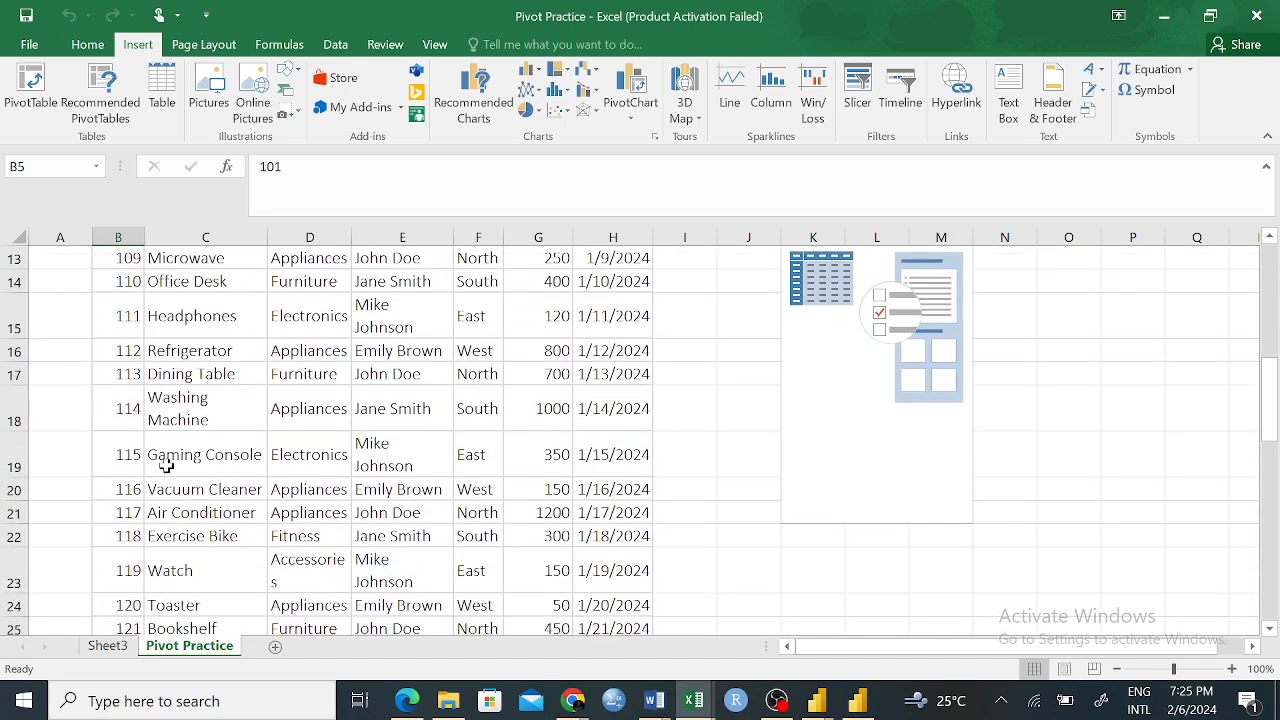
{"action": "scroll", "coordinate": [188, 500], "scroll_direction": "down", "scroll_amount": 3}
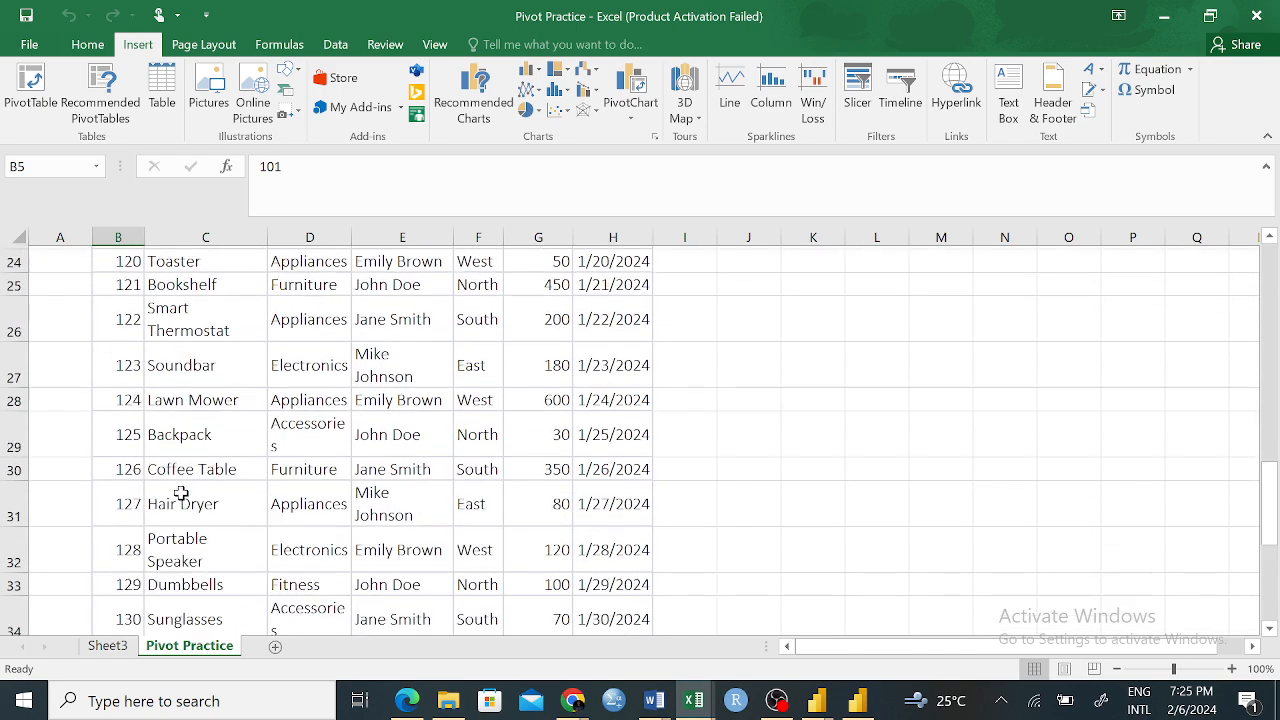
{"action": "scroll", "coordinate": [218, 525], "scroll_direction": "down", "scroll_amount": 4}
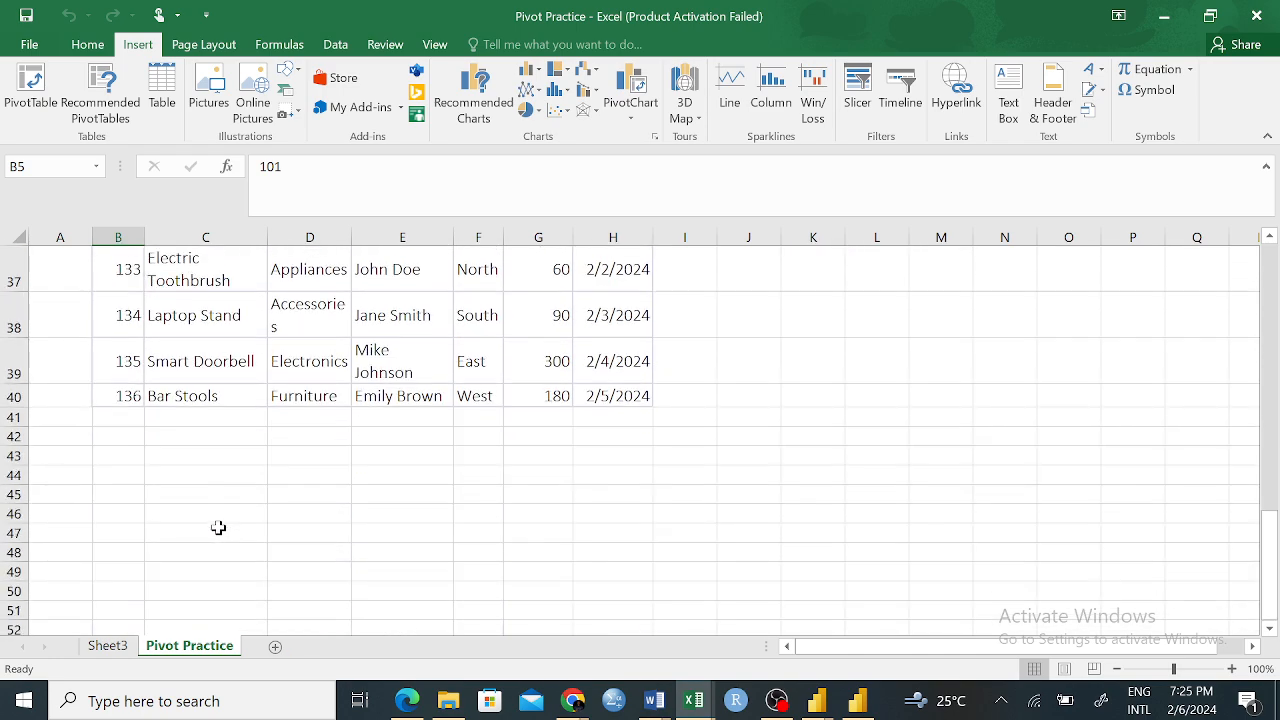
{"action": "scroll", "coordinate": [223, 425], "scroll_direction": "up", "scroll_amount": 4}
{"action": "scroll", "coordinate": [227, 433], "scroll_direction": "up", "scroll_amount": 8}
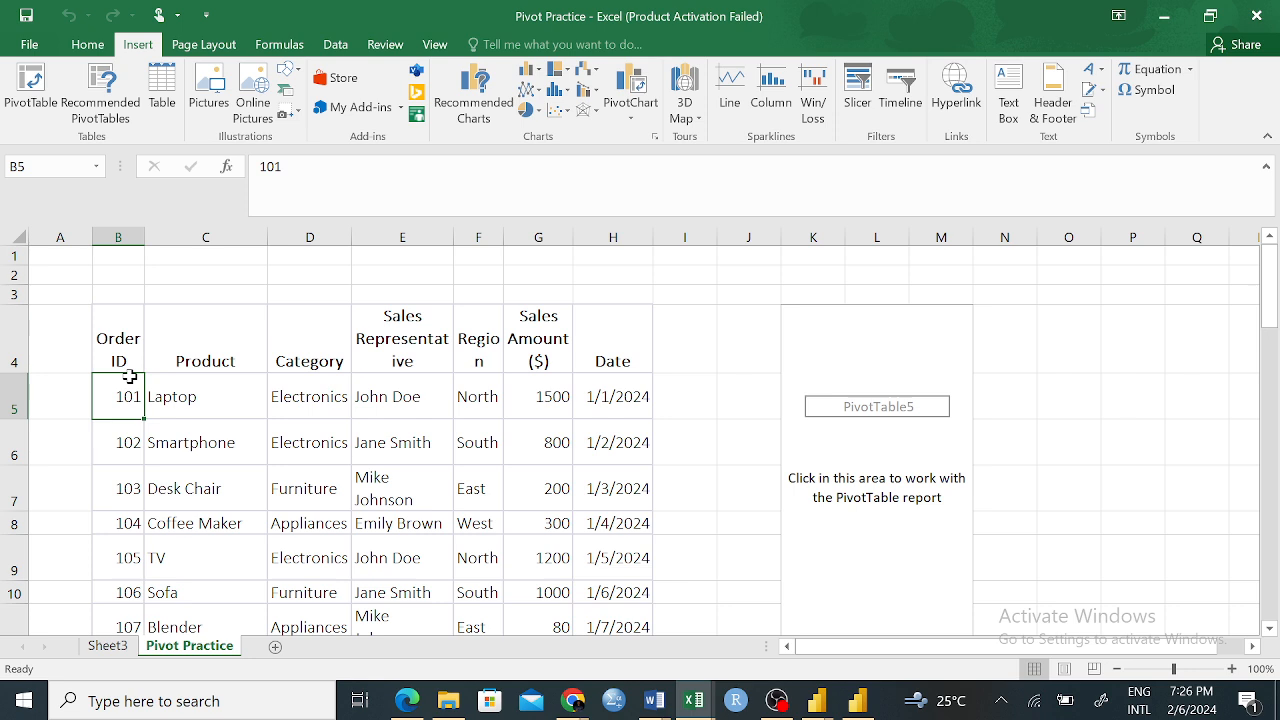
Compare the Product entries with their Category values in the sales table, and check the categories further down
{"action": "left_click_drag", "start_coordinate": [228, 293], "coordinate": [202, 537]}
{"action": "left_click", "coordinate": [478, 489]}
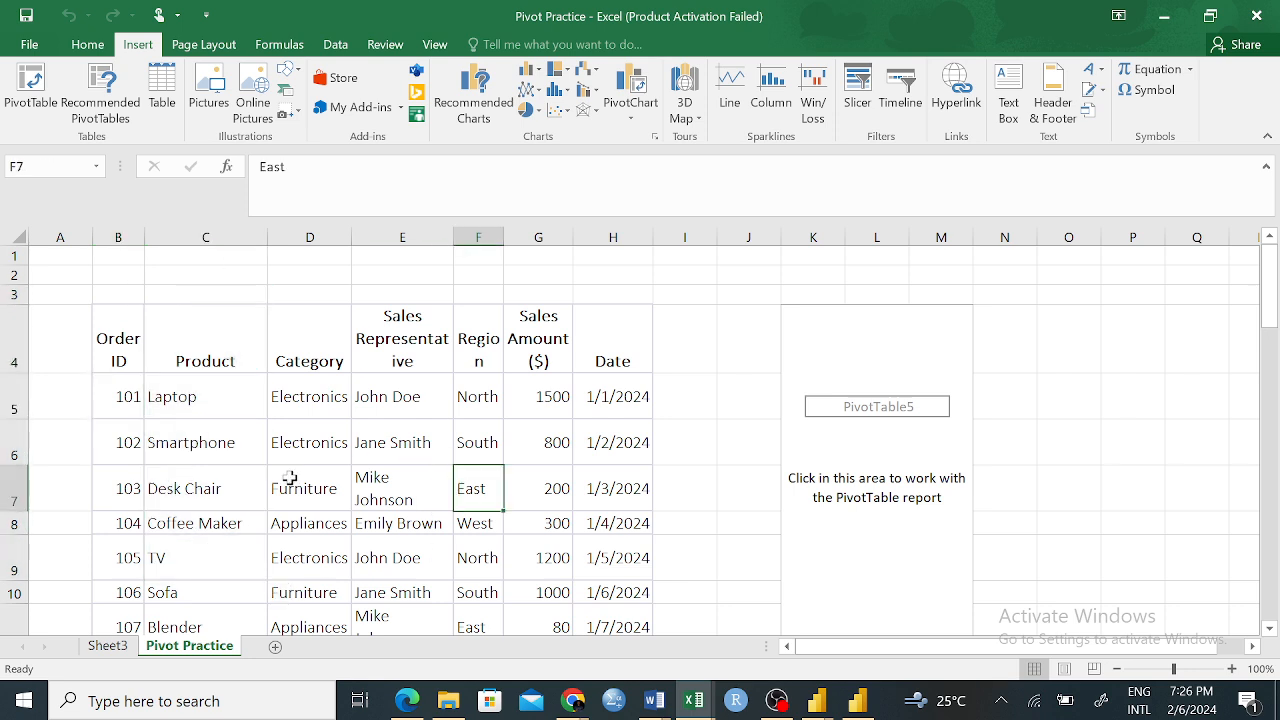
{"action": "left_click", "coordinate": [229, 401]}
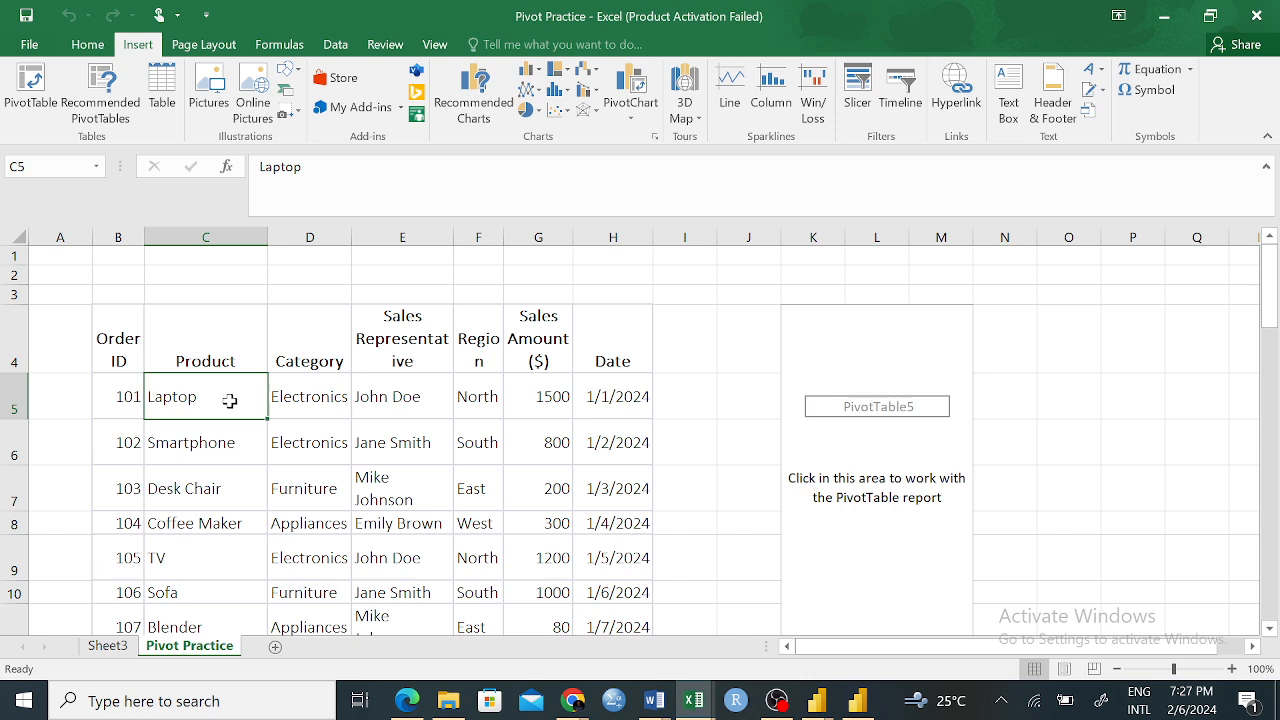
{"action": "left_click", "coordinate": [374, 455]}
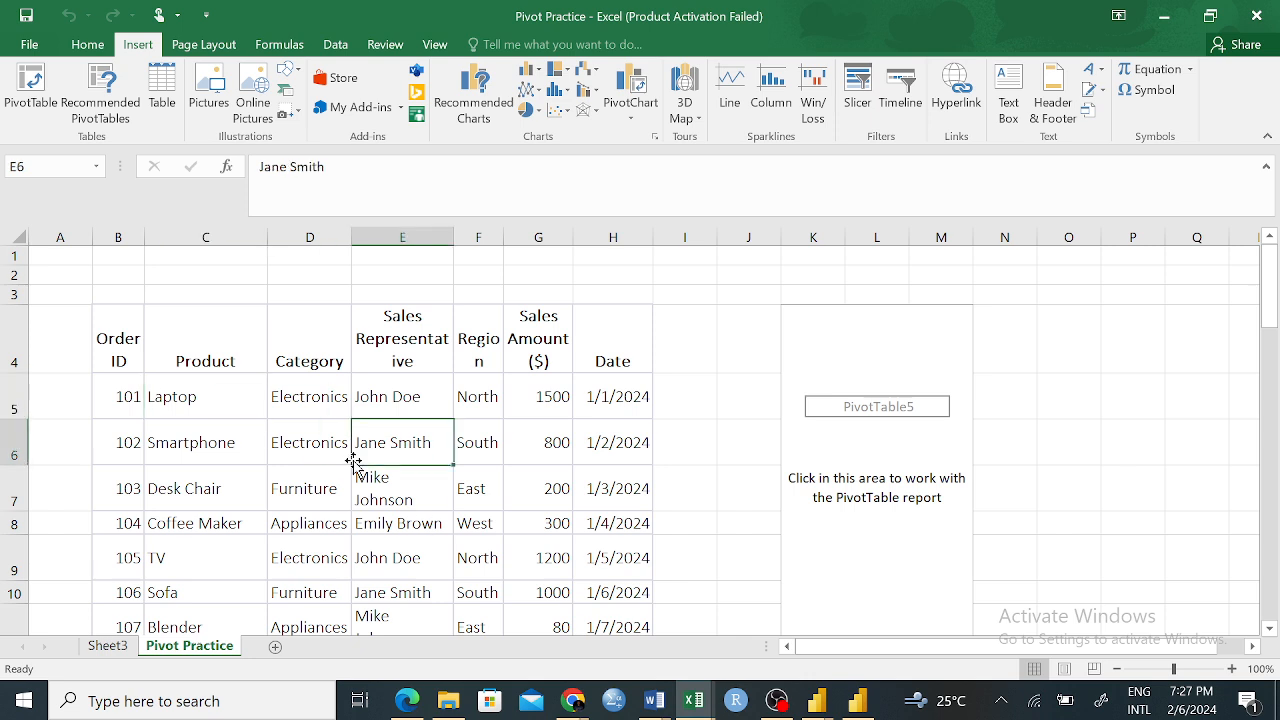
{"action": "left_click", "coordinate": [214, 349]}
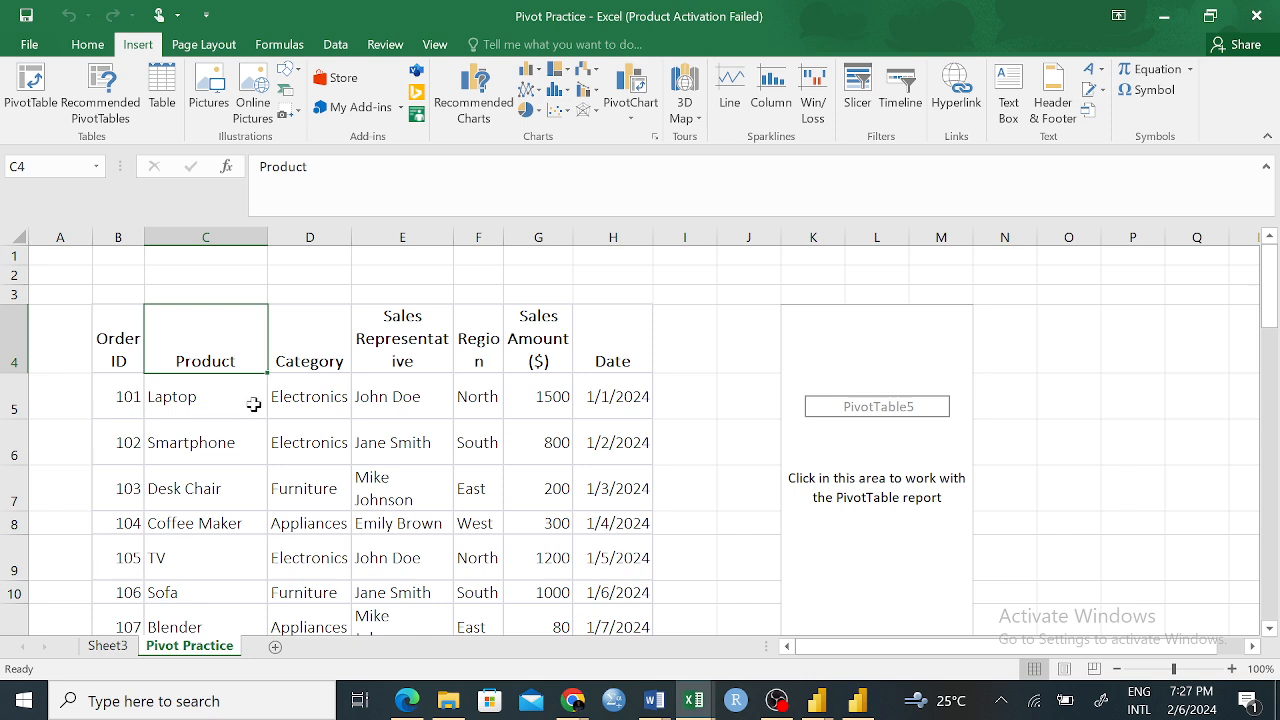
{"action": "left_click", "coordinate": [310, 358]}
{"action": "left_click", "coordinate": [228, 392]}
{"action": "left_click", "coordinate": [320, 405]}
{"action": "left_click", "coordinate": [236, 433]}
{"action": "left_click", "coordinate": [290, 448]}
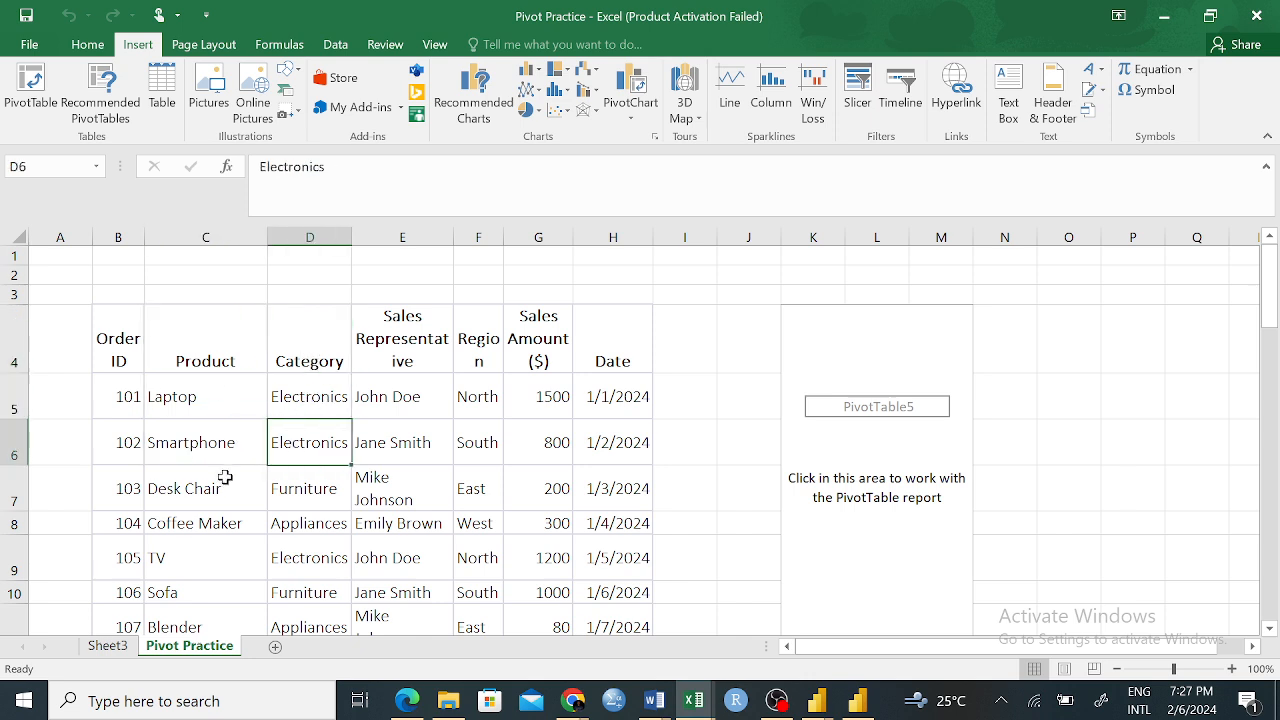
{"action": "left_click", "coordinate": [226, 478]}
{"action": "left_click", "coordinate": [346, 505]}
{"action": "scroll", "coordinate": [312, 468], "scroll_direction": "down", "scroll_amount": 7}
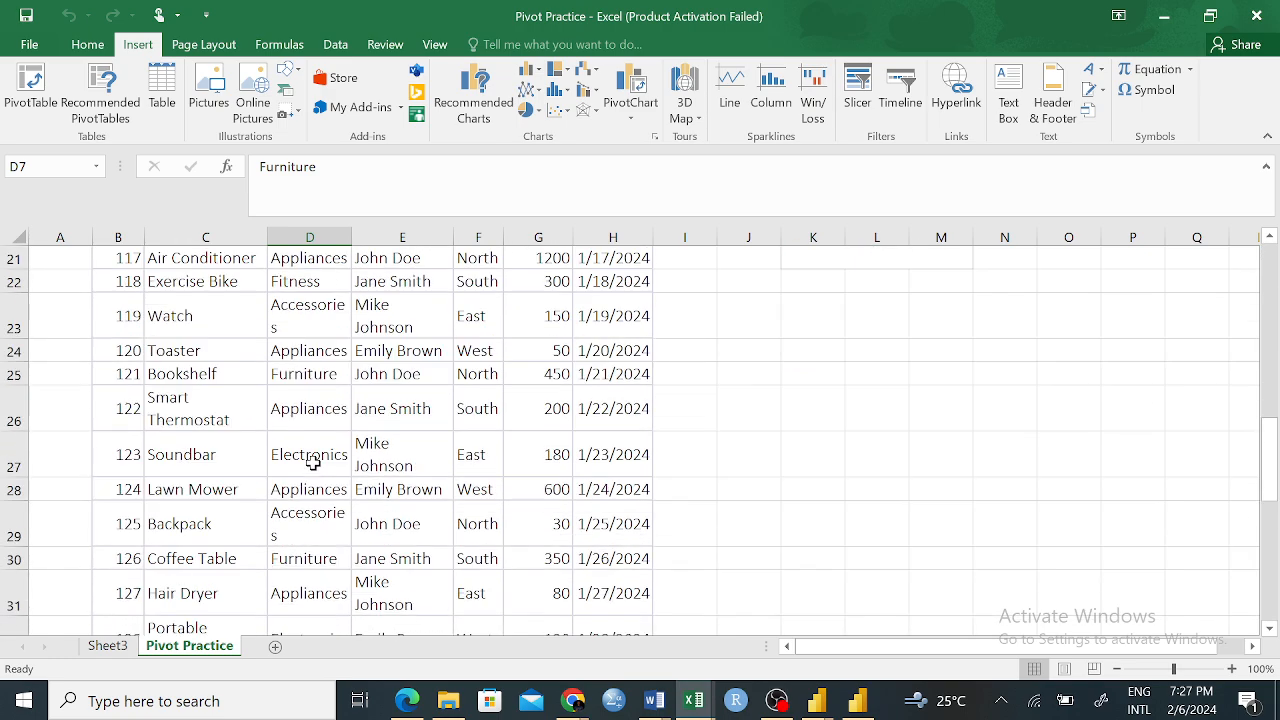
{"action": "scroll", "coordinate": [313, 462], "scroll_direction": "up", "scroll_amount": 7}
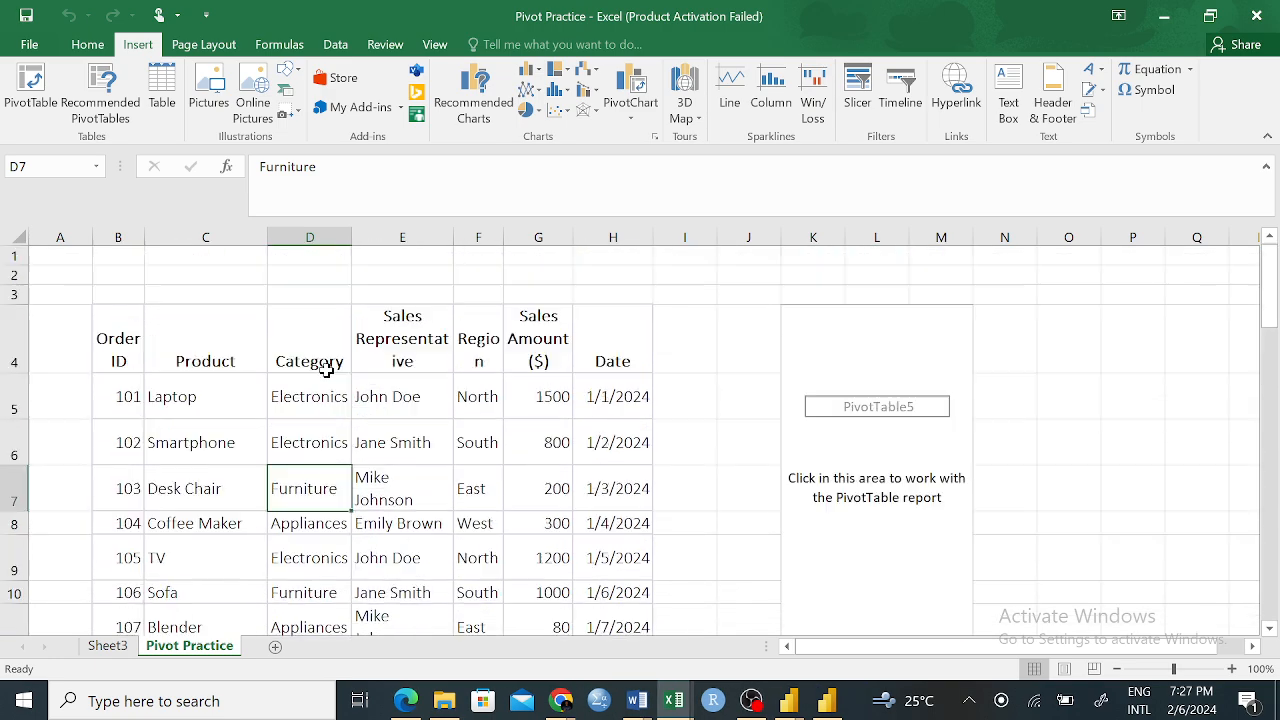
Widen the Category column slightly and check its entries down the sales table
{"action": "left_click_drag", "start_coordinate": [352, 240], "coordinate": [365, 240]}
{"action": "scroll", "coordinate": [340, 449], "scroll_direction": "down", "scroll_amount": 5}
{"action": "scroll", "coordinate": [340, 449], "scroll_direction": "up", "scroll_amount": 5}
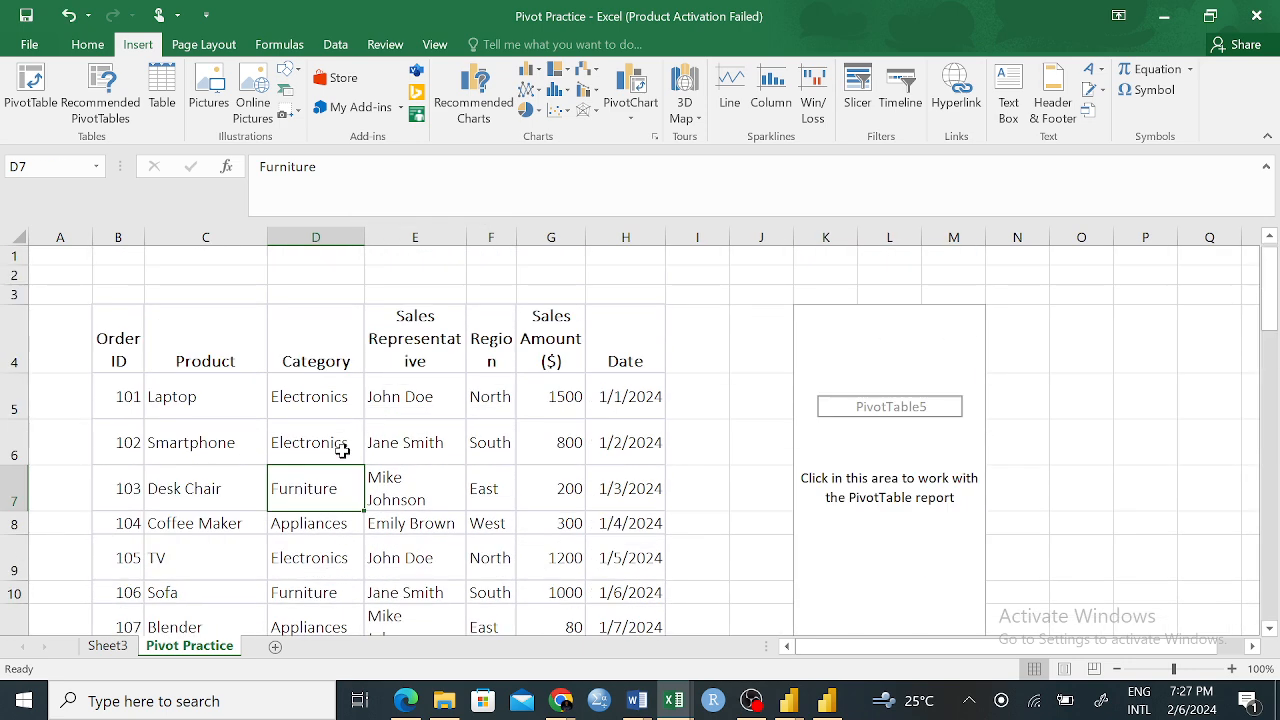
Review the Sales Representative entries down the table, and widen the Region column slightly
{"action": "left_click", "coordinate": [423, 443]}
{"action": "left_click", "coordinate": [420, 556]}
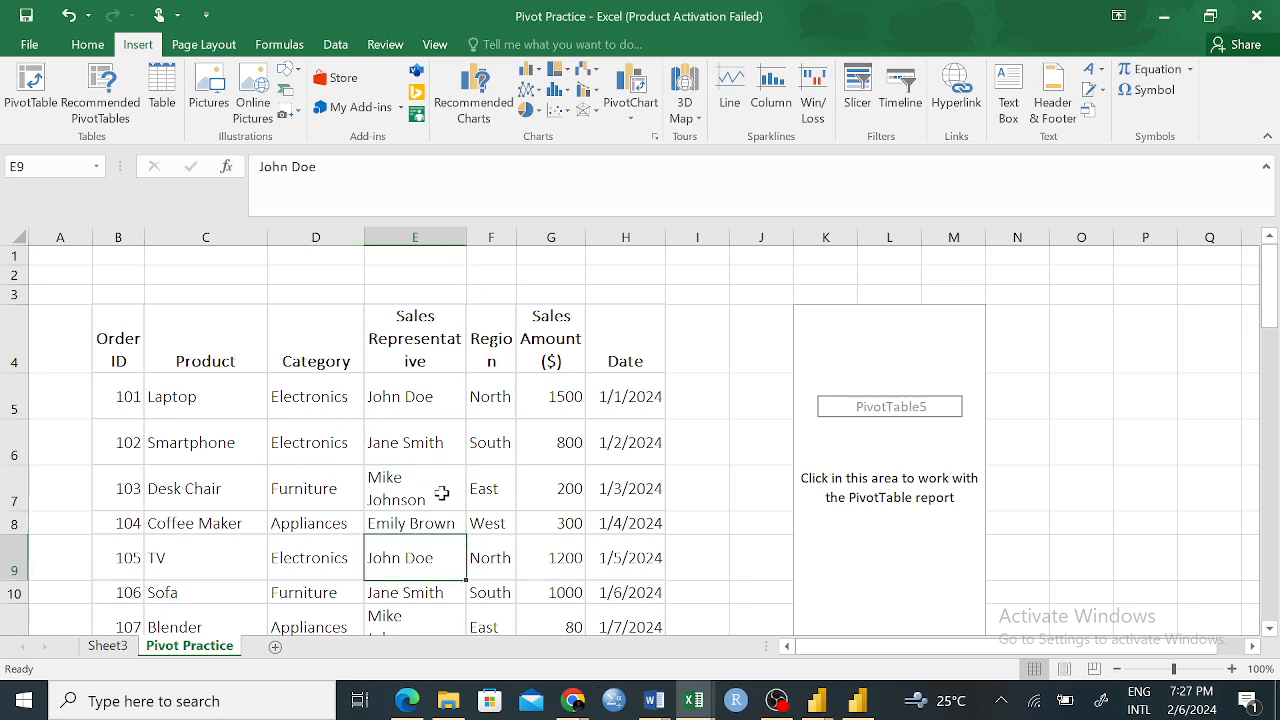
{"action": "scroll", "coordinate": [441, 491], "scroll_direction": "down", "scroll_amount": 2}
{"action": "scroll", "coordinate": [441, 491], "scroll_direction": "up", "scroll_amount": 2}
{"action": "left_click_drag", "start_coordinate": [512, 238], "coordinate": [519, 238]}
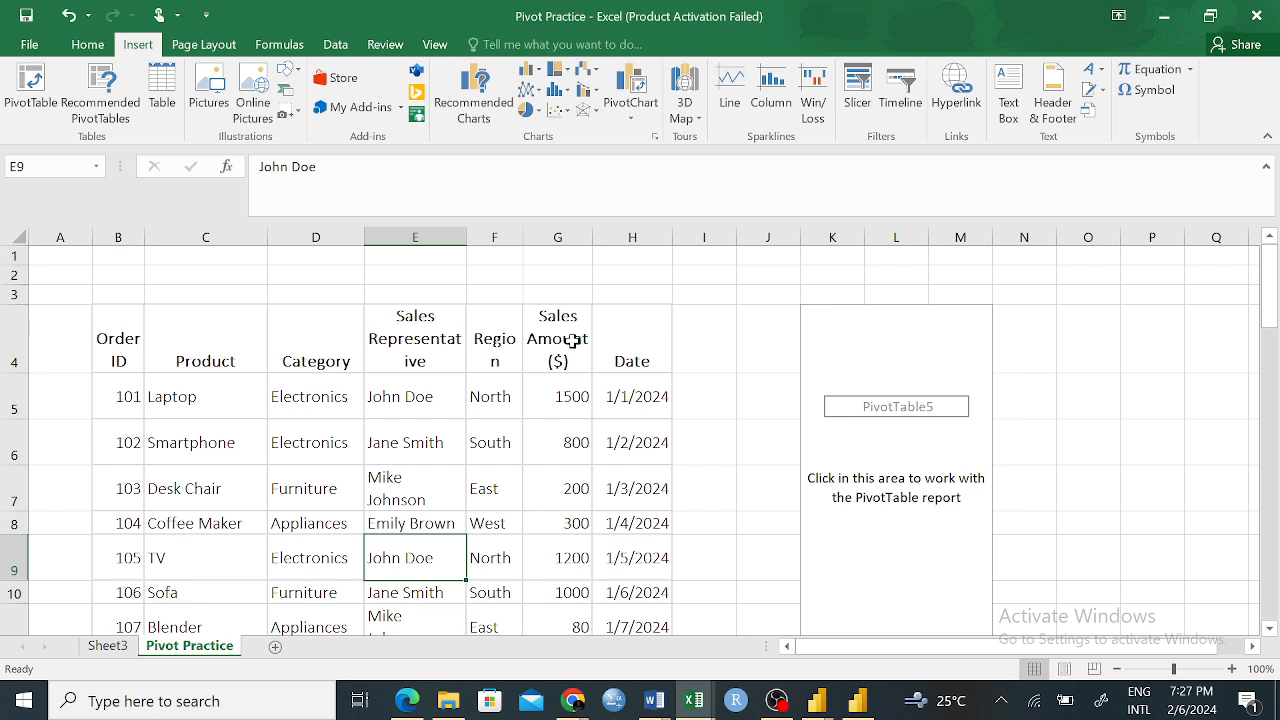
Review the first record's Sales Amount and Date values, and check the sales table further down
{"action": "left_click", "coordinate": [582, 396]}
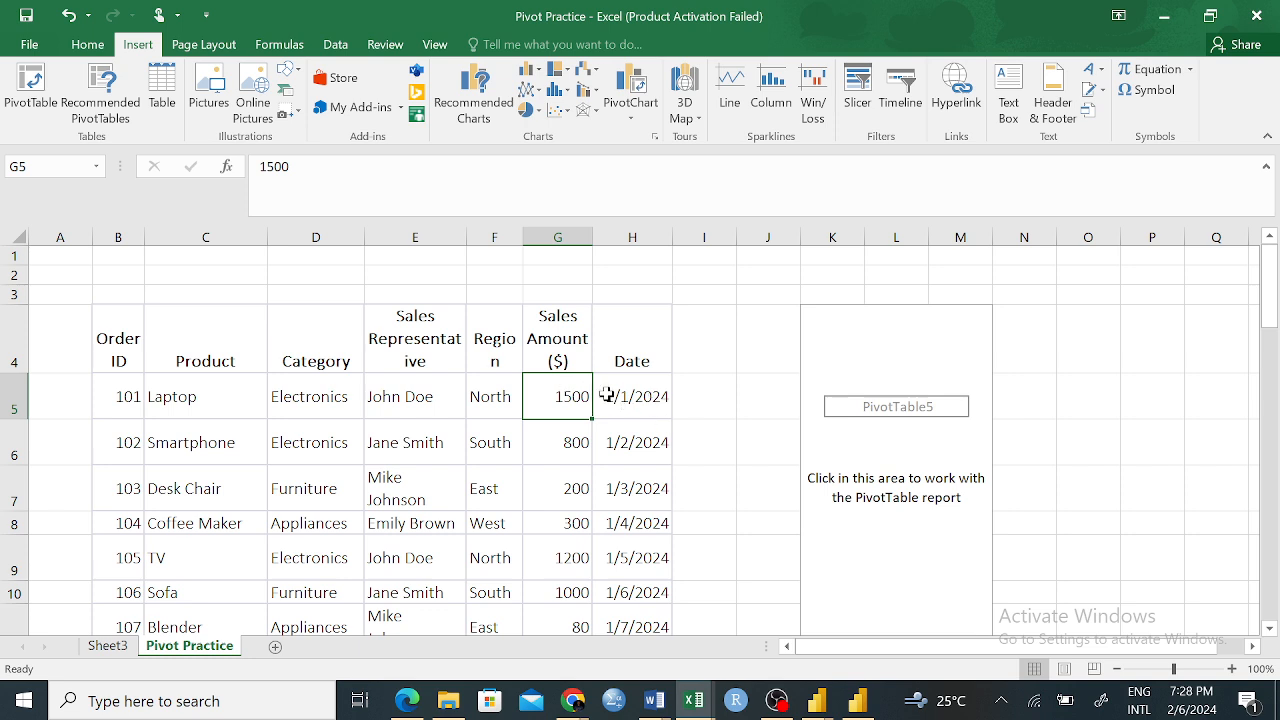
{"action": "left_click_drag", "start_coordinate": [640, 396], "coordinate": [386, 397]}
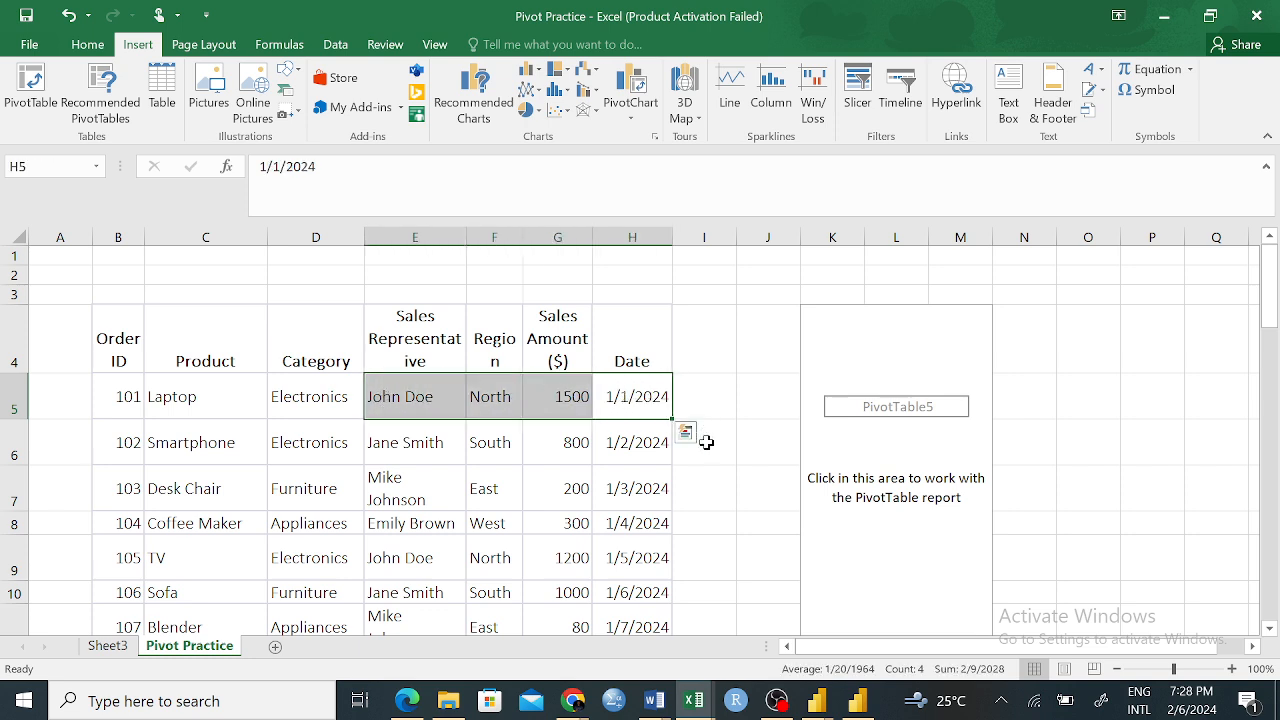
{"action": "left_click", "coordinate": [718, 377]}
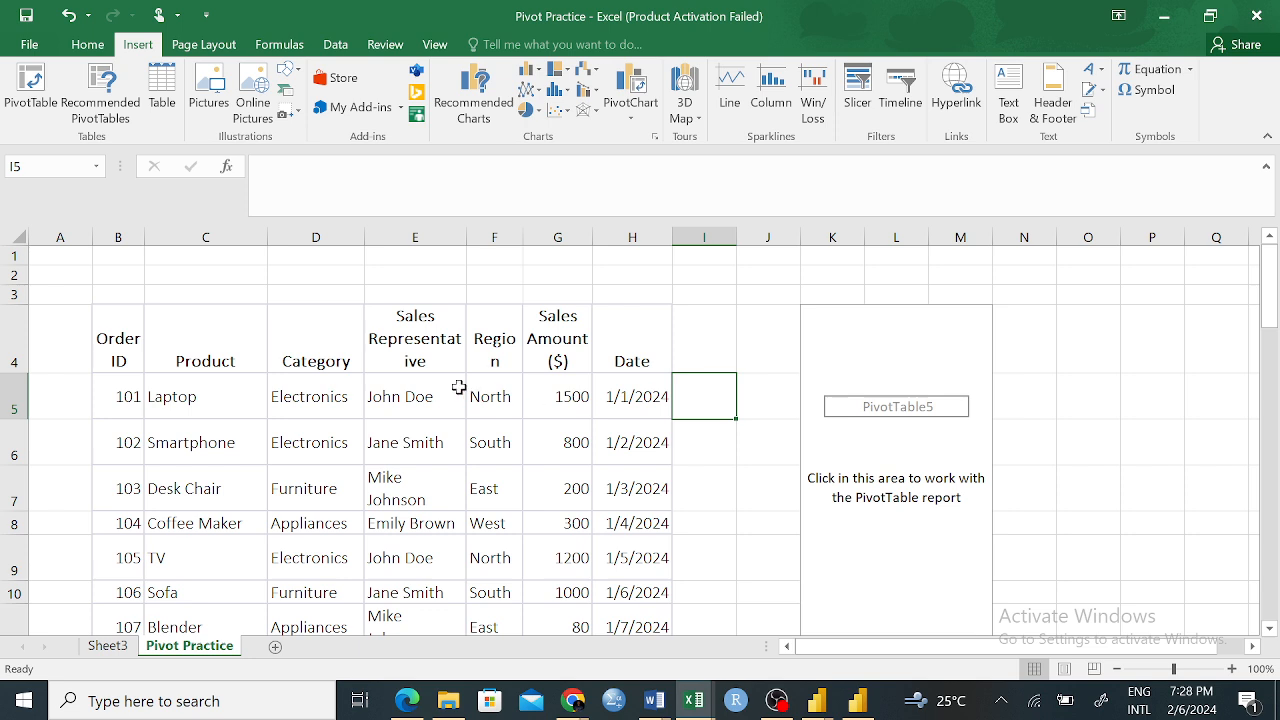
{"action": "scroll", "coordinate": [575, 440], "scroll_direction": "down", "scroll_amount": 4}
{"action": "scroll", "coordinate": [568, 423], "scroll_direction": "up", "scroll_amount": 4}
Select the empty PivotTable on Sheet3 to show its fields, checking back with the Pivot Practice table's columns
{"action": "left_click", "coordinate": [110, 646]}
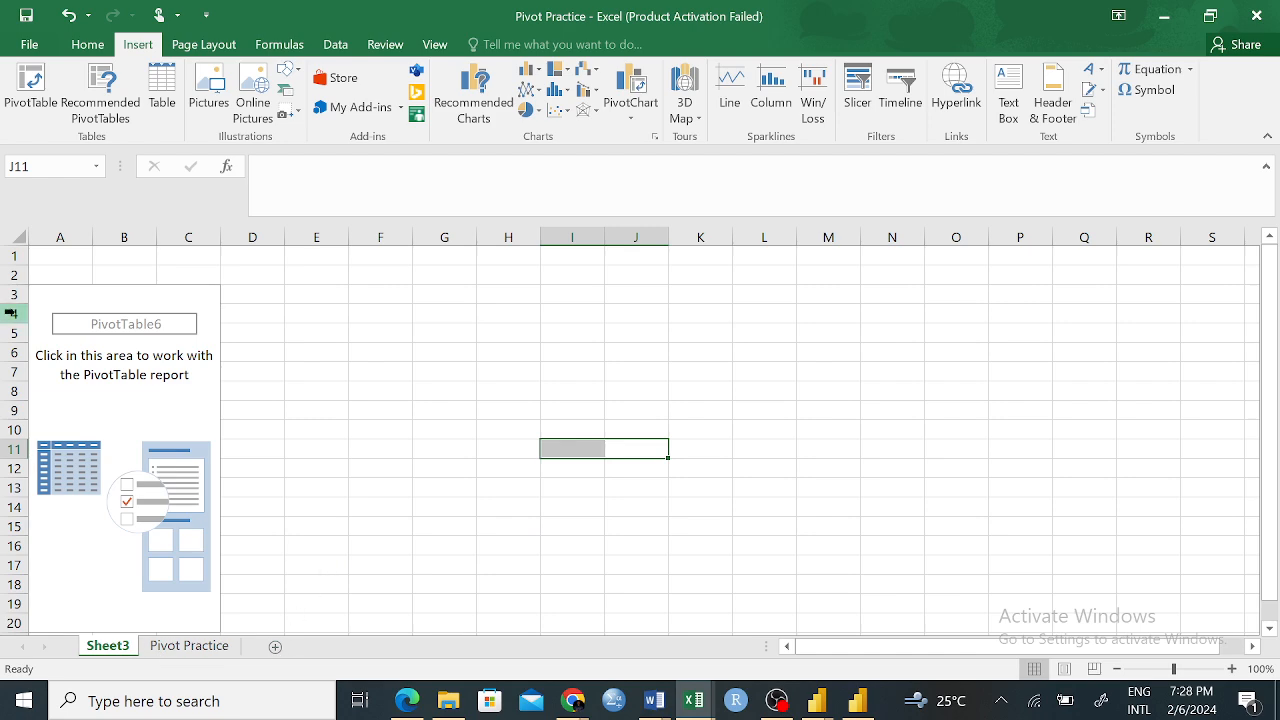
{"action": "left_click", "coordinate": [164, 330]}
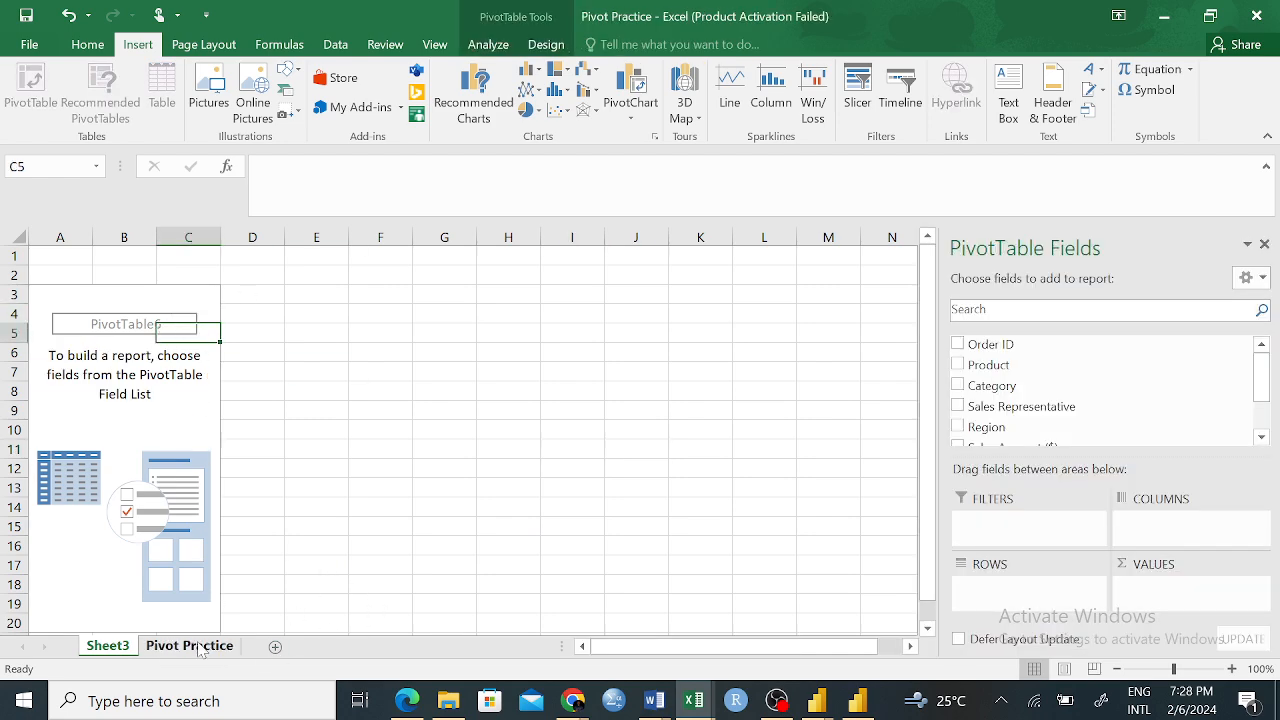
{"action": "left_click", "coordinate": [190, 646]}
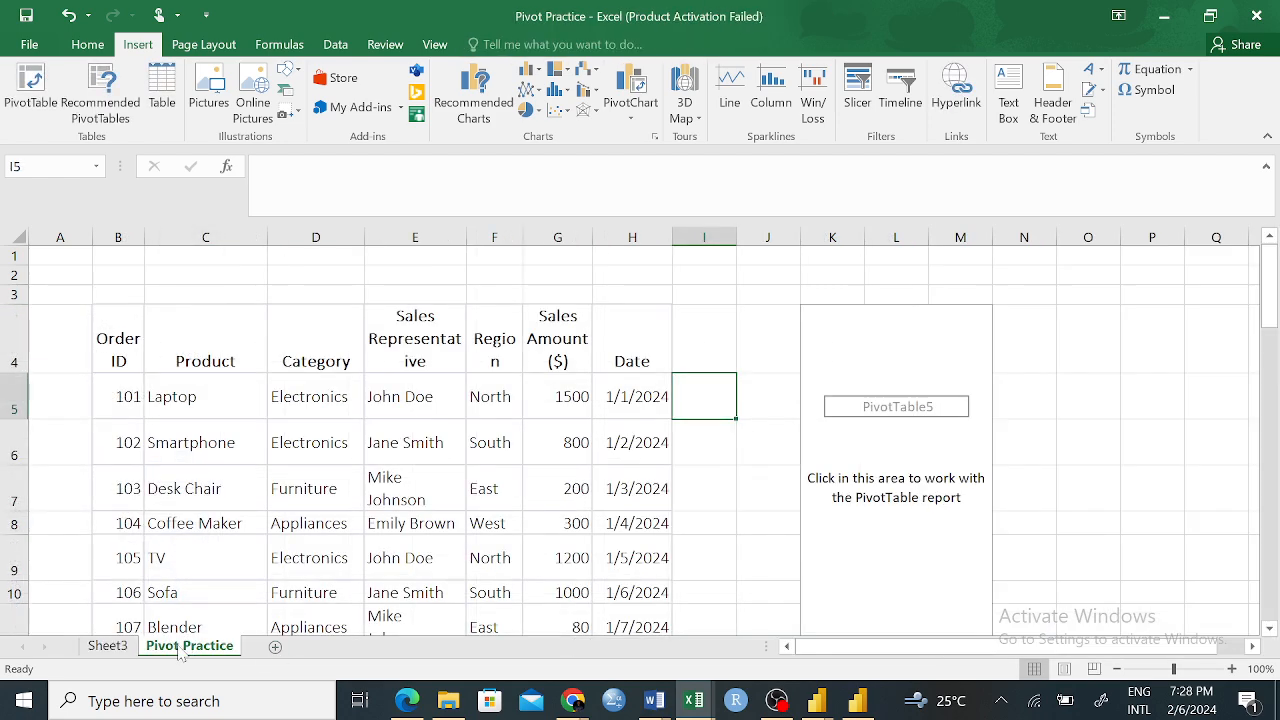
{"action": "left_click", "coordinate": [107, 647]}
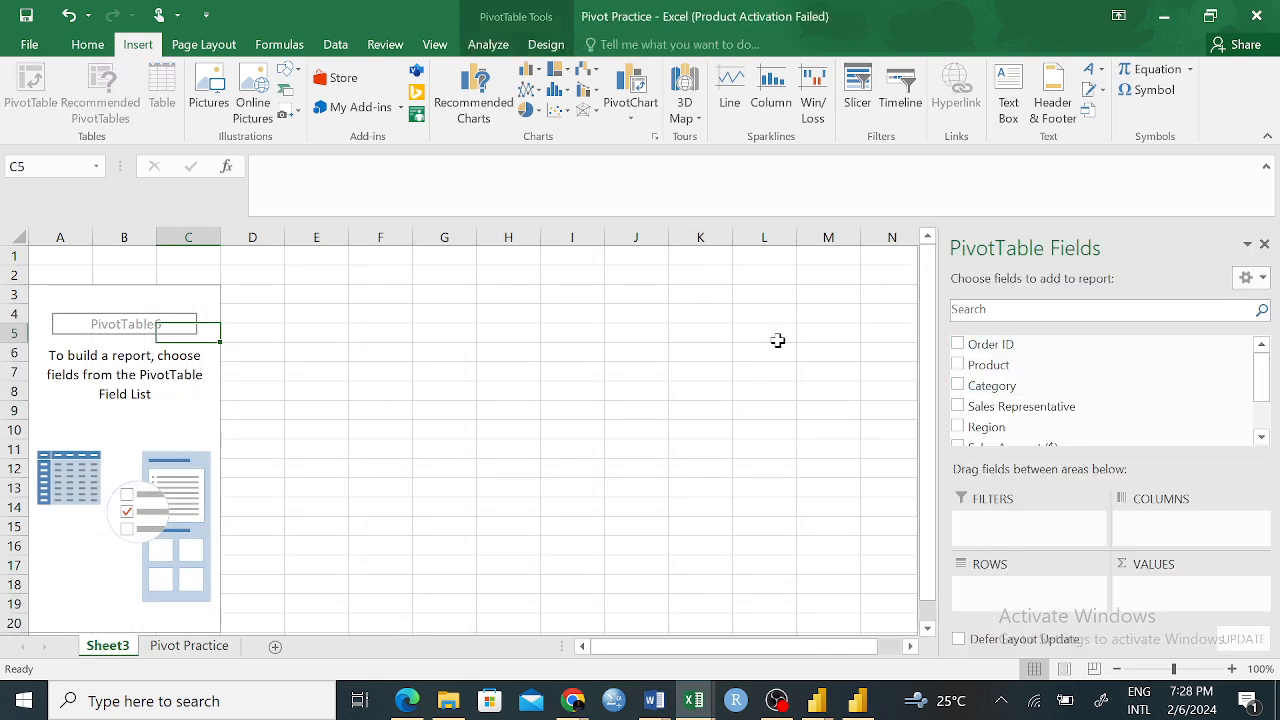
Add Order ID to the PivotTable's values and rows, and summarize its values by Count
{"action": "left_click", "coordinate": [958, 344]}
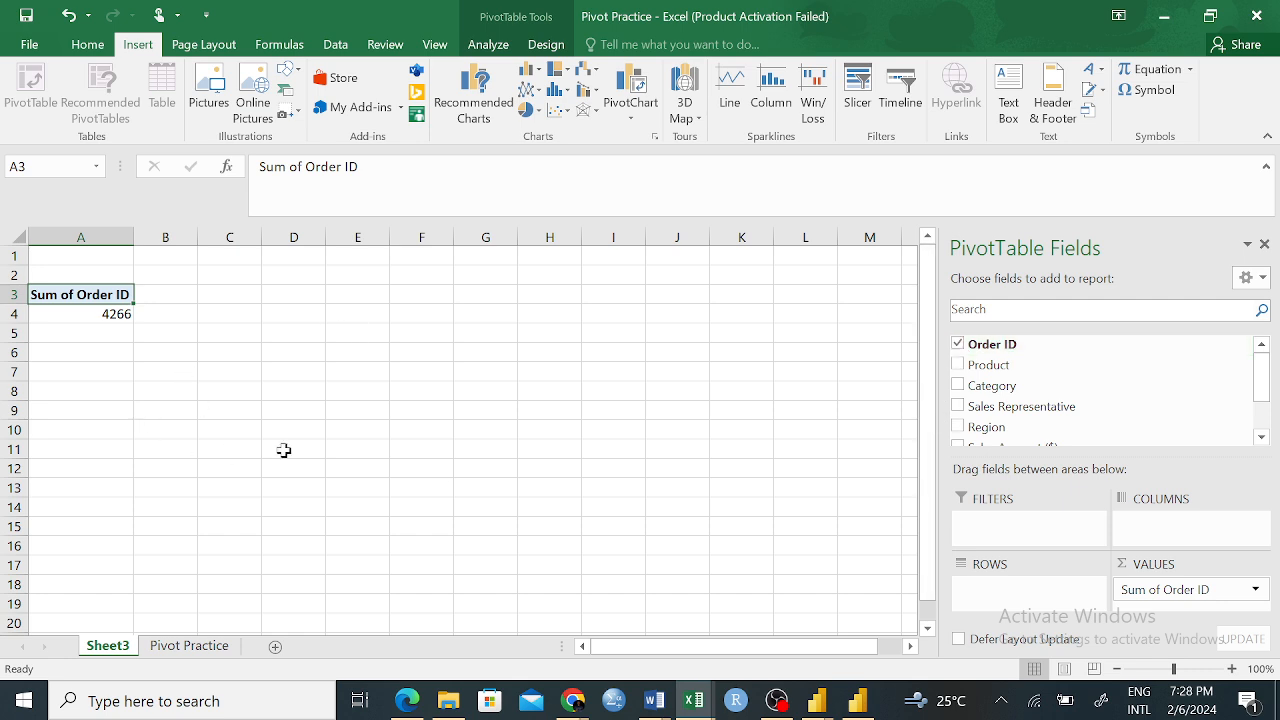
{"action": "left_click_drag", "start_coordinate": [997, 347], "coordinate": [1010, 597]}
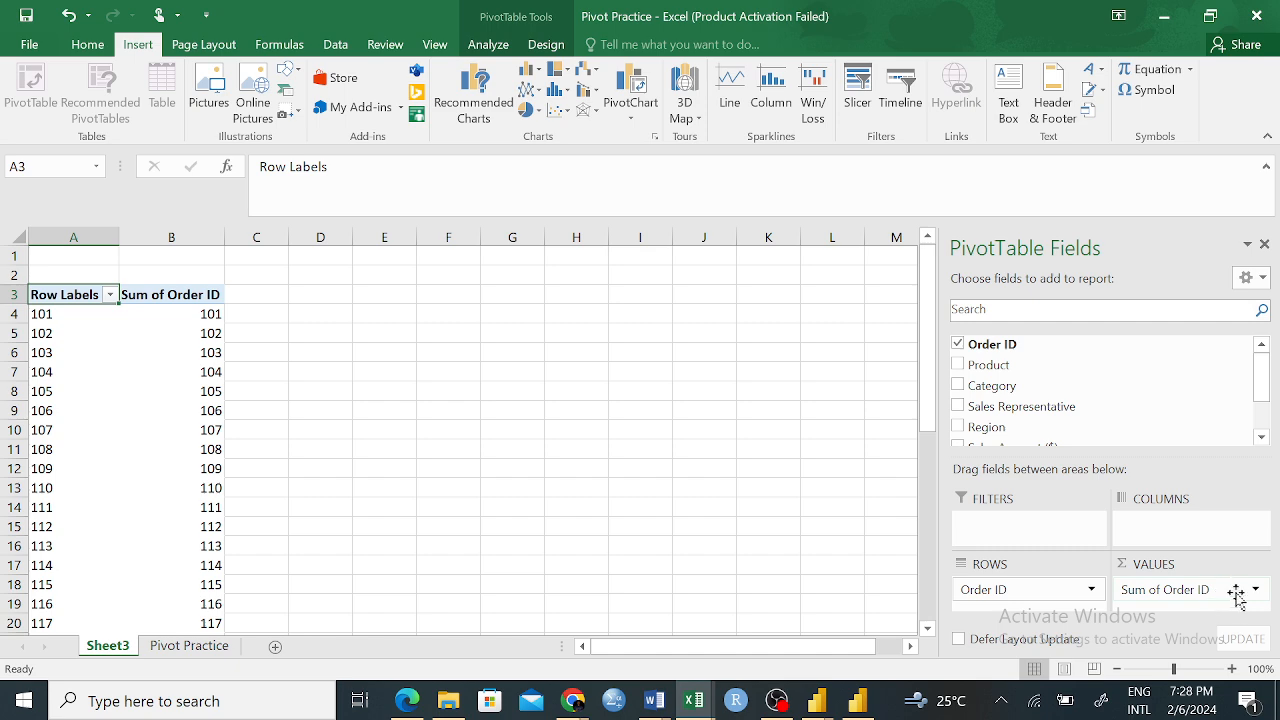
{"action": "left_click", "coordinate": [1256, 590]}
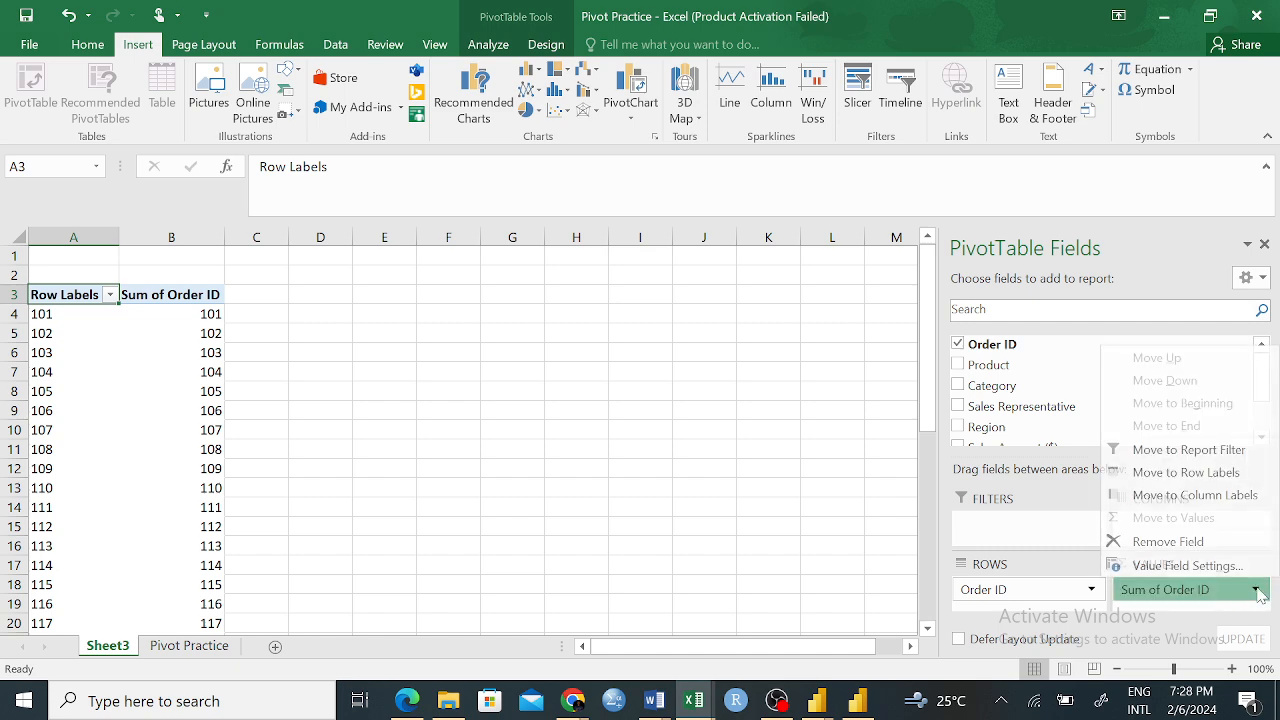
{"action": "left_click", "coordinate": [1170, 565]}
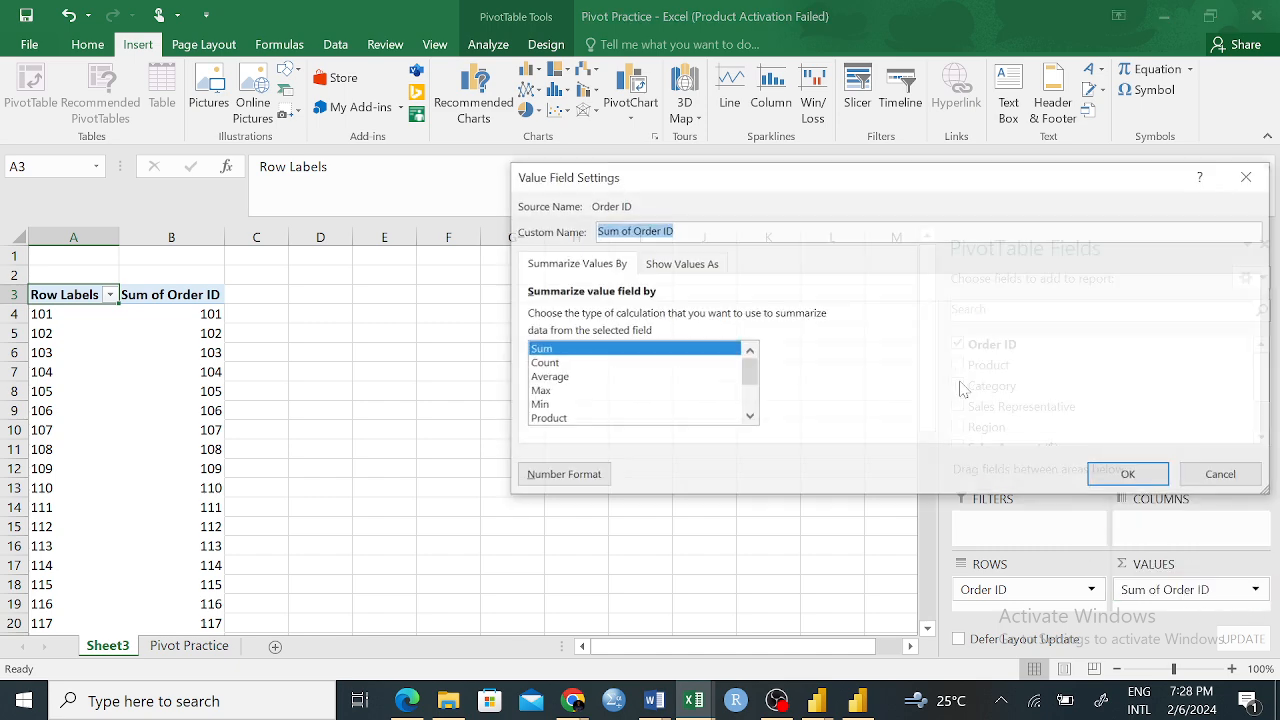
{"action": "left_click", "coordinate": [550, 365]}
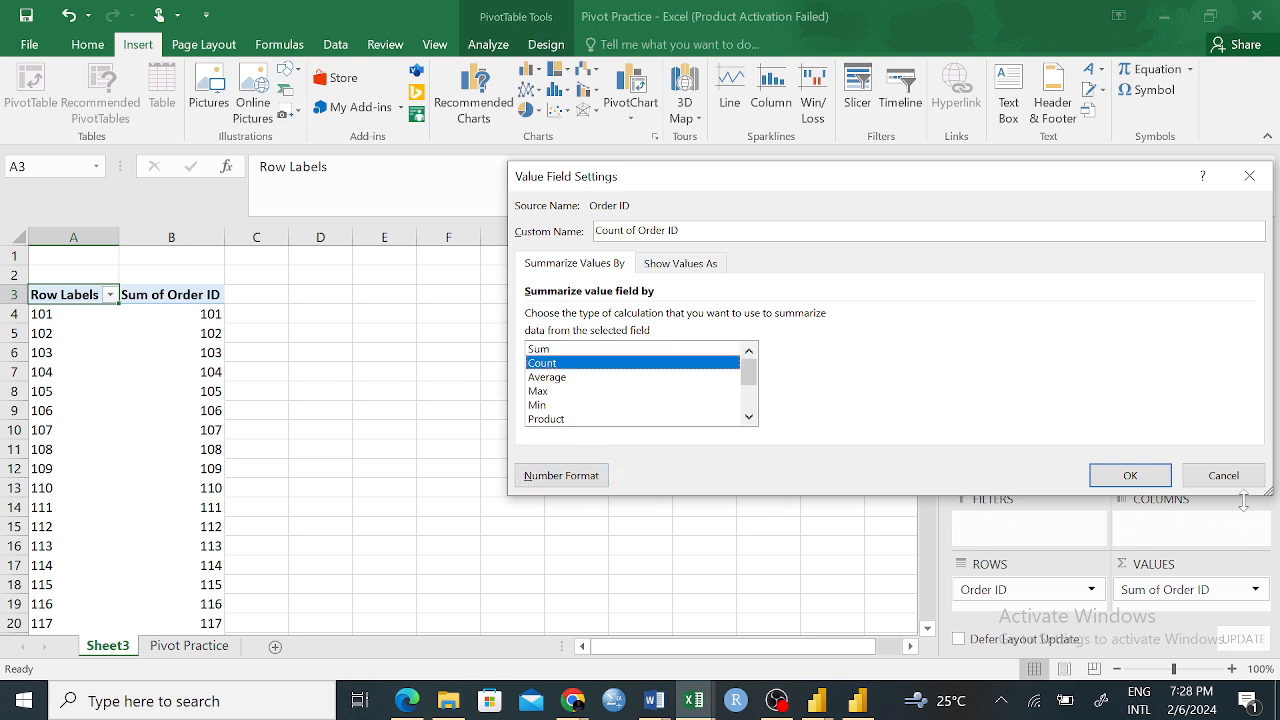
{"action": "left_click", "coordinate": [1120, 477]}
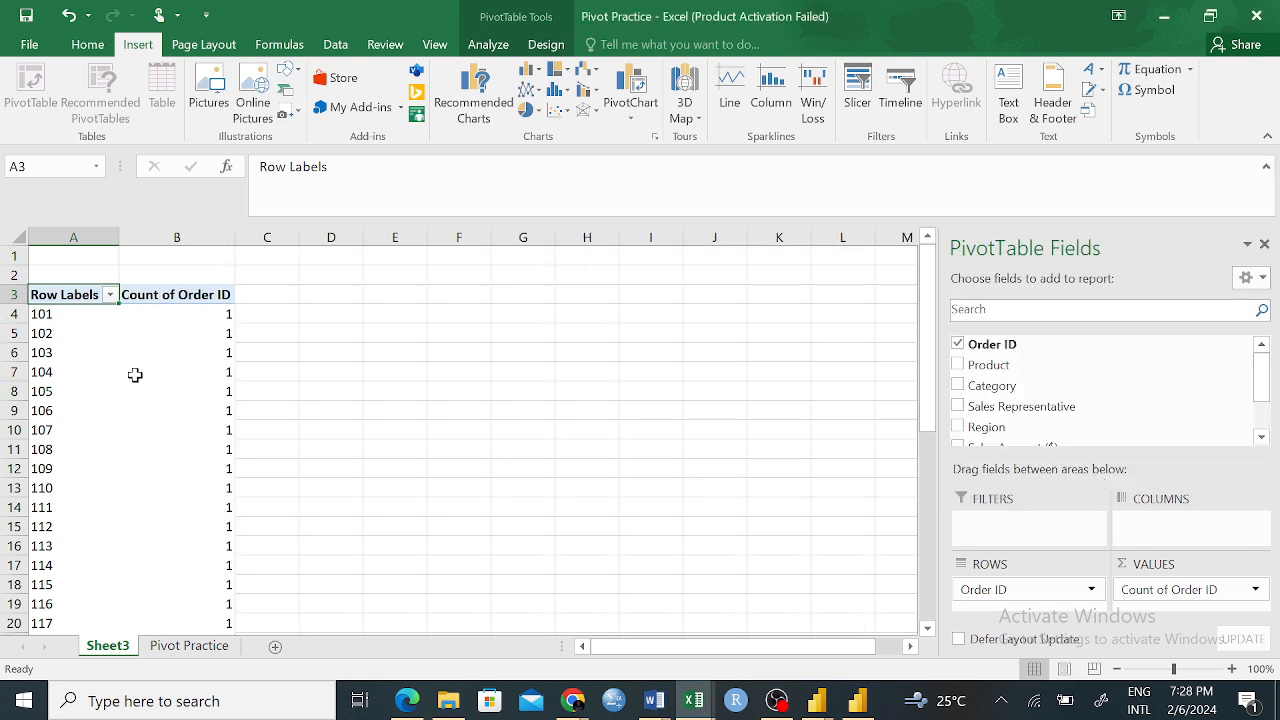
Check the count beside each Order ID in the PivotTable, including the row for order 103
{"action": "scroll", "coordinate": [125, 420], "scroll_direction": "down", "scroll_amount": 12}
{"action": "scroll", "coordinate": [130, 421], "scroll_direction": "up", "scroll_amount": 12}
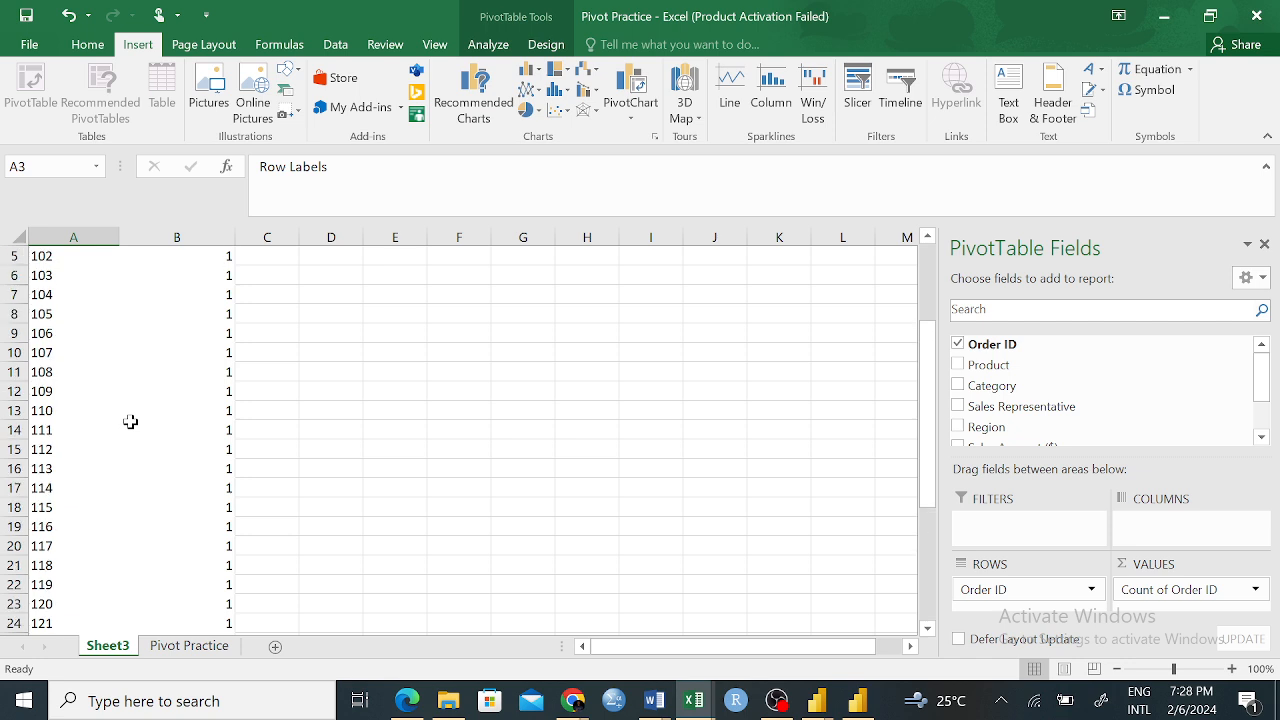
{"action": "left_click", "coordinate": [190, 333]}
{"action": "left_click", "coordinate": [190, 488]}
{"action": "left_click", "coordinate": [459, 430]}
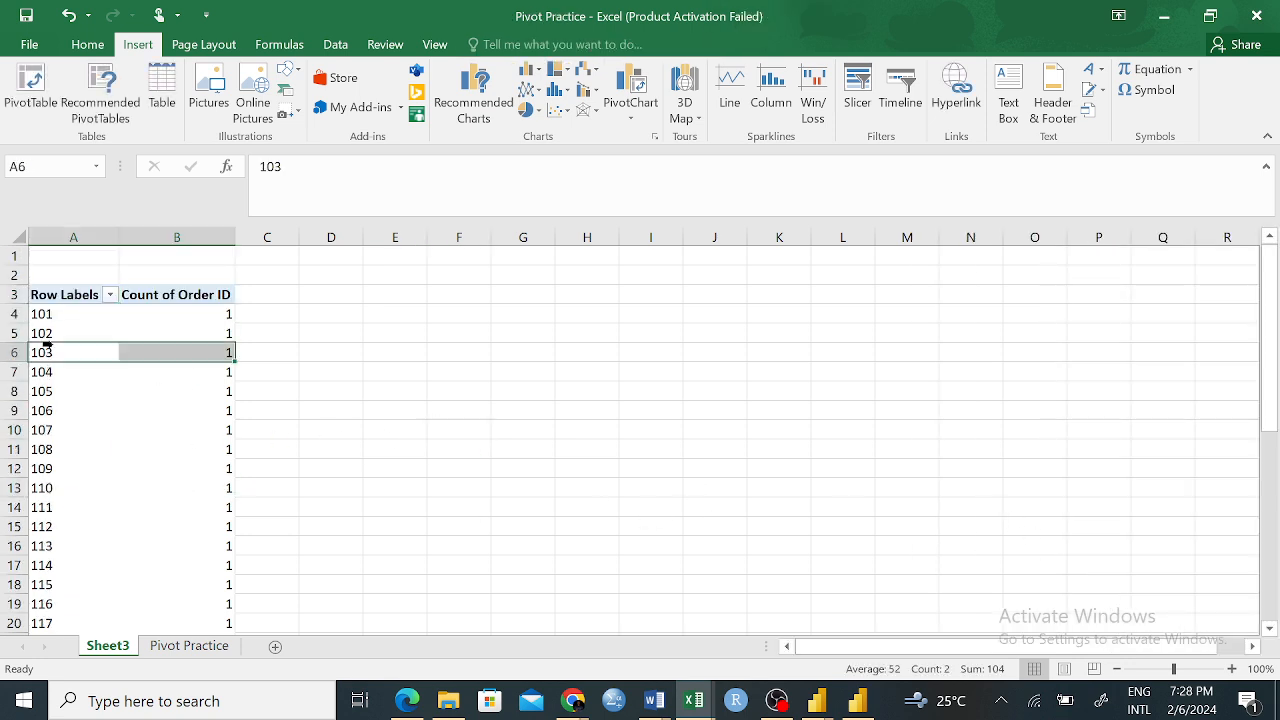
{"action": "left_click_drag", "start_coordinate": [46, 346], "coordinate": [170, 352]}
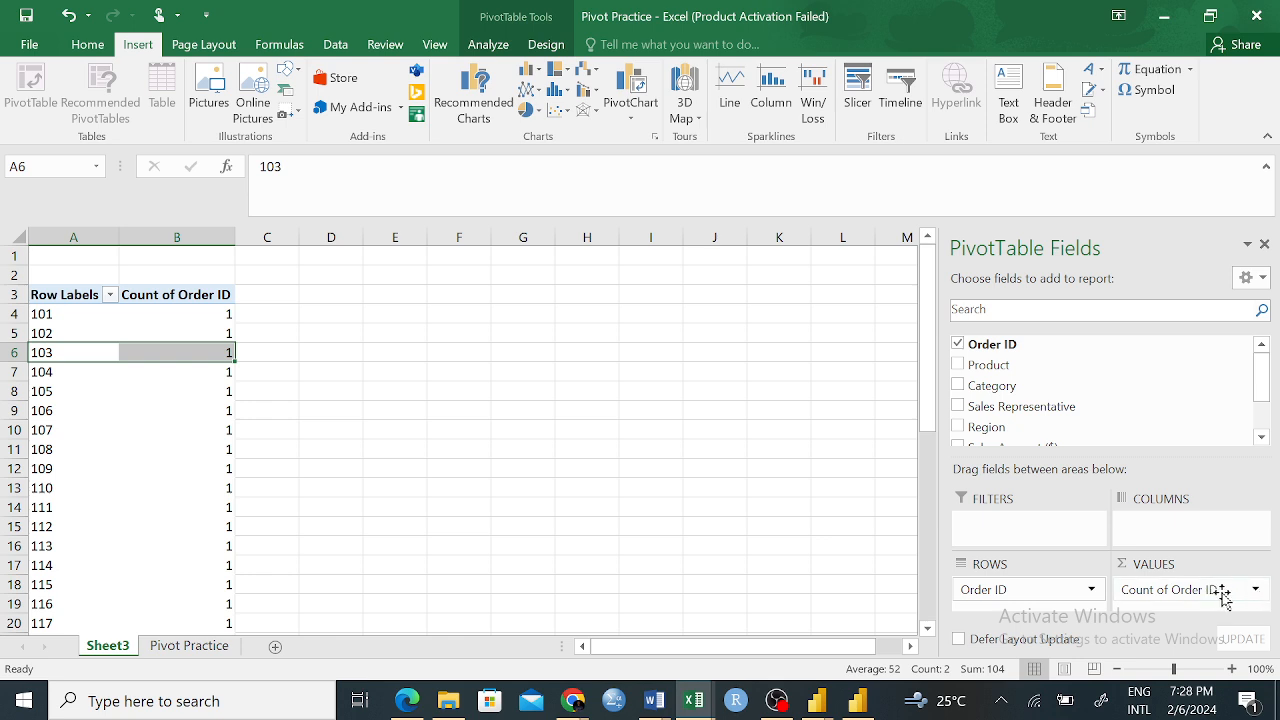
Remove Order ID from the PivotTable's values and rows, and place Product in the rows
{"action": "left_click_drag", "start_coordinate": [1214, 591], "coordinate": [1169, 420]}
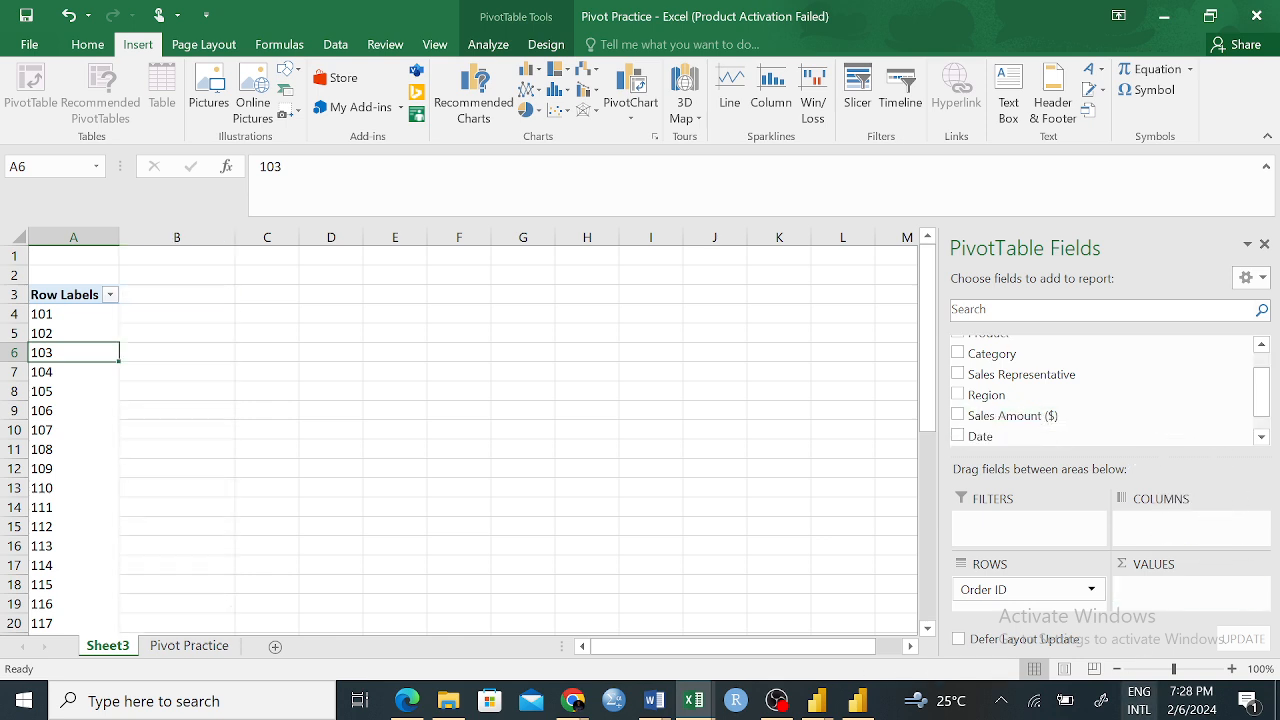
{"action": "left_click_drag", "start_coordinate": [1000, 590], "coordinate": [1014, 351]}
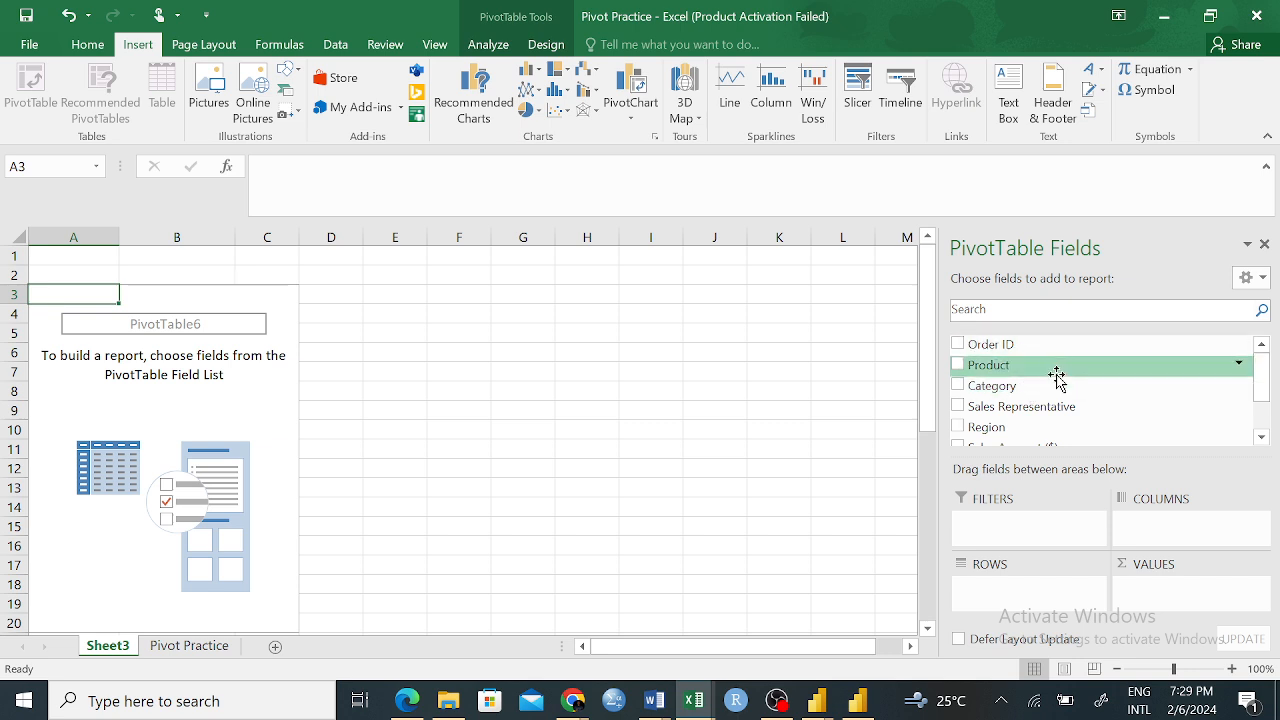
{"action": "left_click_drag", "start_coordinate": [1057, 366], "coordinate": [1040, 592]}
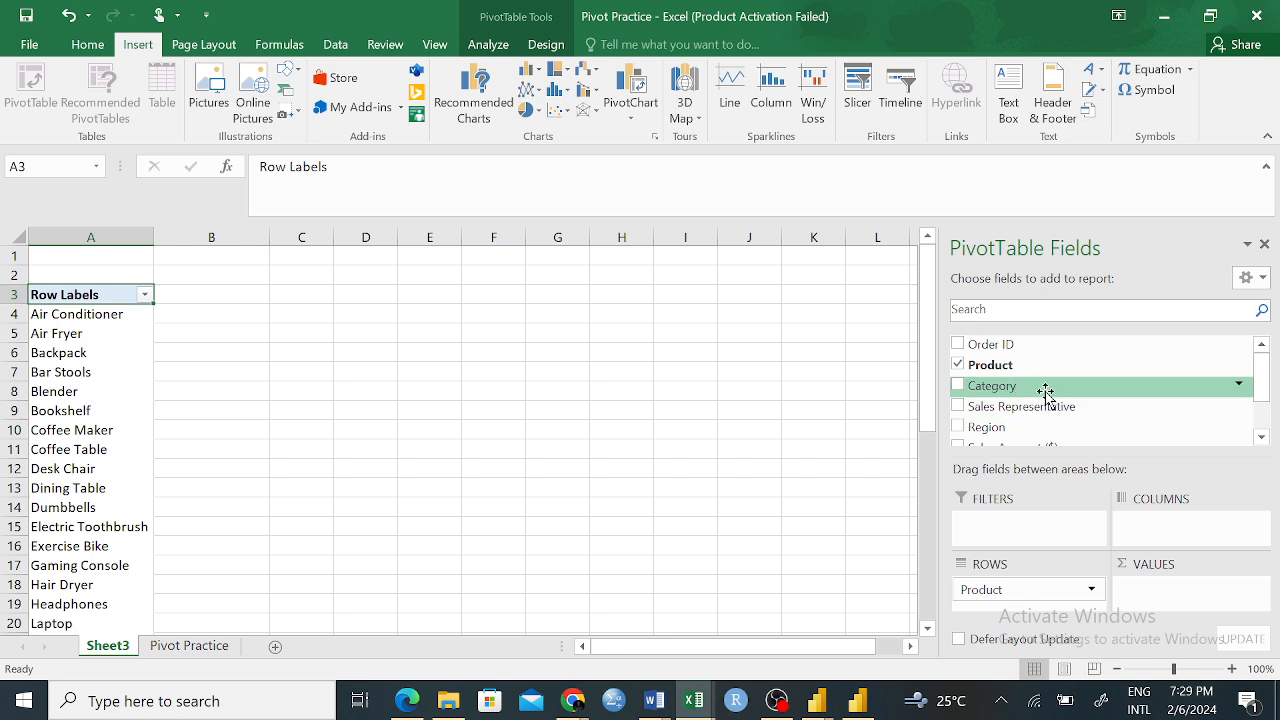
Try Category as the PivotTable's value field, and take it out of the values again
{"action": "left_click_drag", "start_coordinate": [1015, 387], "coordinate": [1156, 601]}
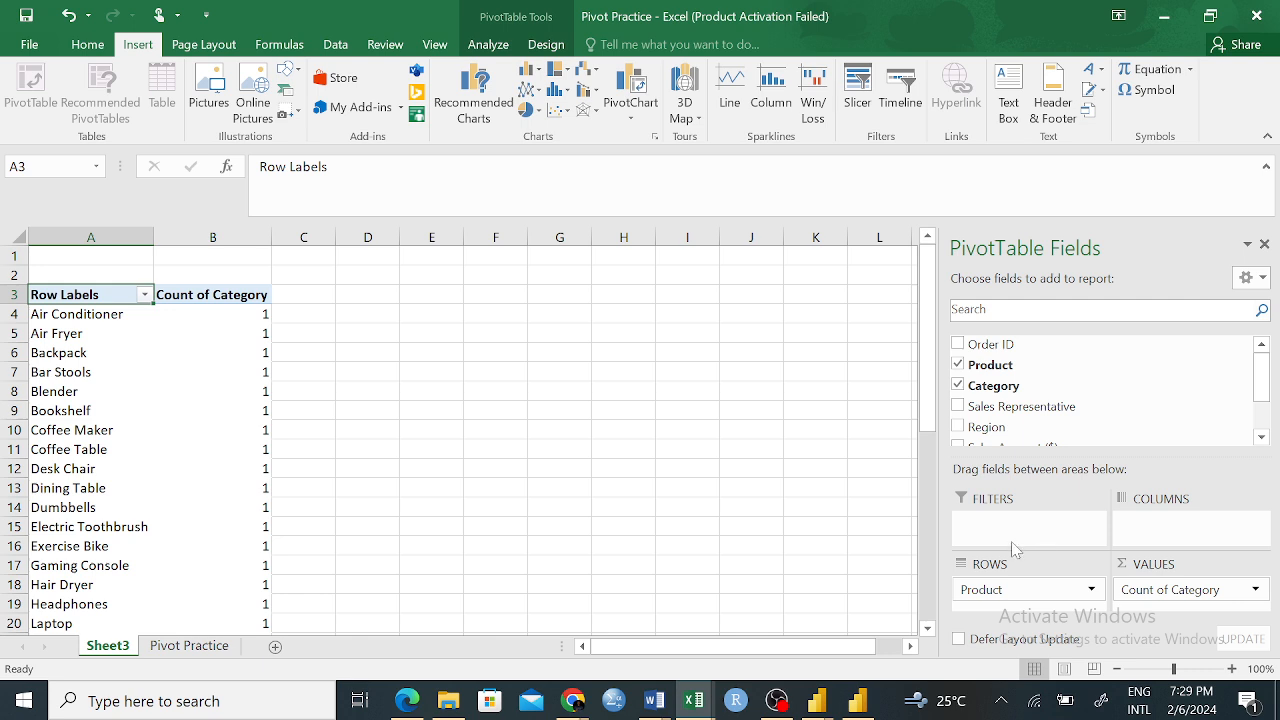
{"action": "scroll", "coordinate": [1203, 565], "scroll_direction": "down", "scroll_amount": 3}
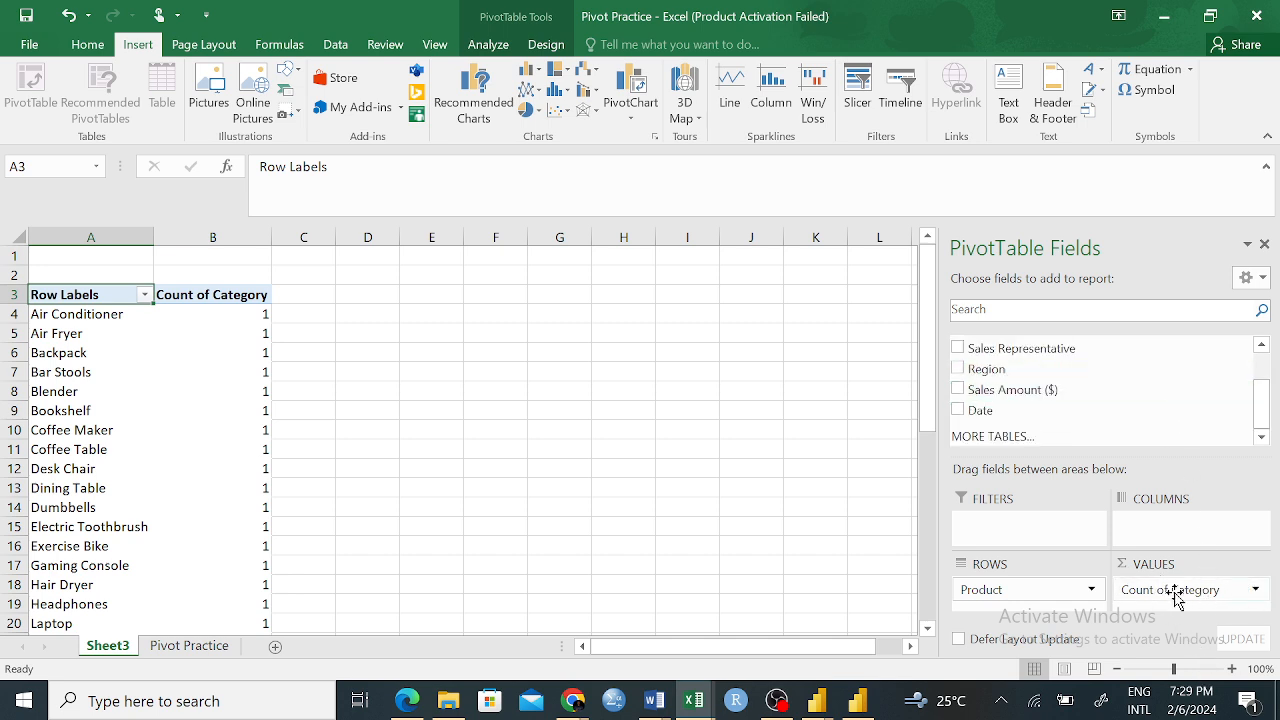
{"action": "left_click_drag", "start_coordinate": [1175, 595], "coordinate": [1160, 408]}
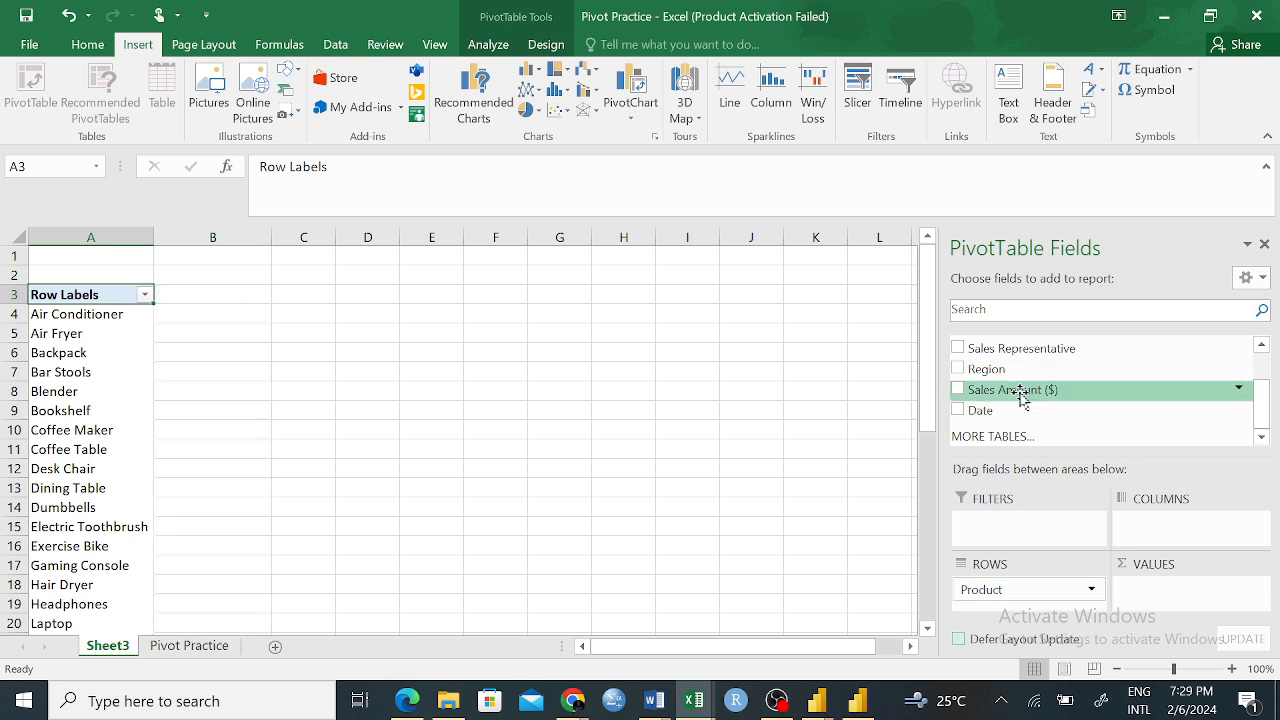
Add Sales Amount ($) to the PivotTable's values, and check the sums for Air Conditioner and Air Fryer
{"action": "left_click_drag", "start_coordinate": [1020, 395], "coordinate": [1180, 600]}
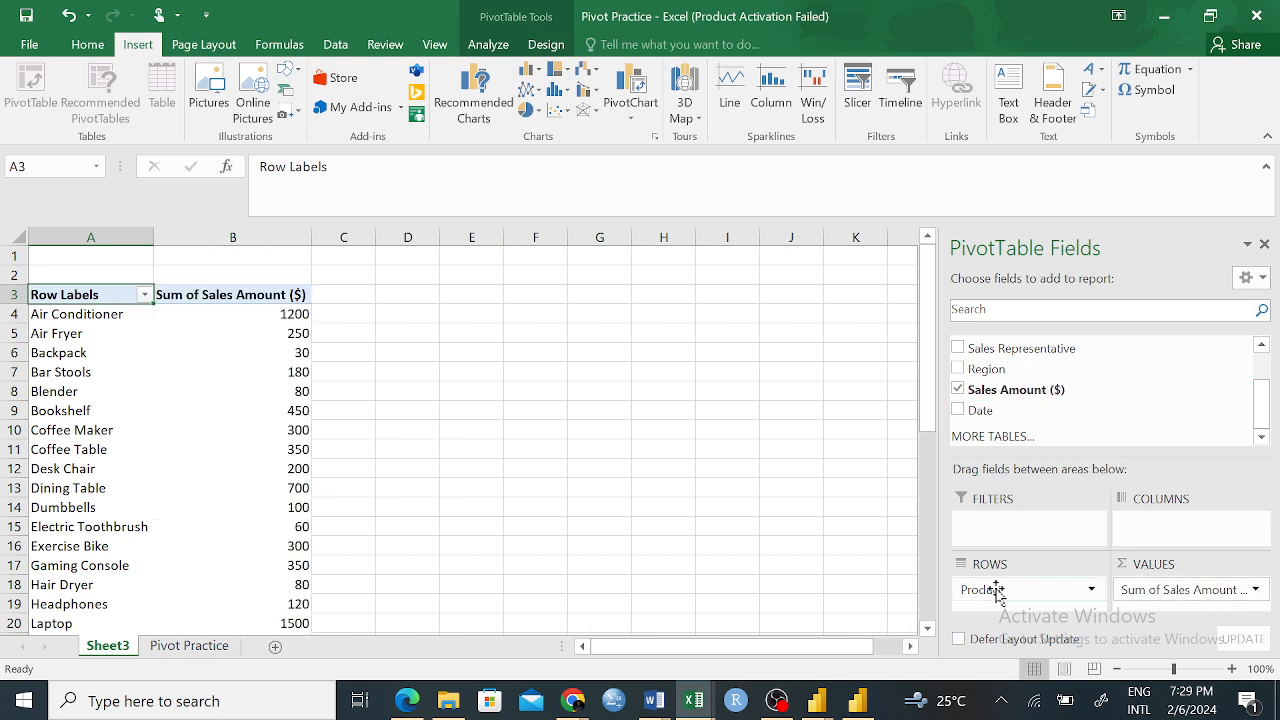
{"action": "left_click", "coordinate": [74, 322]}
{"action": "left_click", "coordinate": [295, 312]}
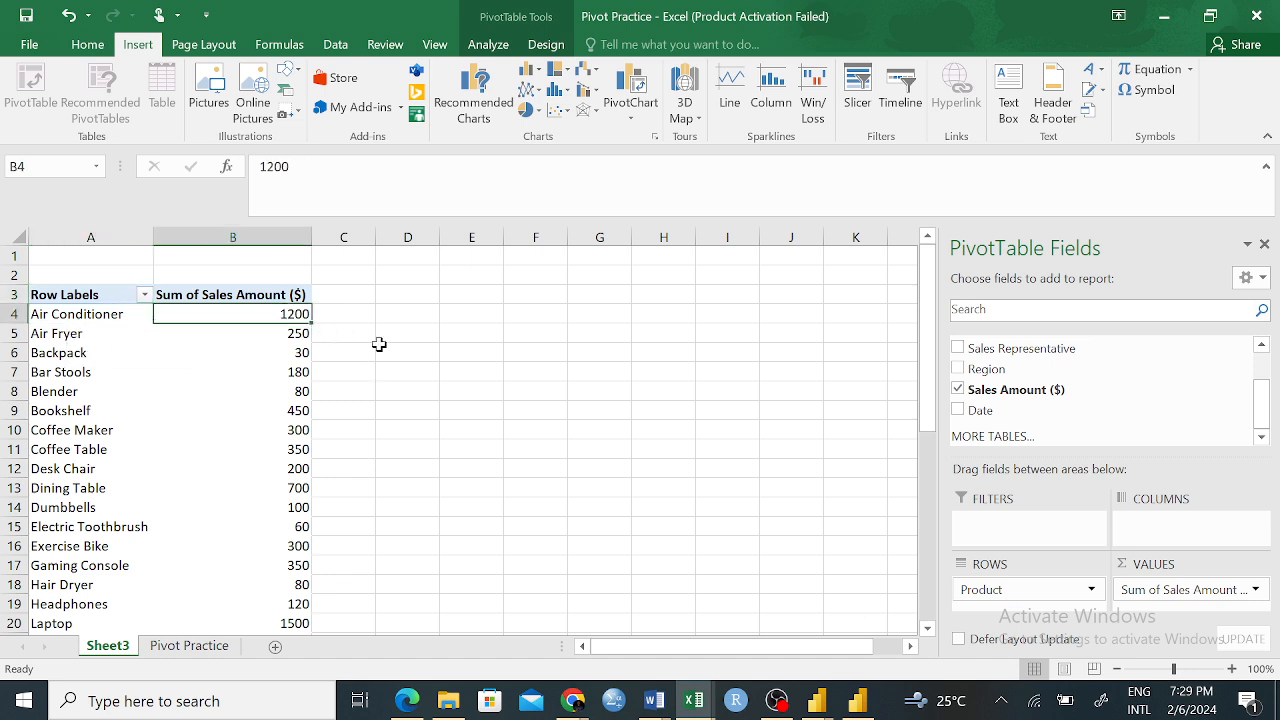
{"action": "left_click", "coordinate": [94, 332]}
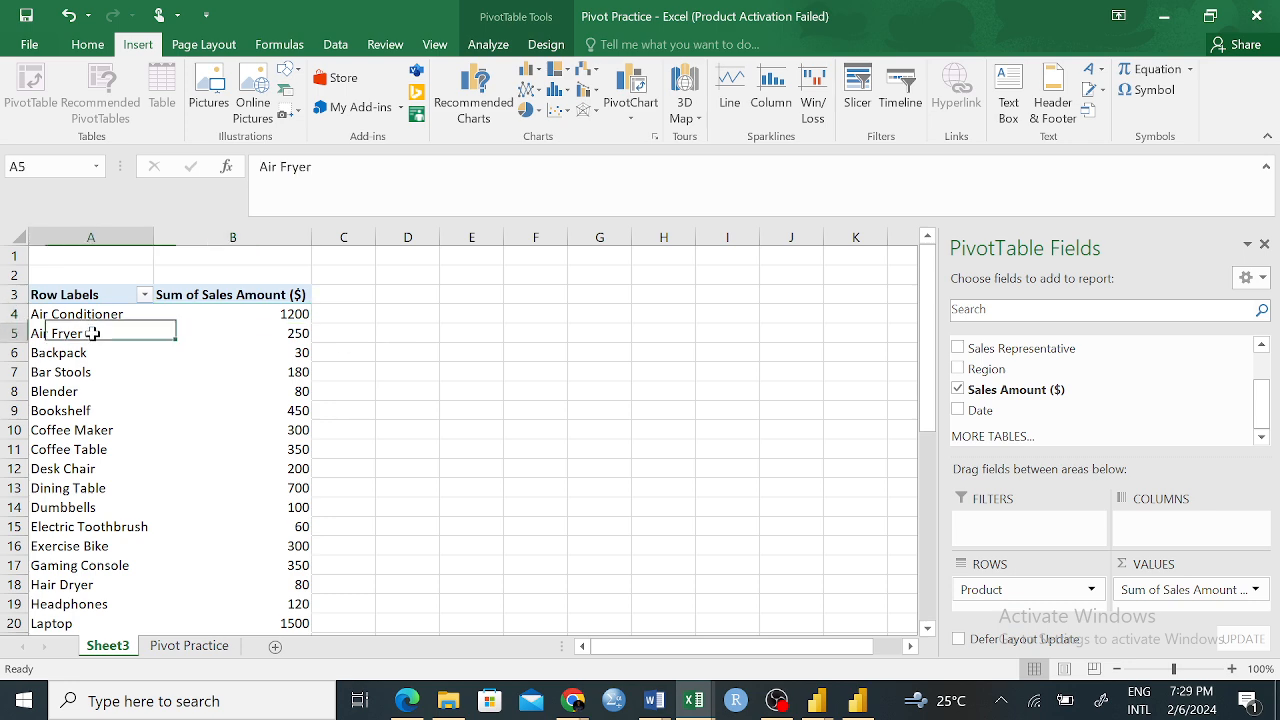
{"action": "left_click", "coordinate": [300, 332]}
Examine the remaining product sums down to the Grand Total, including the Watch row
{"action": "scroll", "coordinate": [162, 413], "scroll_direction": "down", "scroll_amount": 5}
{"action": "scroll", "coordinate": [162, 413], "scroll_direction": "down", "scroll_amount": 7}
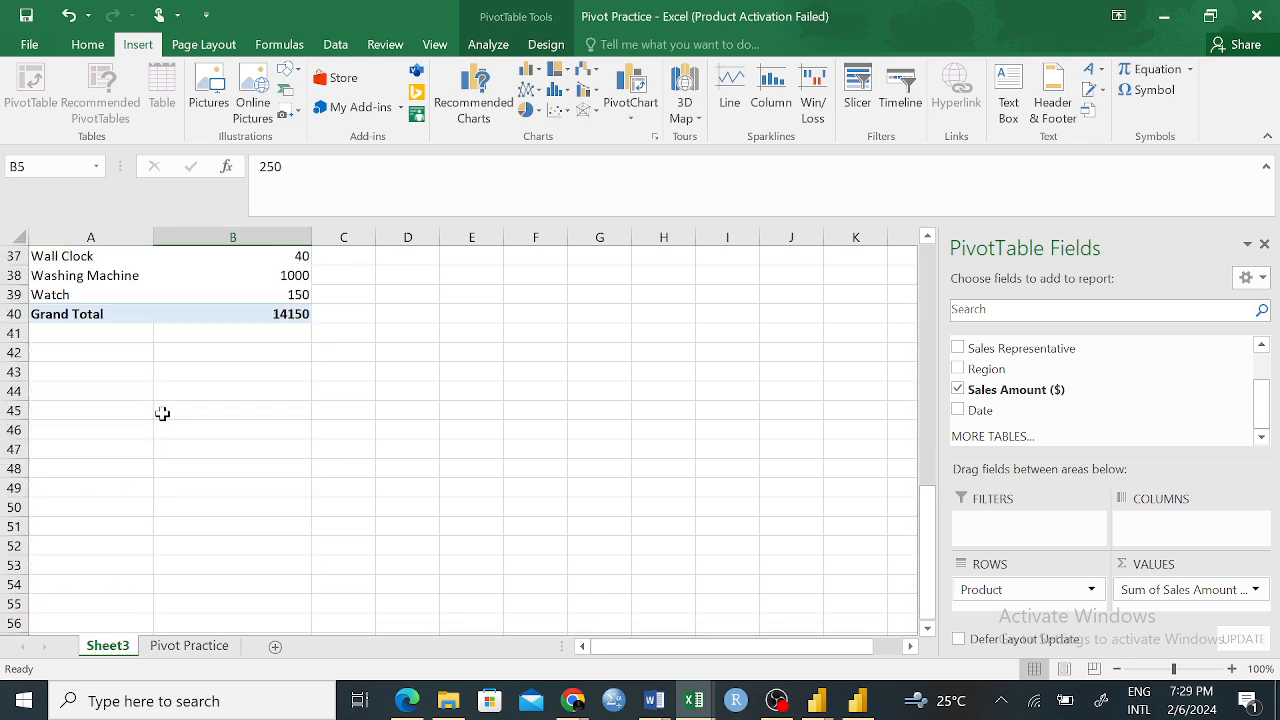
{"action": "scroll", "coordinate": [187, 394], "scroll_direction": "up", "scroll_amount": 3}
{"action": "left_click_drag", "start_coordinate": [42, 452], "coordinate": [182, 458]}
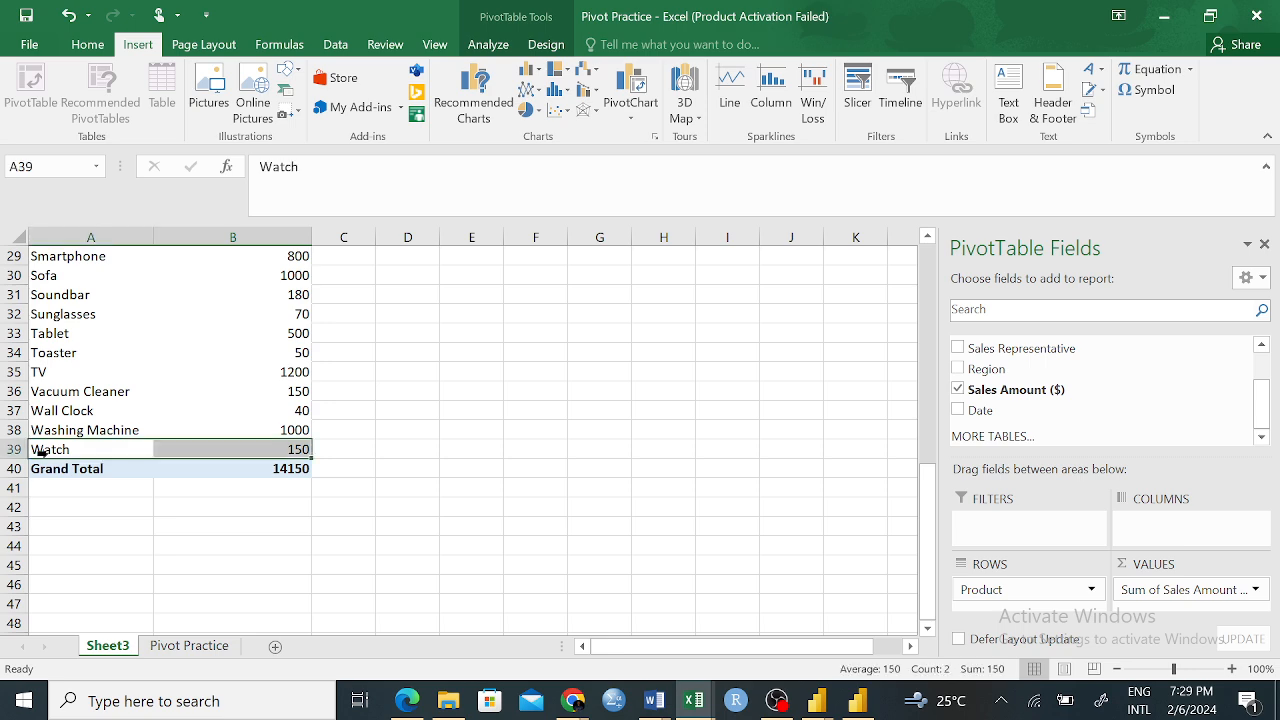
{"action": "left_click", "coordinate": [297, 449]}
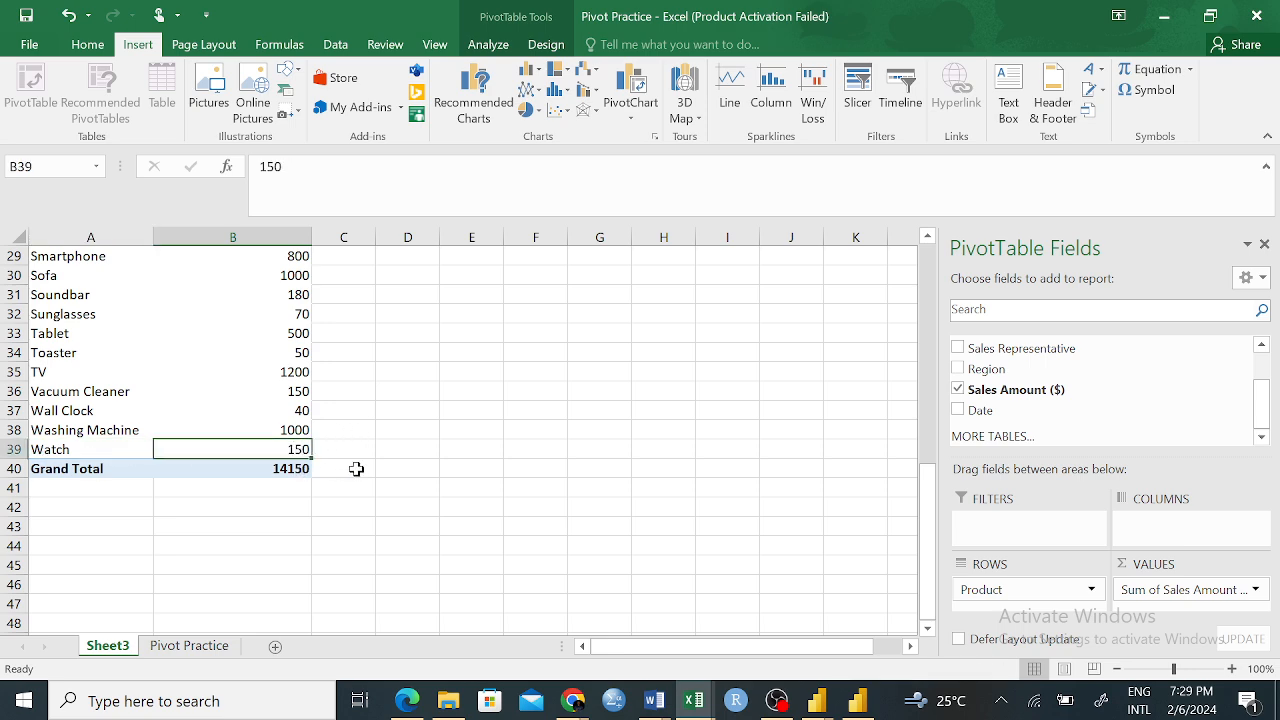
{"action": "scroll", "coordinate": [567, 412], "scroll_direction": "up", "scroll_amount": 4}
{"action": "scroll", "coordinate": [567, 412], "scroll_direction": "up", "scroll_amount": 5}
{"action": "scroll", "coordinate": [567, 412], "scroll_direction": "down", "scroll_amount": 11}
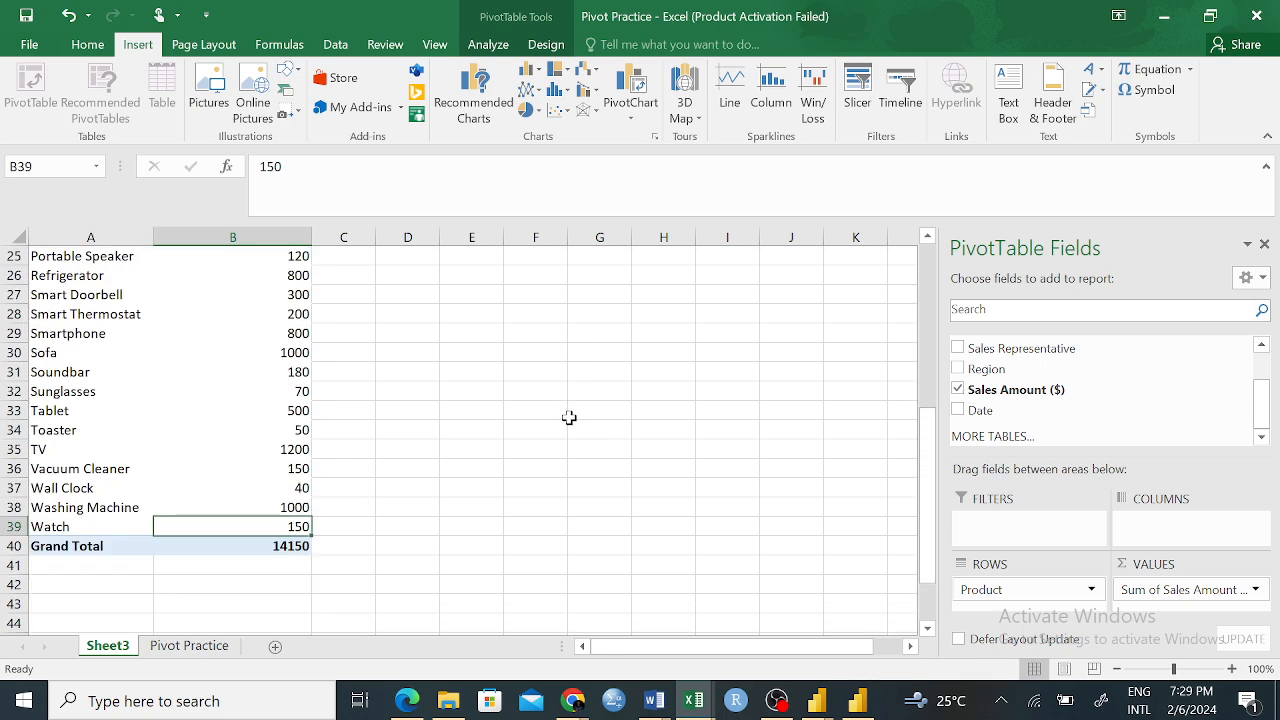
{"action": "scroll", "coordinate": [297, 445], "scroll_direction": "up", "scroll_amount": 11}
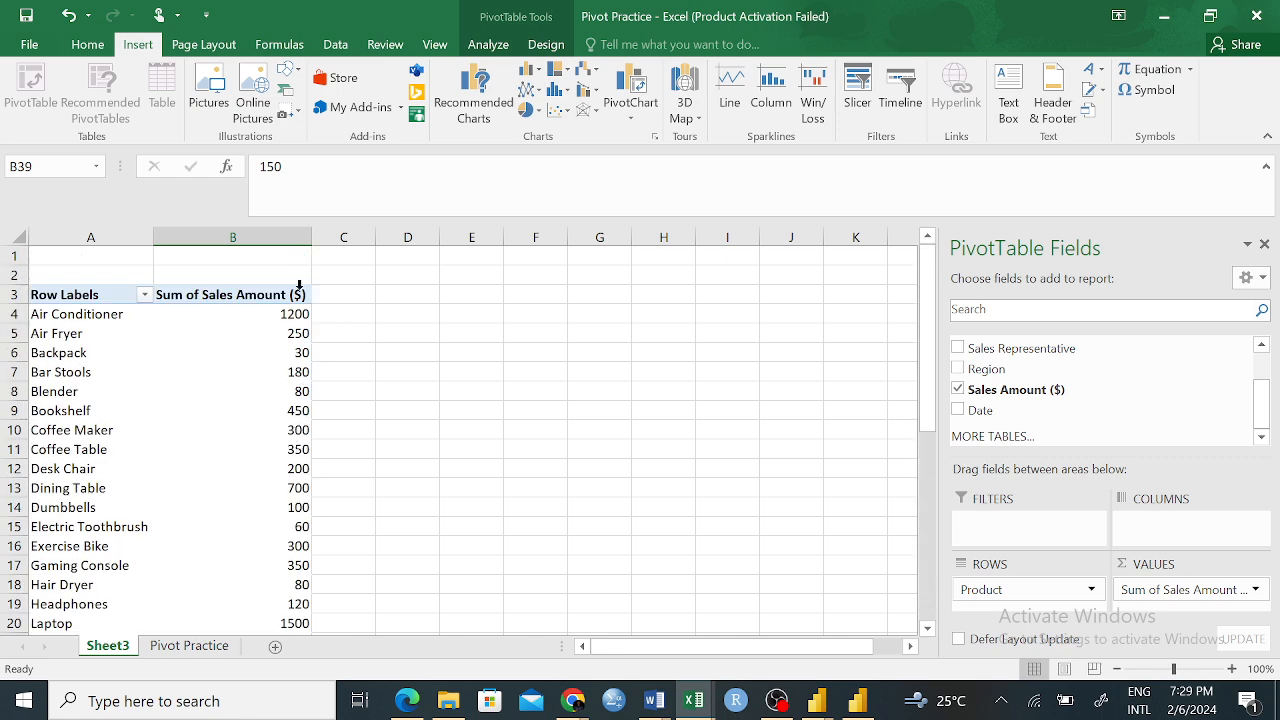
Review the product row labels against the Sum of Sales Amount ($) column, starting from Air Conditioner
{"action": "left_click_drag", "start_coordinate": [277, 314], "coordinate": [285, 586]}
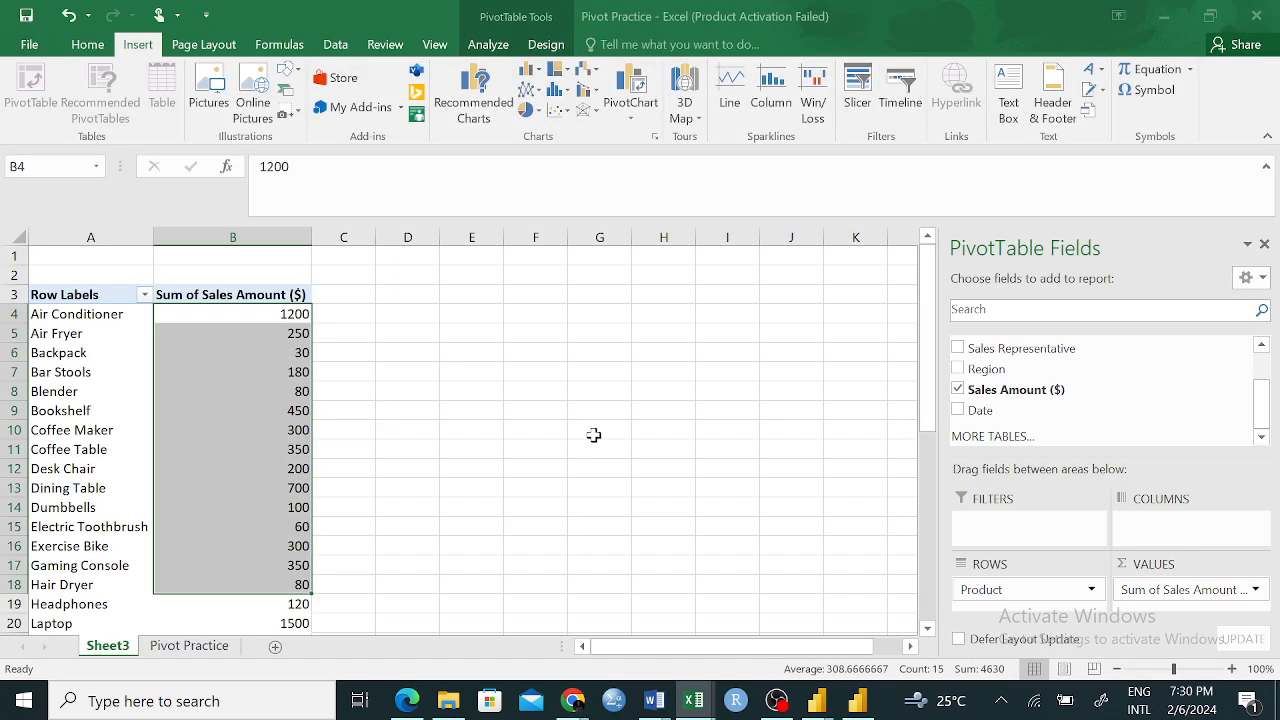
{"action": "left_click", "coordinate": [425, 392]}
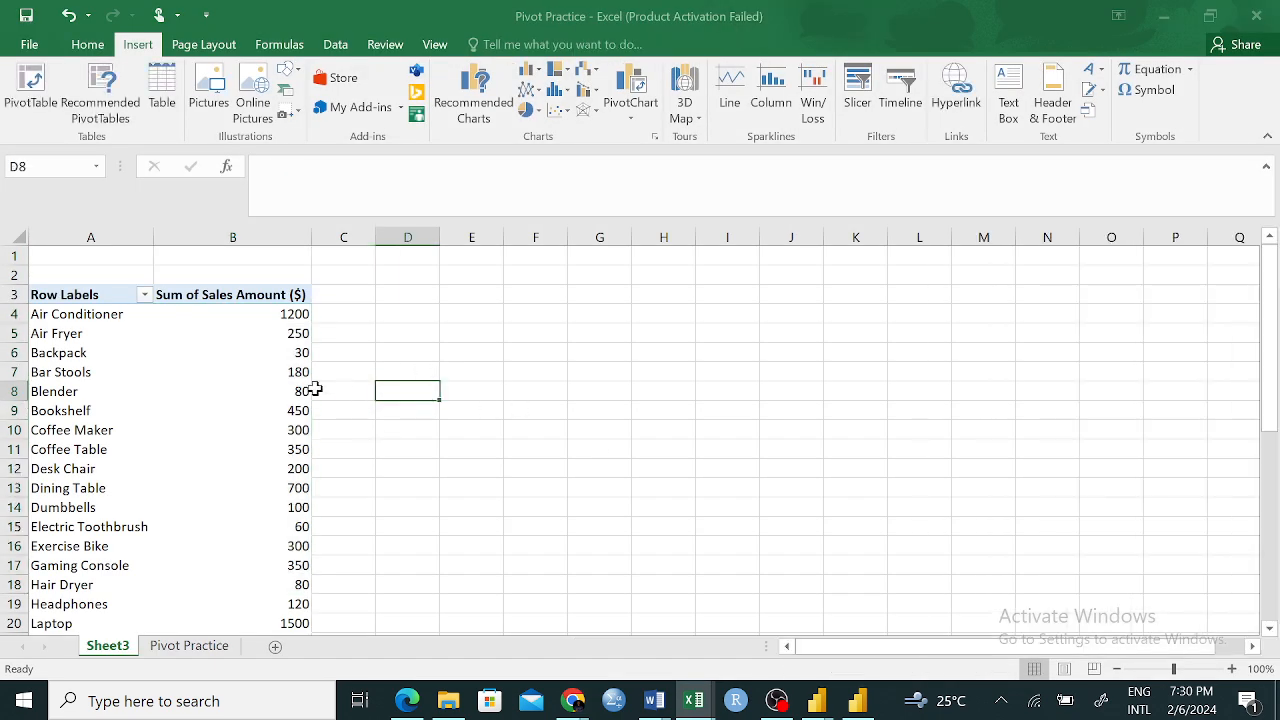
{"action": "scroll", "coordinate": [290, 392], "scroll_direction": "down", "scroll_amount": 3}
{"action": "scroll", "coordinate": [295, 410], "scroll_direction": "up", "scroll_amount": 3}
{"action": "left_click_drag", "start_coordinate": [57, 291], "coordinate": [250, 605]}
{"action": "left_click", "coordinate": [599, 391]}
{"action": "left_click", "coordinate": [88, 316]}
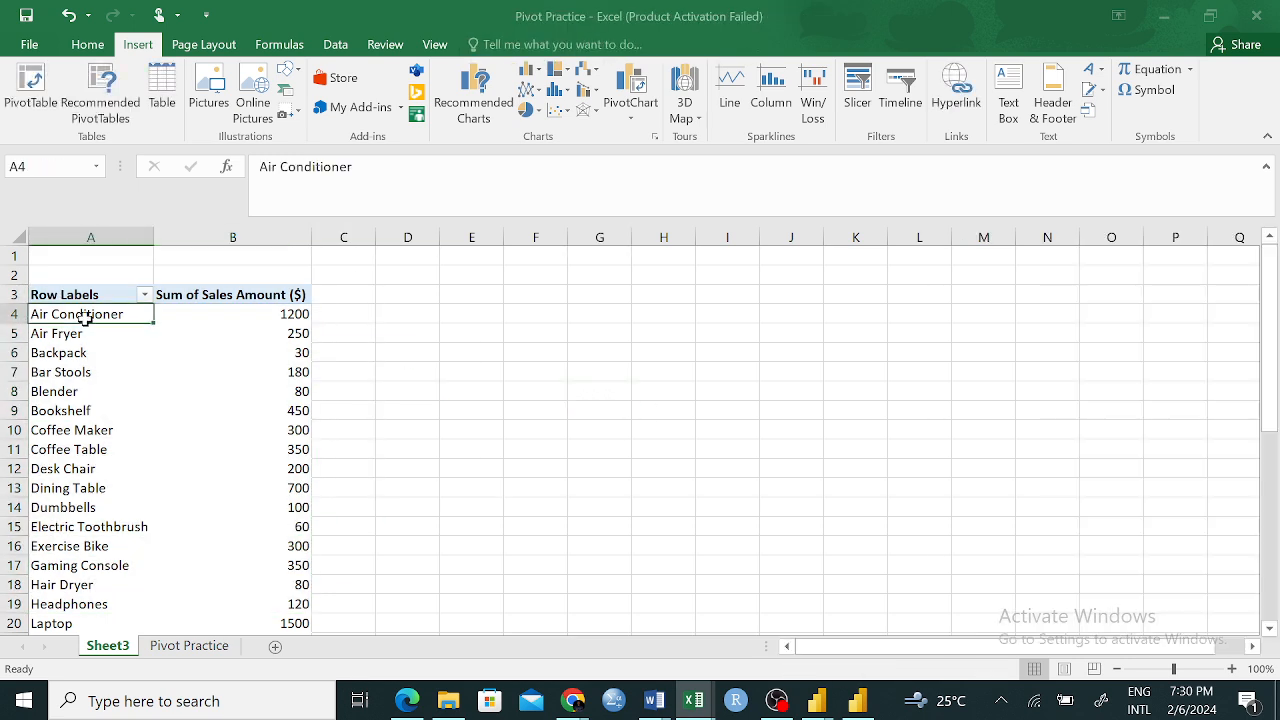
{"action": "left_click", "coordinate": [234, 294]}
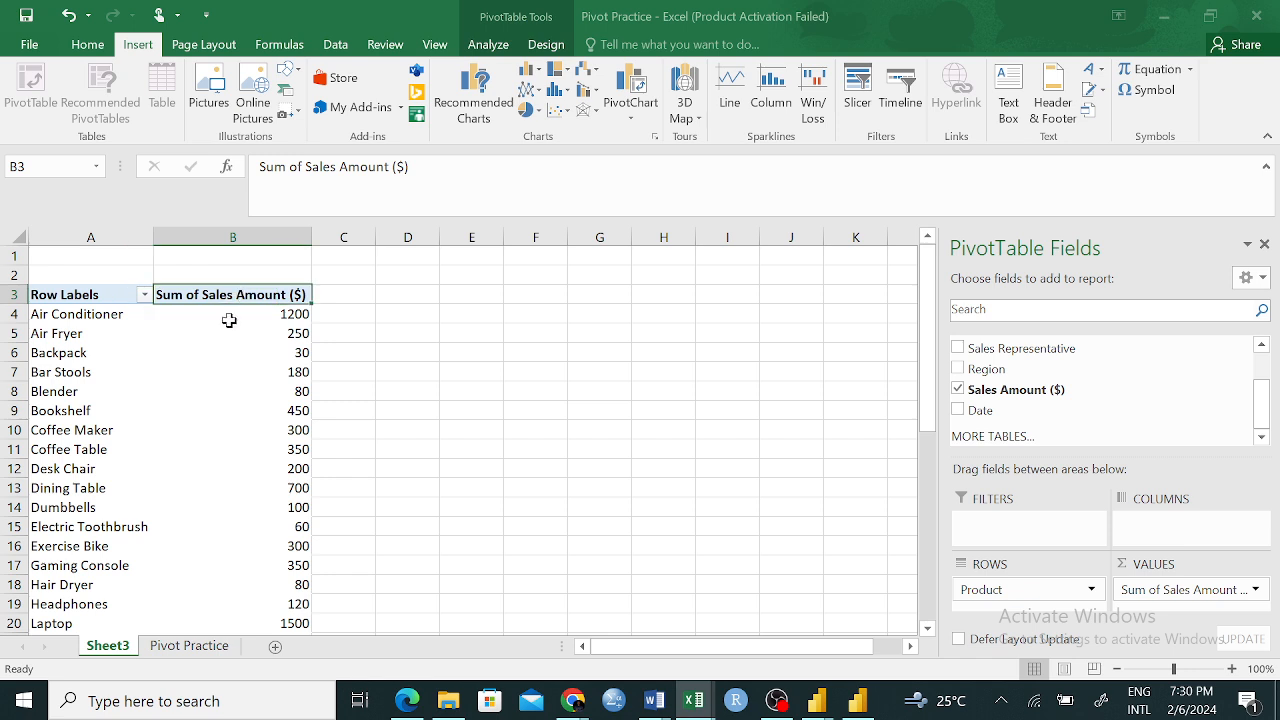
{"action": "left_click", "coordinate": [93, 313]}
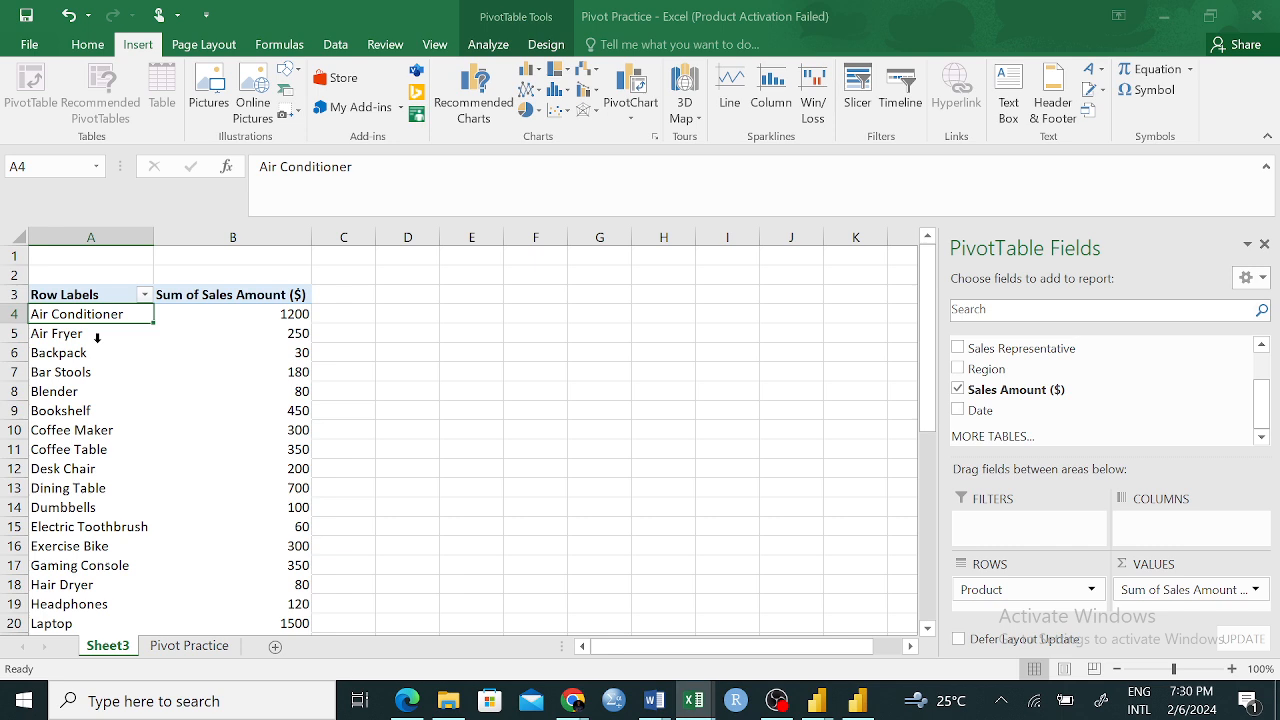
Compare the PivotTable sums for Air Conditioner and Backpack with the source rows on the Pivot Practice sheet
{"action": "left_click", "coordinate": [289, 318]}
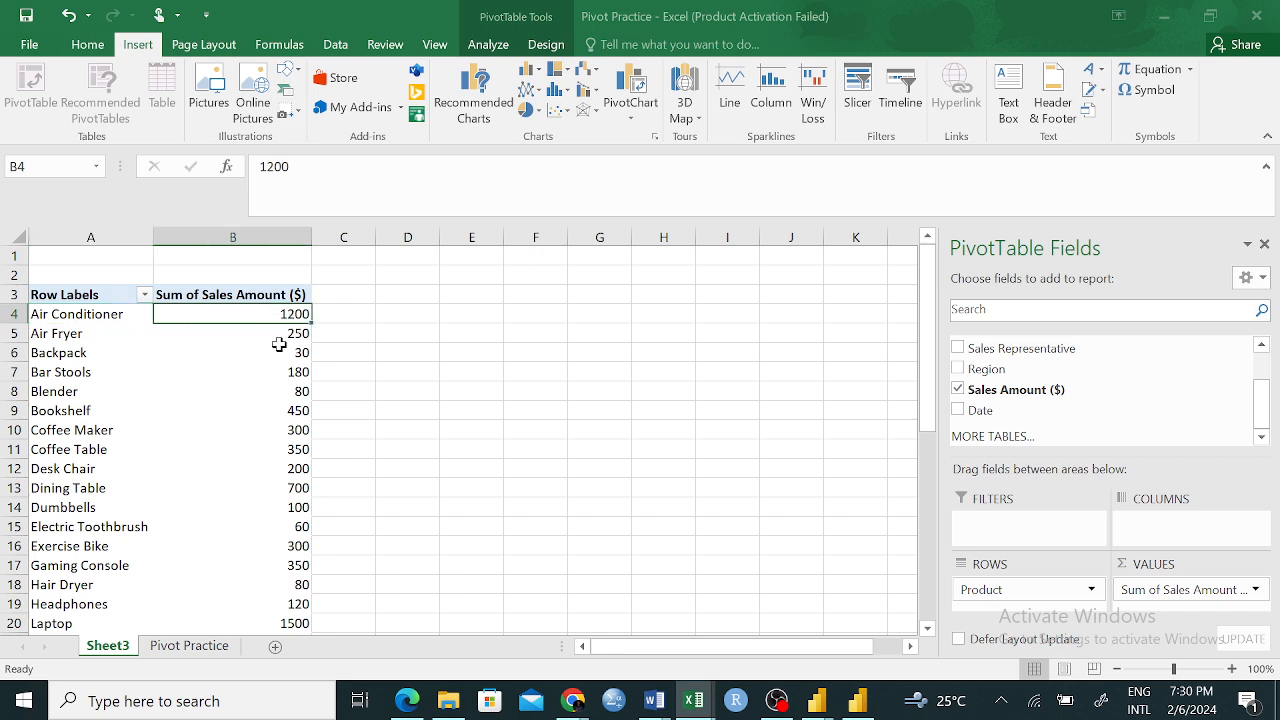
{"action": "mouse_move", "coordinate": [291, 343]}
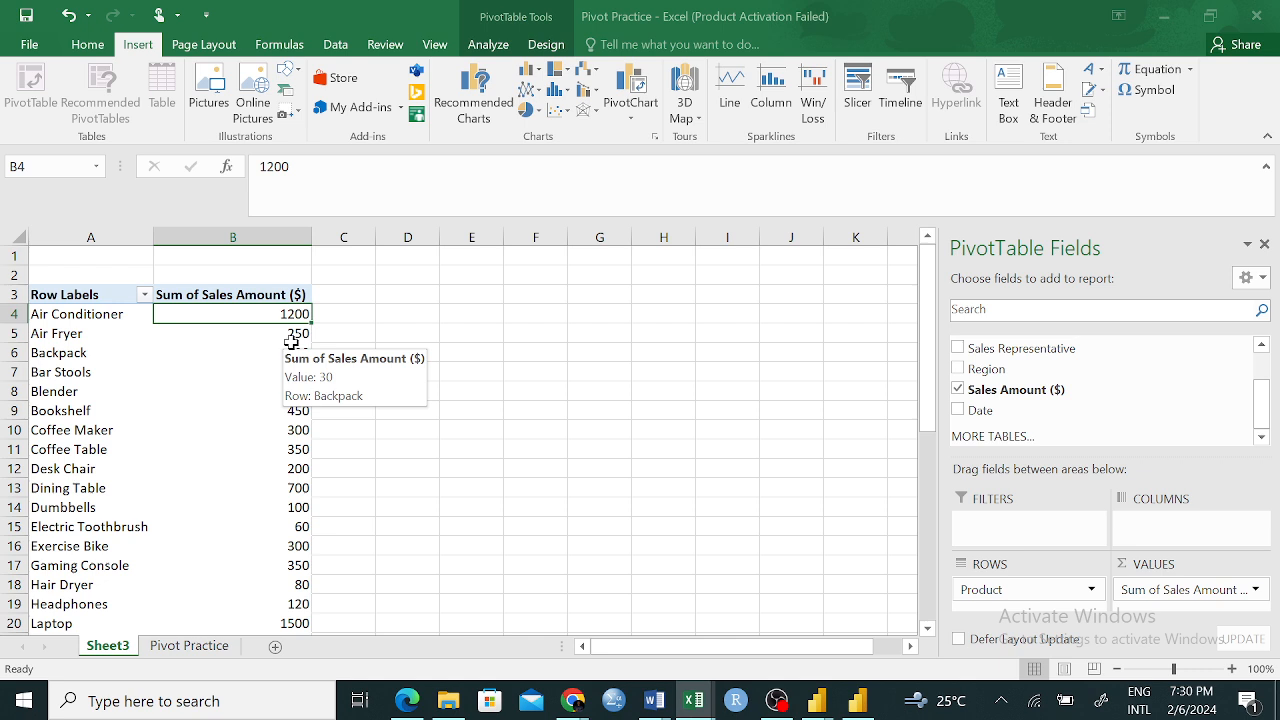
{"action": "left_click", "coordinate": [162, 358]}
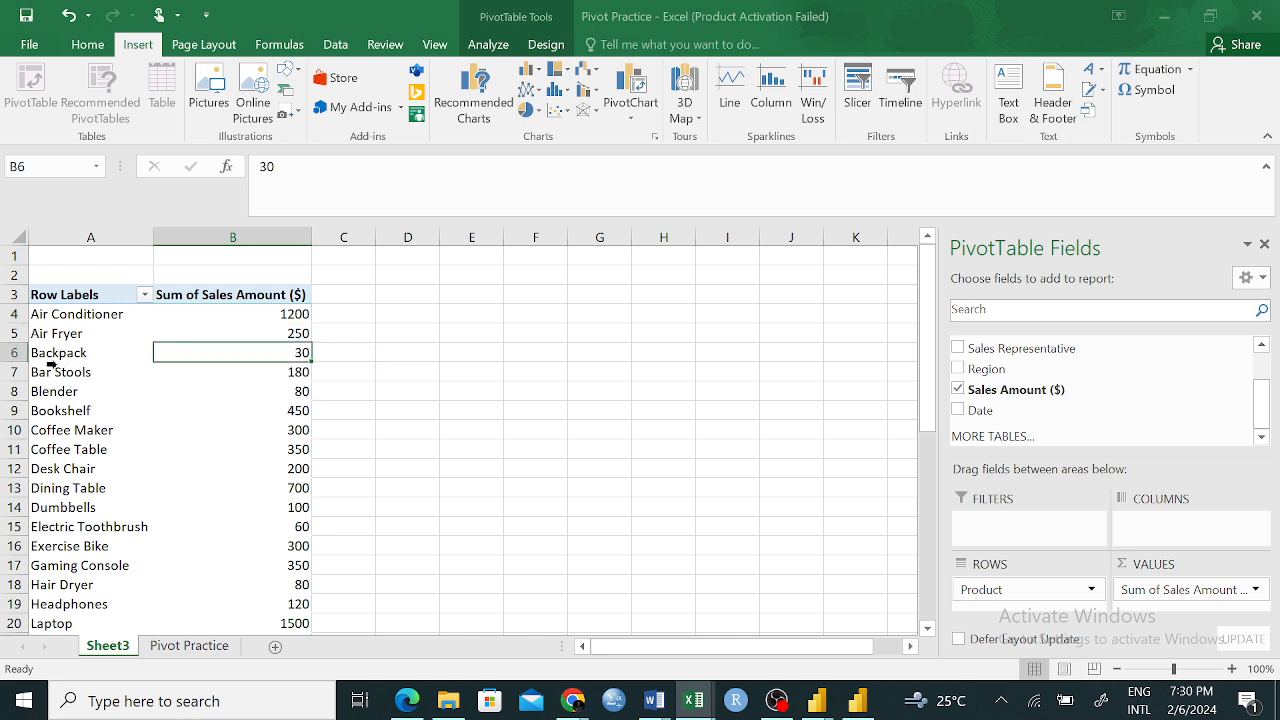
{"action": "left_click", "coordinate": [52, 368]}
{"action": "left_click", "coordinate": [88, 356]}
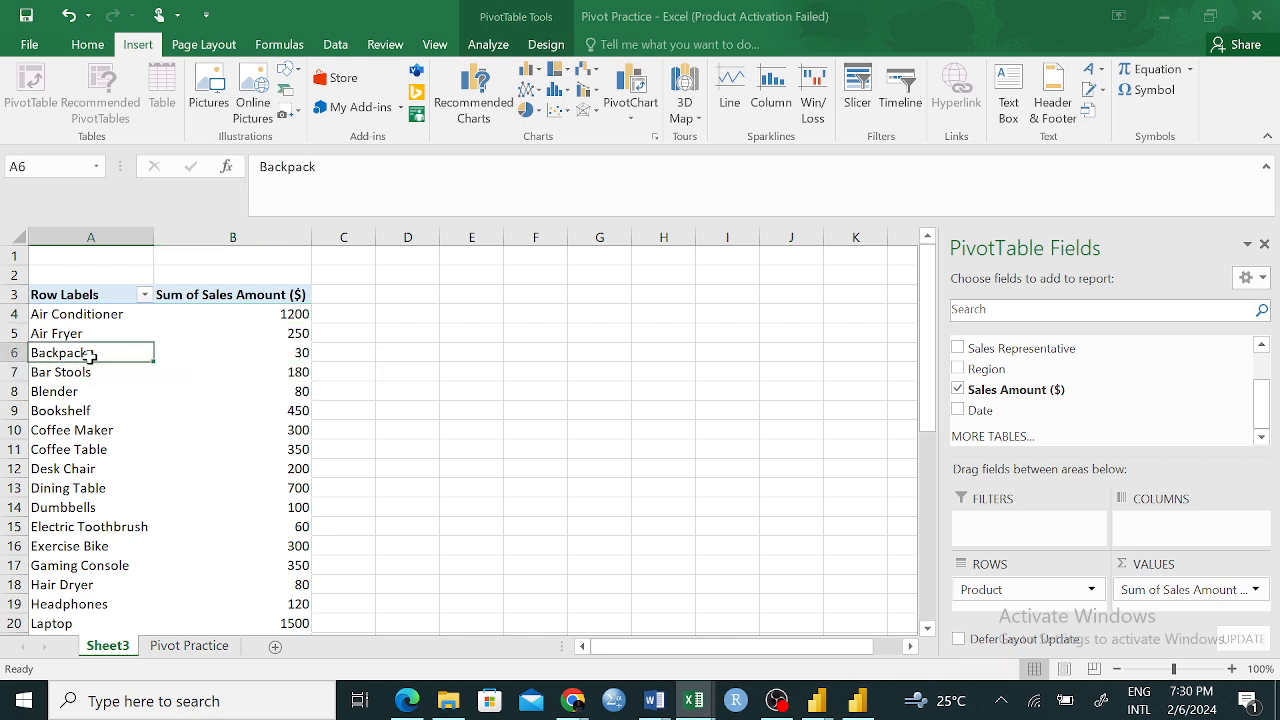
{"action": "left_click", "coordinate": [292, 356]}
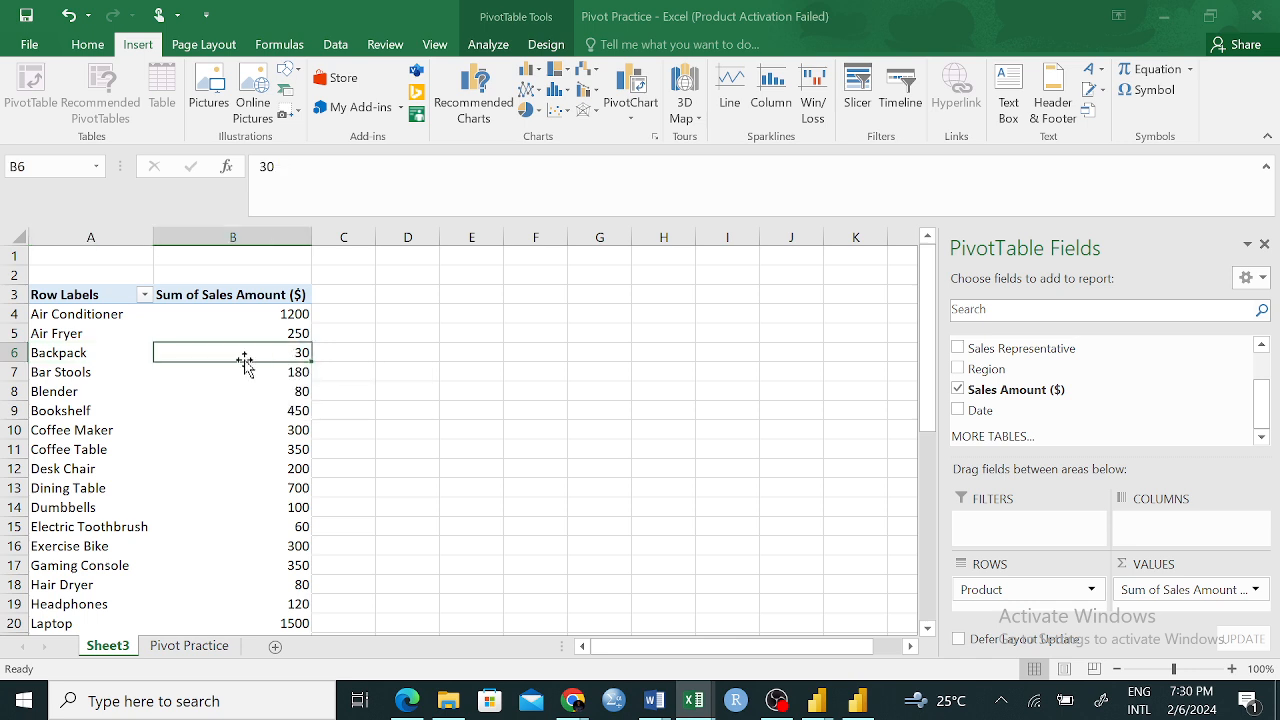
{"action": "left_click", "coordinate": [189, 646]}
{"action": "scroll", "coordinate": [487, 399], "scroll_direction": "down", "scroll_amount": 7}
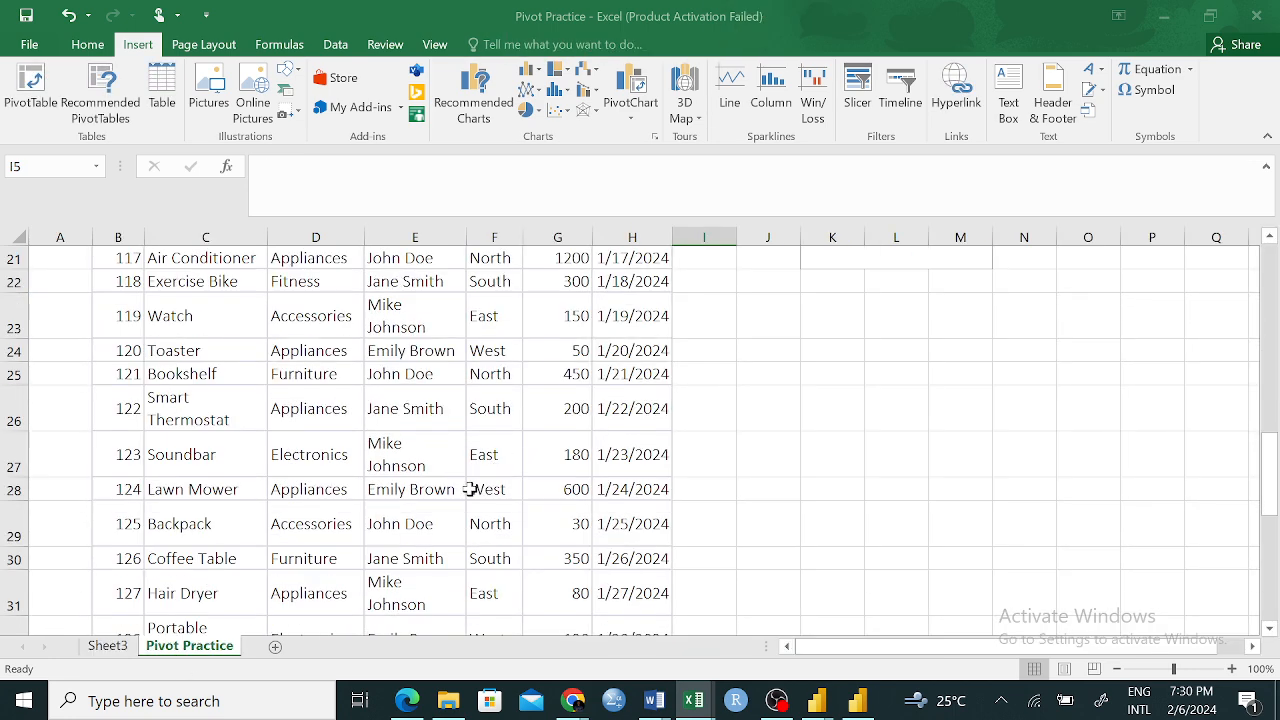
Add Region to the rows of the PivotTable on Sheet3 and place it above Product
{"action": "left_click", "coordinate": [108, 646]}
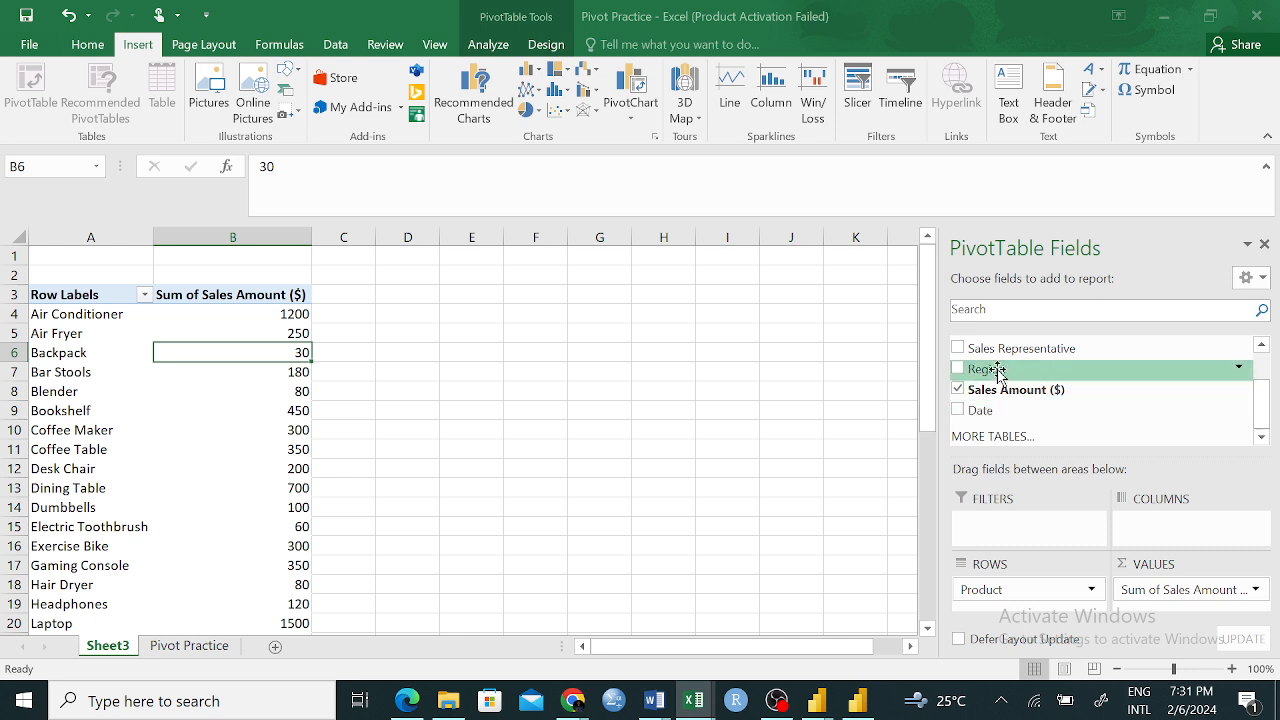
{"action": "left_click_drag", "start_coordinate": [997, 372], "coordinate": [1005, 606]}
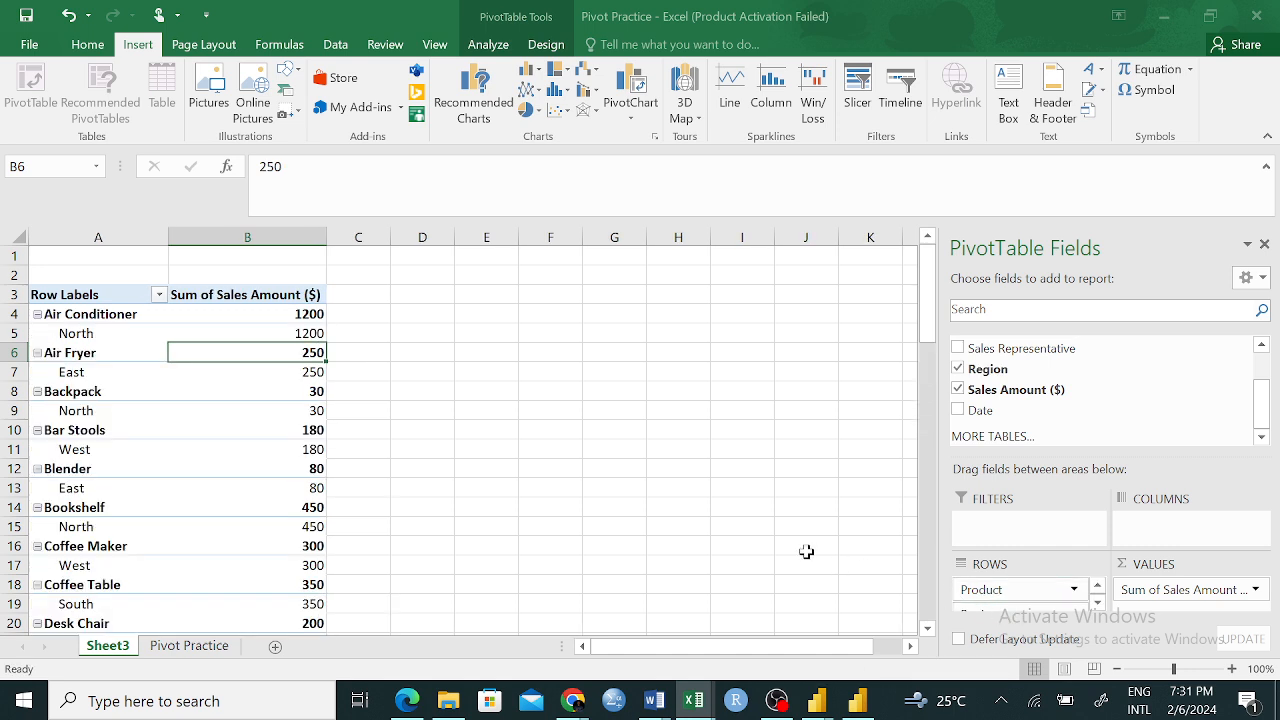
{"action": "left_click_drag", "start_coordinate": [990, 600], "coordinate": [986, 593]}
{"action": "scroll", "coordinate": [1070, 554], "scroll_direction": "down", "scroll_amount": 1}
{"action": "left_click", "coordinate": [1098, 604]}
{"action": "mouse_move", "coordinate": [1040, 602]}
{"action": "left_mouse_down"}
{"action": "mouse_move", "coordinate": [1040, 580]}
{"action": "mouse_move", "coordinate": [1018, 586]}
{"action": "left_mouse_up"}
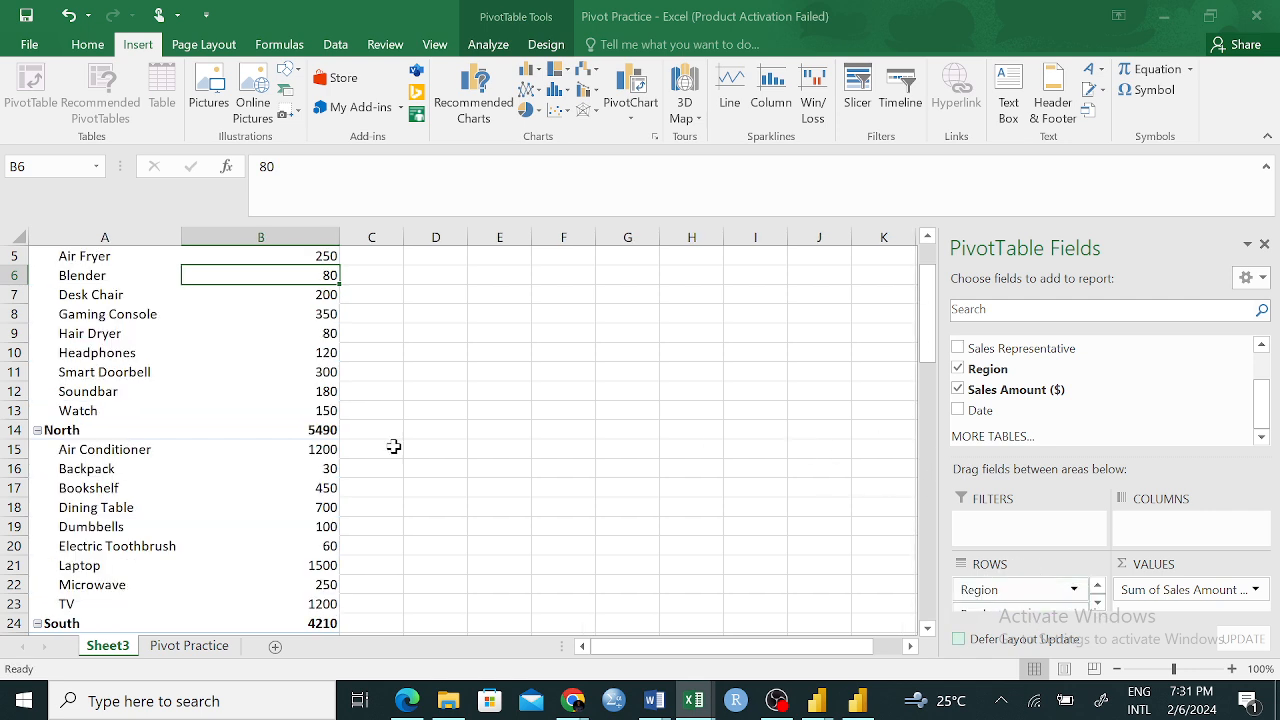
Collapse the East, North, South and West groups, and check the North region's total
{"action": "left_click_drag", "start_coordinate": [926, 347], "coordinate": [926, 314]}
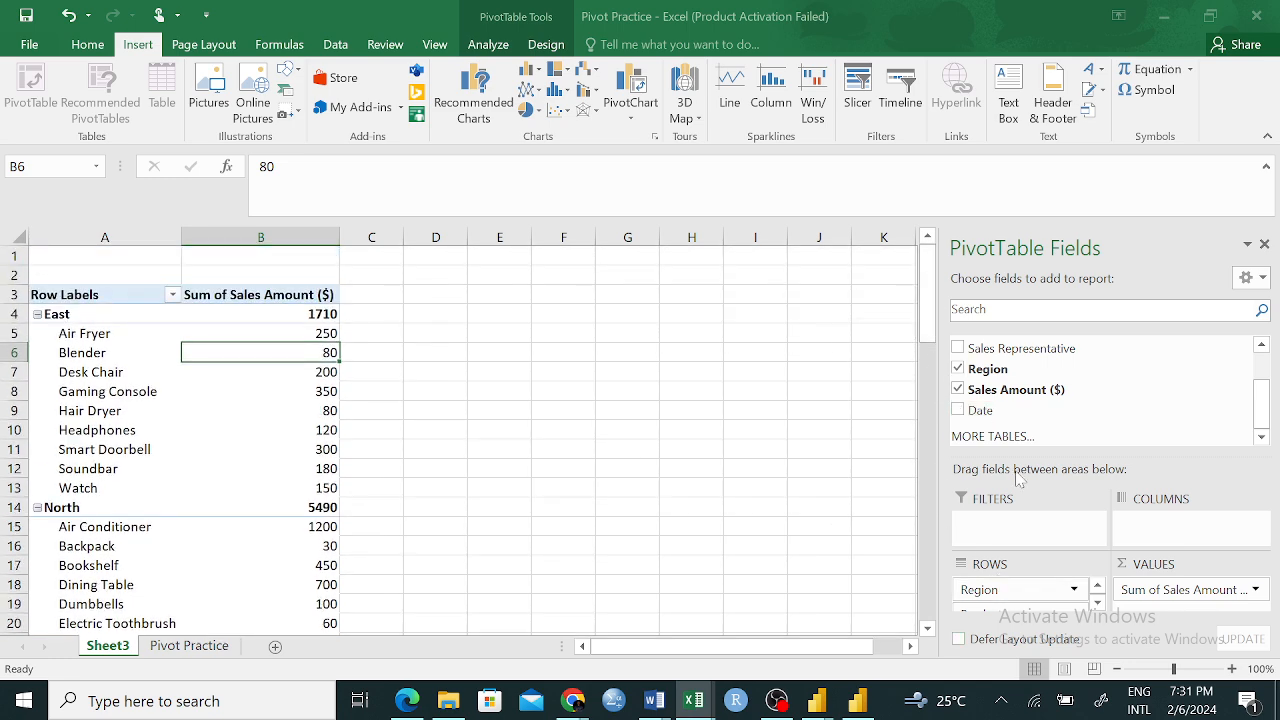
{"action": "left_click", "coordinate": [38, 315]}
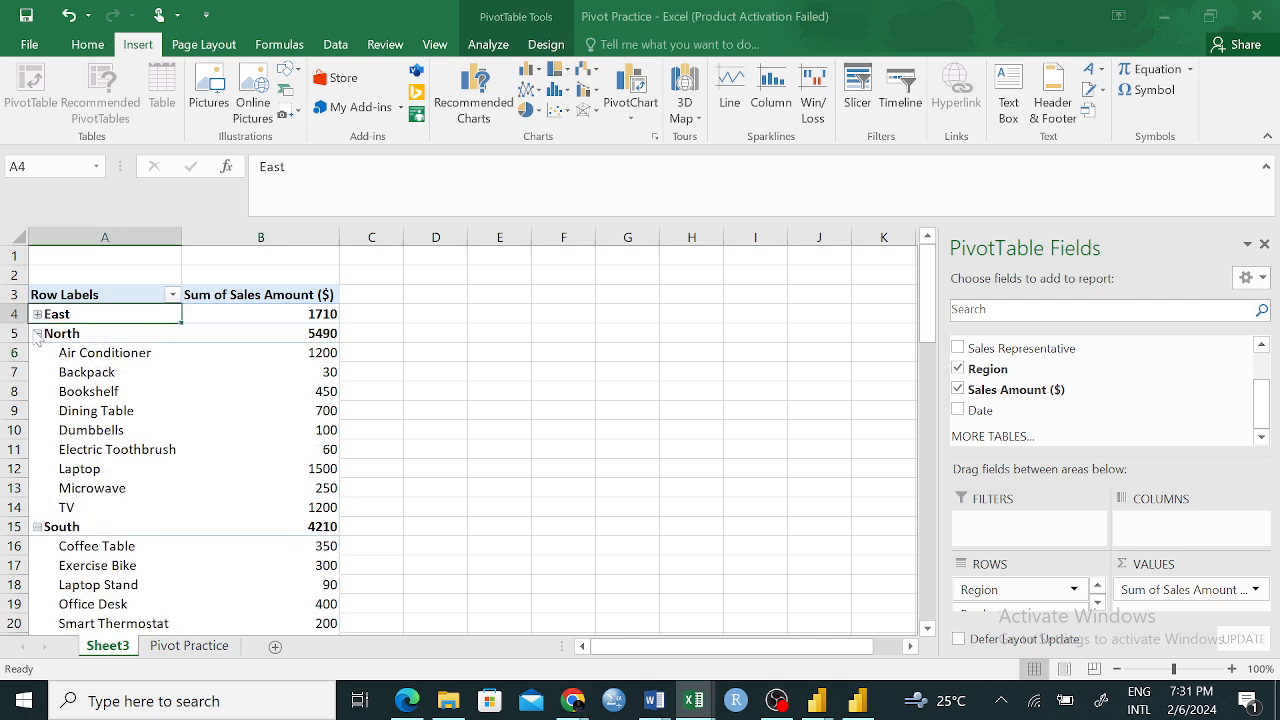
{"action": "left_click", "coordinate": [38, 334]}
{"action": "left_click", "coordinate": [38, 353]}
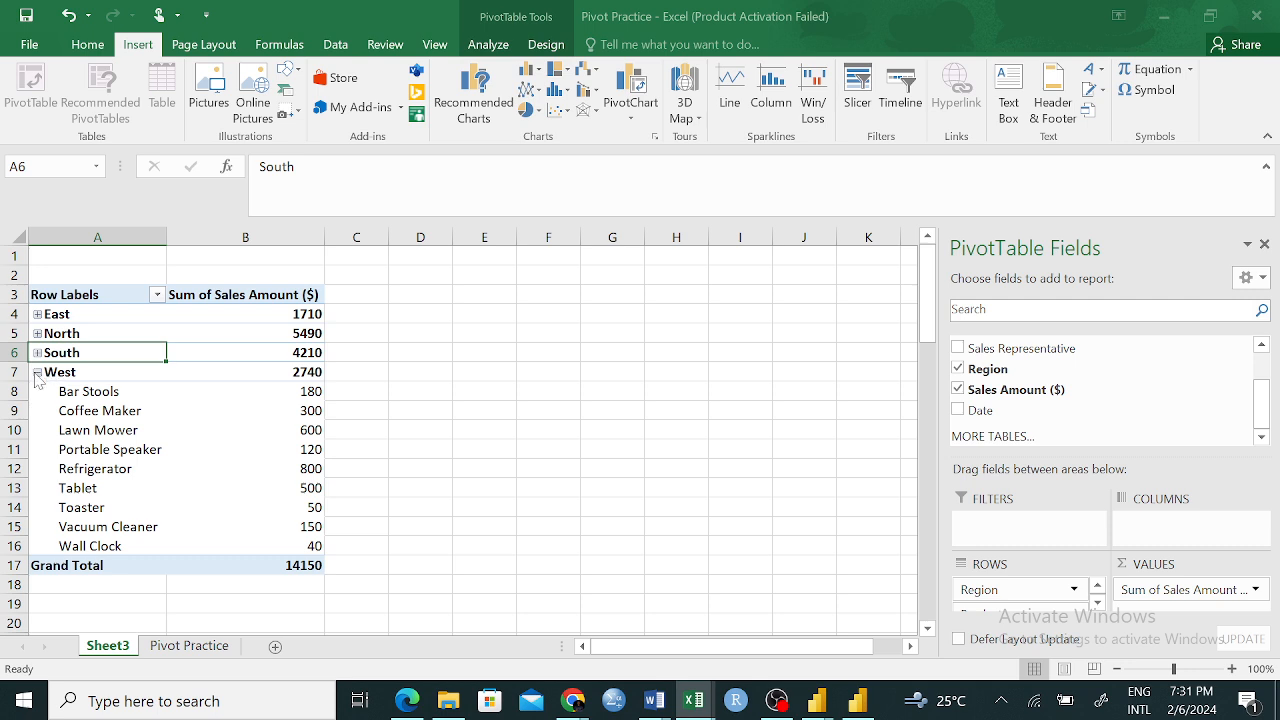
{"action": "left_click", "coordinate": [38, 372]}
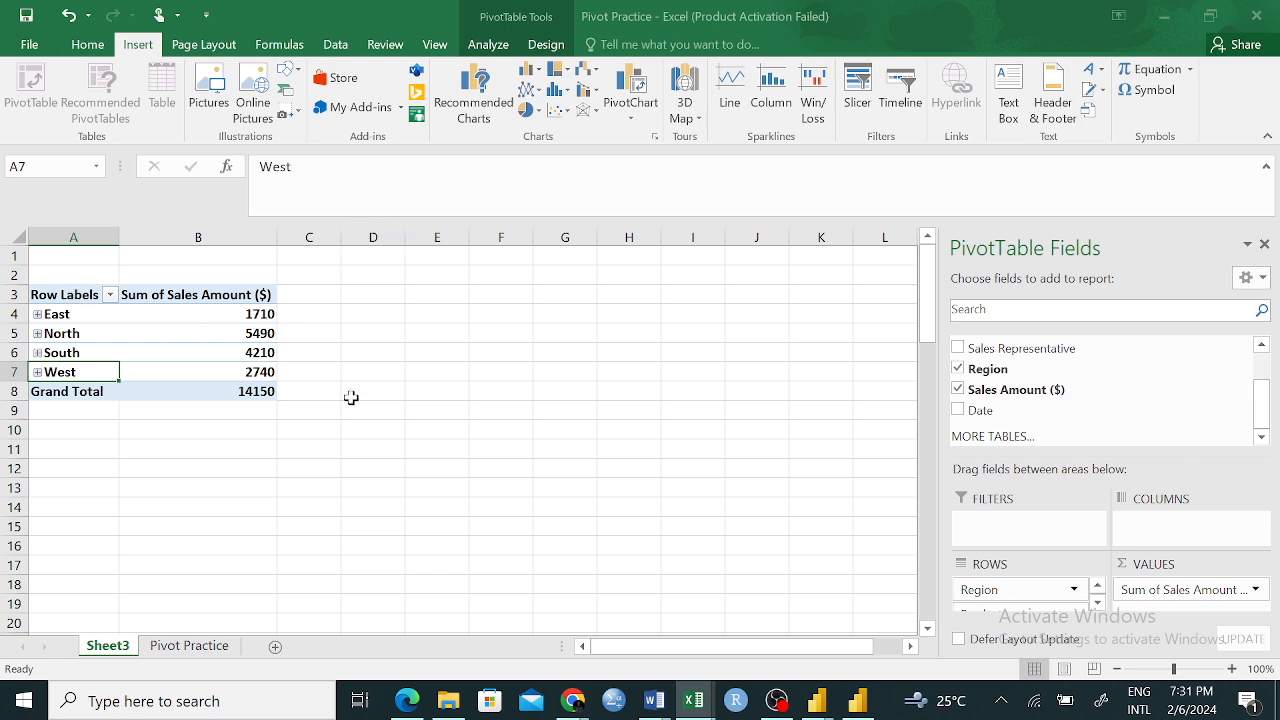
{"action": "left_click", "coordinate": [260, 337]}
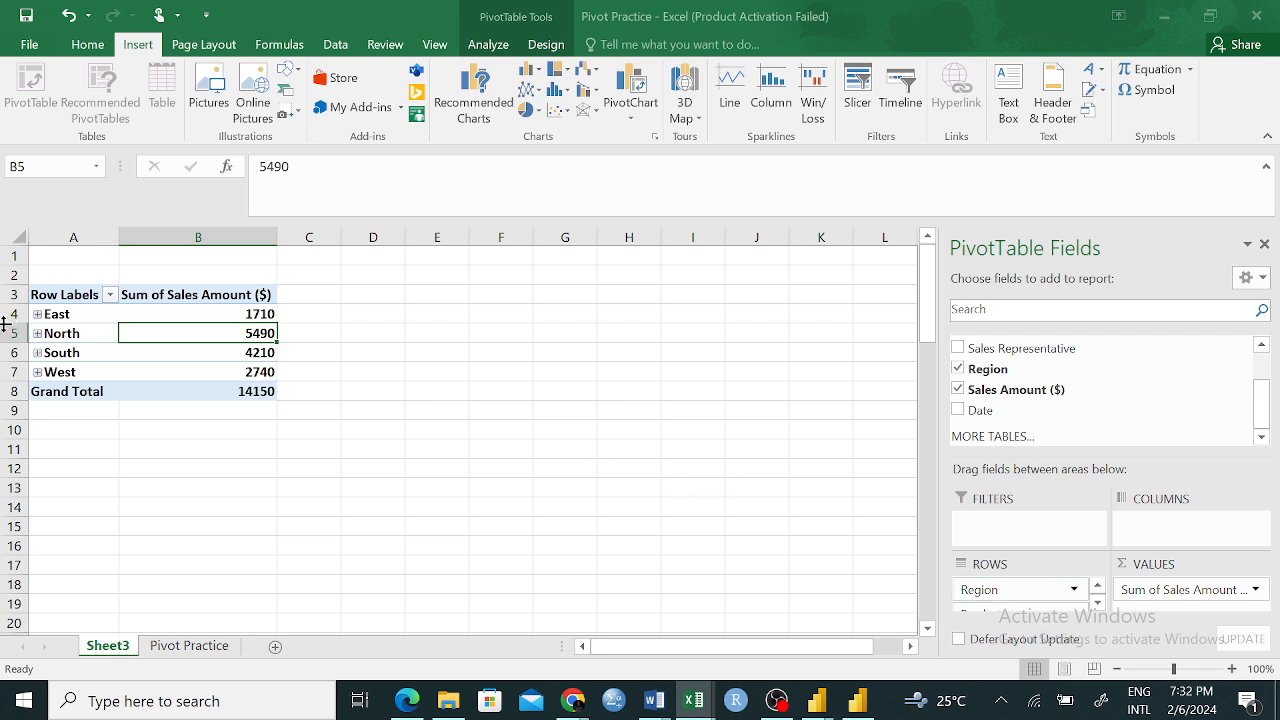
Expand the East group and compare its product sums from Air Fryer to Watch with the East subtotal
{"action": "left_click", "coordinate": [37, 314]}
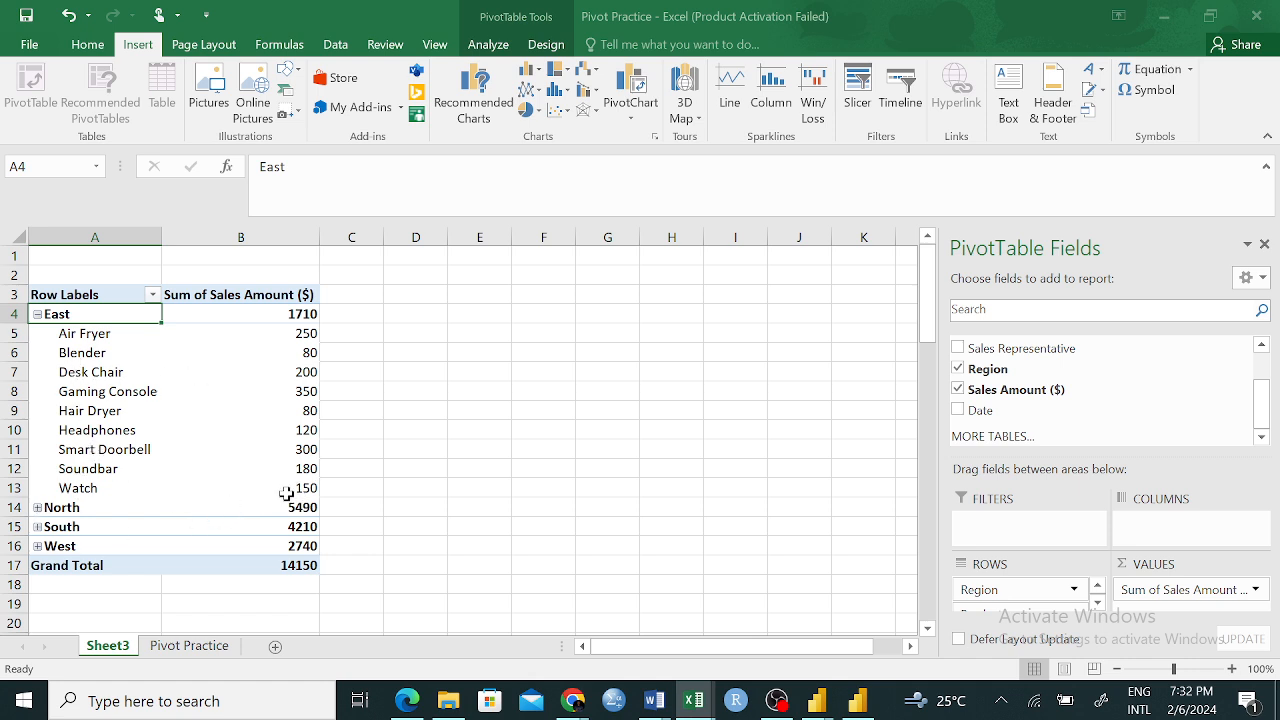
{"action": "left_click_drag", "start_coordinate": [306, 488], "coordinate": [303, 340]}
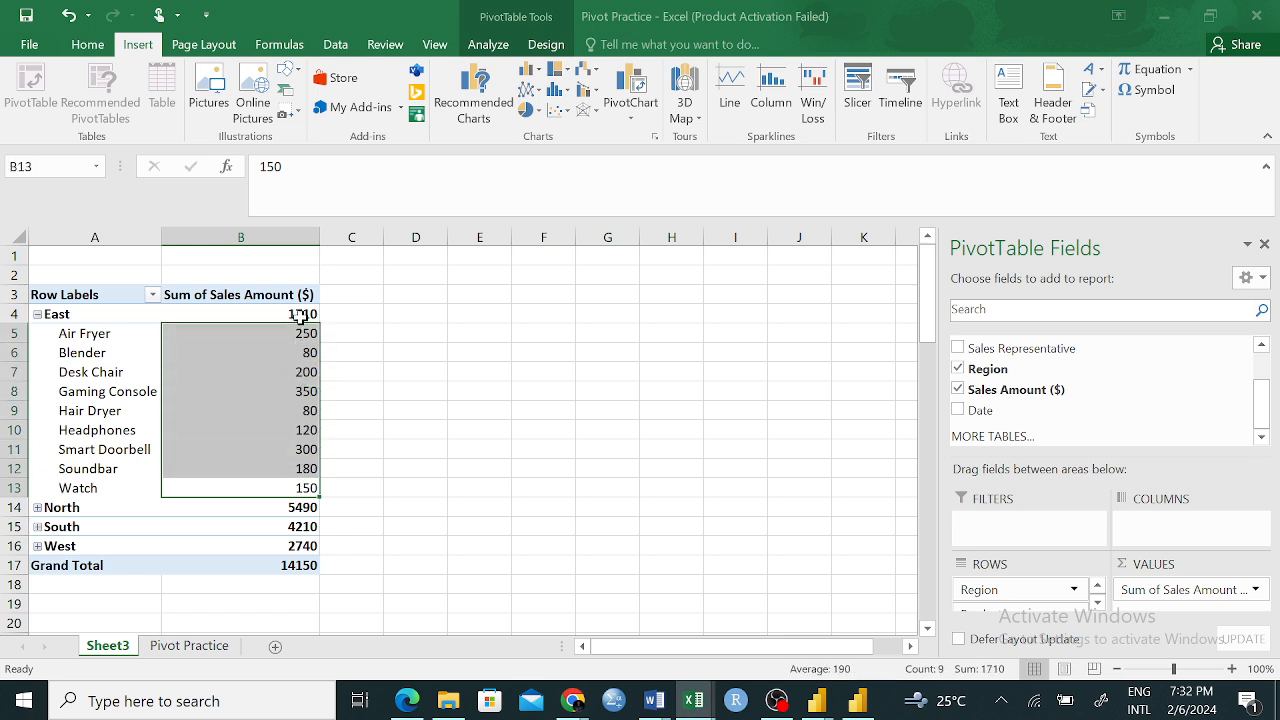
{"action": "left_click", "coordinate": [304, 314]}
Expand the North group and check its subtotal and the Air Conditioner, Laptop and TV rows
{"action": "left_click", "coordinate": [35, 507]}
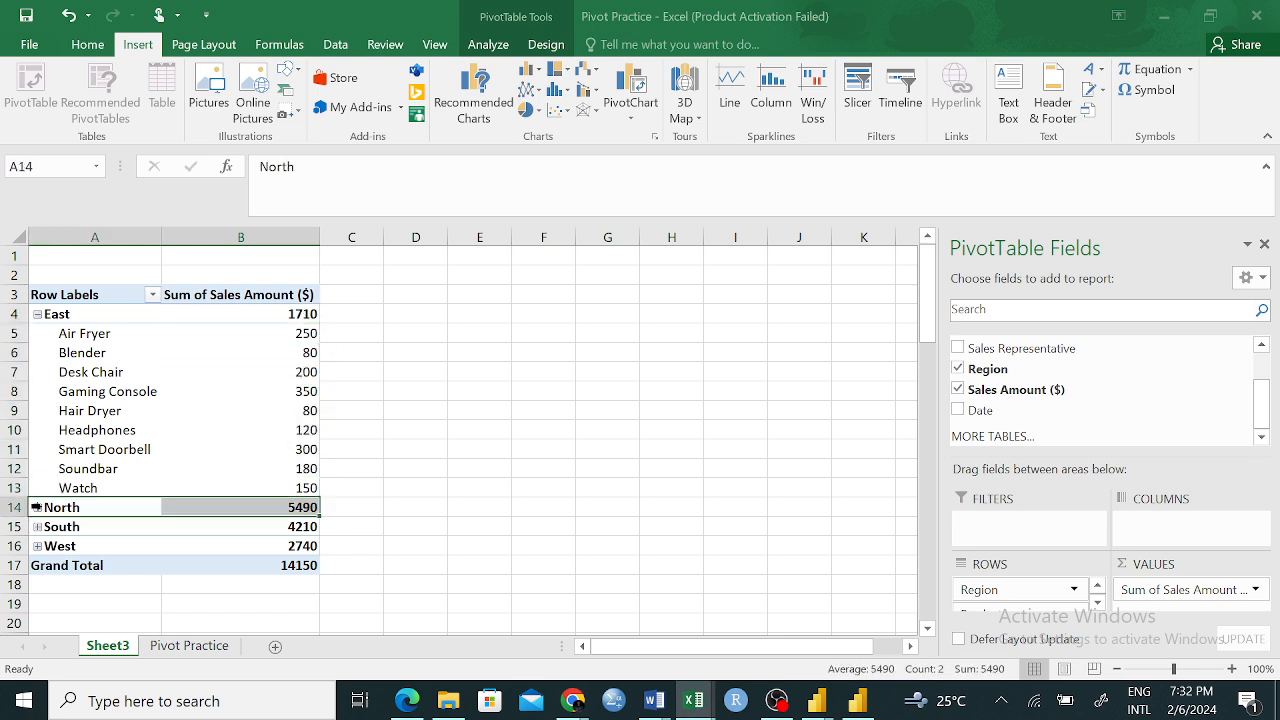
{"action": "left_click", "coordinate": [37, 508]}
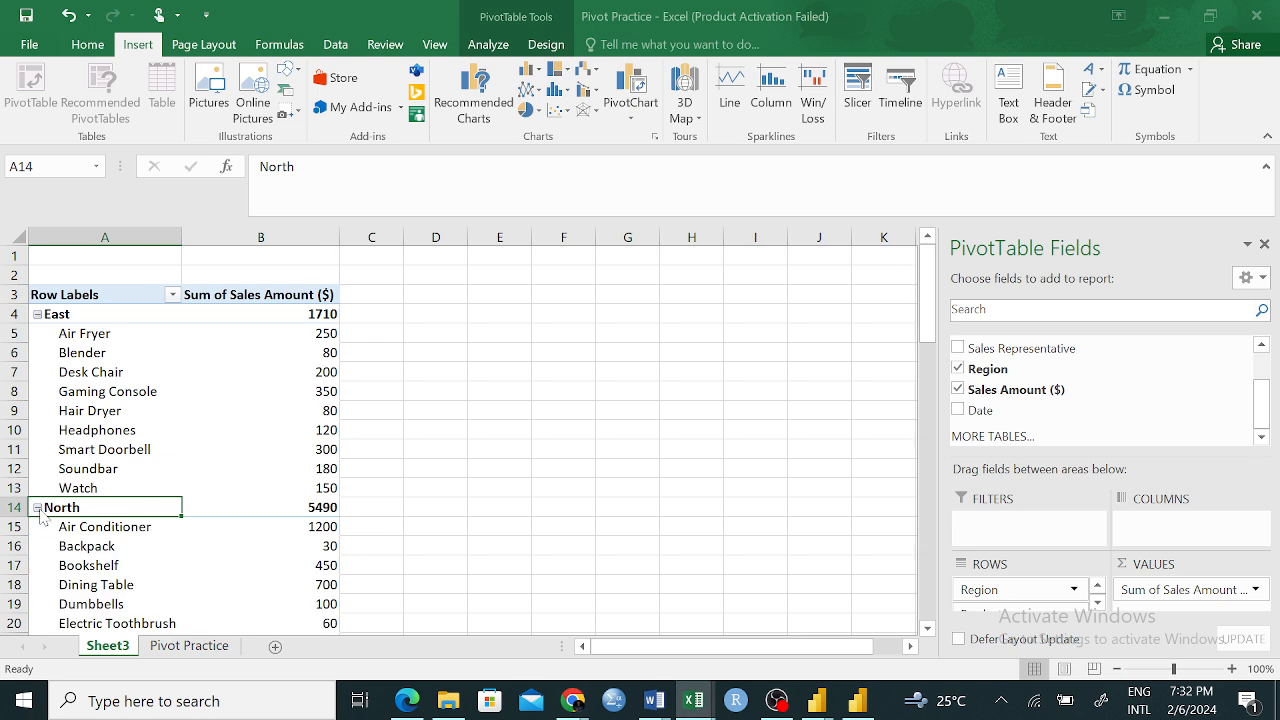
{"action": "scroll", "coordinate": [180, 430], "scroll_direction": "down", "scroll_amount": 3}
{"action": "left_click", "coordinate": [311, 350]}
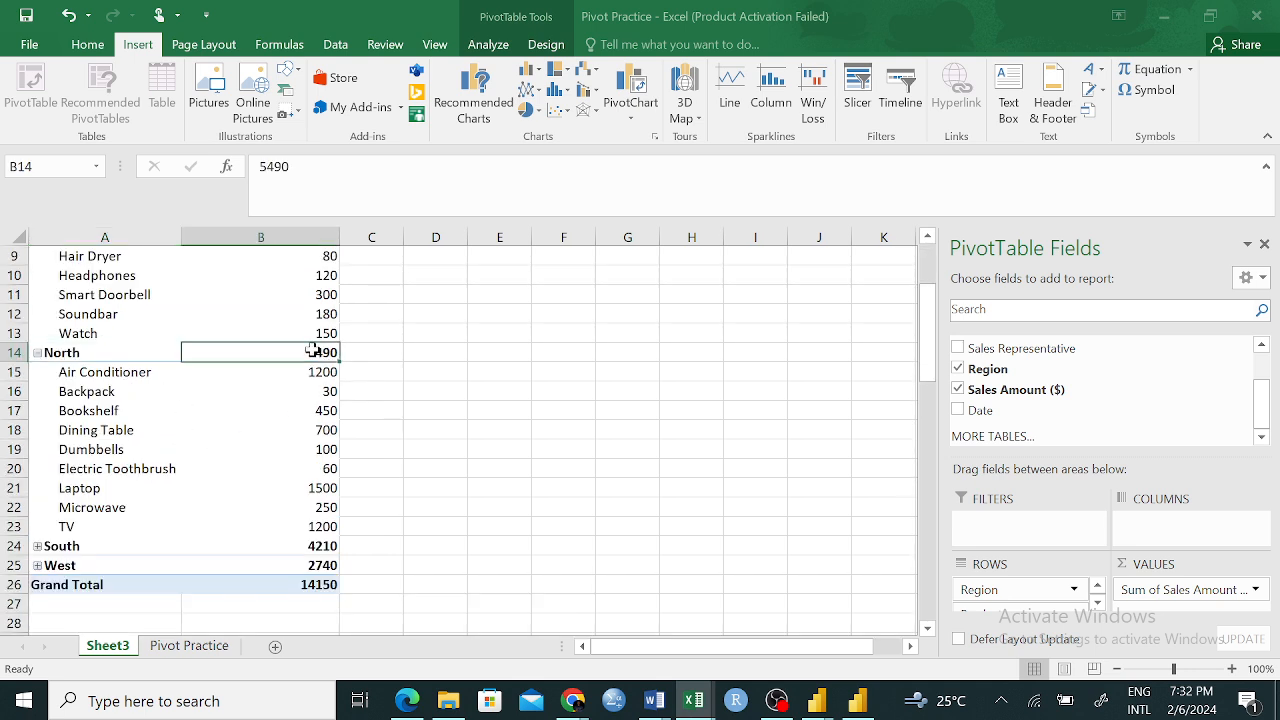
{"action": "left_click_drag", "start_coordinate": [72, 378], "coordinate": [192, 391]}
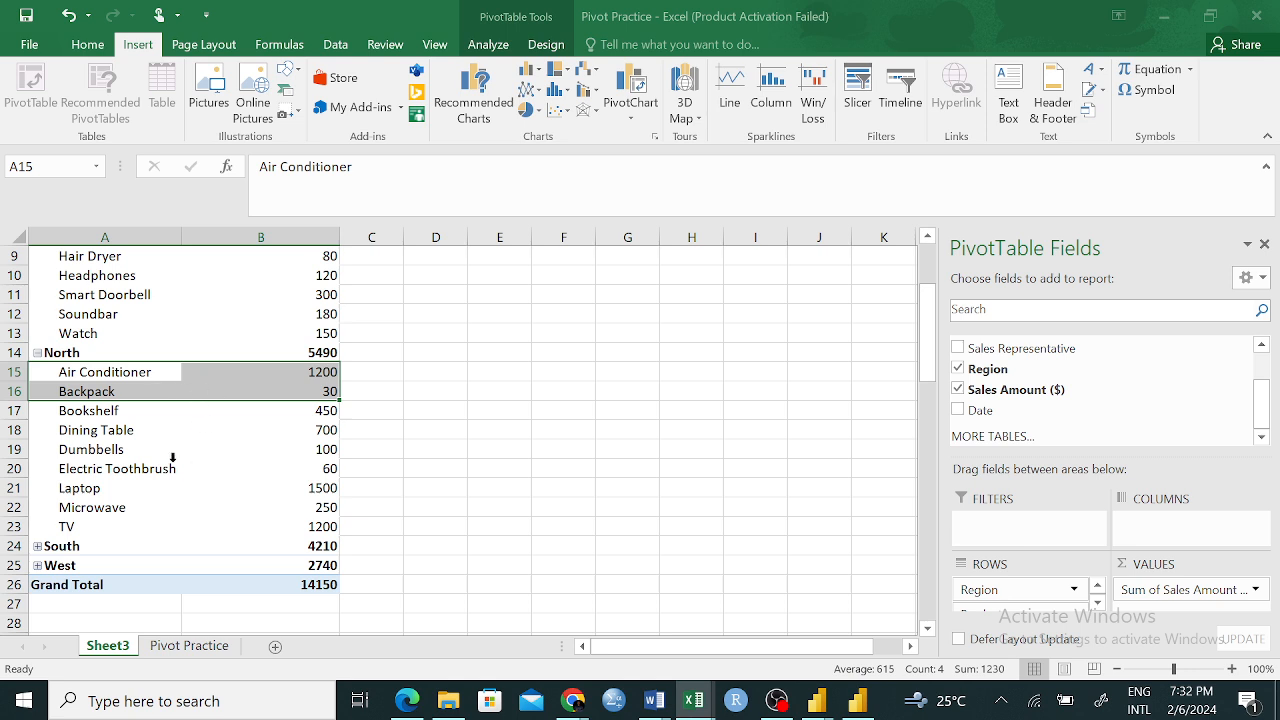
{"action": "left_click", "coordinate": [94, 490]}
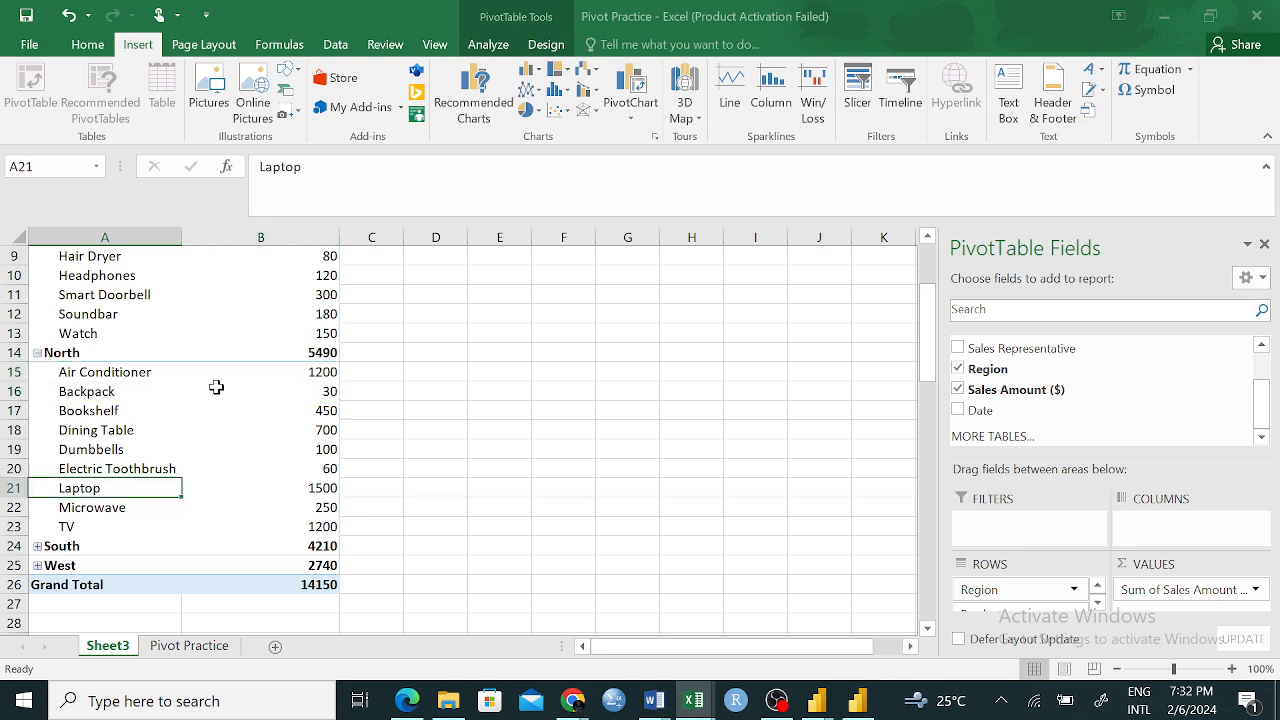
{"action": "left_click", "coordinate": [310, 376]}
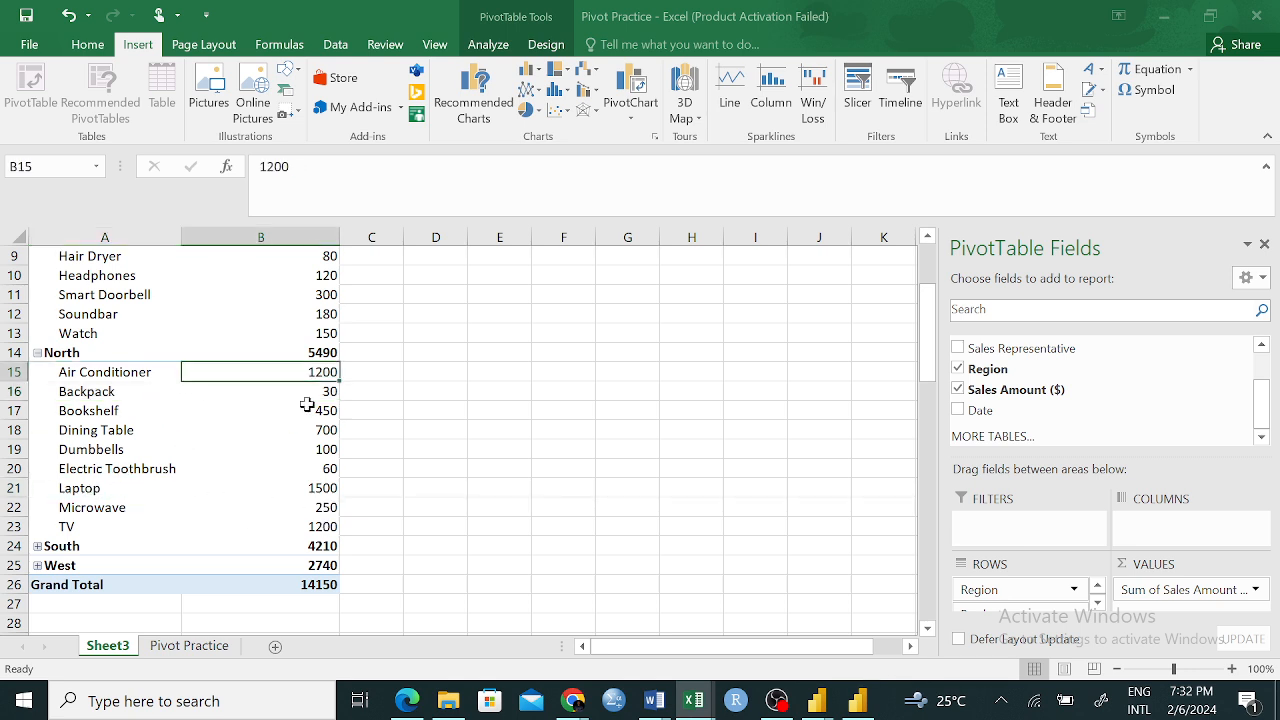
{"action": "left_click", "coordinate": [165, 488]}
{"action": "left_click", "coordinate": [140, 531]}
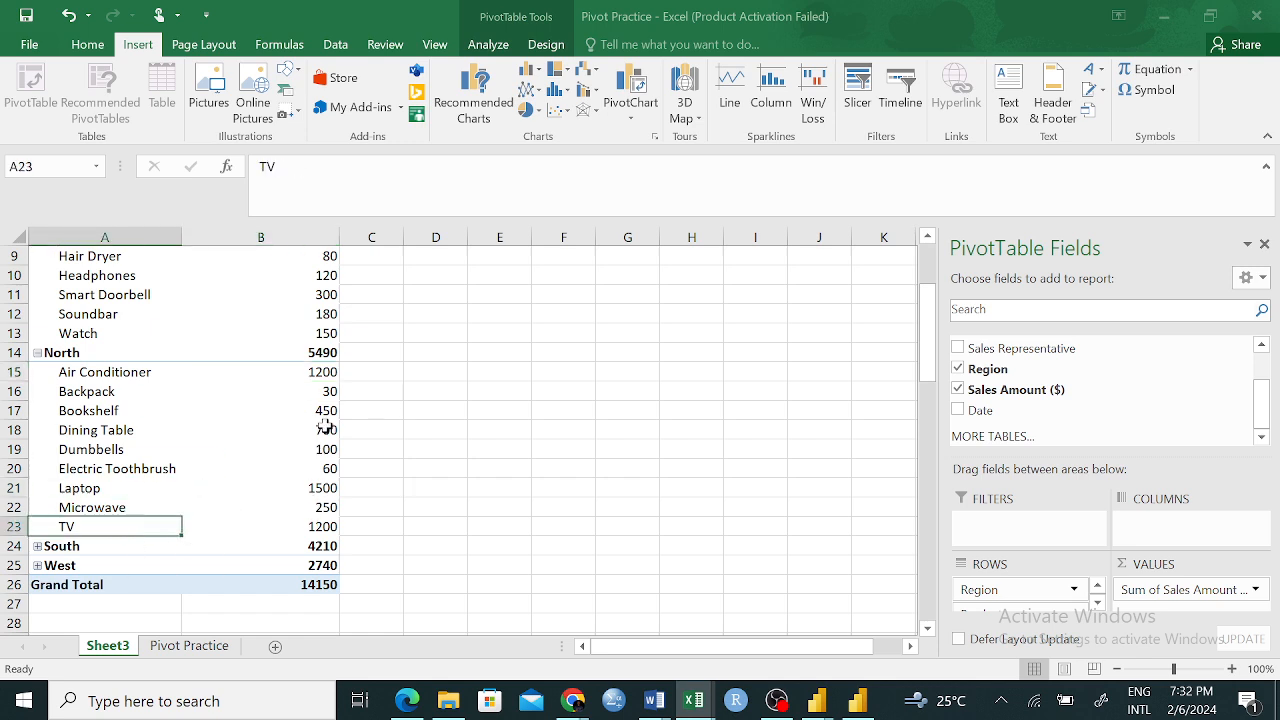
Expand the South and West groups, and check the Grand Total of the sales amounts
{"action": "scroll", "coordinate": [138, 548], "scroll_direction": "down", "scroll_amount": 1}
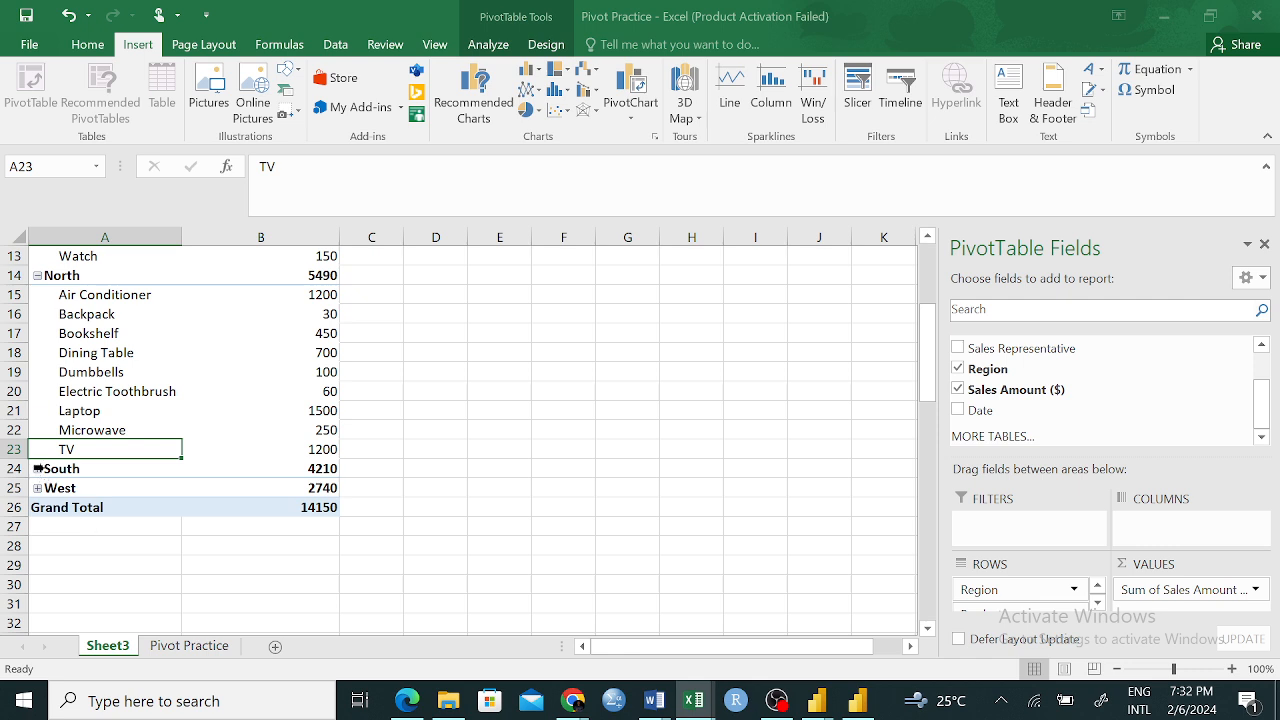
{"action": "left_click", "coordinate": [37, 468]}
{"action": "scroll", "coordinate": [150, 458], "scroll_direction": "down", "scroll_amount": 2}
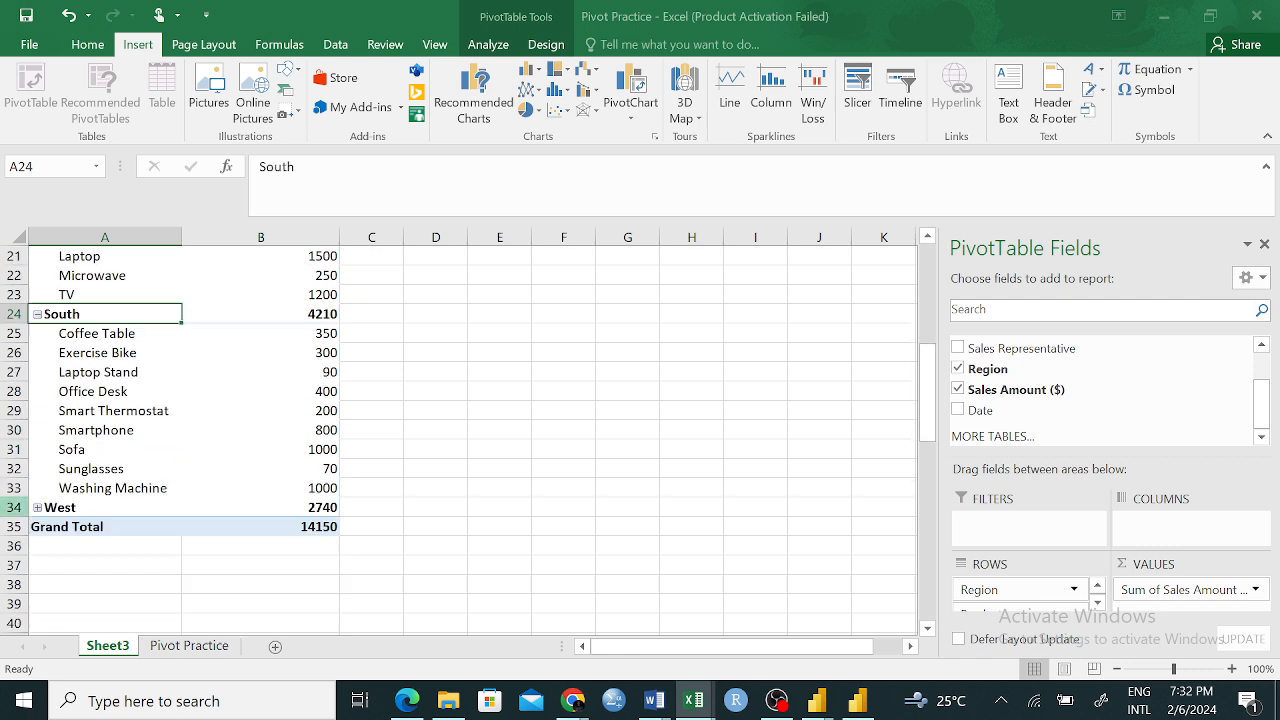
{"action": "left_click", "coordinate": [37, 507]}
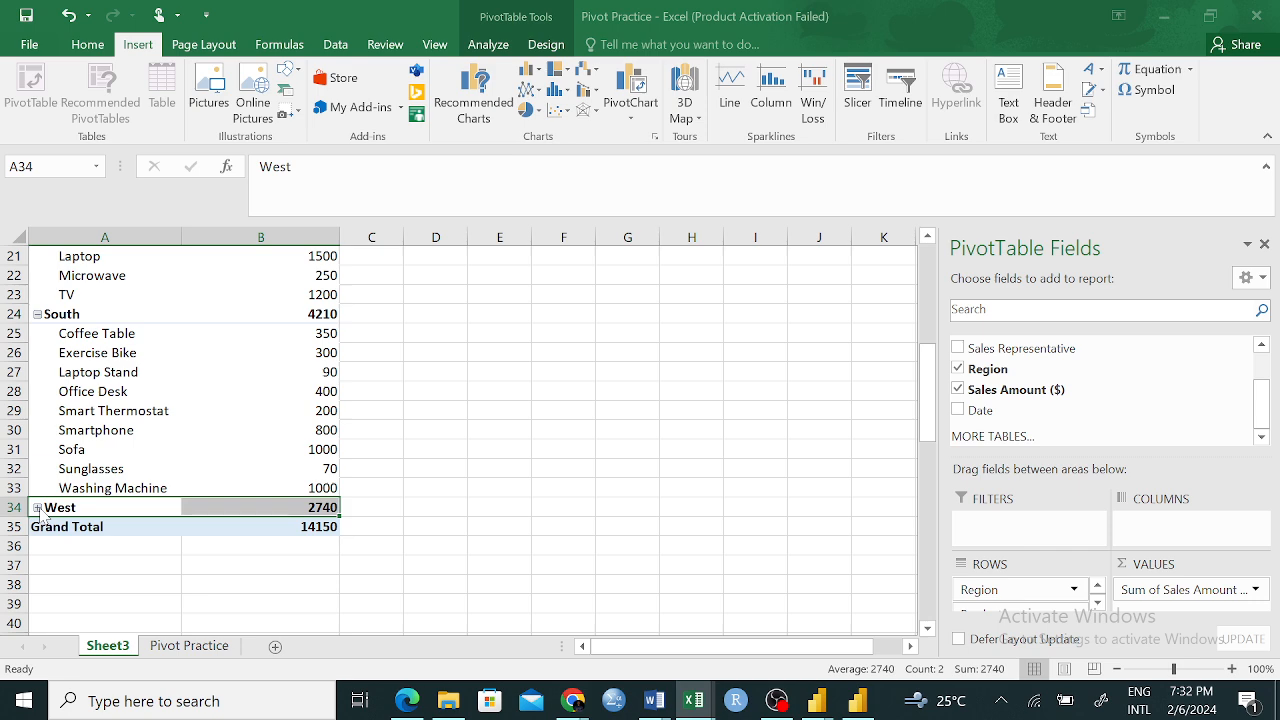
{"action": "left_click", "coordinate": [37, 507]}
{"action": "scroll", "coordinate": [260, 456], "scroll_direction": "down", "scroll_amount": 4}
{"action": "scroll", "coordinate": [226, 471], "scroll_direction": "up", "scroll_amount": 3}
{"action": "scroll", "coordinate": [226, 474], "scroll_direction": "down", "scroll_amount": 3}
{"action": "scroll", "coordinate": [249, 497], "scroll_direction": "up", "scroll_amount": 4}
{"action": "scroll", "coordinate": [248, 496], "scroll_direction": "down", "scroll_amount": 3}
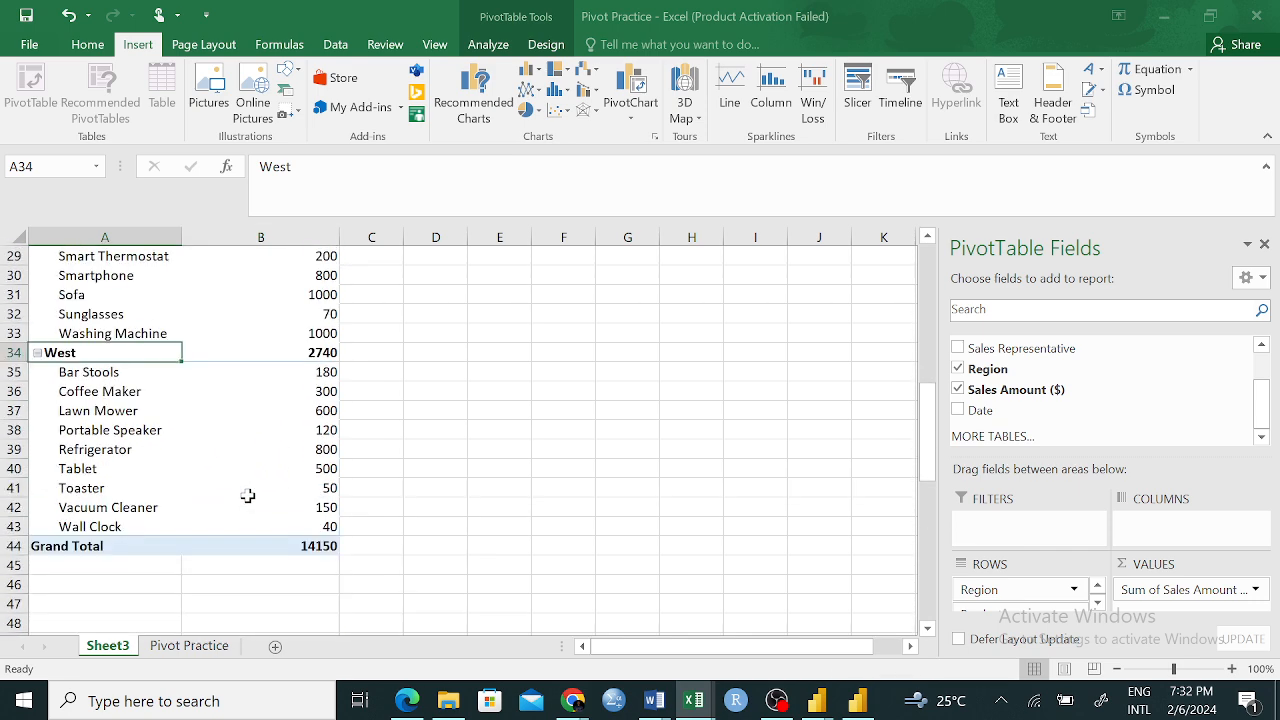
{"action": "left_click", "coordinate": [313, 548]}
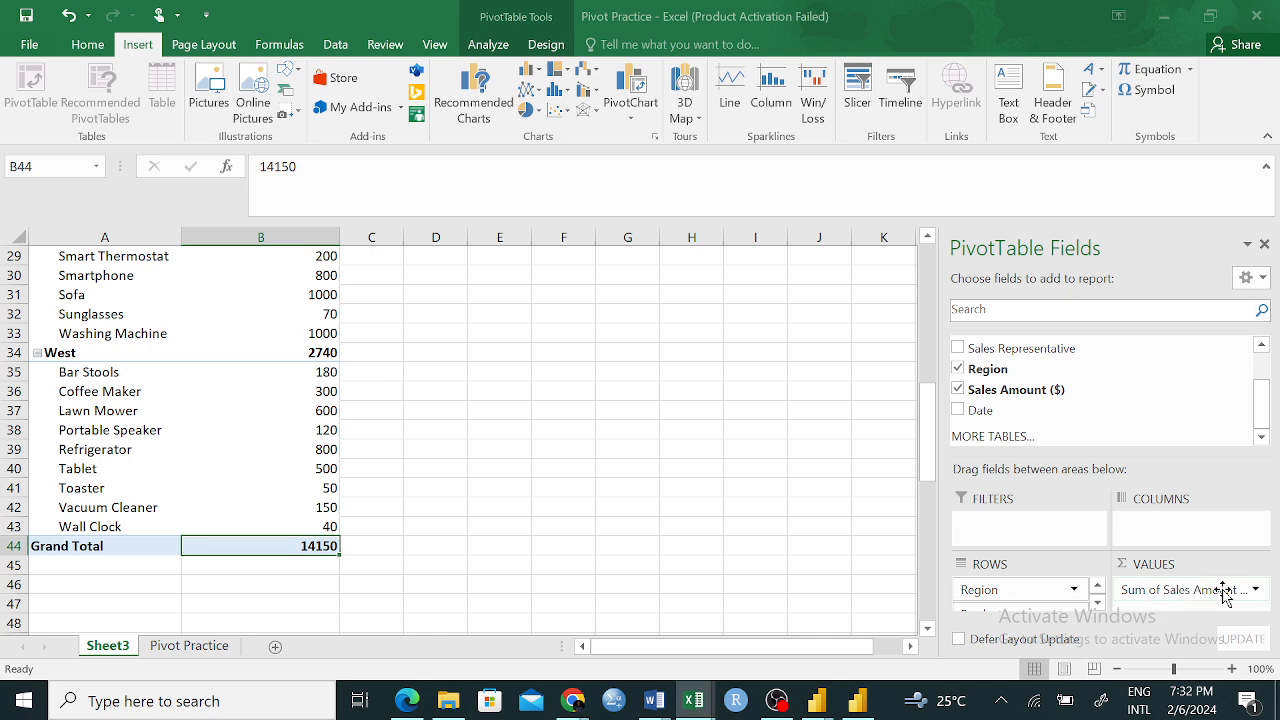
Change the Sales Amount ($) value field to summarize by Count, and check the counts per product and region
{"action": "left_click", "coordinate": [1256, 590]}
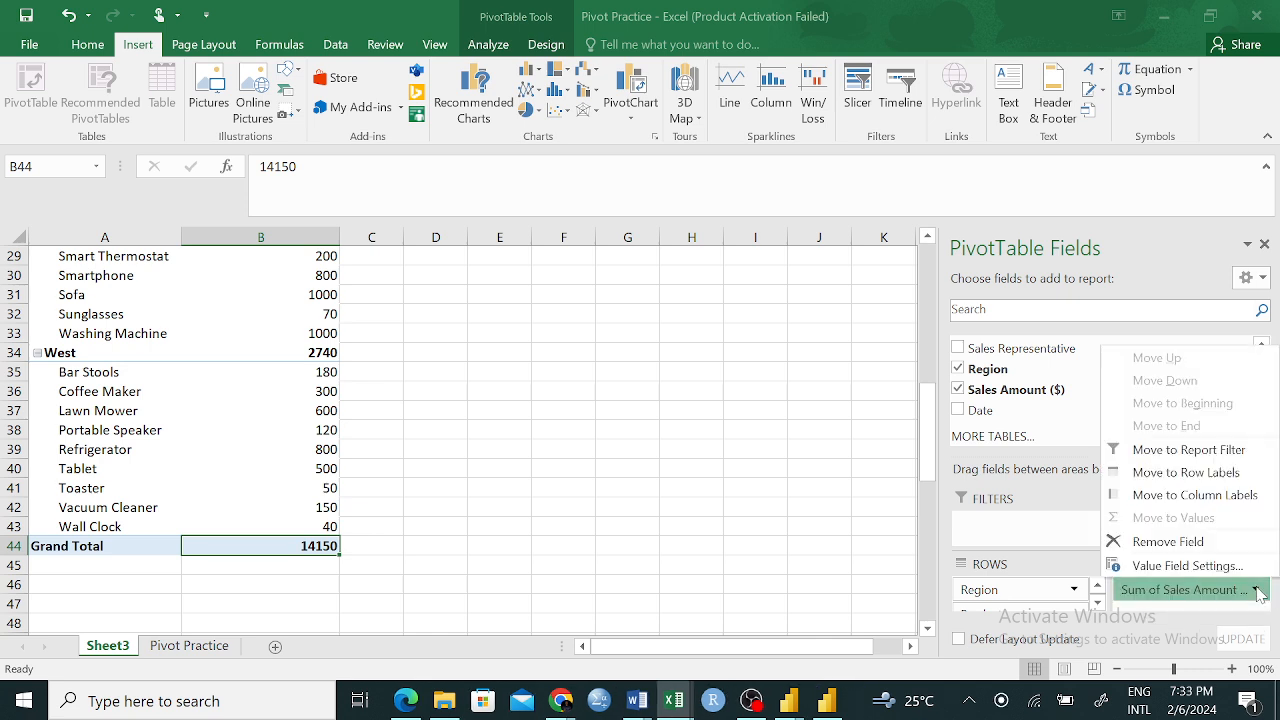
{"action": "left_click", "coordinate": [1257, 591]}
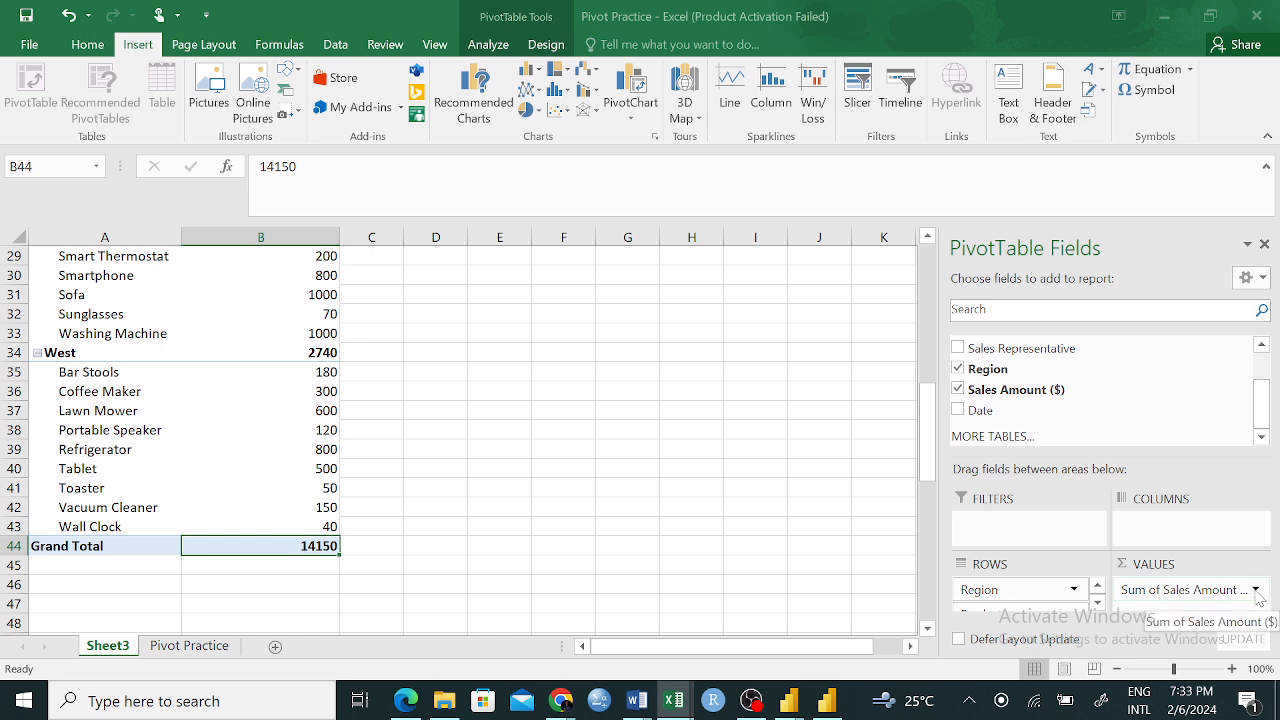
{"action": "left_click", "coordinate": [1256, 591]}
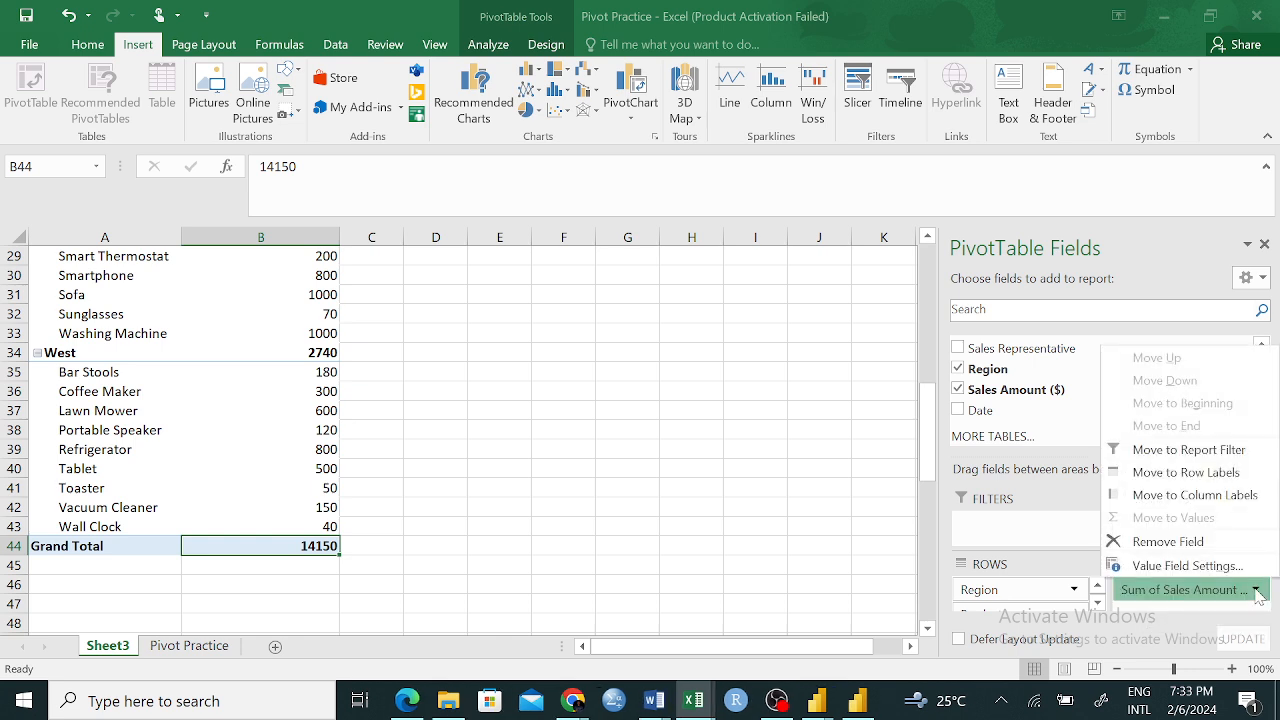
{"action": "left_click", "coordinate": [1172, 567]}
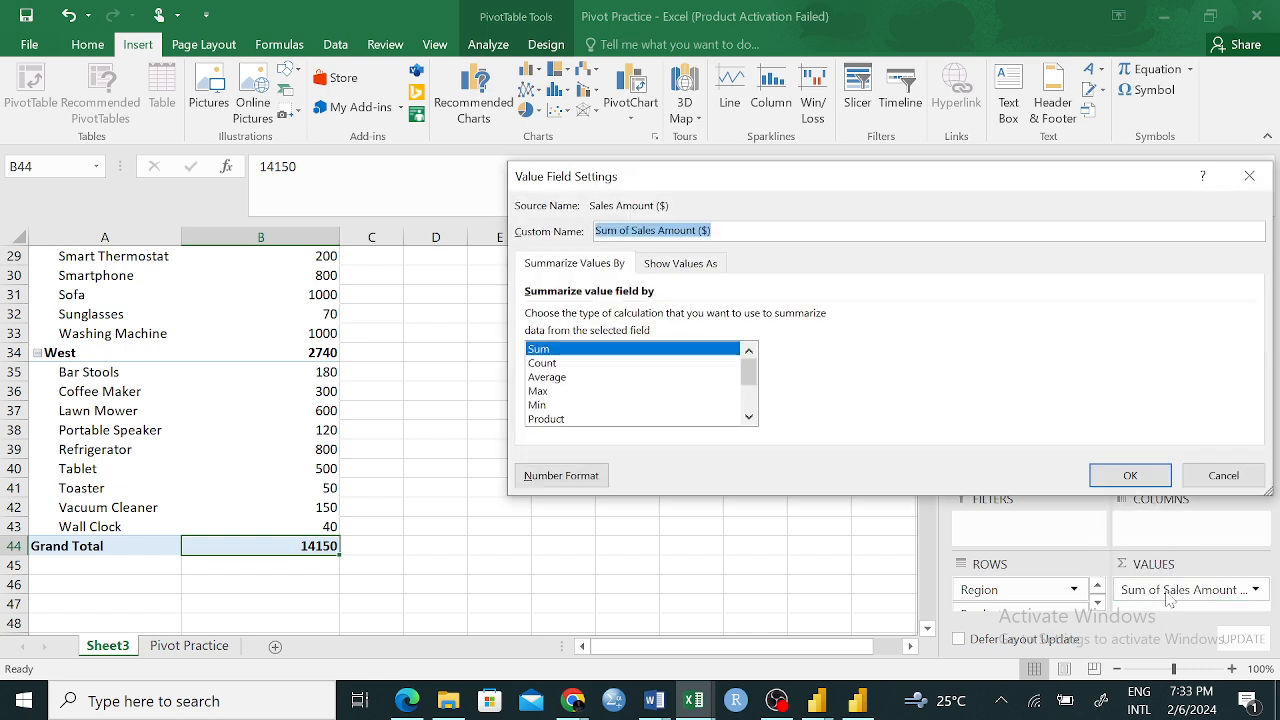
{"action": "left_click", "coordinate": [580, 365]}
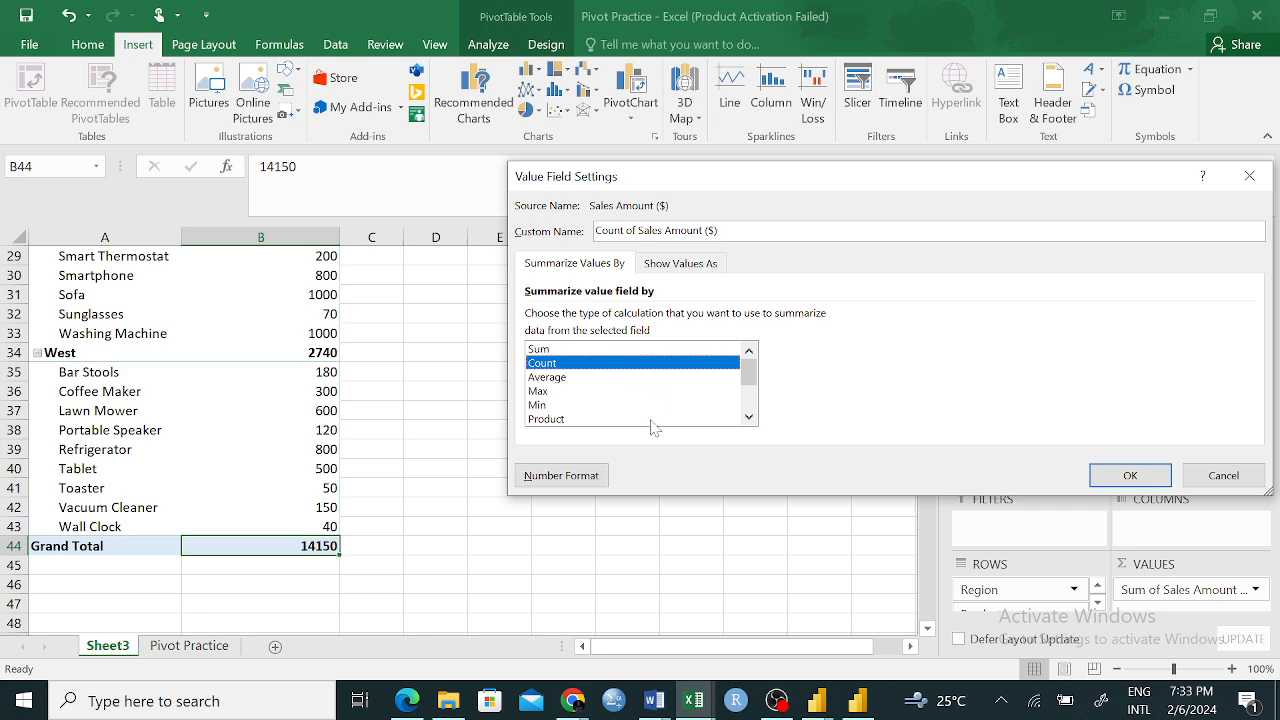
{"action": "left_click", "coordinate": [1118, 472]}
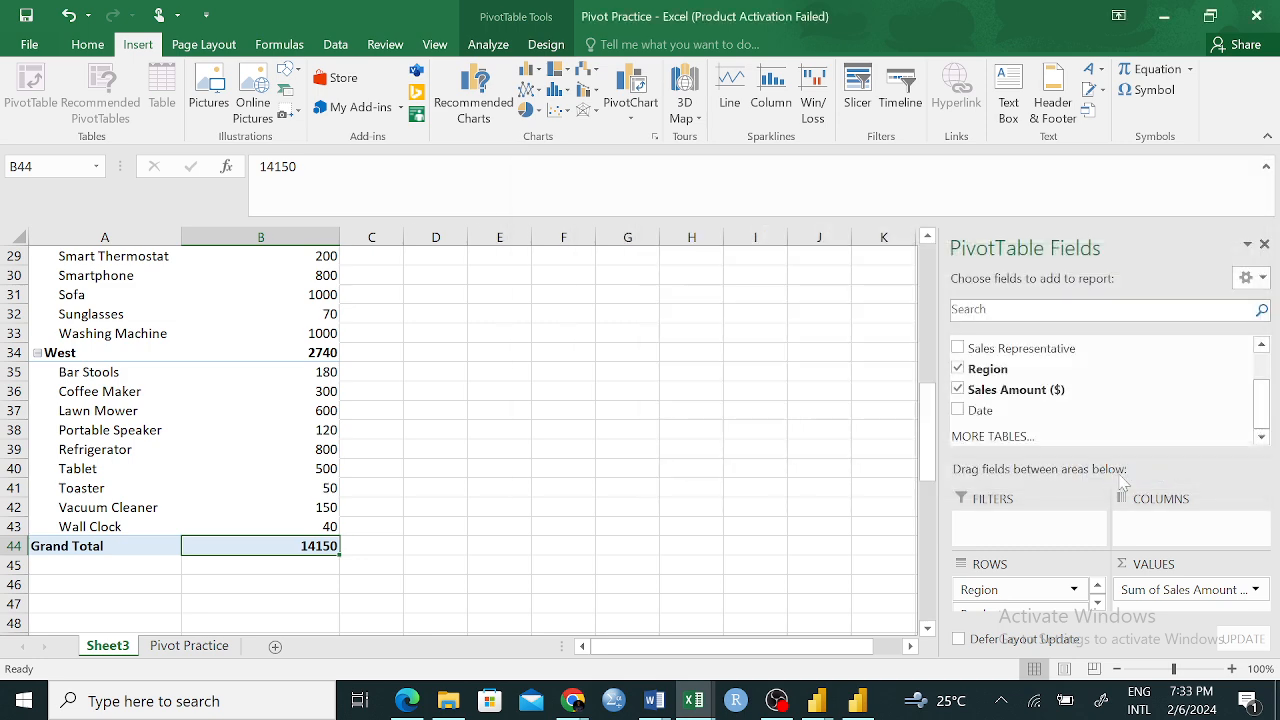
{"action": "scroll", "coordinate": [490, 402], "scroll_direction": "up", "scroll_amount": 8}
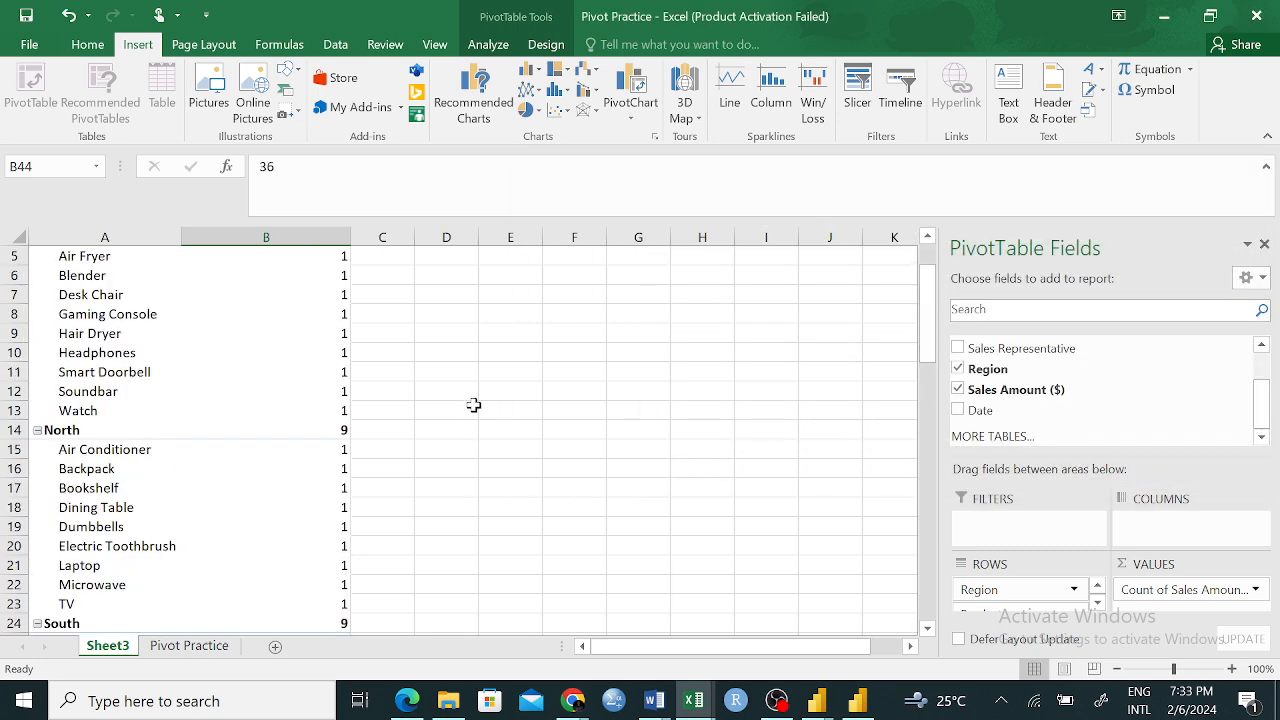
Change the Sales Amount ($) value field to summarize by Average
{"action": "scroll", "coordinate": [474, 405], "scroll_direction": "up", "scroll_amount": 2}
{"action": "scroll", "coordinate": [340, 480], "scroll_direction": "down", "scroll_amount": 1}
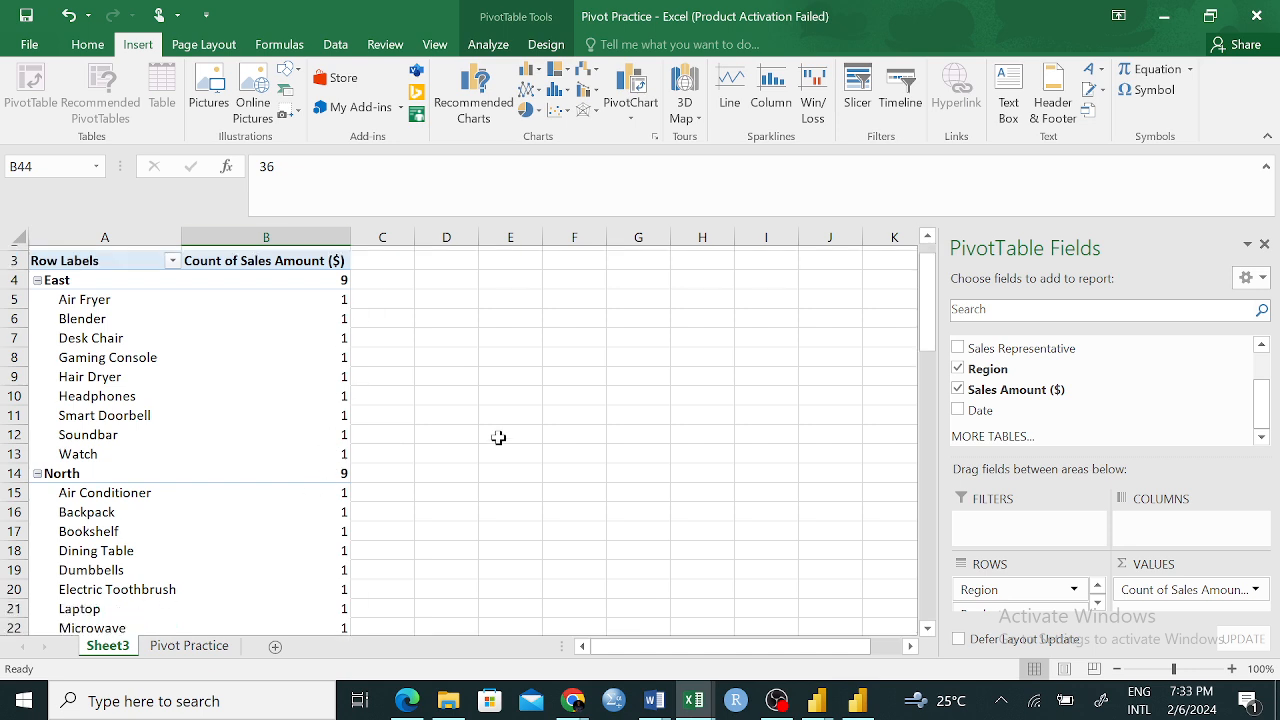
{"action": "scroll", "coordinate": [490, 437], "scroll_direction": "down", "scroll_amount": 7}
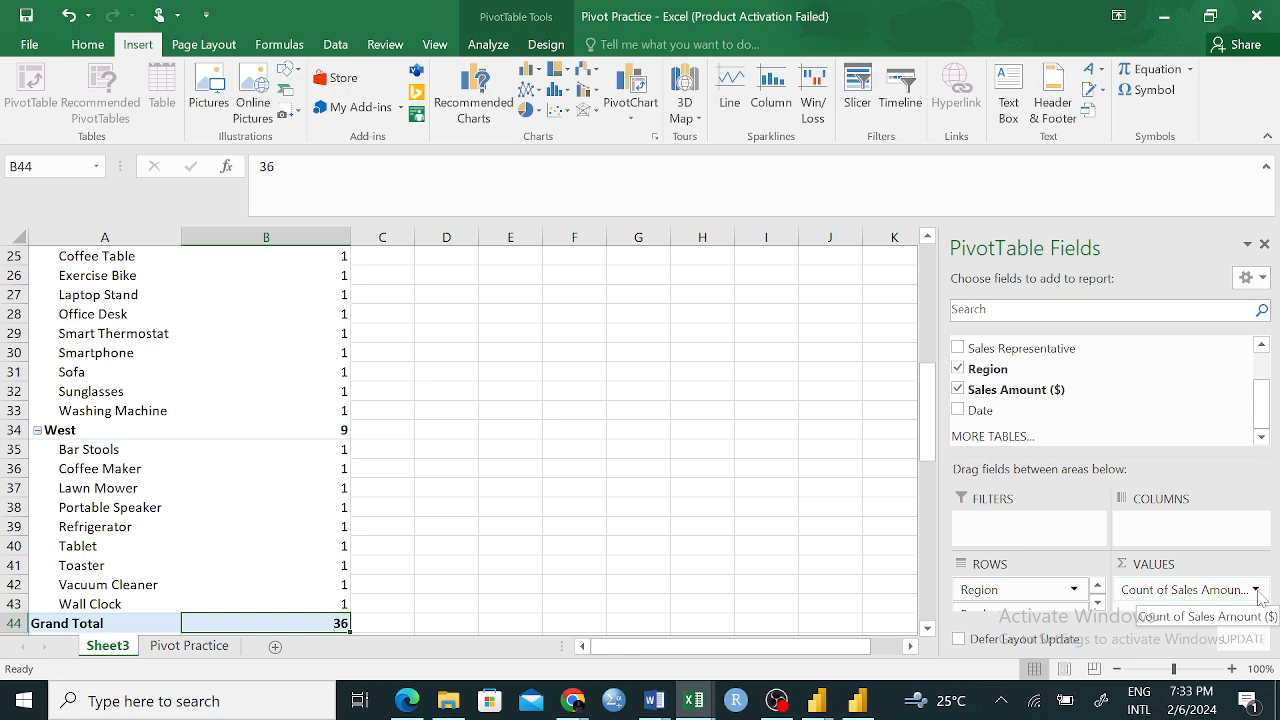
{"action": "left_click", "coordinate": [1257, 591]}
{"action": "left_click", "coordinate": [1188, 566]}
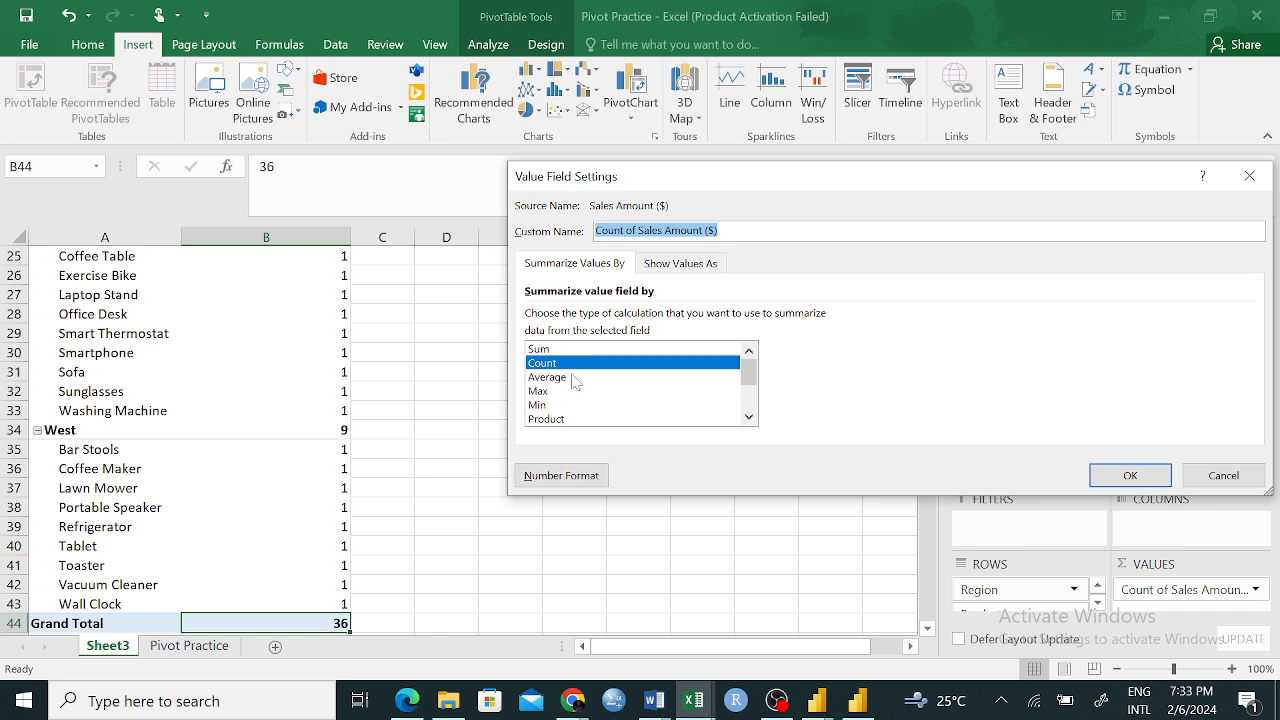
{"action": "left_click", "coordinate": [577, 379]}
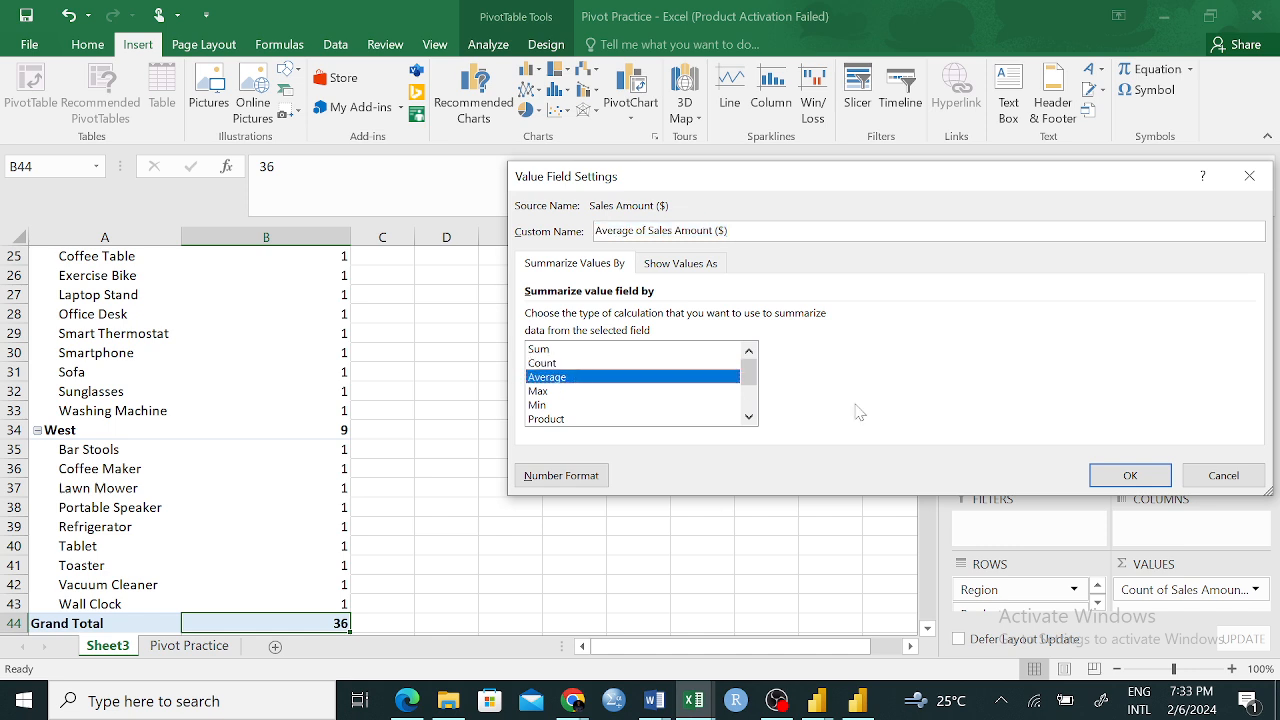
{"action": "left_click", "coordinate": [1131, 476]}
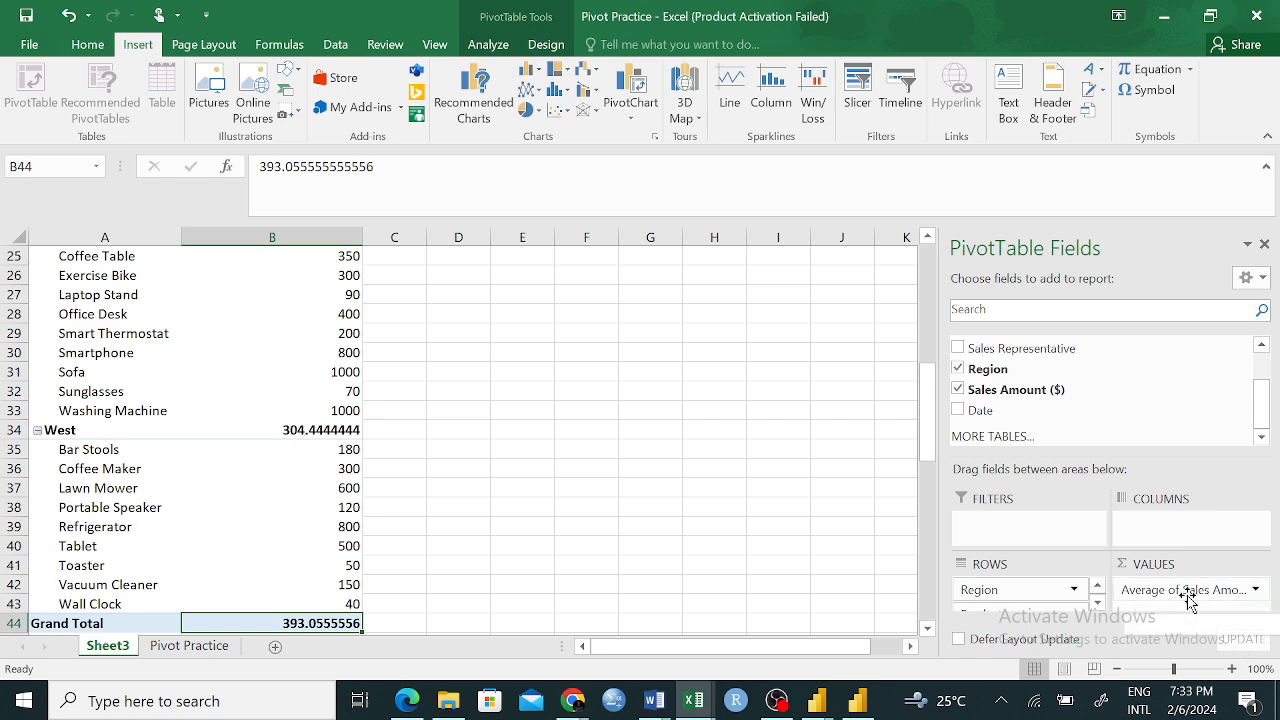
Compare the East group's average with its product values from Air Fryer to Watch by selecting them
{"action": "scroll", "coordinate": [406, 427], "scroll_direction": "up", "scroll_amount": 1}
{"action": "scroll", "coordinate": [406, 427], "scroll_direction": "up", "scroll_amount": 7}
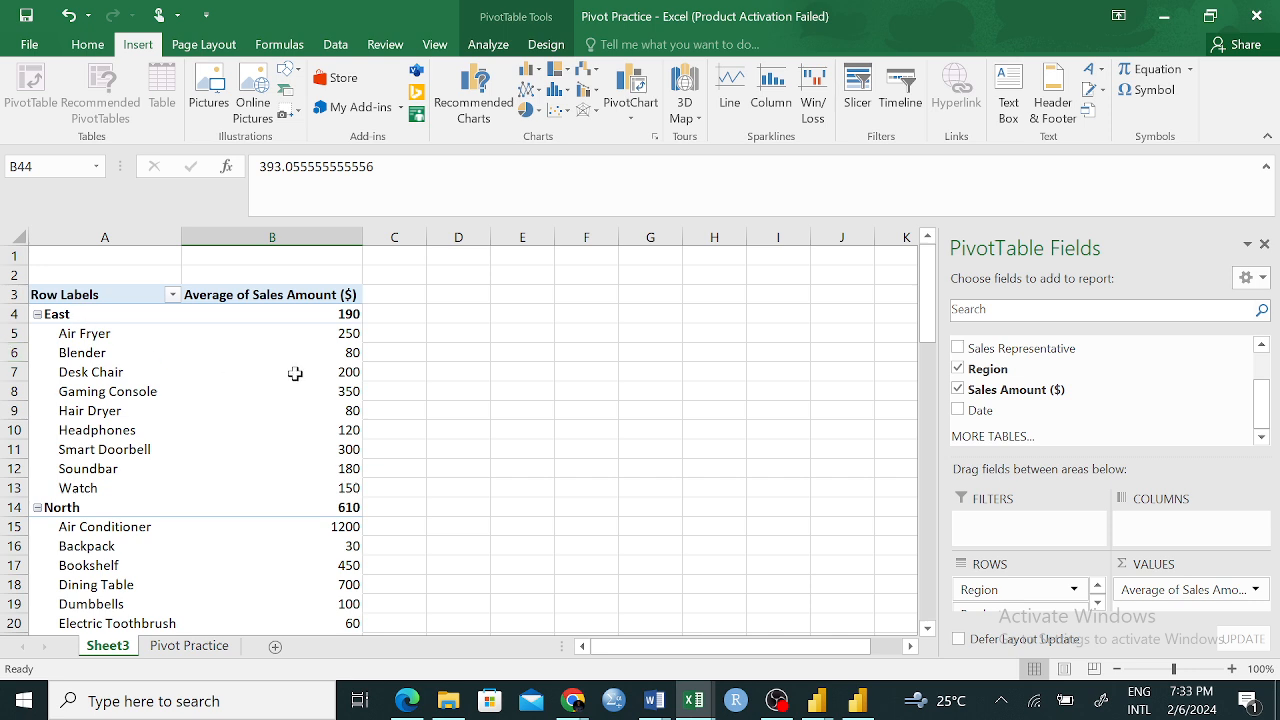
{"action": "left_click_drag", "start_coordinate": [349, 334], "coordinate": [323, 491]}
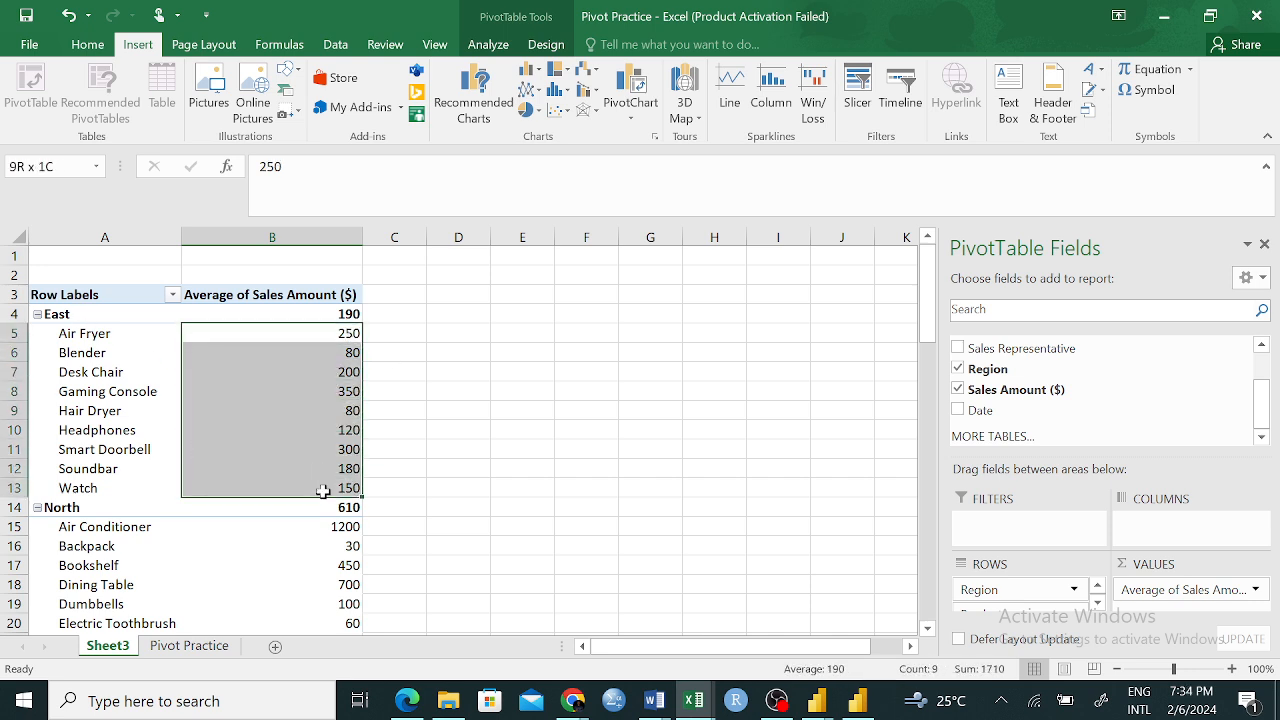
{"action": "left_click_drag", "start_coordinate": [496, 411], "coordinate": [458, 391]}
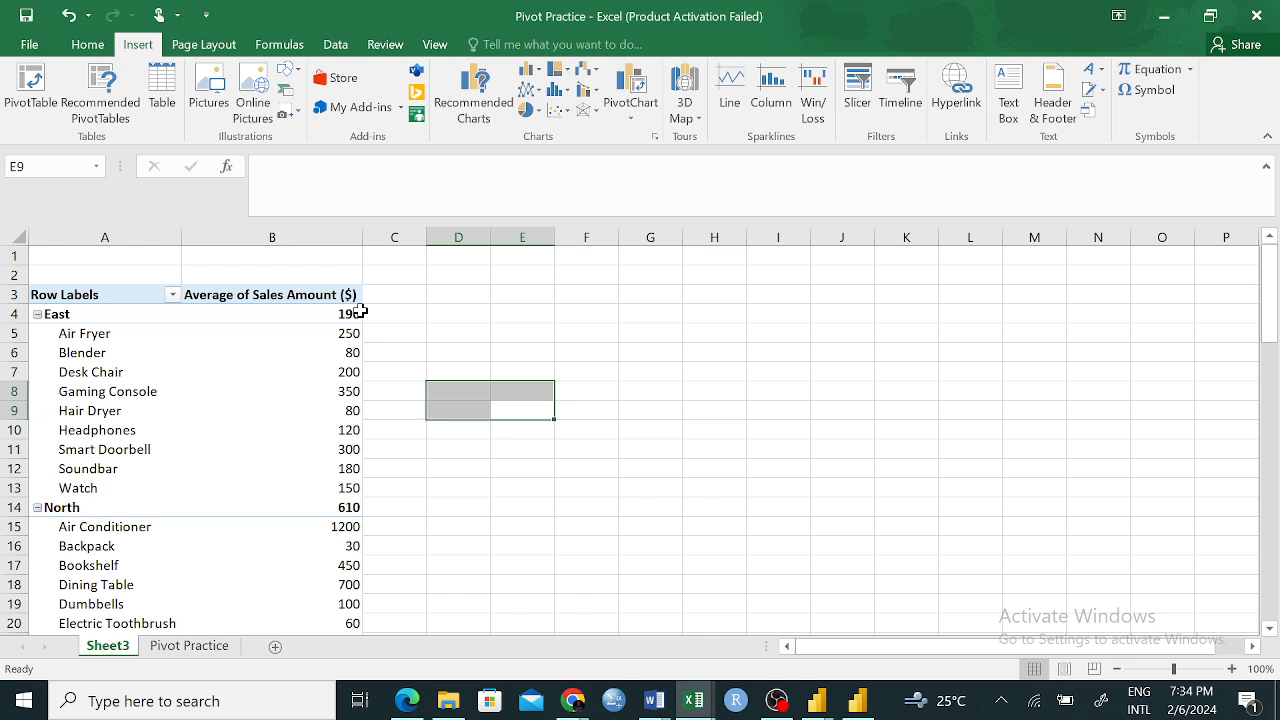
{"action": "left_click", "coordinate": [430, 466]}
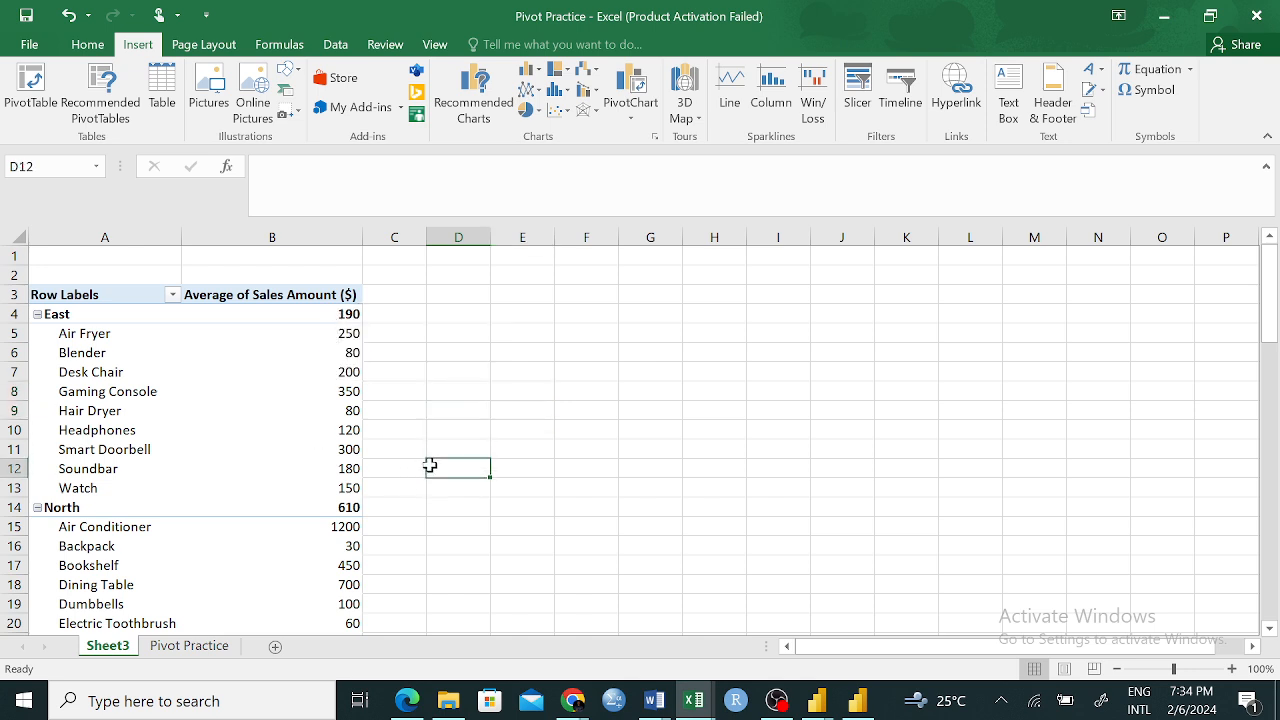
{"action": "mouse_move", "coordinate": [349, 386]}
{"action": "left_click", "coordinate": [352, 409]}
{"action": "left_click", "coordinate": [366, 353]}
{"action": "left_click", "coordinate": [350, 433]}
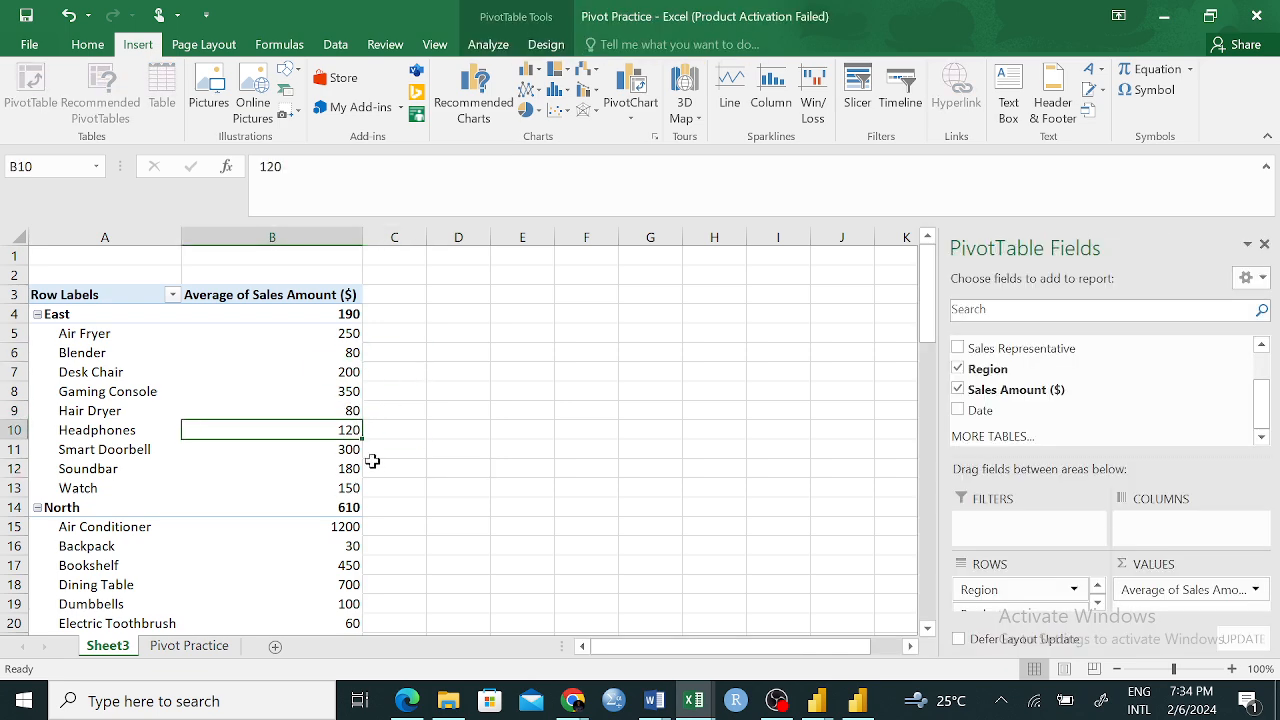
Examine the North, South and West averages against their product values, and check the Grand Total average
{"action": "scroll", "coordinate": [206, 514], "scroll_direction": "down", "scroll_amount": 3}
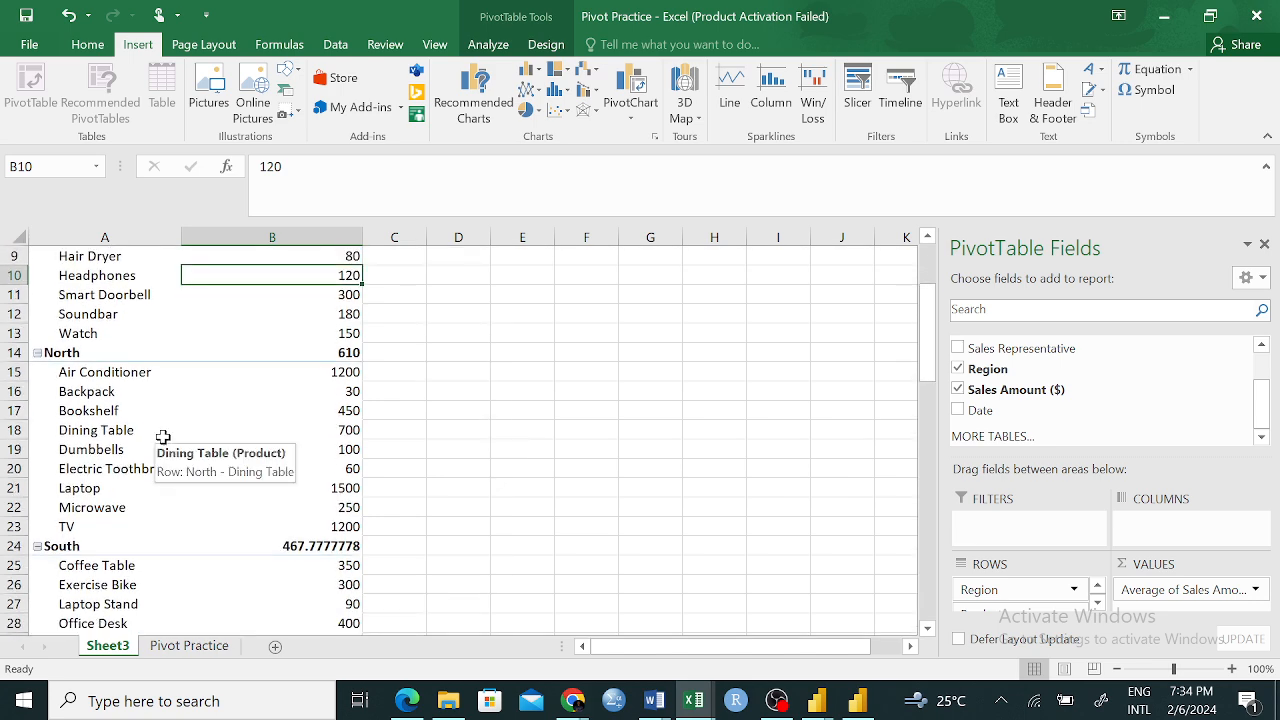
{"action": "scroll", "coordinate": [381, 369], "scroll_direction": "up", "scroll_amount": 3}
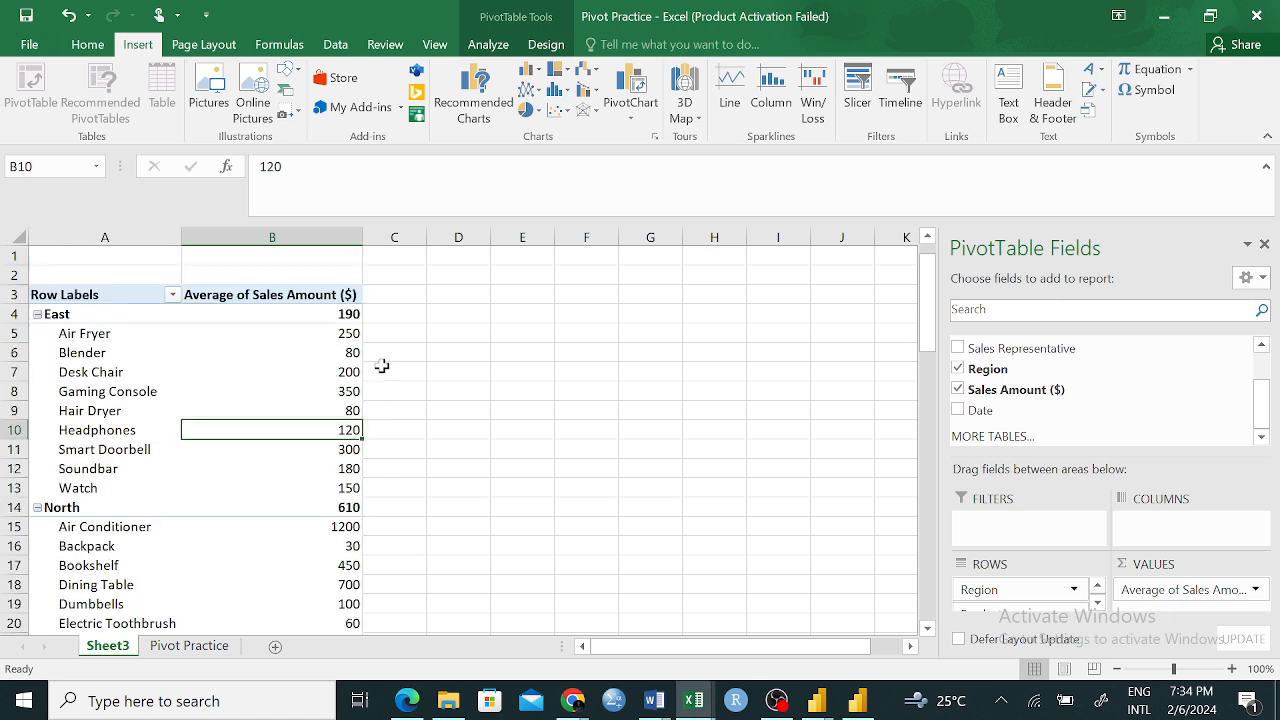
{"action": "left_click", "coordinate": [345, 508]}
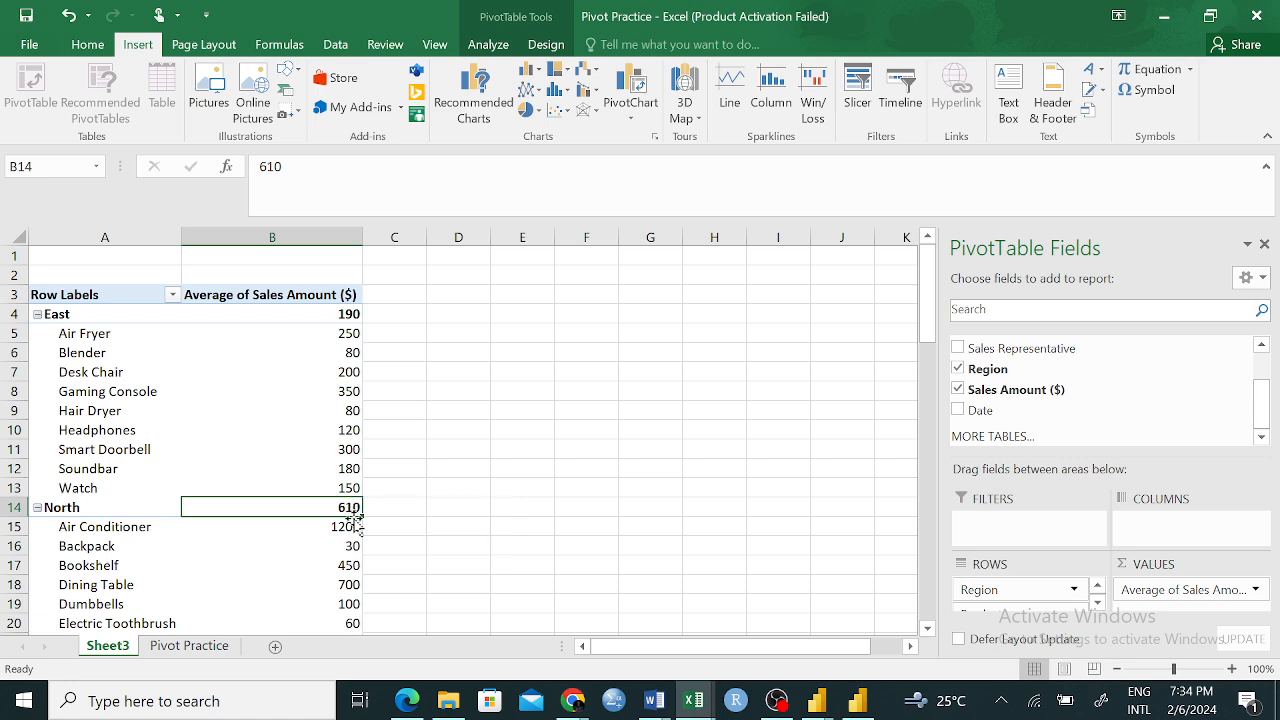
{"action": "scroll", "coordinate": [462, 490], "scroll_direction": "down", "scroll_amount": 3}
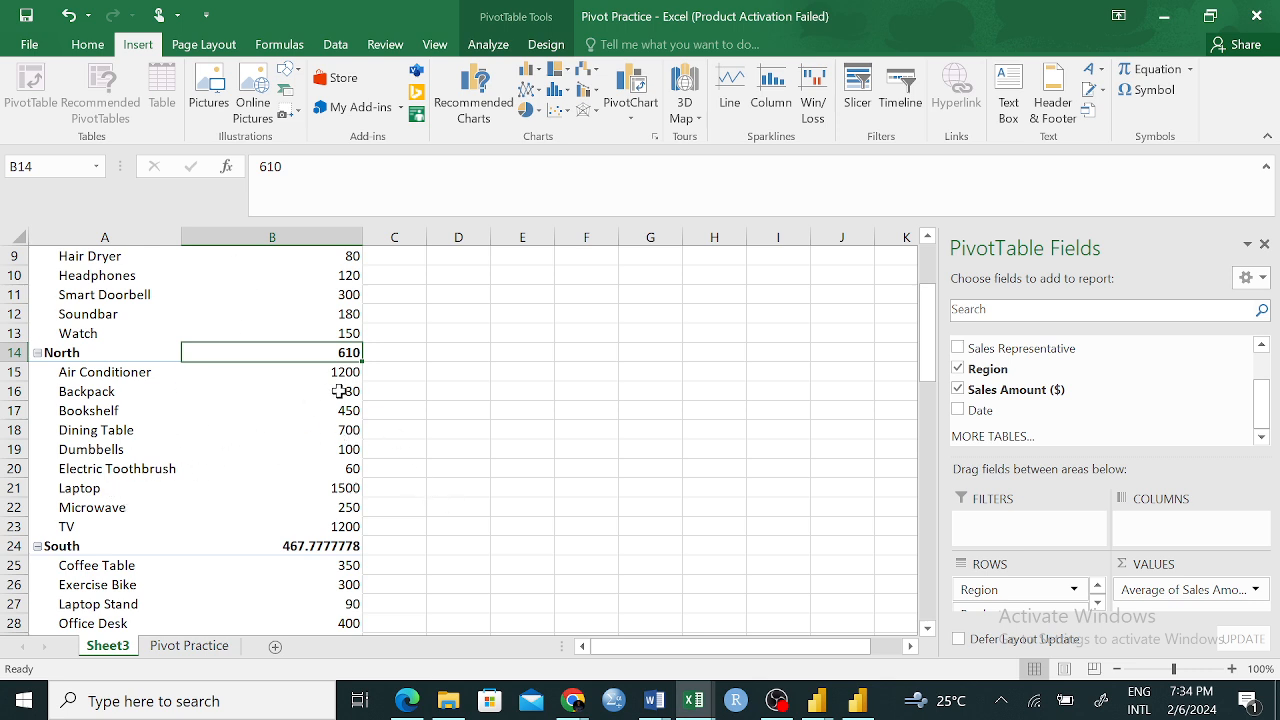
{"action": "scroll", "coordinate": [285, 500], "scroll_direction": "down", "scroll_amount": 4}
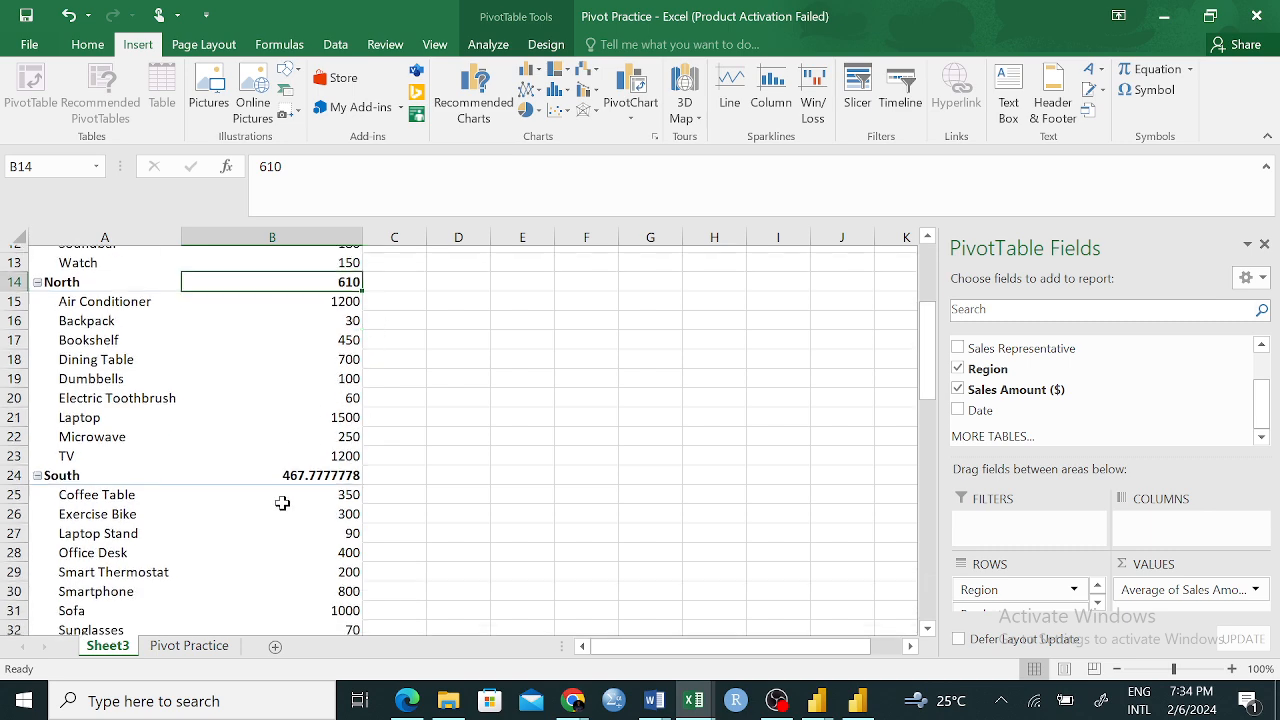
{"action": "scroll", "coordinate": [240, 512], "scroll_direction": "down", "scroll_amount": 2}
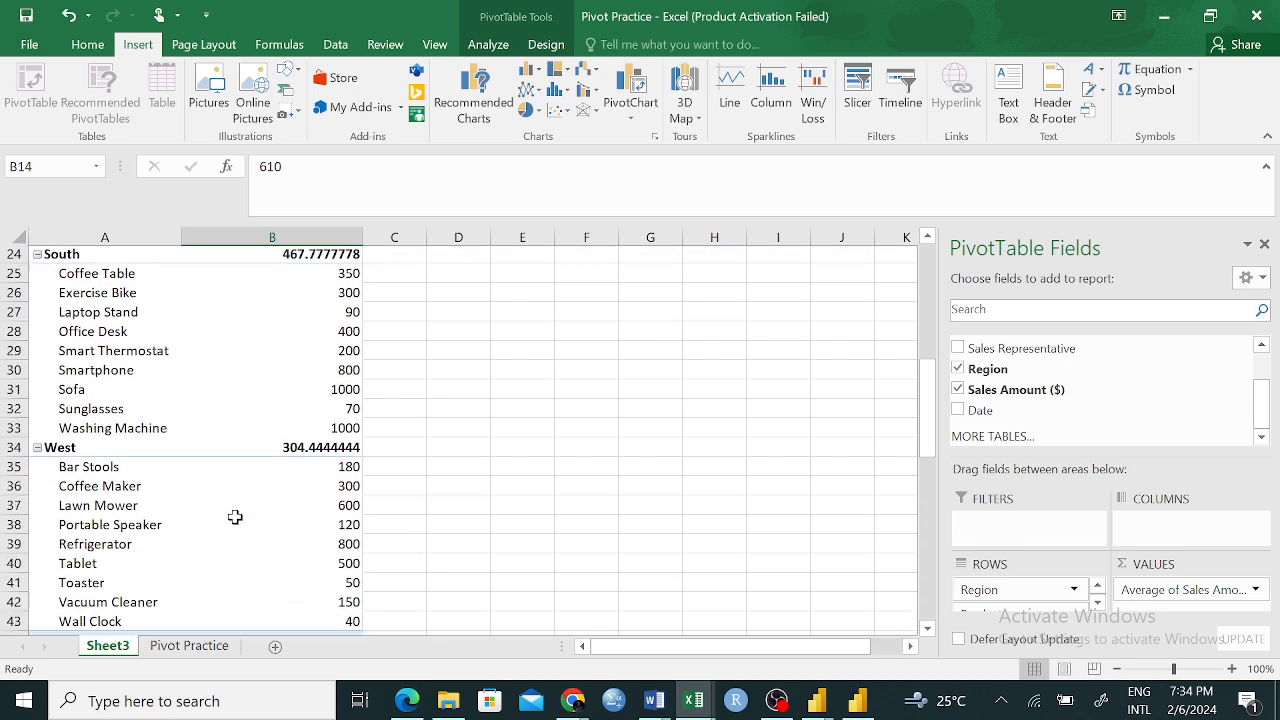
{"action": "scroll", "coordinate": [296, 529], "scroll_direction": "down", "scroll_amount": 3}
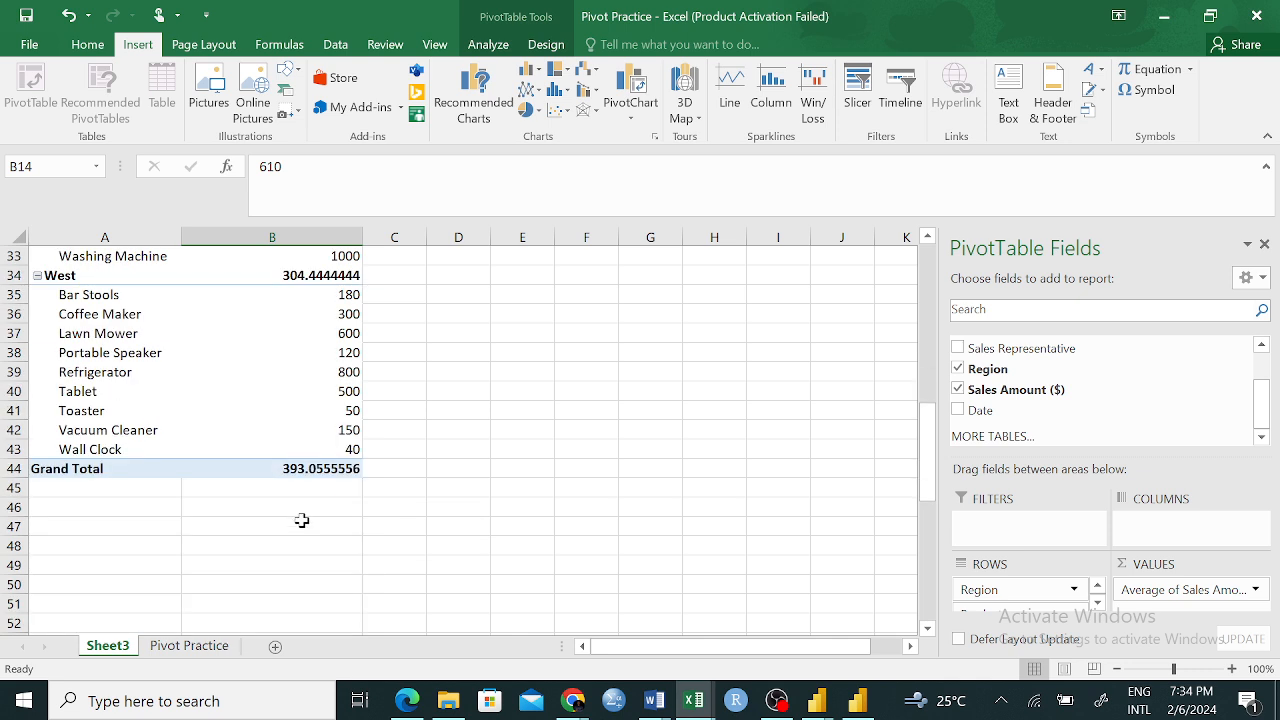
{"action": "mouse_move", "coordinate": [306, 467]}
{"action": "scroll", "coordinate": [702, 484], "scroll_direction": "up", "scroll_amount": 9}
{"action": "scroll", "coordinate": [545, 488], "scroll_direction": "up", "scroll_amount": 2}
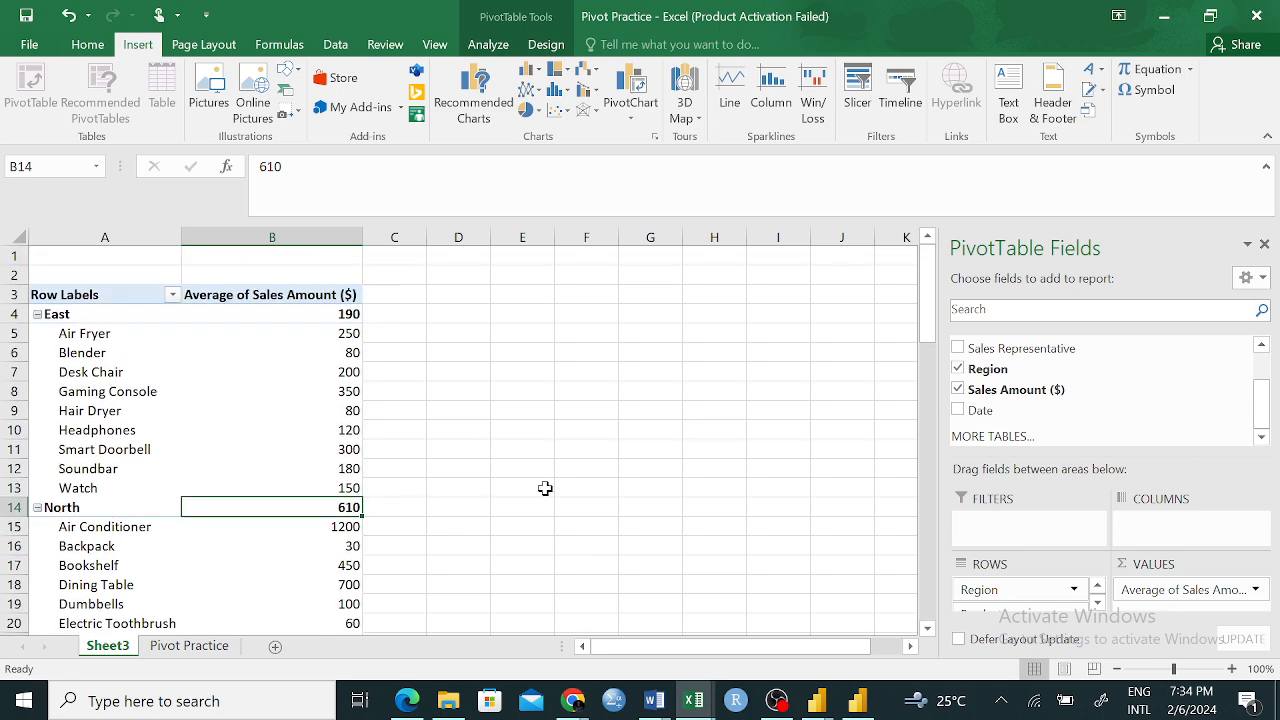
{"action": "scroll", "coordinate": [568, 493], "scroll_direction": "down", "scroll_amount": 7}
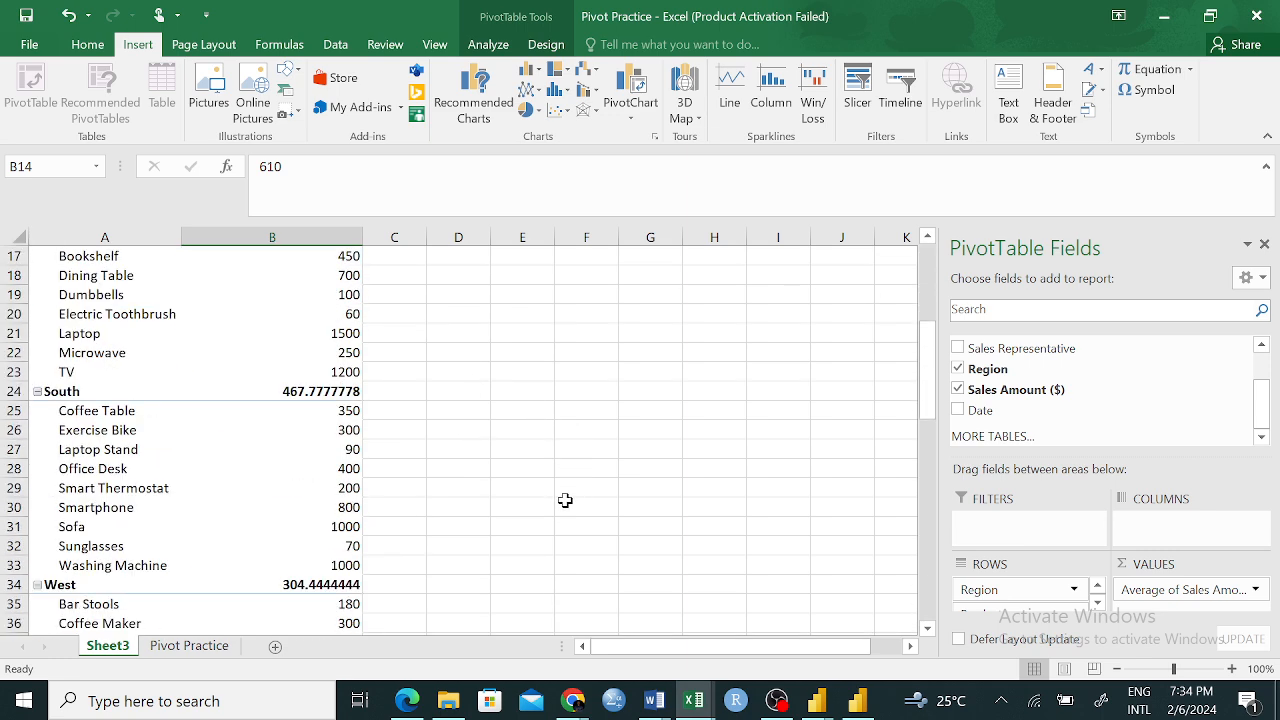
{"action": "scroll", "coordinate": [565, 500], "scroll_direction": "down", "scroll_amount": 3}
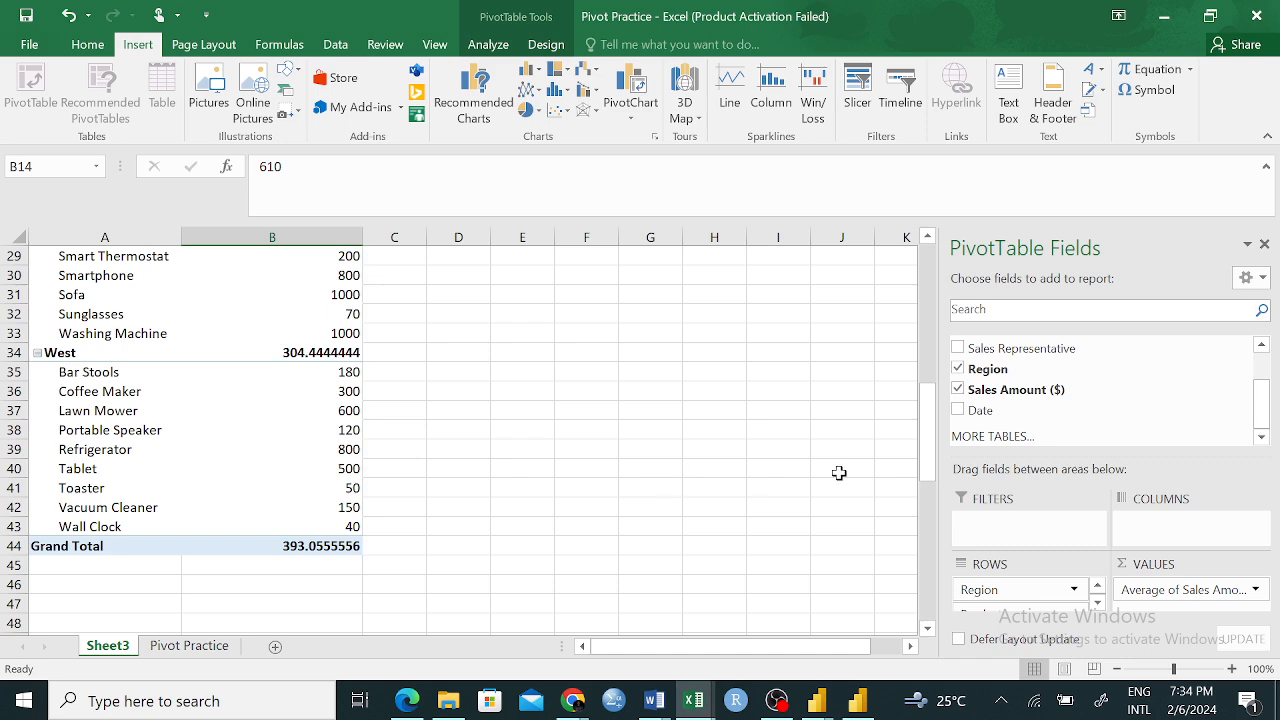
{"action": "scroll", "coordinate": [800, 476], "scroll_direction": "up", "scroll_amount": 9}
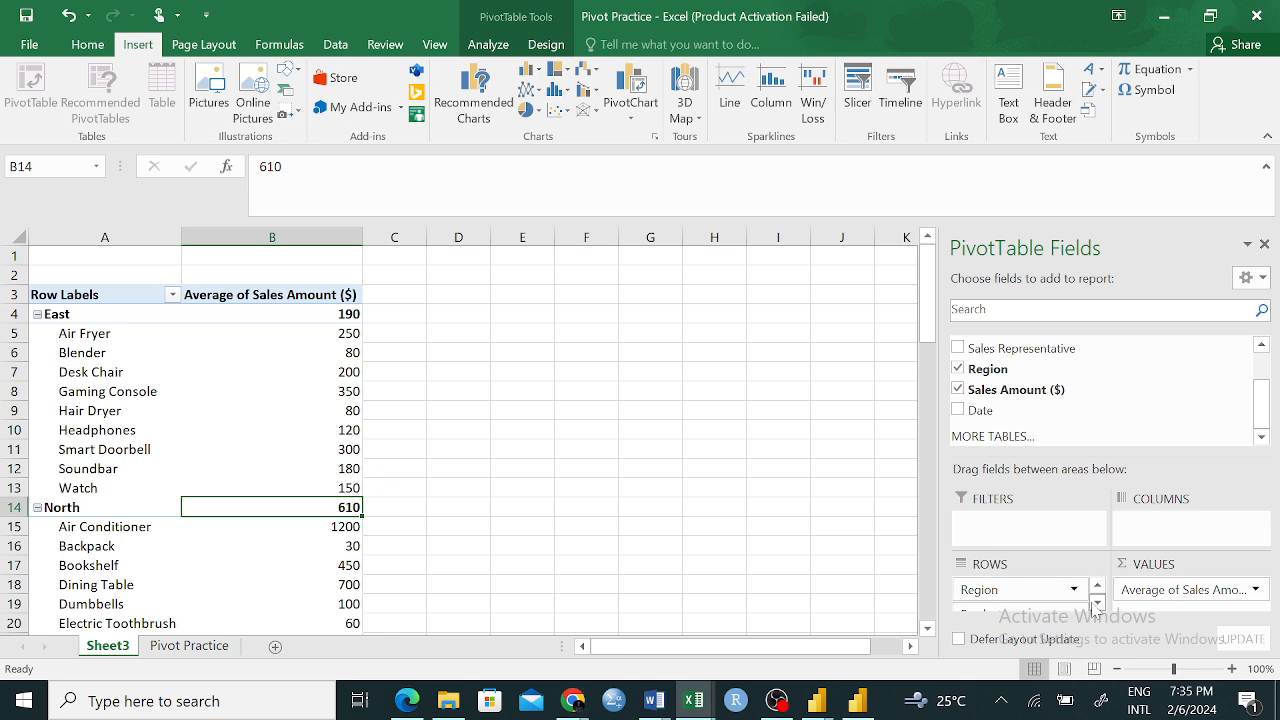
Remove the Product field from the PivotTable rows so that only Region remains
{"action": "left_click", "coordinate": [1027, 607]}
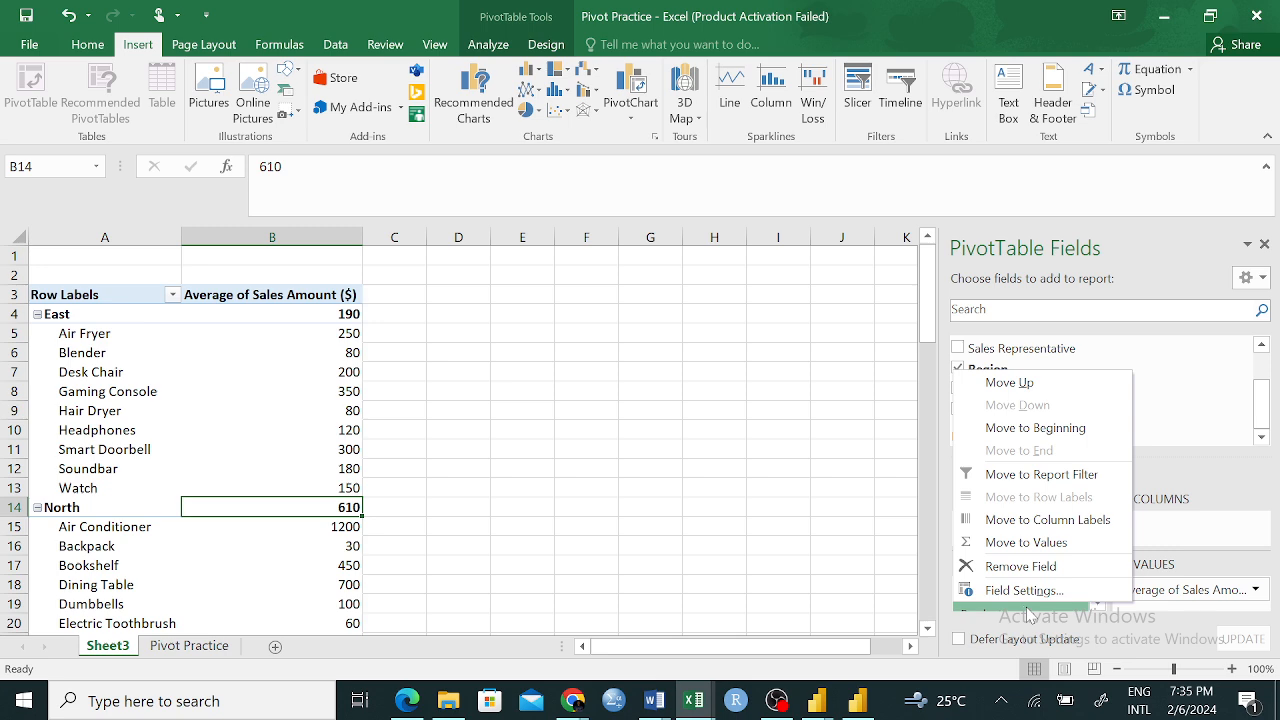
{"action": "left_click", "coordinate": [905, 567]}
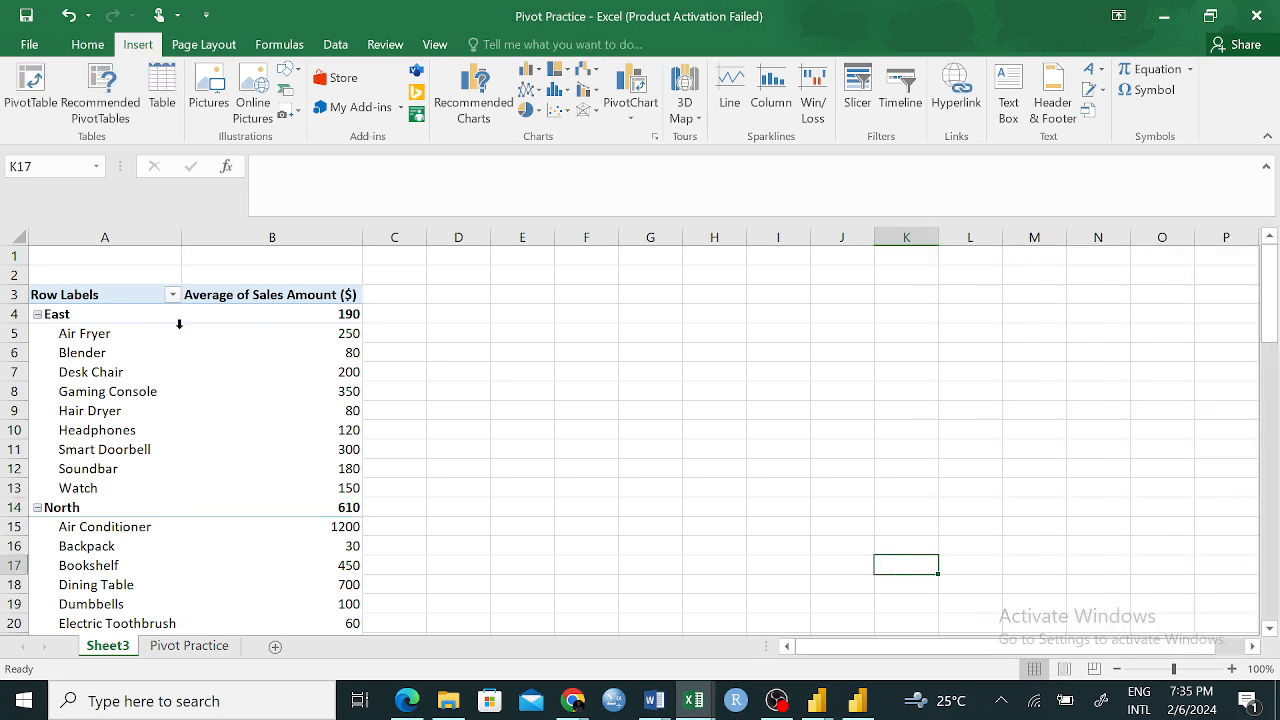
{"action": "left_click", "coordinate": [177, 324]}
{"action": "left_click", "coordinate": [435, 527]}
{"action": "left_click", "coordinate": [333, 443]}
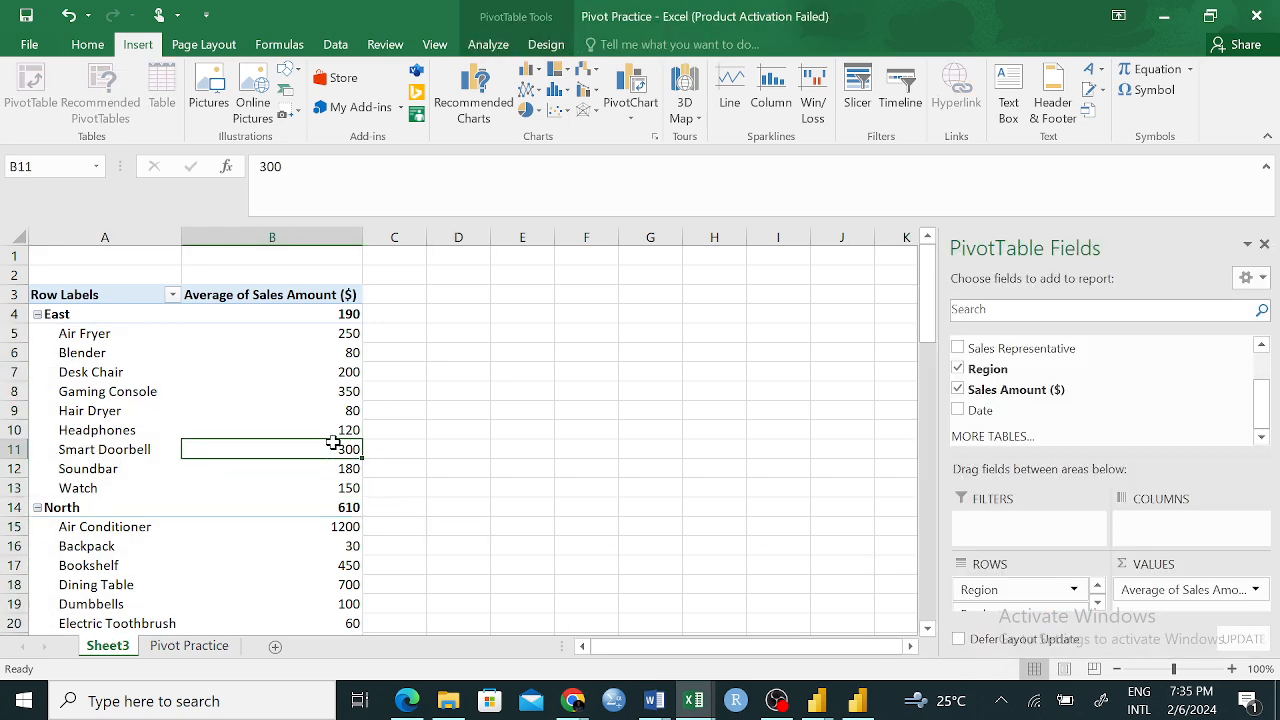
{"action": "left_click", "coordinate": [1100, 603]}
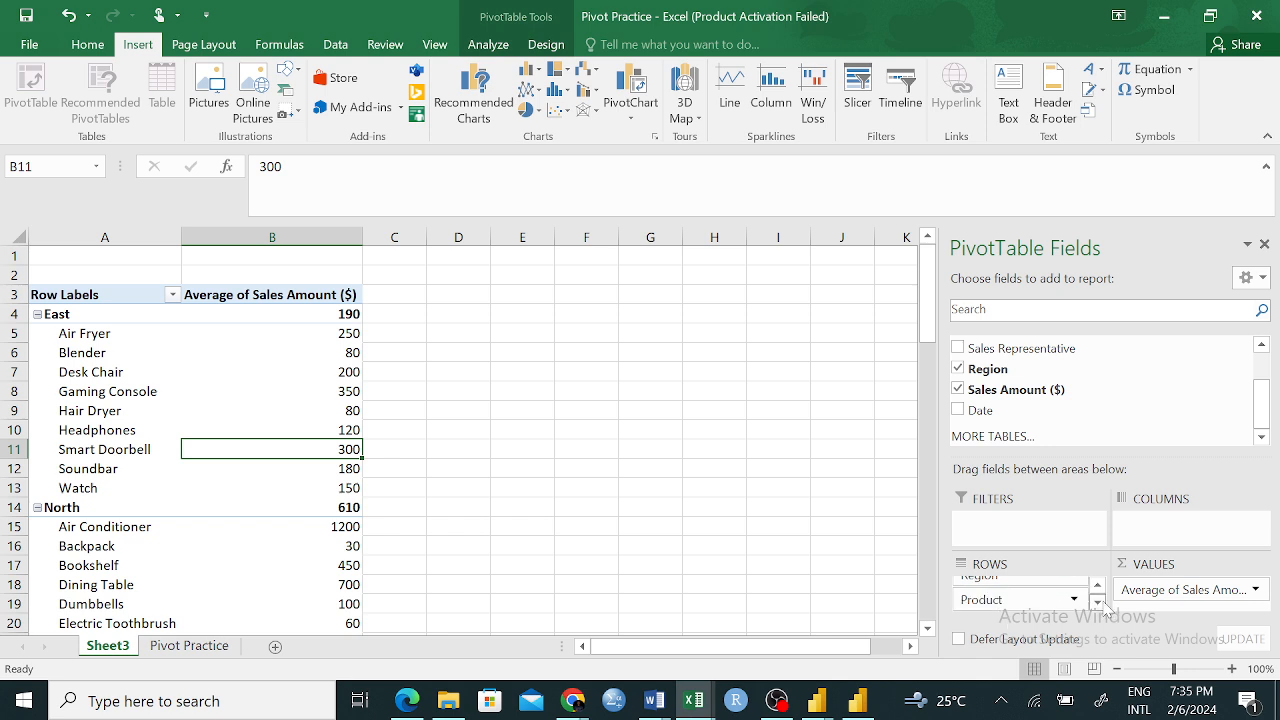
{"action": "left_click", "coordinate": [1010, 600]}
{"action": "left_click_drag", "start_coordinate": [1010, 600], "coordinate": [1047, 425]}
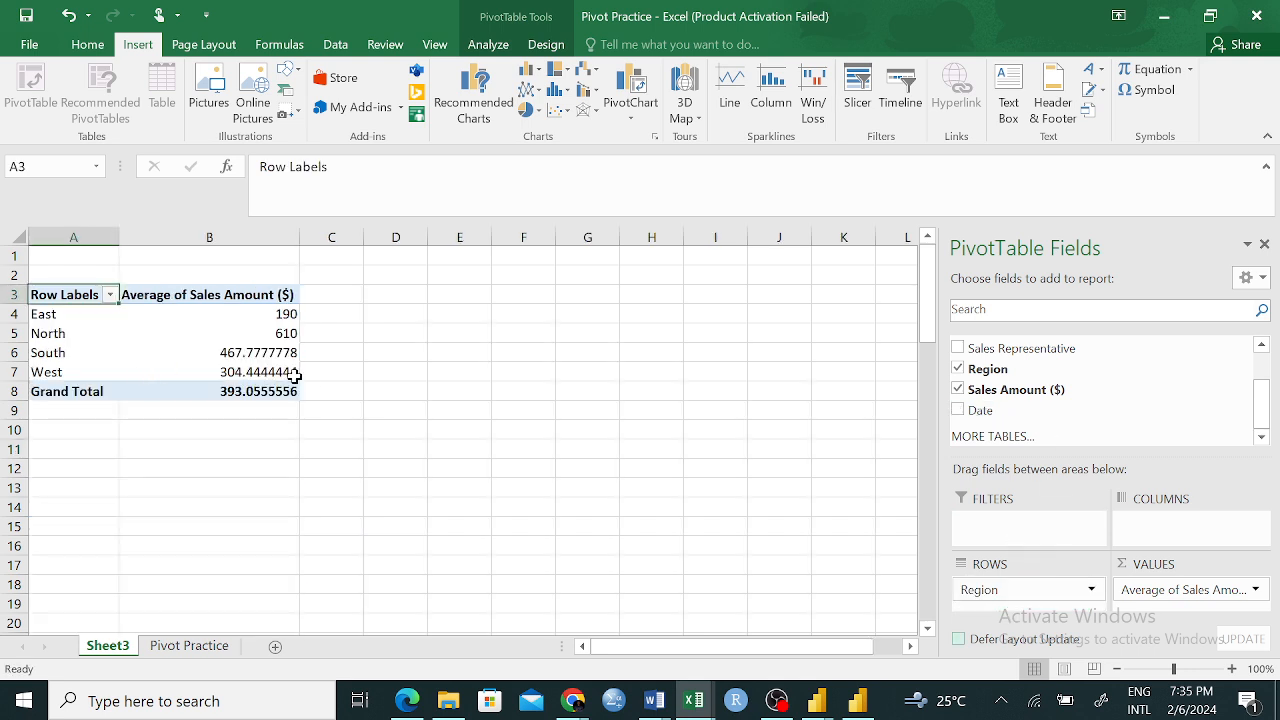
Set the Sales Amount ($) value field to summarize by Sum
{"action": "left_click", "coordinate": [1215, 597]}
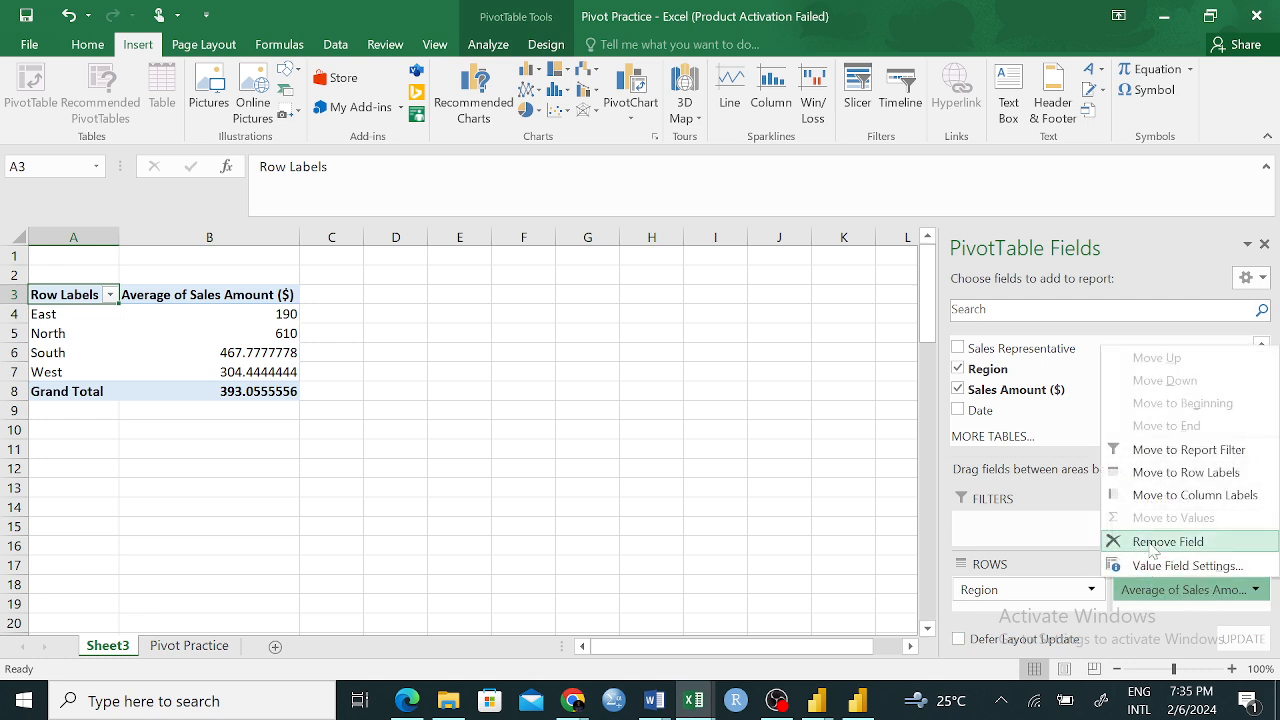
{"action": "left_click", "coordinate": [1160, 566]}
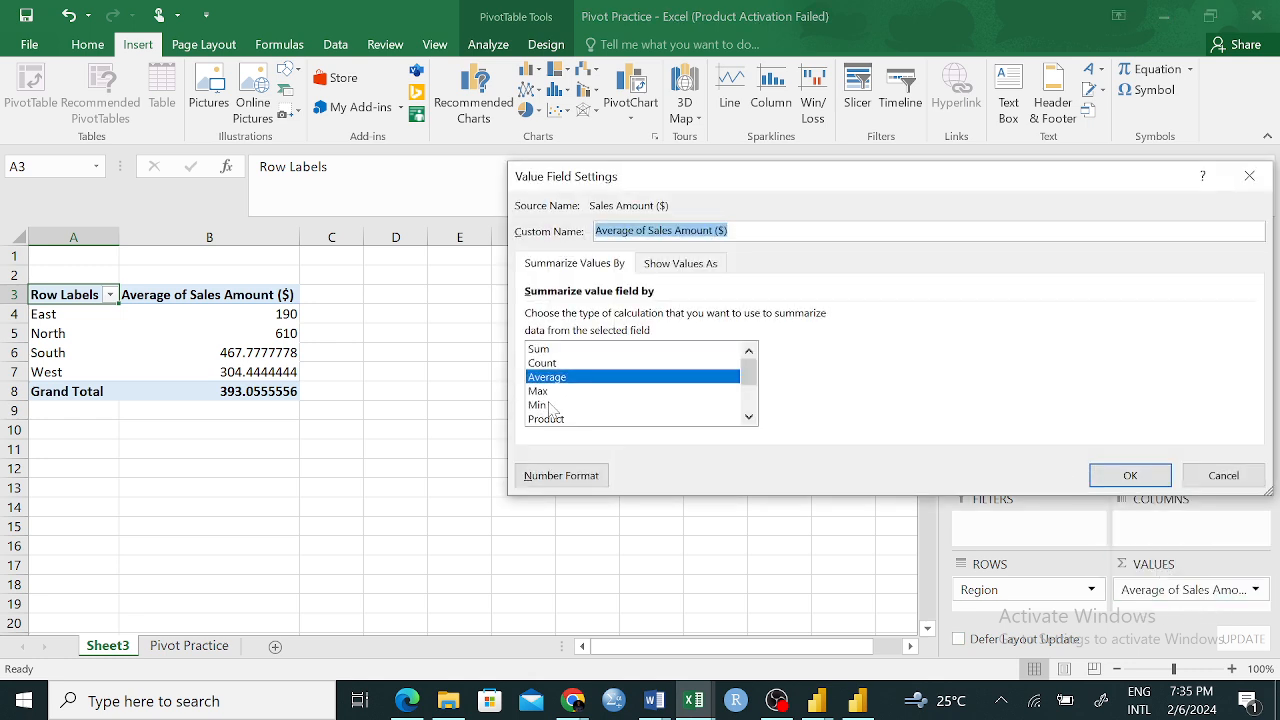
{"action": "left_click", "coordinate": [571, 351]}
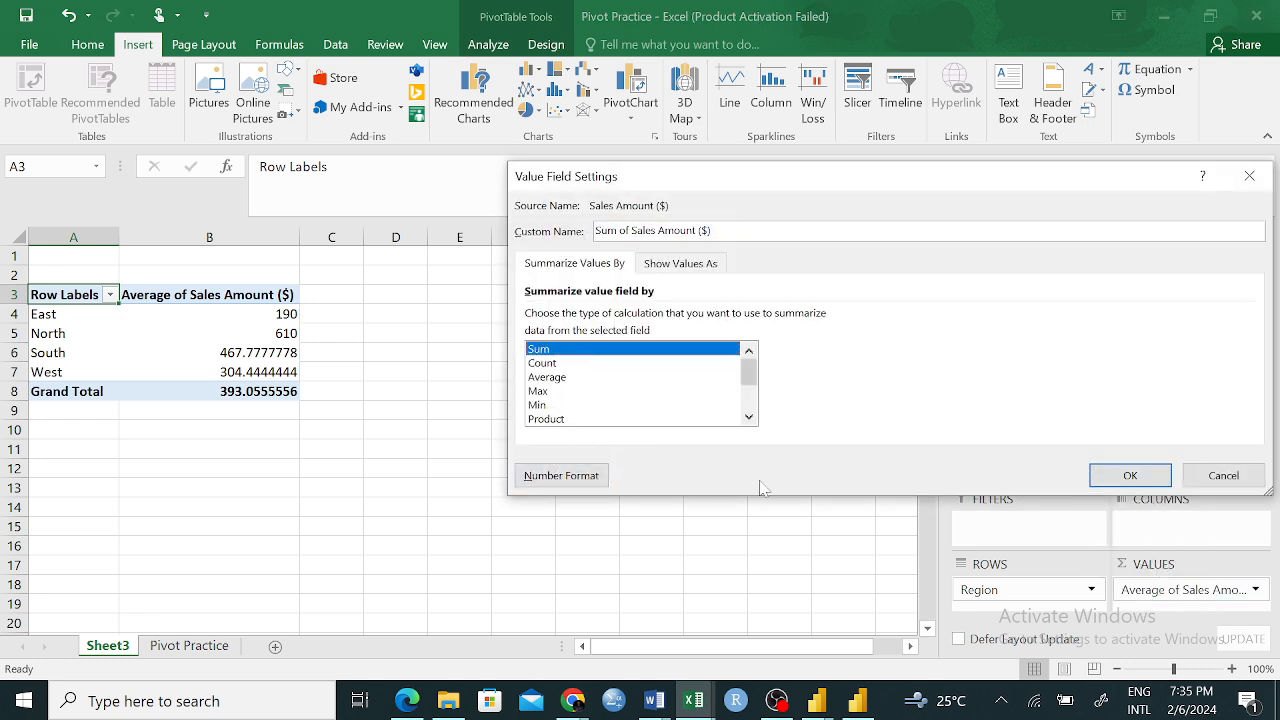
{"action": "left_click", "coordinate": [1129, 475]}
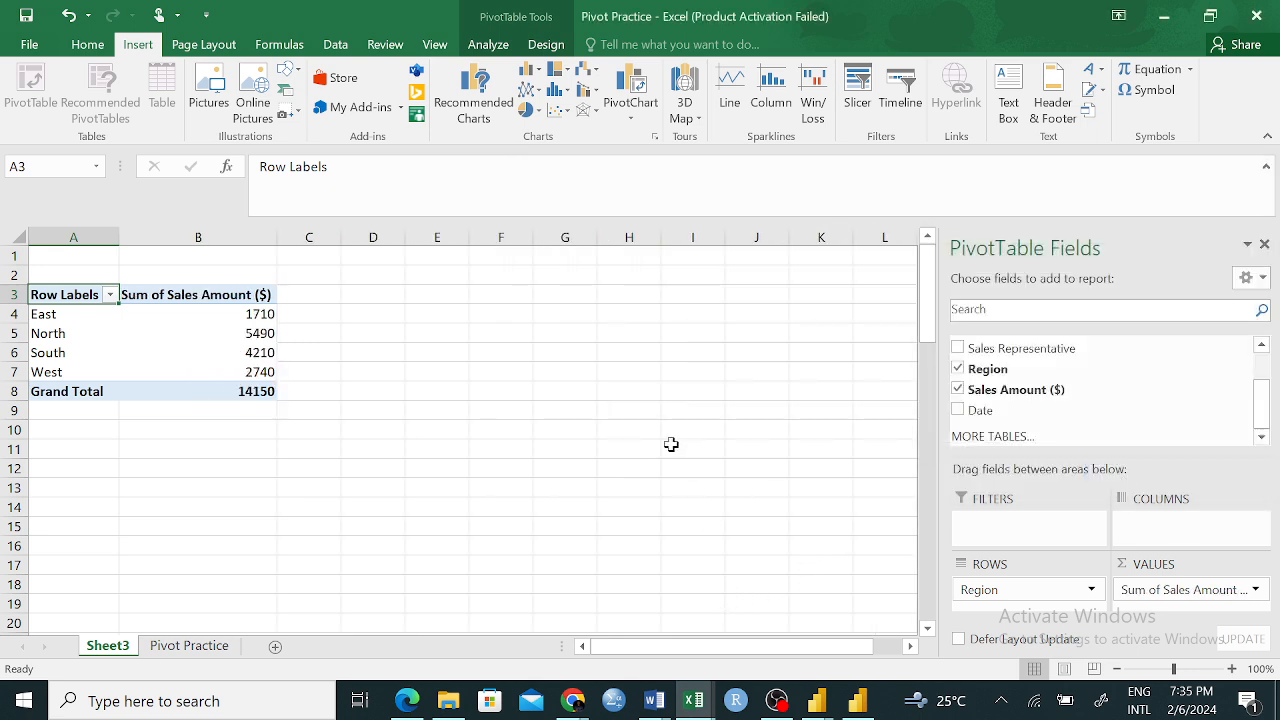
Insert a Clustered Column PivotChart from the region sales PivotTable in A3:B8
{"action": "left_click", "coordinate": [272, 507]}
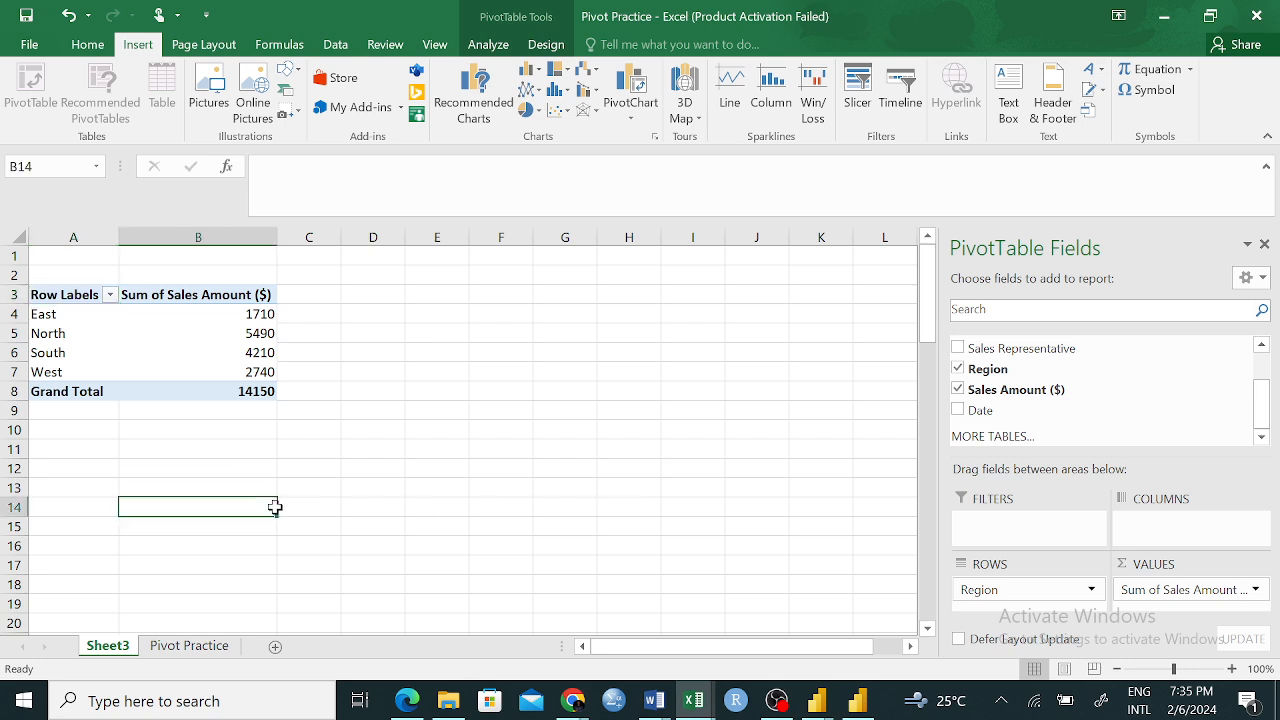
{"action": "left_click_drag", "start_coordinate": [48, 293], "coordinate": [256, 388]}
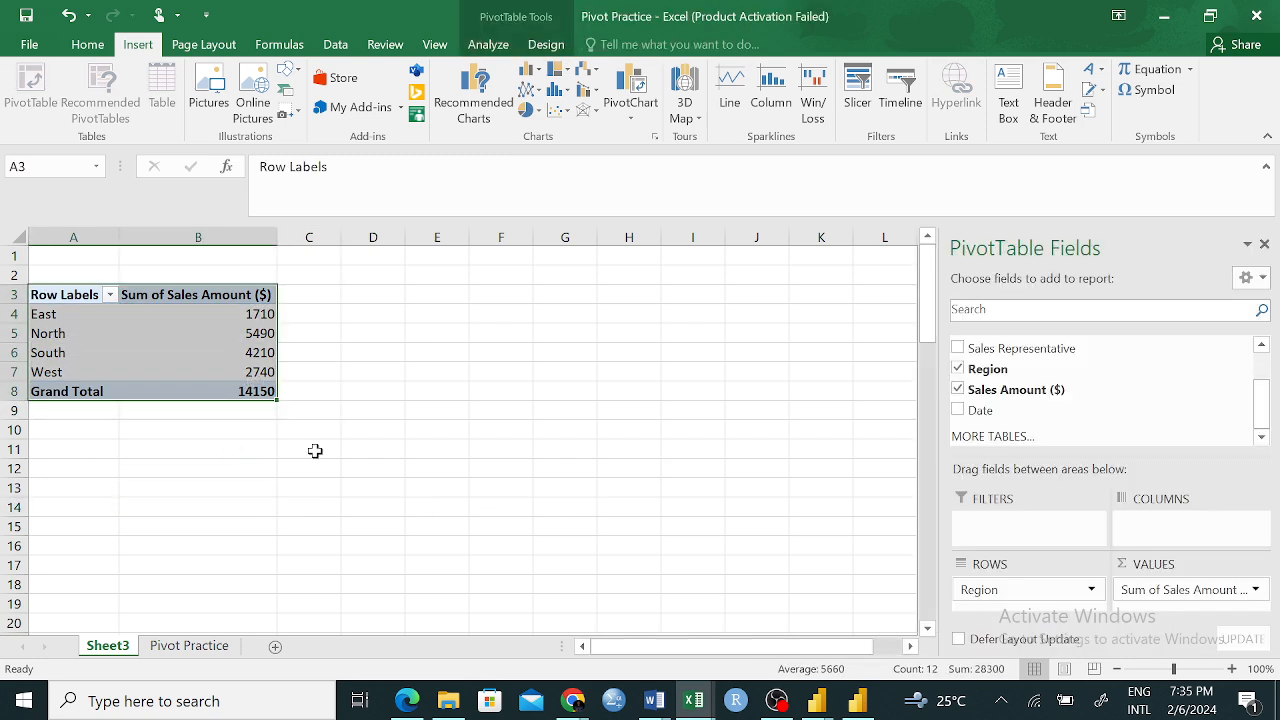
{"action": "left_click", "coordinate": [625, 92]}
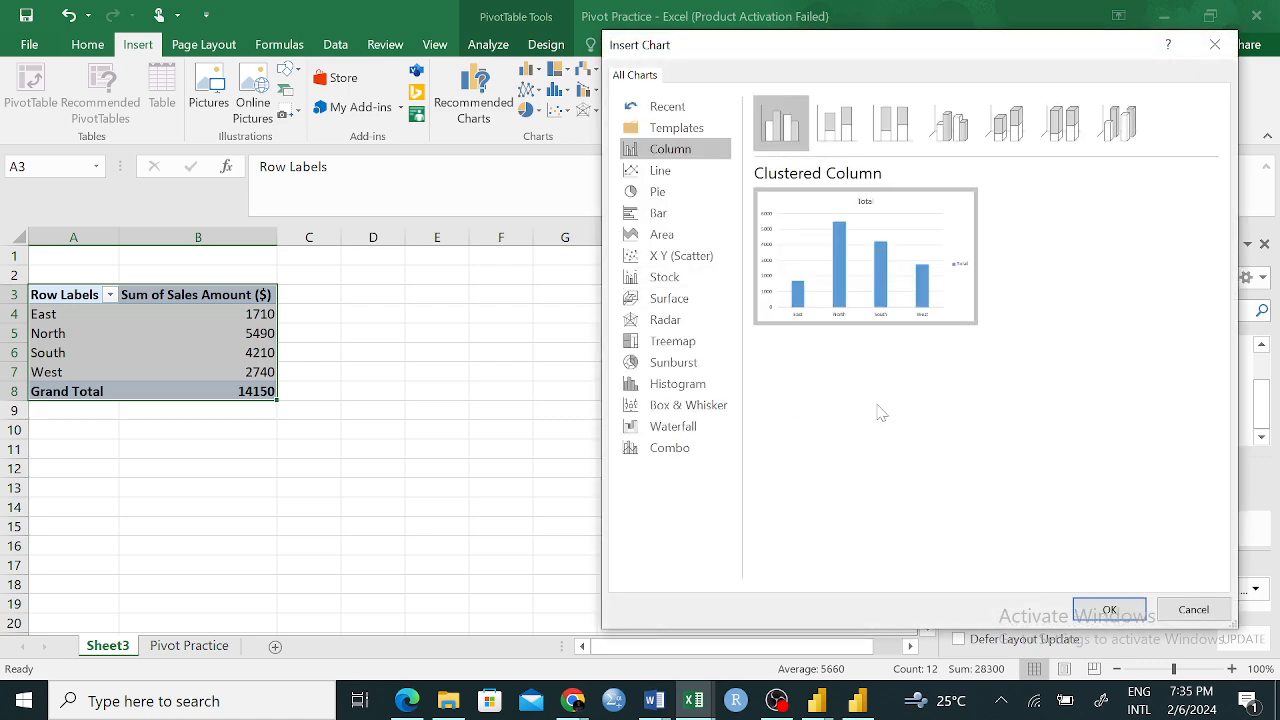
{"action": "left_click", "coordinate": [1215, 44]}
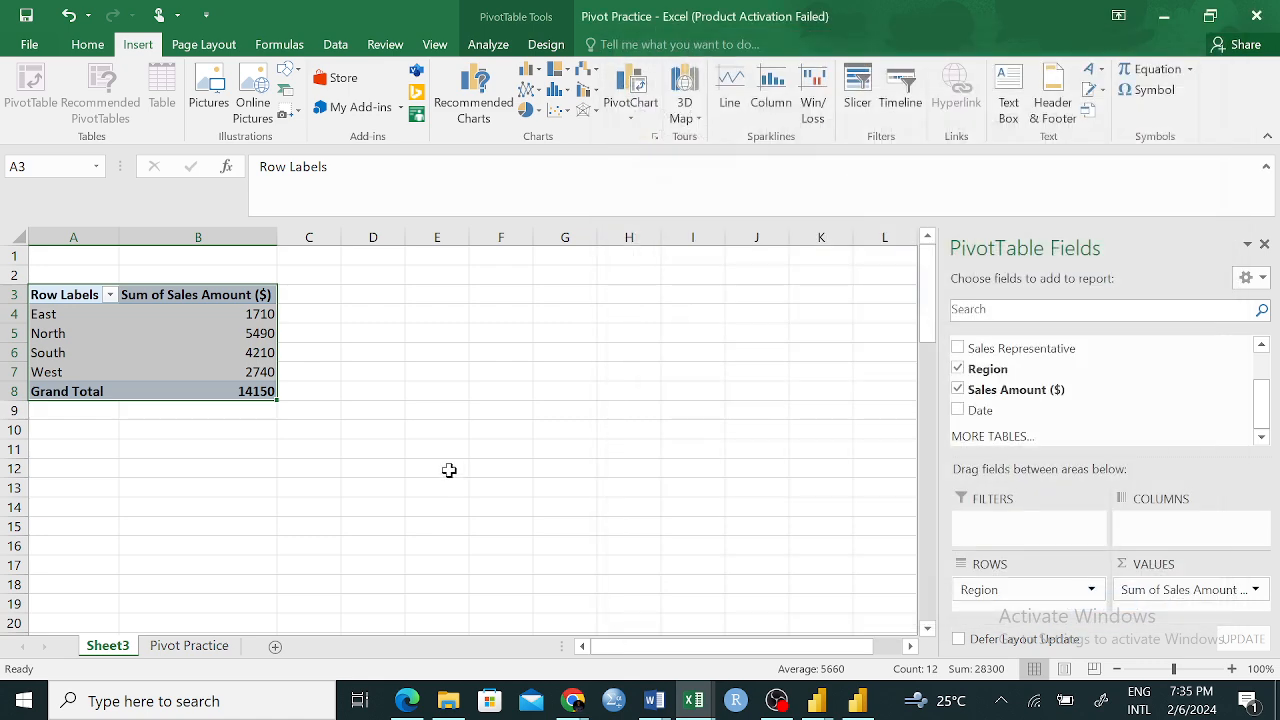
{"action": "left_click", "coordinate": [630, 95]}
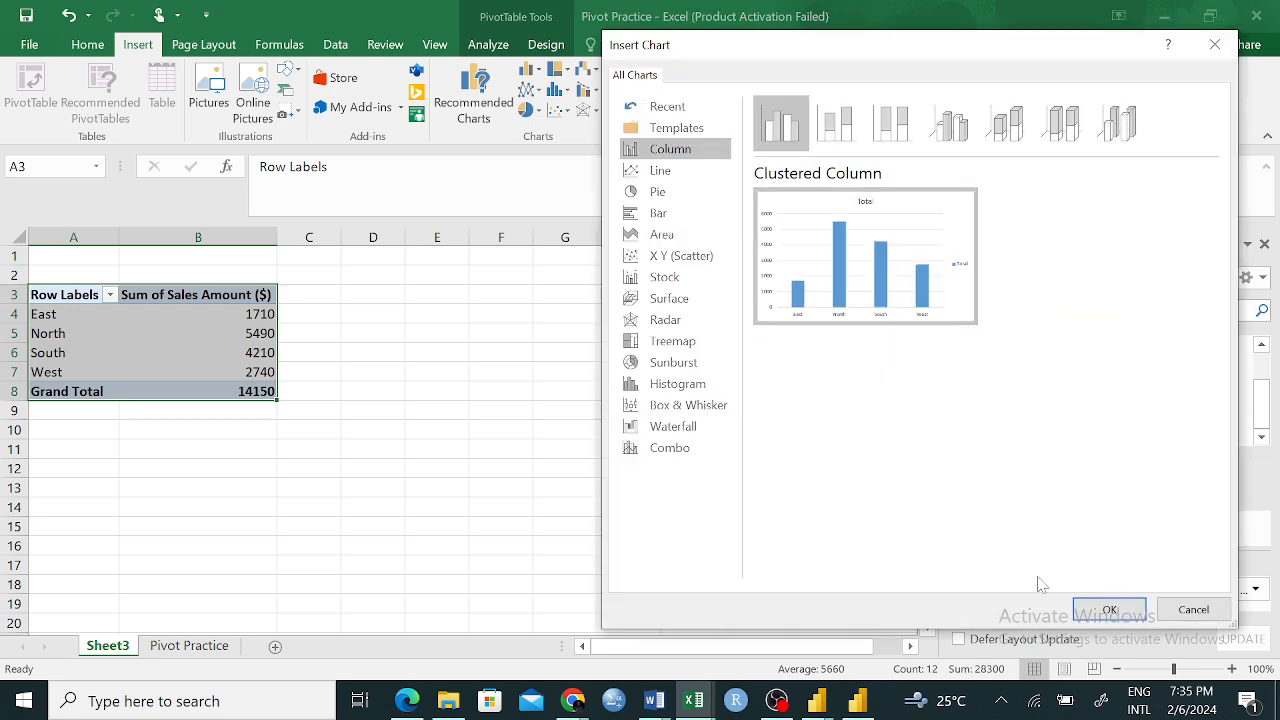
{"action": "left_click", "coordinate": [1109, 609]}
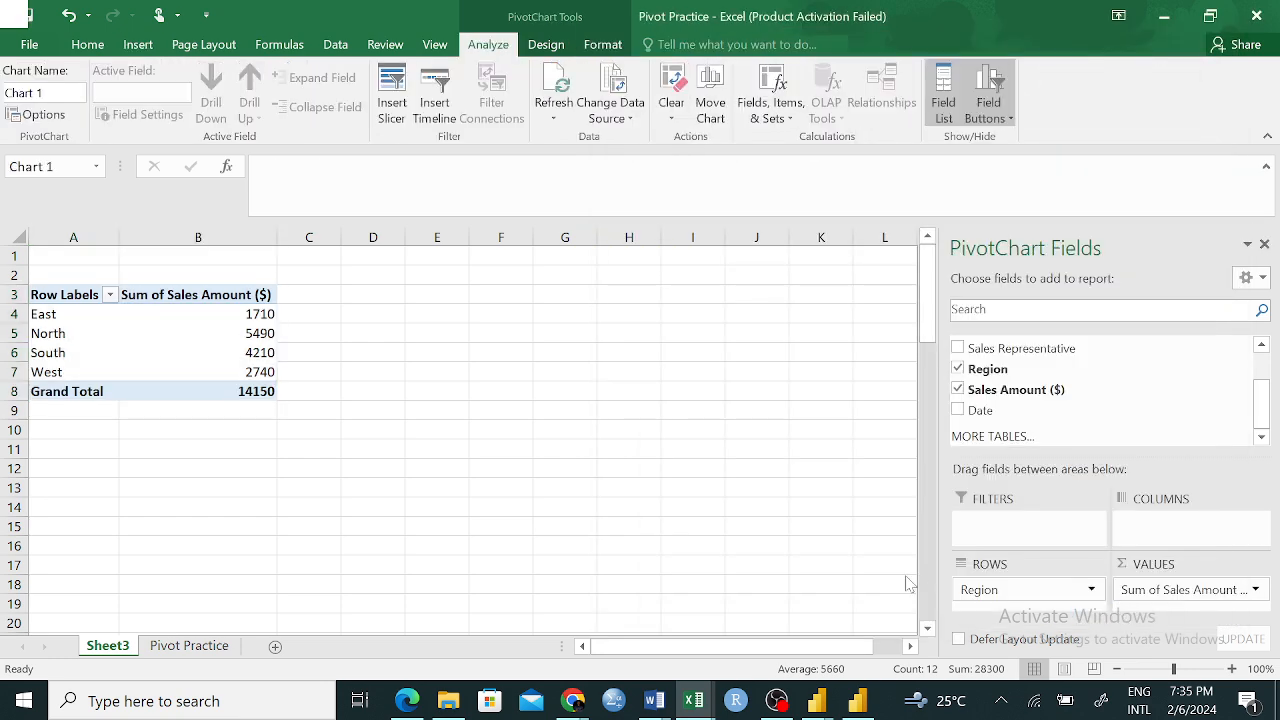
Move the PivotChart beside the PivotTable and shrink it to span about columns D to K, rows 1 to 14
{"action": "left_click_drag", "start_coordinate": [600, 320], "coordinate": [720, 274]}
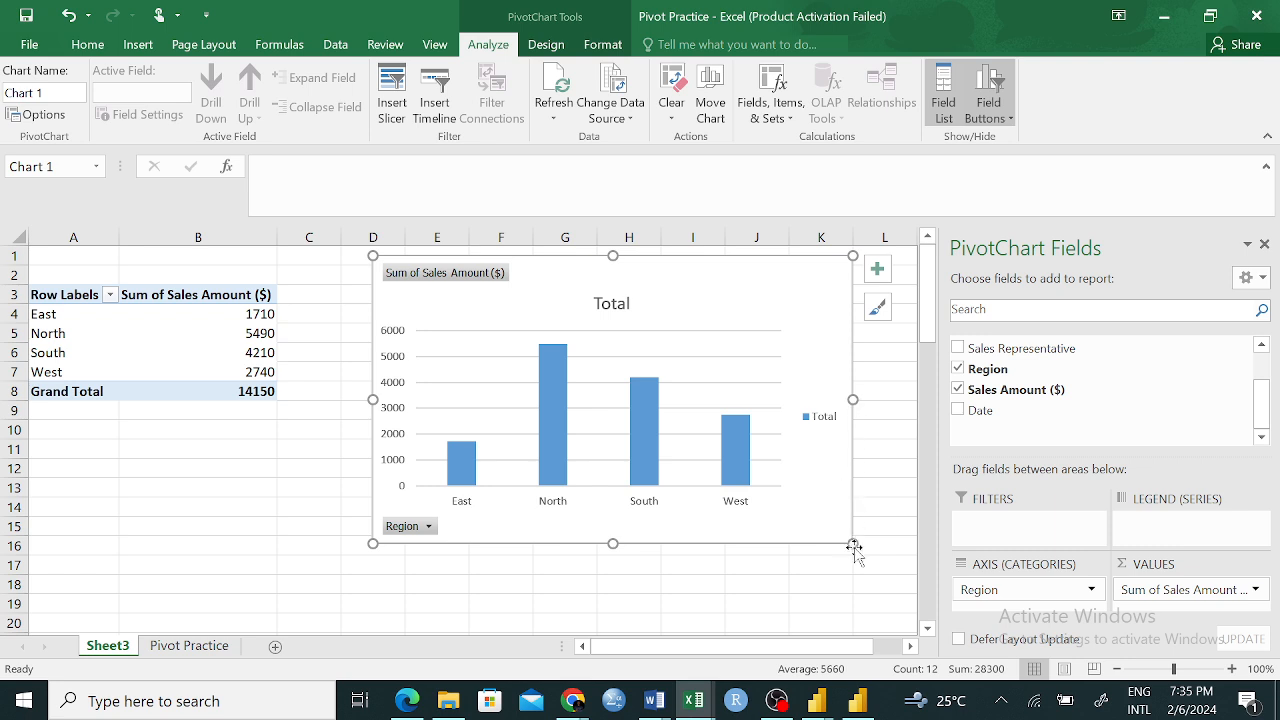
{"action": "left_click_drag", "start_coordinate": [852, 543], "coordinate": [824, 501]}
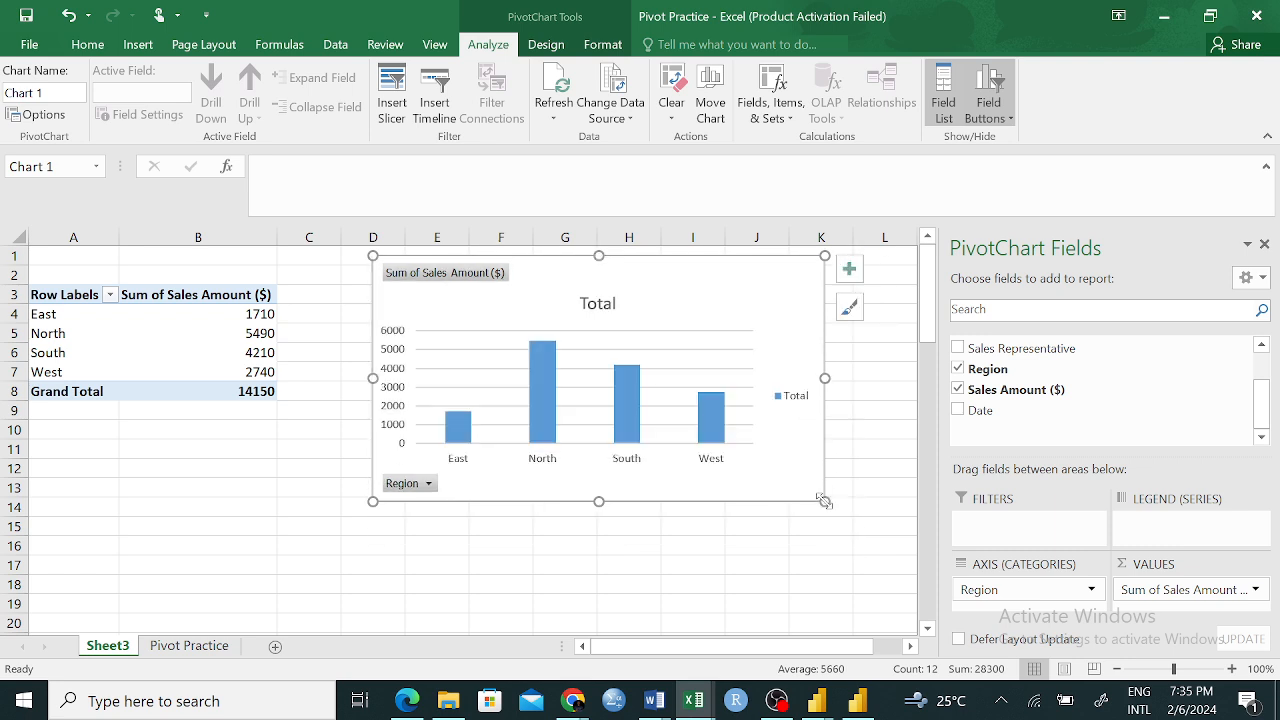
{"action": "left_click", "coordinate": [810, 546]}
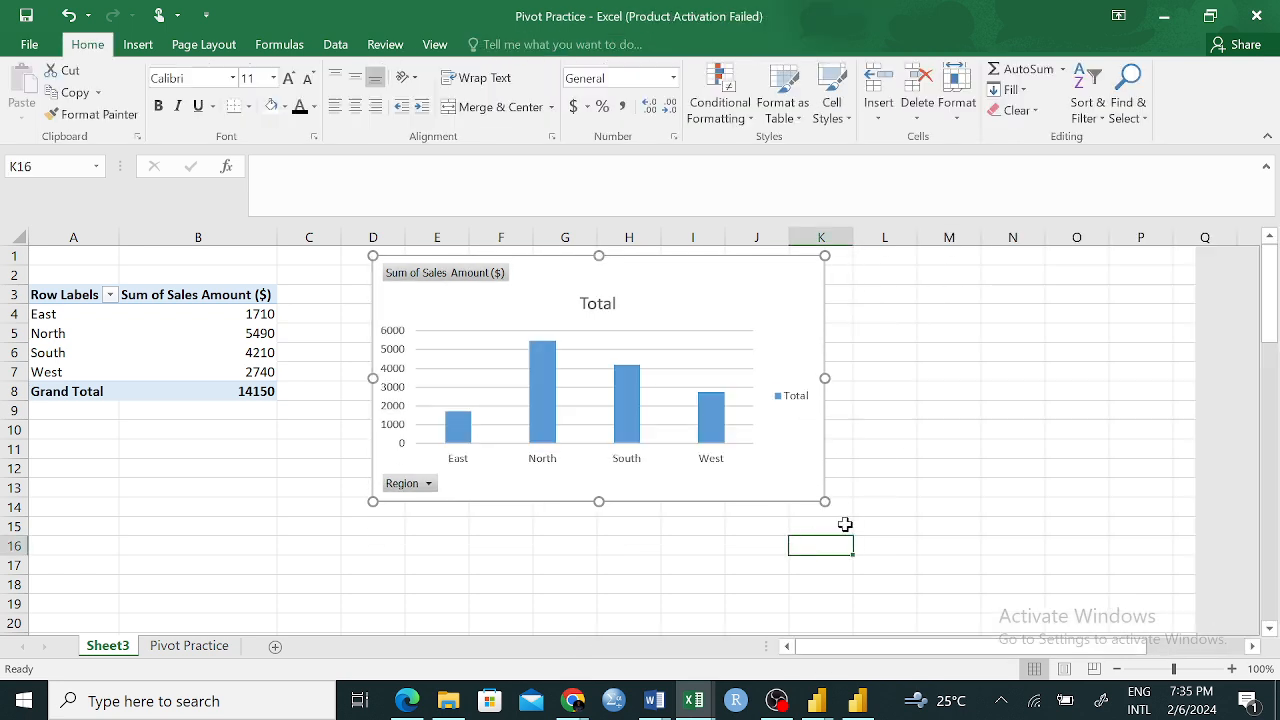
Copy the PivotTable range A3:B7 without the Grand Total and paste it as values at B19
{"action": "left_click_drag", "start_coordinate": [48, 293], "coordinate": [184, 379]}
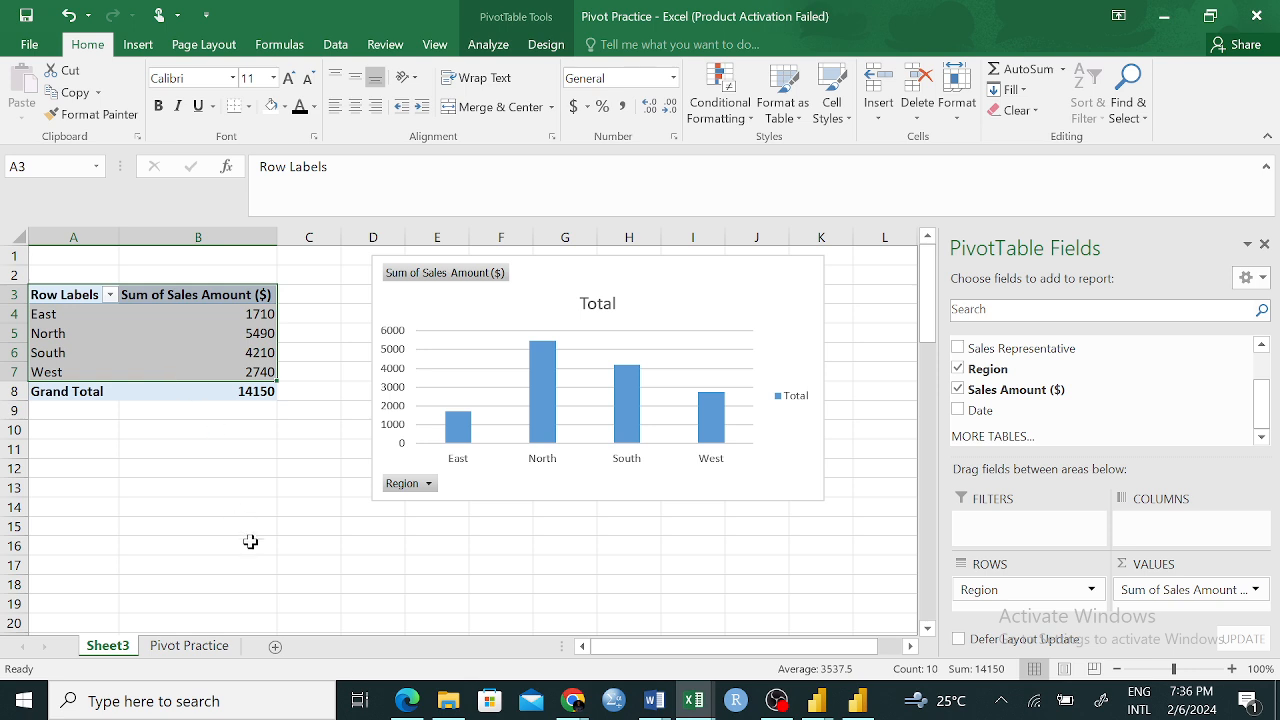
{"action": "key", "text": "ctrl+c"}
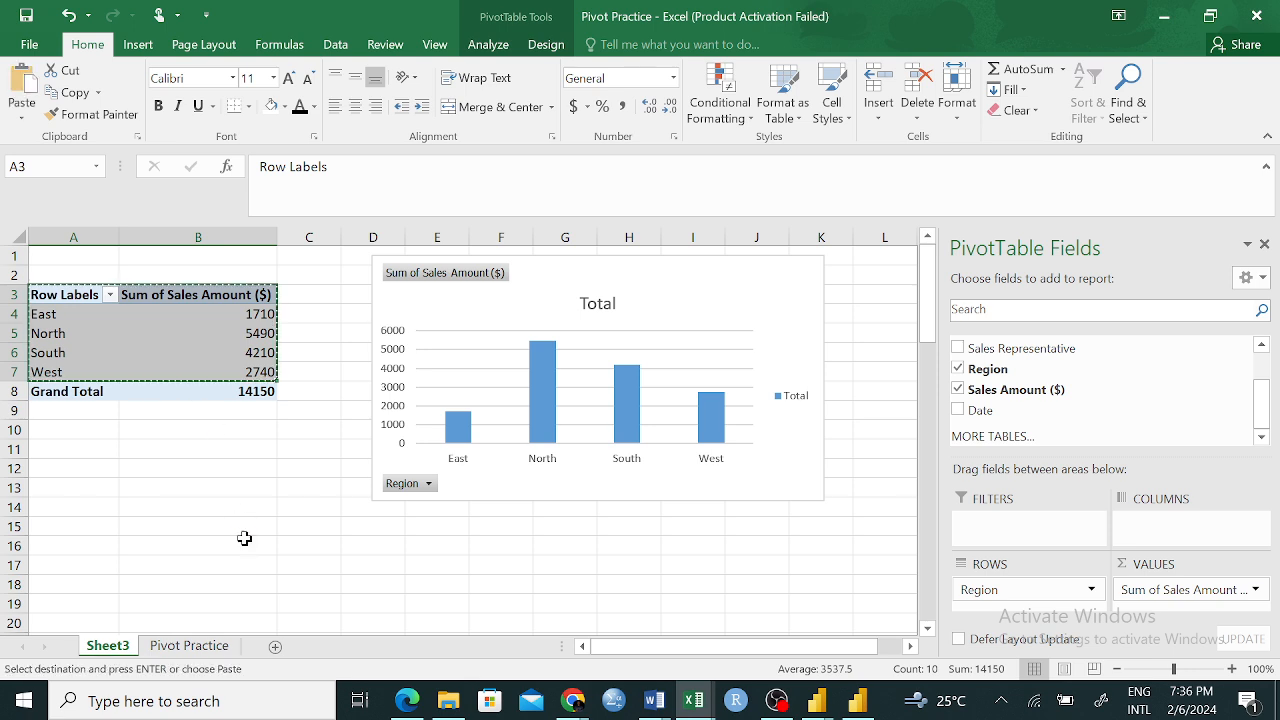
{"action": "scroll", "coordinate": [399, 488], "scroll_direction": "down", "scroll_amount": 1}
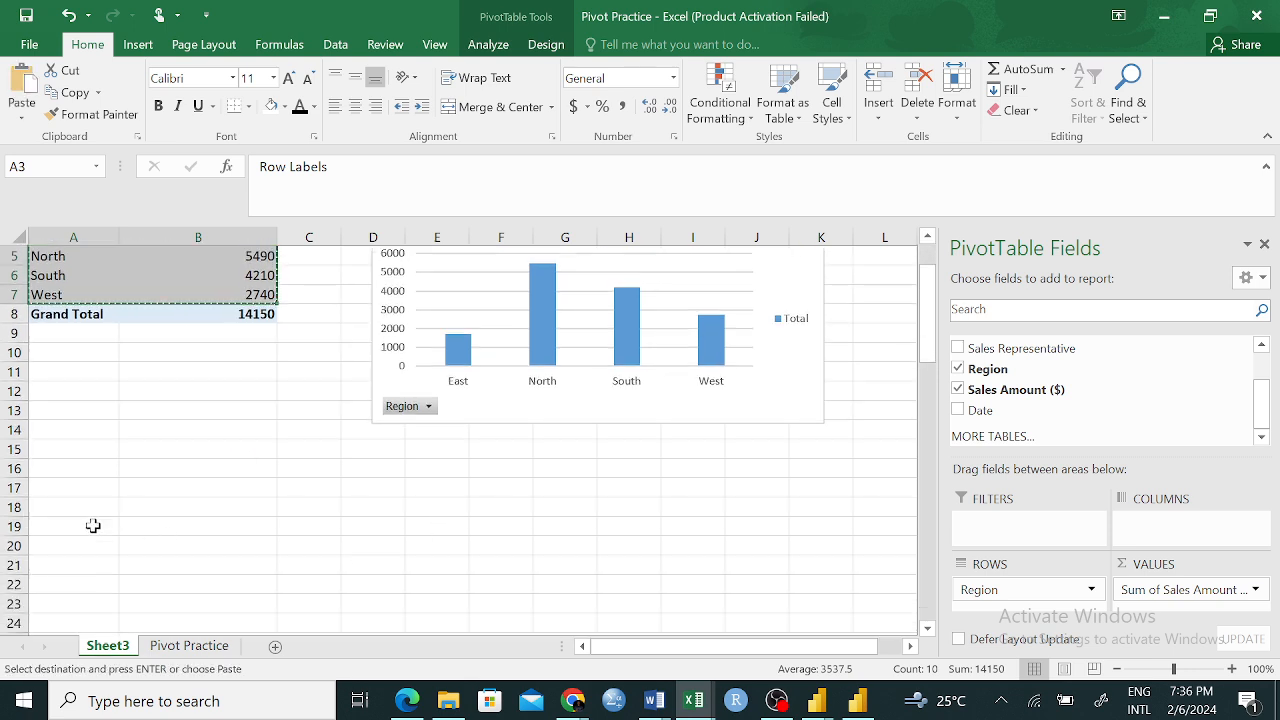
{"action": "left_click", "coordinate": [140, 527]}
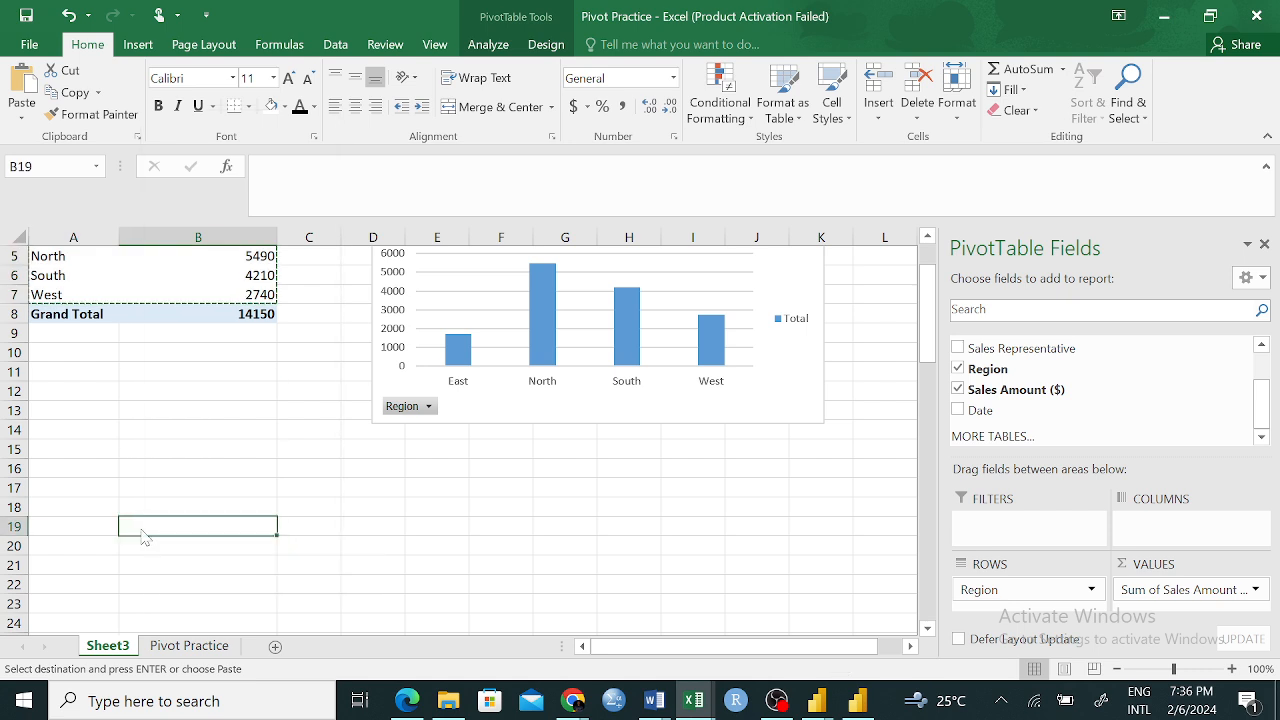
{"action": "right_click", "coordinate": [141, 532]}
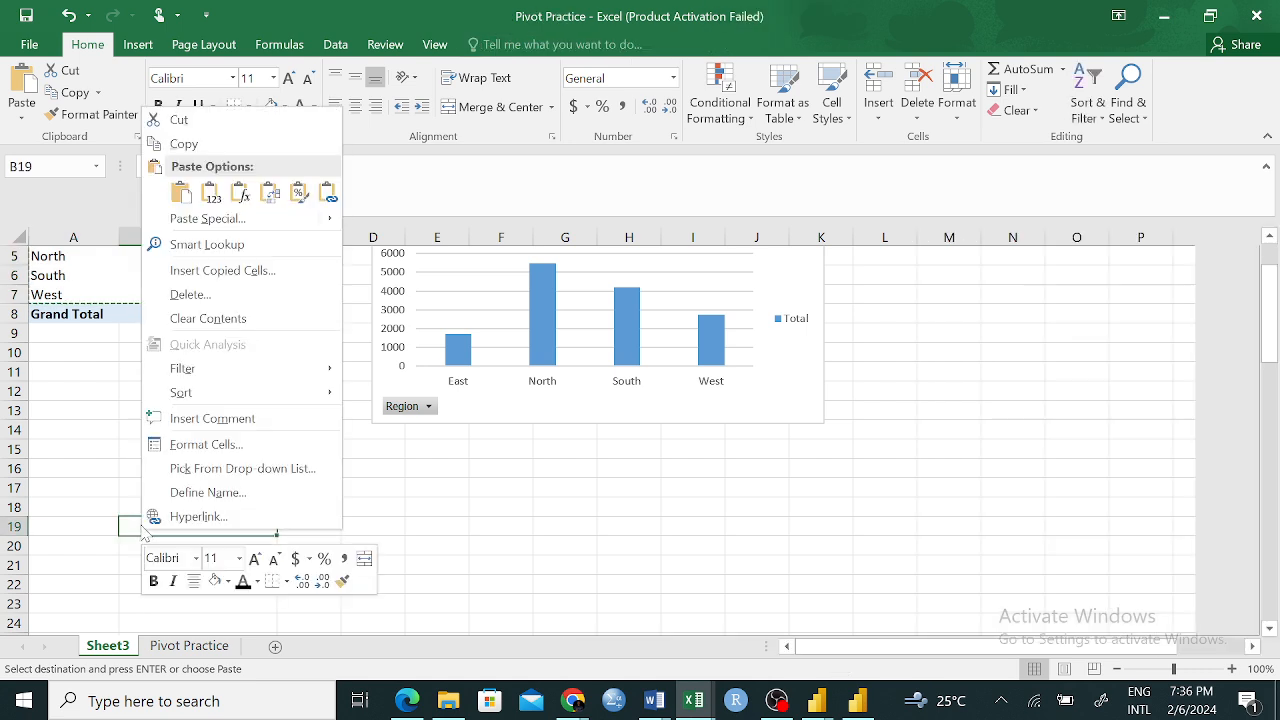
{"action": "left_click", "coordinate": [210, 193]}
{"action": "left_click", "coordinate": [437, 565]}
Insert a 2-D Clustered Column chart from the pasted range B19:C23 and place it over the columns from K onward
{"action": "left_click_drag", "start_coordinate": [136, 528], "coordinate": [320, 604]}
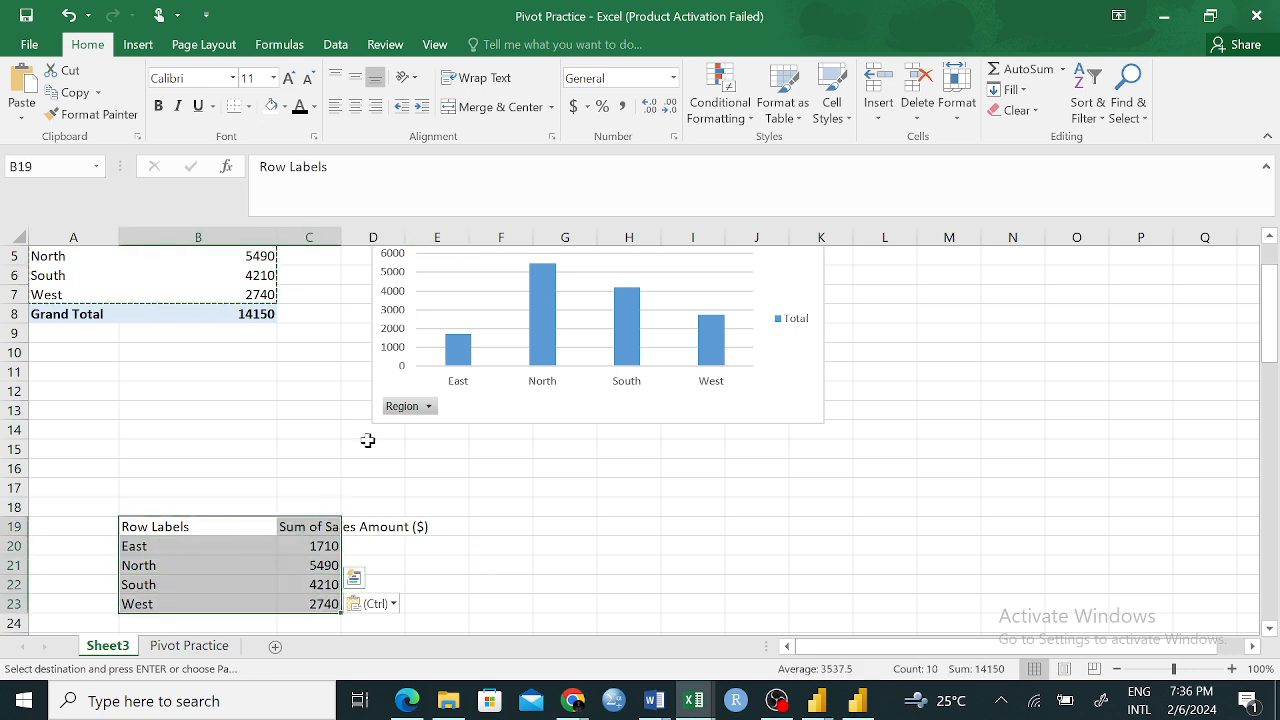
{"action": "left_click", "coordinate": [138, 44]}
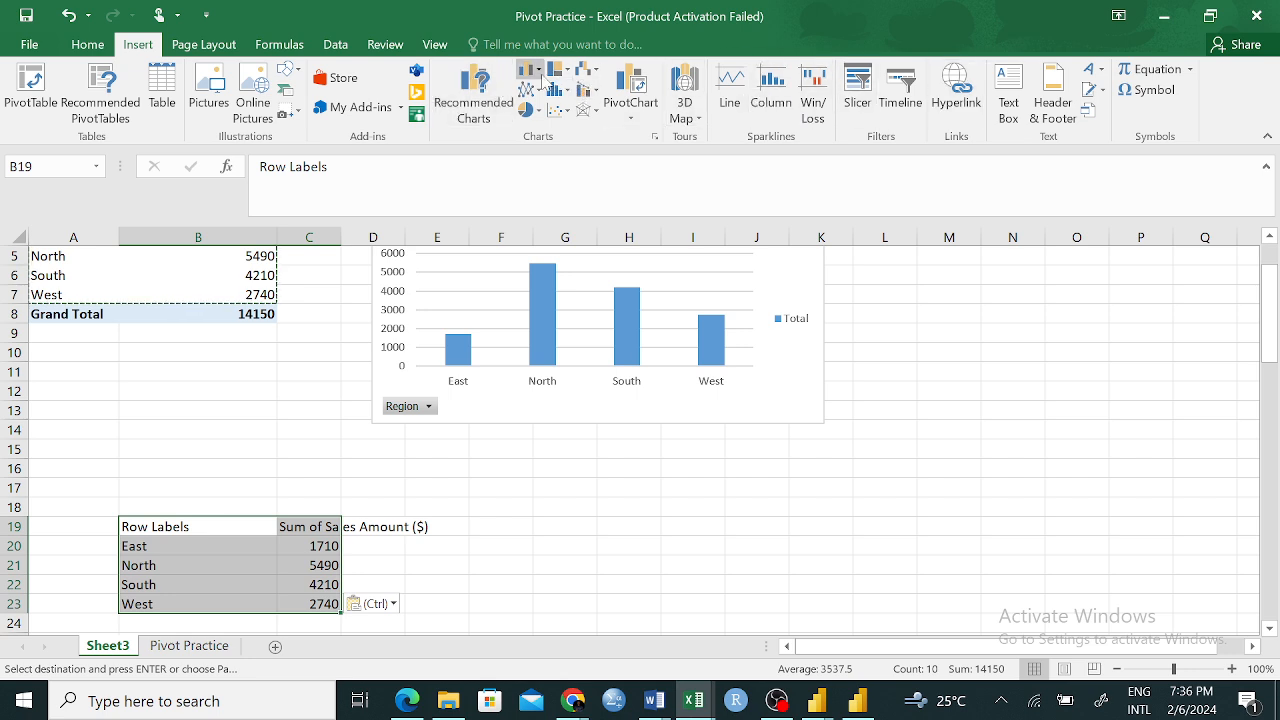
{"action": "left_click", "coordinate": [540, 70]}
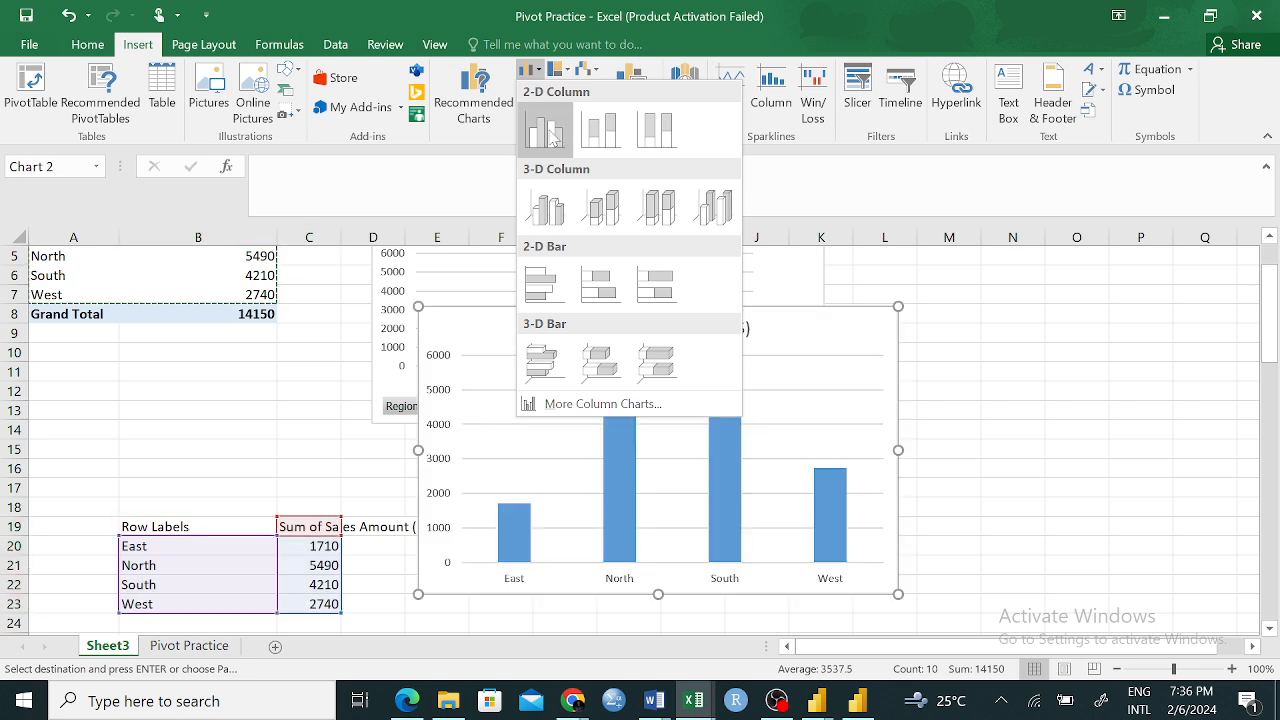
{"action": "left_click", "coordinate": [549, 137]}
{"action": "left_click_drag", "start_coordinate": [854, 340], "coordinate": [1219, 322]}
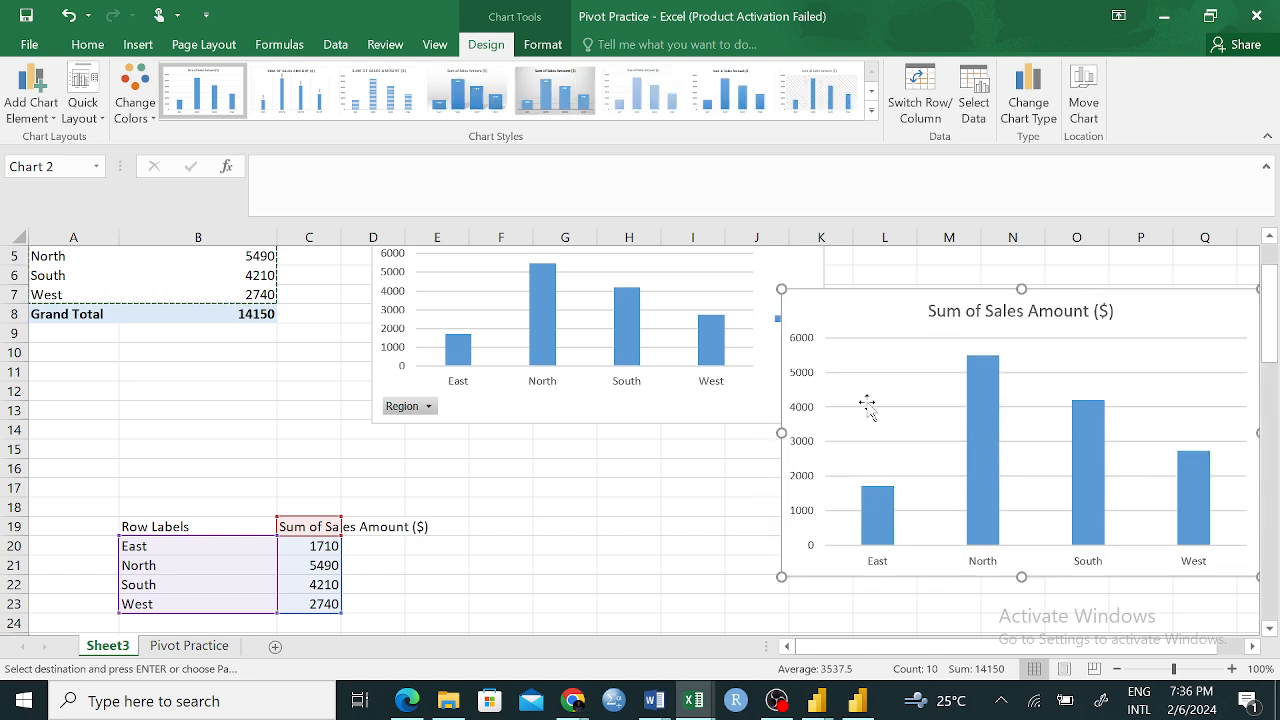
Compare the regular column chart and its pasted source values with the PivotChart and its PivotTable
{"action": "left_click", "coordinate": [623, 545]}
{"action": "left_click", "coordinate": [1003, 390]}
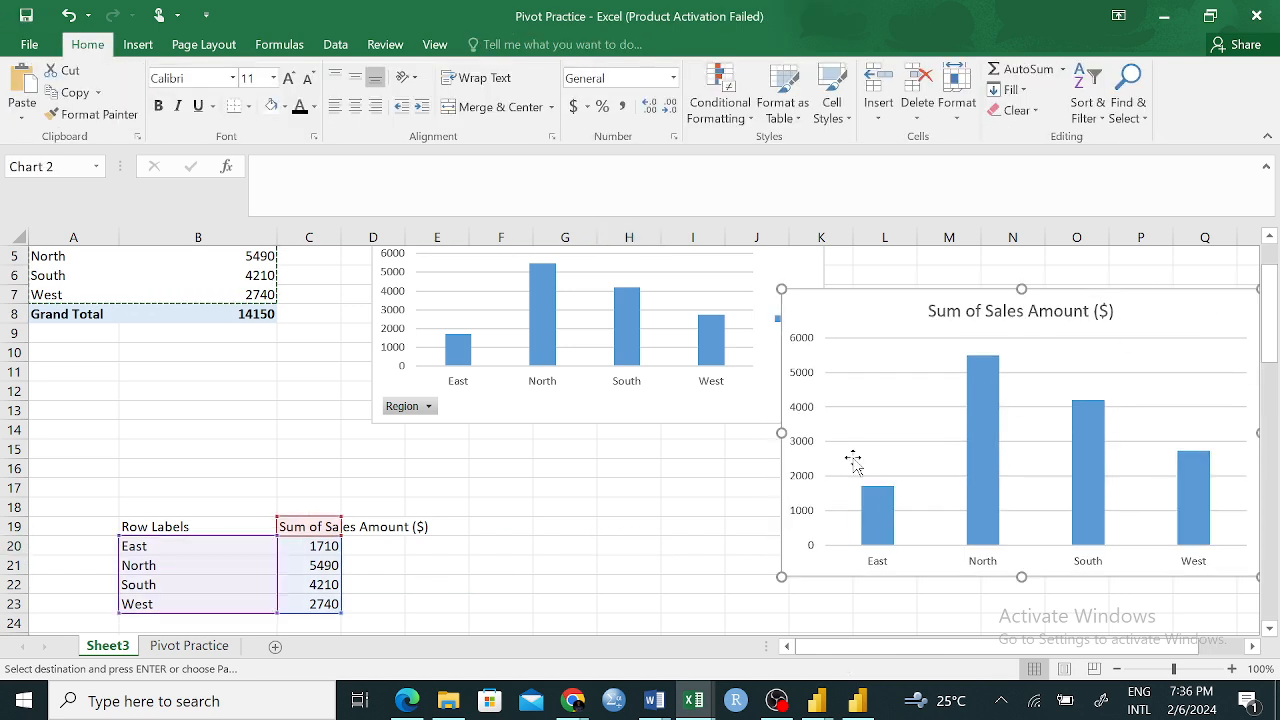
{"action": "left_click_drag", "start_coordinate": [165, 507], "coordinate": [278, 608]}
{"action": "left_click", "coordinate": [545, 563]}
{"action": "scroll", "coordinate": [624, 478], "scroll_direction": "up", "scroll_amount": 1}
{"action": "scroll", "coordinate": [624, 478], "scroll_direction": "up", "scroll_amount": 1}
{"action": "left_click", "coordinate": [786, 272]}
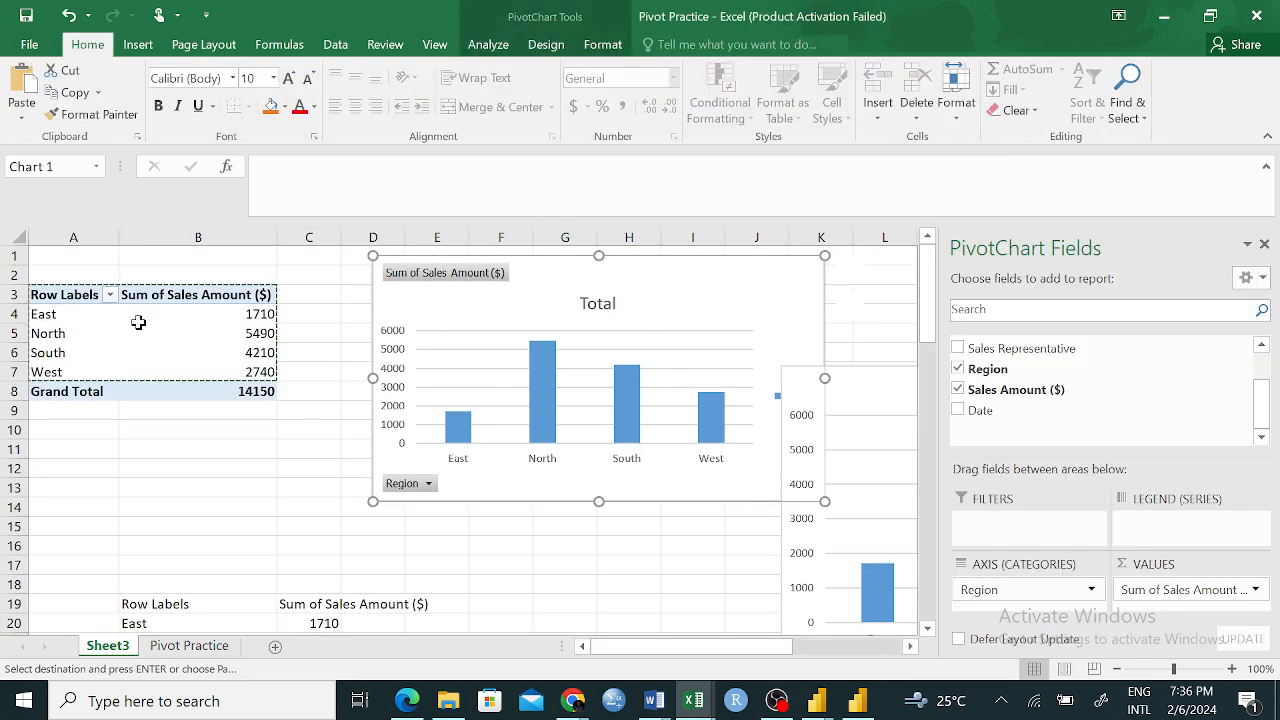
{"action": "left_click_drag", "start_coordinate": [74, 292], "coordinate": [251, 410]}
{"action": "left_click", "coordinate": [239, 474]}
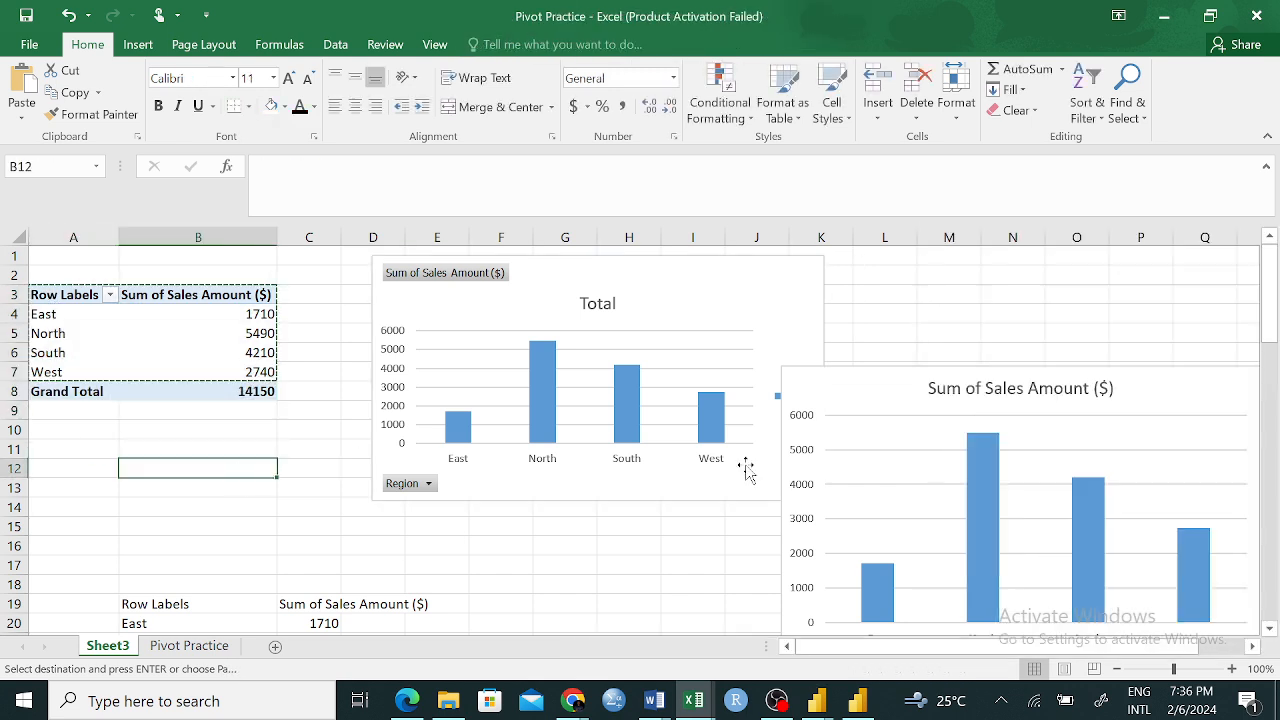
Move the PivotChart over columns B to I, with its upper edge in row 4
{"action": "left_click_drag", "start_coordinate": [737, 277], "coordinate": [589, 337]}
{"action": "left_click_drag", "start_coordinate": [1021, 394], "coordinate": [943, 322]}
{"action": "left_click", "coordinate": [890, 385]}
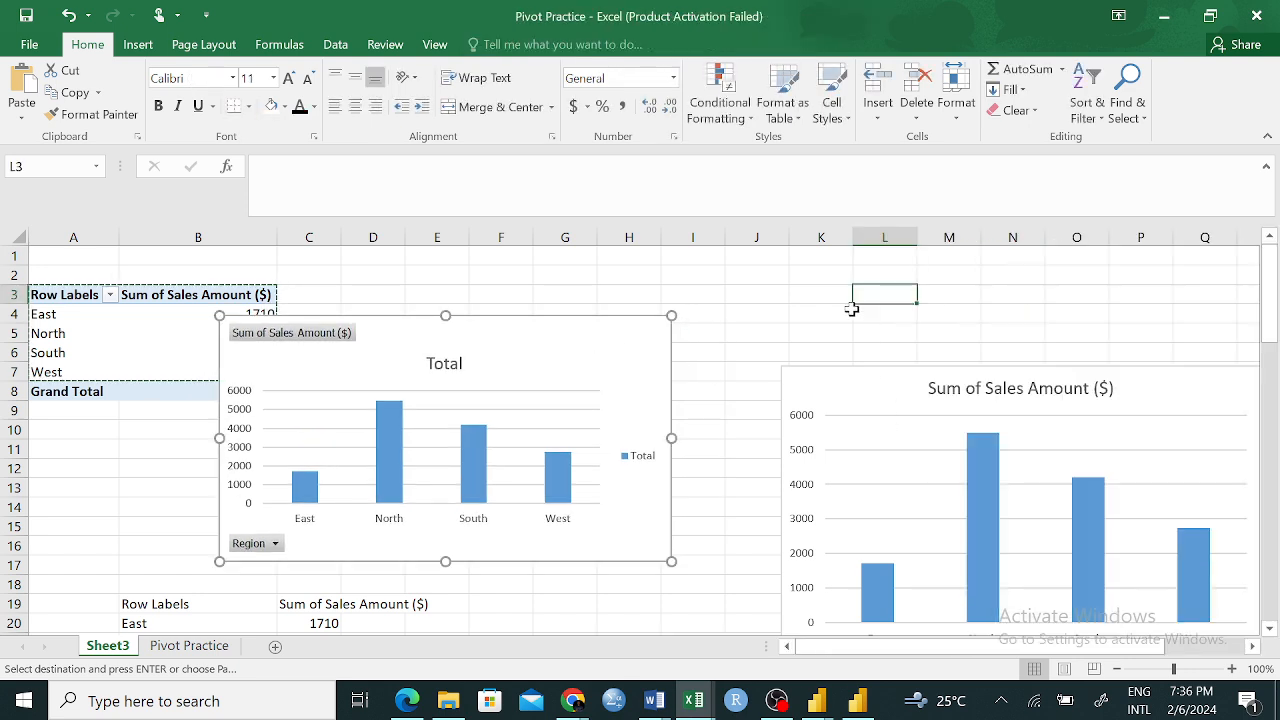
Place the regular column chart next to the PivotChart and shrink it to about columns I to O, rows 4 to 16
{"action": "left_click_drag", "start_coordinate": [992, 358], "coordinate": [935, 308]}
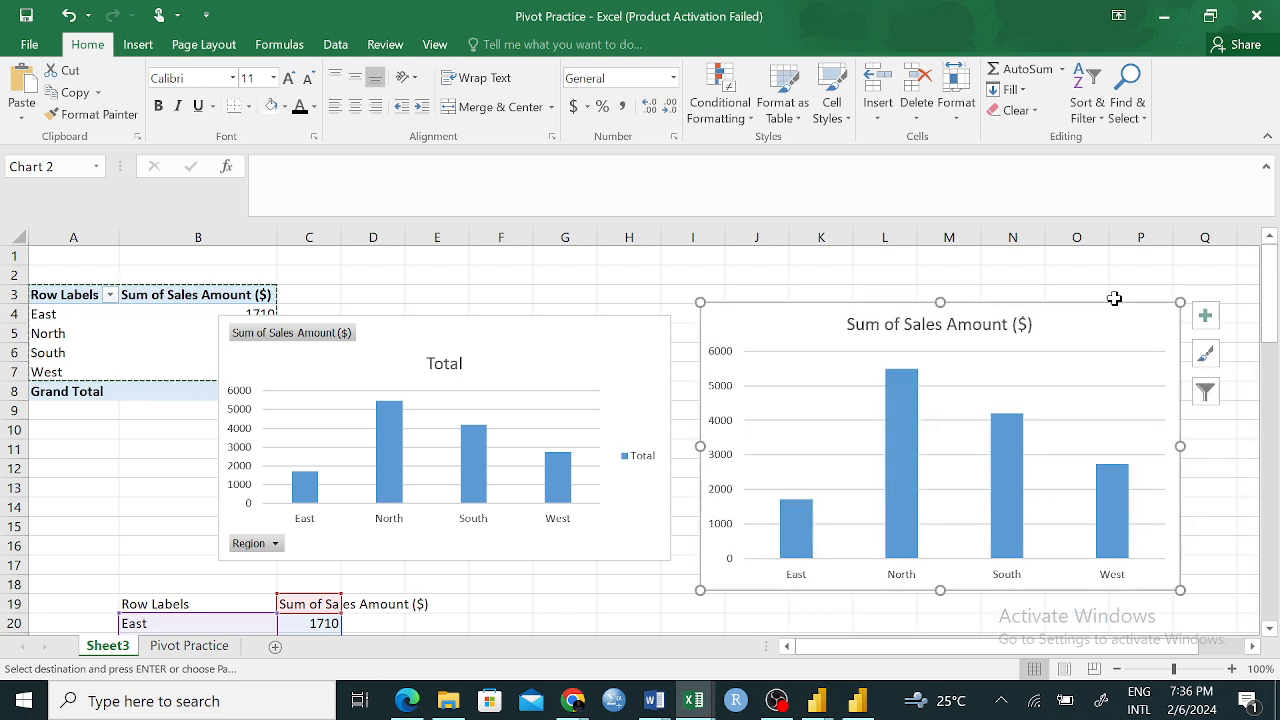
{"action": "left_click_drag", "start_coordinate": [1180, 302], "coordinate": [1117, 357]}
{"action": "left_click_drag", "start_coordinate": [1063, 391], "coordinate": [1046, 346]}
{"action": "left_click_drag", "start_coordinate": [1102, 549], "coordinate": [1109, 556]}
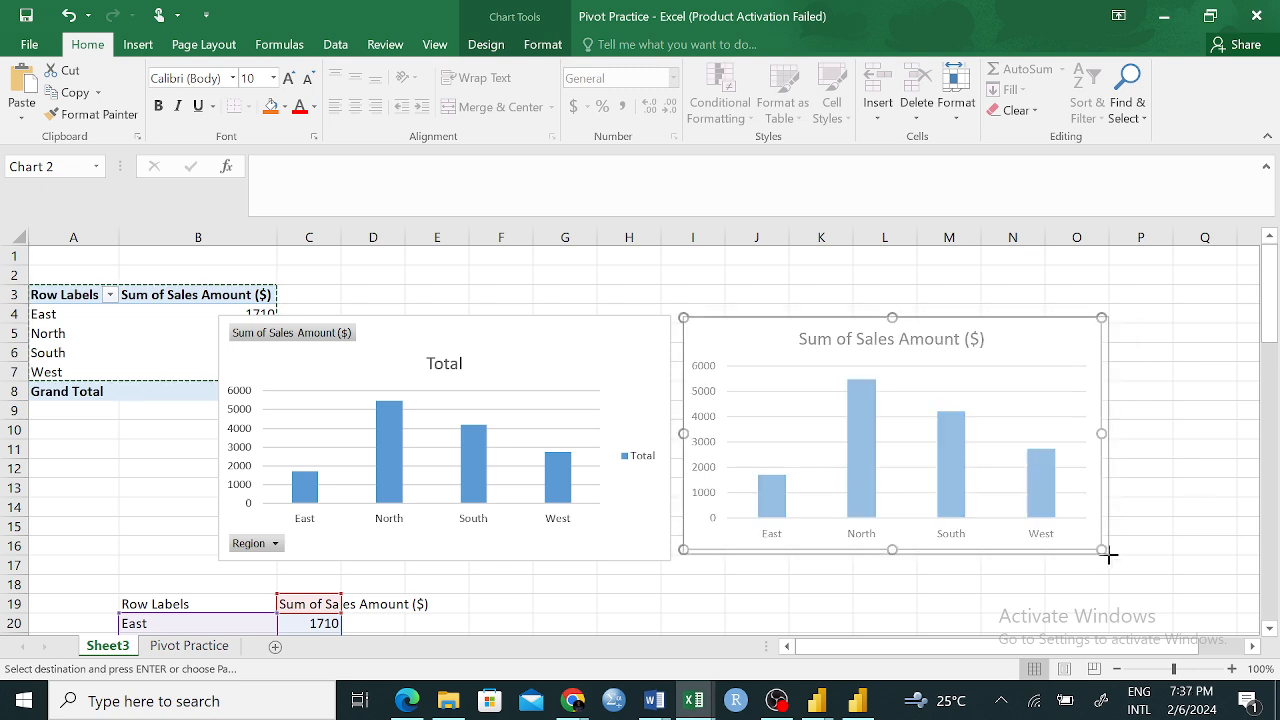
{"action": "left_click", "coordinate": [1206, 456]}
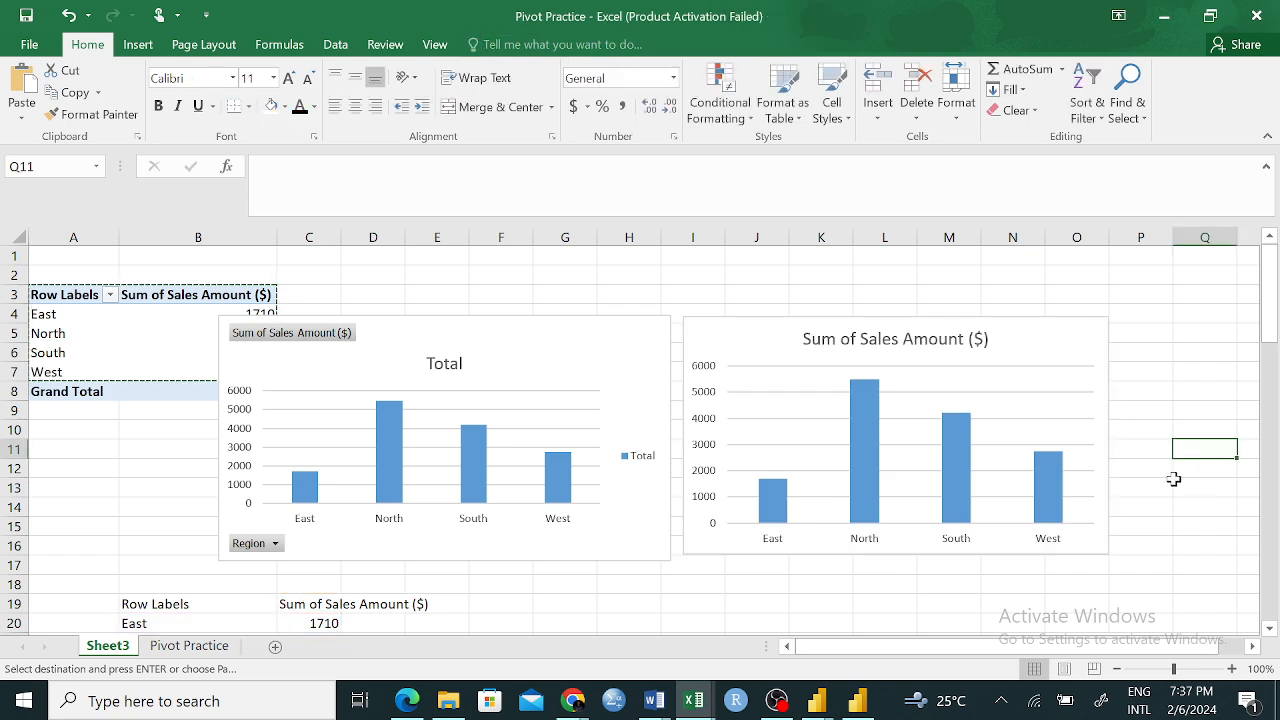
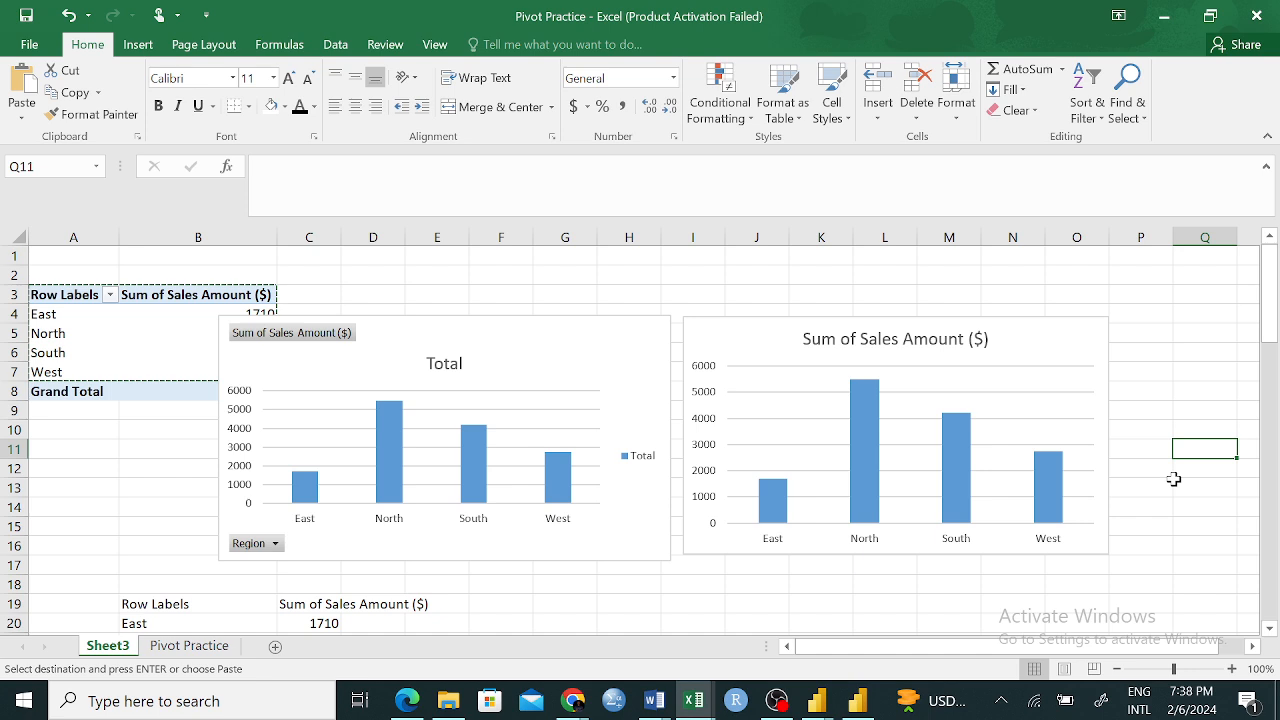
Cut the regular Sum of Sales Amount ($) column chart out of Sheet3
{"action": "left_click", "coordinate": [1050, 337]}
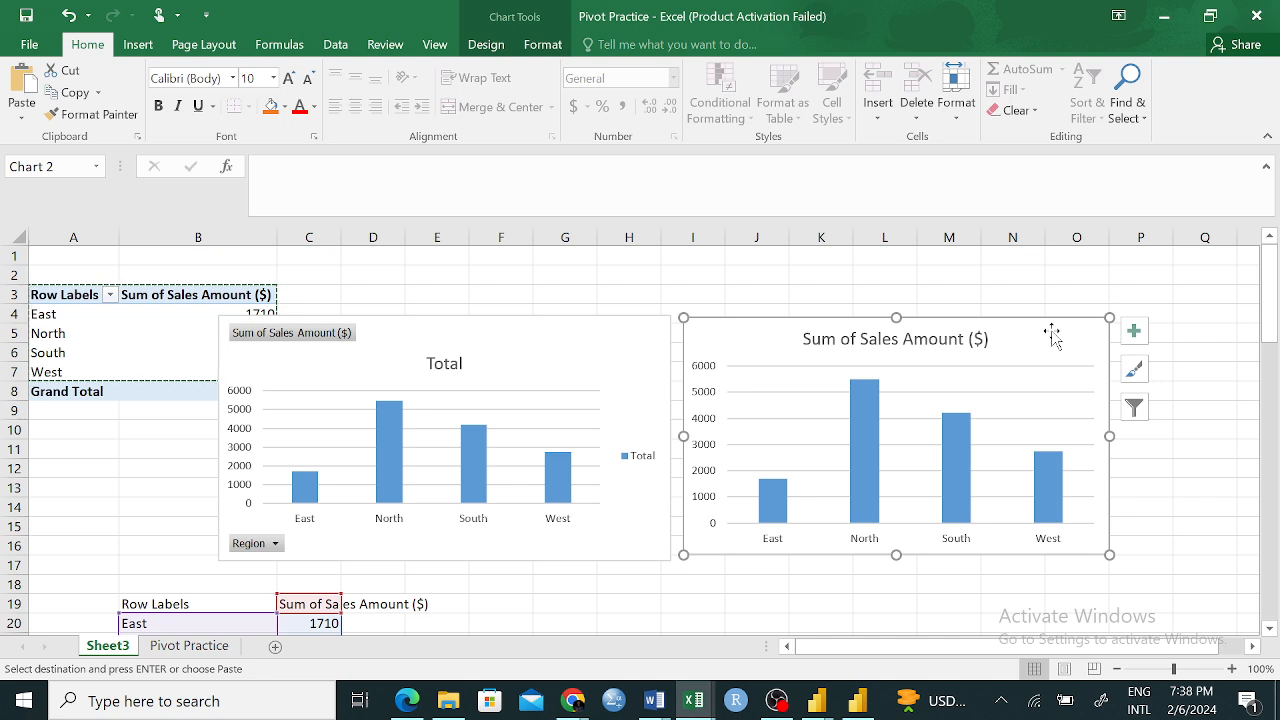
{"action": "right_click", "coordinate": [1054, 338]}
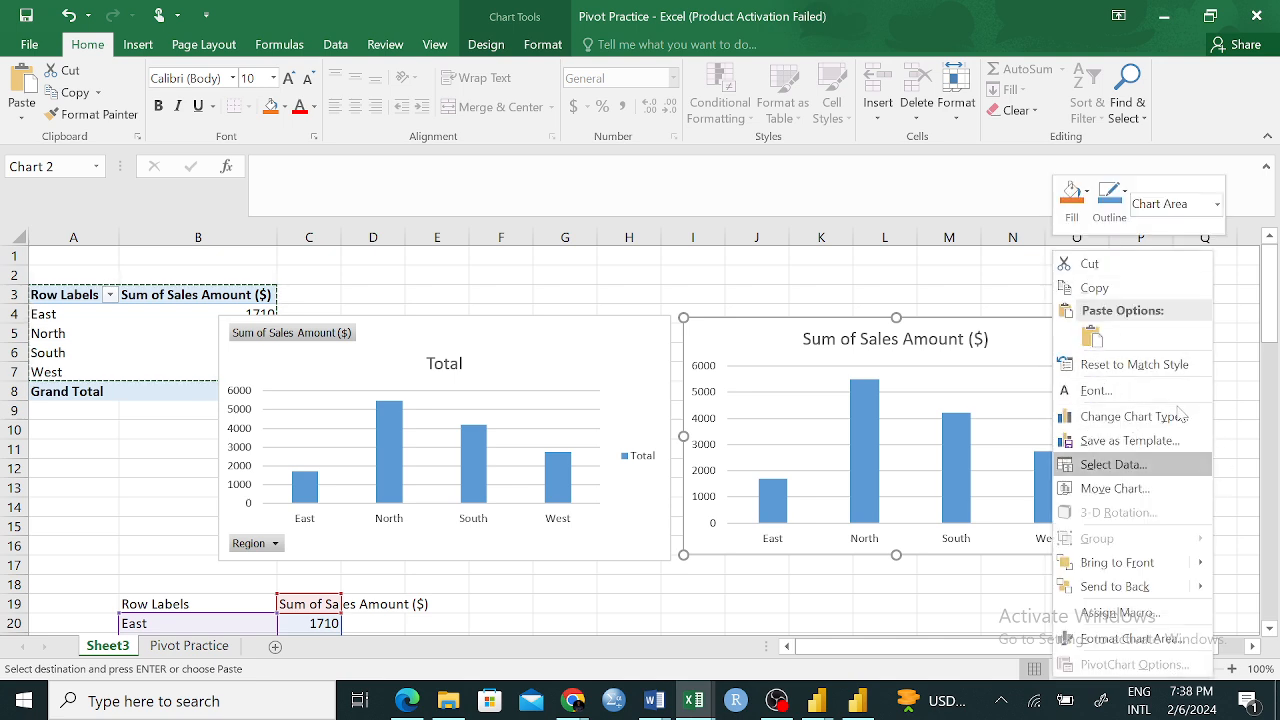
{"action": "left_click", "coordinate": [1143, 263]}
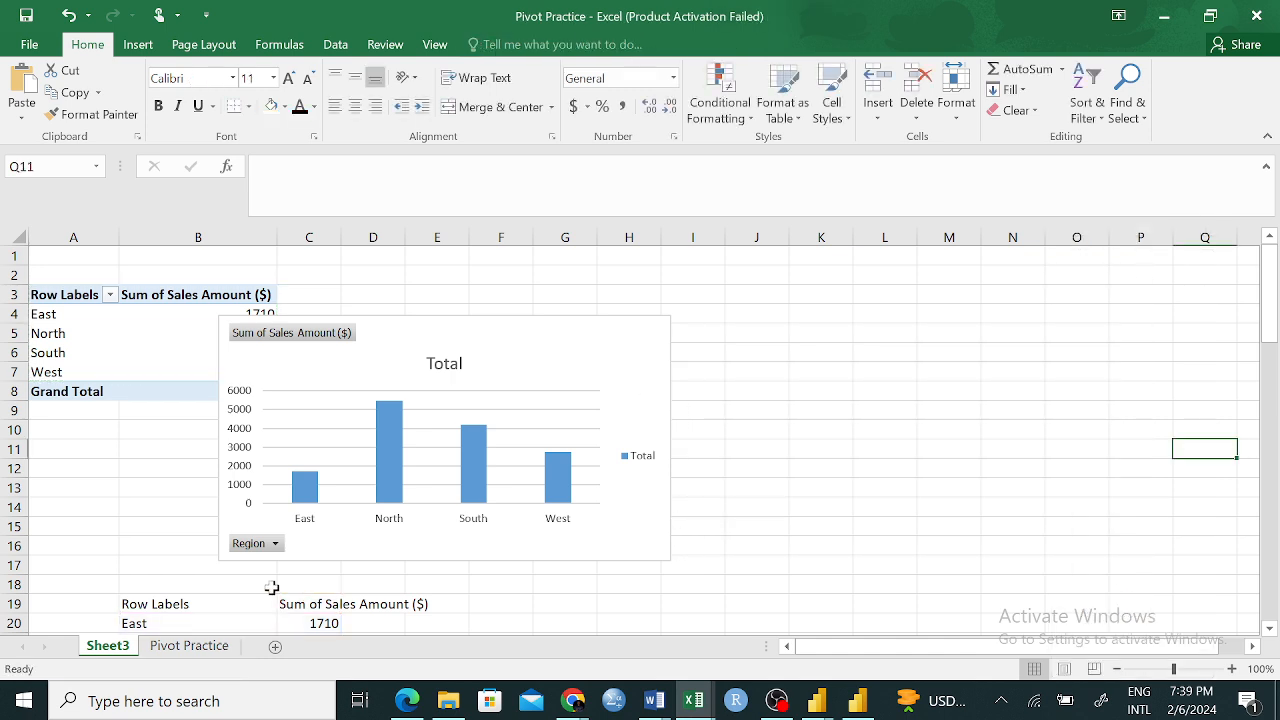
{"action": "left_click_drag", "start_coordinate": [160, 606], "coordinate": [292, 615]}
{"action": "left_click_drag", "start_coordinate": [551, 603], "coordinate": [558, 585]}
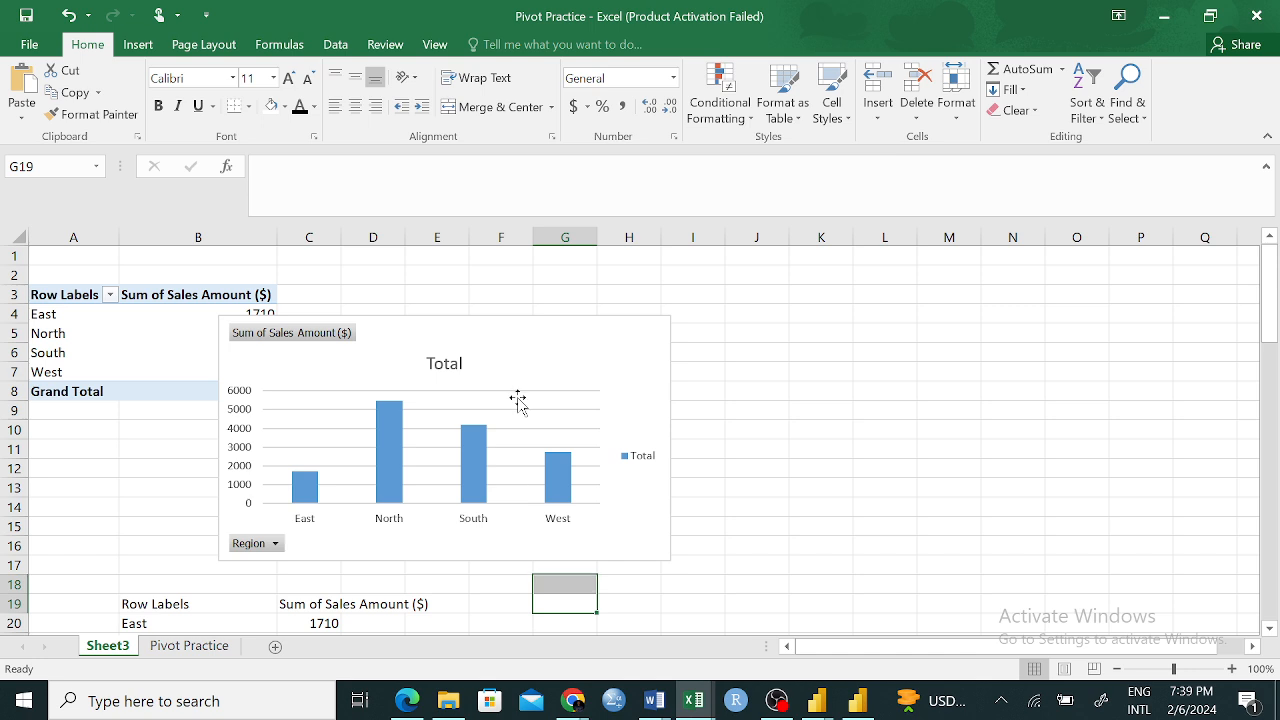
Move the PivotChart clear of the PivotTable, and cut it out of the sheet
{"action": "left_click", "coordinate": [625, 357]}
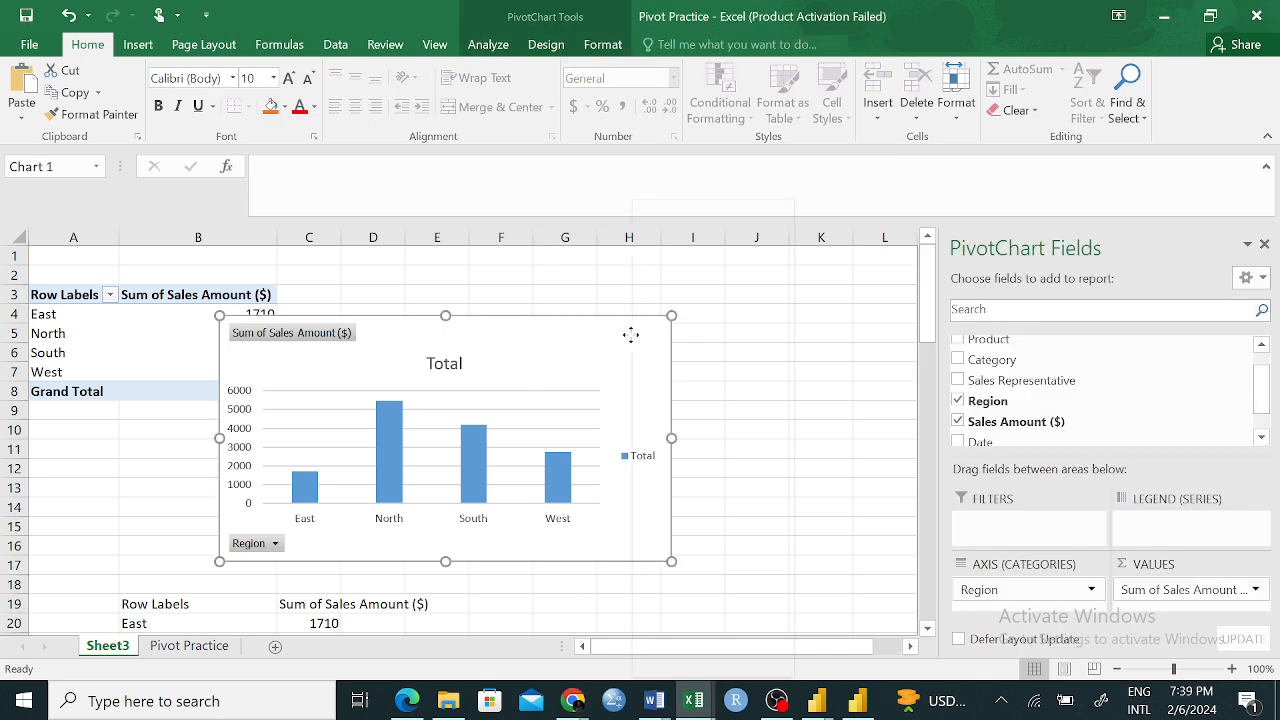
{"action": "right_click", "coordinate": [628, 336]}
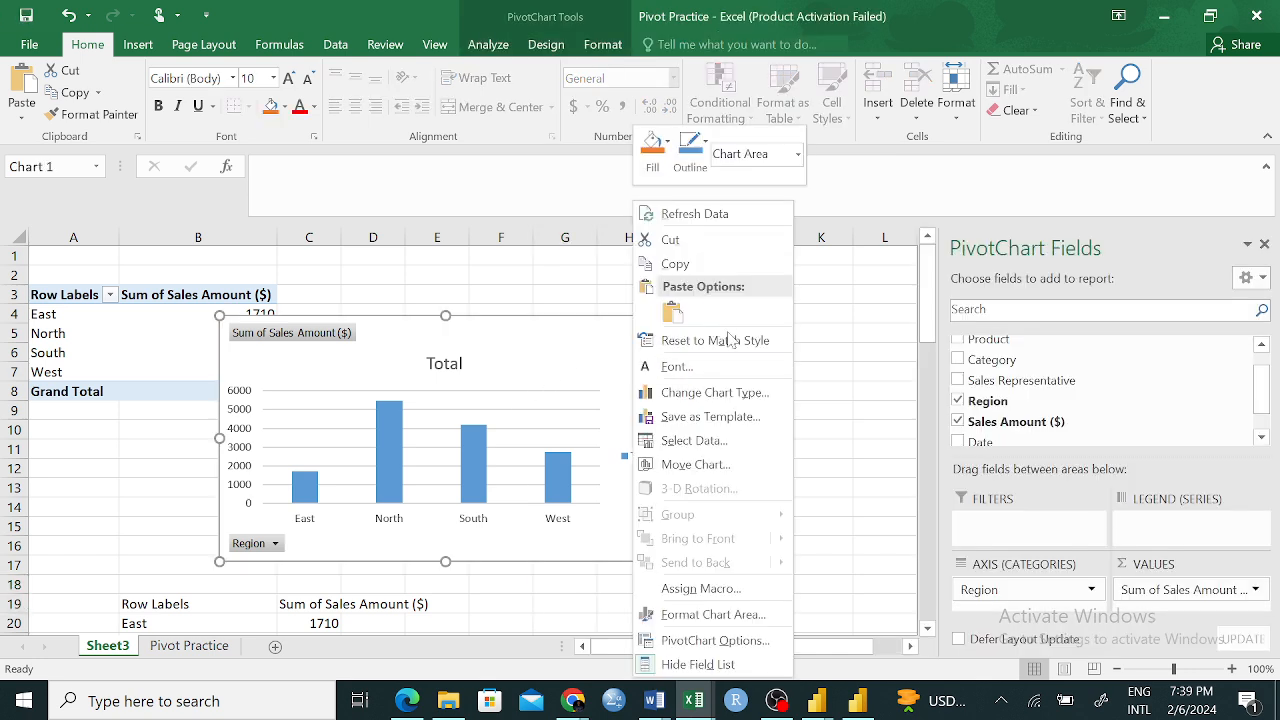
{"action": "key", "text": "Escape"}
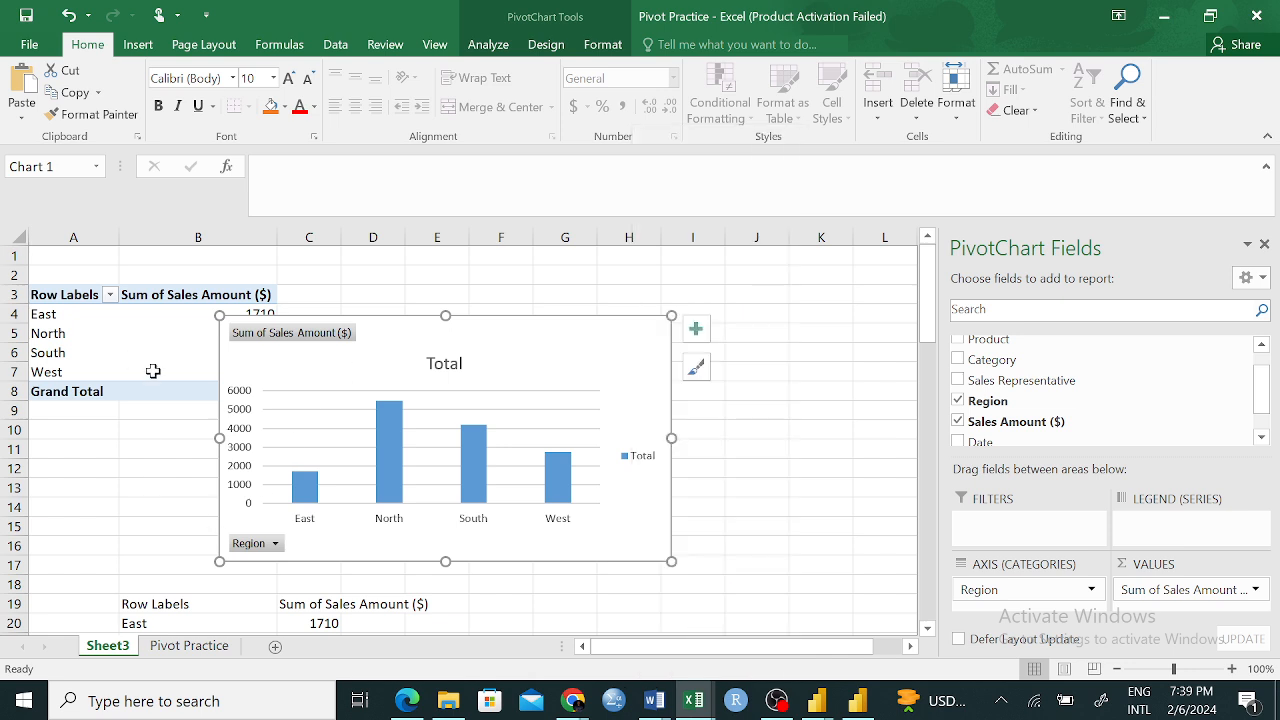
{"action": "left_click_drag", "start_coordinate": [537, 370], "coordinate": [665, 340]}
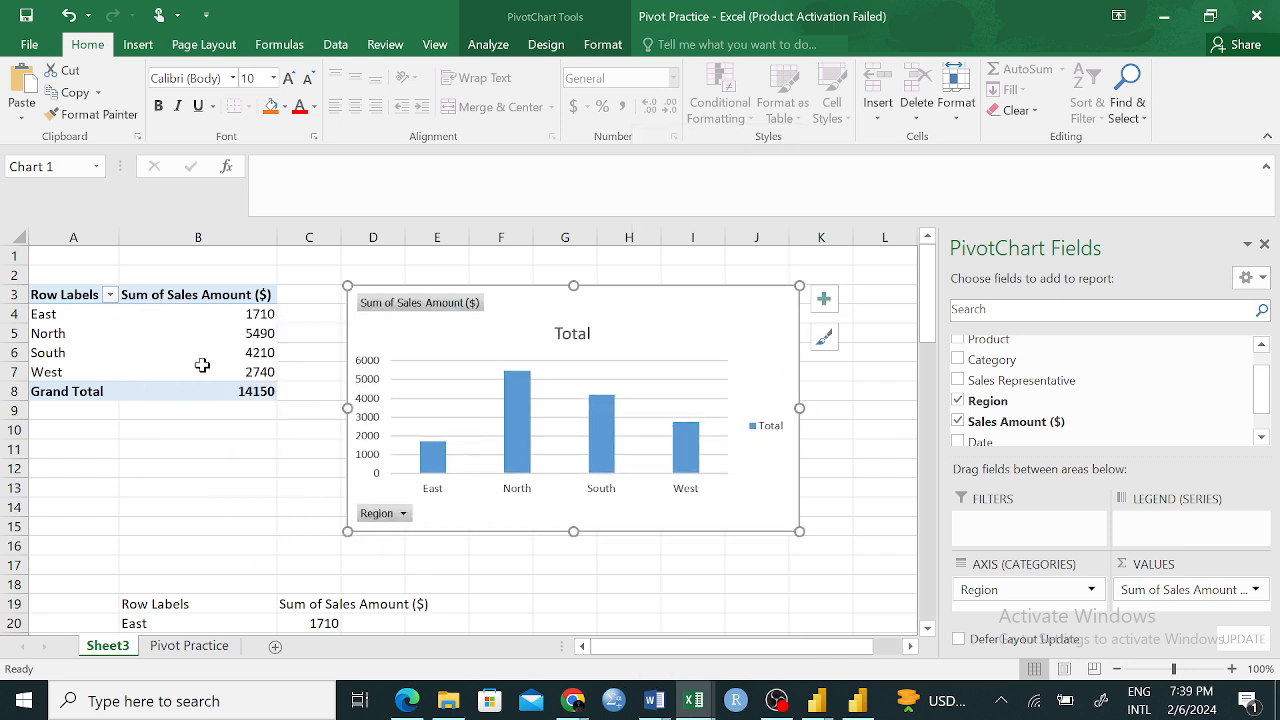
{"action": "right_click", "coordinate": [733, 330]}
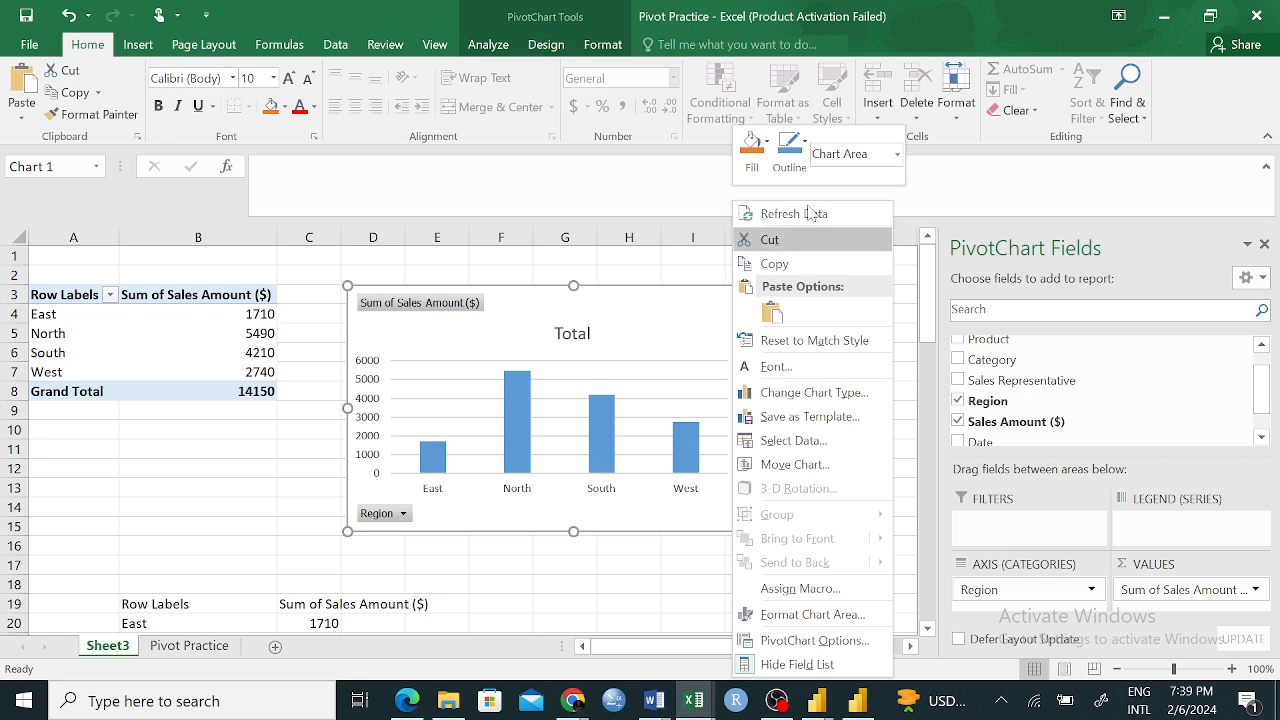
{"action": "left_click", "coordinate": [797, 238]}
{"action": "left_click", "coordinate": [636, 512]}
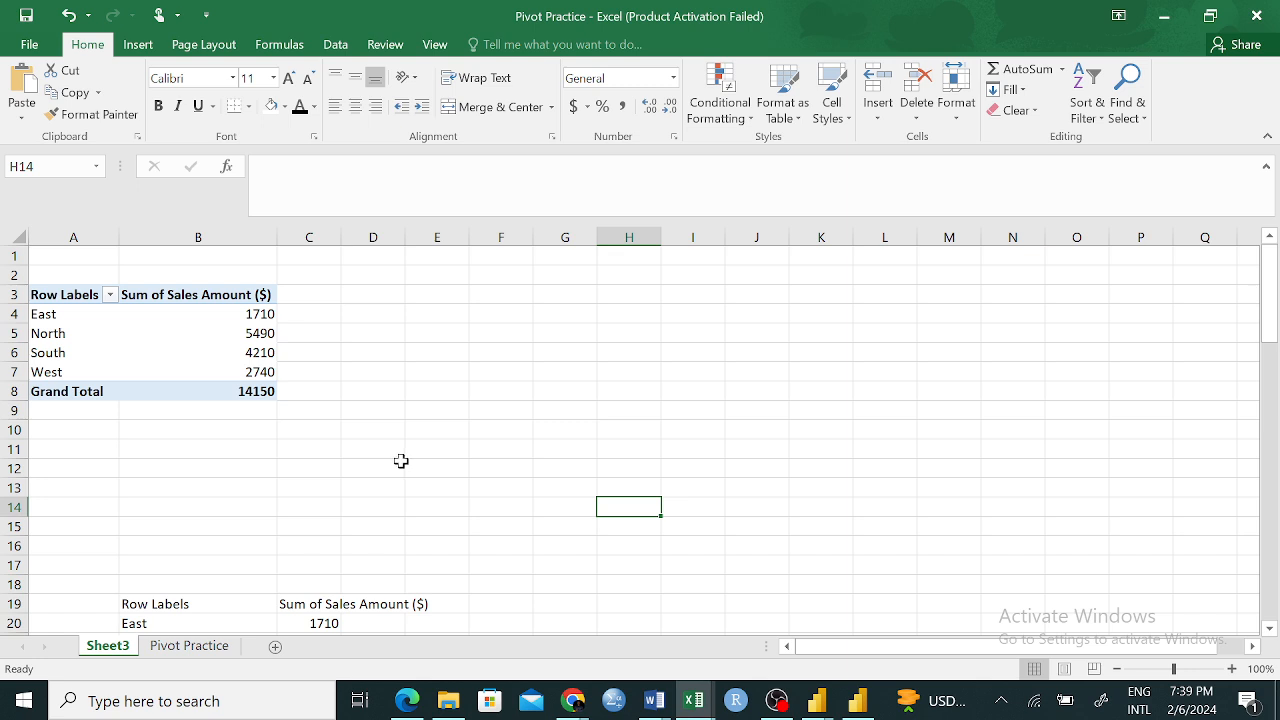
Remove the Region and Sales Amount ($) fields from the PivotTable, allowing existing sheet data to be replaced
{"action": "left_click", "coordinate": [70, 293]}
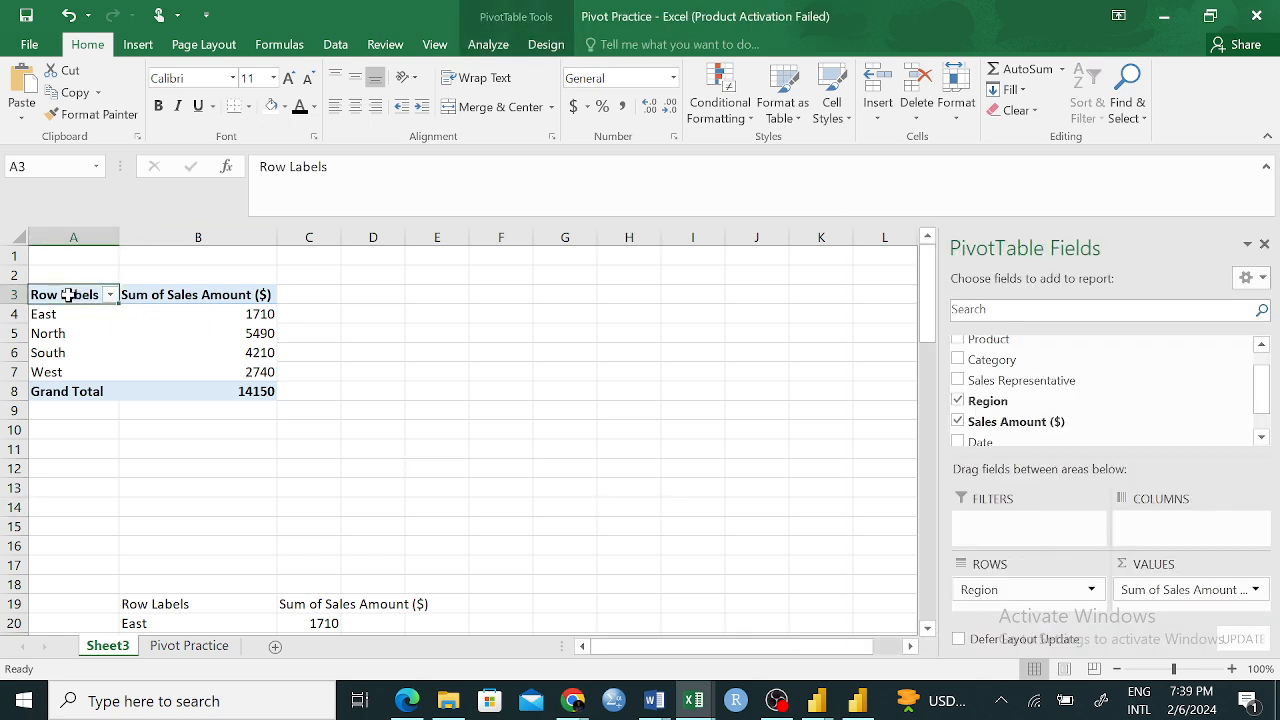
{"action": "right_click", "coordinate": [67, 294]}
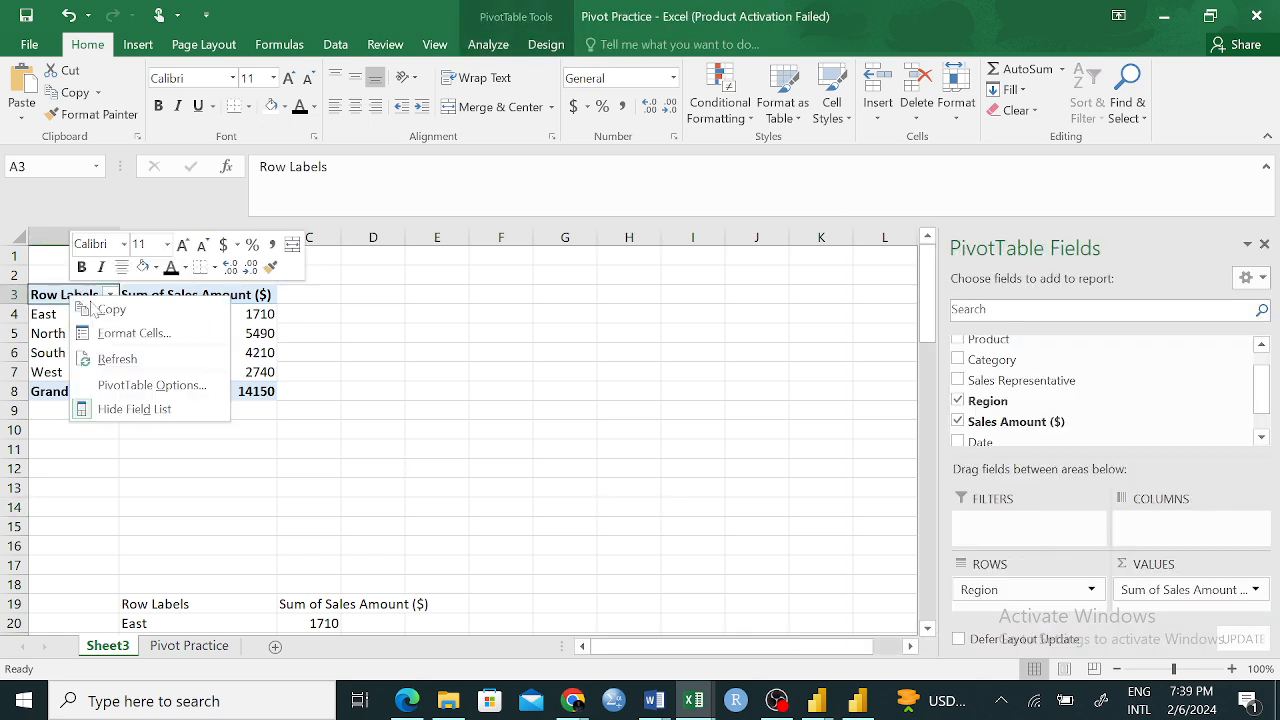
{"action": "left_click", "coordinate": [769, 504]}
{"action": "left_click", "coordinate": [958, 400]}
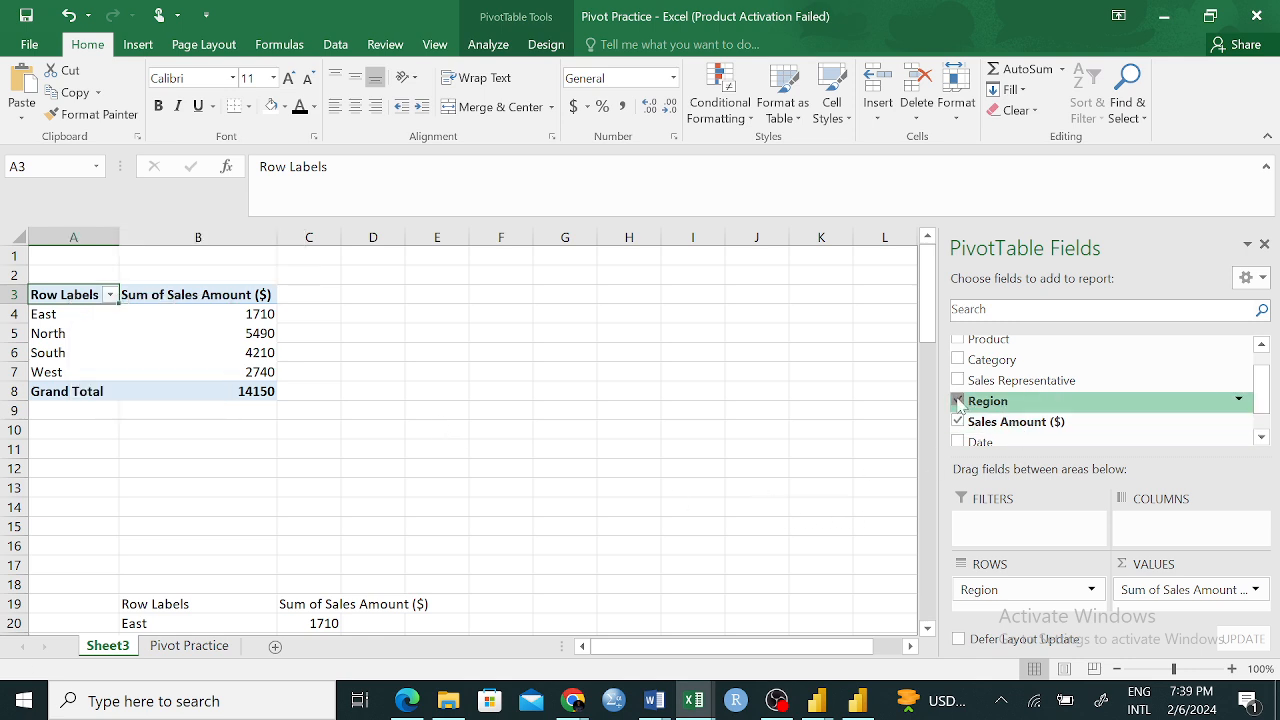
{"action": "left_click", "coordinate": [958, 421]}
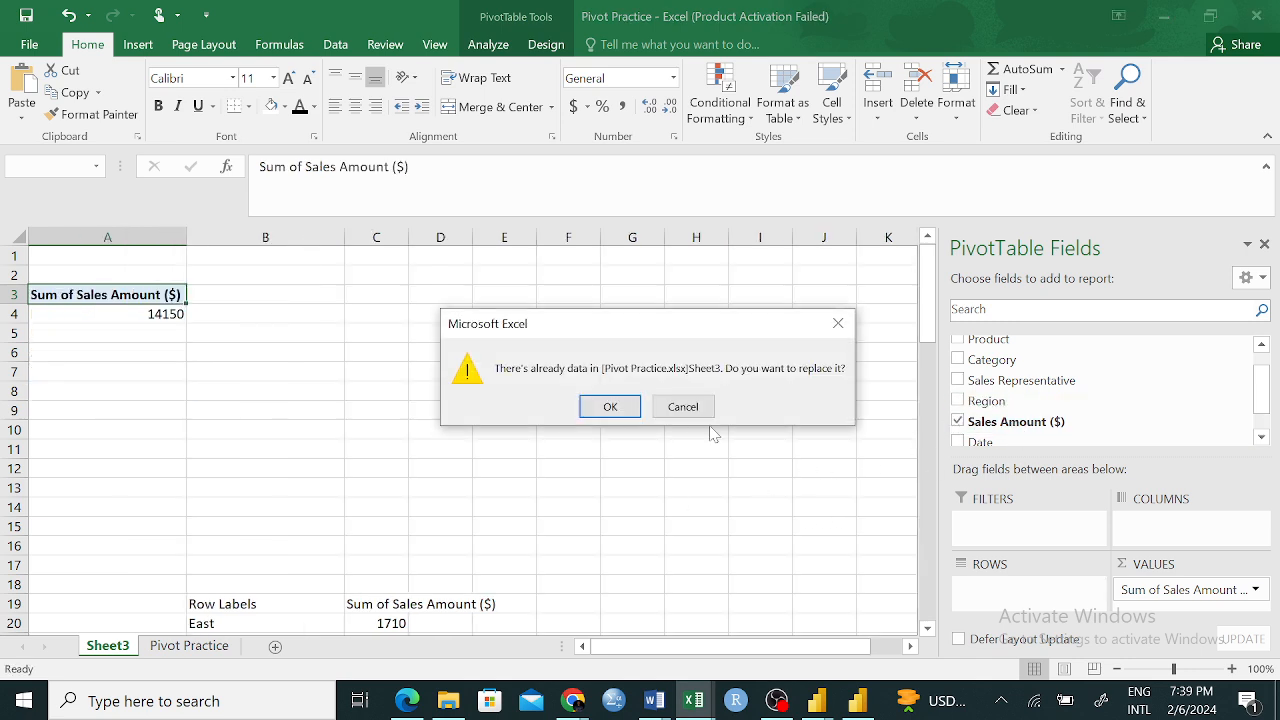
{"action": "left_click", "coordinate": [612, 406]}
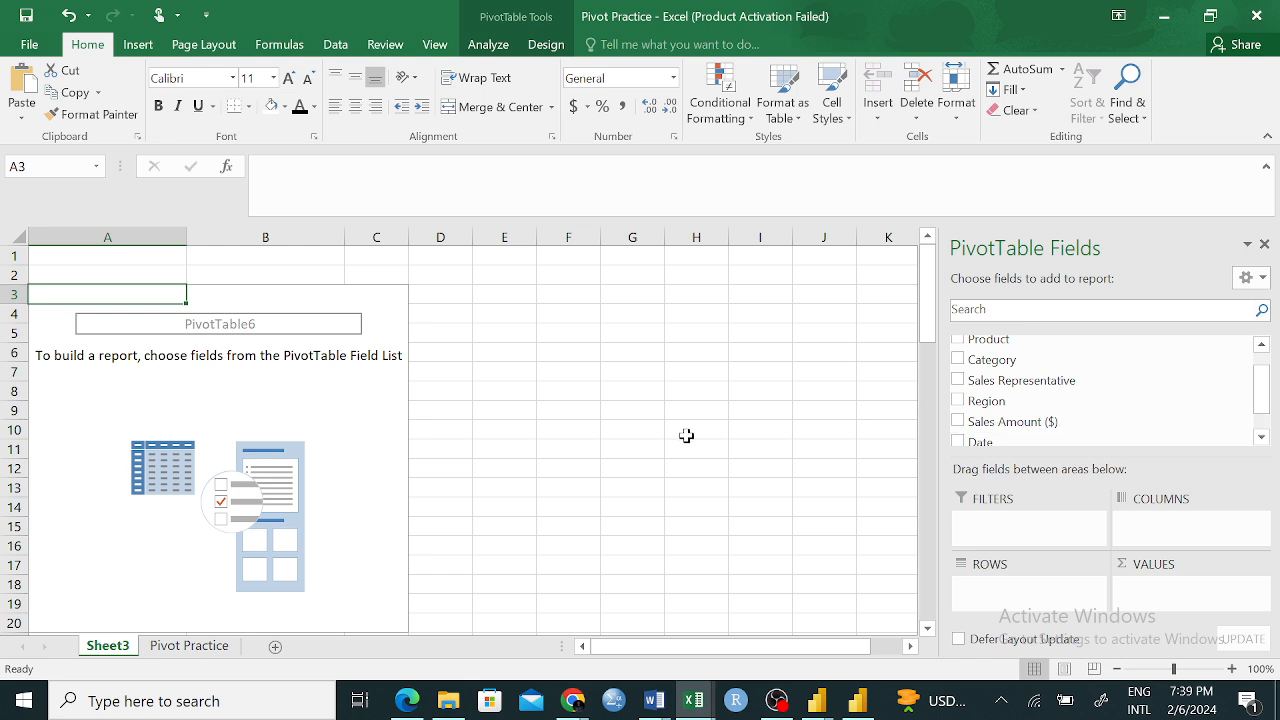
Examine the empty PivotTable area and how its field list responds to selecting cells inside and outside it
{"action": "left_click", "coordinate": [686, 436]}
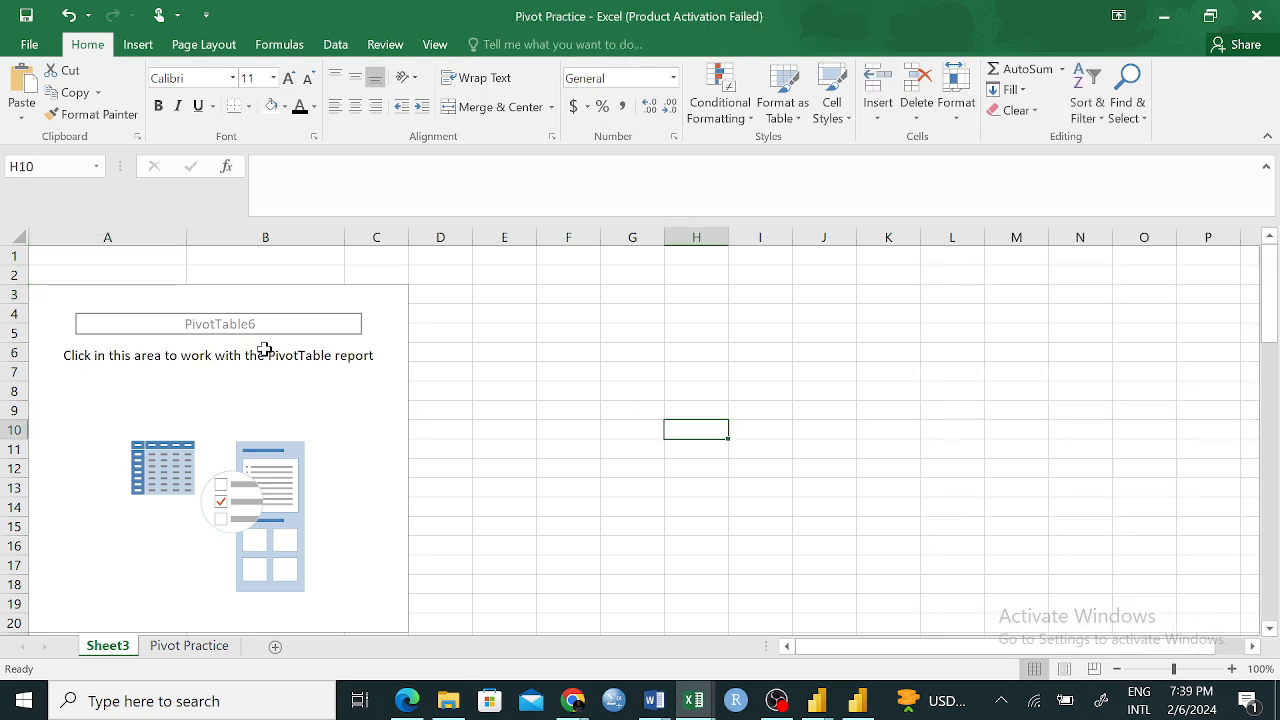
{"action": "left_click", "coordinate": [374, 312]}
{"action": "left_click", "coordinate": [372, 430]}
{"action": "left_click", "coordinate": [112, 296]}
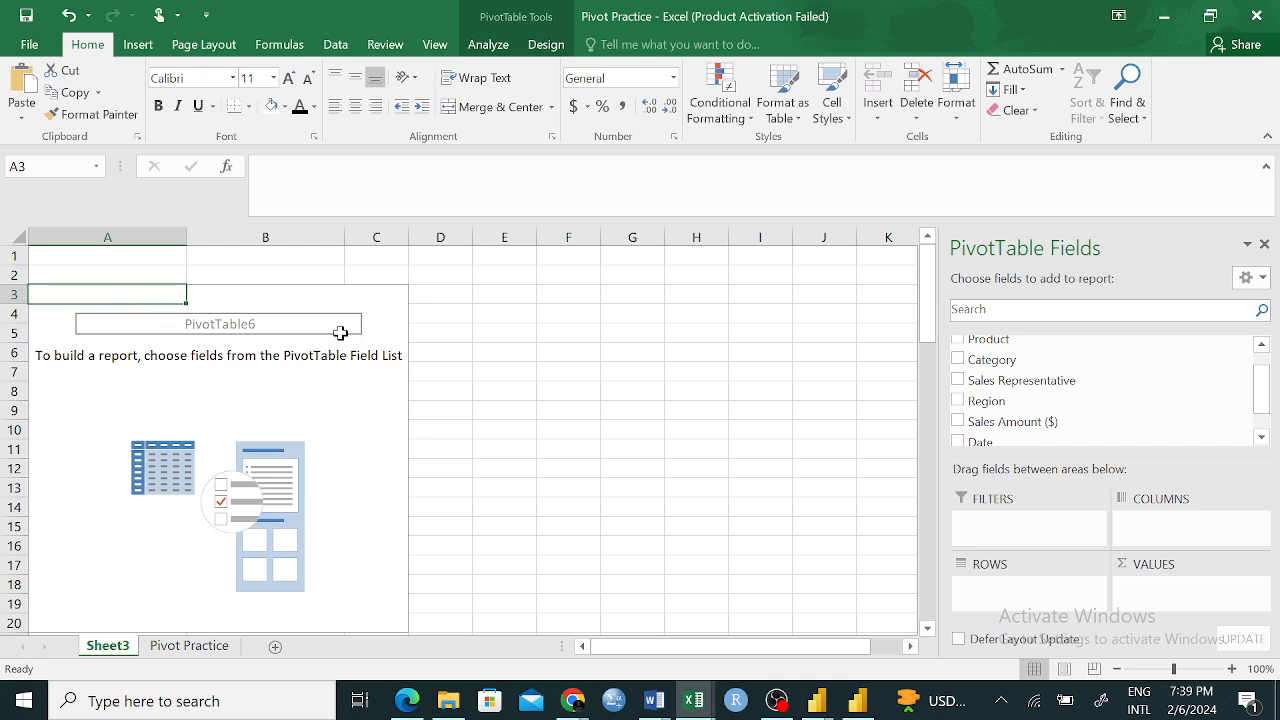
{"action": "left_click", "coordinate": [280, 404]}
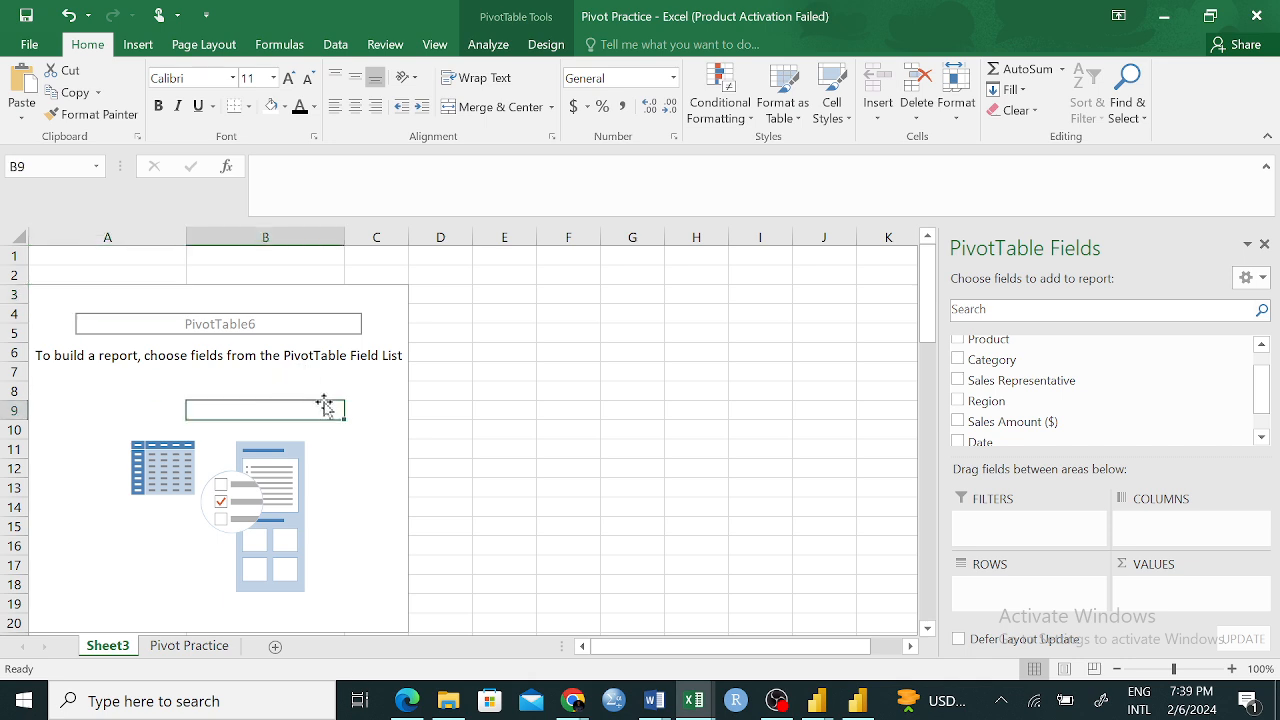
{"action": "left_click", "coordinate": [90, 313]}
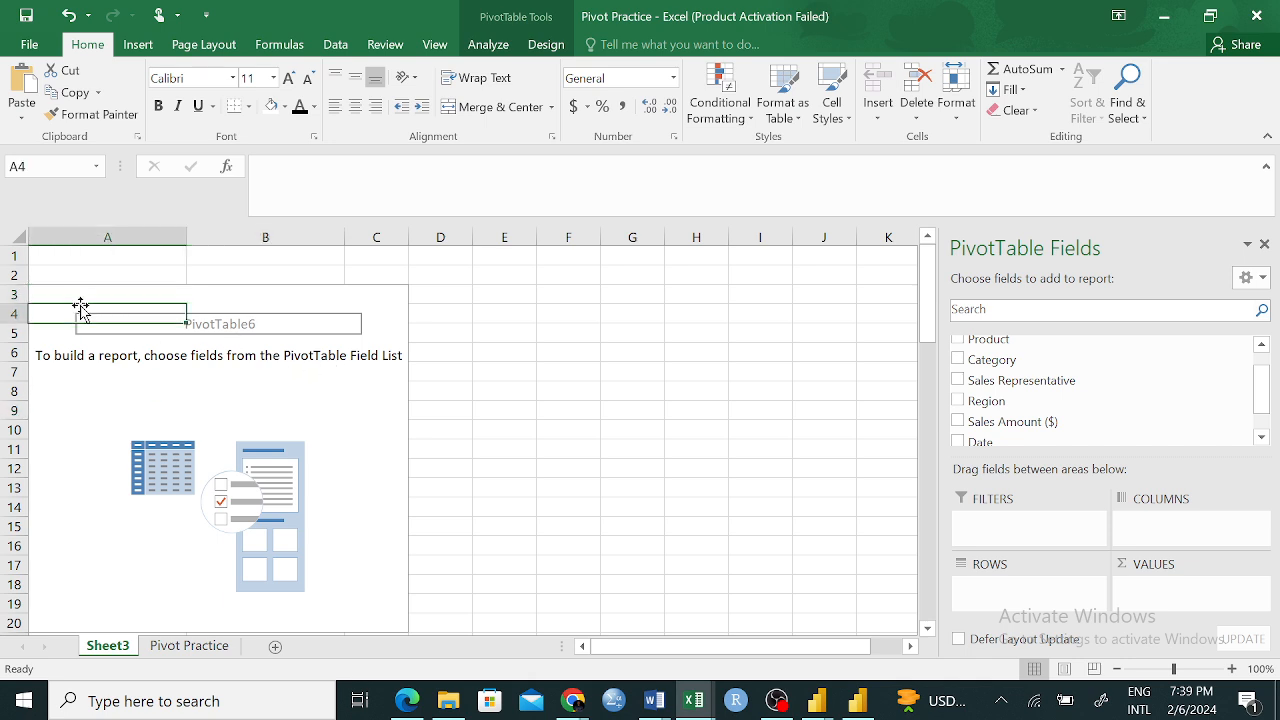
{"action": "left_click", "coordinate": [290, 298]}
{"action": "left_click", "coordinate": [451, 409]}
{"action": "left_click", "coordinate": [297, 391]}
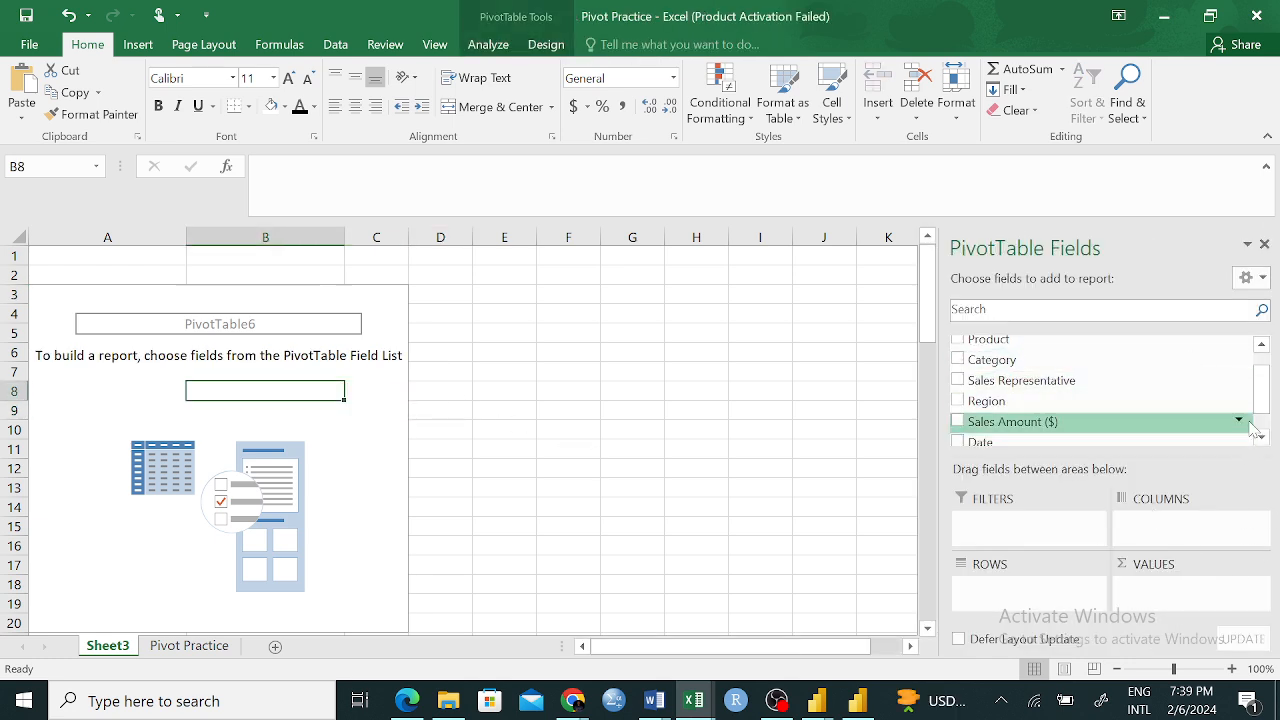
Add the Product field to the PivotTable's rows
{"action": "left_click_drag", "start_coordinate": [1260, 387], "coordinate": [1262, 401]}
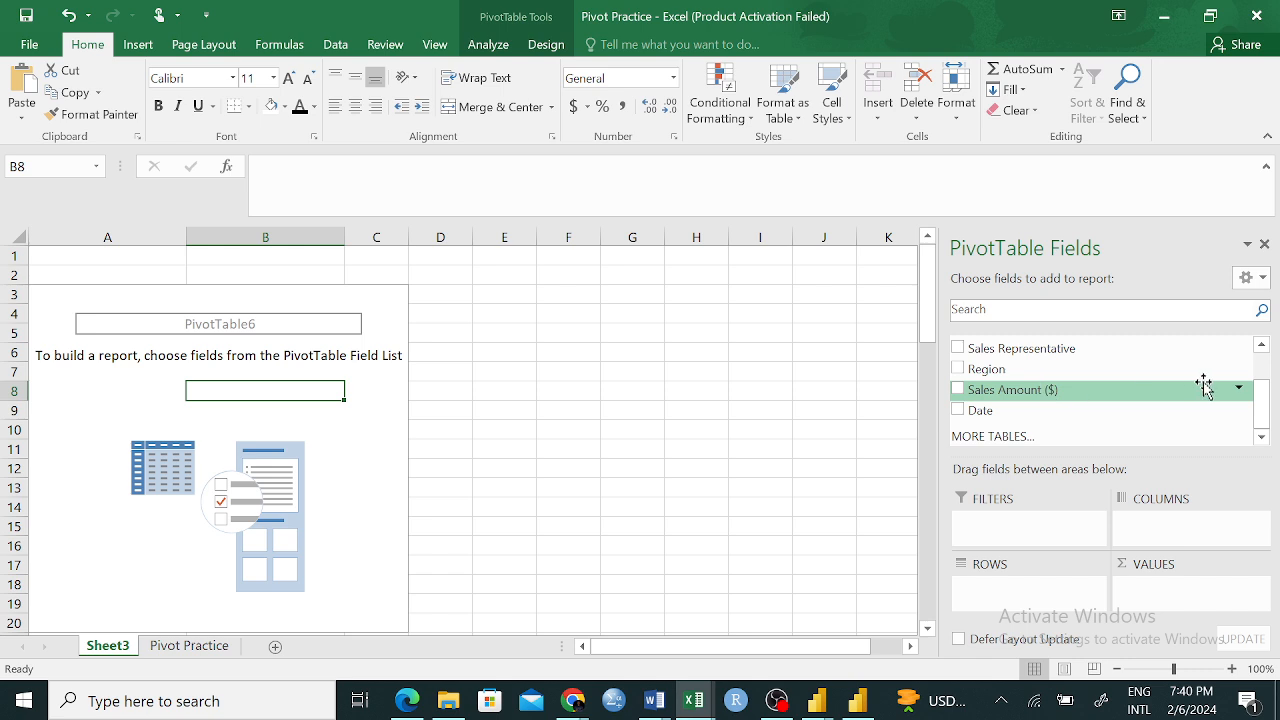
{"action": "scroll", "coordinate": [1263, 388], "scroll_direction": "up", "scroll_amount": 2}
{"action": "left_click_drag", "start_coordinate": [1264, 388], "coordinate": [1264, 378]}
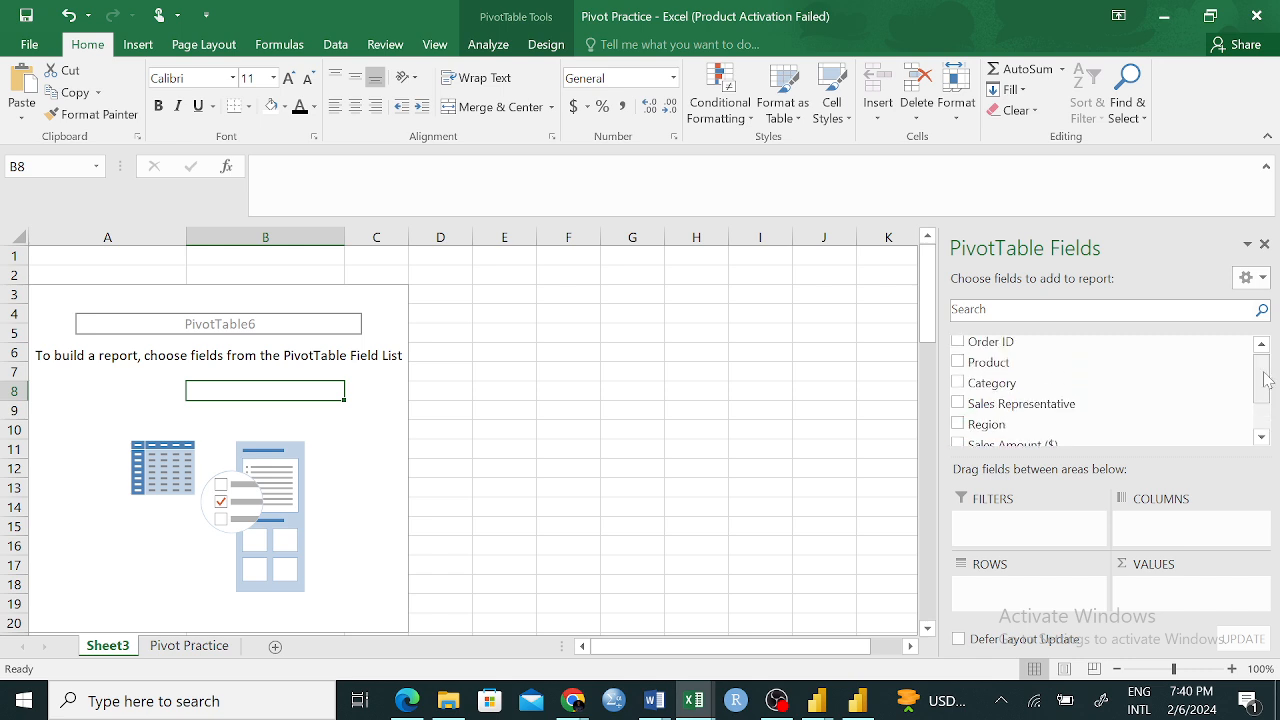
{"action": "left_click_drag", "start_coordinate": [1057, 369], "coordinate": [1005, 595]}
Clear the contents of the leftover region values in B21:C23 beside the product list
{"action": "scroll", "coordinate": [109, 358], "scroll_direction": "down", "scroll_amount": 7}
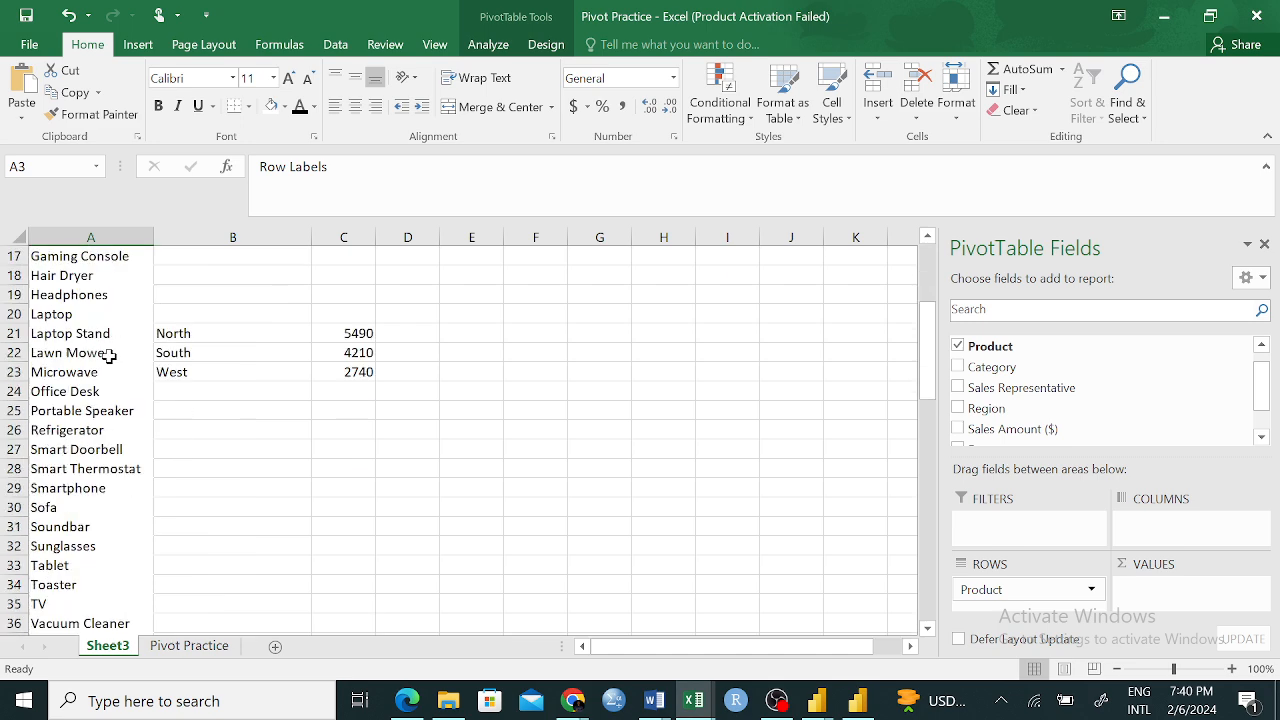
{"action": "scroll", "coordinate": [109, 358], "scroll_direction": "up", "scroll_amount": 3}
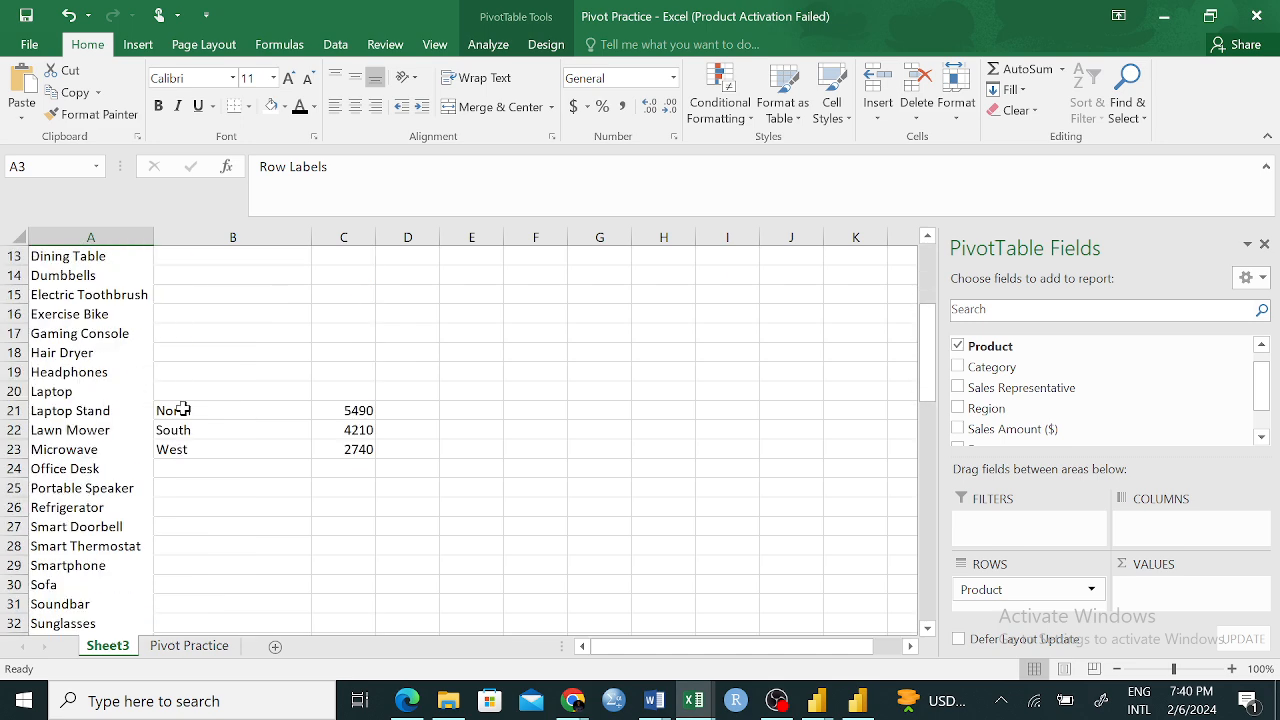
{"action": "left_click_drag", "start_coordinate": [178, 410], "coordinate": [372, 452]}
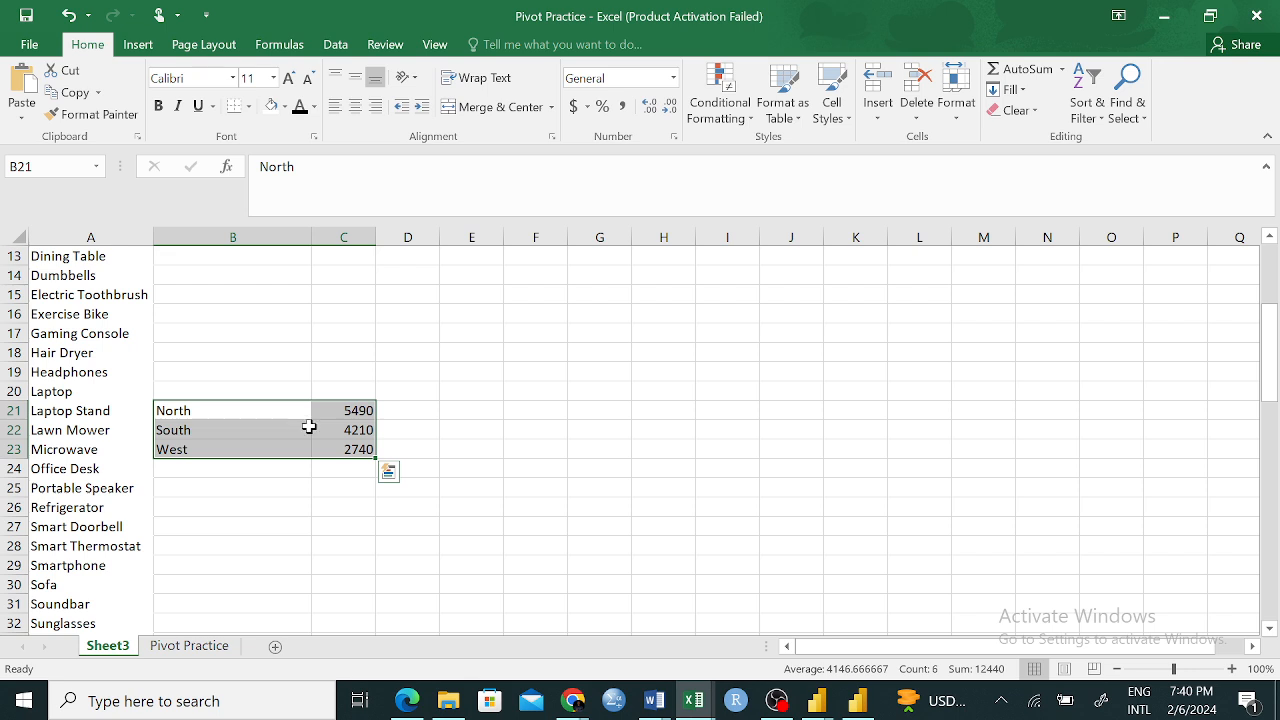
{"action": "right_click", "coordinate": [309, 426]}
{"action": "left_click", "coordinate": [396, 193]}
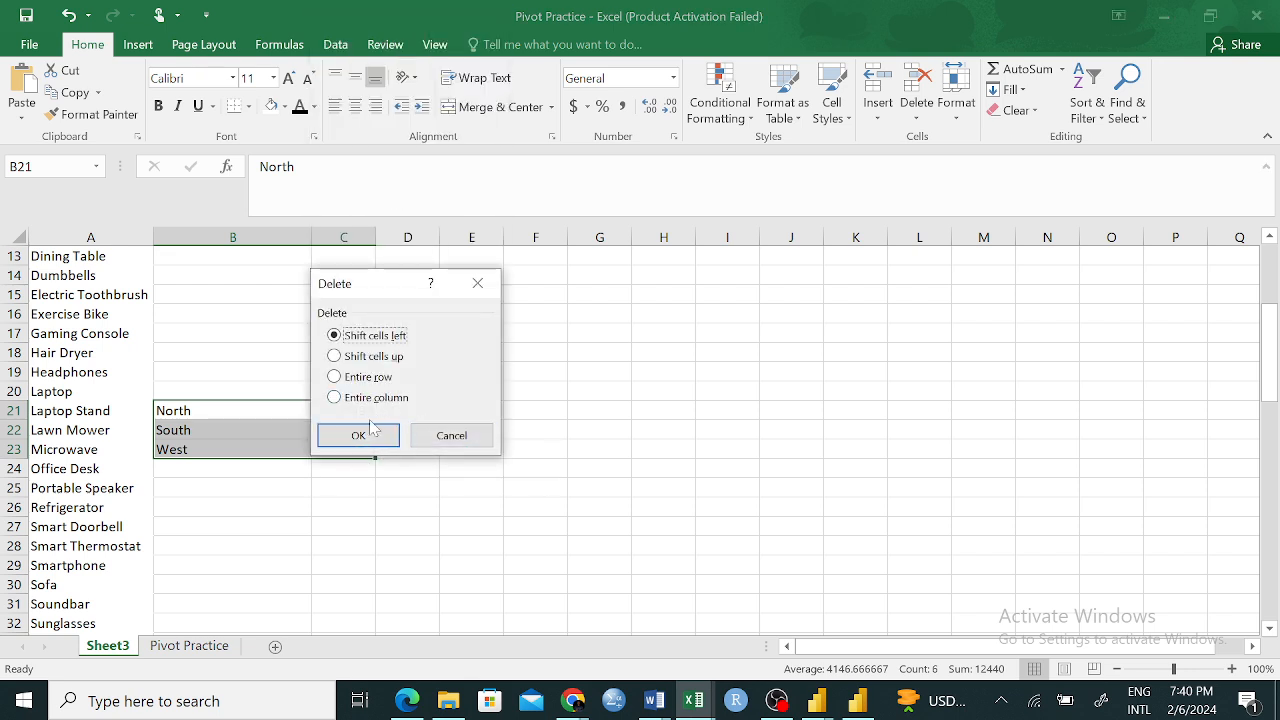
{"action": "left_click", "coordinate": [455, 436]}
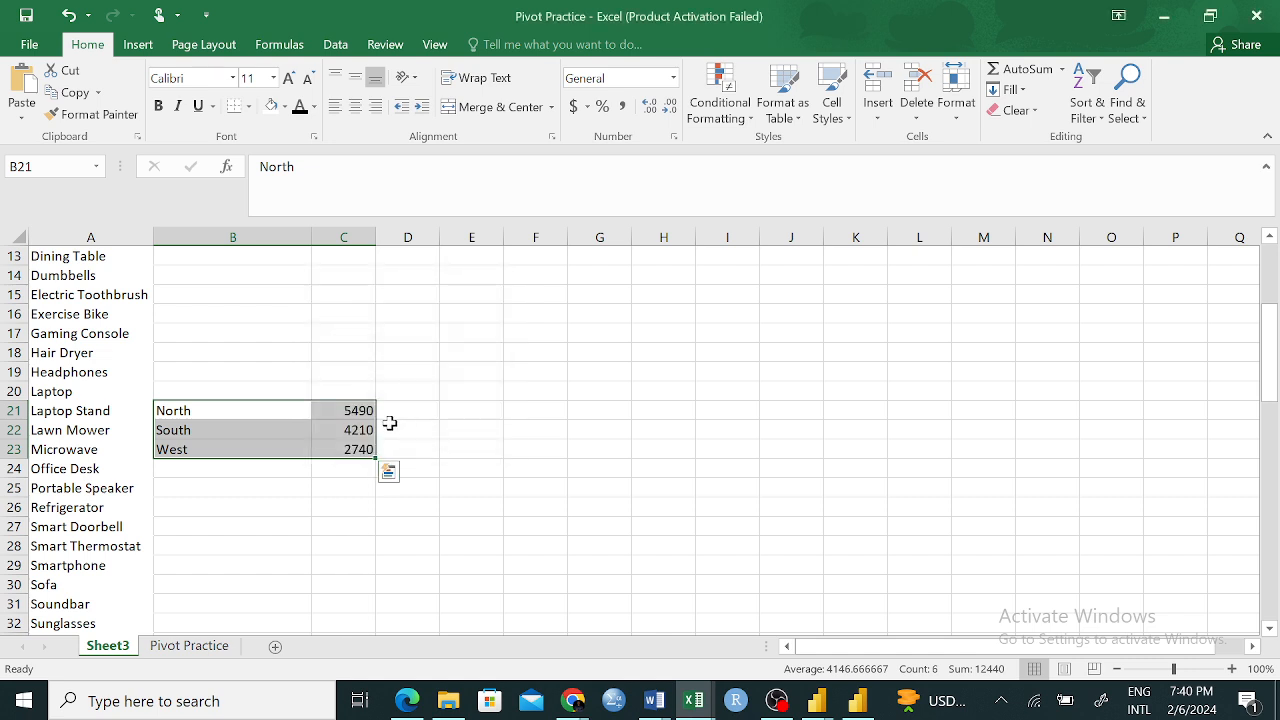
{"action": "right_click", "coordinate": [329, 414]}
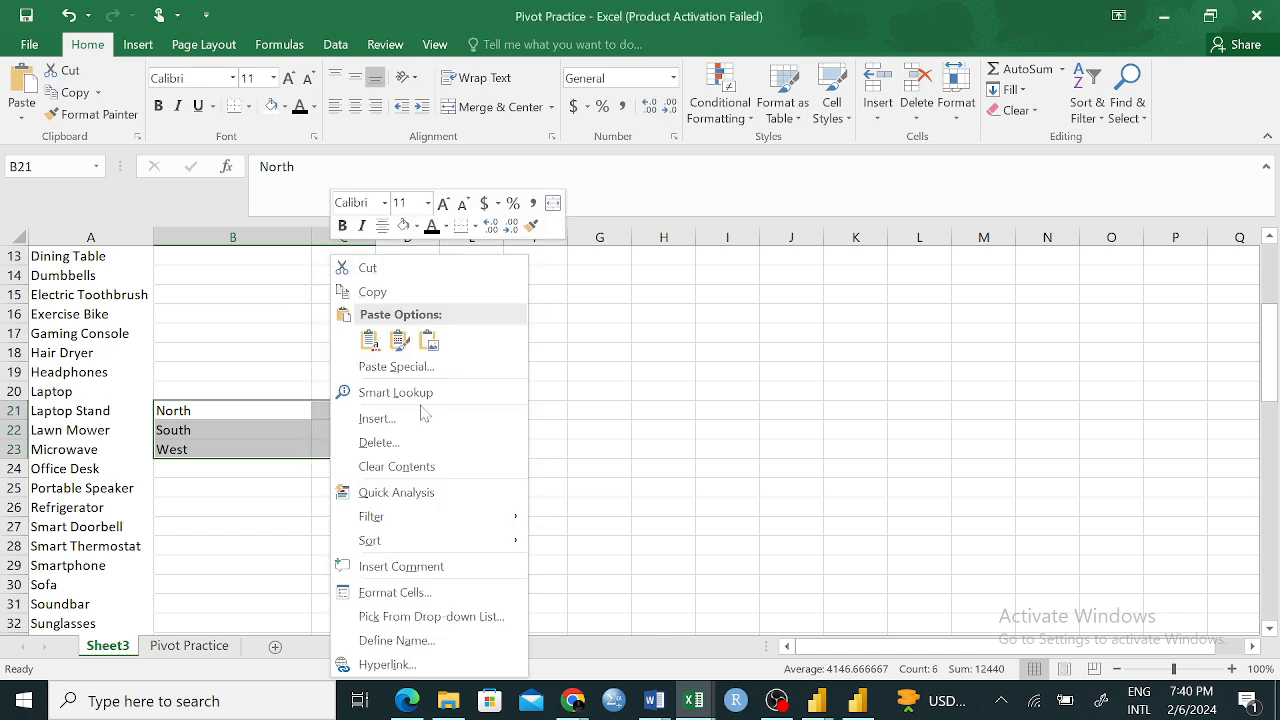
{"action": "left_click", "coordinate": [397, 466]}
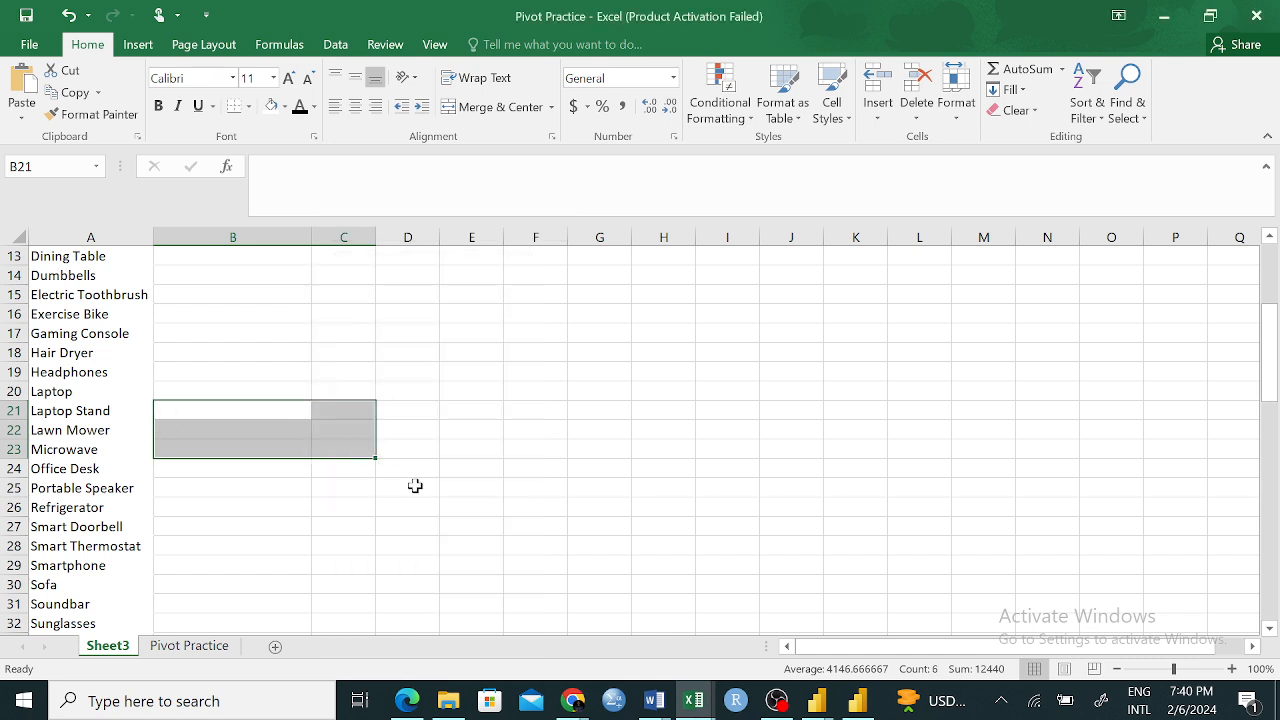
{"action": "left_click", "coordinate": [466, 528]}
{"action": "scroll", "coordinate": [141, 360], "scroll_direction": "up", "scroll_amount": 4}
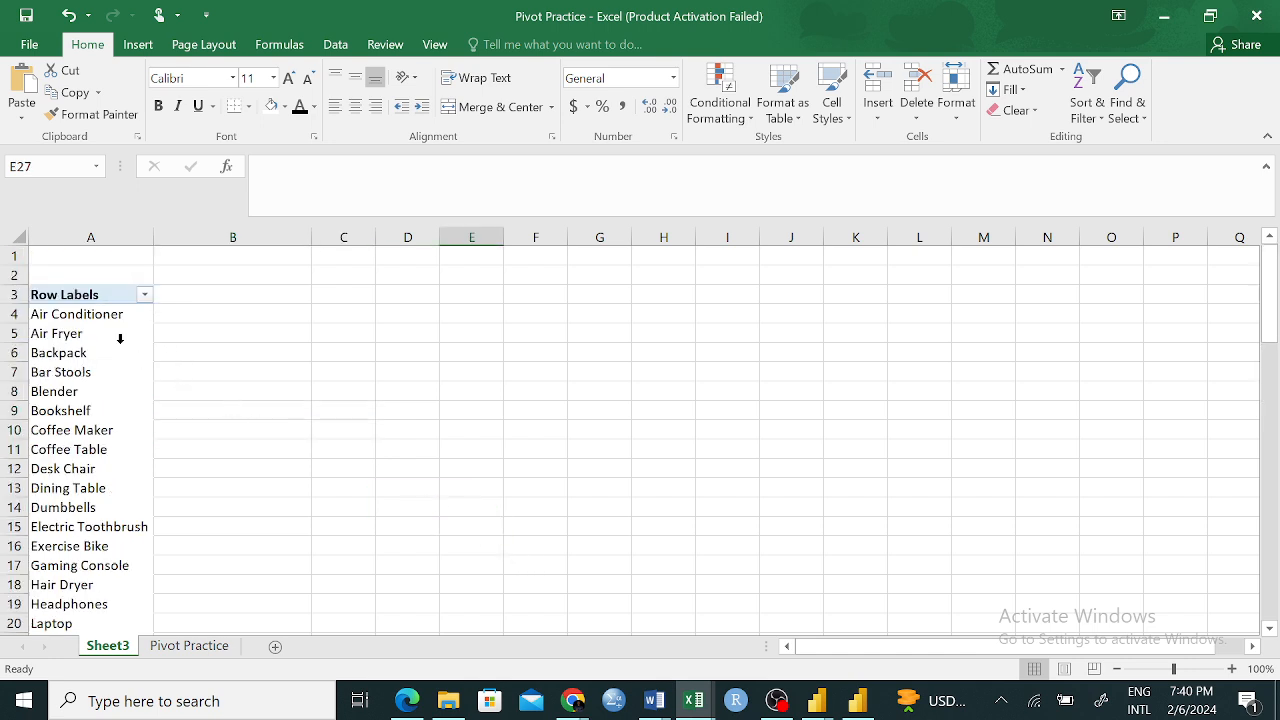
Review the PivotTable's product row labels and the fields available in its field list
{"action": "left_click", "coordinate": [130, 336]}
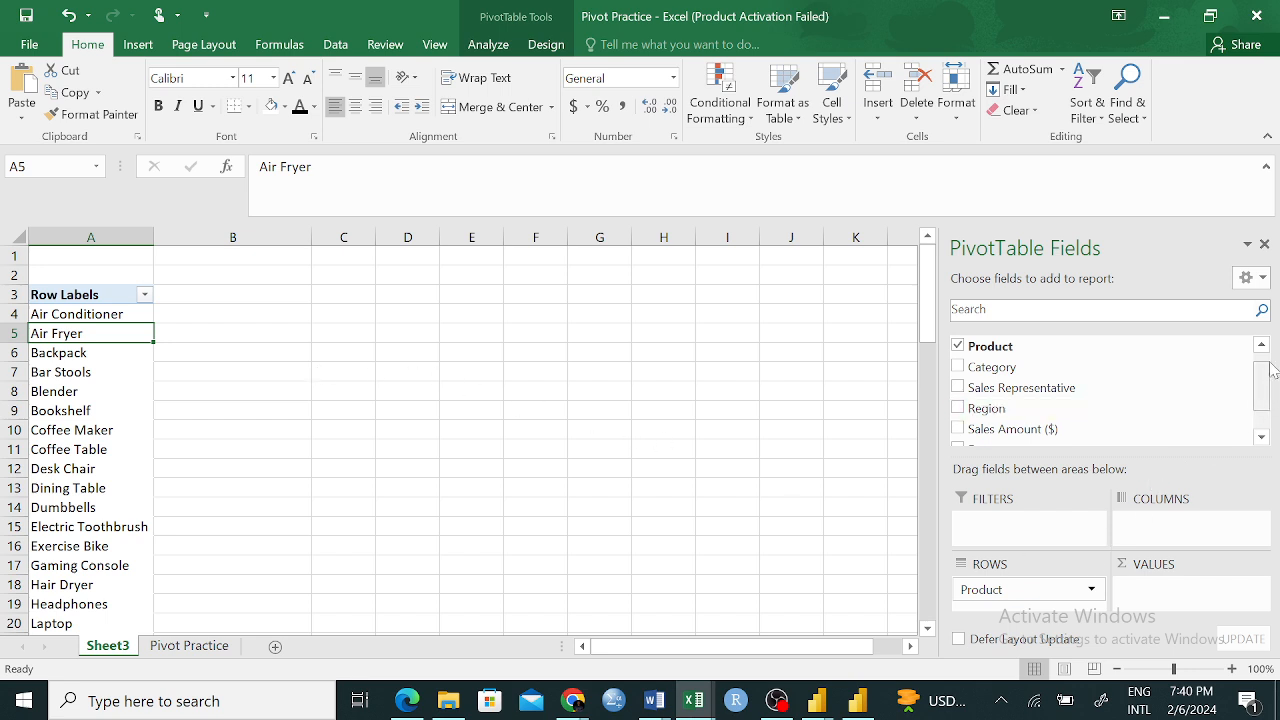
{"action": "left_click_drag", "start_coordinate": [980, 343], "coordinate": [995, 447]}
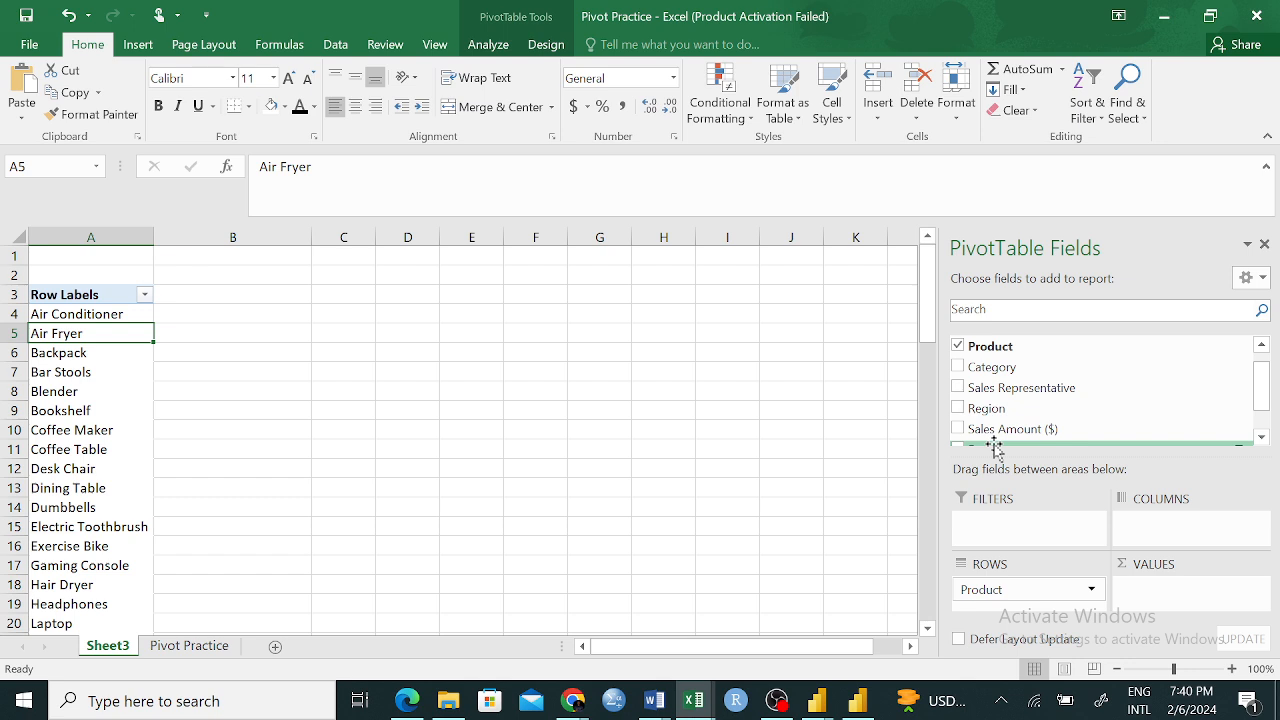
{"action": "left_click_drag", "start_coordinate": [995, 447], "coordinate": [363, 486]}
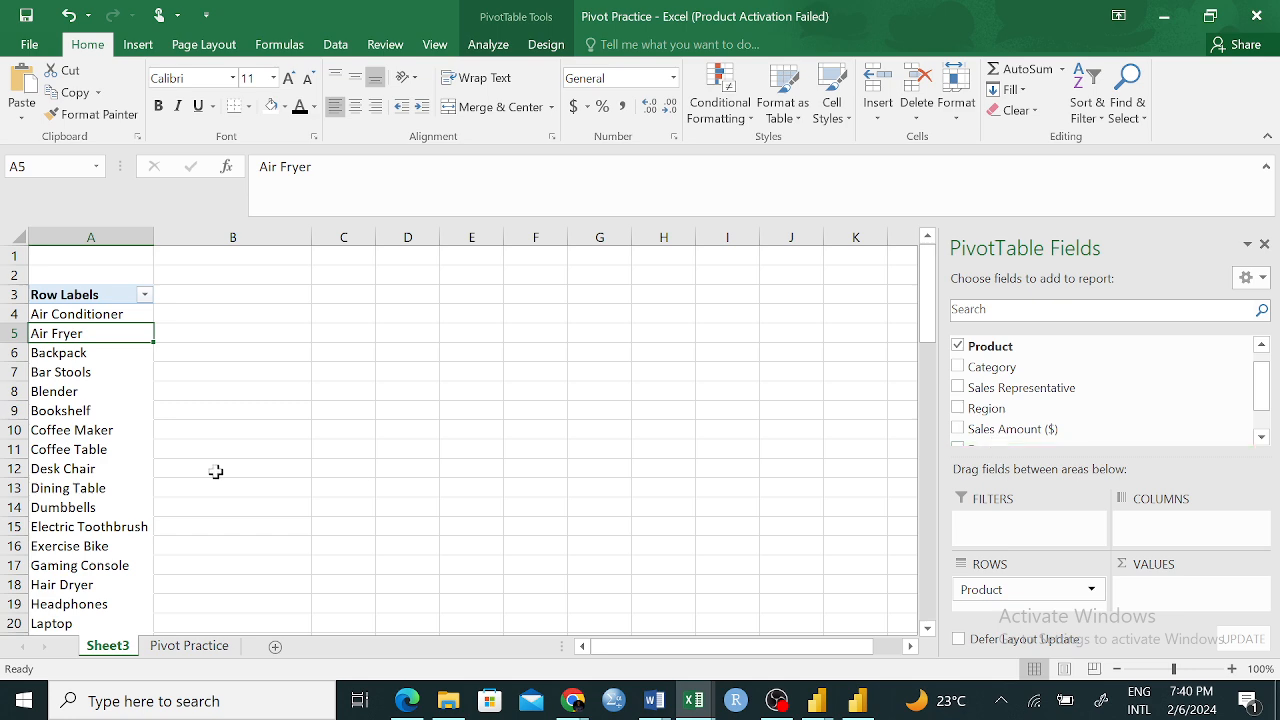
{"action": "scroll", "coordinate": [140, 449], "scroll_direction": "down", "scroll_amount": 5}
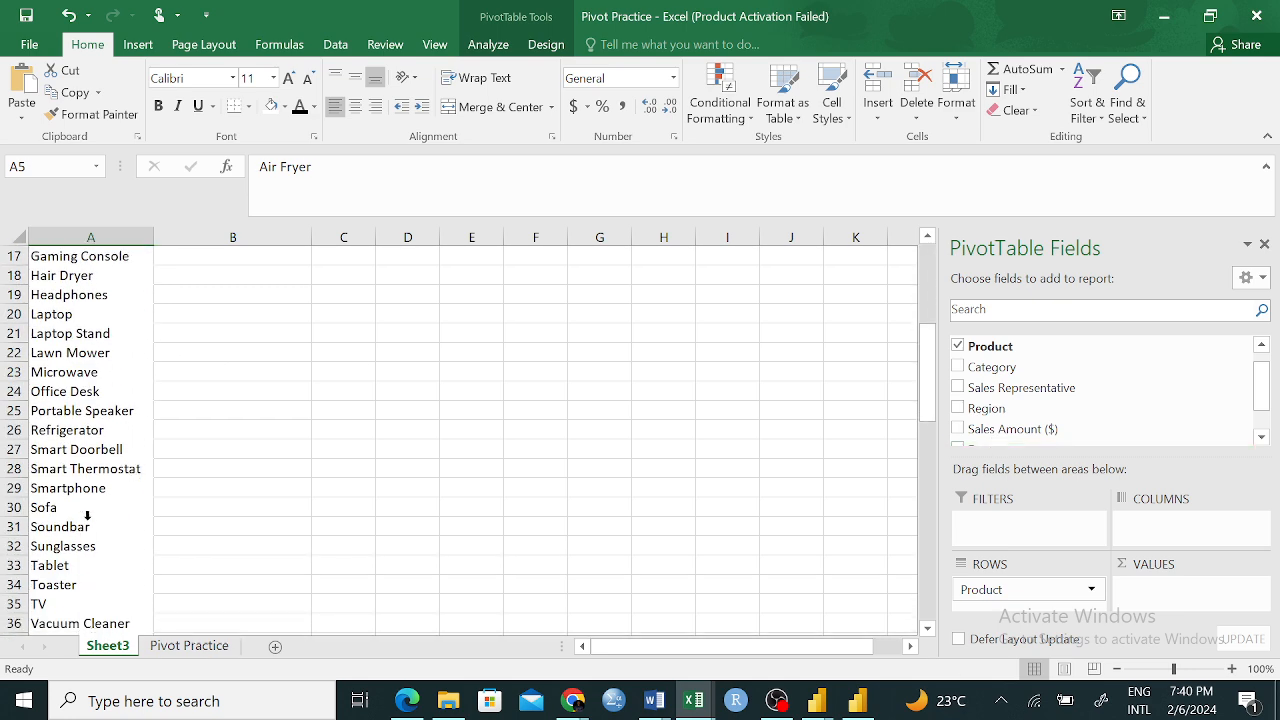
{"action": "left_click", "coordinate": [80, 527]}
{"action": "key", "text": "ctrl+a"}
{"action": "left_click", "coordinate": [53, 549]}
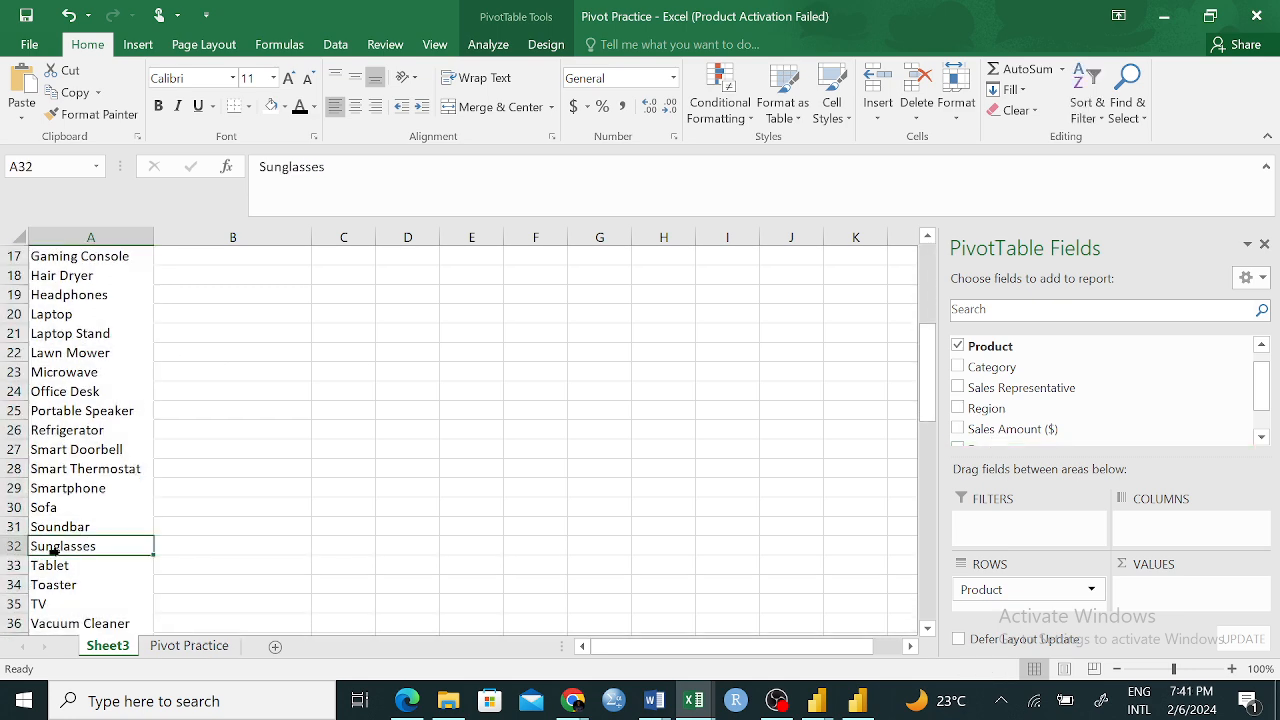
Try the Sales Amount ($) field in the PivotTable's values area and remove it again
{"action": "left_click", "coordinate": [78, 490]}
{"action": "scroll", "coordinate": [243, 450], "scroll_direction": "up", "scroll_amount": 6}
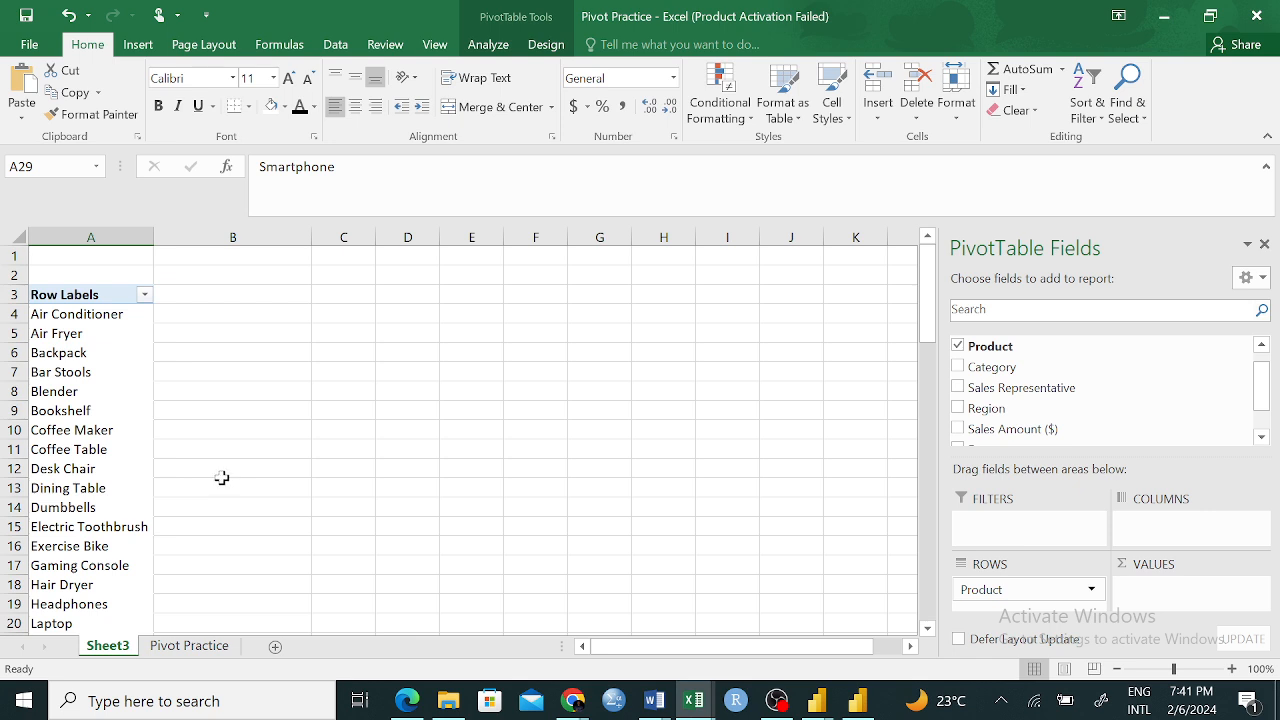
{"action": "left_click", "coordinate": [101, 294]}
{"action": "left_click", "coordinate": [120, 369]}
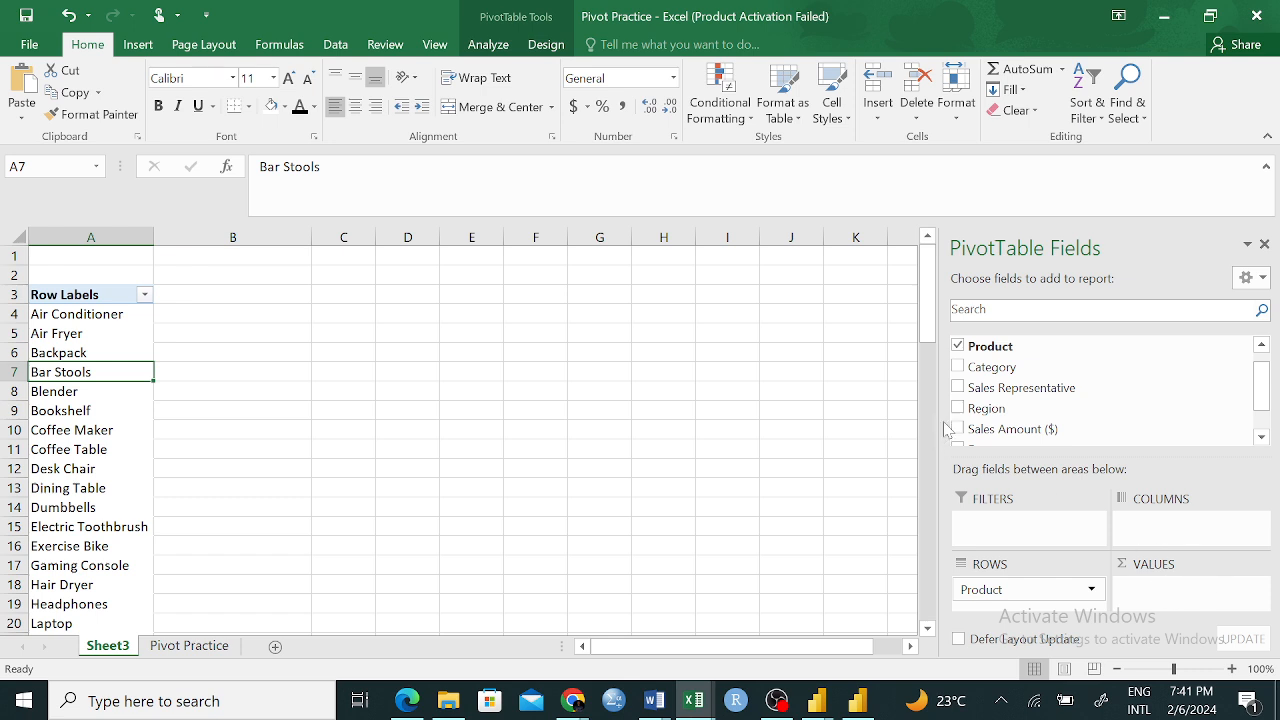
{"action": "left_click_drag", "start_coordinate": [1010, 428], "coordinate": [1152, 592]}
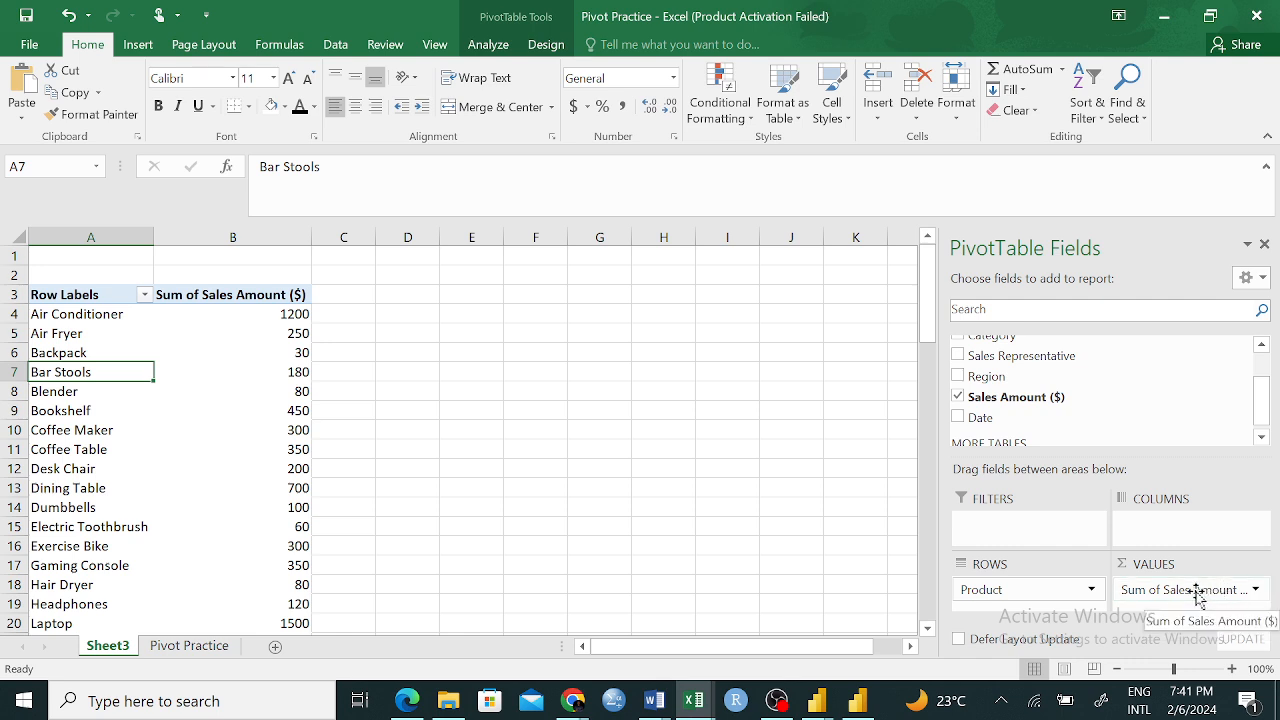
{"action": "left_click", "coordinate": [1256, 591]}
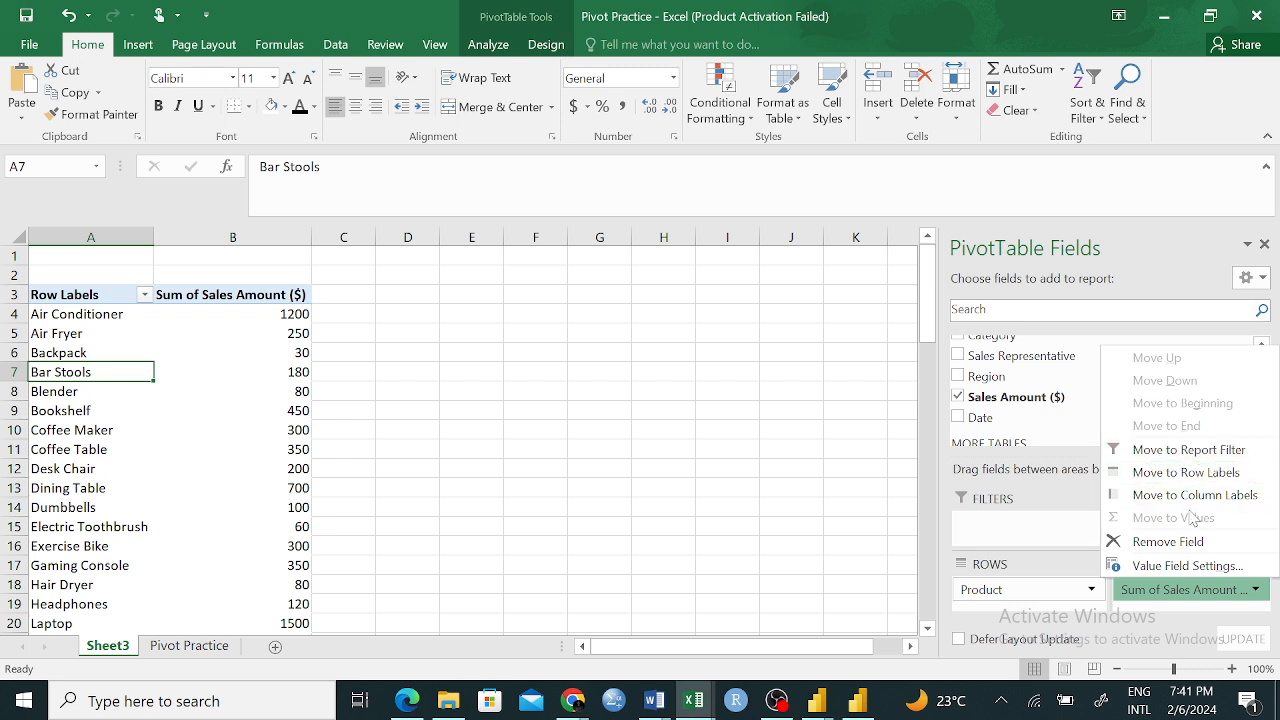
{"action": "left_click", "coordinate": [1130, 541]}
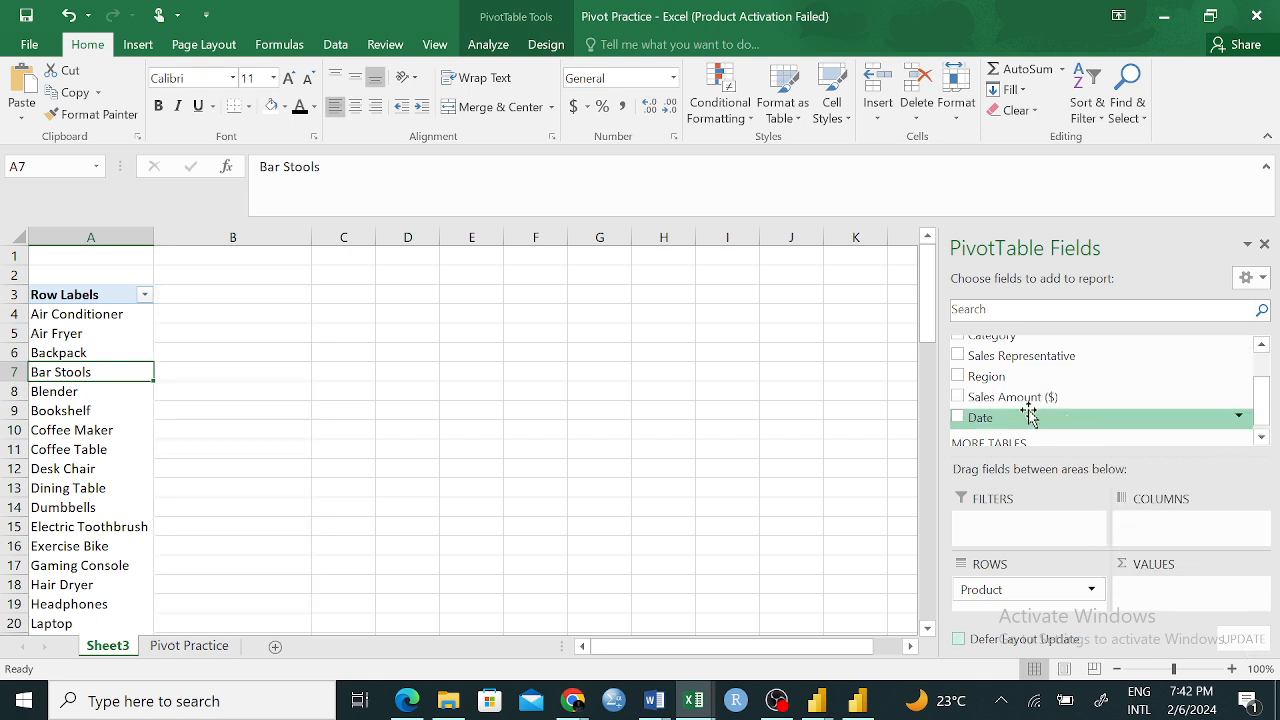
Place Sales Amount ($) in the PivotTable's values once more and take it back out
{"action": "mouse_move", "coordinate": [1027, 397]}
{"action": "left_mouse_down"}
{"action": "mouse_move", "coordinate": [1195, 575]}
{"action": "mouse_move", "coordinate": [1193, 593]}
{"action": "left_mouse_up"}
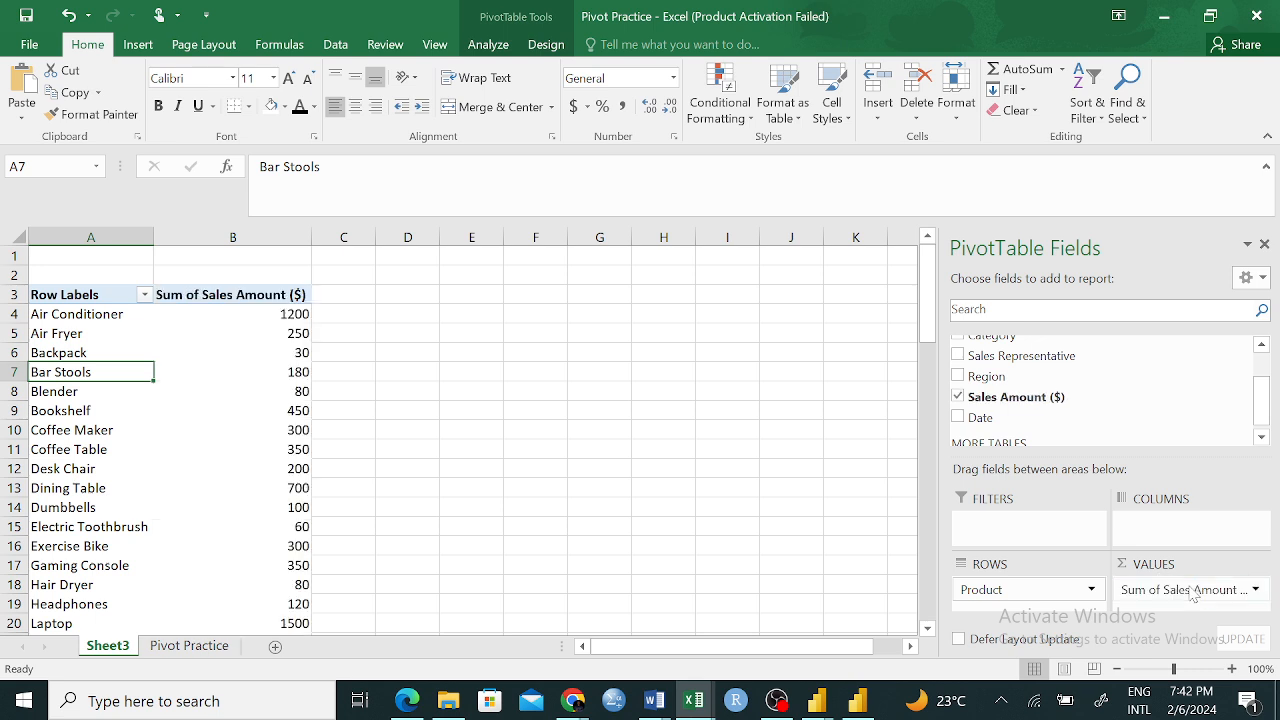
{"action": "left_click", "coordinate": [1255, 590]}
{"action": "left_click", "coordinate": [1165, 542]}
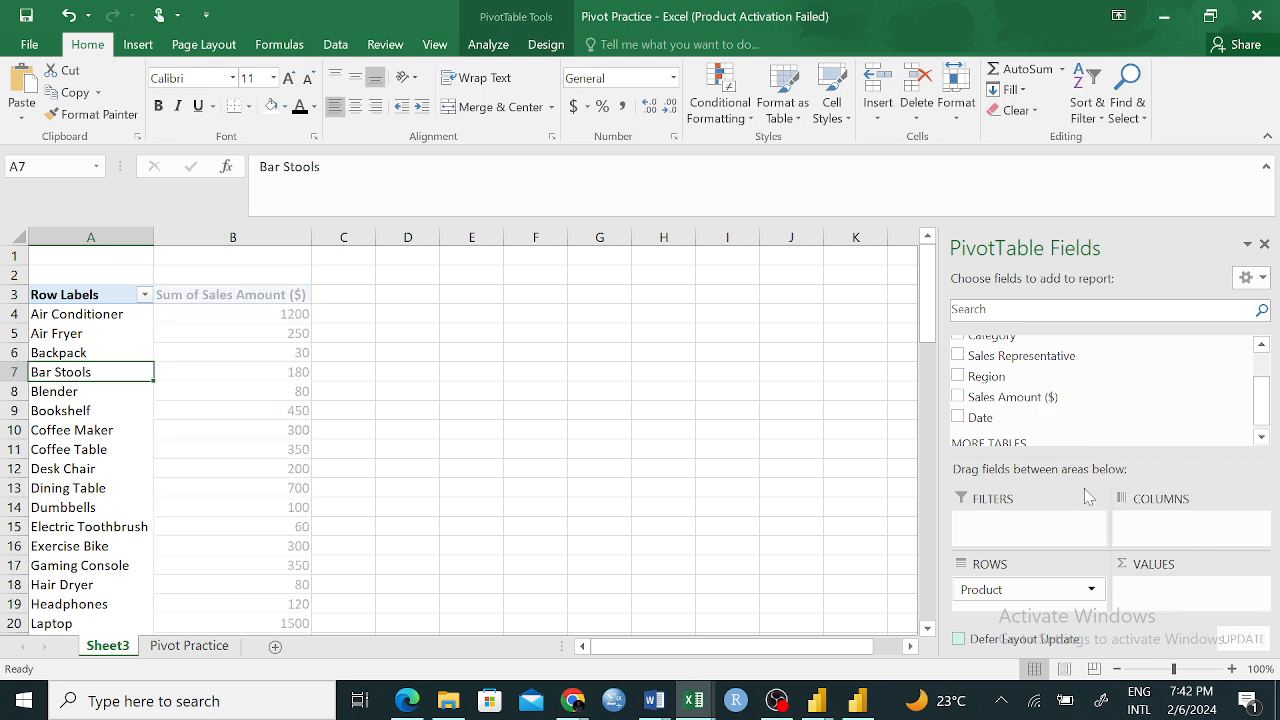
{"action": "left_click_drag", "start_coordinate": [1013, 400], "coordinate": [1153, 431]}
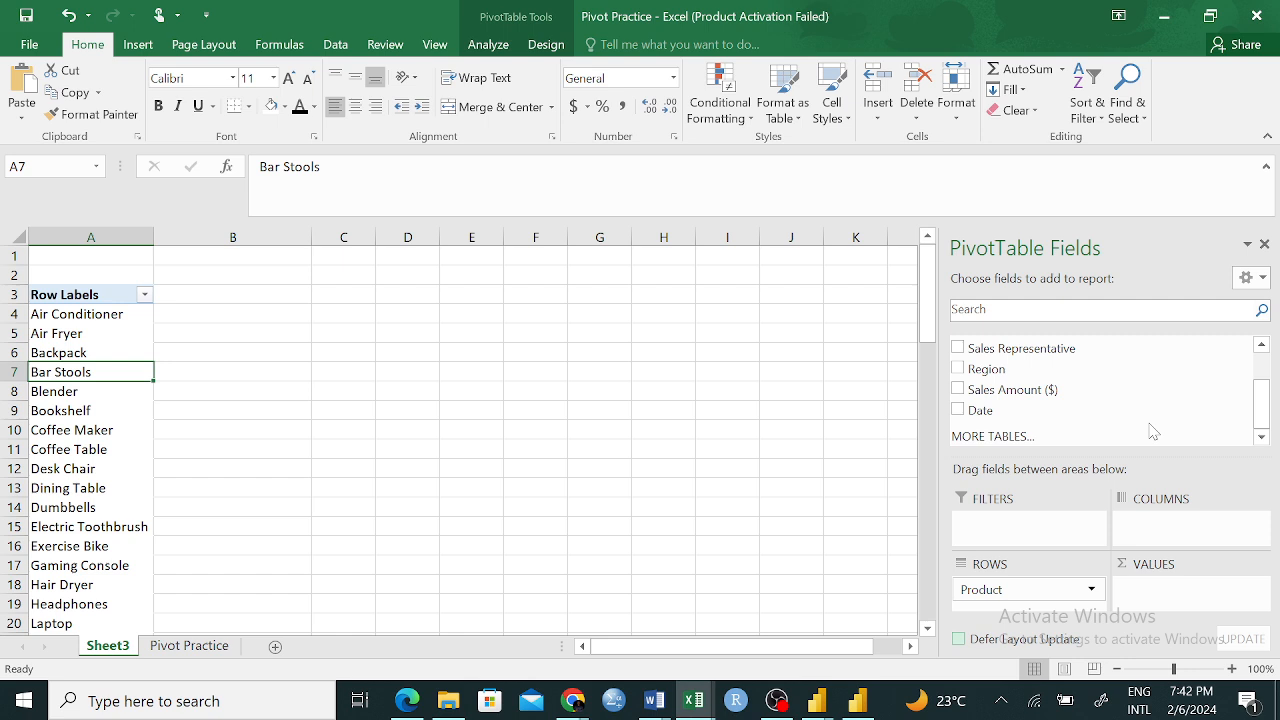
Add Sales Amount ($) to the PivotTable's values and summarize it by Average
{"action": "left_click_drag", "start_coordinate": [1043, 391], "coordinate": [1195, 594]}
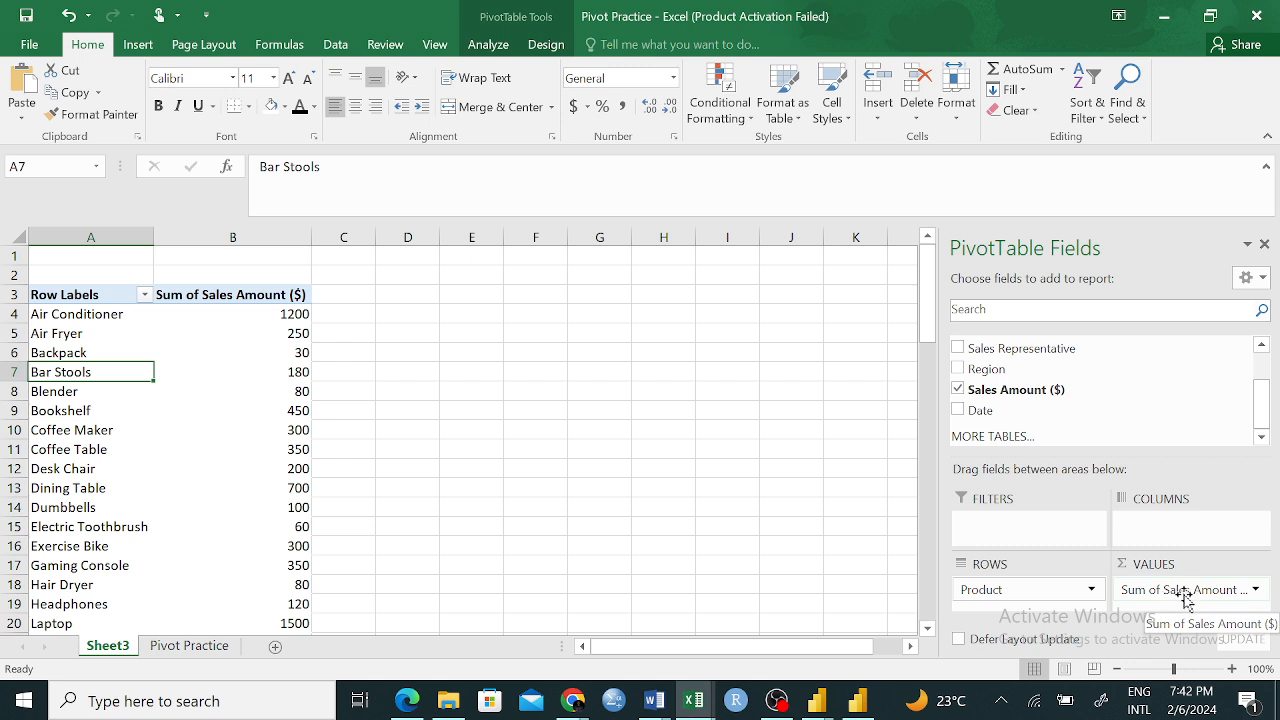
{"action": "left_click", "coordinate": [1257, 592]}
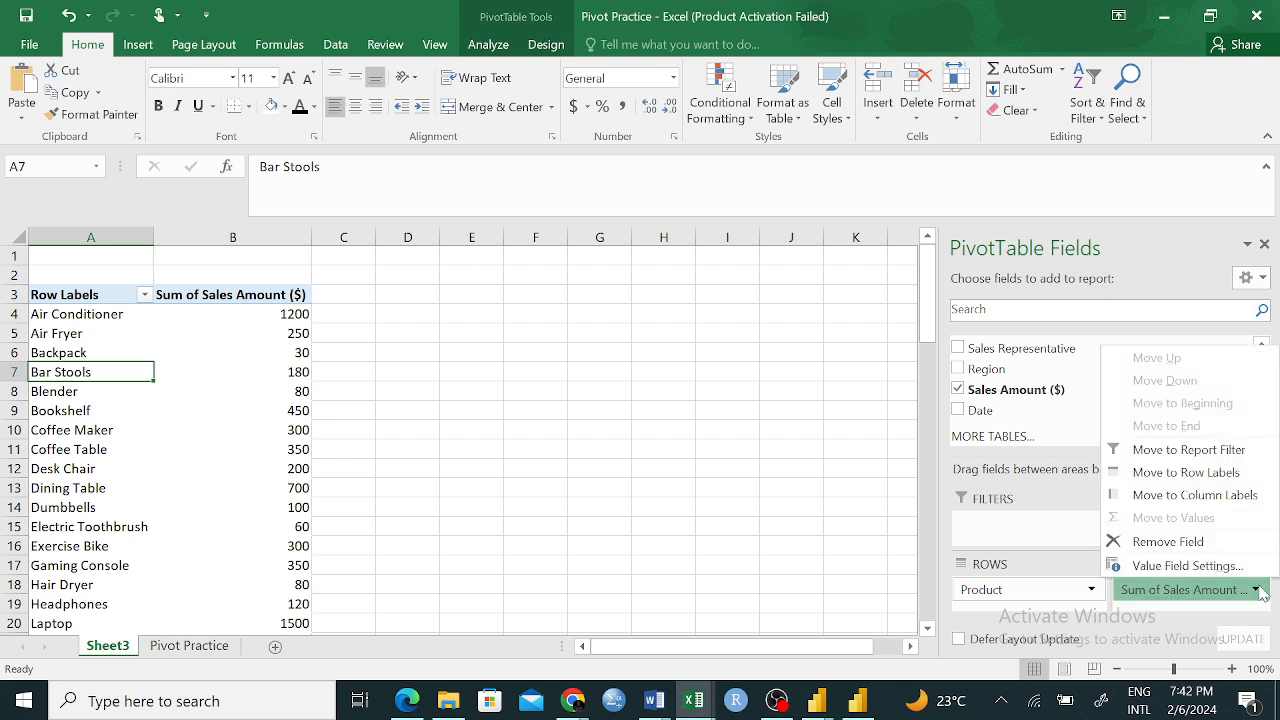
{"action": "left_click", "coordinate": [1195, 566]}
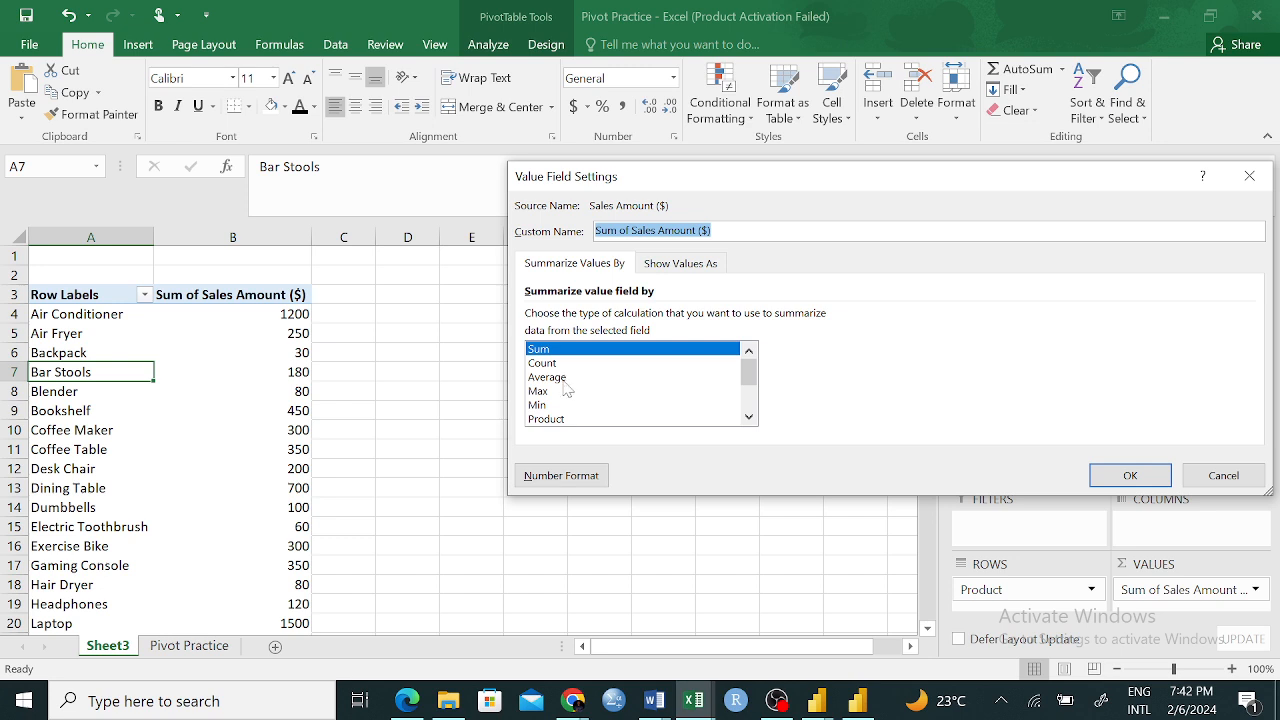
{"action": "left_click", "coordinate": [555, 377]}
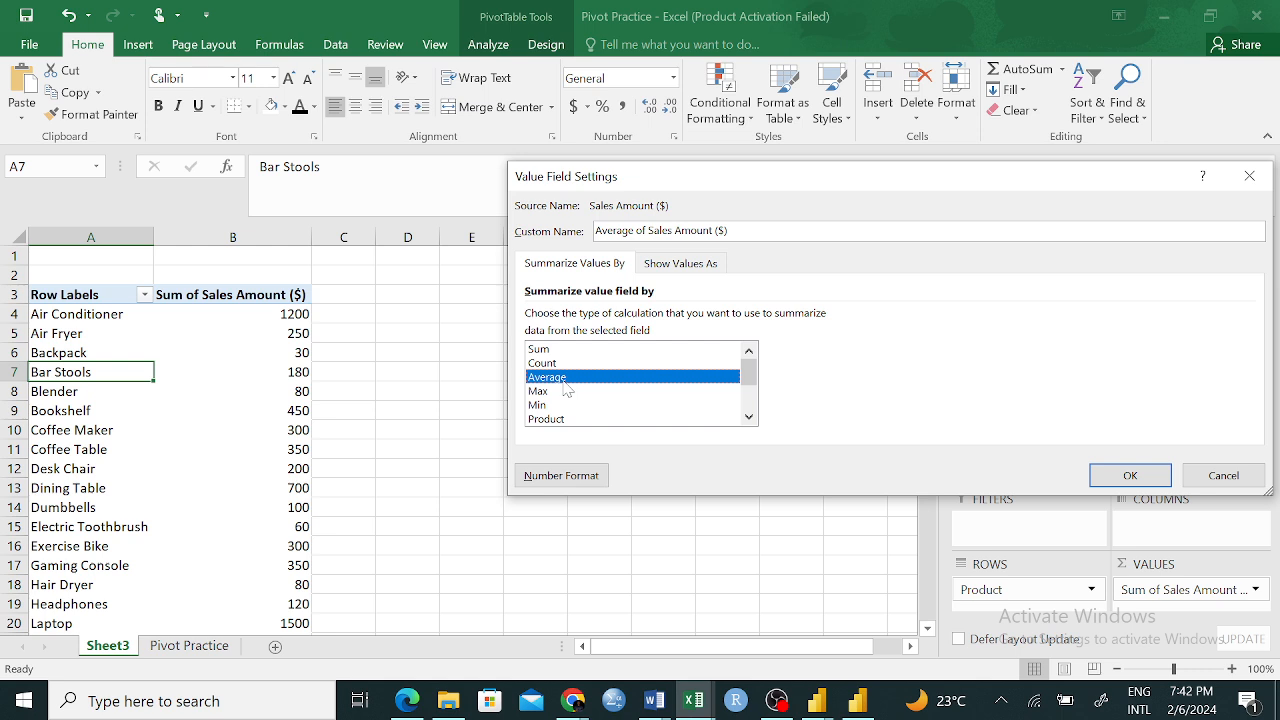
{"action": "left_click", "coordinate": [1130, 476]}
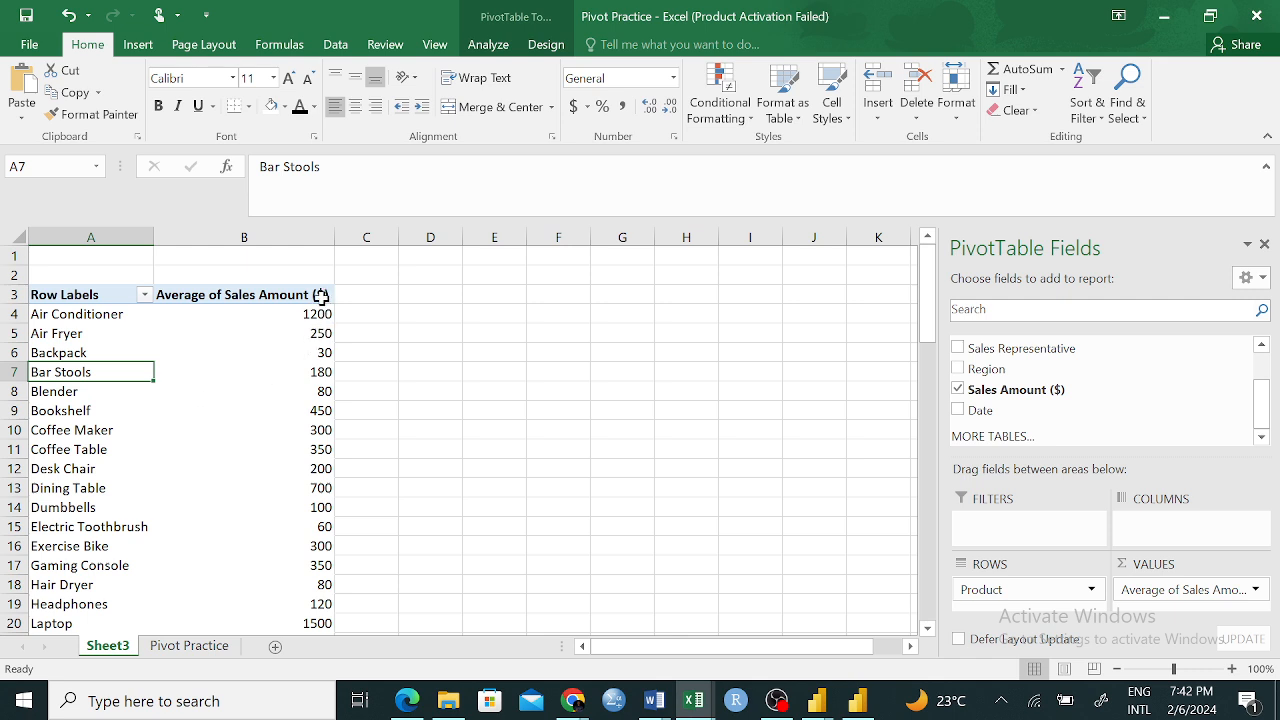
{"action": "mouse_move", "coordinate": [316, 316]}
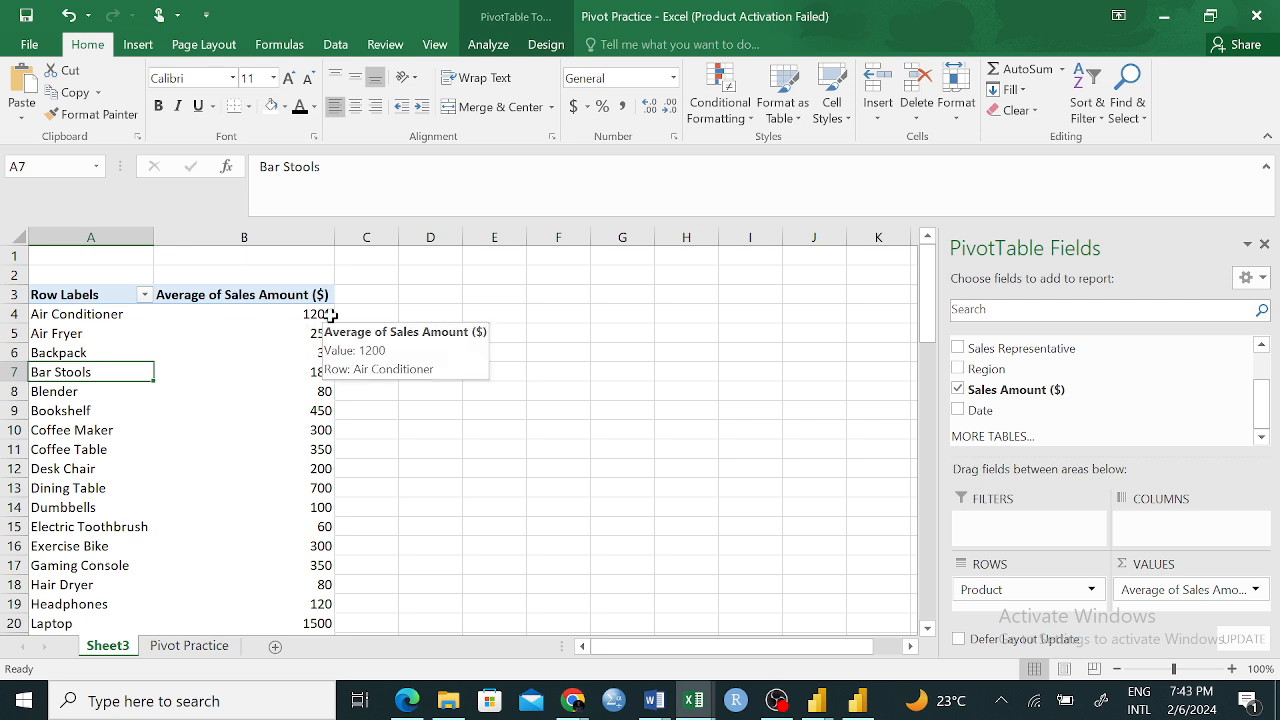
{"action": "mouse_move", "coordinate": [70, 315]}
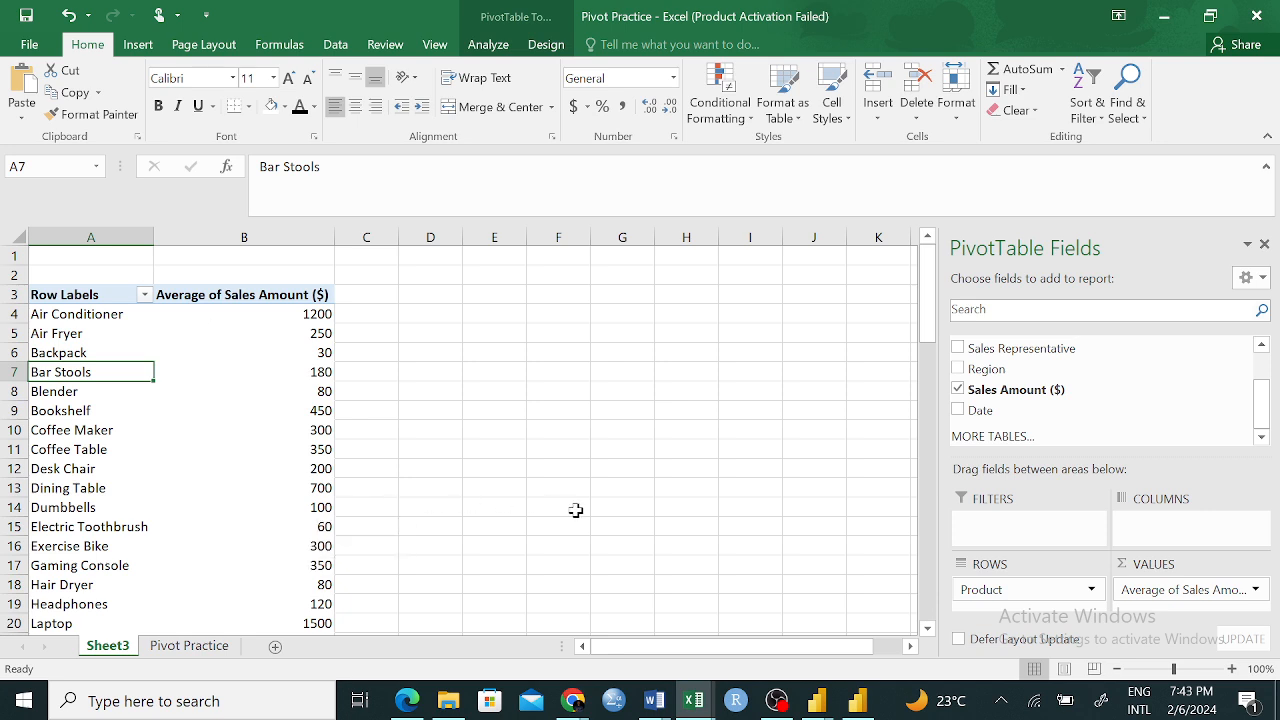
Switch the PivotTable's rows from Product to Region and back to Product
{"action": "mouse_move", "coordinate": [1014, 589]}
{"action": "left_mouse_down"}
{"action": "mouse_move", "coordinate": [1032, 432]}
{"action": "mouse_move", "coordinate": [1000, 395]}
{"action": "mouse_move", "coordinate": [1014, 408]}
{"action": "mouse_move", "coordinate": [1024, 612]}
{"action": "left_mouse_up"}
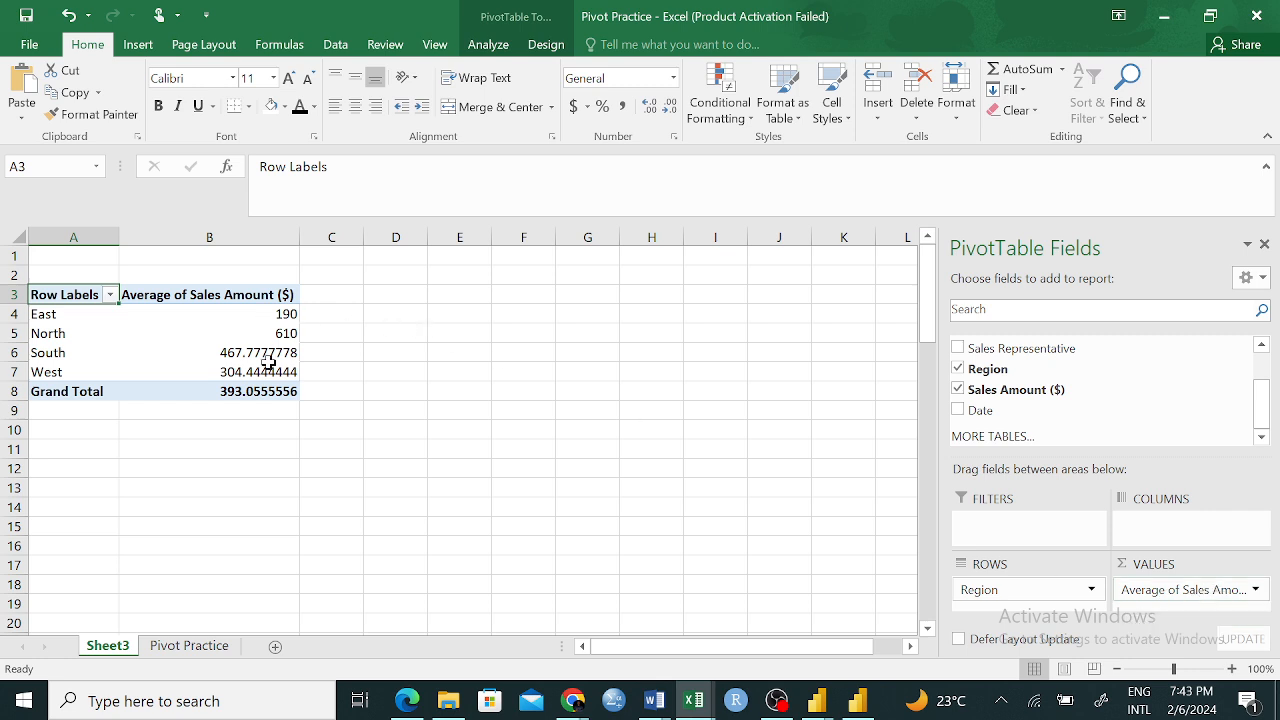
{"action": "left_click_drag", "start_coordinate": [988, 590], "coordinate": [992, 372]}
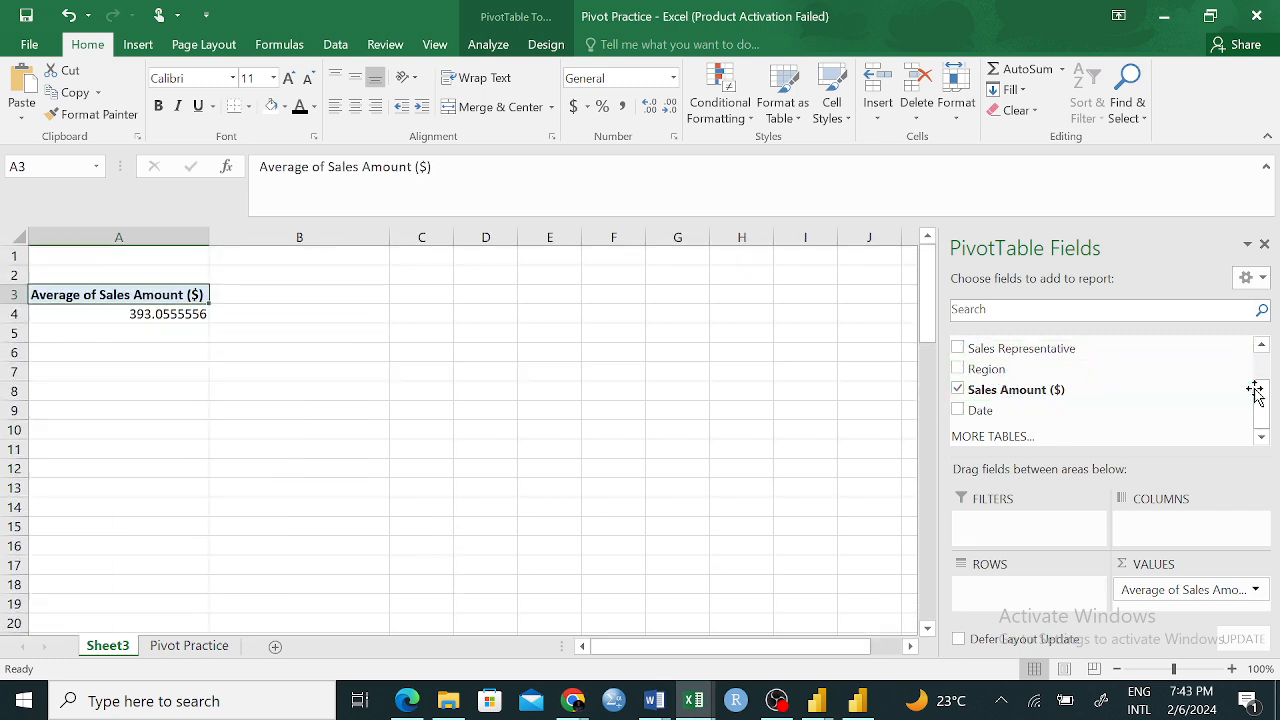
{"action": "left_click_drag", "start_coordinate": [1266, 390], "coordinate": [1276, 369]}
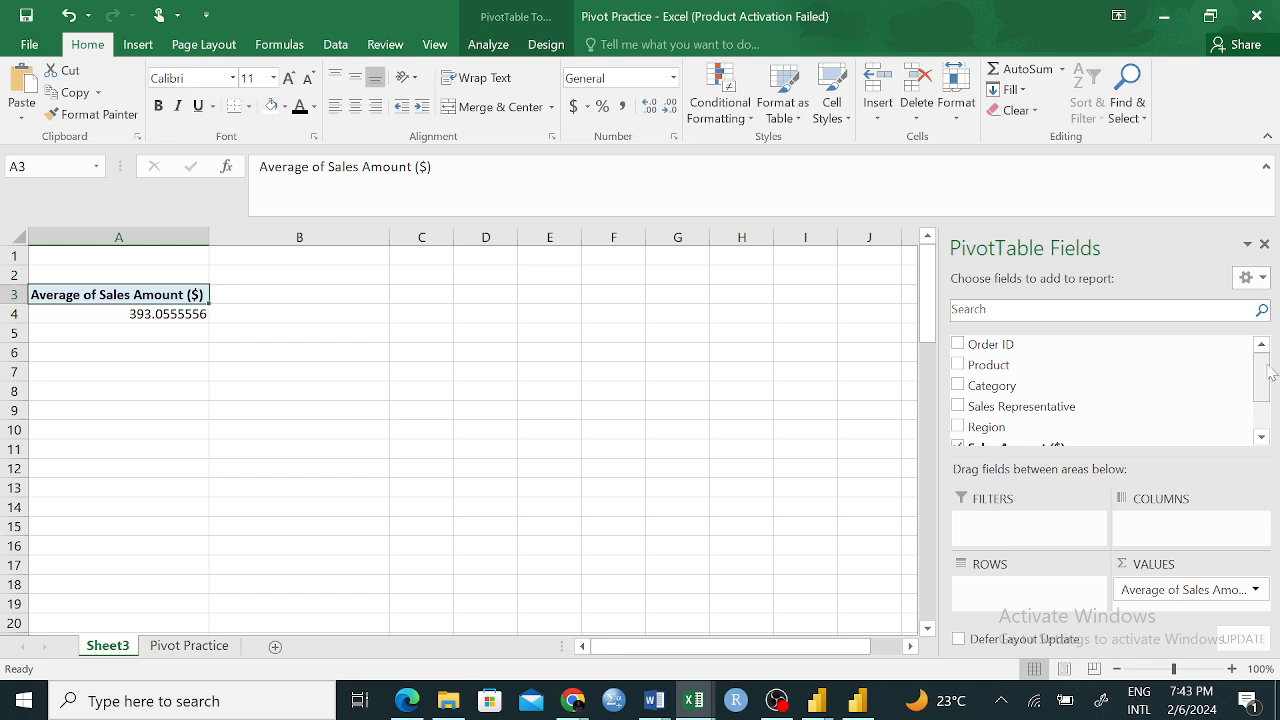
{"action": "left_click_drag", "start_coordinate": [1001, 362], "coordinate": [1025, 585]}
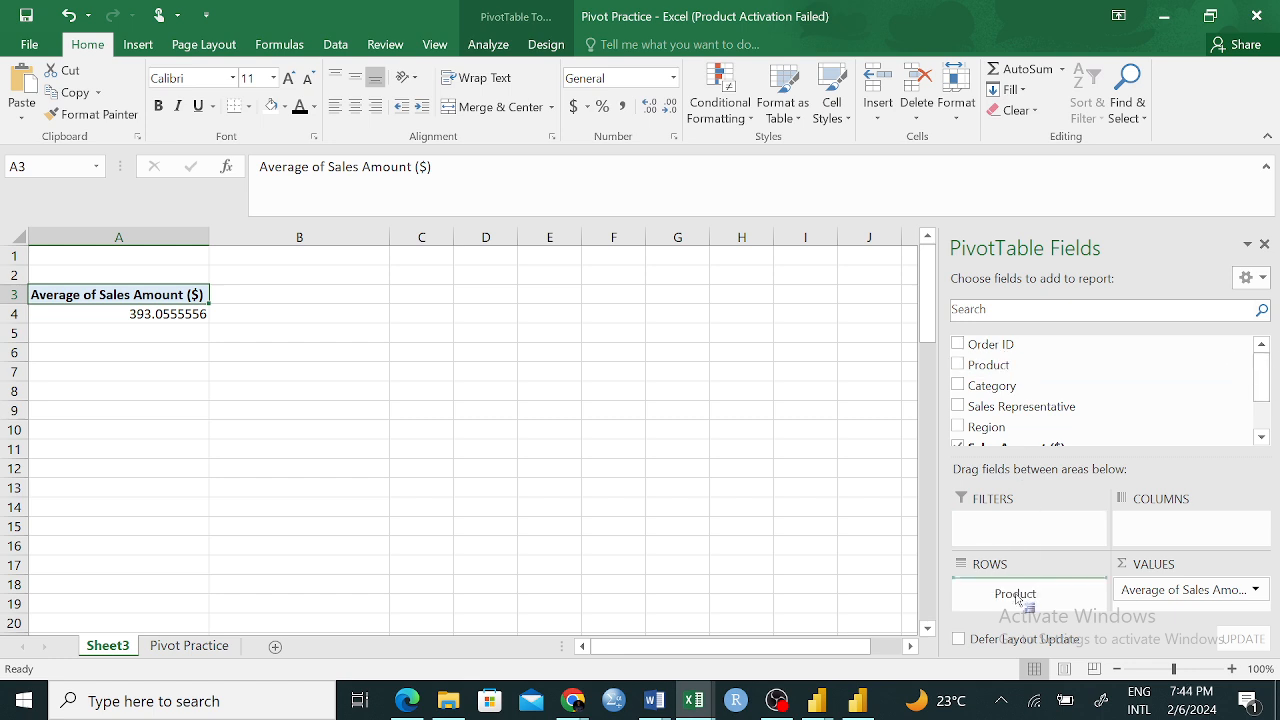
Change the Sales Amount ($) value field's summary calculation to Sum
{"action": "left_click", "coordinate": [1254, 590]}
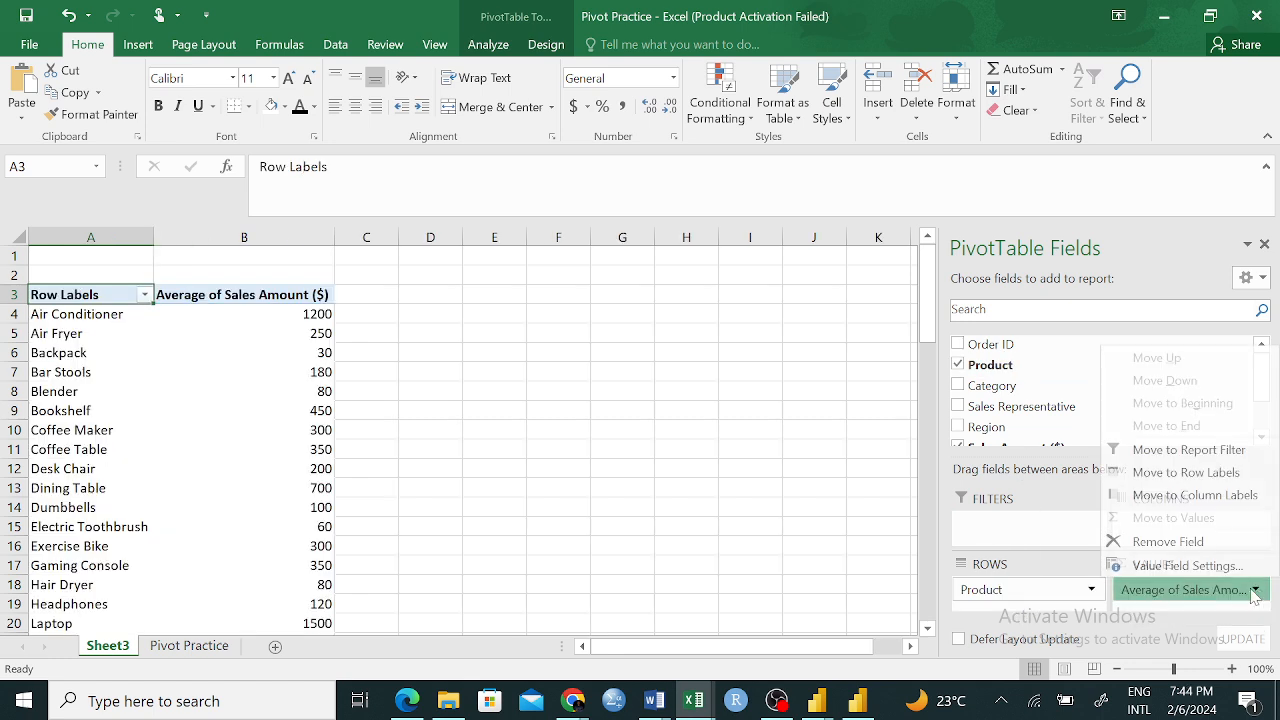
{"action": "left_click", "coordinate": [1155, 566]}
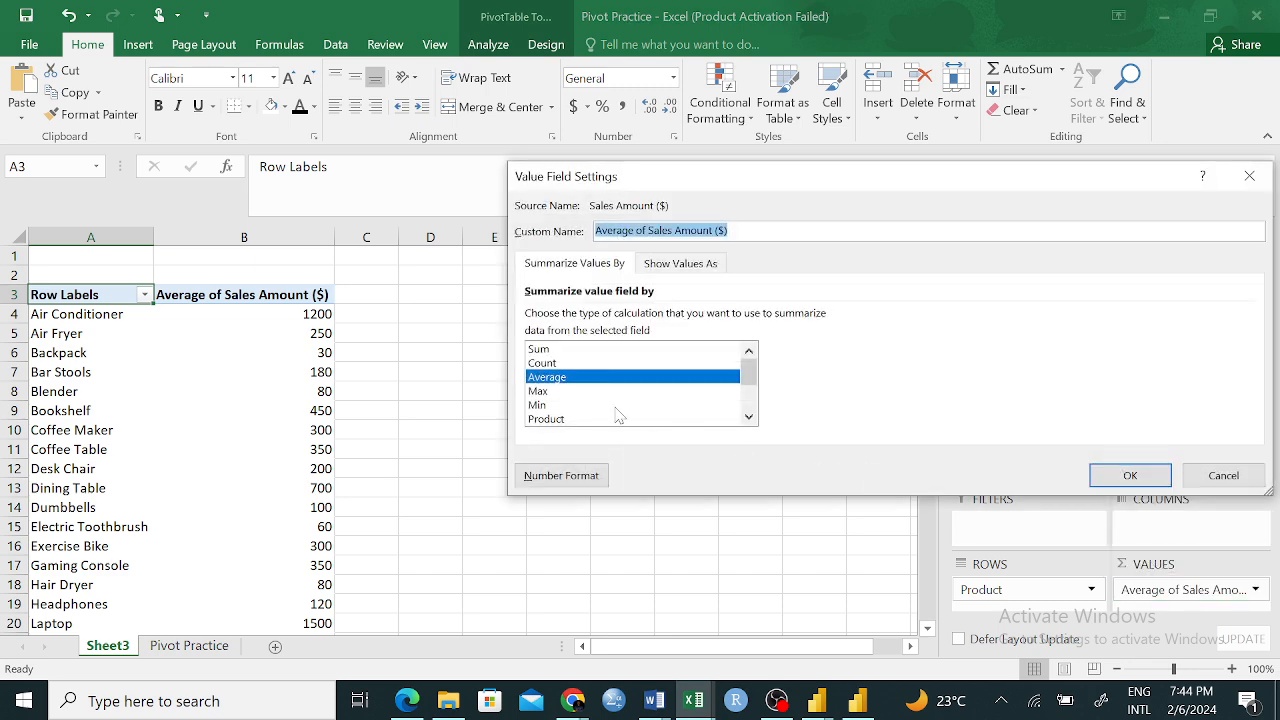
{"action": "left_click", "coordinate": [556, 350]}
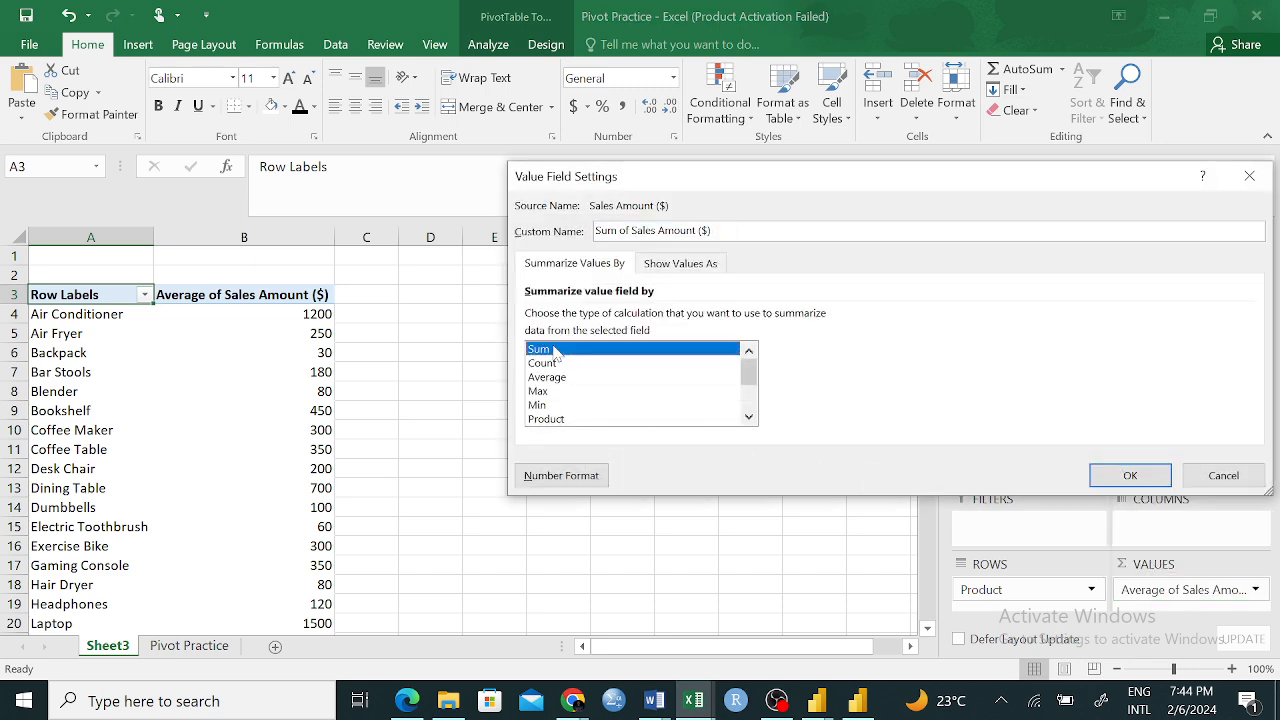
{"action": "left_click", "coordinate": [1130, 476]}
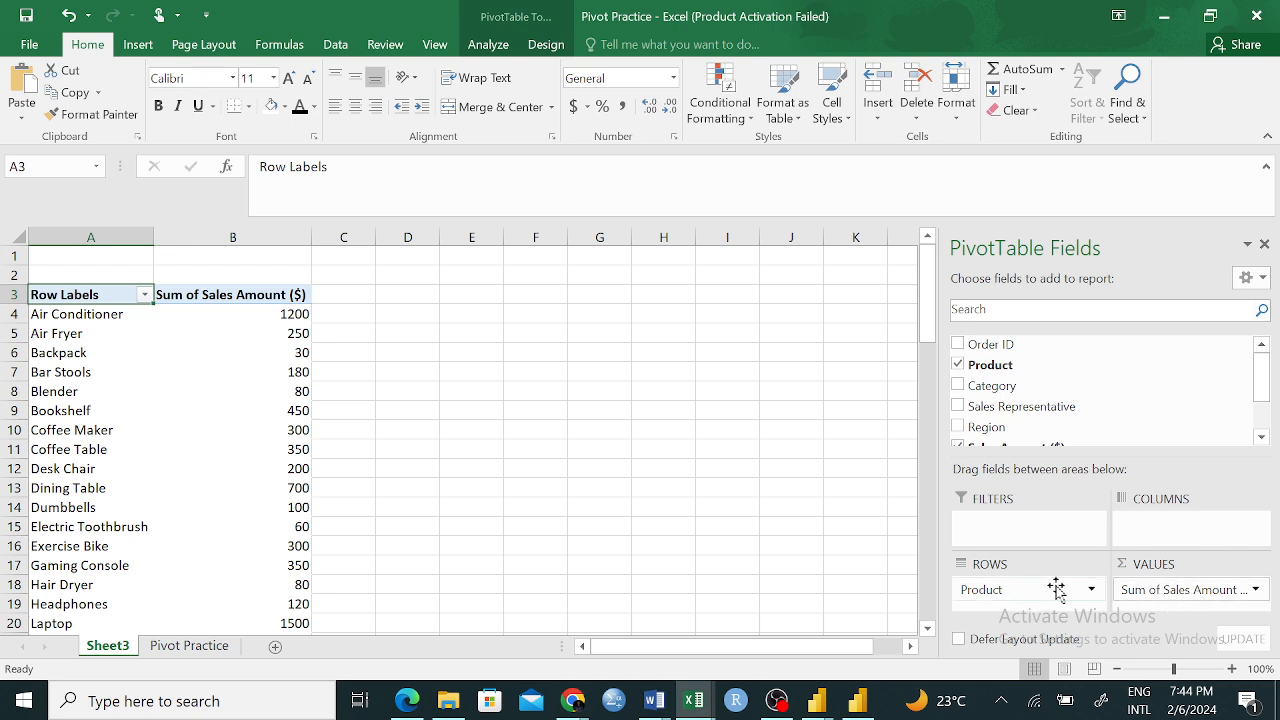
Replace Product with Region in the PivotTable's rows
{"action": "mouse_move", "coordinate": [1033, 590]}
{"action": "left_mouse_down"}
{"action": "mouse_move", "coordinate": [1034, 376]}
{"action": "mouse_move", "coordinate": [1035, 600]}
{"action": "left_mouse_up"}
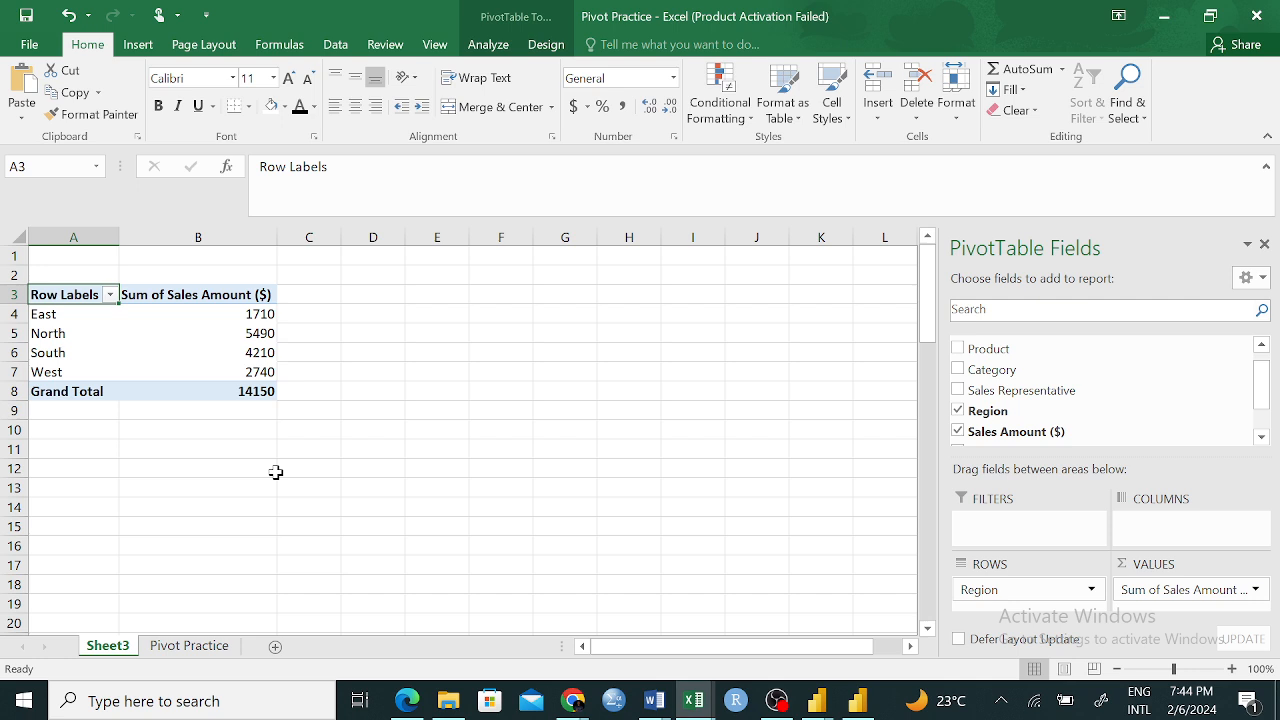
{"action": "left_click", "coordinate": [317, 449]}
{"action": "left_click_drag", "start_coordinate": [51, 294], "coordinate": [197, 371]}
{"action": "left_click", "coordinate": [546, 368]}
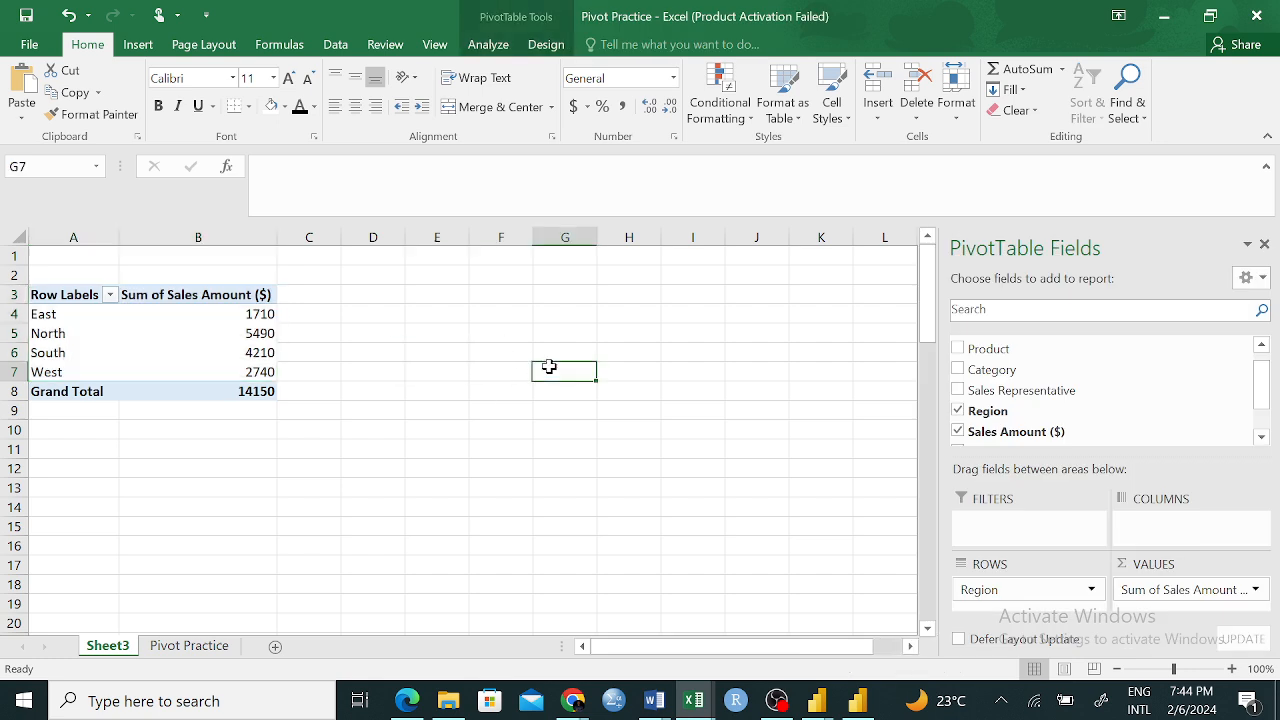
Insert a PivotChart based on range A3:B7 of Sheet3, placed on the existing worksheet at H5
{"action": "left_click", "coordinate": [140, 45]}
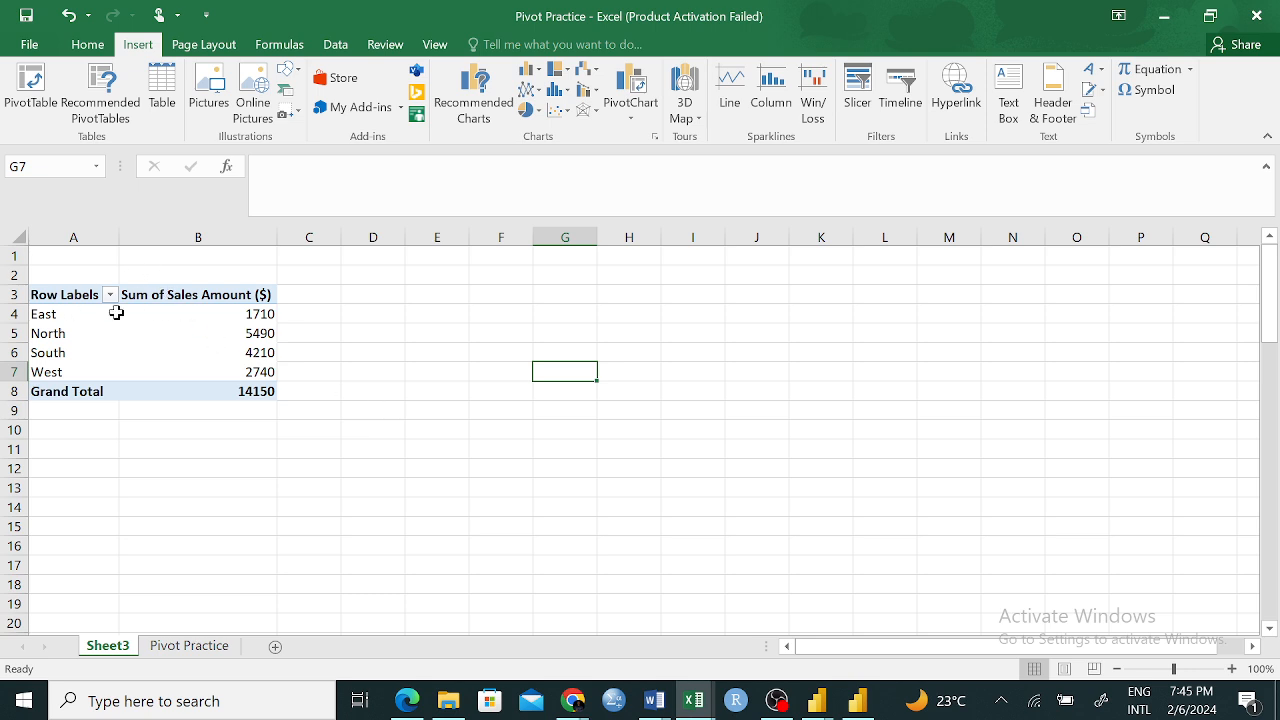
{"action": "left_click_drag", "start_coordinate": [55, 295], "coordinate": [228, 371]}
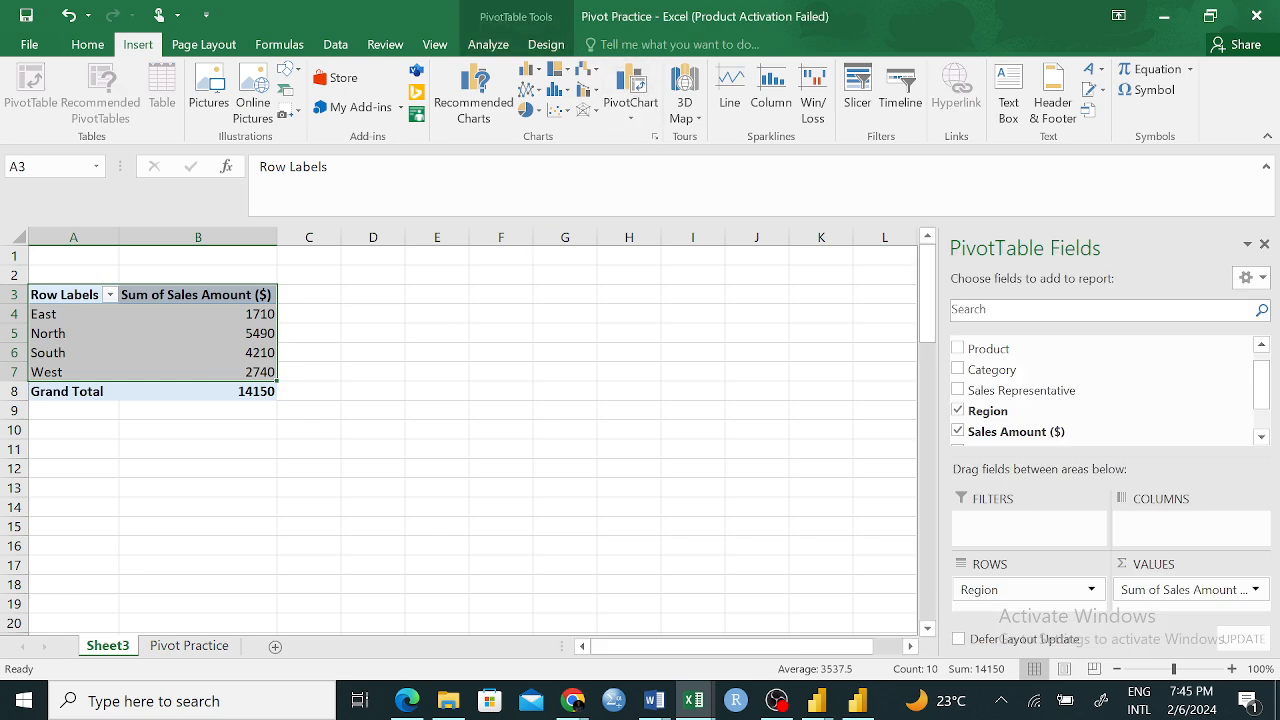
{"action": "left_click", "coordinate": [629, 333]}
{"action": "left_click", "coordinate": [637, 112]}
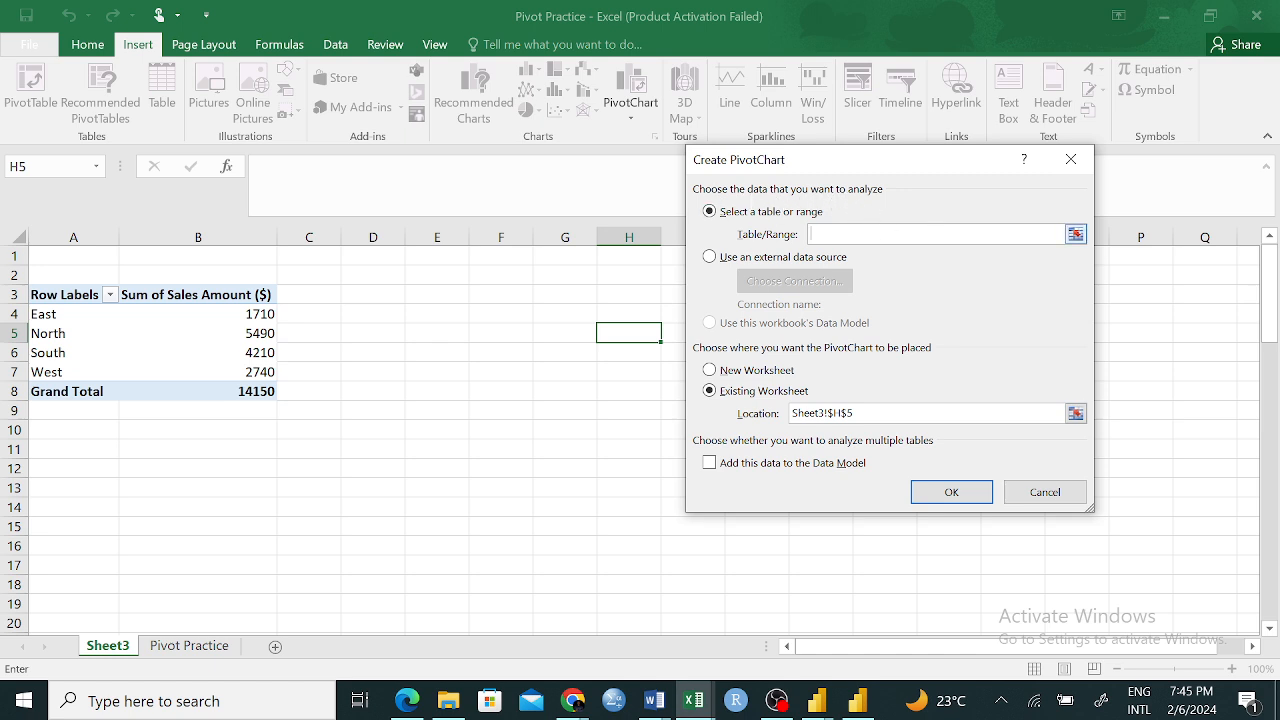
{"action": "left_click", "coordinate": [1075, 234]}
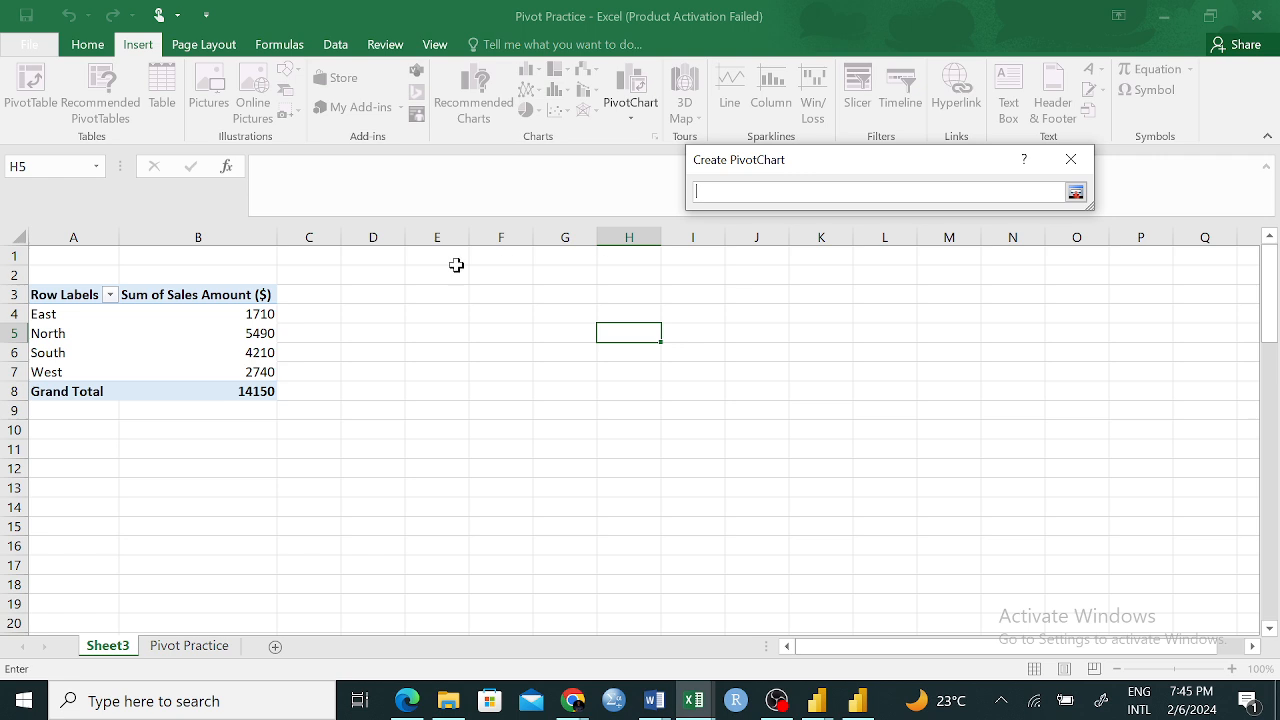
{"action": "left_click_drag", "start_coordinate": [48, 296], "coordinate": [226, 366]}
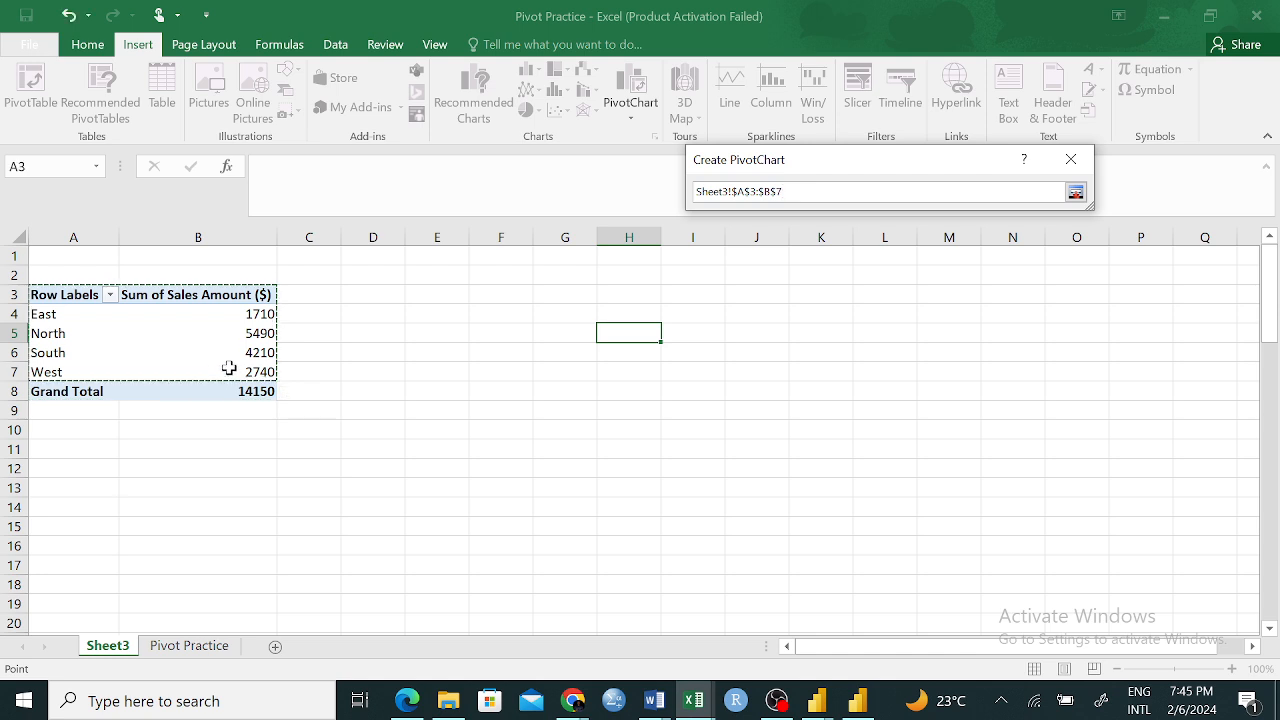
{"action": "key", "text": "Return"}
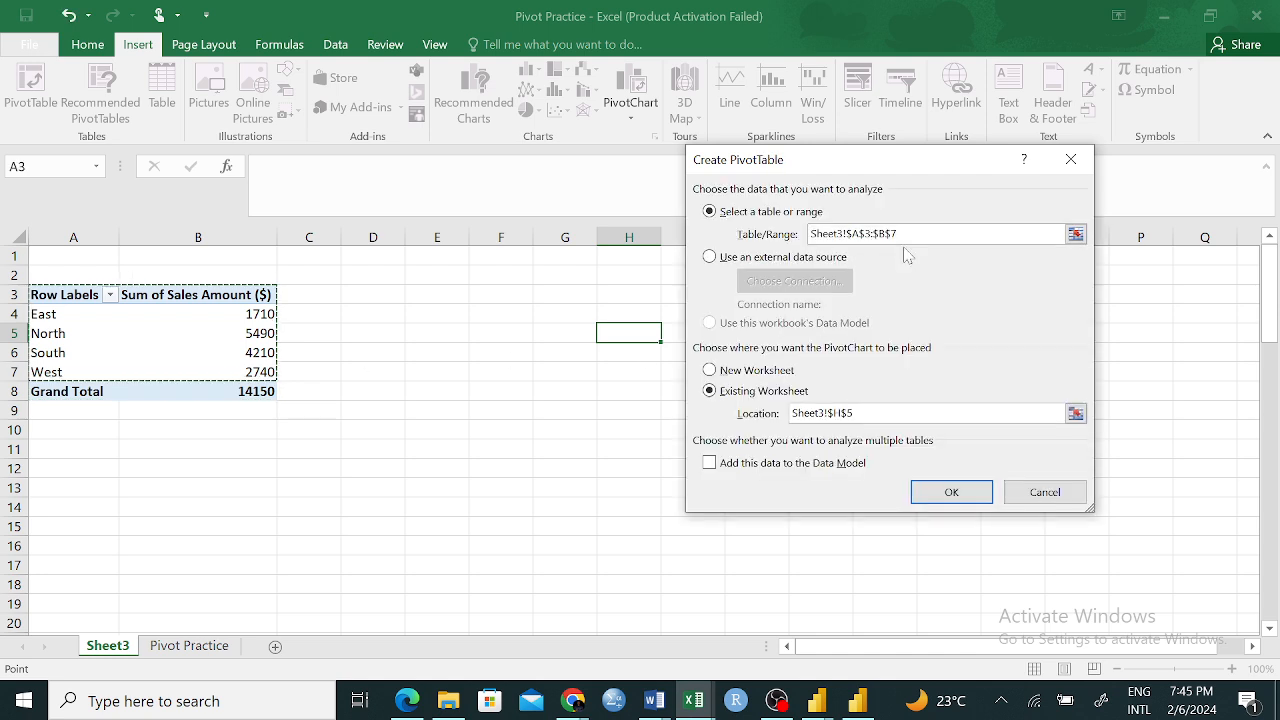
{"action": "left_click", "coordinate": [937, 490]}
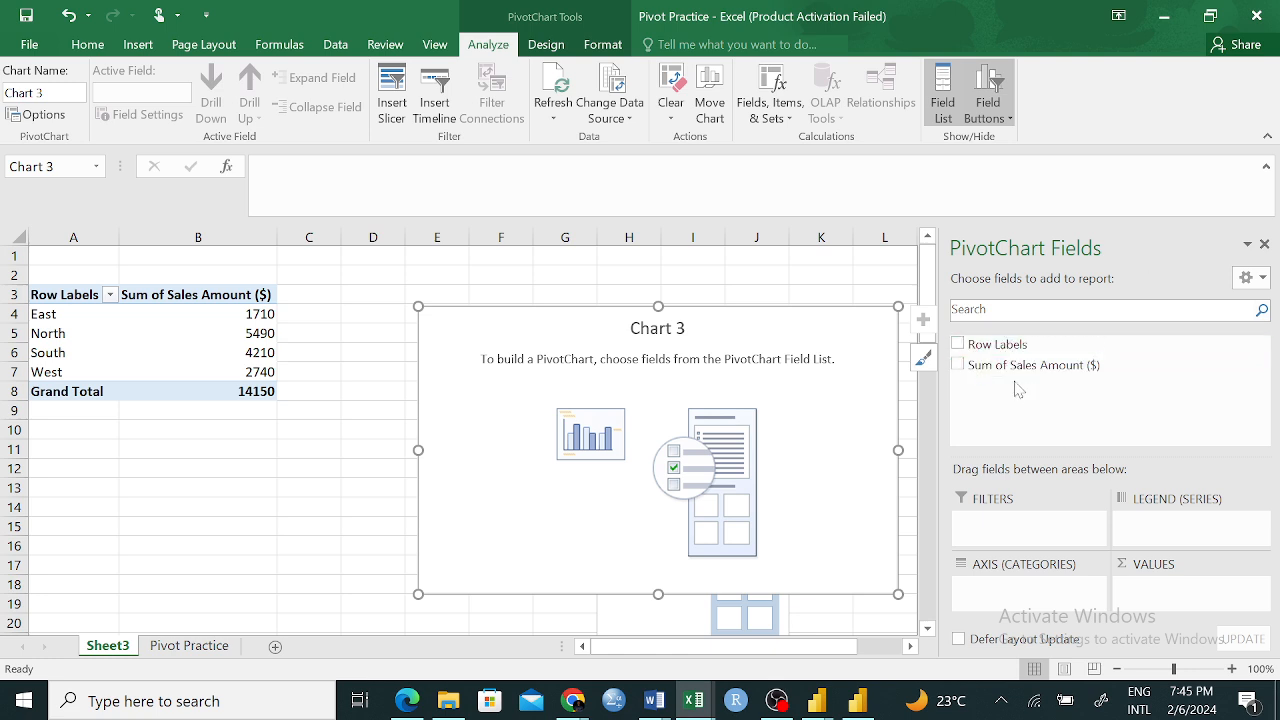
Assign Row Labels as the PivotChart's categories and Sum of Sales Amount ($) as its values, and move and narrow the chart beside the region table
{"action": "left_click_drag", "start_coordinate": [1000, 345], "coordinate": [1036, 605]}
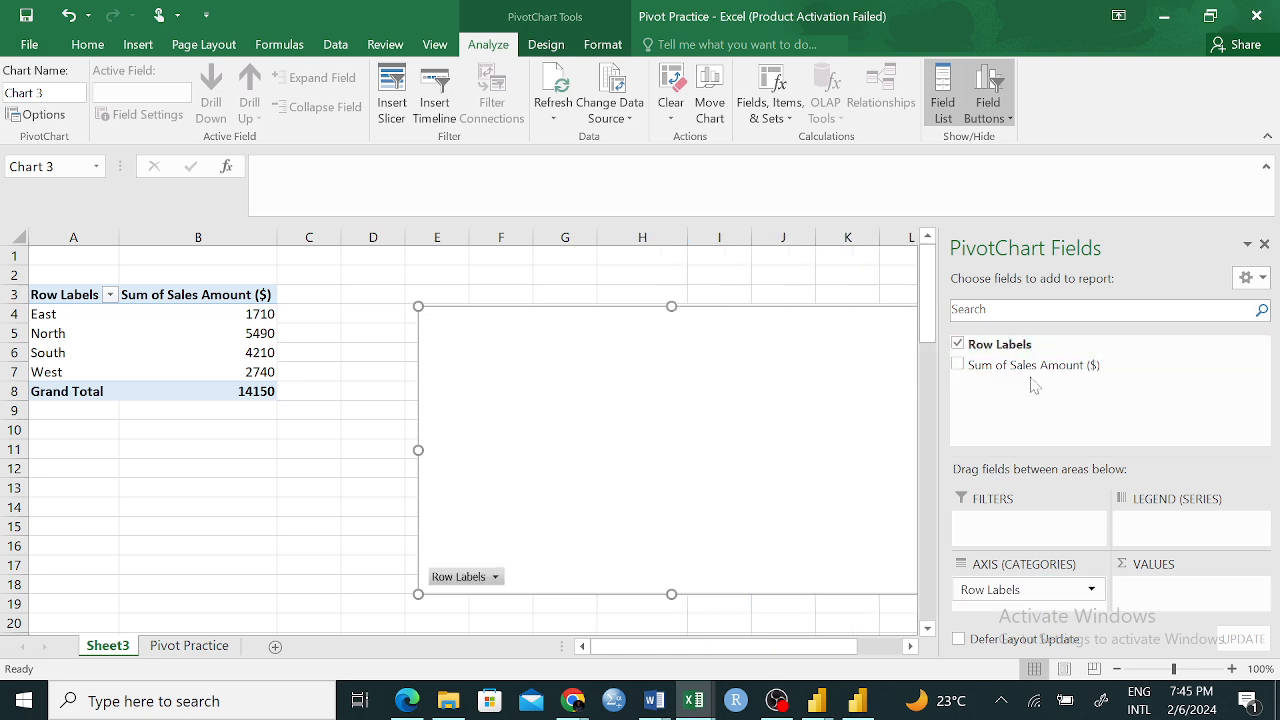
{"action": "left_click_drag", "start_coordinate": [1031, 368], "coordinate": [1185, 590]}
{"action": "left_click_drag", "start_coordinate": [591, 306], "coordinate": [464, 327]}
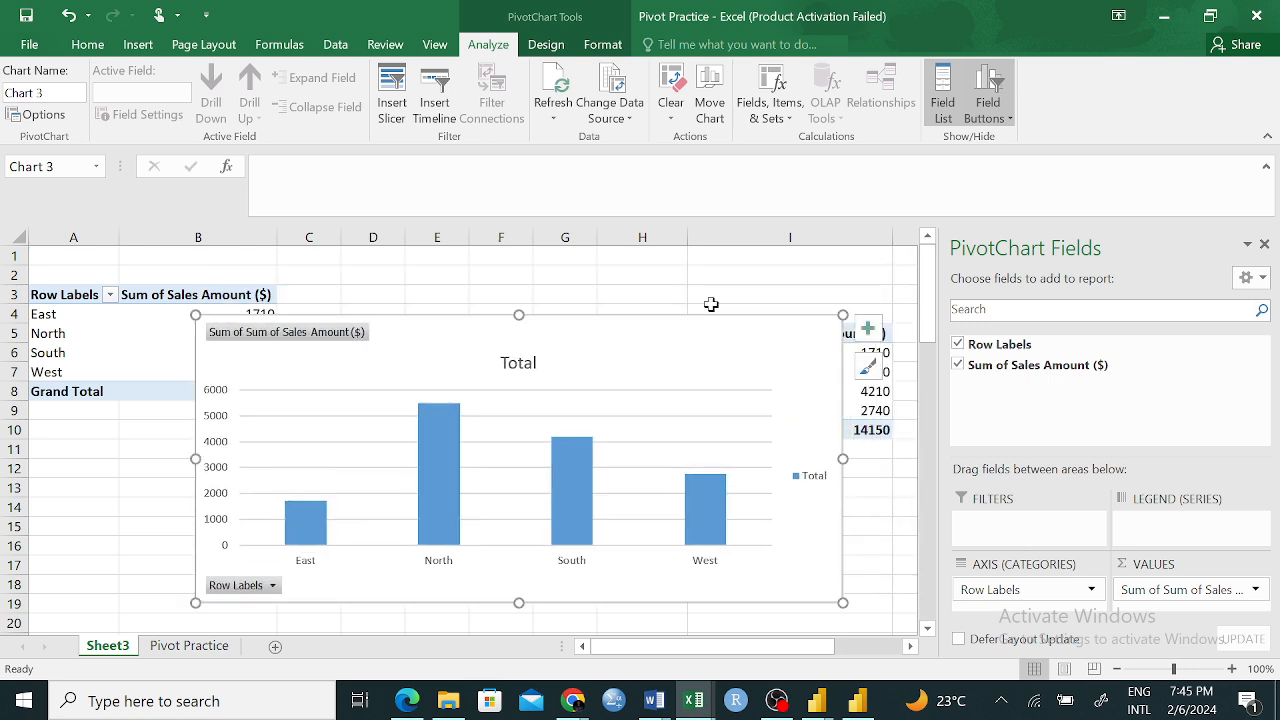
{"action": "left_click_drag", "start_coordinate": [843, 315], "coordinate": [663, 326]}
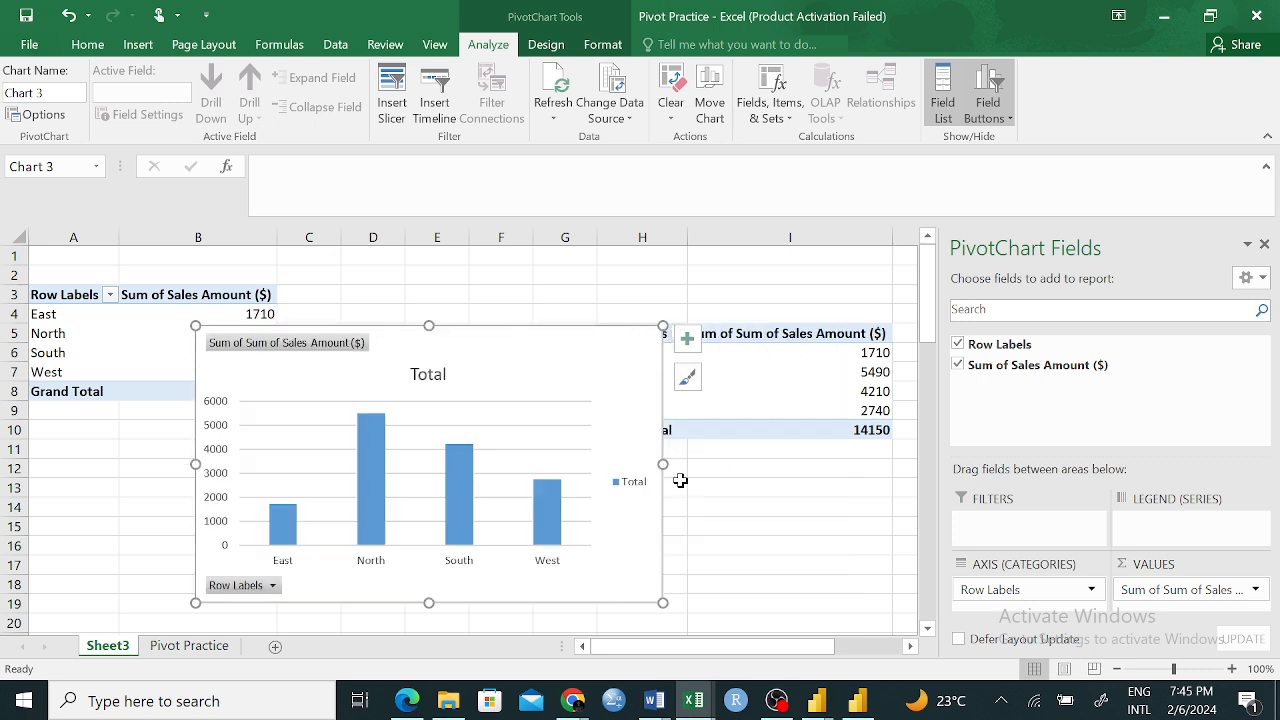
Undo the last resizing and moving of the PivotChart
{"action": "key", "text": "ctrl+z"}
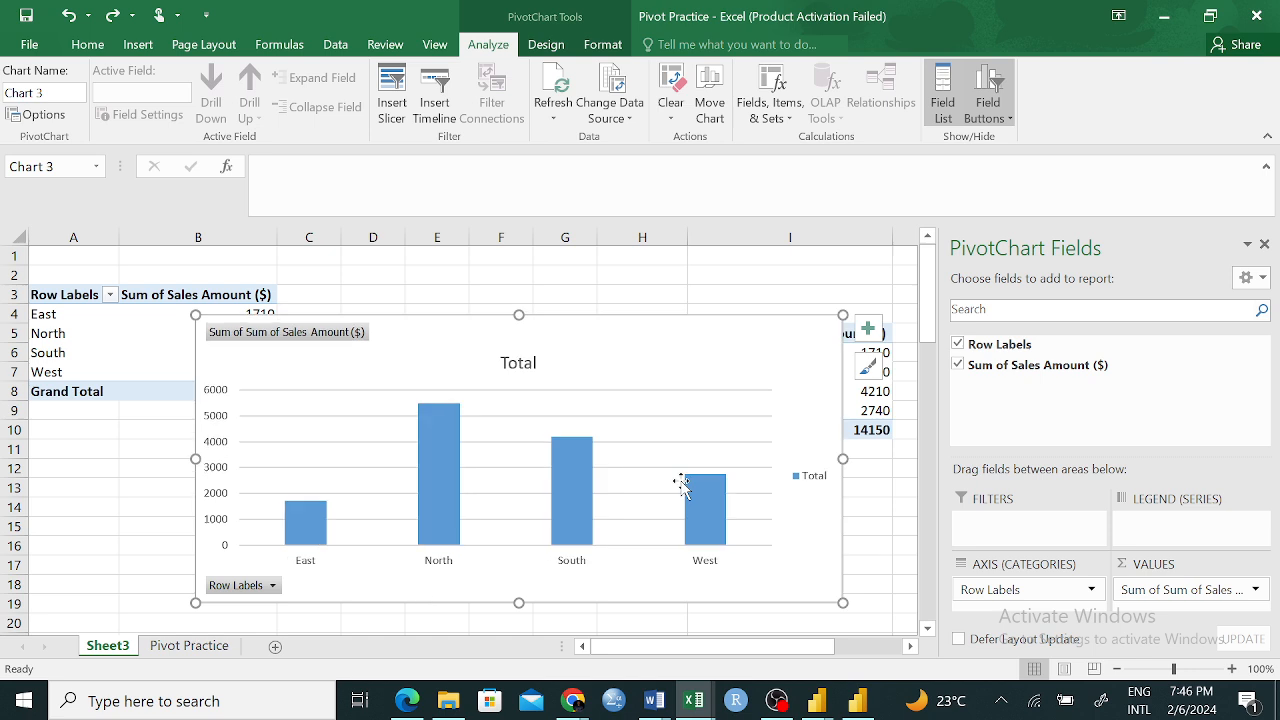
{"action": "key", "text": "ctrl+z"}
{"action": "key", "text": "Tab"}
{"action": "key", "text": "Tab"}
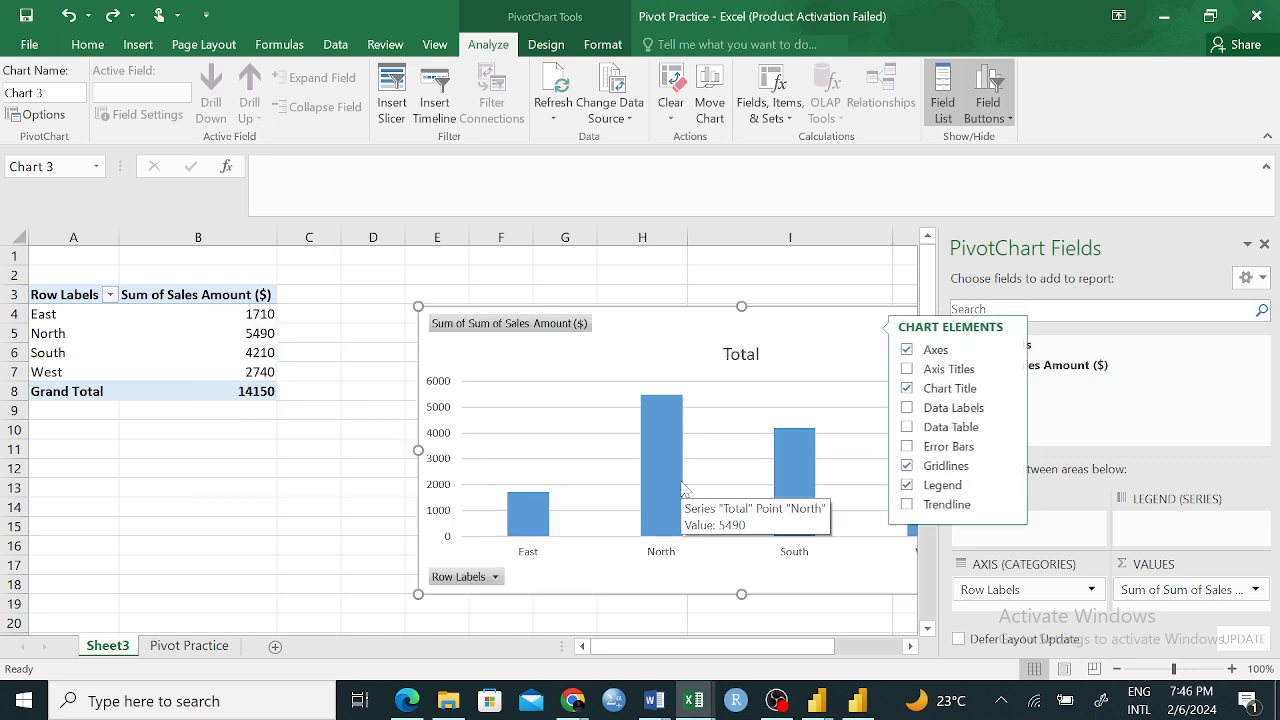
{"action": "left_click", "coordinate": [654, 330]}
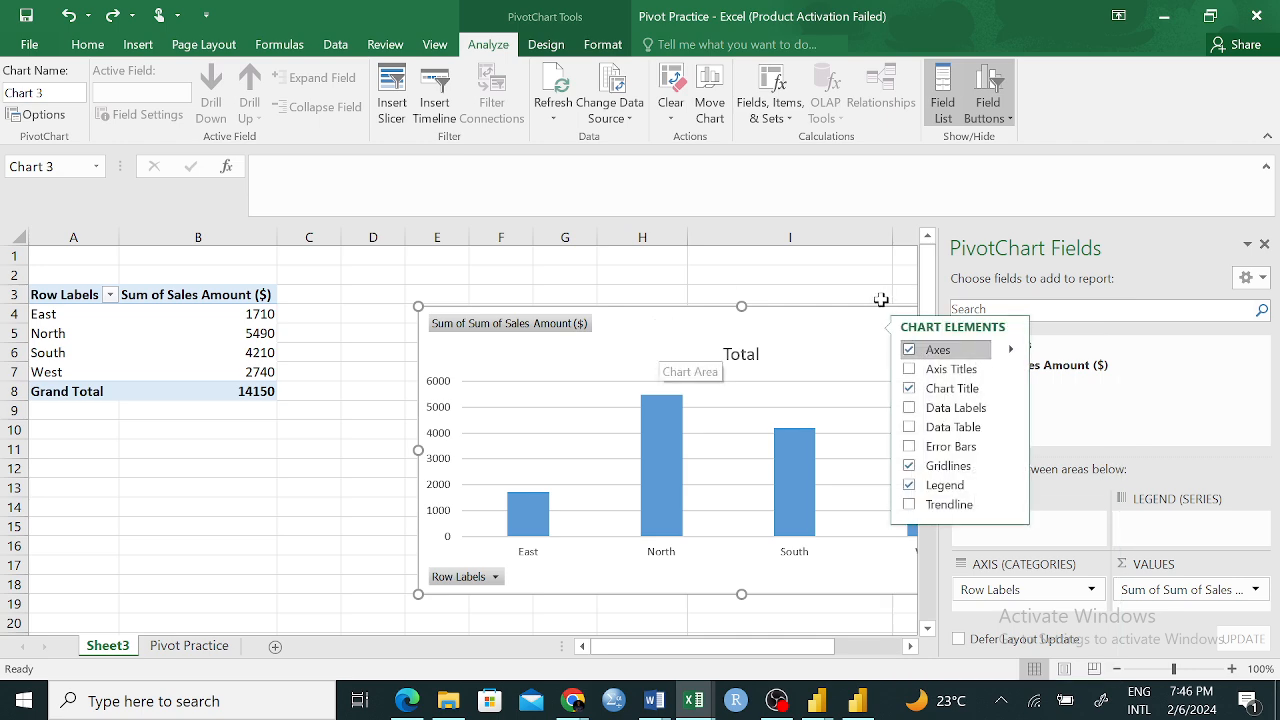
Cut the PivotChart from Sheet3
{"action": "left_click", "coordinate": [256, 433]}
{"action": "left_click", "coordinate": [983, 325]}
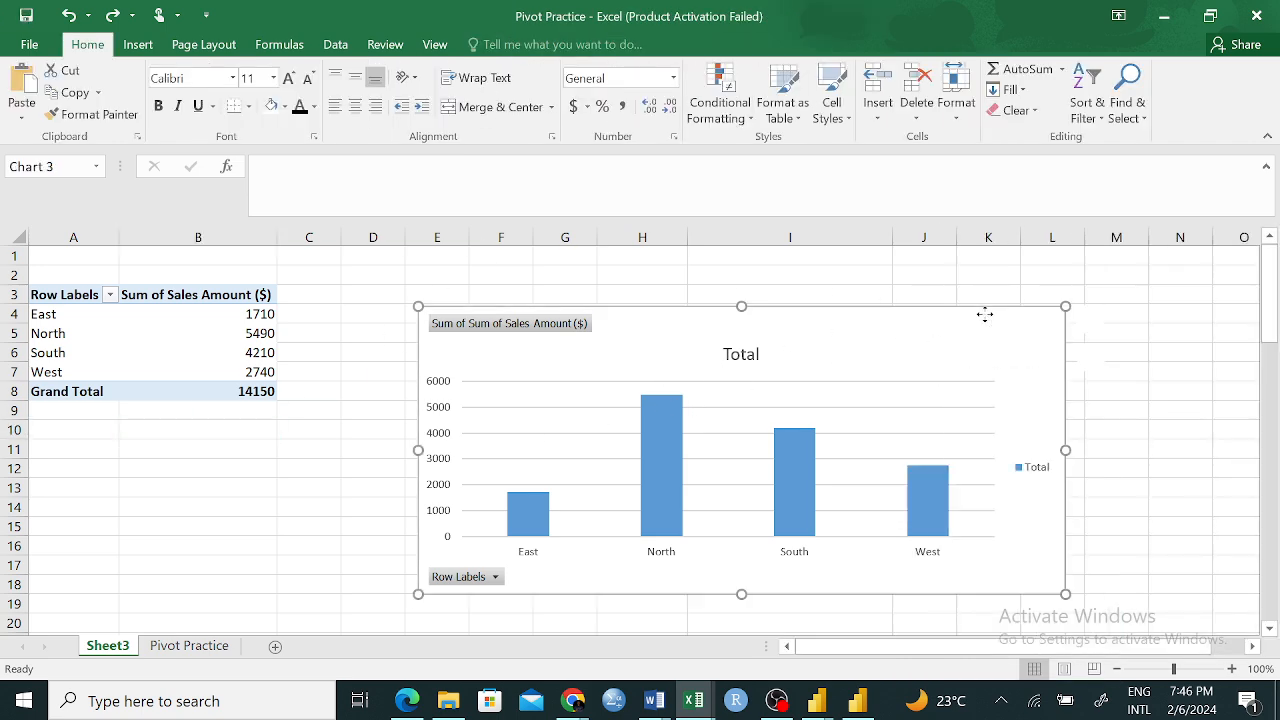
{"action": "right_click", "coordinate": [985, 318]}
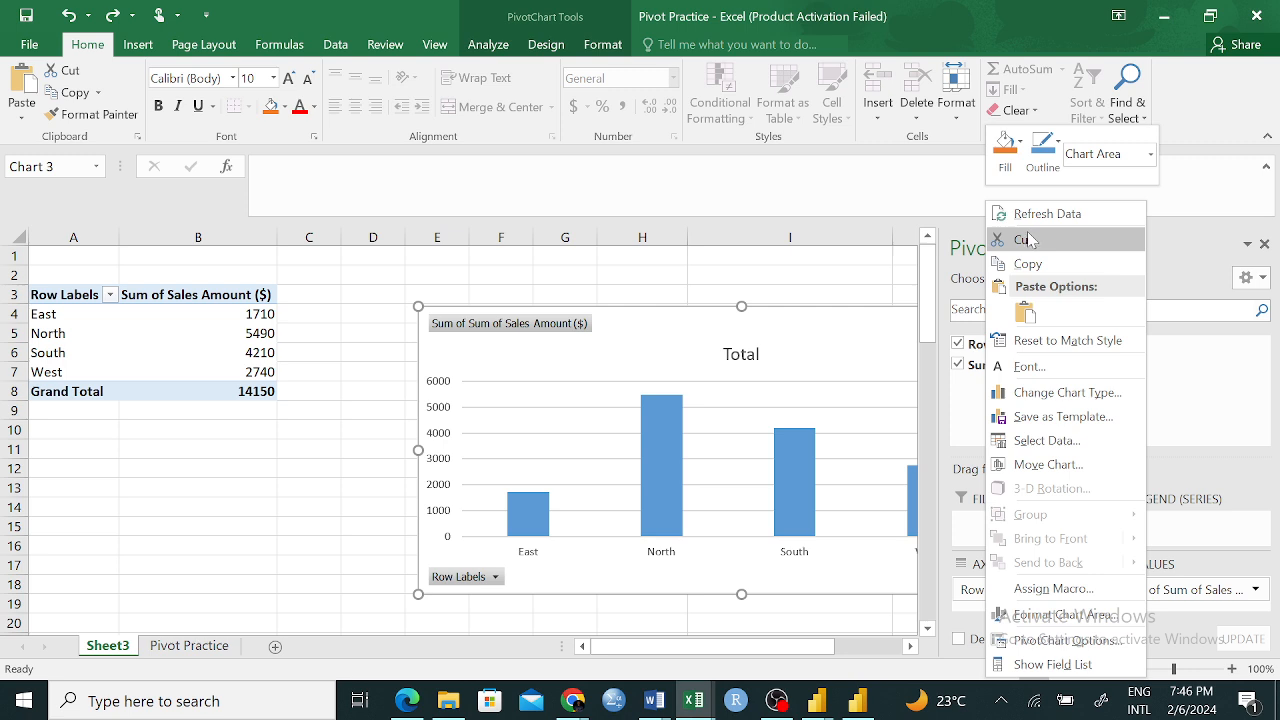
{"action": "left_click", "coordinate": [1027, 240]}
{"action": "left_click", "coordinate": [357, 477]}
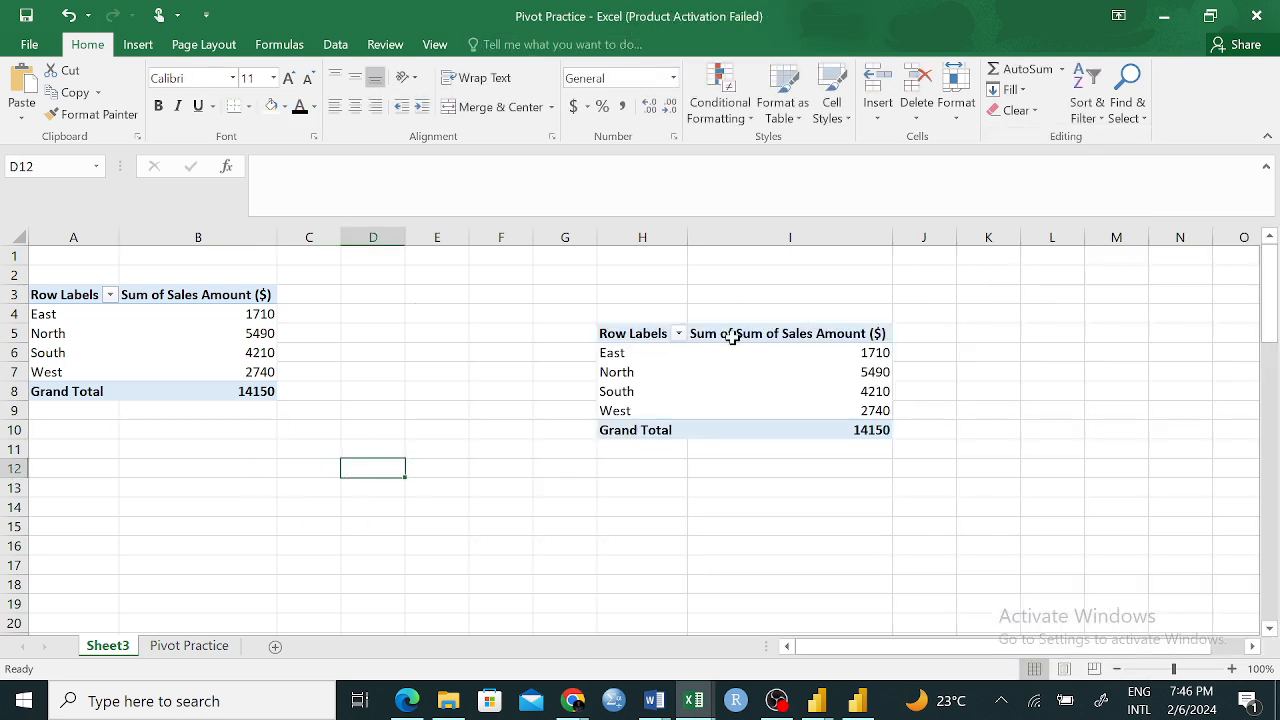
Select the second PivotTable in H5:I10 and clear its Row Labels header
{"action": "left_click_drag", "start_coordinate": [632, 333], "coordinate": [803, 430]}
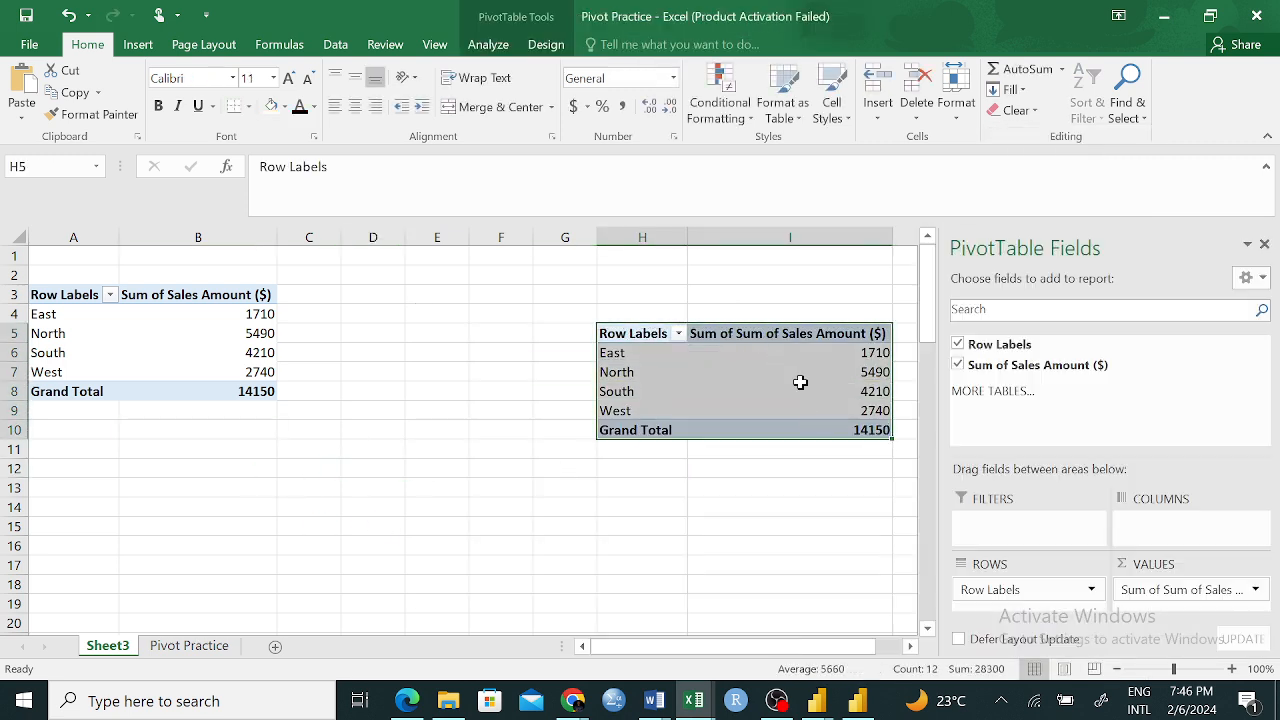
{"action": "right_click", "coordinate": [803, 384]}
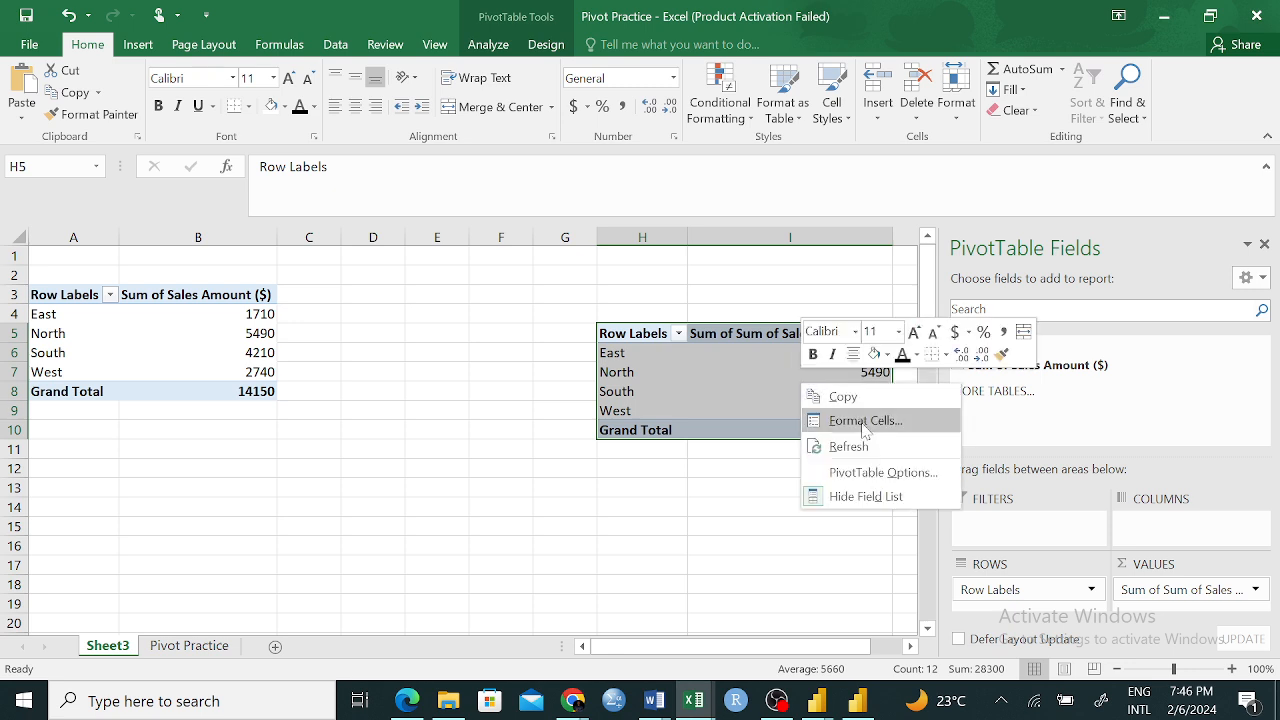
{"action": "left_click", "coordinate": [717, 466]}
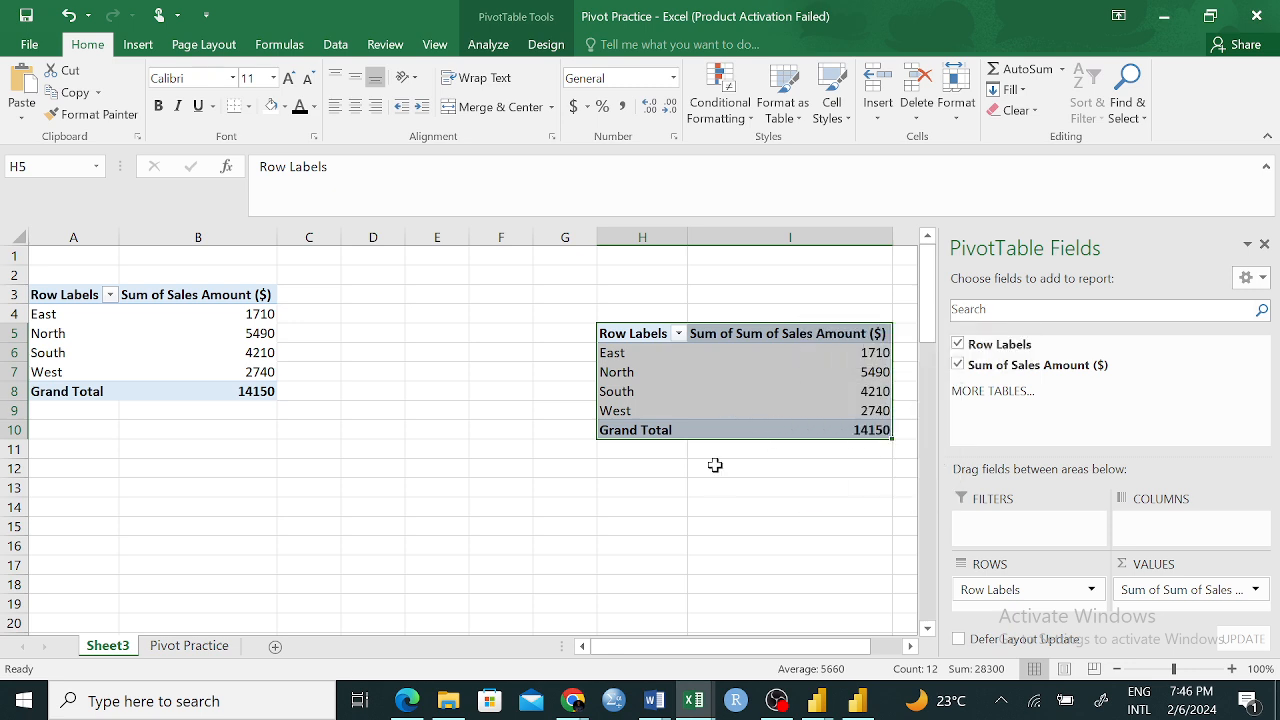
{"action": "type", "text": "\\"}
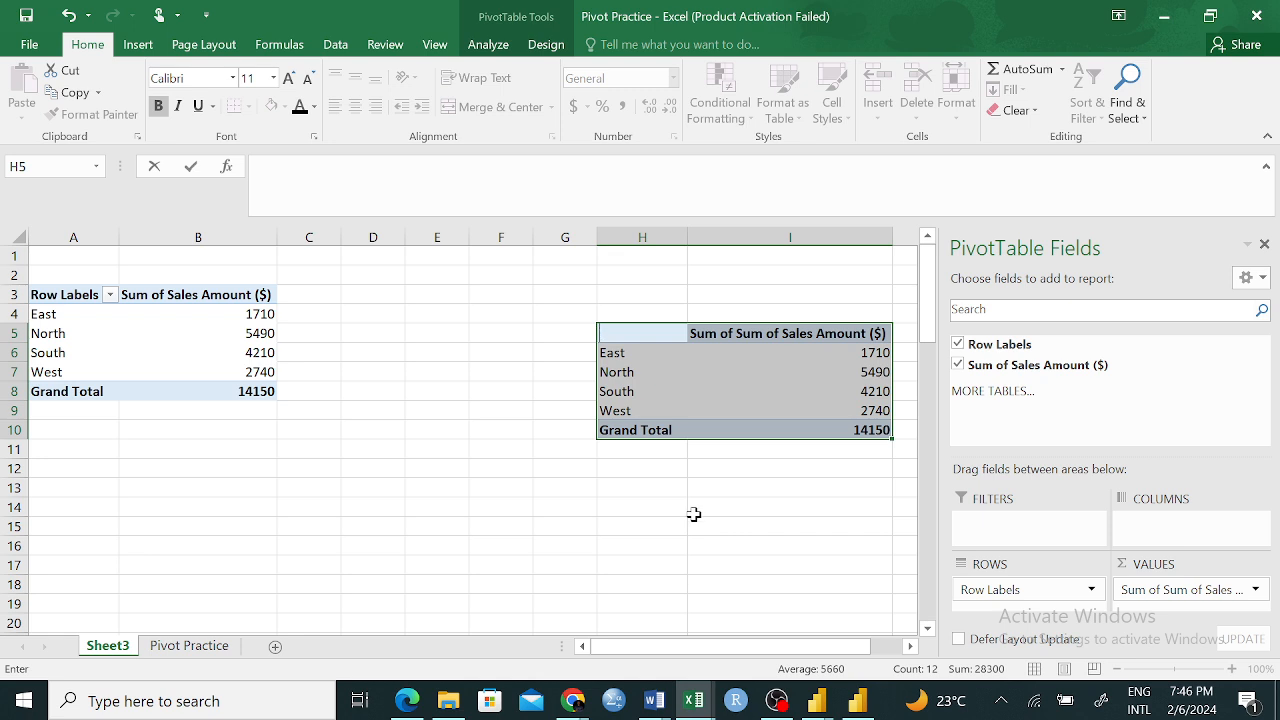
{"action": "left_click", "coordinate": [768, 488]}
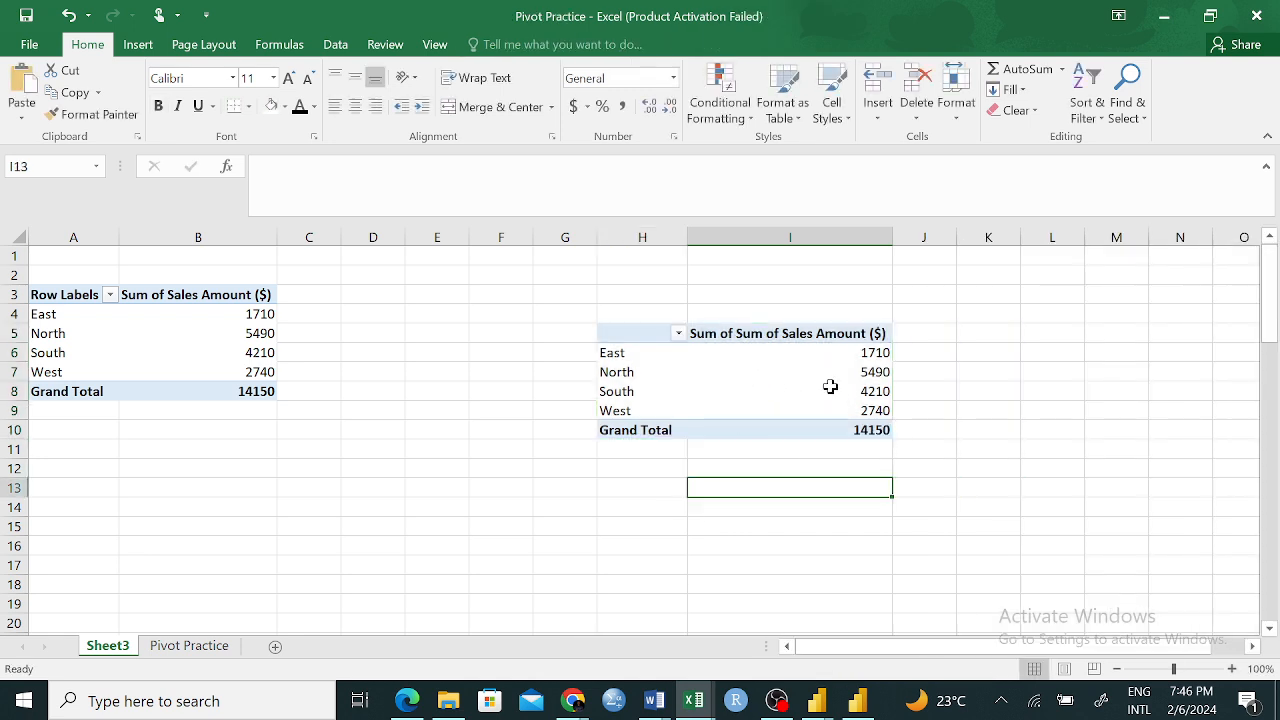
Preview the Line, Pie, Bar and Area types for a PivotChart of the region table, and leave without inserting one
{"action": "left_click", "coordinate": [57, 291]}
{"action": "left_click_drag", "start_coordinate": [57, 291], "coordinate": [189, 377]}
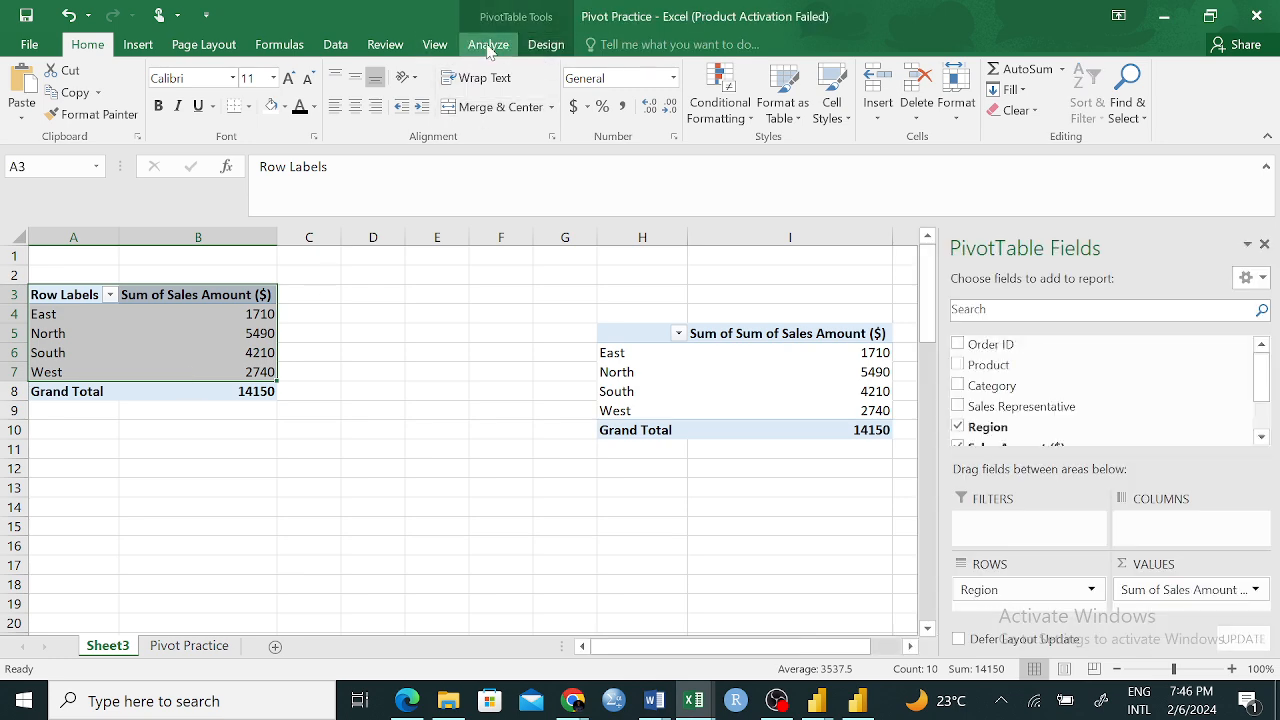
{"action": "left_click", "coordinate": [140, 45]}
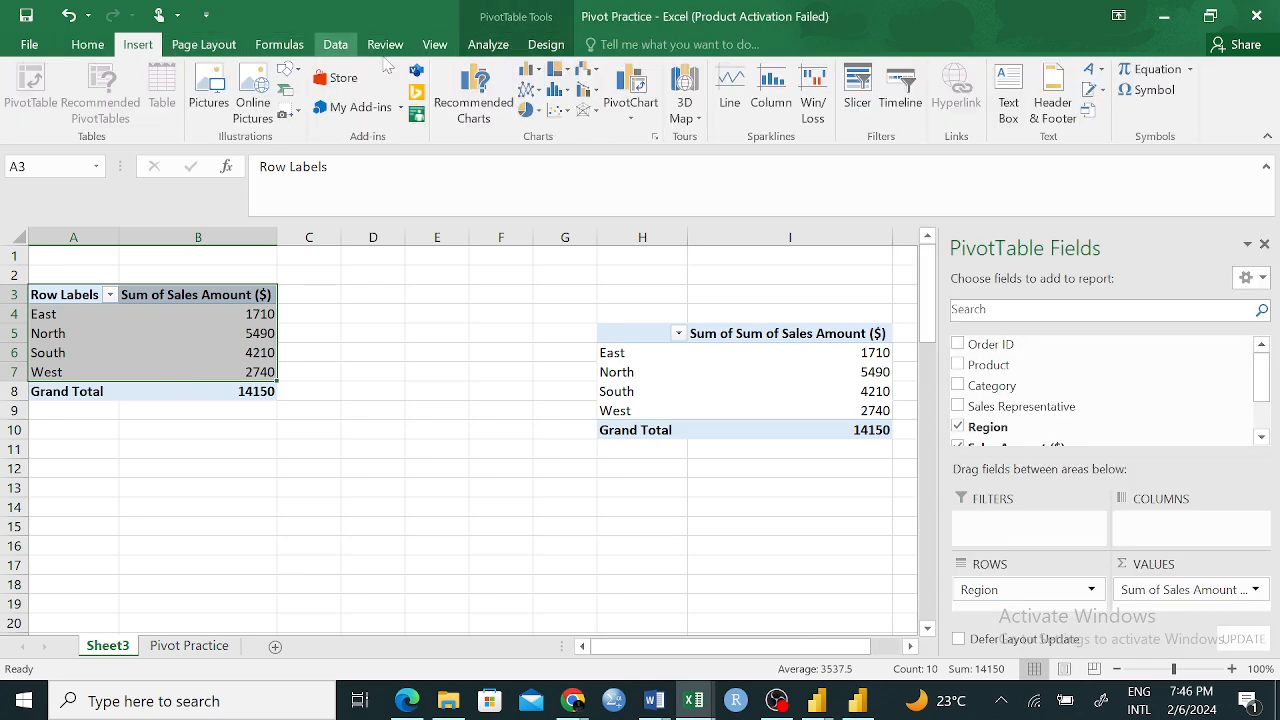
{"action": "left_click", "coordinate": [628, 97]}
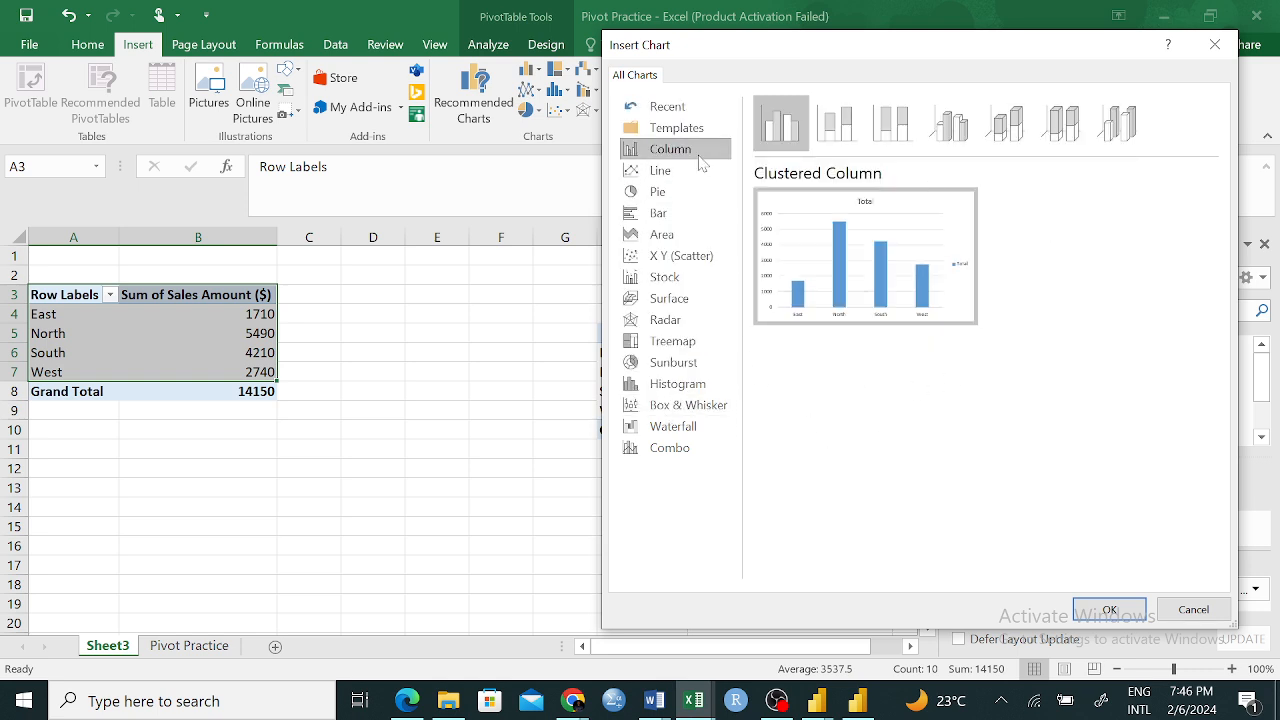
{"action": "left_click", "coordinate": [682, 171]}
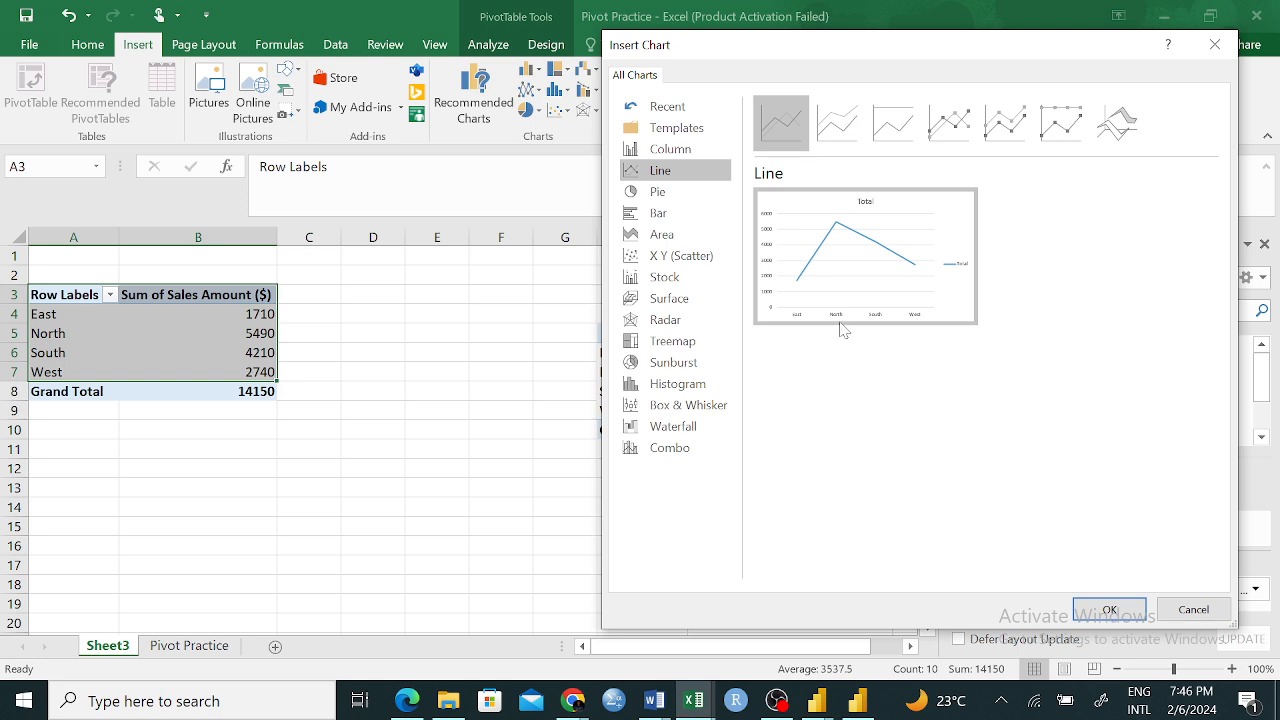
{"action": "left_click", "coordinate": [660, 191]}
{"action": "mouse_move", "coordinate": [893, 272]}
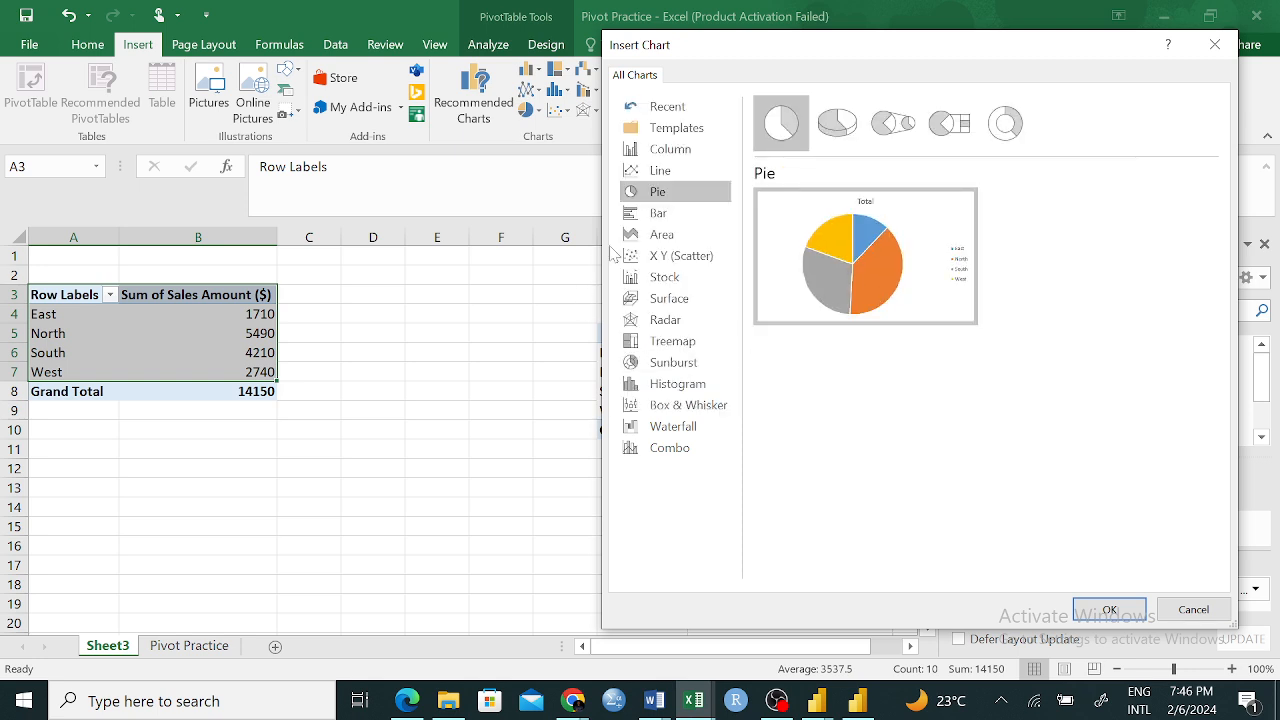
{"action": "left_click", "coordinate": [672, 214]}
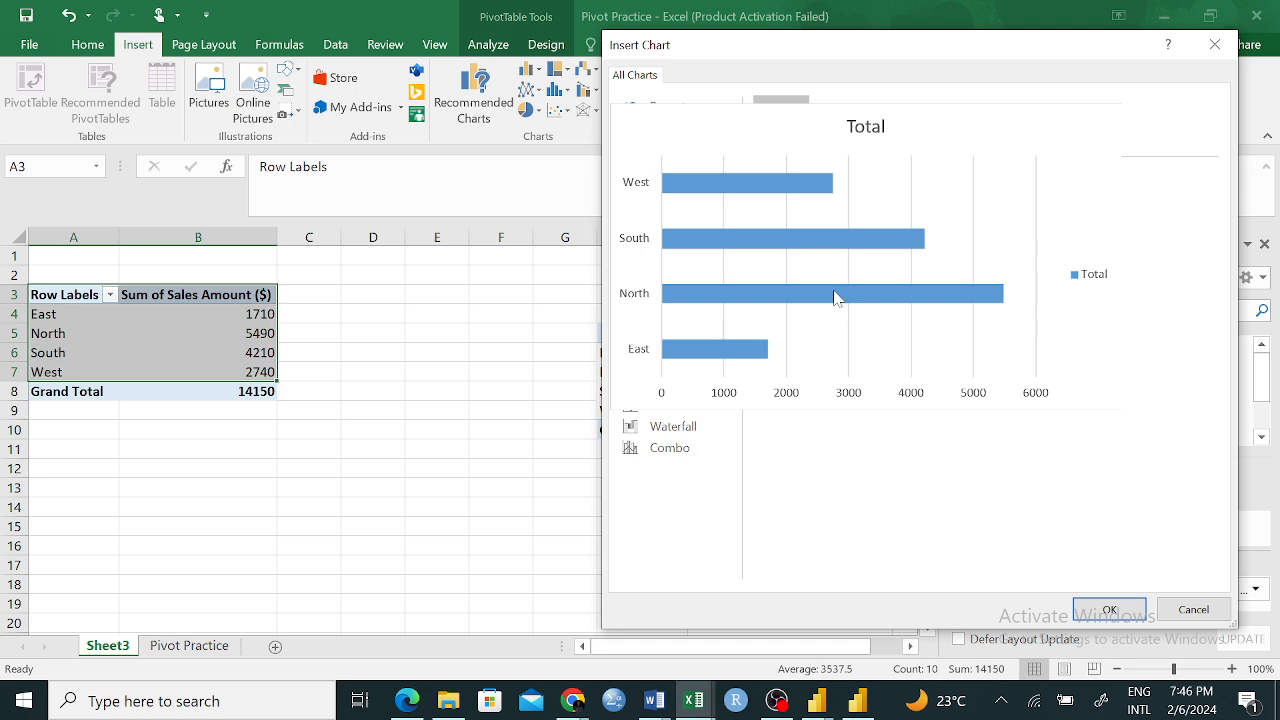
{"action": "left_click", "coordinate": [657, 237]}
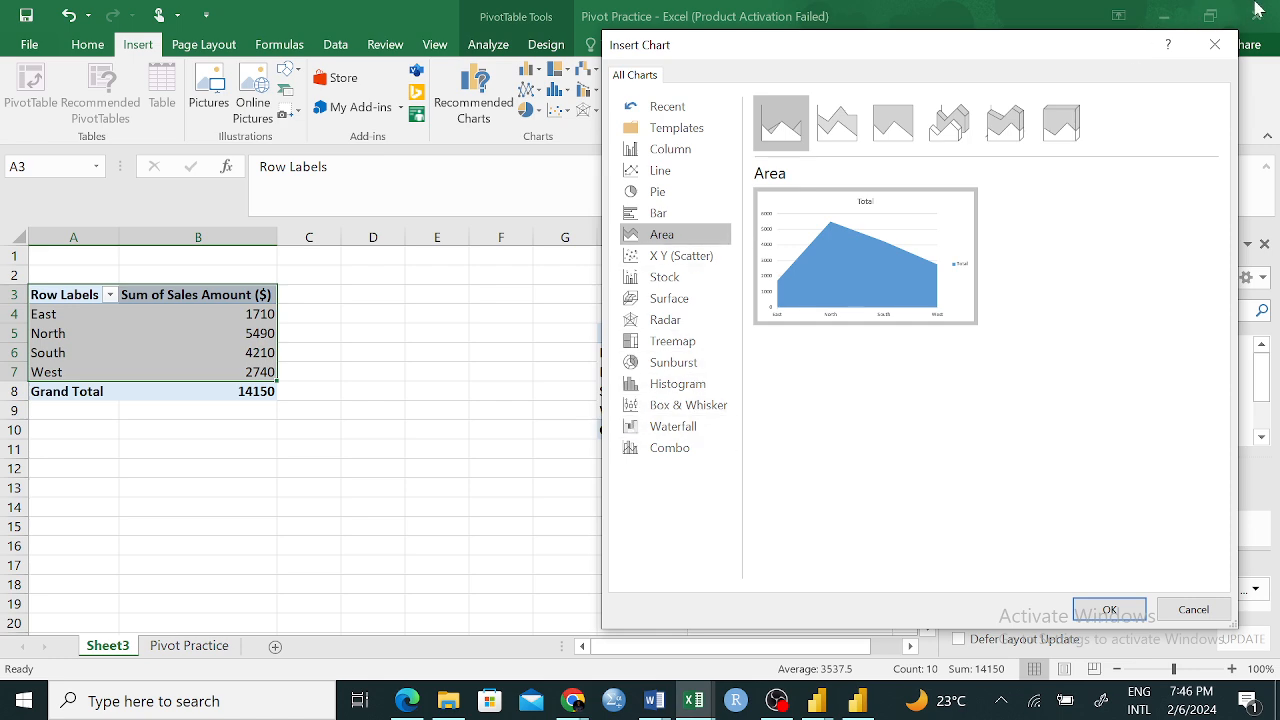
{"action": "left_click", "coordinate": [1215, 45]}
Insert a Clustered Column PivotChart from the region PivotTable in A3:B8
{"action": "left_click", "coordinate": [409, 292]}
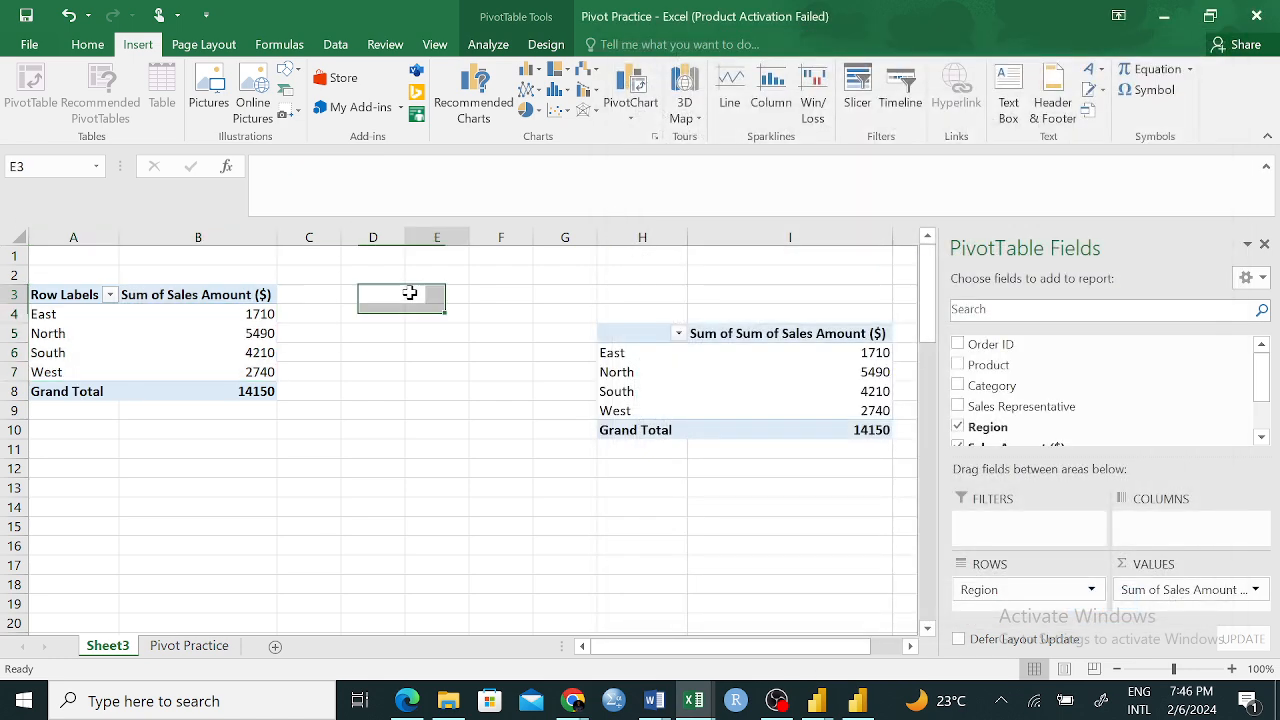
{"action": "left_click_drag", "start_coordinate": [48, 294], "coordinate": [220, 392]}
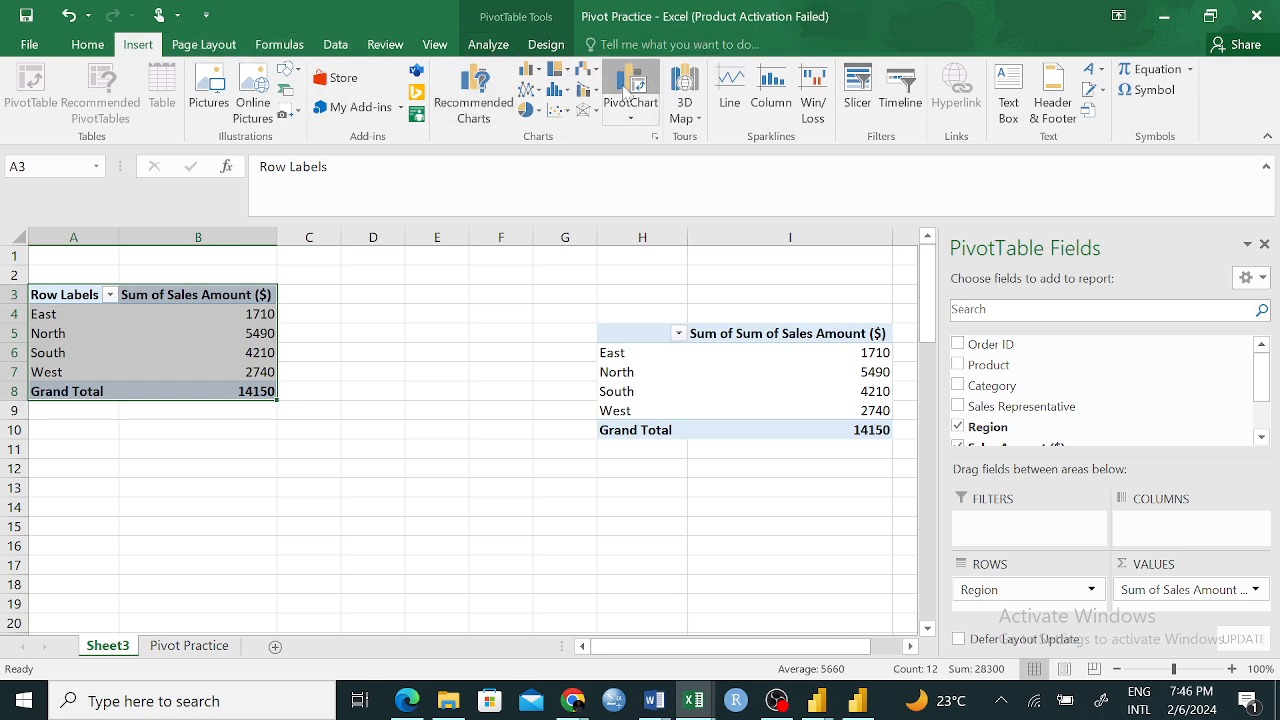
{"action": "left_click", "coordinate": [627, 90]}
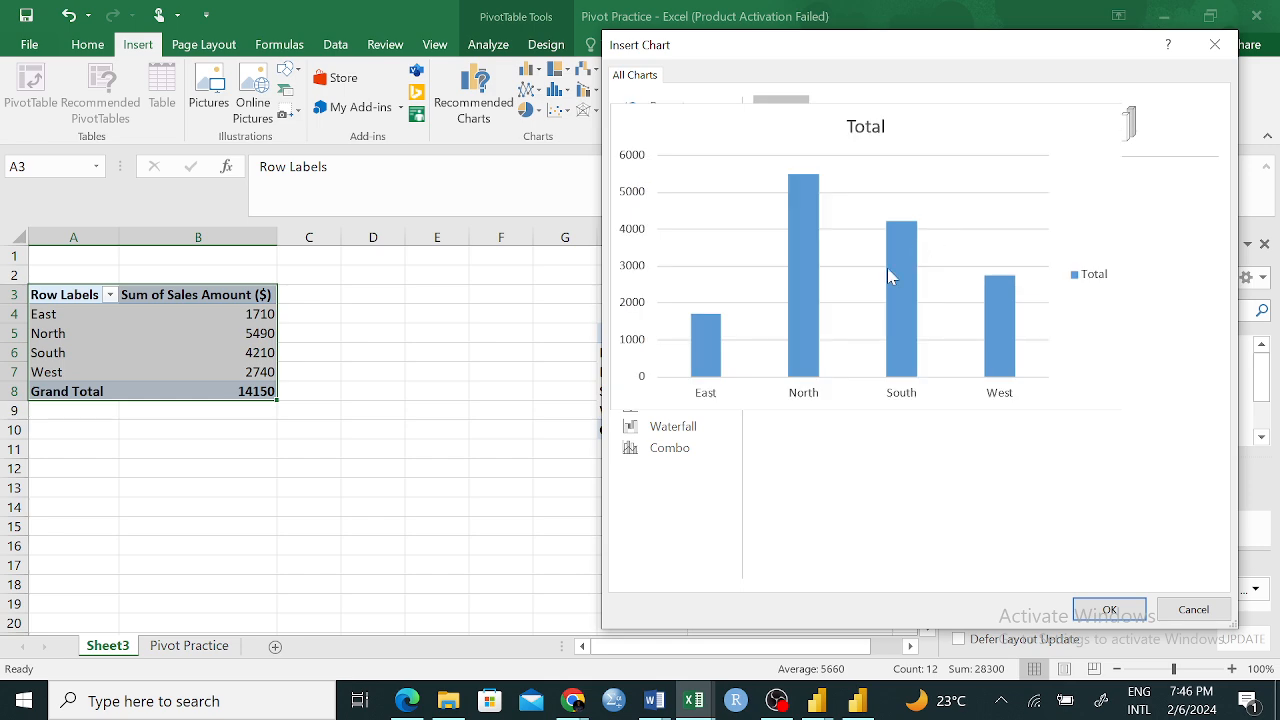
{"action": "left_click", "coordinate": [1110, 612]}
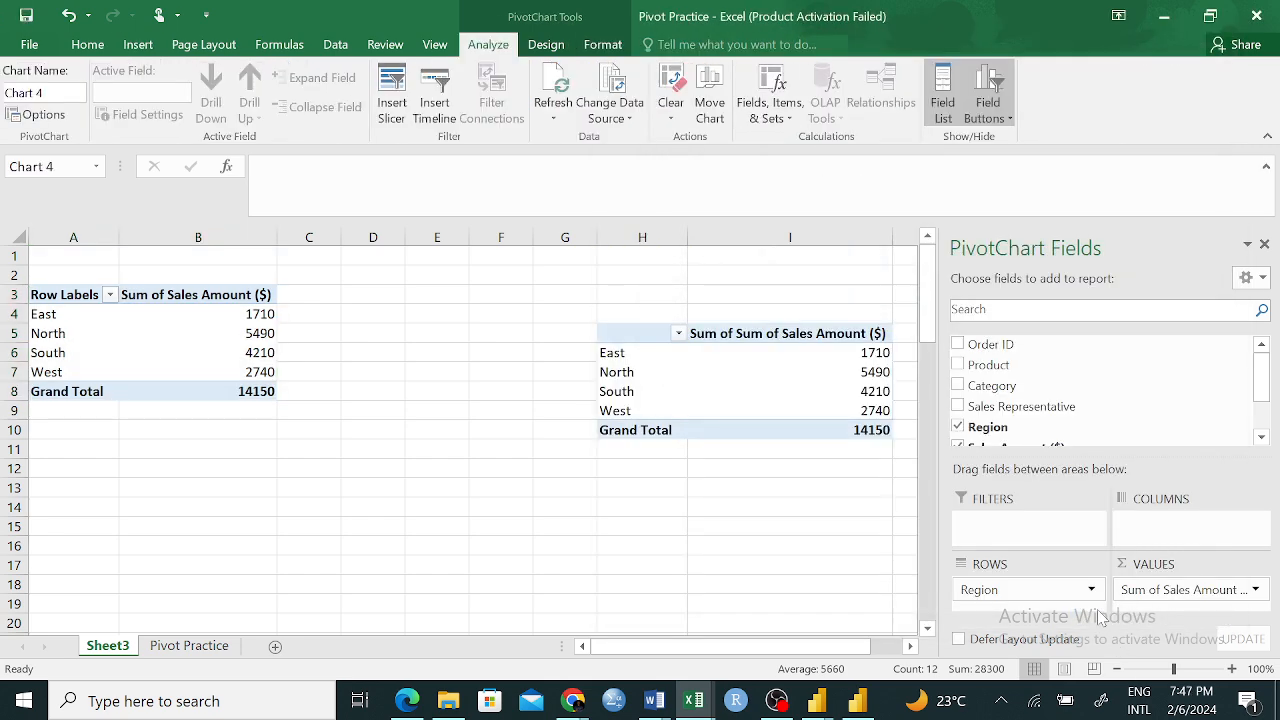
Shrink the new PivotChart and reposition it clear of the second PivotTable
{"action": "left_click_drag", "start_coordinate": [727, 306], "coordinate": [620, 343]}
{"action": "left_click_drag", "start_coordinate": [540, 386], "coordinate": [466, 409]}
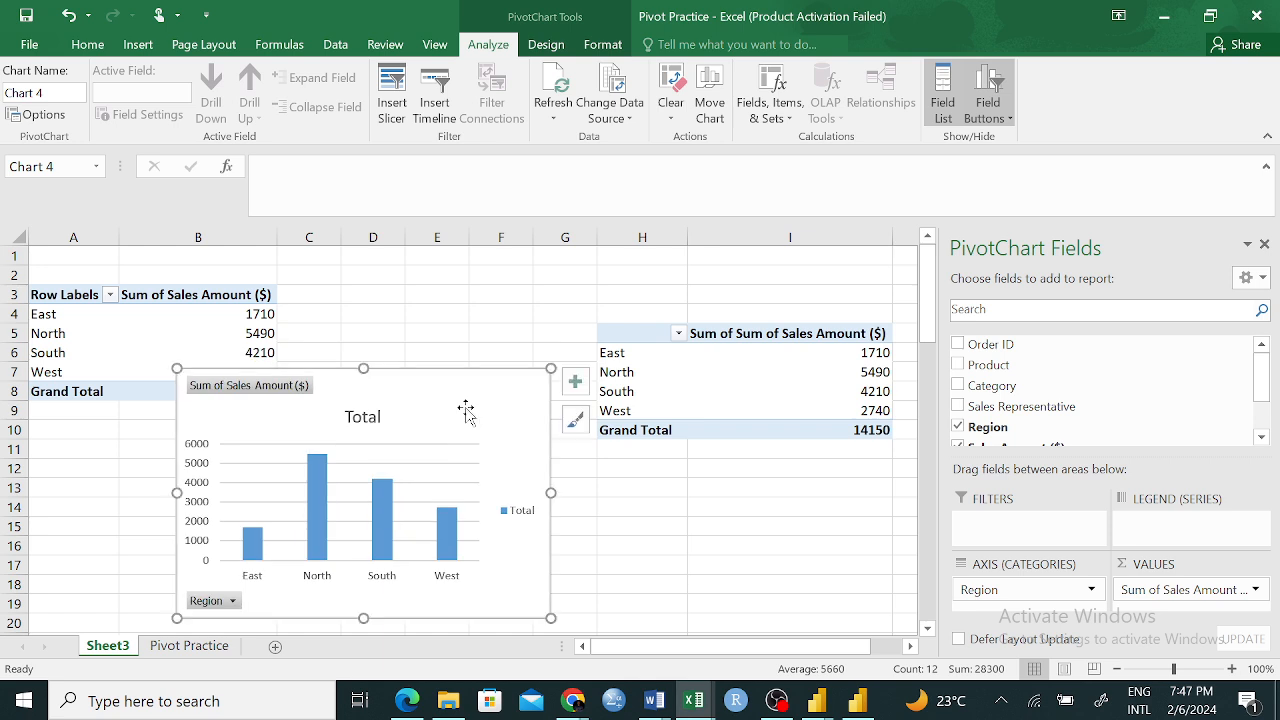
{"action": "left_click_drag", "start_coordinate": [466, 407], "coordinate": [602, 384]}
{"action": "left_click_drag", "start_coordinate": [49, 290], "coordinate": [176, 388]}
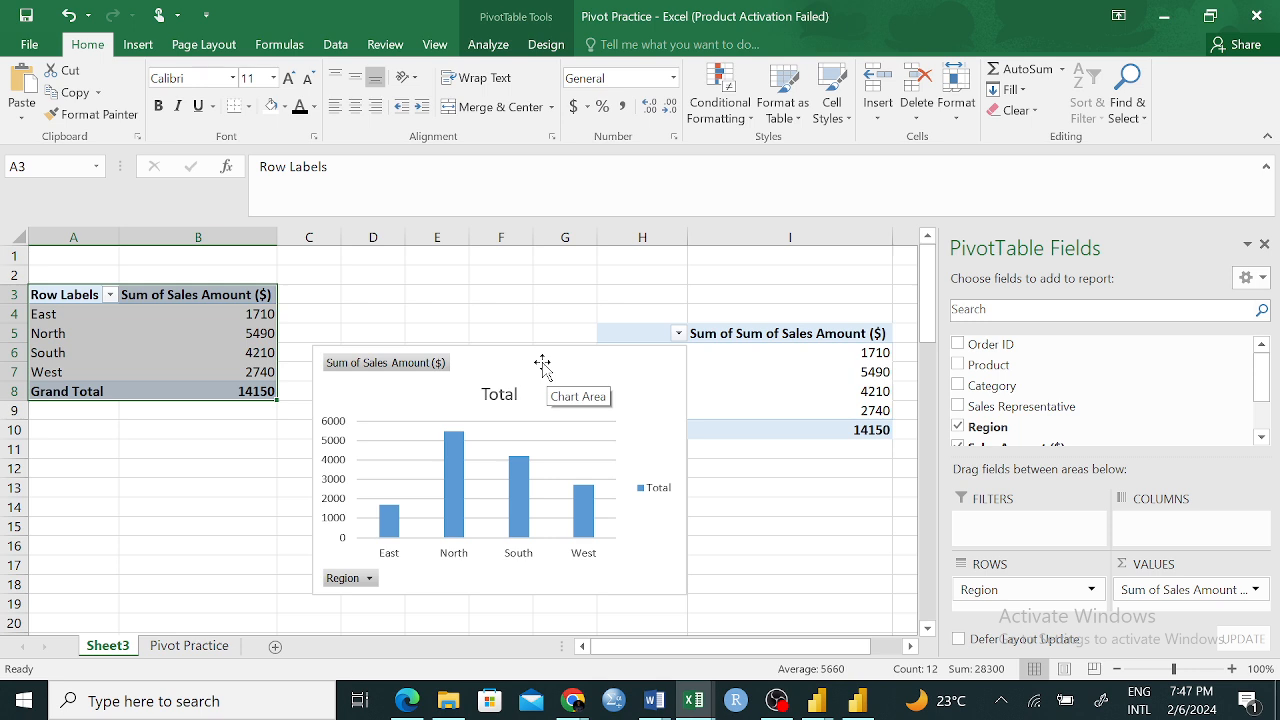
{"action": "left_click_drag", "start_coordinate": [562, 363], "coordinate": [538, 293]}
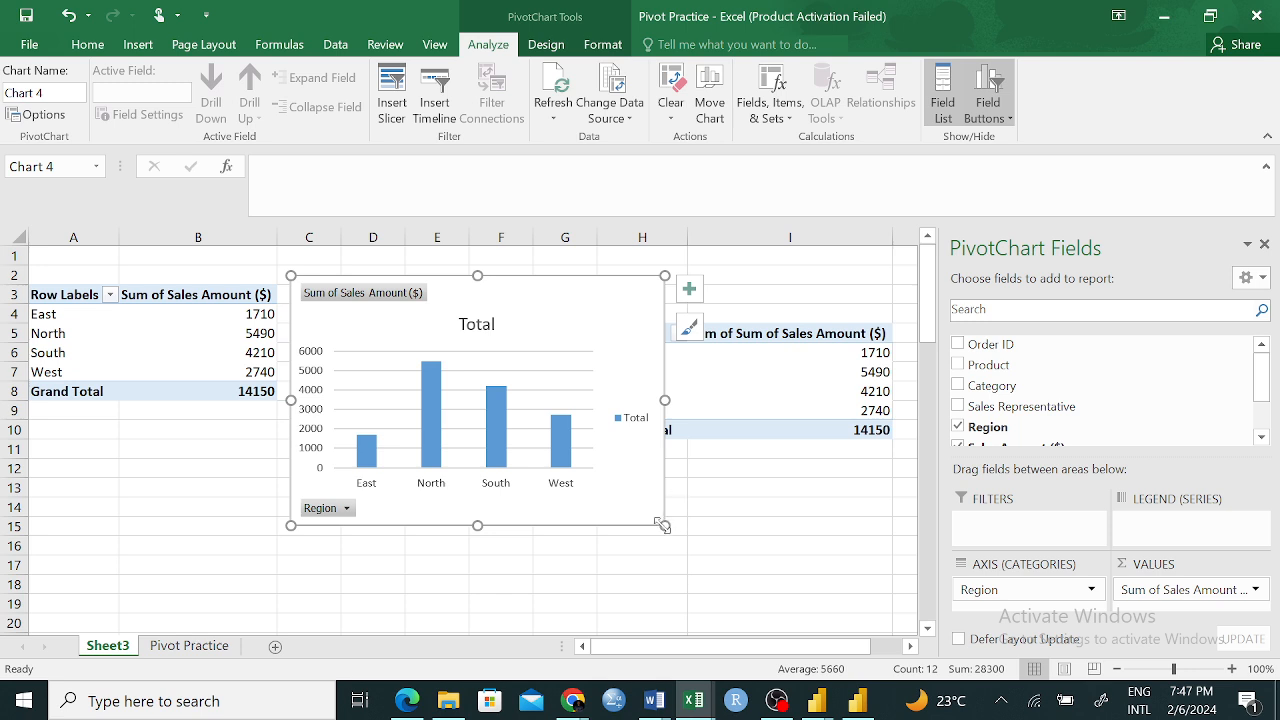
{"action": "left_click_drag", "start_coordinate": [623, 294], "coordinate": [470, 362]}
Remove Row Labels and Sum of Sales Amount ($) from the second PivotTable's rows and values
{"action": "left_click", "coordinate": [625, 333]}
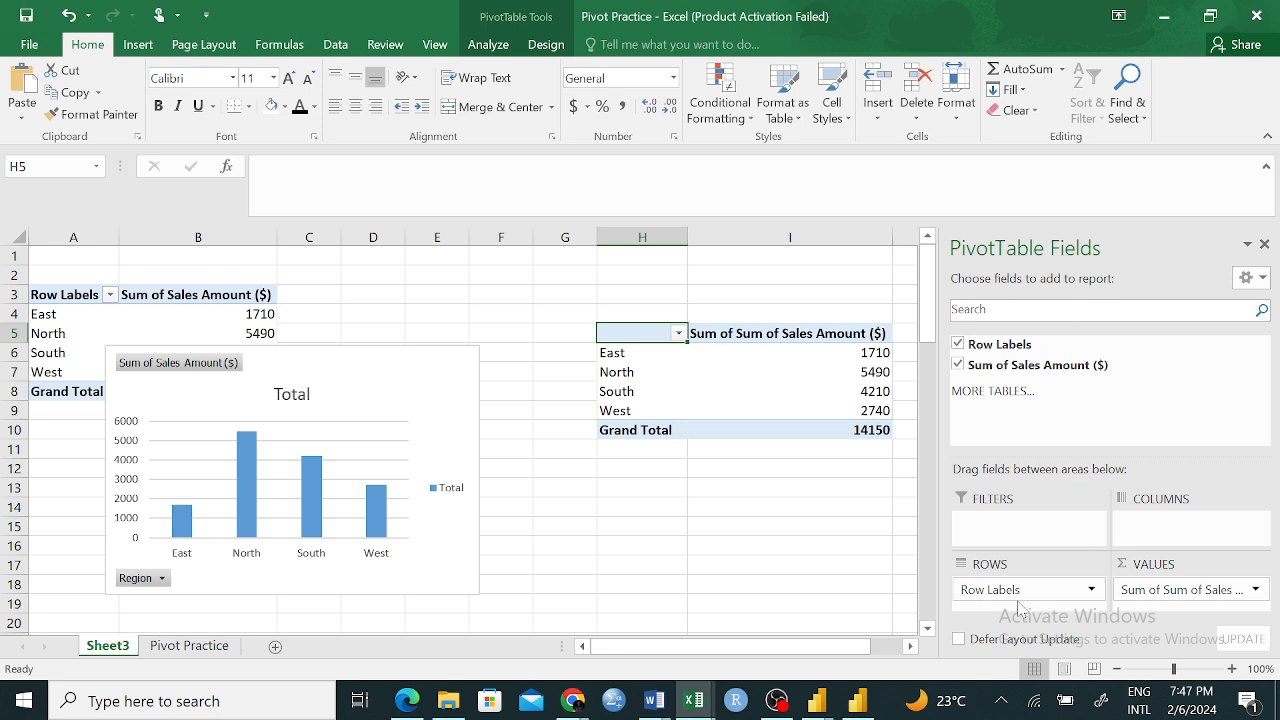
{"action": "left_click_drag", "start_coordinate": [995, 608], "coordinate": [1074, 392]}
{"action": "left_click_drag", "start_coordinate": [1250, 590], "coordinate": [1160, 437]}
{"action": "left_click", "coordinate": [869, 266]}
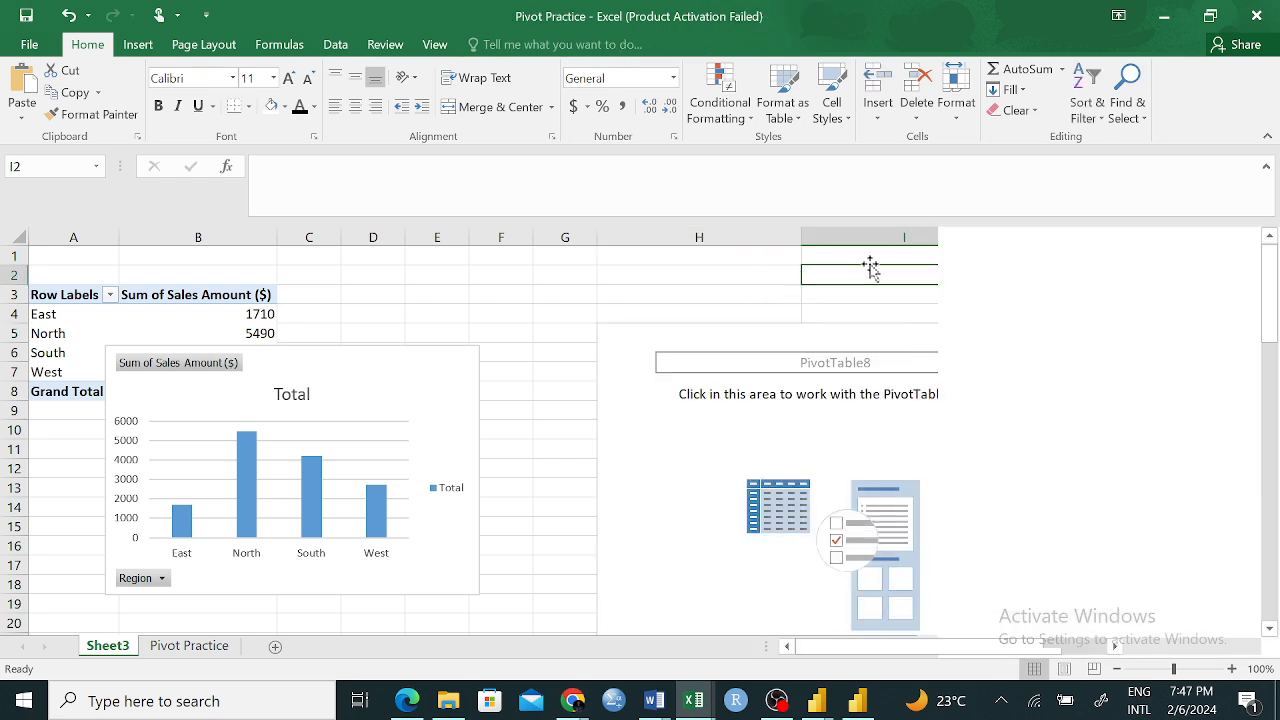
{"action": "left_click", "coordinate": [1034, 331]}
{"action": "right_click", "coordinate": [1034, 333]}
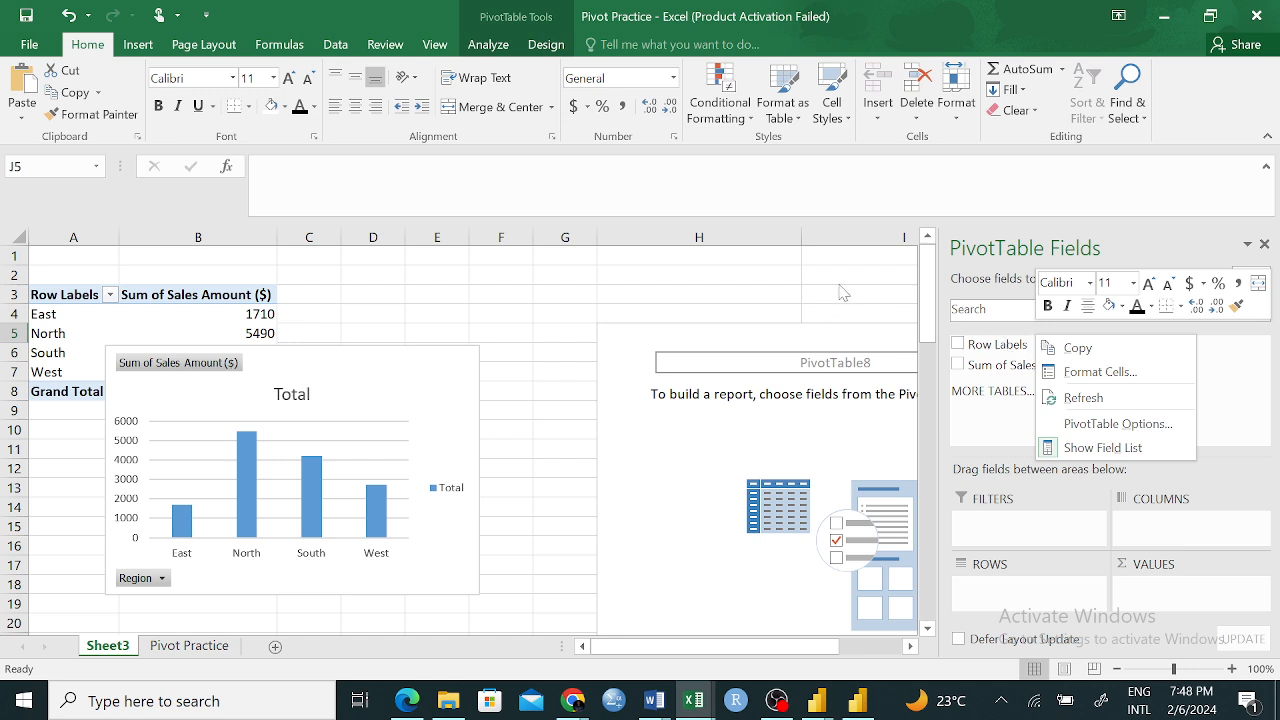
{"action": "key", "text": "Escape"}
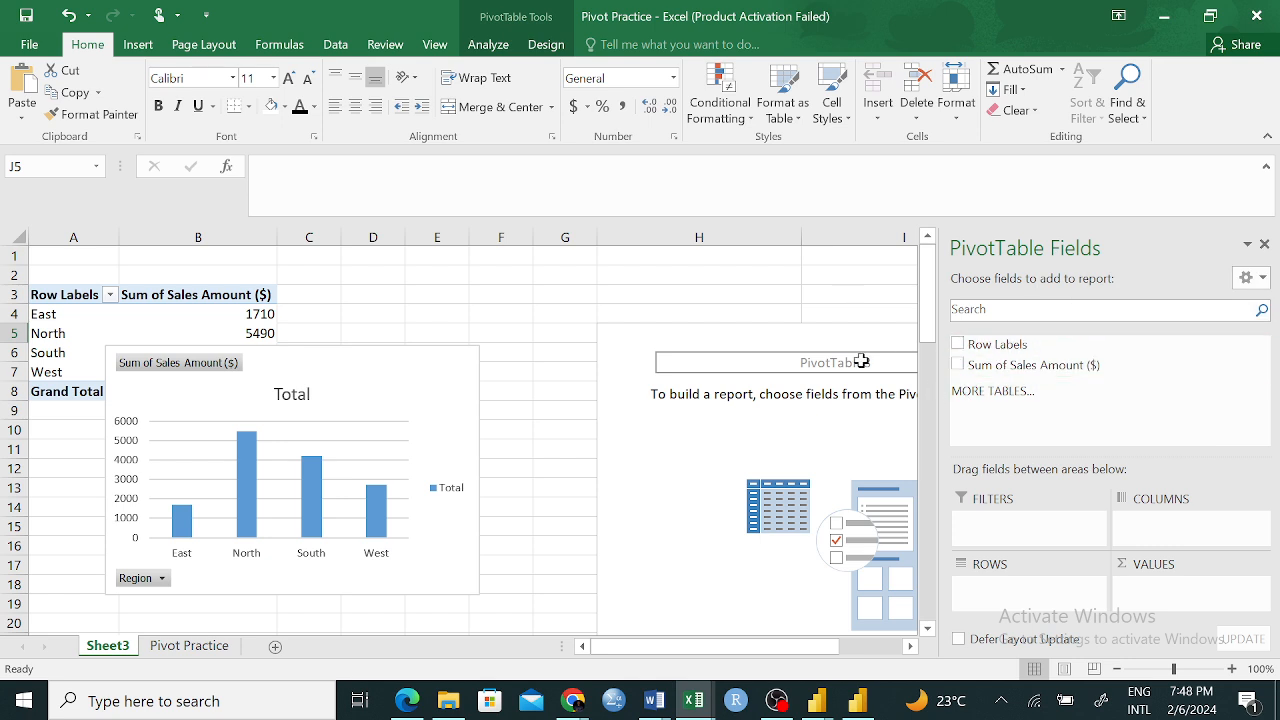
{"action": "left_click", "coordinate": [615, 290]}
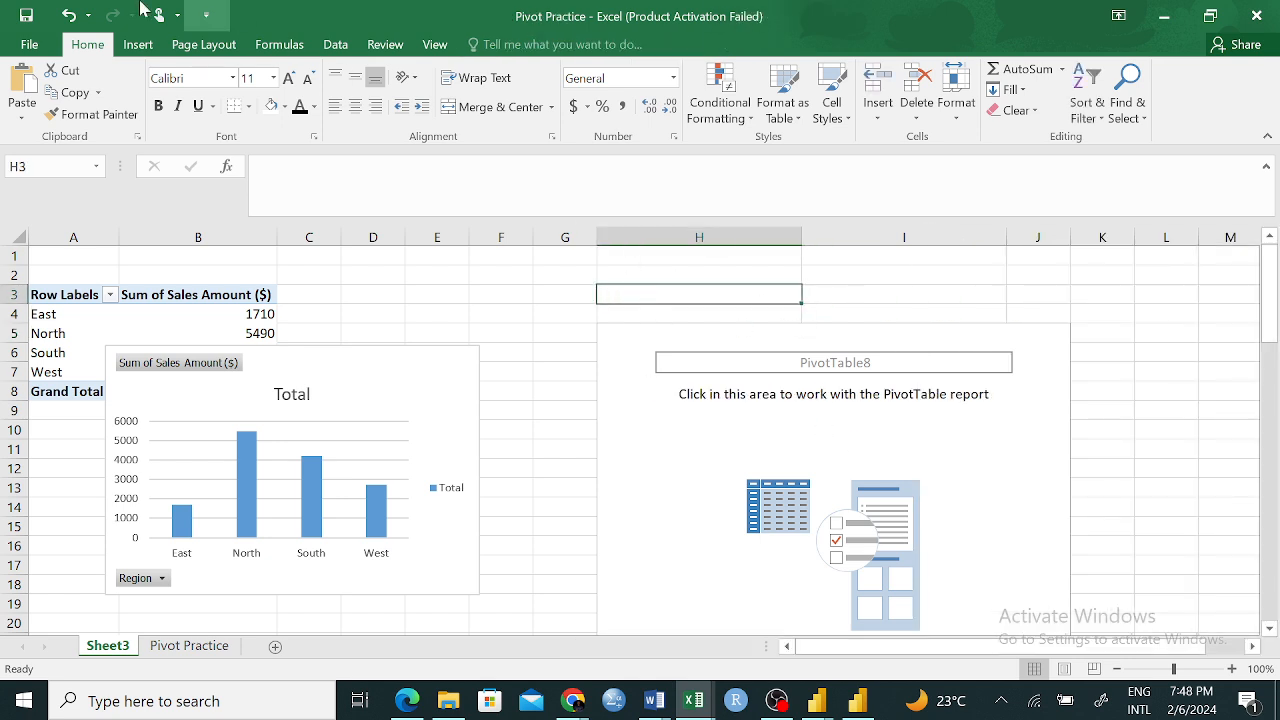
{"action": "left_click", "coordinate": [138, 45]}
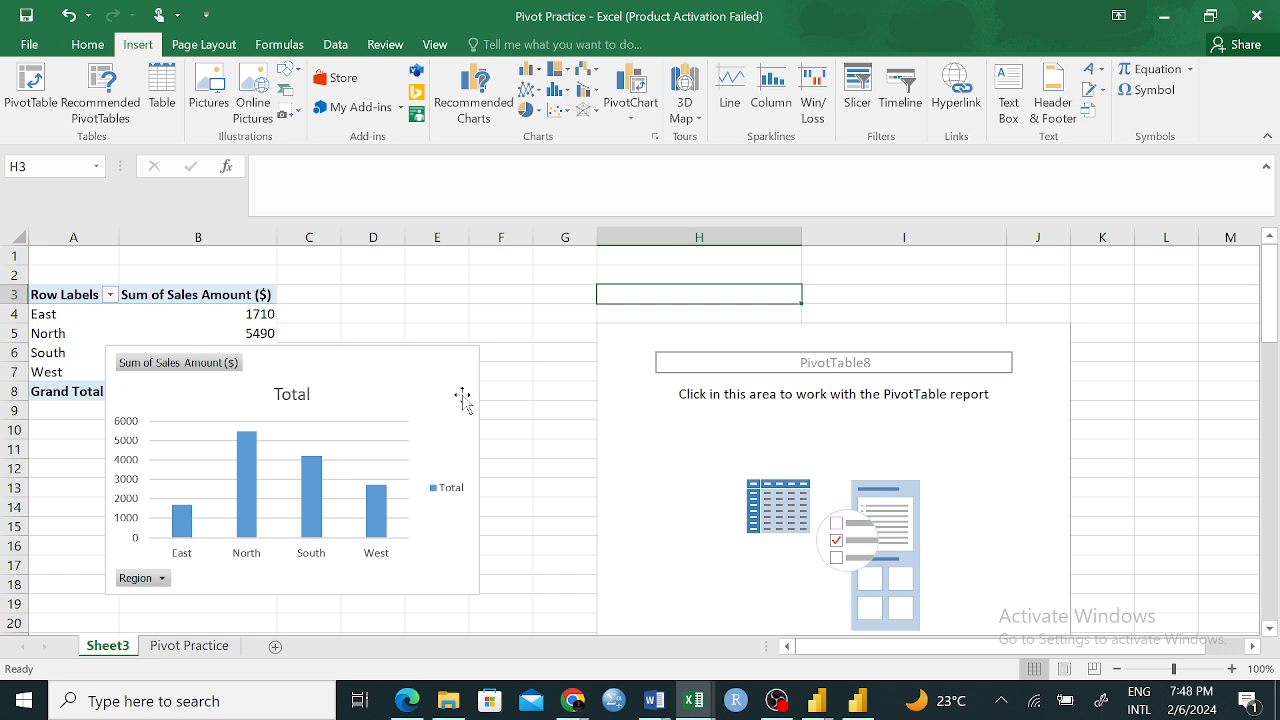
Move the PivotChart directly beside the region PivotTable and select the table's range A3:B7
{"action": "left_click_drag", "start_coordinate": [463, 370], "coordinate": [749, 331]}
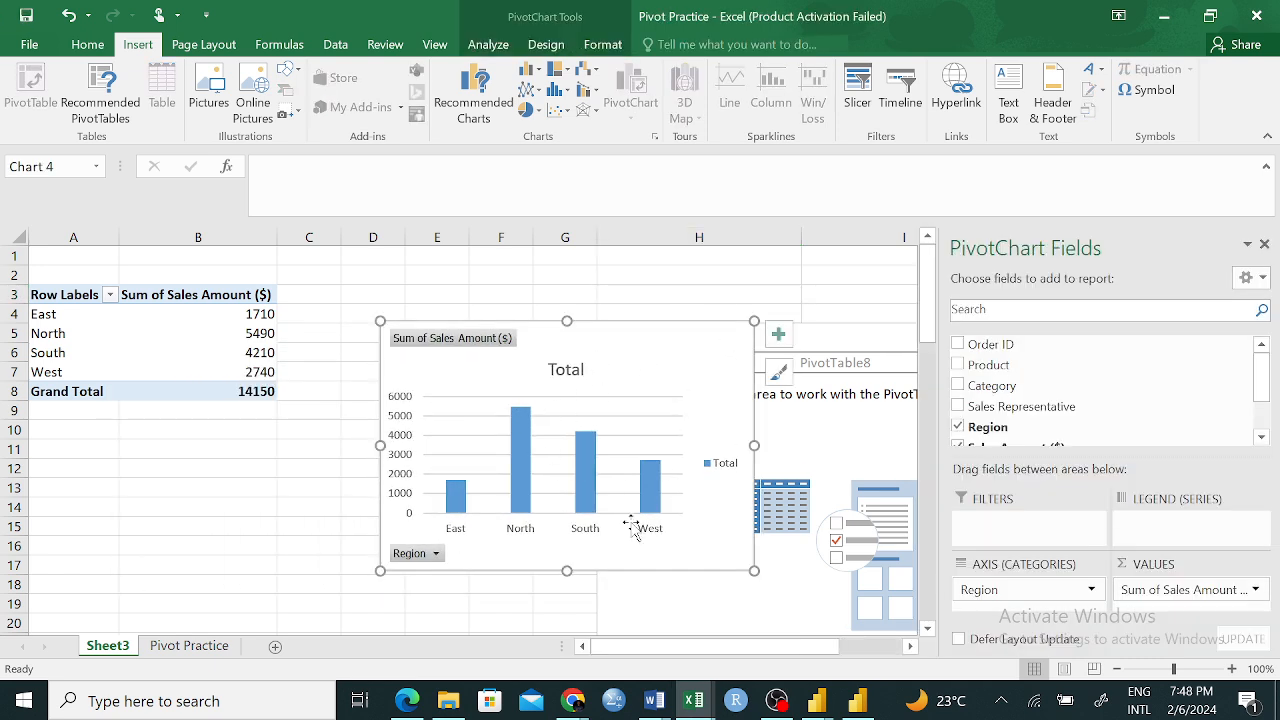
{"action": "left_click_drag", "start_coordinate": [40, 295], "coordinate": [150, 390]}
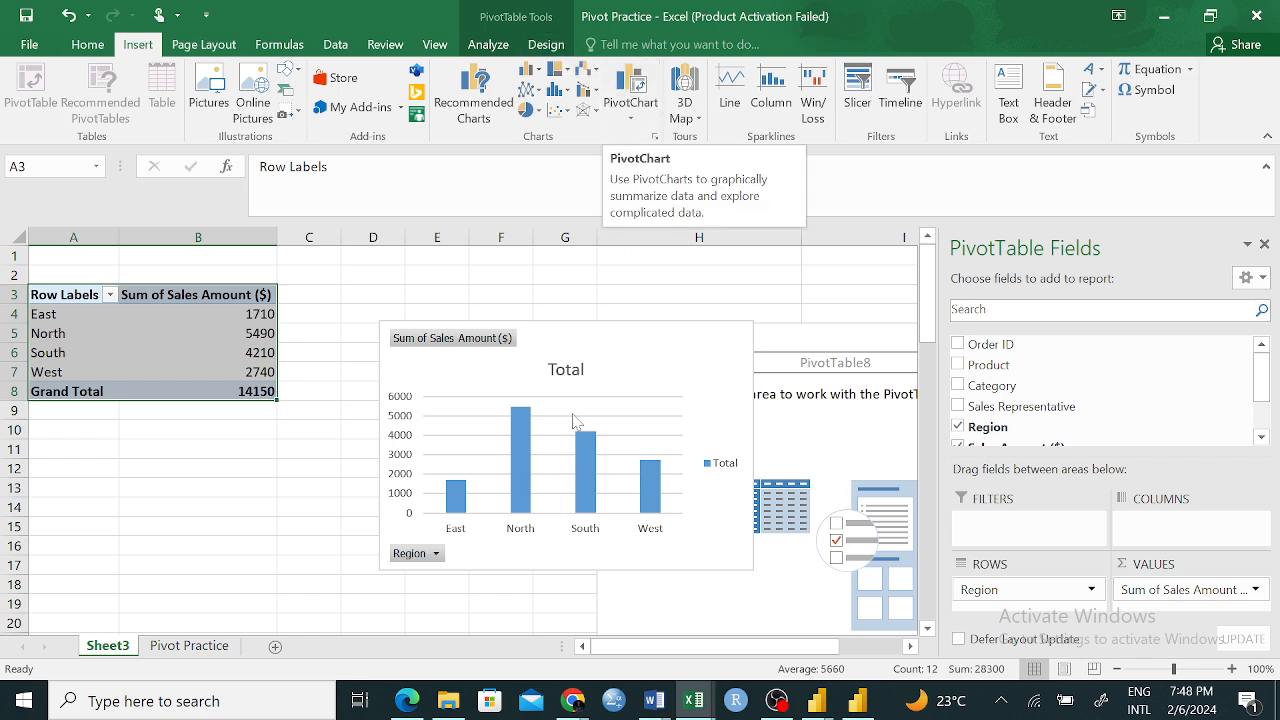
{"action": "left_click_drag", "start_coordinate": [707, 347], "coordinate": [630, 285]}
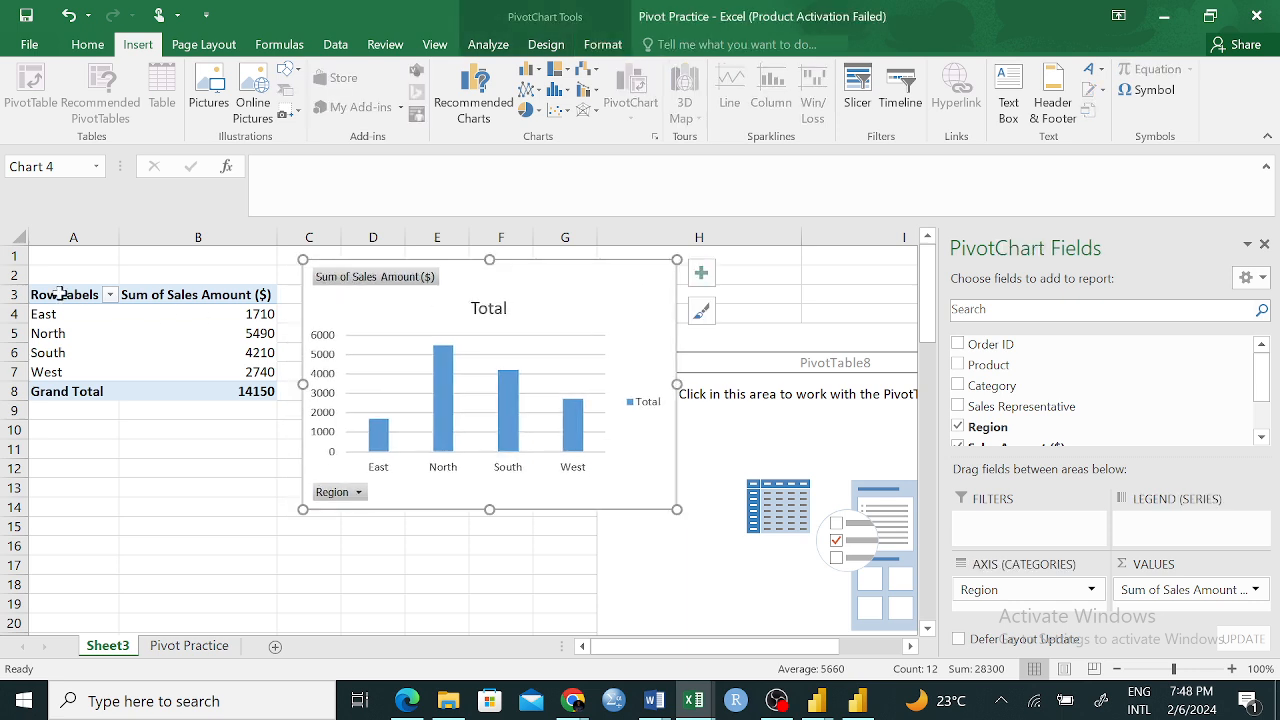
{"action": "left_click_drag", "start_coordinate": [44, 296], "coordinate": [186, 372]}
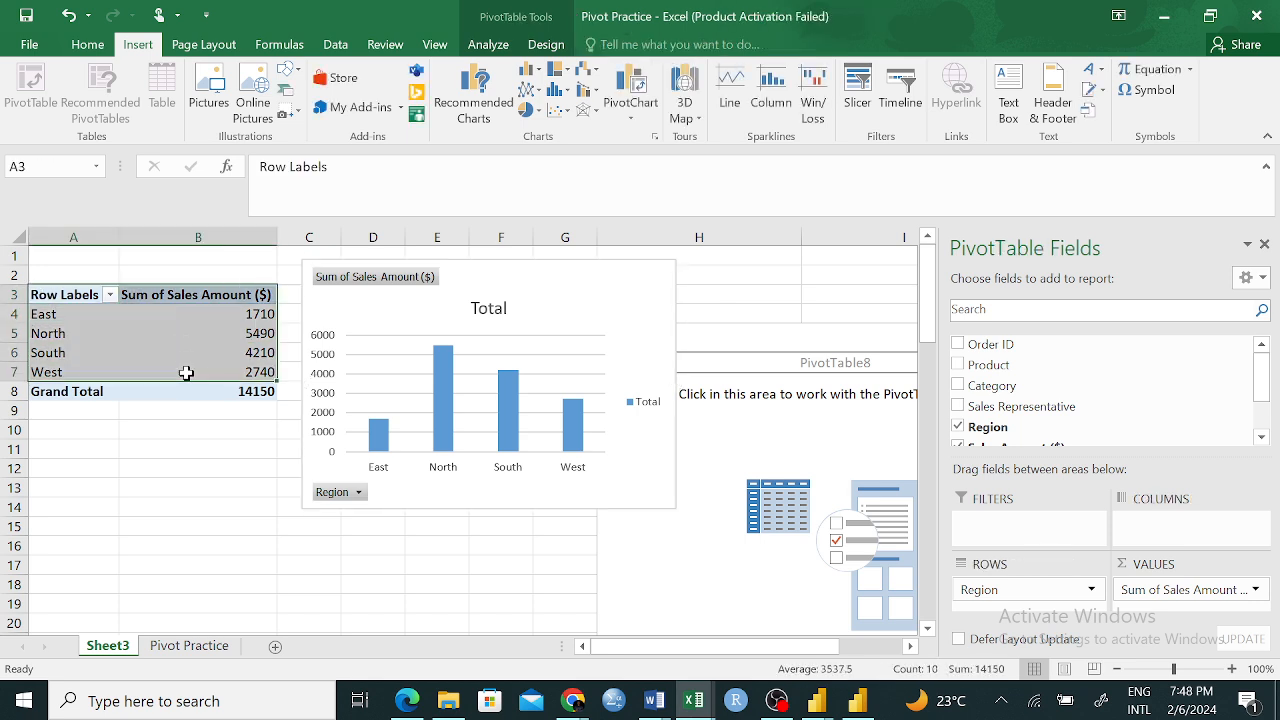
Copy the region PivotTable range A3:B7 and paste it as values only at cell B32
{"action": "key", "text": "ctrl+c"}
{"action": "scroll", "coordinate": [177, 554], "scroll_direction": "down", "scroll_amount": 2}
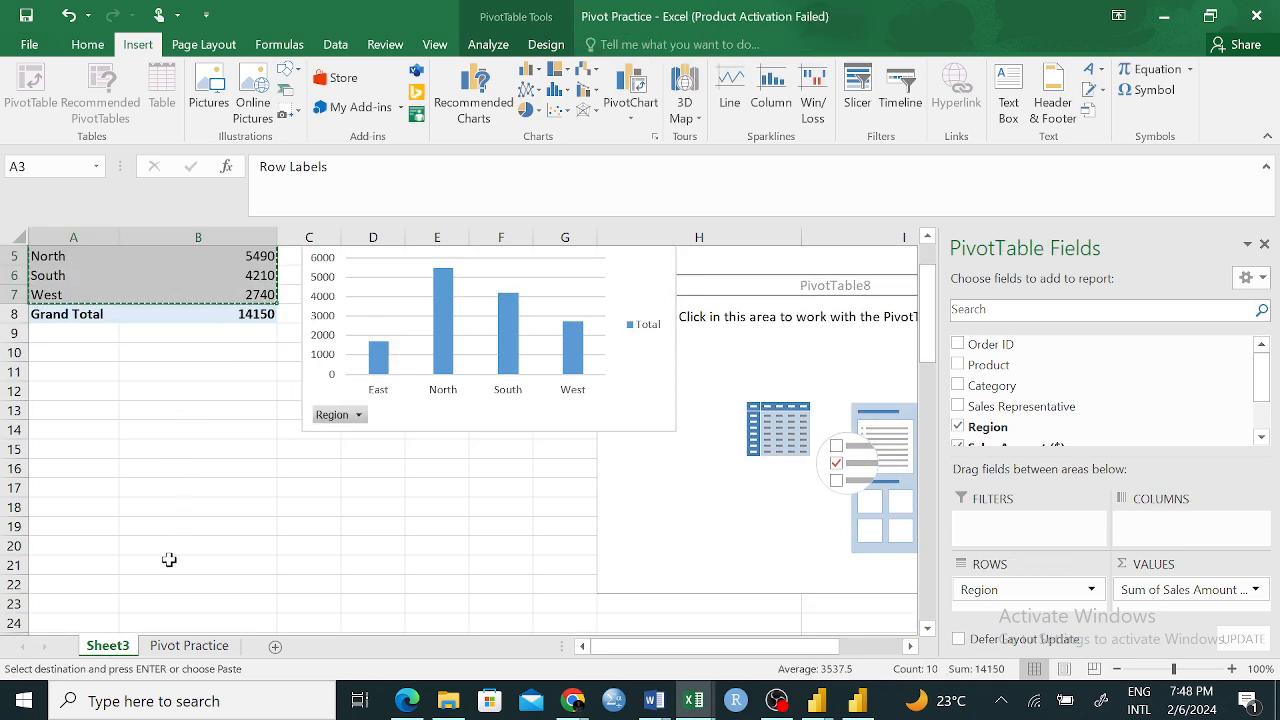
{"action": "scroll", "coordinate": [91, 534], "scroll_direction": "down", "scroll_amount": 5}
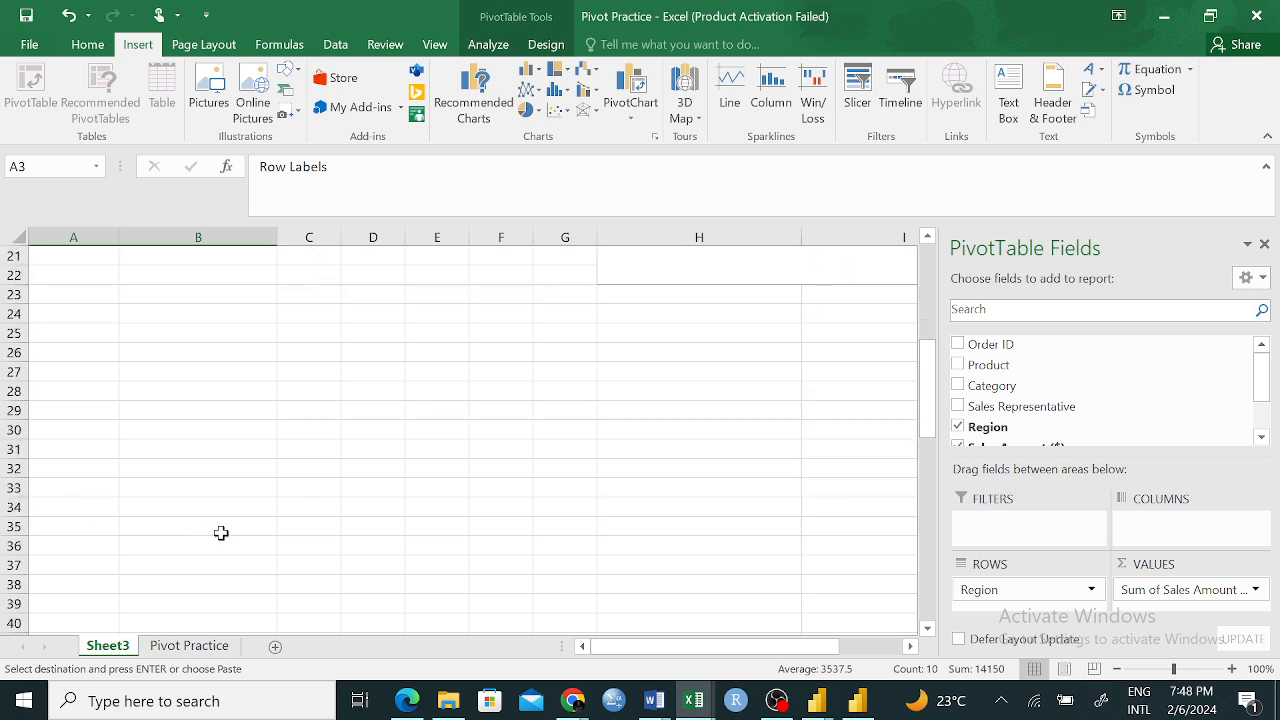
{"action": "left_click", "coordinate": [80, 472]}
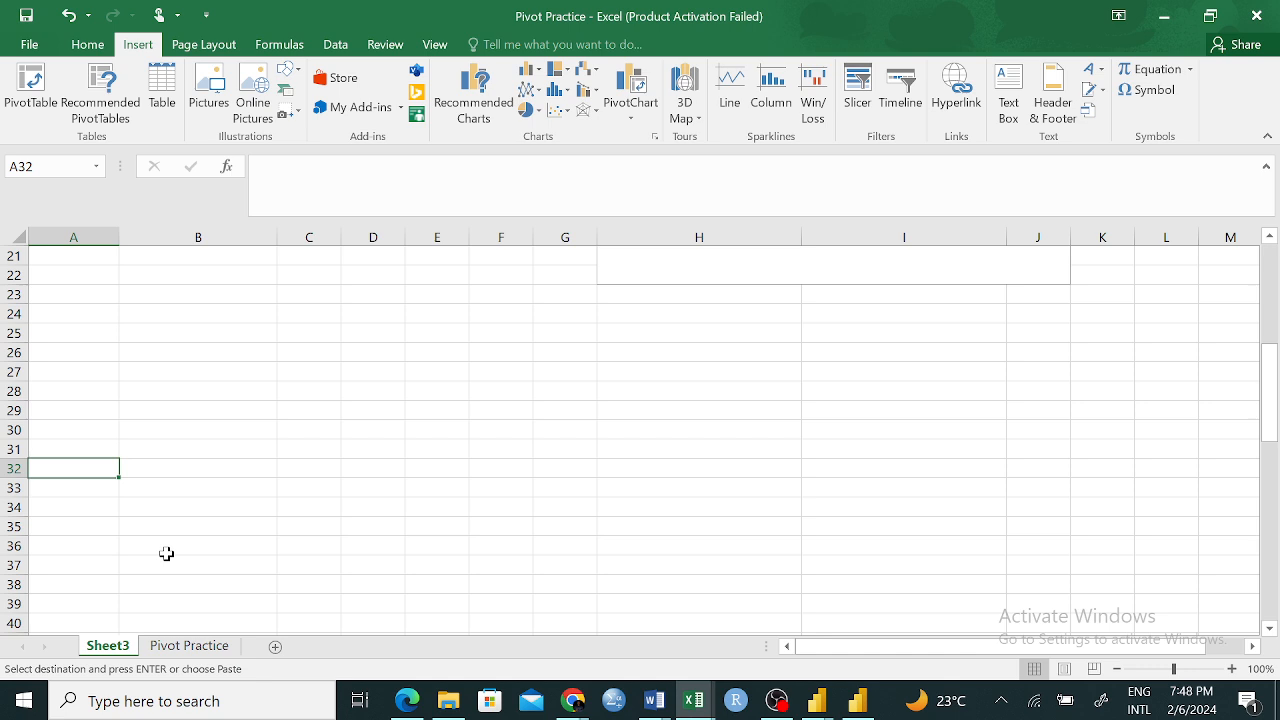
{"action": "left_click", "coordinate": [147, 474]}
{"action": "right_click", "coordinate": [147, 474]}
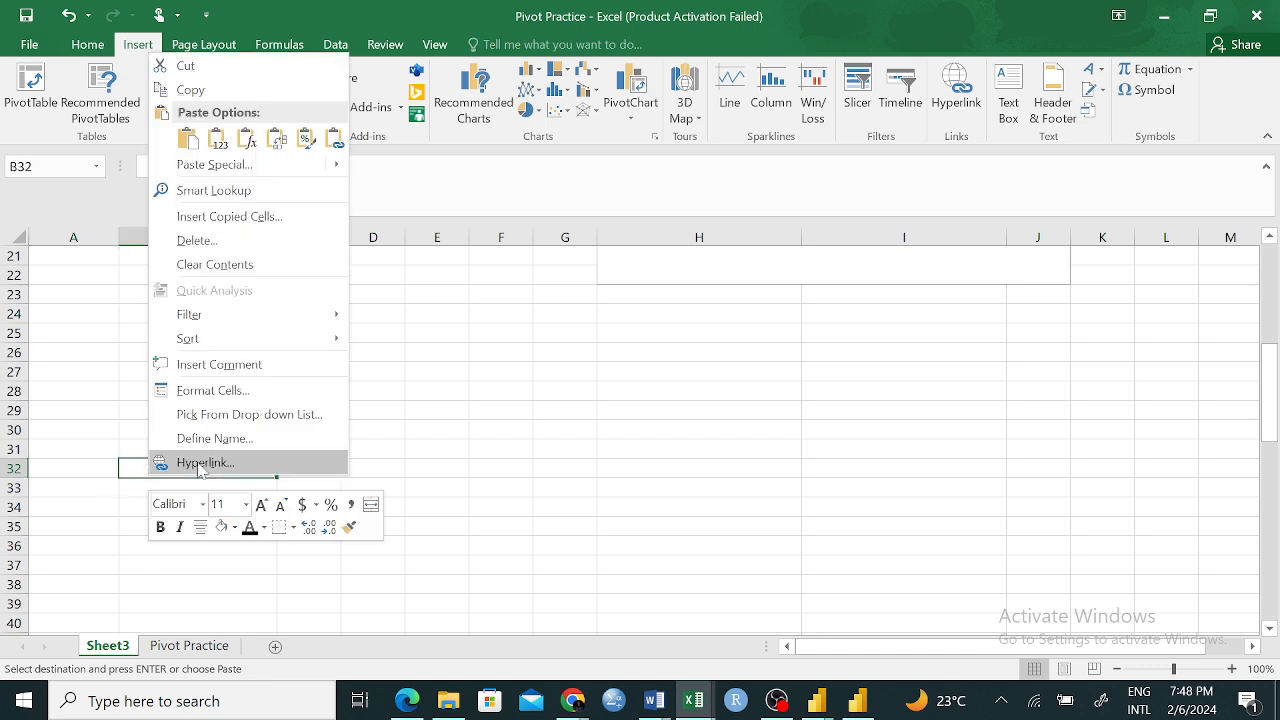
{"action": "left_click", "coordinate": [221, 137]}
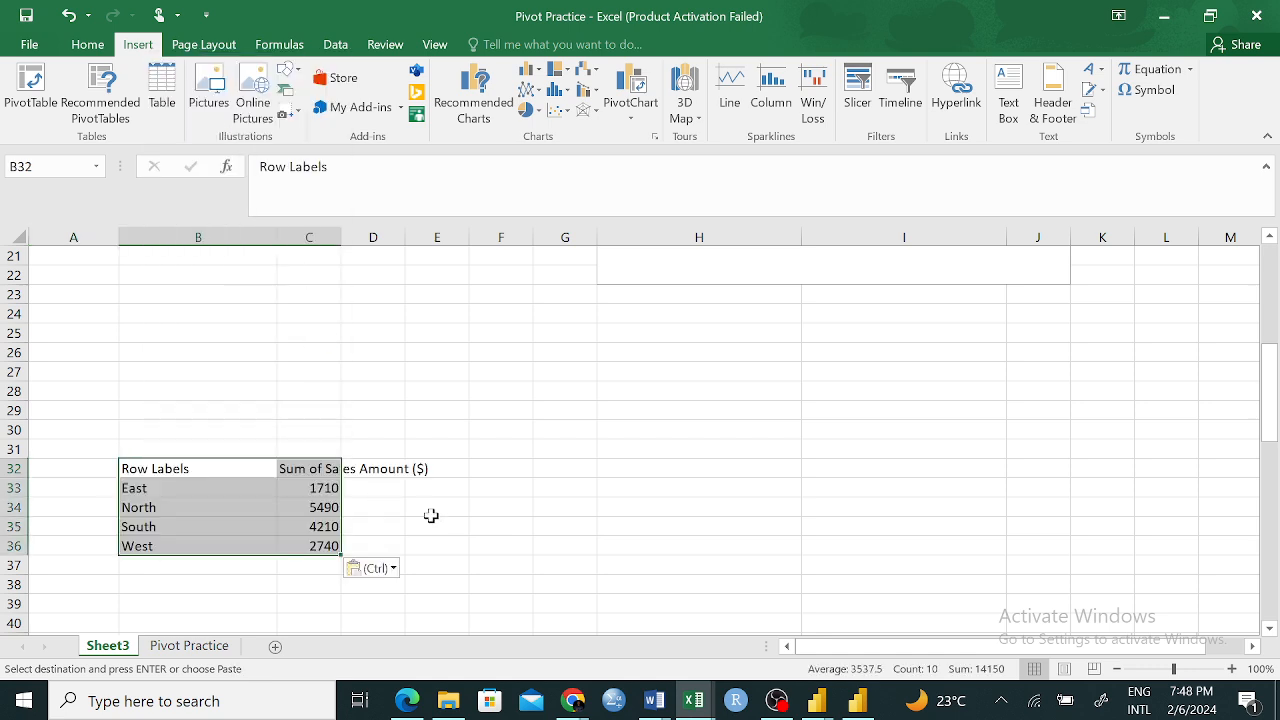
{"action": "left_click", "coordinate": [432, 524]}
Move the column PivotChart down the sheet to sit beside the pasted region table, level with row 32
{"action": "scroll", "coordinate": [596, 476], "scroll_direction": "up", "scroll_amount": 3}
{"action": "scroll", "coordinate": [596, 476], "scroll_direction": "up", "scroll_amount": 4}
{"action": "left_click_drag", "start_coordinate": [623, 286], "coordinate": [760, 620]}
{"action": "scroll", "coordinate": [498, 435], "scroll_direction": "down", "scroll_amount": 4}
{"action": "scroll", "coordinate": [498, 435], "scroll_direction": "up", "scroll_amount": 5}
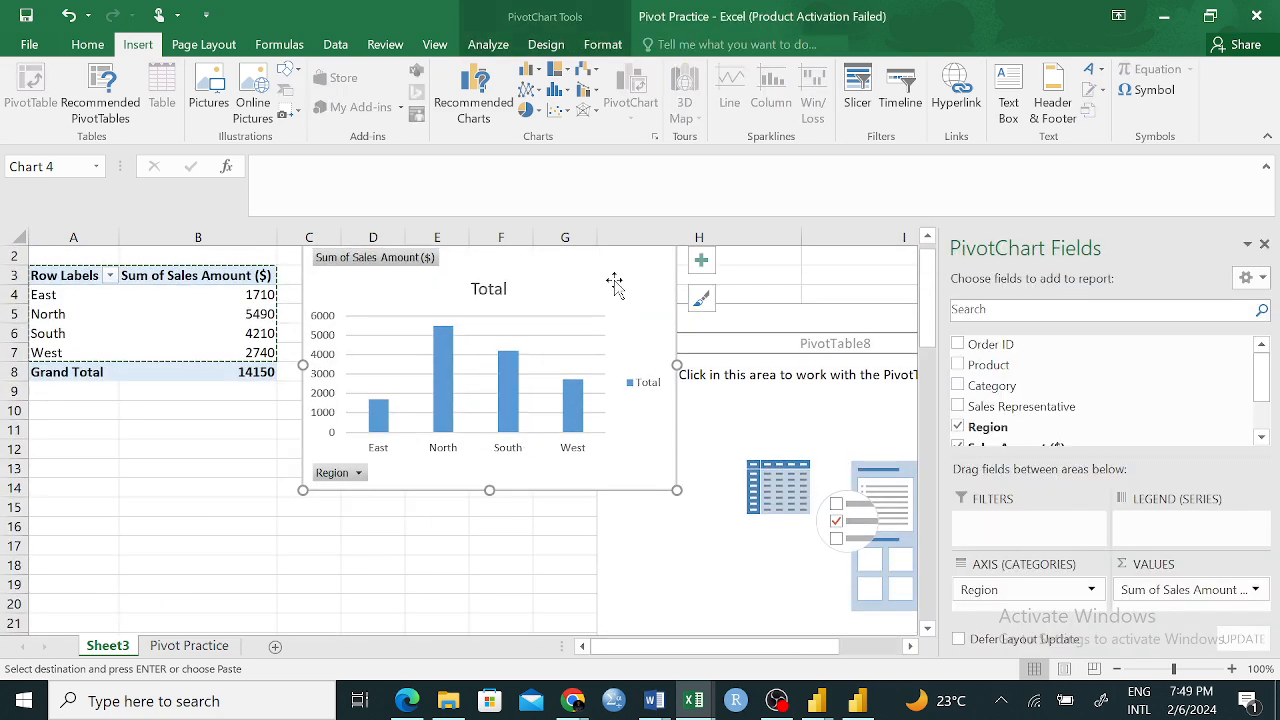
{"action": "left_click_drag", "start_coordinate": [614, 284], "coordinate": [620, 519]}
{"action": "scroll", "coordinate": [647, 357], "scroll_direction": "down", "scroll_amount": 4}
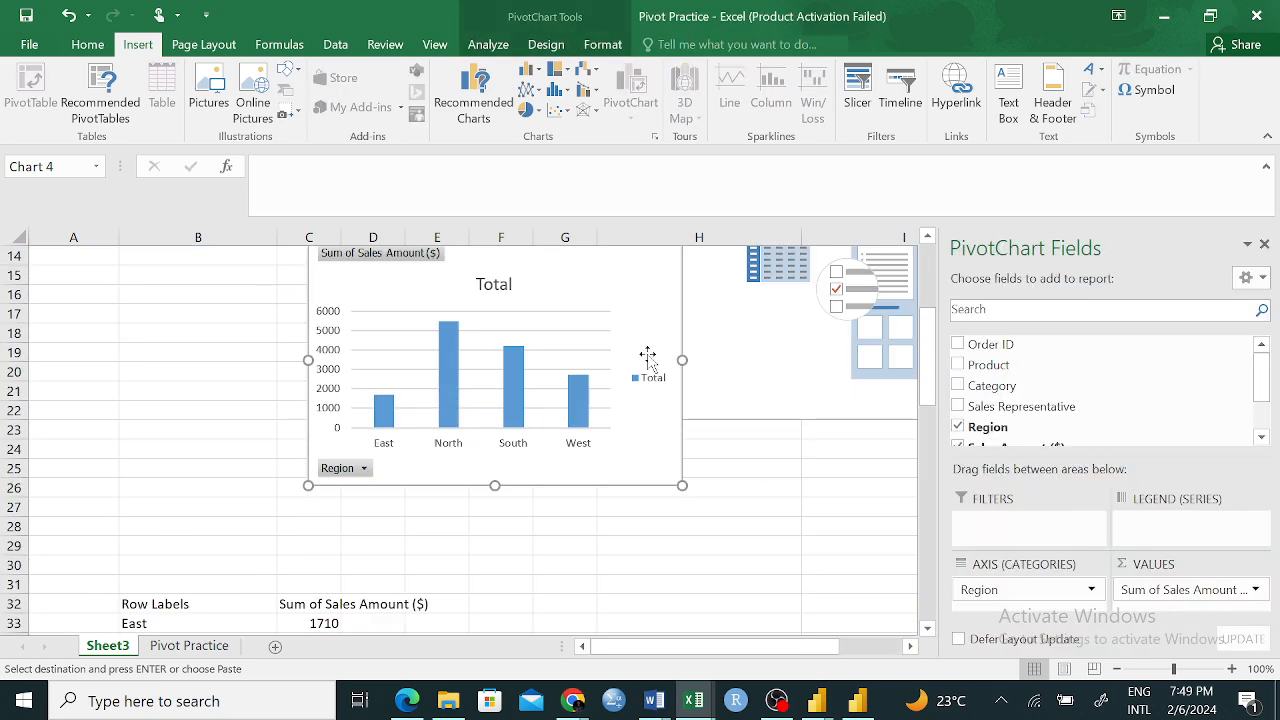
{"action": "left_click_drag", "start_coordinate": [645, 316], "coordinate": [736, 512]}
{"action": "scroll", "coordinate": [740, 385], "scroll_direction": "down", "scroll_amount": 4}
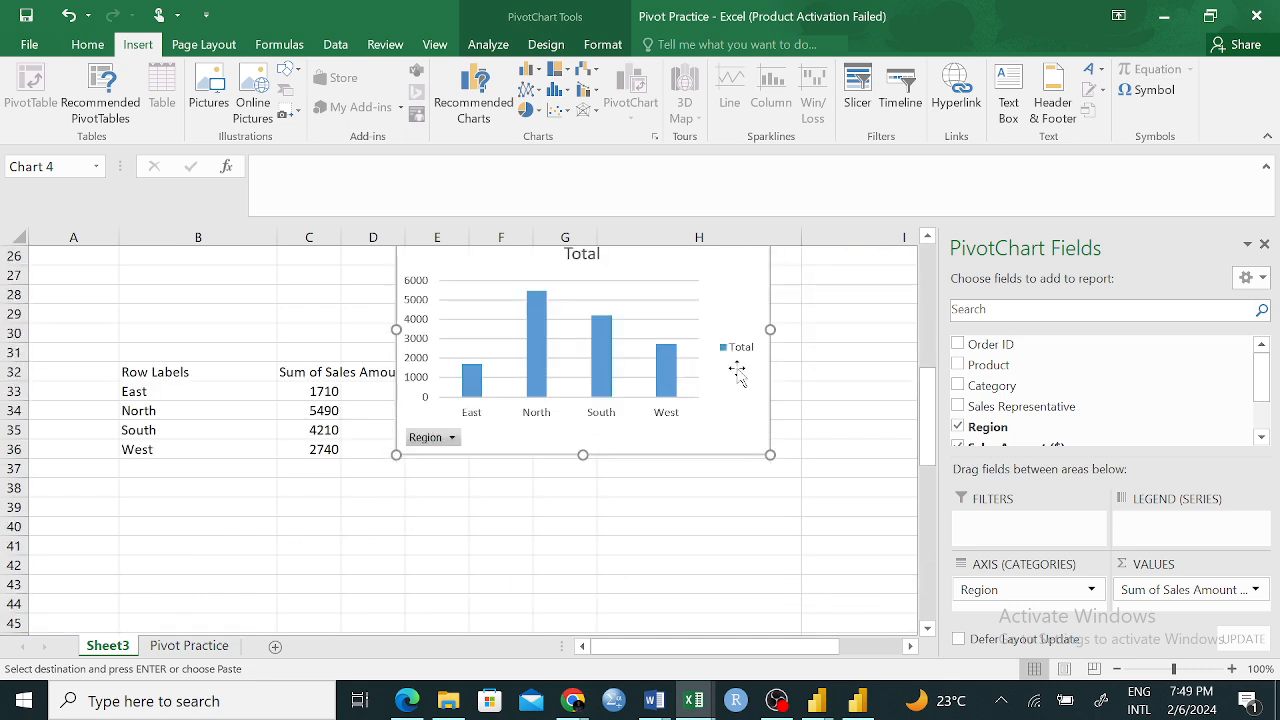
{"action": "left_click_drag", "start_coordinate": [730, 289], "coordinate": [743, 423]}
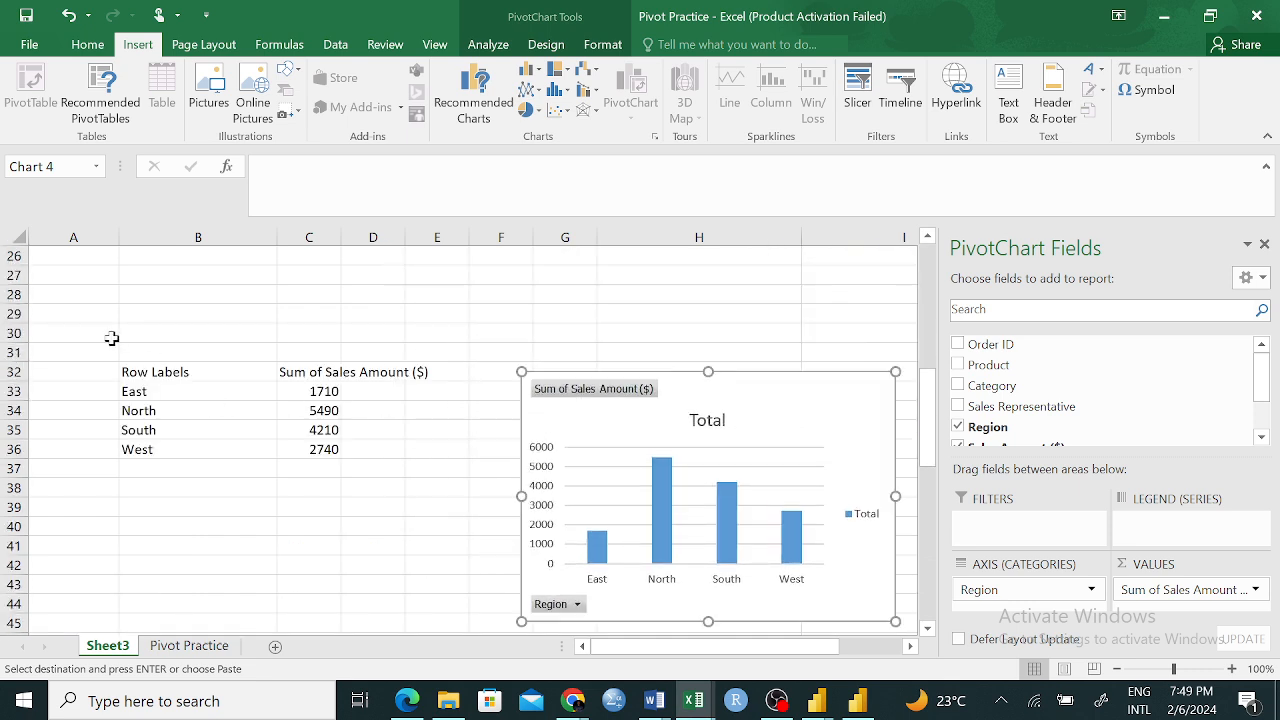
Insert a recommended Clustered Bar chart from the pasted region data in B32:C36
{"action": "left_click_drag", "start_coordinate": [143, 378], "coordinate": [336, 450]}
{"action": "left_click", "coordinate": [254, 503]}
{"action": "left_click_drag", "start_coordinate": [131, 371], "coordinate": [303, 449]}
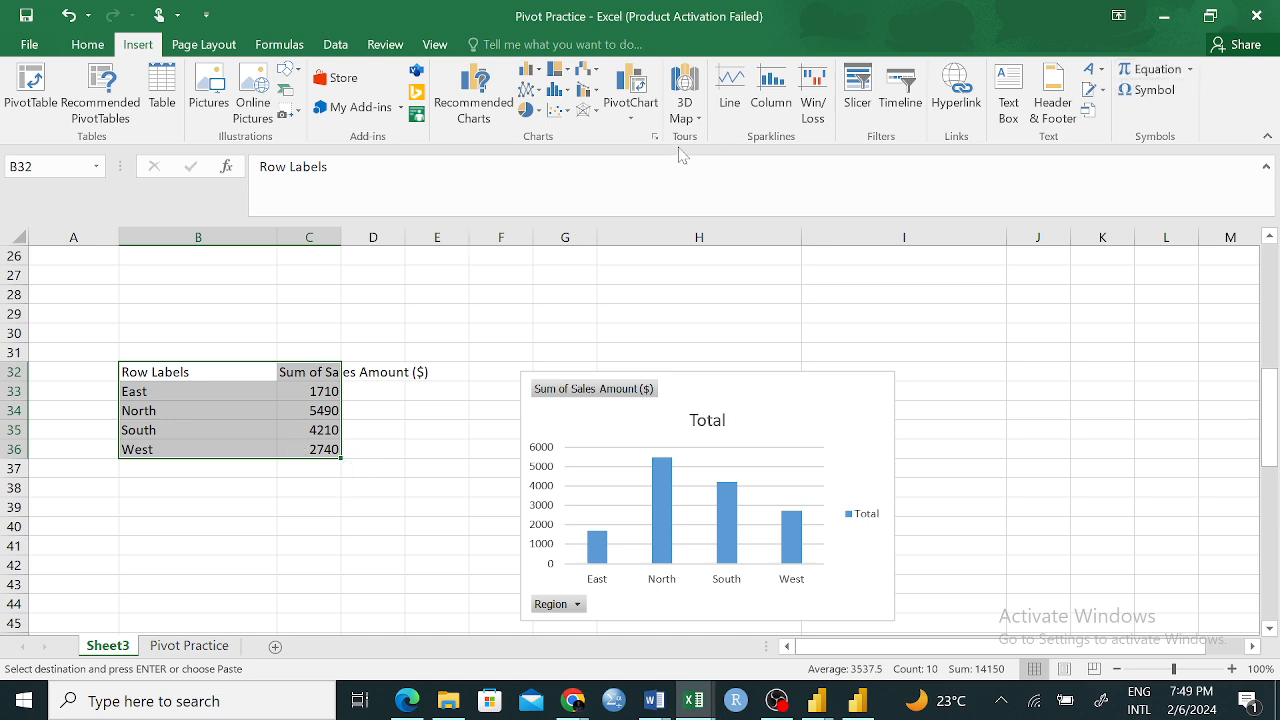
{"action": "left_click", "coordinate": [486, 96]}
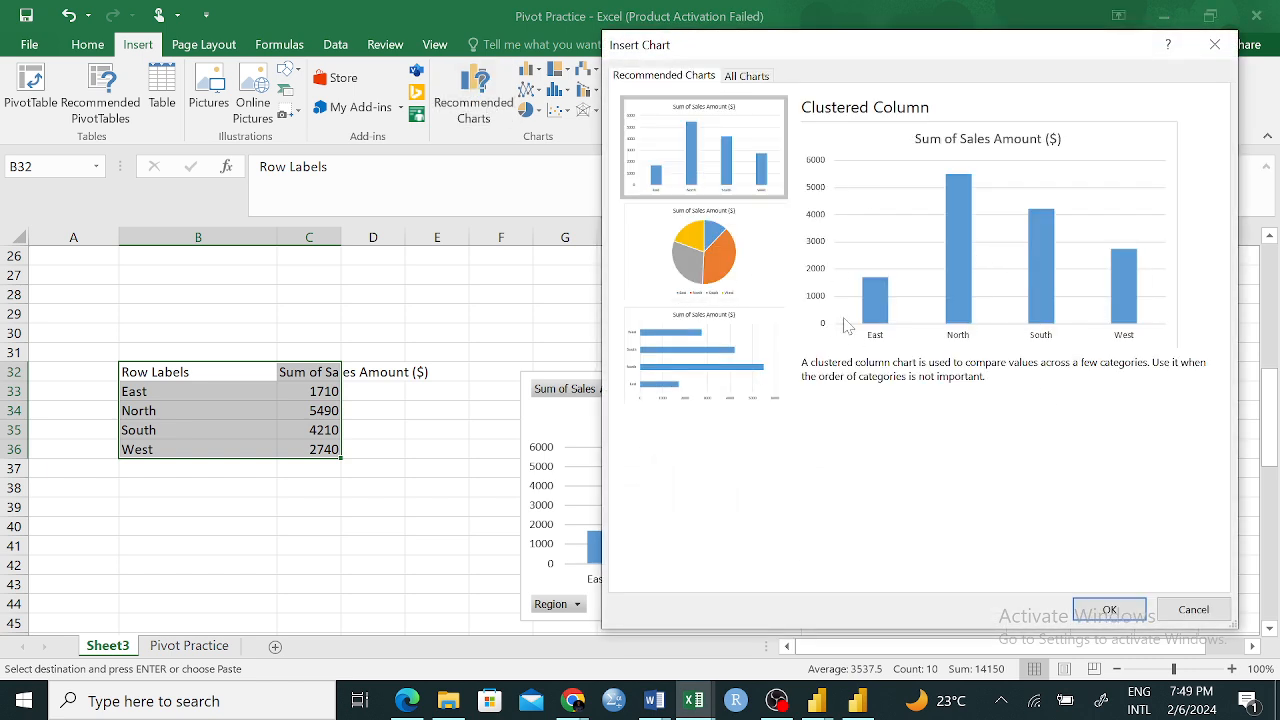
{"action": "left_click", "coordinate": [694, 266]}
{"action": "left_click", "coordinate": [727, 362]}
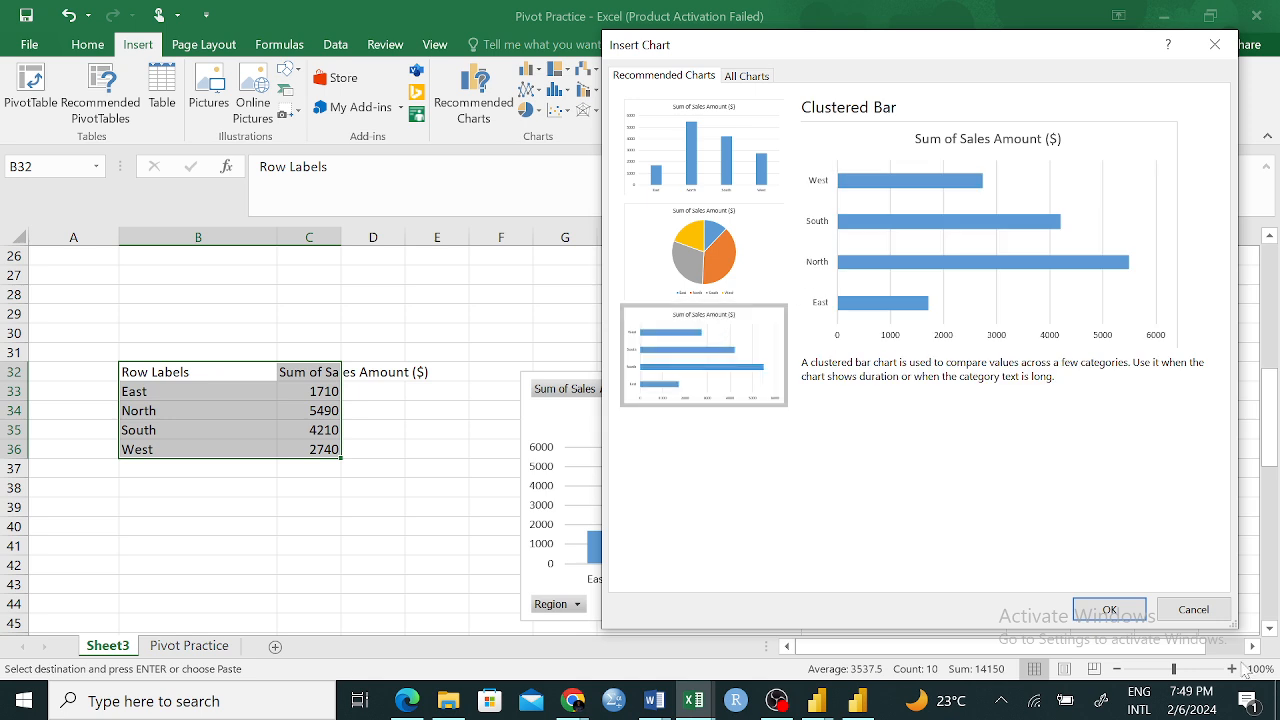
{"action": "left_click", "coordinate": [1108, 608]}
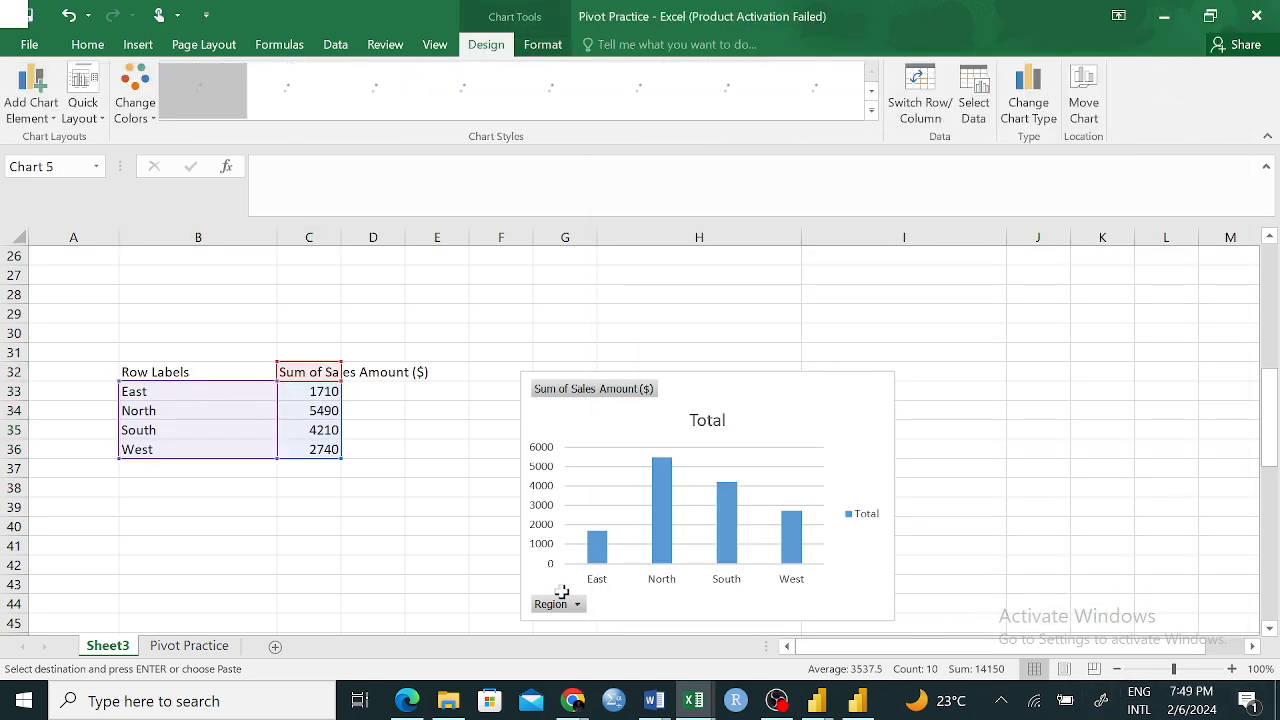
Arrange the bar chart and the PivotChart side by side, and shrink the bar chart so it ends near row 41
{"action": "left_click_drag", "start_coordinate": [800, 367], "coordinate": [477, 391]}
{"action": "left_click_drag", "start_coordinate": [877, 413], "coordinate": [1119, 345]}
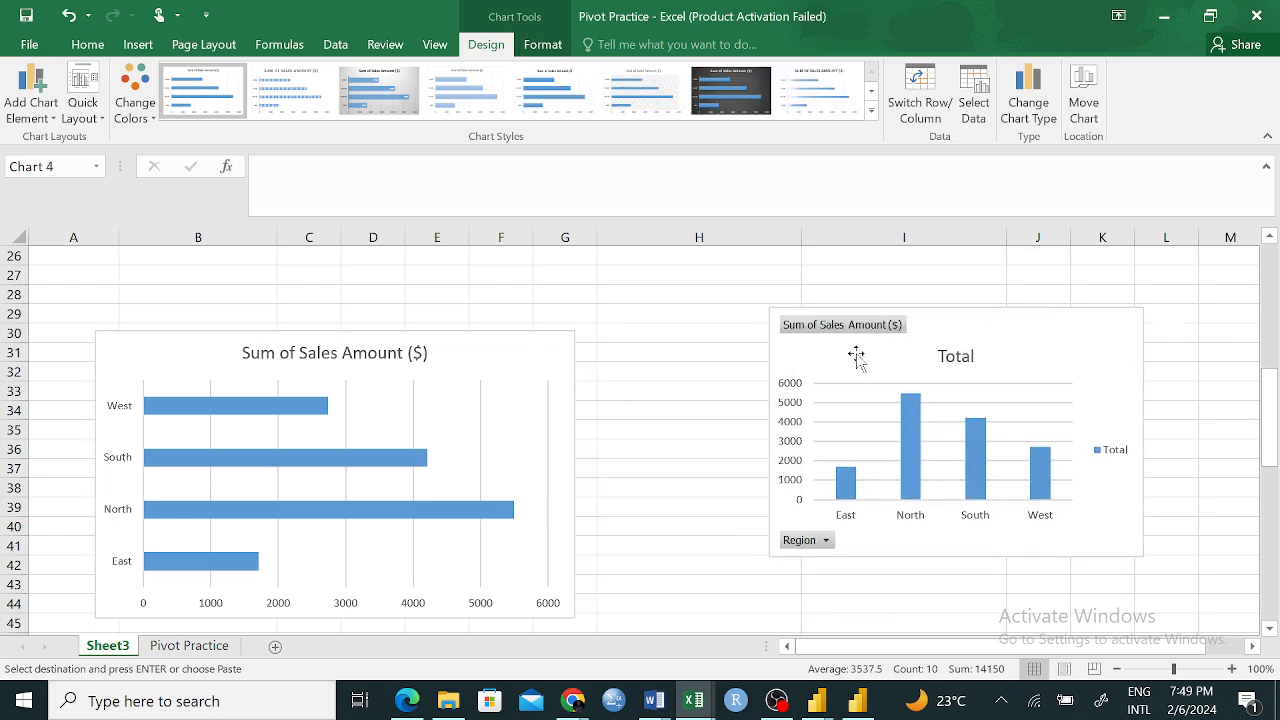
{"action": "left_click_drag", "start_coordinate": [545, 355], "coordinate": [560, 333]}
{"action": "left_click", "coordinate": [650, 430]}
{"action": "left_click_drag", "start_coordinate": [787, 348], "coordinate": [709, 331]}
{"action": "left_click", "coordinate": [565, 326]}
{"action": "left_click_drag", "start_coordinate": [589, 596], "coordinate": [572, 547]}
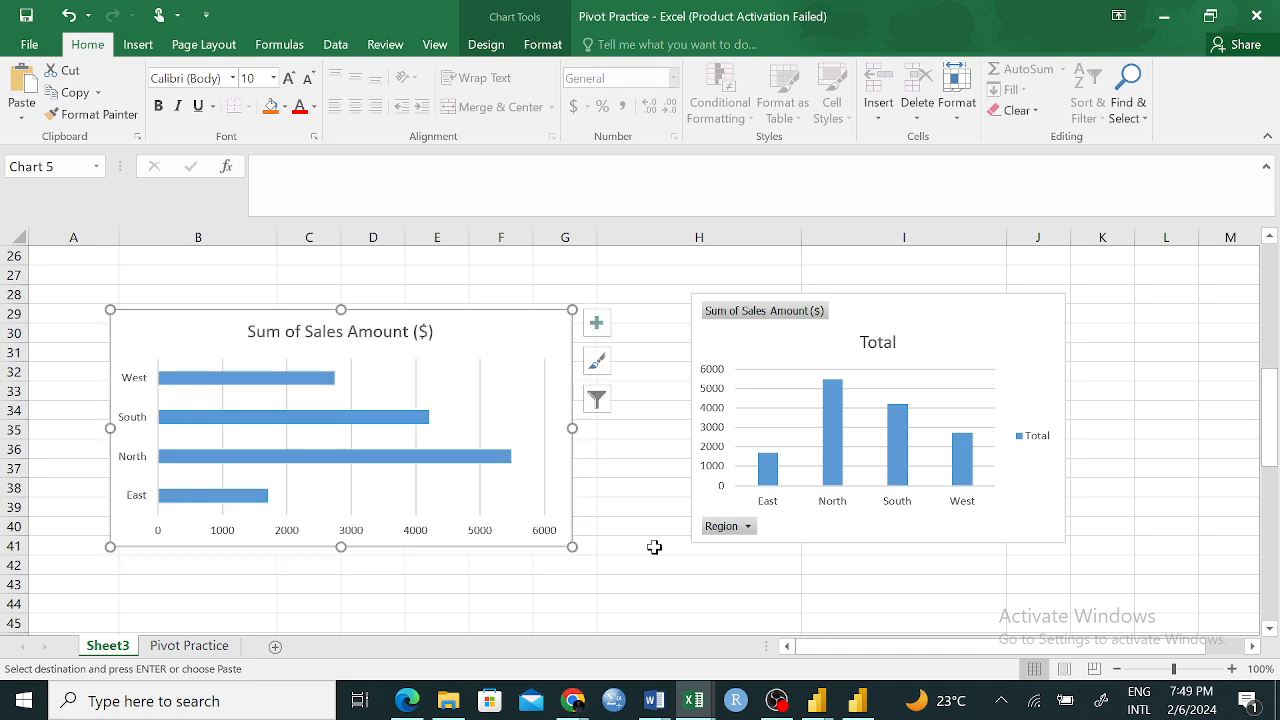
{"action": "left_click_drag", "start_coordinate": [572, 547], "coordinate": [560, 545]}
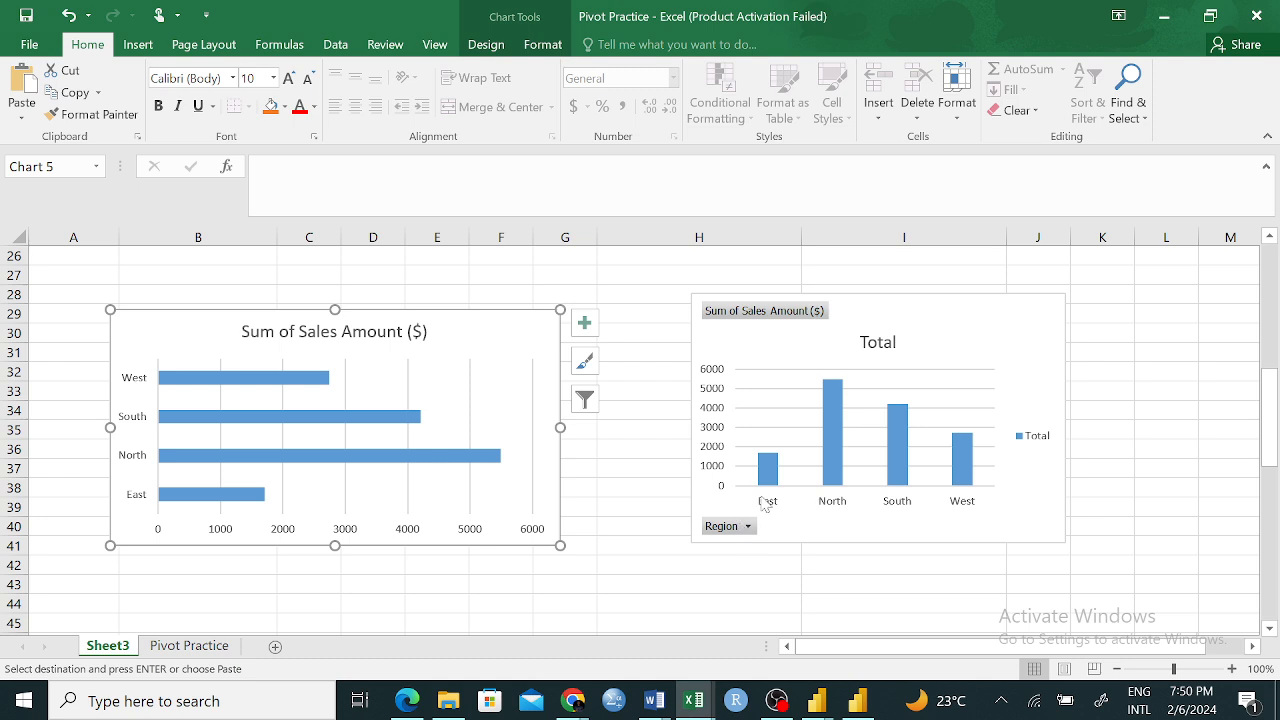
View the Region filter options of the PivotChart and close them without changing anything
{"action": "left_click", "coordinate": [748, 527]}
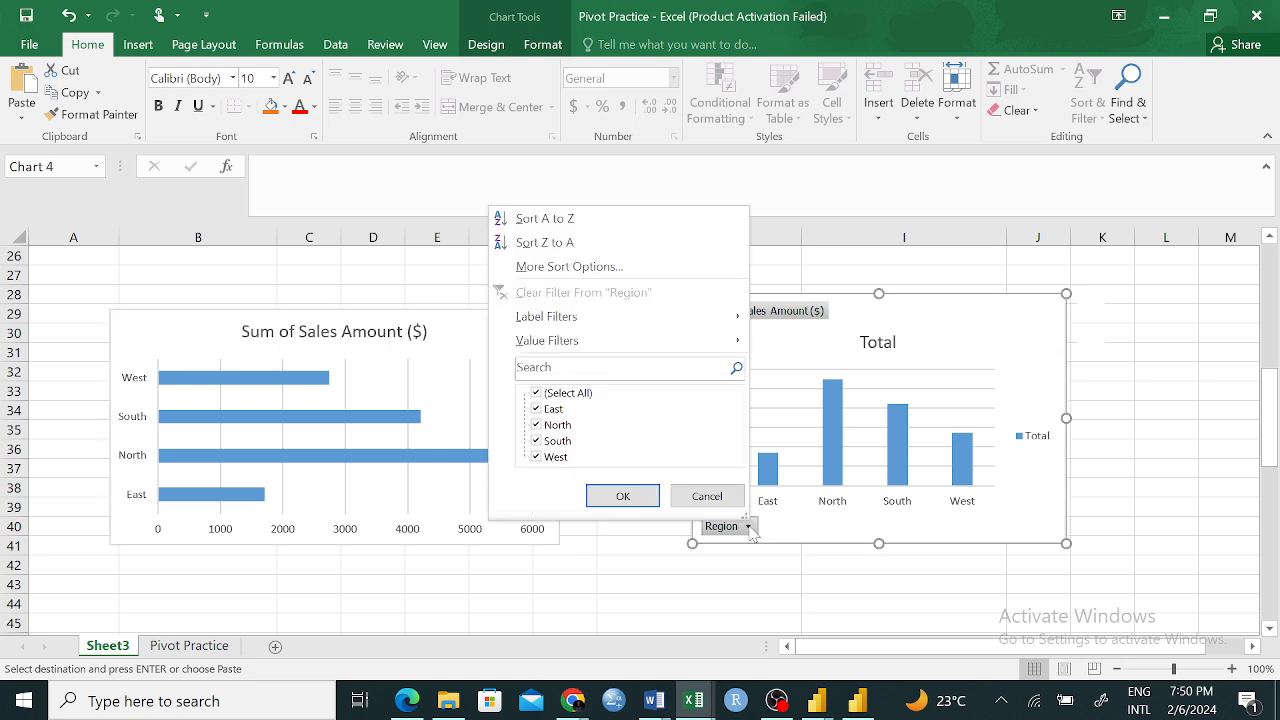
{"action": "left_click", "coordinate": [809, 592]}
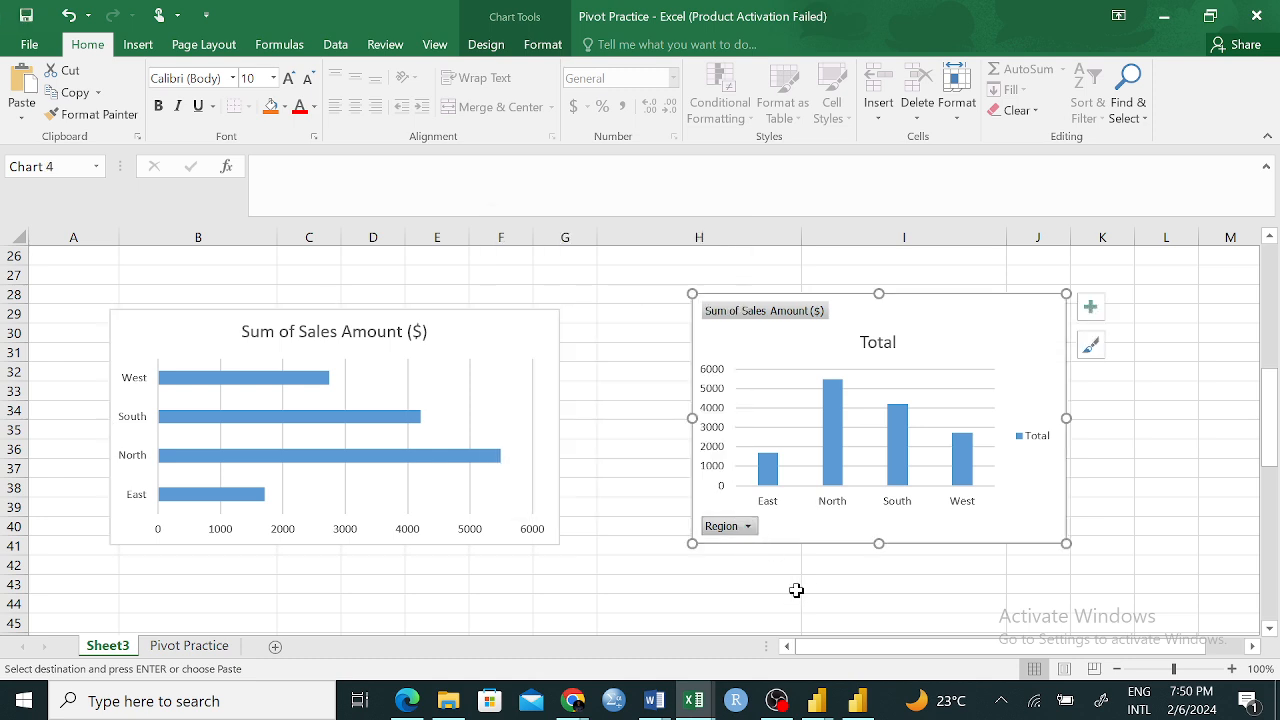
{"action": "left_click", "coordinate": [650, 397]}
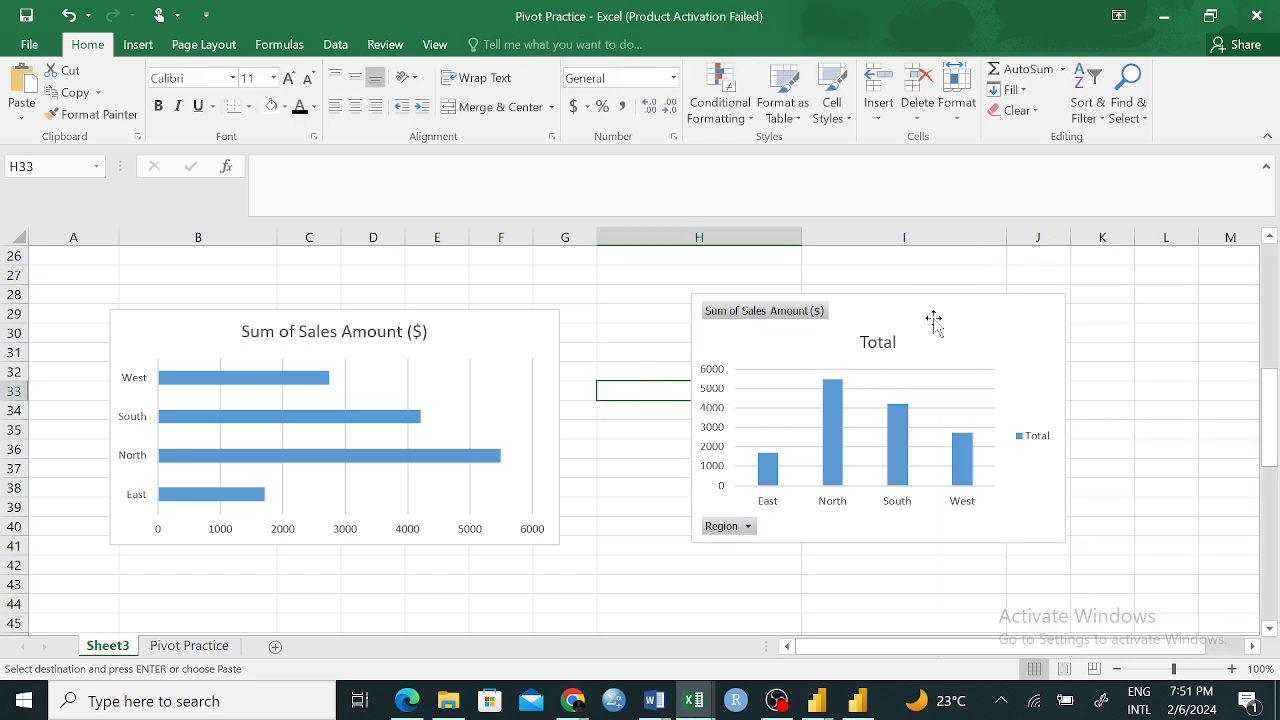
Filter the PivotChart's Region field to show only North and South
{"action": "left_click", "coordinate": [748, 526]}
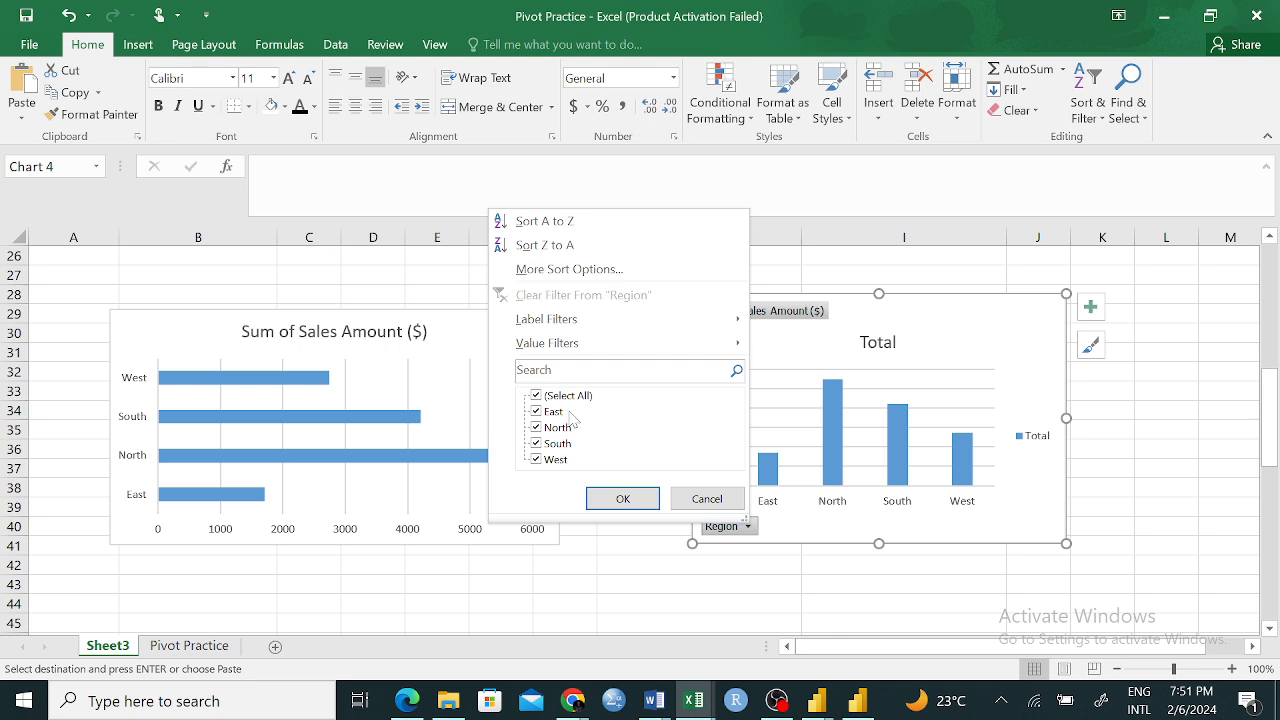
{"action": "left_click", "coordinate": [536, 395]}
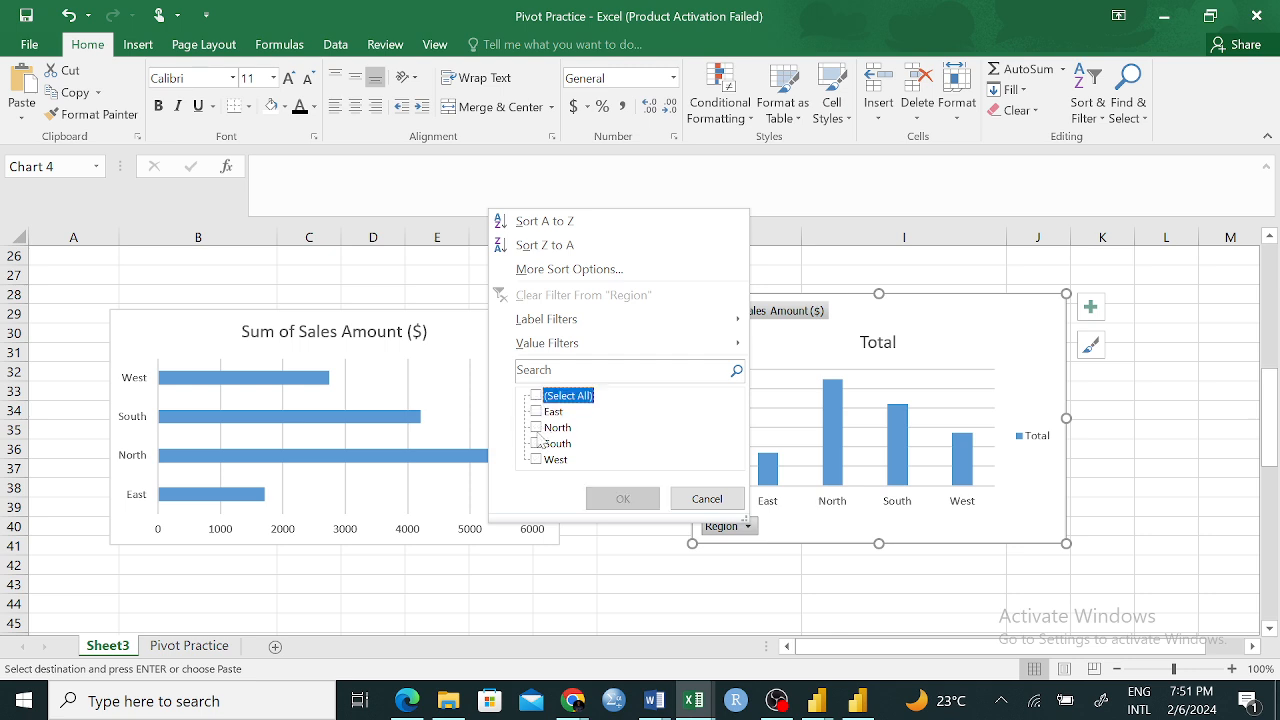
{"action": "left_click", "coordinate": [537, 428]}
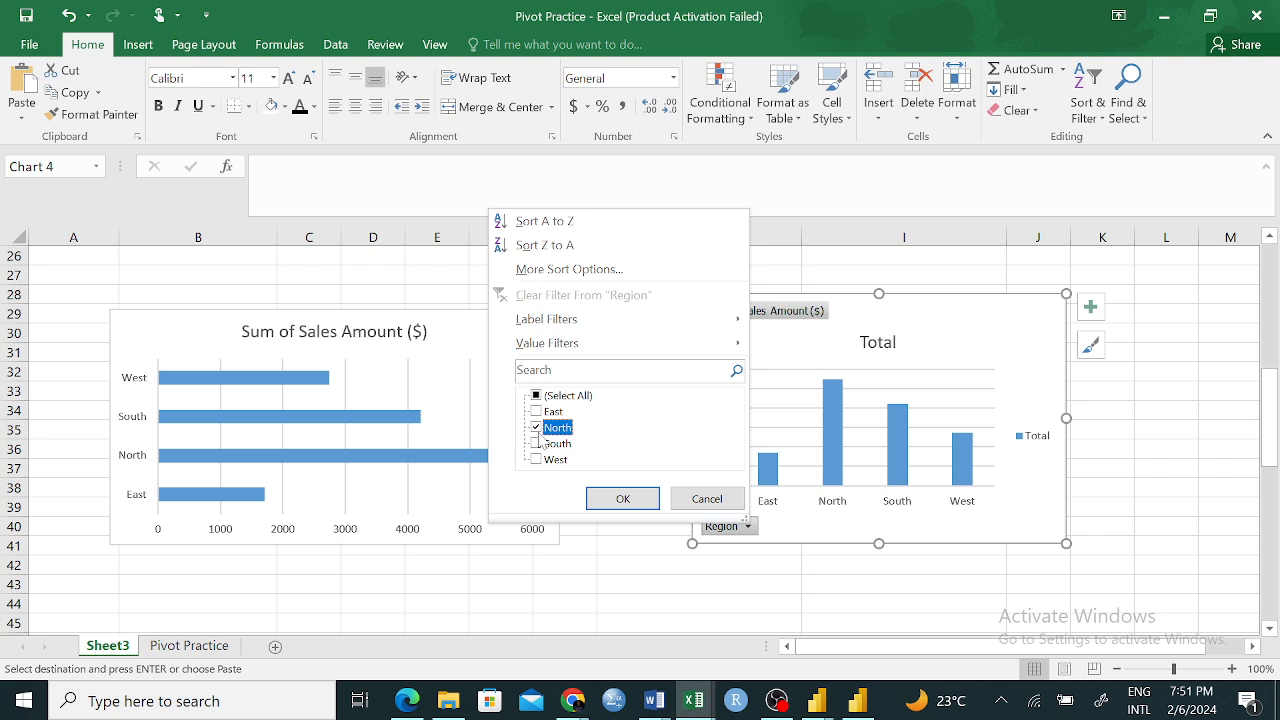
{"action": "left_click", "coordinate": [538, 443]}
{"action": "left_click", "coordinate": [622, 498]}
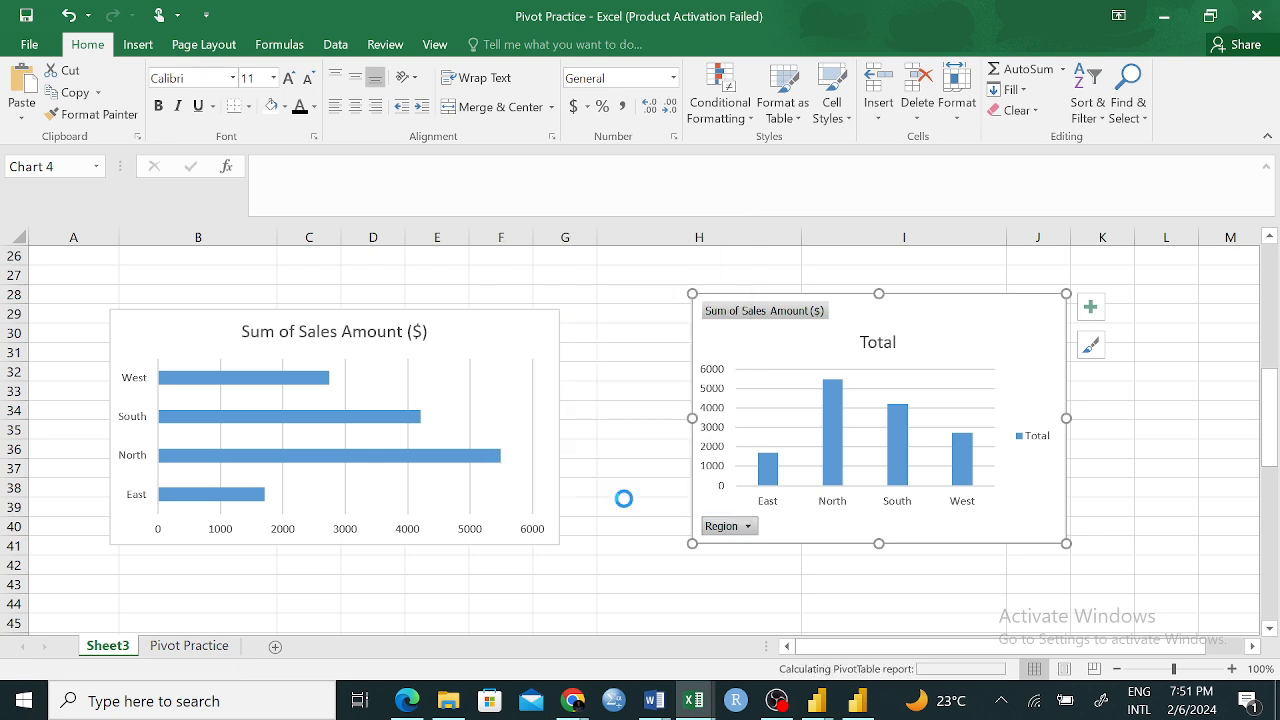
{"action": "left_click", "coordinate": [682, 608]}
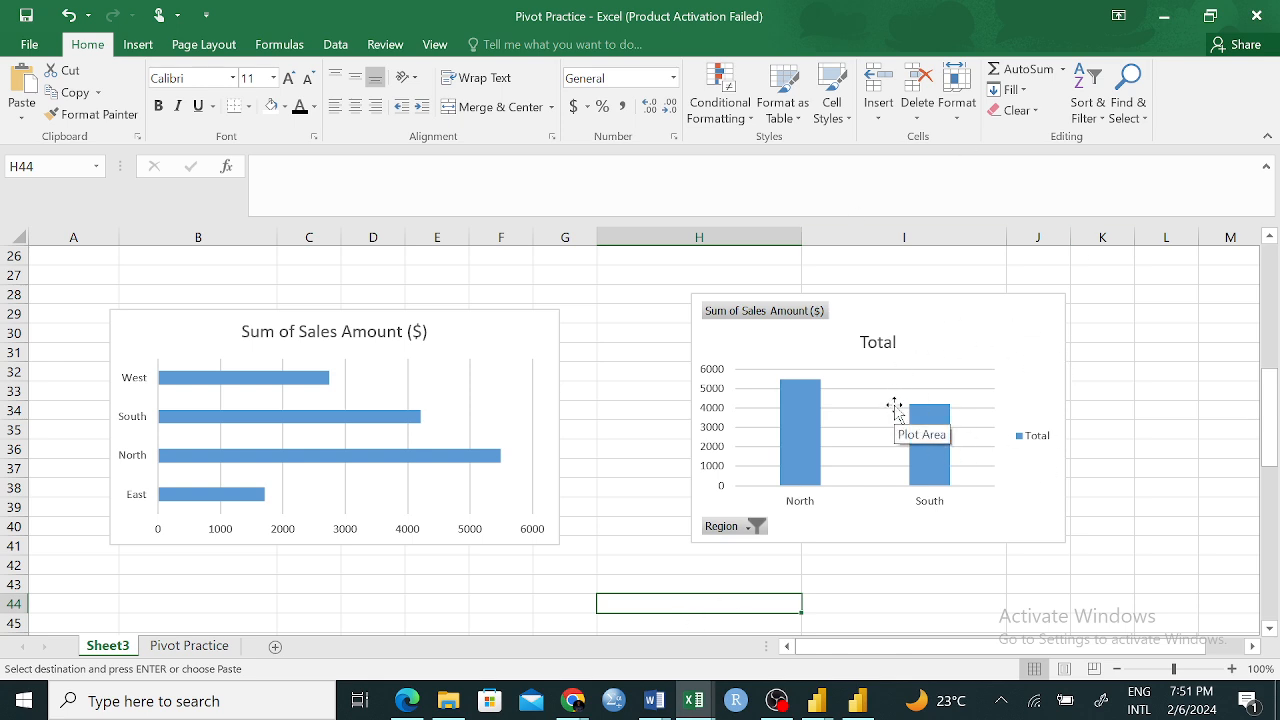
Change the PivotChart's Region filter to show only East and West
{"action": "left_click", "coordinate": [752, 535]}
{"action": "left_click", "coordinate": [752, 530]}
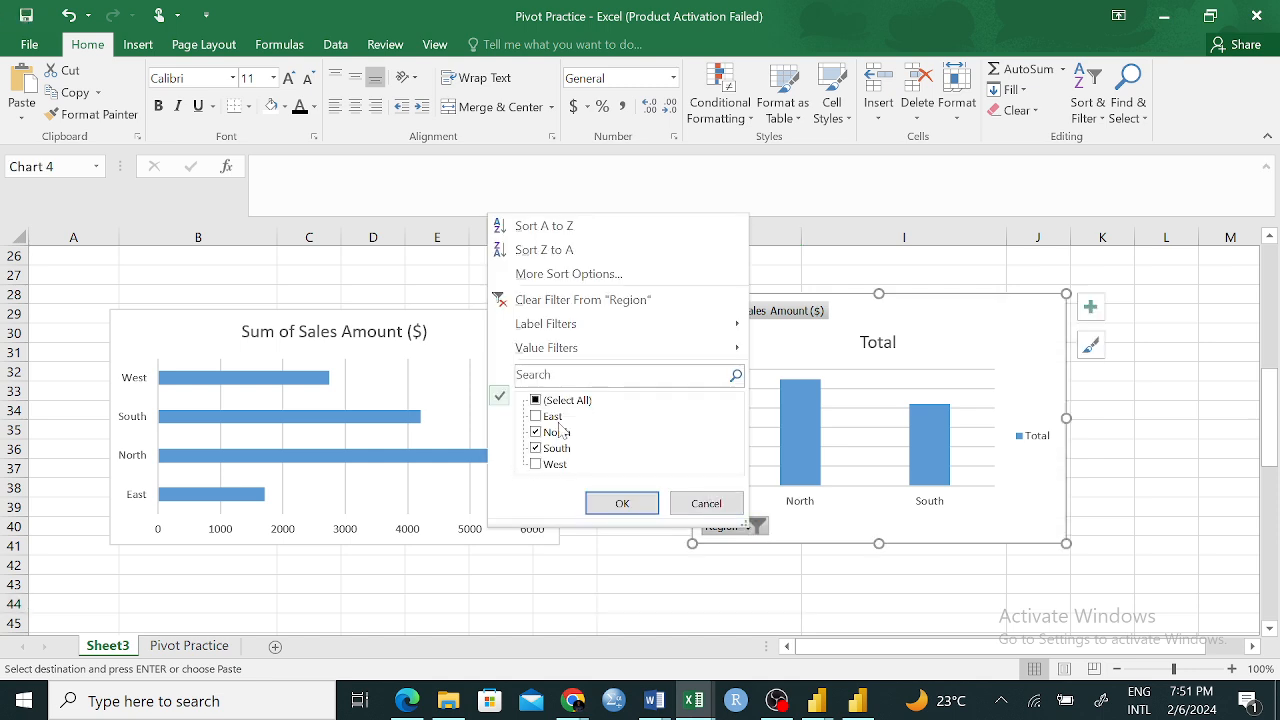
{"action": "left_click", "coordinate": [539, 436]}
{"action": "left_click", "coordinate": [541, 449]}
{"action": "left_click", "coordinate": [537, 464]}
{"action": "left_click", "coordinate": [620, 503]}
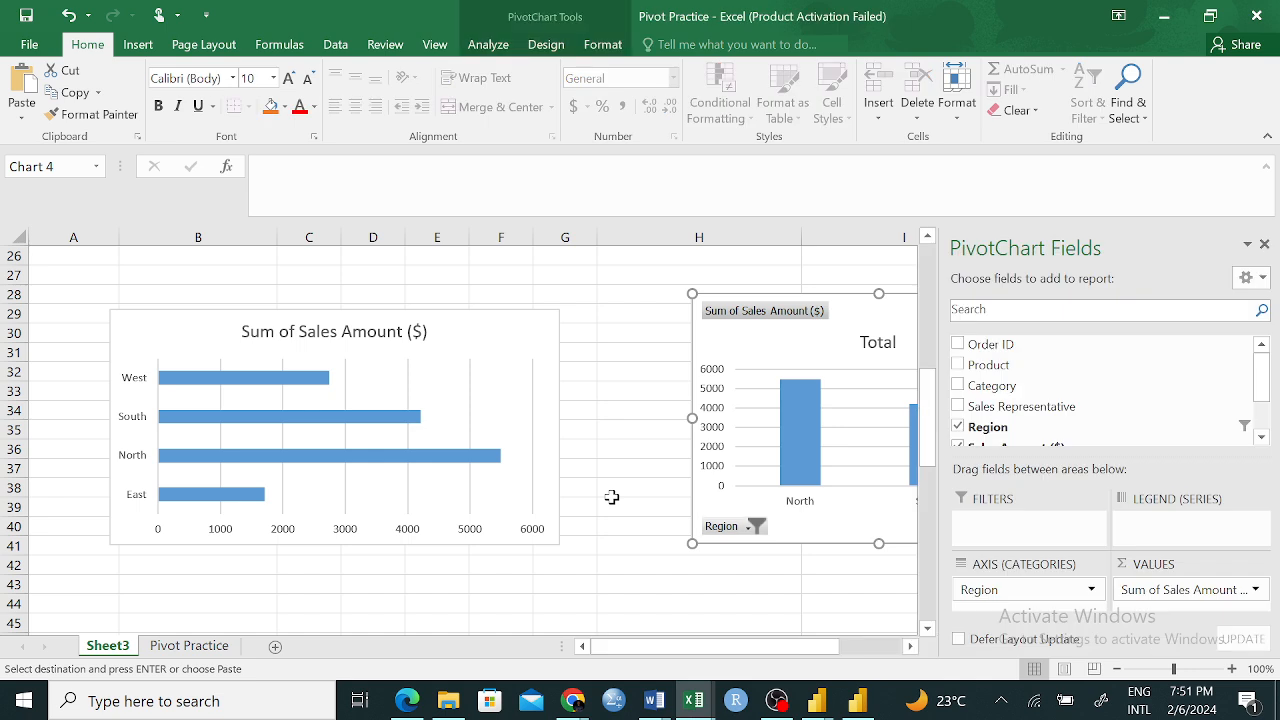
{"action": "left_click", "coordinate": [808, 622]}
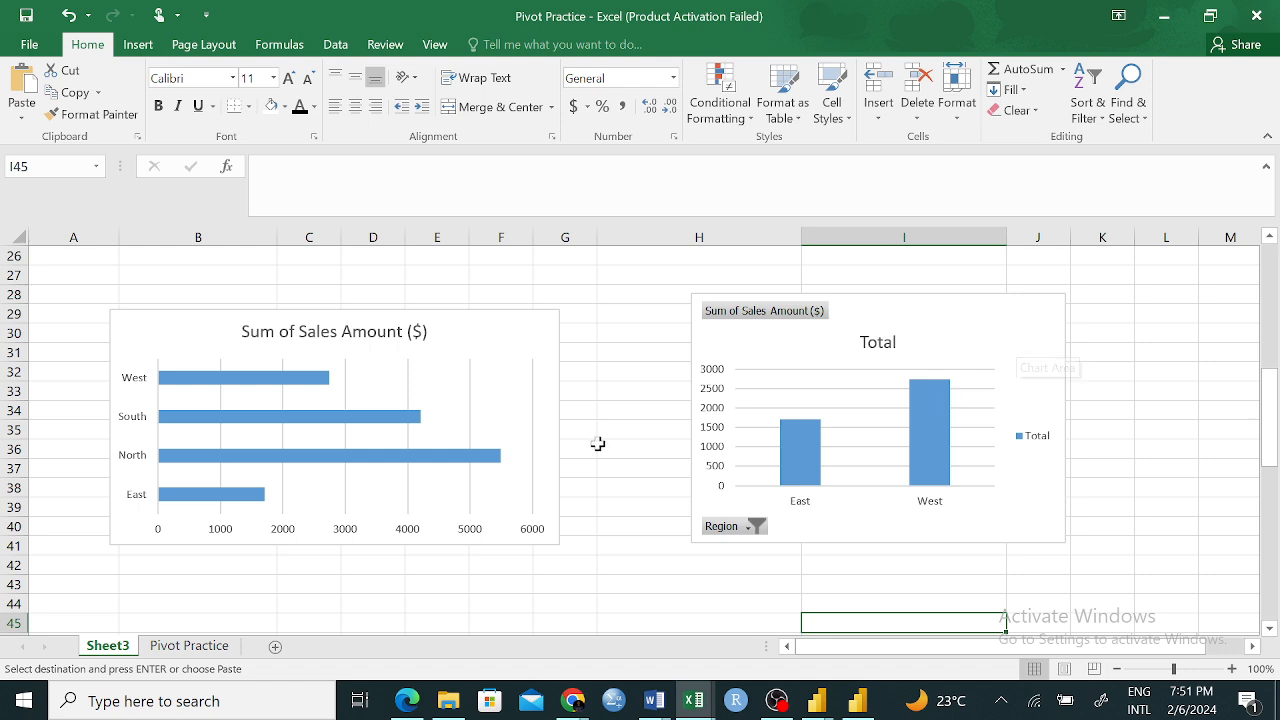
Select all regions in the PivotChart's Region filter to restore the full chart
{"action": "left_click", "coordinate": [300, 477]}
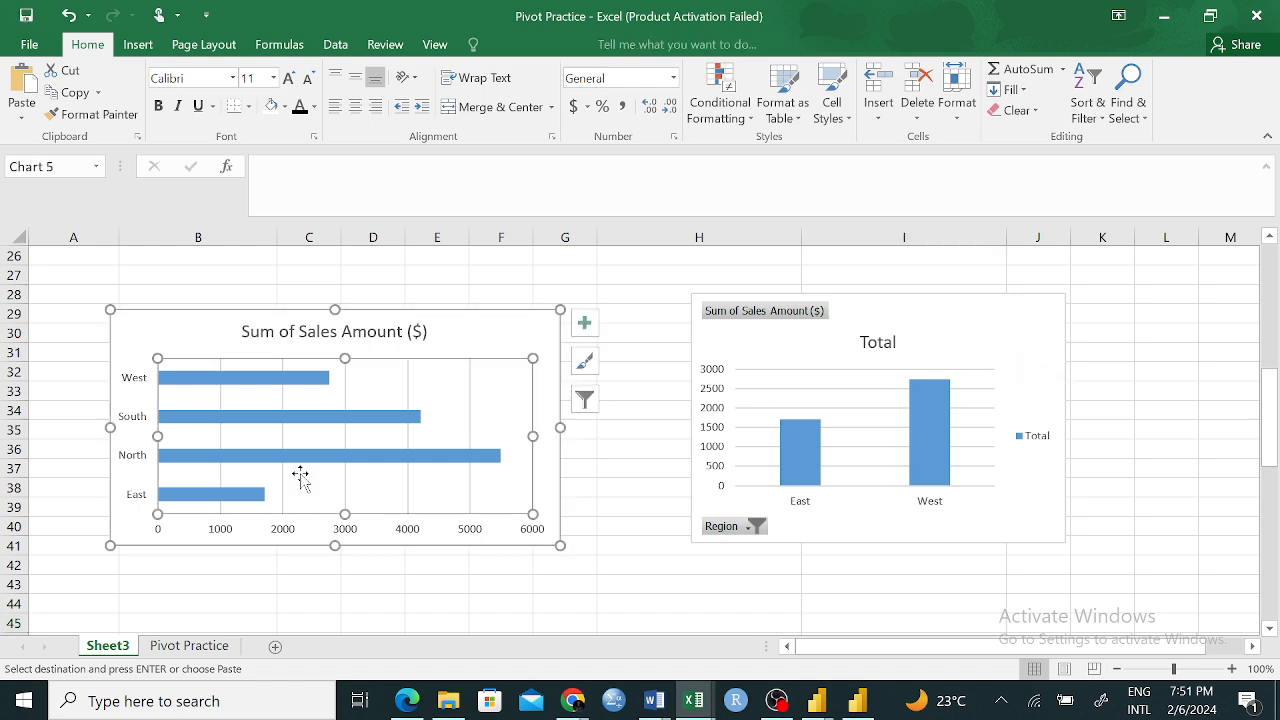
{"action": "left_click", "coordinate": [485, 332]}
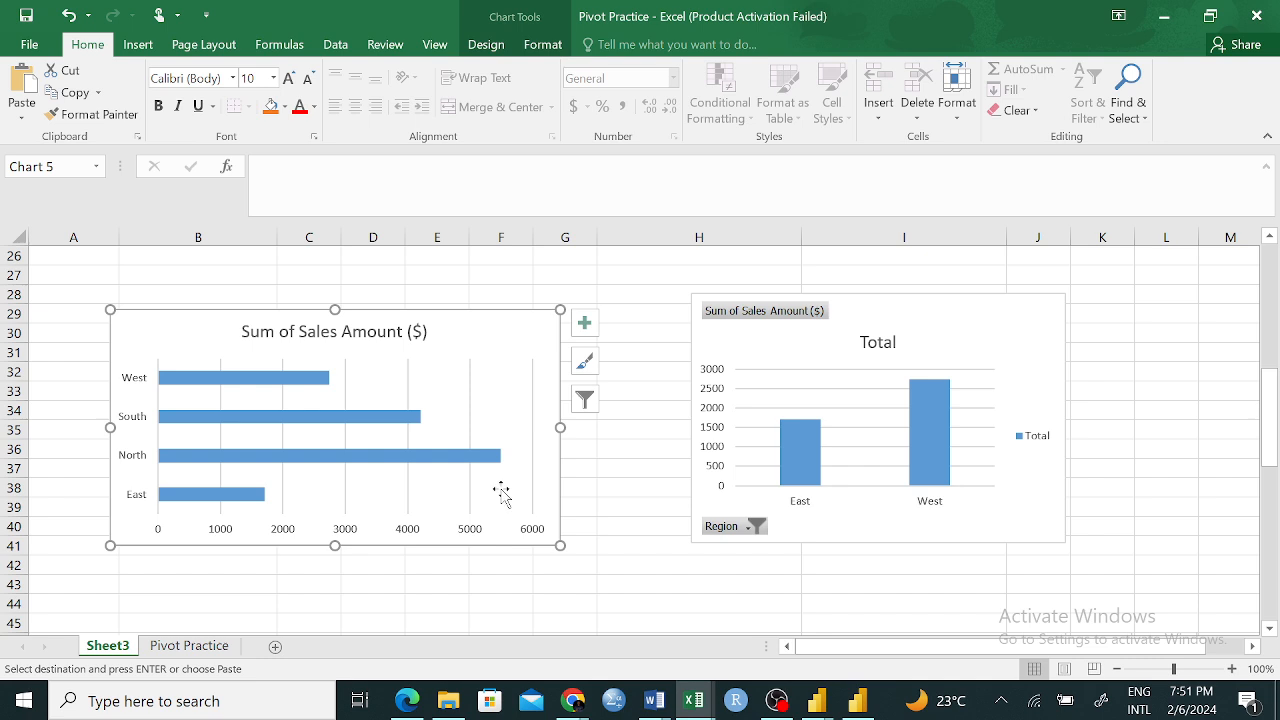
{"action": "left_click", "coordinate": [756, 527]}
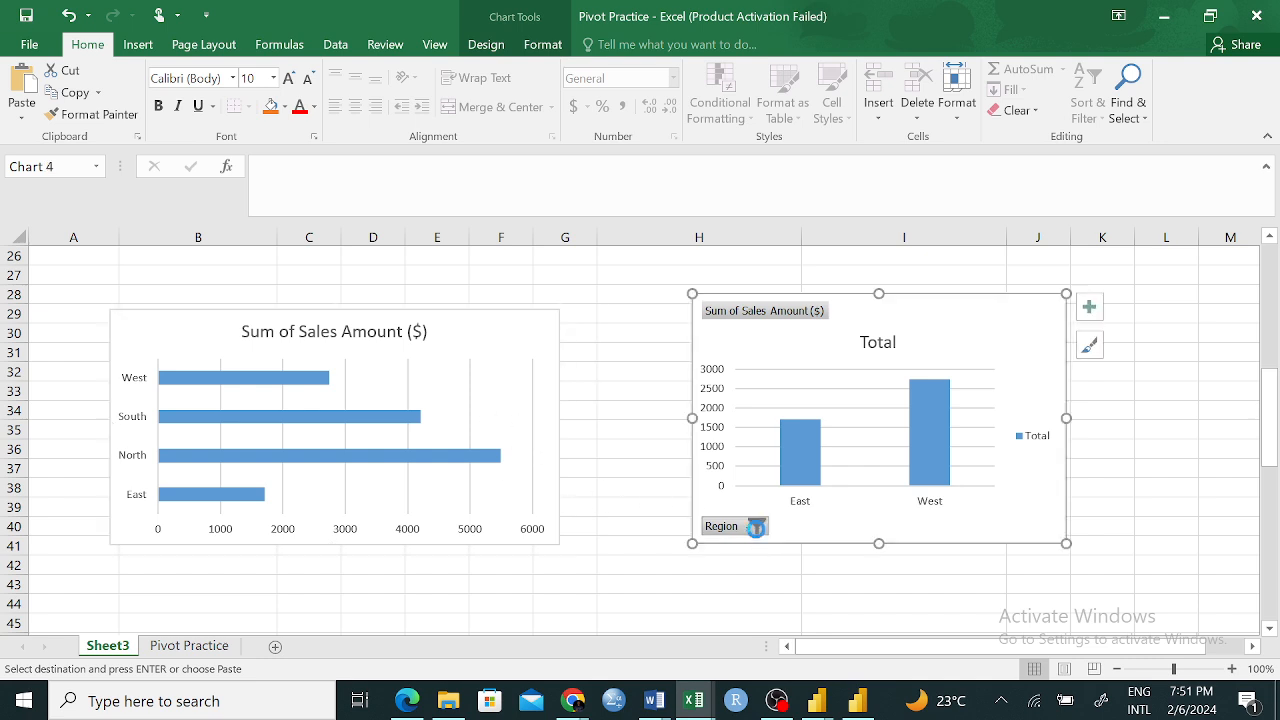
{"action": "left_click", "coordinate": [544, 401]}
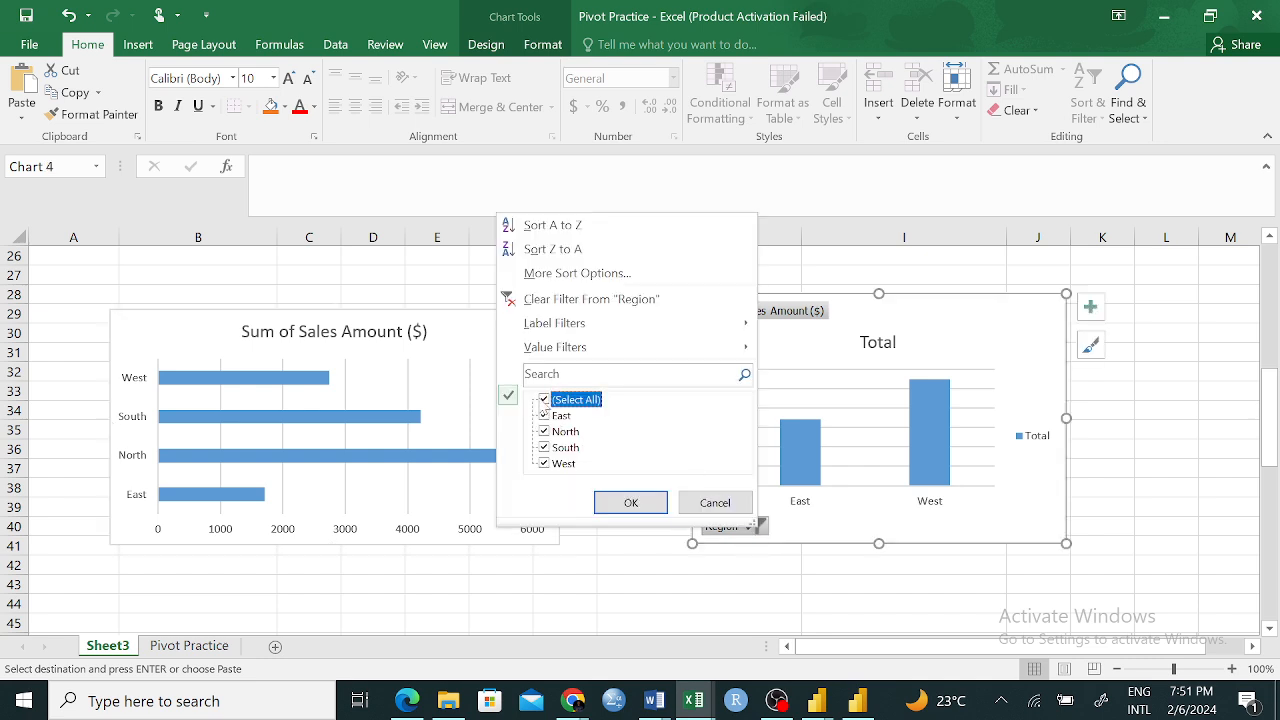
{"action": "left_click", "coordinate": [630, 502]}
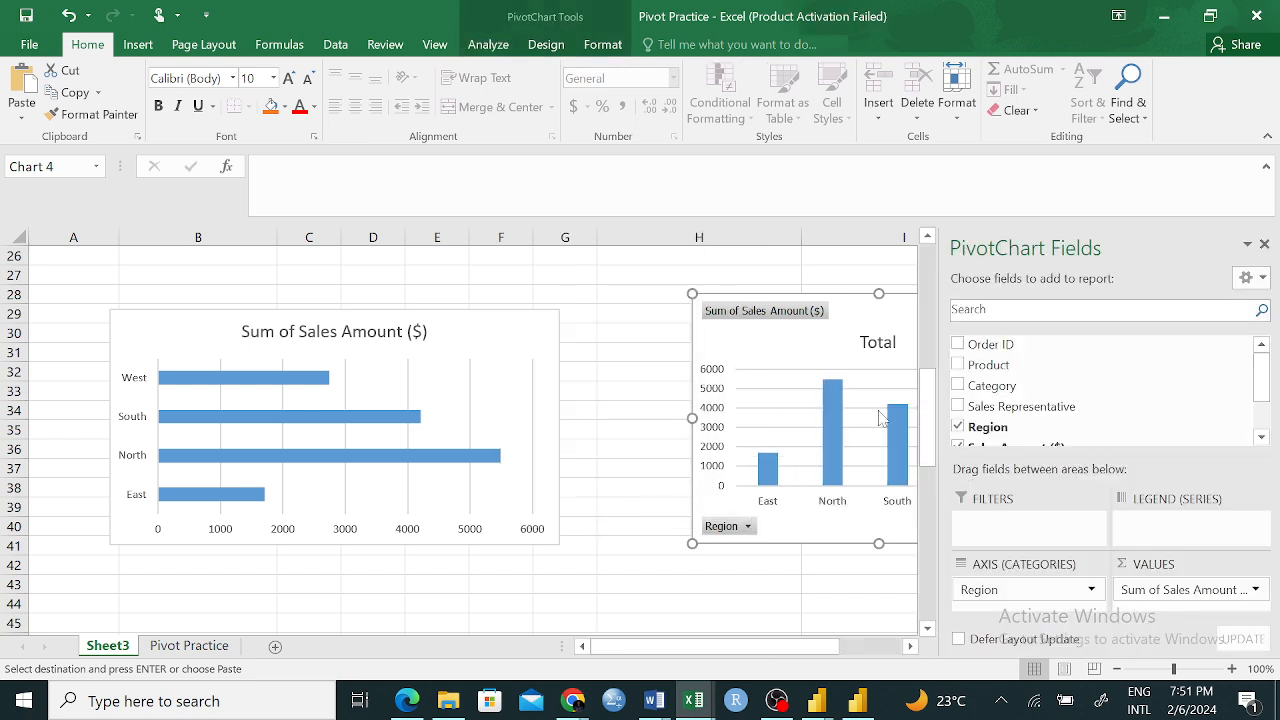
{"action": "left_click", "coordinate": [626, 390]}
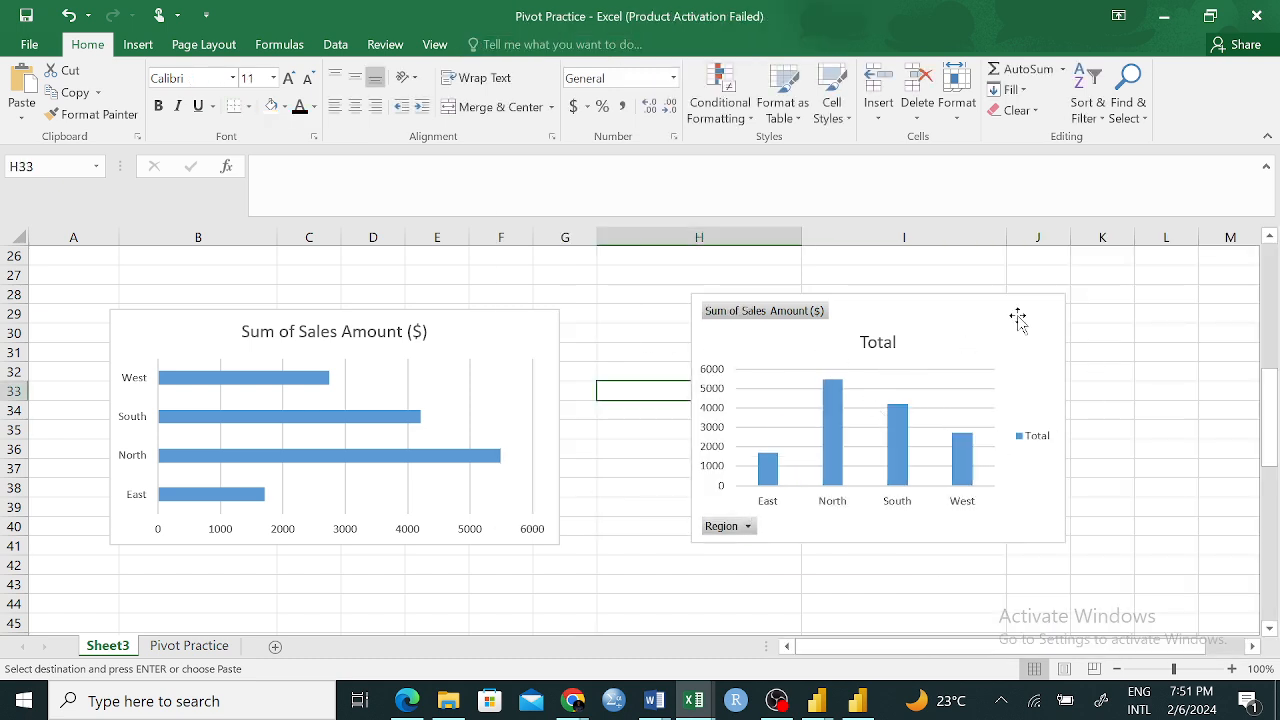
Refresh the data of the region PivotChart
{"action": "left_click", "coordinate": [1026, 315]}
{"action": "right_click", "coordinate": [1026, 315]}
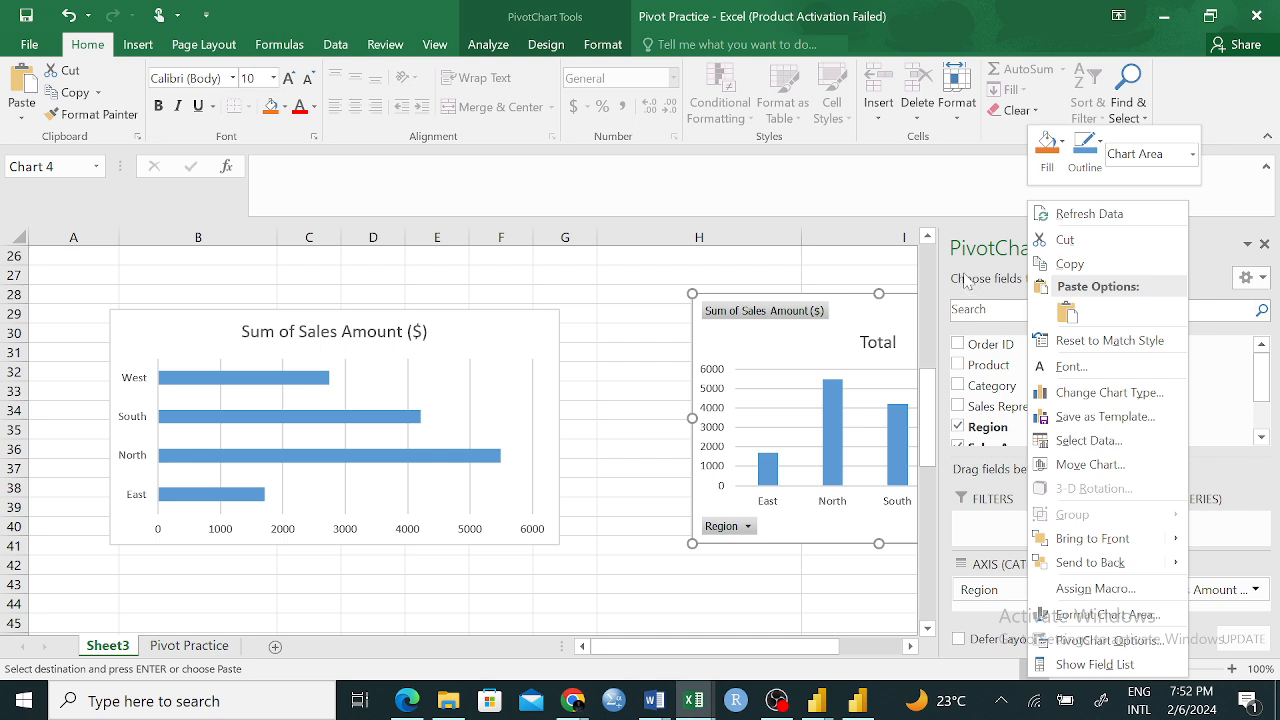
{"action": "left_click", "coordinate": [1098, 218]}
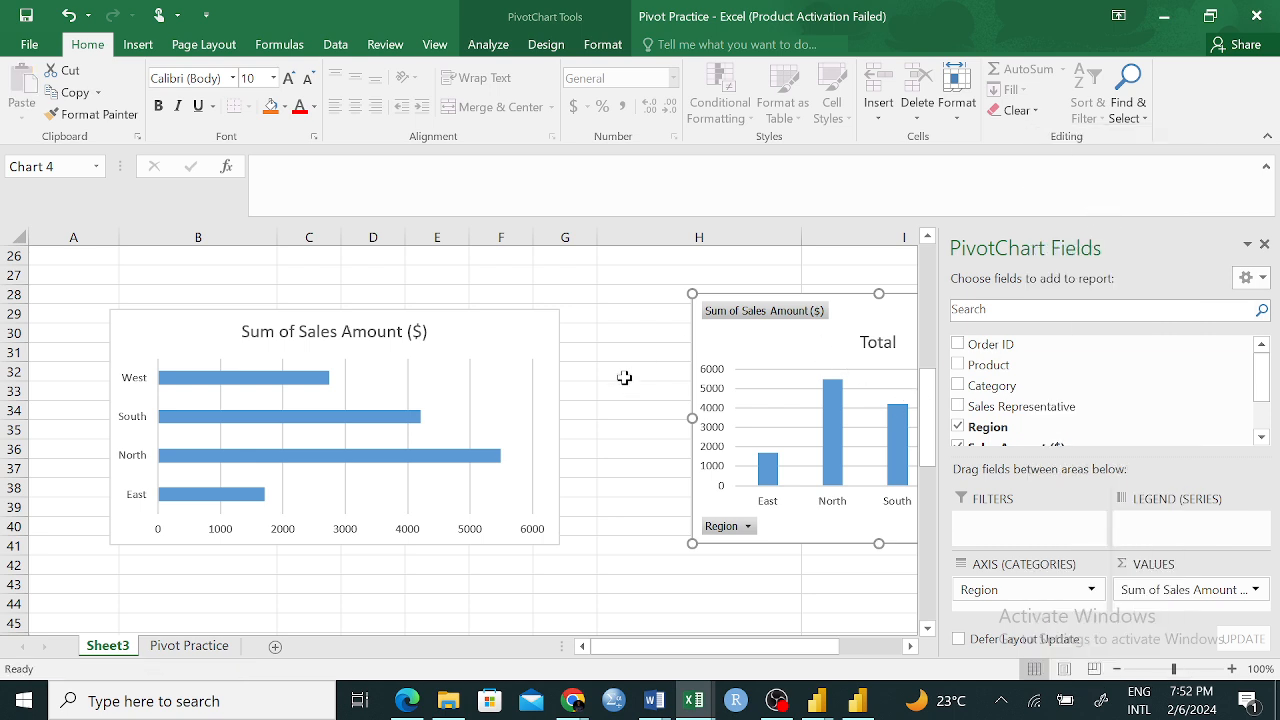
{"action": "left_click", "coordinate": [633, 366]}
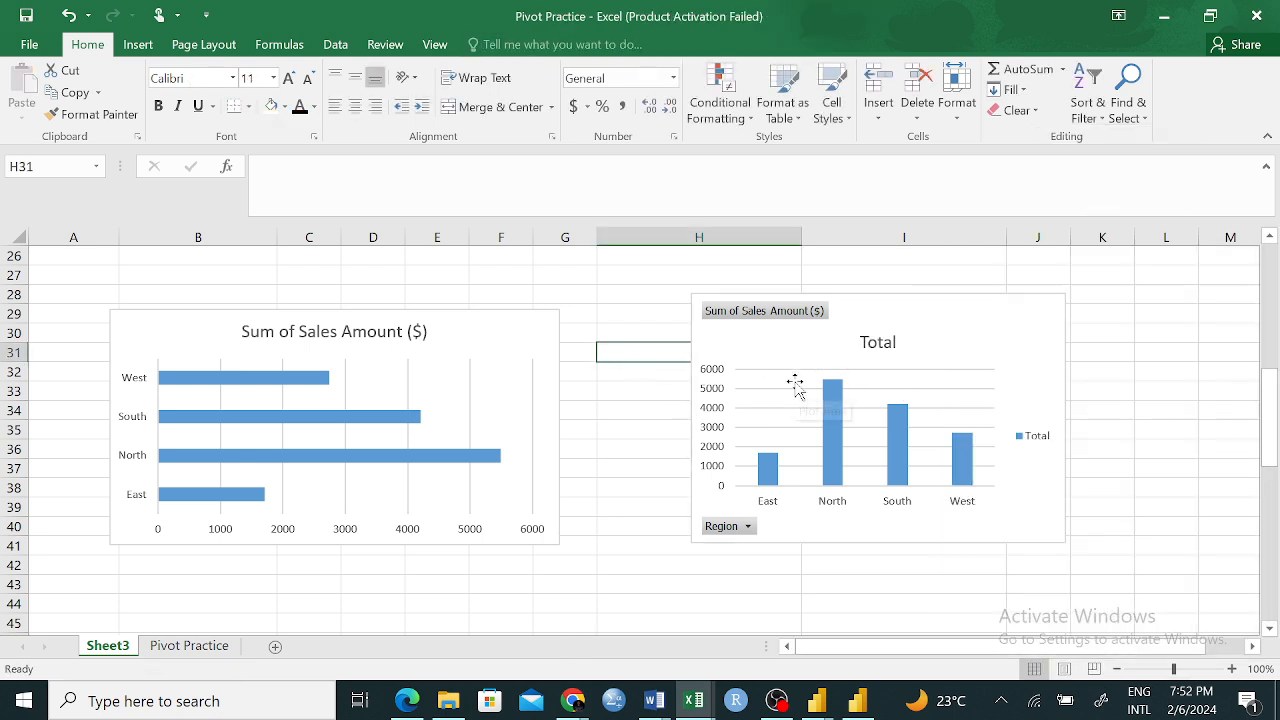
{"action": "left_click", "coordinate": [1024, 315]}
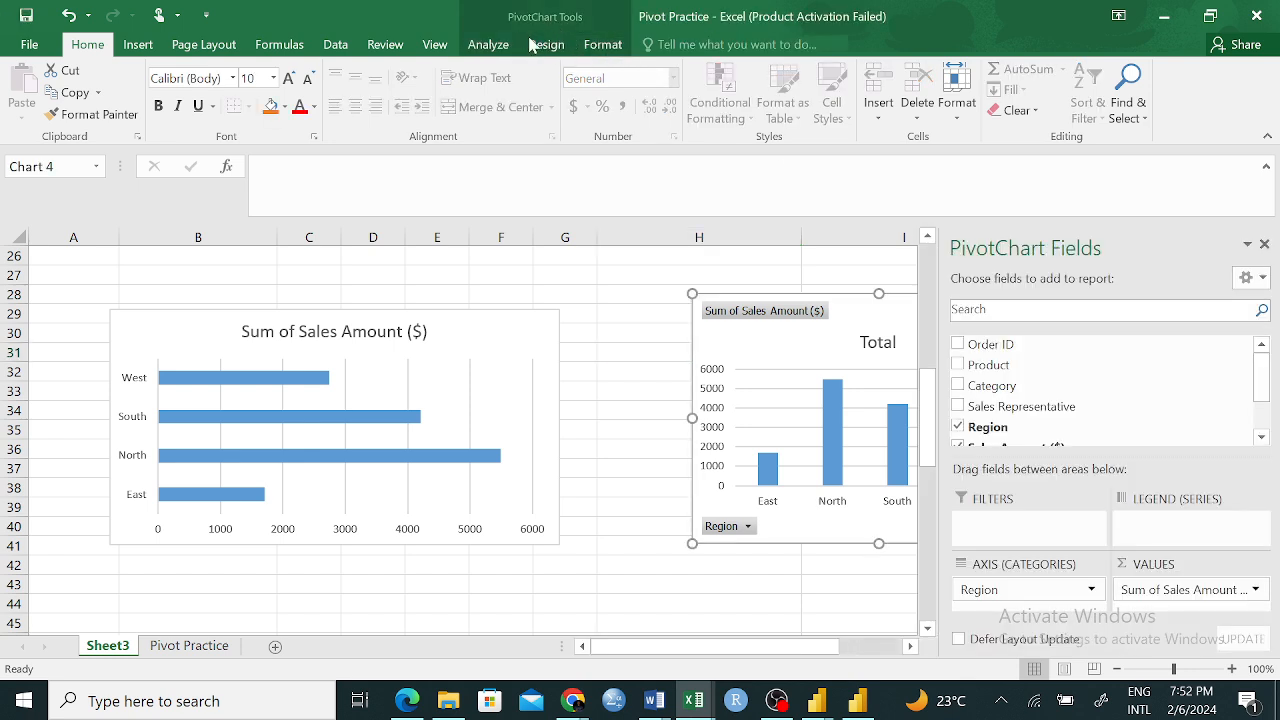
{"action": "left_click", "coordinate": [540, 44]}
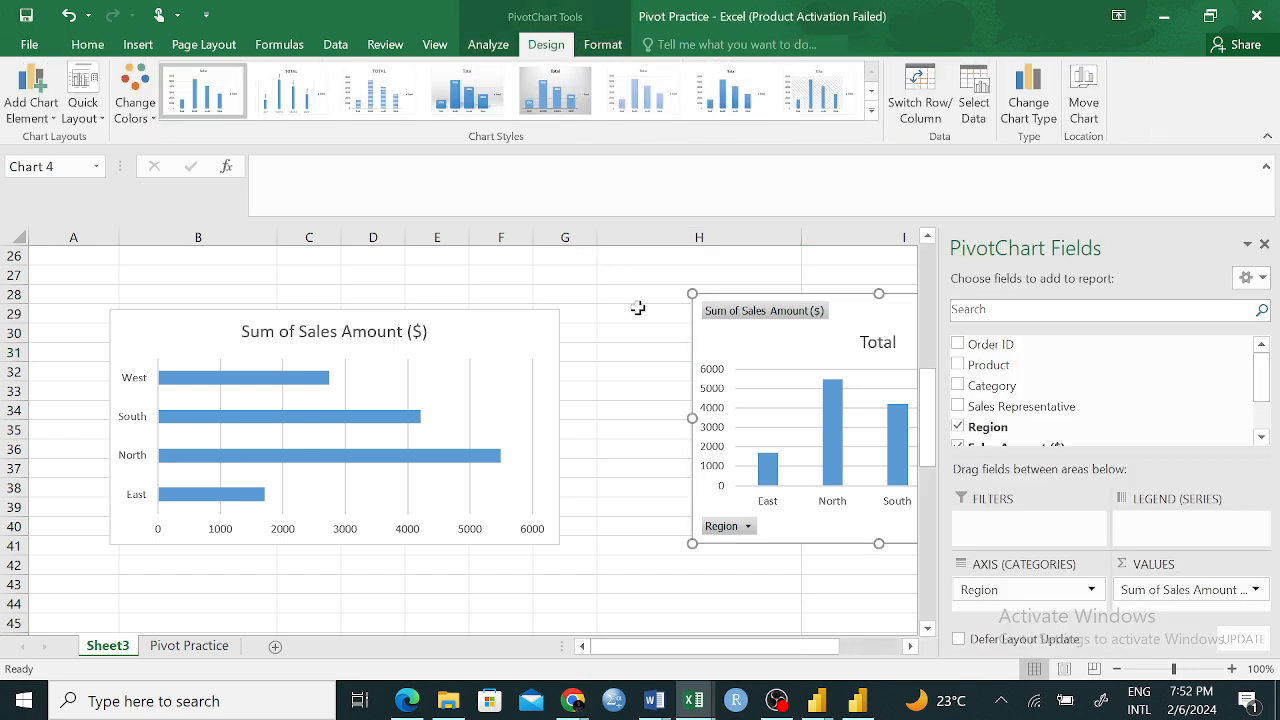
{"action": "left_click", "coordinate": [637, 309]}
{"action": "right_click", "coordinate": [1040, 333]}
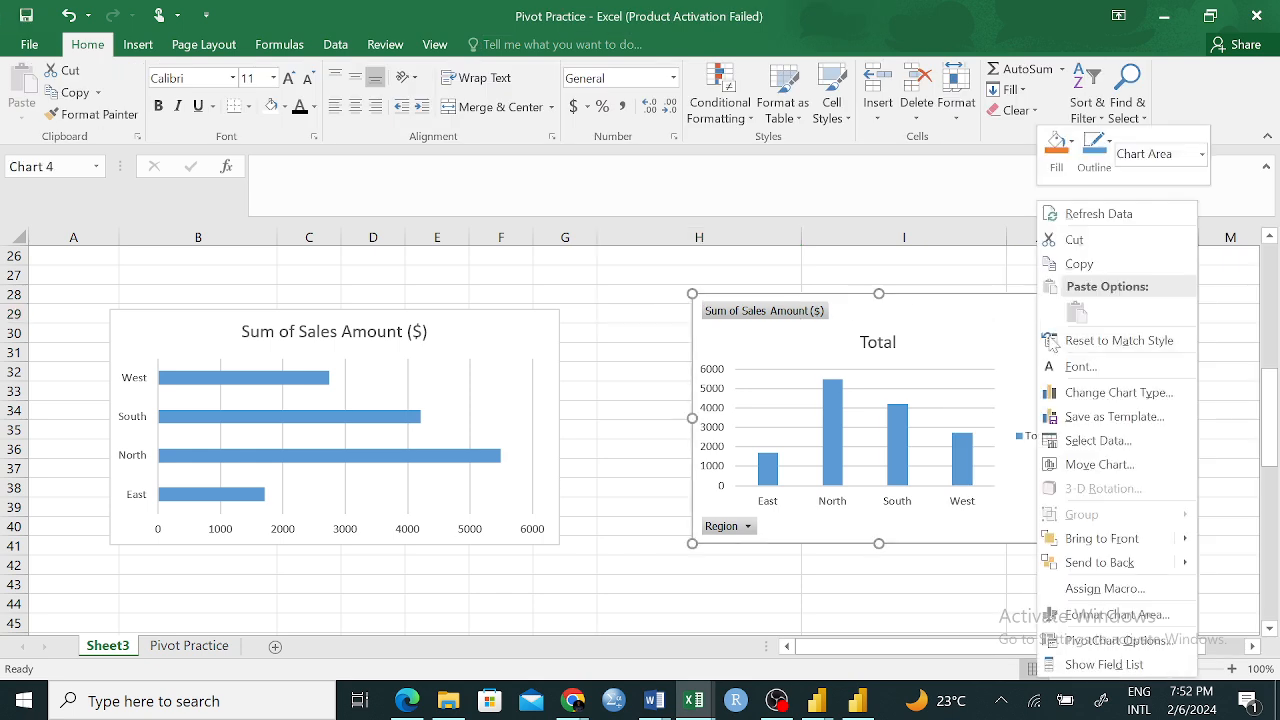
{"action": "key", "text": "Escape"}
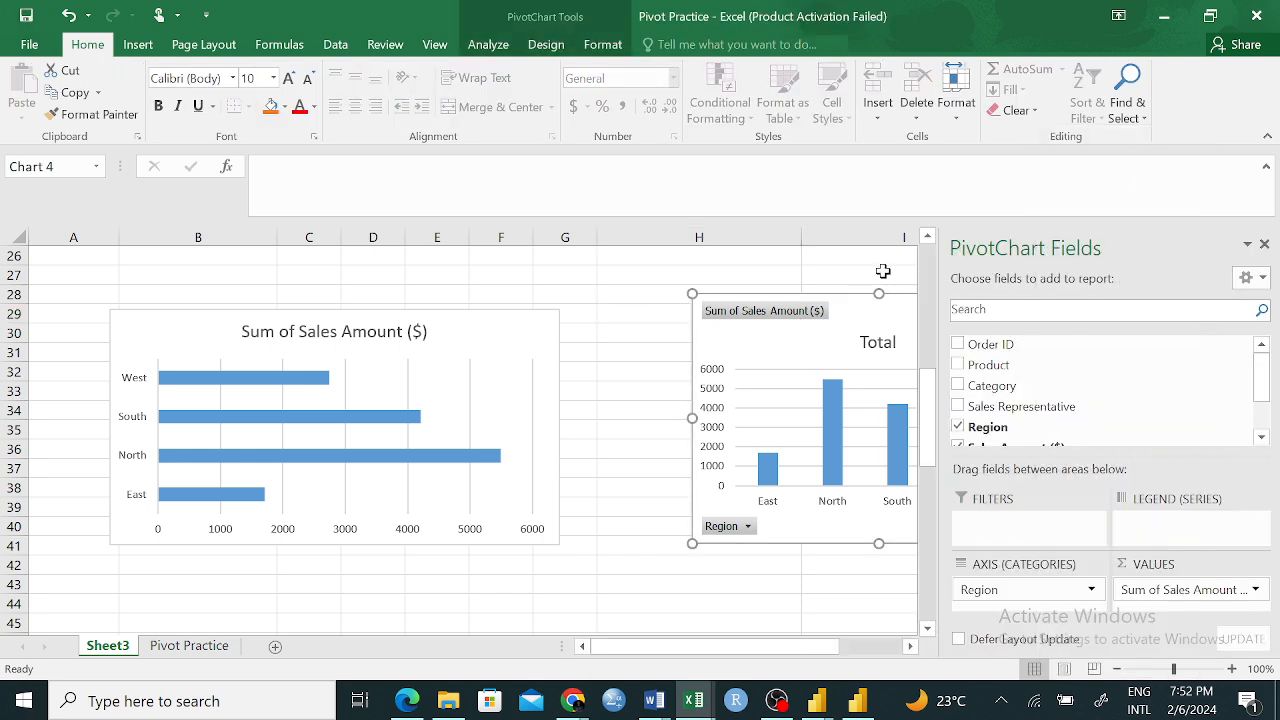
Close the PivotChart field list and bring up the list of chart elements for the PivotChart
{"action": "left_click", "coordinate": [1264, 244]}
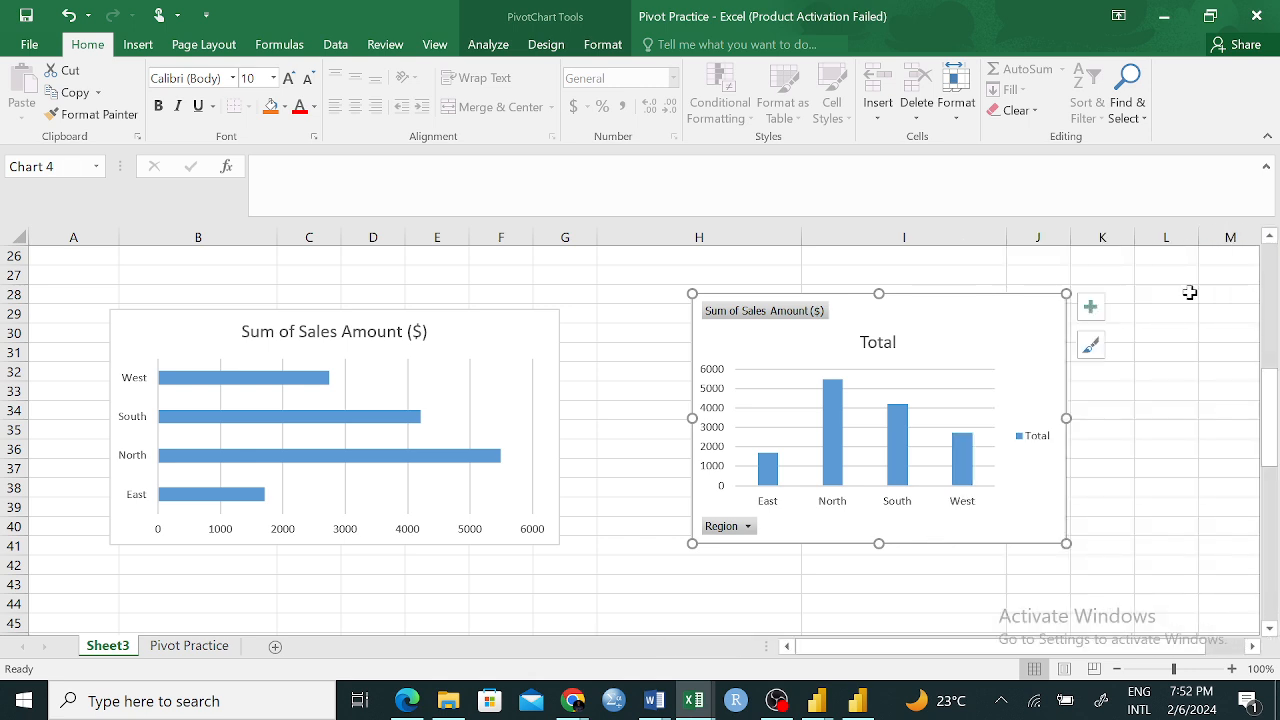
{"action": "left_click", "coordinate": [1092, 308]}
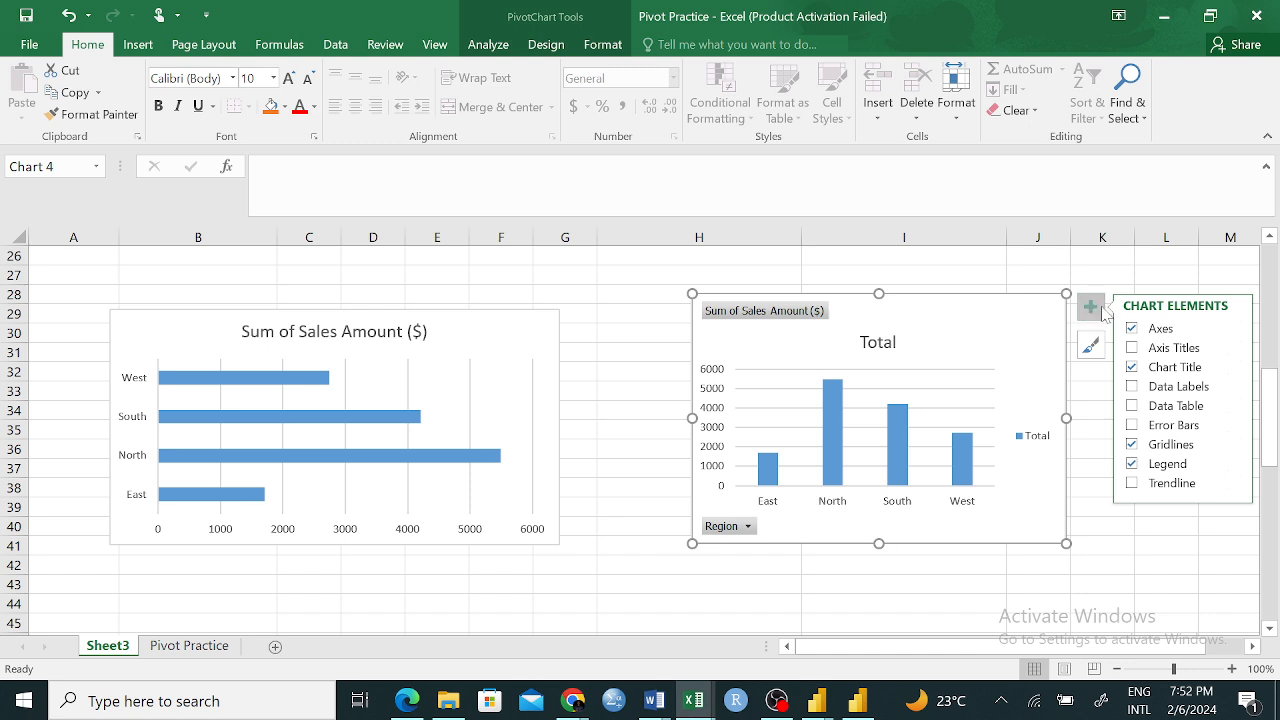
Try axis titles on the PivotChart, remove them, and toggle the chart title off and back on
{"action": "left_click", "coordinate": [1131, 347]}
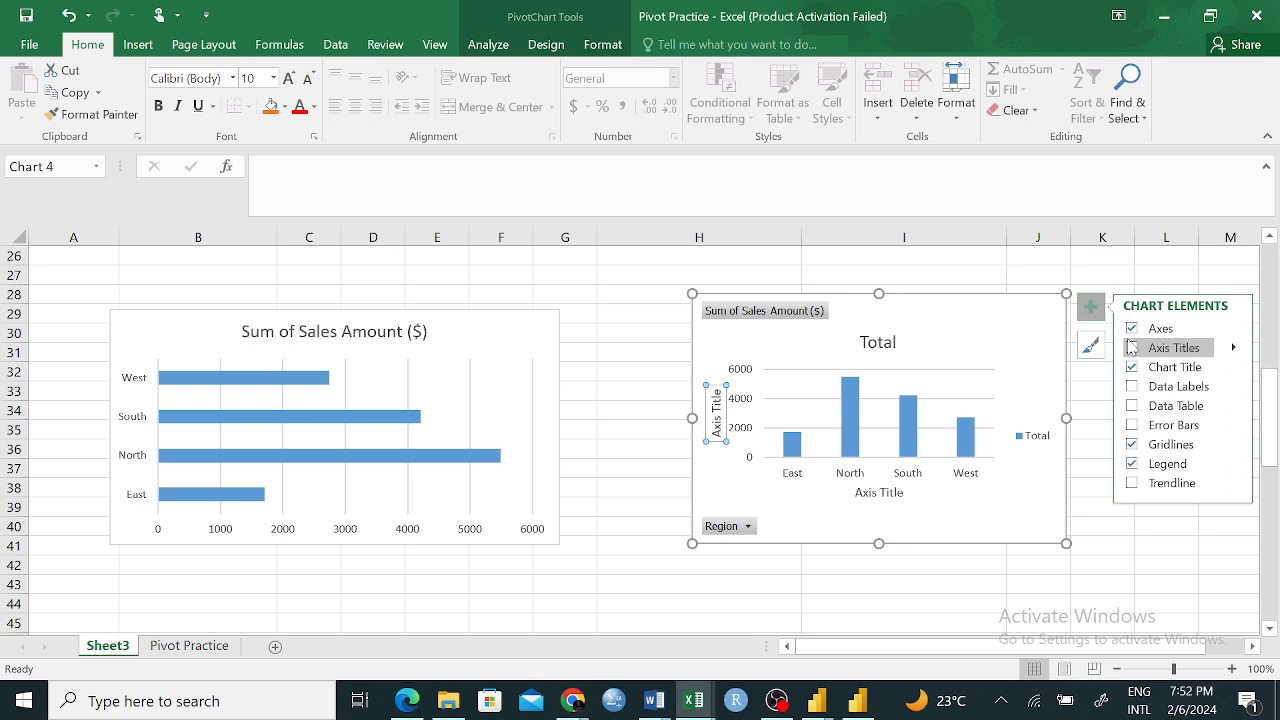
{"action": "left_click", "coordinate": [1132, 347]}
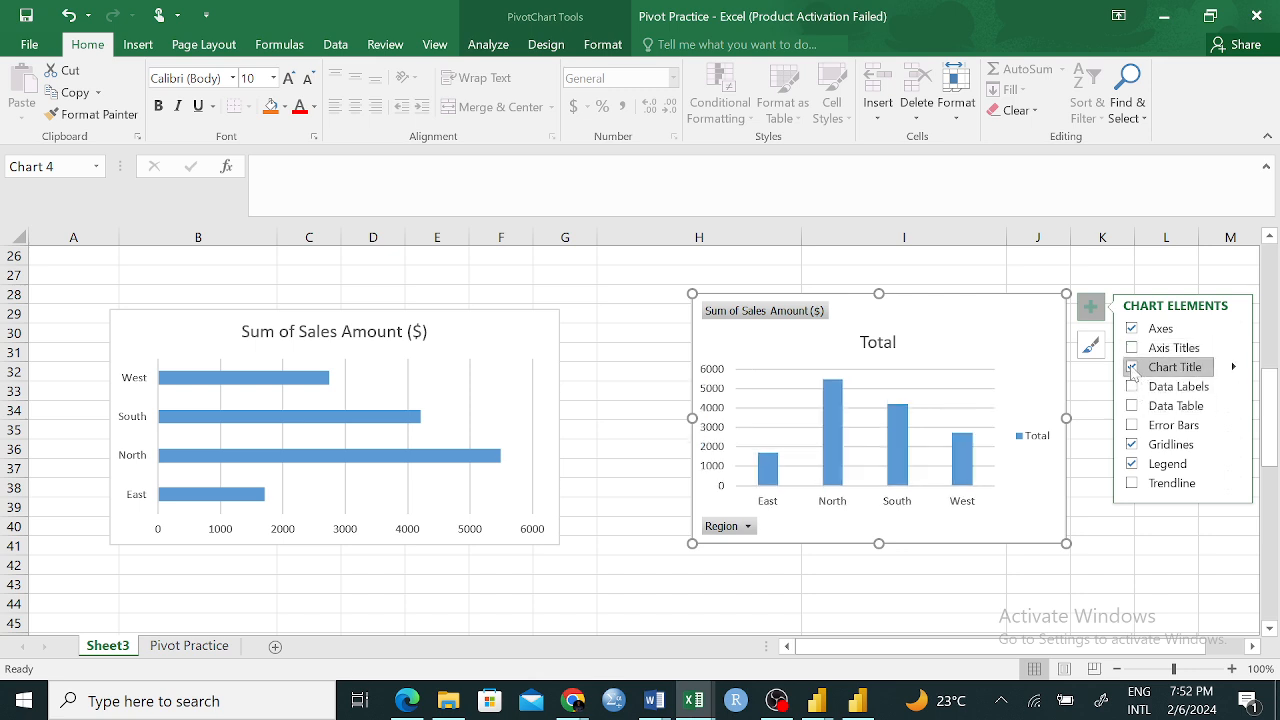
{"action": "left_click", "coordinate": [1132, 367]}
{"action": "left_click", "coordinate": [1132, 367]}
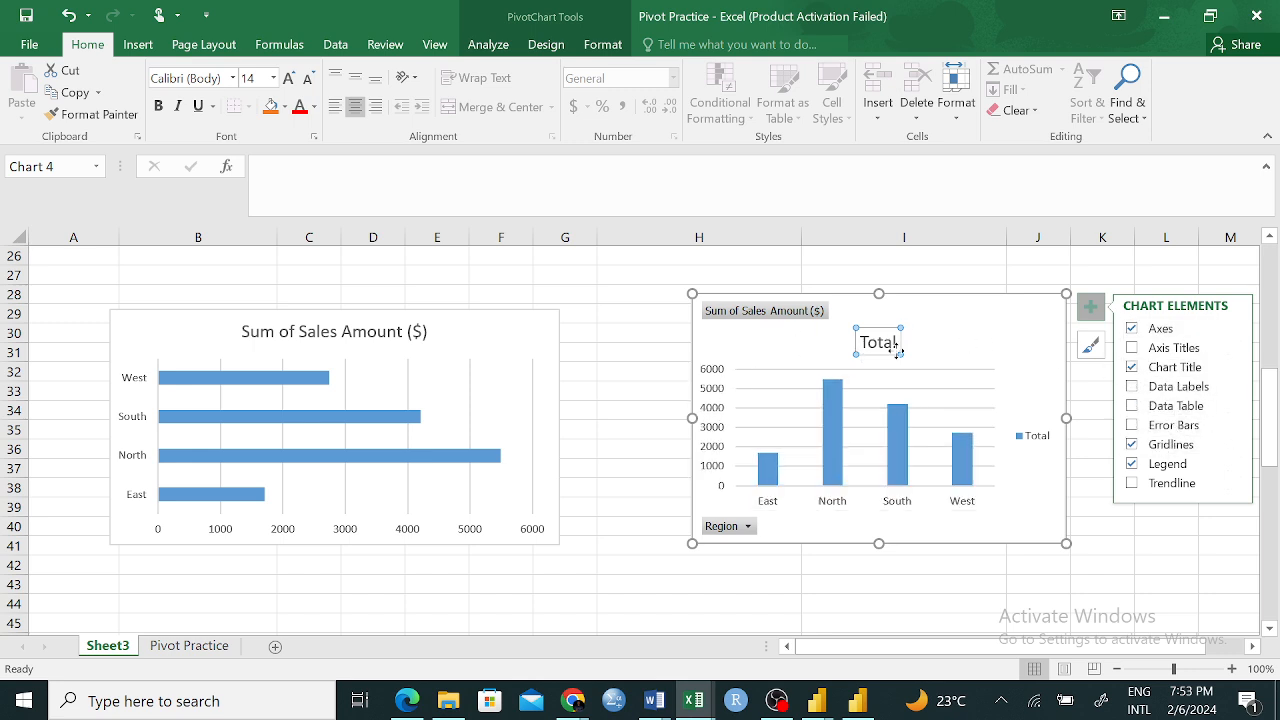
Add data labels to the PivotChart's region columns and look at the label placement options
{"action": "left_click", "coordinate": [1133, 388]}
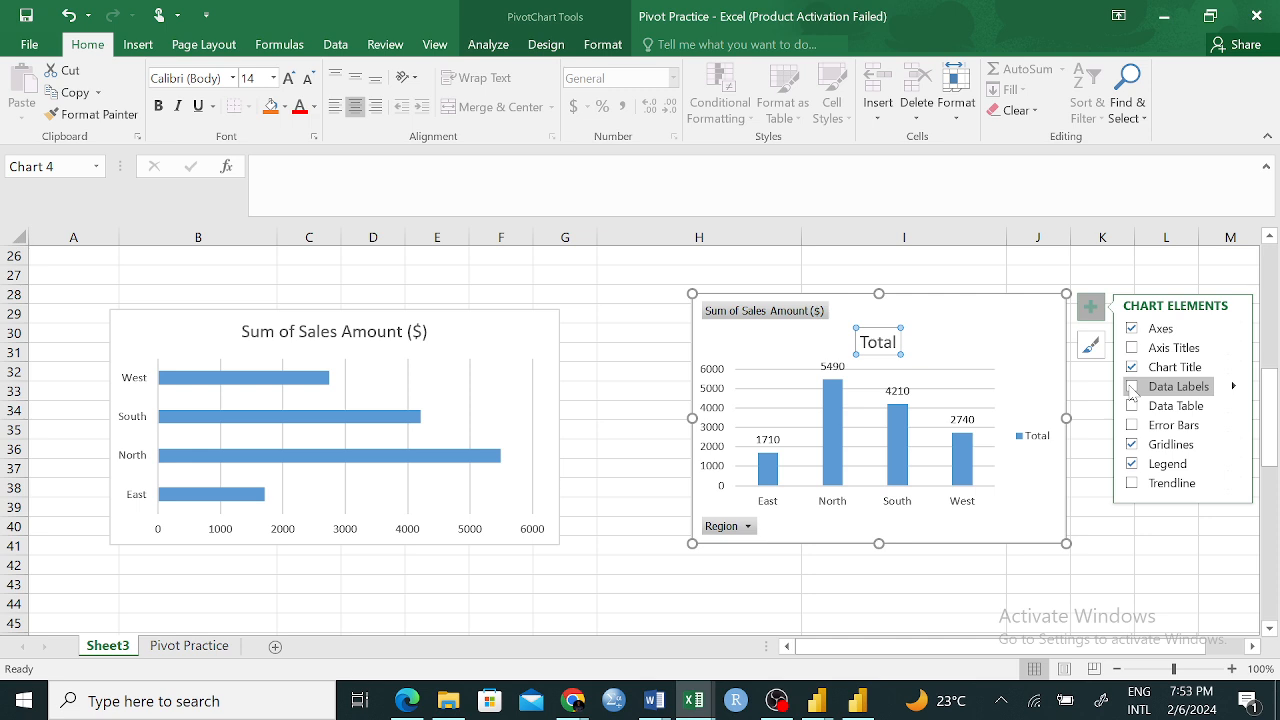
{"action": "left_click", "coordinate": [1131, 388]}
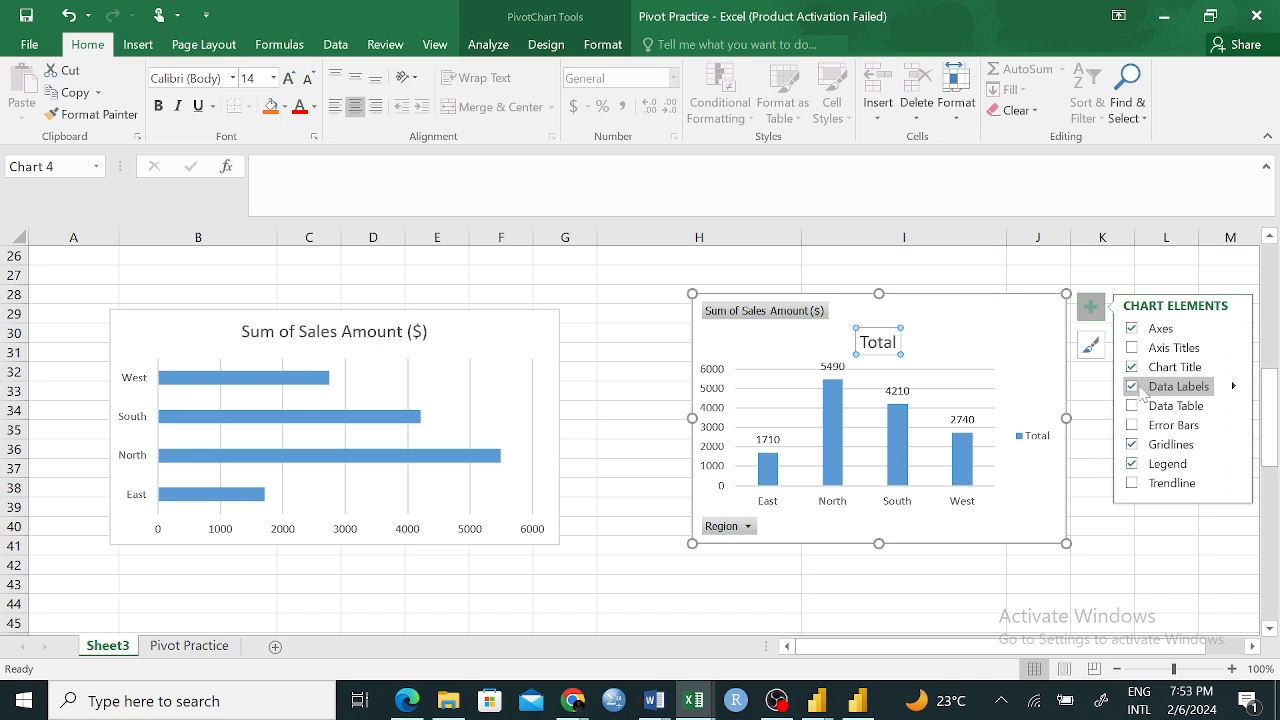
{"action": "left_click", "coordinate": [1234, 389]}
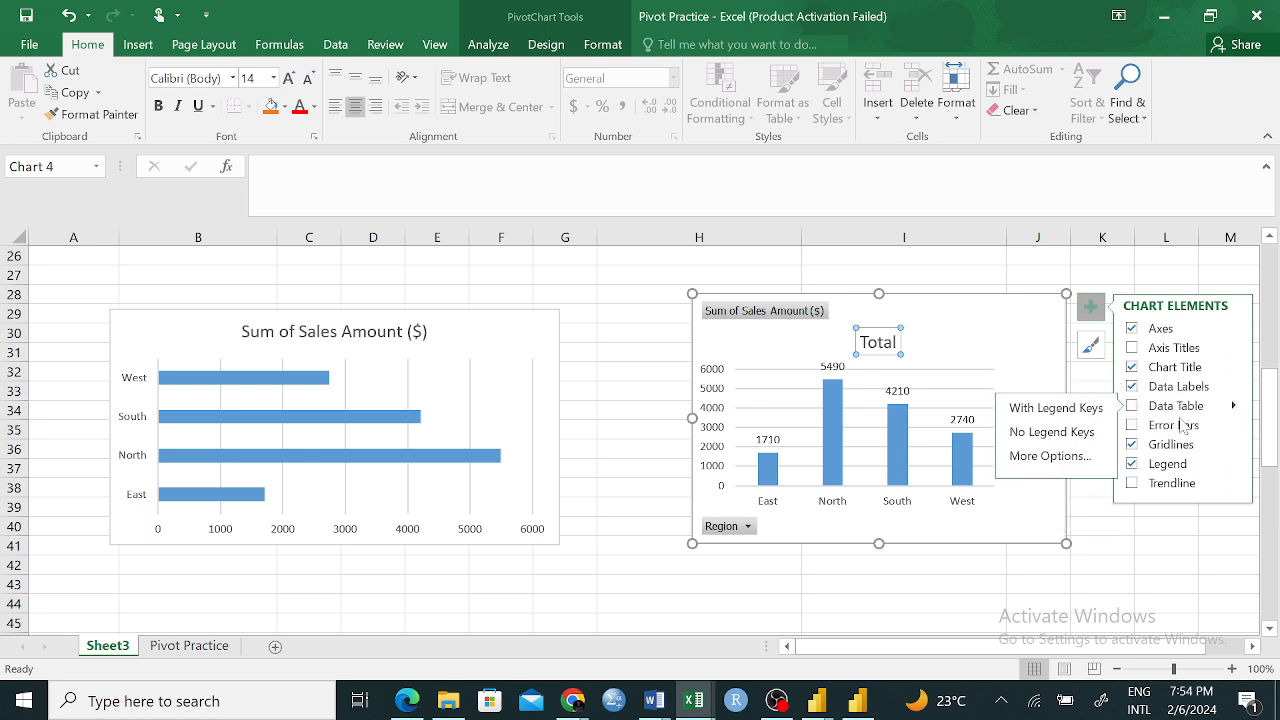
Try out a data table and error bars on the PivotChart, removing each one again
{"action": "left_click", "coordinate": [1133, 406]}
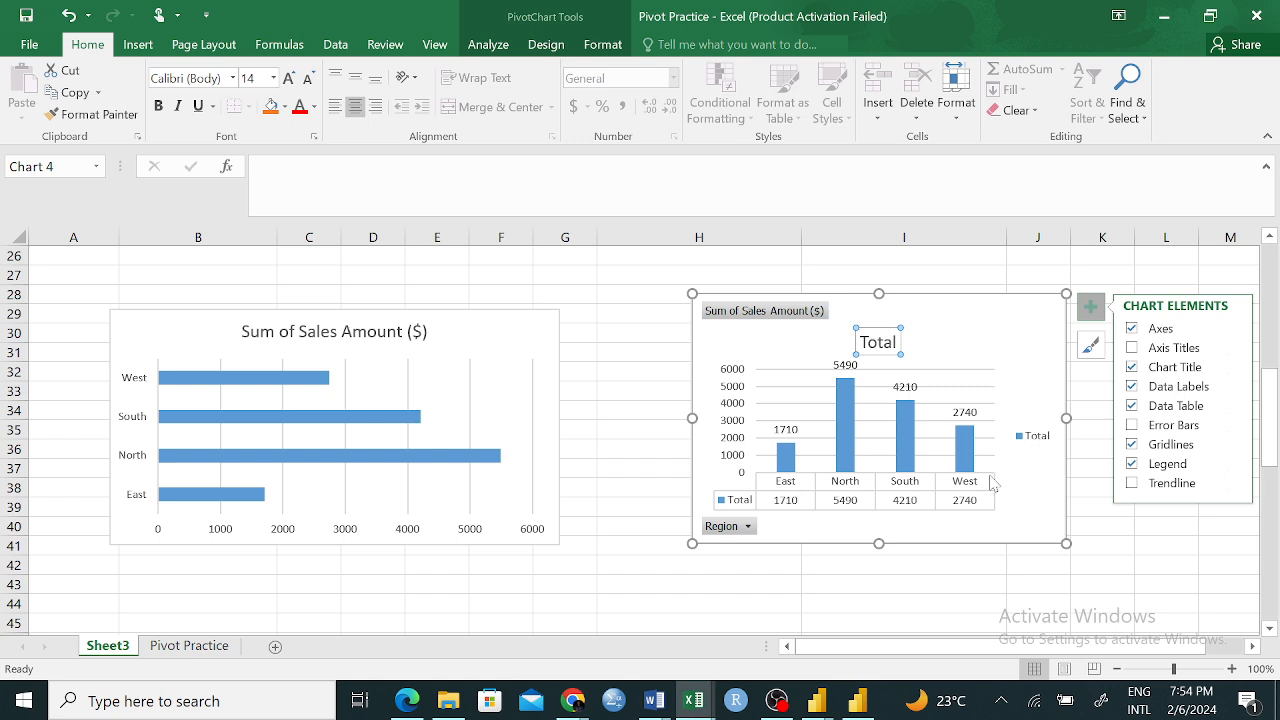
{"action": "left_click", "coordinate": [1132, 406]}
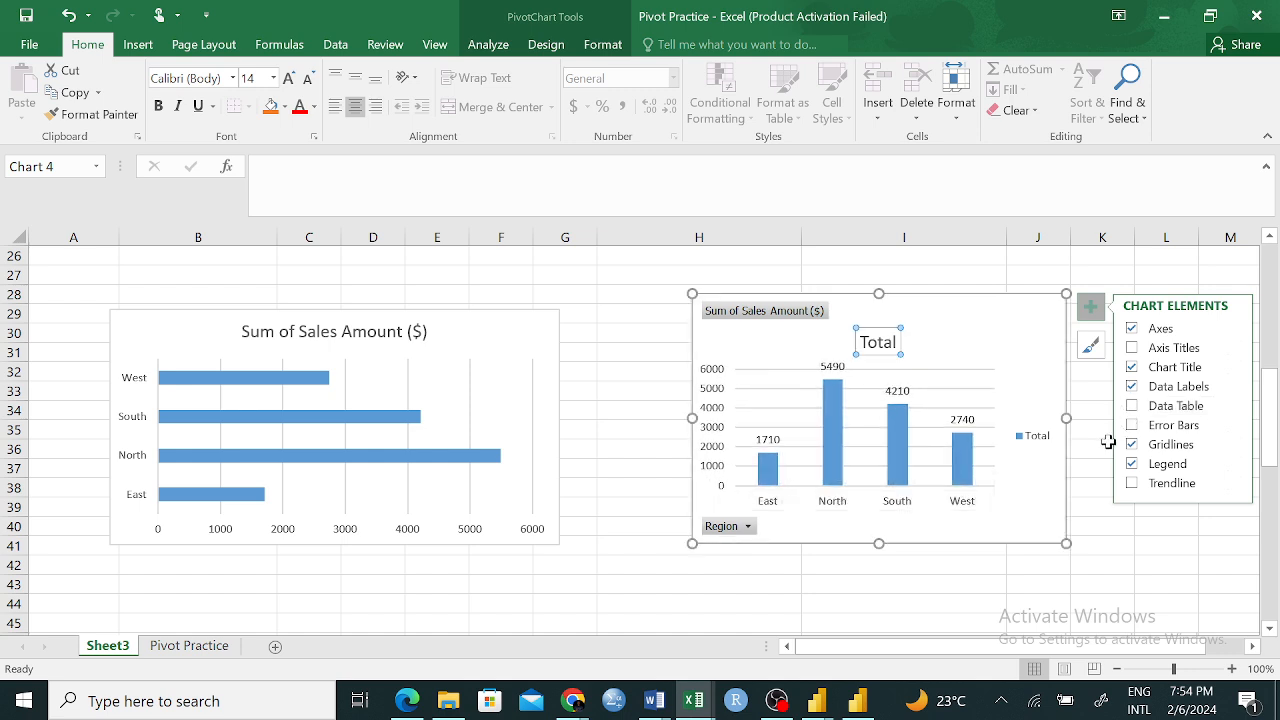
{"action": "left_click", "coordinate": [1132, 425]}
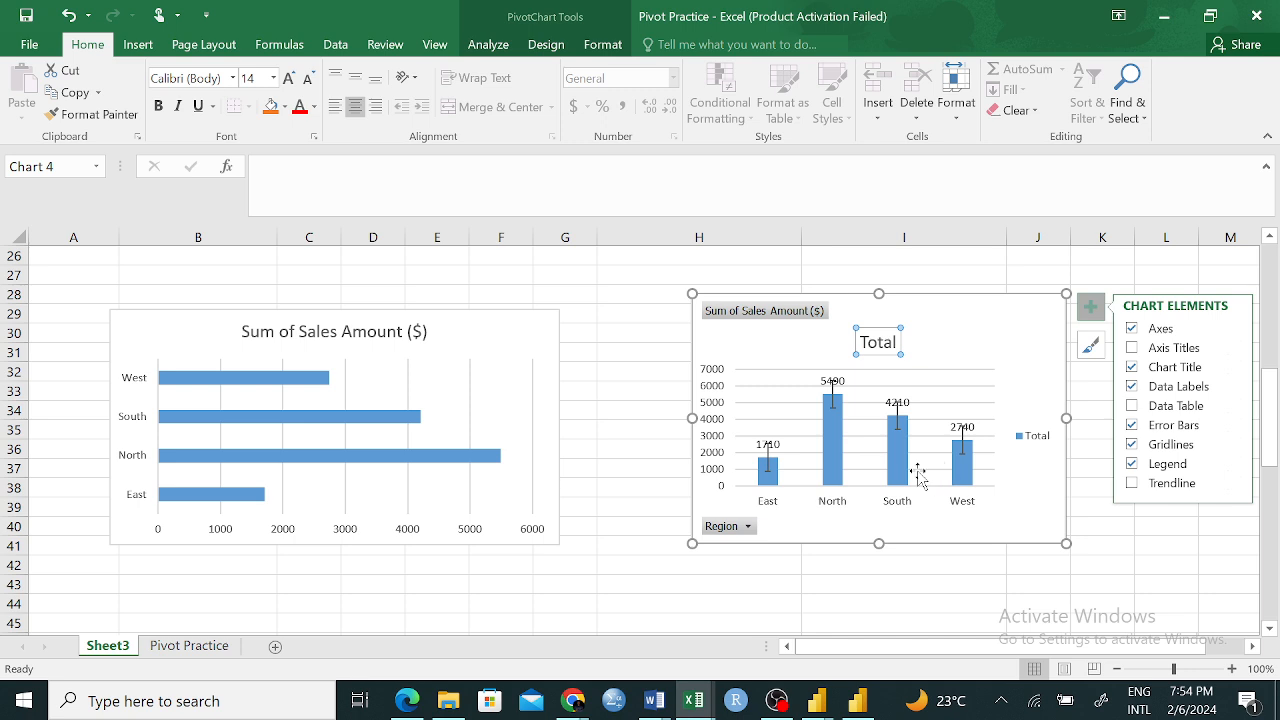
{"action": "left_click", "coordinate": [1132, 425]}
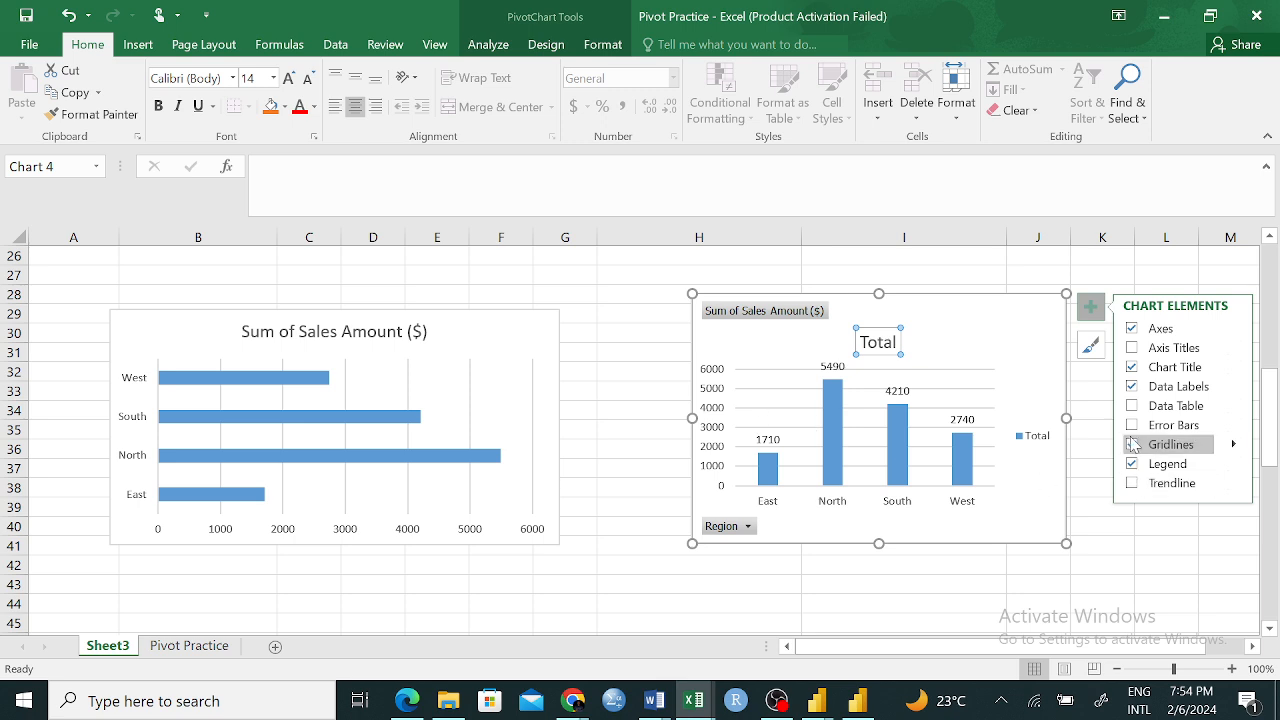
Remove the gridlines and the legend from the PivotChart
{"action": "left_click", "coordinate": [1131, 442]}
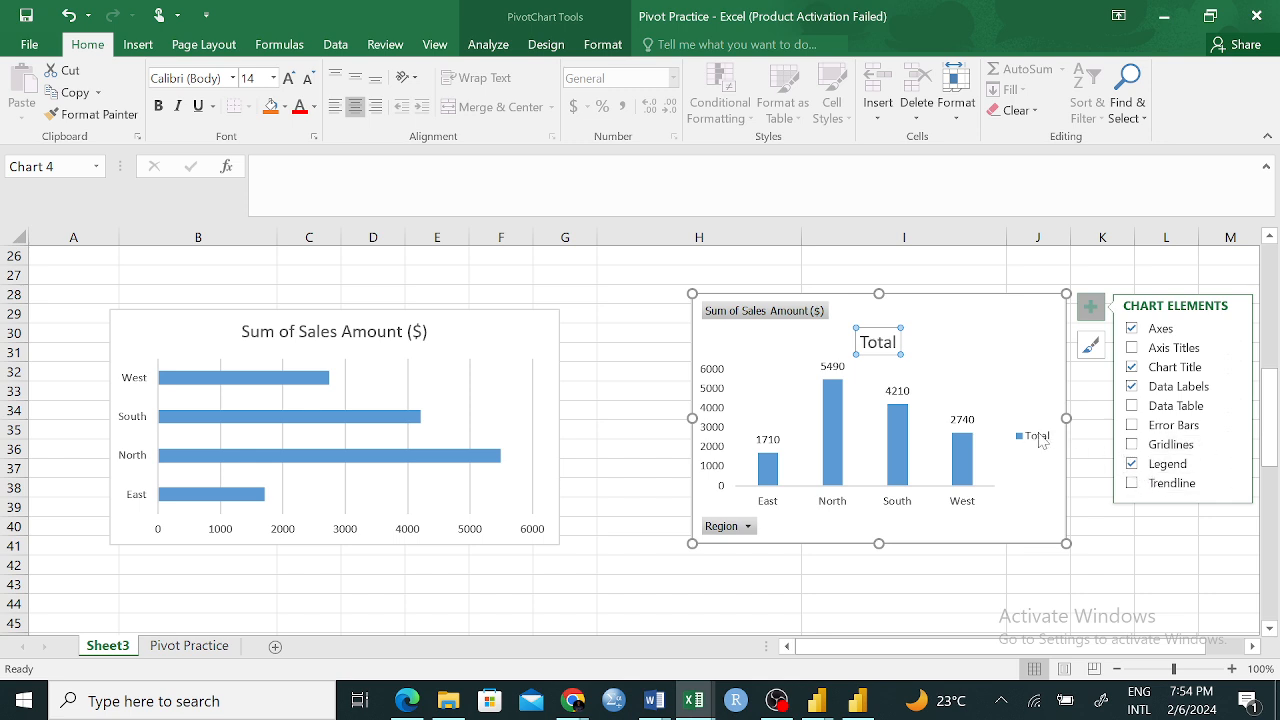
{"action": "left_click", "coordinate": [1131, 464]}
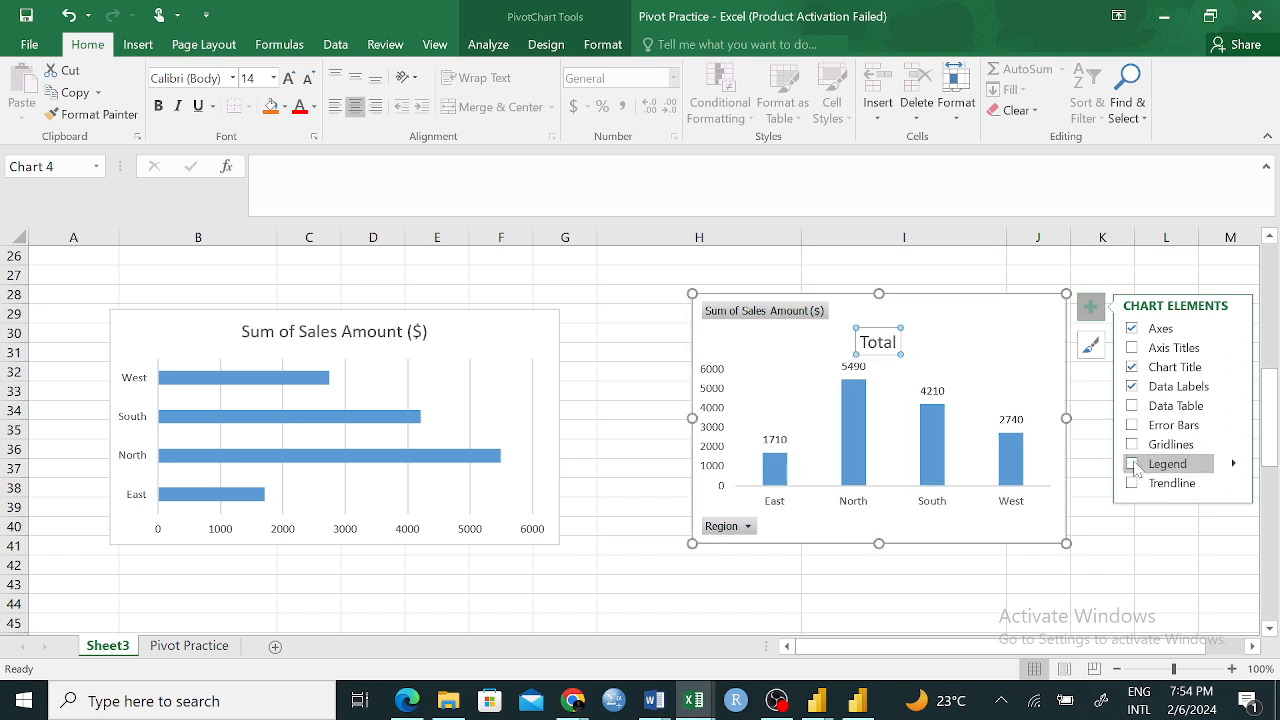
{"action": "left_click", "coordinate": [1133, 465]}
{"action": "left_click", "coordinate": [1234, 465]}
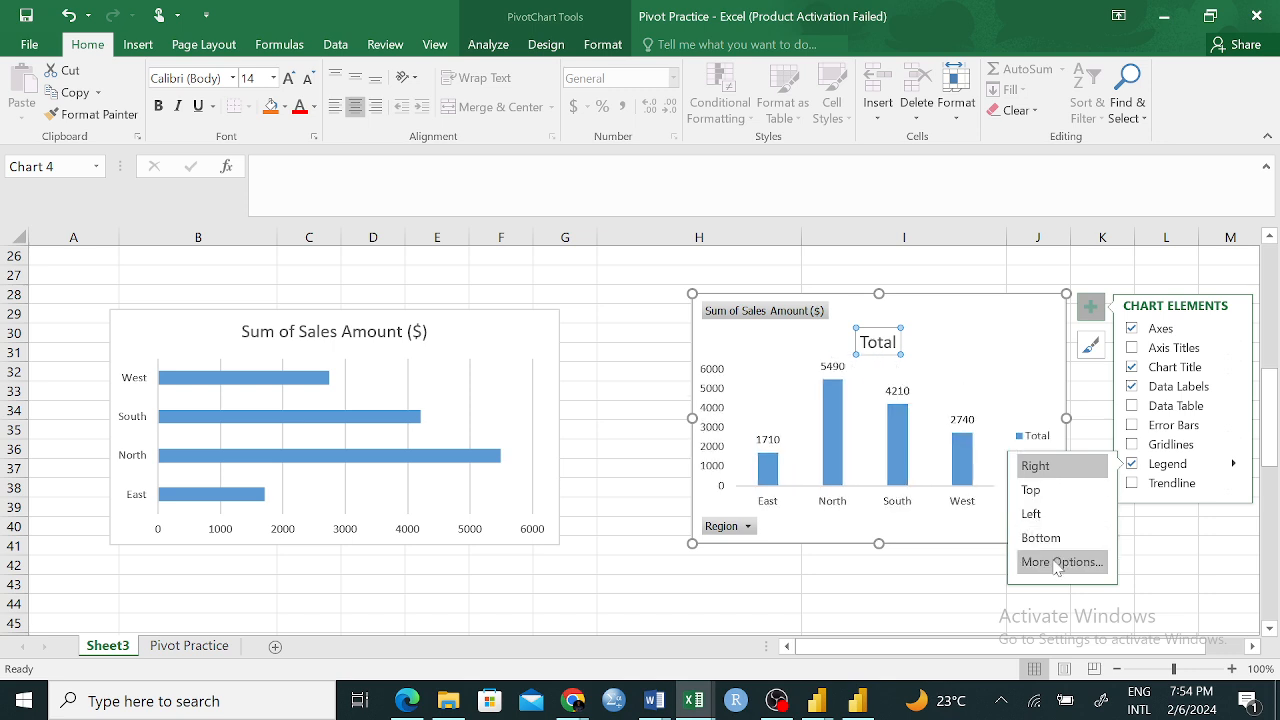
{"action": "left_click", "coordinate": [1133, 465]}
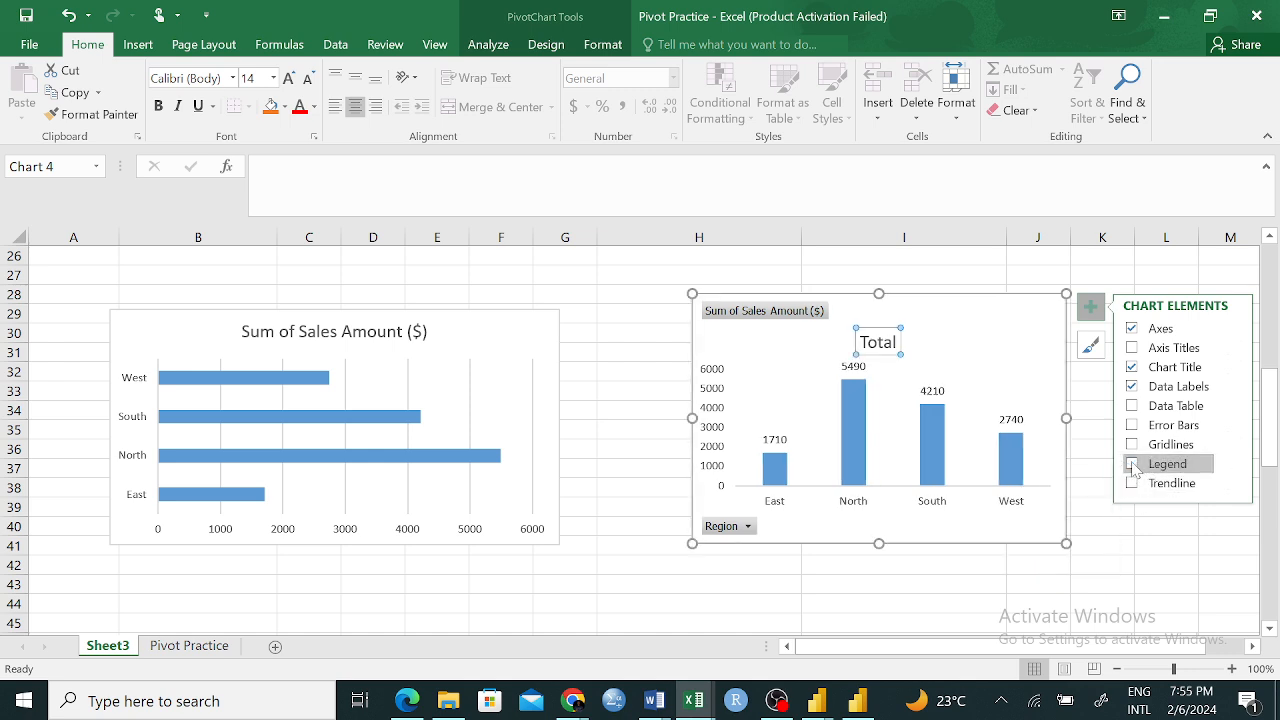
Try a trendline on the PivotChart, remove it, and deselect the chart
{"action": "left_click", "coordinate": [1133, 484]}
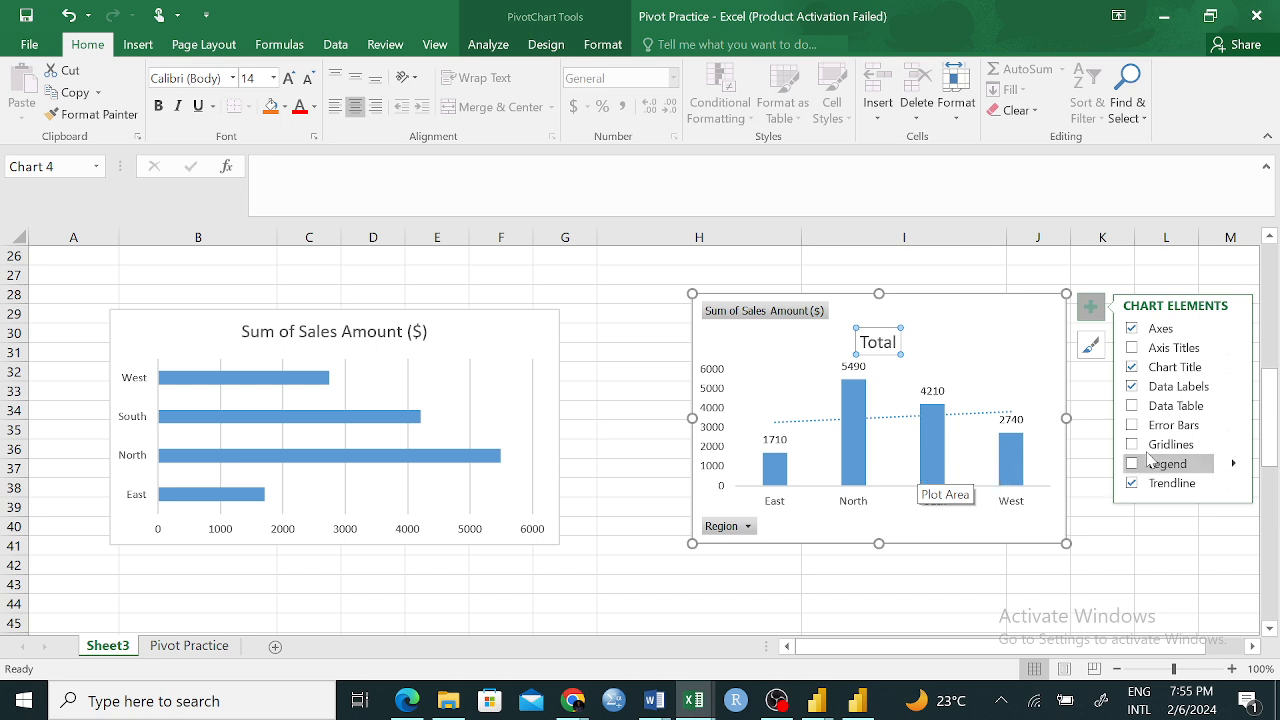
{"action": "left_click", "coordinate": [1132, 483]}
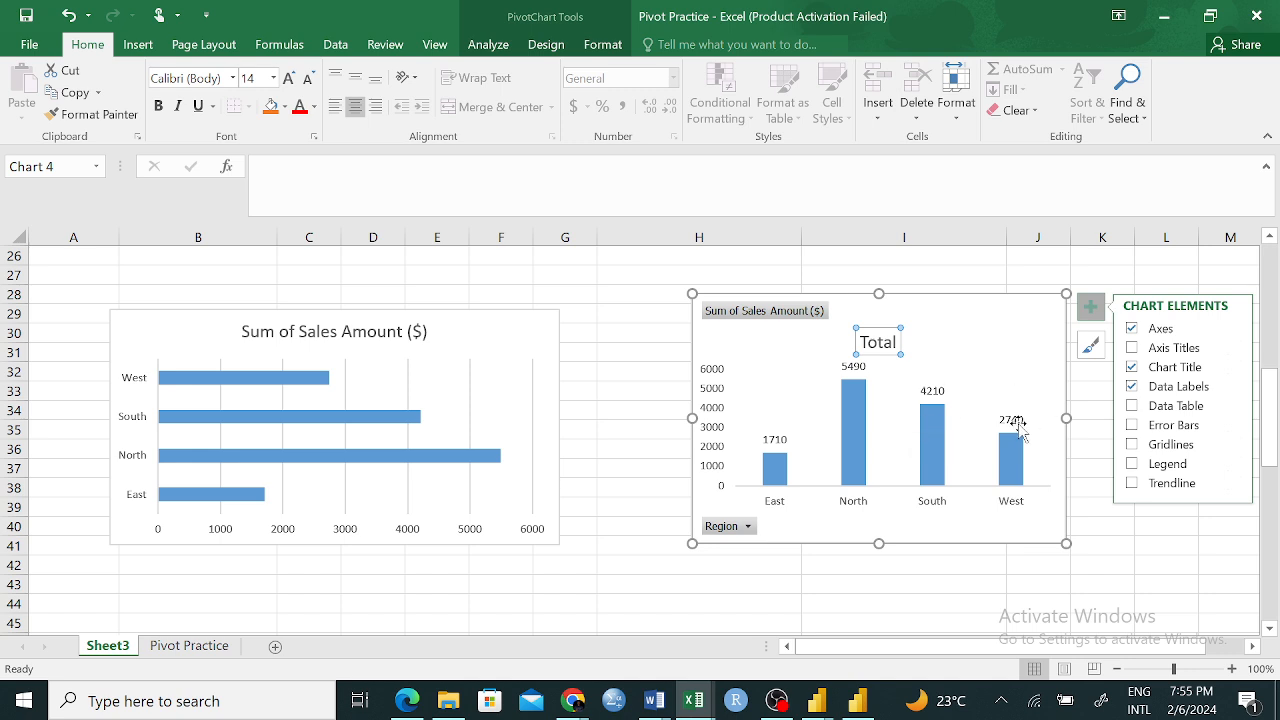
{"action": "left_click", "coordinate": [607, 312]}
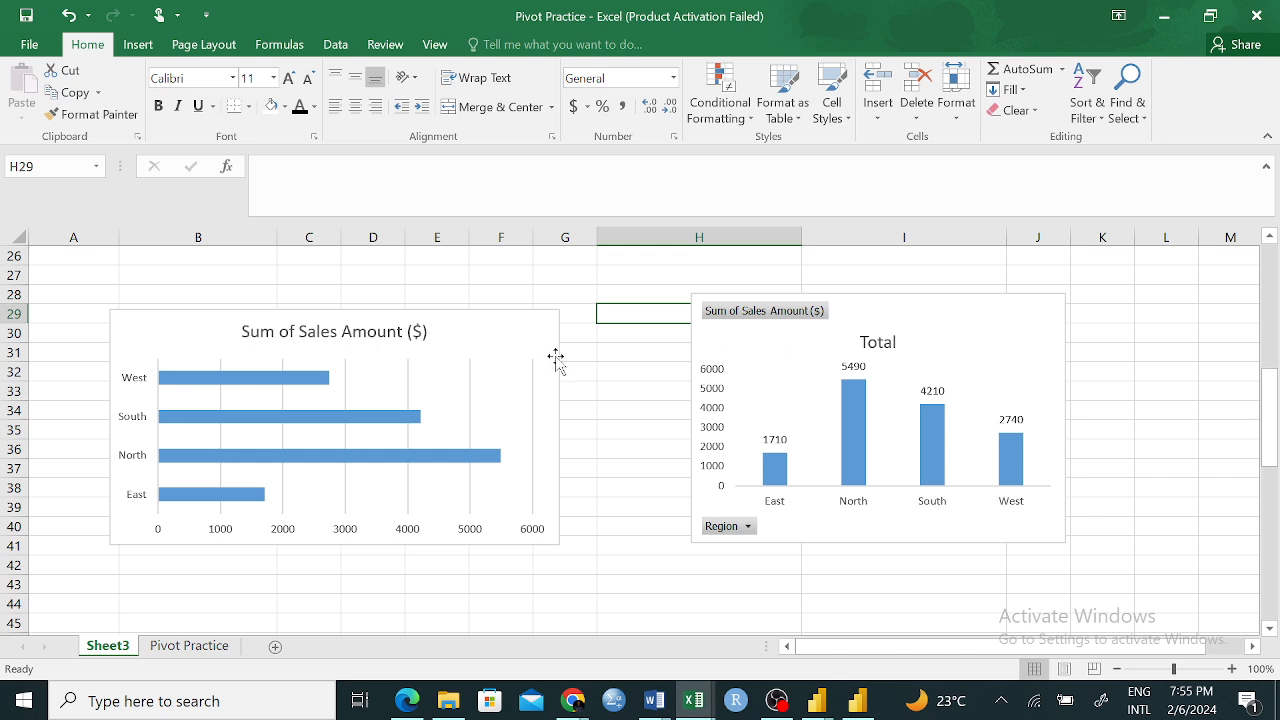
Filter the North category out of the regular bar chart and apply the filter
{"action": "left_click", "coordinate": [534, 337]}
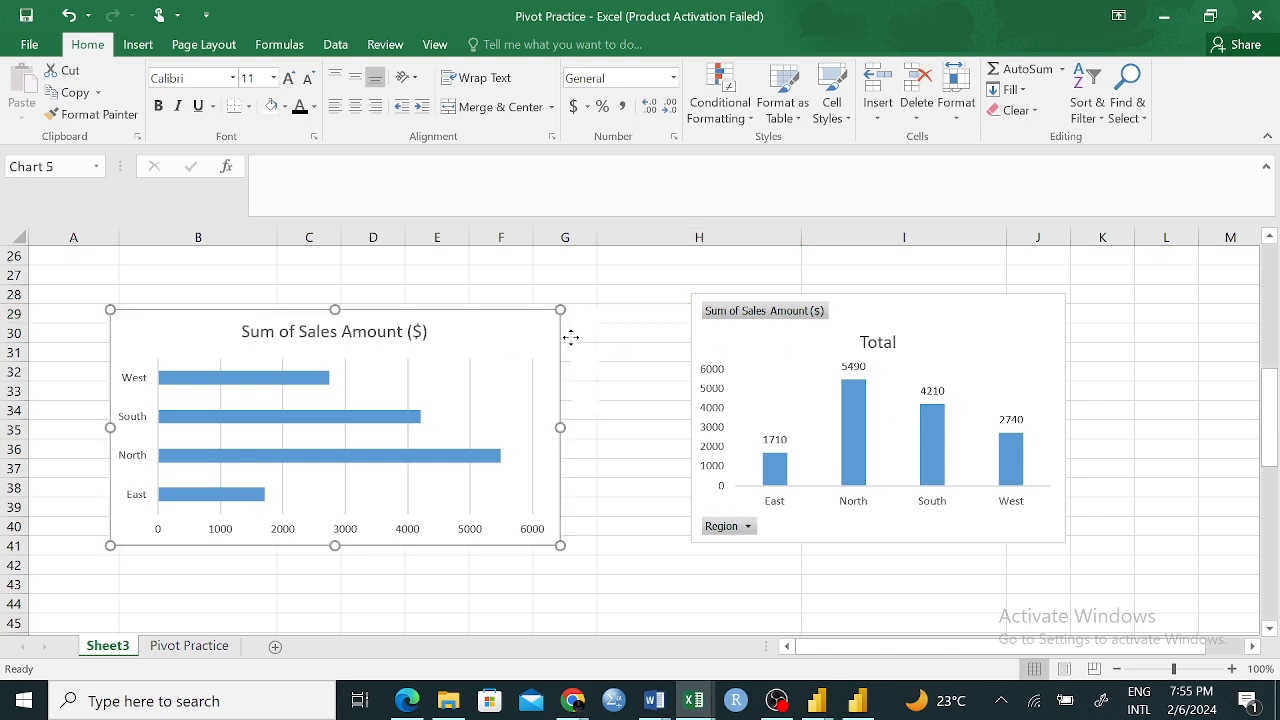
{"action": "left_click", "coordinate": [502, 334]}
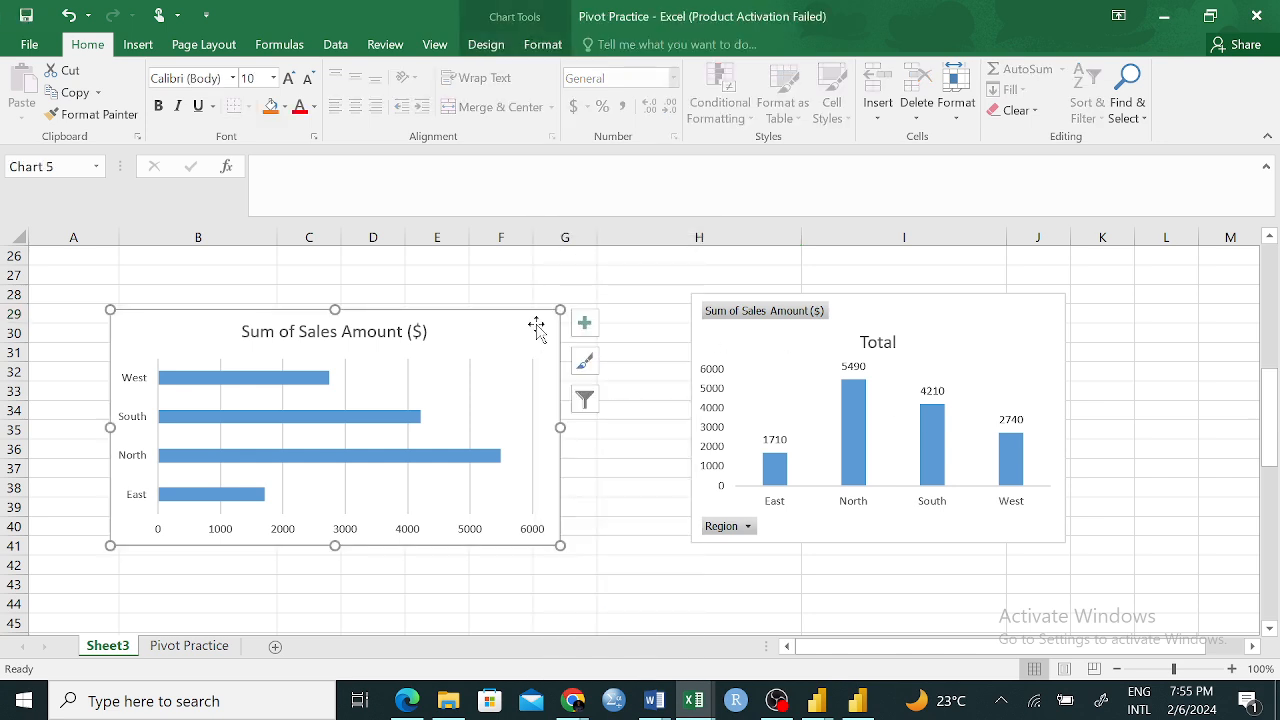
{"action": "left_click", "coordinate": [586, 405]}
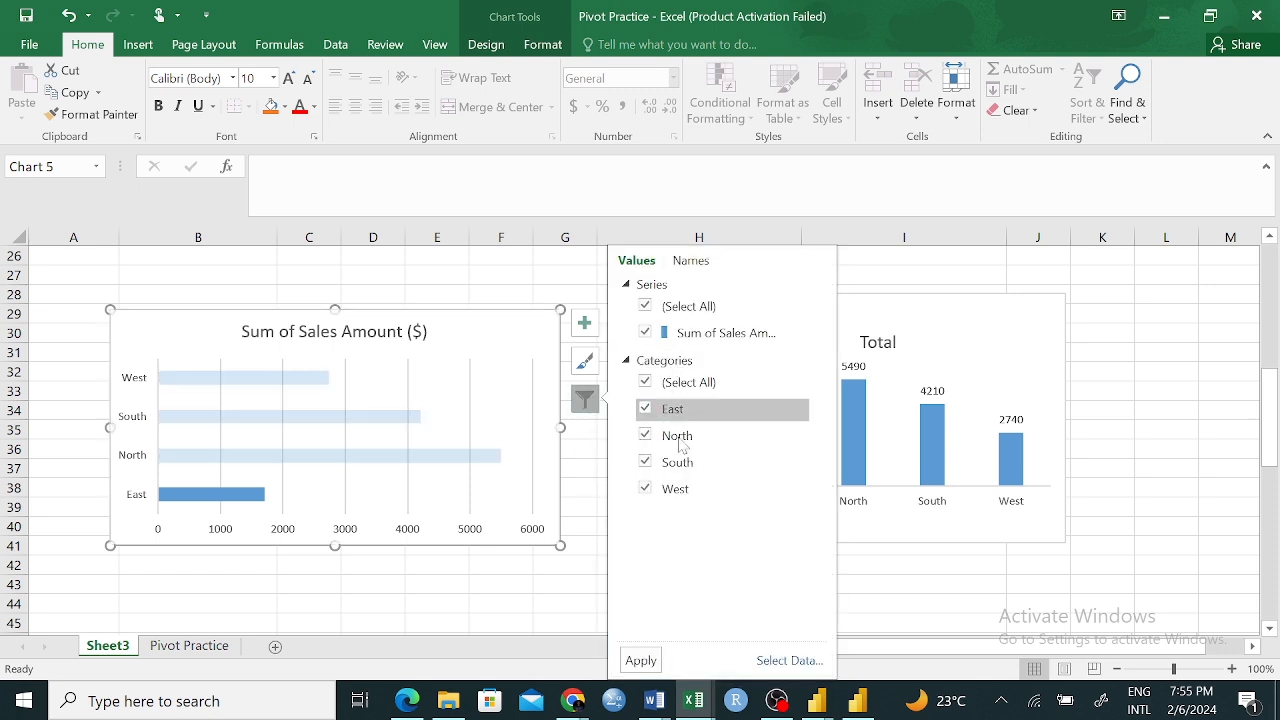
{"action": "left_click", "coordinate": [645, 435]}
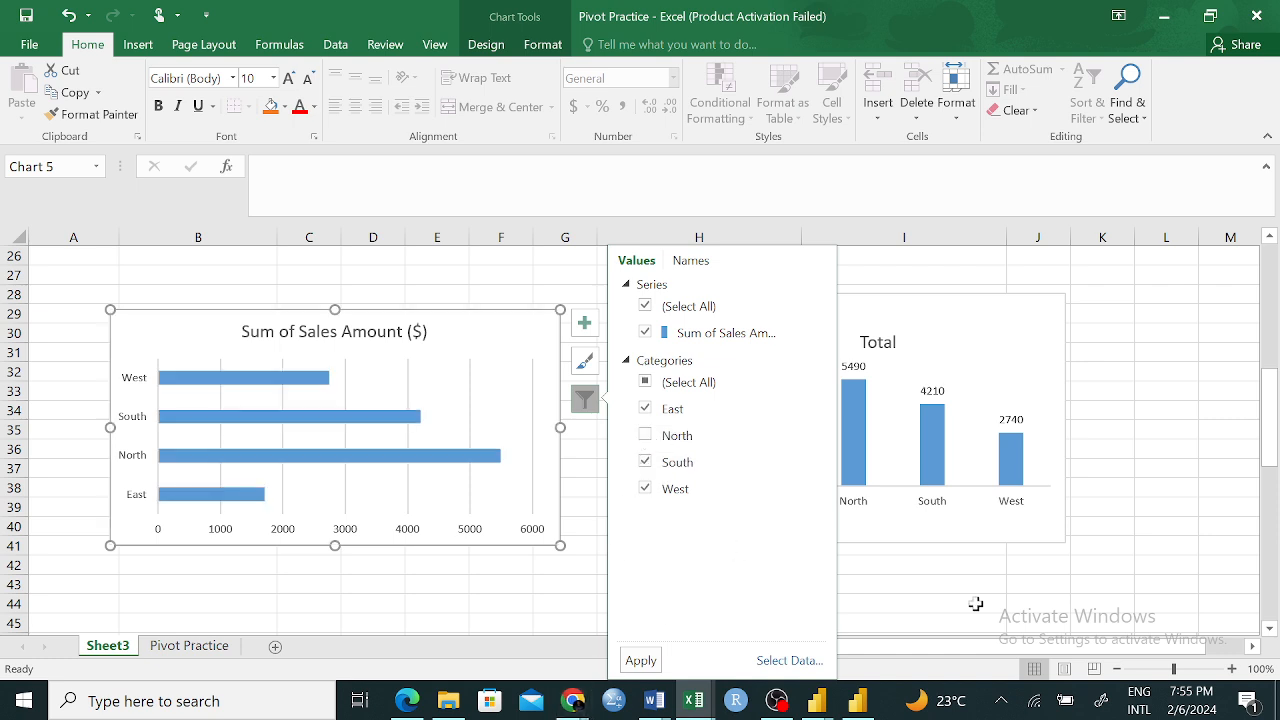
{"action": "left_click", "coordinate": [641, 660]}
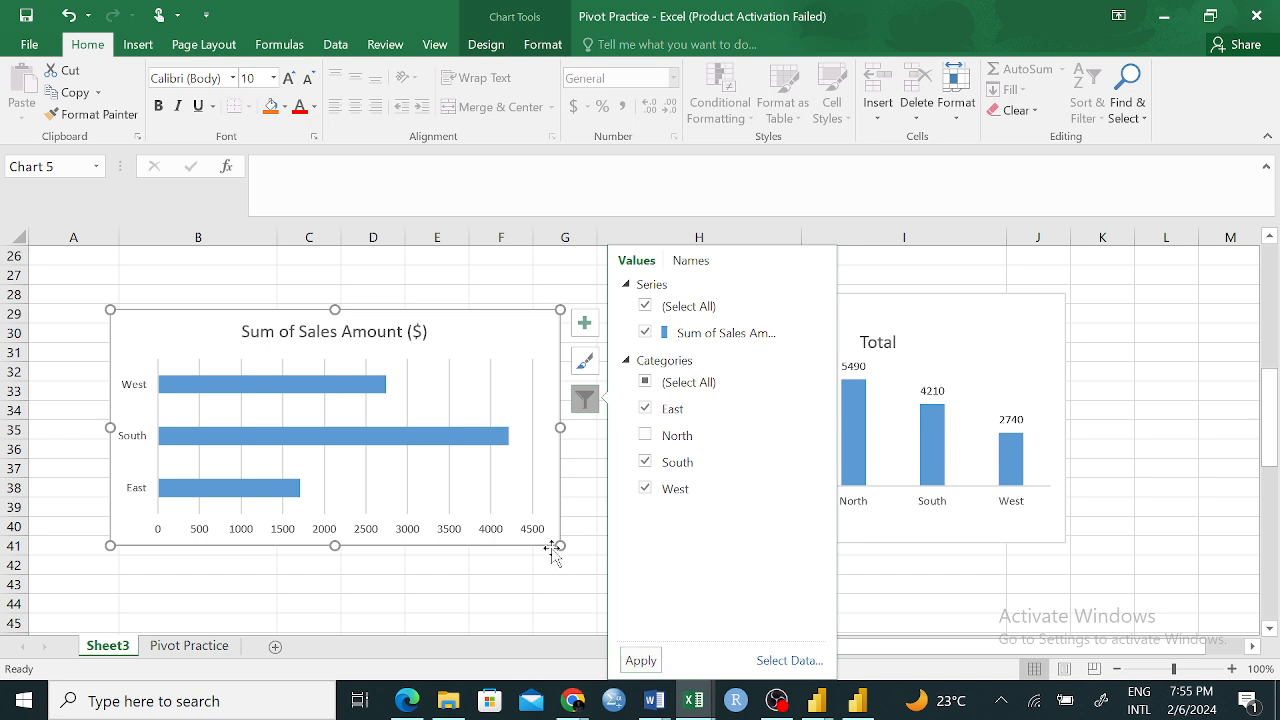
{"action": "left_click", "coordinate": [586, 400]}
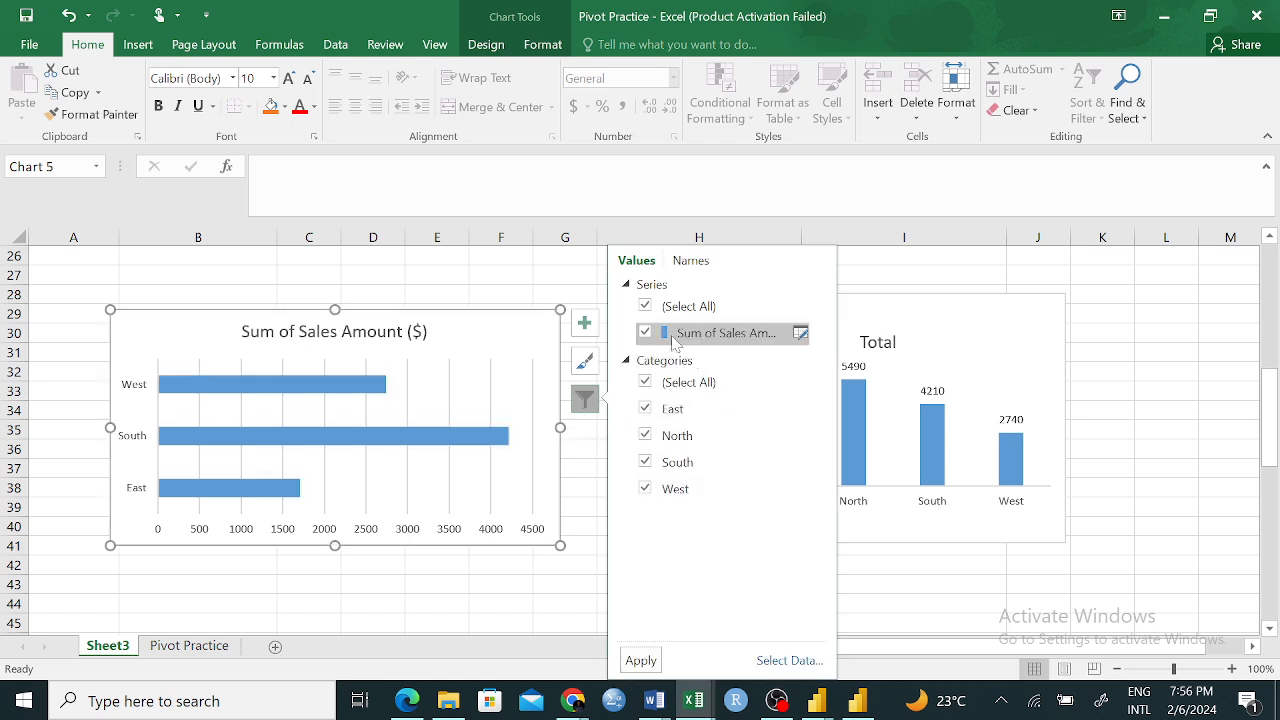
{"action": "left_click", "coordinate": [644, 308]}
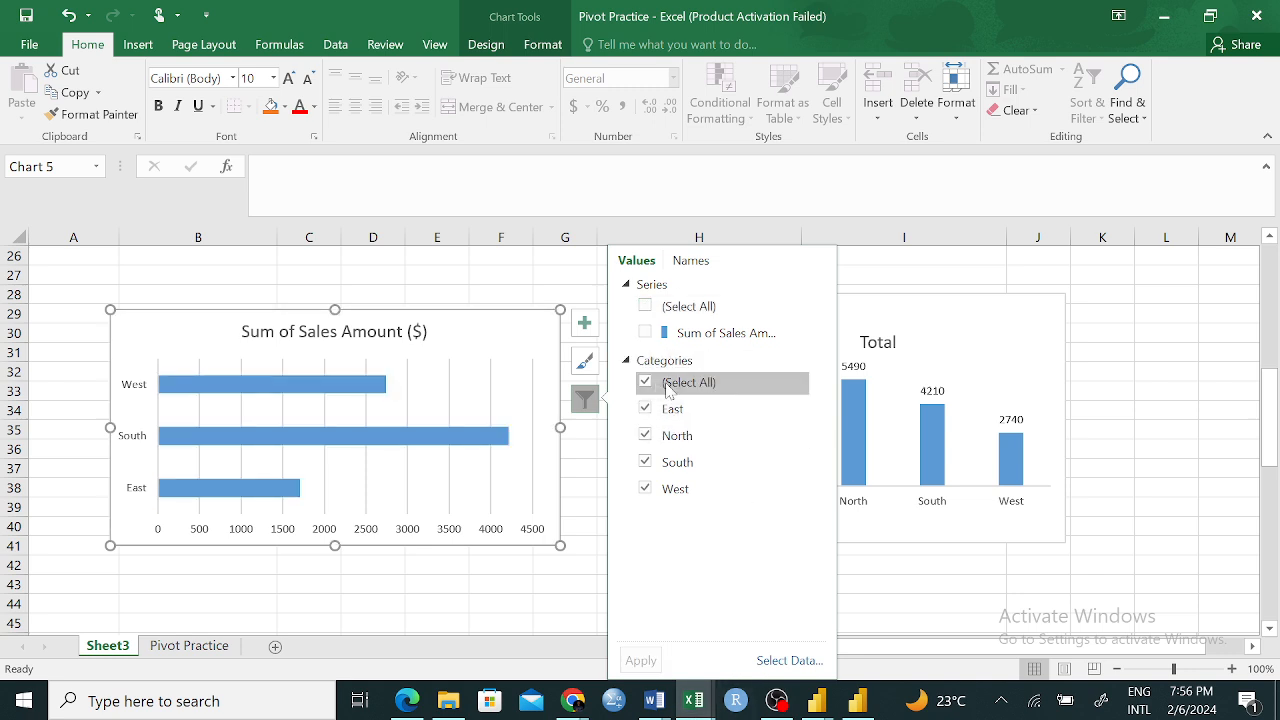
{"action": "left_click", "coordinate": [880, 566]}
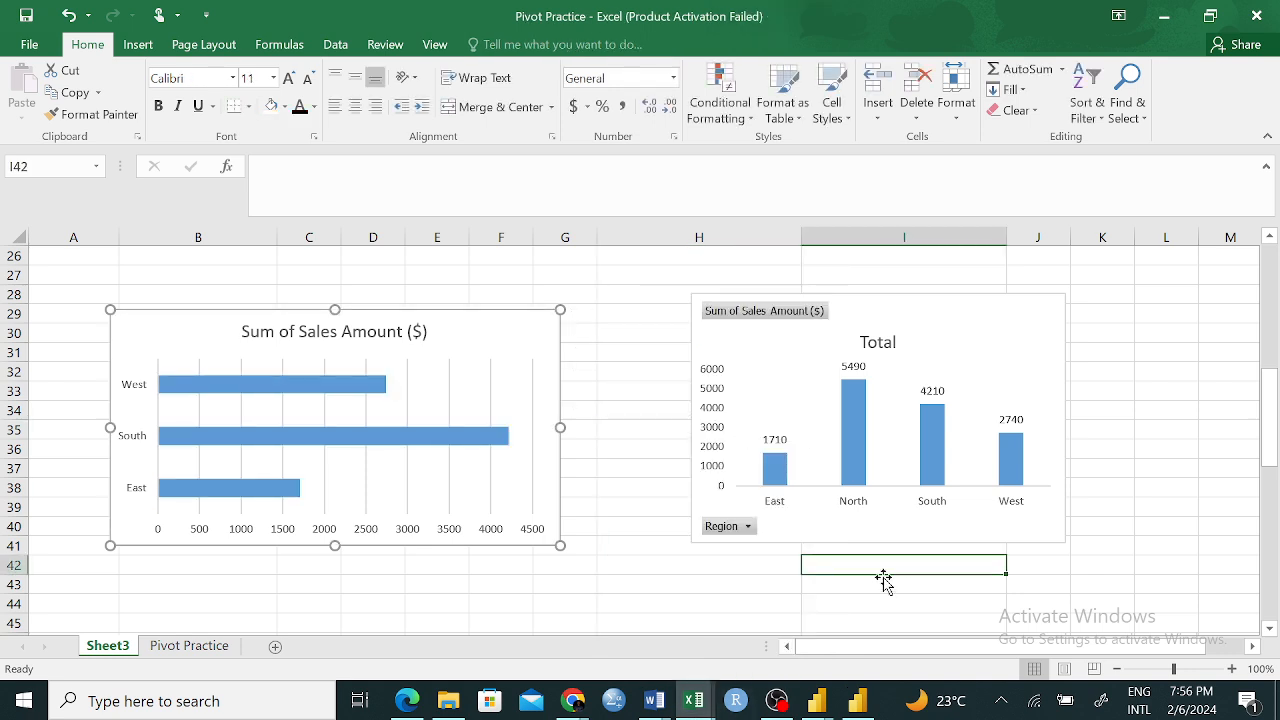
{"action": "left_click", "coordinate": [493, 348]}
{"action": "right_click", "coordinate": [492, 342]}
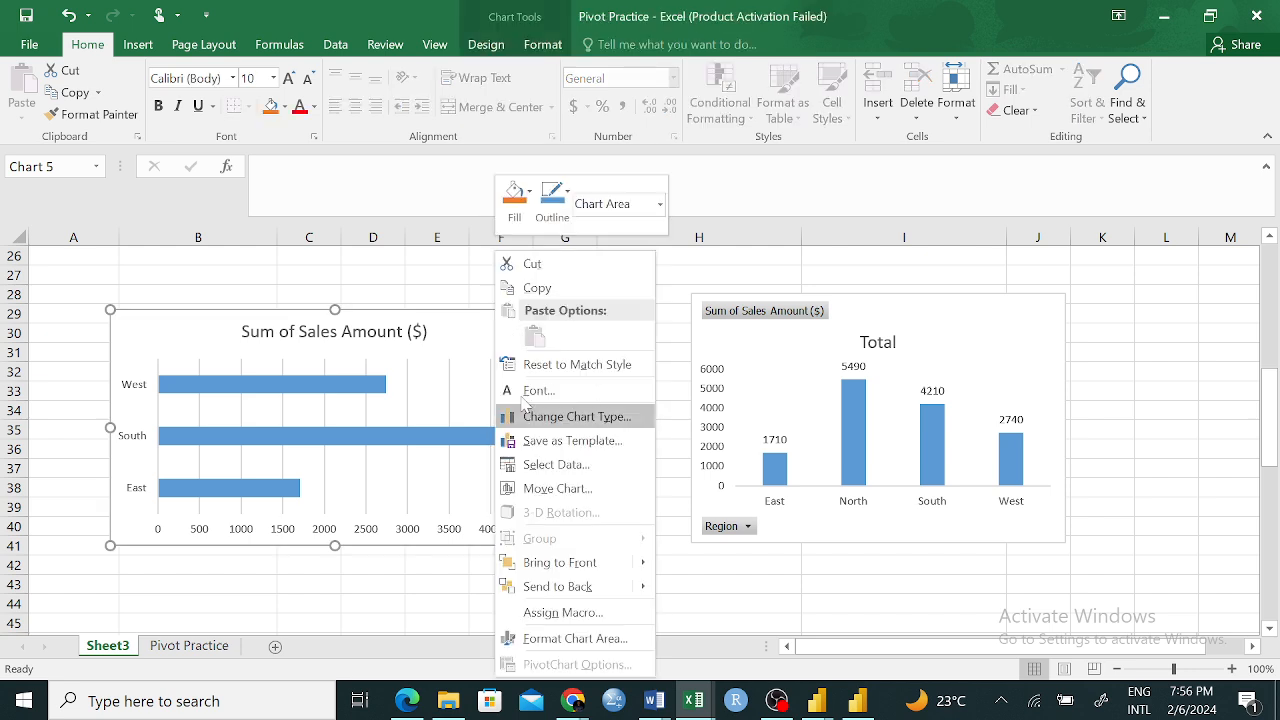
{"action": "left_click", "coordinate": [449, 357]}
Apply the regular bar chart's filter with all four region categories selected
{"action": "left_click", "coordinate": [586, 399]}
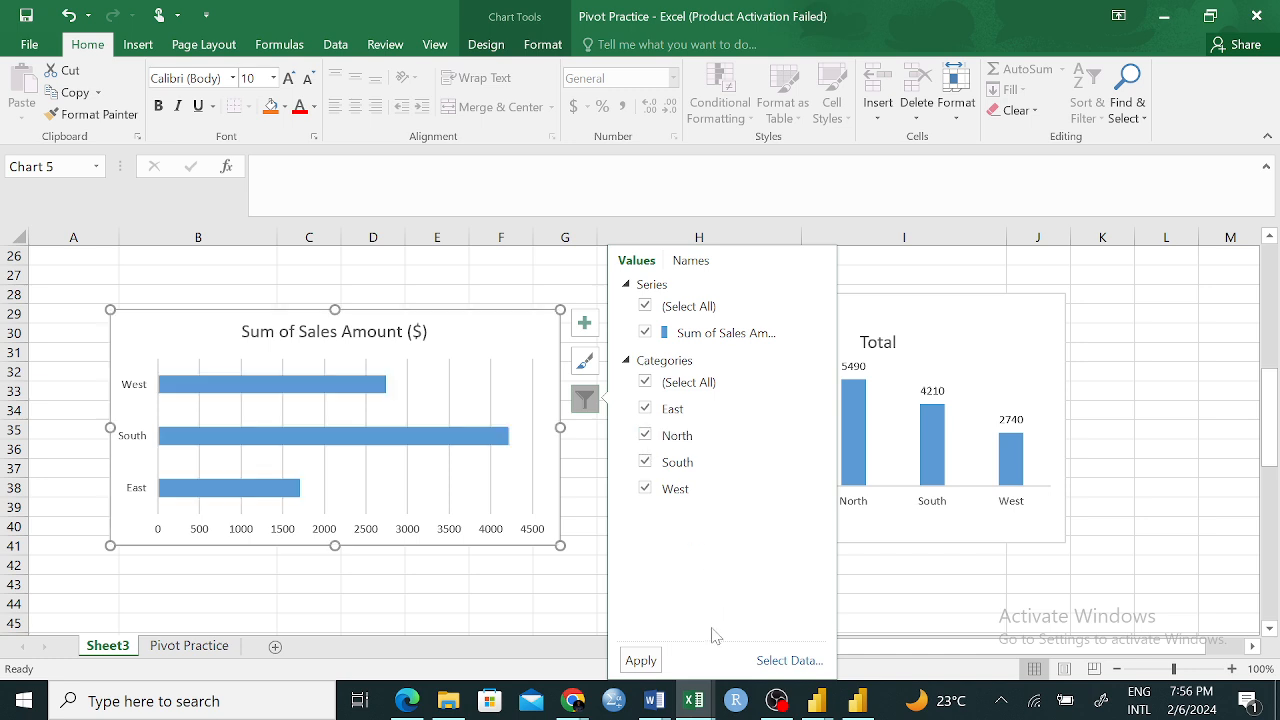
{"action": "left_click", "coordinate": [641, 660]}
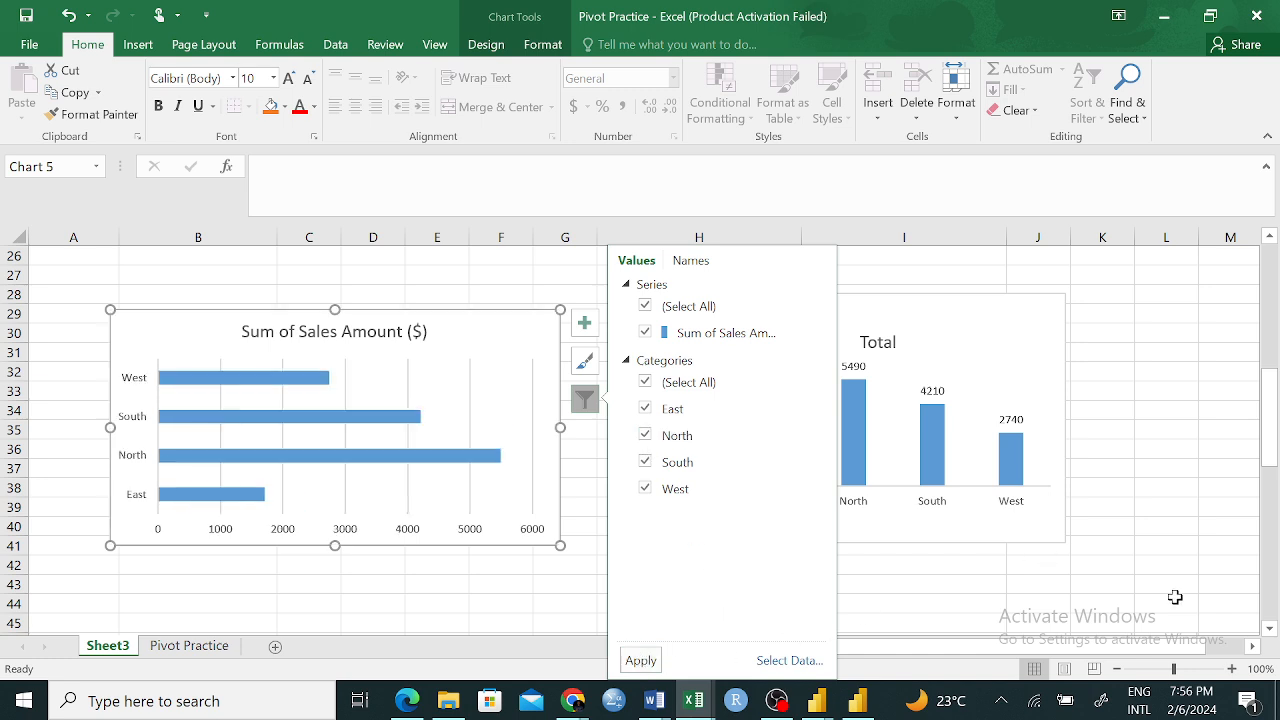
{"action": "left_click", "coordinate": [1135, 588]}
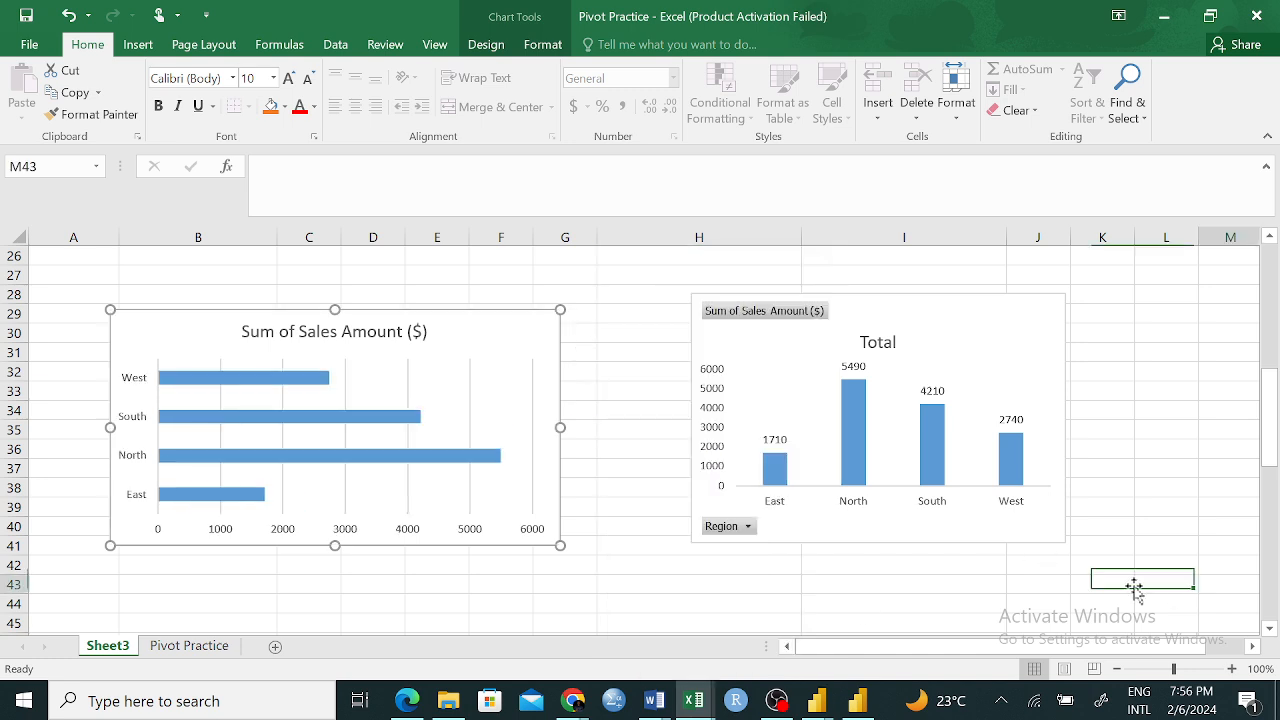
Filter the PivotChart's Region field to show only North
{"action": "left_click", "coordinate": [752, 527]}
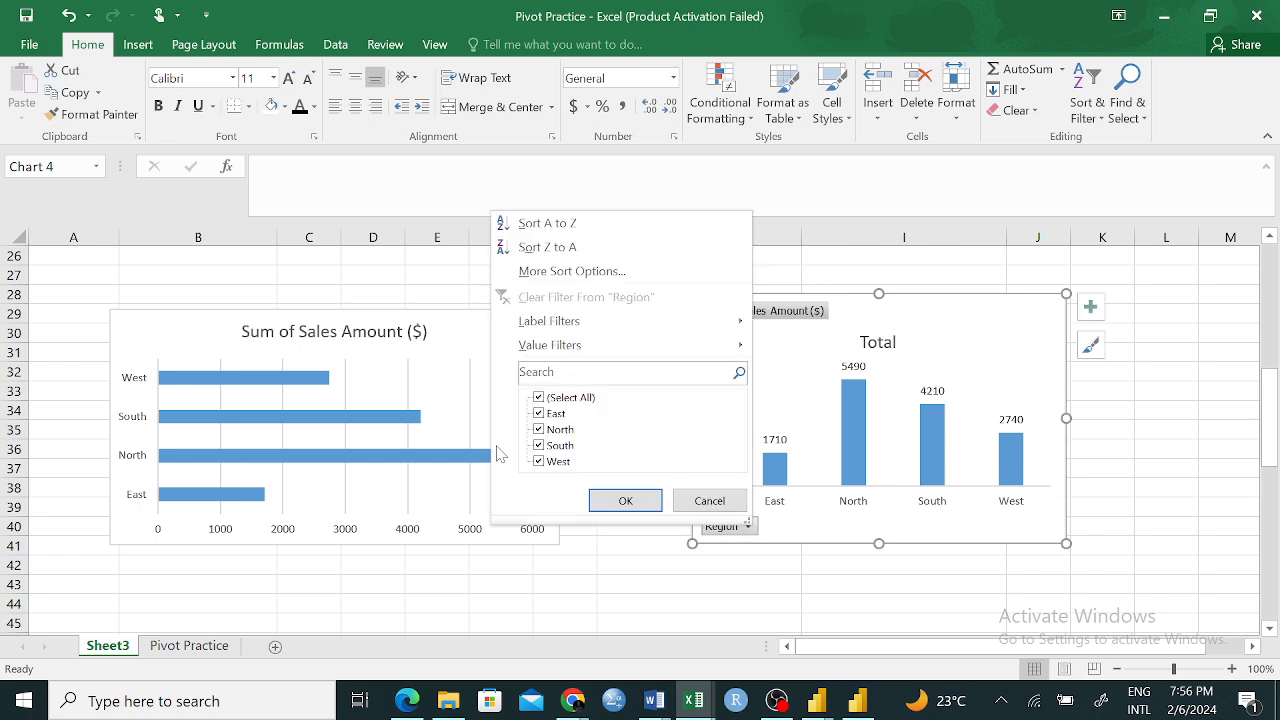
{"action": "left_click", "coordinate": [540, 445]}
{"action": "left_click", "coordinate": [540, 461]}
{"action": "left_click", "coordinate": [540, 413]}
{"action": "left_click", "coordinate": [640, 506]}
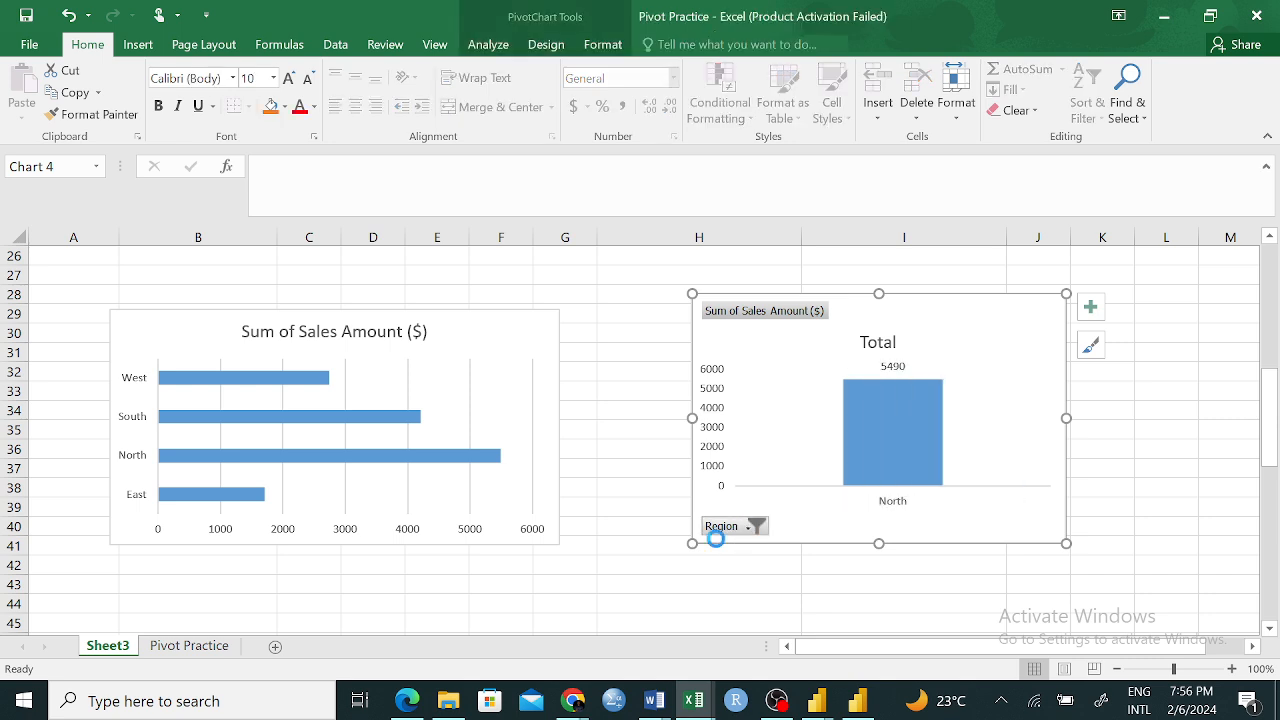
Restore all regions in the PivotChart's Region filter
{"action": "left_click", "coordinate": [716, 530]}
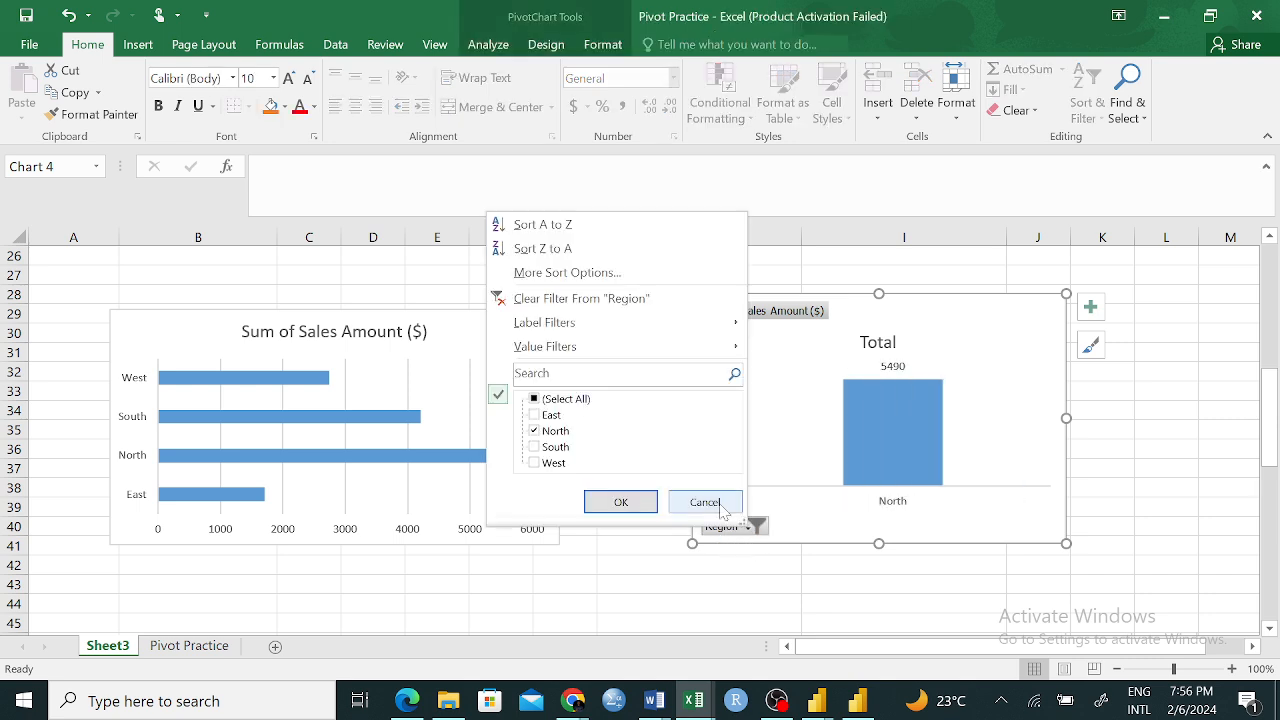
{"action": "left_click", "coordinate": [535, 399]}
{"action": "left_click", "coordinate": [620, 501]}
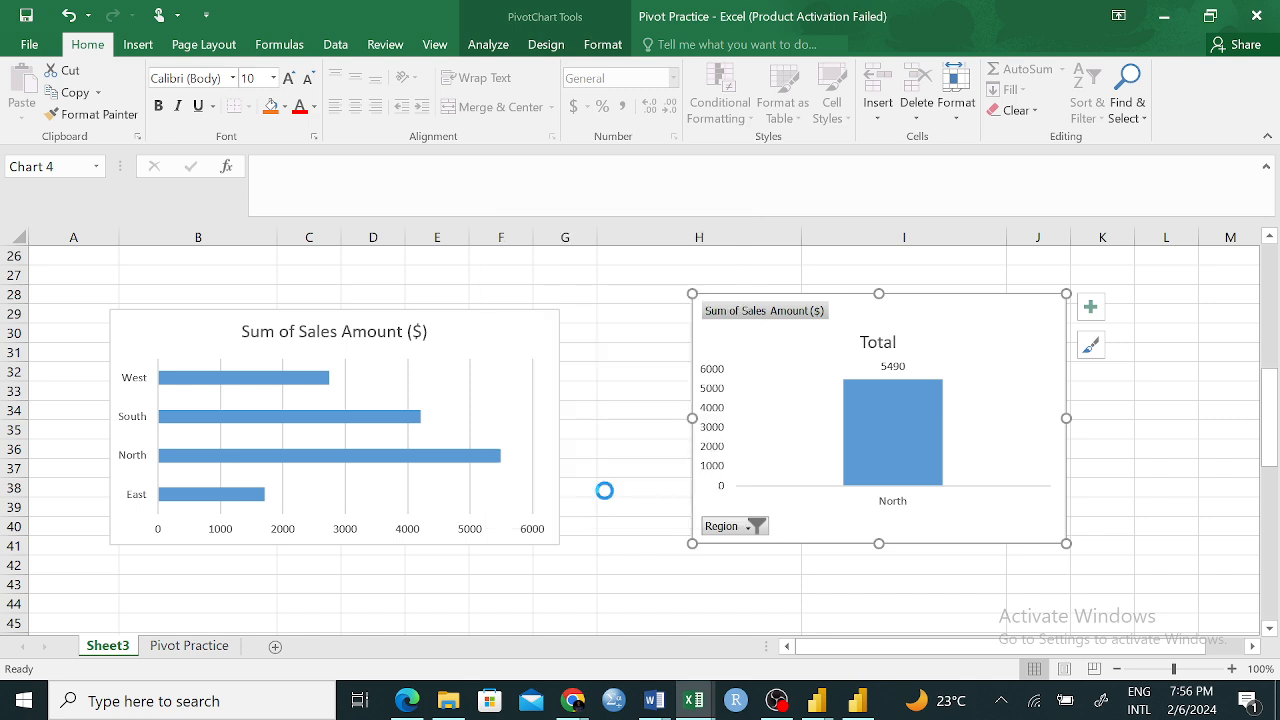
Apply the dark-background chart style to the regular bar chart
{"action": "right_click", "coordinate": [521, 318]}
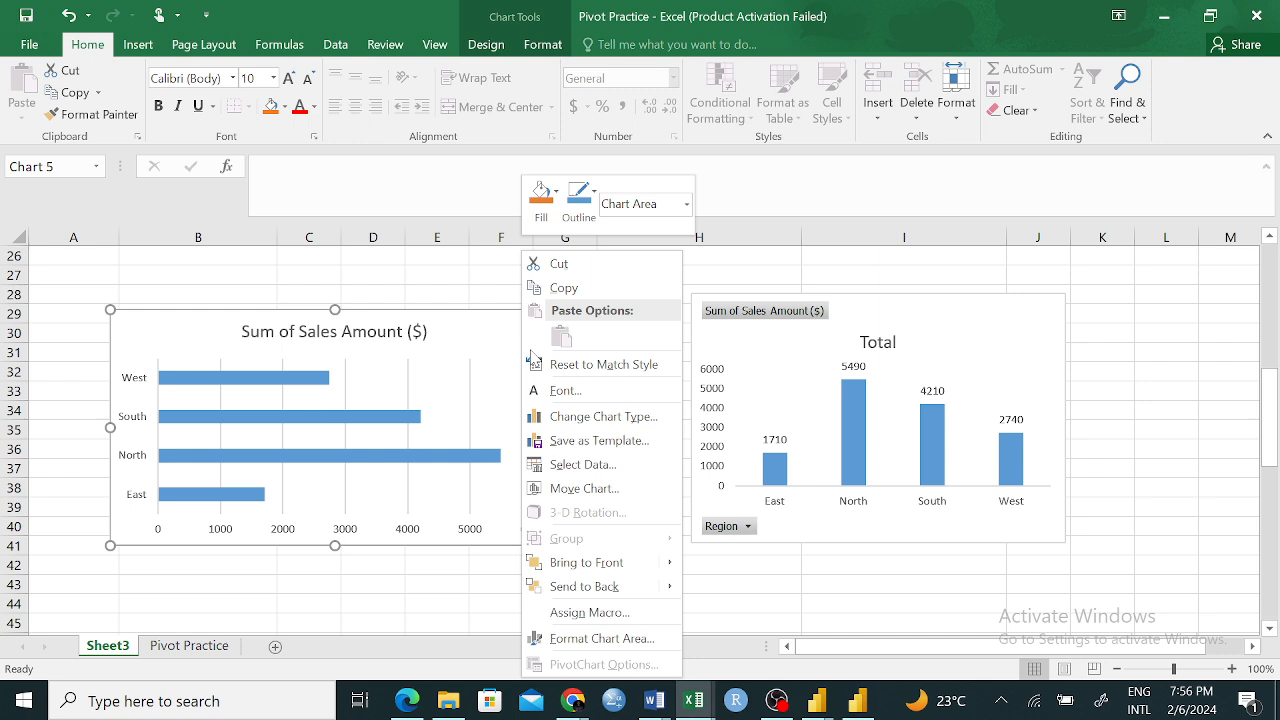
{"action": "left_click", "coordinate": [498, 329]}
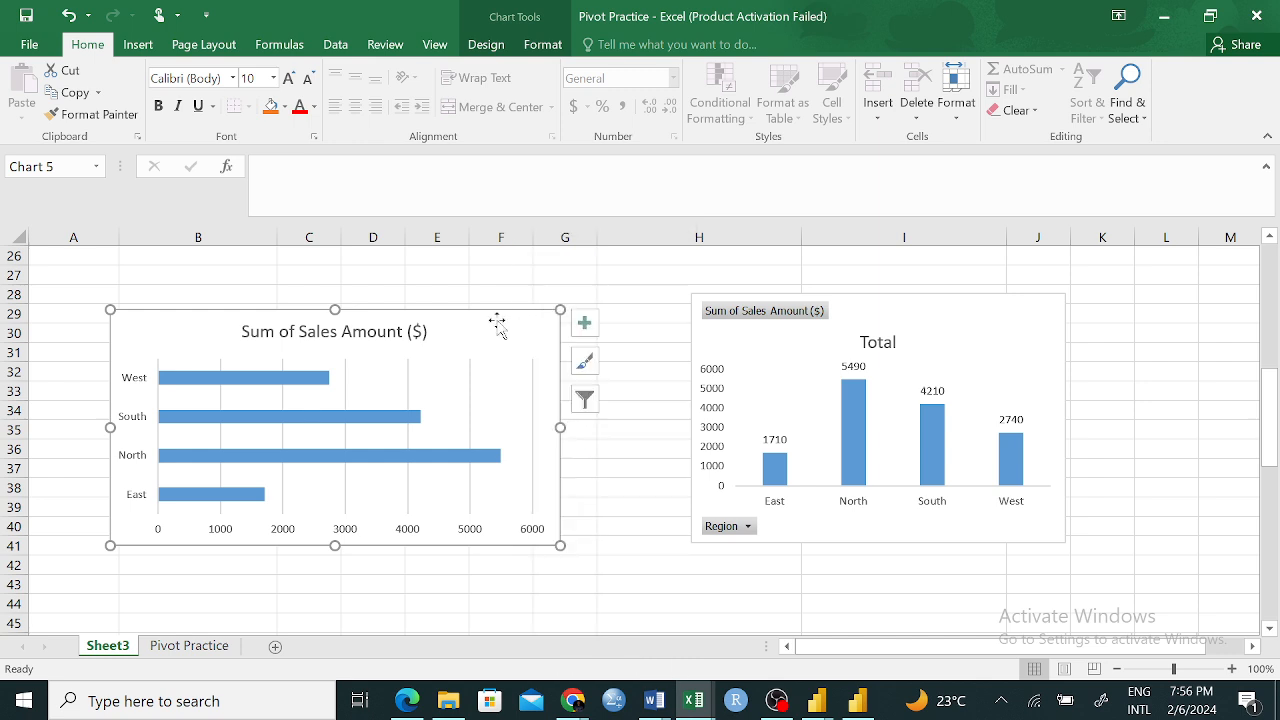
{"action": "left_click", "coordinate": [497, 52]}
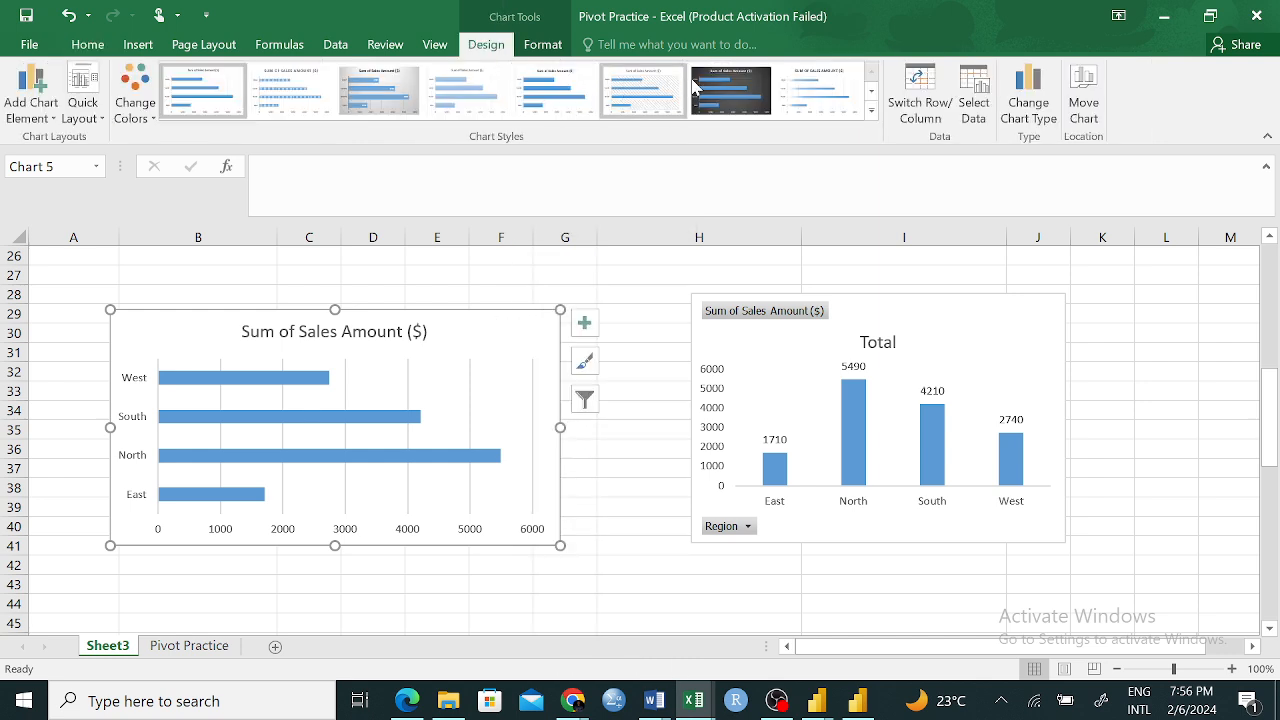
{"action": "left_click", "coordinate": [730, 88]}
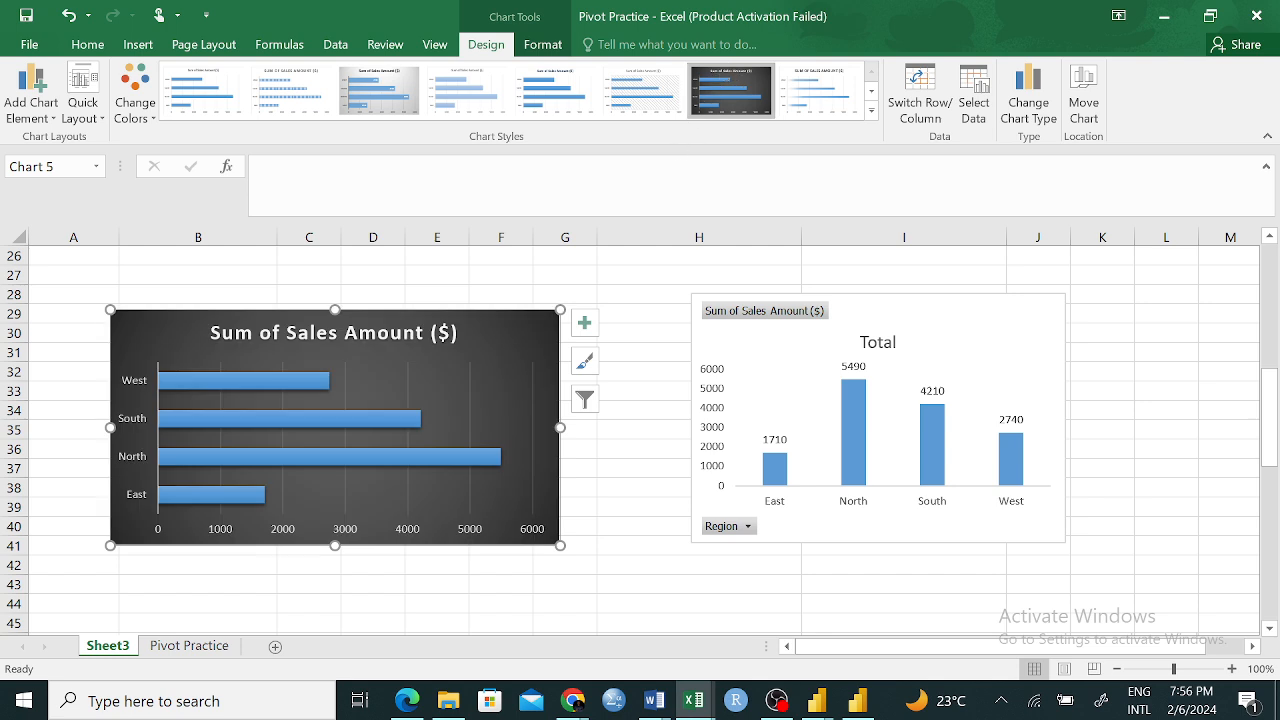
Add data labels to the regular bar chart and apply the last available chart style, with a bold title and shadowed blue bars
{"action": "left_click", "coordinate": [586, 328]}
{"action": "left_click", "coordinate": [626, 404]}
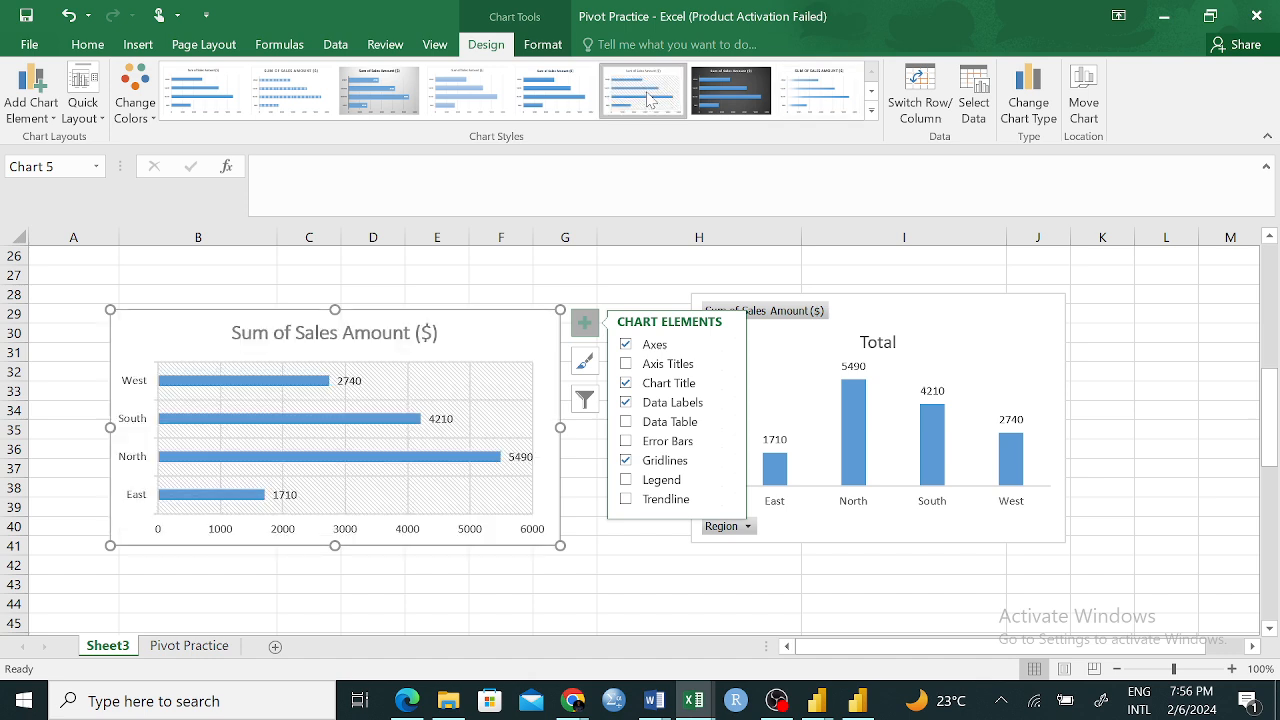
{"action": "left_click", "coordinate": [467, 90]}
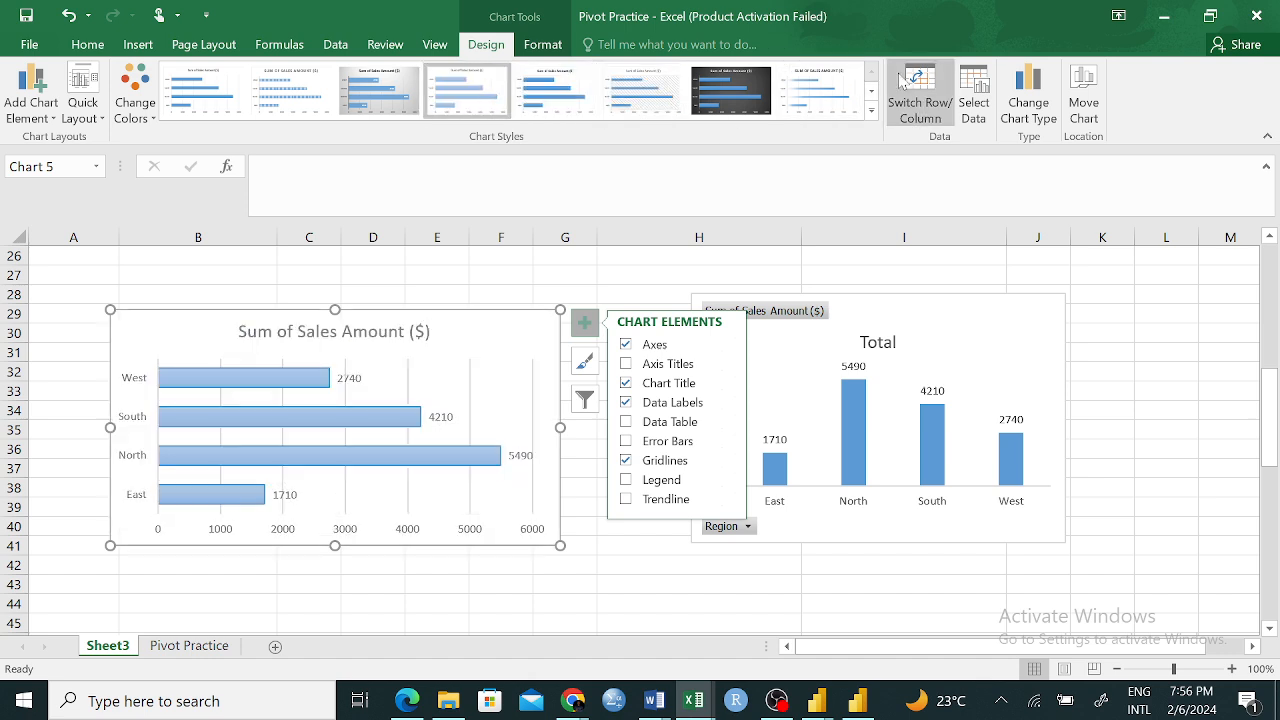
{"action": "left_click", "coordinate": [871, 89]}
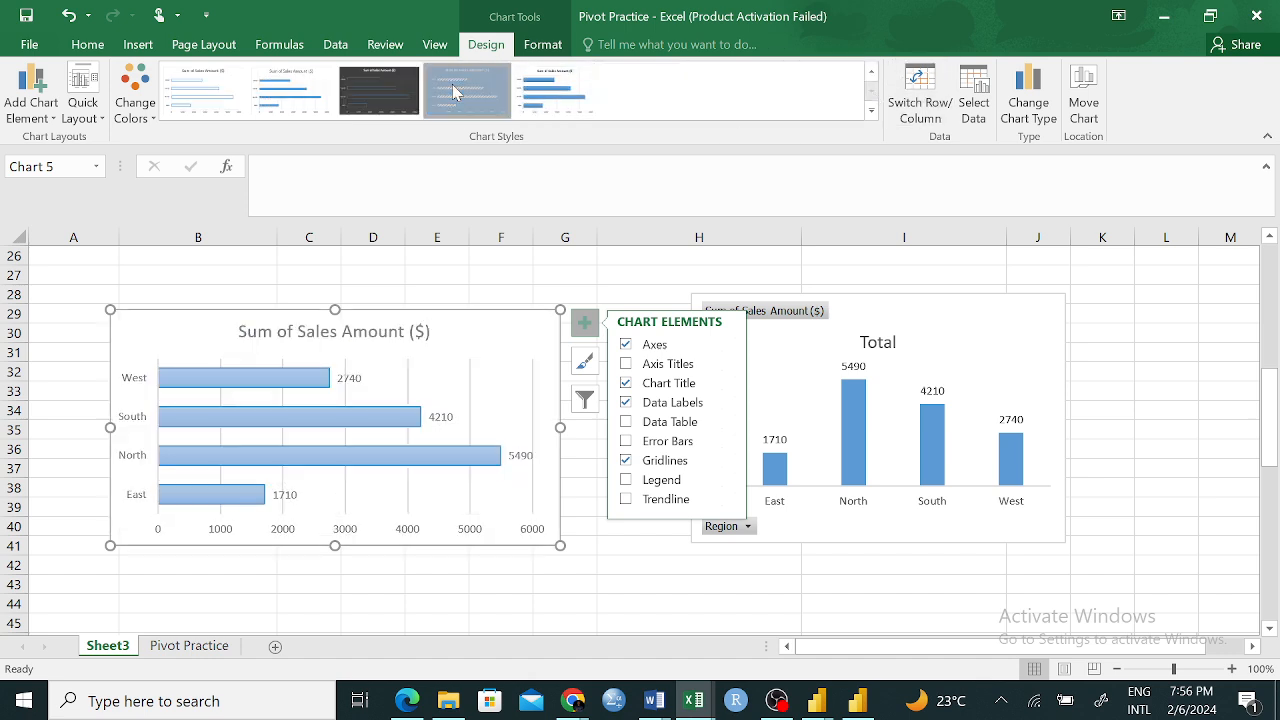
{"action": "left_click", "coordinate": [540, 100]}
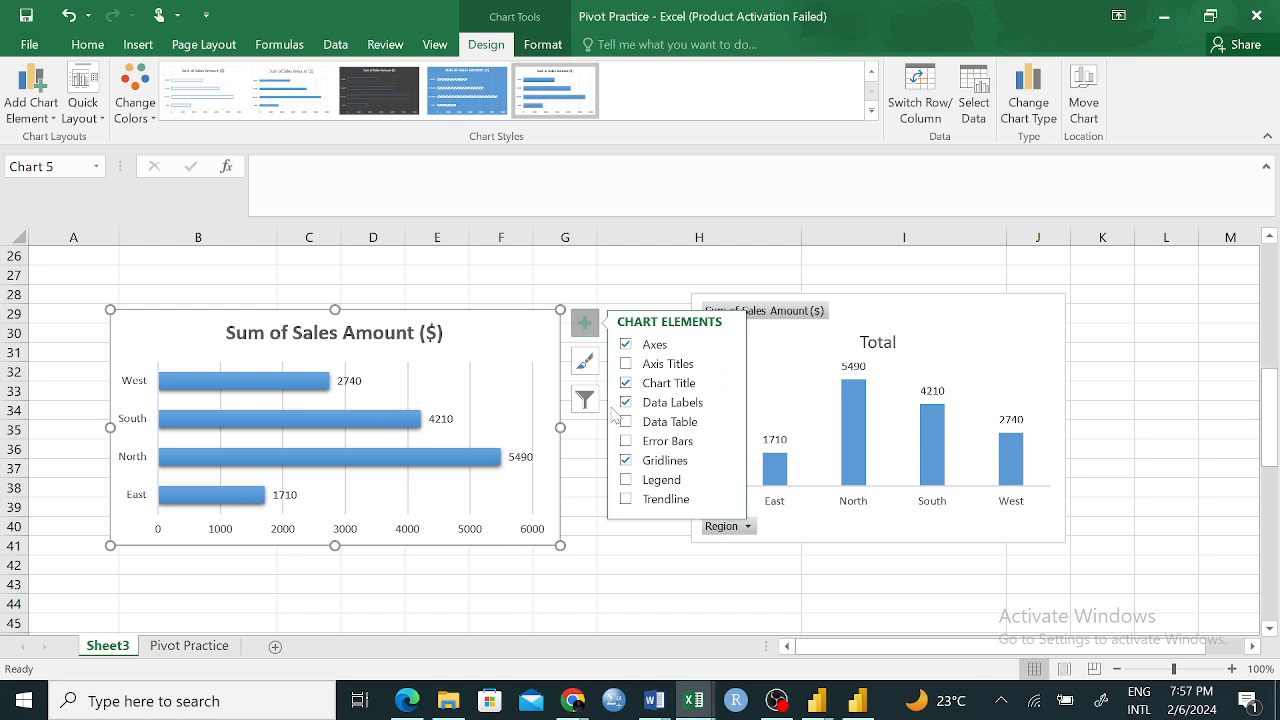
{"action": "left_click", "coordinate": [626, 580]}
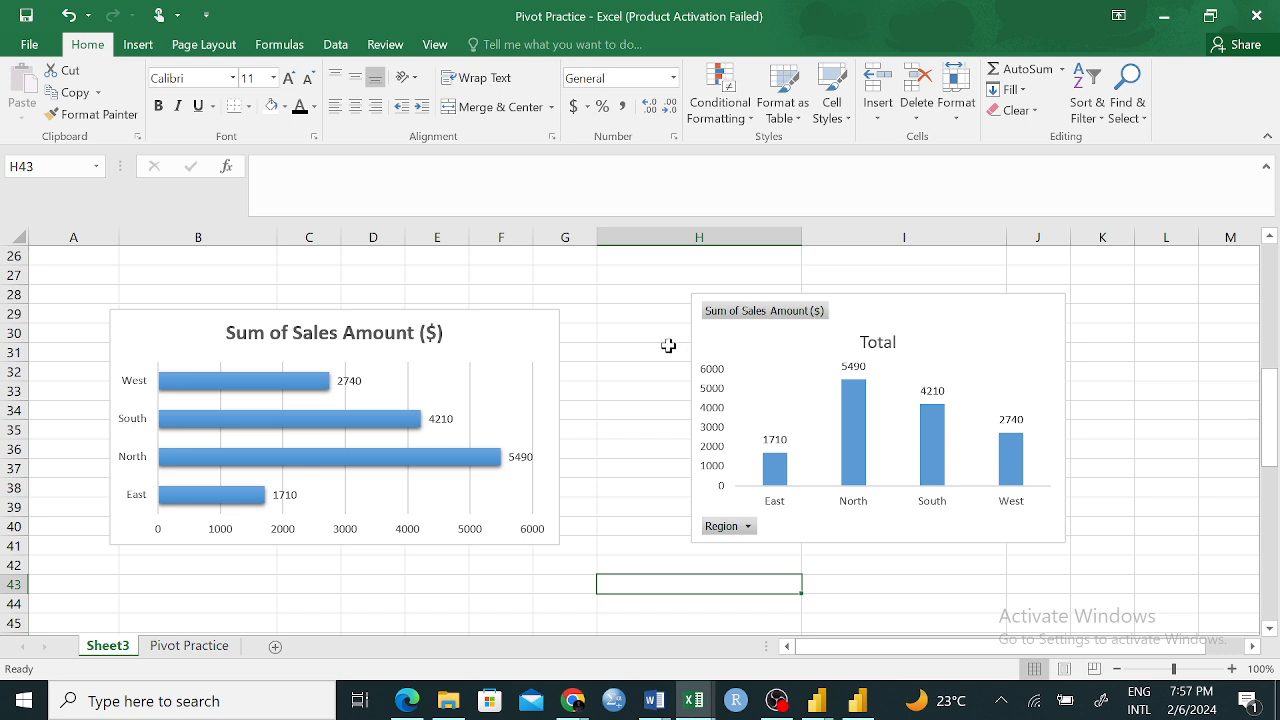
{"action": "scroll", "coordinate": [666, 346], "scroll_direction": "up", "scroll_amount": 4}
{"action": "scroll", "coordinate": [670, 346], "scroll_direction": "down", "scroll_amount": 3}
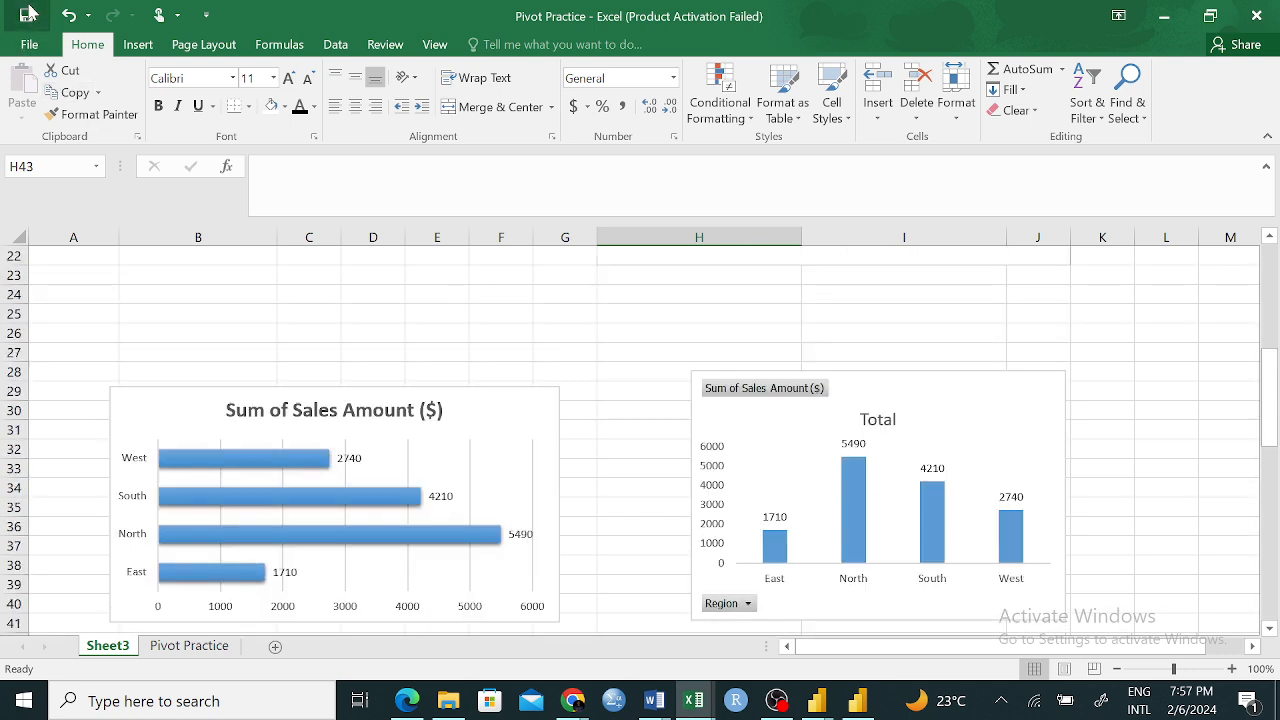
{"action": "scroll", "coordinate": [637, 420], "scroll_direction": "up", "scroll_amount": 3}
{"action": "scroll", "coordinate": [637, 420], "scroll_direction": "down", "scroll_amount": 3}
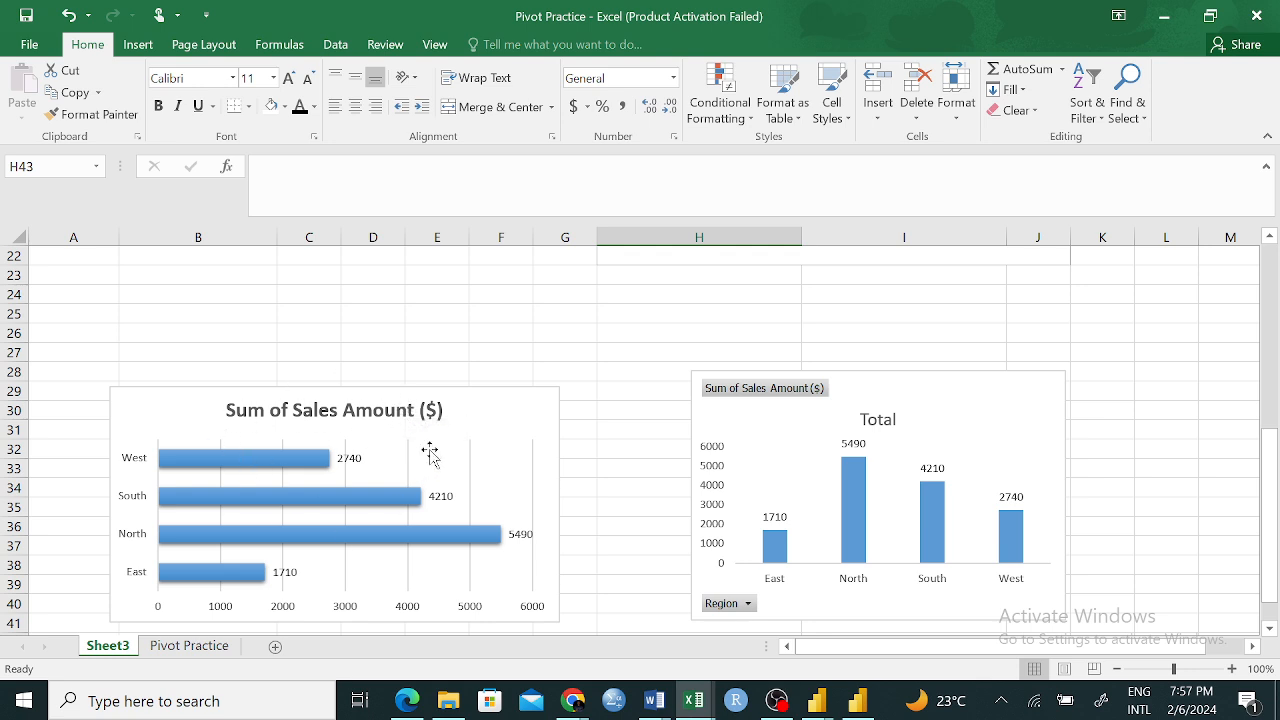
{"action": "left_click", "coordinate": [955, 400]}
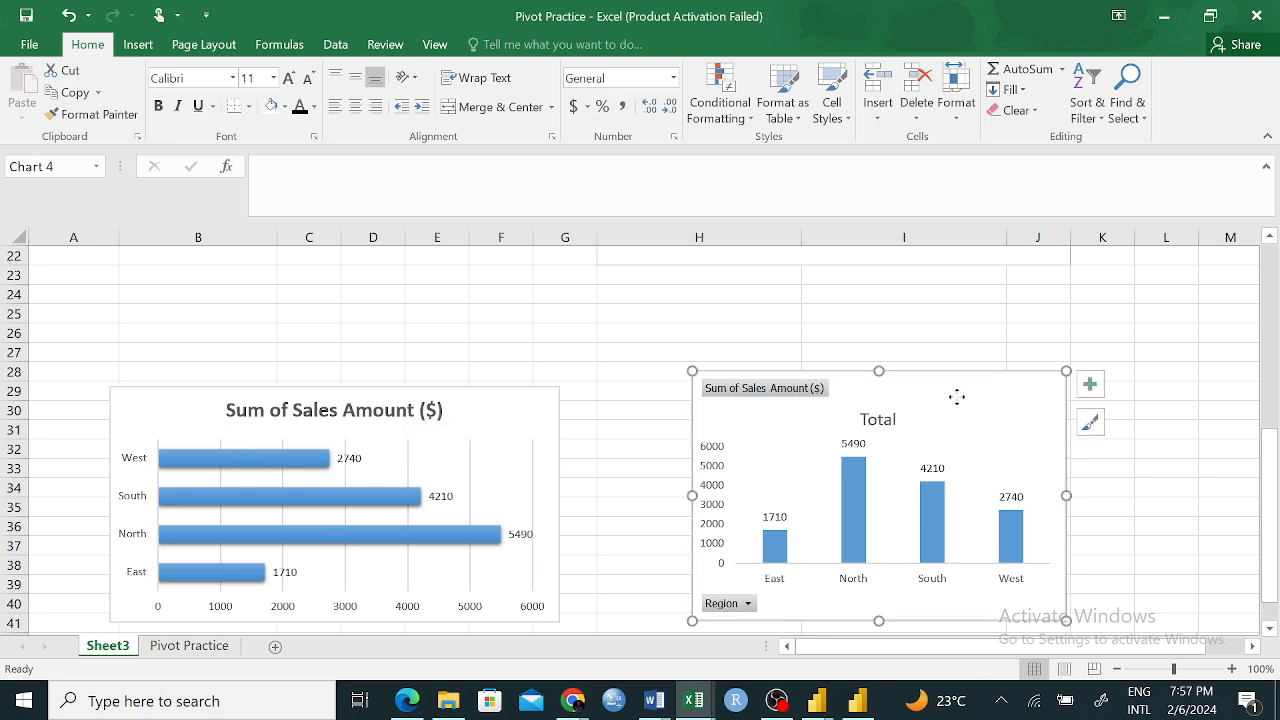
{"action": "right_click", "coordinate": [956, 397]}
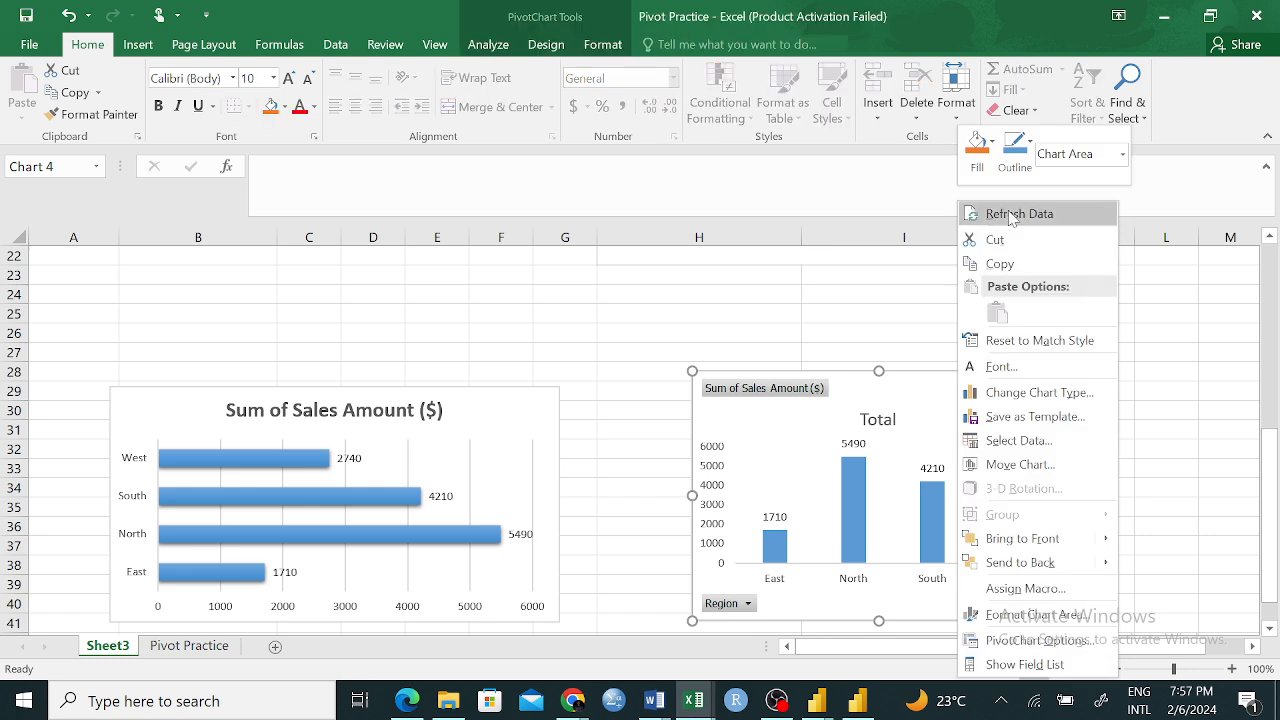
{"action": "left_click", "coordinate": [658, 304]}
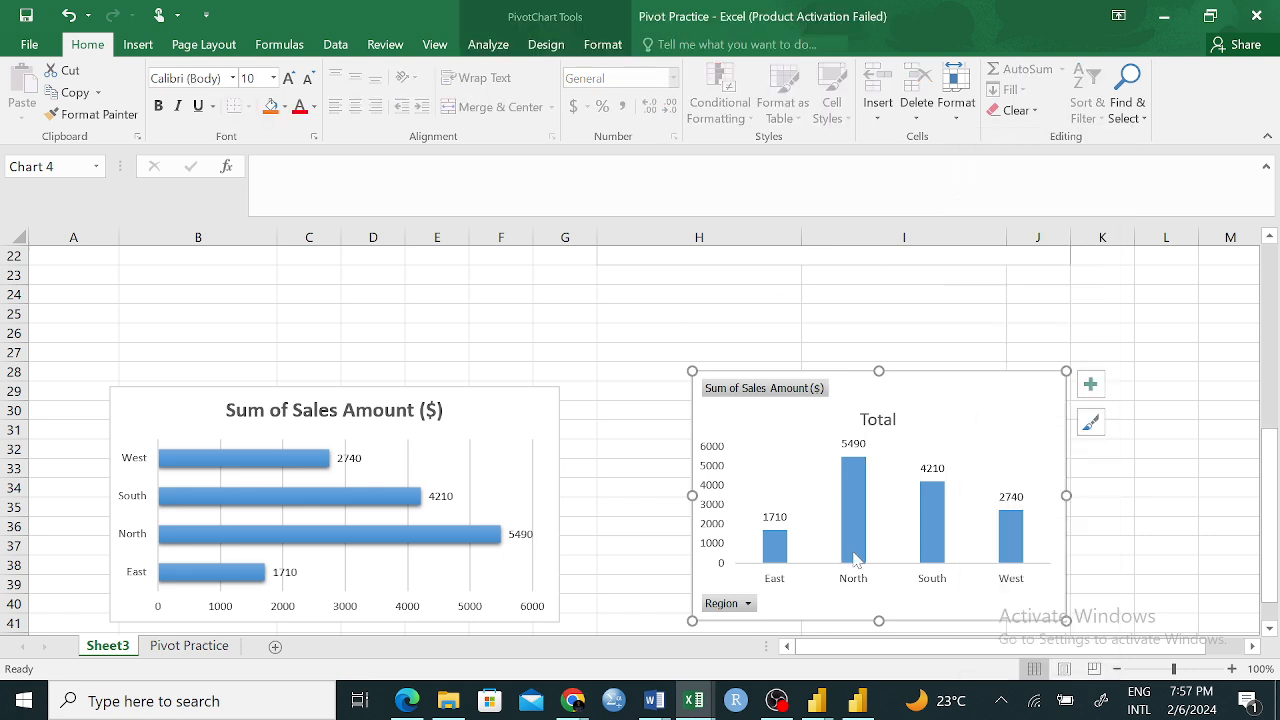
Examine the North region's TV sale in the source data on the Pivot Practice sheet and return to the charts on Sheet3
{"action": "left_click", "coordinate": [189, 645]}
{"action": "scroll", "coordinate": [351, 417], "scroll_direction": "up", "scroll_amount": 7}
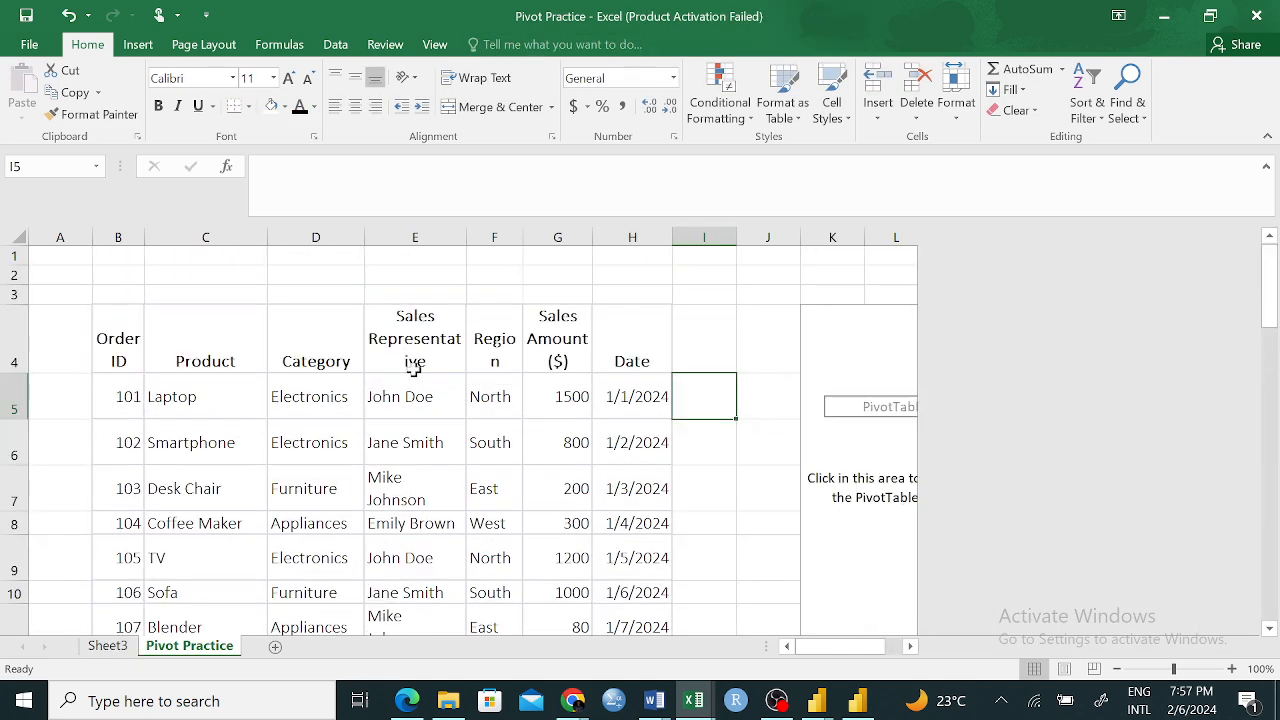
{"action": "scroll", "coordinate": [414, 368], "scroll_direction": "down", "scroll_amount": 2}
{"action": "left_click", "coordinate": [508, 443]}
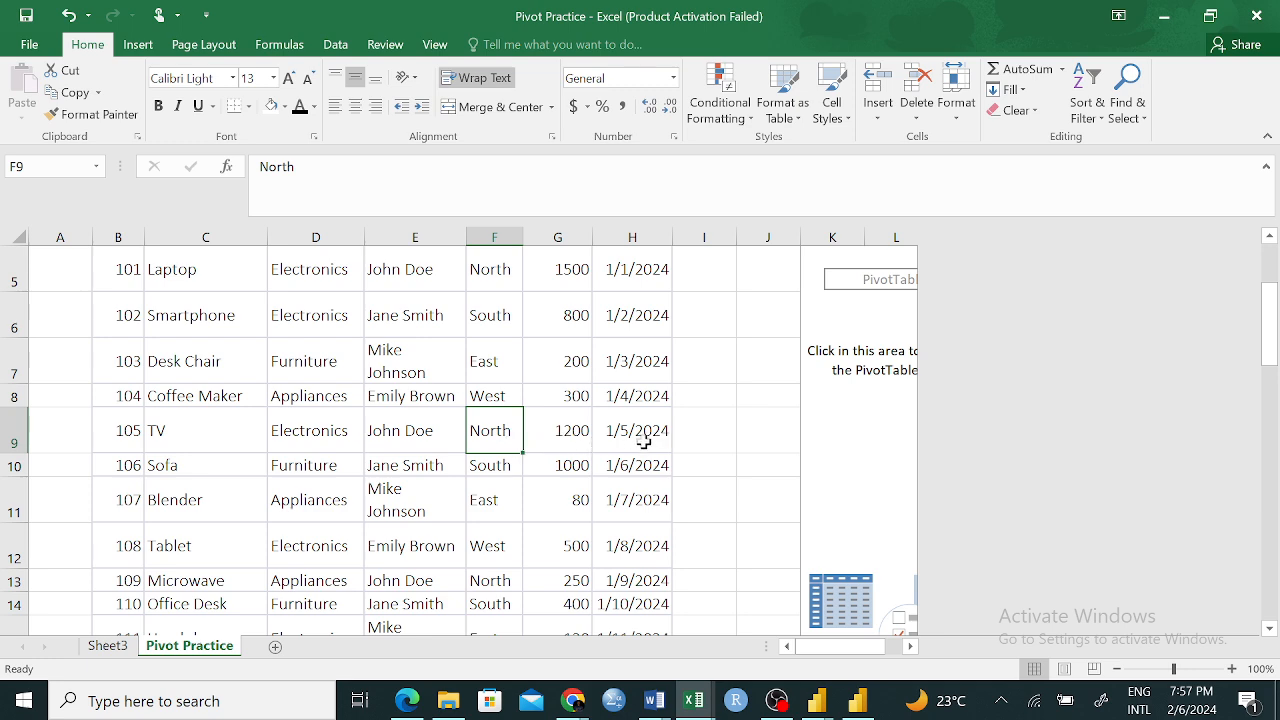
{"action": "scroll", "coordinate": [643, 438], "scroll_direction": "up", "scroll_amount": 2}
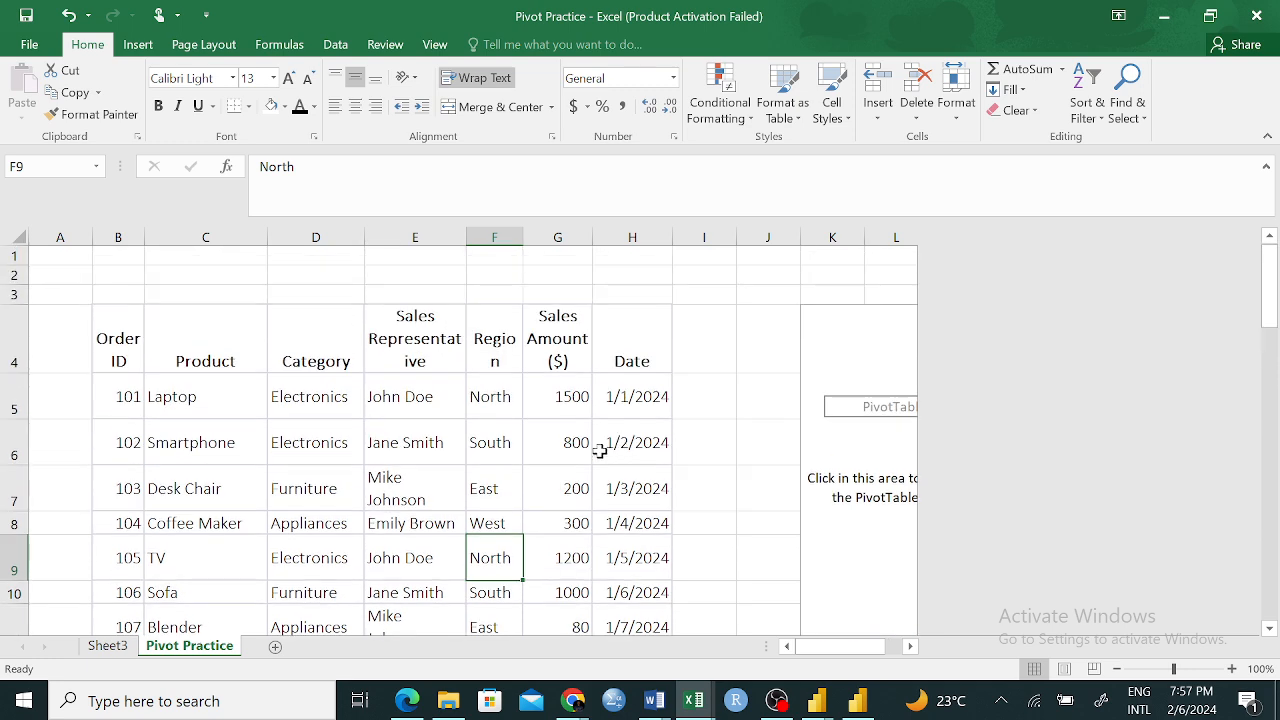
{"action": "left_click", "coordinate": [566, 559]}
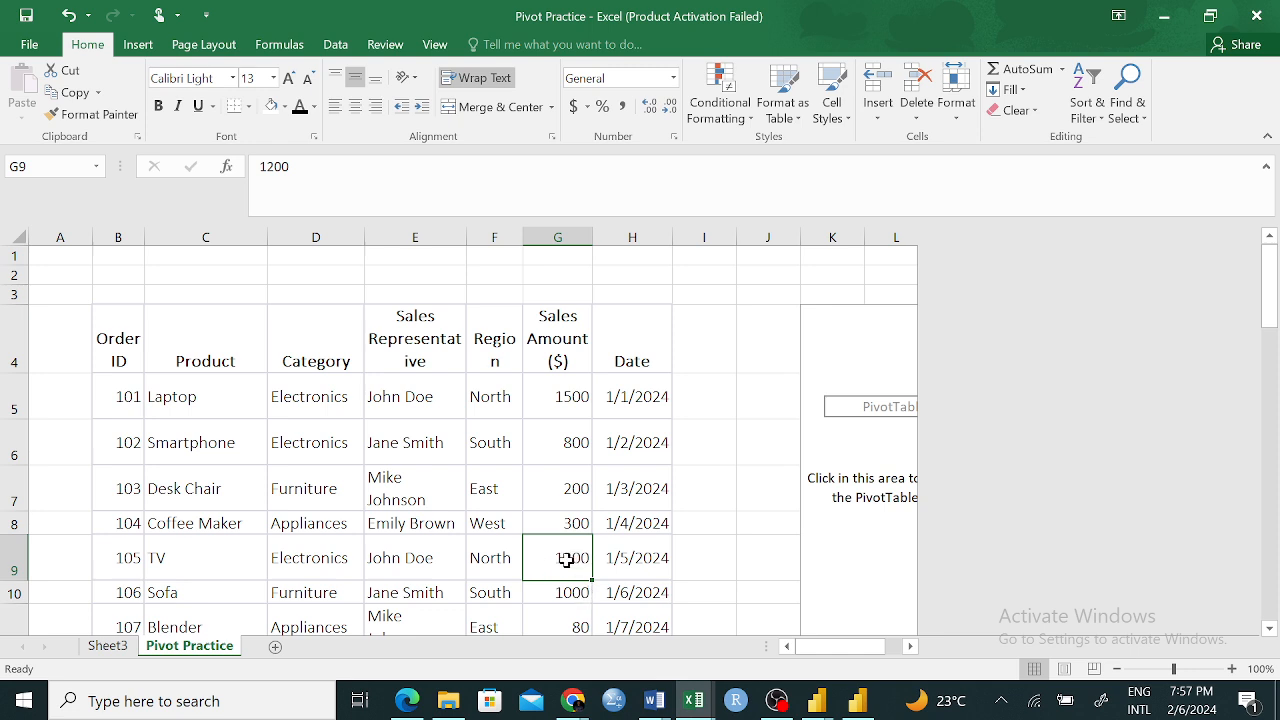
{"action": "left_click", "coordinate": [108, 646]}
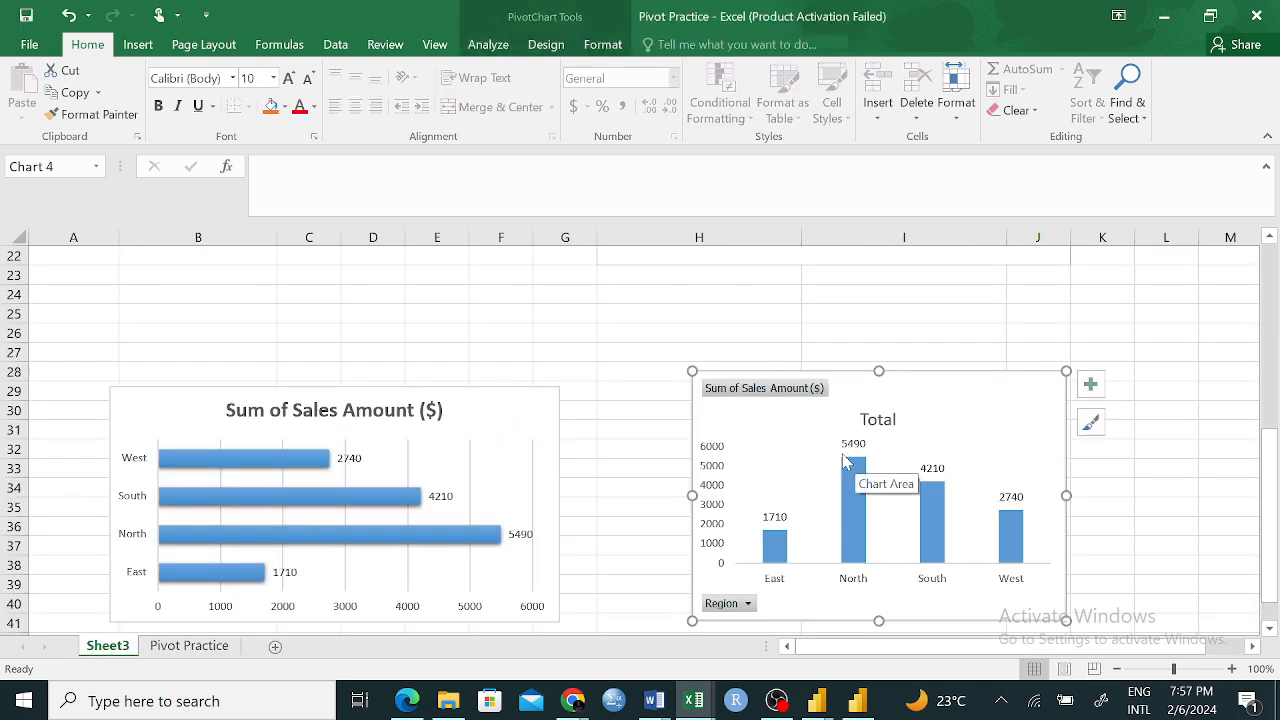
Set the TV row's sales amount in cell G9 of the Pivot Practice sheet to 1800
{"action": "left_click", "coordinate": [187, 646]}
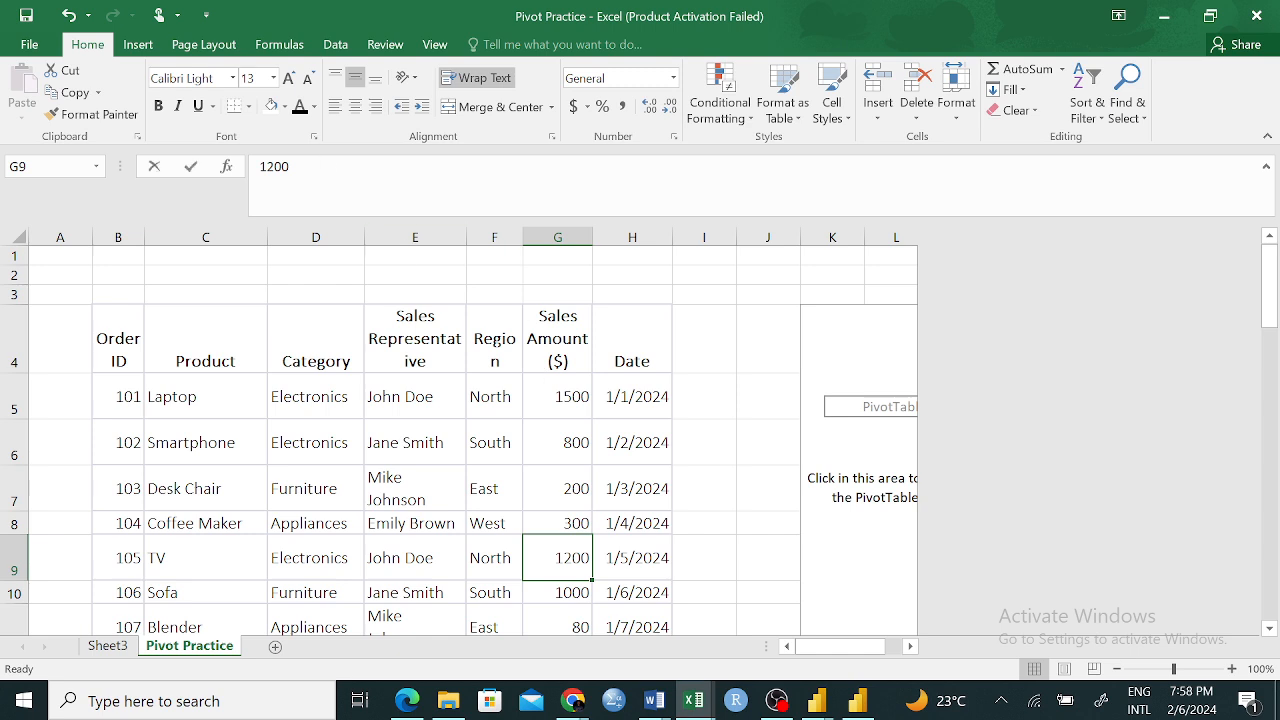
{"action": "left_click_drag", "start_coordinate": [289, 166], "coordinate": [266, 166]}
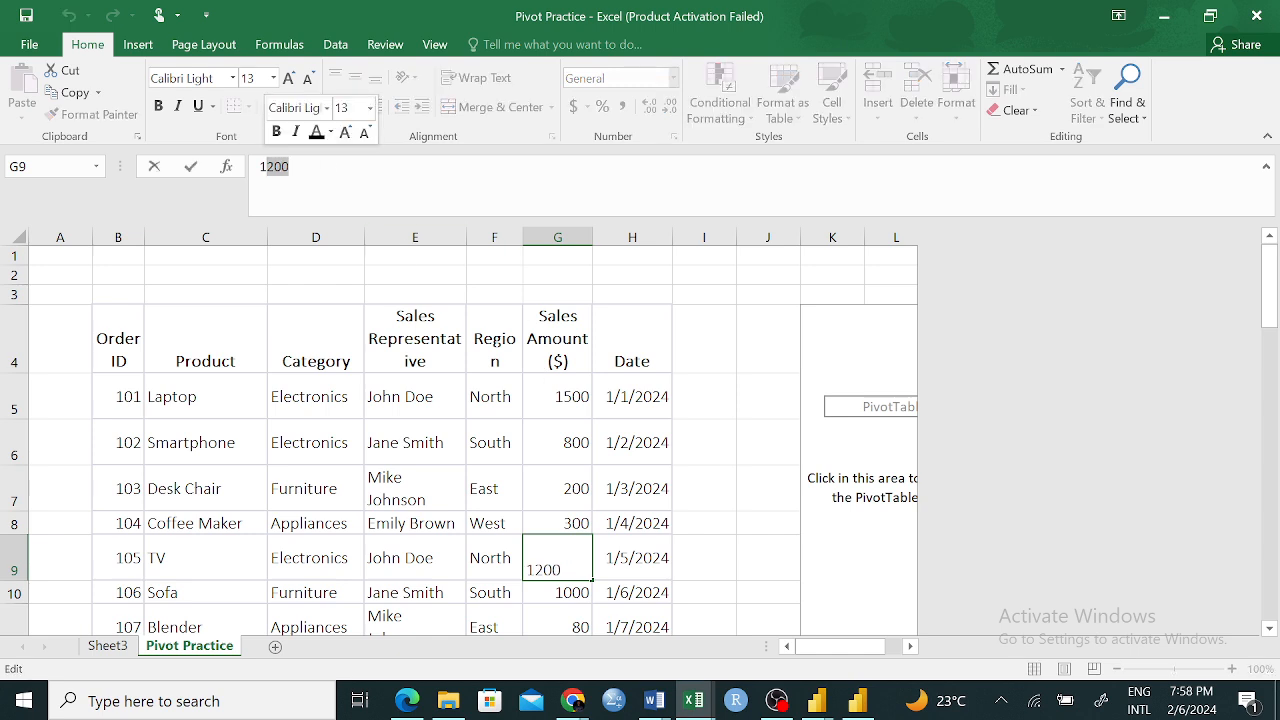
{"action": "type", "text": "800"}
{"action": "key", "text": "Return"}
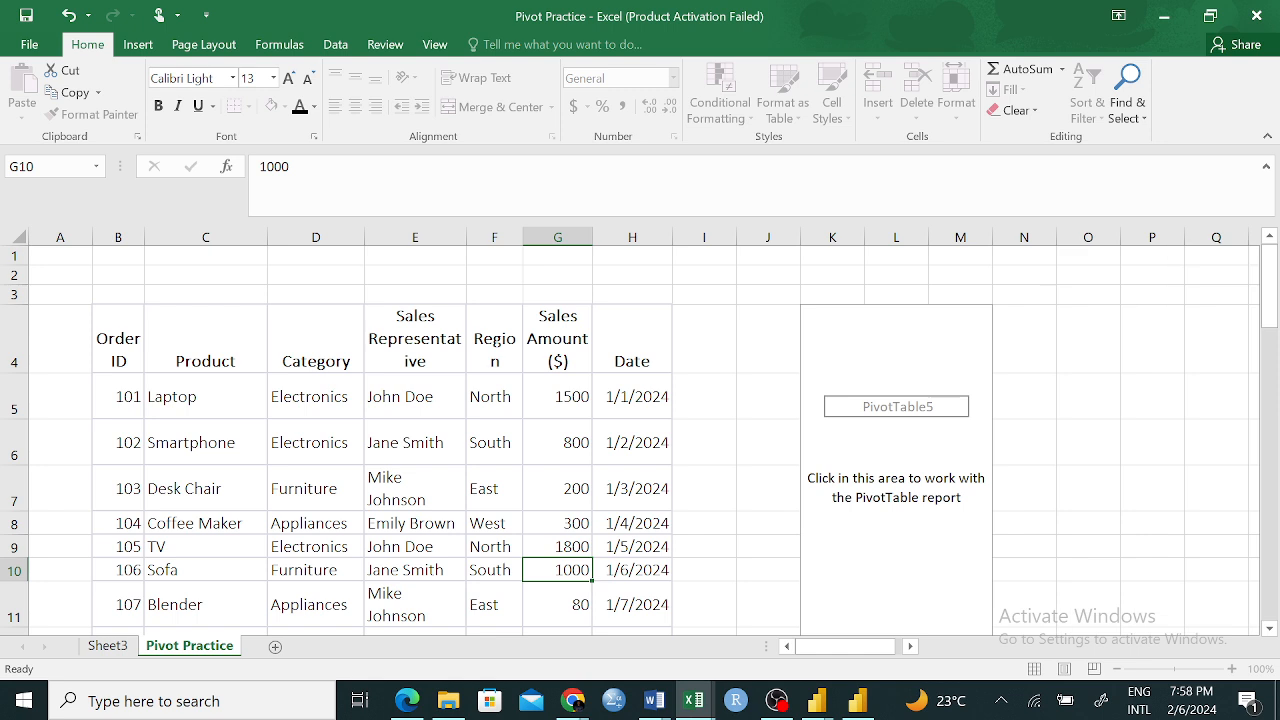
Refresh the data of the PivotChart on Sheet3
{"action": "left_click", "coordinate": [107, 645]}
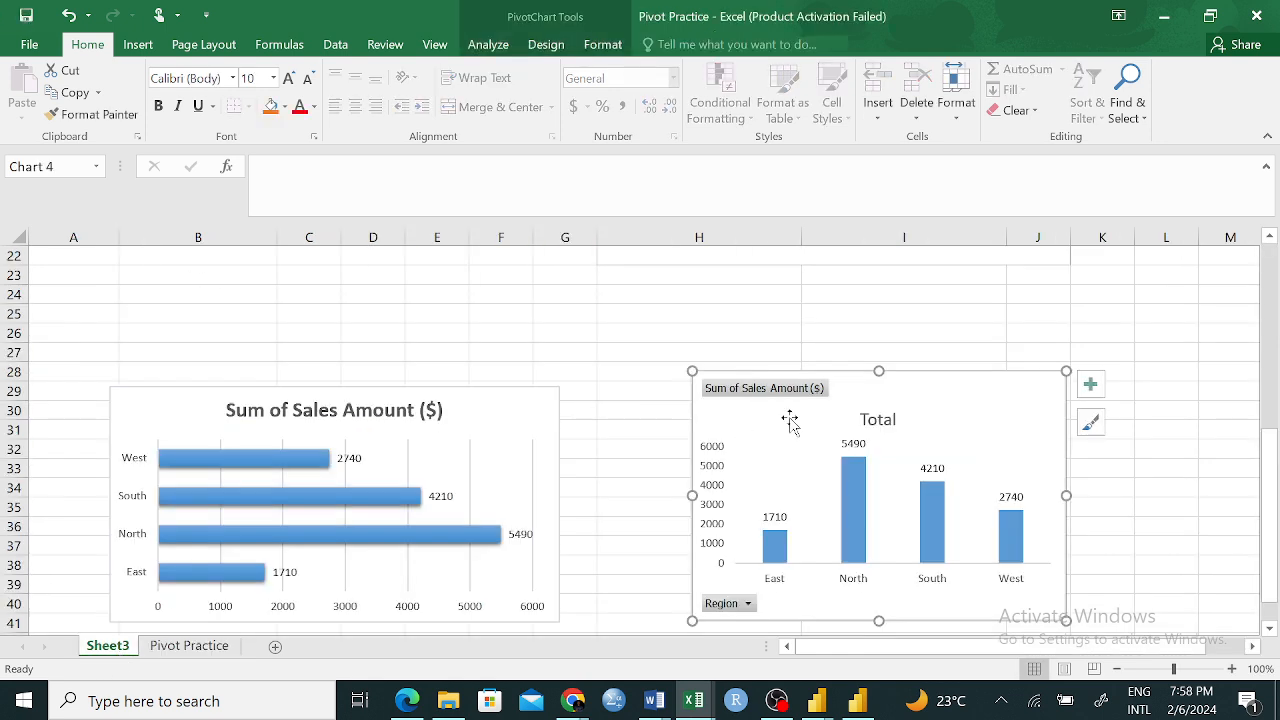
{"action": "right_click", "coordinate": [1016, 392]}
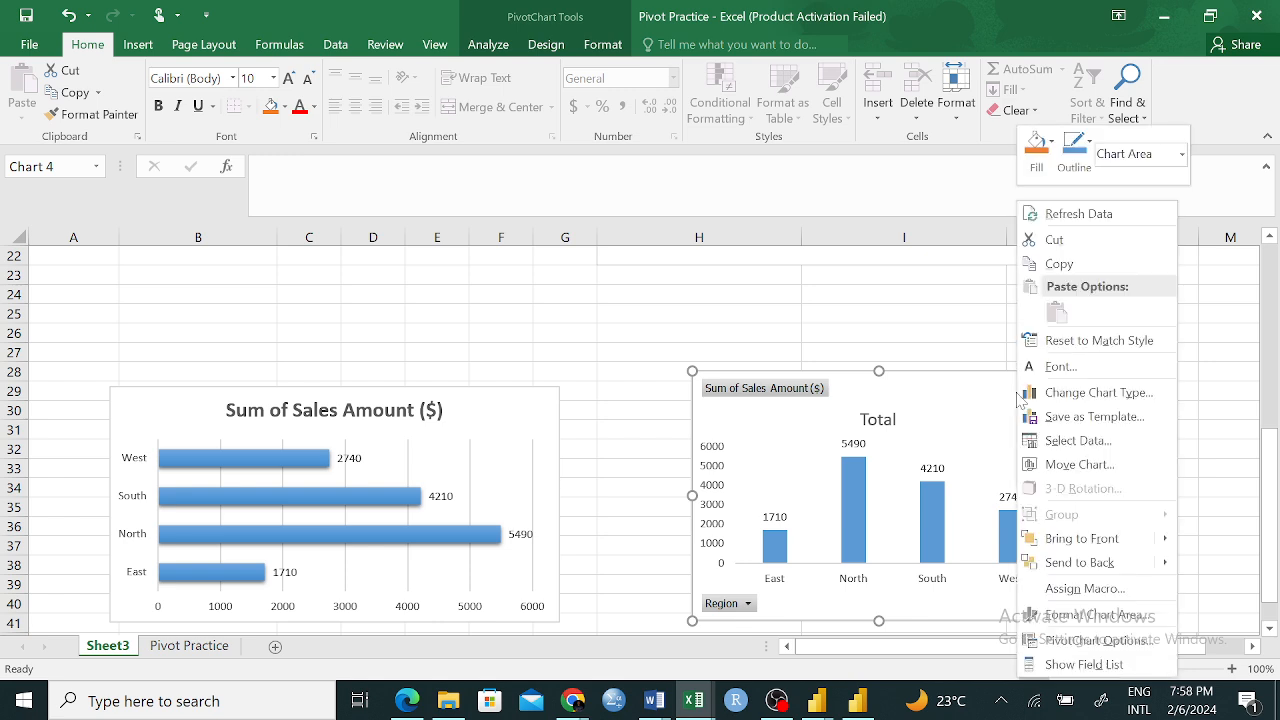
{"action": "left_click", "coordinate": [1128, 213]}
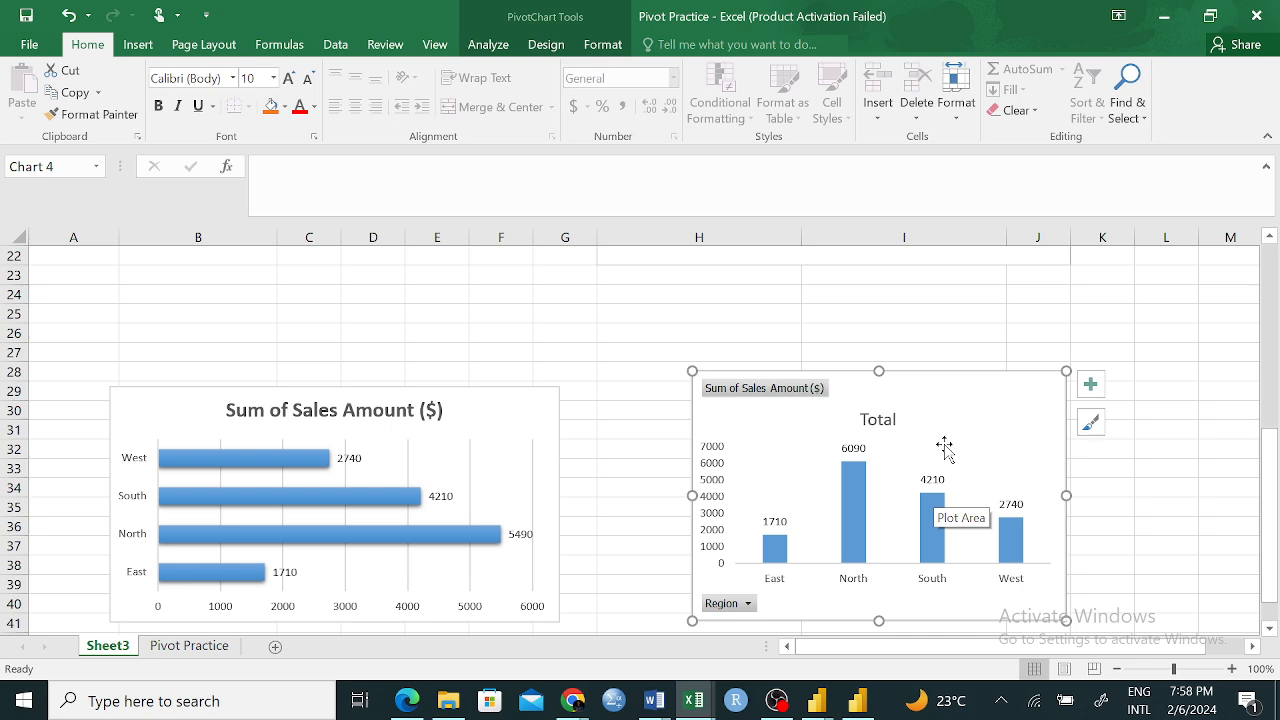
Examine the PivotTable at the top of Sheet3, including the North sum in B5 and the column headers
{"action": "scroll", "coordinate": [603, 320], "scroll_direction": "up", "scroll_amount": 4}
{"action": "scroll", "coordinate": [603, 320], "scroll_direction": "up", "scroll_amount": 3}
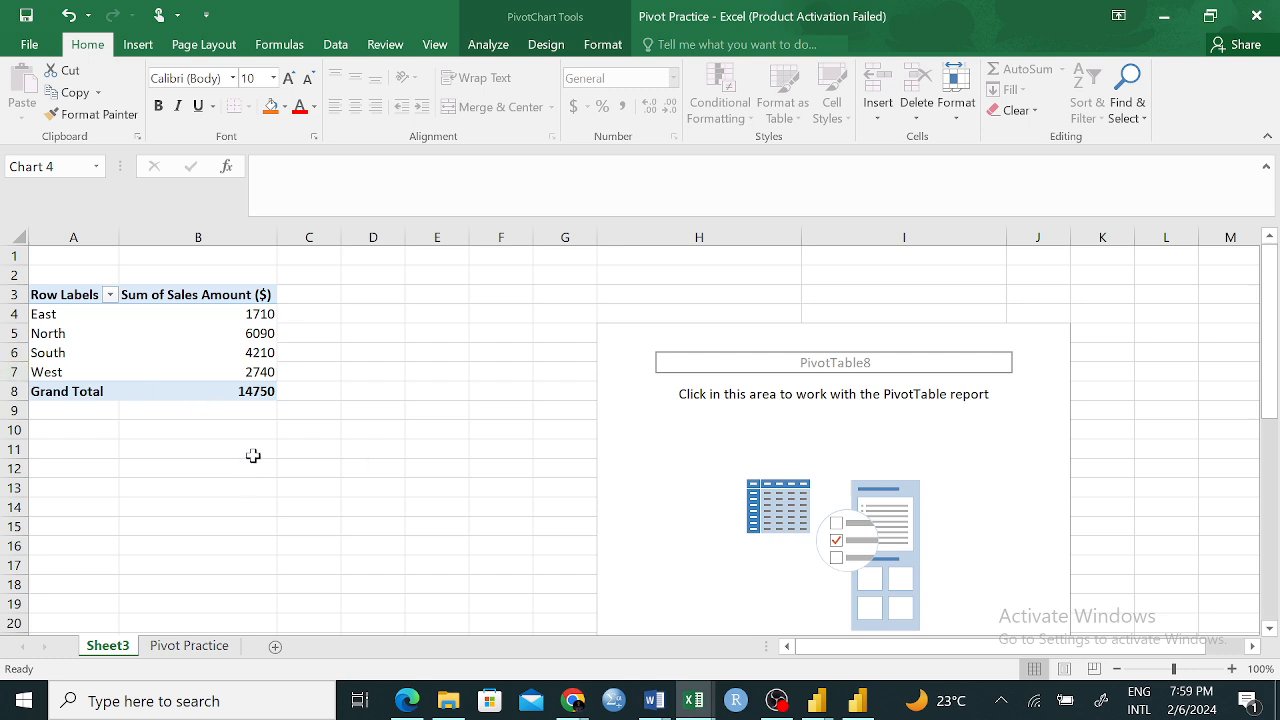
{"action": "left_click", "coordinate": [240, 294]}
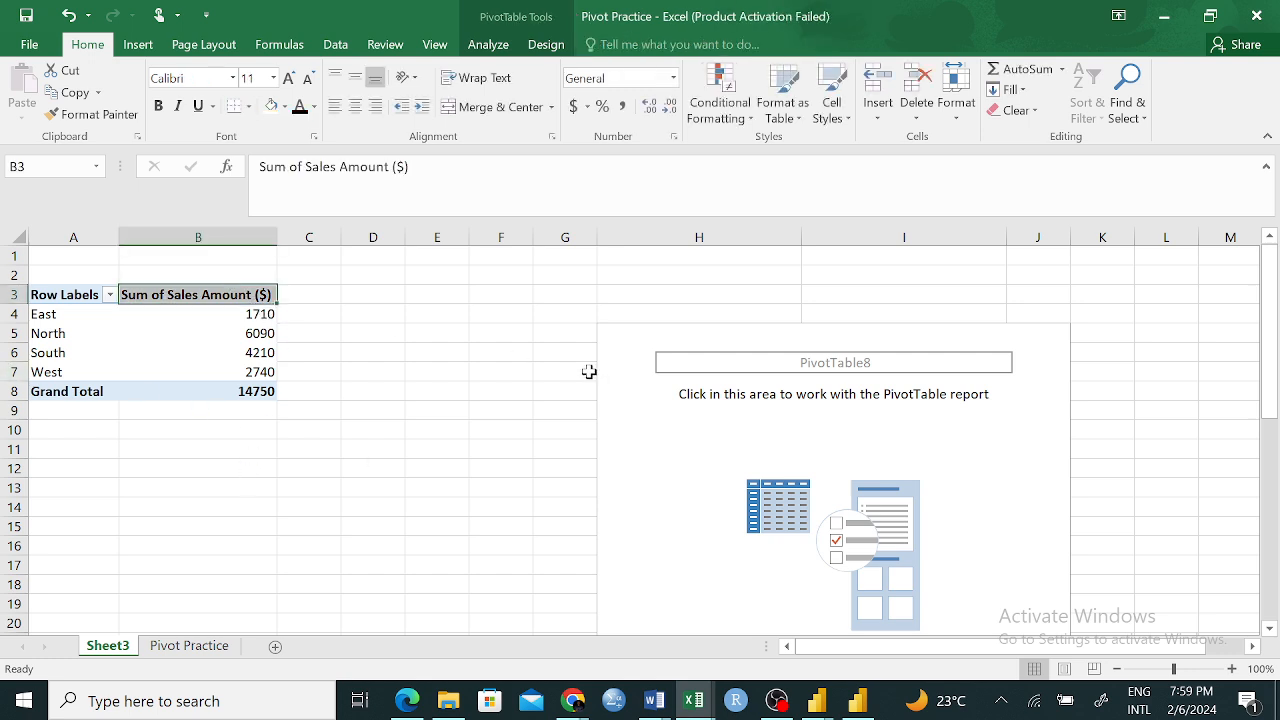
{"action": "left_click", "coordinate": [191, 430]}
{"action": "left_click", "coordinate": [210, 330]}
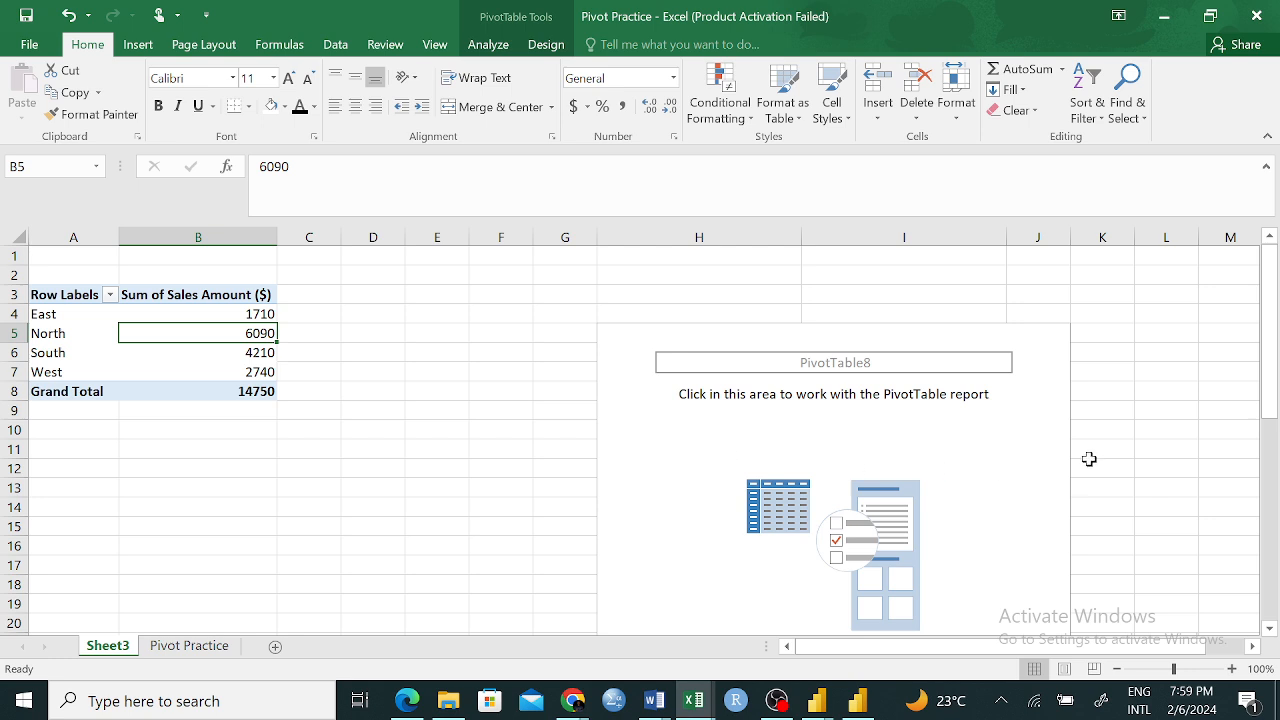
{"action": "left_click", "coordinate": [70, 289]}
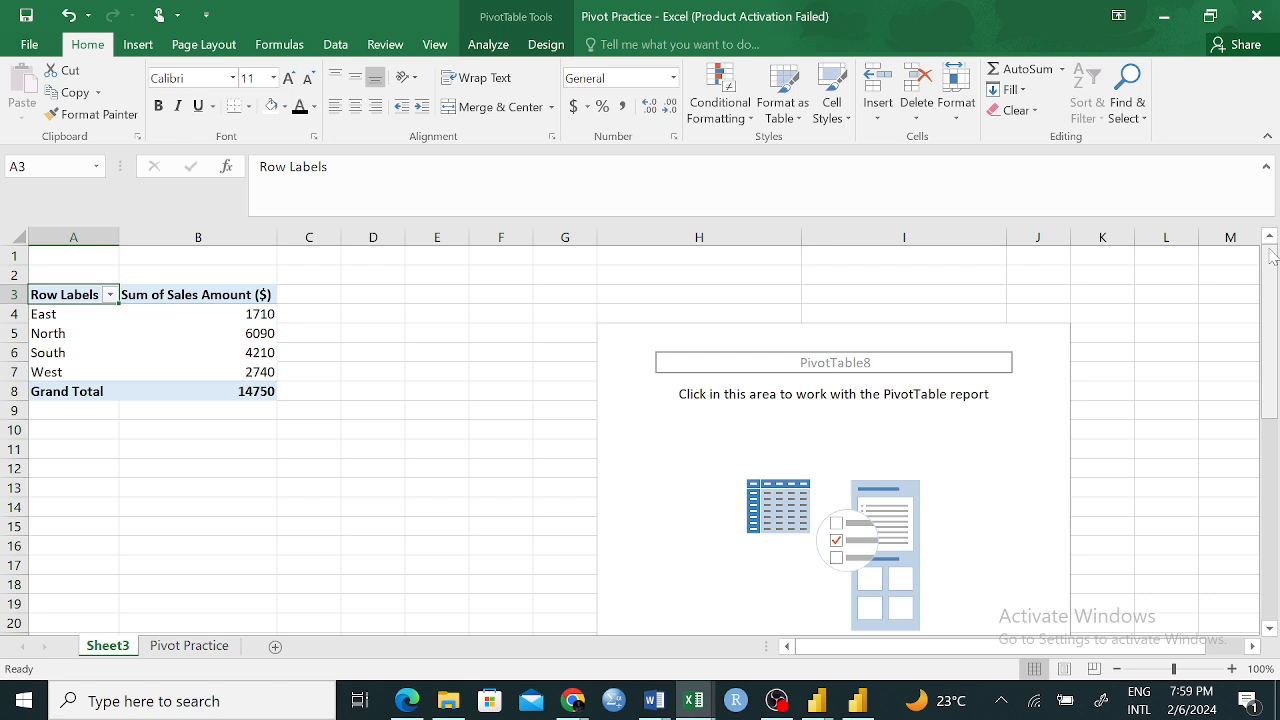
{"action": "left_click", "coordinate": [1062, 350]}
{"action": "left_click", "coordinate": [1041, 418]}
{"action": "left_click", "coordinate": [1020, 447]}
{"action": "left_click", "coordinate": [810, 447]}
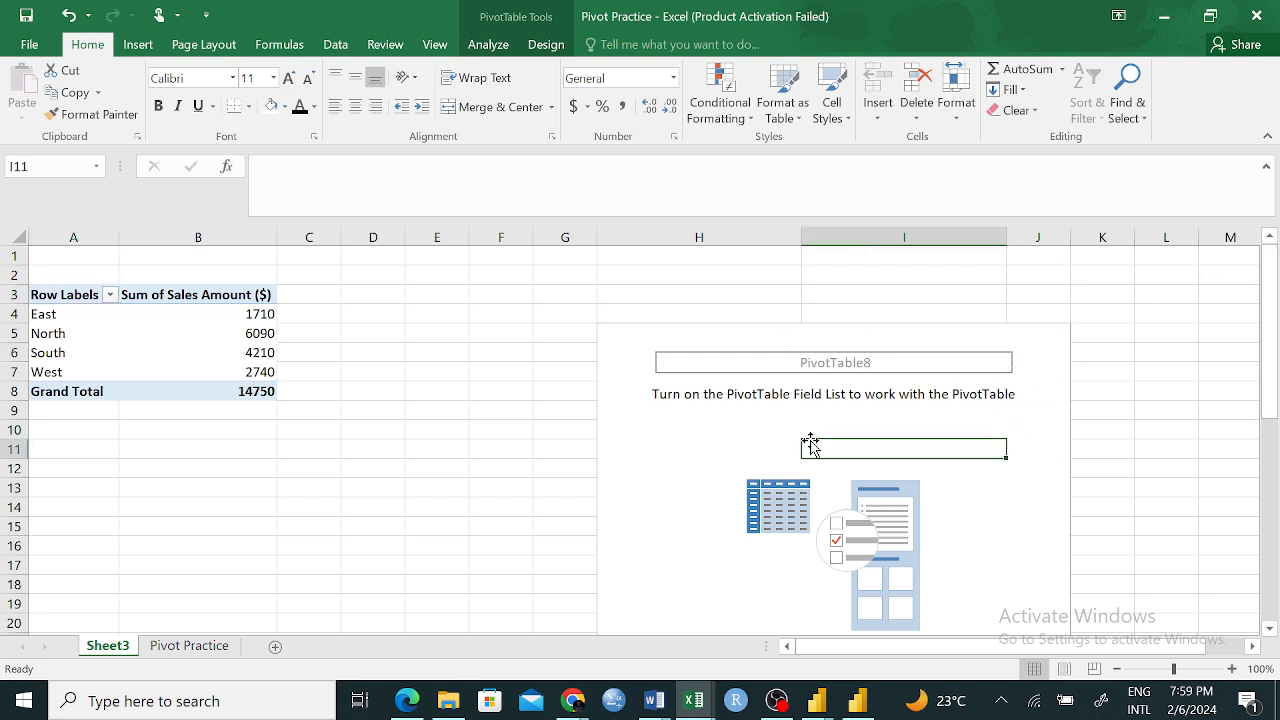
{"action": "left_click", "coordinate": [730, 433]}
{"action": "left_click", "coordinate": [637, 333]}
{"action": "left_click", "coordinate": [748, 467]}
{"action": "scroll", "coordinate": [866, 444], "scroll_direction": "down", "scroll_amount": 7}
{"action": "scroll", "coordinate": [873, 446], "scroll_direction": "up", "scroll_amount": 7}
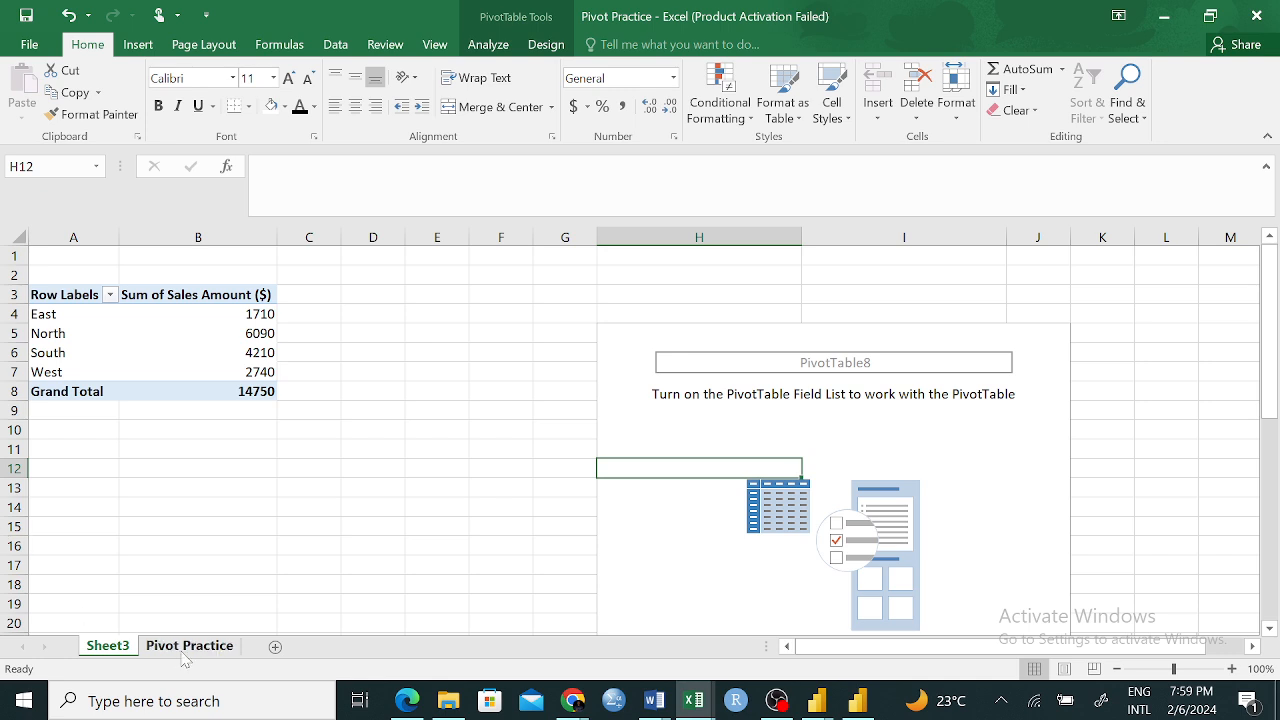
Examine the empty PivotTable beside the source data on the Pivot Practice sheet and the regional sales PivotTable on Sheet3
{"action": "left_click", "coordinate": [186, 648]}
{"action": "left_click", "coordinate": [901, 343]}
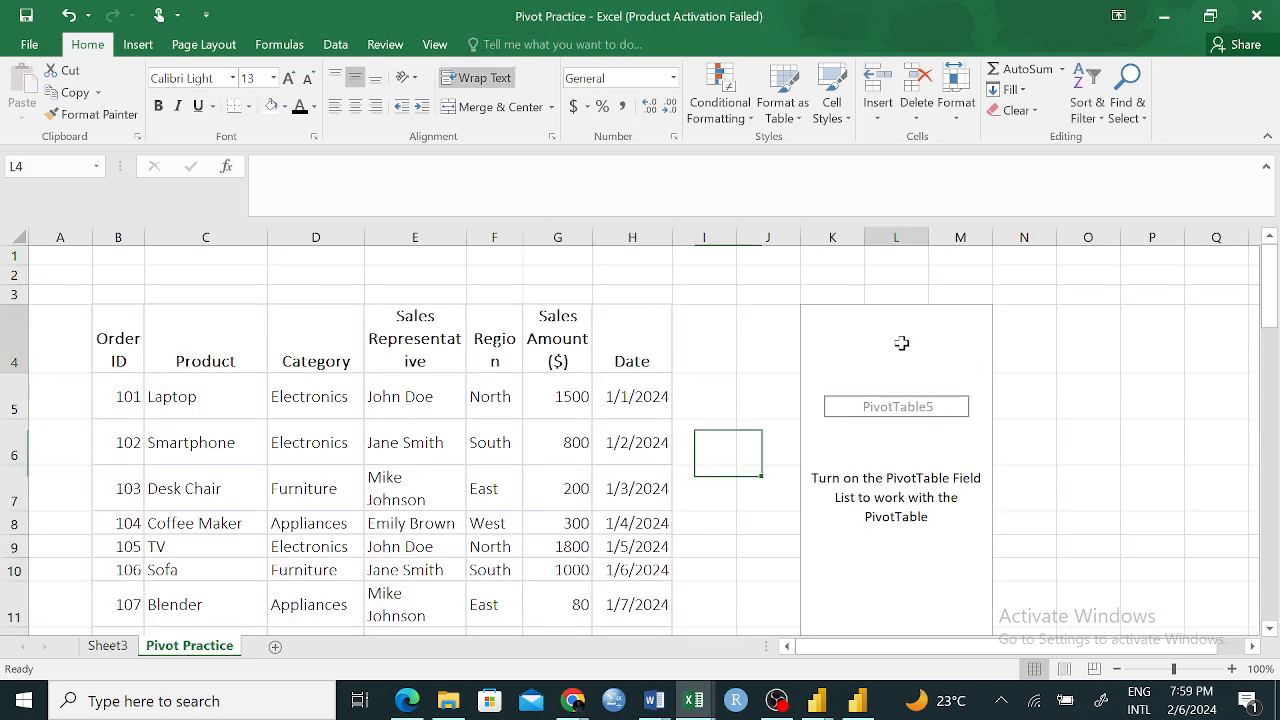
{"action": "left_click", "coordinate": [974, 356]}
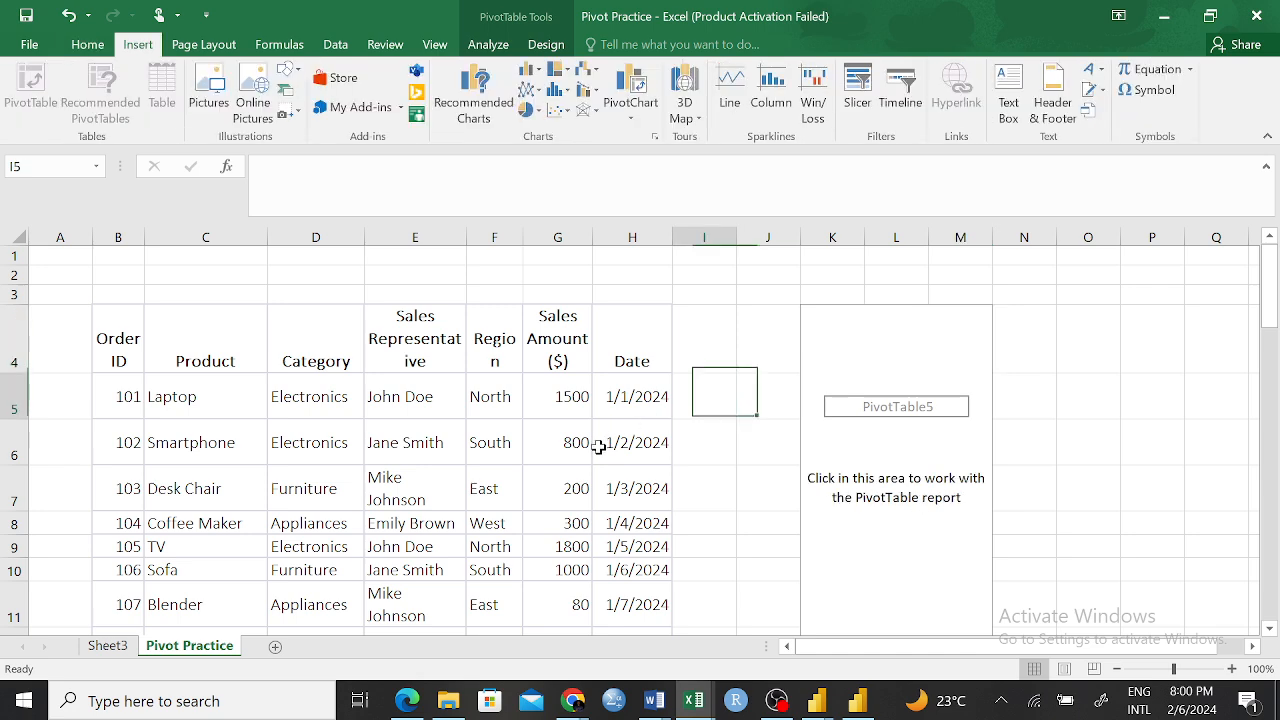
{"action": "scroll", "coordinate": [605, 441], "scroll_direction": "down", "scroll_amount": 5}
{"action": "scroll", "coordinate": [605, 441], "scroll_direction": "up", "scroll_amount": 5}
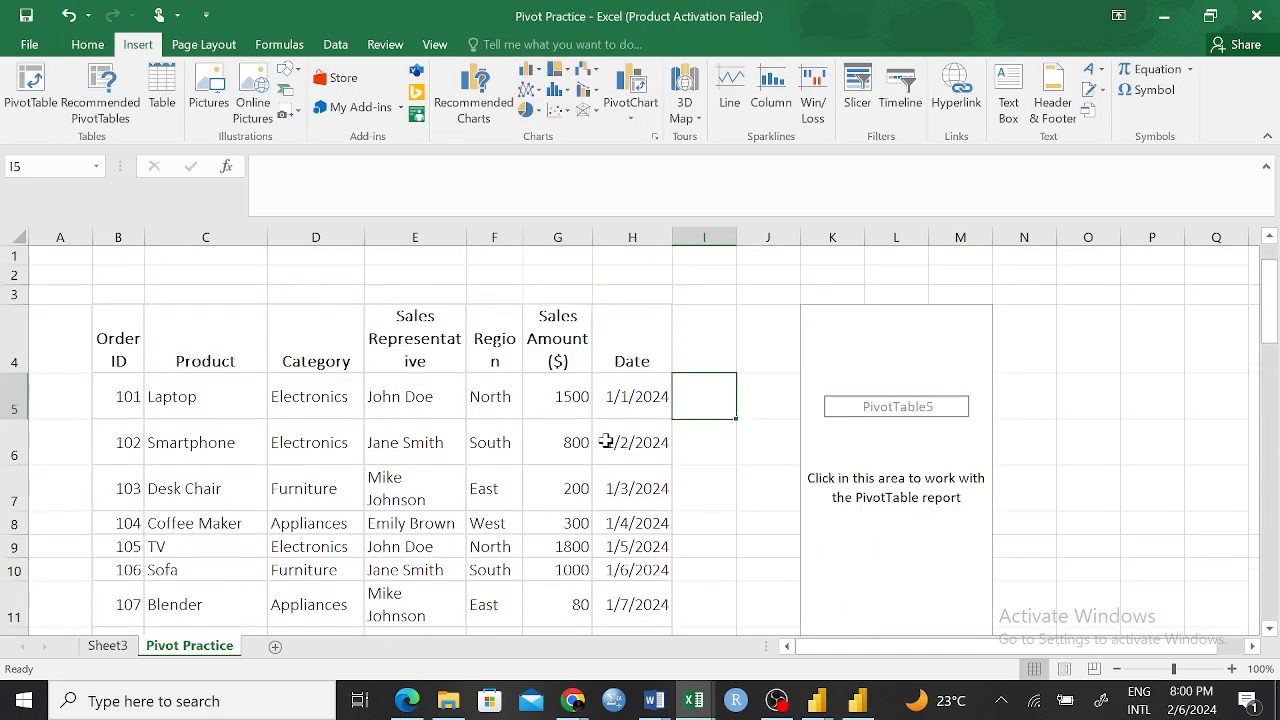
{"action": "left_click", "coordinate": [885, 343]}
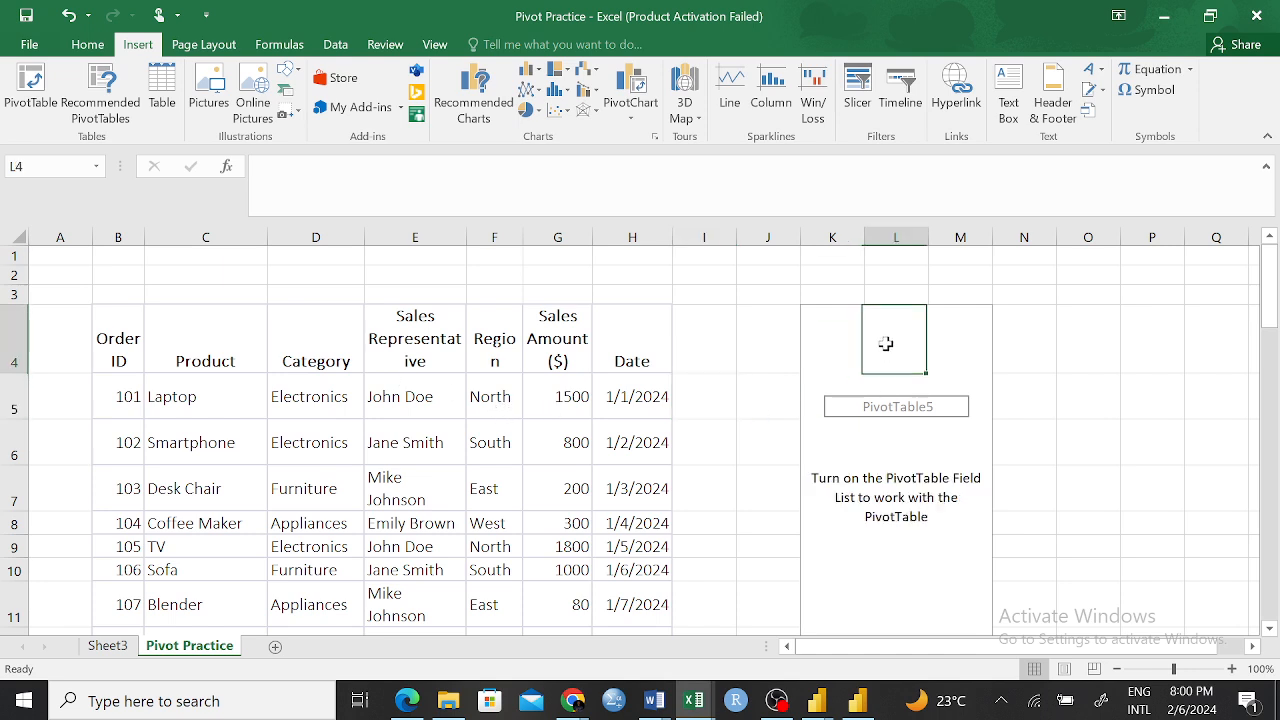
{"action": "left_click", "coordinate": [505, 45]}
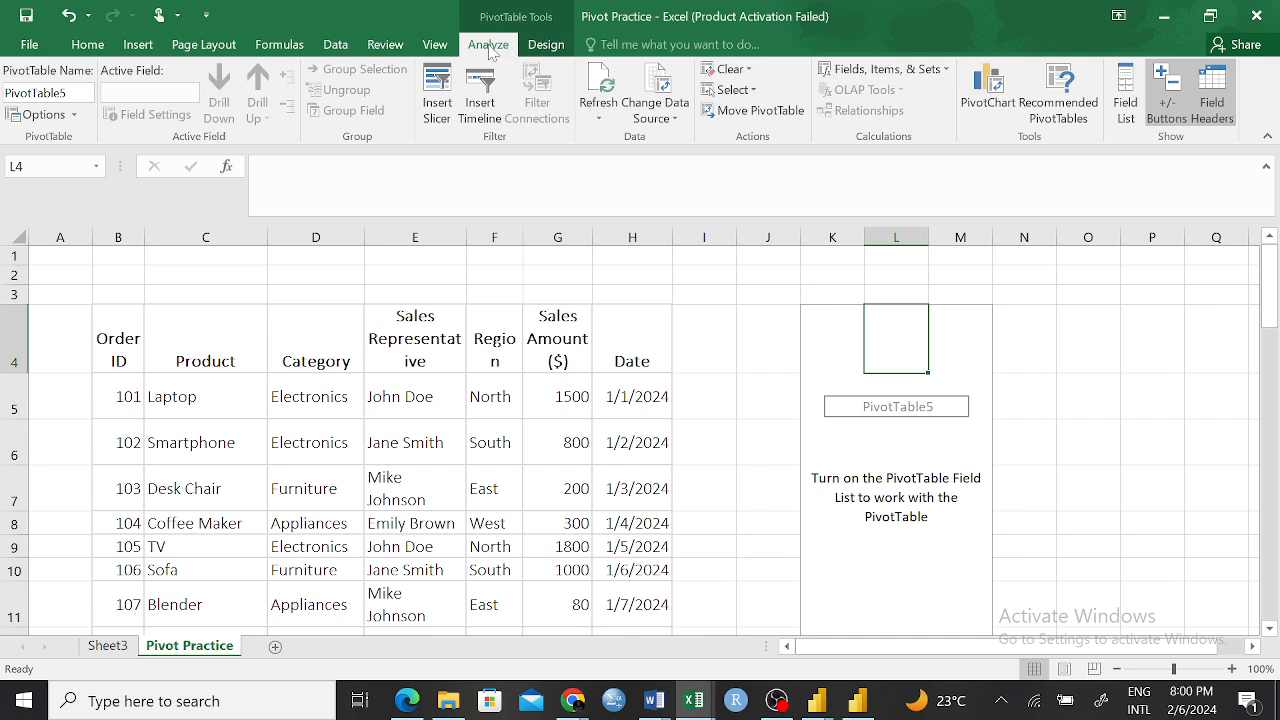
{"action": "left_click", "coordinate": [545, 45]}
{"action": "left_click", "coordinate": [498, 45]}
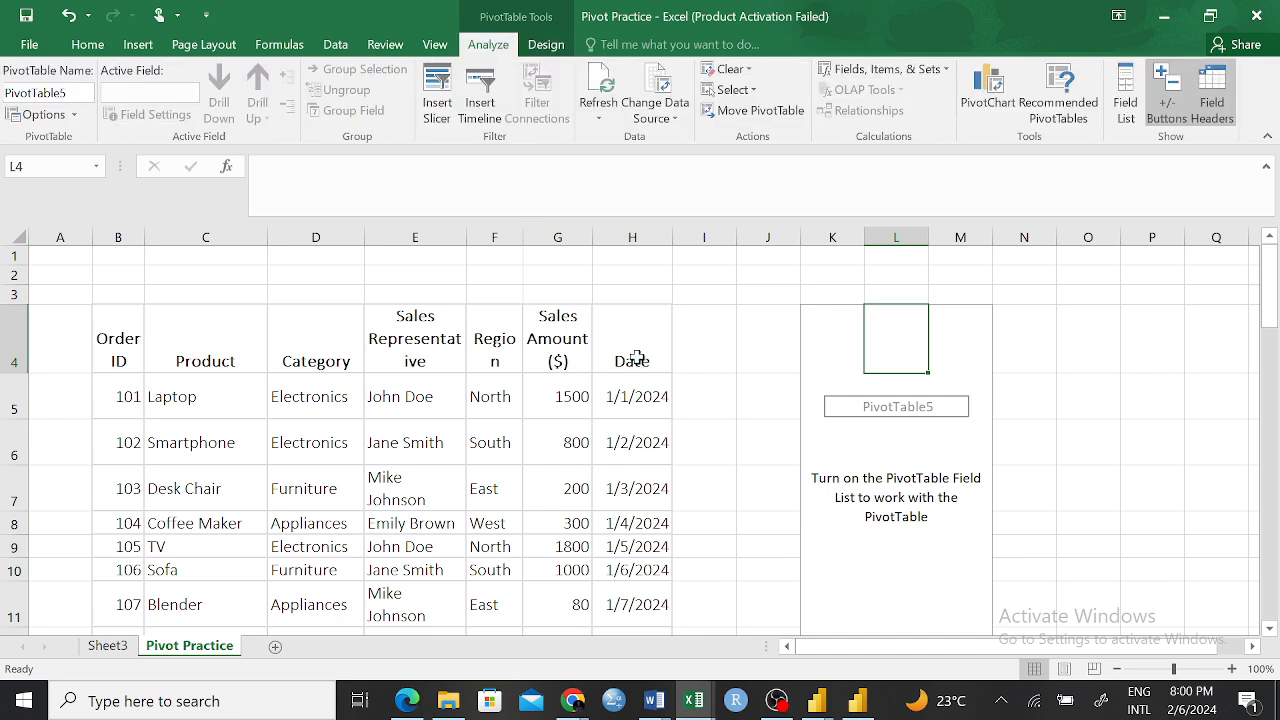
{"action": "left_click", "coordinate": [110, 646]}
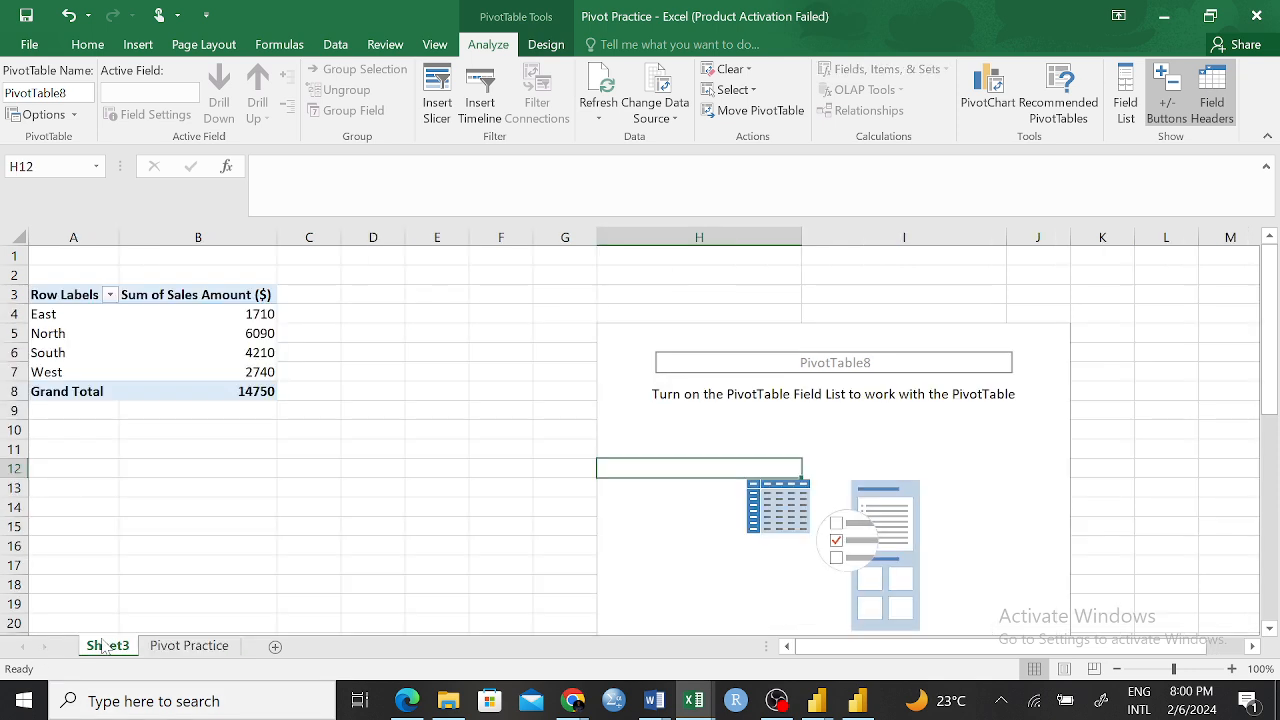
{"action": "left_click", "coordinate": [173, 330]}
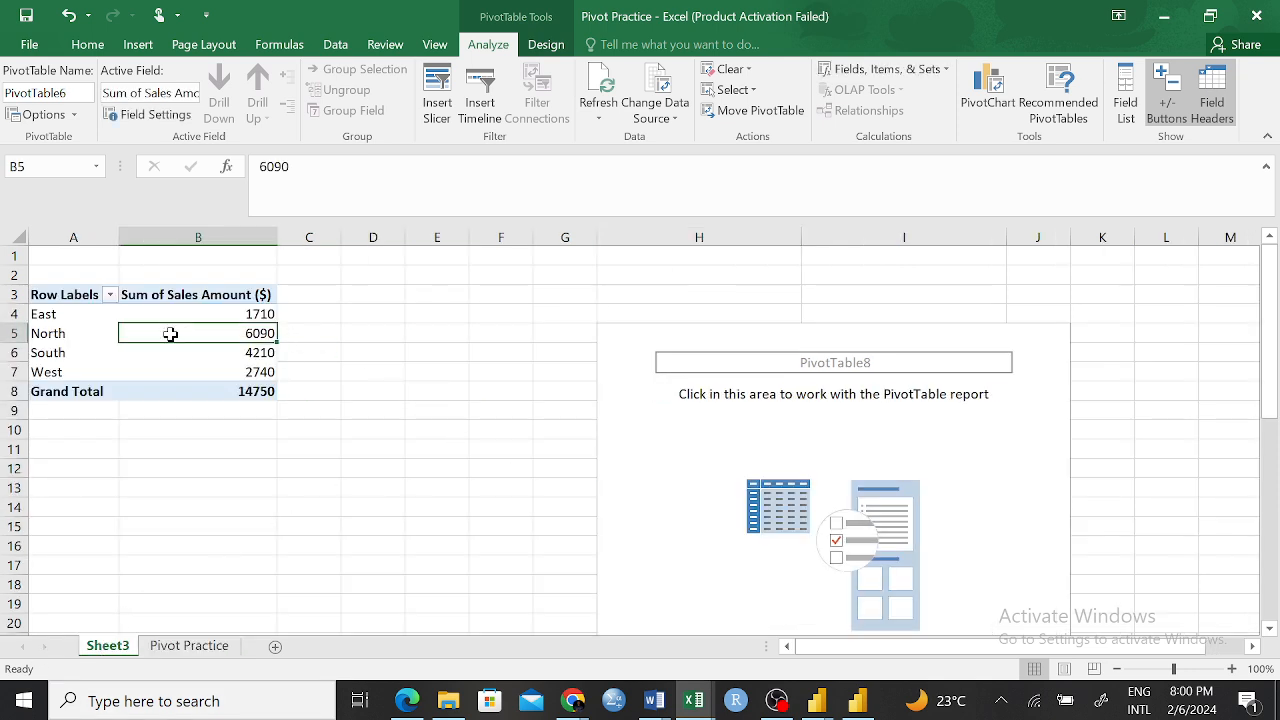
Create a PivotTable on a new worksheet from the source range B4:H40 of the Pivot Practice sheet
{"action": "left_click", "coordinate": [189, 646]}
{"action": "left_click_drag", "start_coordinate": [122, 338], "coordinate": [205, 340]}
{"action": "left_click_drag", "start_coordinate": [612, 547], "coordinate": [606, 597]}
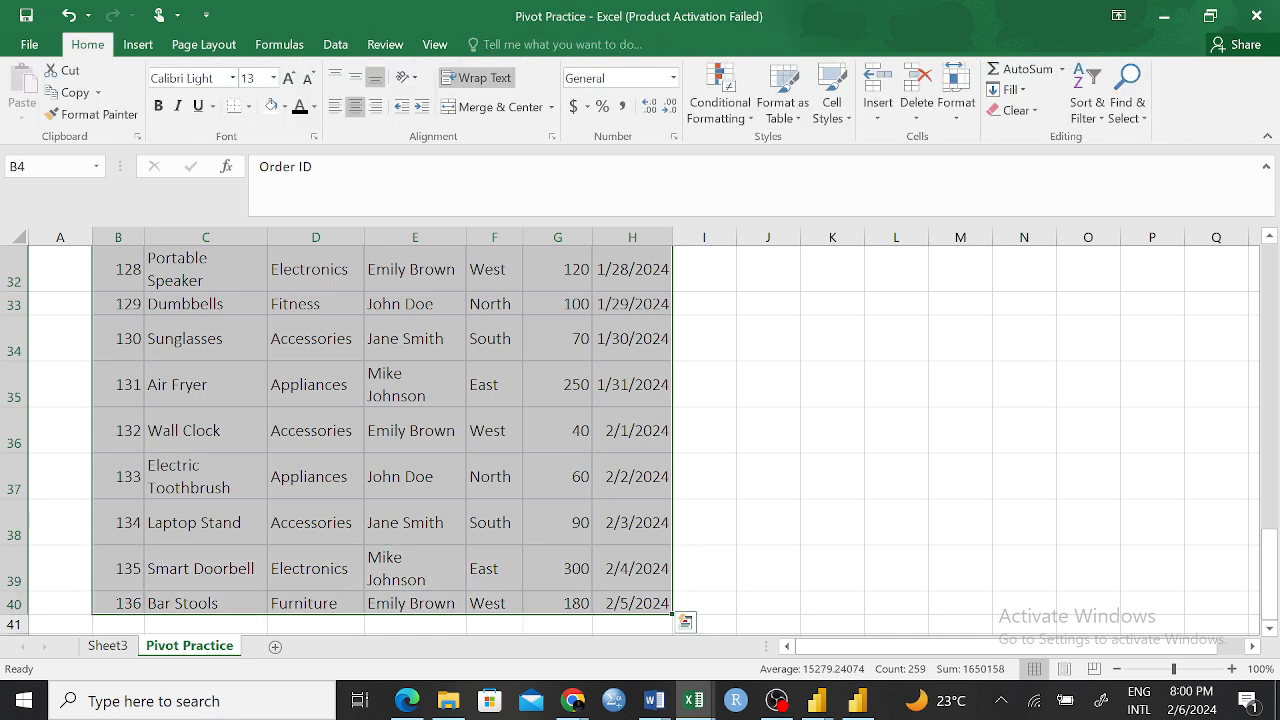
{"action": "left_click", "coordinate": [138, 44]}
{"action": "left_click", "coordinate": [36, 95]}
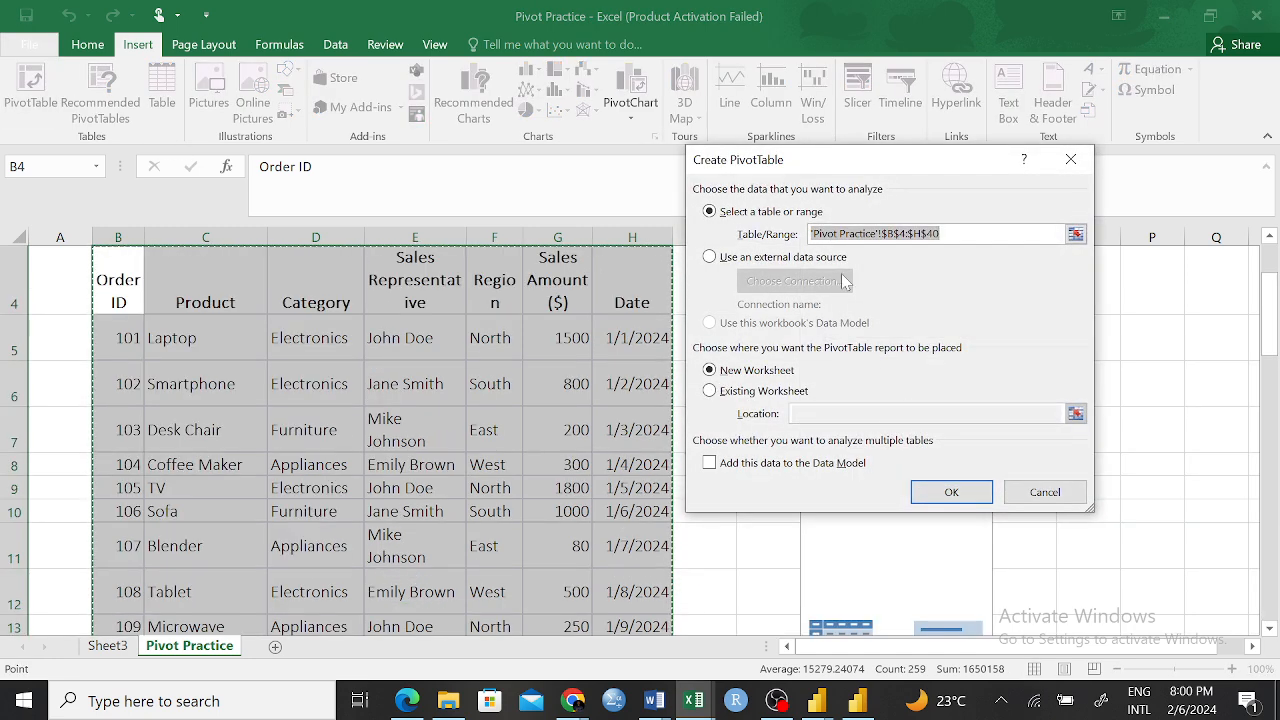
{"action": "left_click", "coordinate": [937, 500]}
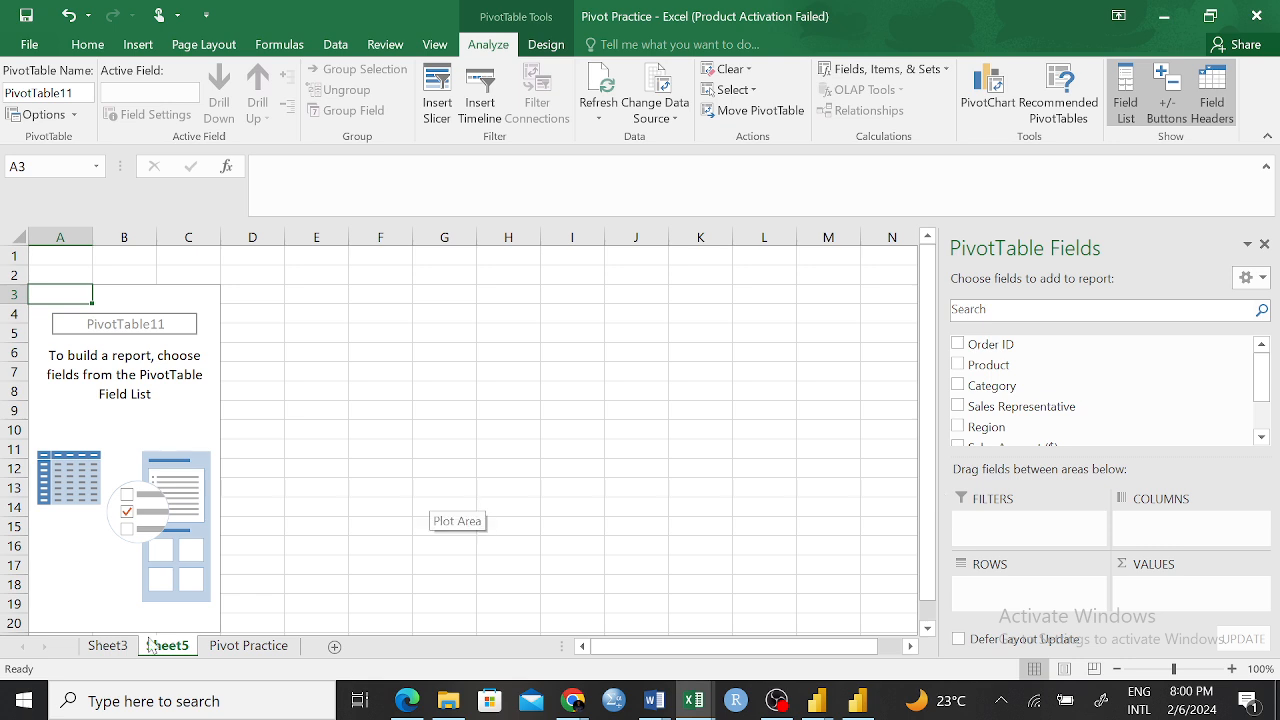
Return to Sheet3 and examine the field list of the regional sales PivotTable
{"action": "left_click", "coordinate": [107, 645]}
{"action": "left_click", "coordinate": [217, 294]}
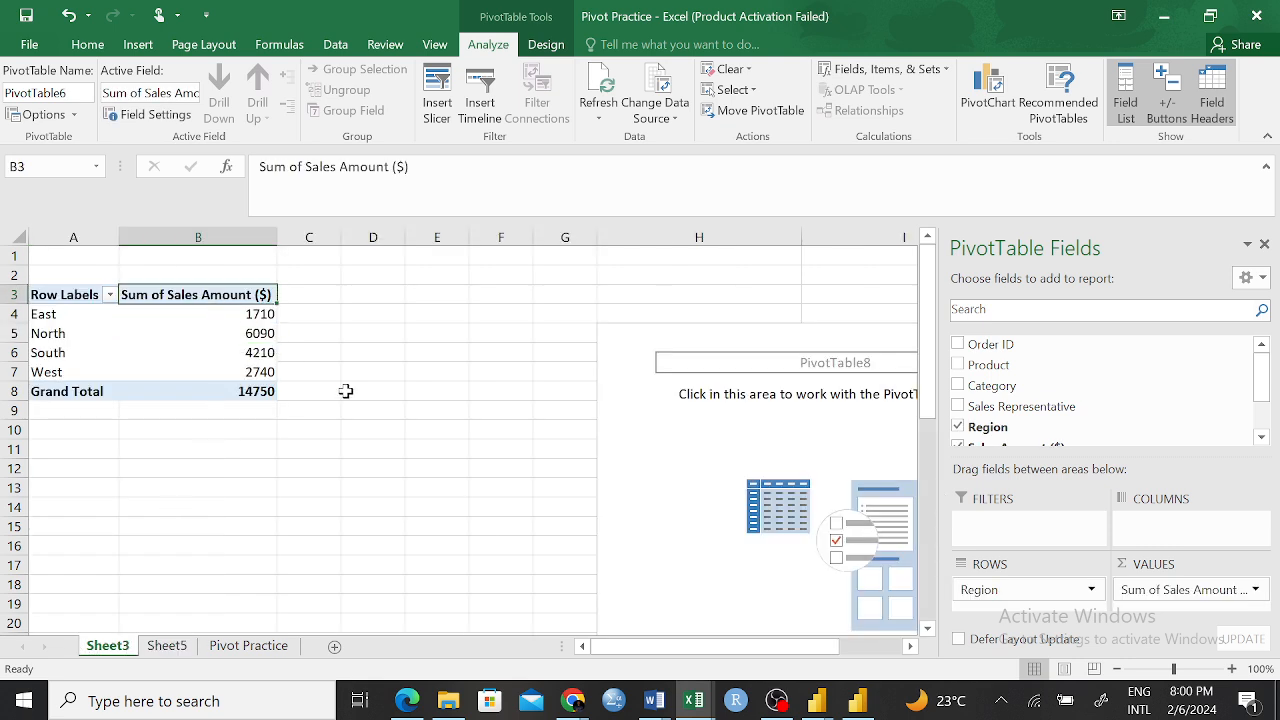
{"action": "left_click", "coordinate": [310, 412]}
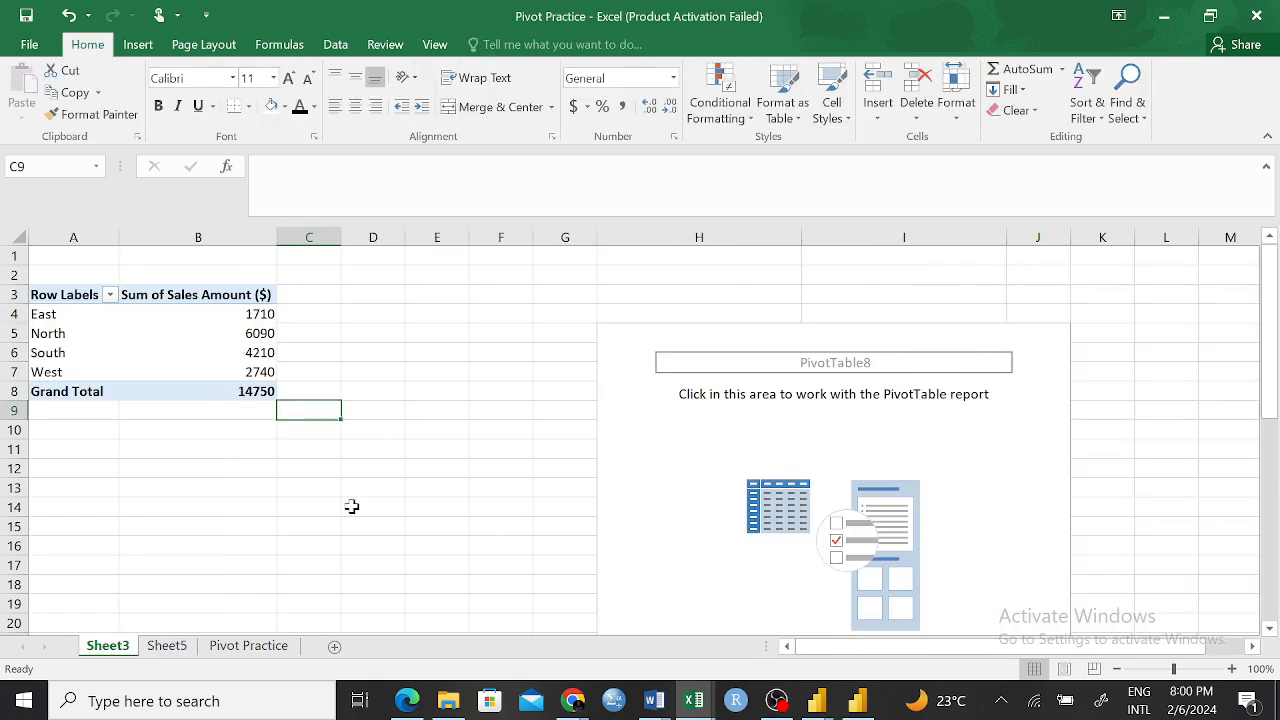
{"action": "left_click", "coordinate": [136, 320]}
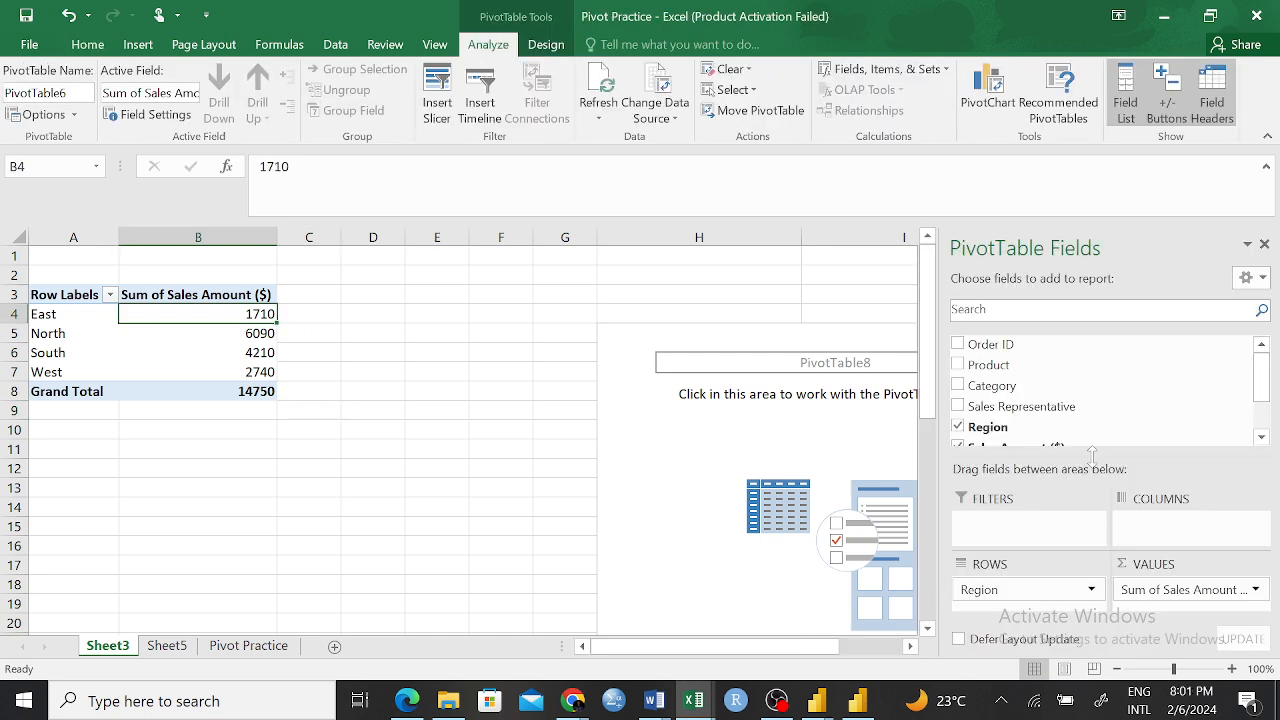
{"action": "scroll", "coordinate": [1086, 408], "scroll_direction": "down", "scroll_amount": 1}
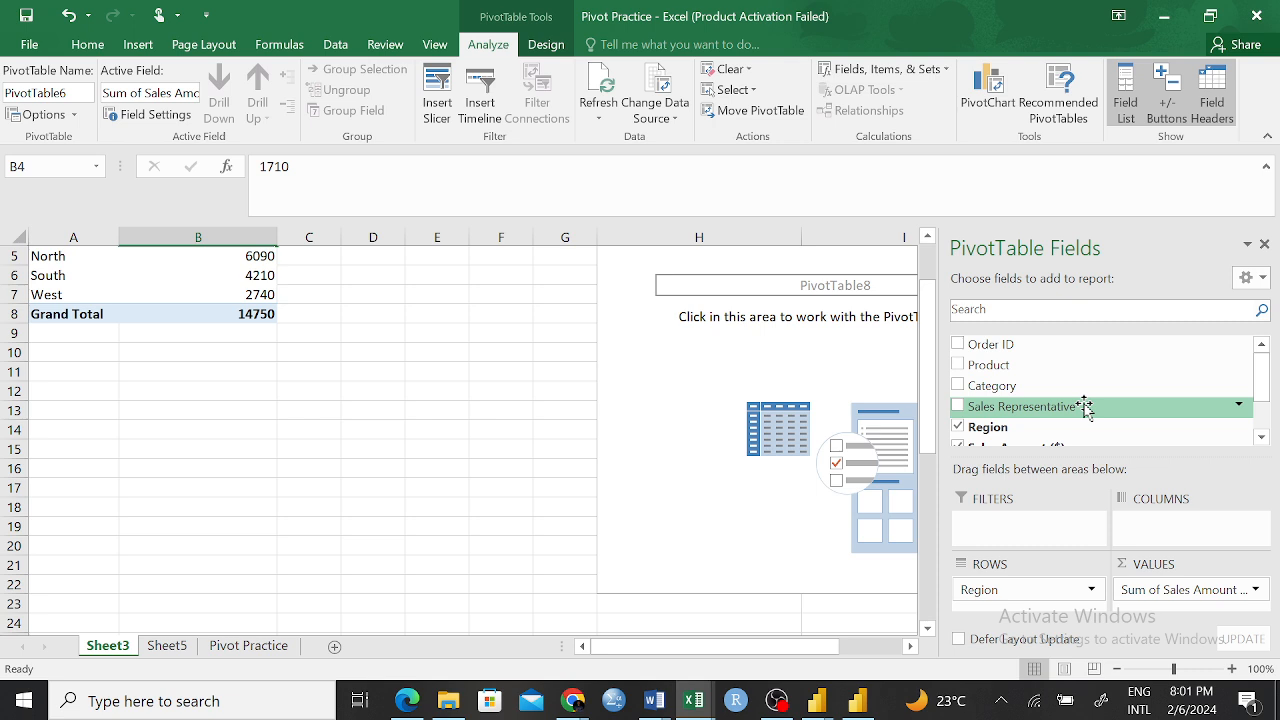
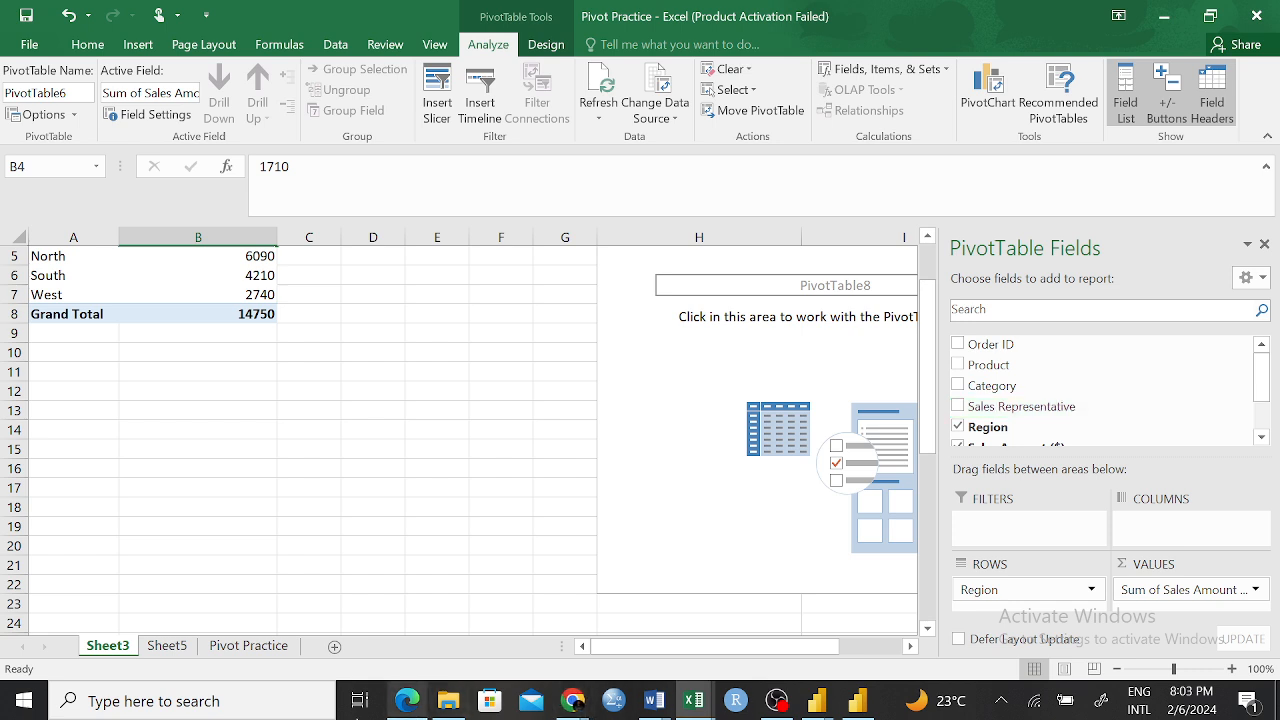
Look over the source data on Pivot Practice and the empty PivotTable on Sheet5, ending back on Sheet3
{"action": "left_click", "coordinate": [222, 648]}
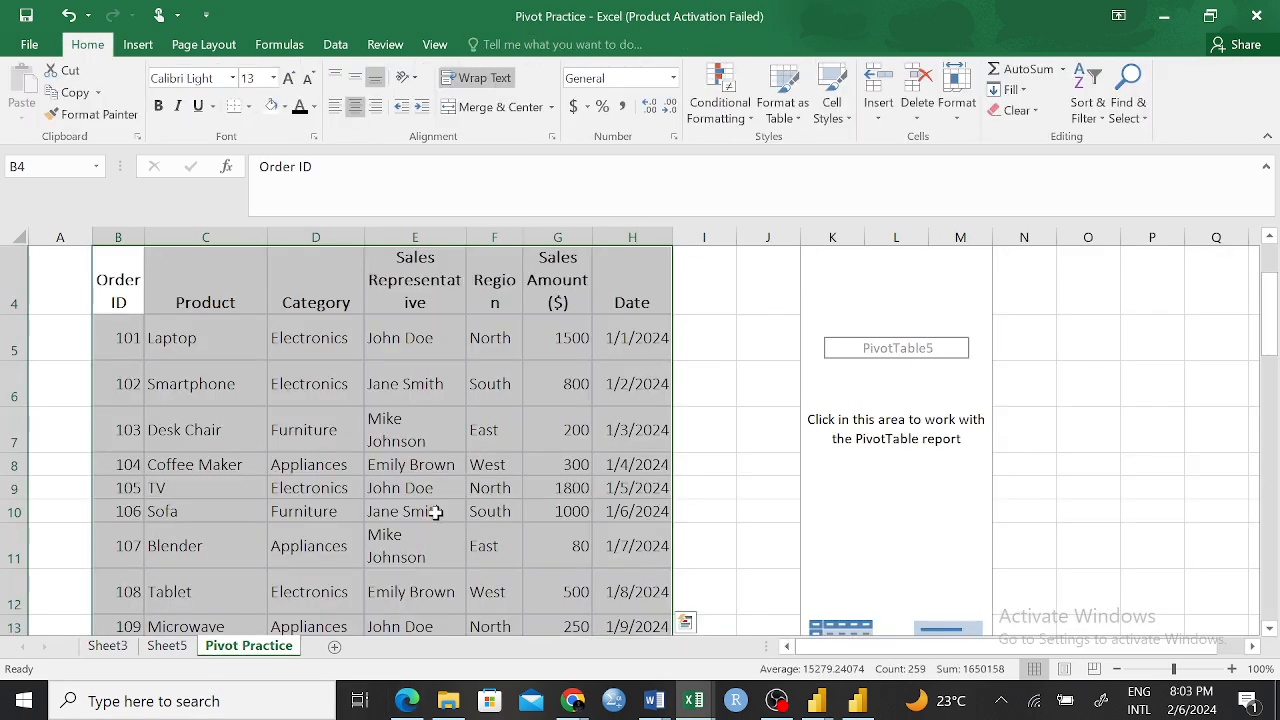
{"action": "left_click", "coordinate": [650, 425]}
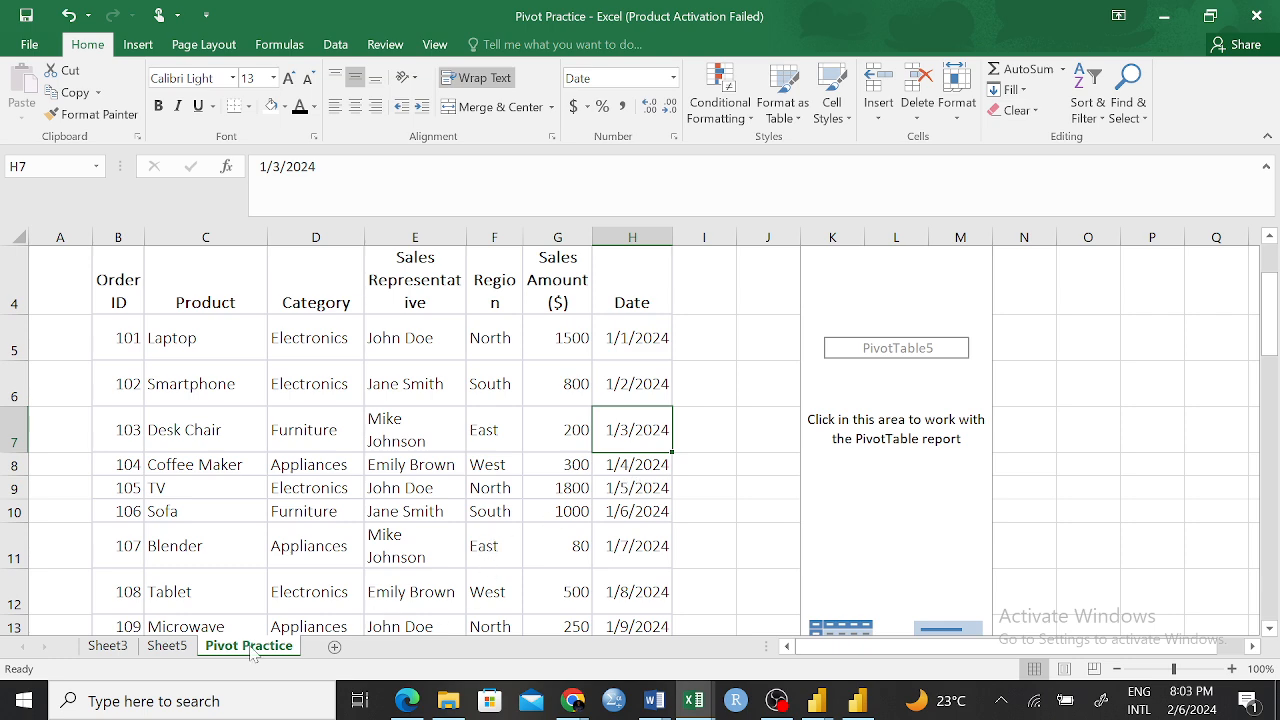
{"action": "left_click", "coordinate": [170, 648]}
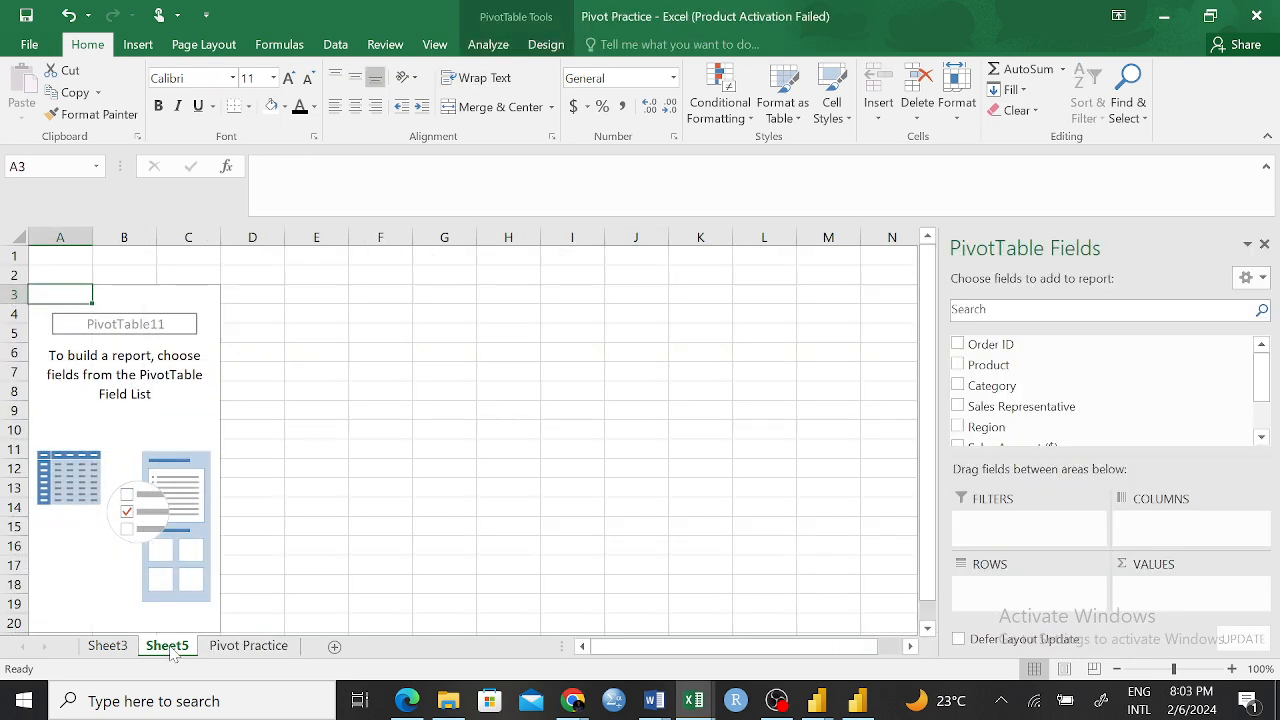
{"action": "left_click", "coordinate": [117, 652]}
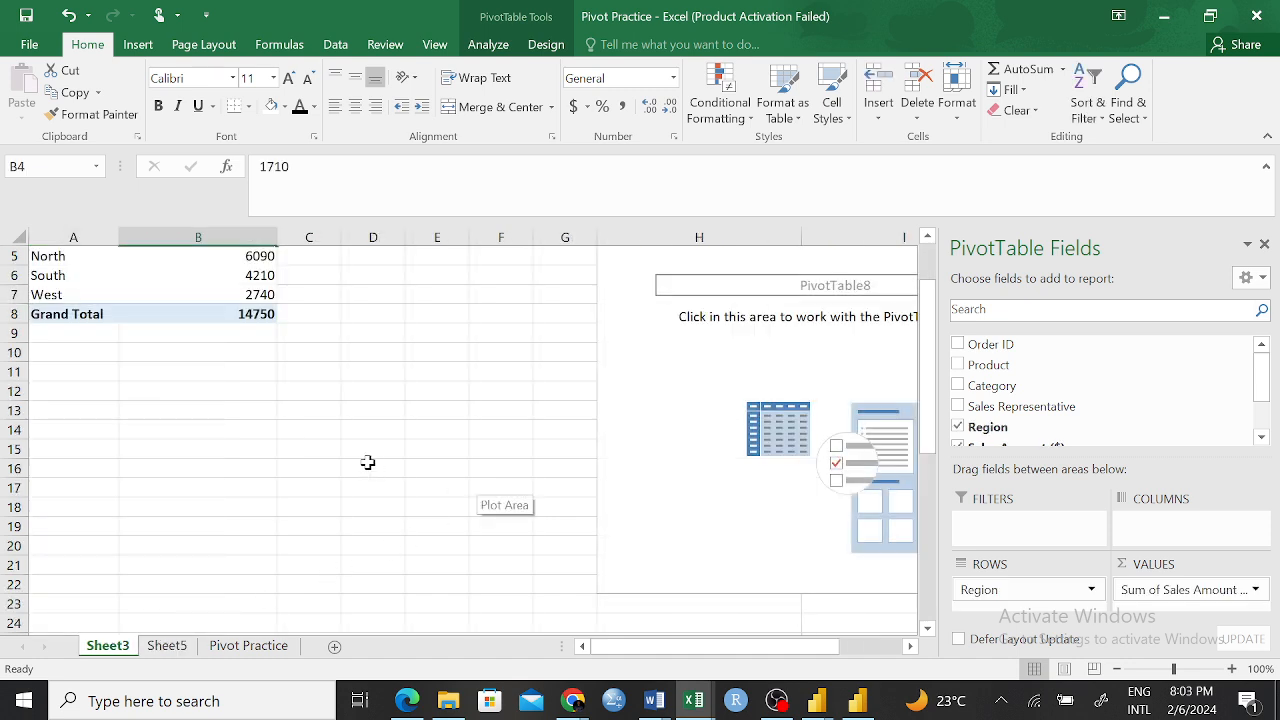
Insert a Sales Representative slicer for the regional sales PivotTable and fit it beside the table at about 1.67" high
{"action": "scroll", "coordinate": [370, 462], "scroll_direction": "up", "scroll_amount": 2}
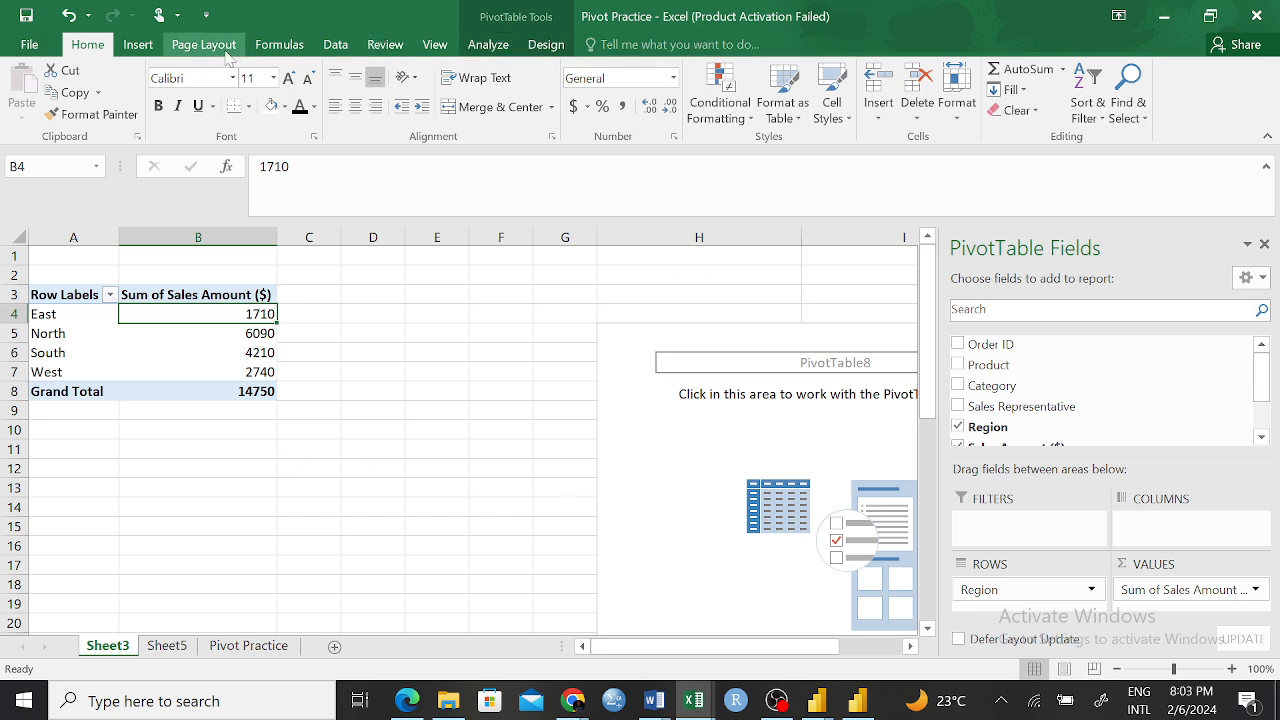
{"action": "left_click", "coordinate": [137, 45]}
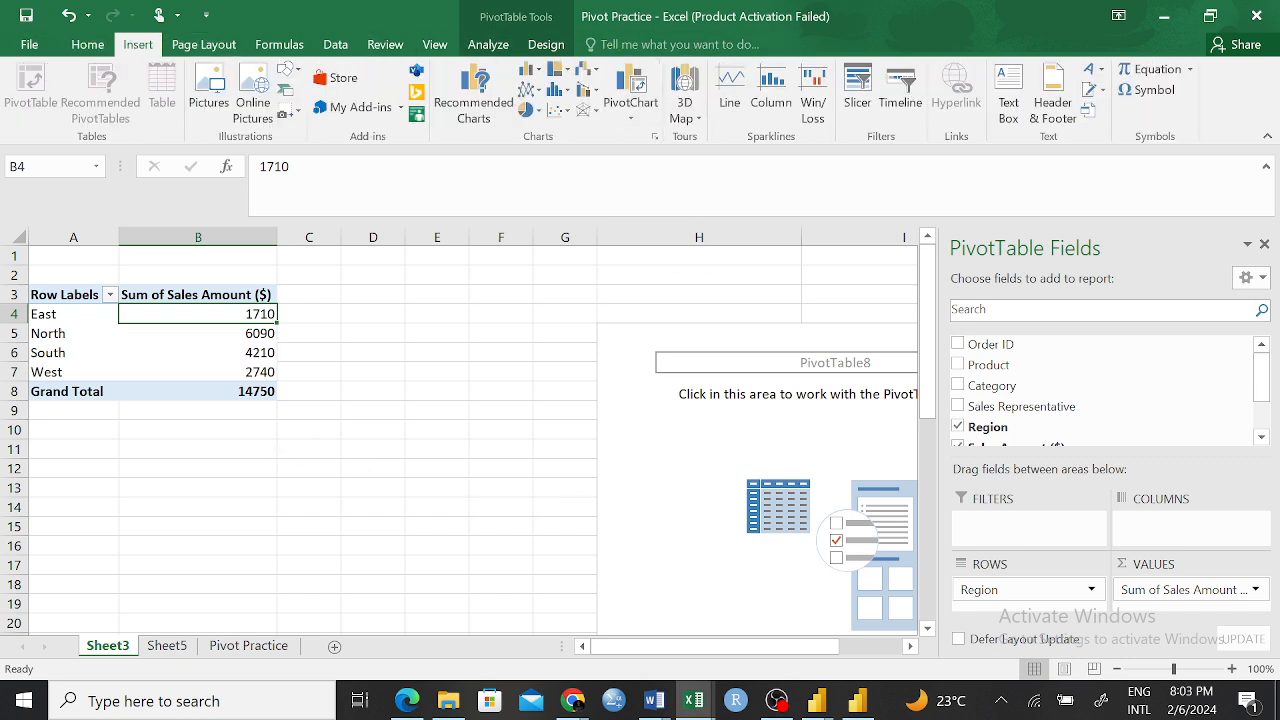
{"action": "left_click", "coordinate": [858, 104]}
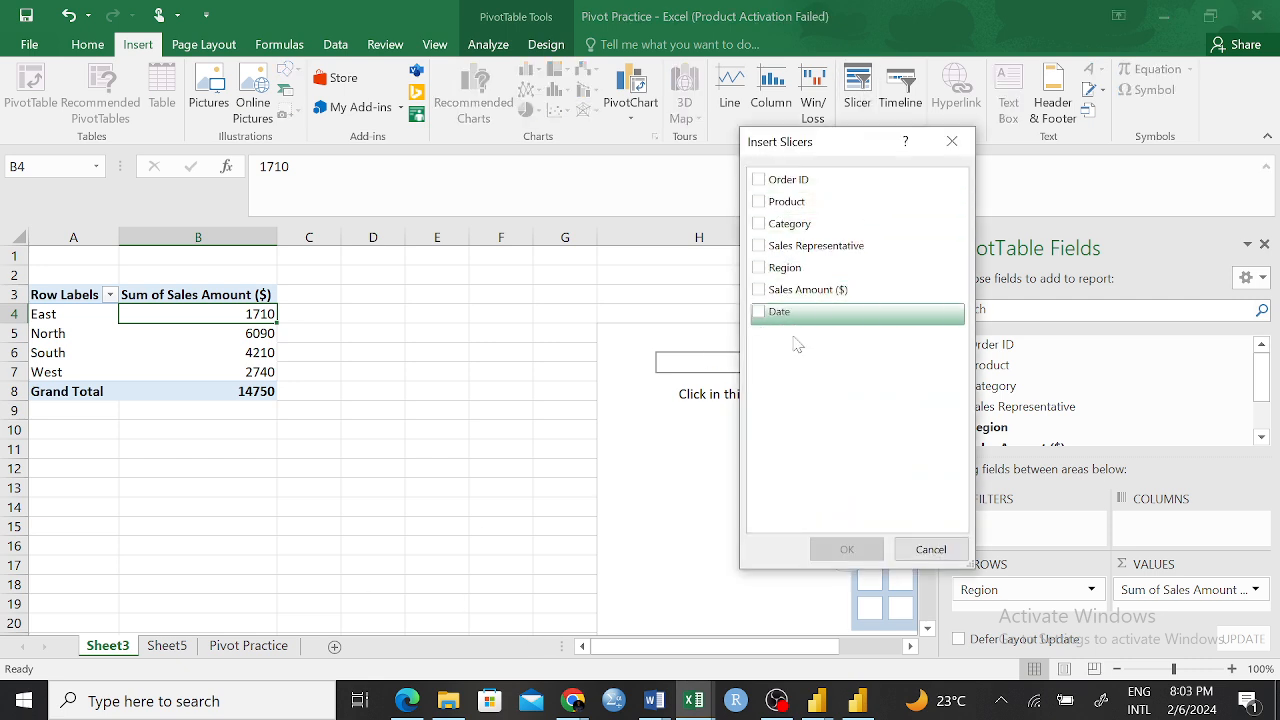
{"action": "left_click", "coordinate": [759, 246]}
{"action": "left_click", "coordinate": [846, 549]}
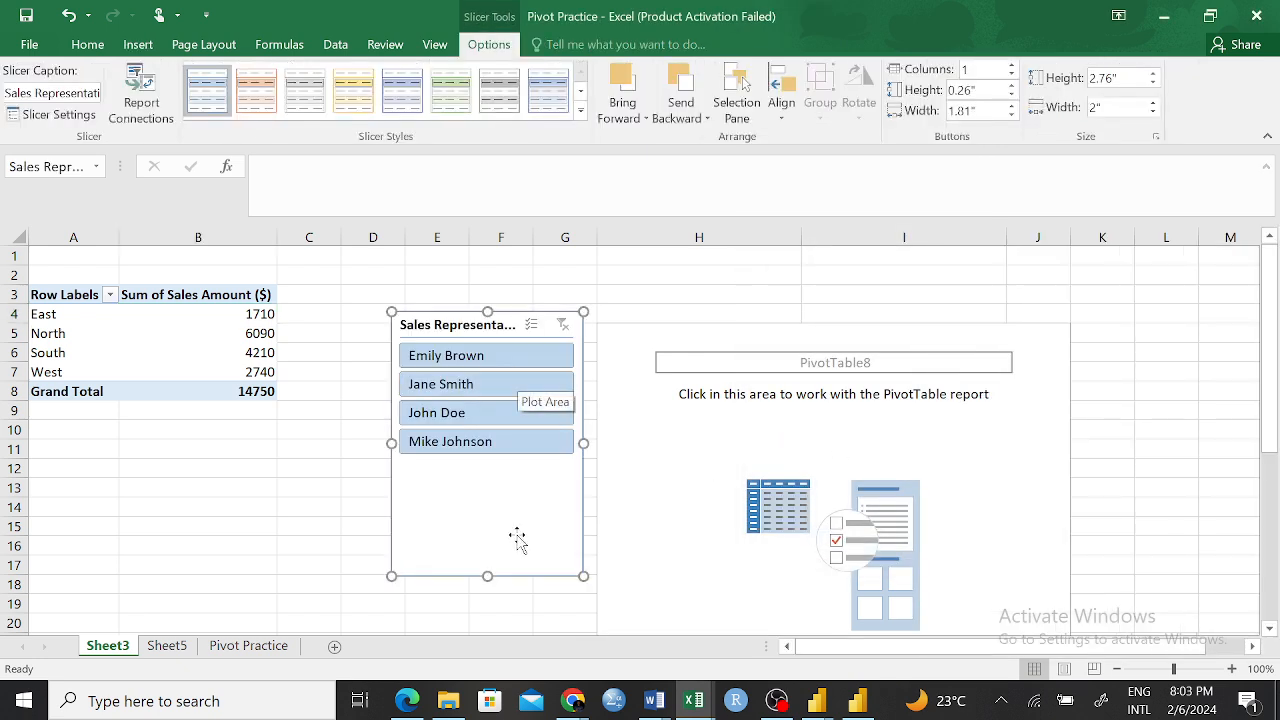
{"action": "left_click_drag", "start_coordinate": [485, 575], "coordinate": [485, 471]}
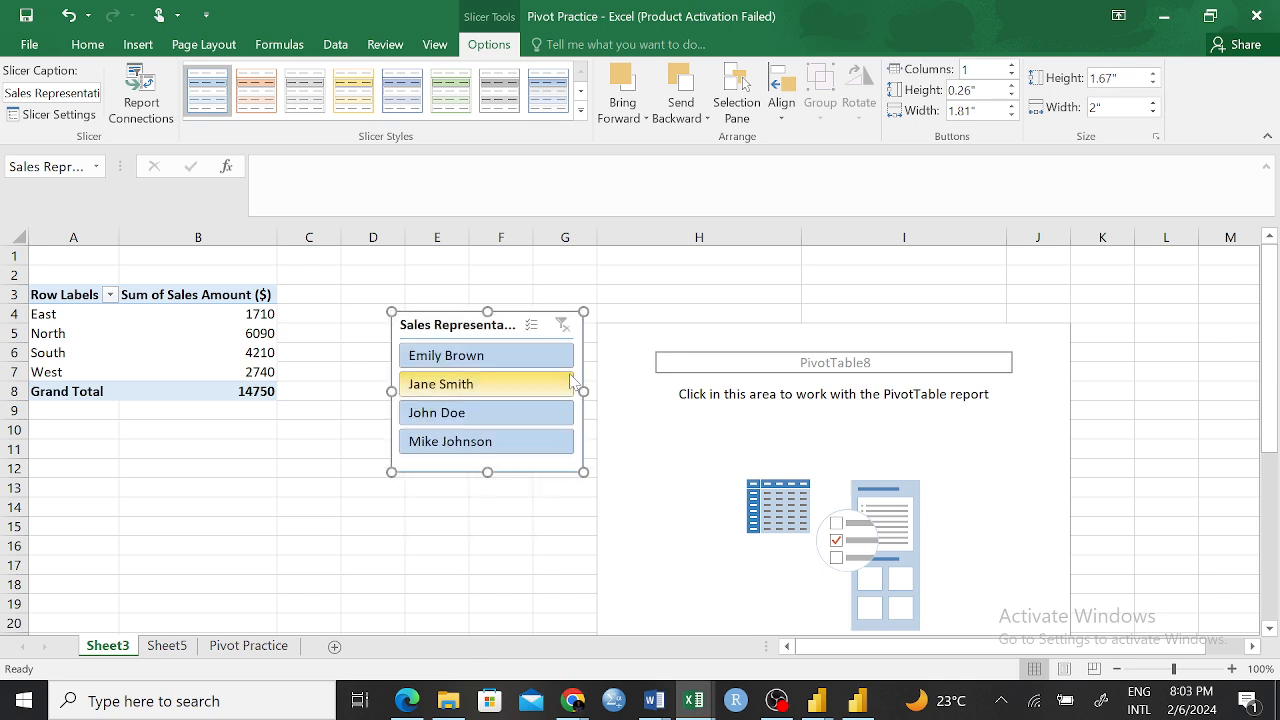
{"action": "left_click_drag", "start_coordinate": [505, 315], "coordinate": [486, 266]}
Filter the PivotTable by each sales representative in turn with the slicer, and clear the filter
{"action": "left_click", "coordinate": [478, 312]}
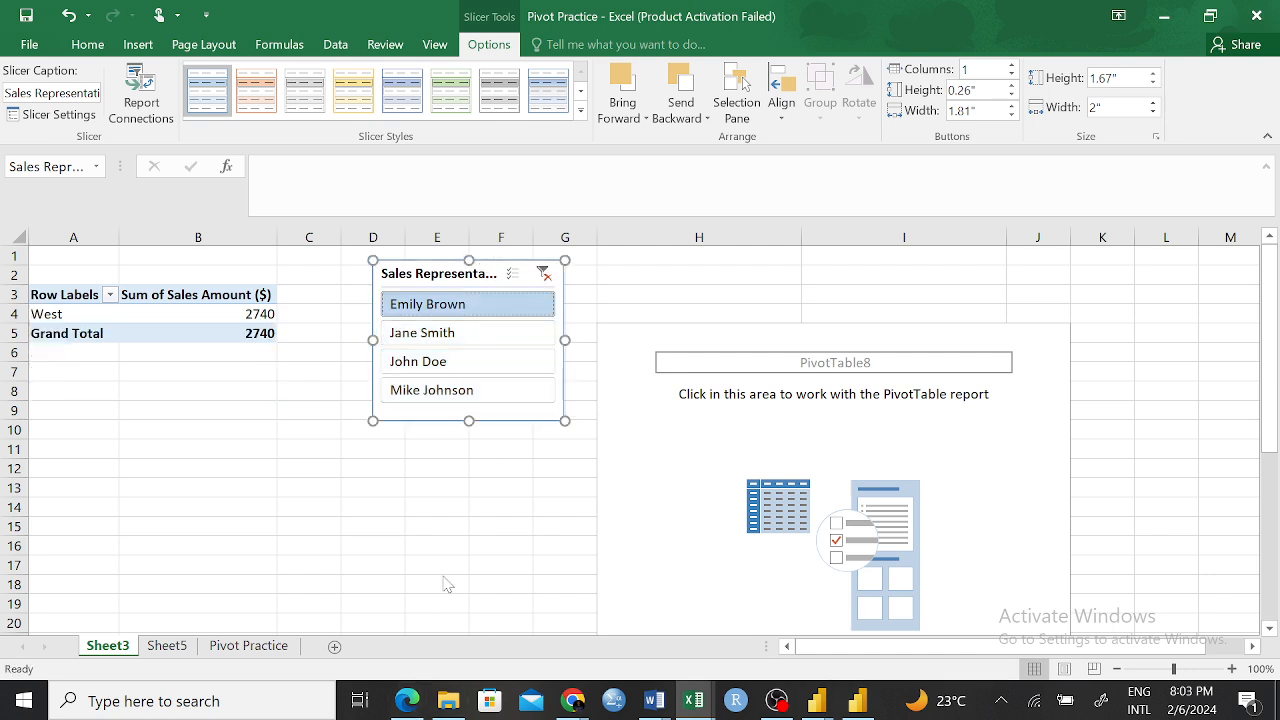
{"action": "left_click", "coordinate": [440, 340]}
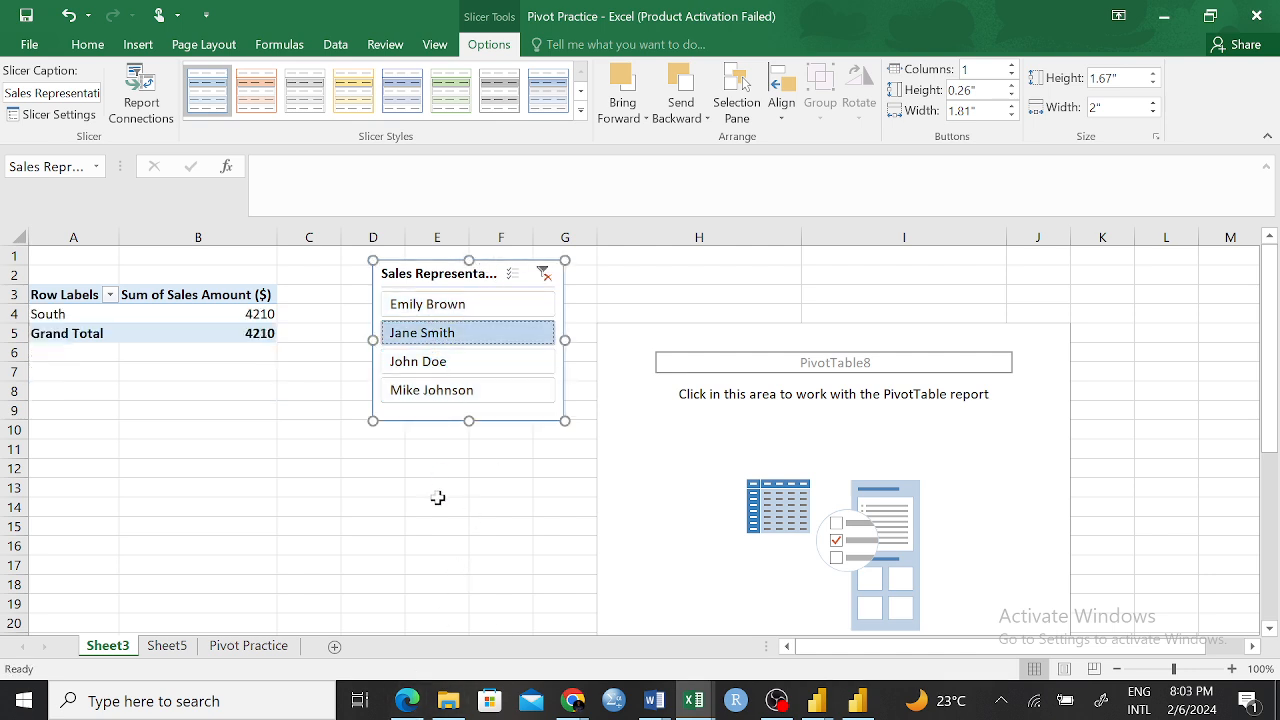
{"action": "left_click", "coordinate": [485, 370]}
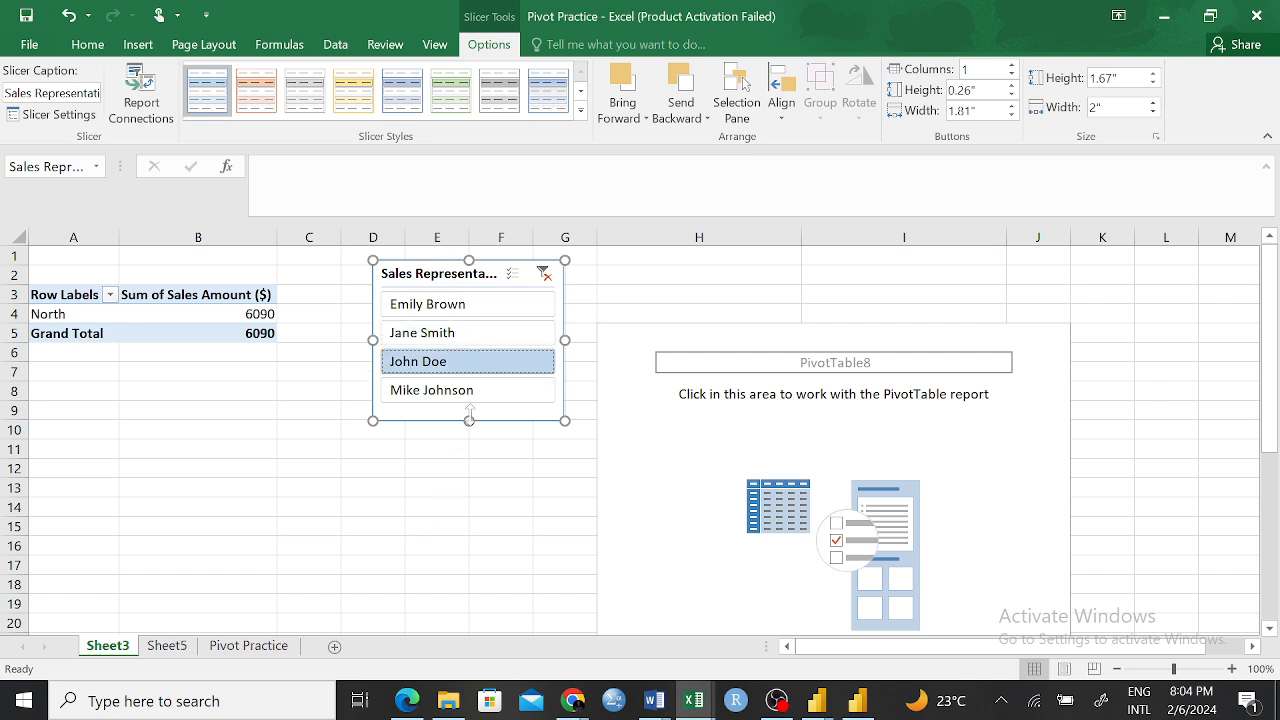
{"action": "left_click", "coordinate": [474, 394]}
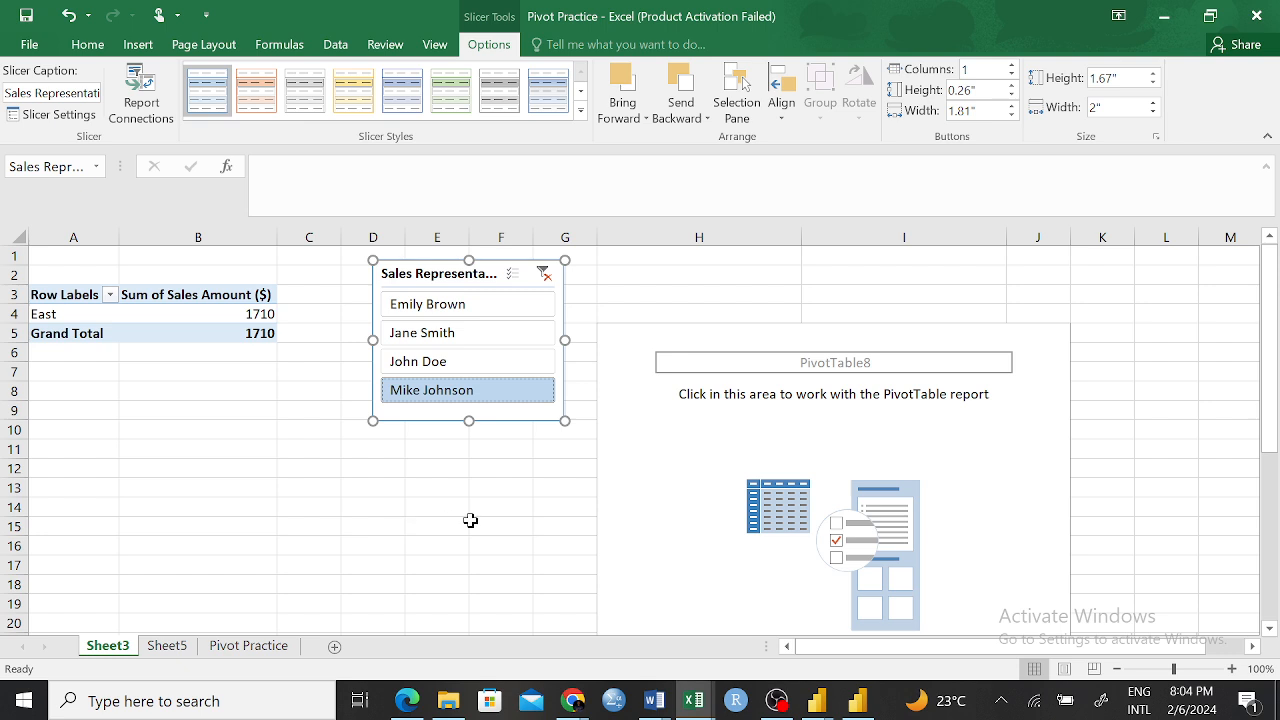
{"action": "left_click", "coordinate": [424, 510]}
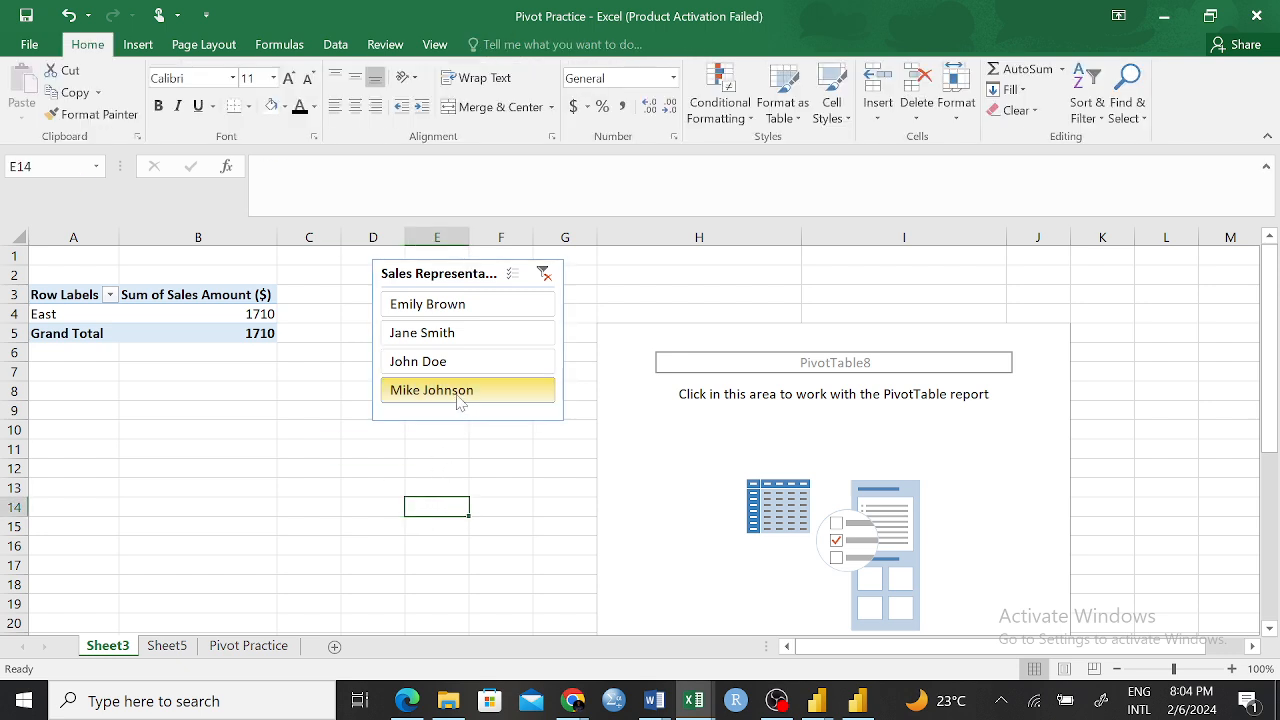
{"action": "left_click", "coordinate": [500, 362]}
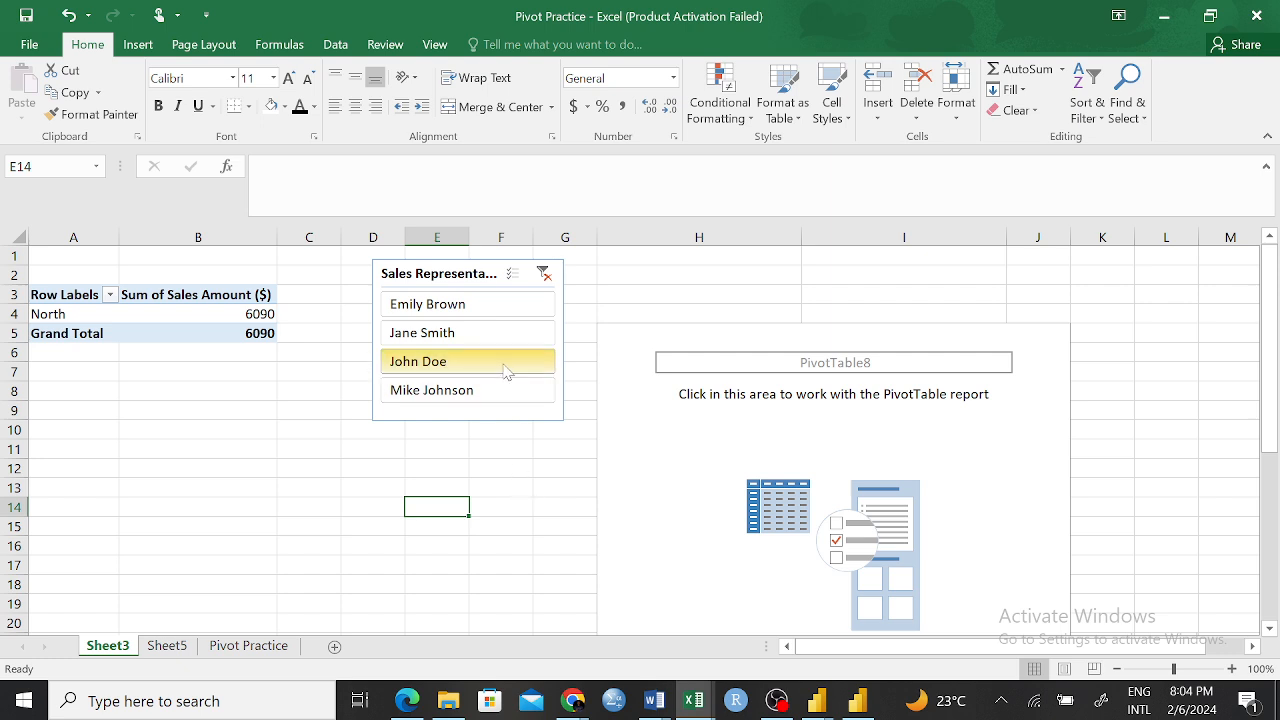
{"action": "left_click", "coordinate": [548, 282]}
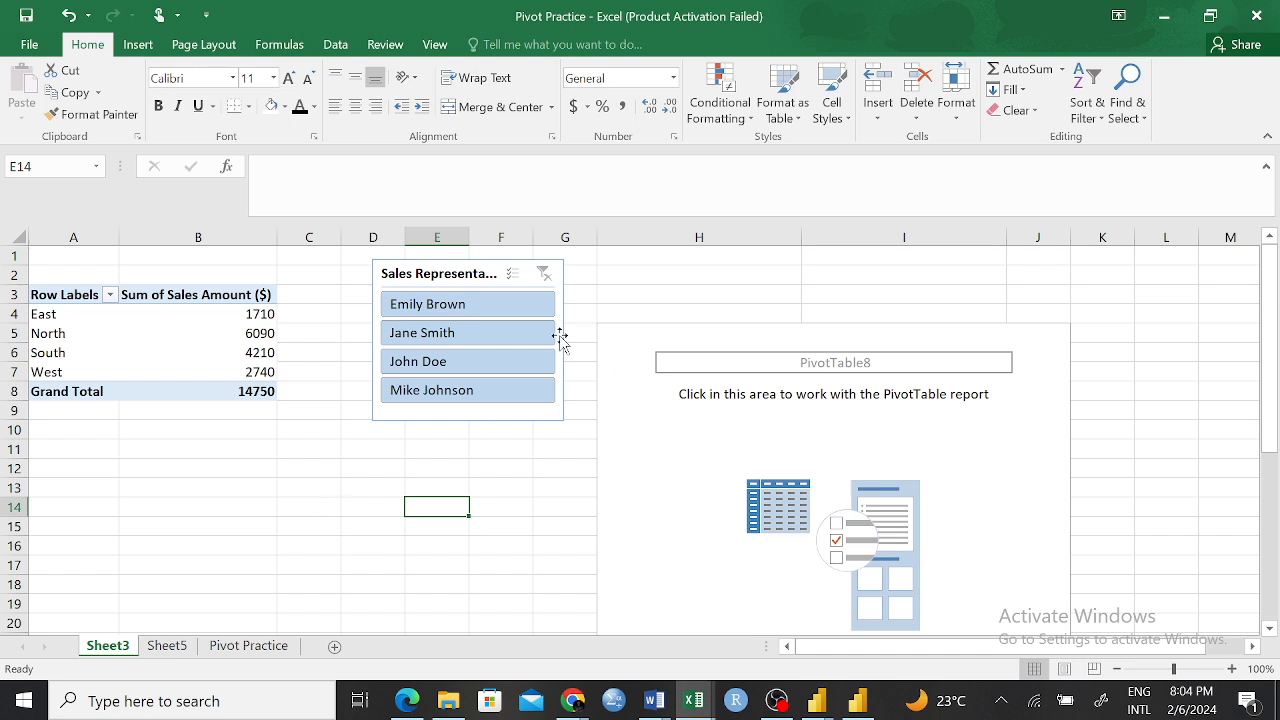
Widen the slicer so that its Sales Representative heading fits in full
{"action": "left_click", "coordinate": [534, 416]}
{"action": "left_click_drag", "start_coordinate": [565, 340], "coordinate": [586, 340]}
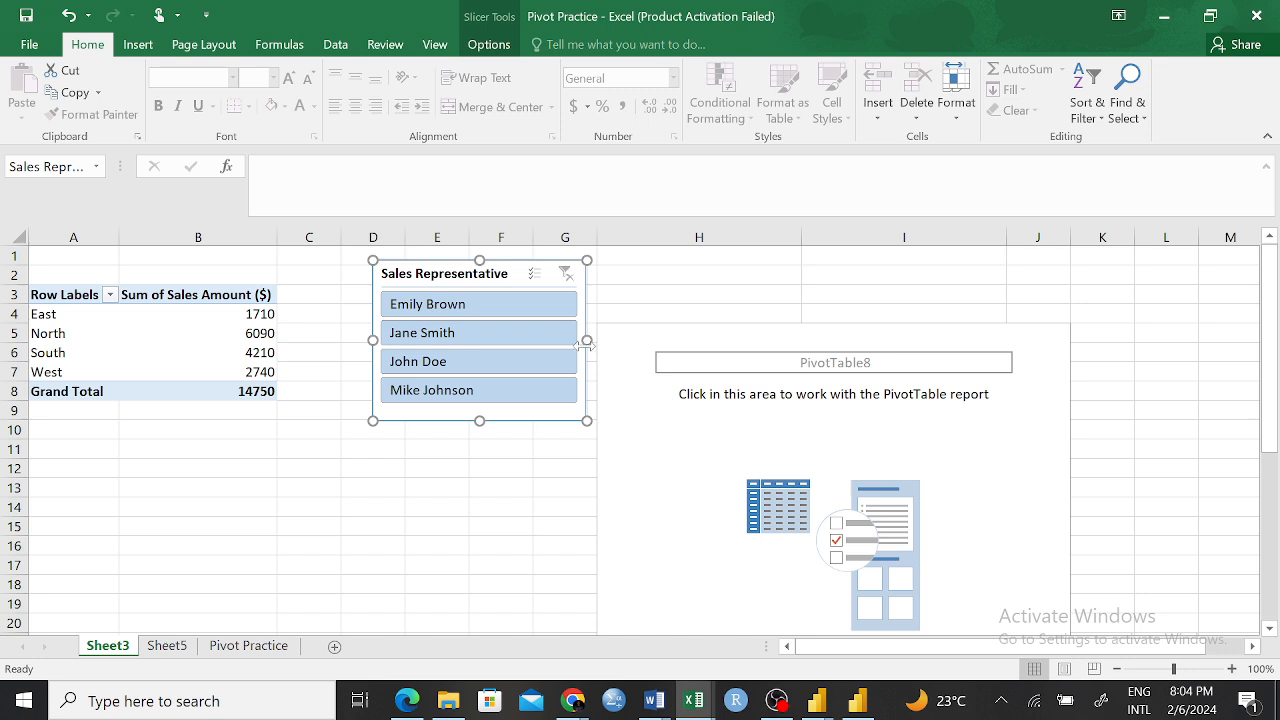
Turn on multi-select in the slicer and toggle the first three representatives, leaving only the second one excluded
{"action": "left_click", "coordinate": [547, 289]}
{"action": "left_click", "coordinate": [525, 302]}
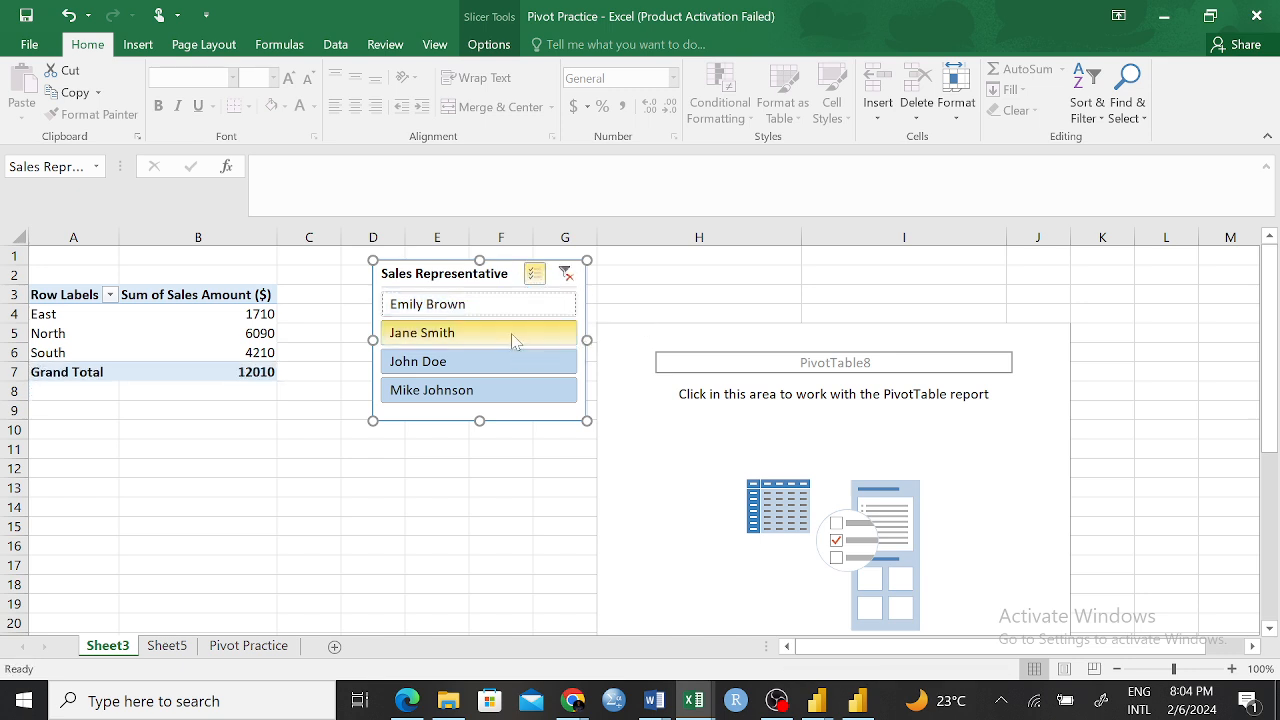
{"action": "left_click", "coordinate": [512, 337]}
{"action": "left_click", "coordinate": [508, 302]}
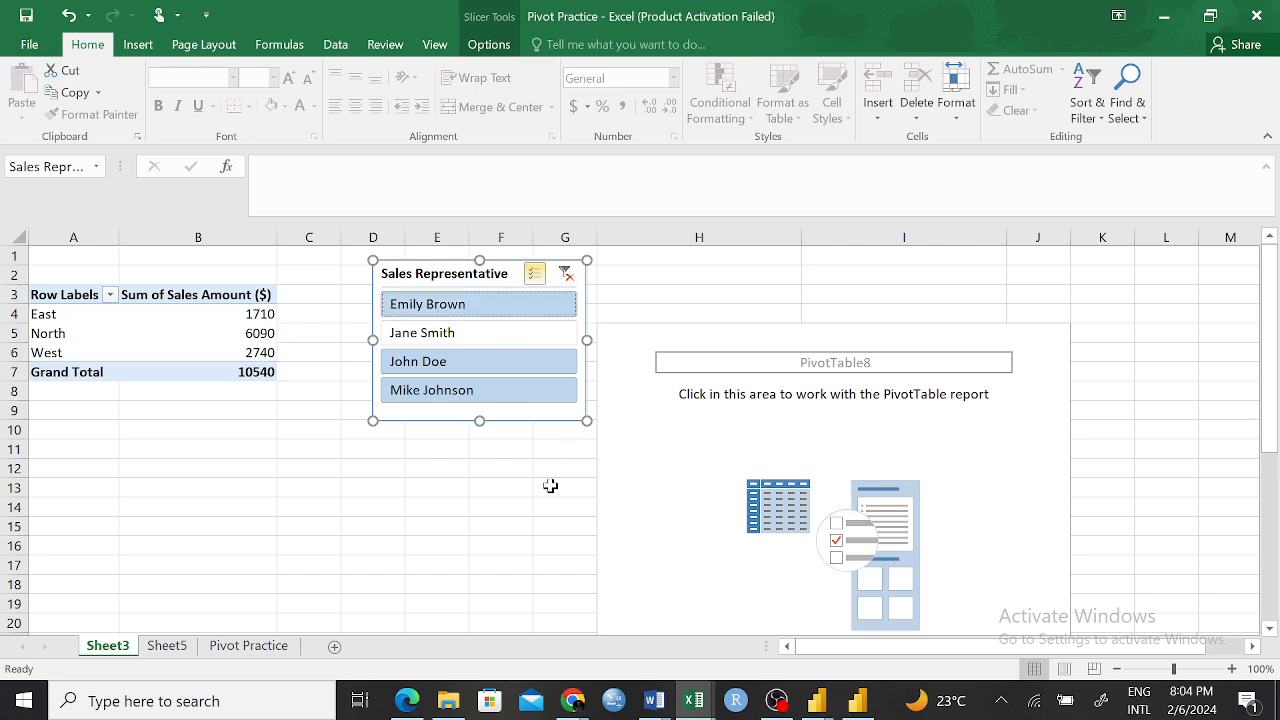
{"action": "left_click", "coordinate": [481, 364]}
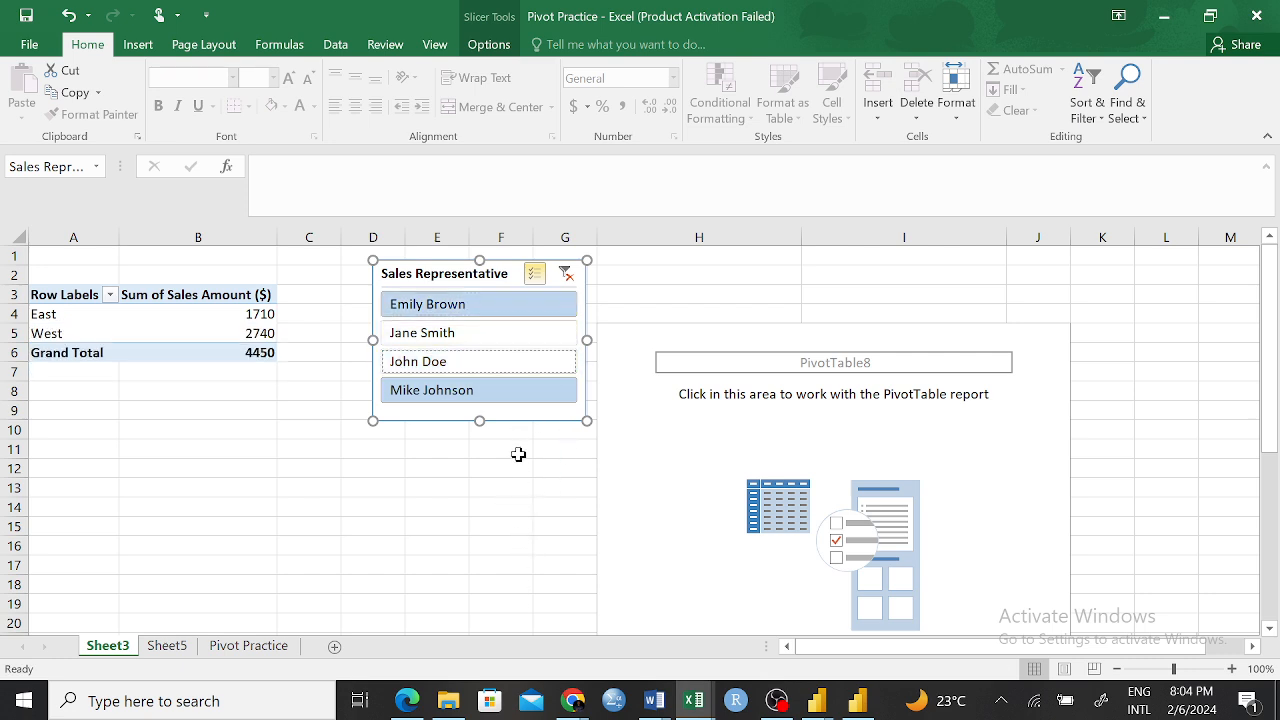
{"action": "left_click", "coordinate": [500, 364]}
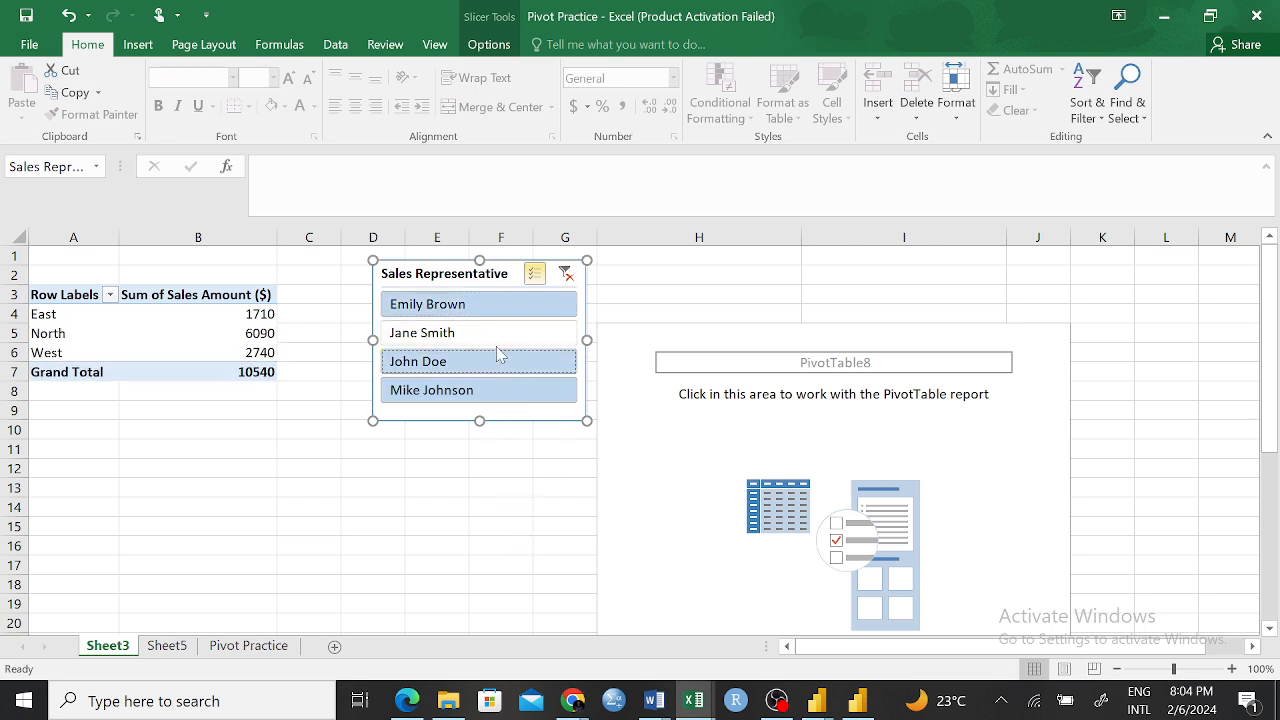
Turn off multi-select in the slicer, filter by the second representative alone, and clear the filter
{"action": "left_click", "coordinate": [535, 273]}
{"action": "left_click", "coordinate": [520, 336]}
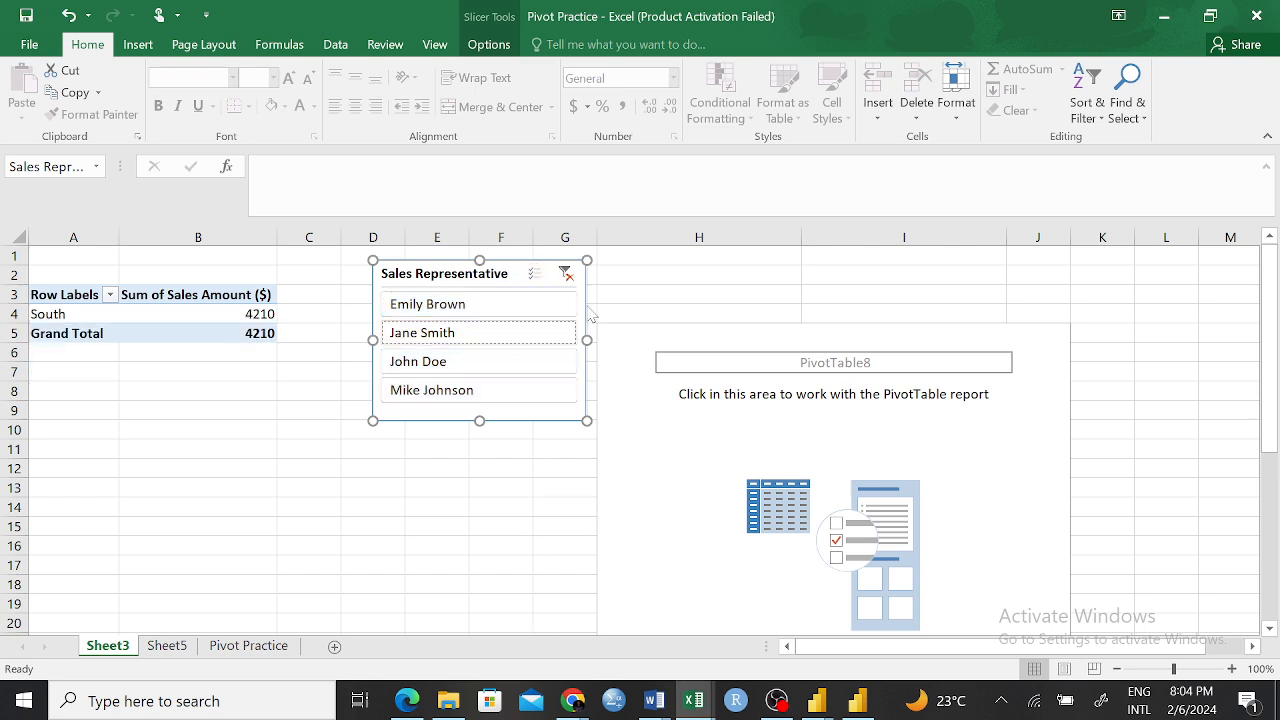
{"action": "left_click", "coordinate": [566, 273]}
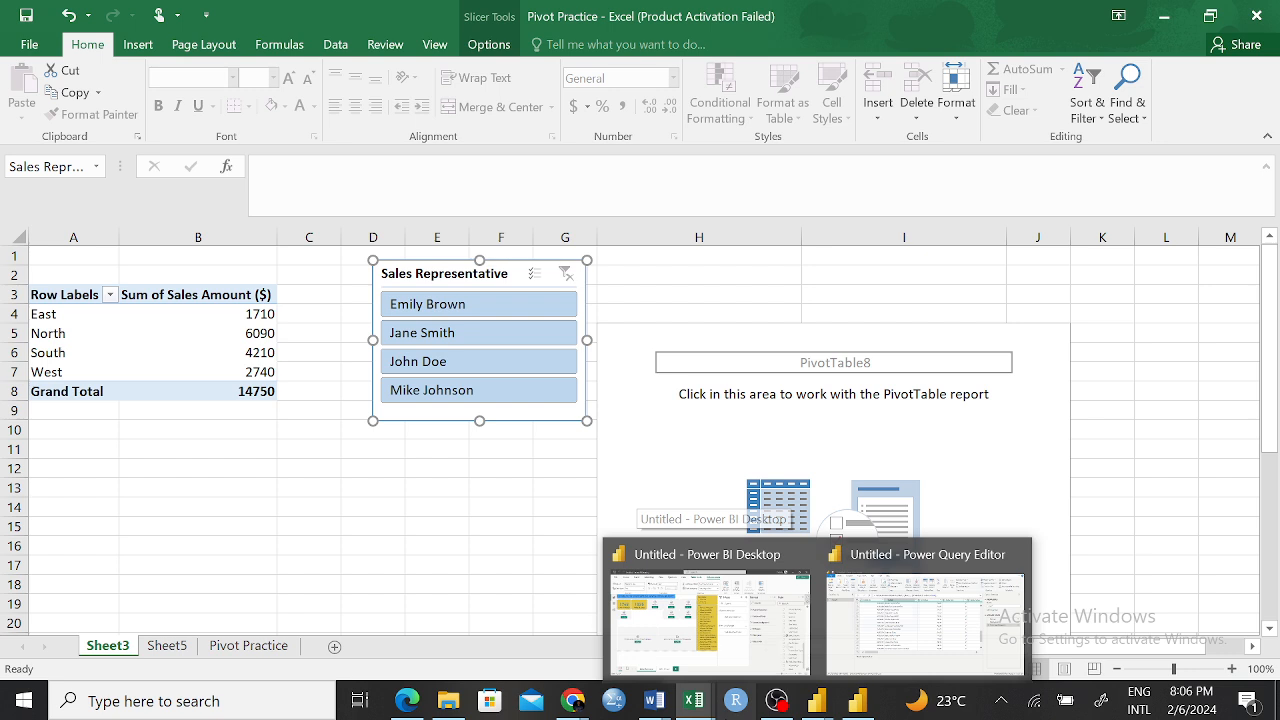
Replace Region with Sales Representative as the row field of the sales PivotTable on Sheet3
{"action": "mouse_move", "coordinate": [694, 701]}
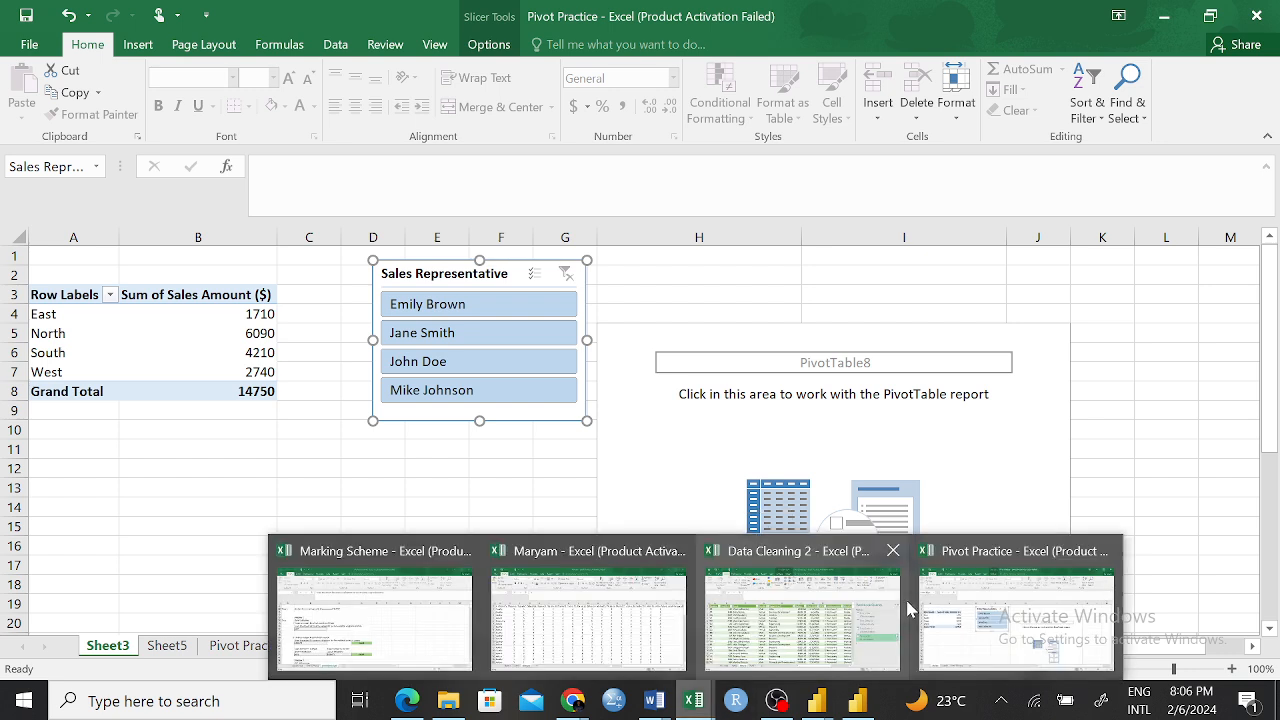
{"action": "left_click", "coordinate": [983, 582]}
{"action": "left_click", "coordinate": [416, 500]}
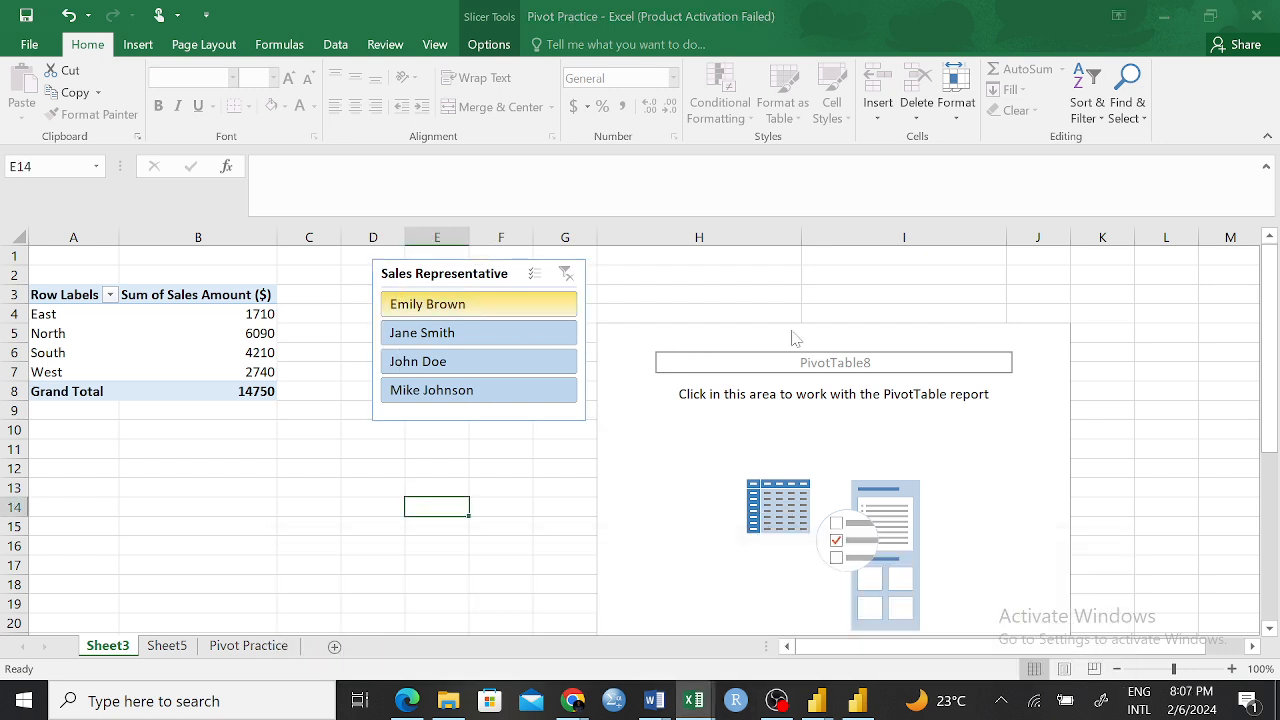
{"action": "left_click", "coordinate": [191, 376]}
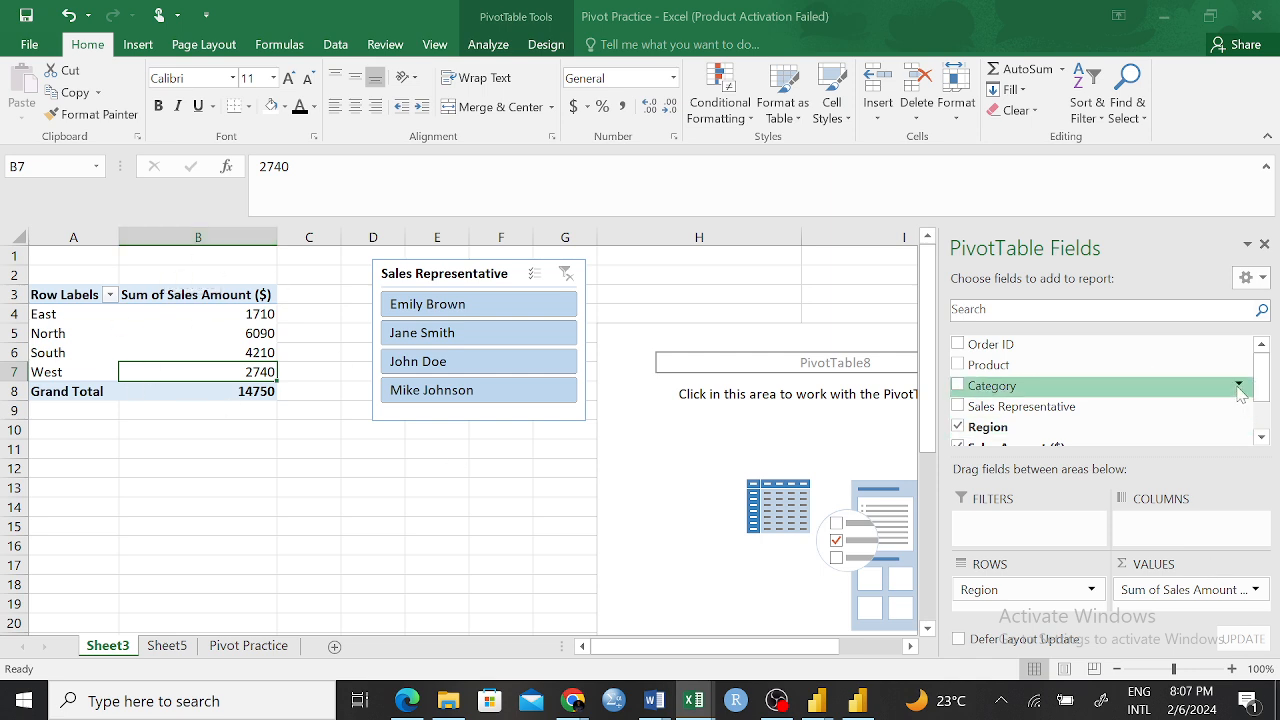
{"action": "left_click_drag", "start_coordinate": [1261, 379], "coordinate": [1263, 404]}
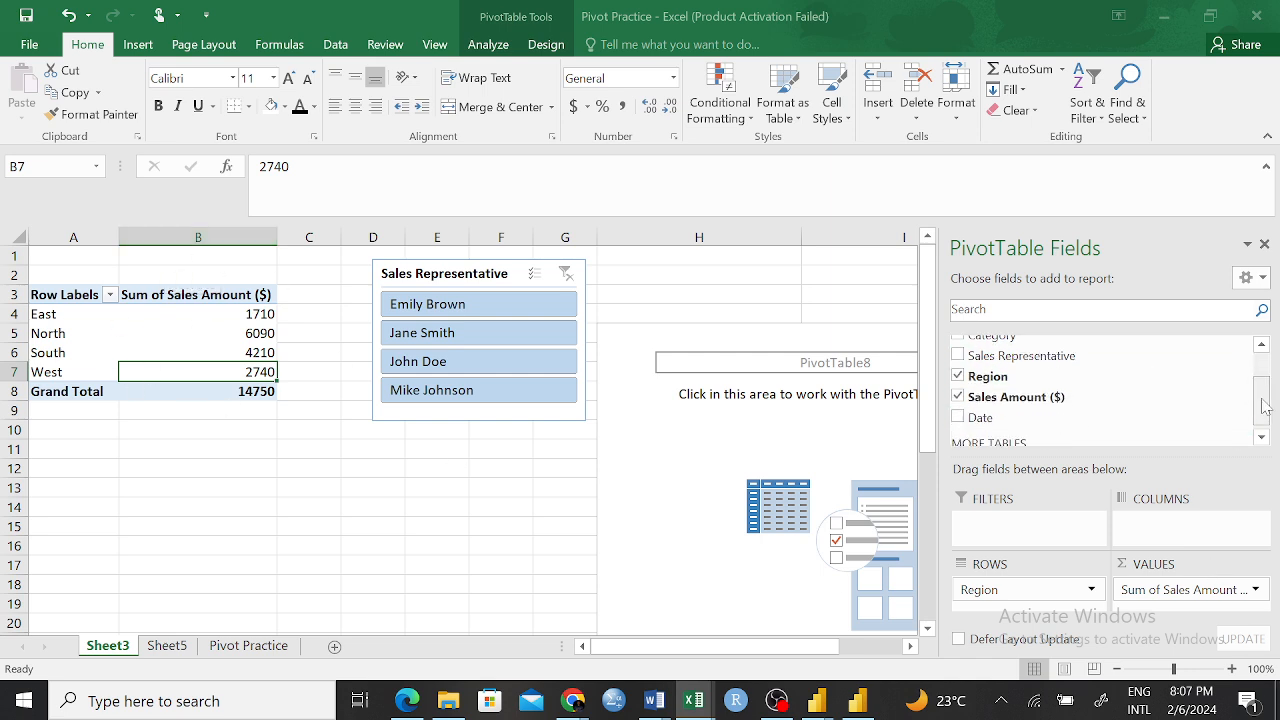
{"action": "left_click", "coordinate": [957, 377]}
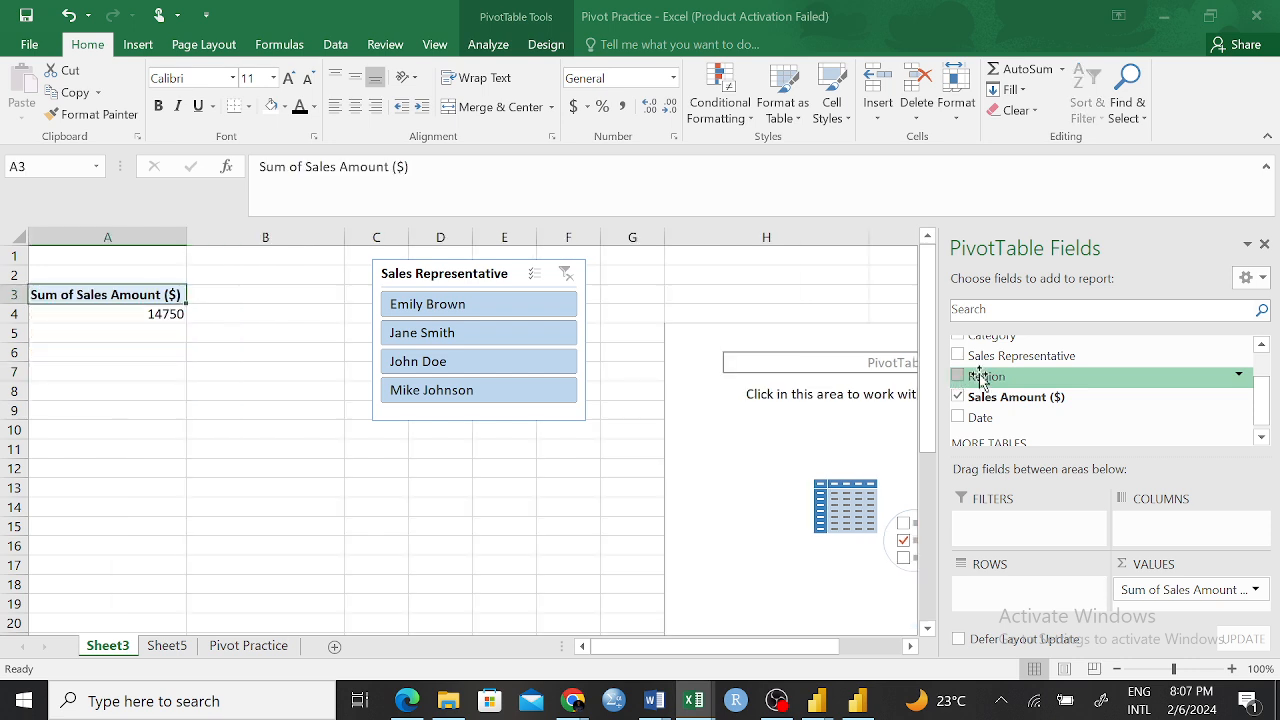
{"action": "left_click_drag", "start_coordinate": [990, 356], "coordinate": [1038, 594]}
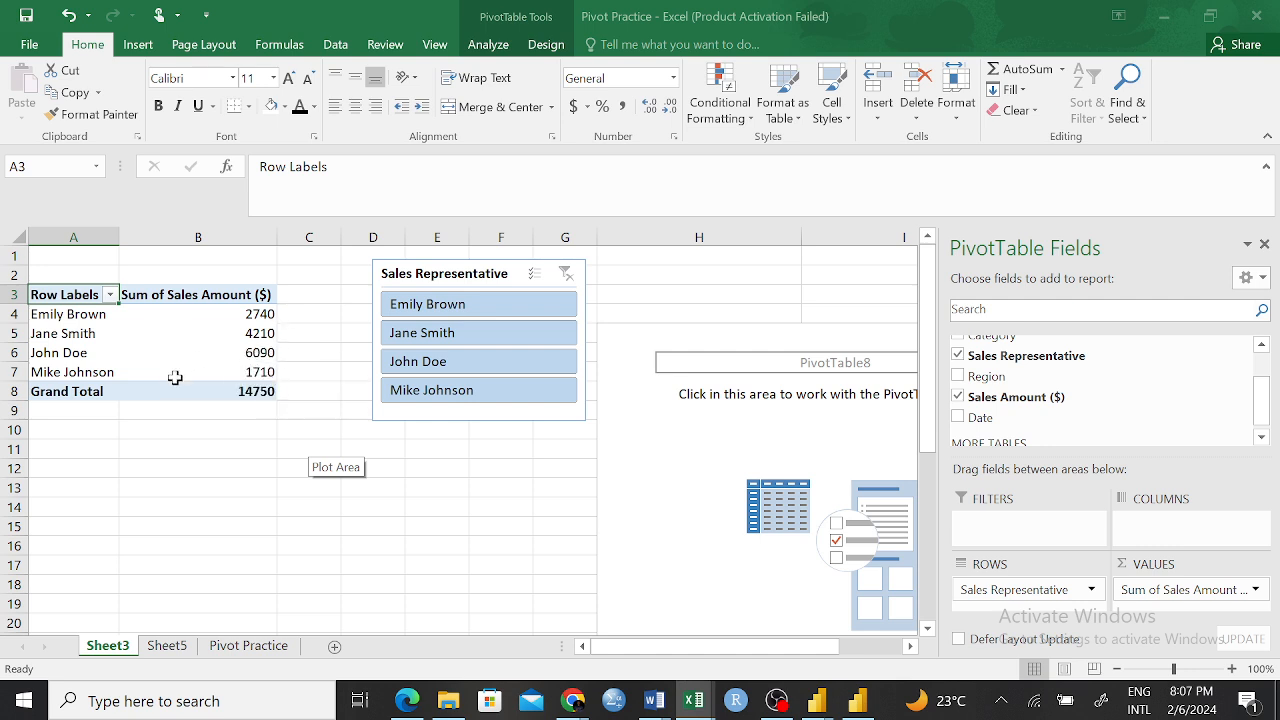
Examine the sales sums per representative in the PivotTable and compare them with the two charts below it
{"action": "mouse_move", "coordinate": [175, 378]}
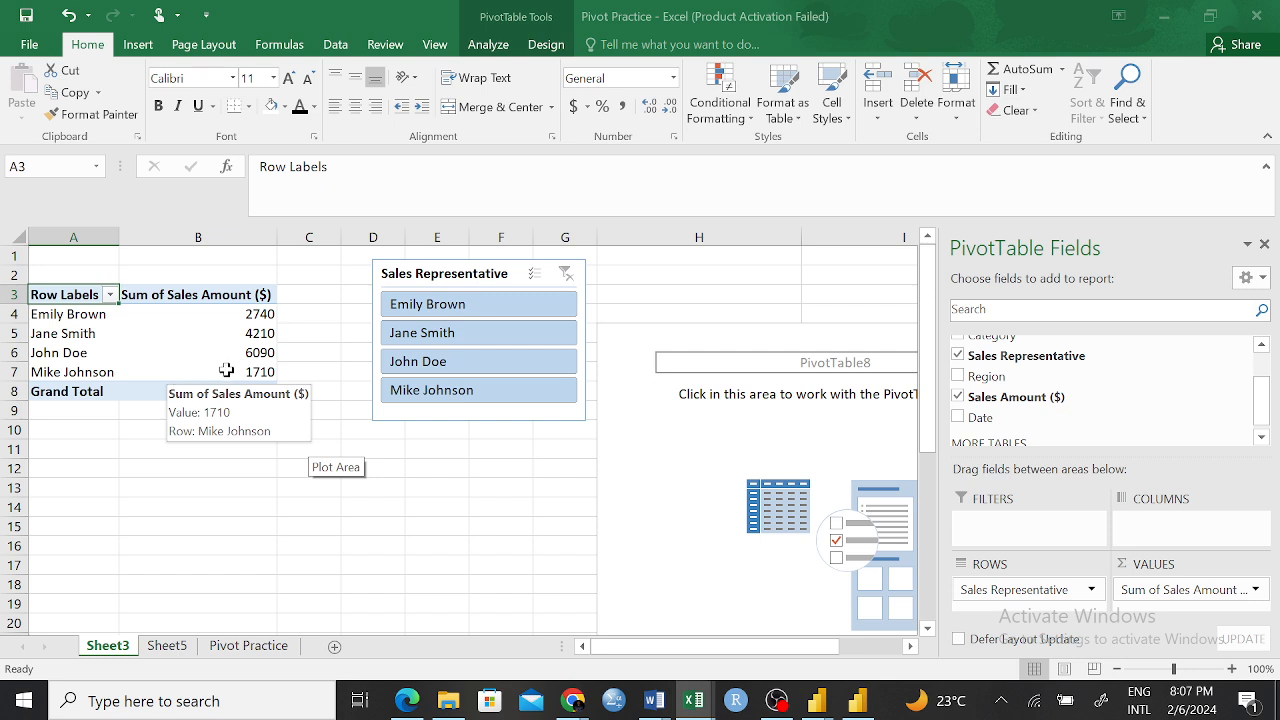
{"action": "mouse_move", "coordinate": [216, 391]}
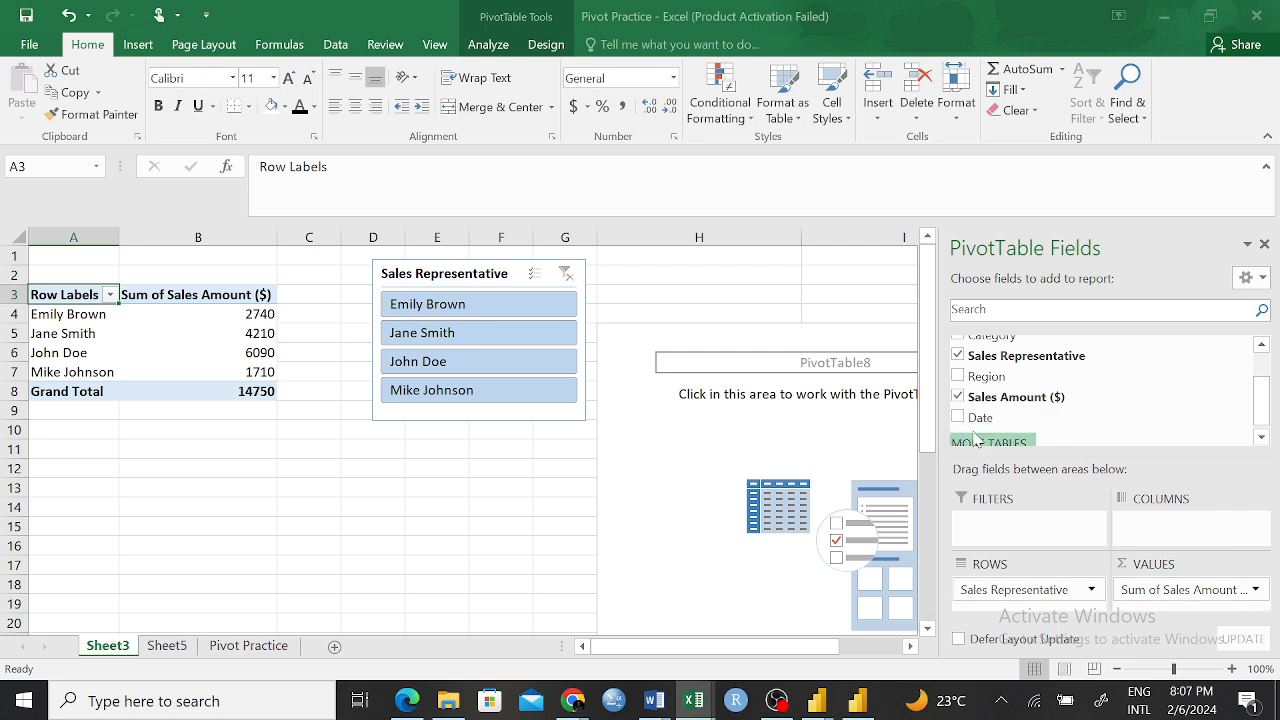
{"action": "scroll", "coordinate": [660, 465], "scroll_direction": "down", "scroll_amount": 3}
{"action": "scroll", "coordinate": [610, 455], "scroll_direction": "down", "scroll_amount": 10}
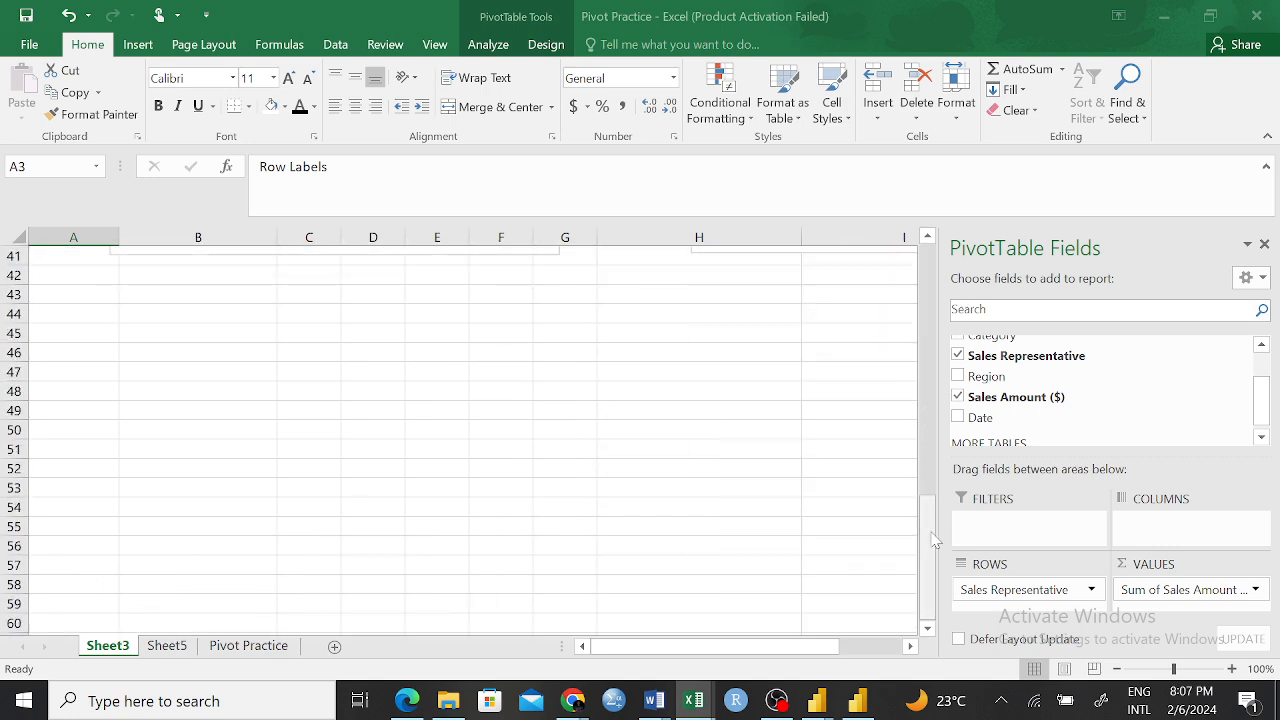
{"action": "left_click_drag", "start_coordinate": [932, 520], "coordinate": [945, 445]}
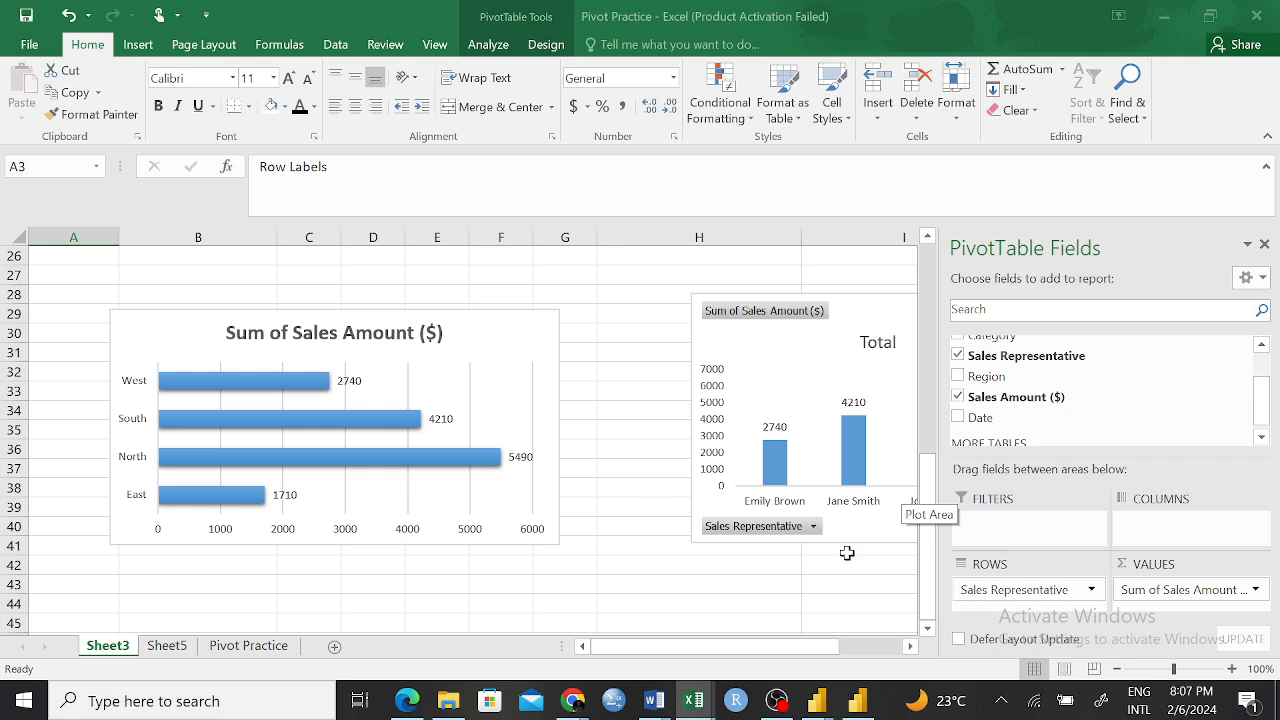
{"action": "scroll", "coordinate": [660, 392], "scroll_direction": "up", "scroll_amount": 8}
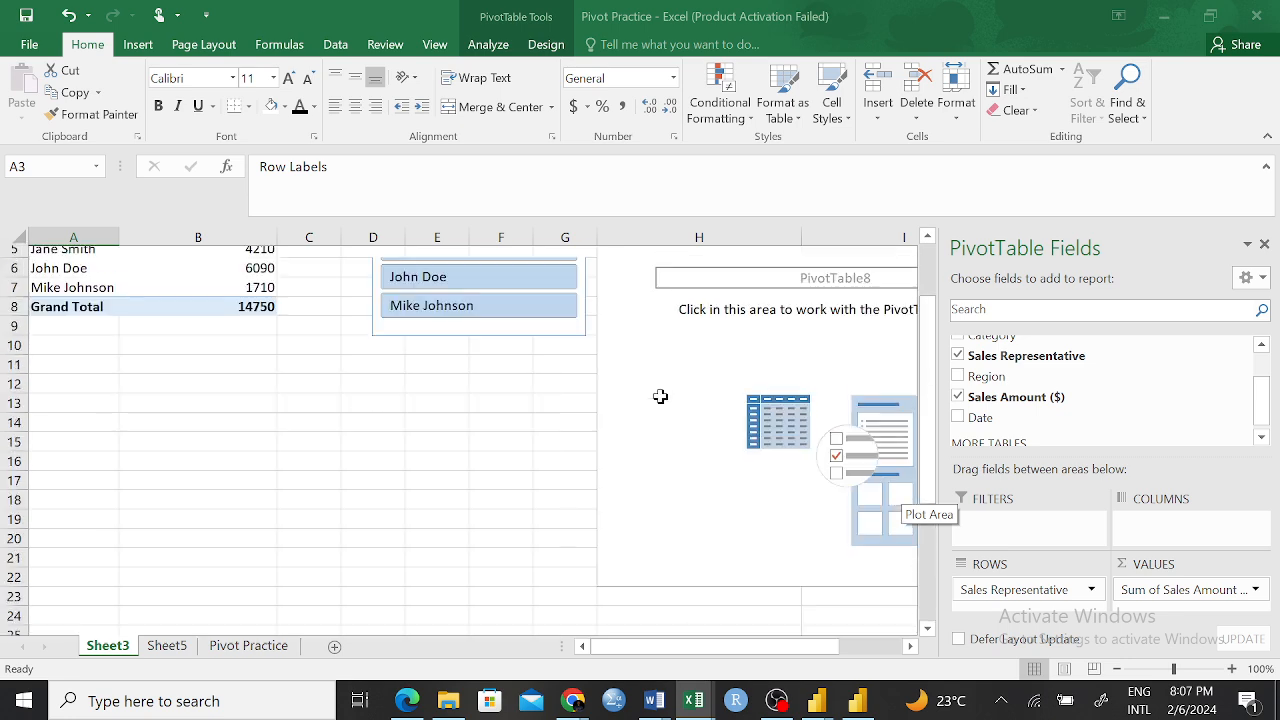
{"action": "scroll", "coordinate": [477, 531], "scroll_direction": "down", "scroll_amount": 8}
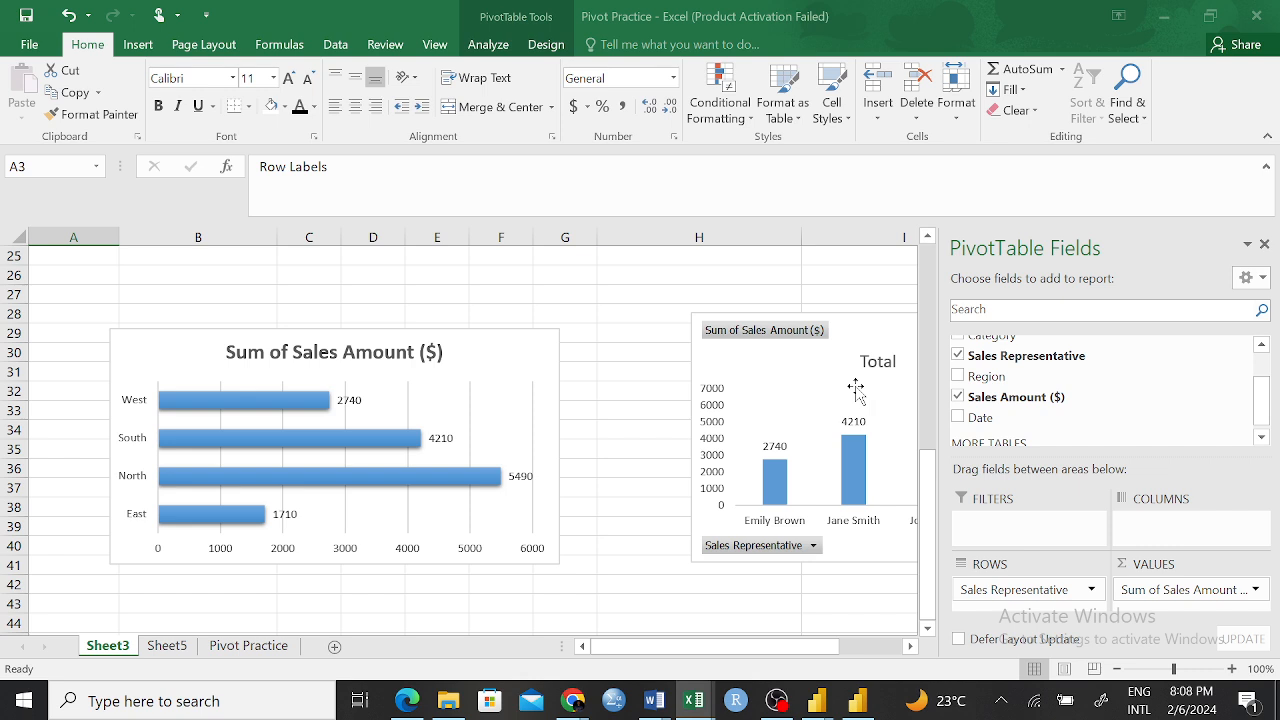
Move the PivotChart of sales per representative up and to the left, above the bar chart of sales by region
{"action": "scroll", "coordinate": [822, 380], "scroll_direction": "up", "scroll_amount": 1}
{"action": "scroll", "coordinate": [822, 385], "scroll_direction": "up", "scroll_amount": 1}
{"action": "left_click", "coordinate": [703, 437]}
{"action": "left_click_drag", "start_coordinate": [703, 437], "coordinate": [568, 293]}
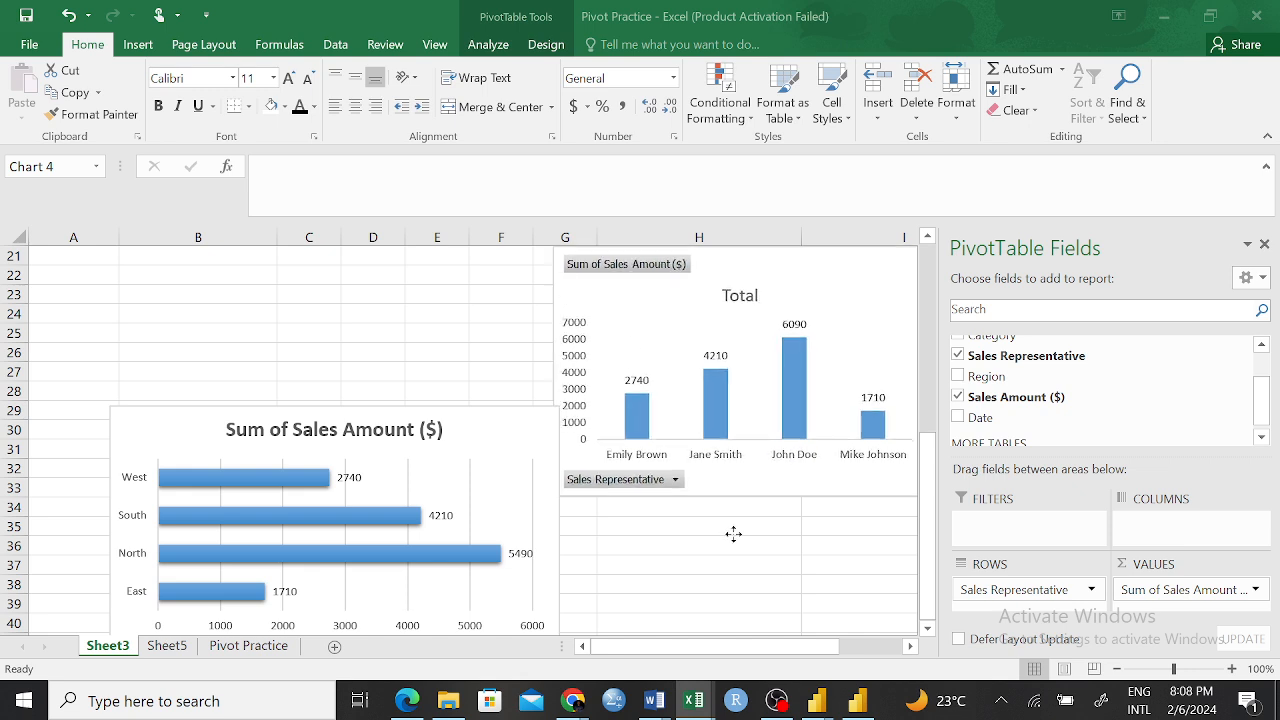
{"action": "scroll", "coordinate": [743, 558], "scroll_direction": "up", "scroll_amount": 2}
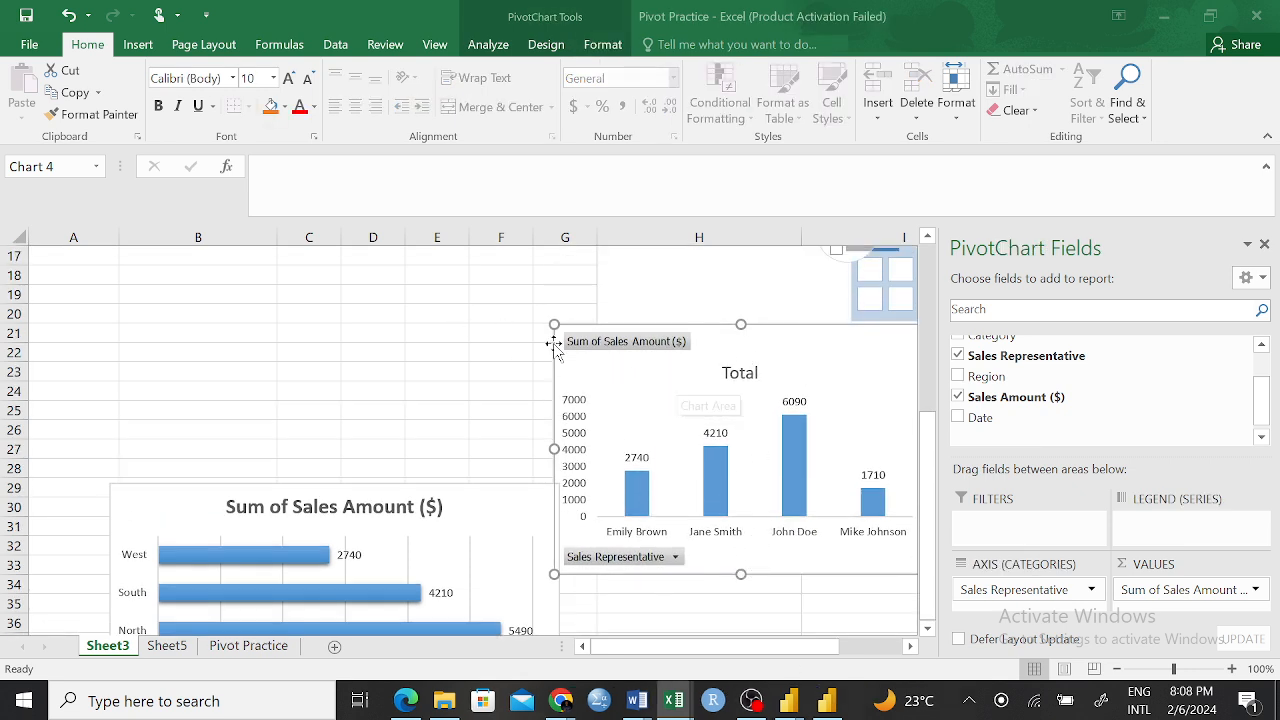
{"action": "left_click_drag", "start_coordinate": [554, 343], "coordinate": [346, 297]}
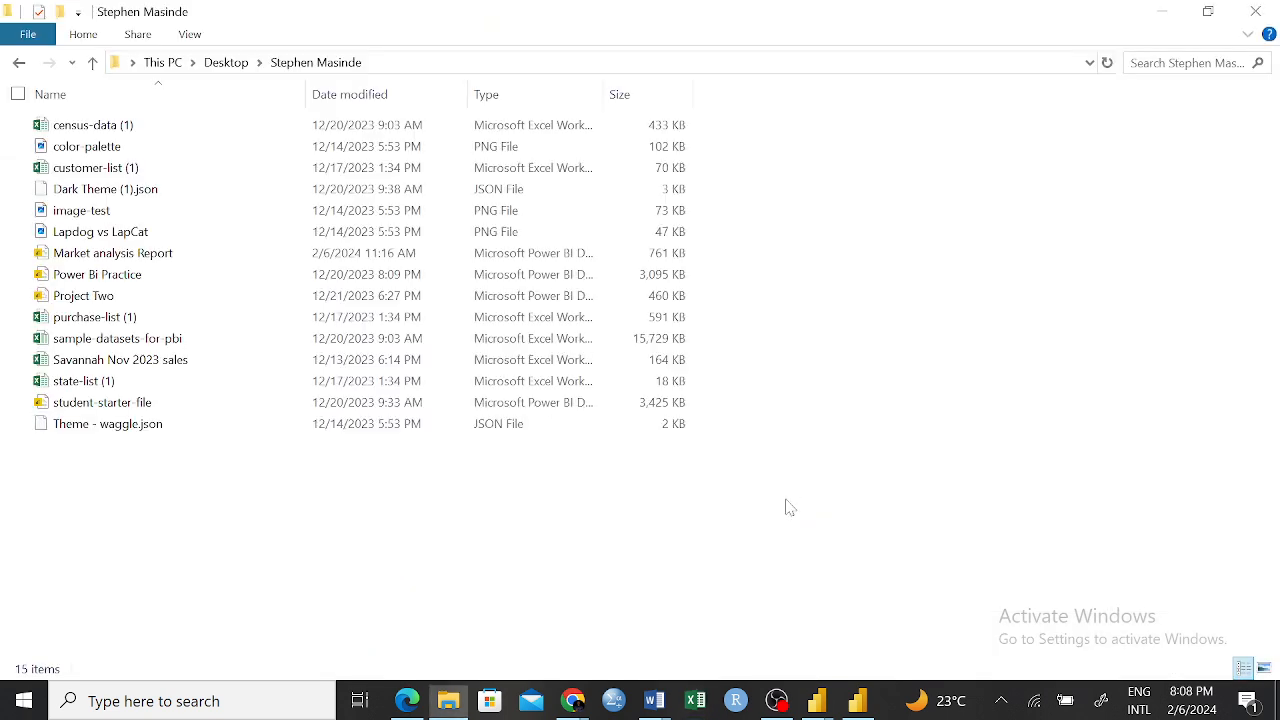
Switch to Excel and dismiss the Microsoft Office Activation Wizard
{"action": "left_click", "coordinate": [695, 700]}
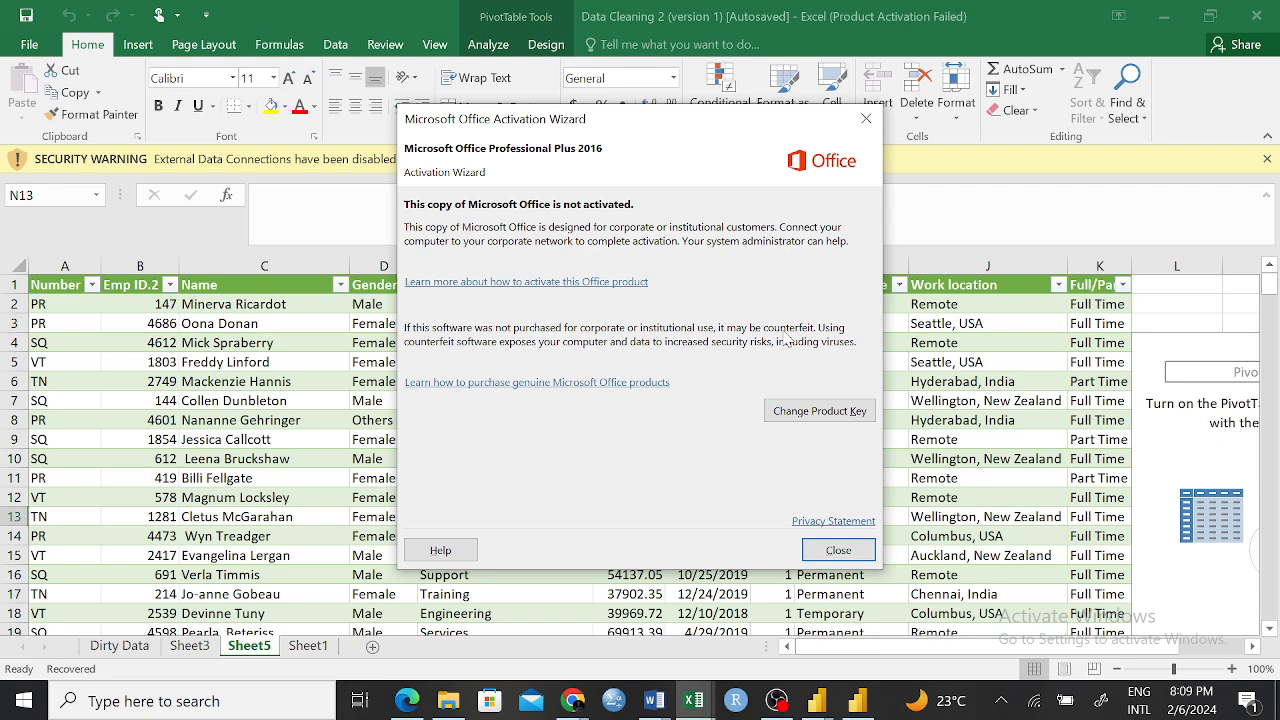
{"action": "left_click", "coordinate": [812, 550]}
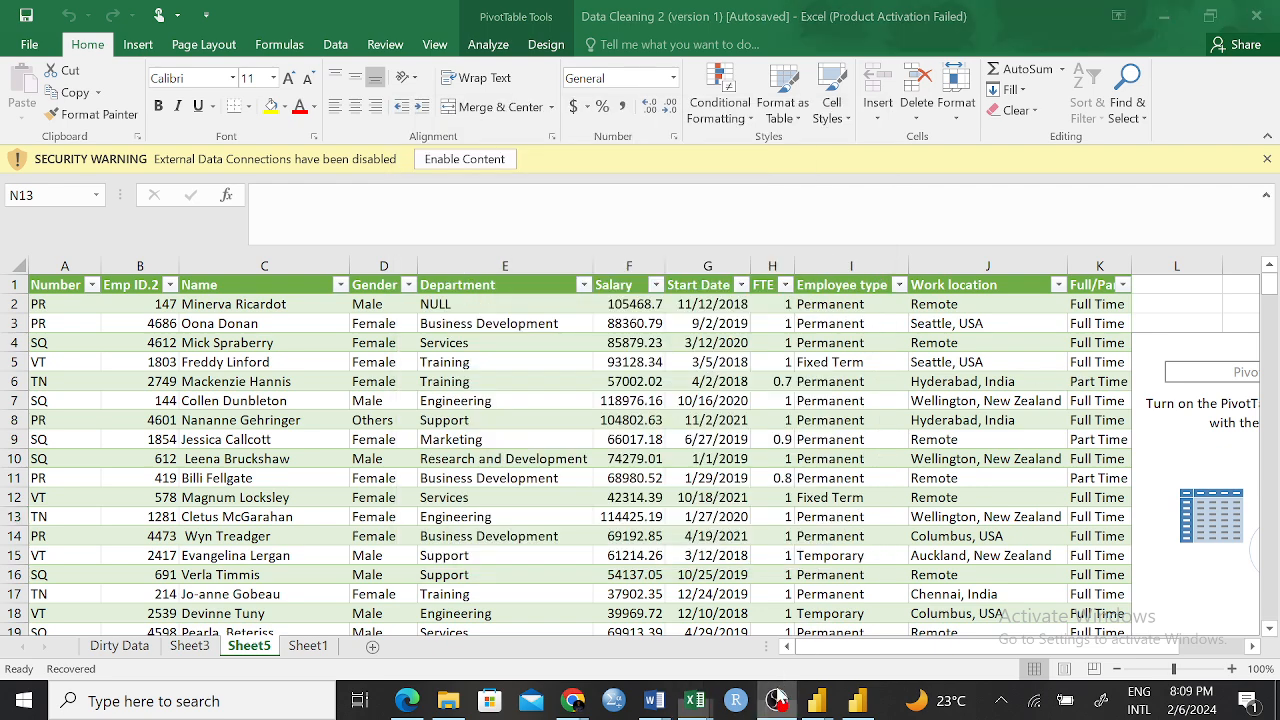
Check the ongoing recording in OBS and resume presenting the screen in the Google Meet call
{"action": "left_click", "coordinate": [778, 701]}
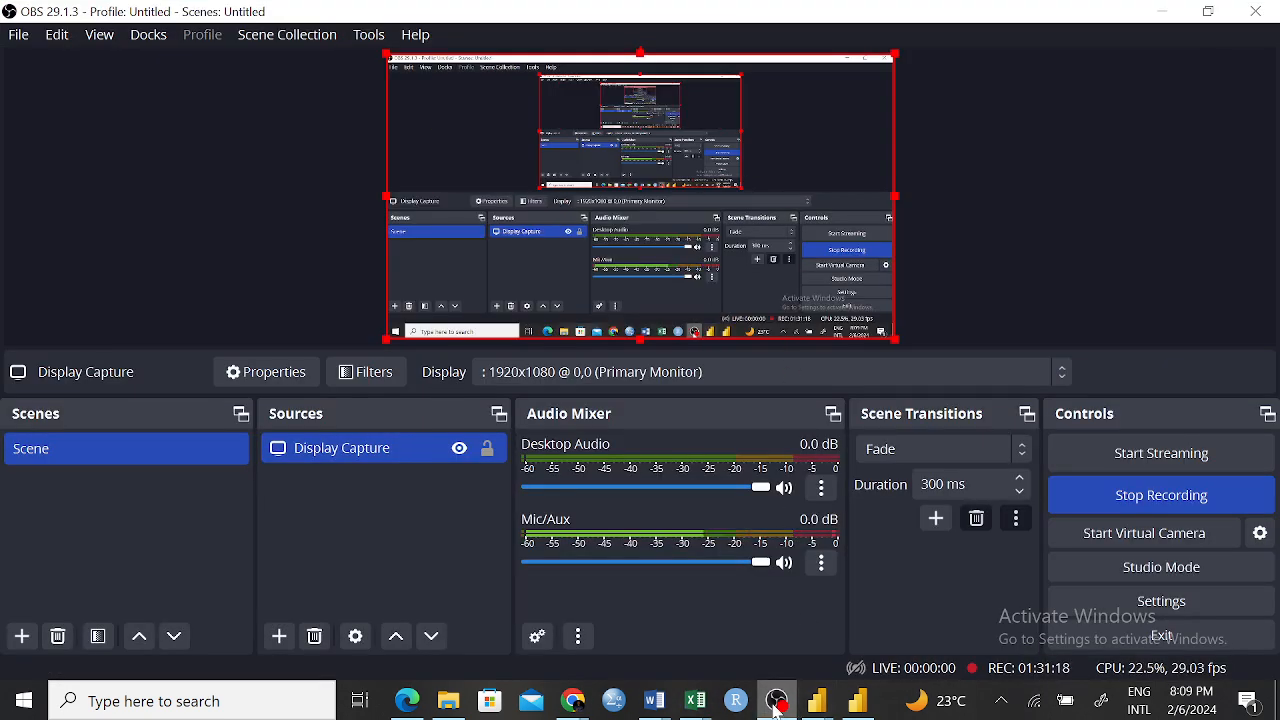
{"action": "left_click", "coordinate": [778, 705]}
{"action": "mouse_move", "coordinate": [573, 700]}
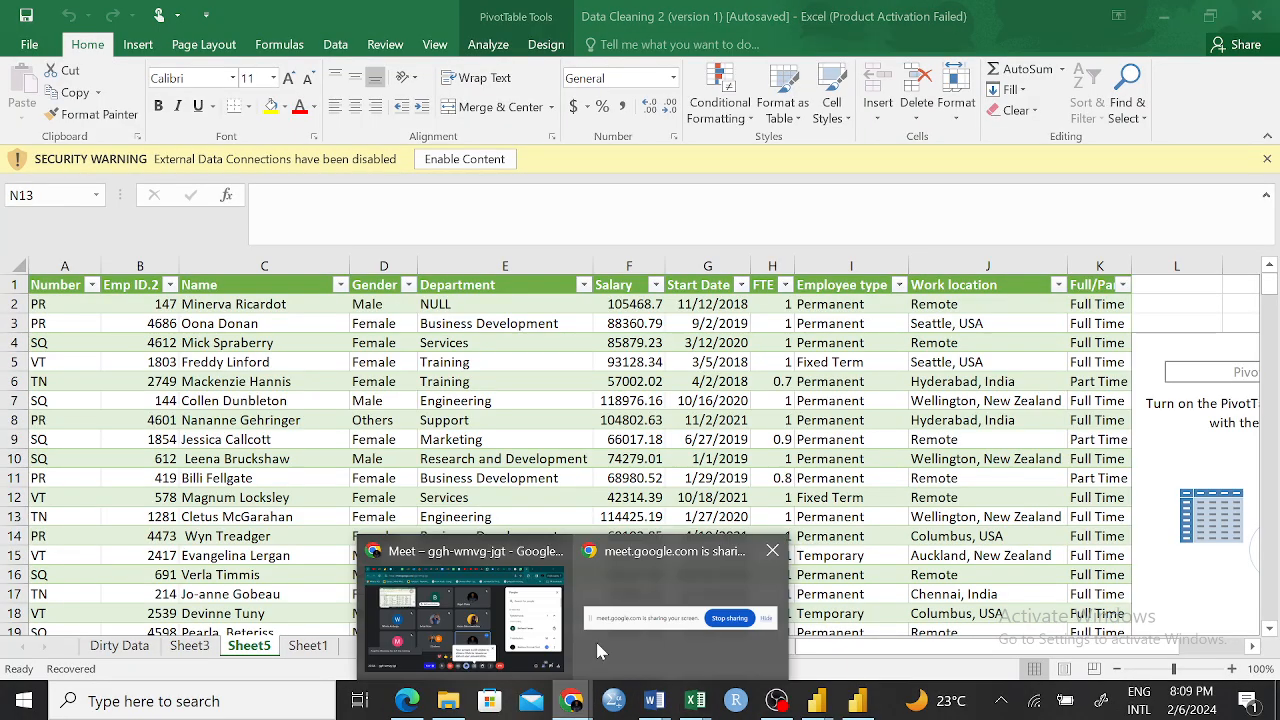
{"action": "left_click", "coordinate": [597, 650]}
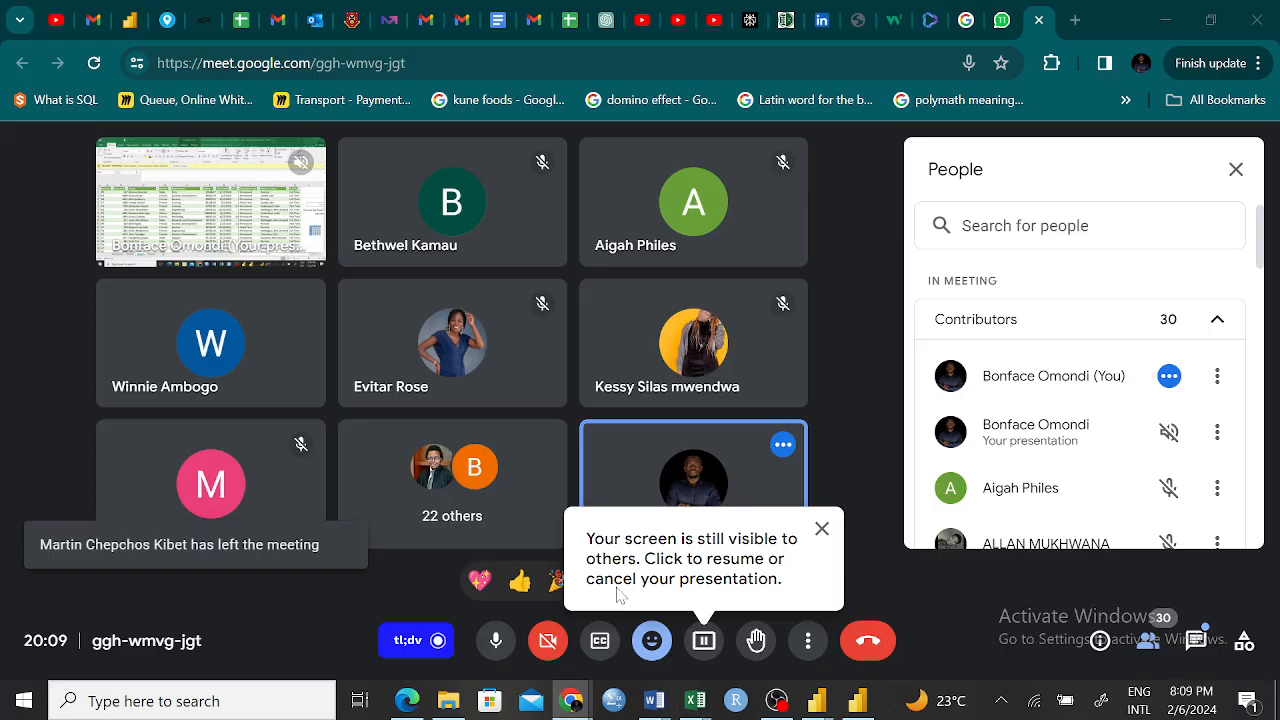
{"action": "left_click", "coordinate": [705, 642]}
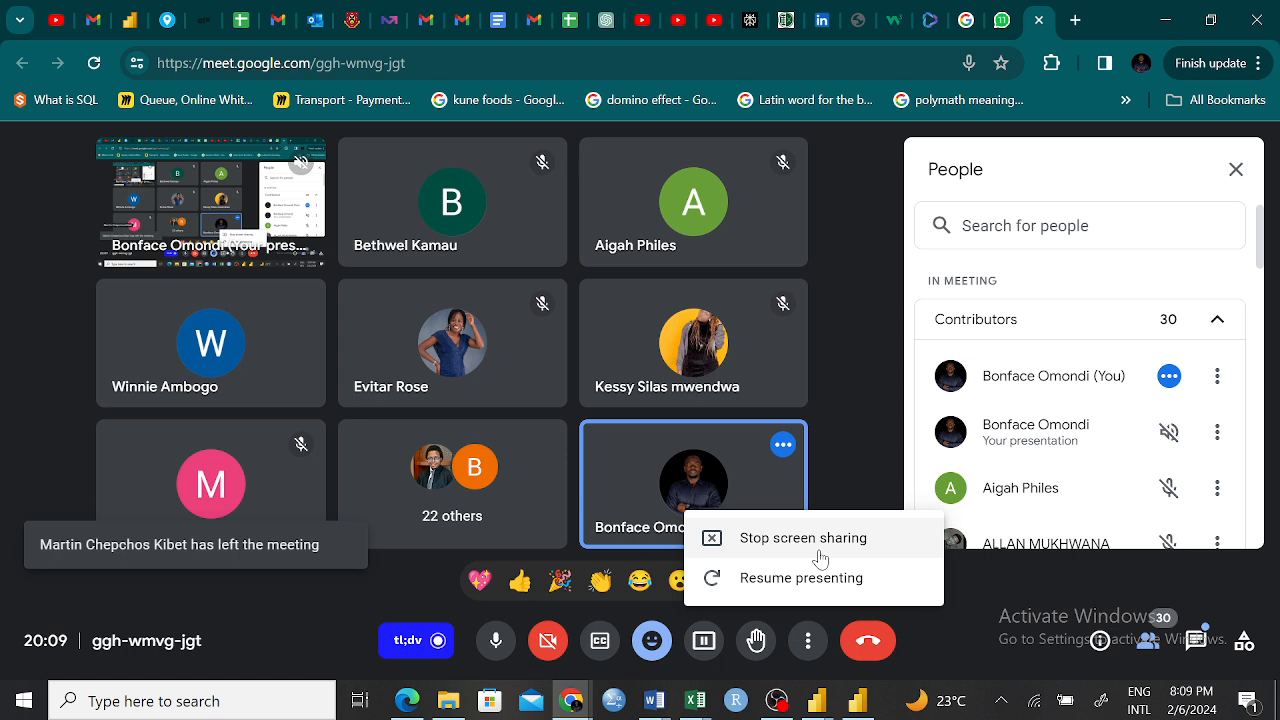
{"action": "left_click", "coordinate": [810, 585]}
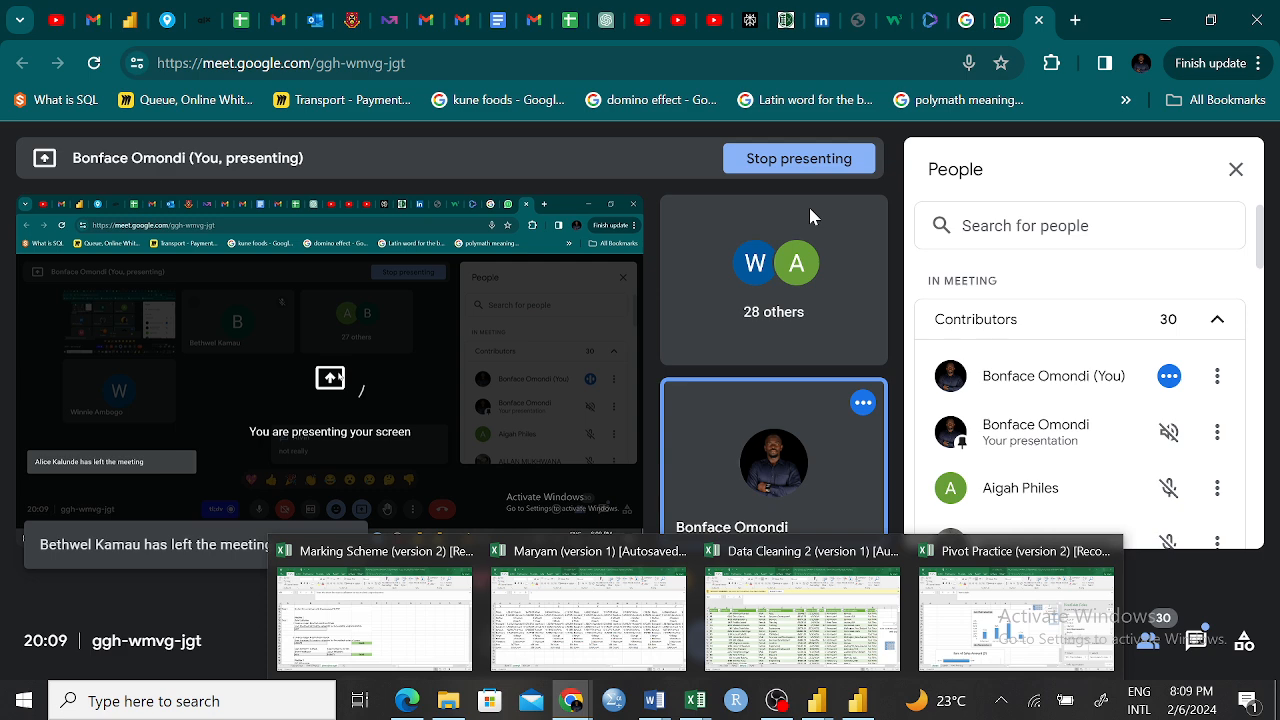
Switch to the recovered Pivot Practice (version 2) workbook in Excel and move the sales representative PivotChart over columns A to D
{"action": "left_click", "coordinate": [1016, 618]}
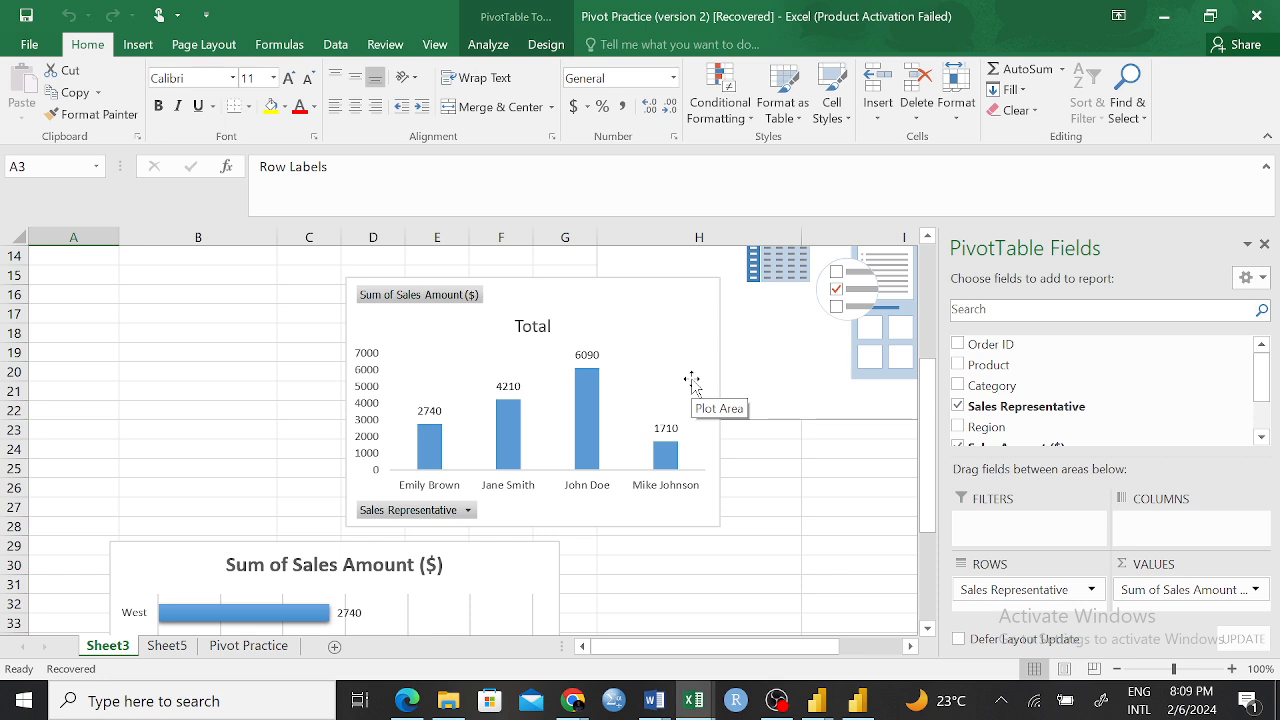
{"action": "left_click_drag", "start_coordinate": [677, 305], "coordinate": [368, 284]}
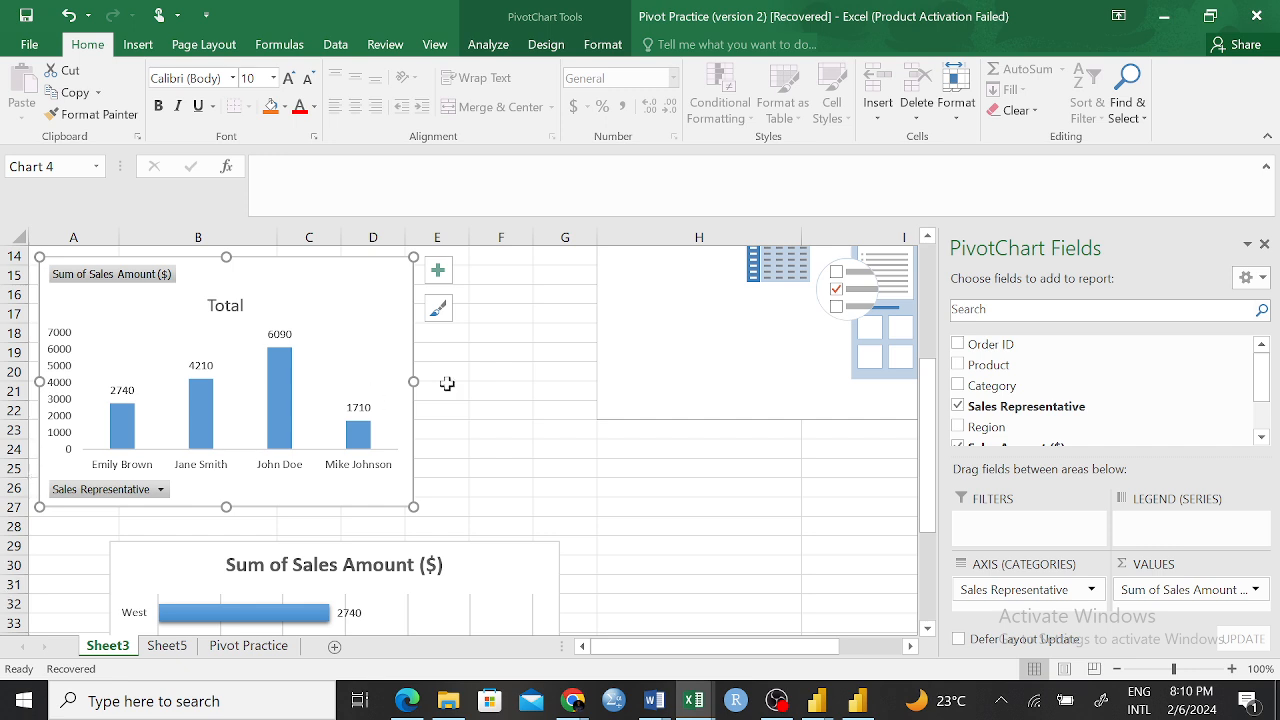
{"action": "left_click", "coordinate": [452, 466]}
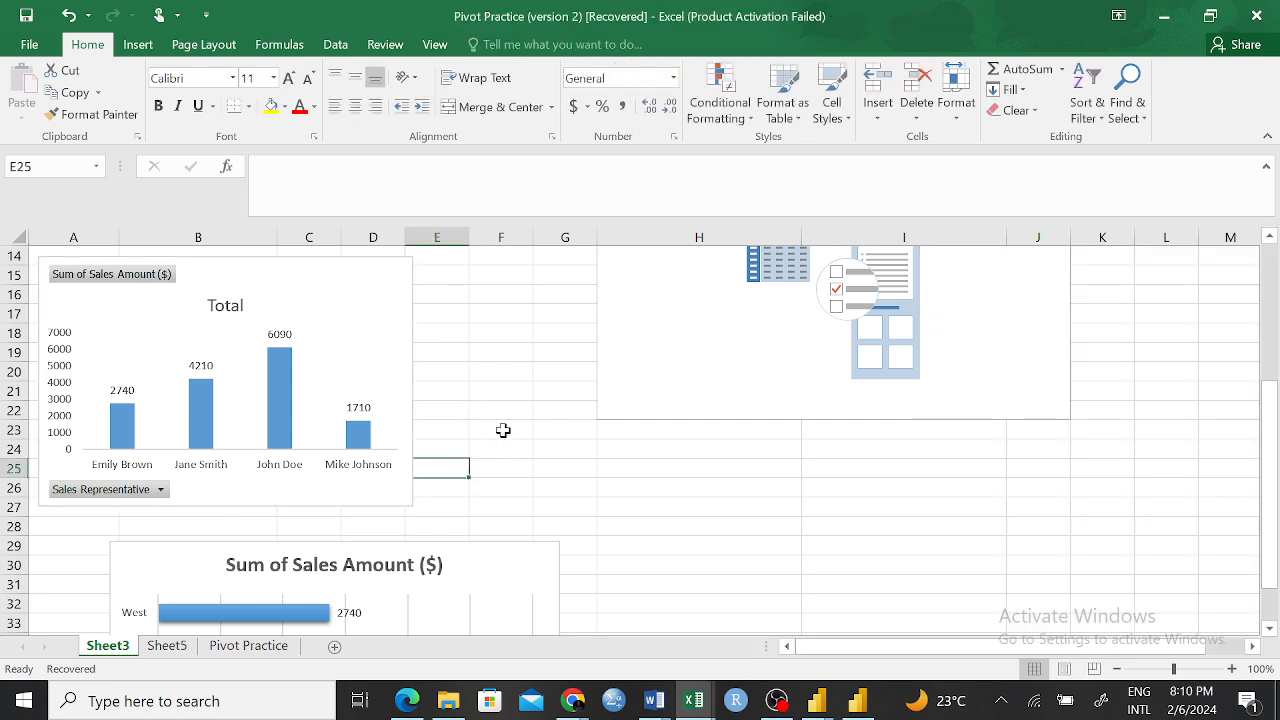
Draw a text box beside the sales representative PivotChart, spanning about columns E to H and rows 20 to 28
{"action": "left_click", "coordinate": [150, 50]}
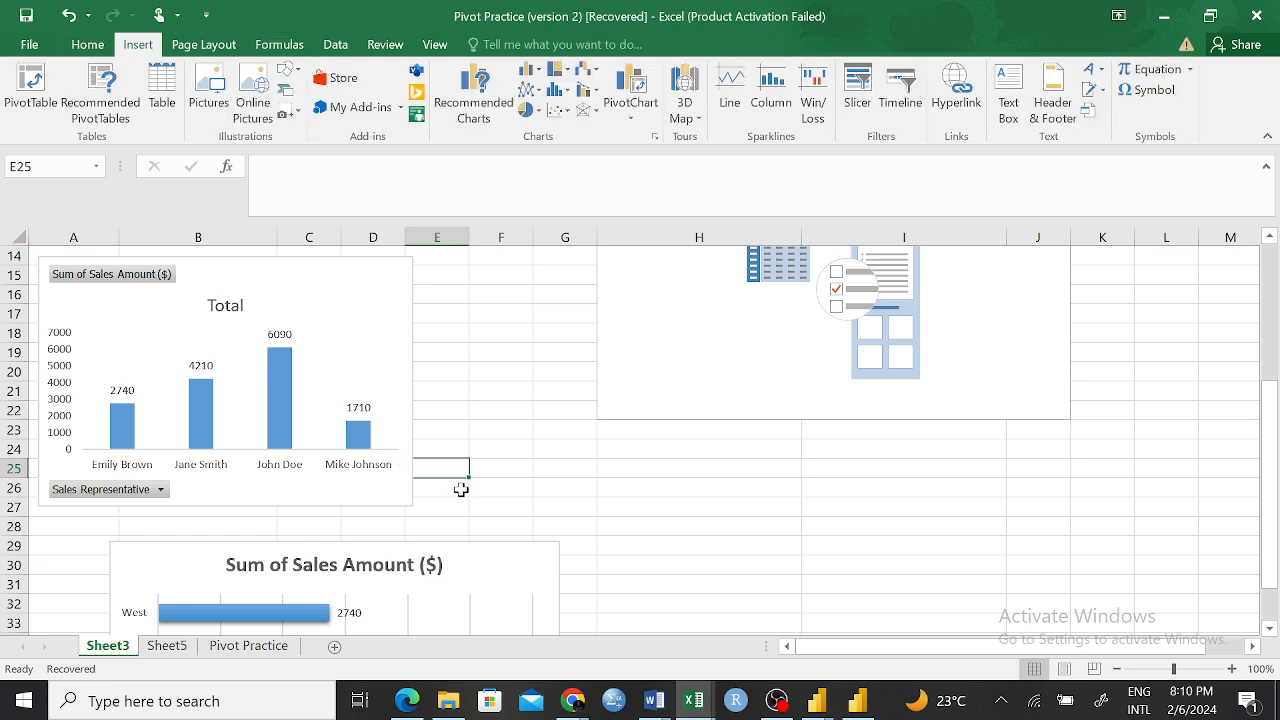
{"action": "left_click", "coordinate": [1008, 95]}
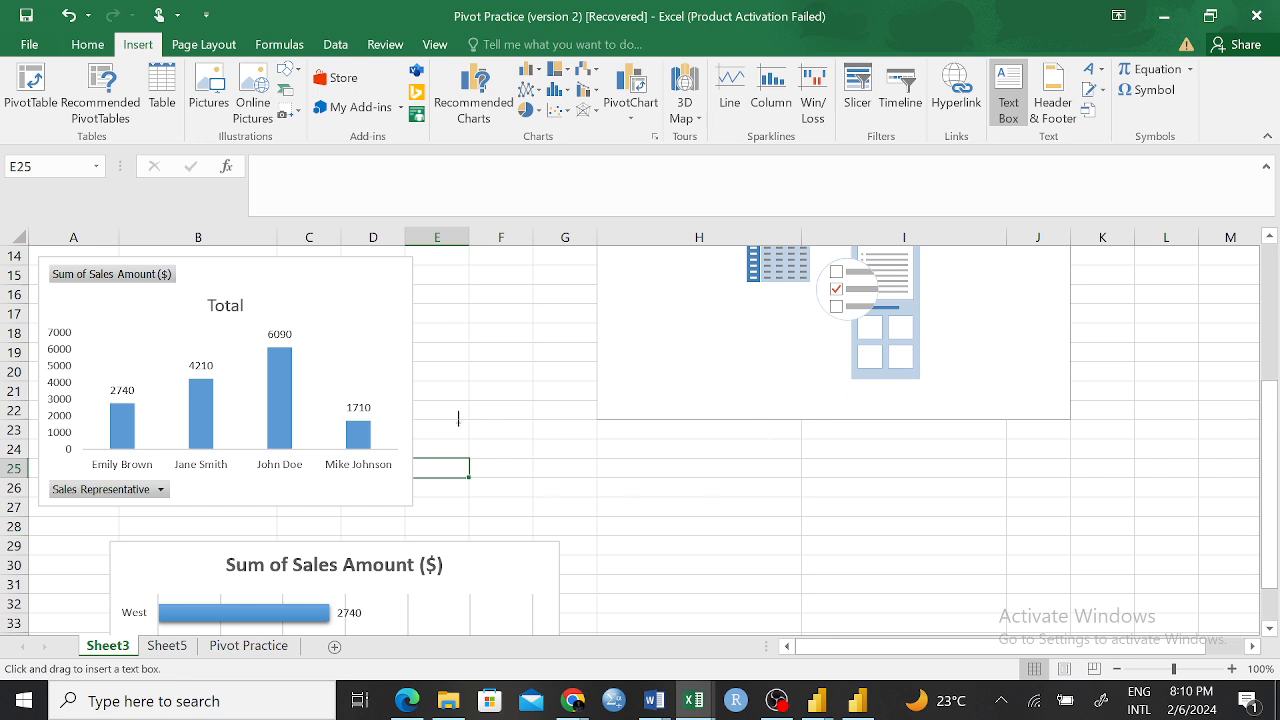
{"action": "mouse_move", "coordinate": [429, 373]}
{"action": "left_mouse_down"}
{"action": "mouse_move", "coordinate": [637, 522]}
{"action": "mouse_move", "coordinate": [709, 546]}
{"action": "mouse_move", "coordinate": [784, 533]}
{"action": "left_mouse_up"}
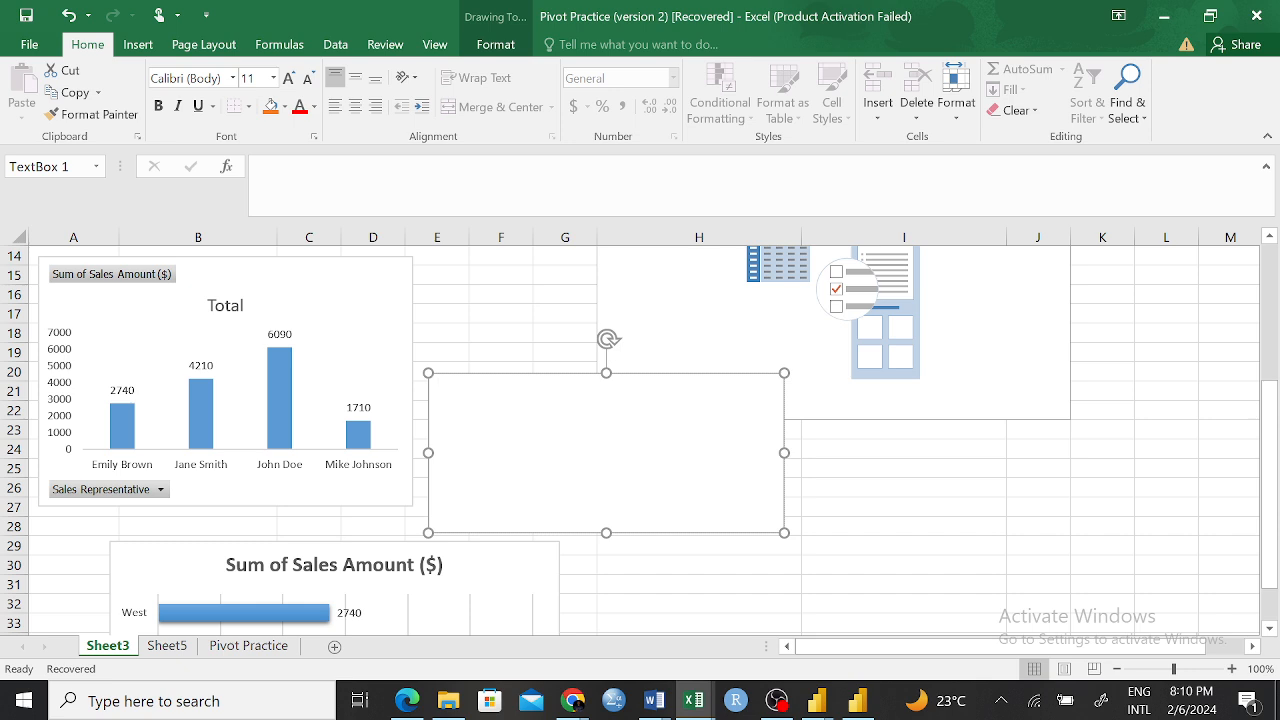
Write in the text box that the third representative had the highest amount of sales, $6090, and the fourth brought in the least, $1710
{"action": "type", "text": "John Doe had the highest amoun"}
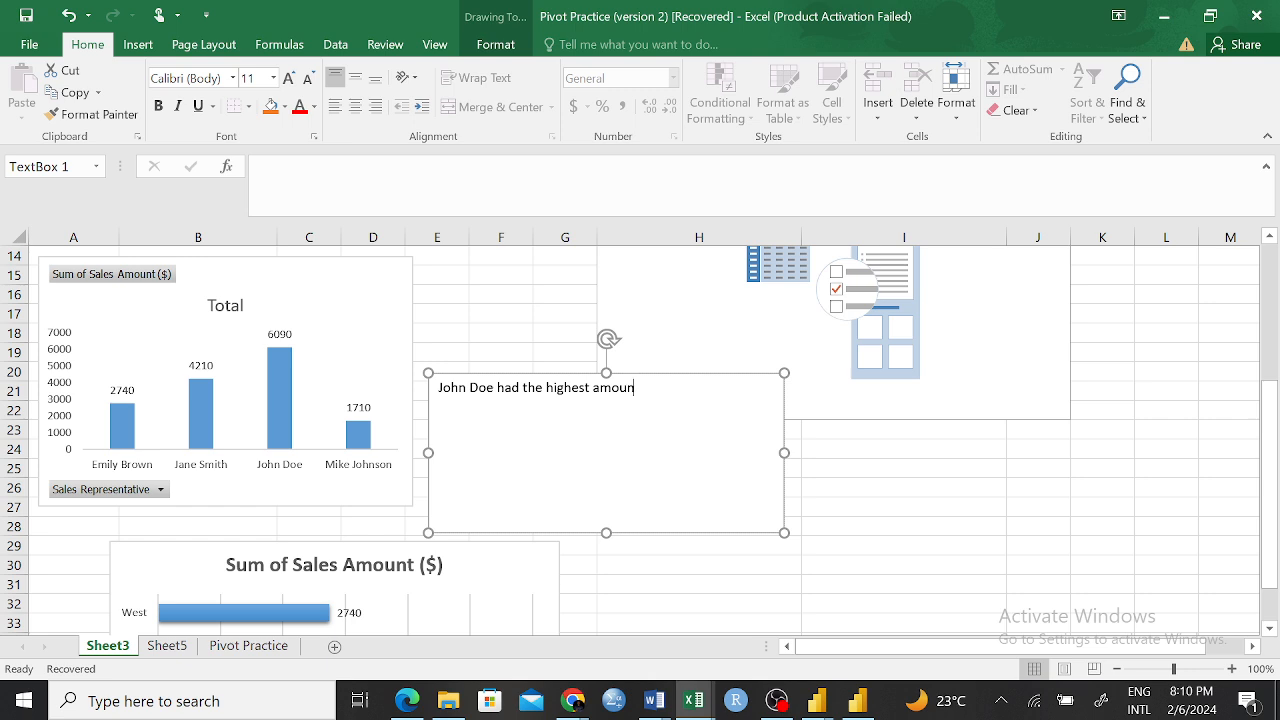
{"action": "type", "text": "t in"}
{"action": "key", "text": "BackSpace"}
{"action": "type", "text": "of sales"}
{"action": "type", "text": " as"}
{"action": "type", "text": " compa"}
{"action": "type", "text": "red"}
{"action": "key", "text": "BackSpace"}
{"action": "key", "text": "BackSpace"}
{"action": "key", "text": "BackSpace"}
{"action": "key", "text": "BackSpace"}
{"action": "key", "text": "BackSpace"}
{"action": "key", "text": "BackSpace"}
{"action": "key", "text": "BackSpace"}
{"action": "key", "text": "BackSpace"}
{"action": "key", "text": "BackSpace"}
{"action": "key", "text": "BackSpace"}
{"action": "key", "text": "BackSpace"}
{"action": "type", "text": "which was $6"}
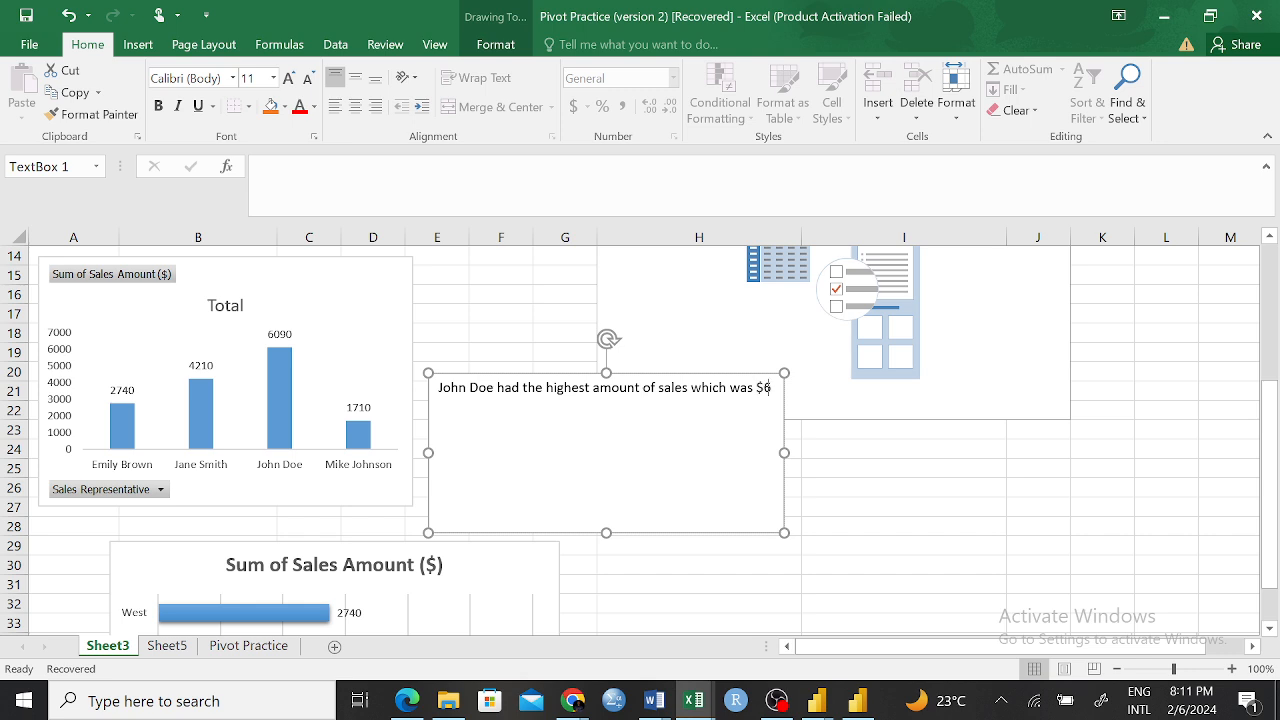
{"action": "type", "text": "090"}
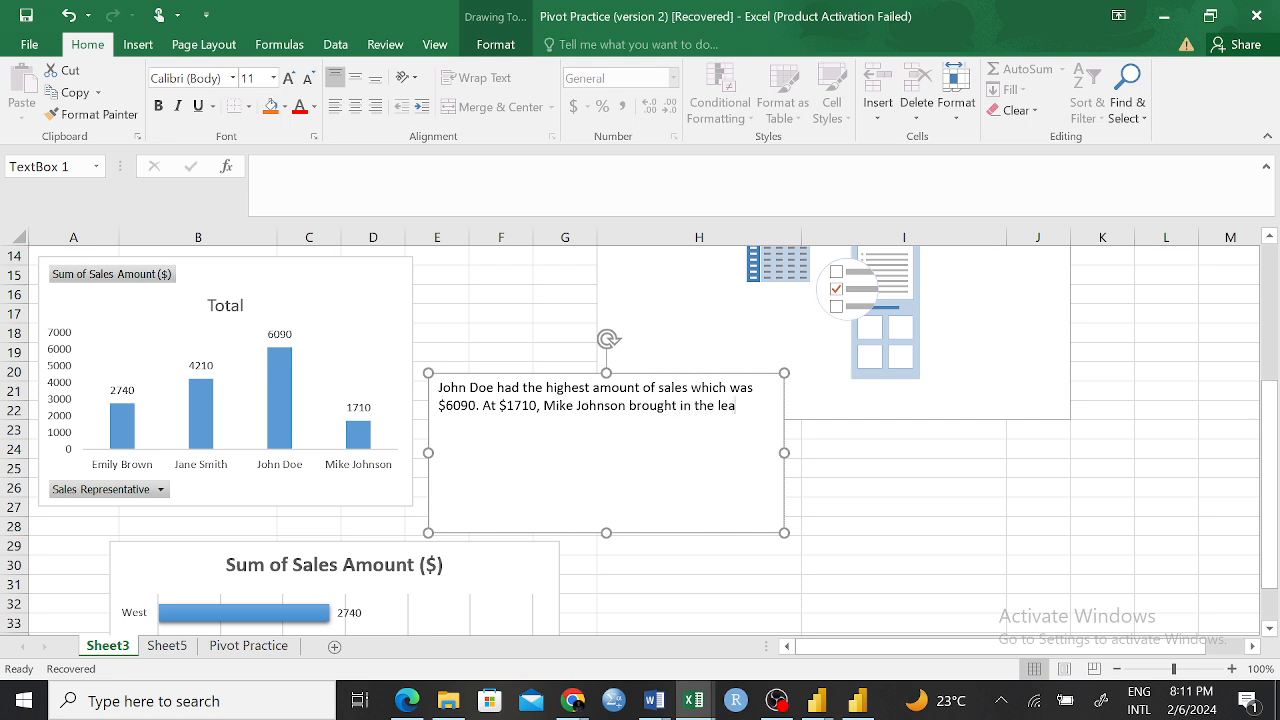
{"action": "type", "text": "mount of sales"}
Shorten the text box and place it against the PivotChart's right edge, with its bottom level with the chart's bottom
{"action": "left_click_drag", "start_coordinate": [615, 534], "coordinate": [554, 506]}
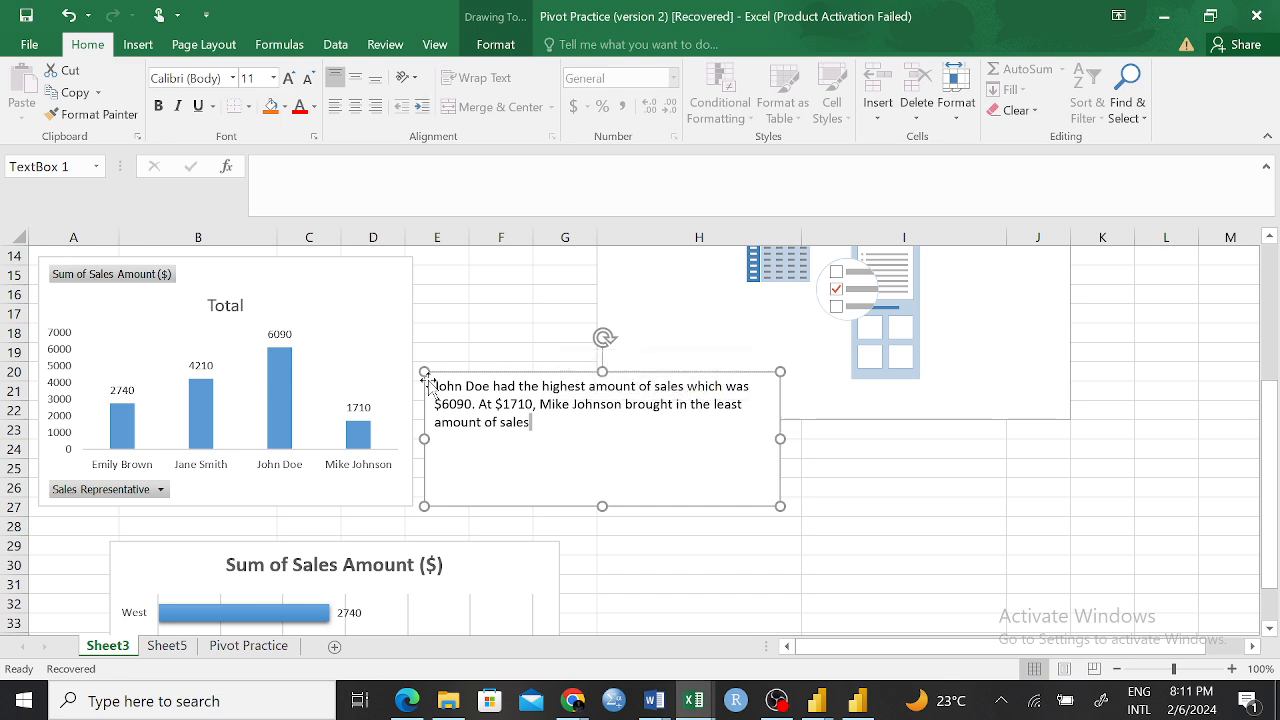
{"action": "left_click_drag", "start_coordinate": [424, 393], "coordinate": [414, 392]}
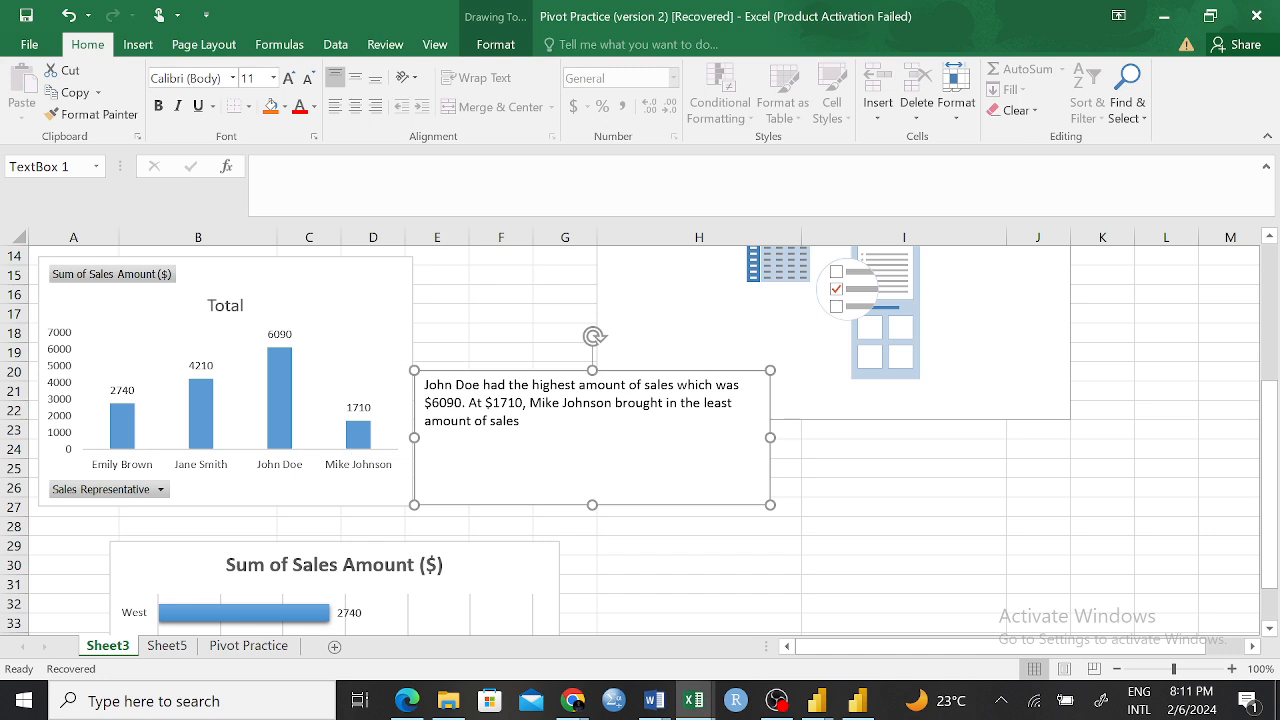
{"action": "left_click", "coordinate": [911, 442]}
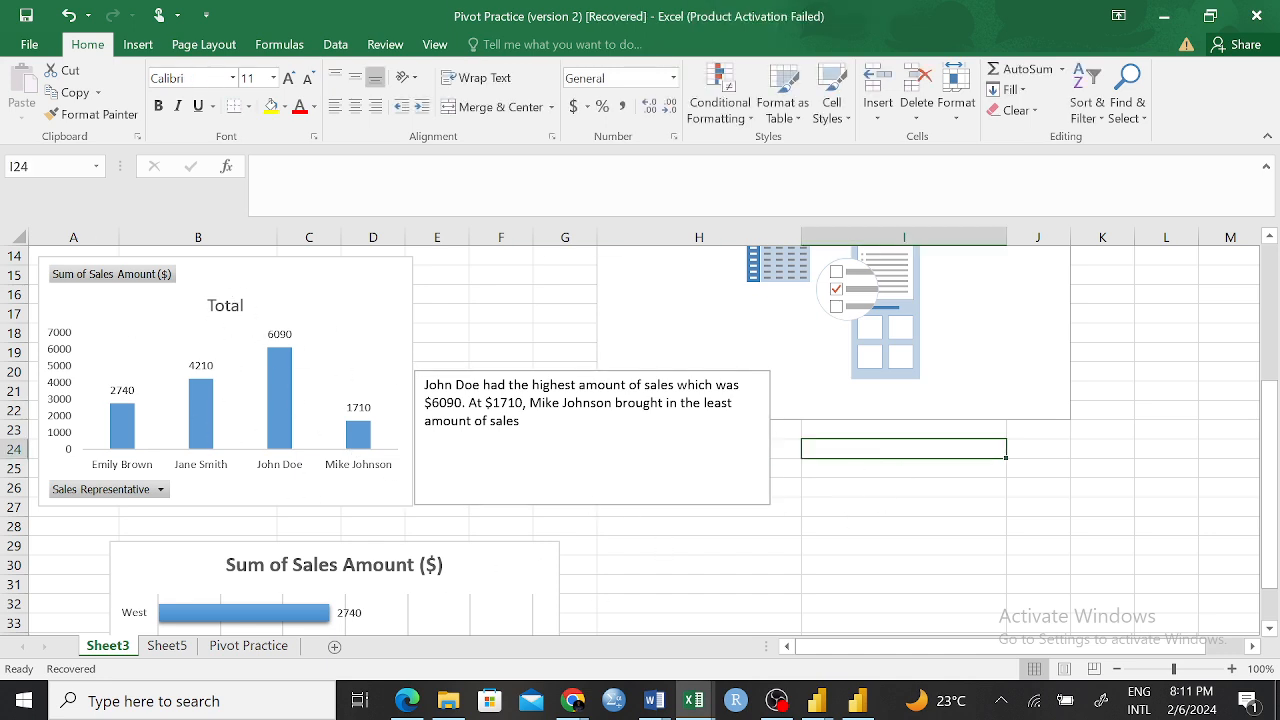
{"action": "left_click", "coordinate": [580, 504]}
{"action": "mouse_move", "coordinate": [591, 505]}
{"action": "left_mouse_down"}
{"action": "mouse_move", "coordinate": [586, 423]}
{"action": "mouse_move", "coordinate": [580, 457]}
{"action": "mouse_move", "coordinate": [578, 434]}
{"action": "left_mouse_up"}
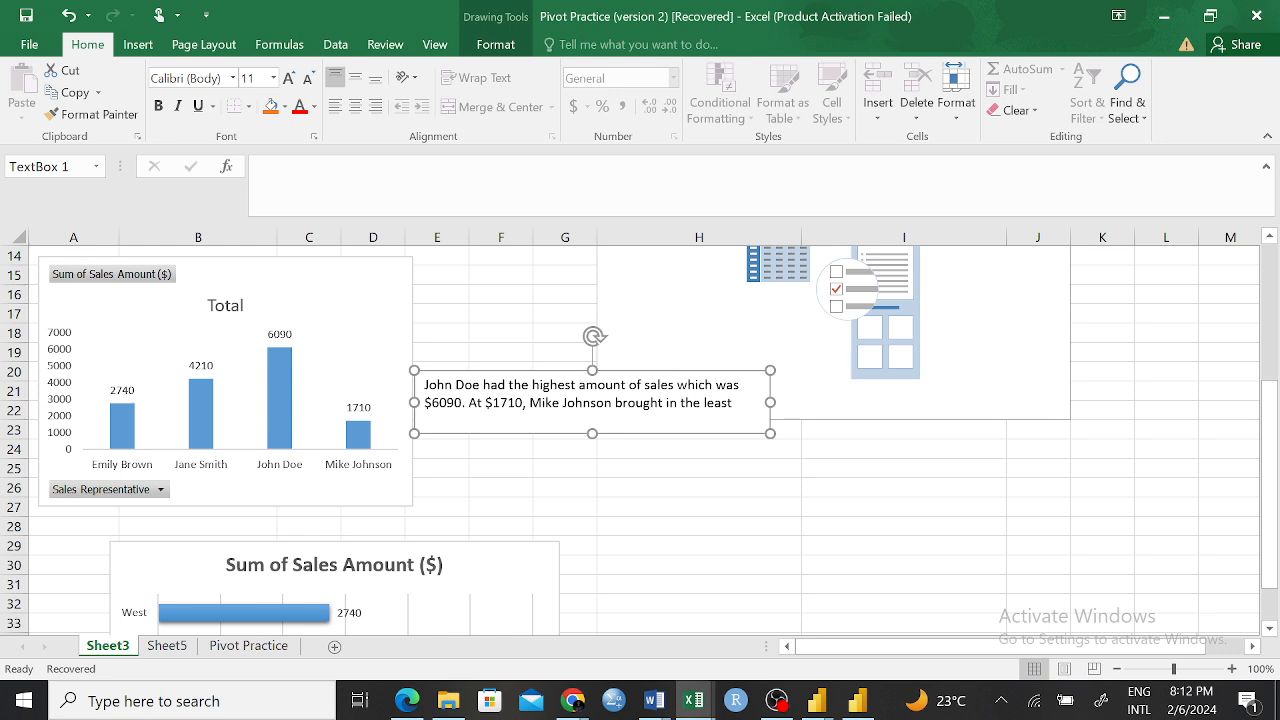
{"action": "left_click_drag", "start_coordinate": [705, 434], "coordinate": [706, 506]}
{"action": "key", "text": "Up"}
{"action": "key", "text": "Up"}
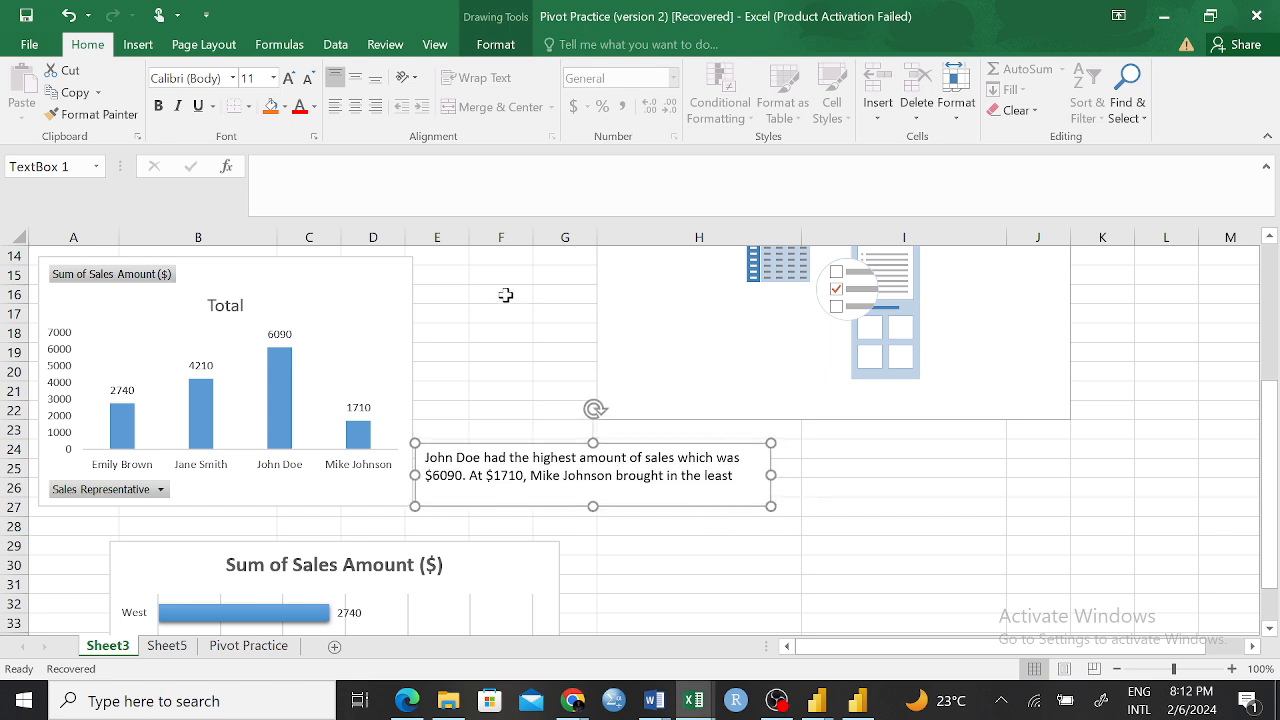
Color the note's text red and set the text box fill to white after trying an orange fill
{"action": "left_click", "coordinate": [270, 106]}
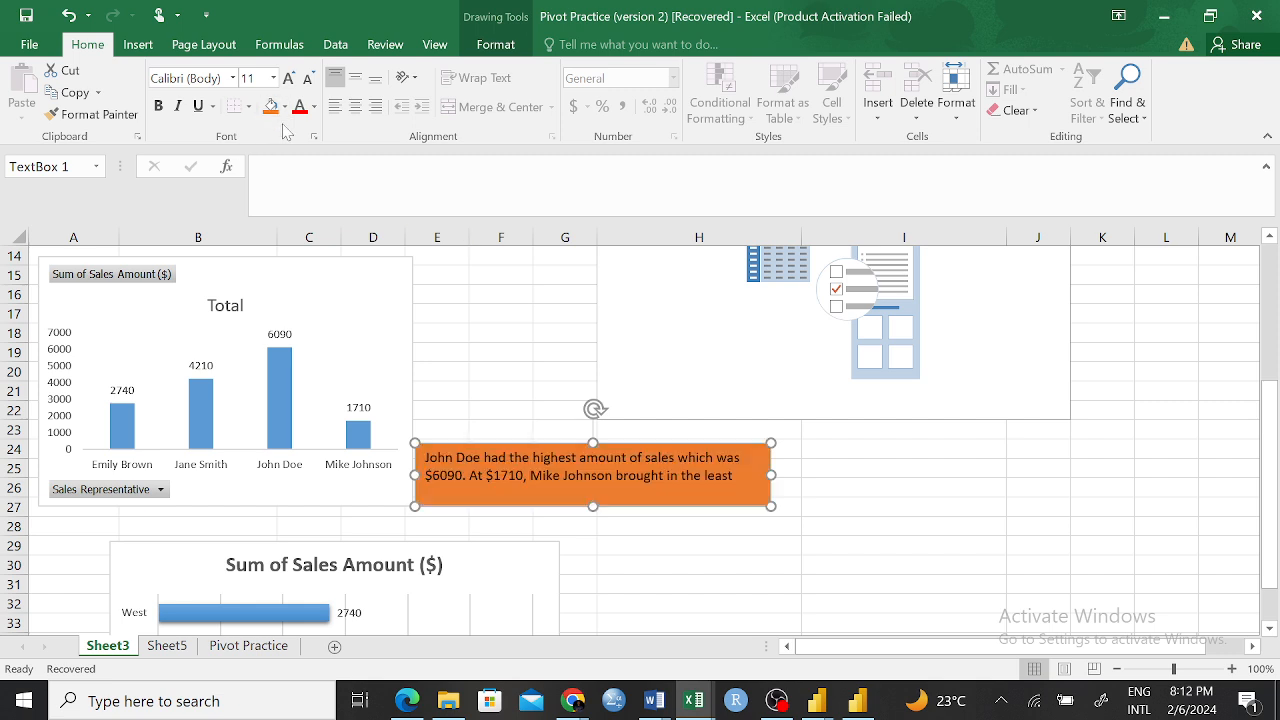
{"action": "left_click", "coordinate": [299, 107]}
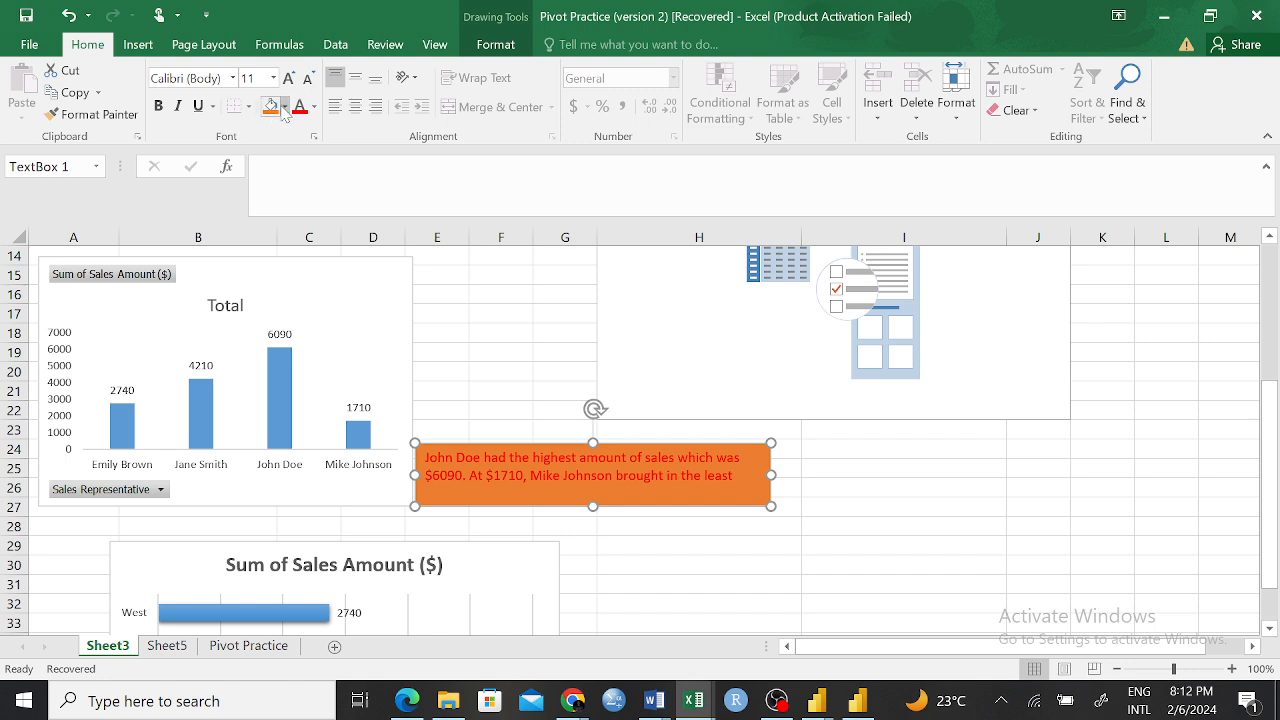
{"action": "left_click", "coordinate": [284, 107]}
{"action": "left_click", "coordinate": [272, 170]}
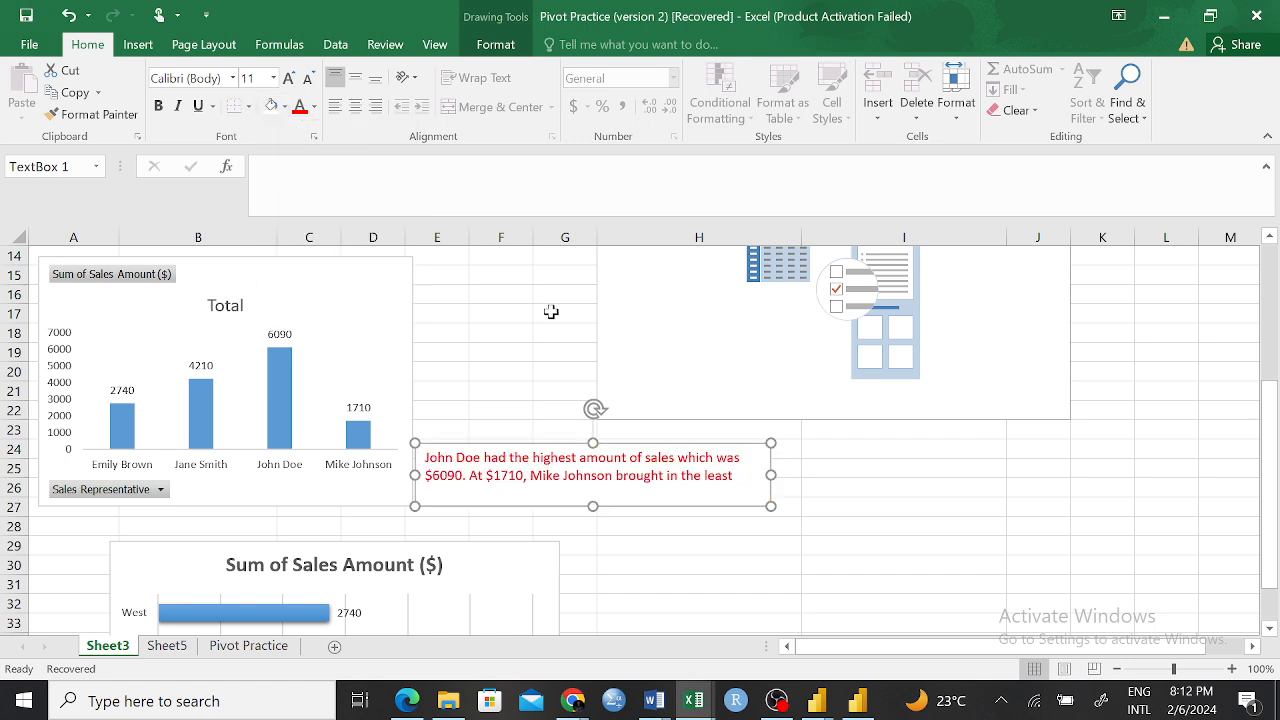
Extend the text box slightly downward to fit all three lines of the note, and deselect it
{"action": "left_click", "coordinate": [591, 500]}
{"action": "left_click_drag", "start_coordinate": [591, 500], "coordinate": [591, 507]}
{"action": "left_click", "coordinate": [842, 485]}
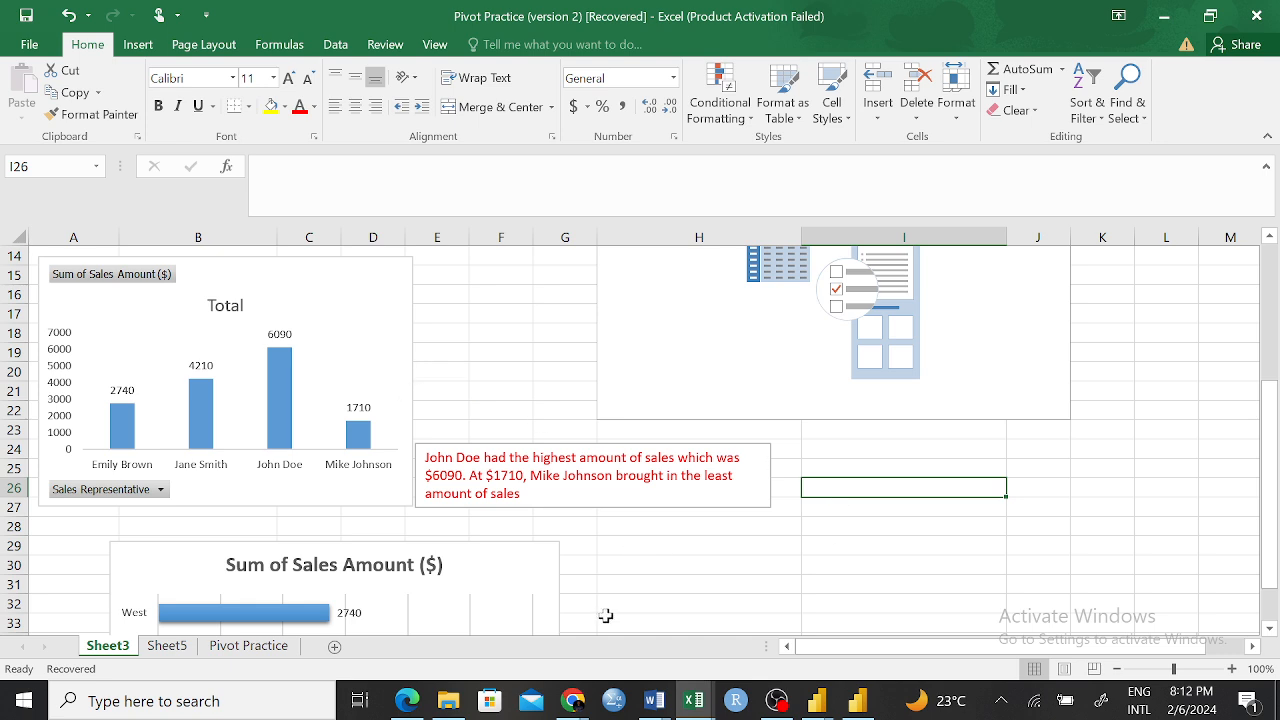
Switch to Document1 in Word, start a new page after the last paragraph, and enter the title SALES ANALYTICS REPORT
{"action": "left_click", "coordinate": [655, 700]}
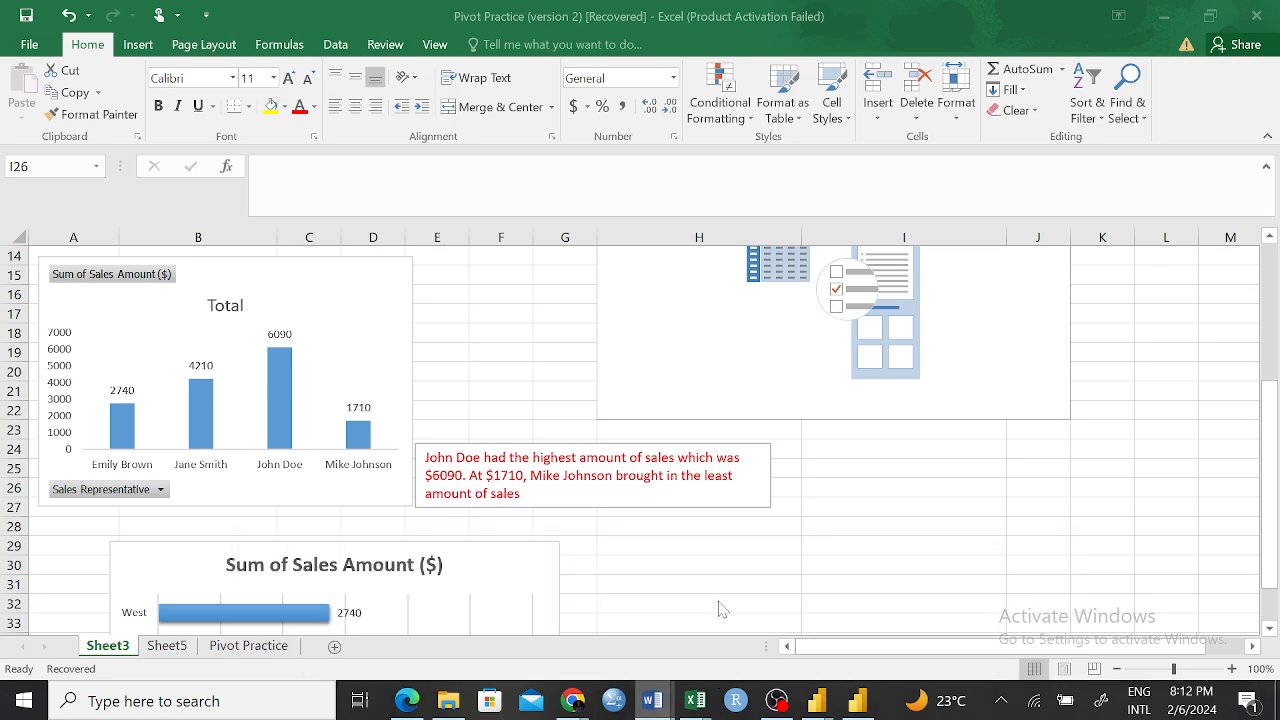
{"action": "scroll", "coordinate": [630, 400], "scroll_direction": "down", "scroll_amount": 10}
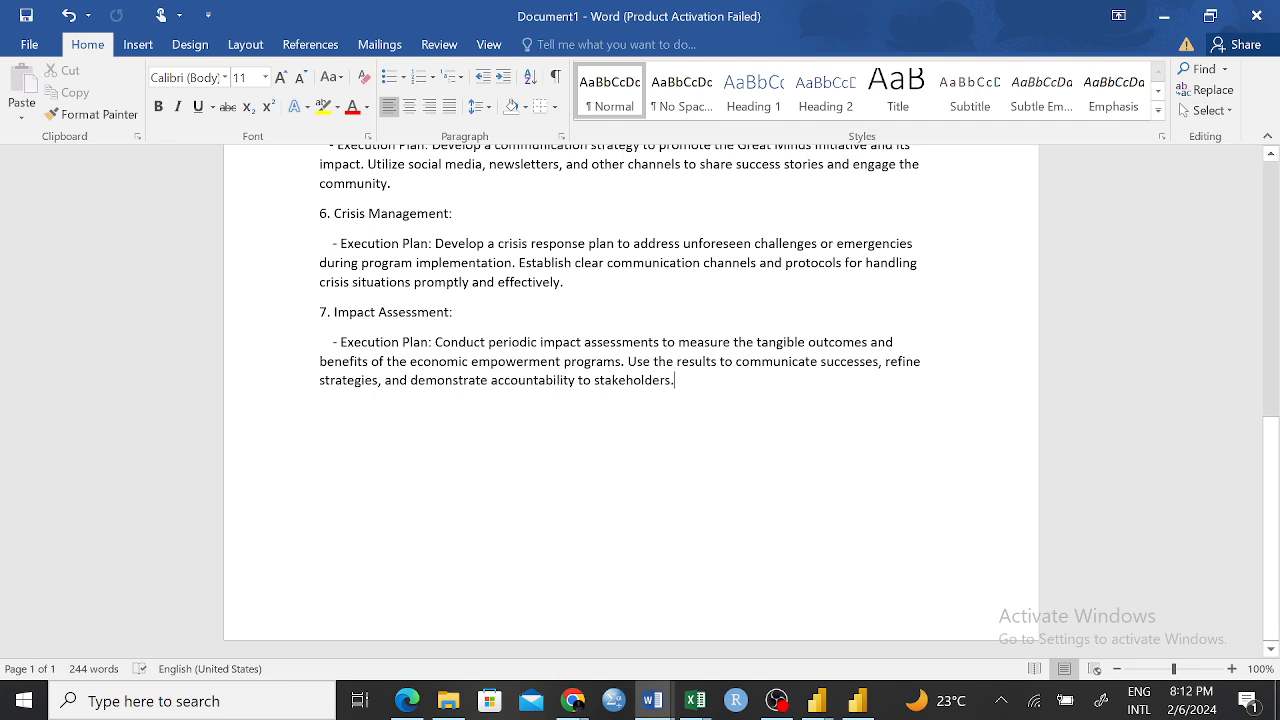
{"action": "key", "text": "Return"}
{"action": "key", "text": "ctrl+Return"}
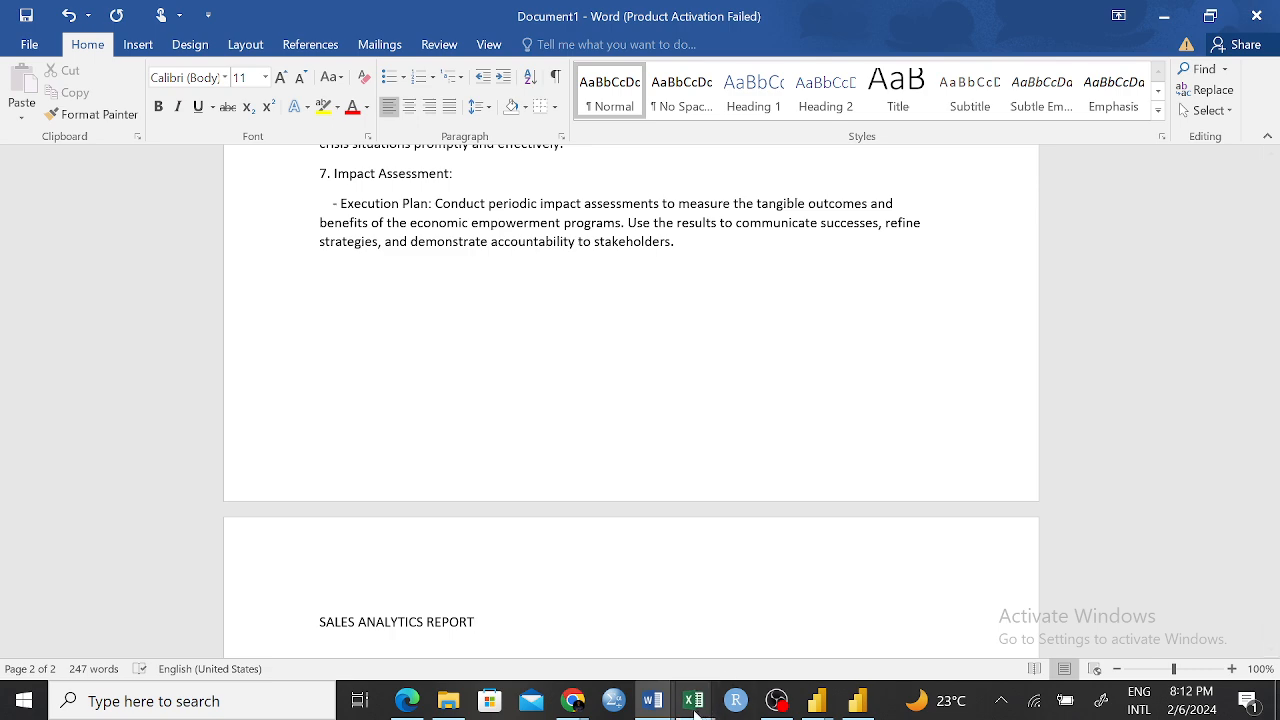
Switch to the Pivot Practice workbook in Excel and copy the PivotChart of sales per representative
{"action": "left_click", "coordinate": [694, 700]}
{"action": "left_click", "coordinate": [1012, 622]}
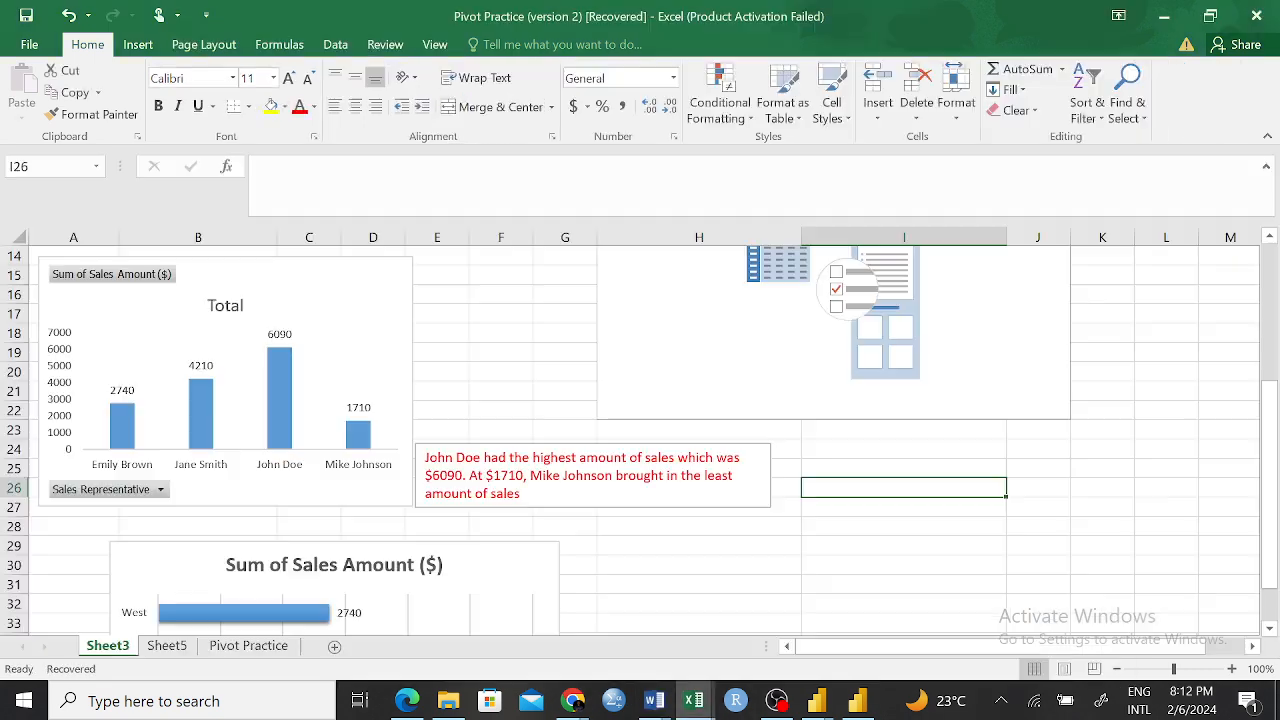
{"action": "right_click", "coordinate": [387, 275]}
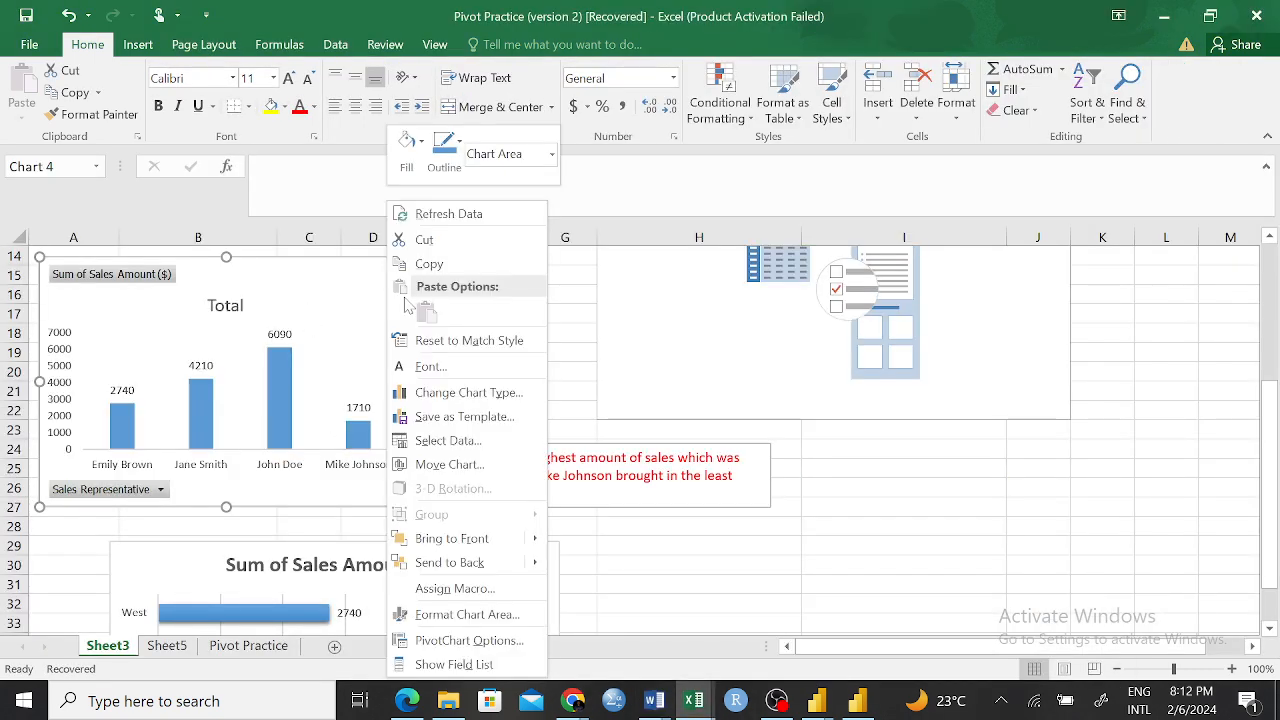
{"action": "left_click", "coordinate": [429, 263]}
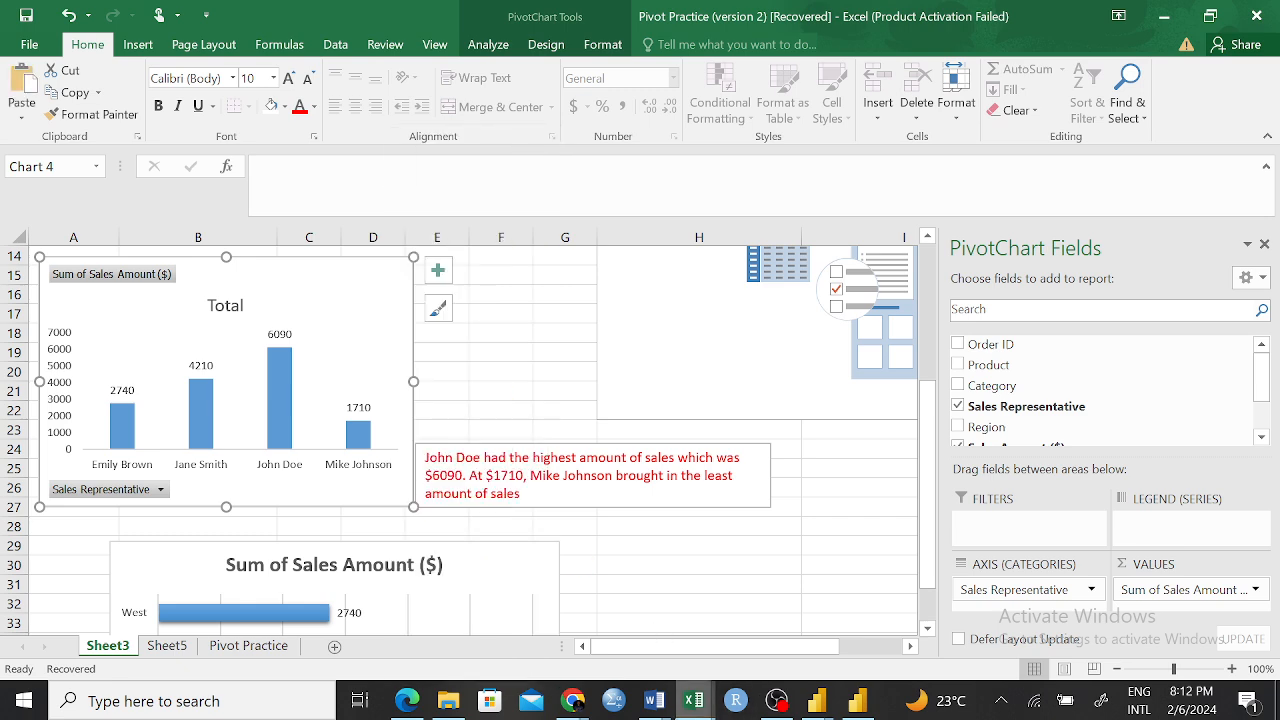
Switch to Document1 in Word and paste the chart on a new line under the SALES ANALYTICS REPORT title
{"action": "left_click", "coordinate": [654, 700]}
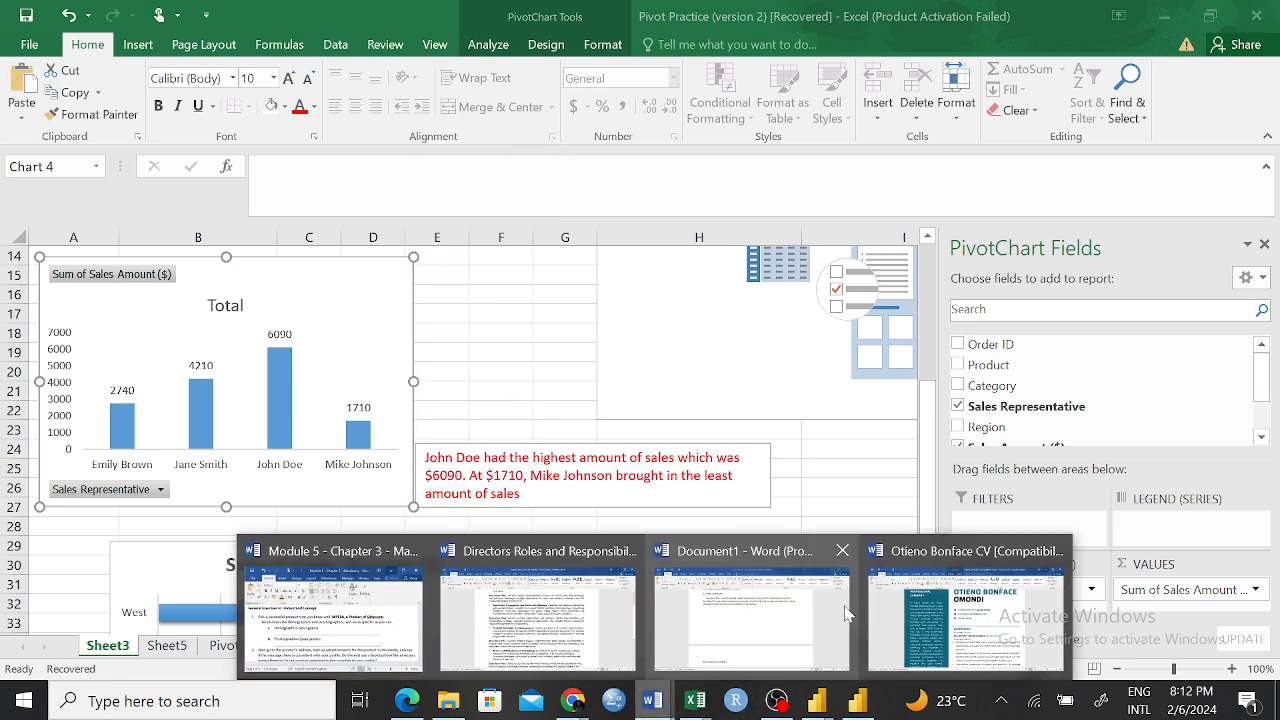
{"action": "left_click", "coordinate": [733, 615]}
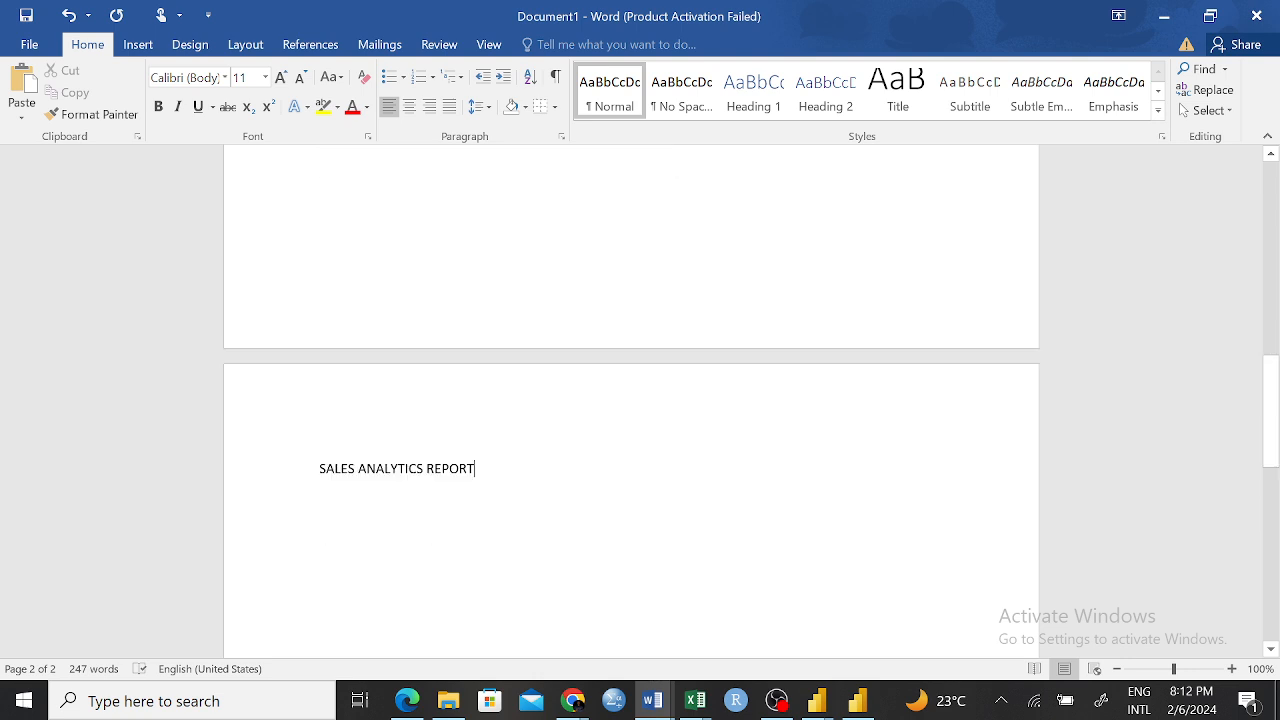
{"action": "scroll", "coordinate": [557, 446], "scroll_direction": "down", "scroll_amount": 2}
{"action": "key", "text": "Return"}
{"action": "key", "text": "ctrl+v"}
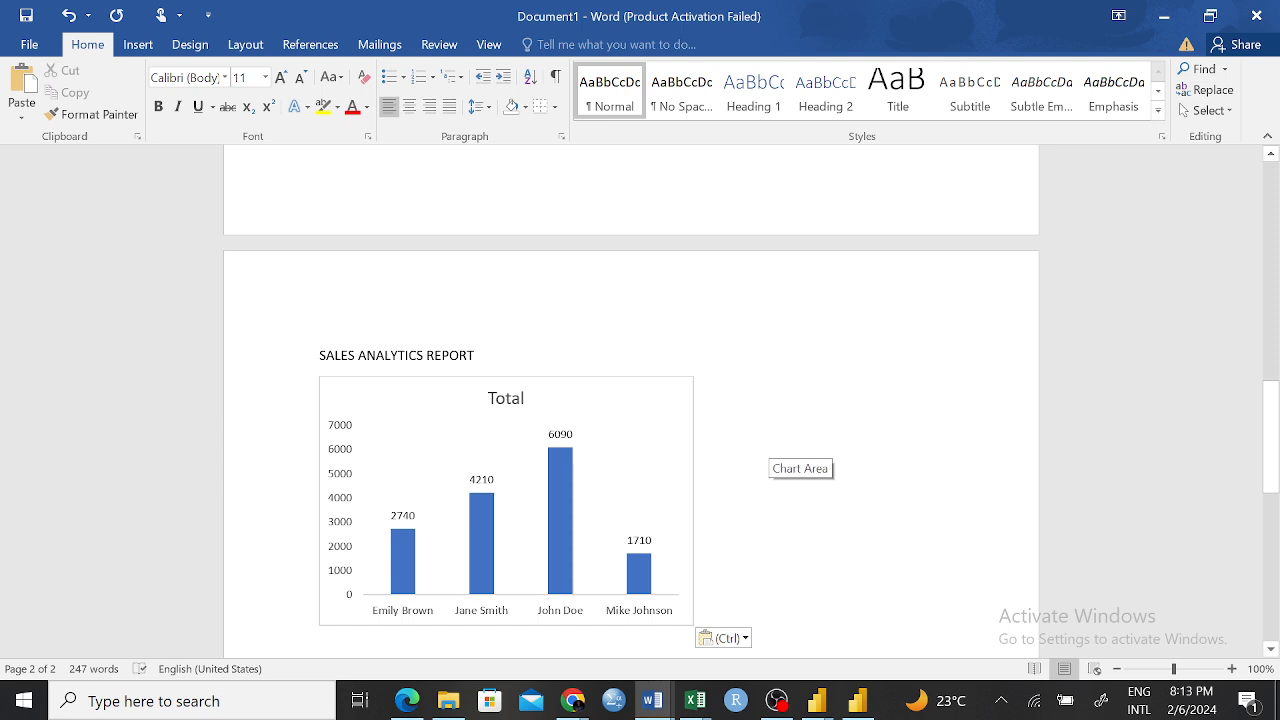
{"action": "left_click", "coordinate": [558, 452]}
{"action": "left_click", "coordinate": [787, 492]}
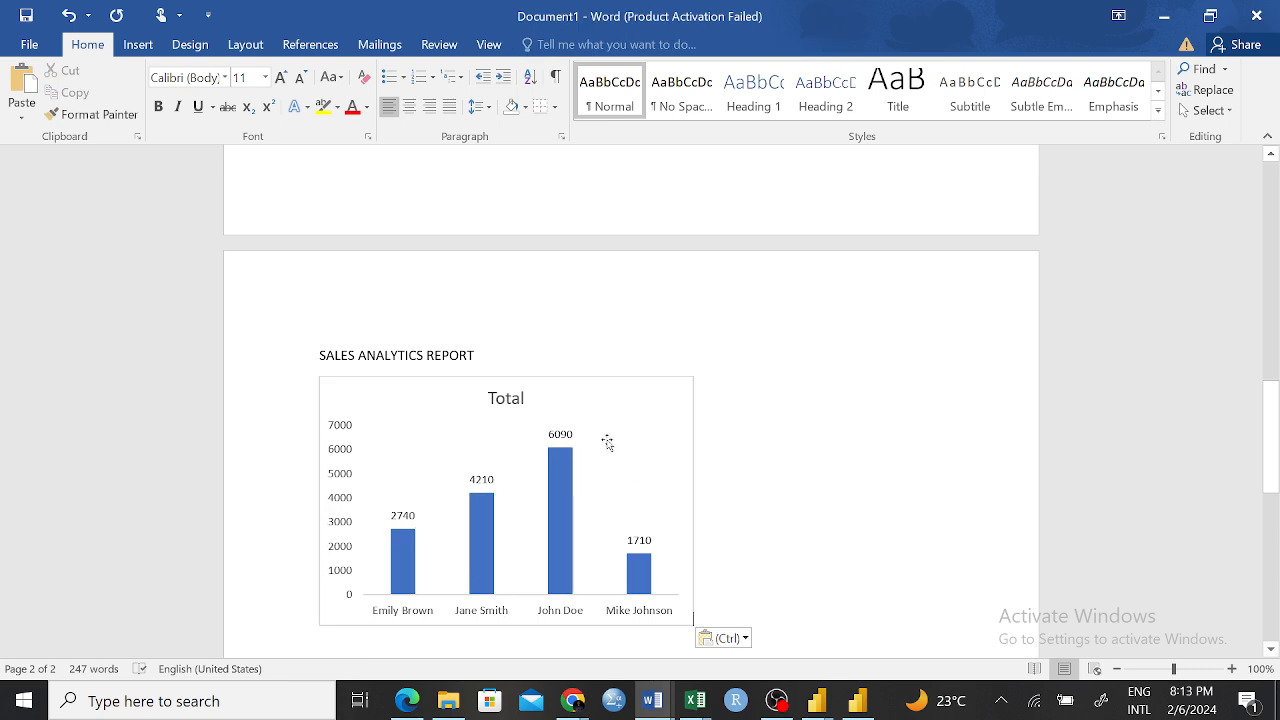
Paste the copied chart a second time as a picture below the first one, and deselect it
{"action": "mouse_move", "coordinate": [563, 473]}
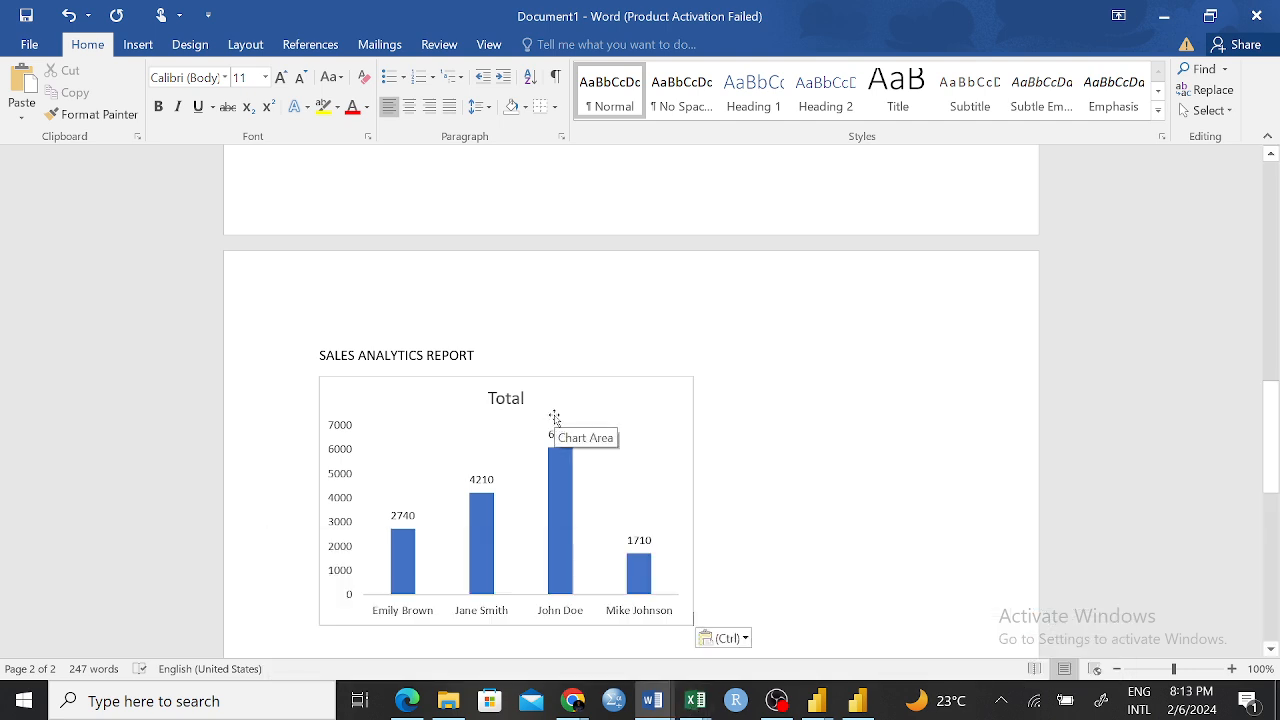
{"action": "scroll", "coordinate": [760, 570], "scroll_direction": "down", "scroll_amount": 1}
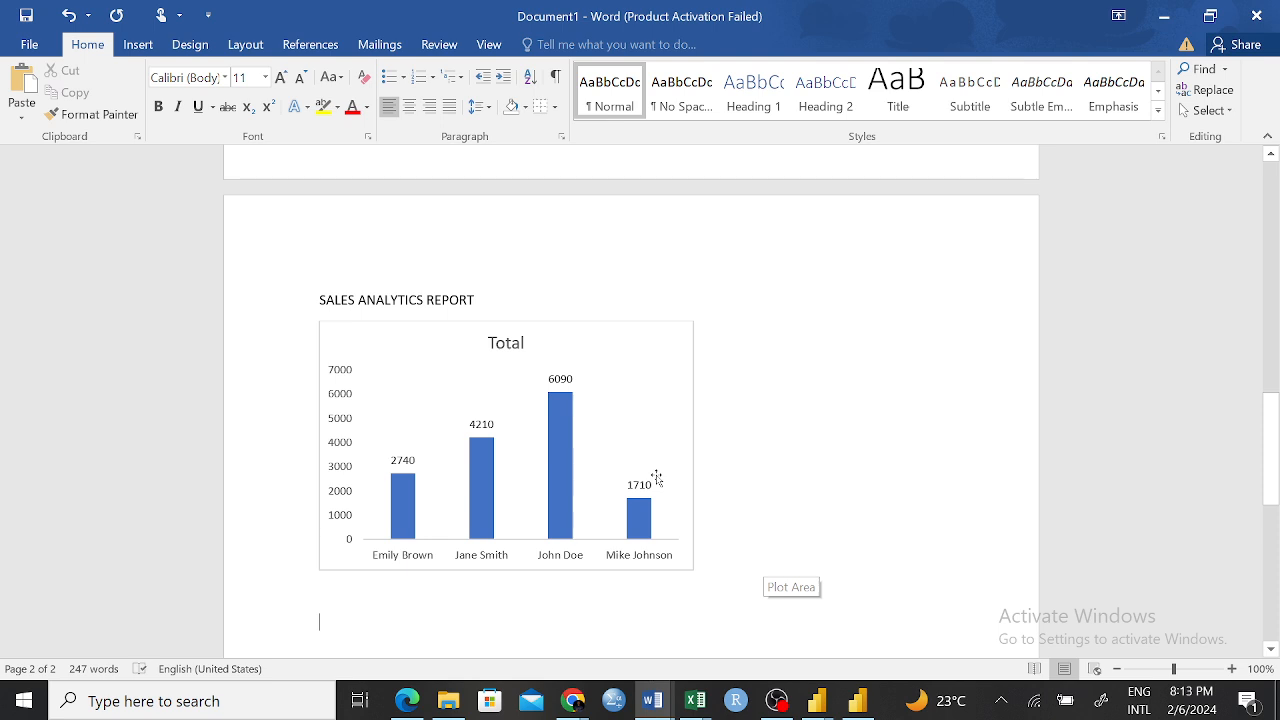
{"action": "right_click", "coordinate": [336, 626]}
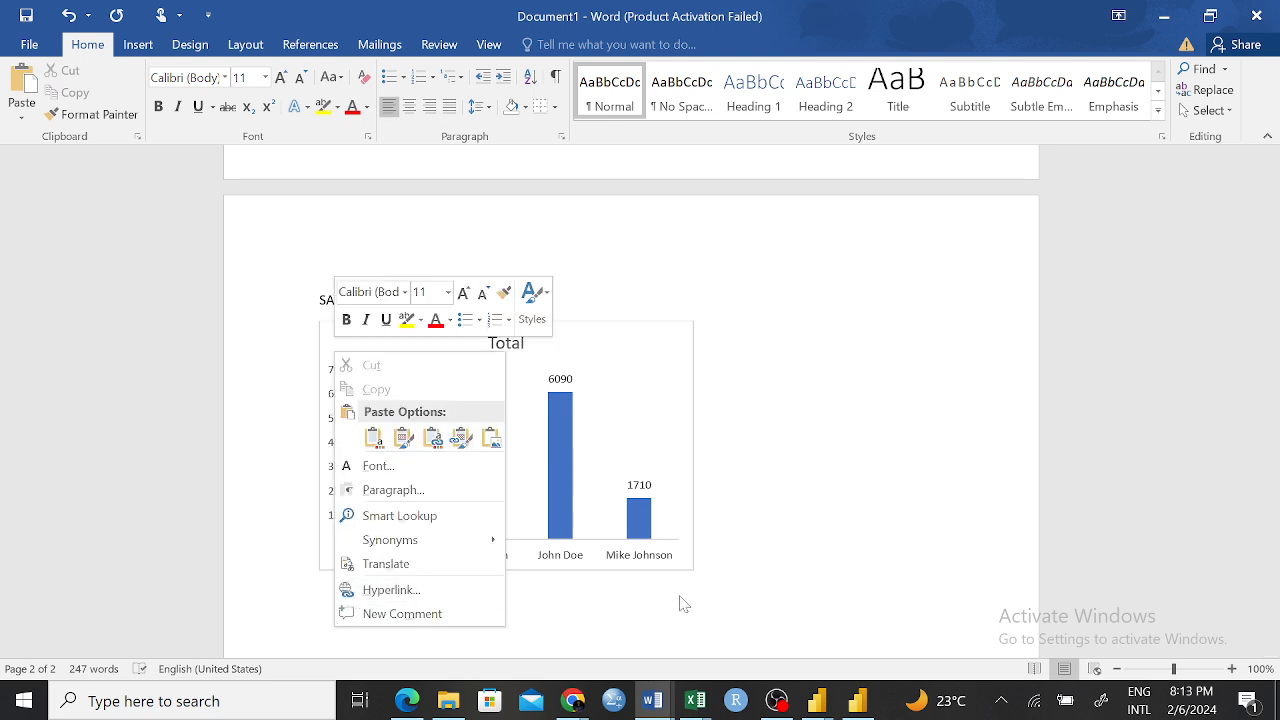
{"action": "left_click", "coordinate": [490, 437]}
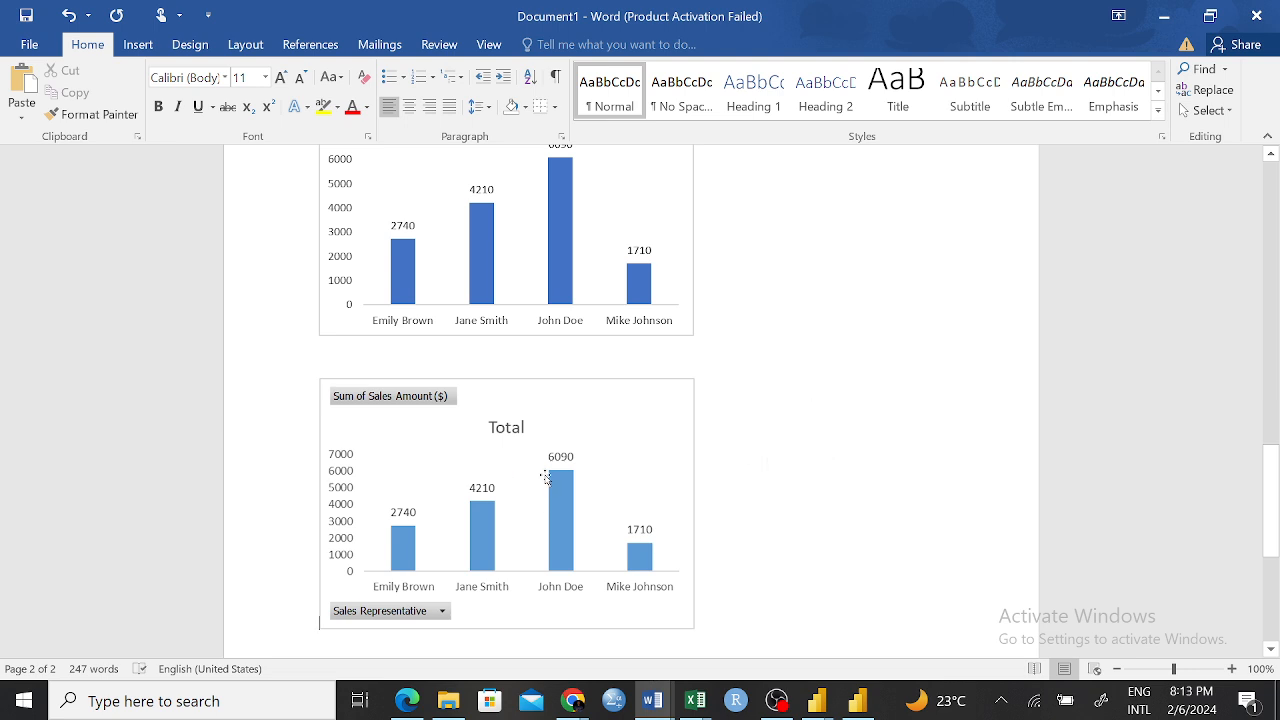
{"action": "left_click", "coordinate": [557, 480]}
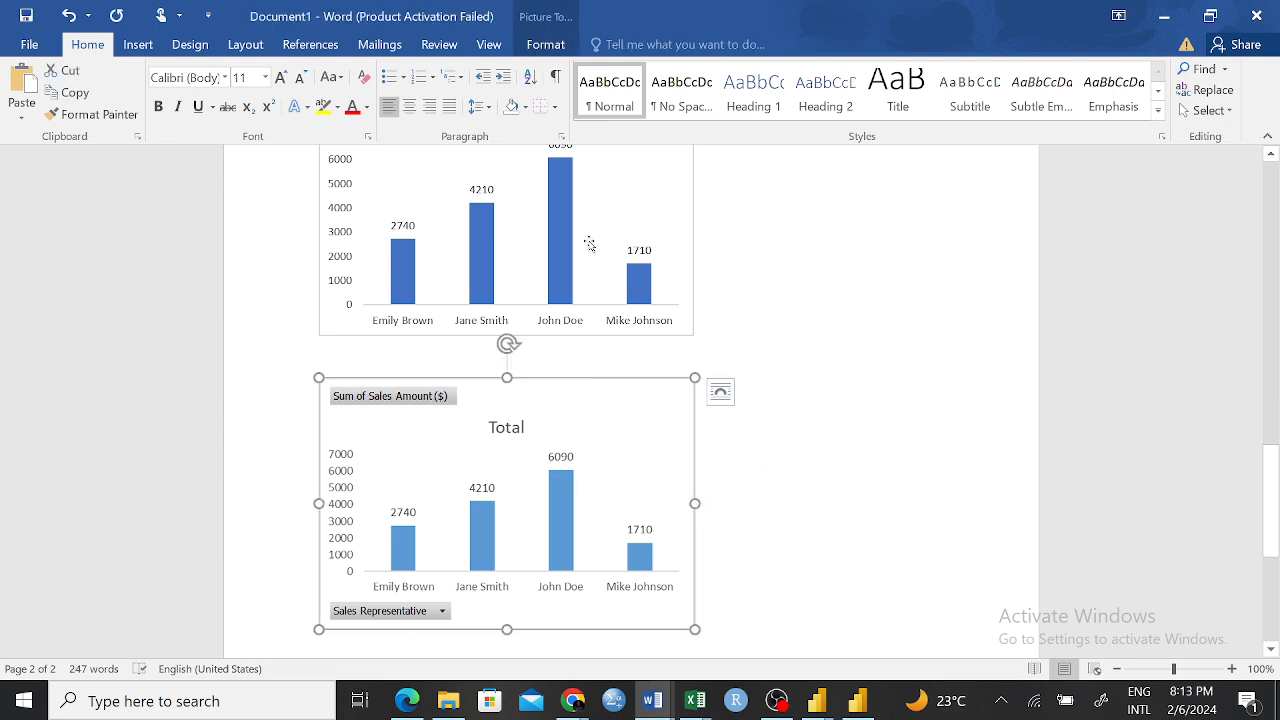
{"action": "left_click", "coordinate": [844, 416]}
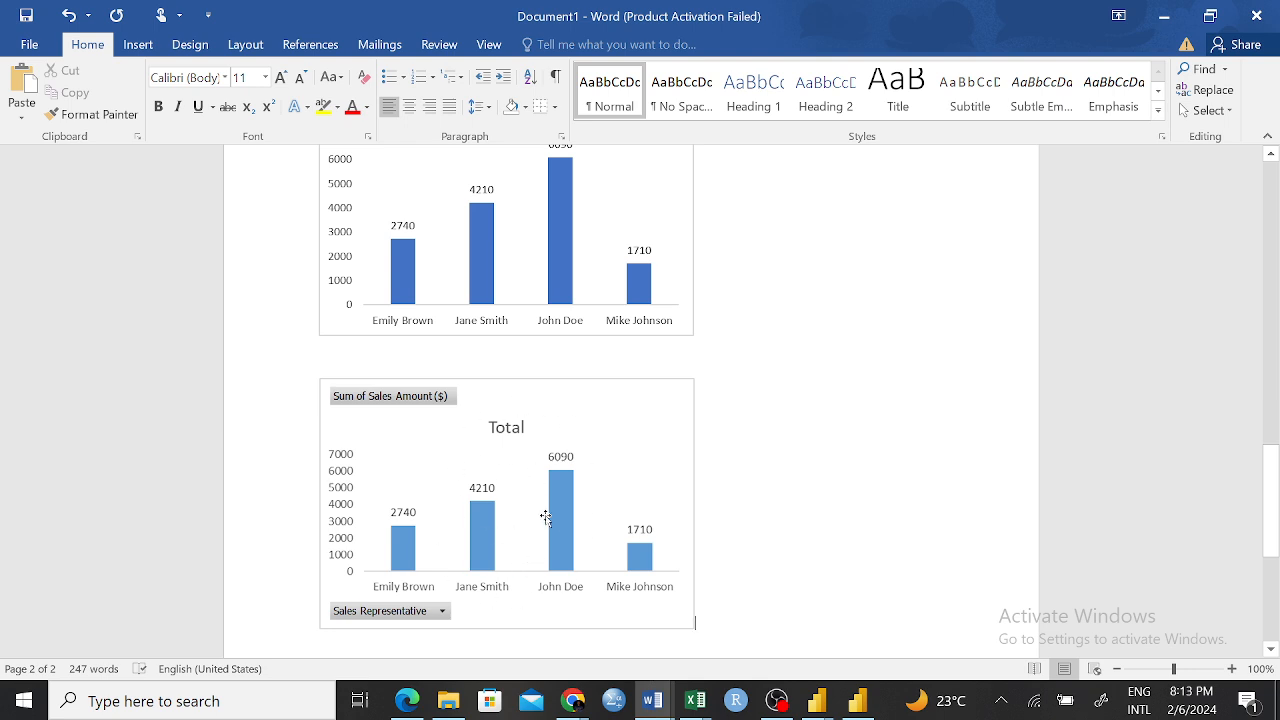
{"action": "left_click", "coordinate": [443, 617]}
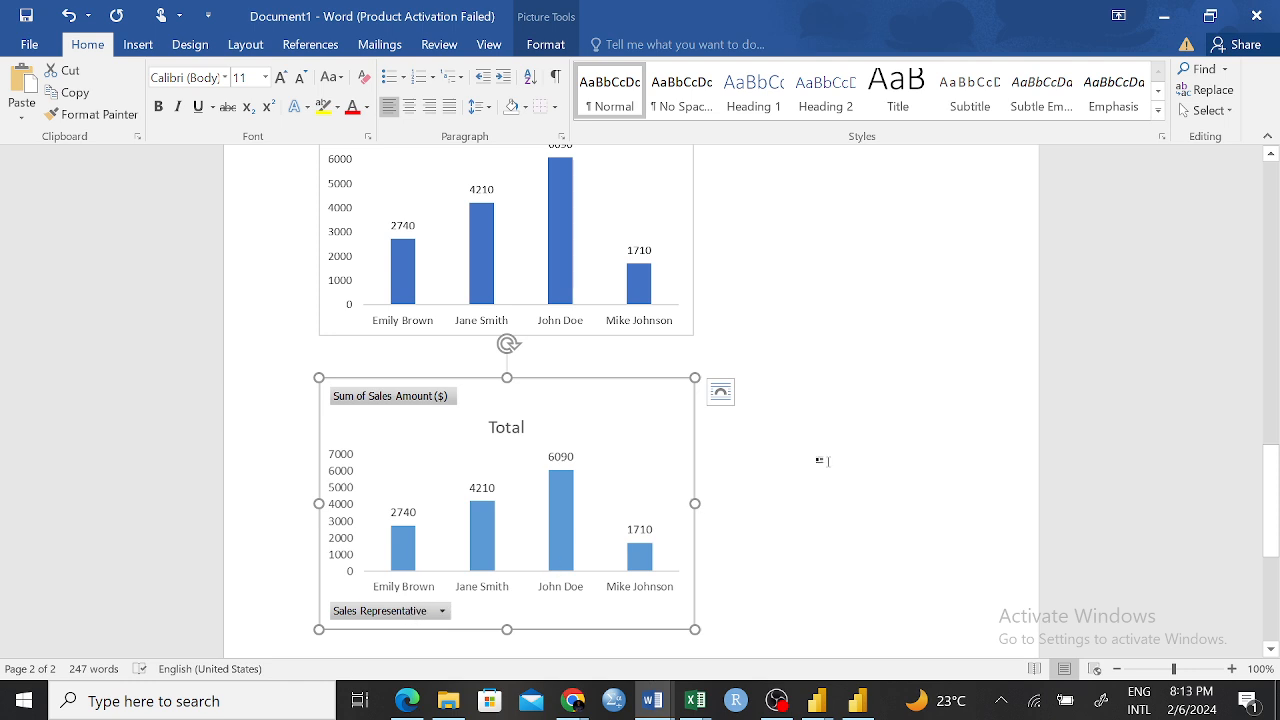
{"action": "scroll", "coordinate": [820, 457], "scroll_direction": "up", "scroll_amount": 3}
{"action": "left_click", "coordinate": [829, 383]}
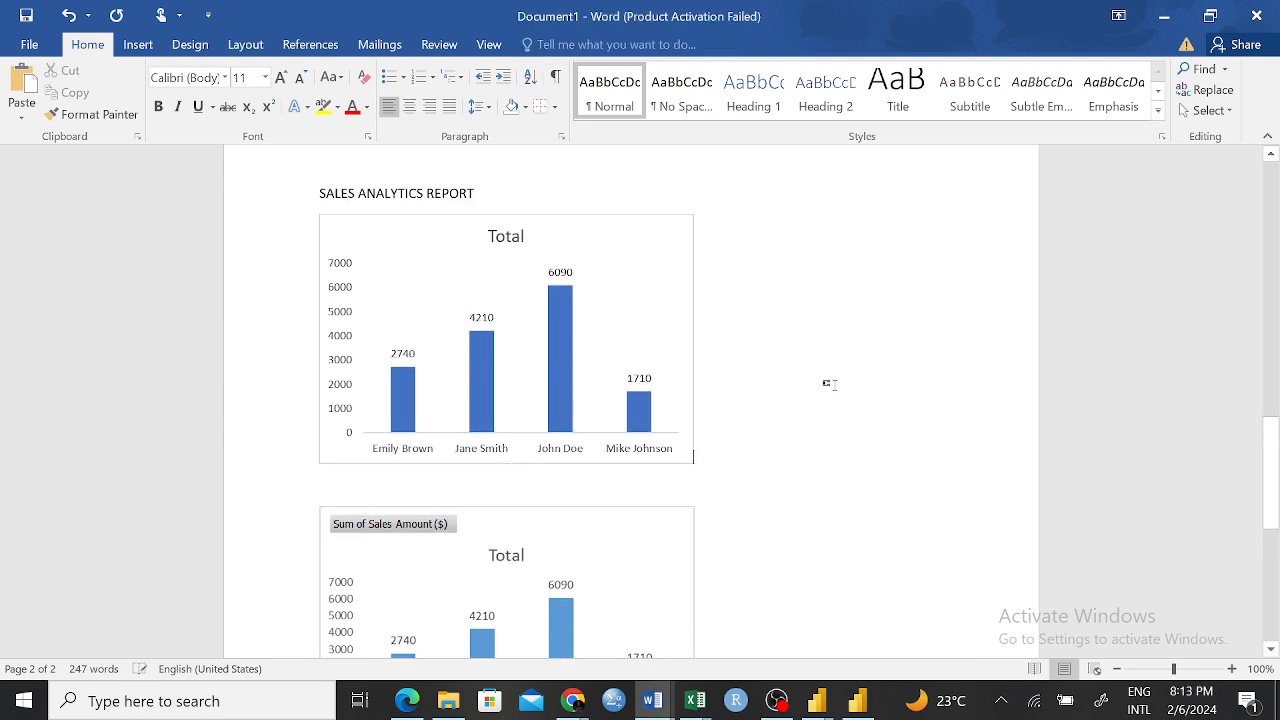
Look through the source data on the Pivot Practice sheet in Excel and return to the charts in Word's Document1
{"action": "left_click", "coordinate": [694, 701]}
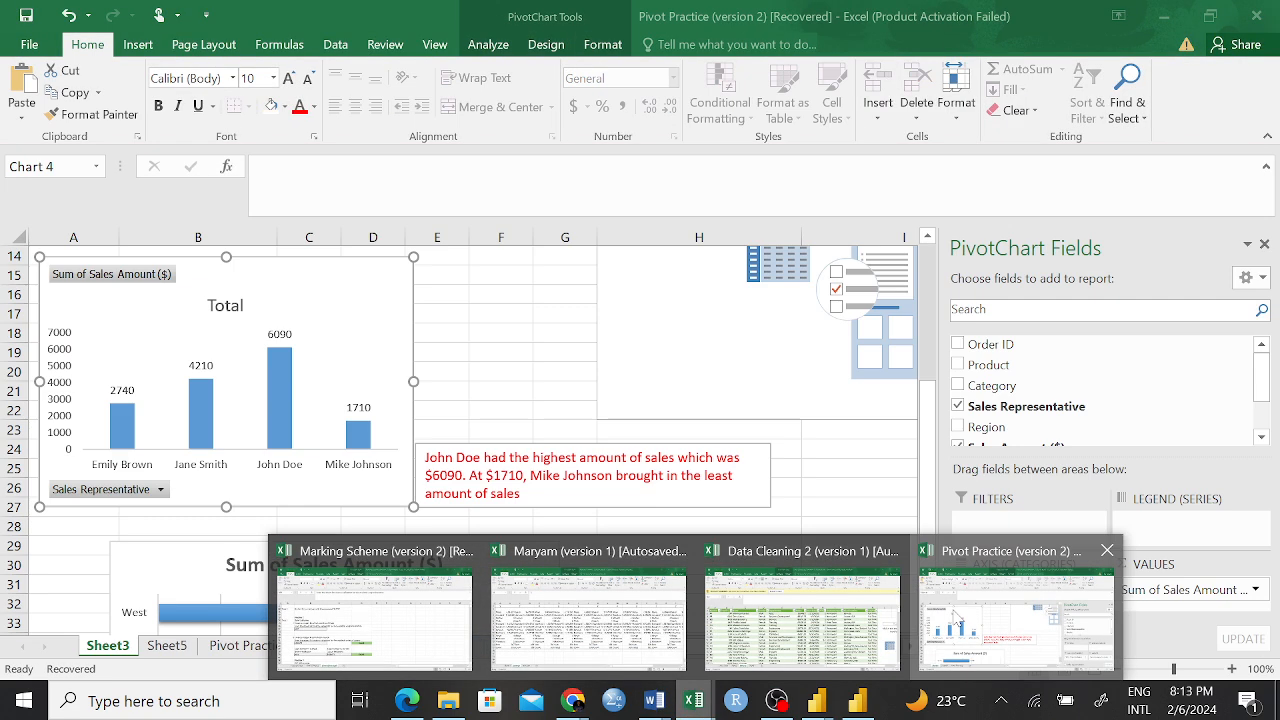
{"action": "left_click", "coordinate": [955, 618]}
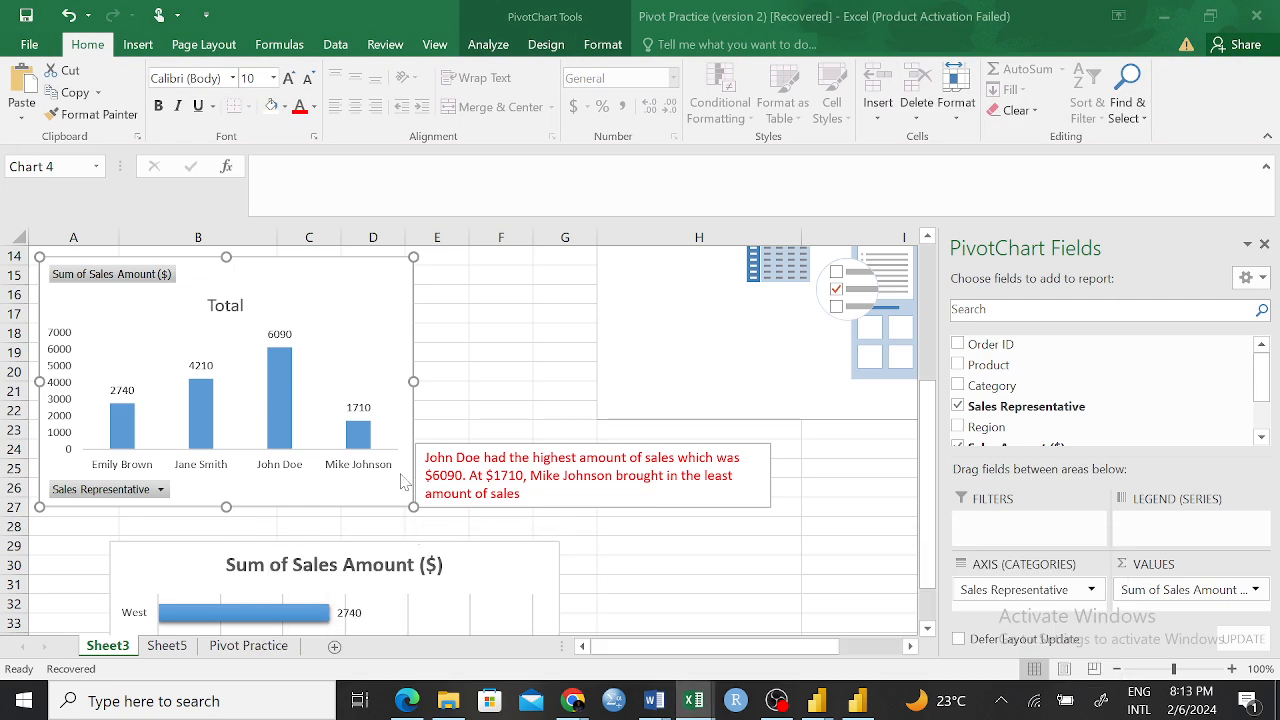
{"action": "left_click", "coordinate": [255, 647]}
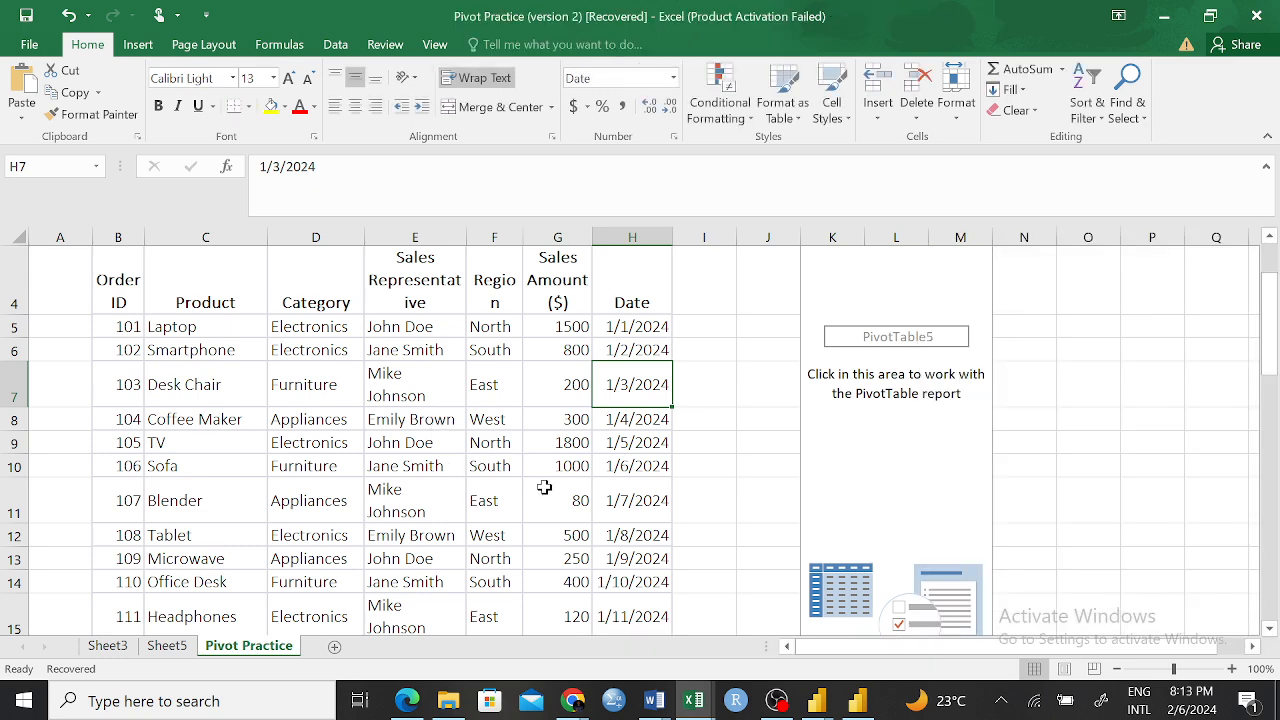
{"action": "scroll", "coordinate": [509, 443], "scroll_direction": "down", "scroll_amount": 2}
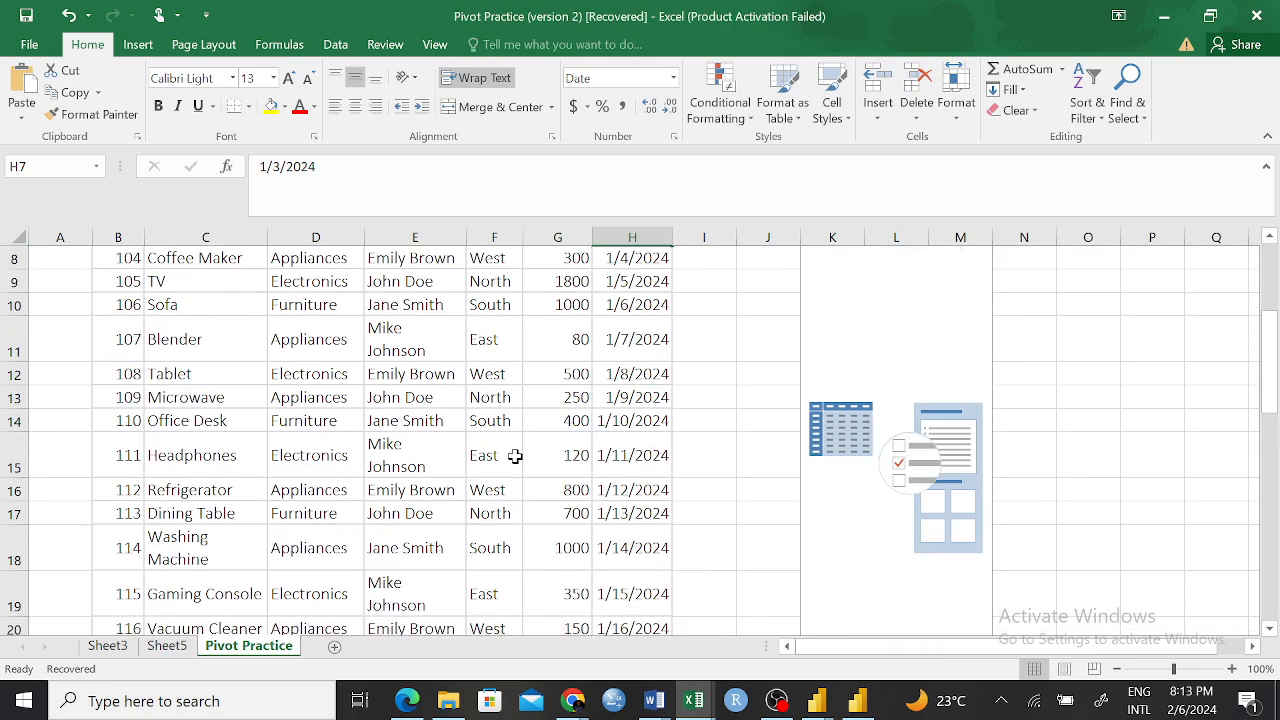
{"action": "left_click", "coordinate": [653, 701]}
{"action": "left_click", "coordinate": [816, 628]}
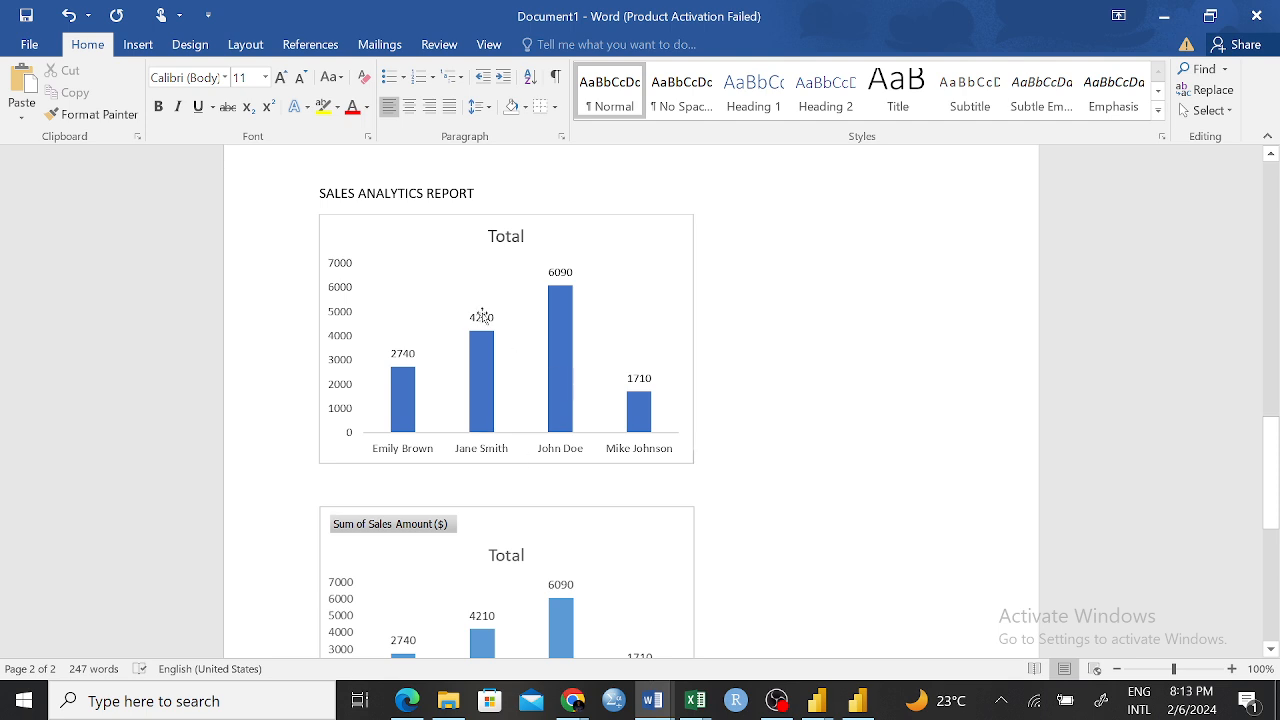
Switch to the Pivot Practice workbook in Excel and set the sales amount of the Sofa row to 2000
{"action": "left_click", "coordinate": [694, 701]}
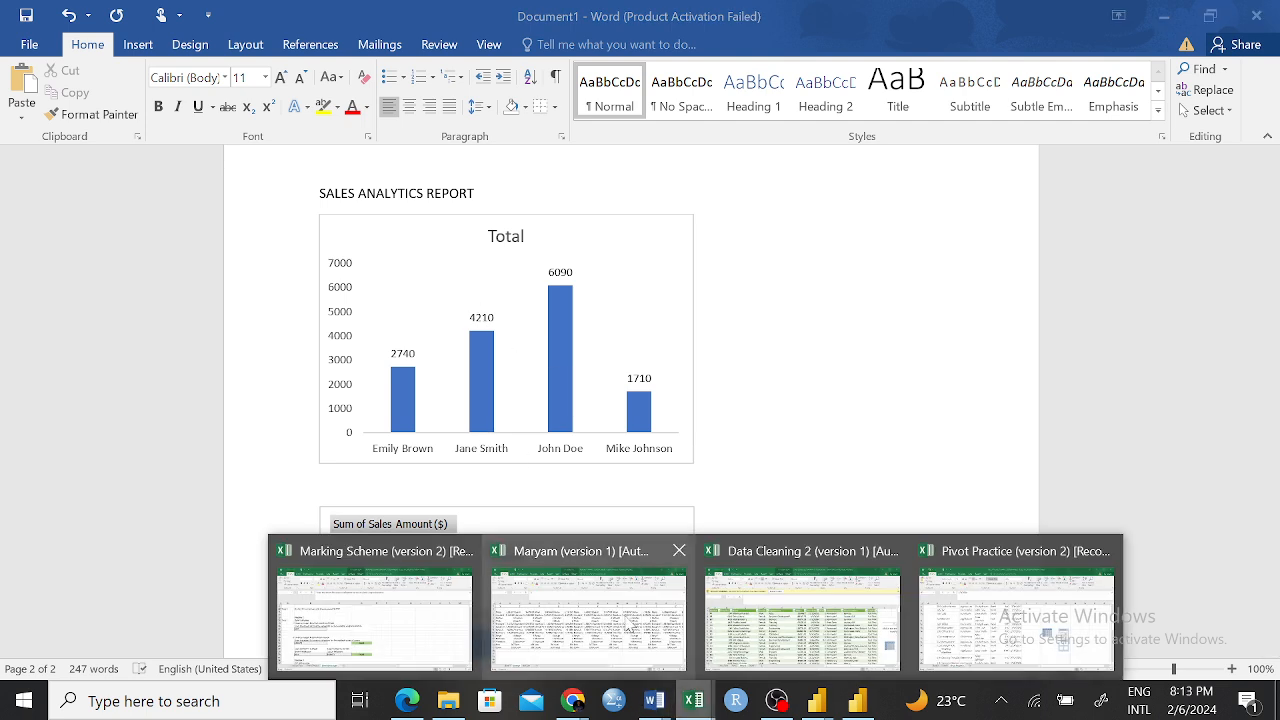
{"action": "left_click", "coordinate": [1014, 622]}
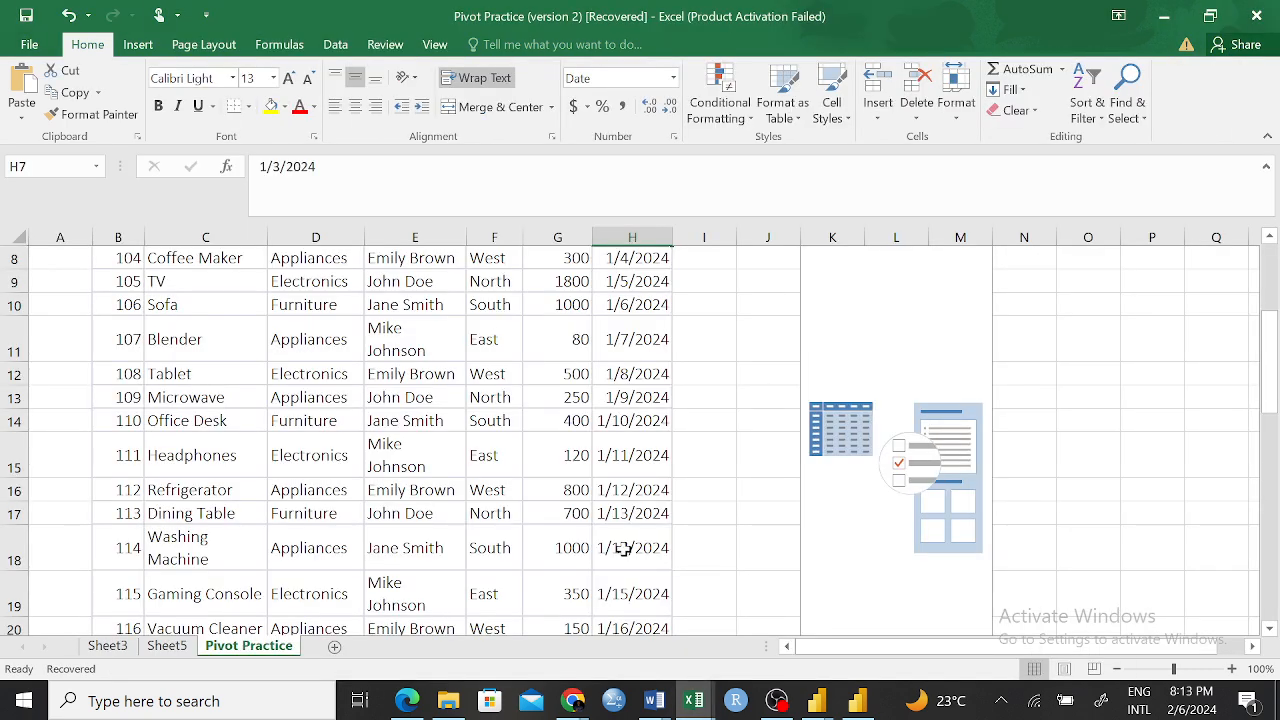
{"action": "scroll", "coordinate": [413, 477], "scroll_direction": "up", "scroll_amount": 1}
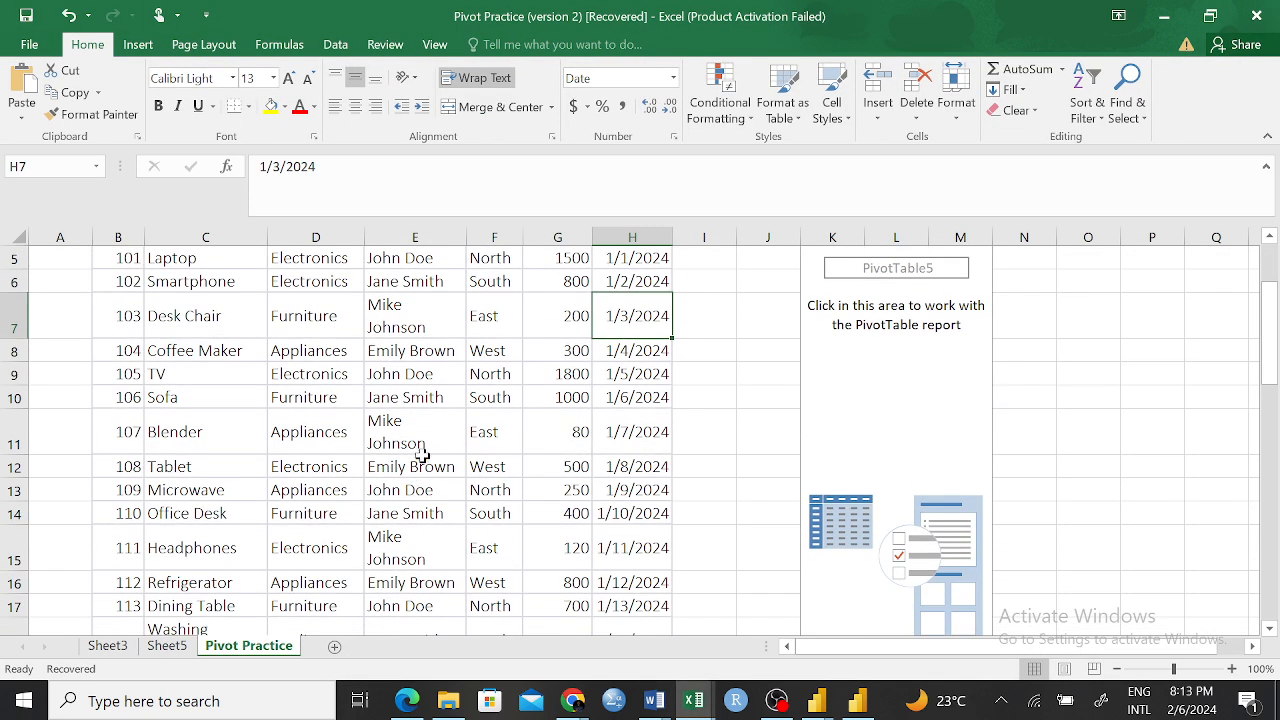
{"action": "left_click", "coordinate": [566, 397]}
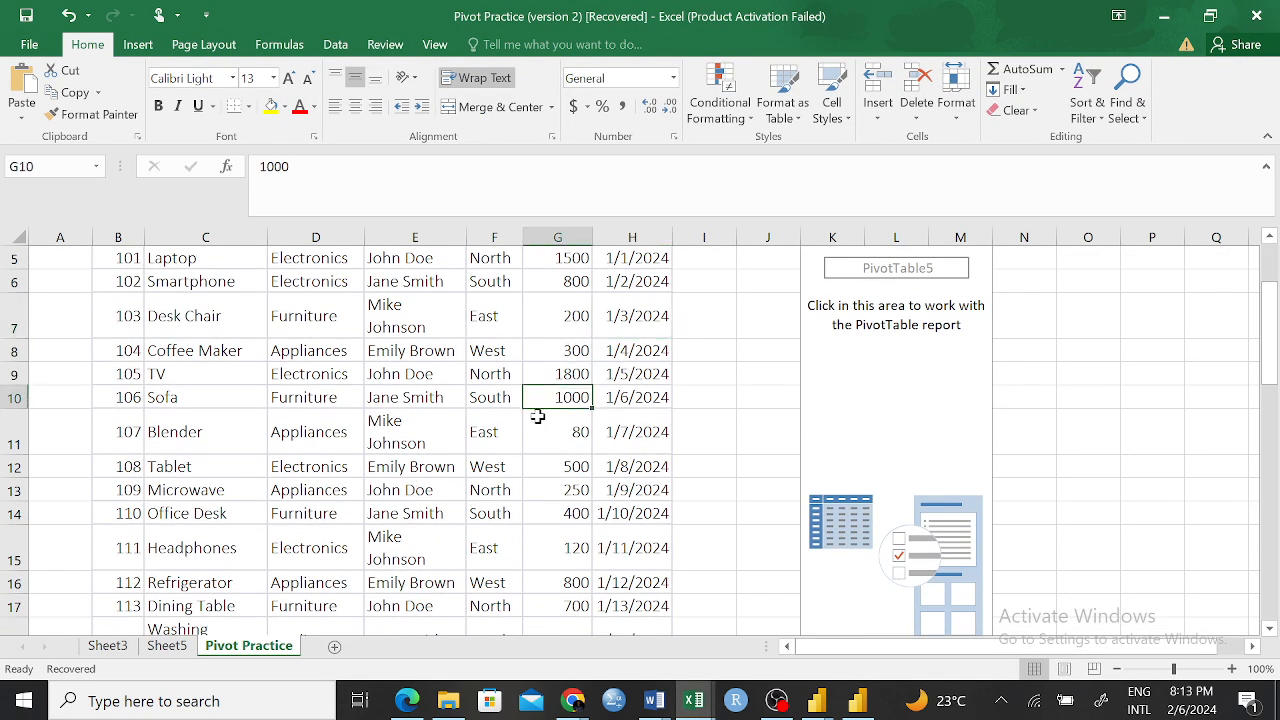
{"action": "type", "text": "2"}
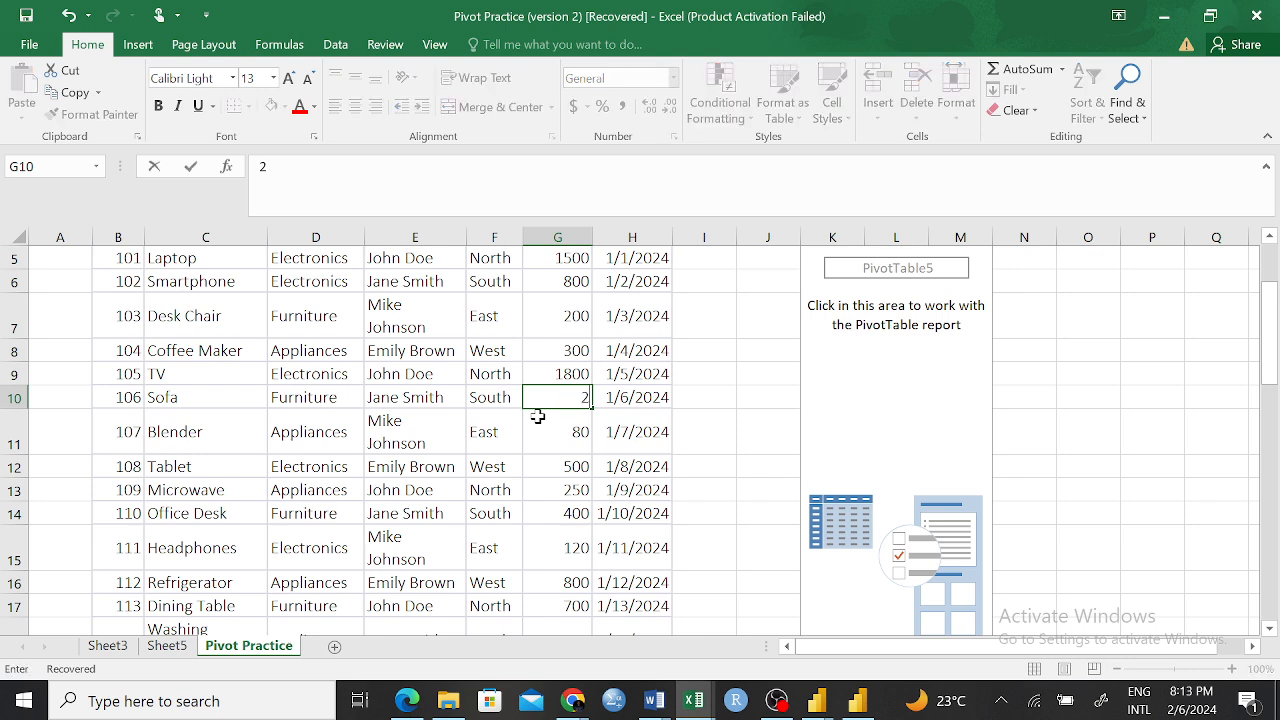
{"action": "type", "text": "000"}
{"action": "key", "text": "Return"}
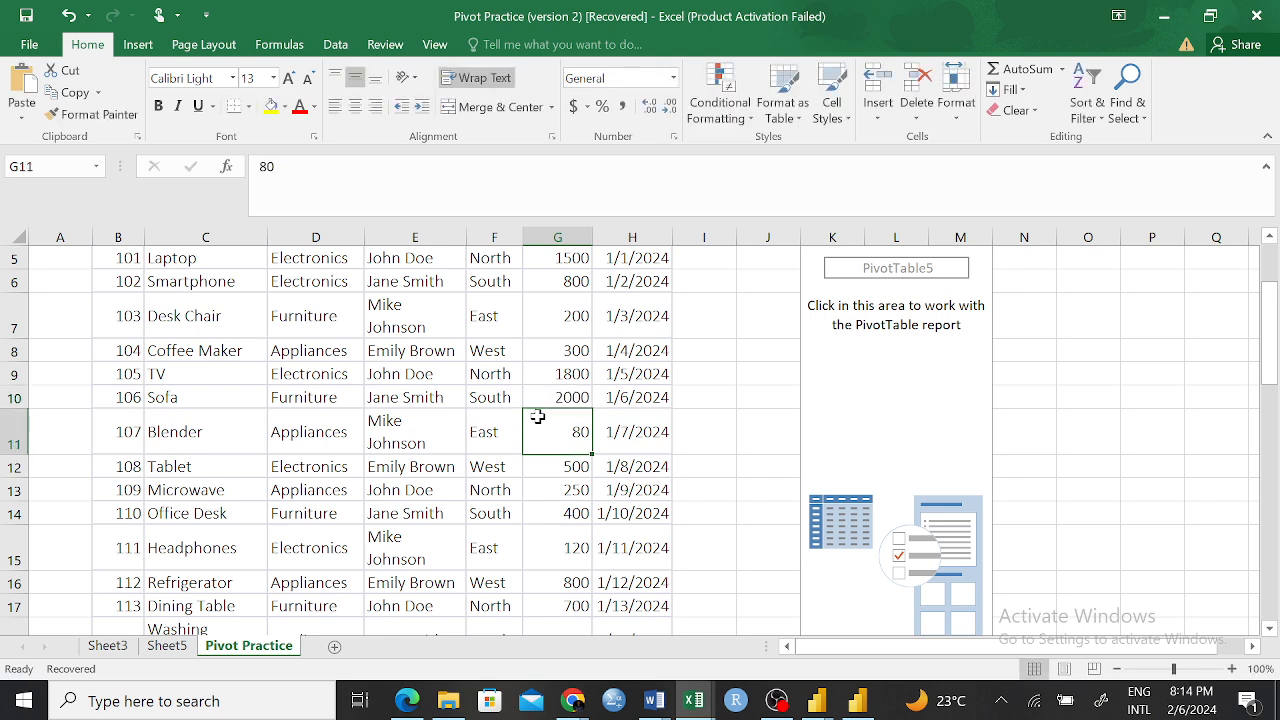
Switch to Document1 in Word and examine the first chart's values and its data-editing options
{"action": "mouse_move", "coordinate": [653, 703]}
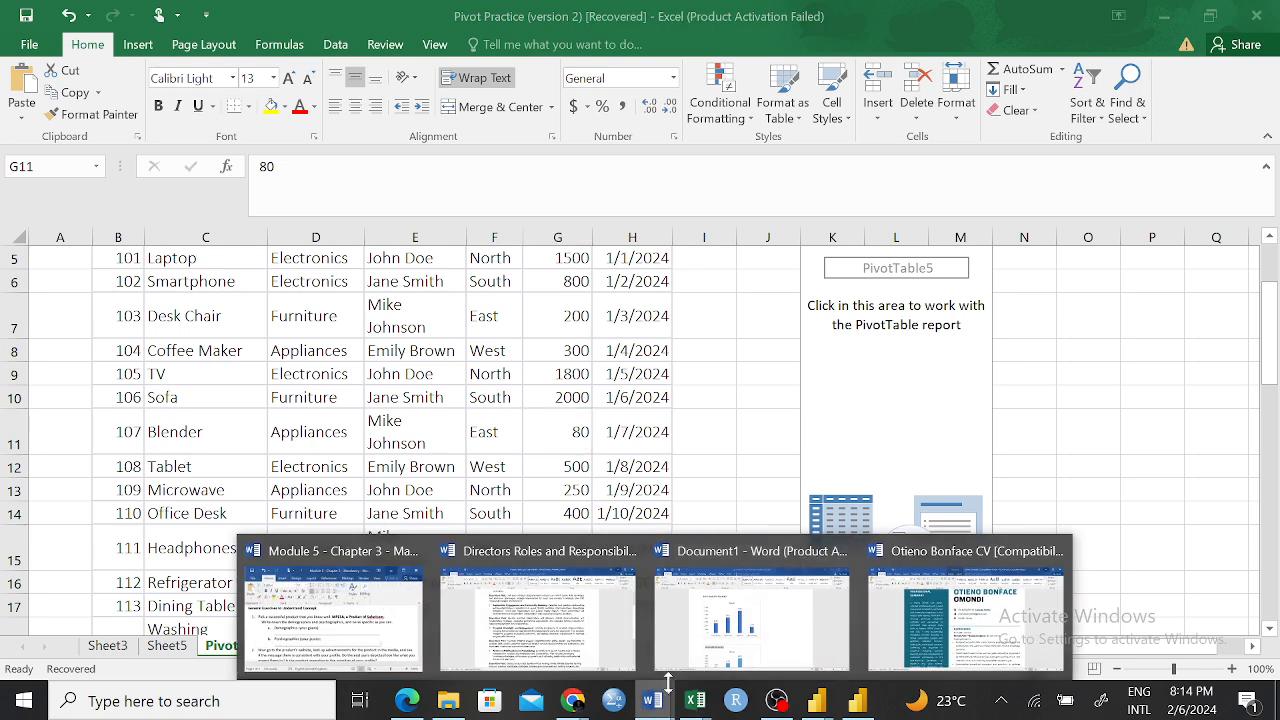
{"action": "left_click", "coordinate": [768, 638]}
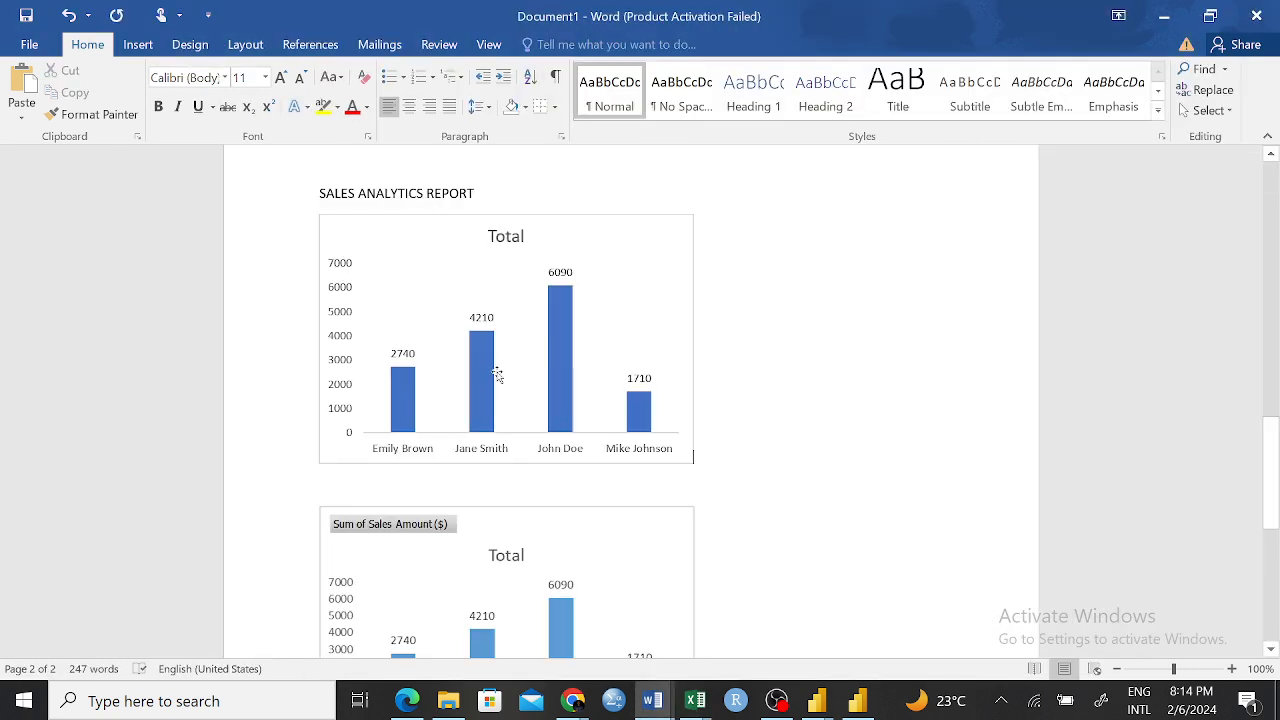
{"action": "left_click", "coordinate": [488, 342]}
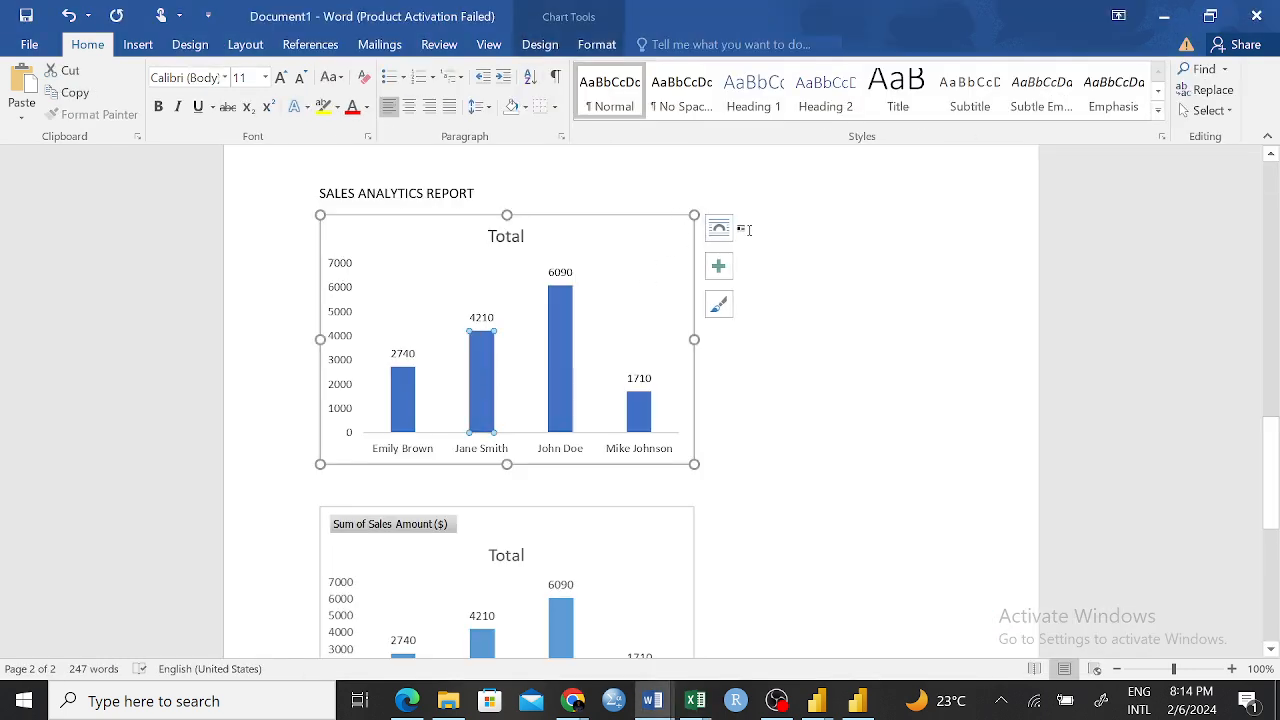
{"action": "right_click", "coordinate": [651, 244]}
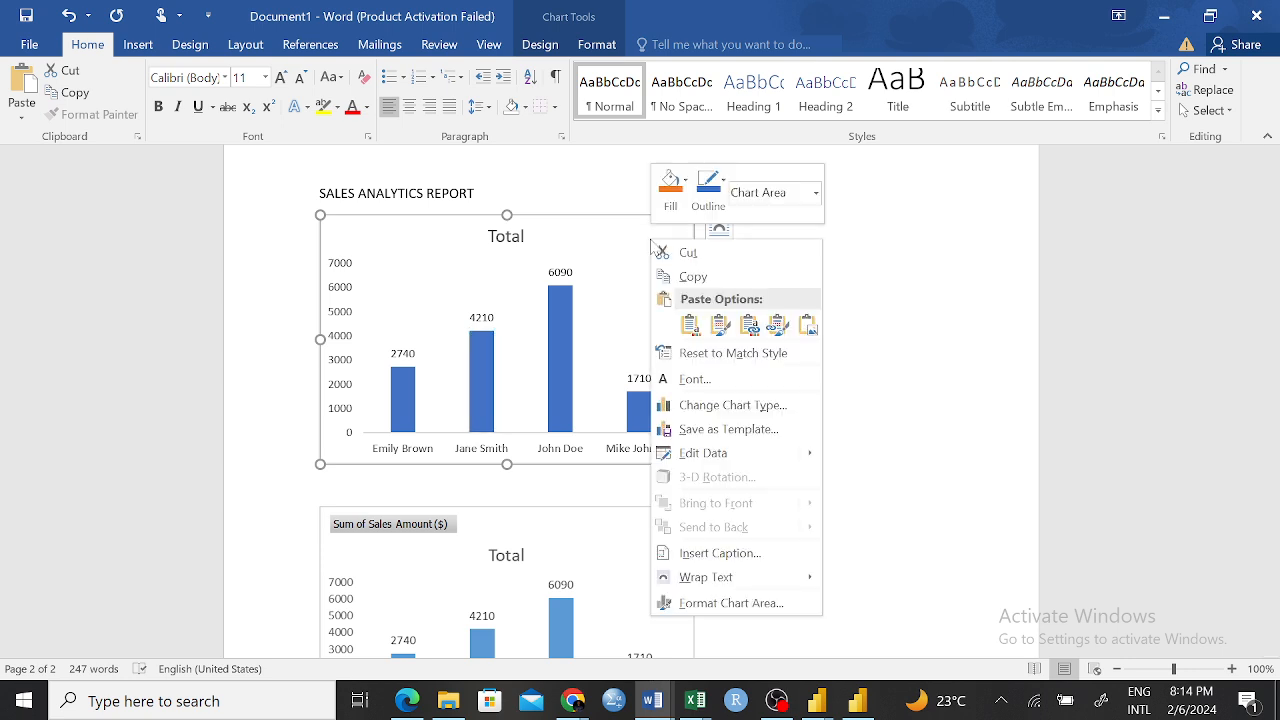
{"action": "mouse_move", "coordinate": [709, 453]}
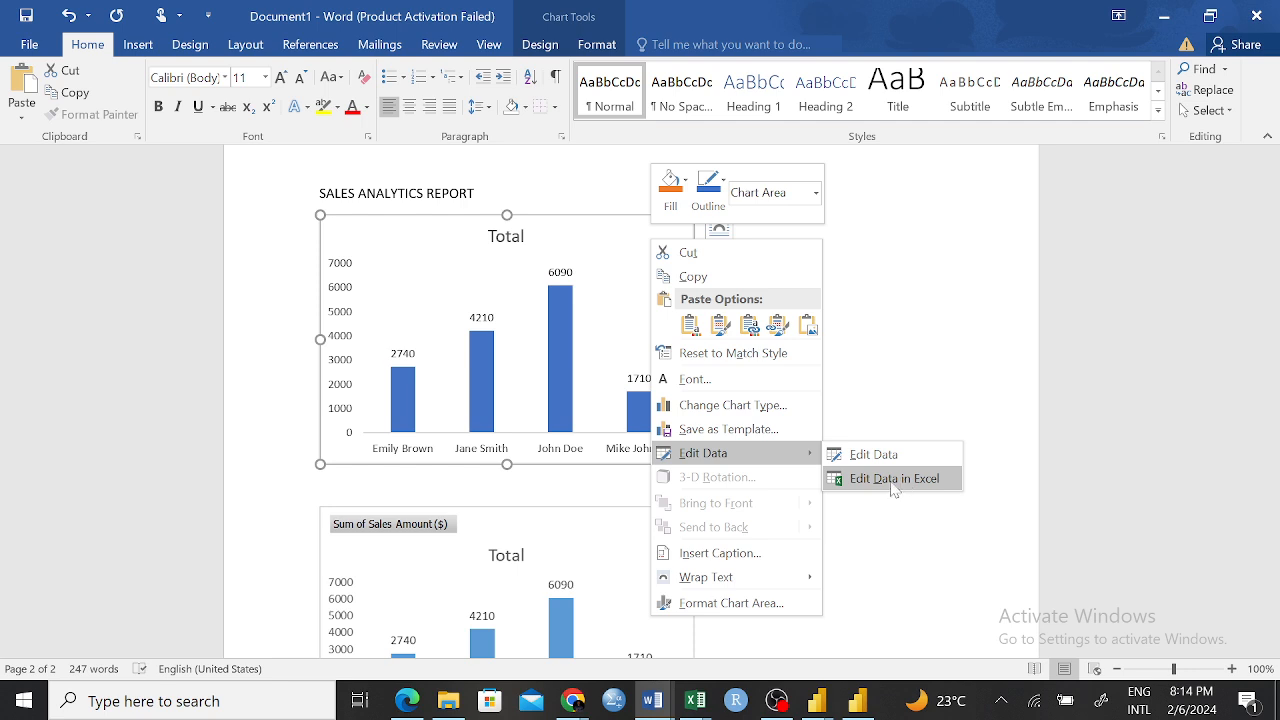
{"action": "left_click", "coordinate": [923, 538]}
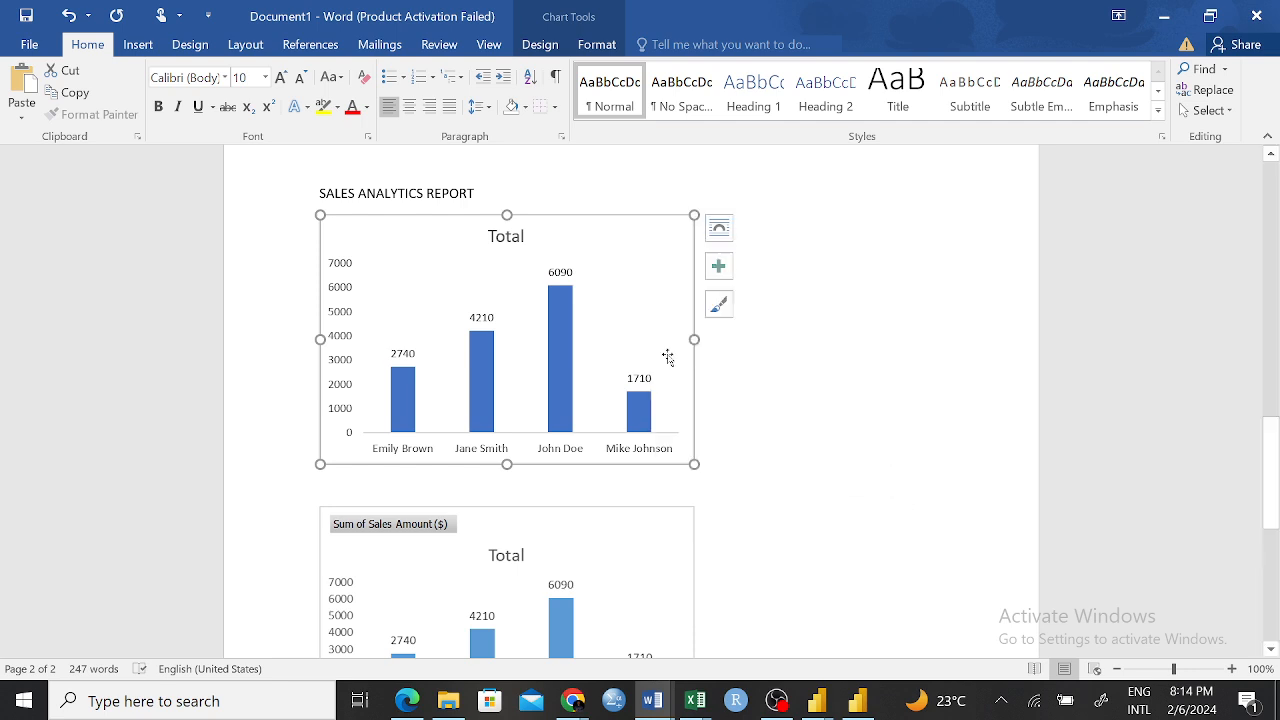
{"action": "left_click", "coordinate": [28, 14]}
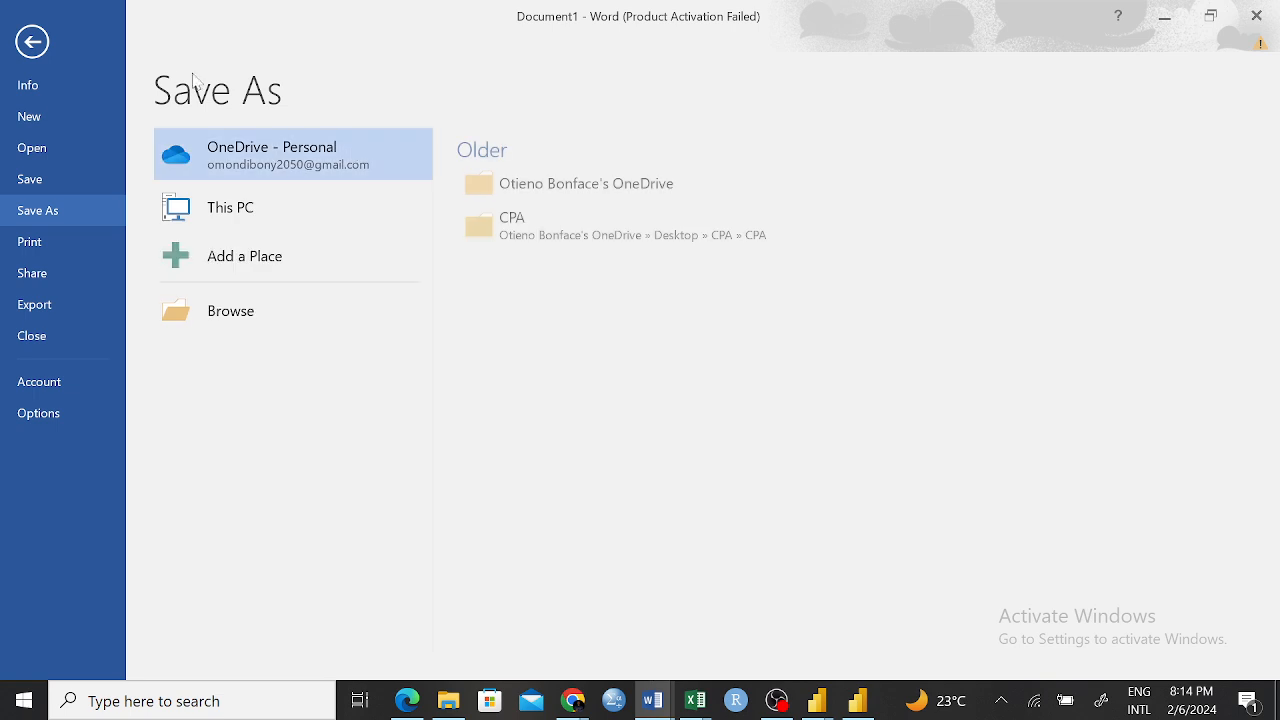
{"action": "left_click", "coordinate": [32, 41]}
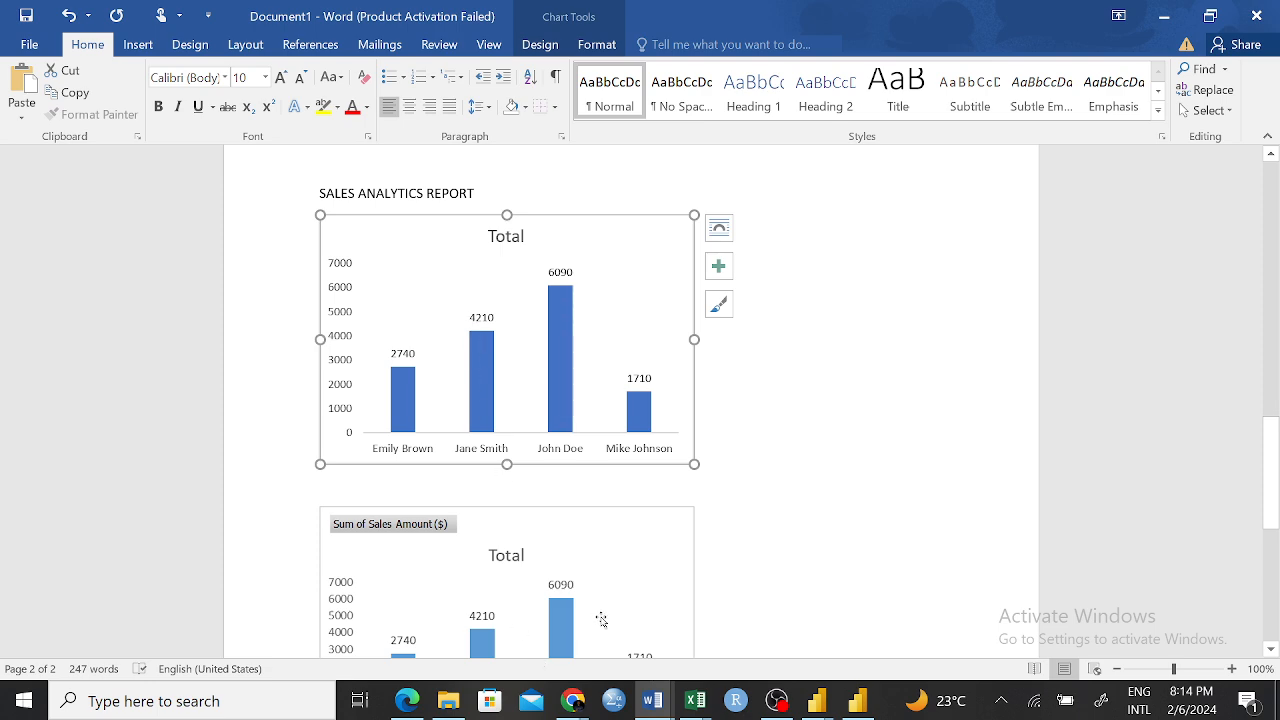
Switch to the Pivot Practice workbook in Excel and refresh the data of the sales-per-representative PivotChart on Sheet3
{"action": "left_click", "coordinate": [693, 702]}
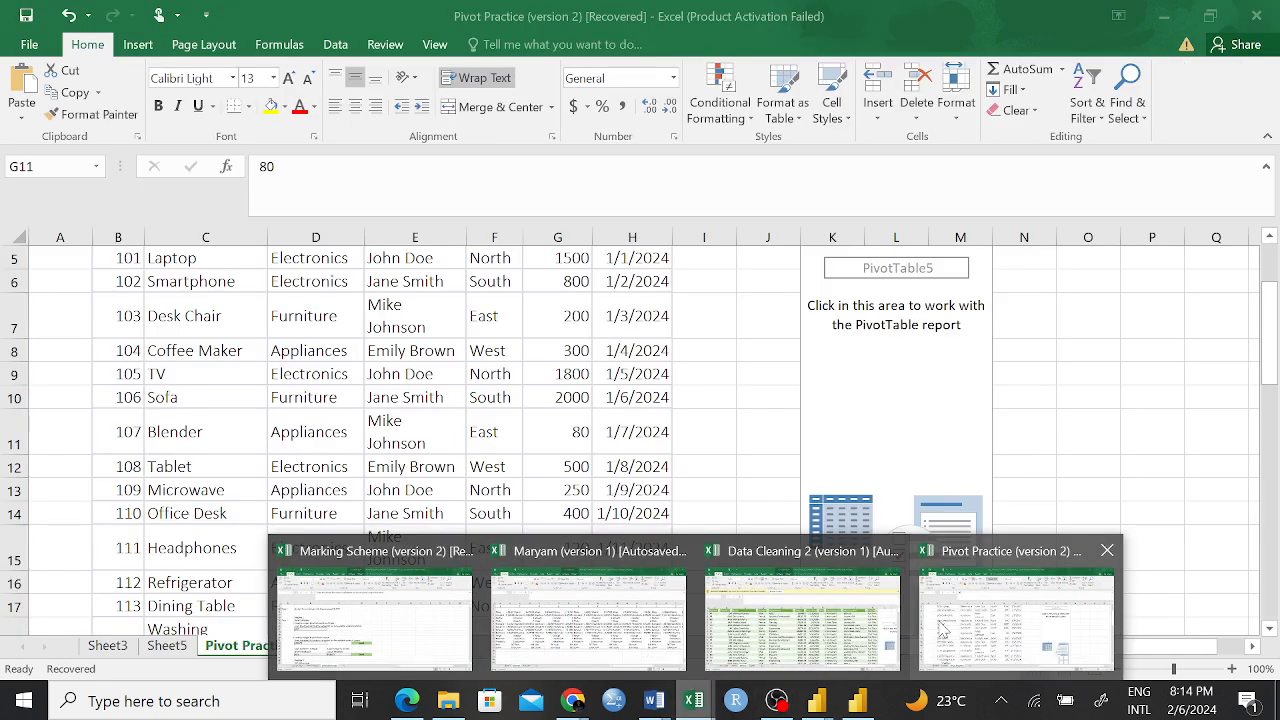
{"action": "left_click", "coordinate": [940, 628]}
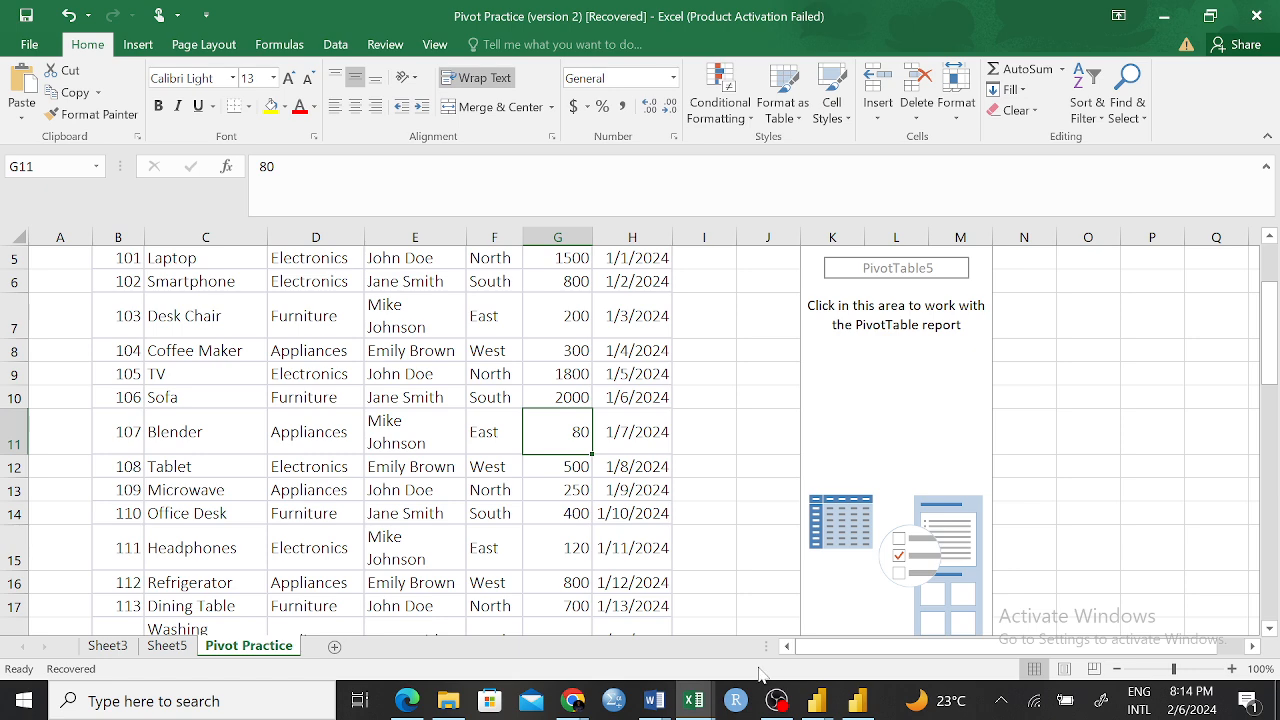
{"action": "left_click", "coordinate": [108, 646]}
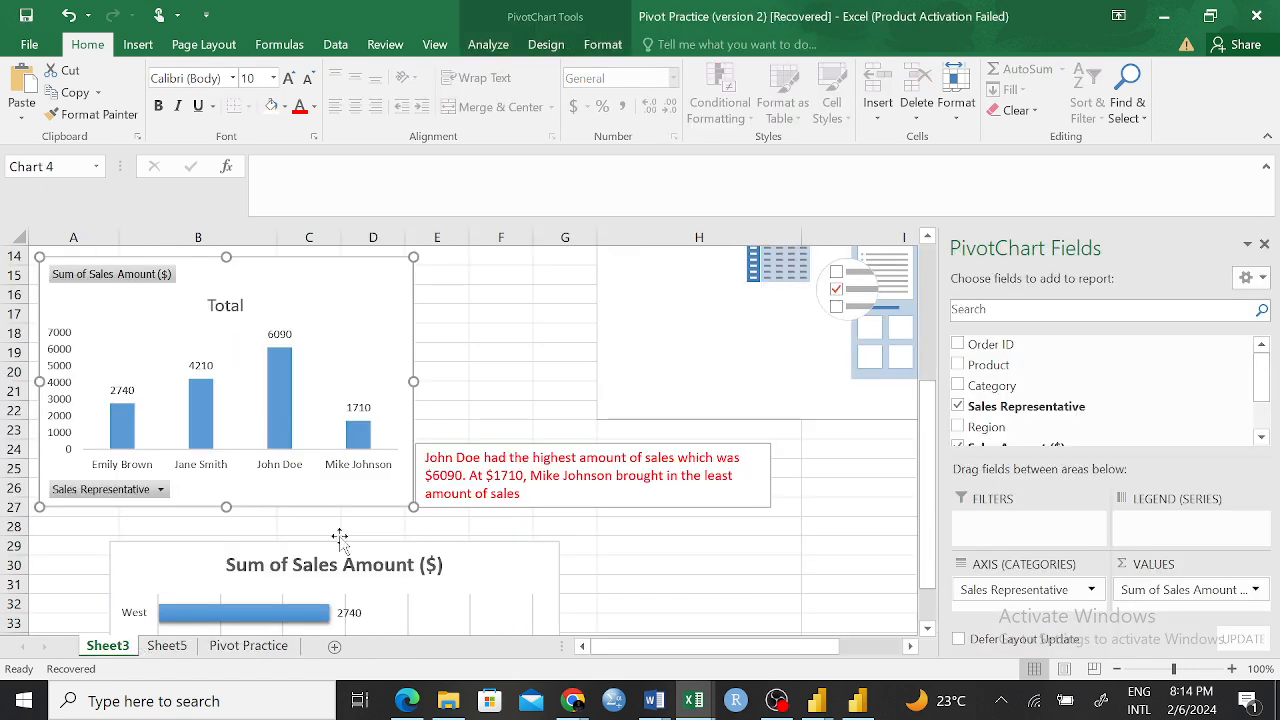
{"action": "right_click", "coordinate": [381, 275]}
{"action": "left_click", "coordinate": [453, 214]}
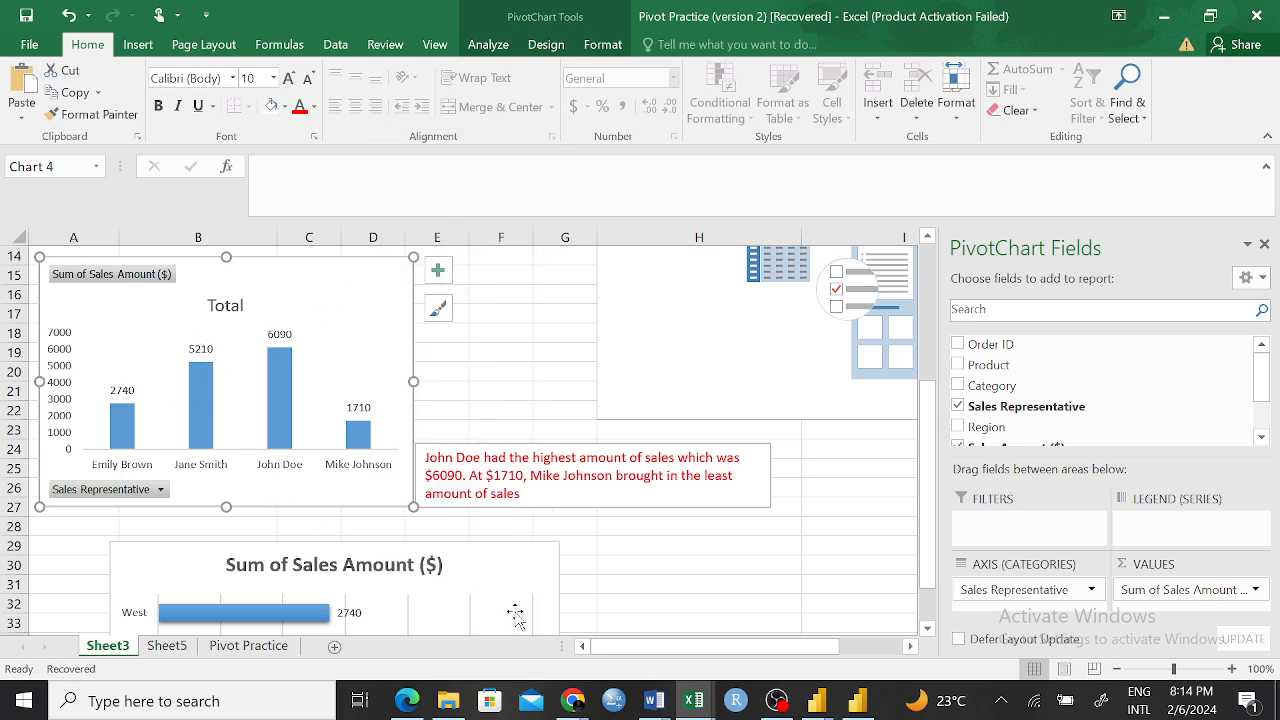
Switch to Document1 in Word and compare the values of the linked chart with those of the pasted picture
{"action": "mouse_move", "coordinate": [650, 702]}
{"action": "left_click", "coordinate": [766, 640]}
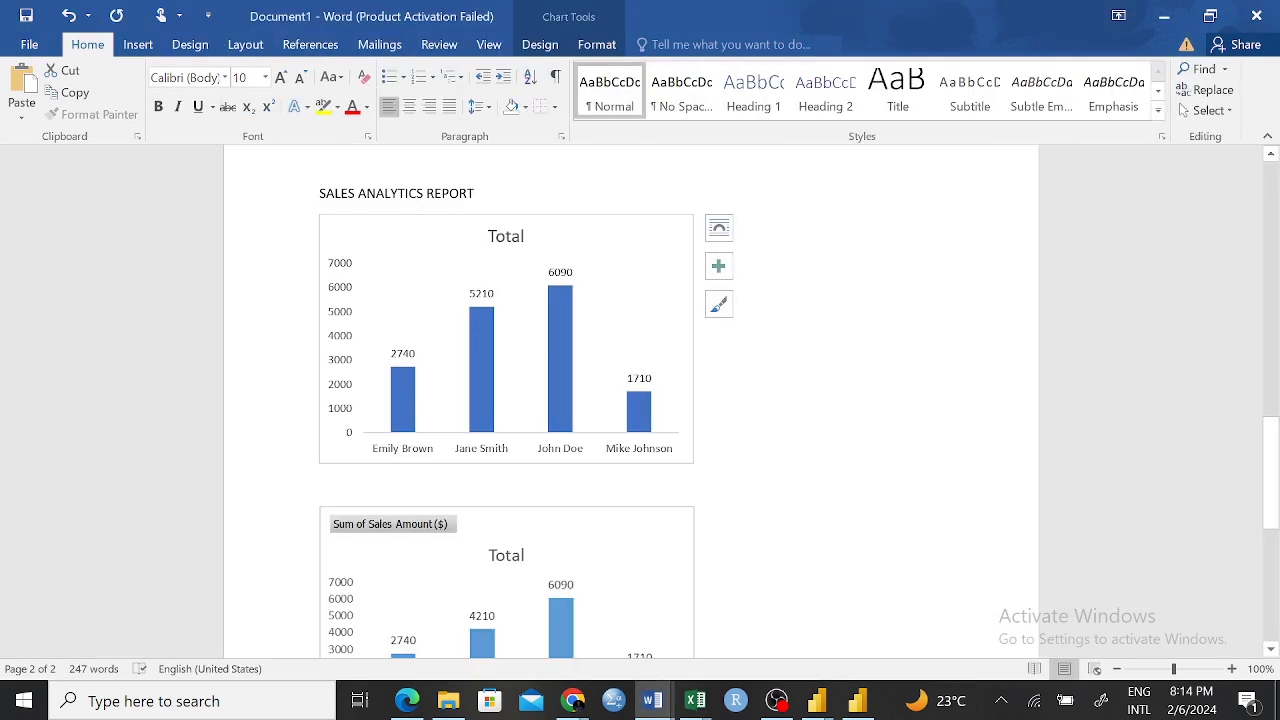
{"action": "left_click", "coordinate": [449, 265]}
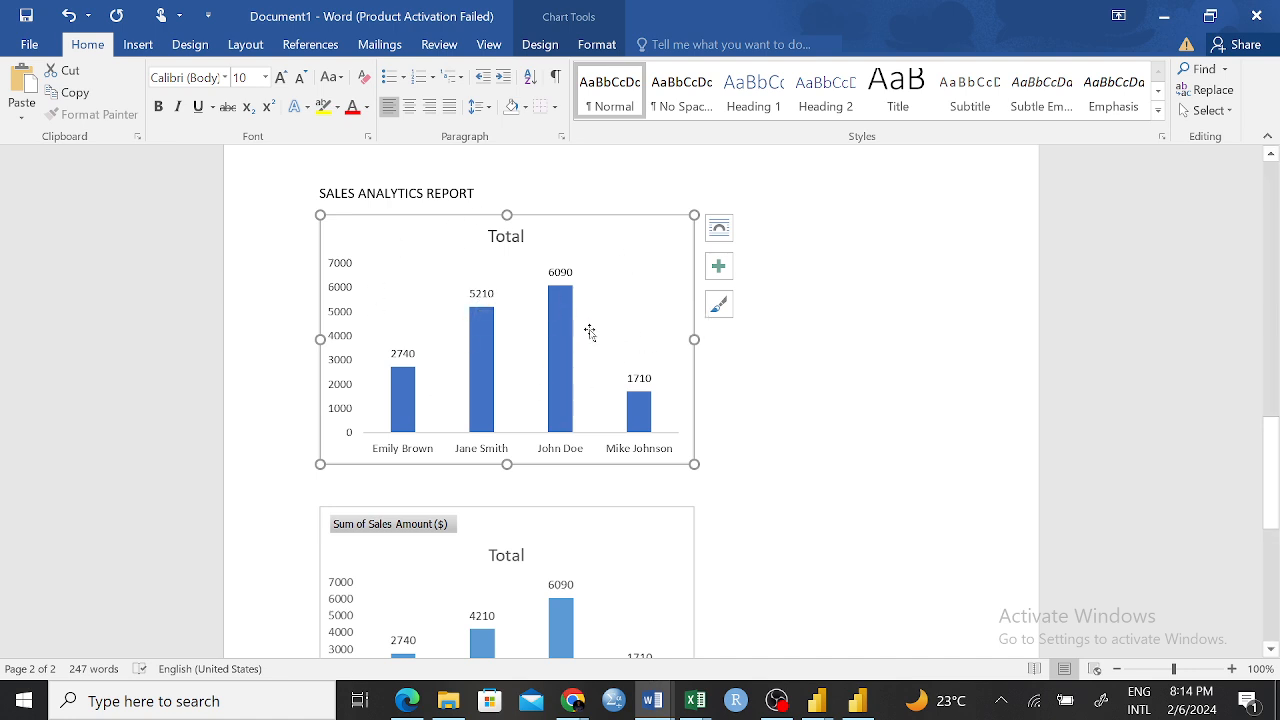
{"action": "scroll", "coordinate": [595, 550], "scroll_direction": "down", "scroll_amount": 3}
{"action": "left_click", "coordinate": [780, 410]}
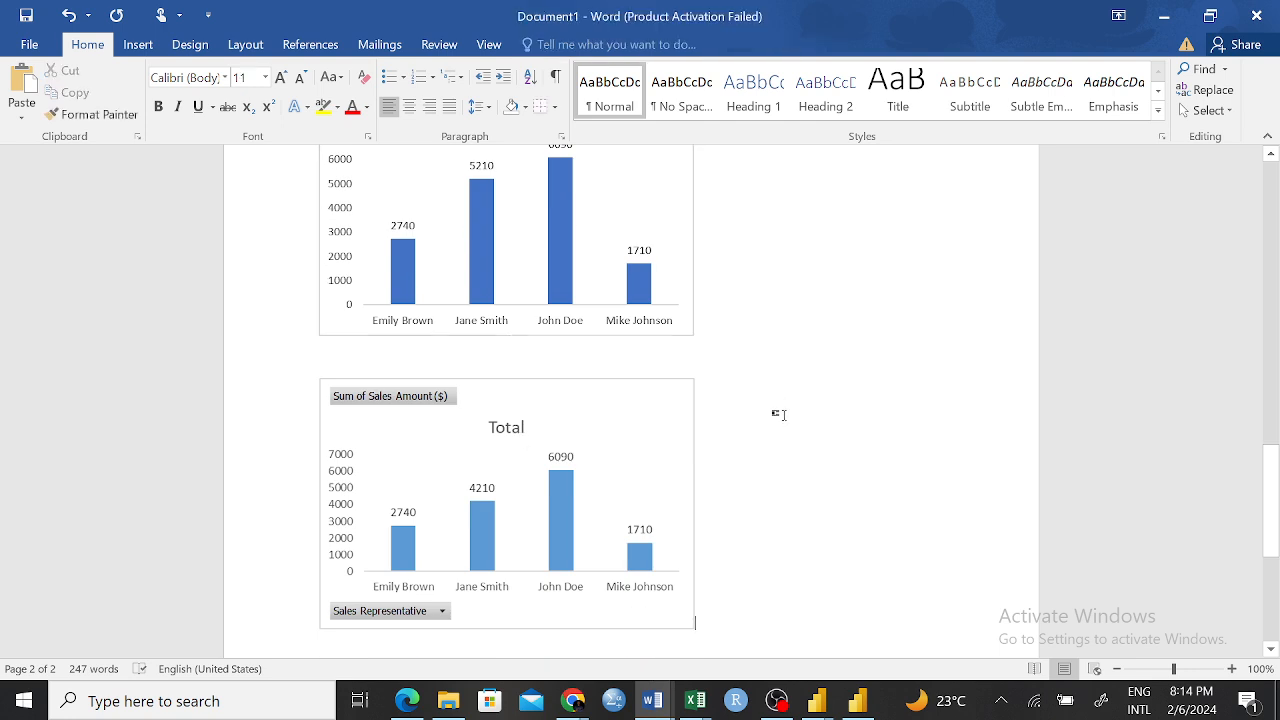
Place the cursor on the empty line below the second chart and review the paste options without pasting
{"action": "scroll", "coordinate": [777, 506], "scroll_direction": "down", "scroll_amount": 3}
{"action": "left_click", "coordinate": [510, 555]}
{"action": "right_click", "coordinate": [323, 556]}
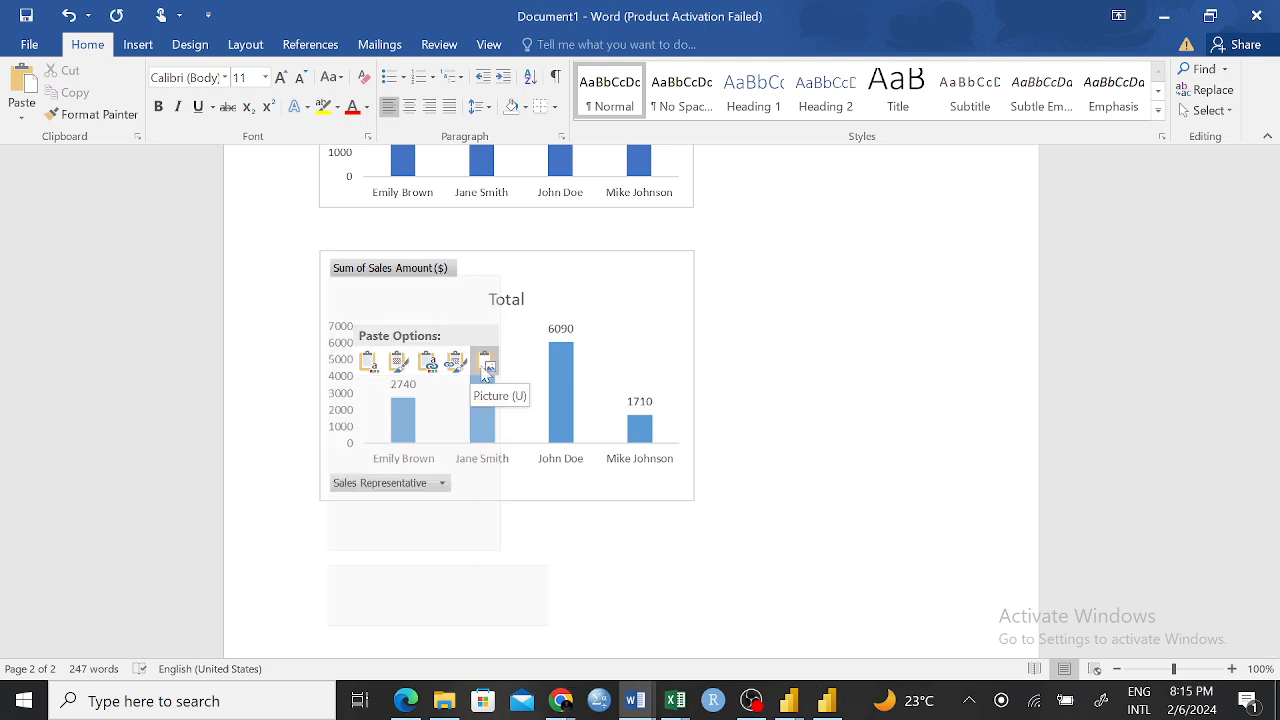
{"action": "key", "text": "Escape"}
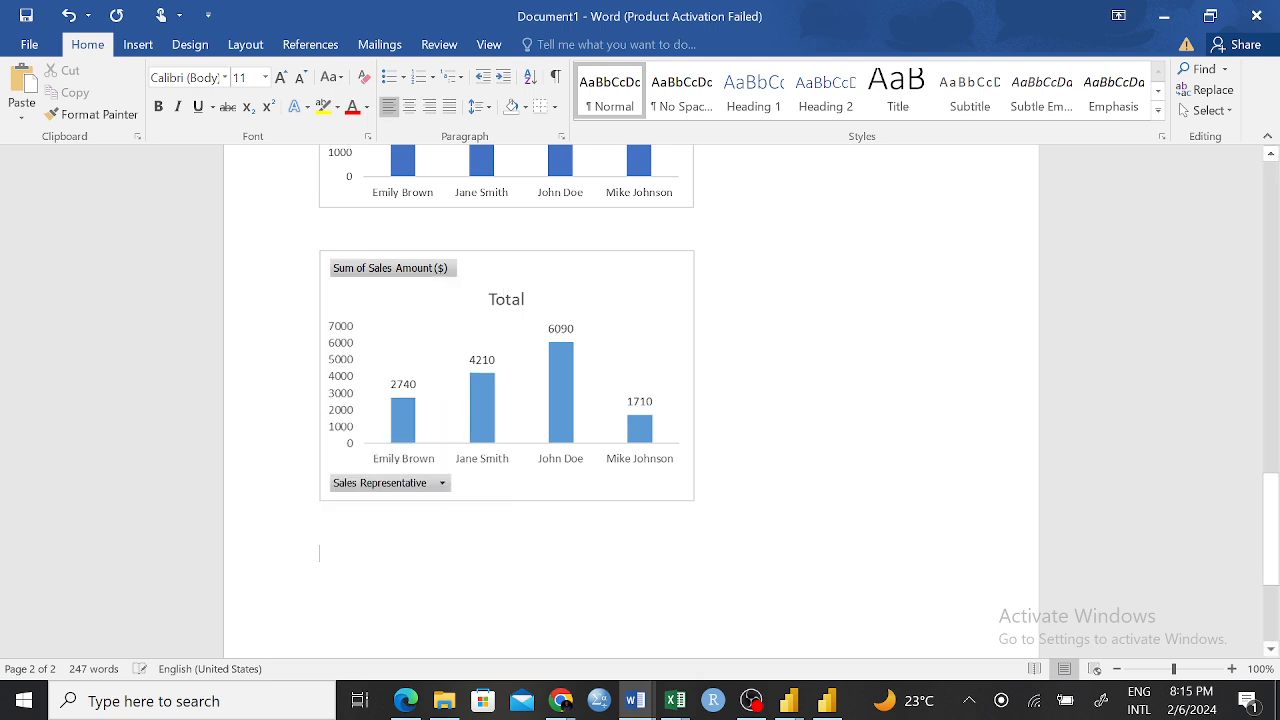
{"action": "scroll", "coordinate": [578, 478], "scroll_direction": "up", "scroll_amount": 8}
{"action": "scroll", "coordinate": [578, 478], "scroll_direction": "down", "scroll_amount": 5}
{"action": "scroll", "coordinate": [578, 478], "scroll_direction": "down", "scroll_amount": 4}
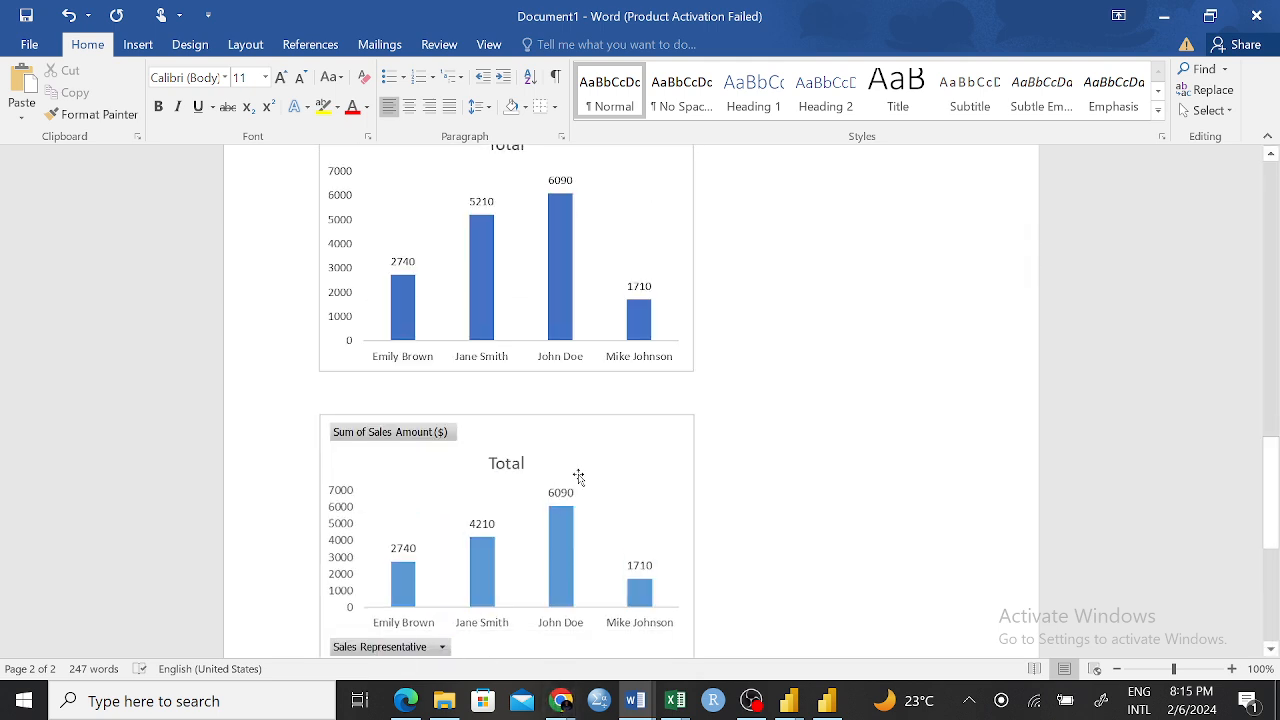
{"action": "key", "text": "BackSpace"}
{"action": "key", "text": "BackSpace"}
{"action": "key", "text": "BackSpace"}
{"action": "key", "text": "BackSpace"}
{"action": "key", "text": "BackSpace"}
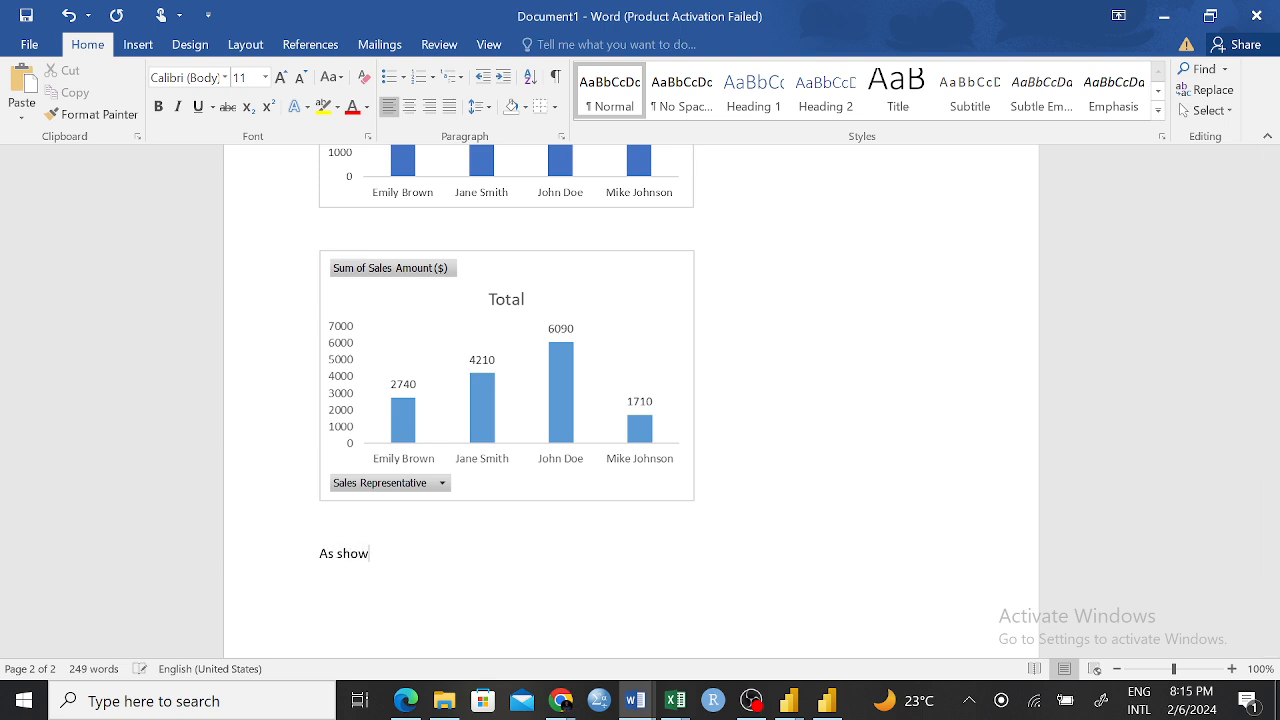
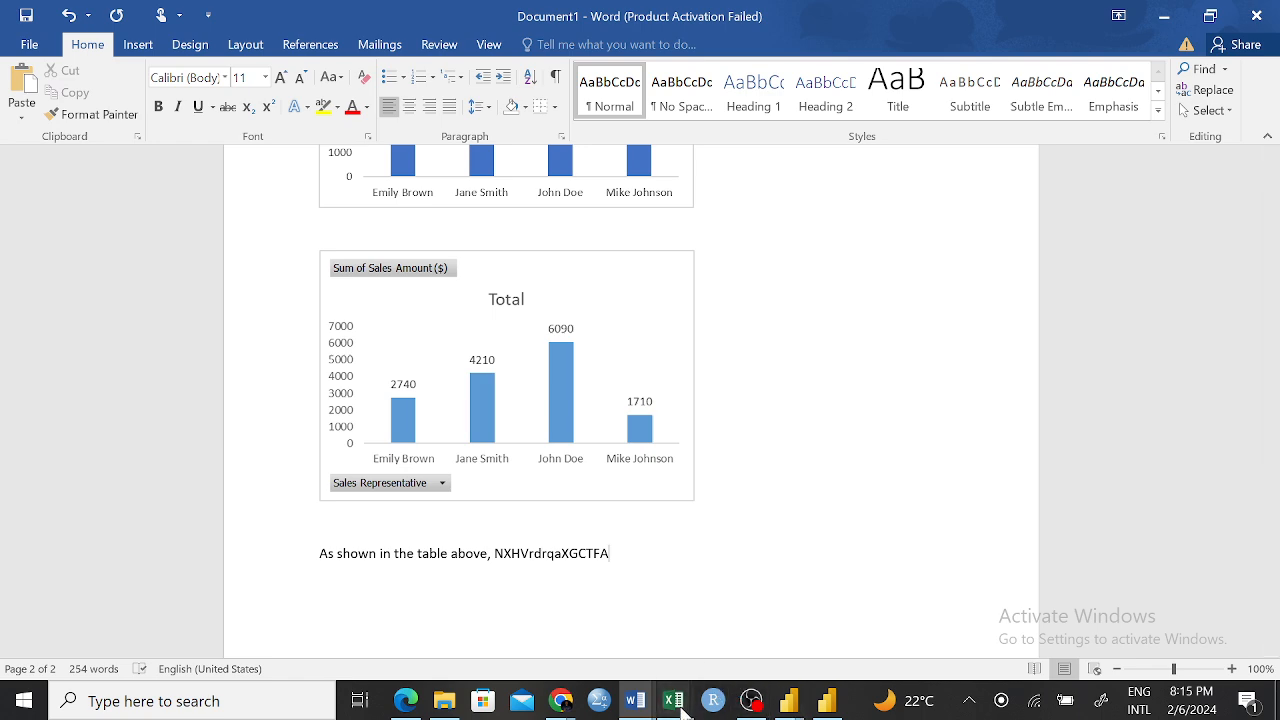
Switch to the Pivot Practice workbook in Excel and open the chart type choices for the selected PivotChart
{"action": "mouse_move", "coordinate": [703, 703]}
{"action": "left_click", "coordinate": [930, 624]}
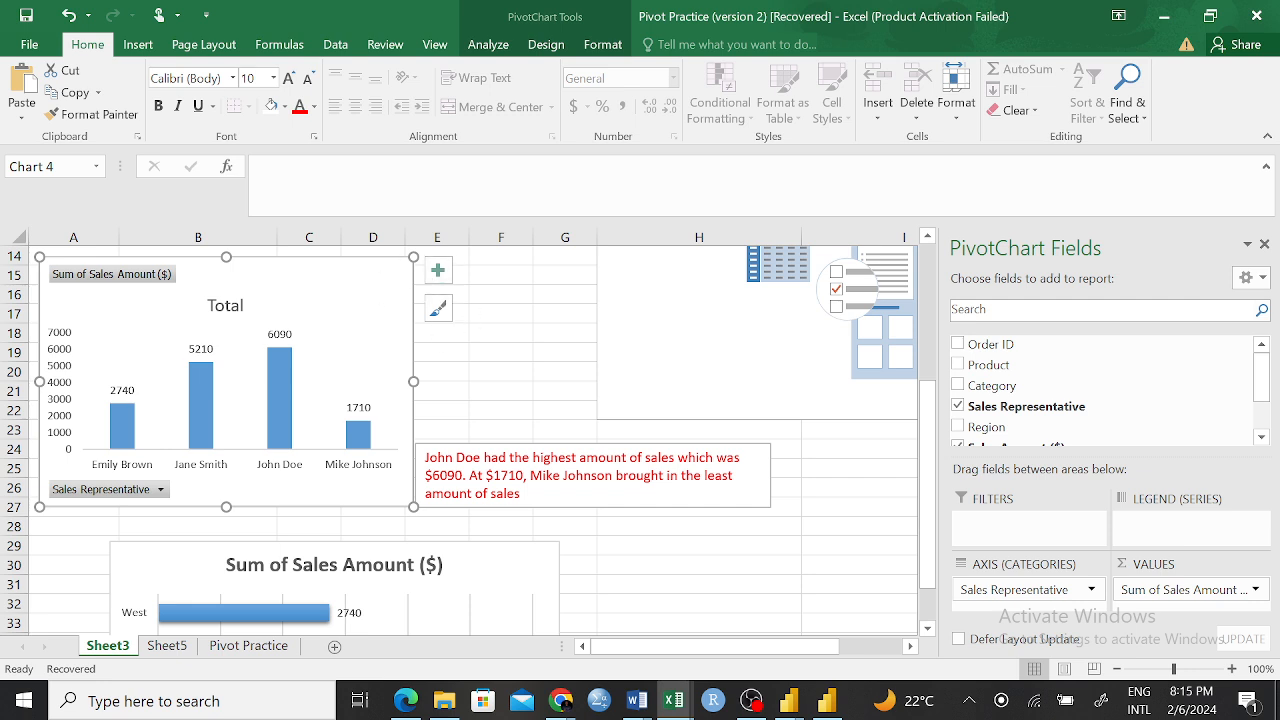
{"action": "left_click", "coordinate": [500, 44]}
{"action": "left_click", "coordinate": [540, 46]}
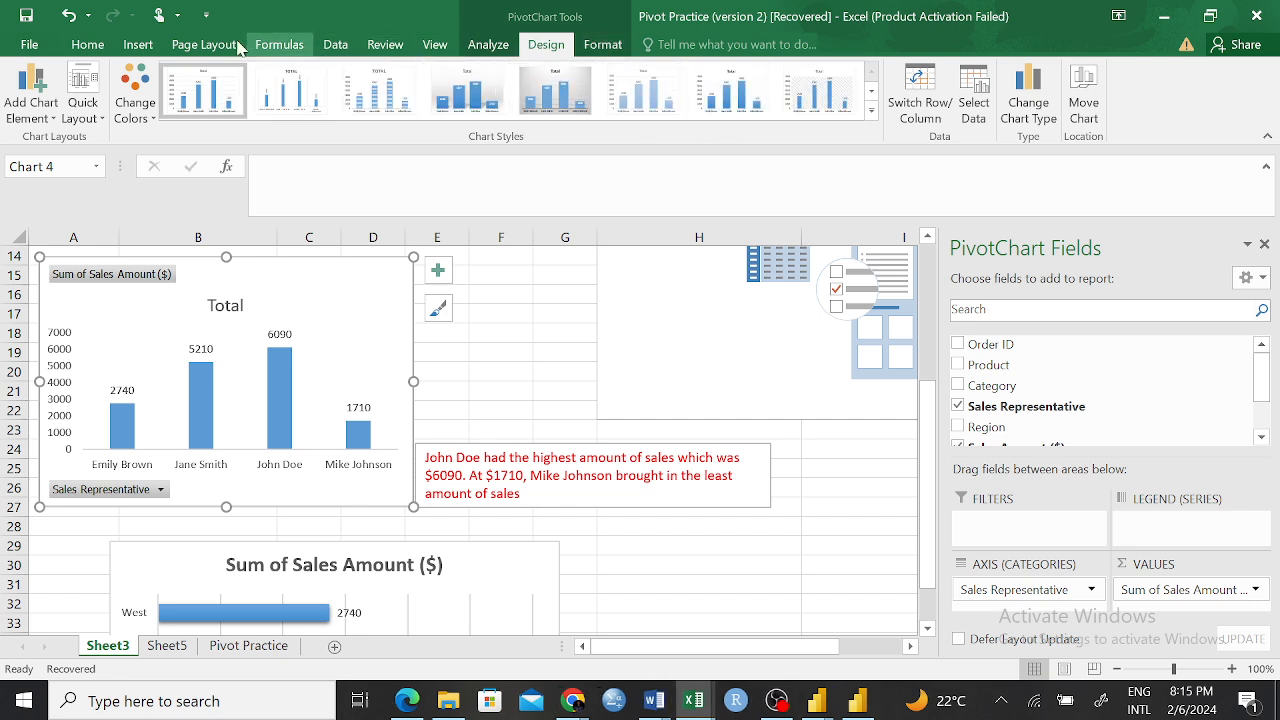
{"action": "left_click", "coordinate": [138, 44]}
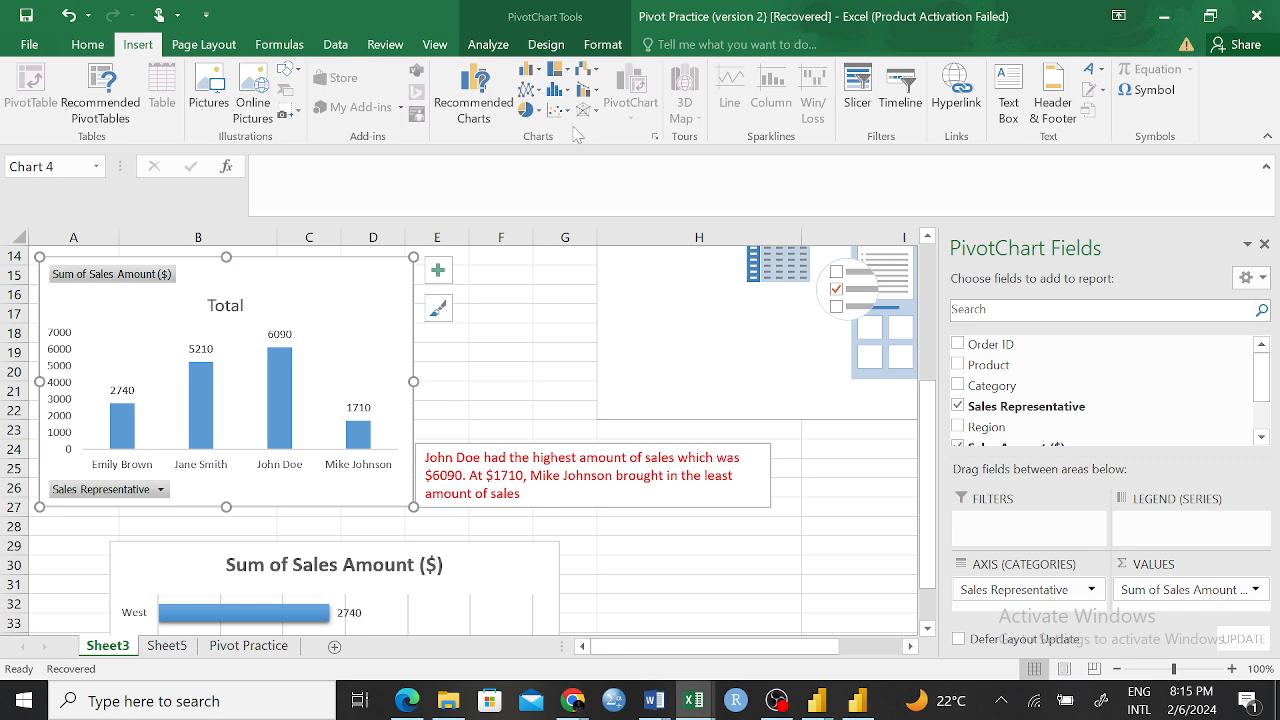
{"action": "left_click", "coordinate": [501, 106]}
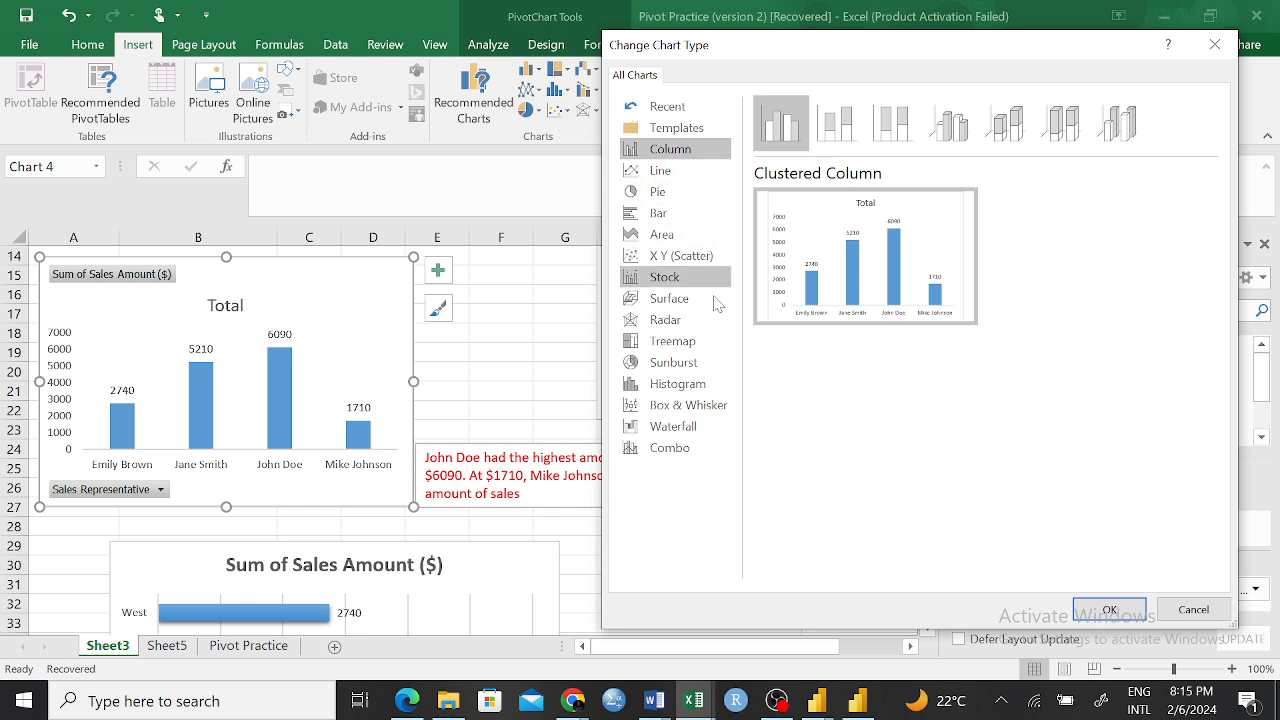
Preview the PivotChart as Line, Pie, Radar and Sunburst chart types
{"action": "left_click", "coordinate": [667, 174]}
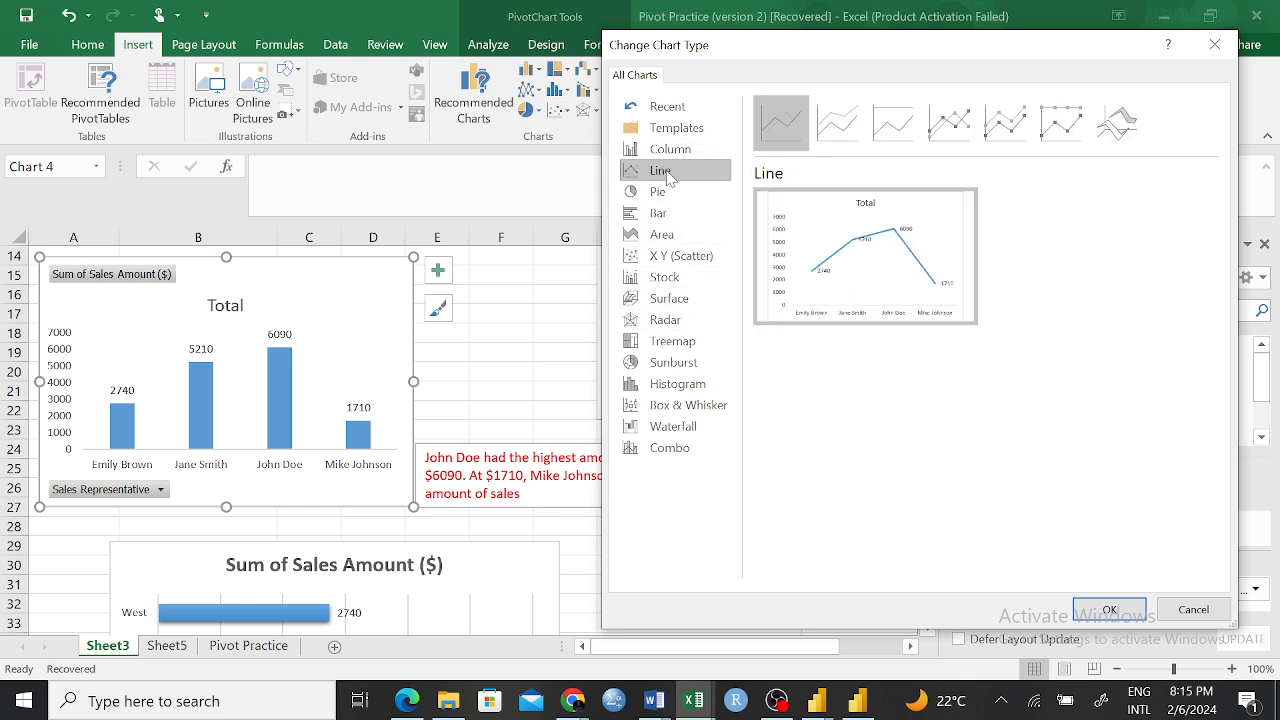
{"action": "mouse_move", "coordinate": [797, 281]}
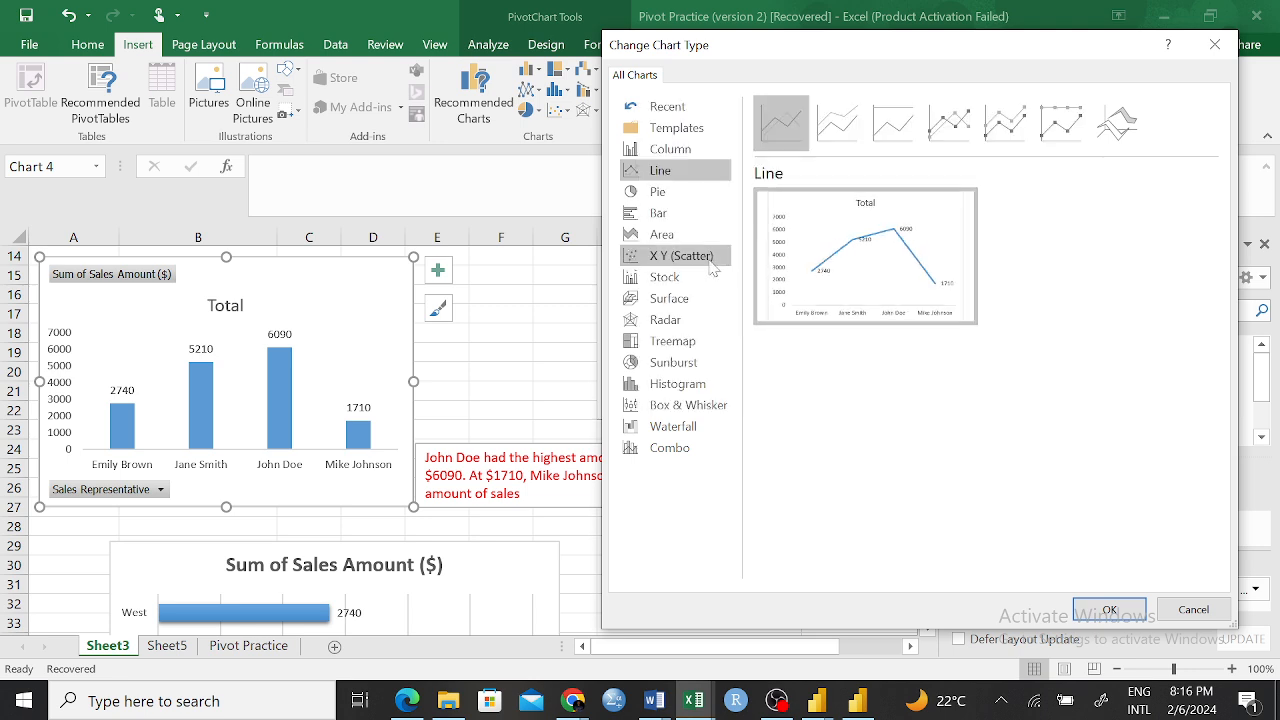
{"action": "left_click", "coordinate": [668, 192]}
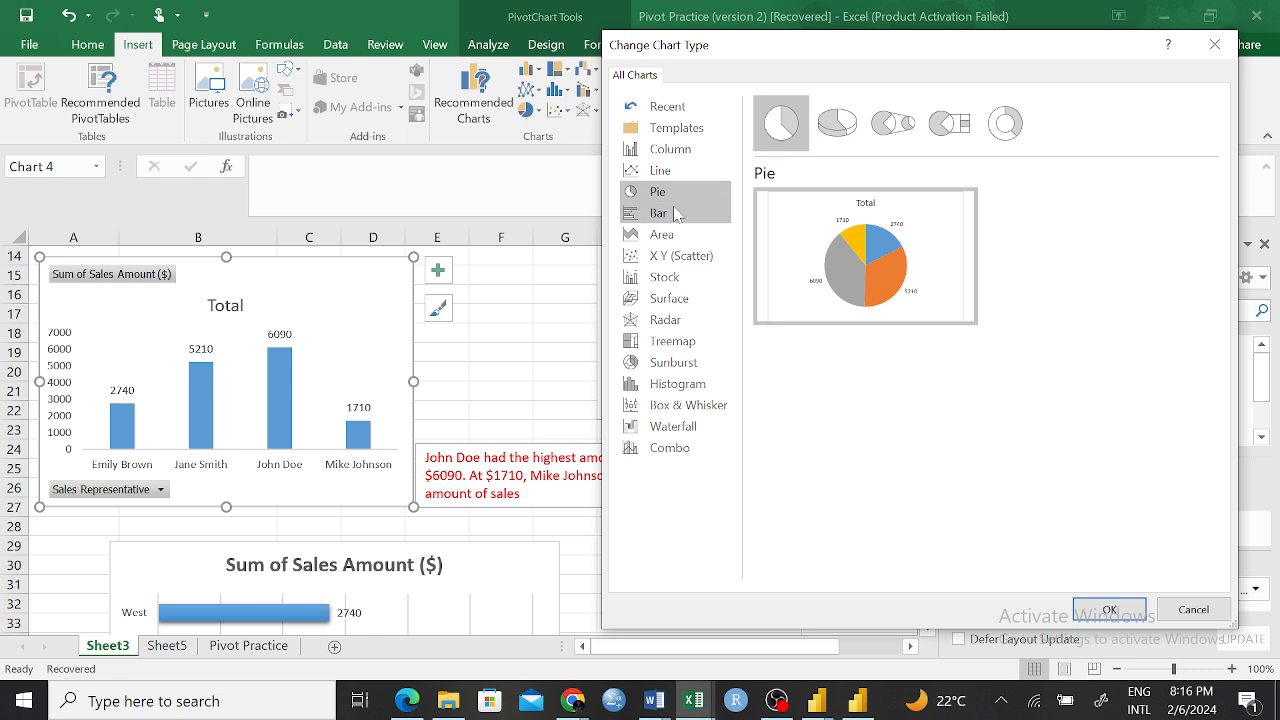
{"action": "mouse_move", "coordinate": [849, 261]}
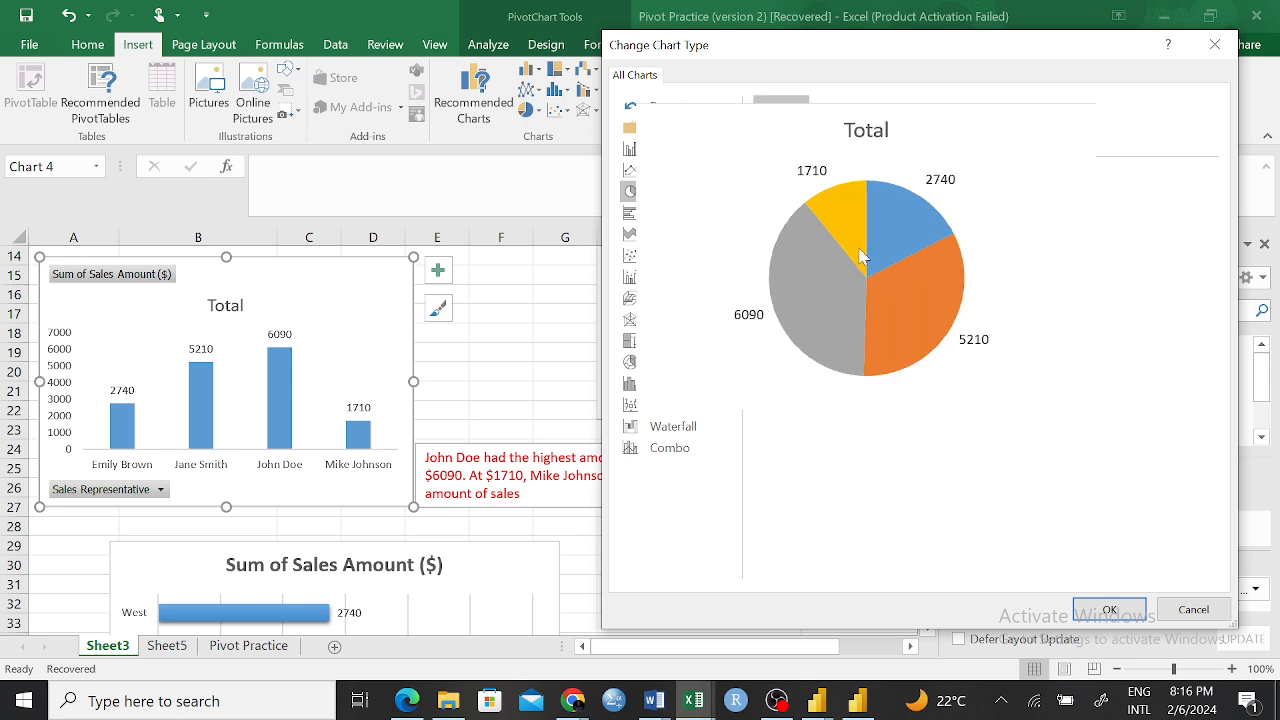
{"action": "left_click", "coordinate": [658, 319]}
{"action": "mouse_move", "coordinate": [840, 282]}
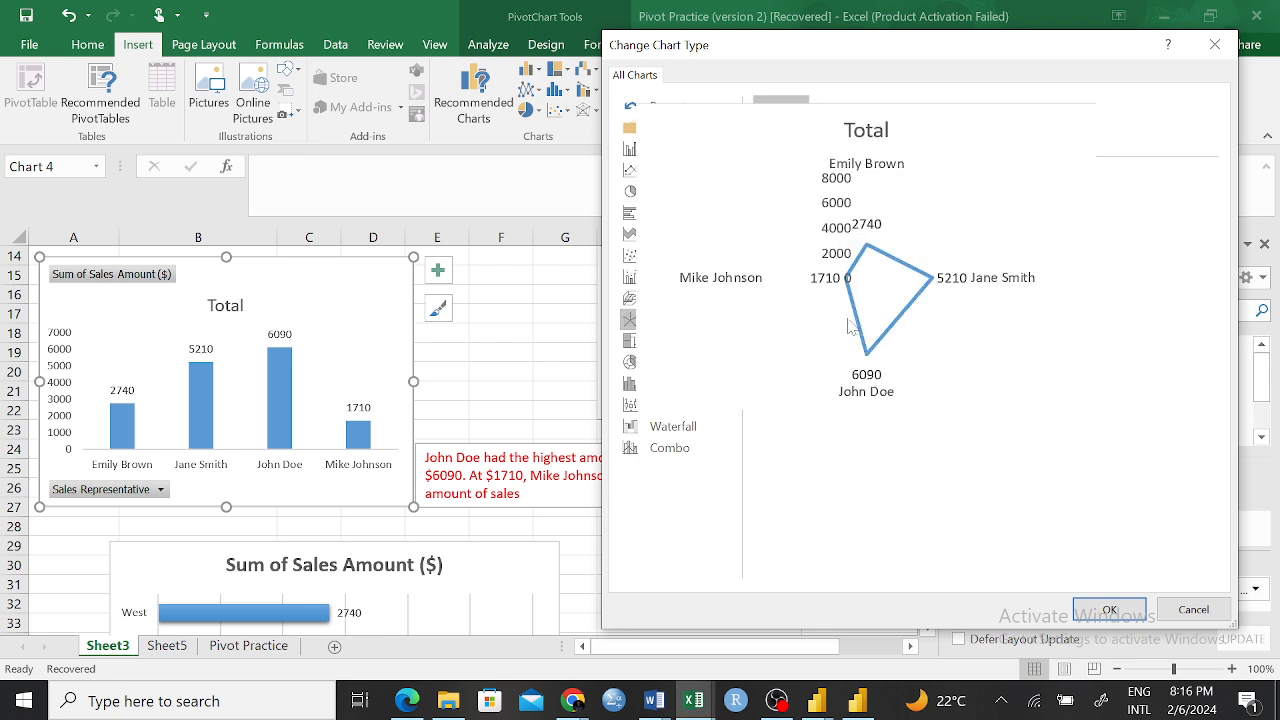
{"action": "left_click", "coordinate": [680, 368]}
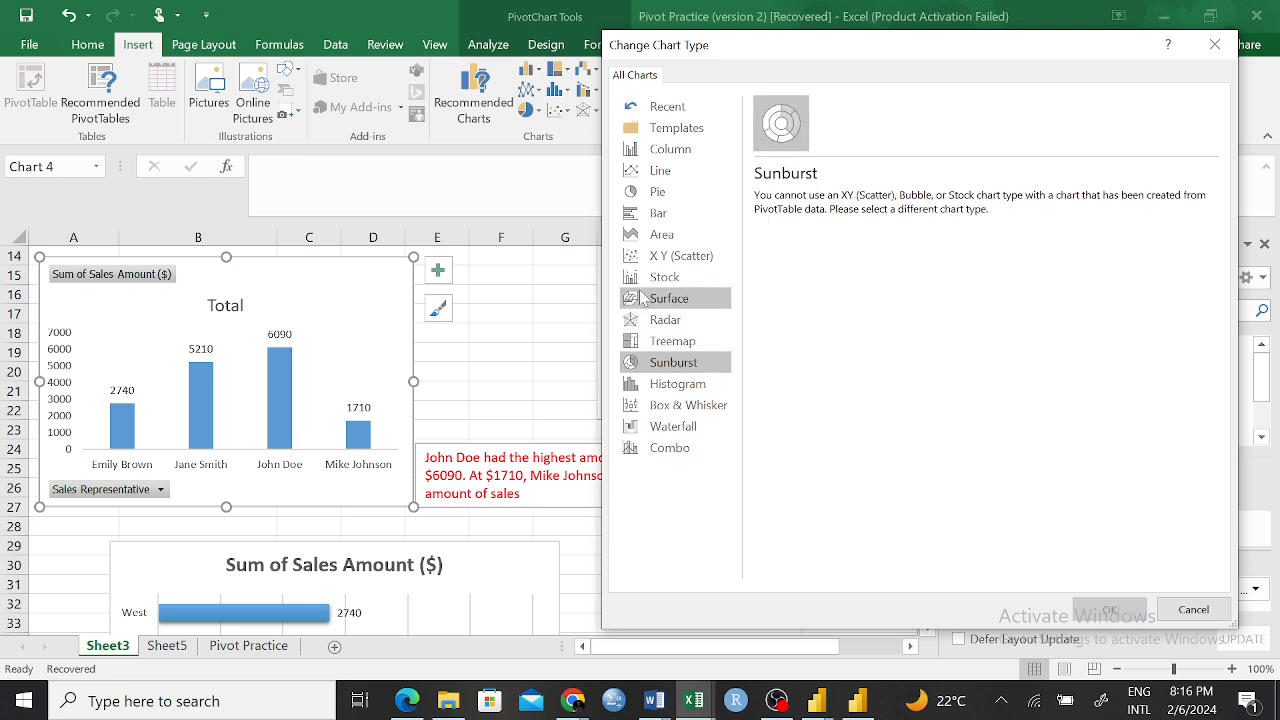
Preview the stacked and 3-D Column variants and the X Y (Scatter) type, and close the chart type choices without applying any
{"action": "left_click", "coordinate": [692, 150]}
{"action": "left_click", "coordinate": [836, 122]}
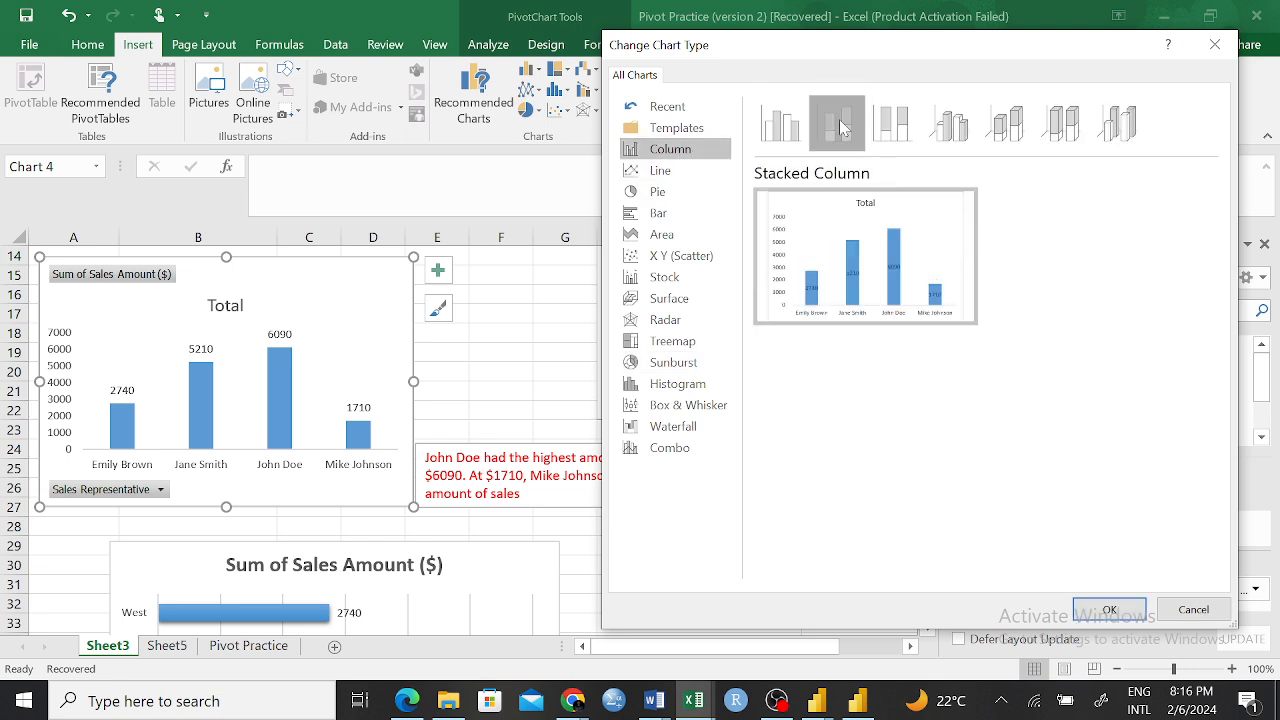
{"action": "left_click", "coordinate": [892, 122]}
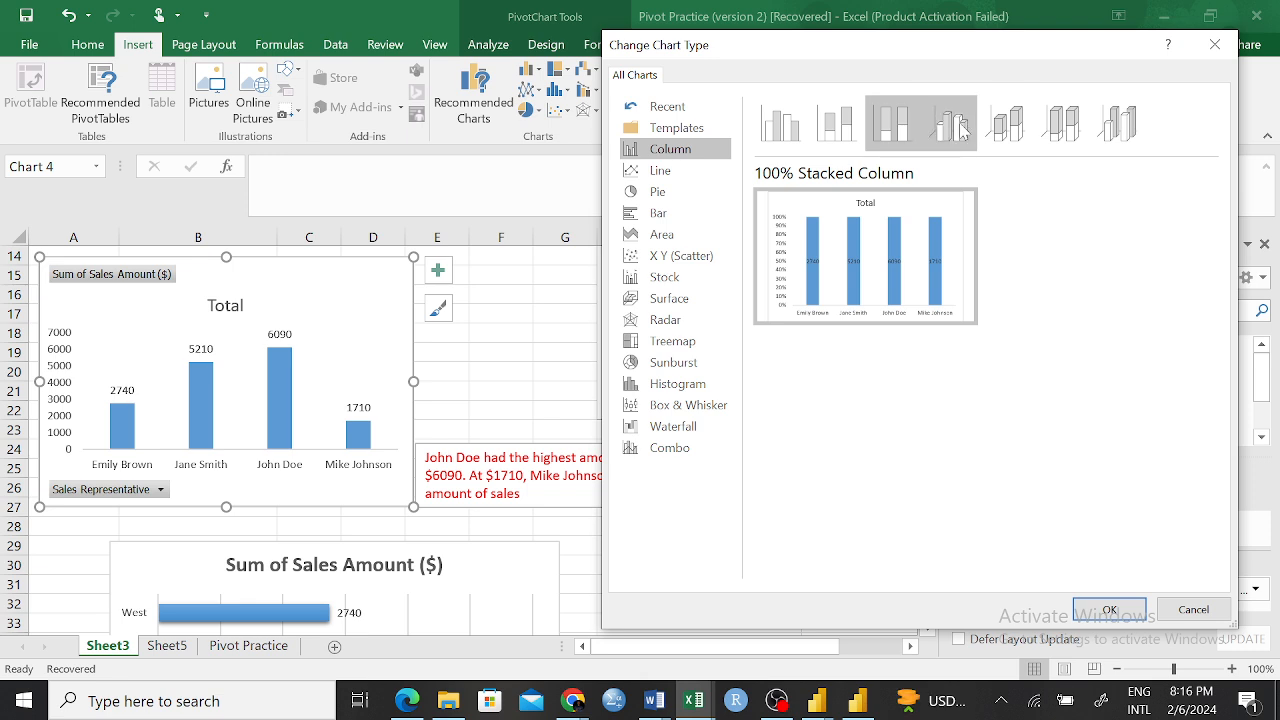
{"action": "left_click", "coordinate": [949, 122]}
{"action": "left_click", "coordinate": [1007, 122]}
{"action": "left_click", "coordinate": [1061, 122]}
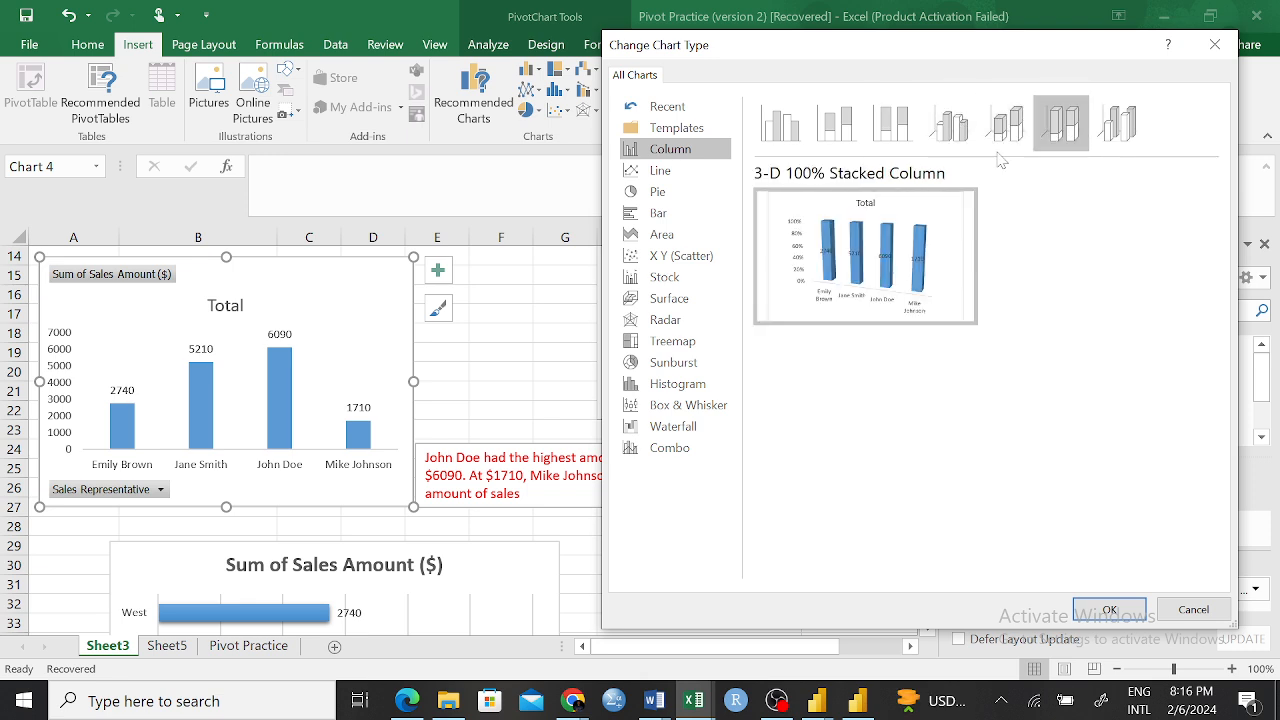
{"action": "mouse_move", "coordinate": [900, 256]}
{"action": "left_click", "coordinate": [1120, 122]}
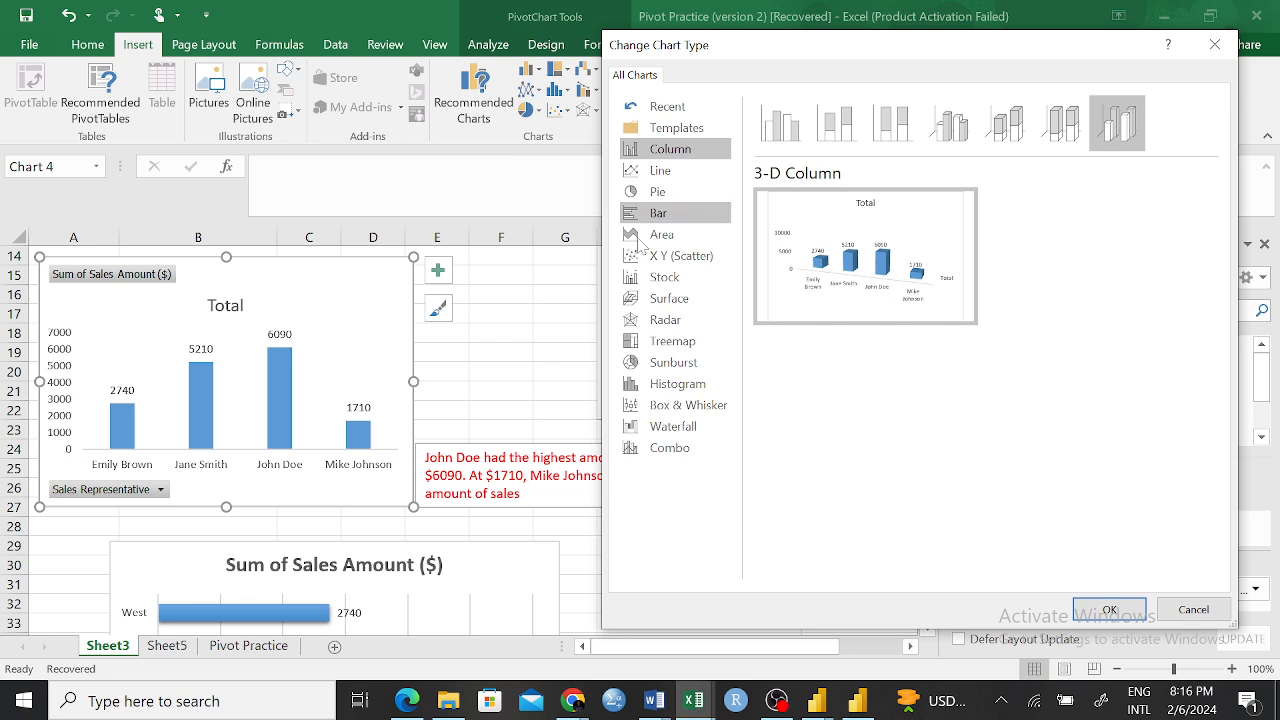
{"action": "left_click", "coordinate": [690, 259]}
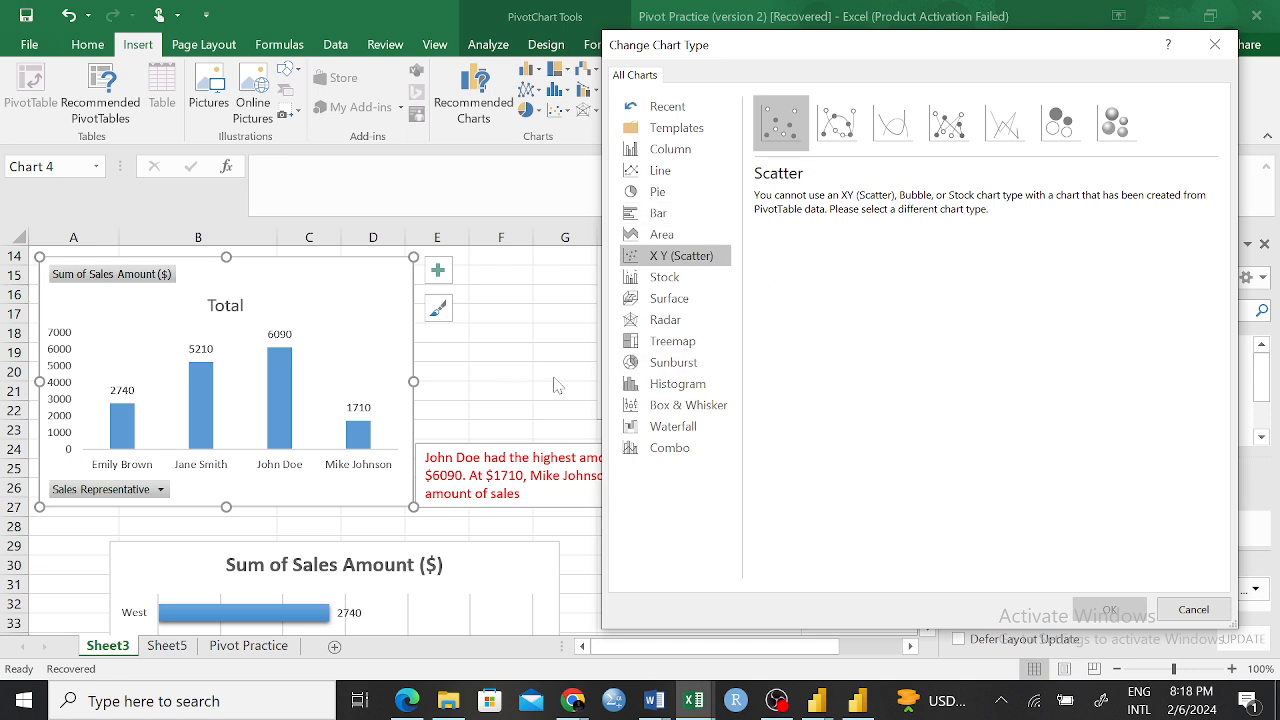
{"action": "left_click", "coordinate": [1190, 610]}
Replace Sales Representative with Category as the row field of the PivotTable on Sheet3
{"action": "scroll", "coordinate": [510, 362], "scroll_direction": "up", "scroll_amount": 5}
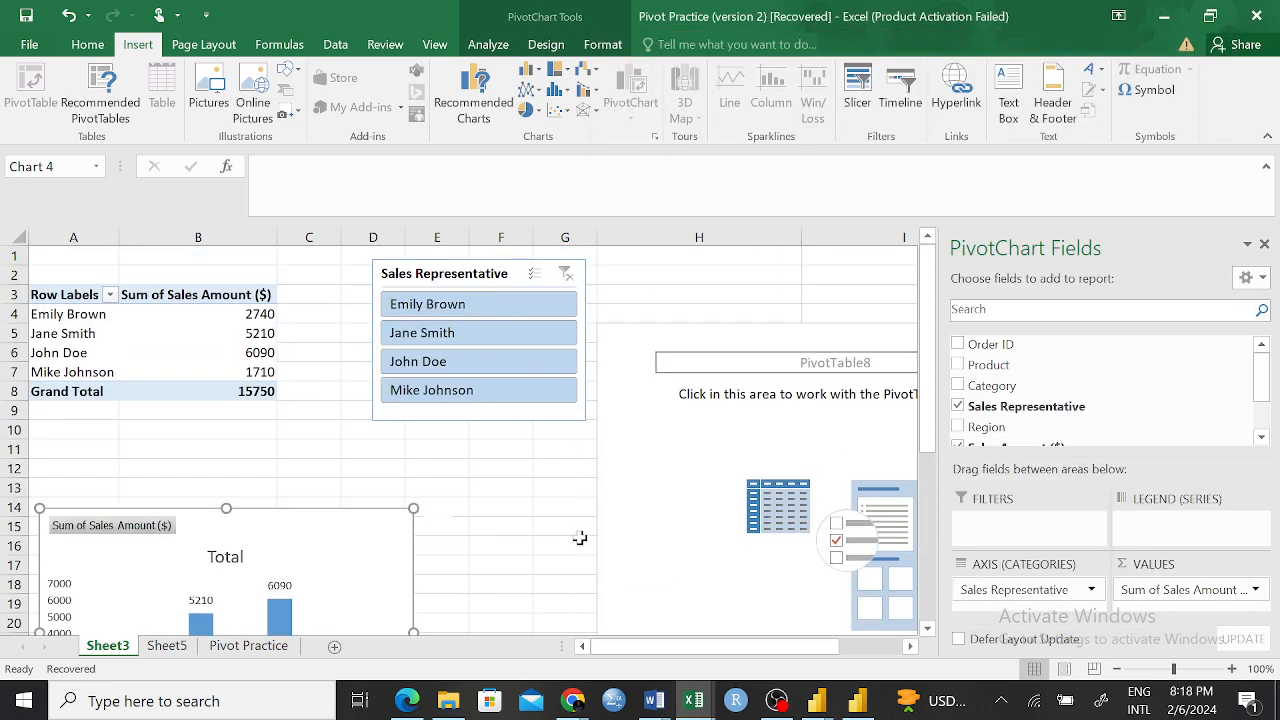
{"action": "left_click", "coordinate": [545, 468]}
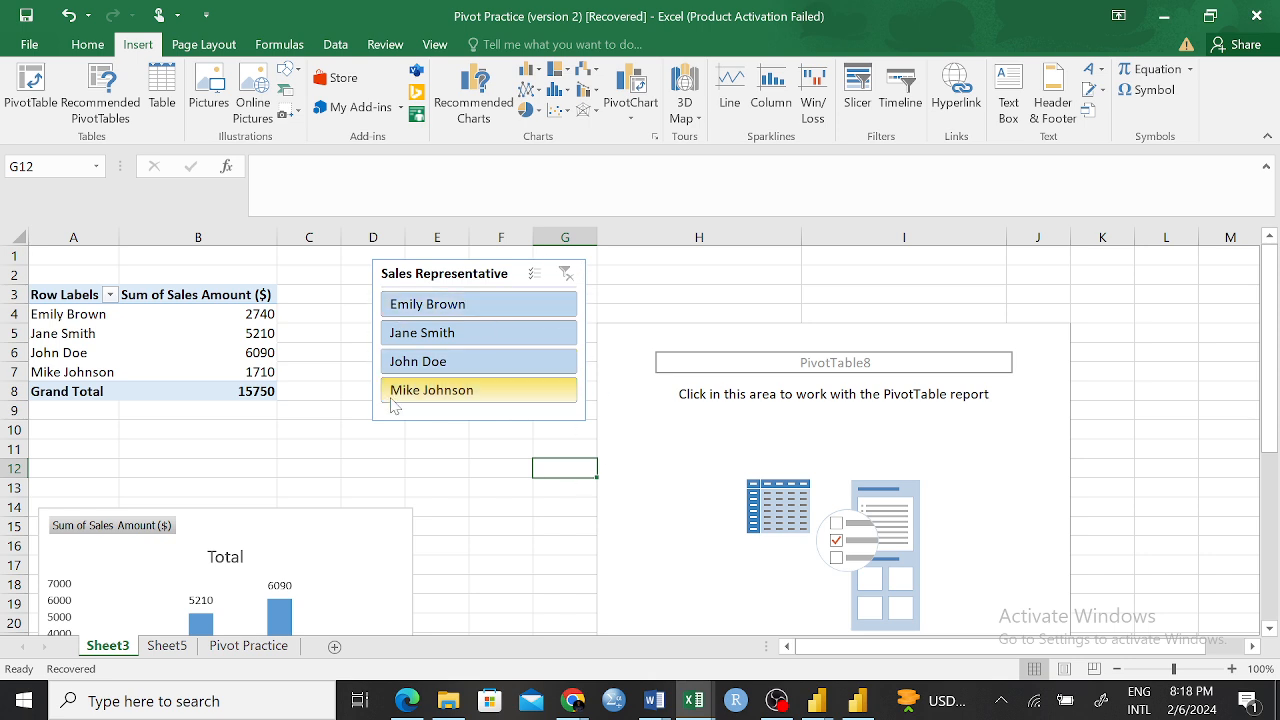
{"action": "left_click", "coordinate": [62, 296]}
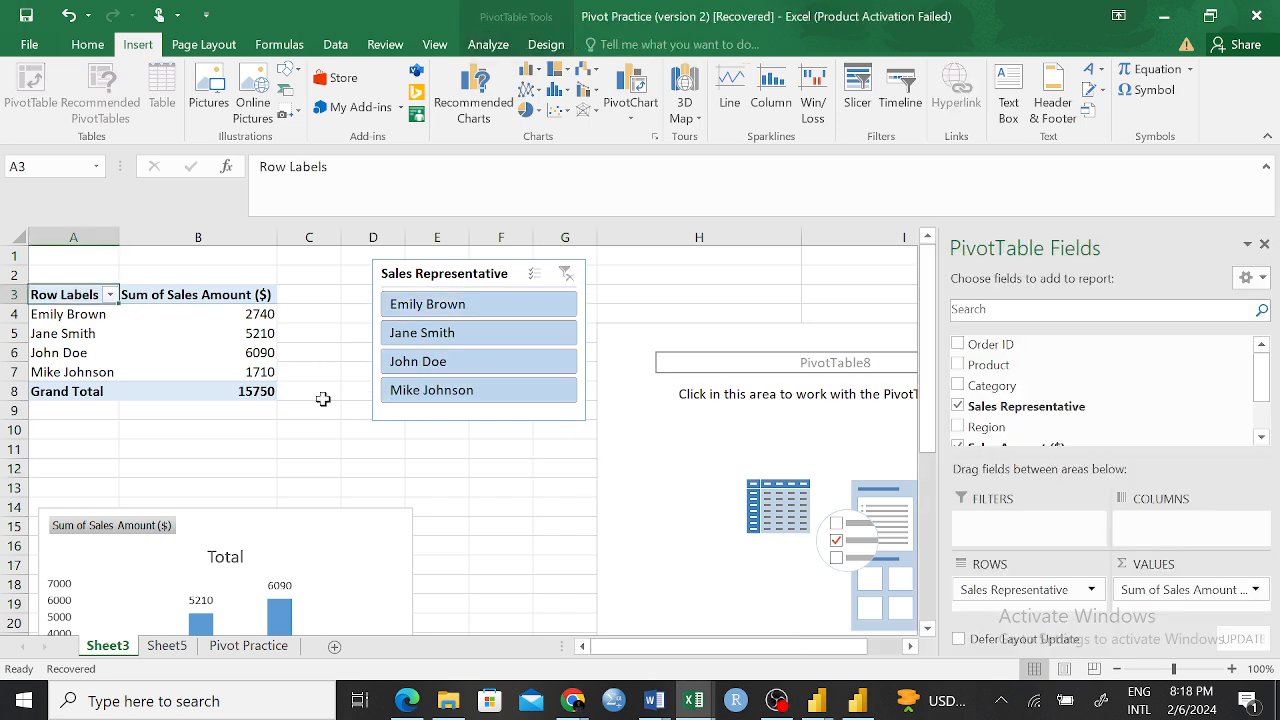
{"action": "left_click", "coordinate": [958, 405]}
{"action": "left_click", "coordinate": [958, 386]}
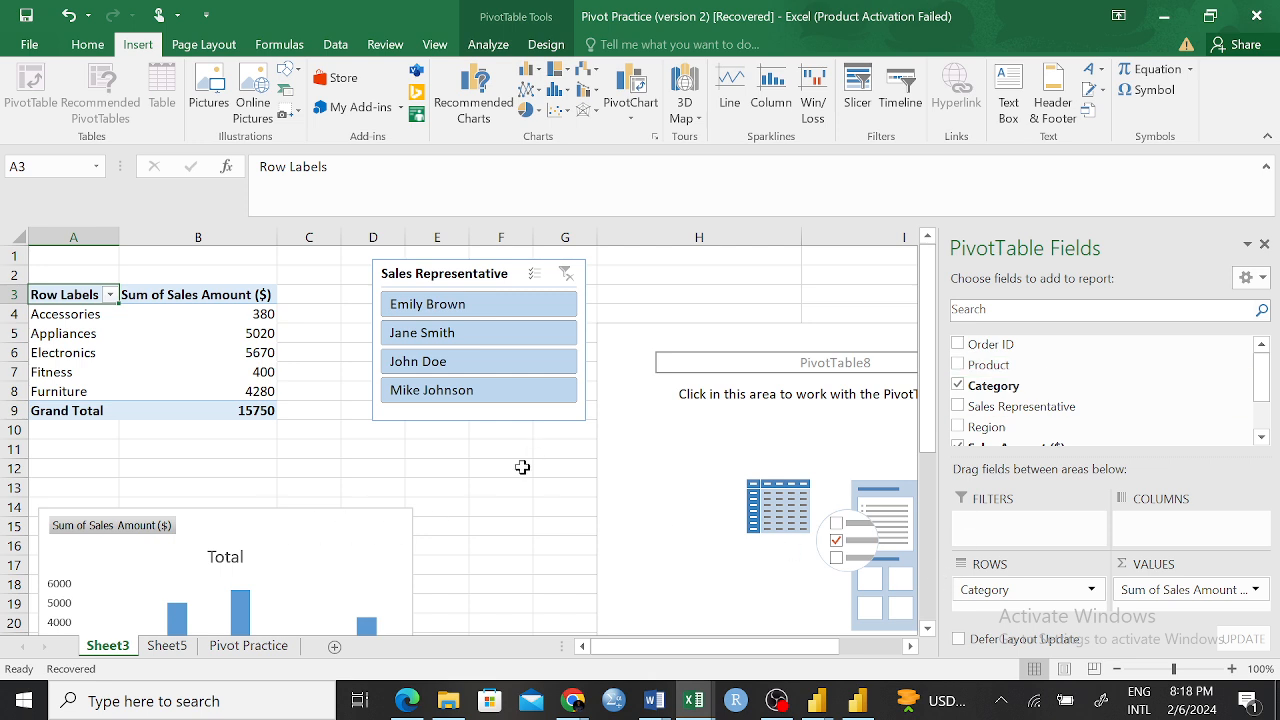
{"action": "left_click", "coordinate": [478, 450]}
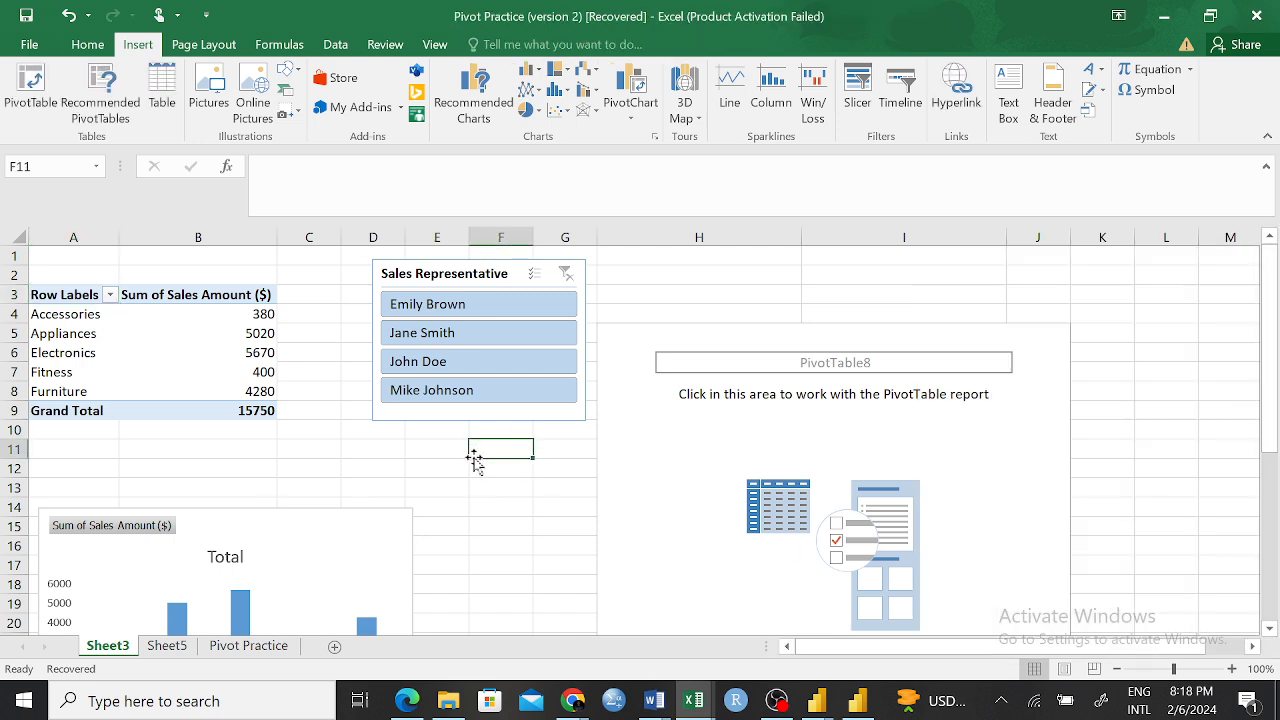
Filter the PivotTable to the first entry in the Sales Representative slicer, and clear the filter
{"action": "left_click", "coordinate": [456, 310]}
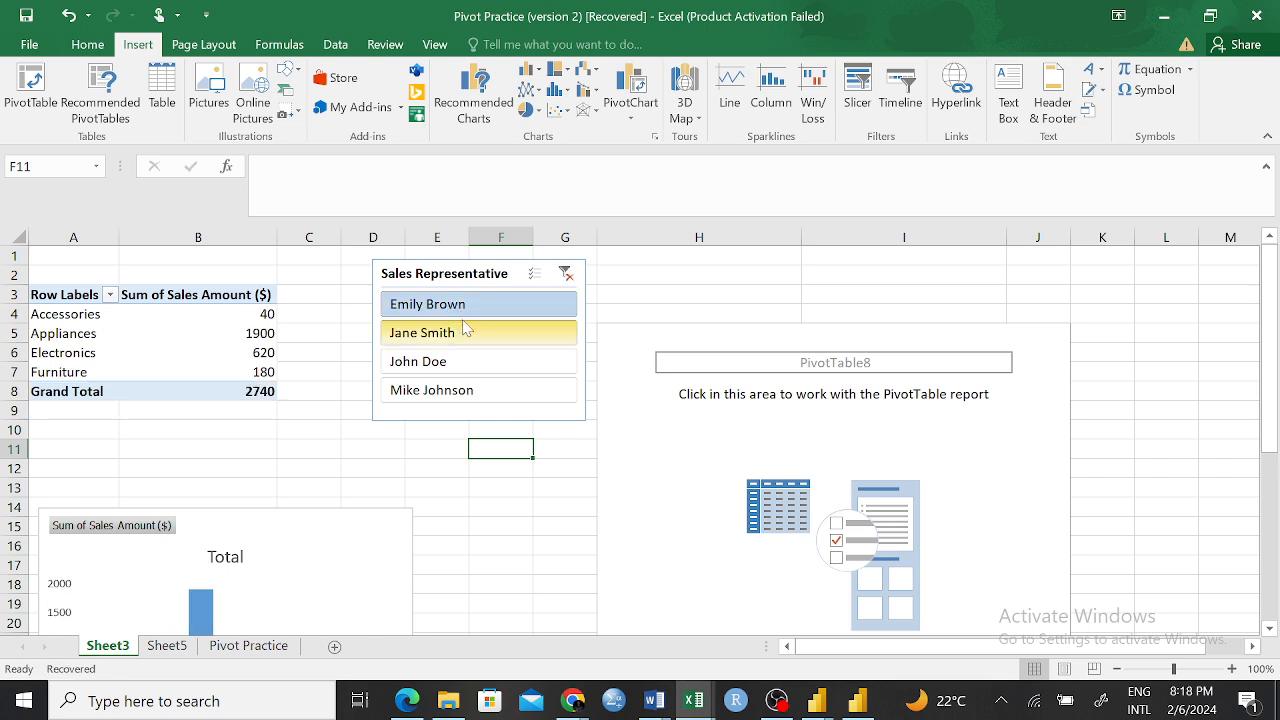
{"action": "left_click", "coordinate": [464, 306]}
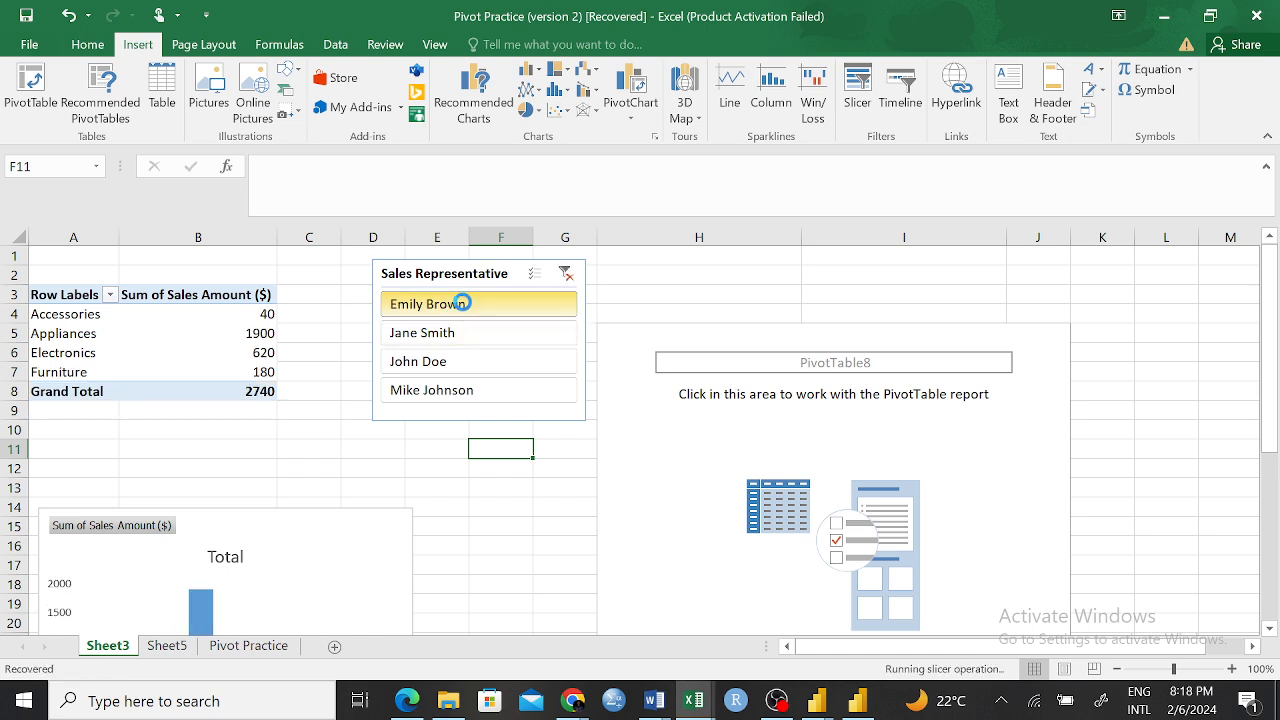
{"action": "left_click", "coordinate": [566, 273]}
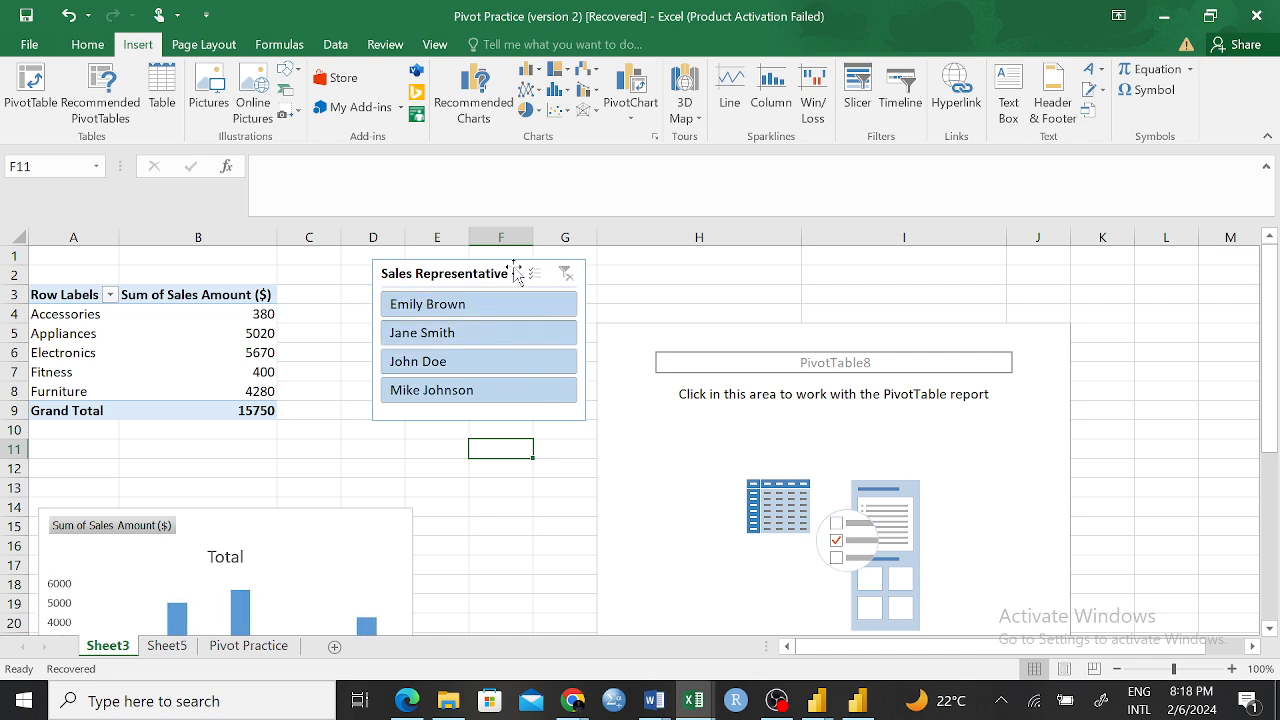
Remove the Sales Representative slicer from Sheet3
{"action": "right_click", "coordinate": [445, 275]}
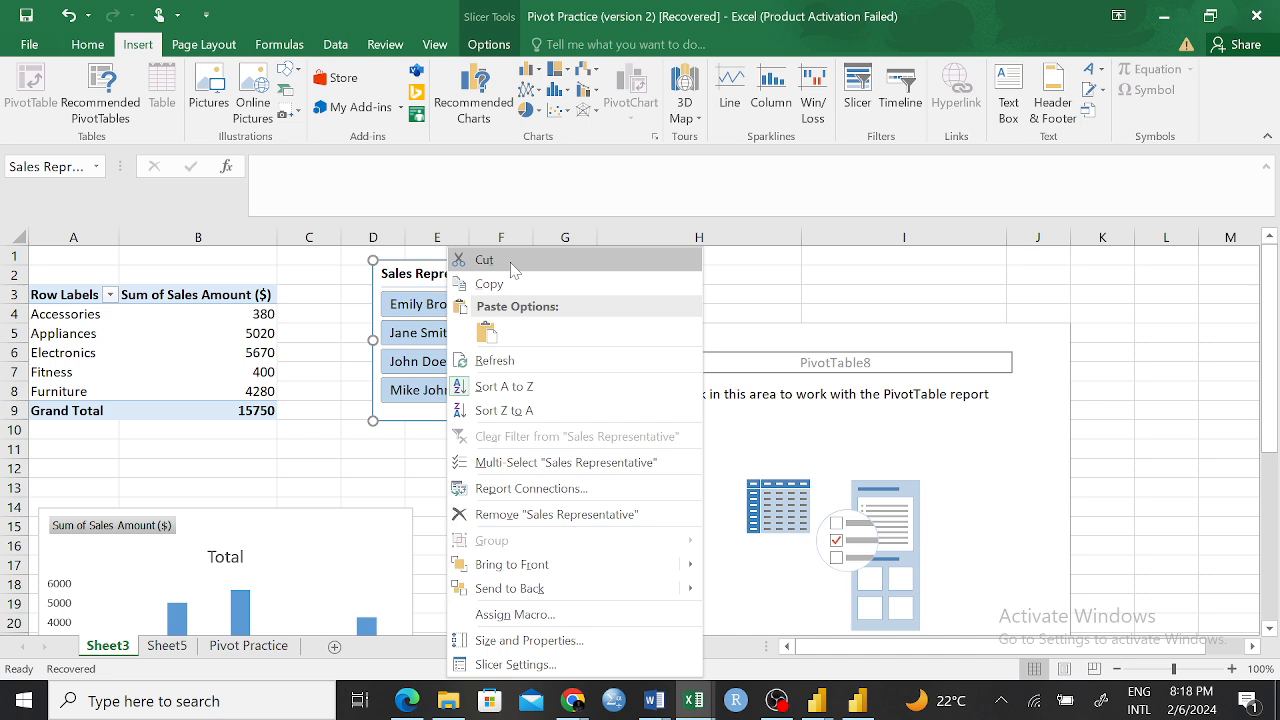
{"action": "left_click", "coordinate": [556, 514]}
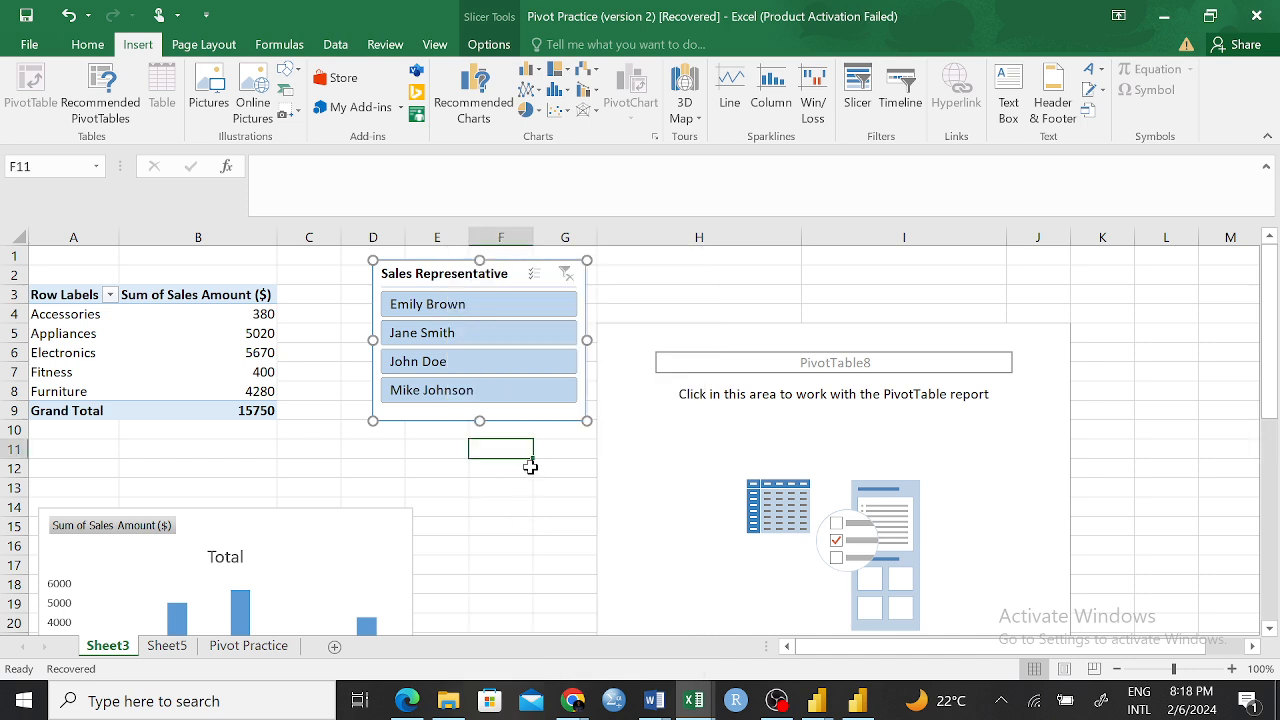
{"action": "left_click", "coordinate": [527, 338]}
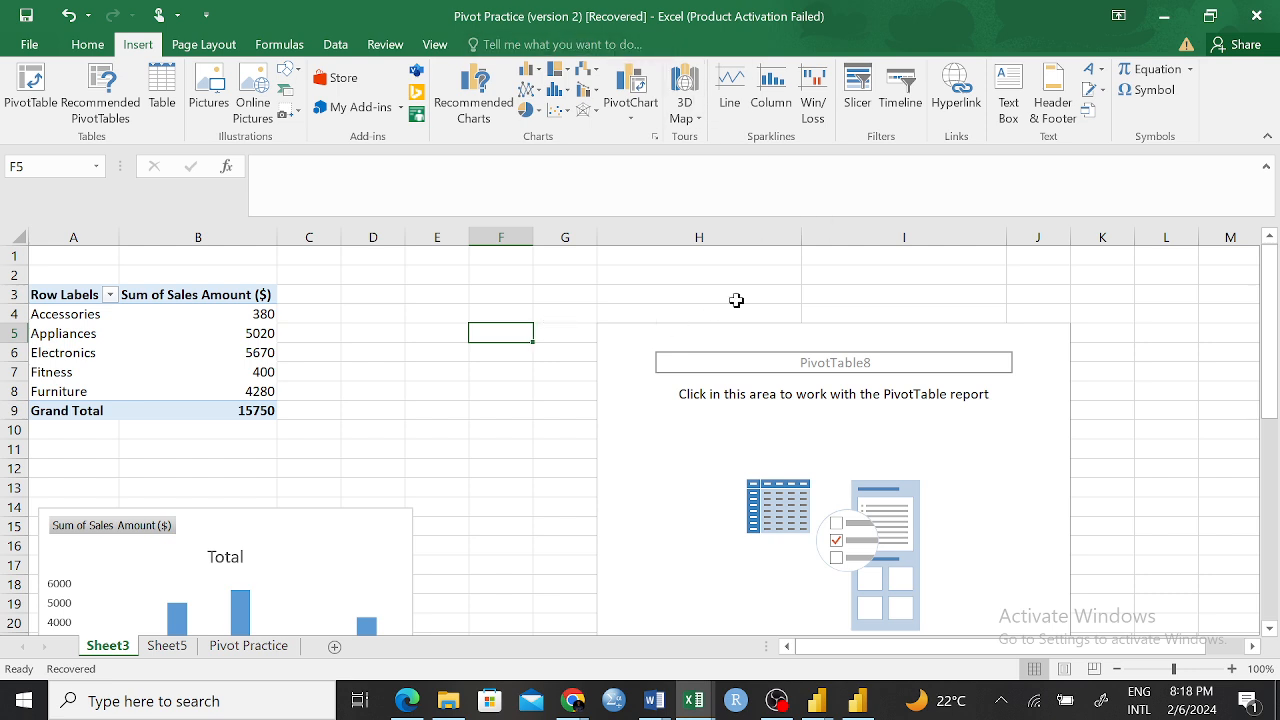
{"action": "left_click", "coordinate": [866, 102]}
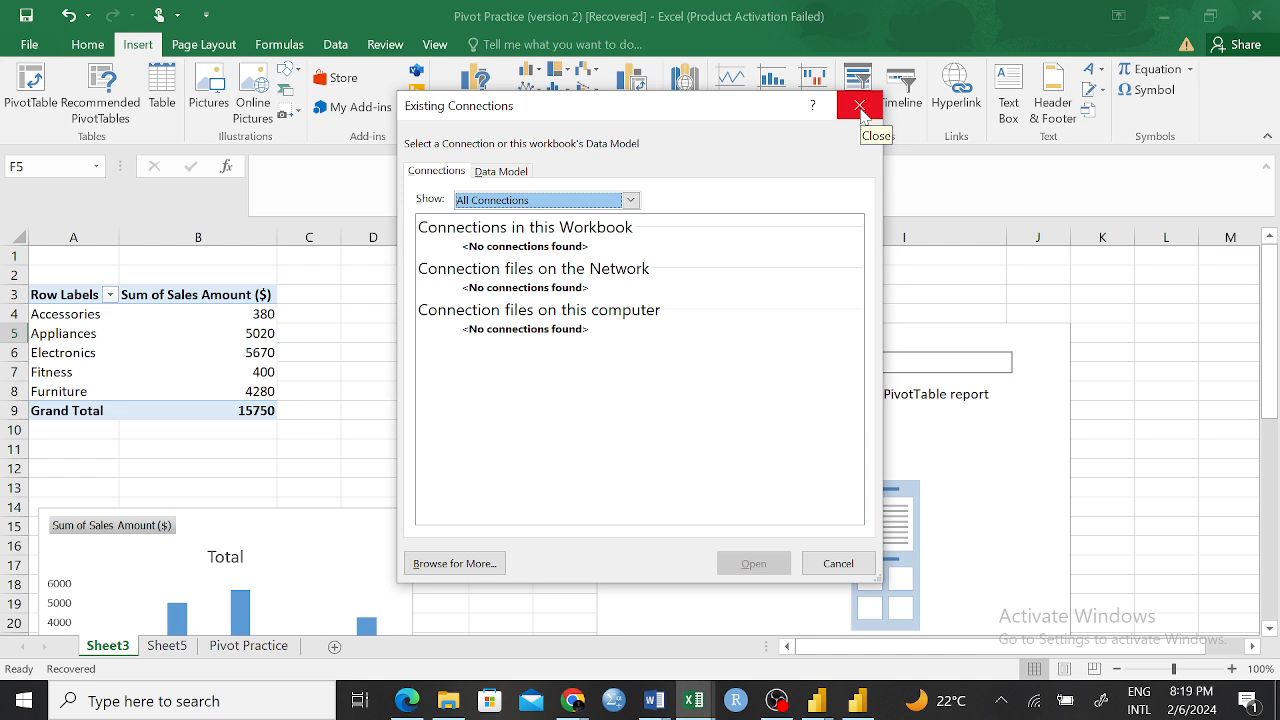
{"action": "left_click", "coordinate": [860, 106]}
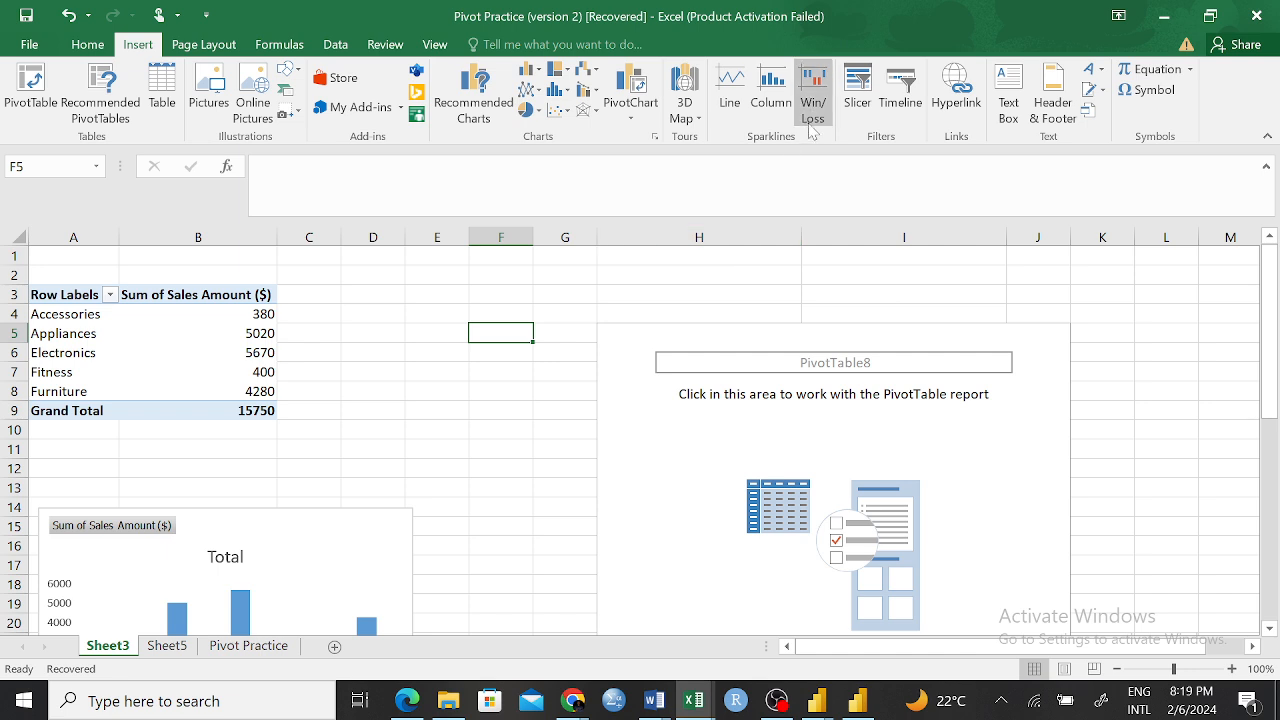
{"action": "left_click", "coordinate": [857, 100]}
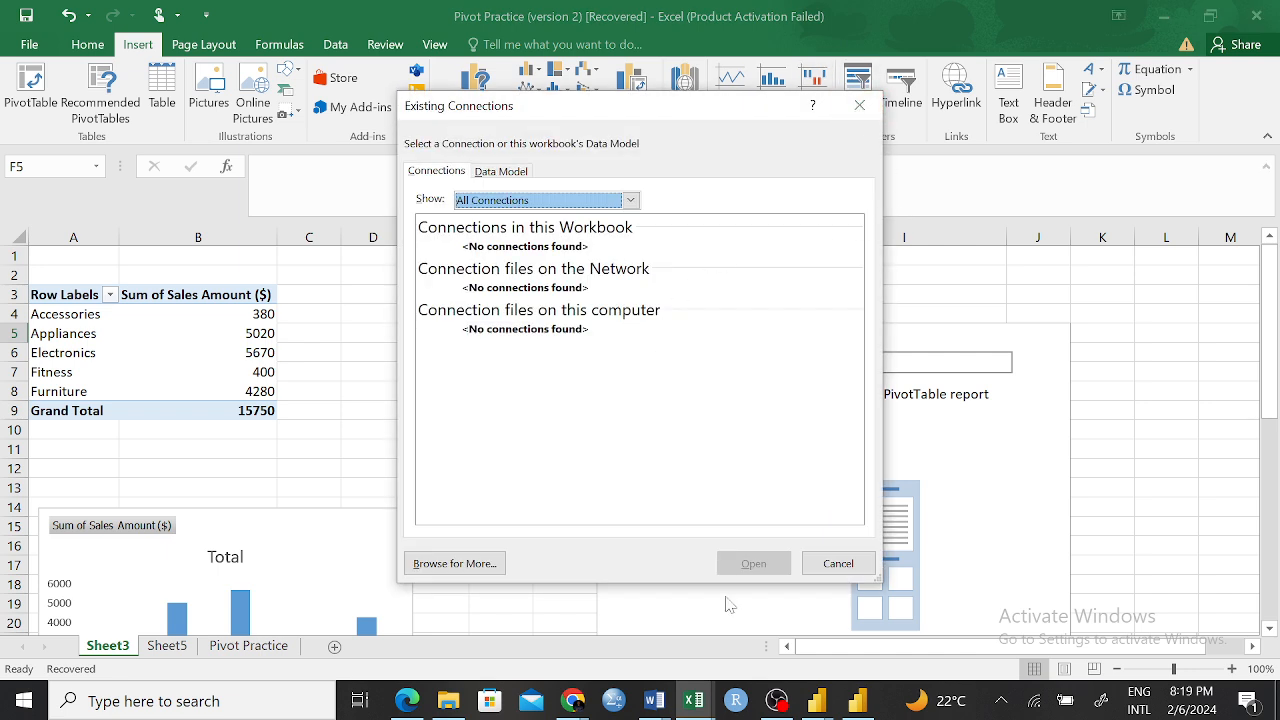
{"action": "left_click", "coordinate": [502, 171]}
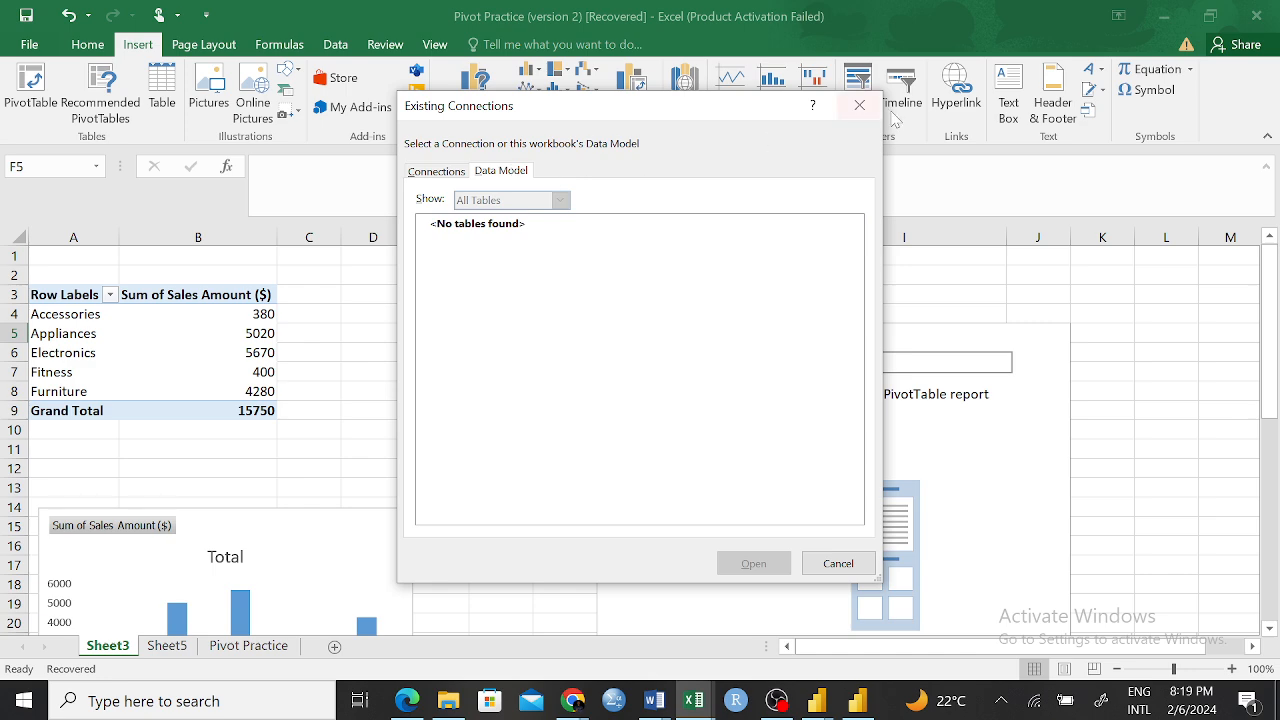
{"action": "left_click", "coordinate": [859, 104]}
{"action": "left_click", "coordinate": [160, 302]}
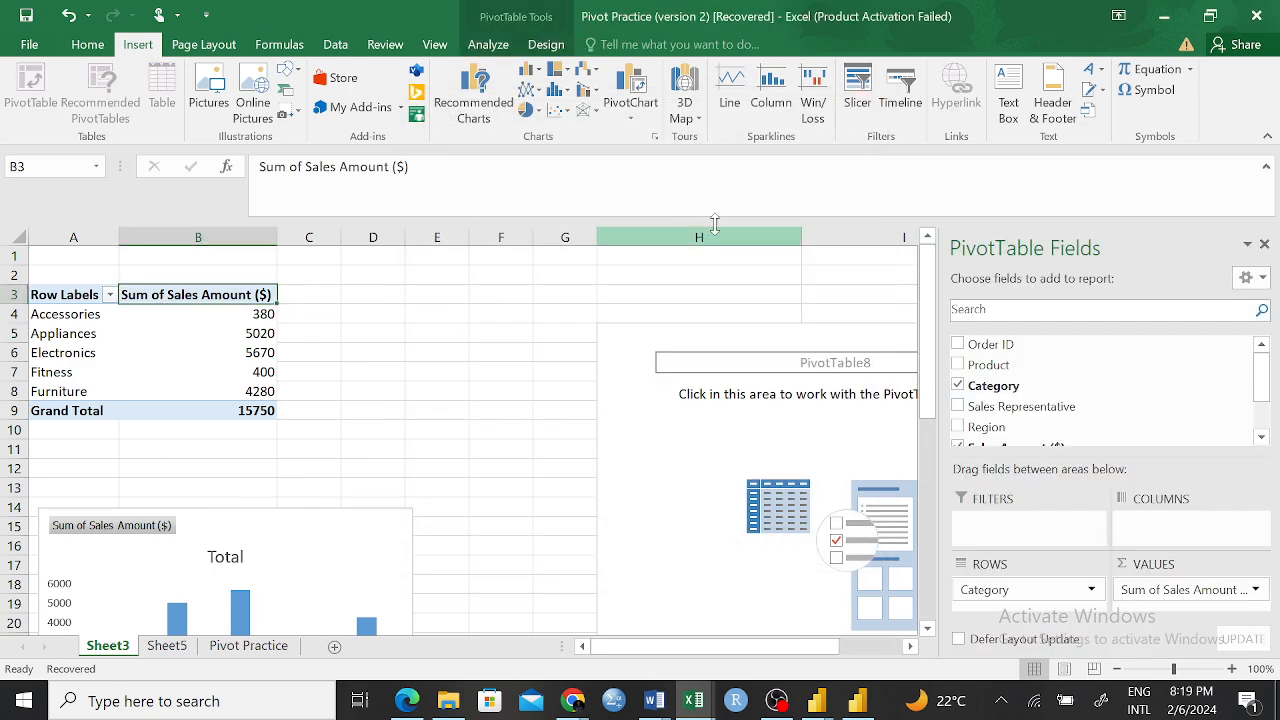
{"action": "left_click", "coordinate": [860, 105]}
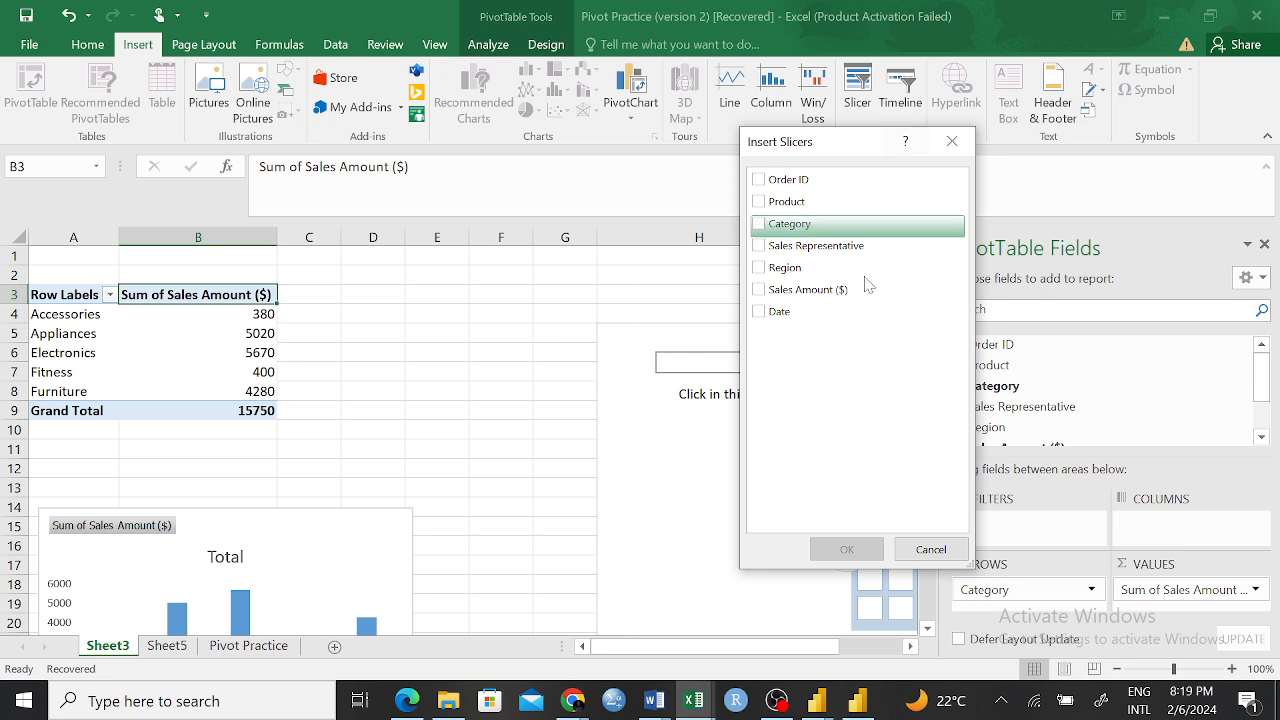
{"action": "left_click", "coordinate": [952, 141]}
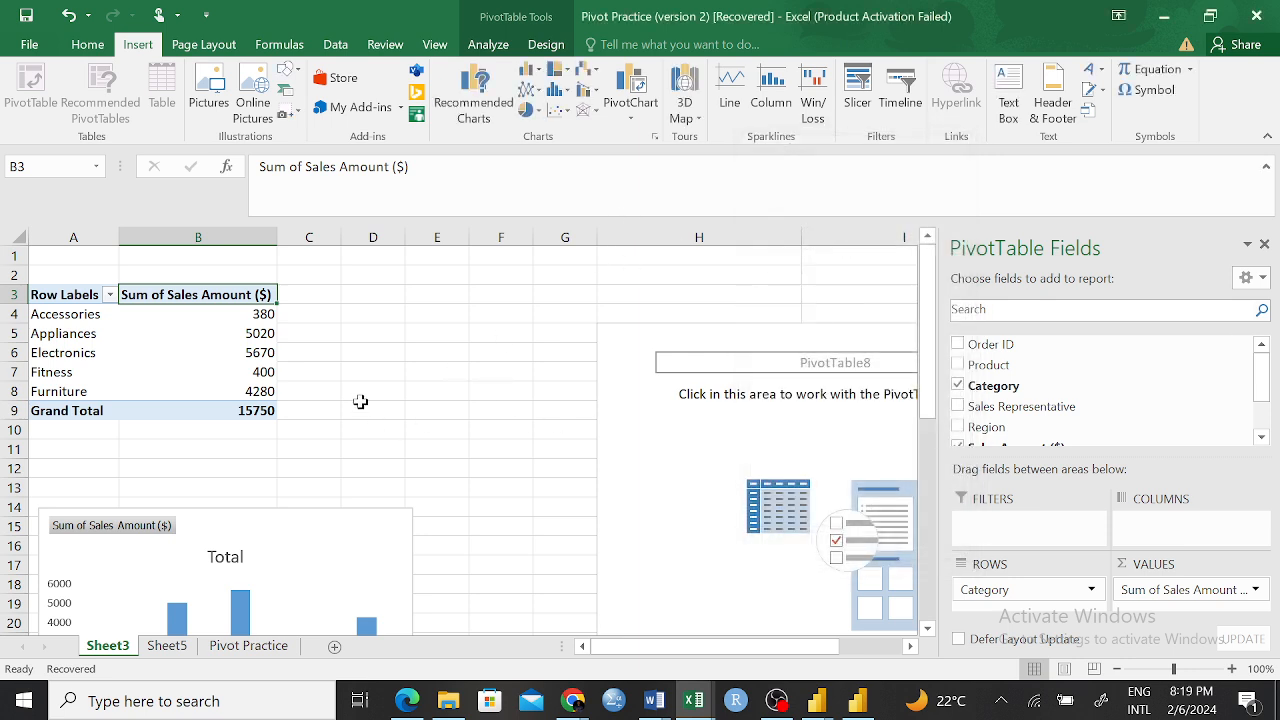
{"action": "left_click", "coordinate": [372, 391]}
Insert a slicer for the Sales Representative field of the PivotTable on Sheet3
{"action": "left_click", "coordinate": [140, 296]}
{"action": "left_click", "coordinate": [857, 95]}
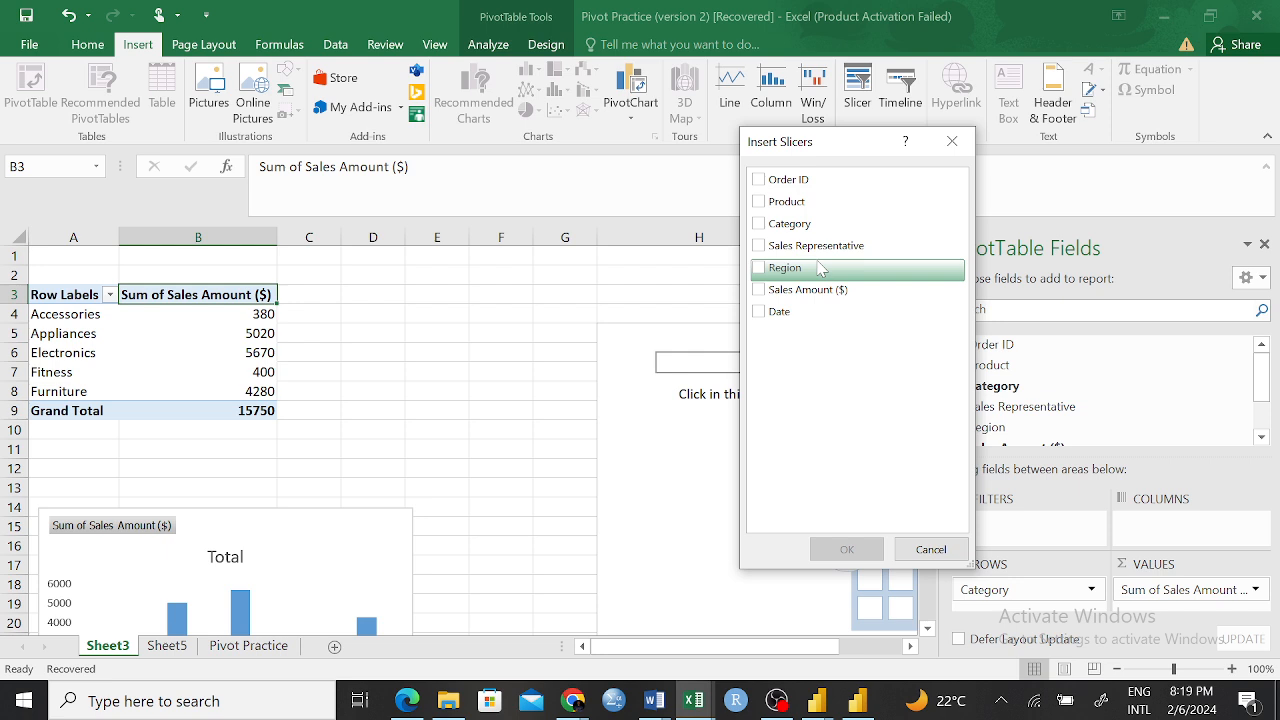
{"action": "left_click", "coordinate": [767, 247]}
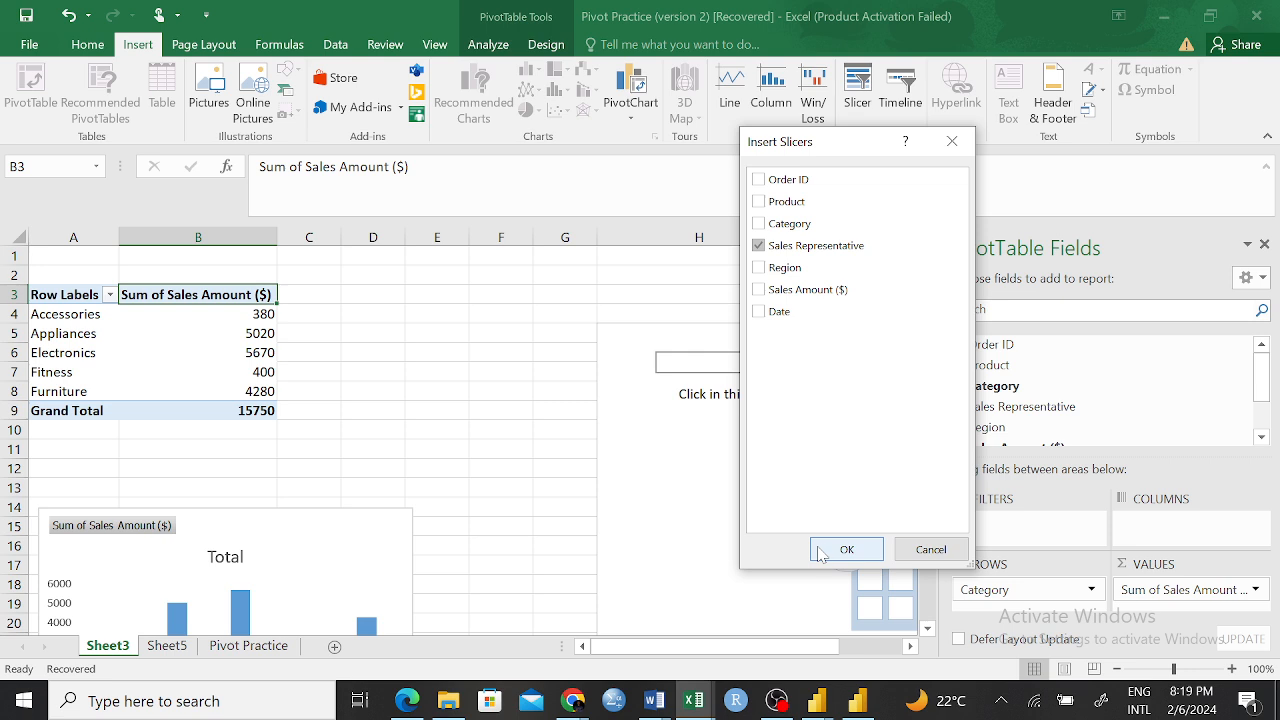
{"action": "left_click", "coordinate": [845, 550]}
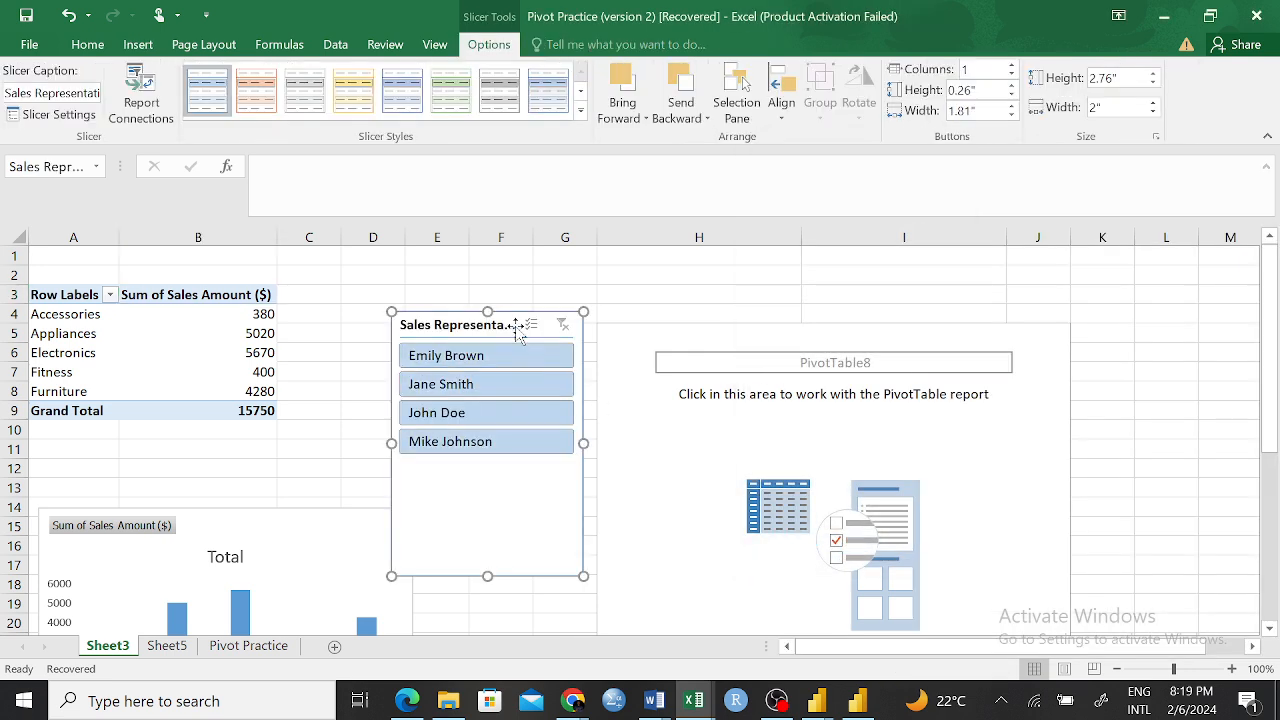
Arrange the PivotChart and the Sales Representative slicer side by side beside the PivotTable, and shorten the slicer to fit its entries
{"action": "left_click_drag", "start_coordinate": [514, 321], "coordinate": [903, 264]}
{"action": "left_click_drag", "start_coordinate": [338, 527], "coordinate": [611, 371]}
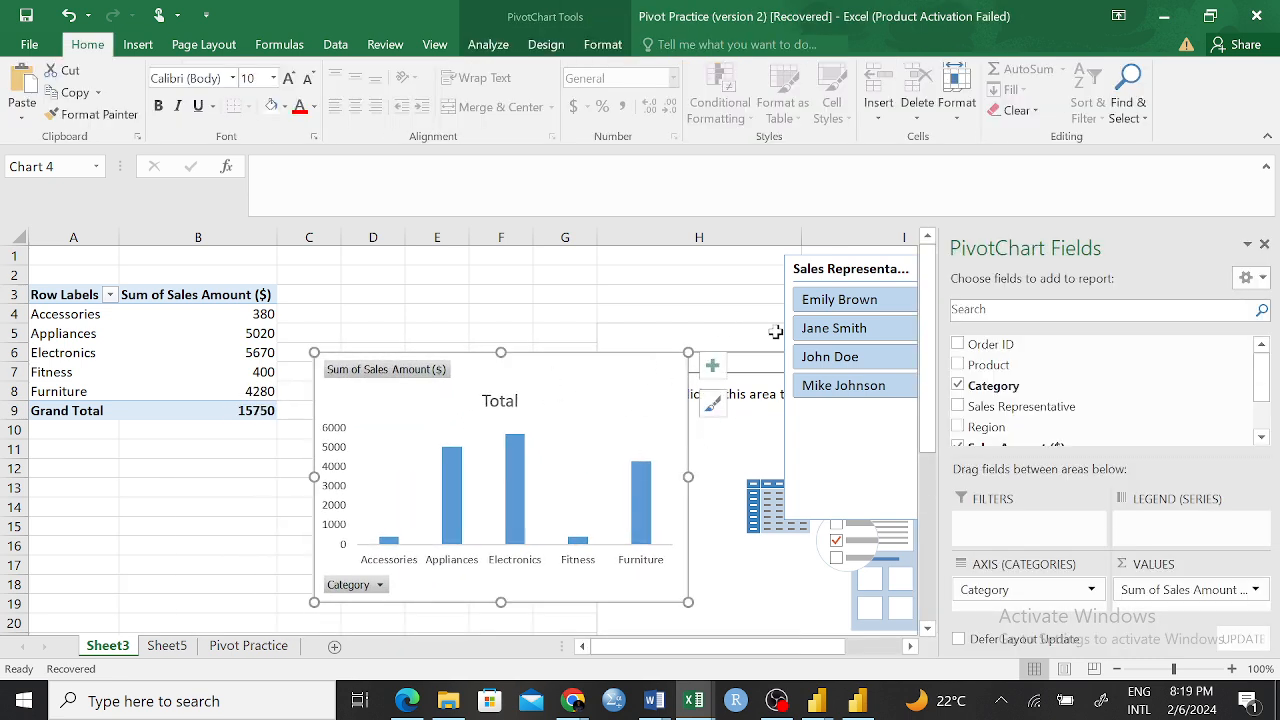
{"action": "left_click", "coordinate": [591, 288]}
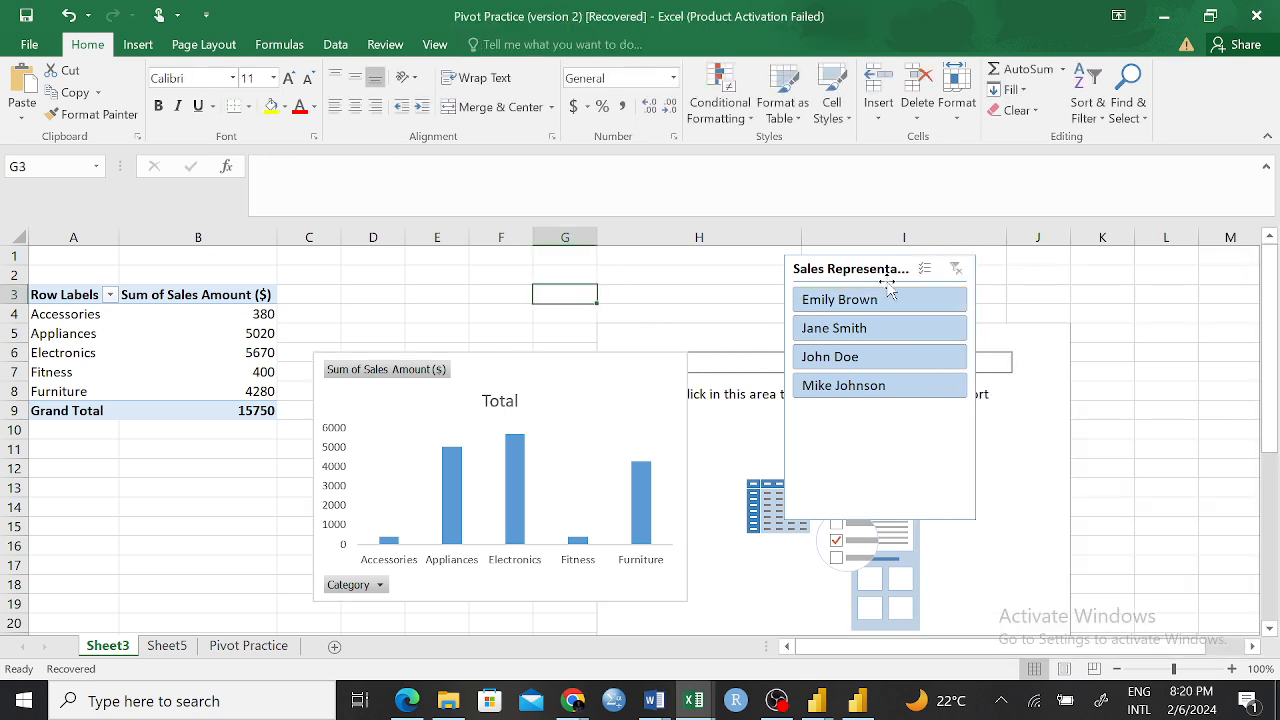
{"action": "left_click", "coordinate": [893, 518]}
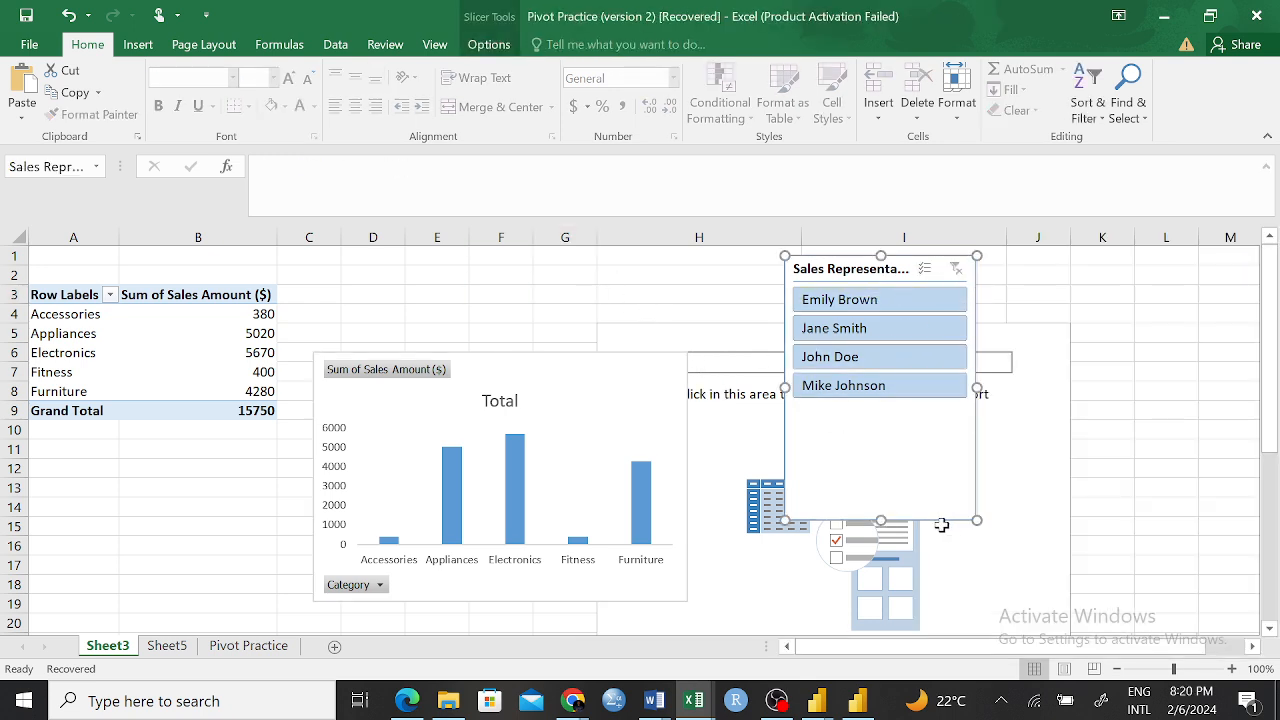
{"action": "left_click_drag", "start_coordinate": [881, 517], "coordinate": [883, 413]}
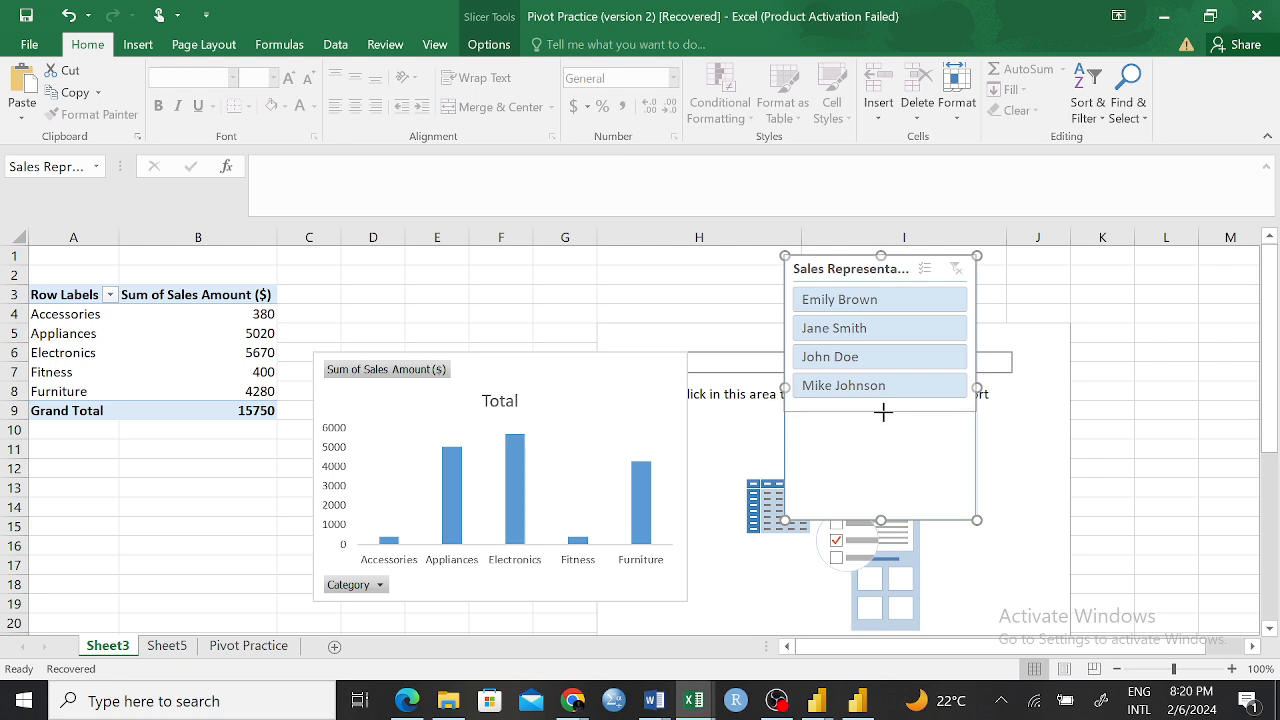
{"action": "left_click", "coordinate": [1110, 327]}
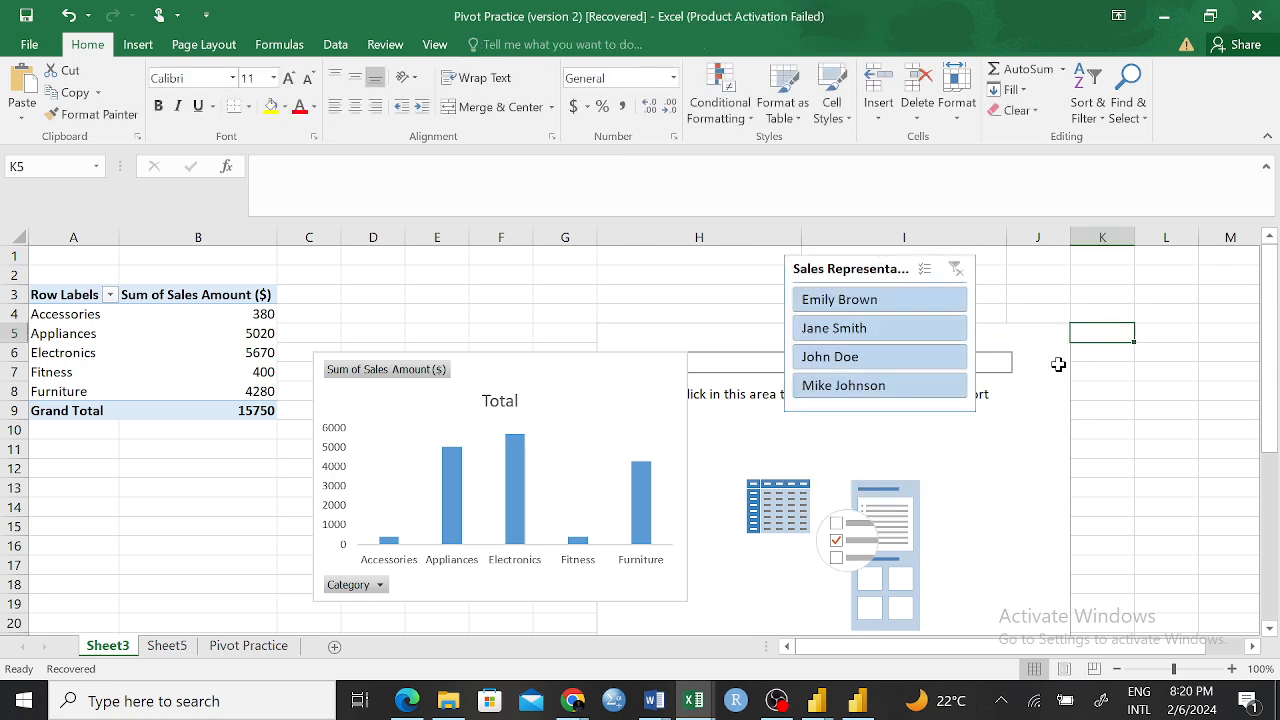
Filter the PivotTable and PivotChart by each sales representative in turn with the slicer, and clear the filter
{"action": "left_click", "coordinate": [867, 305]}
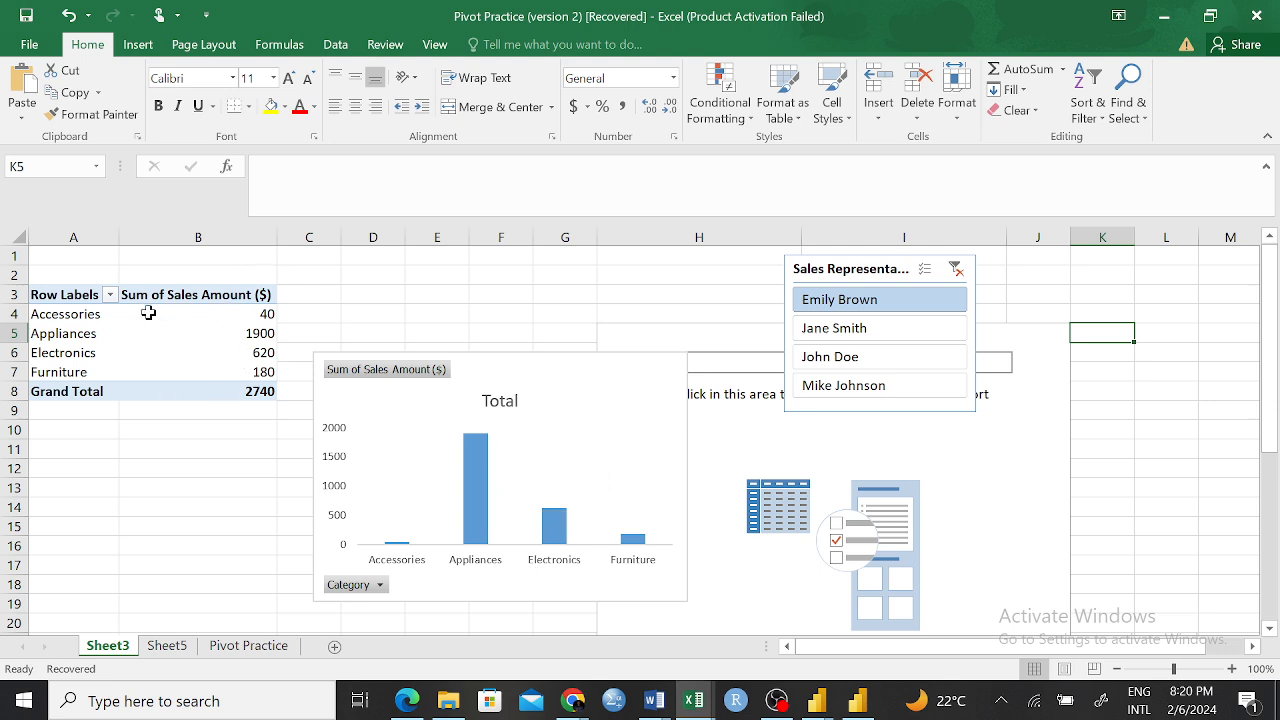
{"action": "mouse_move", "coordinate": [148, 314]}
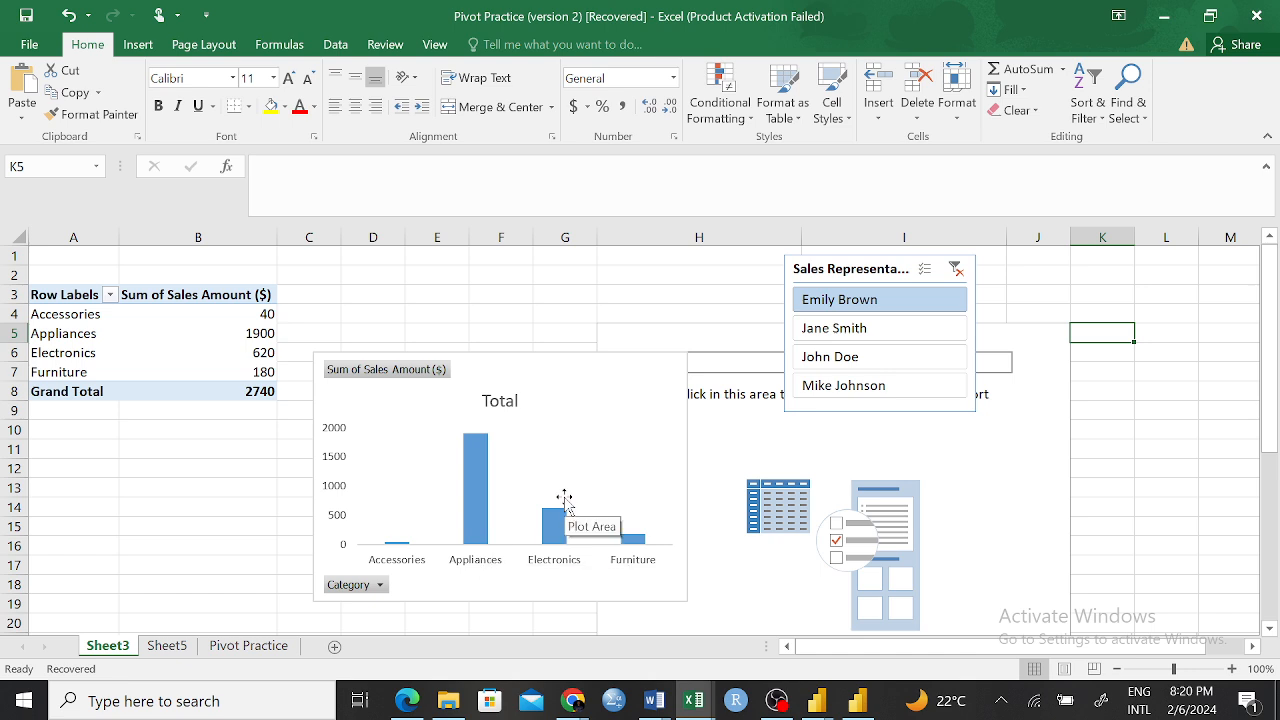
{"action": "mouse_move", "coordinate": [482, 472]}
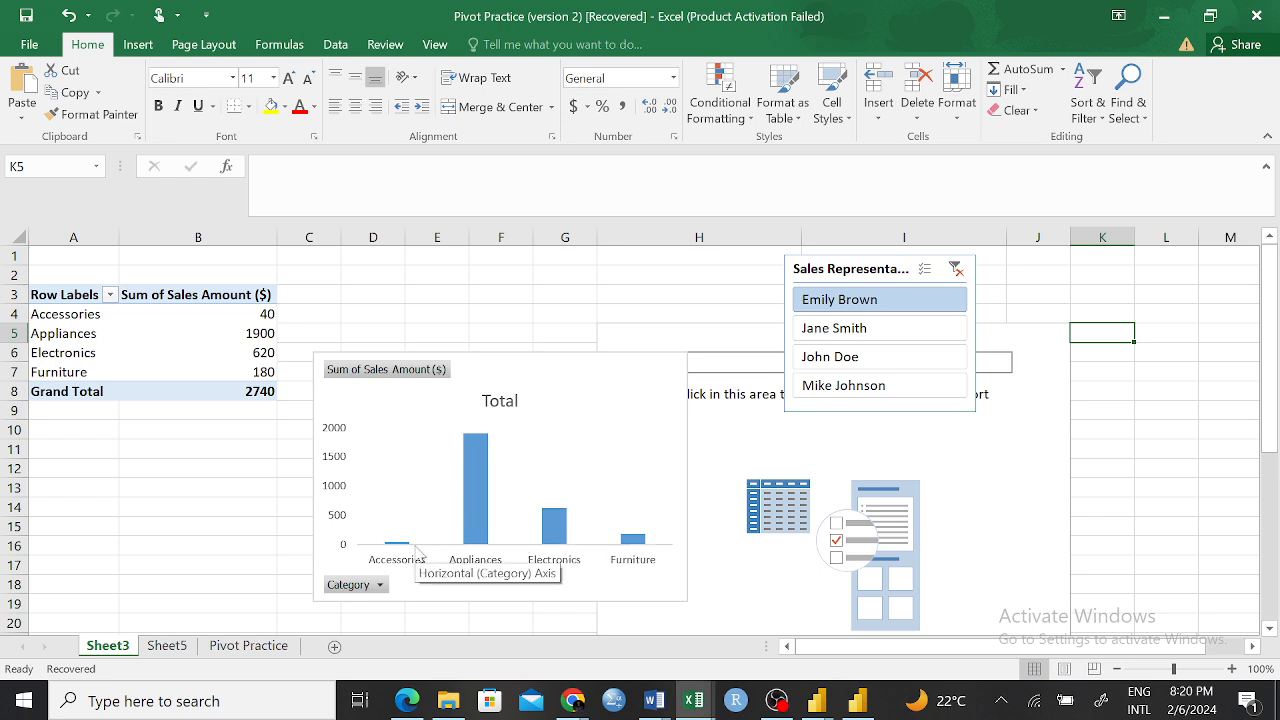
{"action": "left_click", "coordinate": [860, 330]}
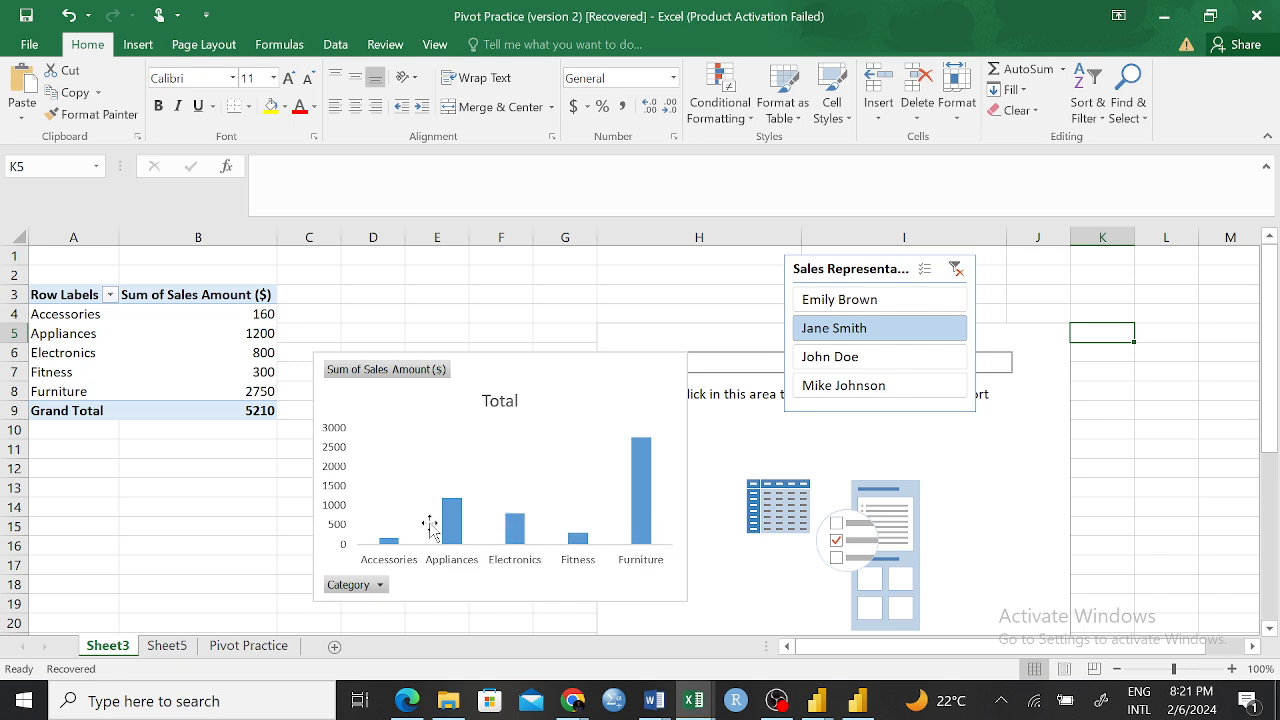
{"action": "left_click", "coordinate": [820, 305]}
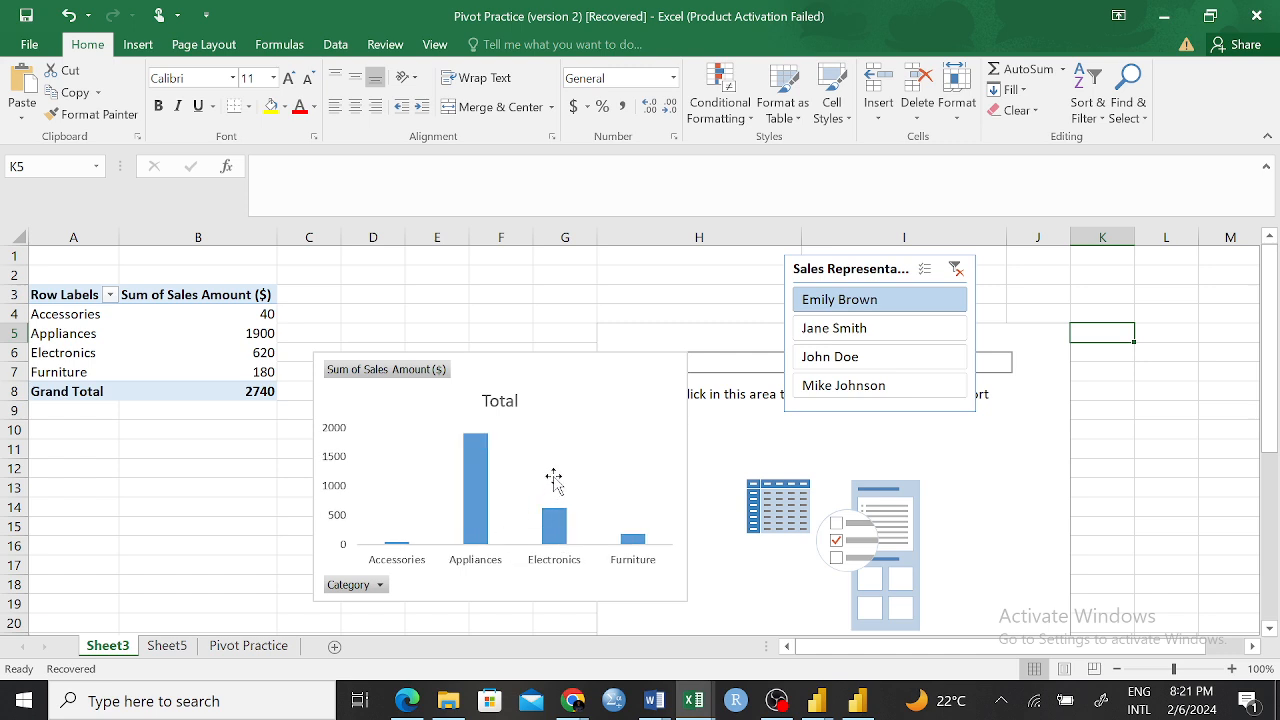
{"action": "left_click", "coordinate": [888, 356]}
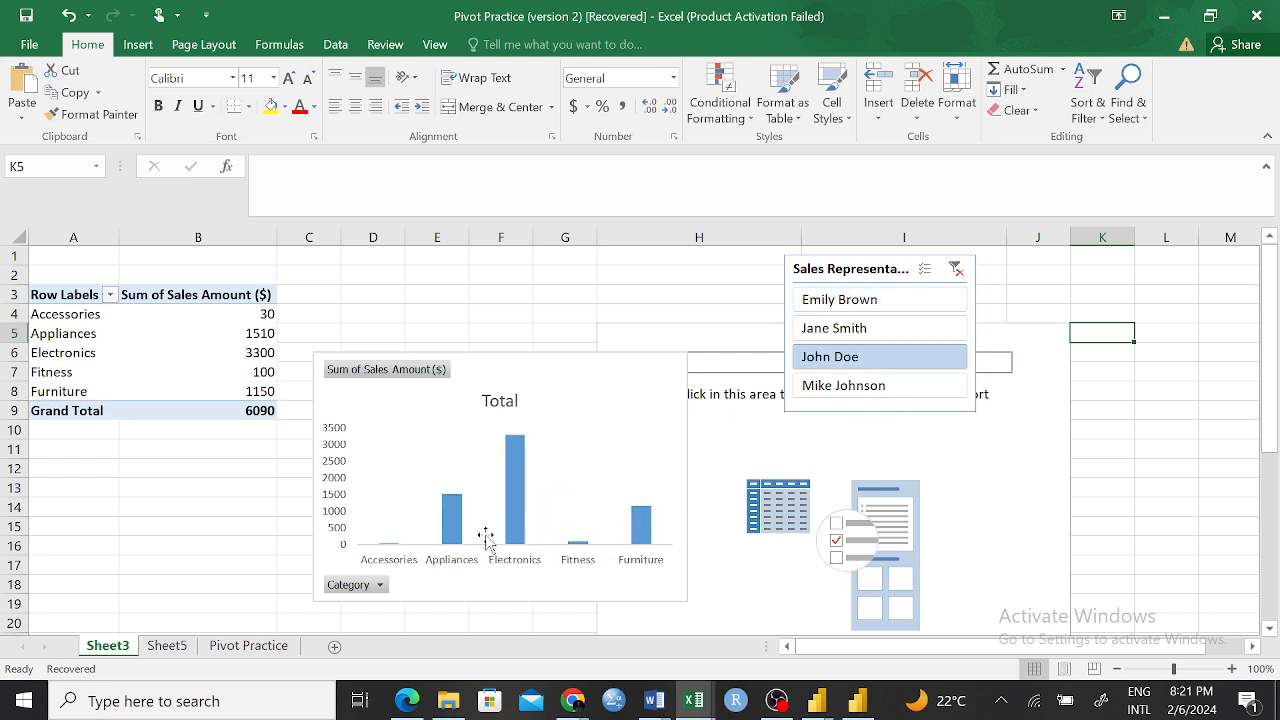
{"action": "left_click", "coordinate": [928, 386]}
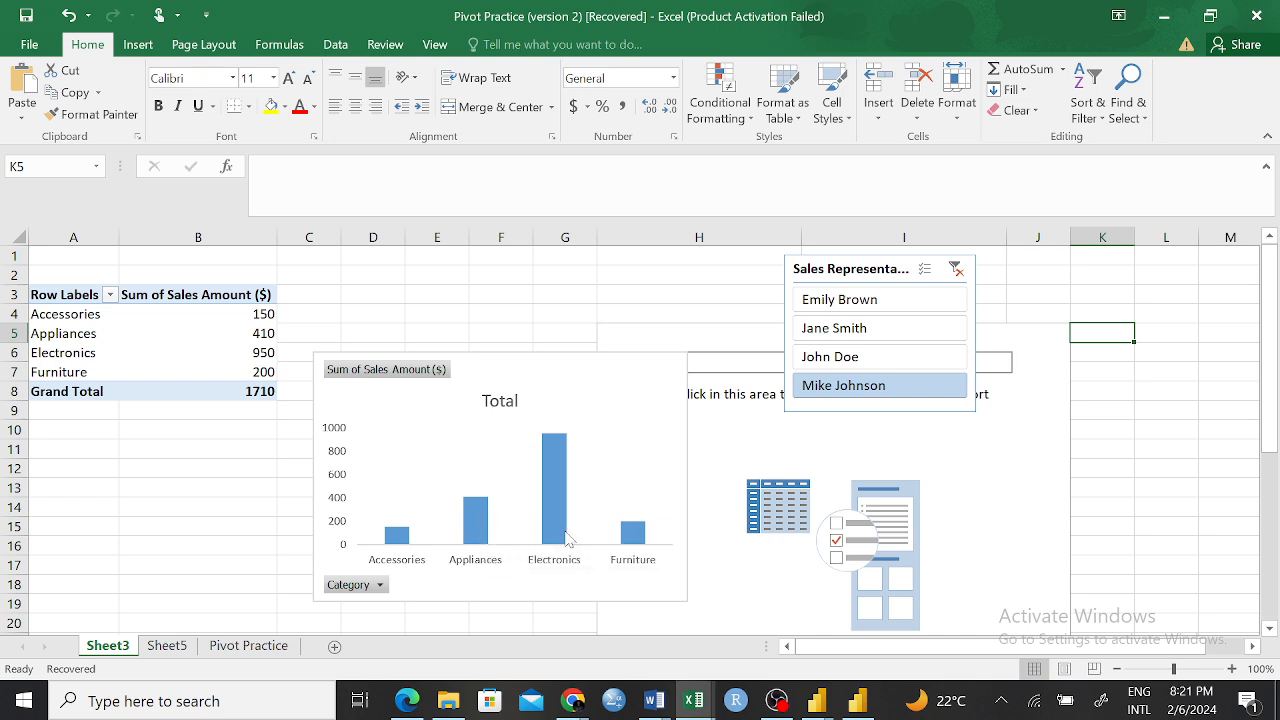
{"action": "left_click", "coordinate": [852, 300]}
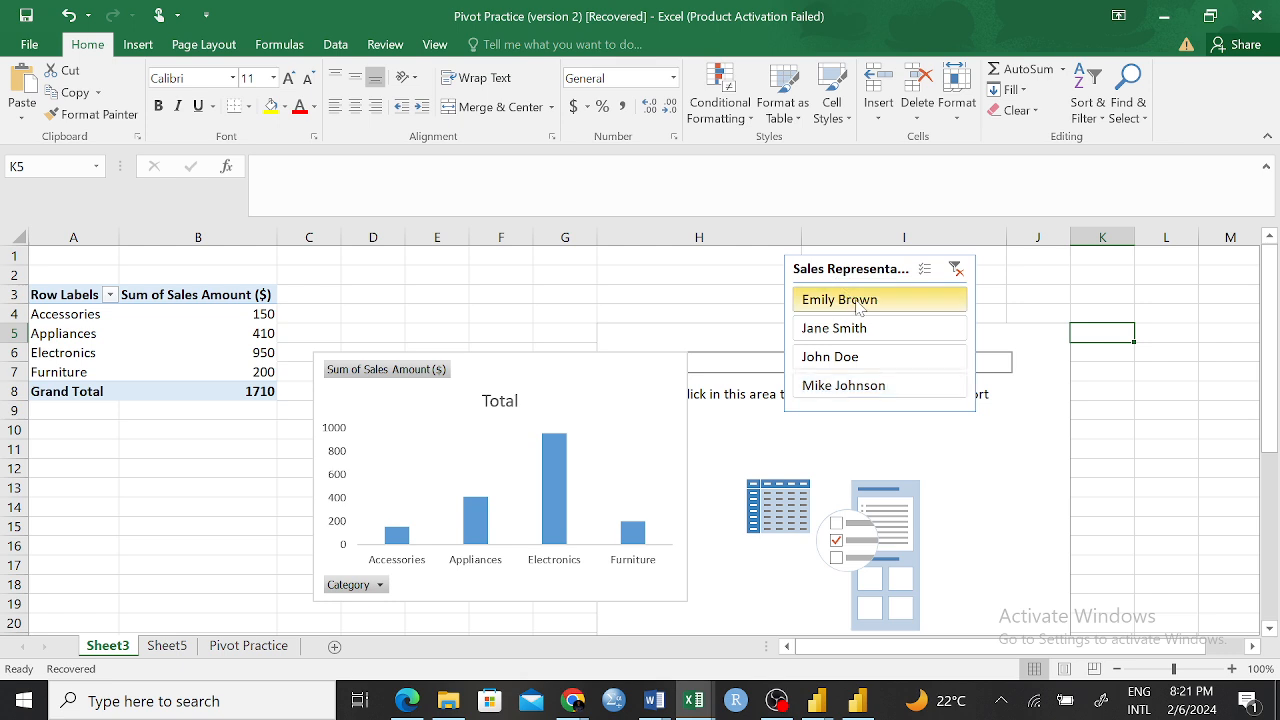
{"action": "left_click", "coordinate": [956, 268]}
Shift the Sales Representative slicer closer to the PivotChart, and insert a slicer for the PivotTable's Date field
{"action": "left_click_drag", "start_coordinate": [907, 257], "coordinate": [825, 253]}
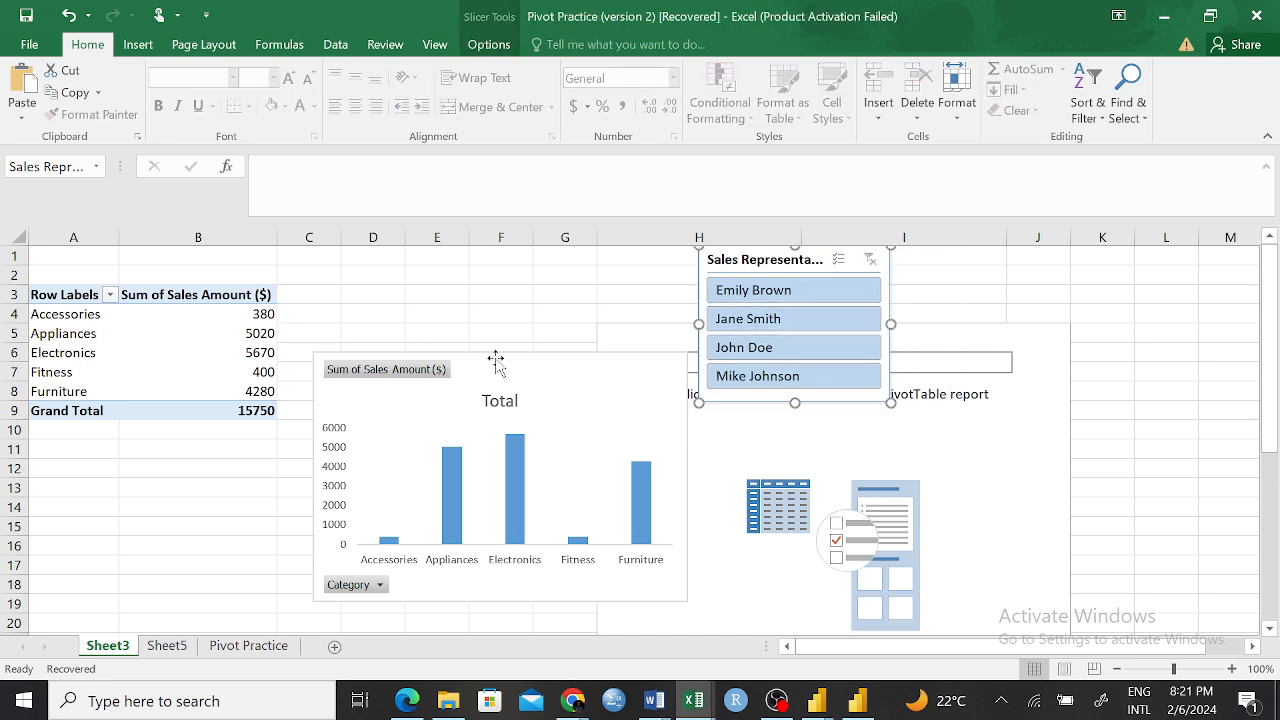
{"action": "left_click", "coordinate": [201, 299]}
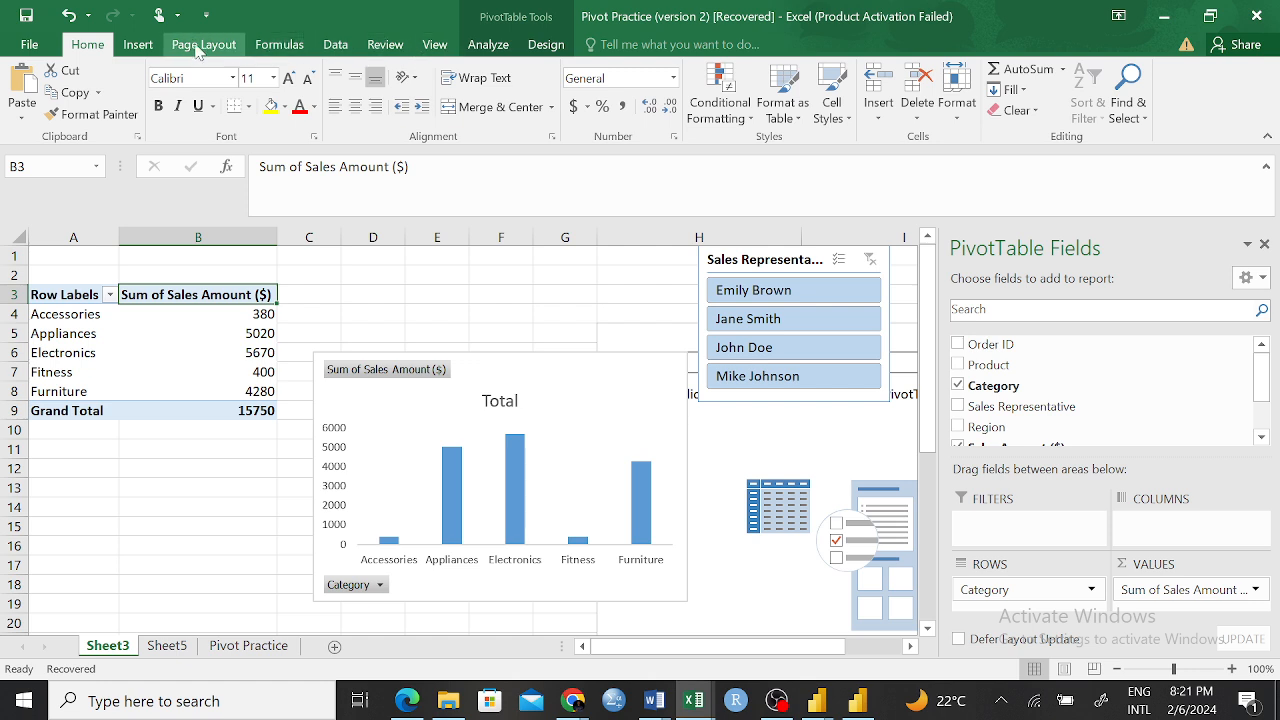
{"action": "left_click", "coordinate": [138, 45]}
{"action": "left_click", "coordinate": [857, 95]}
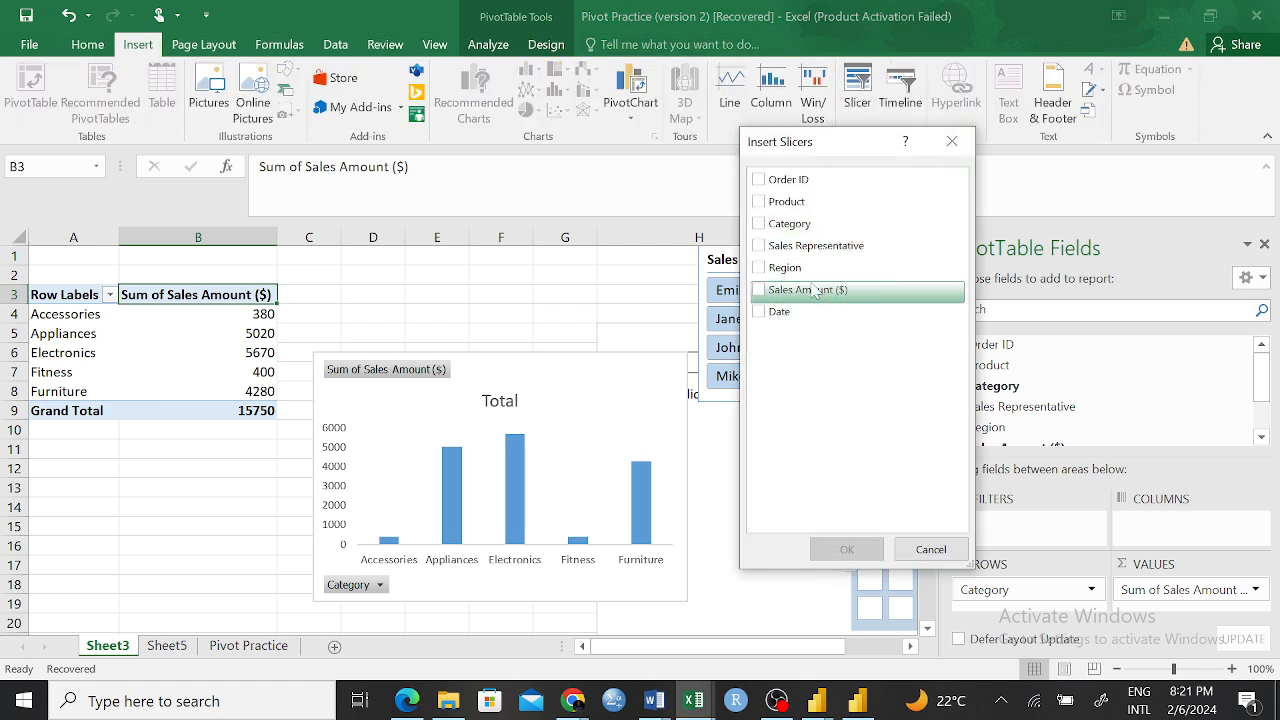
{"action": "left_click", "coordinate": [759, 312]}
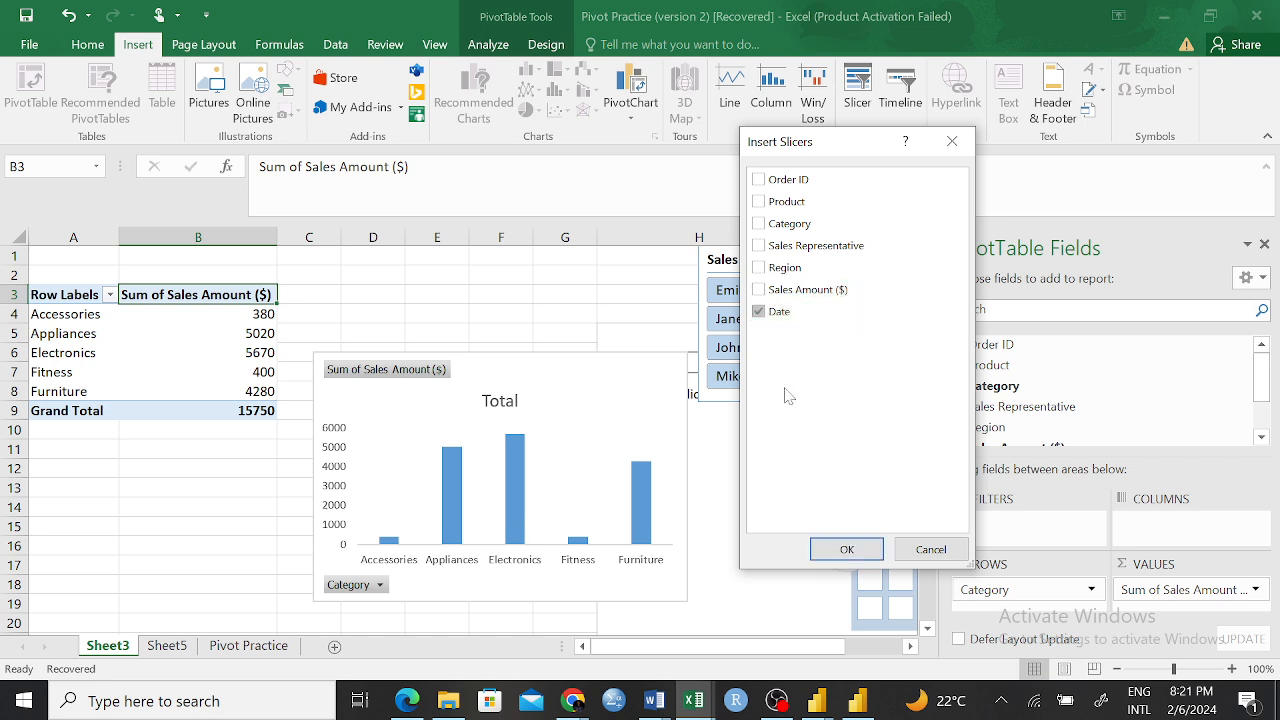
{"action": "left_click", "coordinate": [848, 549]}
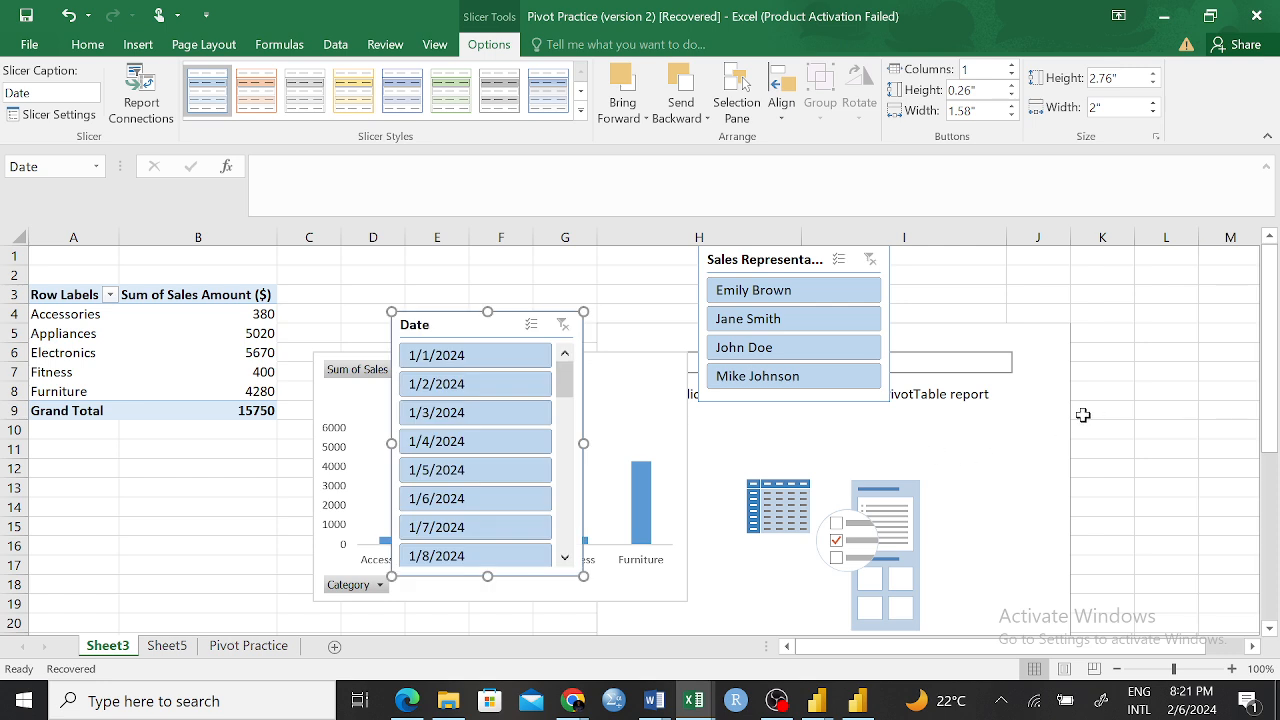
Place the Date slicer beside the Sales Representative slicer, and use it to filter the PivotTable to 1/2/2024 and to 1/4/2024 in turn
{"action": "left_click_drag", "start_coordinate": [452, 322], "coordinate": [1016, 275]}
{"action": "right_click", "coordinate": [1011, 270]}
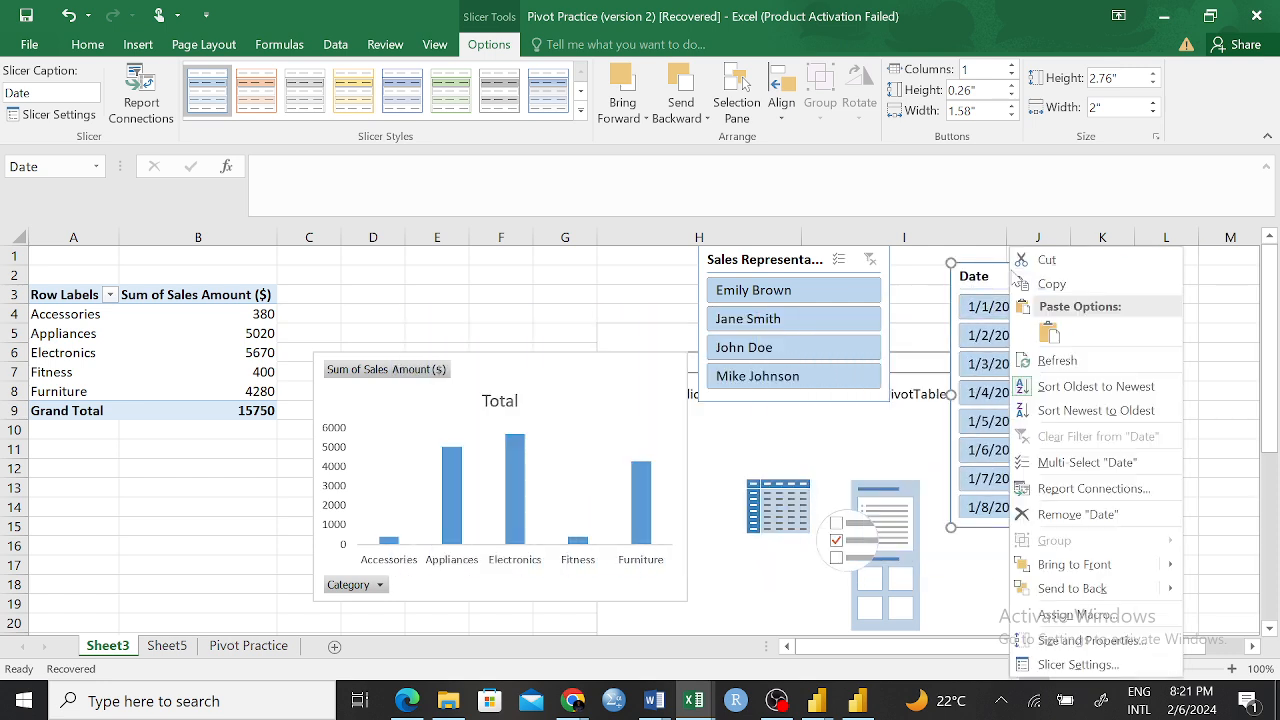
{"action": "left_click", "coordinate": [922, 288]}
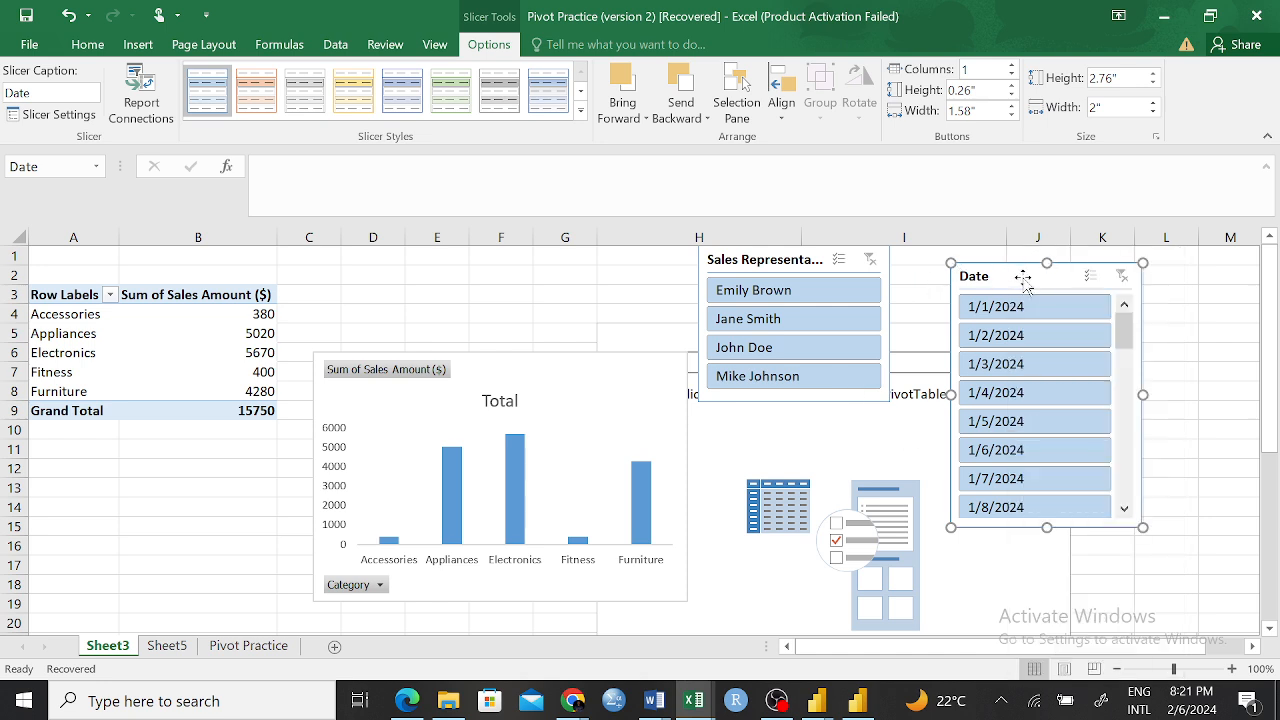
{"action": "left_click", "coordinate": [1046, 338]}
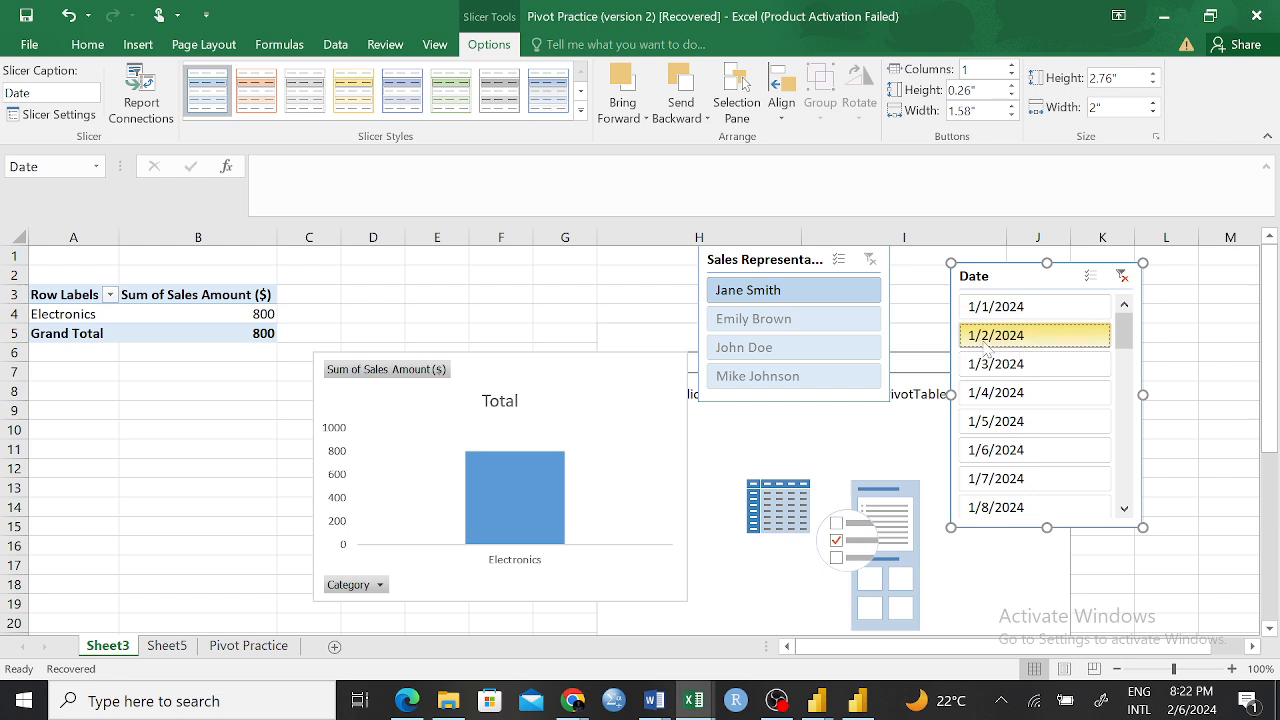
{"action": "left_click", "coordinate": [997, 393]}
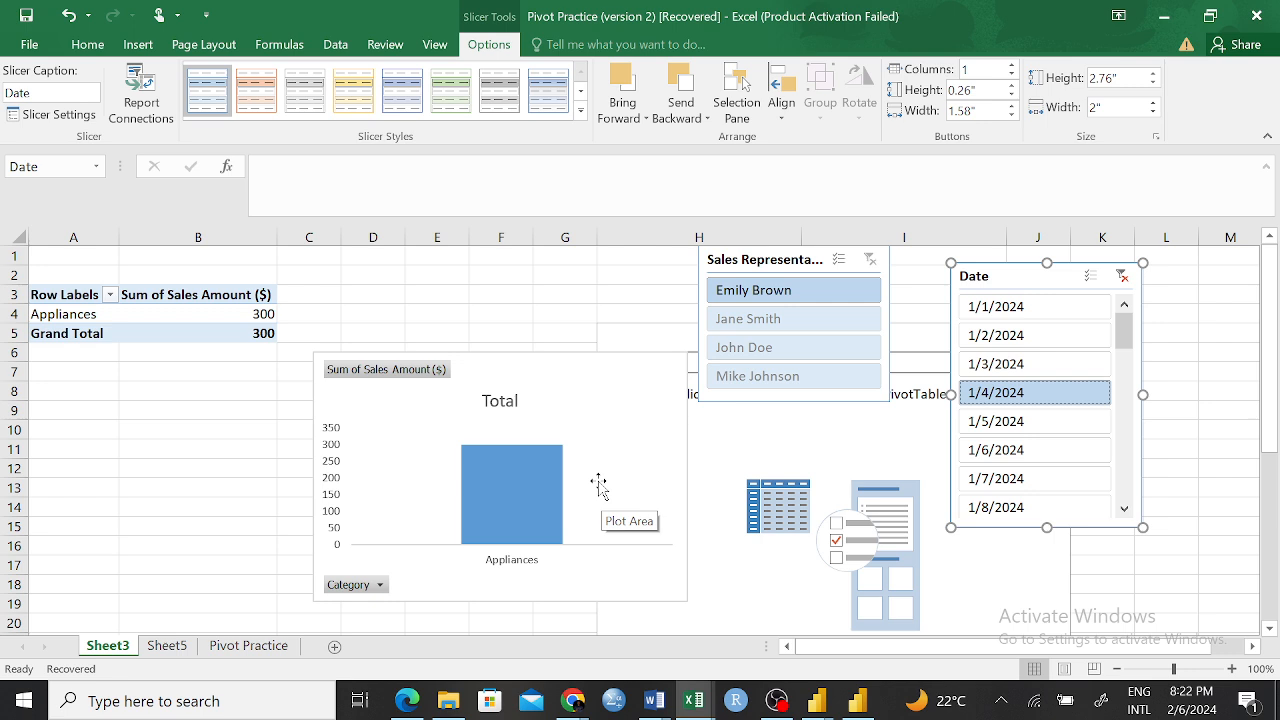
Turn on multi-selection in the Date slicer and add 1/5/2024 and 1/3/2024 to the filter
{"action": "left_click", "coordinate": [1091, 277]}
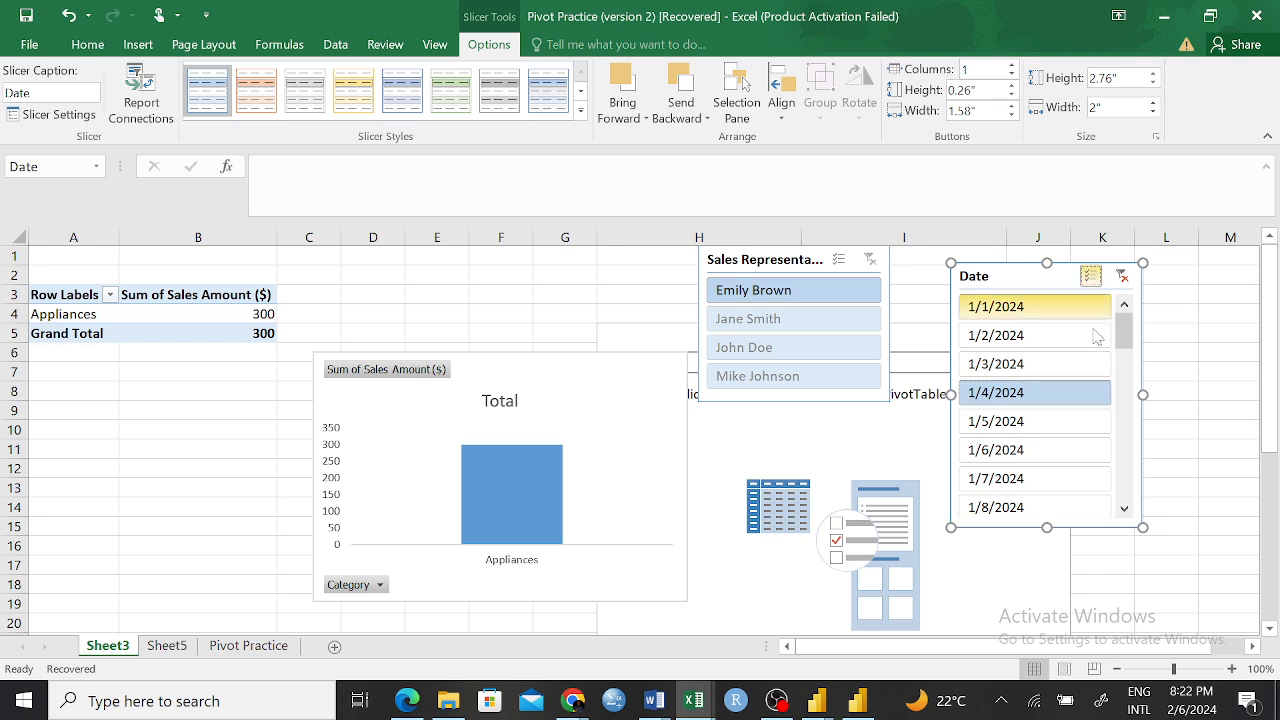
{"action": "left_click", "coordinate": [1051, 421]}
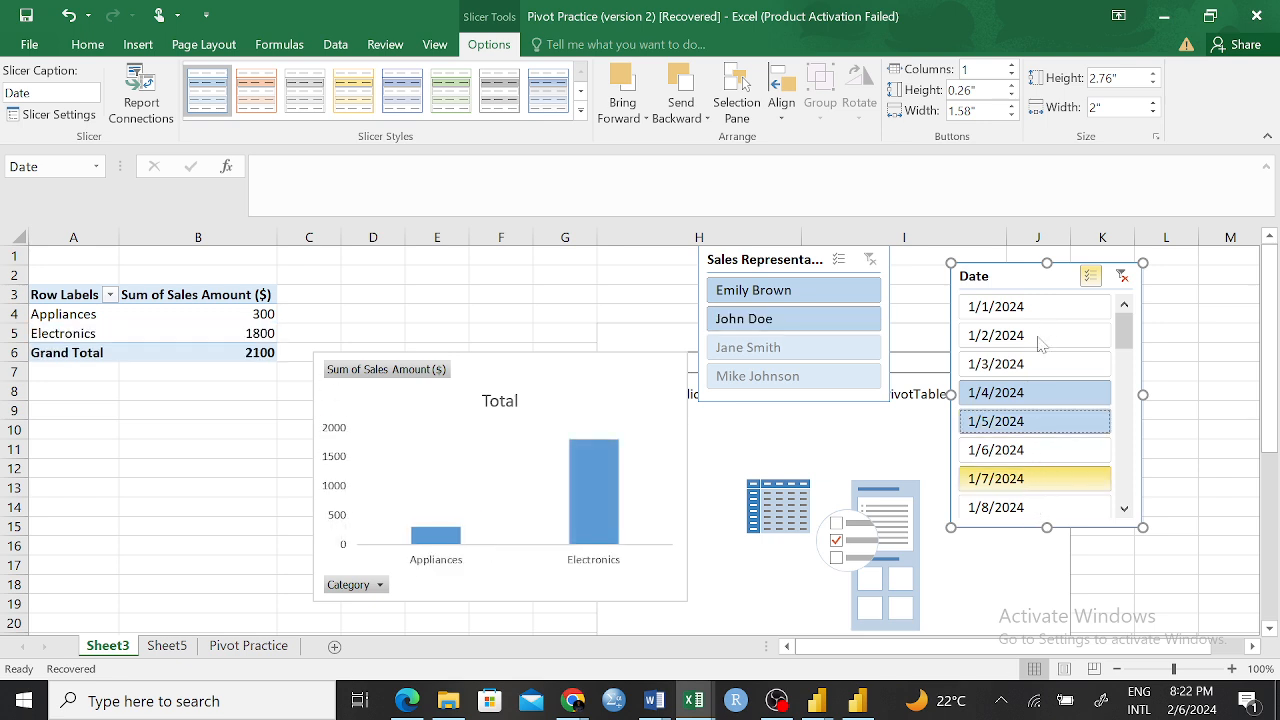
{"action": "left_click", "coordinate": [1022, 367]}
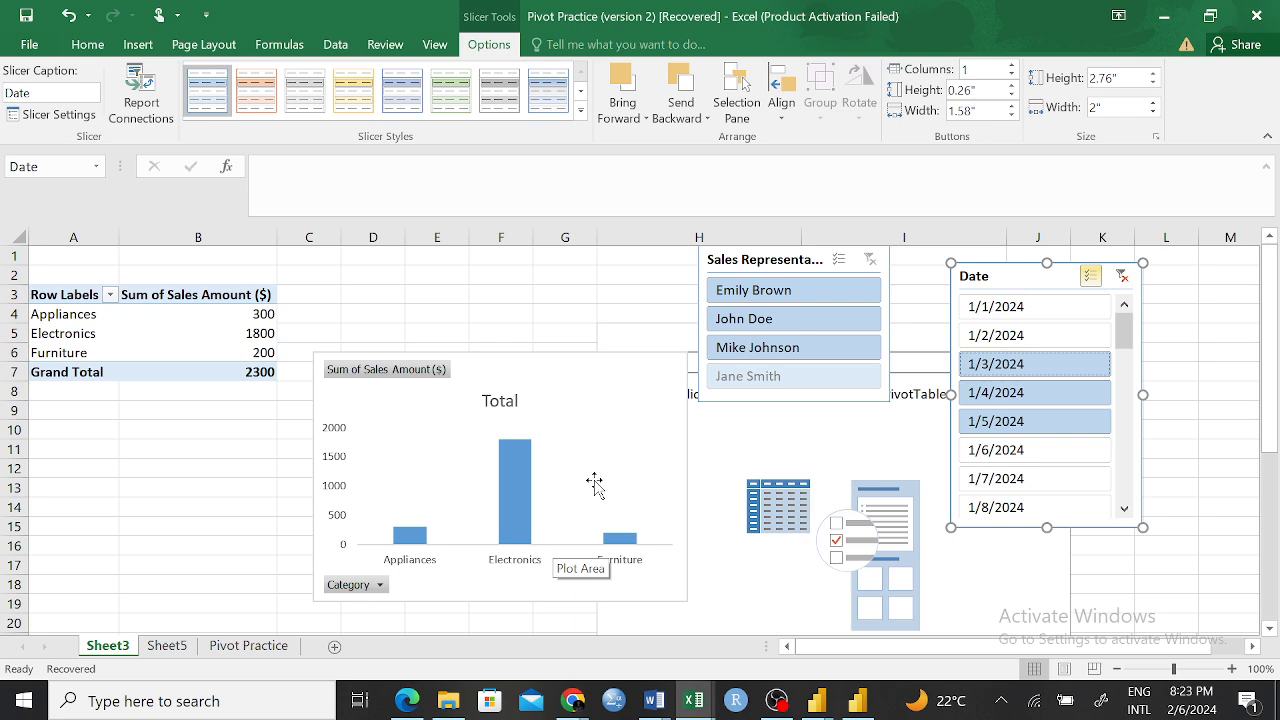
Switch to Power BI and filter the report's Summary page by 2020, 2019 and Wall Market in turn with its slicers, clearing the filters
{"action": "left_click", "coordinate": [857, 701]}
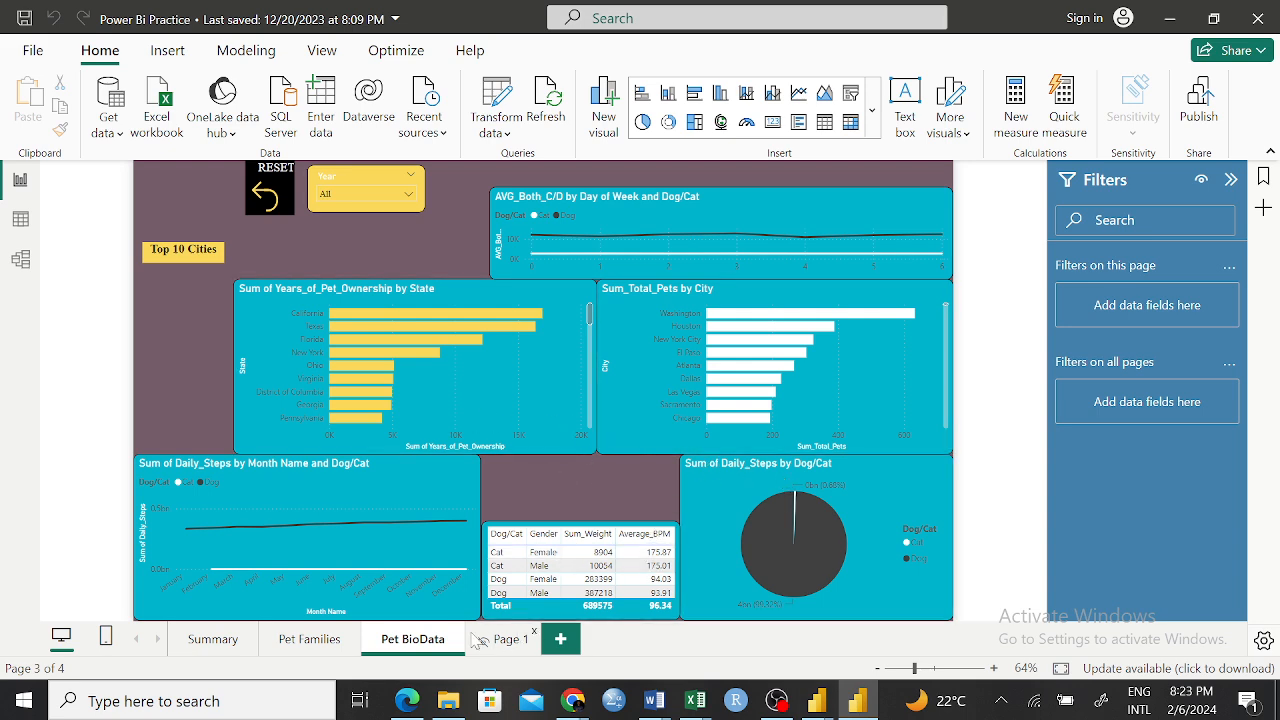
{"action": "left_click", "coordinate": [216, 640]}
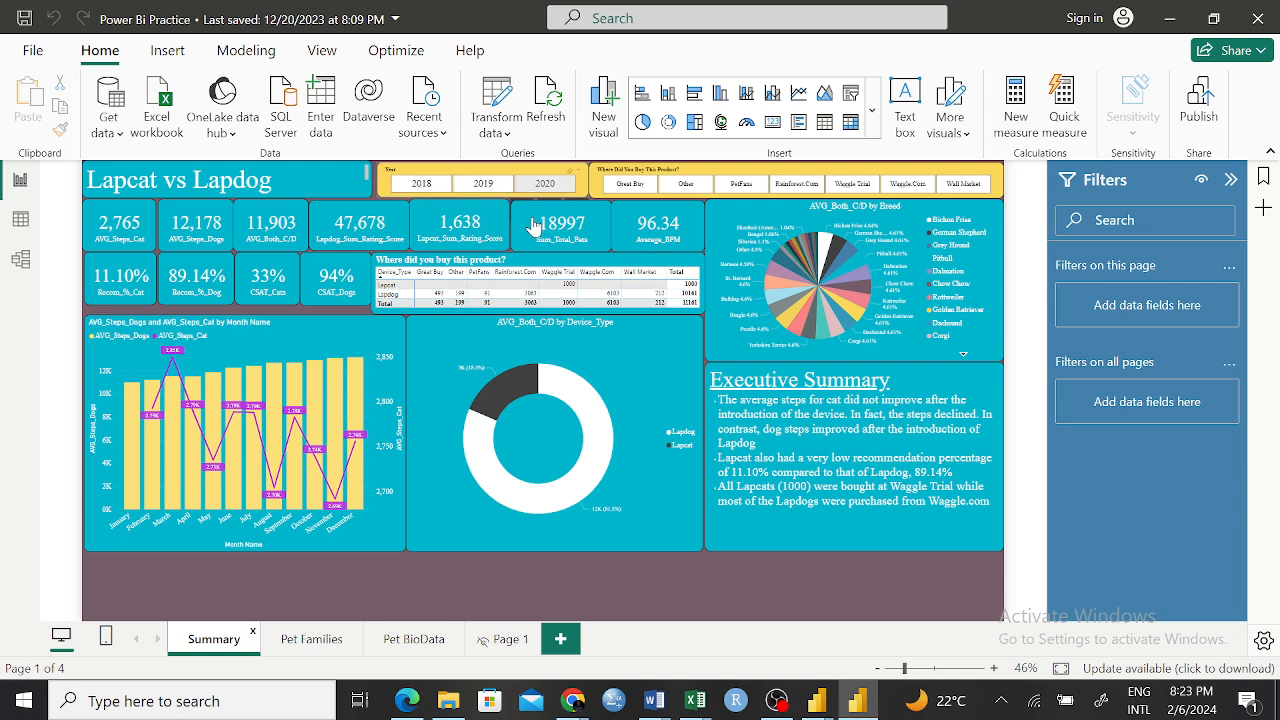
{"action": "left_click", "coordinate": [540, 186]}
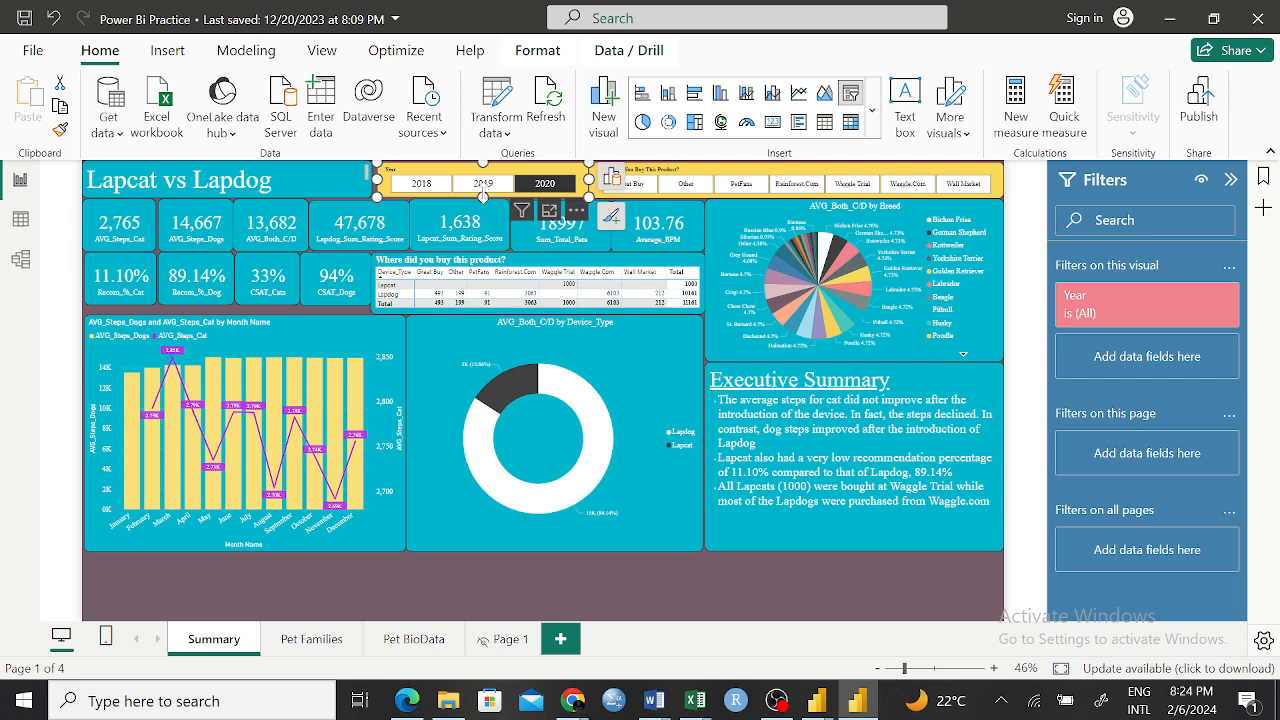
{"action": "left_click", "coordinate": [477, 188]}
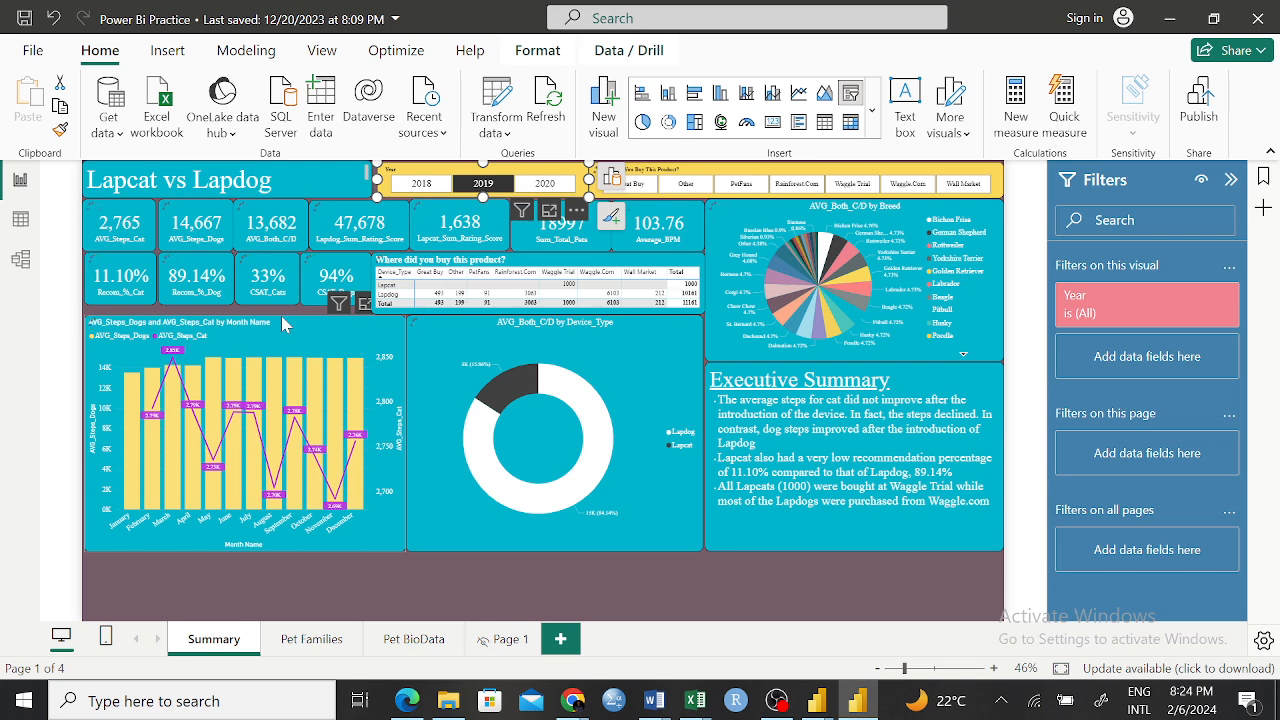
{"action": "left_click", "coordinate": [490, 463]}
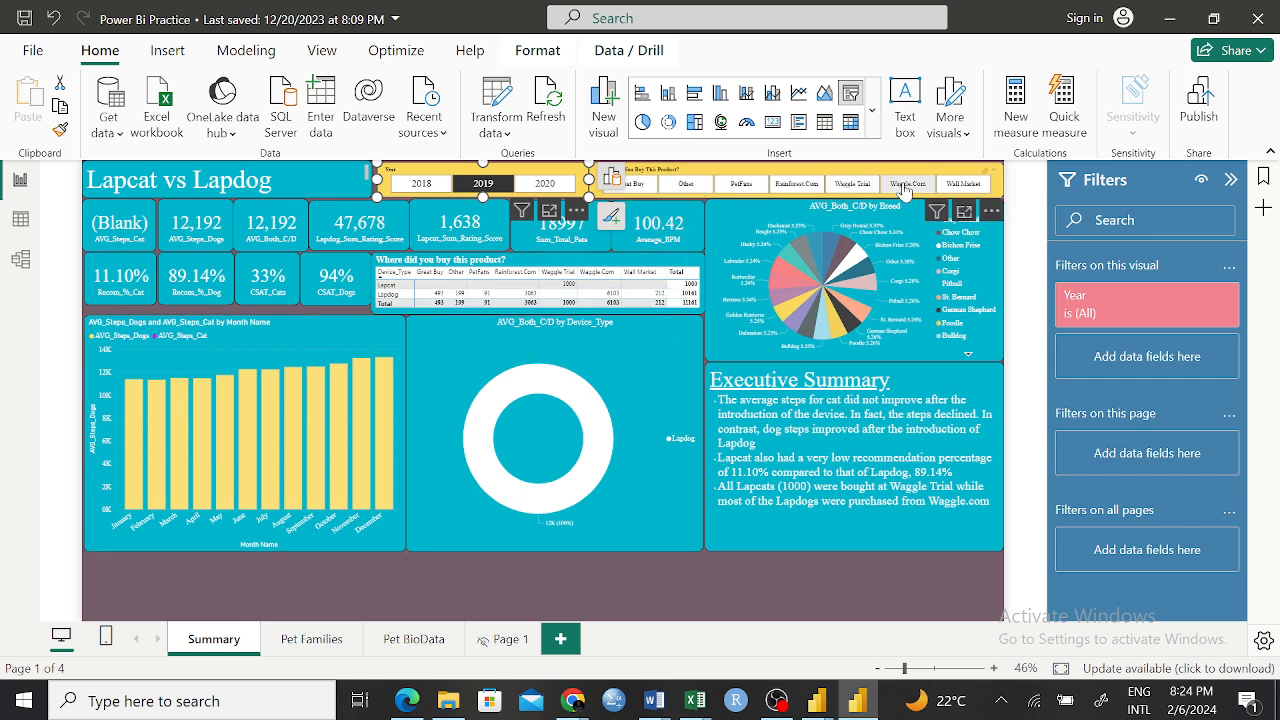
{"action": "left_click", "coordinate": [498, 189]}
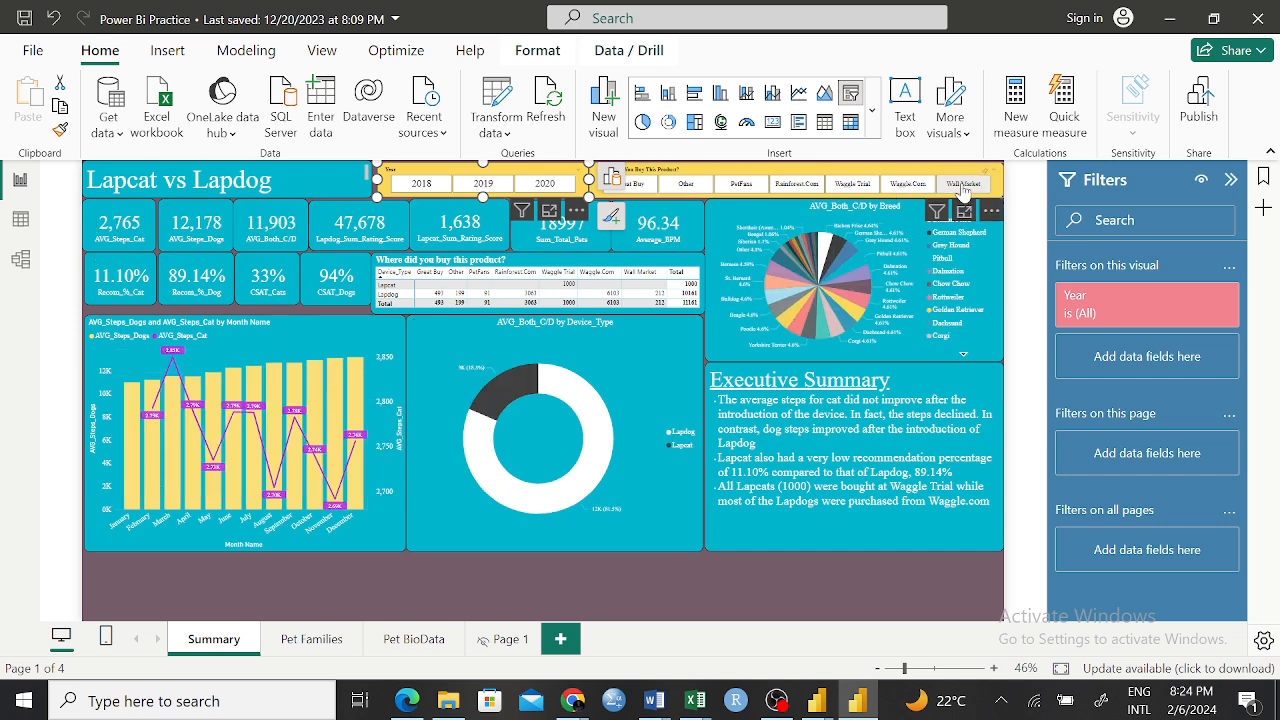
{"action": "left_click", "coordinate": [963, 184]}
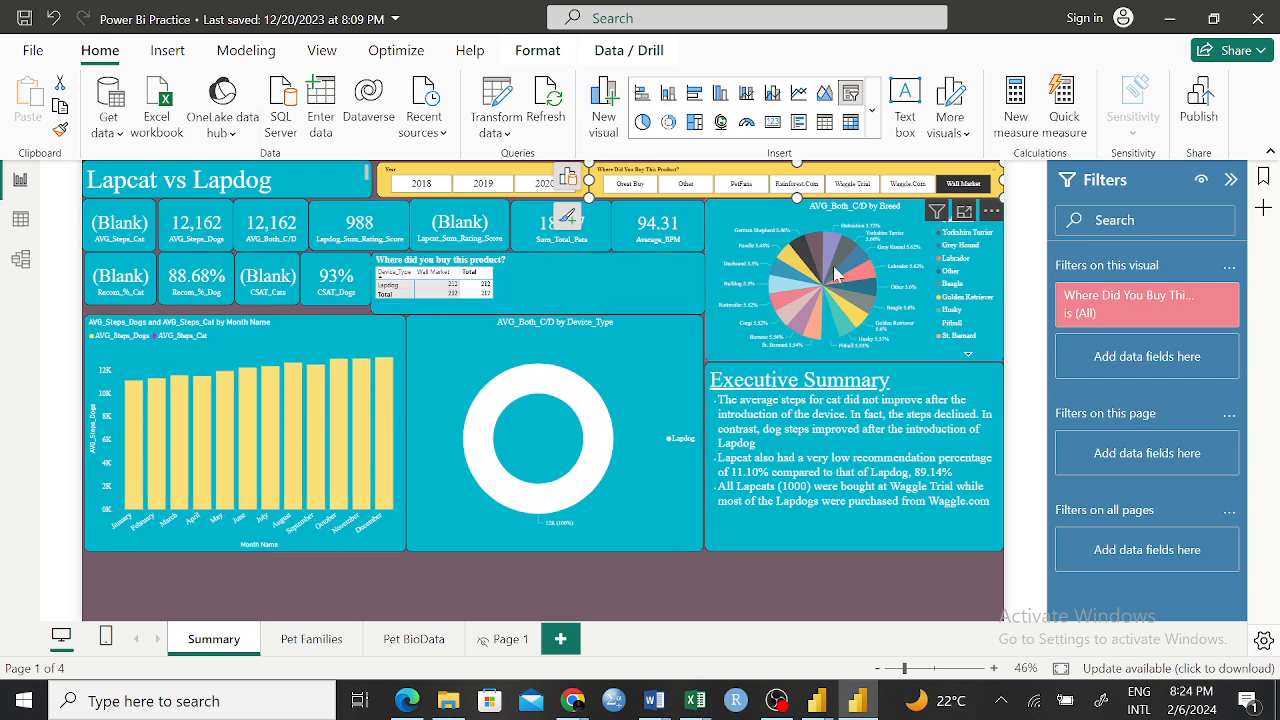
{"action": "left_click", "coordinate": [955, 188]}
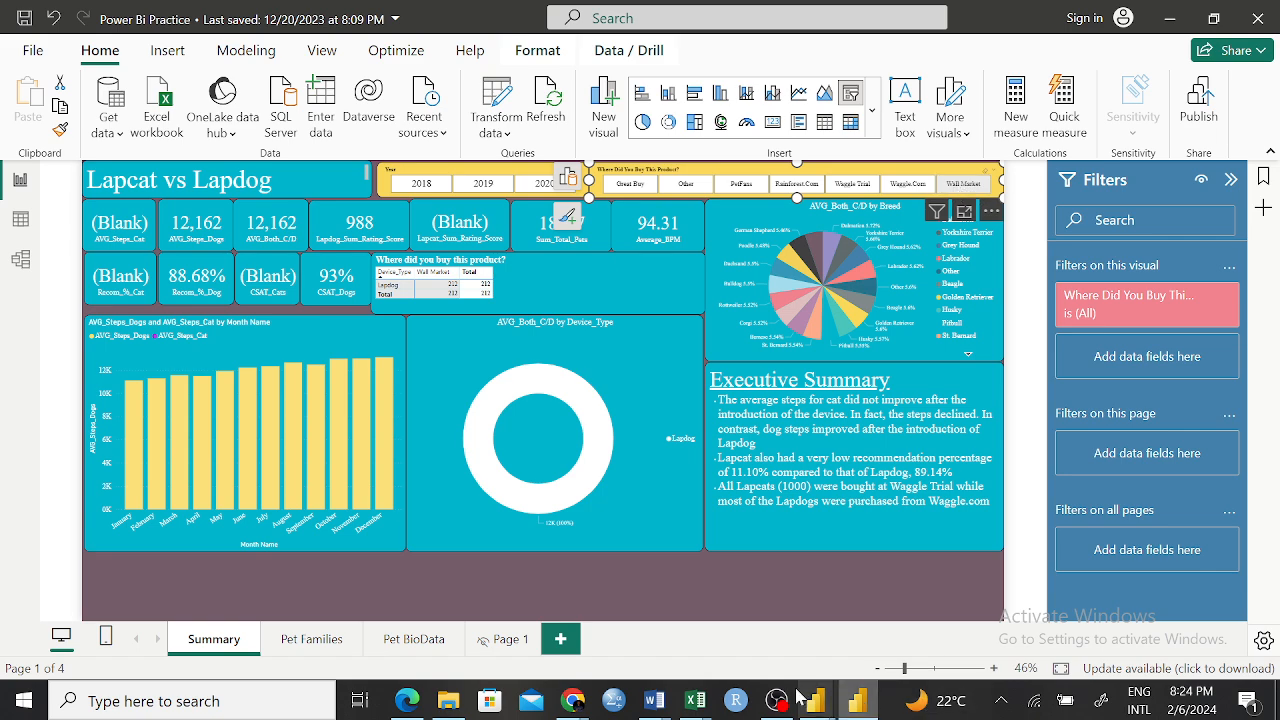
Return to the Pivot Practice workbook in Excel and shift the Date slicer, Sales Representative slicer and PivotChart farther from the PivotTable
{"action": "mouse_move", "coordinate": [695, 700]}
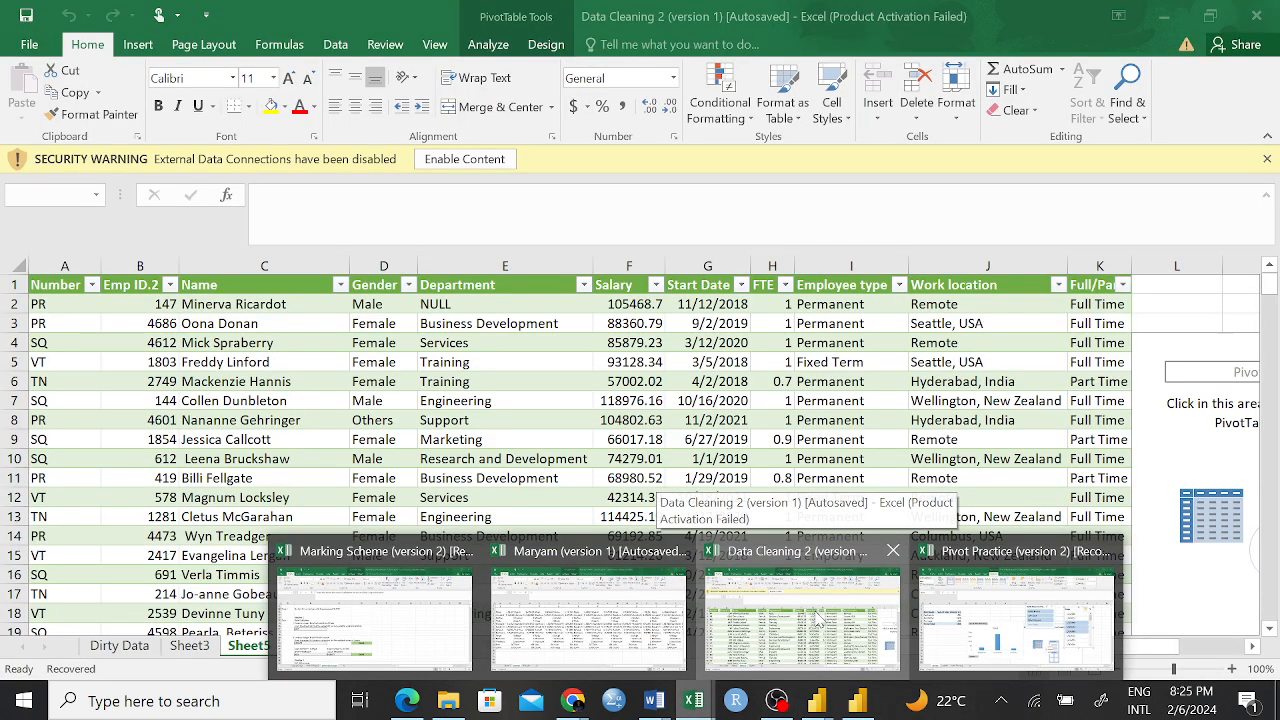
{"action": "left_click", "coordinate": [730, 650]}
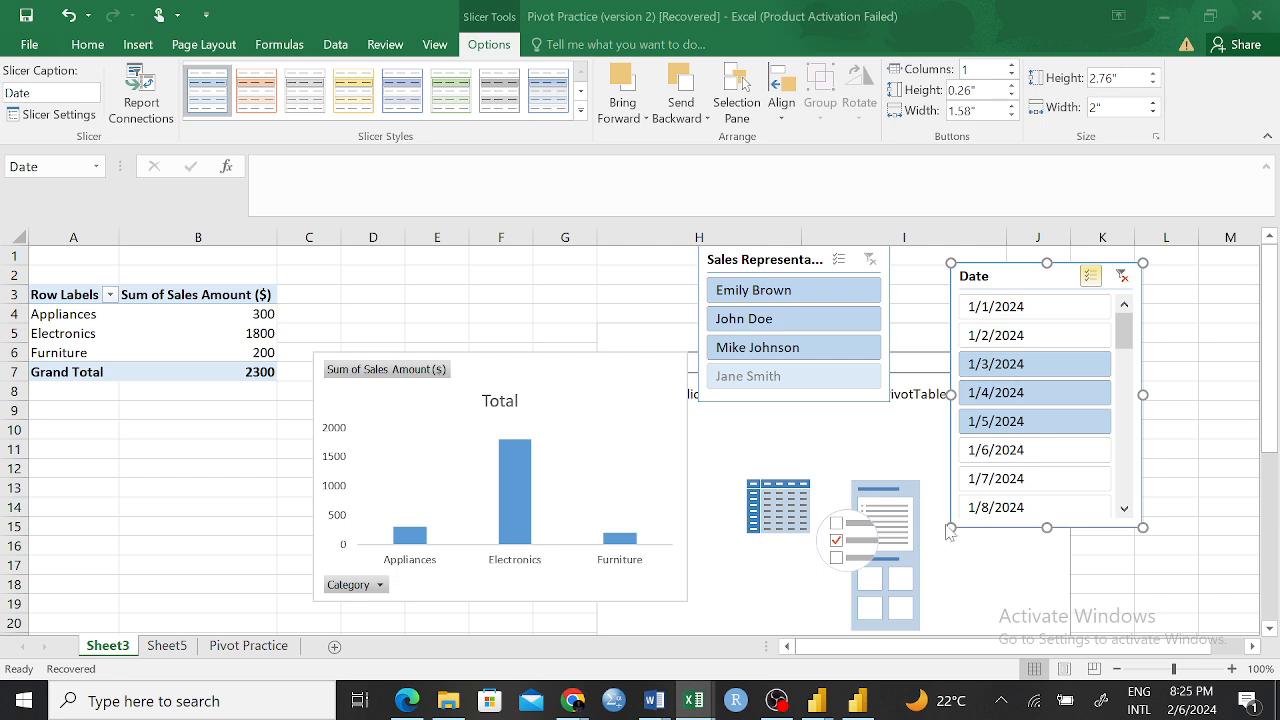
{"action": "left_click_drag", "start_coordinate": [1060, 277], "coordinate": [1126, 265]}
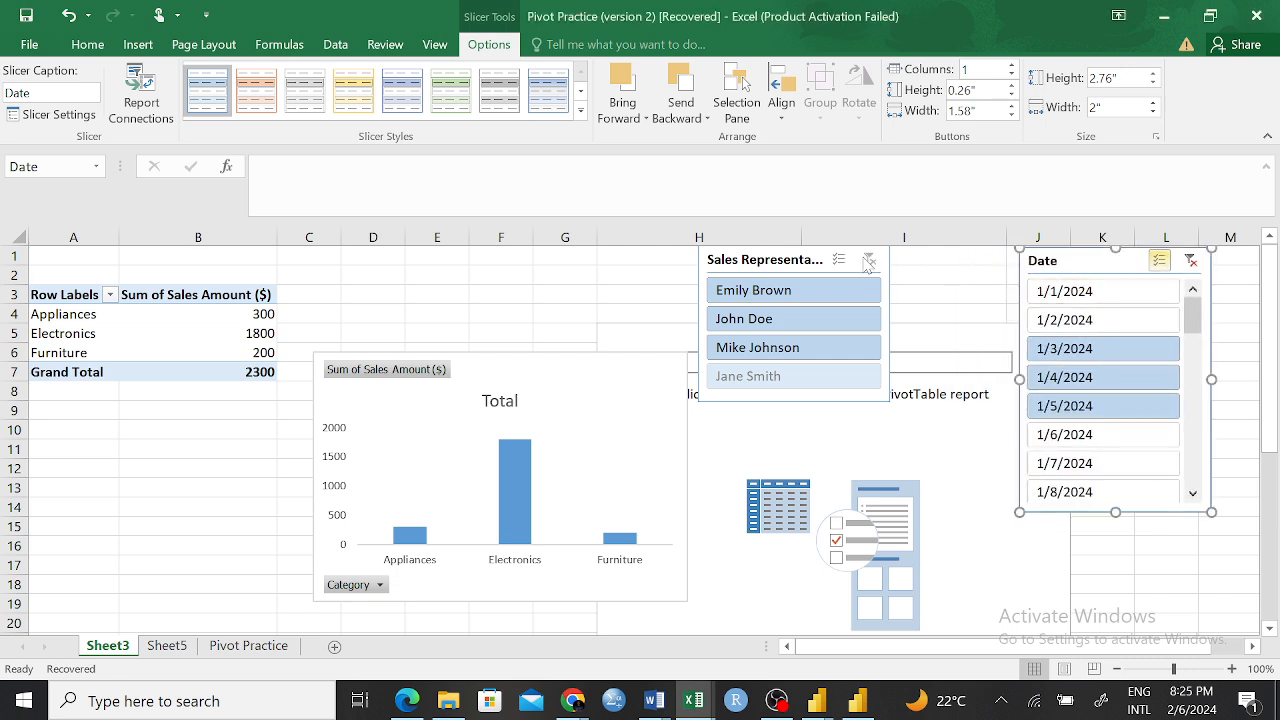
{"action": "left_click_drag", "start_coordinate": [855, 262], "coordinate": [979, 260]}
{"action": "left_click_drag", "start_coordinate": [623, 366], "coordinate": [747, 422]}
{"action": "left_click_drag", "start_coordinate": [225, 292], "coordinate": [413, 332]}
{"action": "left_click", "coordinate": [378, 372]}
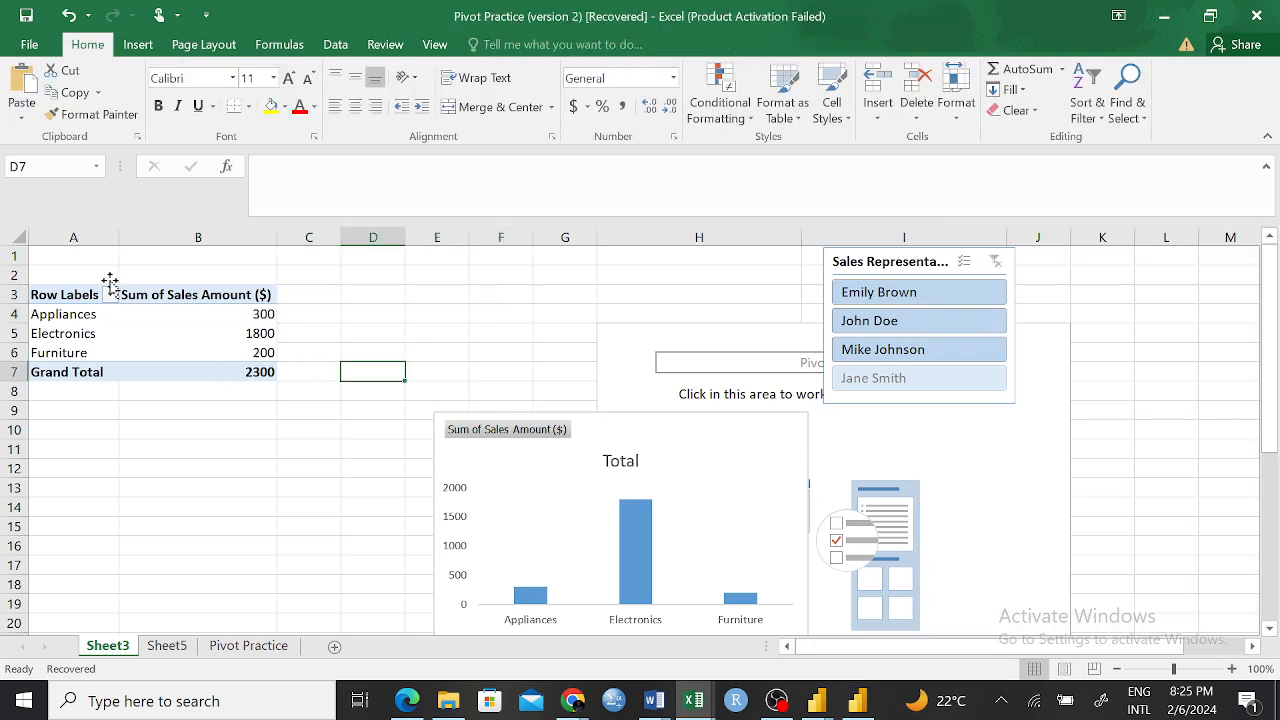
{"action": "left_click", "coordinate": [71, 292]}
{"action": "left_click", "coordinate": [104, 410]}
{"action": "left_click_drag", "start_coordinate": [40, 292], "coordinate": [263, 368]}
{"action": "left_click", "coordinate": [238, 553]}
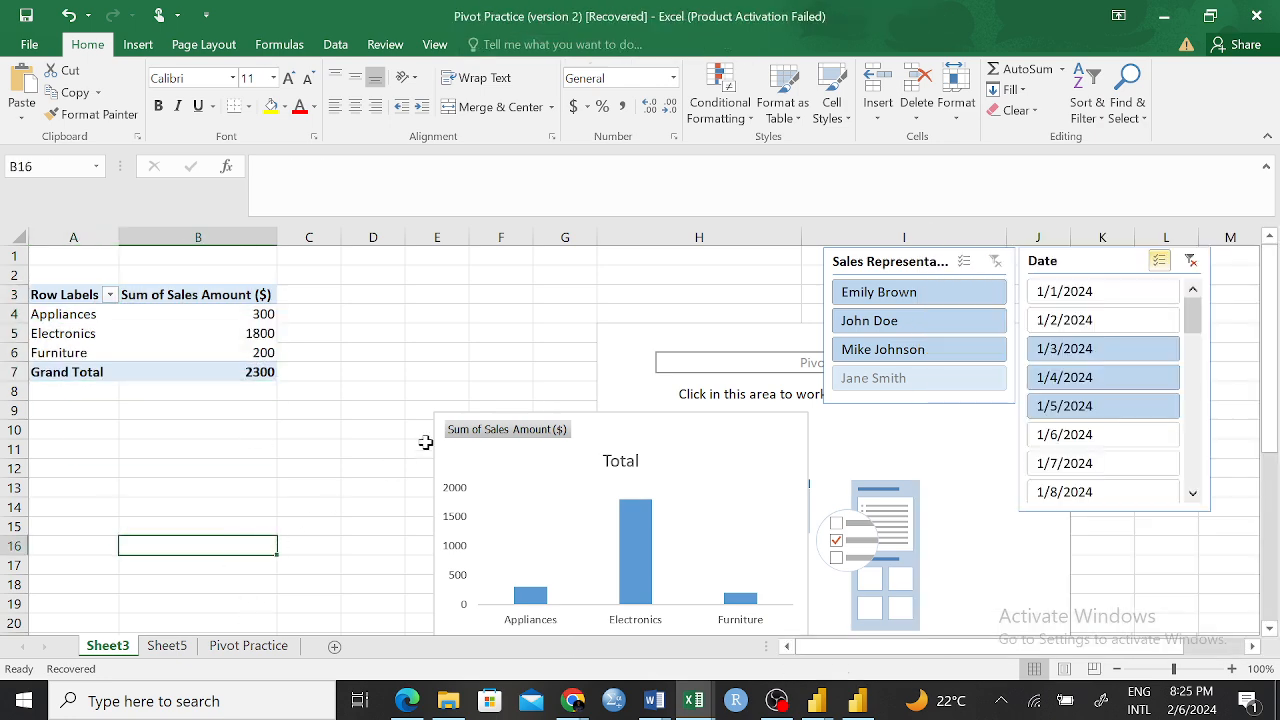
Move the PivotChart beneath the PivotTable, over columns A to D and about rows 13 to 26
{"action": "scroll", "coordinate": [570, 462], "scroll_direction": "down", "scroll_amount": 3}
{"action": "scroll", "coordinate": [613, 505], "scroll_direction": "down", "scroll_amount": 2}
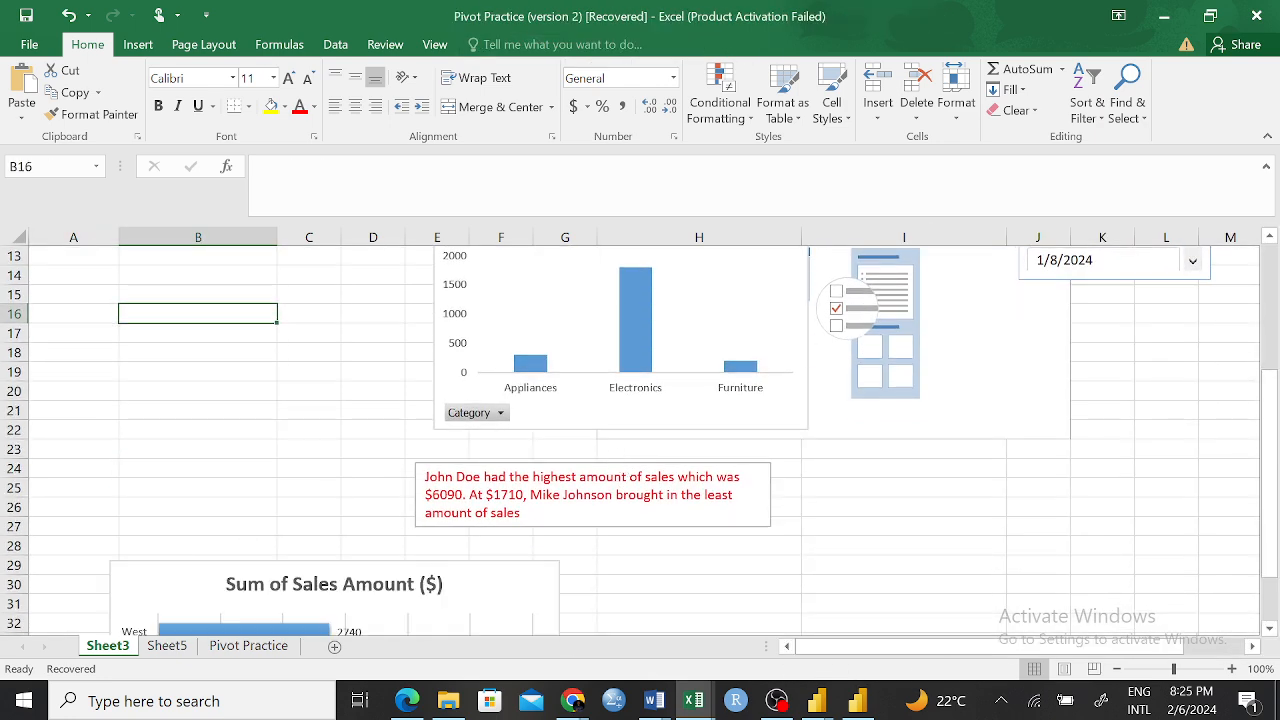
{"action": "left_click", "coordinate": [503, 308]}
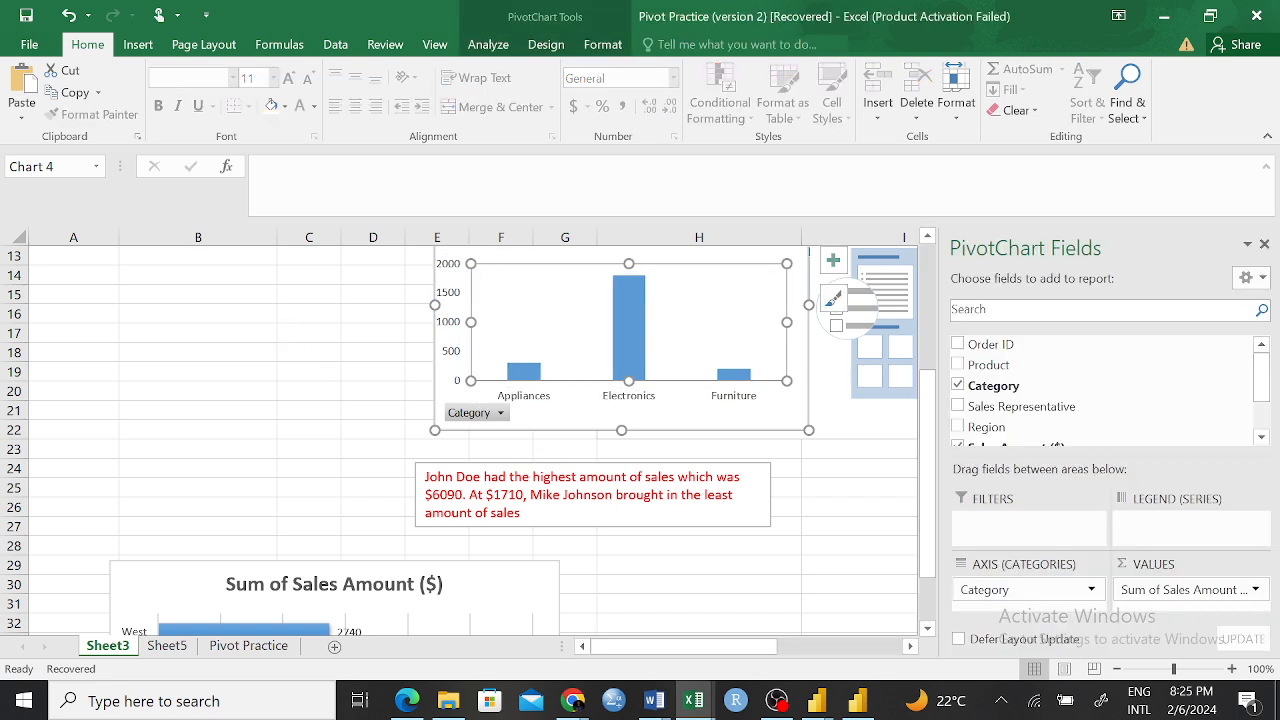
{"action": "left_click_drag", "start_coordinate": [440, 386], "coordinate": [33, 462]}
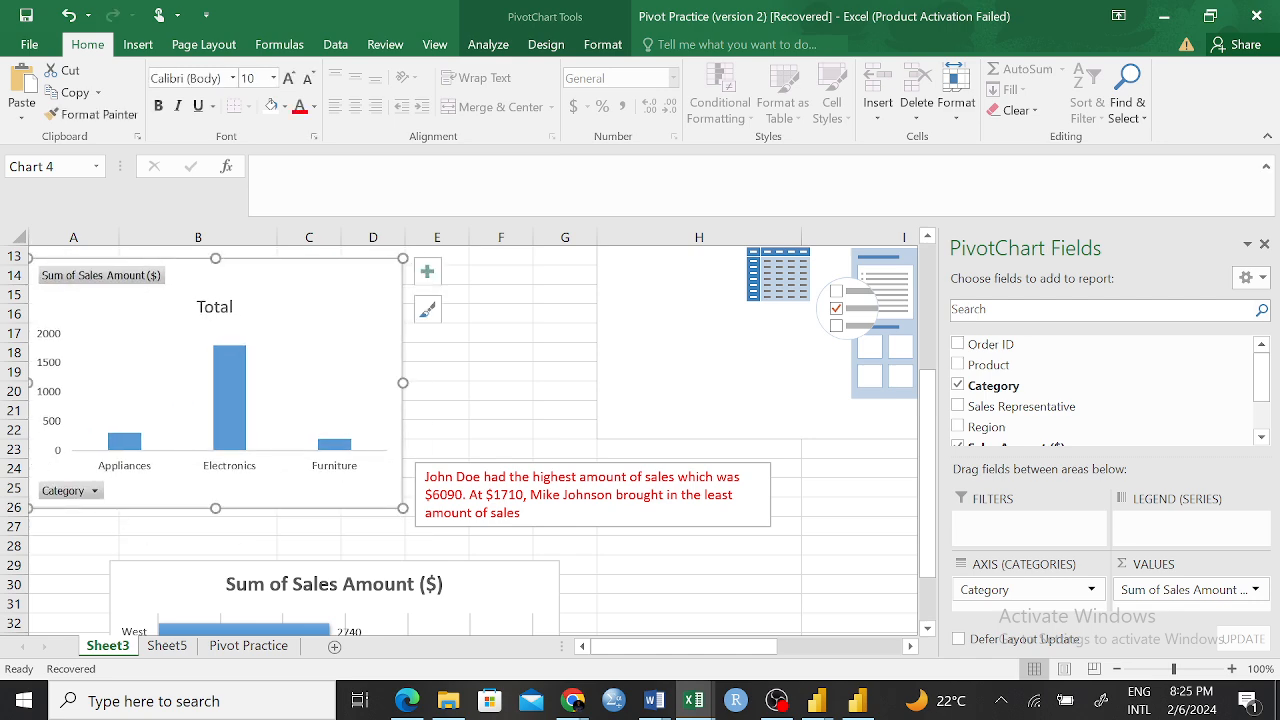
Review the sheet's layout, including the PivotChart, the sales comment text box and the bar chart of sales amount by region
{"action": "scroll", "coordinate": [611, 514], "scroll_direction": "up", "scroll_amount": 2}
{"action": "scroll", "coordinate": [611, 514], "scroll_direction": "down", "scroll_amount": 3}
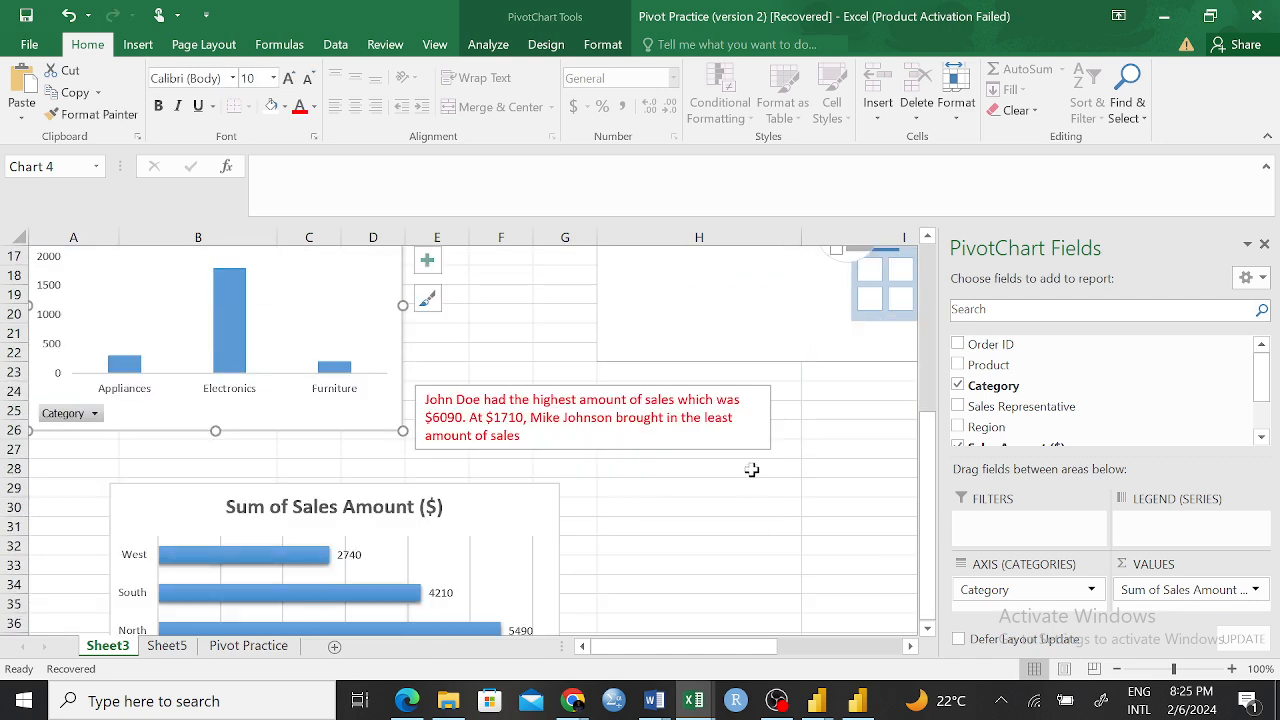
{"action": "left_click", "coordinate": [752, 472]}
{"action": "scroll", "coordinate": [583, 540], "scroll_direction": "down", "scroll_amount": 3}
{"action": "left_click", "coordinate": [517, 343]}
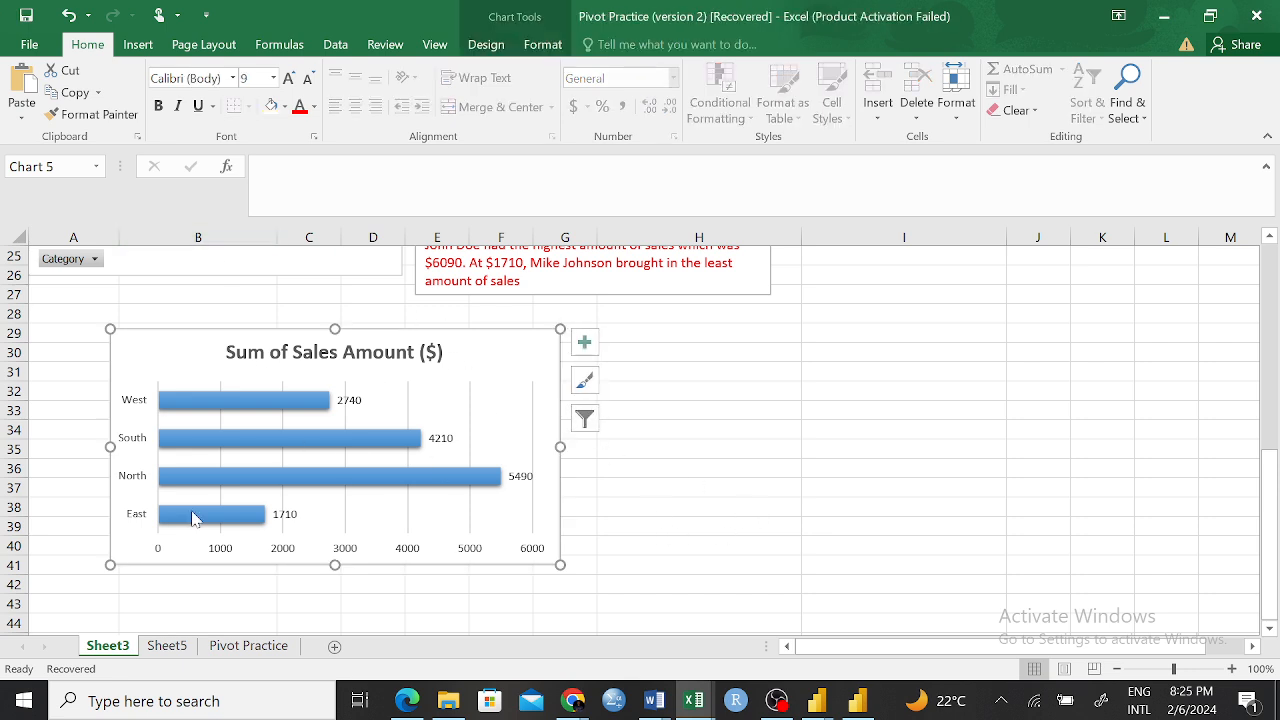
{"action": "left_click", "coordinate": [926, 603]}
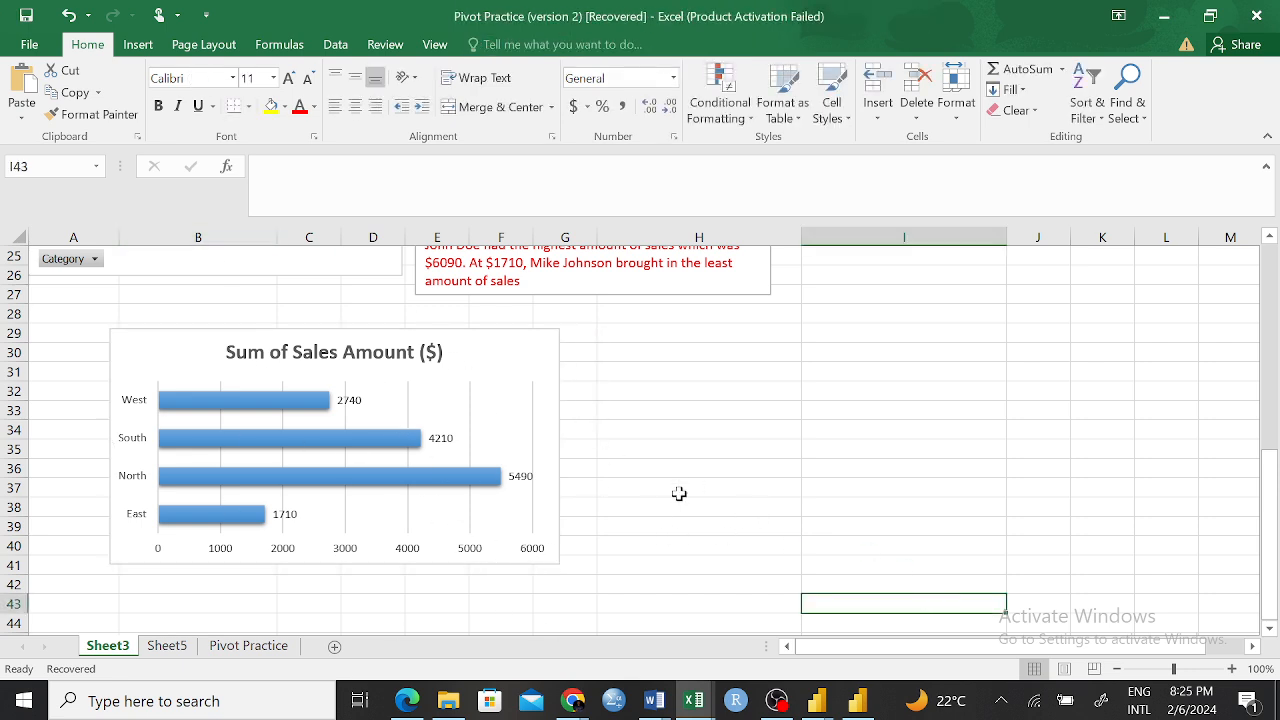
{"action": "scroll", "coordinate": [711, 493], "scroll_direction": "up", "scroll_amount": 7}
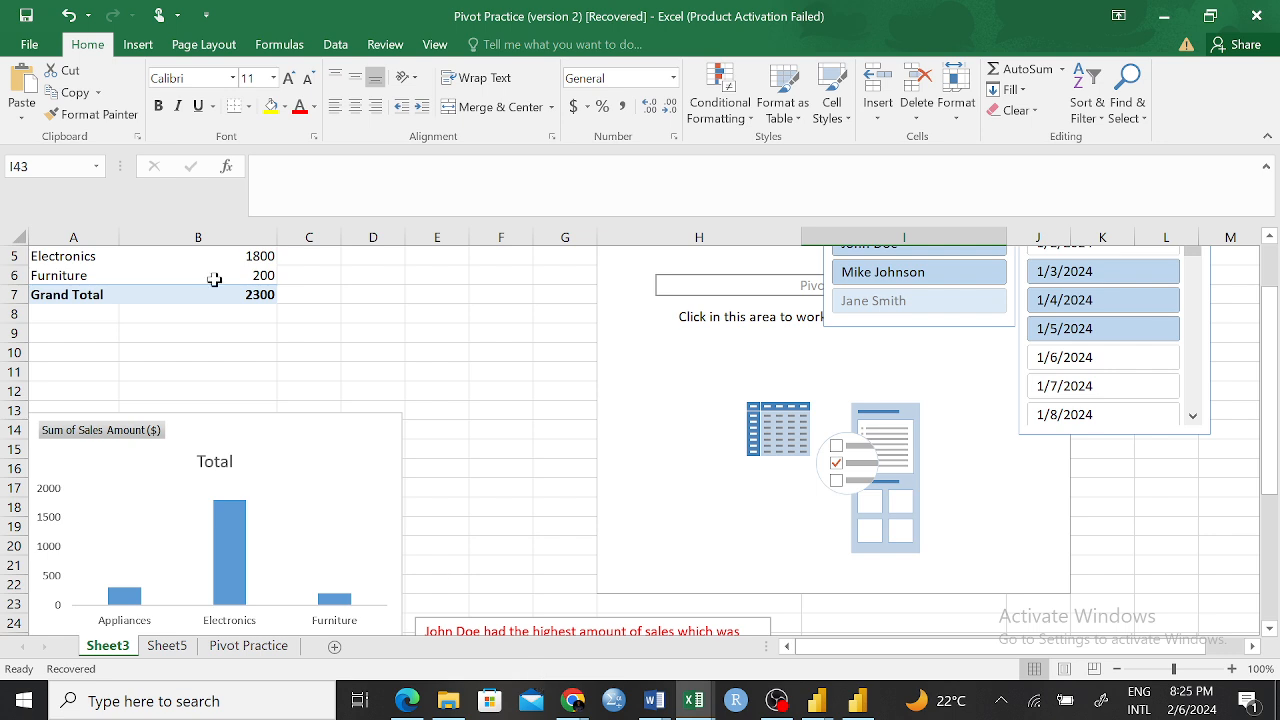
{"action": "left_click", "coordinate": [140, 45]}
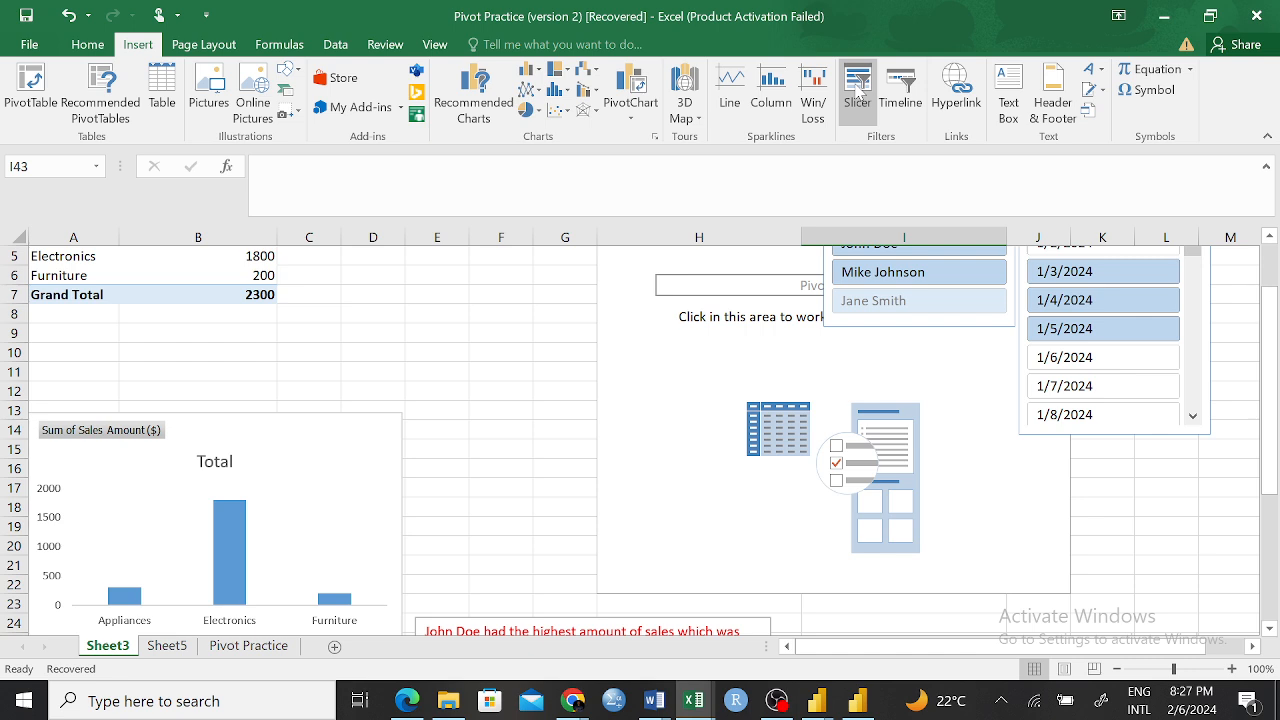
{"action": "left_click", "coordinate": [772, 92]}
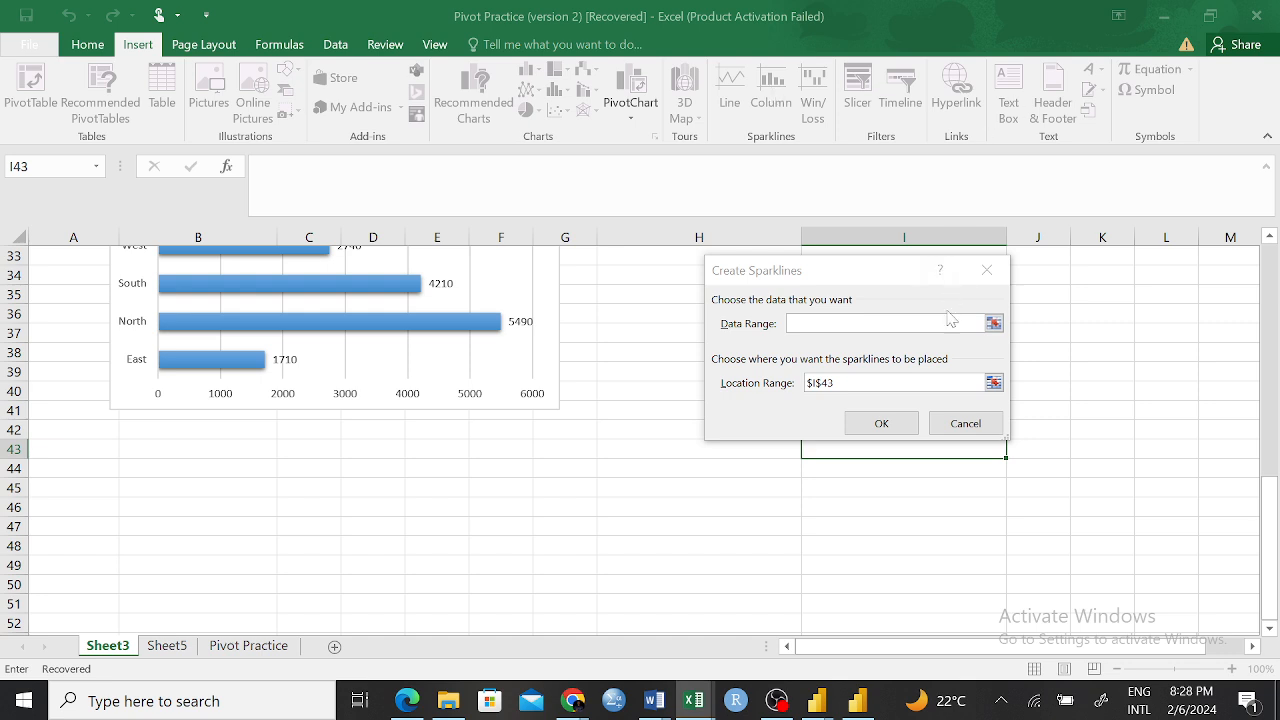
{"action": "left_click", "coordinate": [969, 427]}
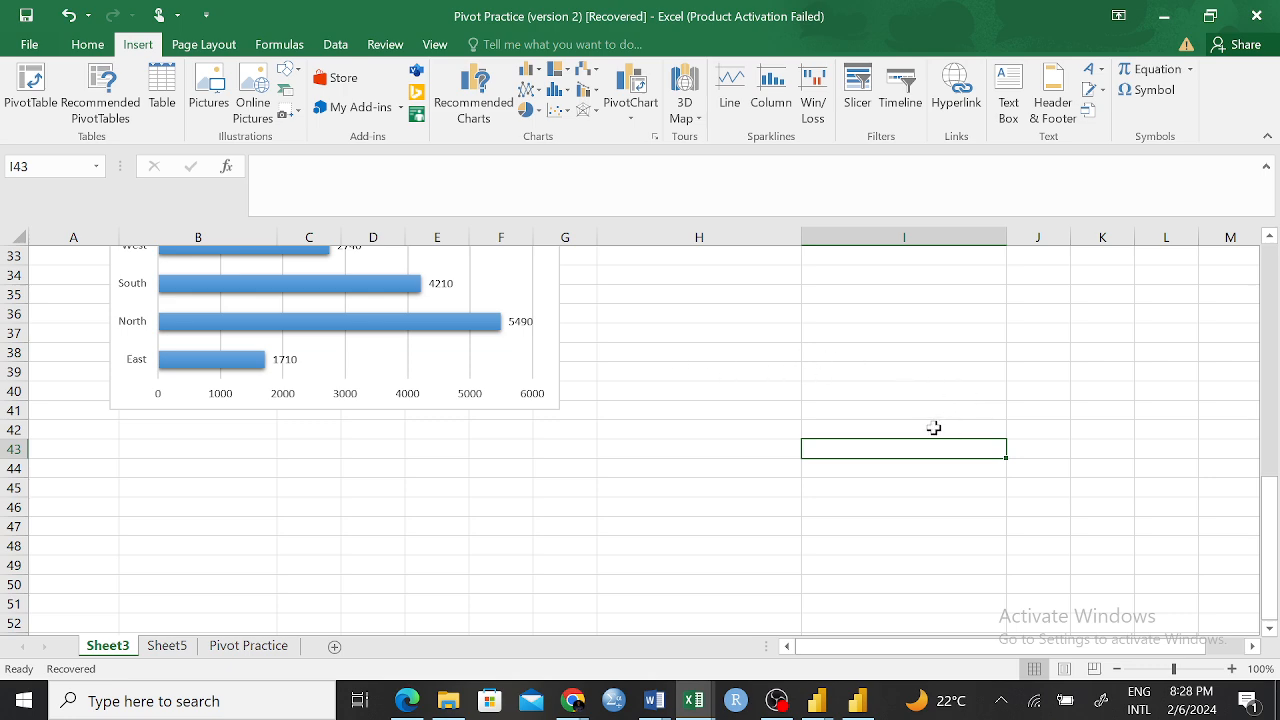
{"action": "scroll", "coordinate": [837, 364], "scroll_direction": "up", "scroll_amount": 1}
{"action": "scroll", "coordinate": [837, 364], "scroll_direction": "up", "scroll_amount": 6}
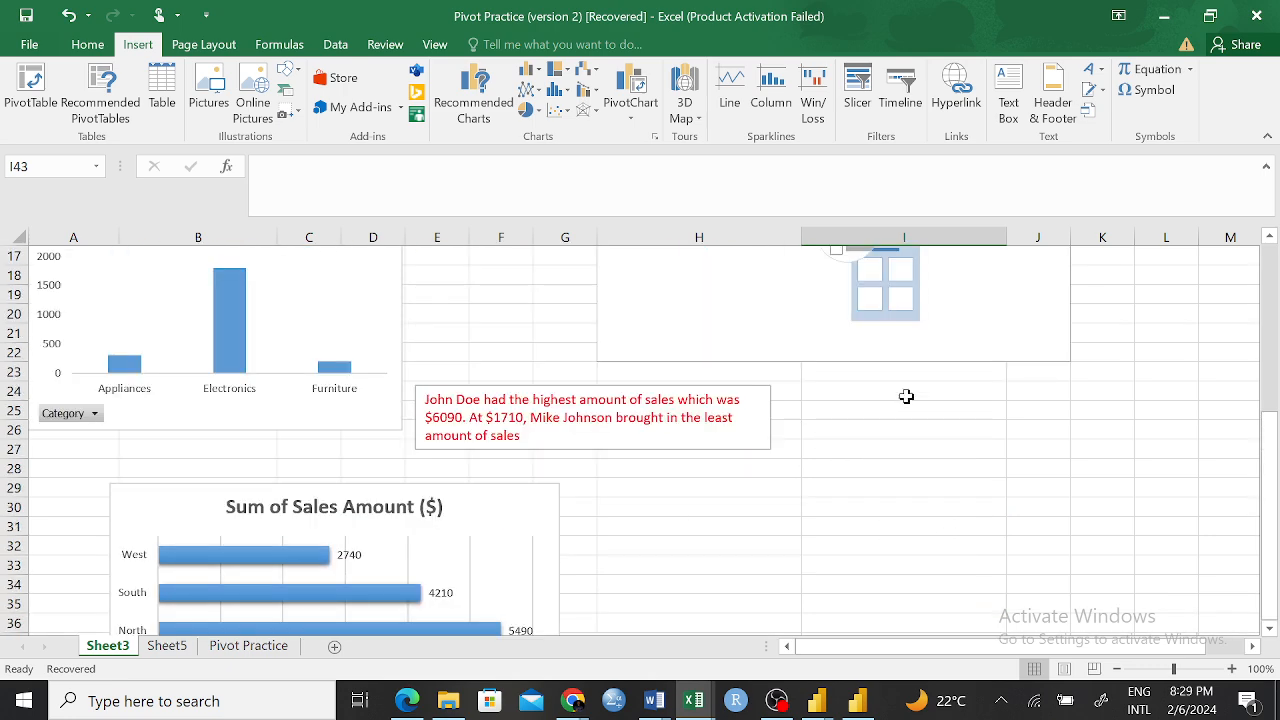
{"action": "scroll", "coordinate": [566, 369], "scroll_direction": "up", "scroll_amount": 4}
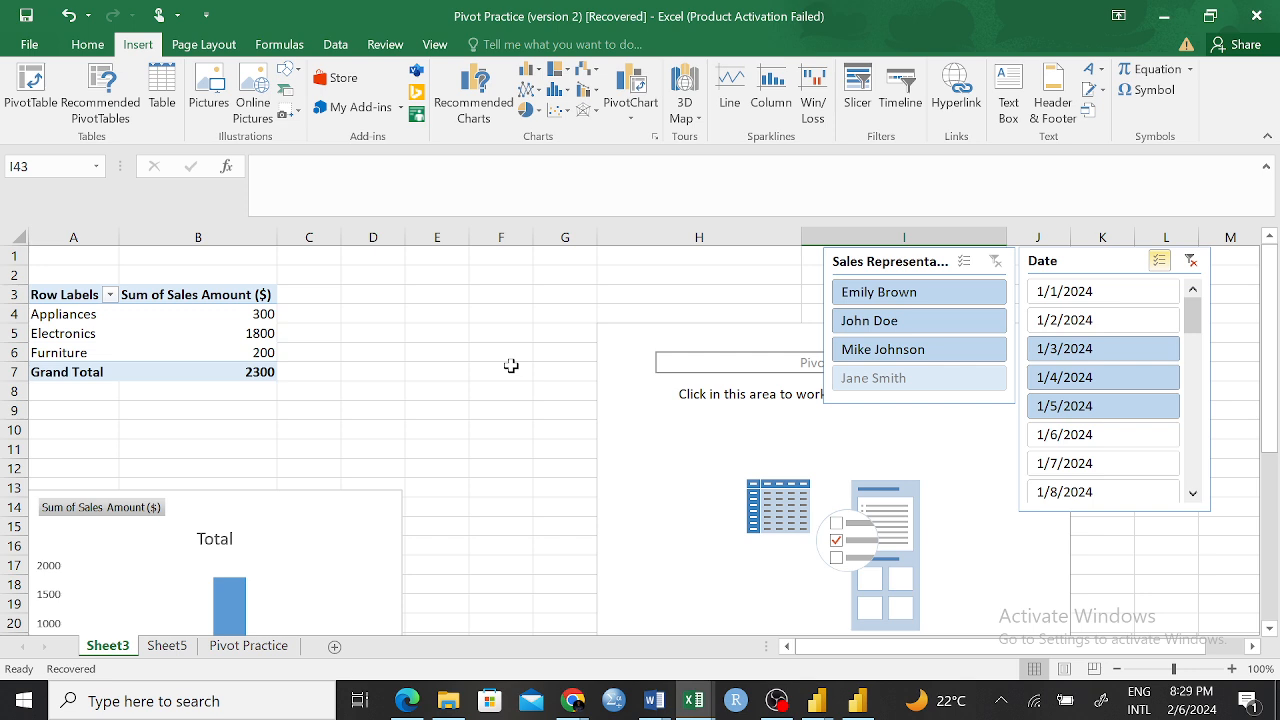
{"action": "scroll", "coordinate": [550, 373], "scroll_direction": "down", "scroll_amount": 1}
{"action": "scroll", "coordinate": [550, 373], "scroll_direction": "down", "scroll_amount": 1}
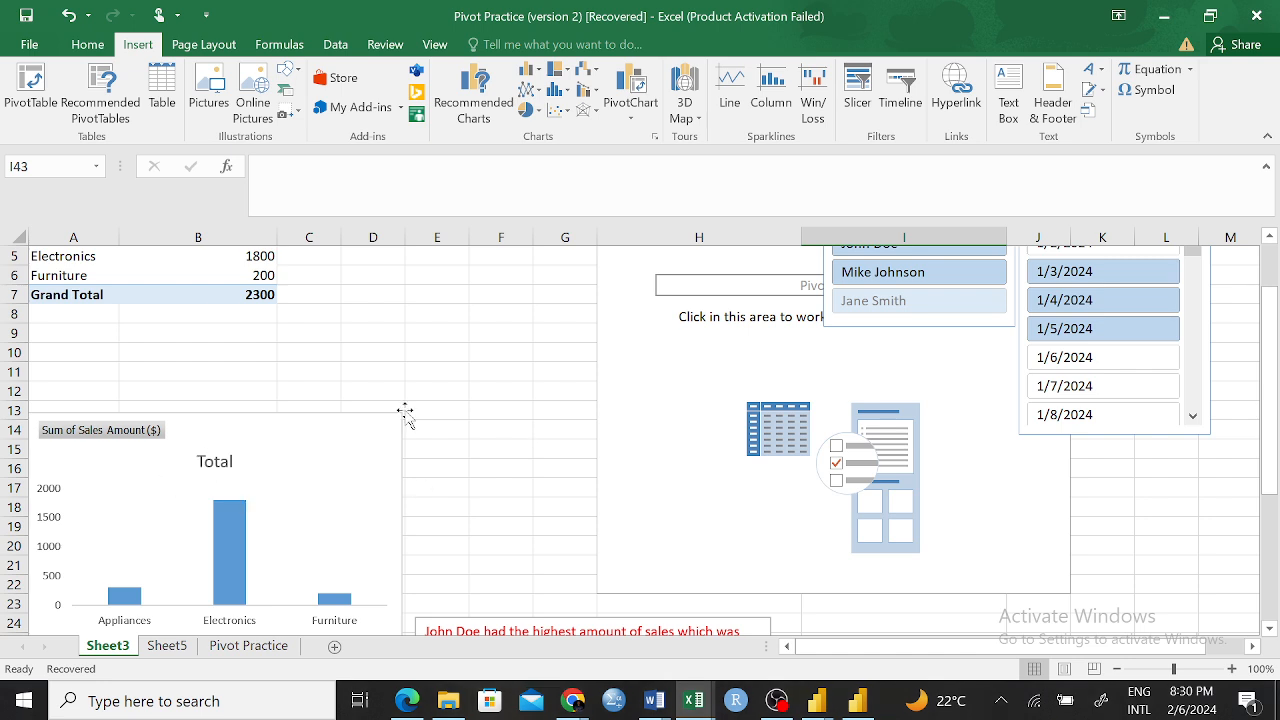
{"action": "scroll", "coordinate": [405, 412], "scroll_direction": "up", "scroll_amount": 2}
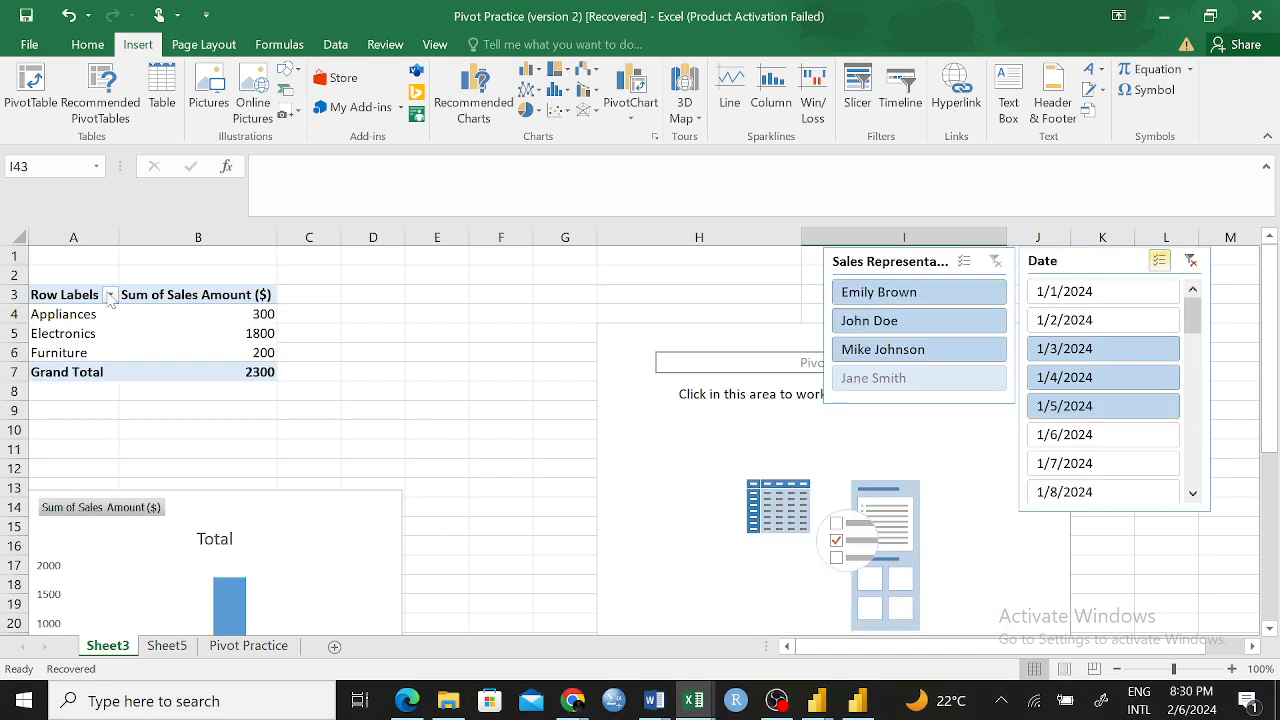
{"action": "left_click", "coordinate": [187, 297]}
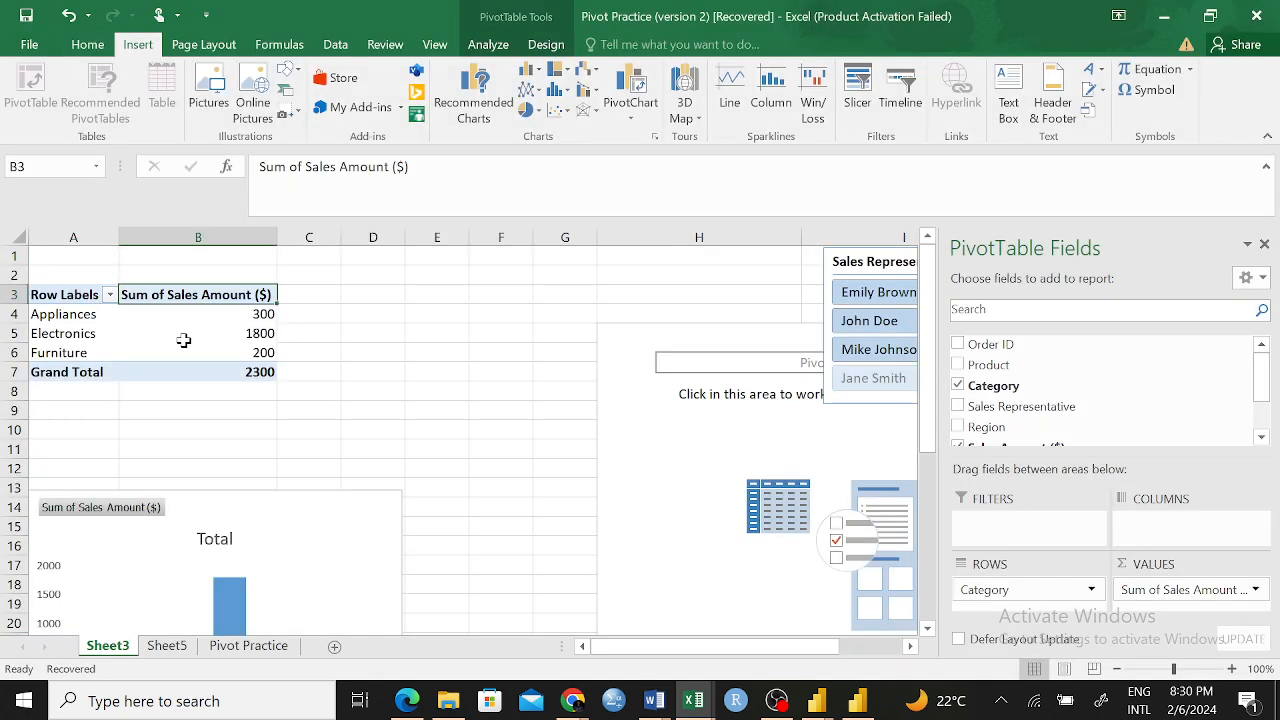
{"action": "left_click", "coordinate": [183, 340]}
{"action": "left_click", "coordinate": [70, 336]}
{"action": "left_click", "coordinate": [188, 334]}
{"action": "left_click", "coordinate": [101, 341]}
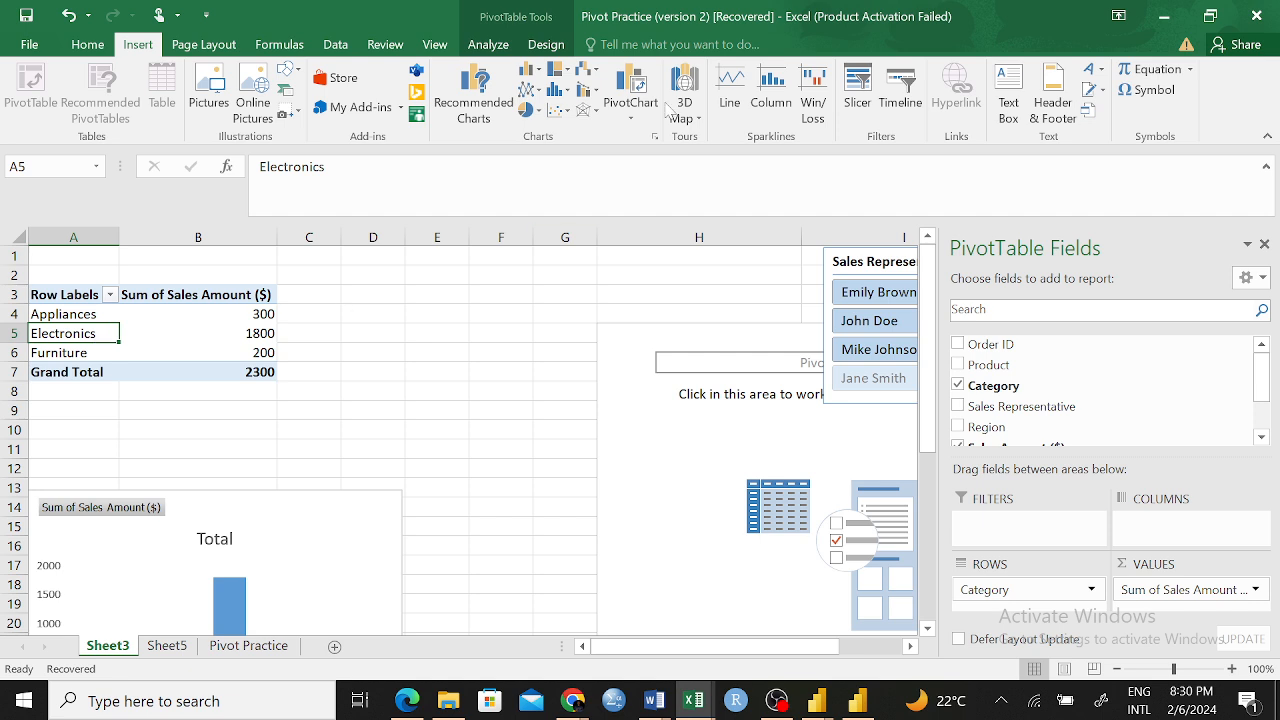
Try to insert a slicer with the empty cell E4 outside the PivotTable selected
{"action": "left_click", "coordinate": [437, 314]}
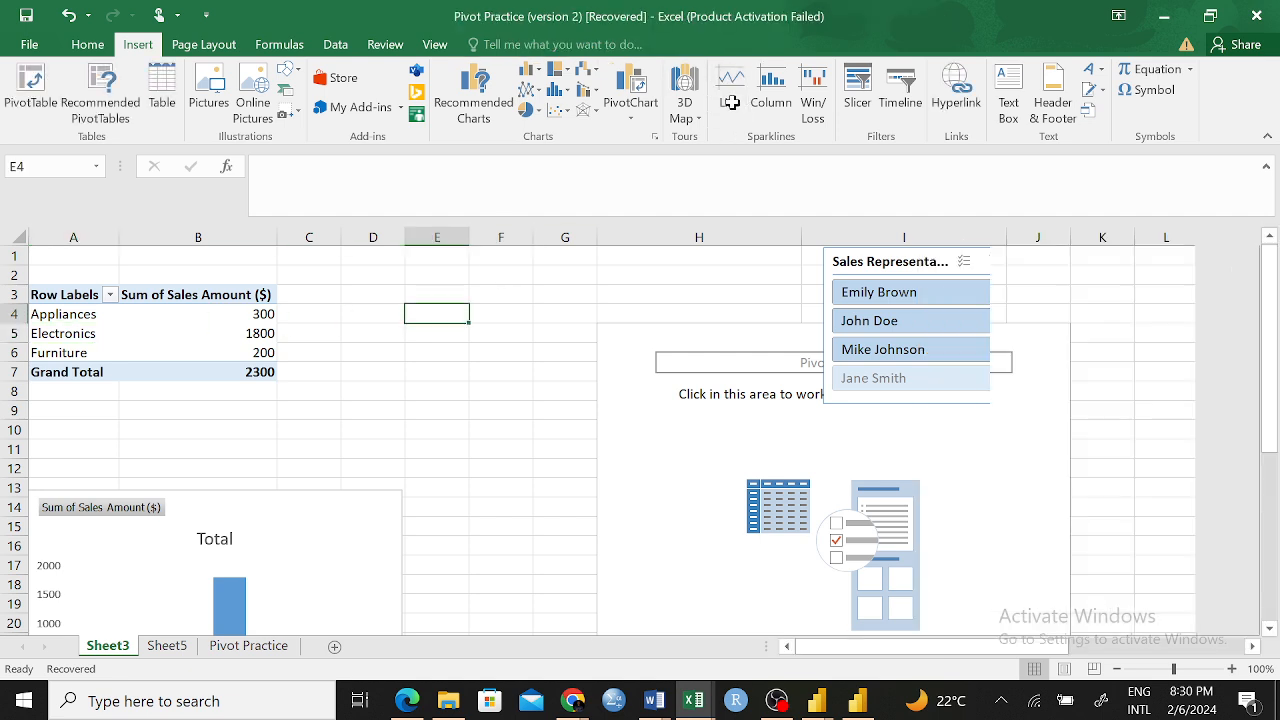
{"action": "left_click", "coordinate": [857, 92]}
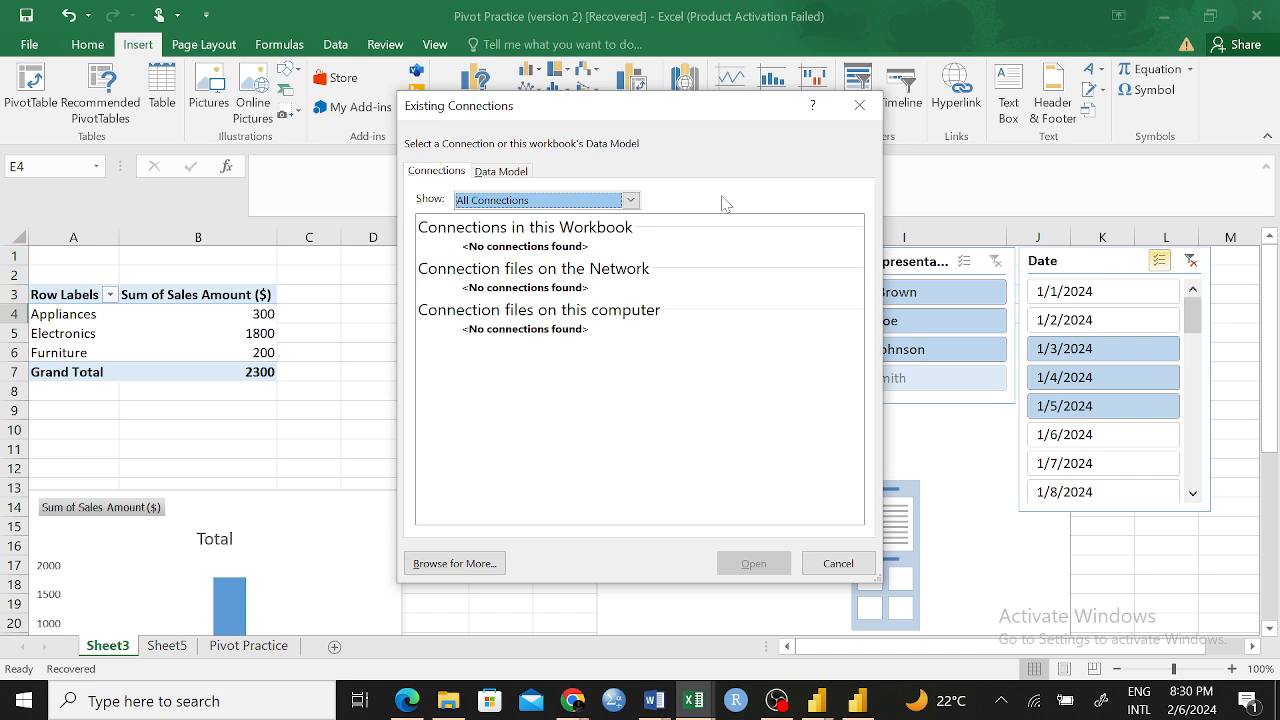
{"action": "left_click", "coordinate": [862, 106]}
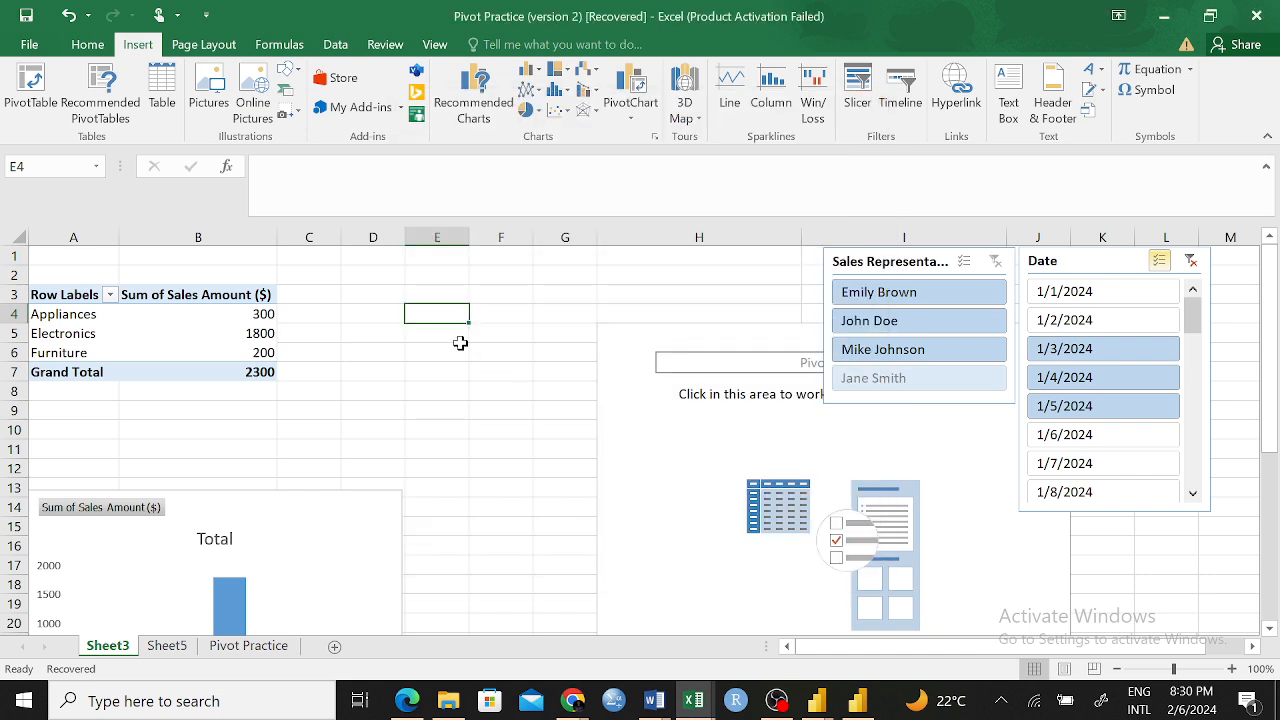
Insert a Category slicer for the PivotTable and fit it beside the Sales Representative slicer, shortened to a height of 1.97"
{"action": "left_click", "coordinate": [160, 333]}
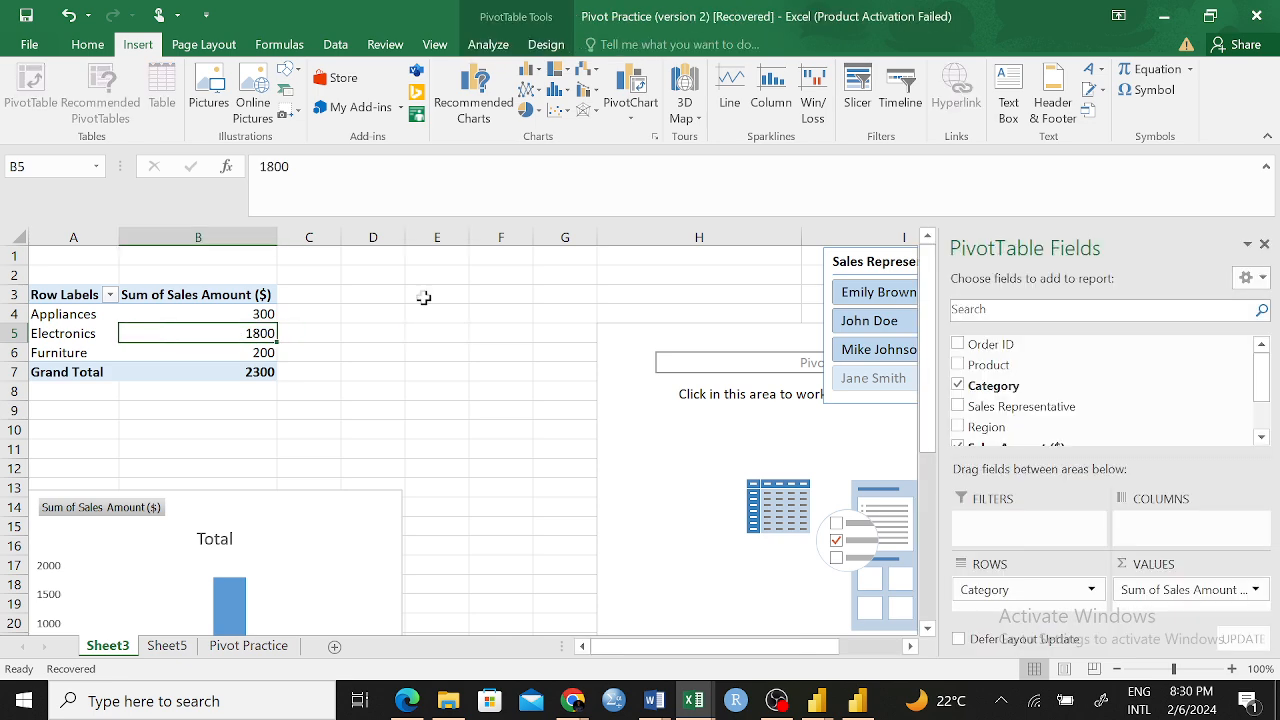
{"action": "left_click", "coordinate": [858, 90]}
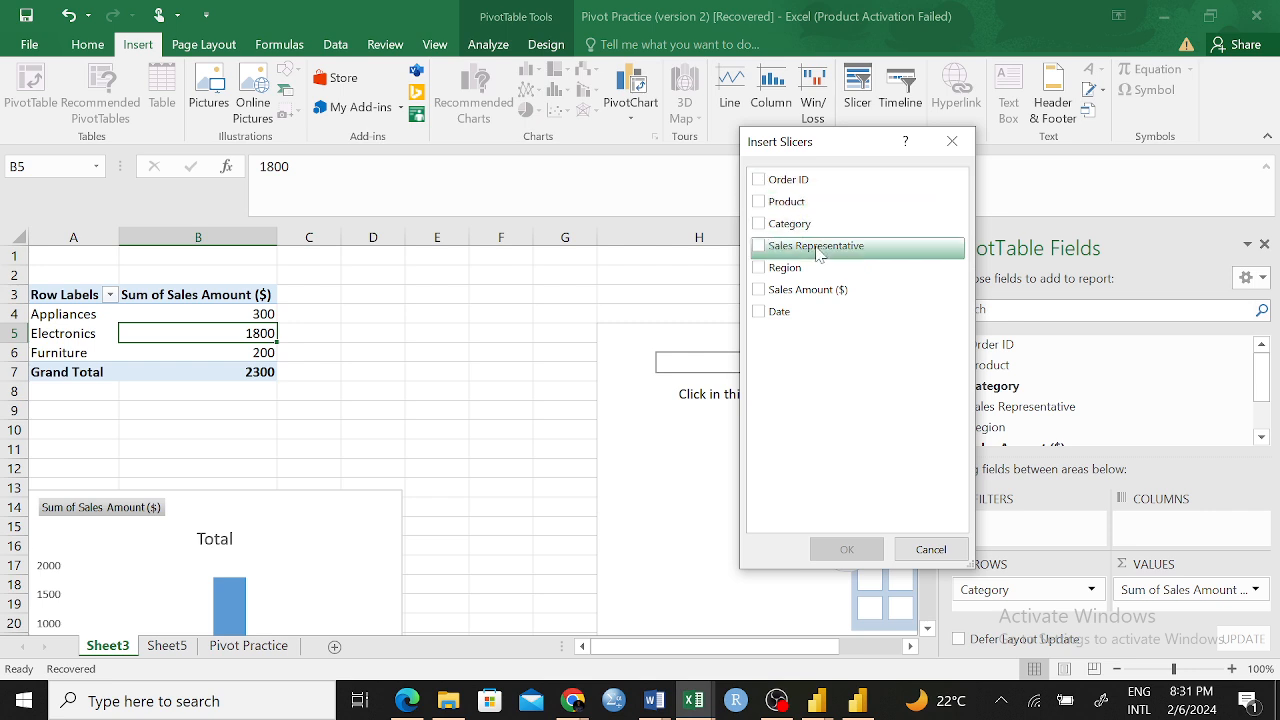
{"action": "left_click", "coordinate": [760, 226]}
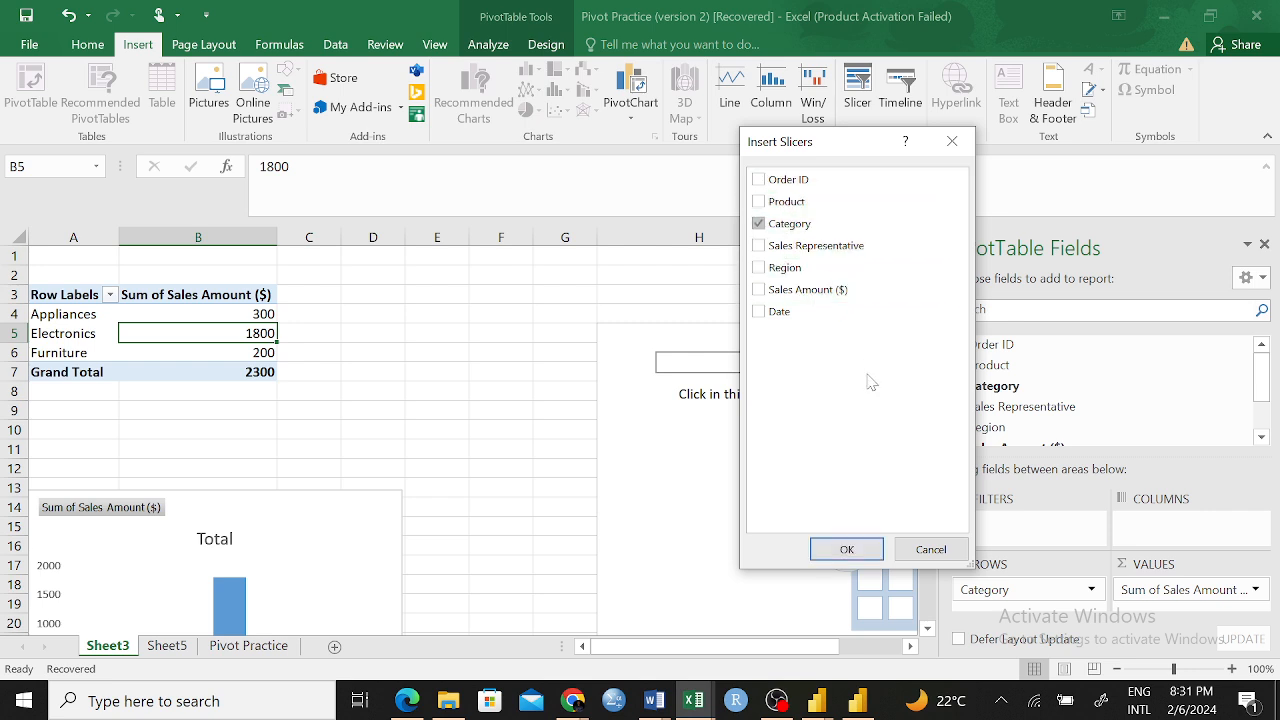
{"action": "left_click", "coordinate": [860, 548]}
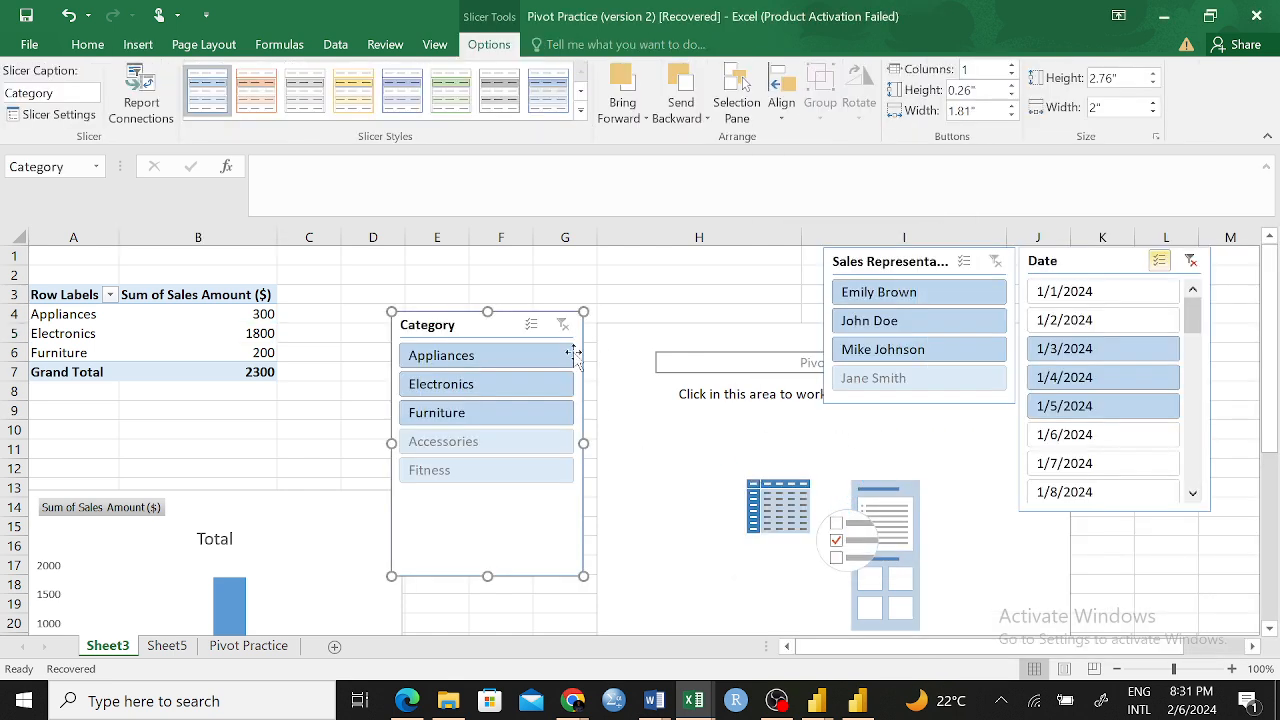
{"action": "left_click_drag", "start_coordinate": [500, 326], "coordinate": [736, 261]}
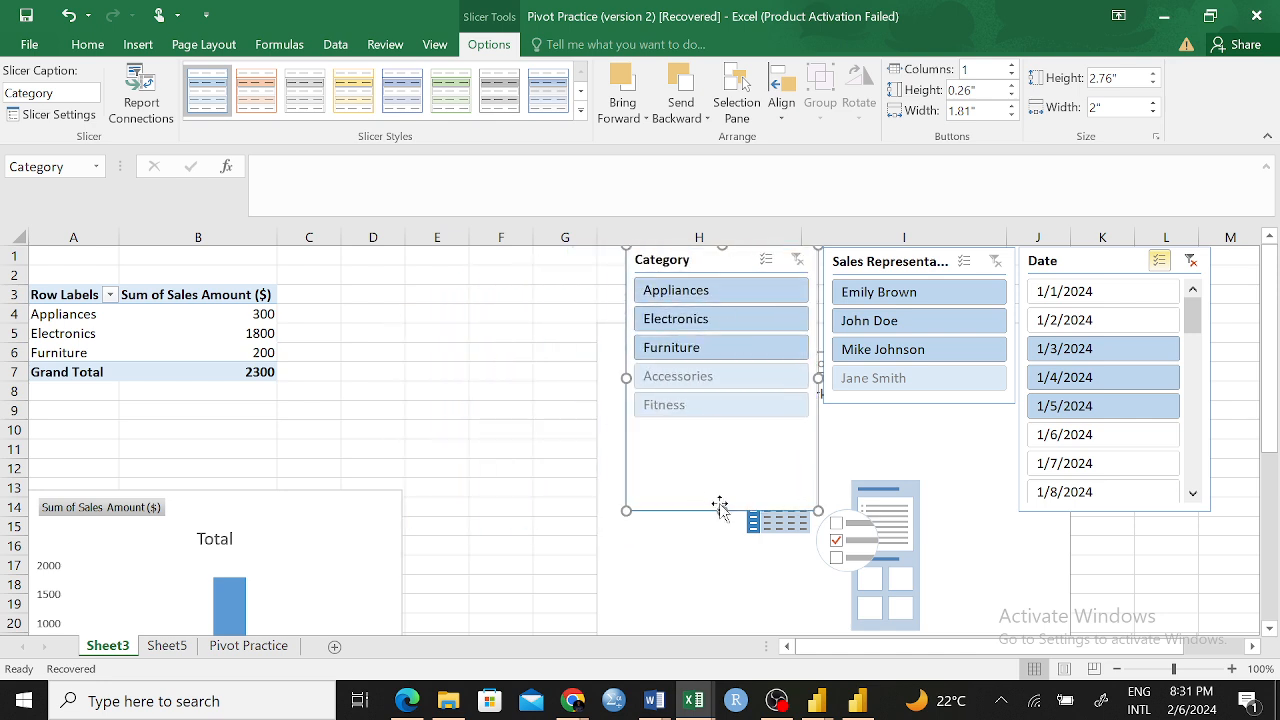
{"action": "left_click_drag", "start_coordinate": [722, 511], "coordinate": [723, 435]}
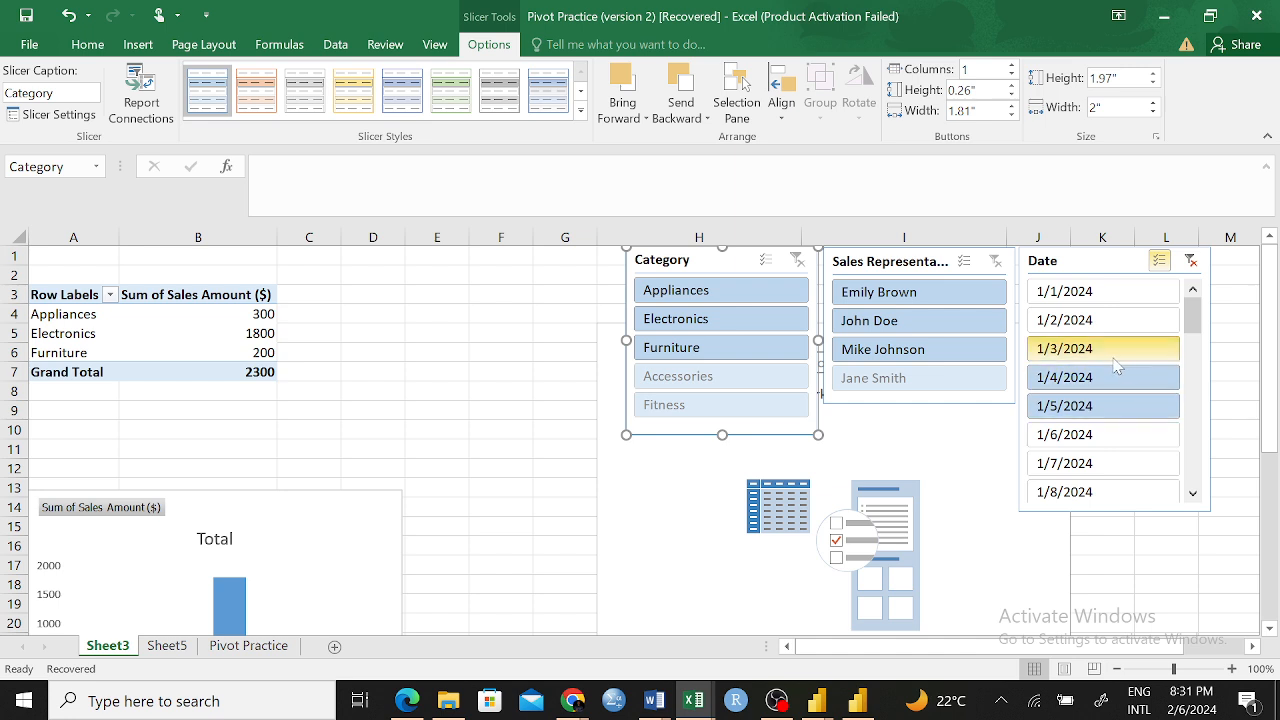
Turn off multi-select in the Date slicer and clear its filter after trying 1/3/2024 as the only selected date
{"action": "left_click", "coordinate": [1159, 260]}
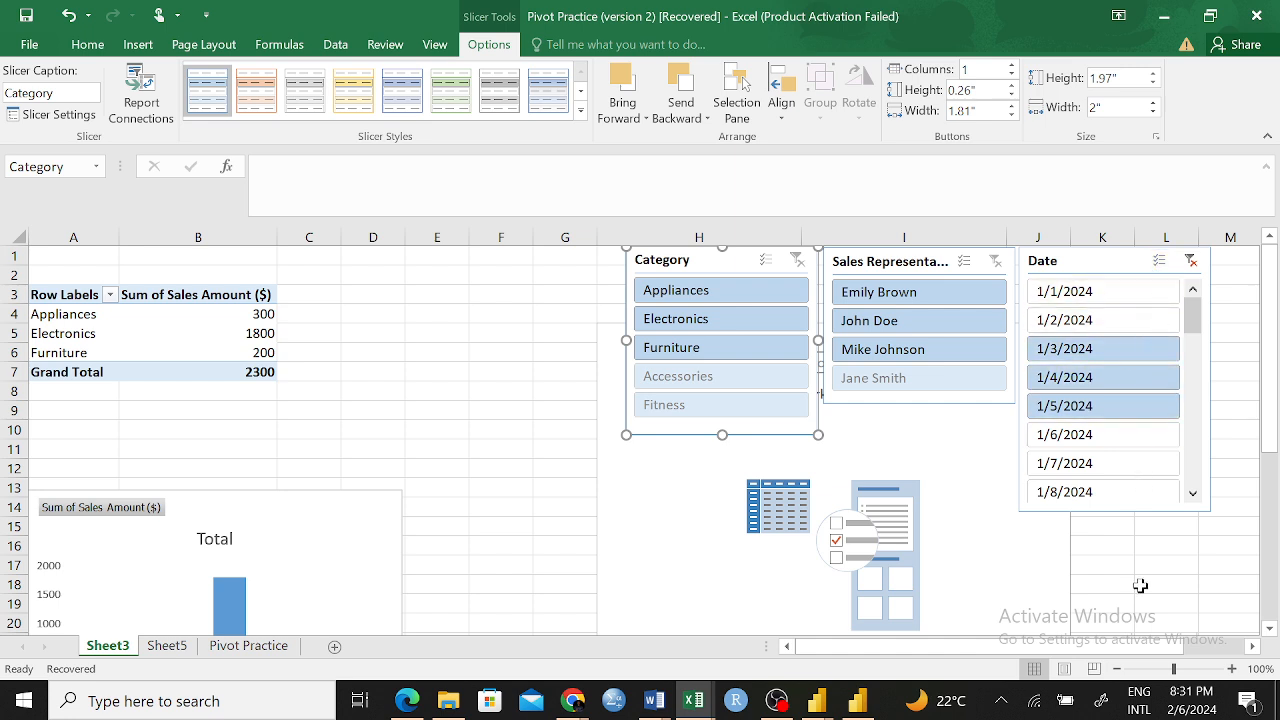
{"action": "left_click", "coordinate": [1149, 352]}
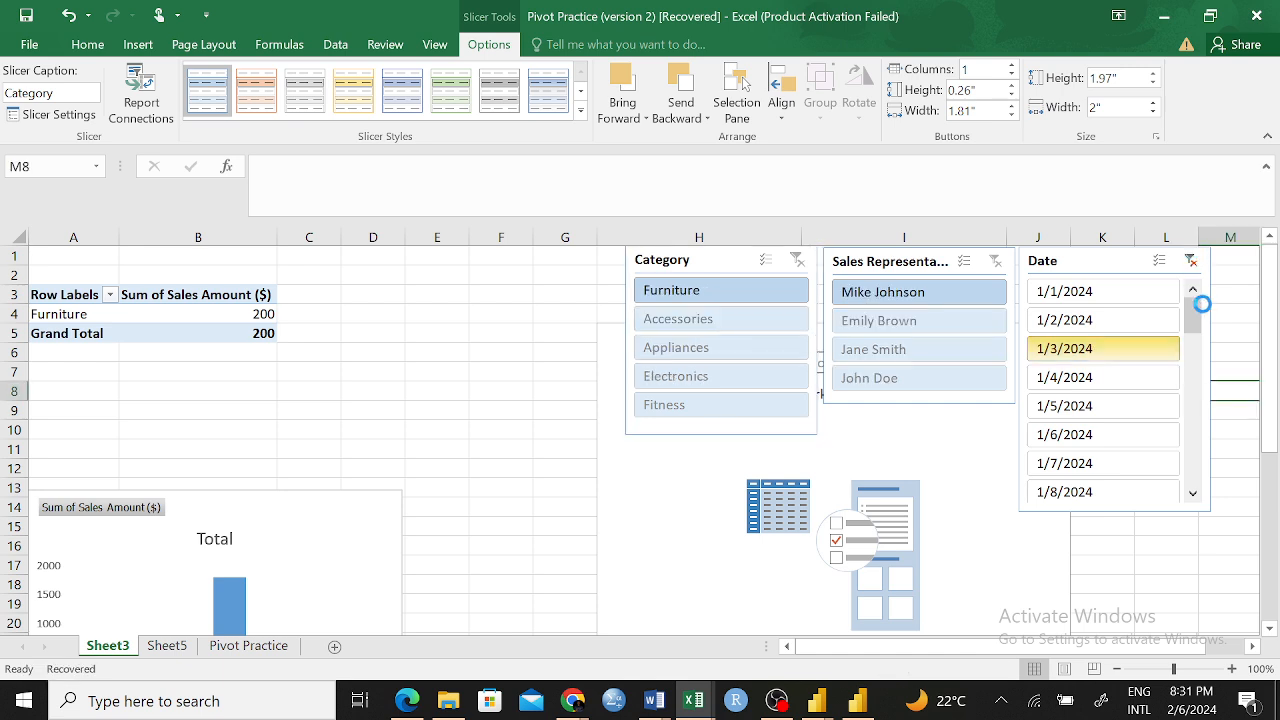
{"action": "left_click", "coordinate": [1188, 270]}
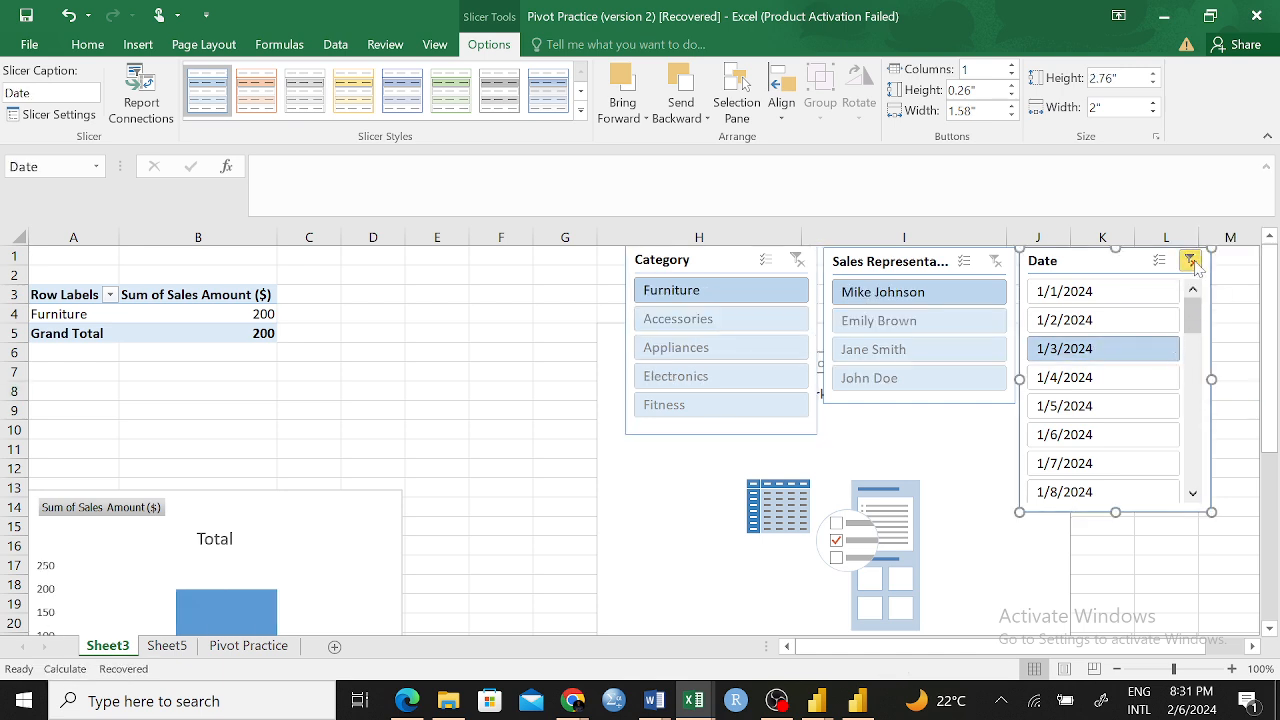
{"action": "left_click", "coordinate": [1190, 261]}
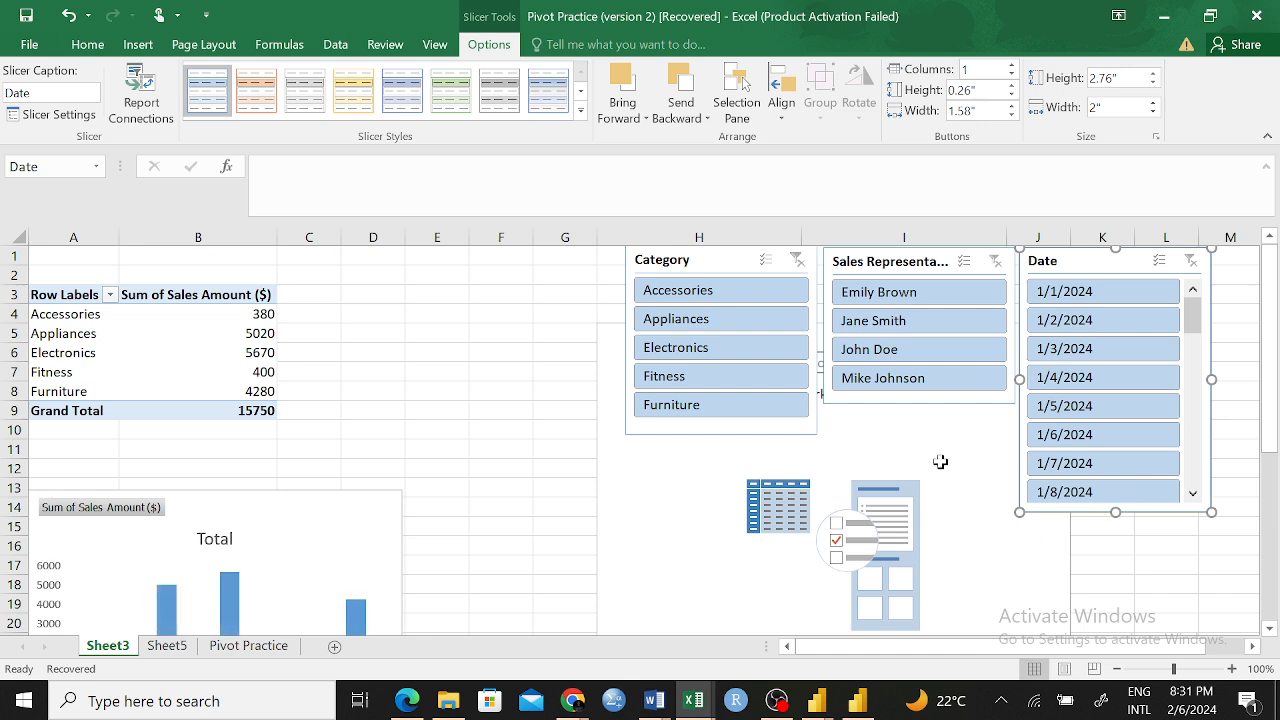
Filter the PivotTable by category, one at a time, for Accessories, Appliances and Fitness, checking the available dates in the Date slicer
{"action": "left_click", "coordinate": [700, 295]}
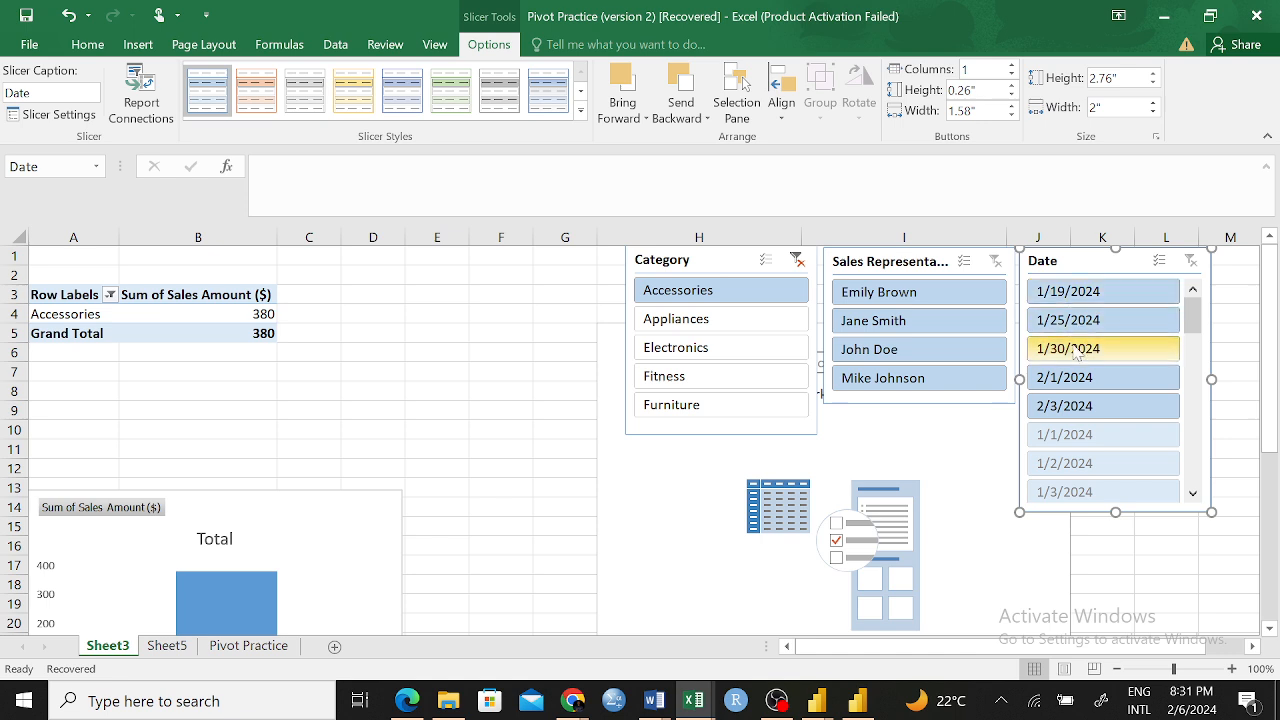
{"action": "left_click_drag", "start_coordinate": [1193, 322], "coordinate": [1190, 288]}
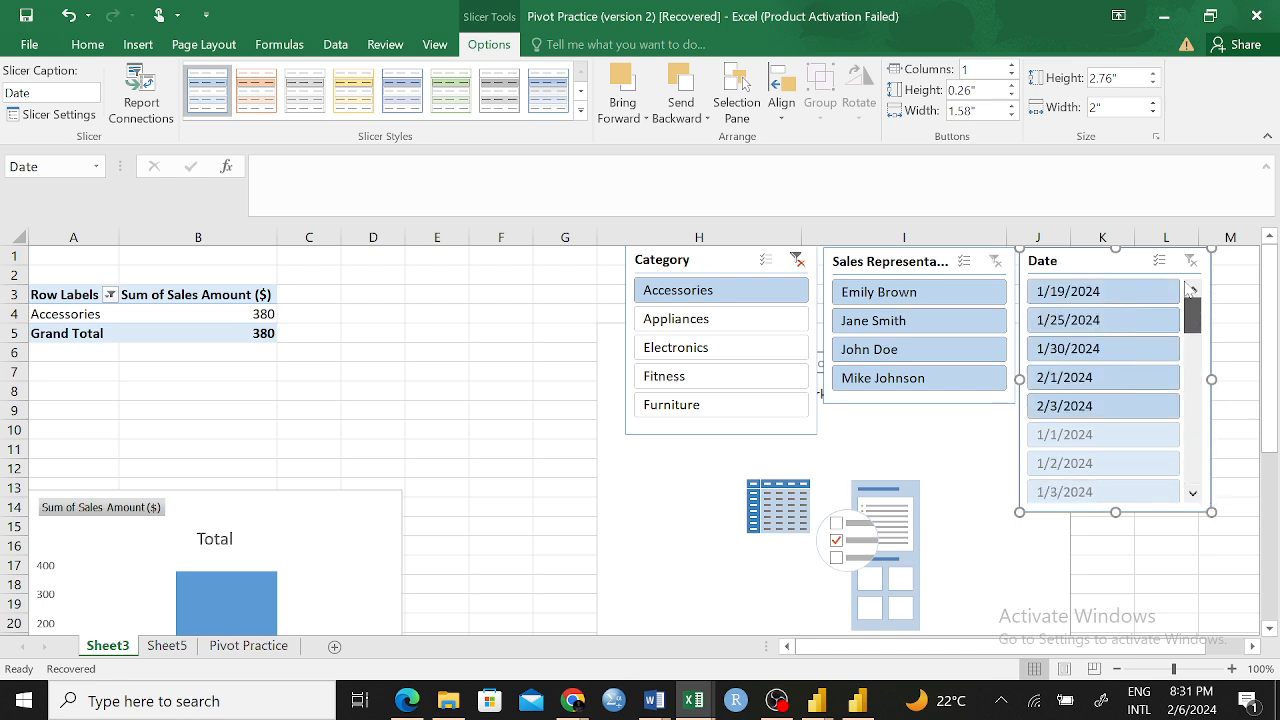
{"action": "left_click", "coordinate": [714, 324]}
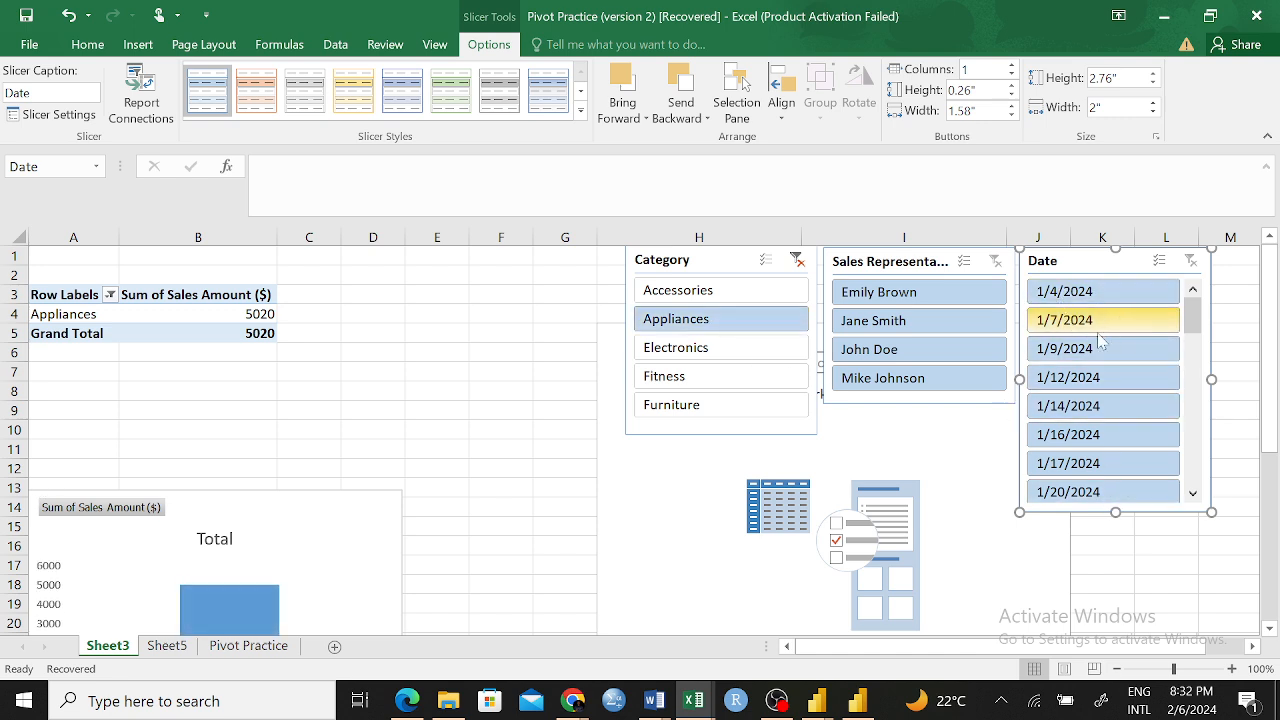
{"action": "left_click_drag", "start_coordinate": [1197, 320], "coordinate": [1199, 372]}
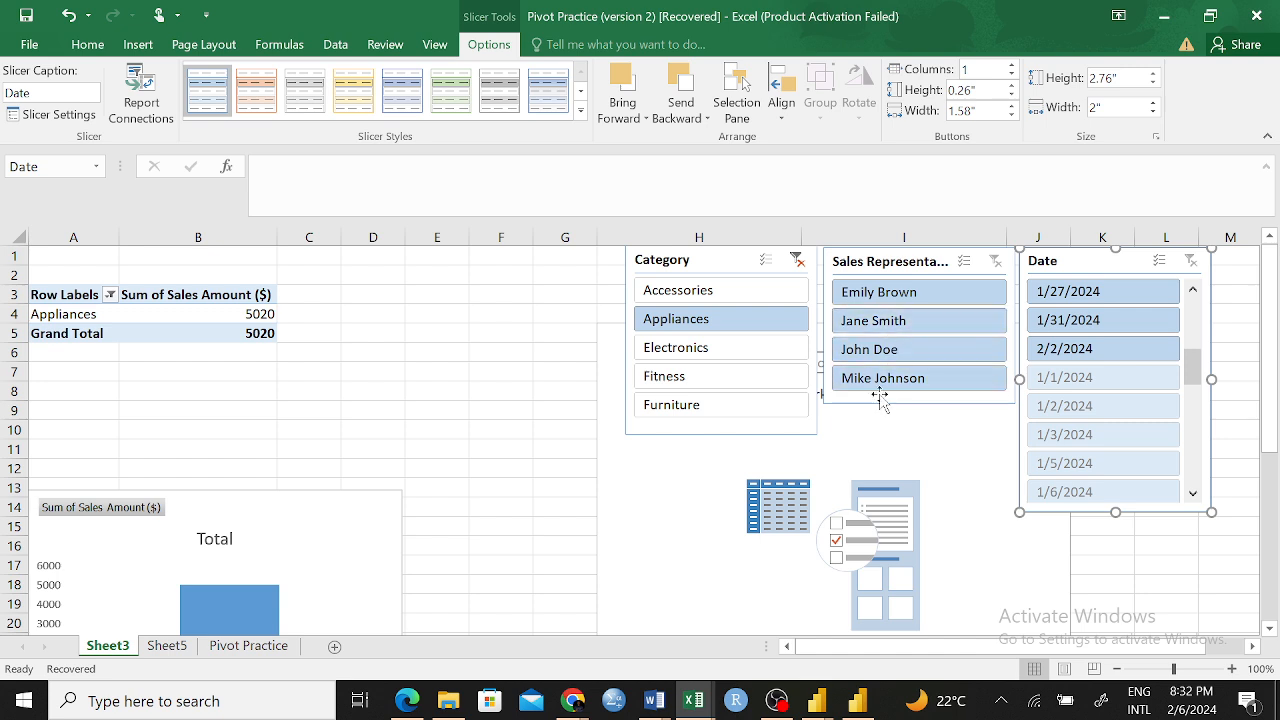
{"action": "left_click", "coordinate": [690, 378]}
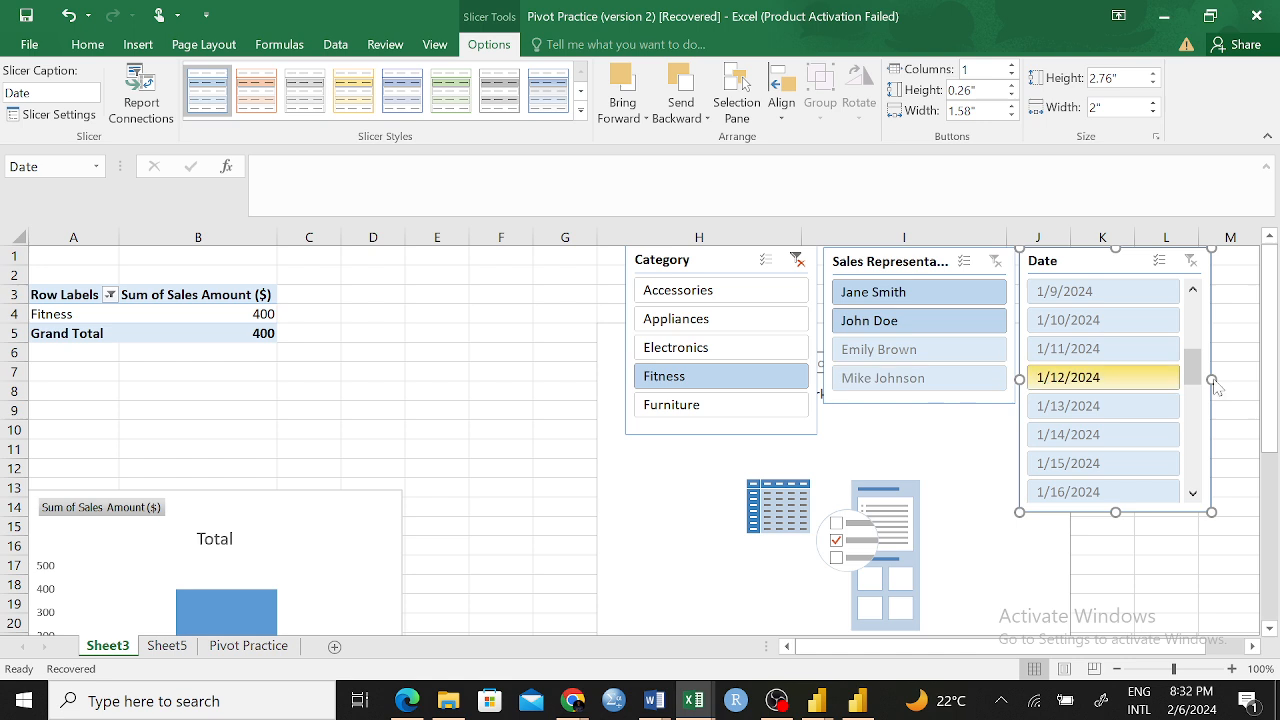
{"action": "left_click_drag", "start_coordinate": [1198, 372], "coordinate": [1192, 315]}
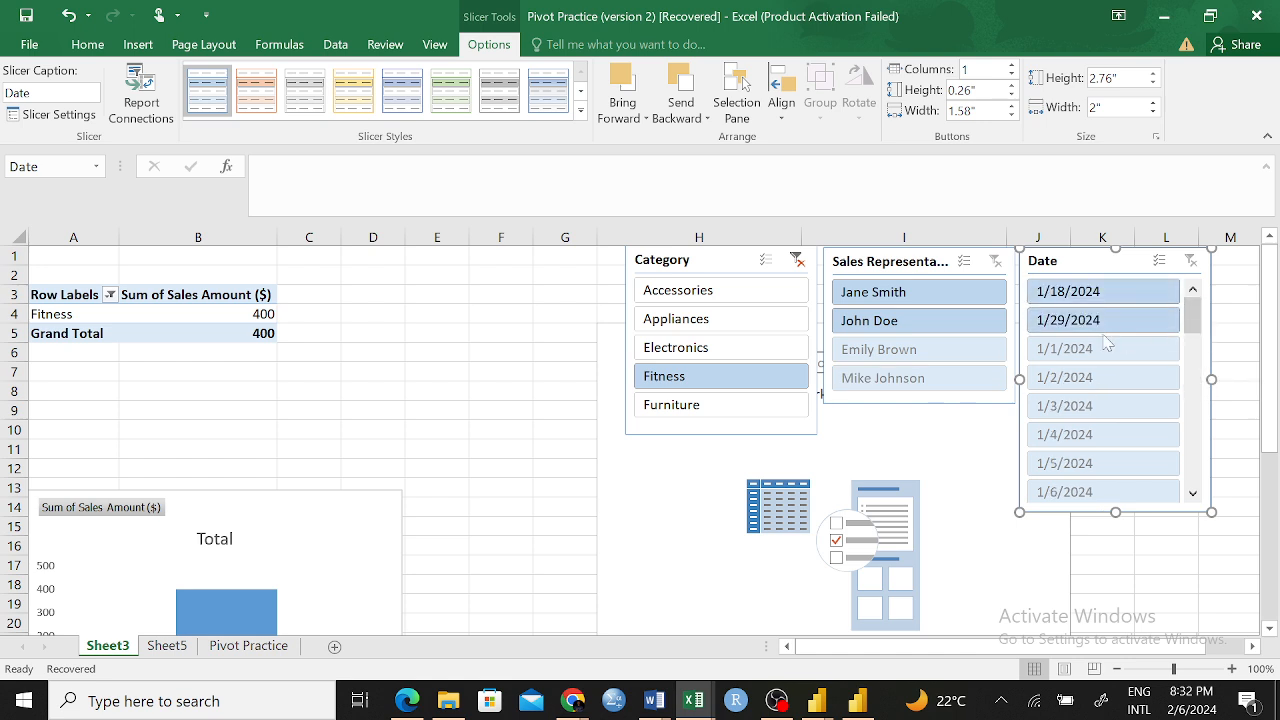